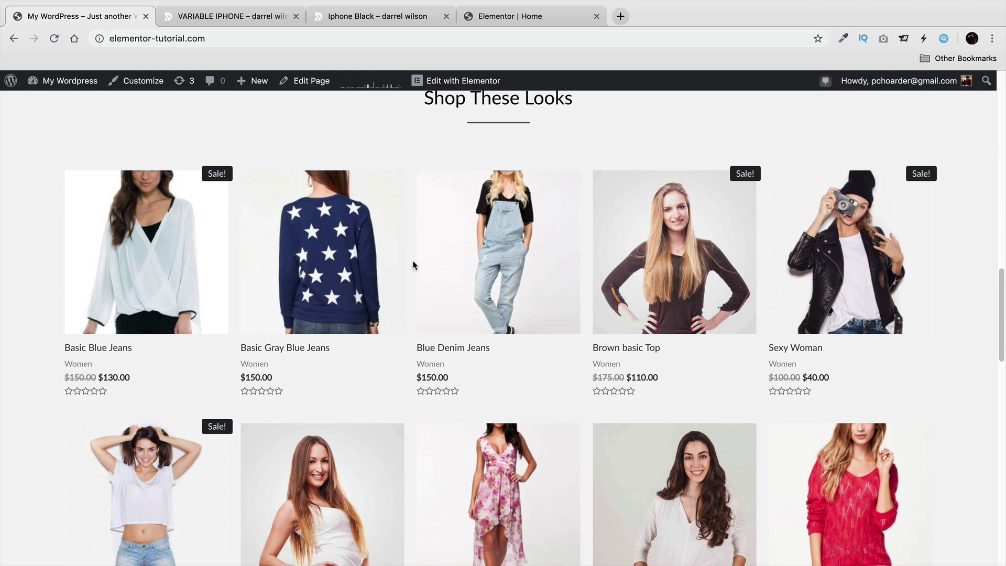
Scroll the fashion storefront down through Shop These Looks and the footer, then back up to the hero.
scroll(831, 266, down, 1)
scroll(832, 265, down, 2)
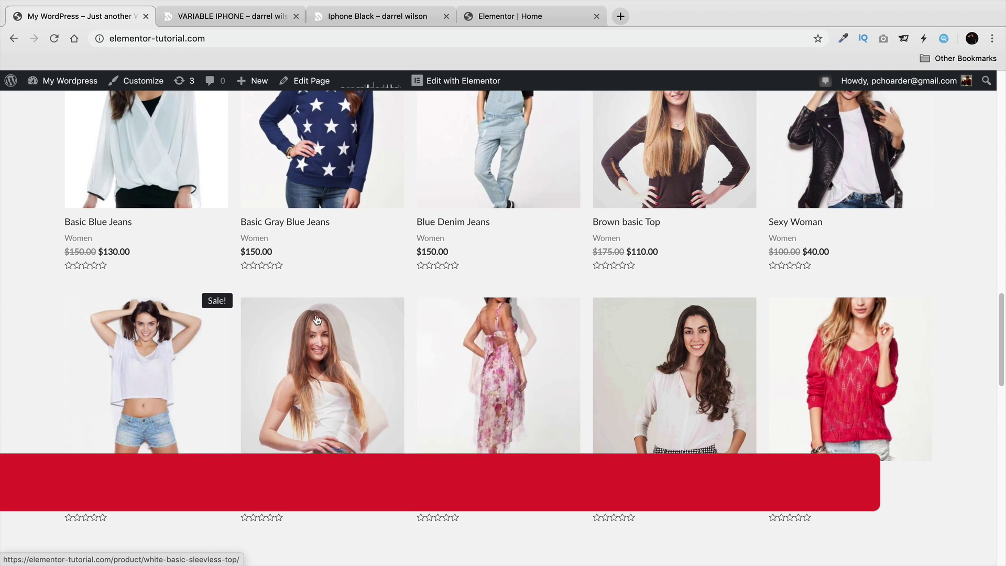
scroll(104, 293, down, 6)
scroll(104, 293, down, 10)
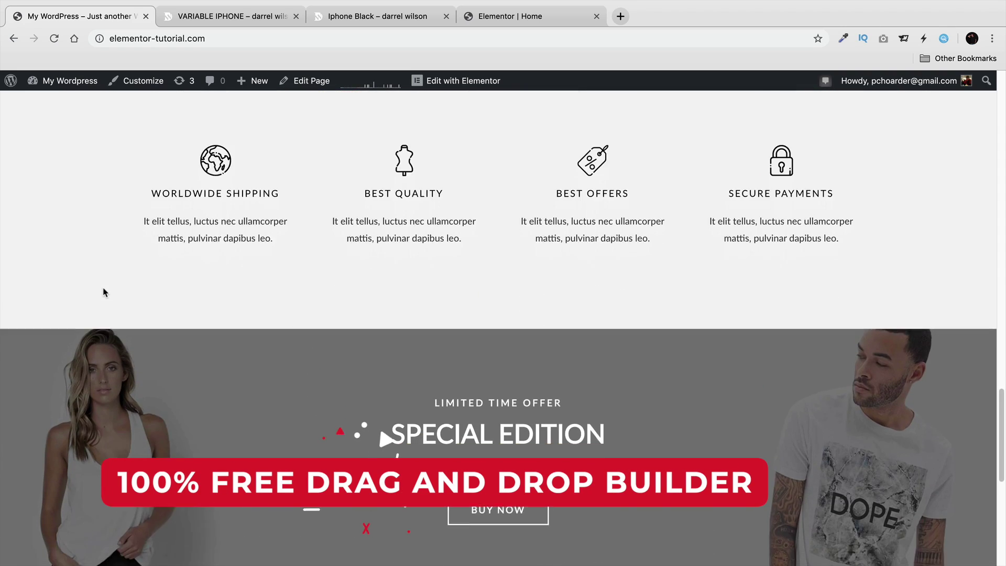
scroll(64, 337, up, 13)
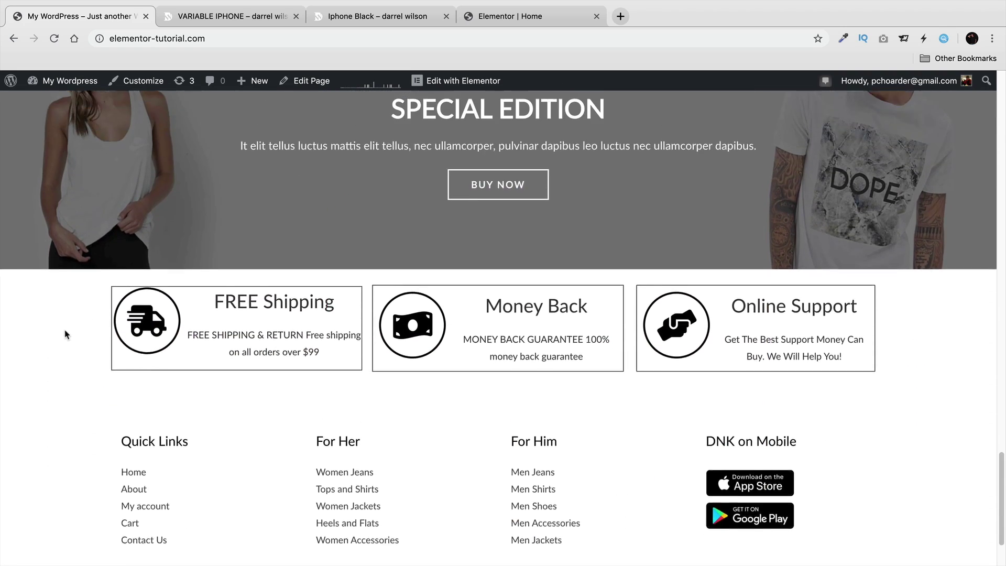
scroll(40, 316, up, 14)
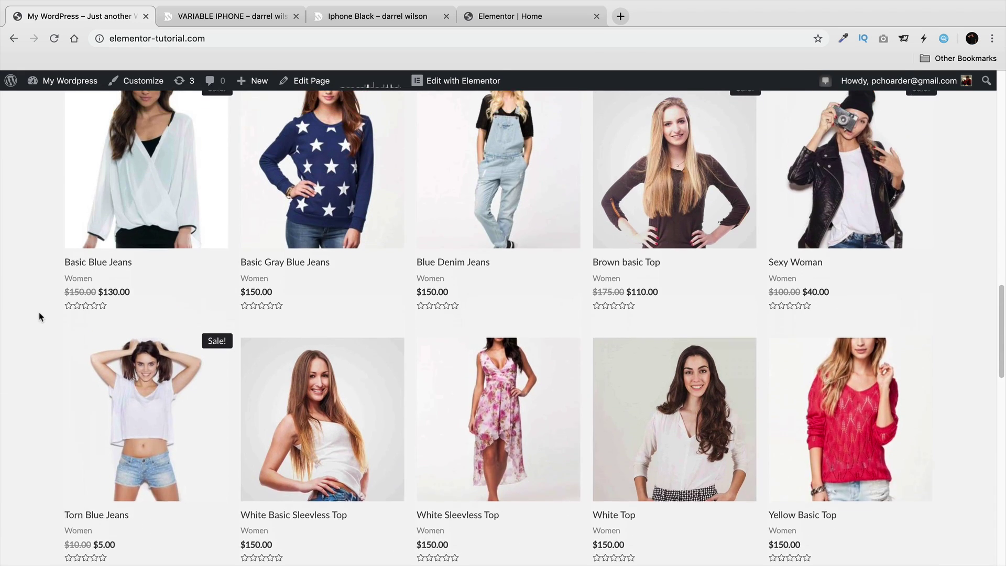
scroll(38, 311, up, 11)
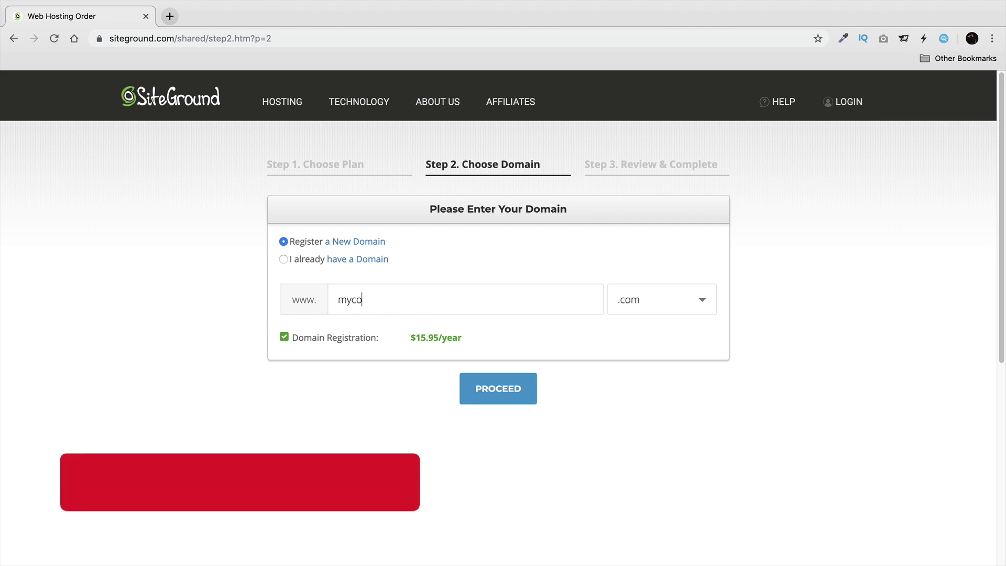
text(lwebsite)
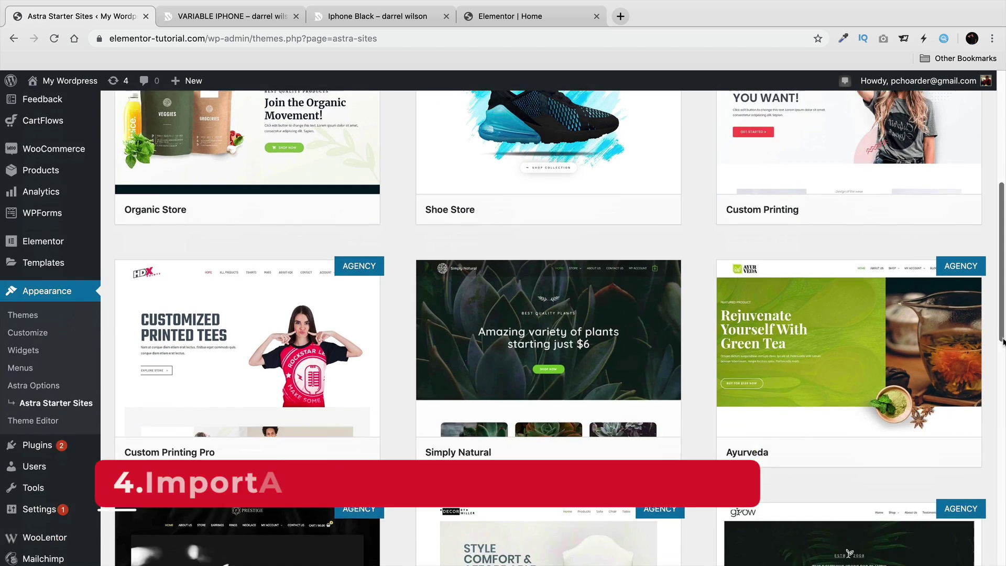
Preview the Brandstore starter site and set the Gurlez hero heading size to 120.
scroll(1001, 418, down, 1)
scroll(375, 427, down, 6)
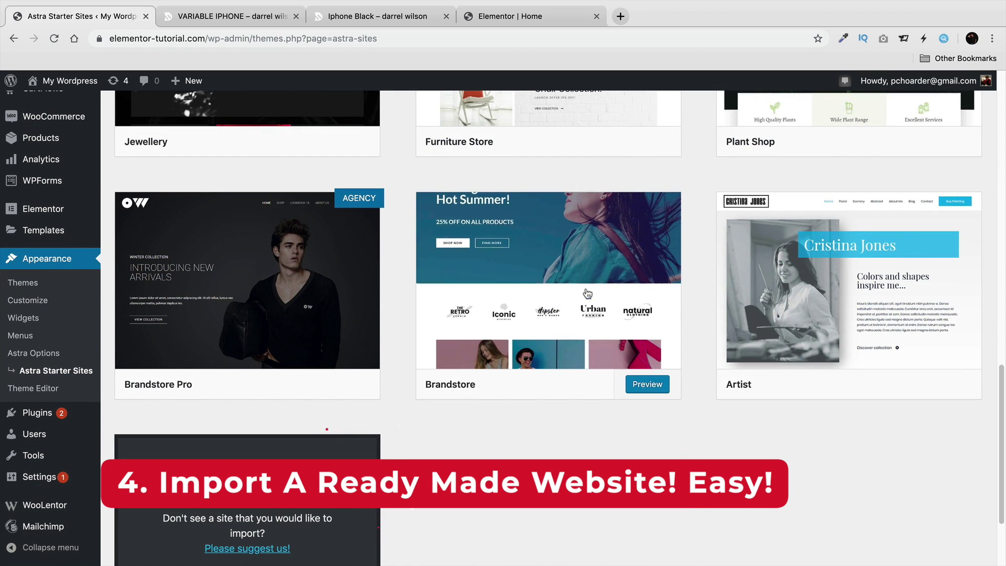
click(587, 293)
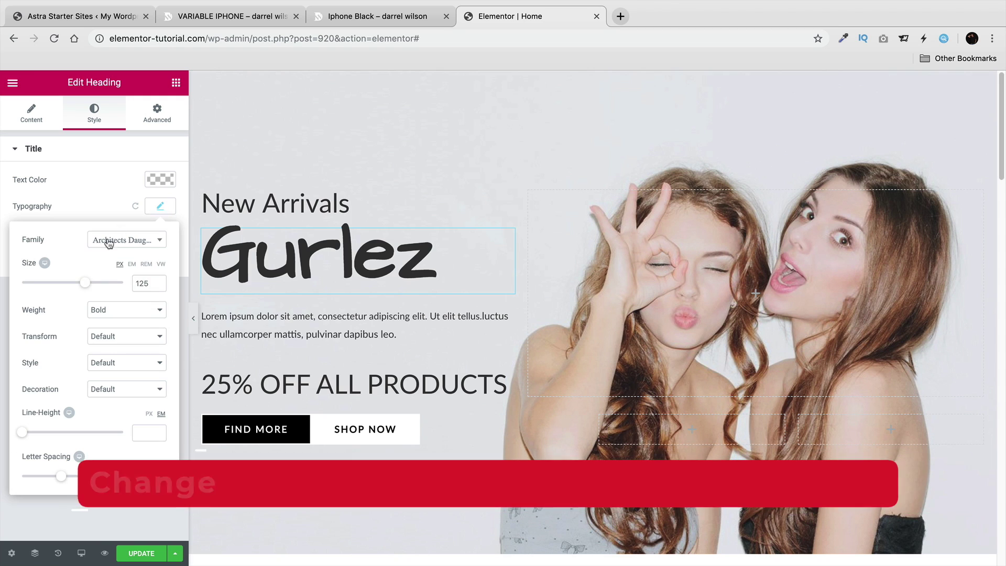
drag(73, 292, 91, 291)
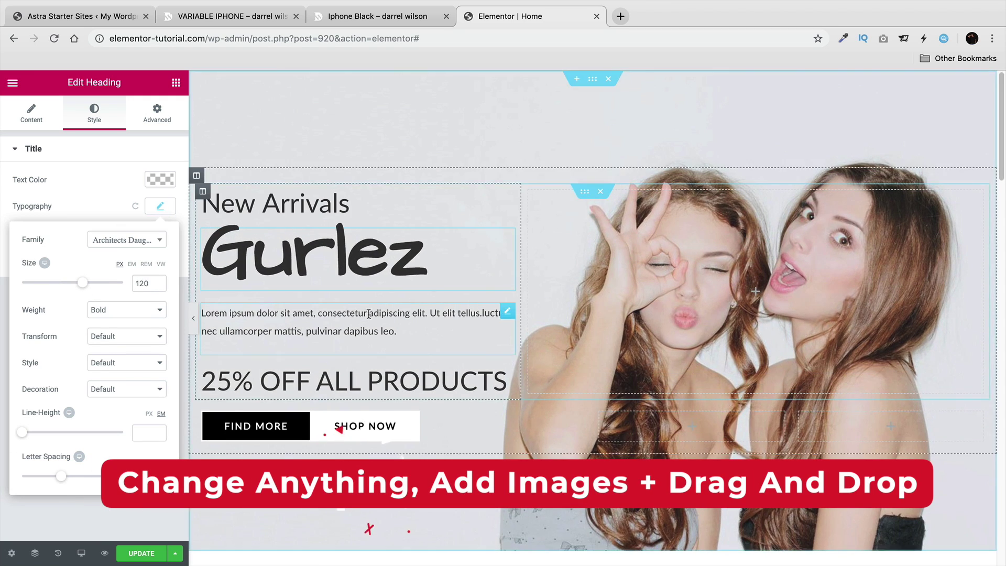
Move the Latest Trends card into the right column and retype its heading as 'Simple'.
scroll(471, 303, down, 6)
scroll(489, 265, down, 3)
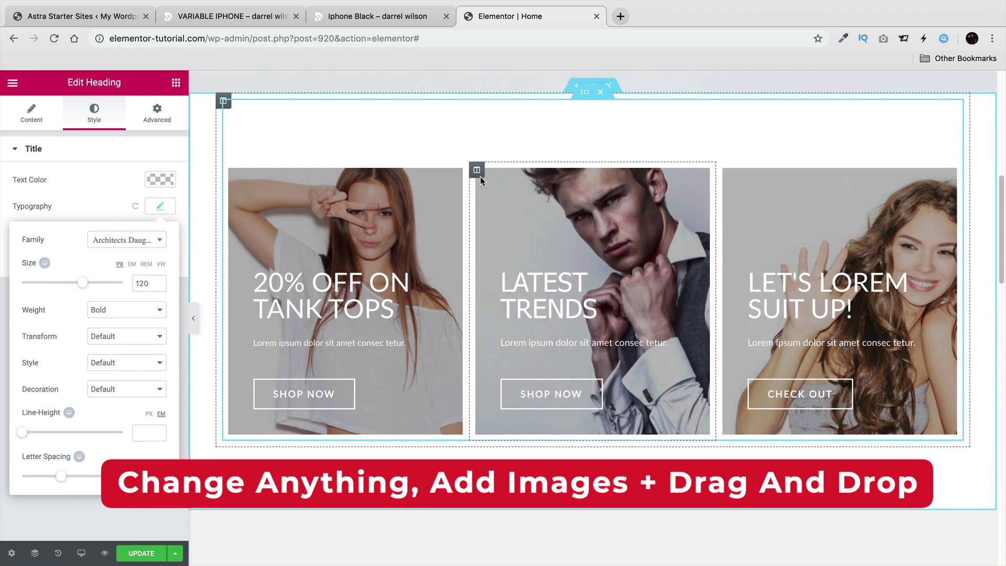
drag(476, 169, 786, 189)
double_click(786, 279)
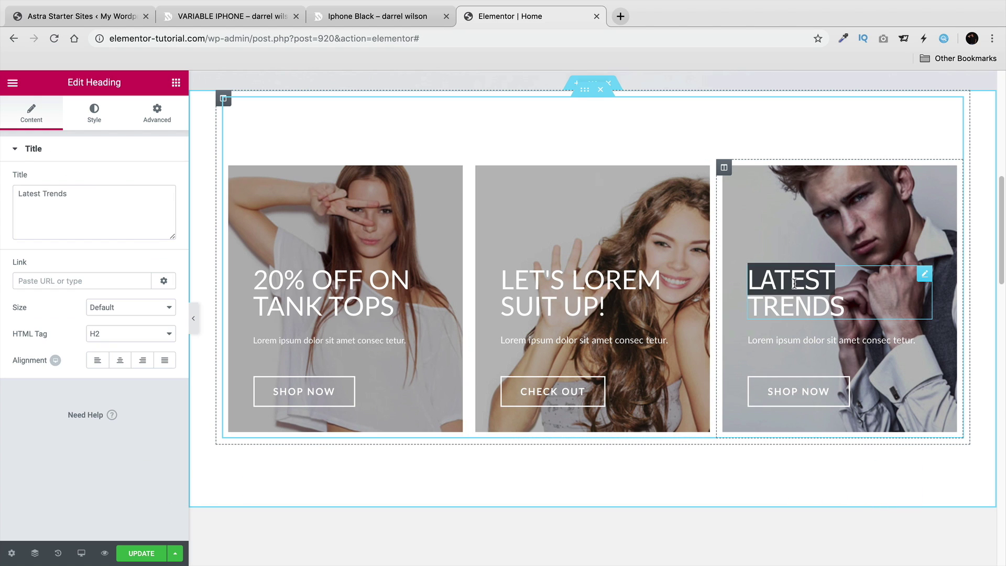
text(Simple)
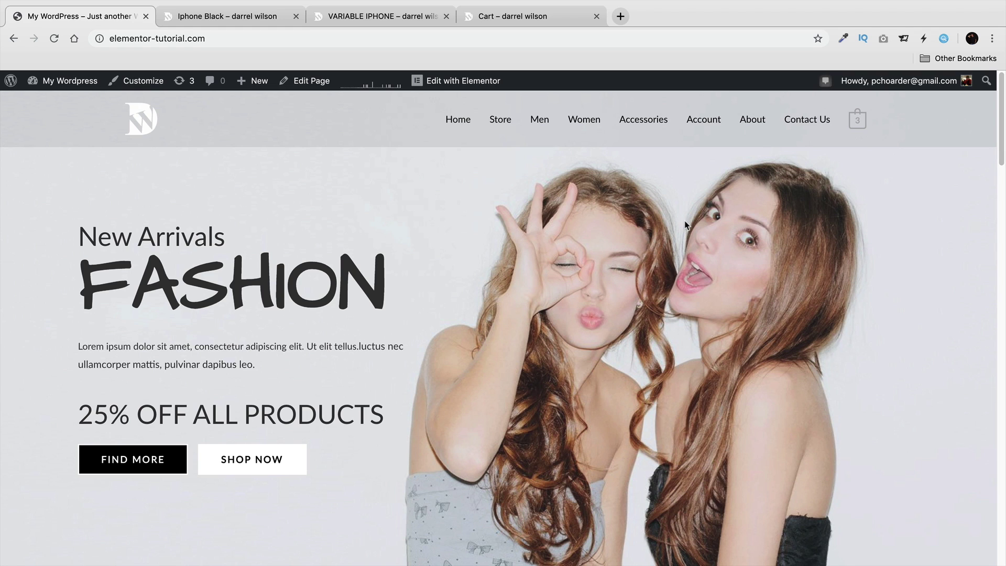
Highlight the FASHION hero heading, then scroll down into the sale product grid.
drag(397, 285, 85, 291)
click(292, 256)
scroll(462, 296, down, 7)
scroll(461, 291, down, 3)
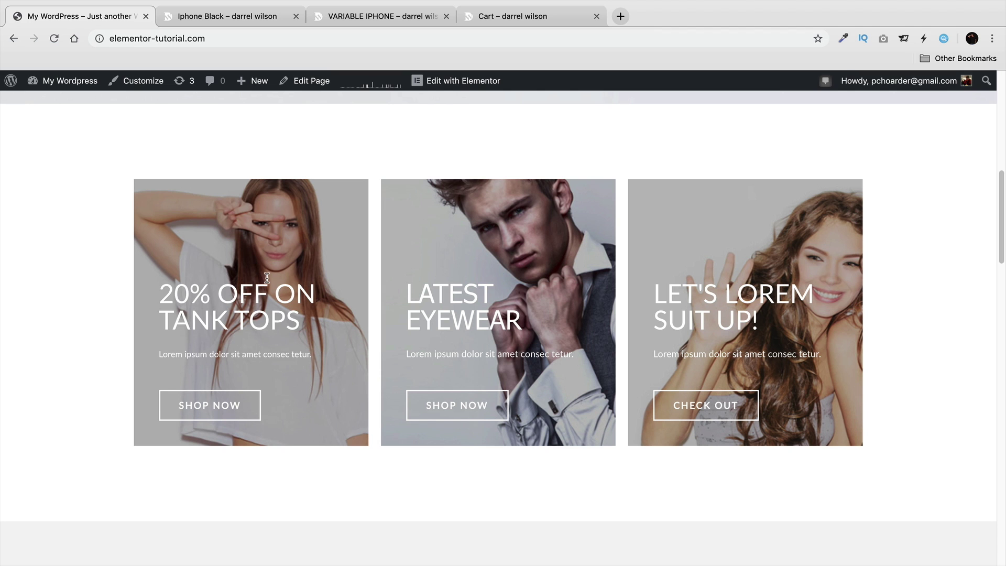
scroll(73, 355, down, 10)
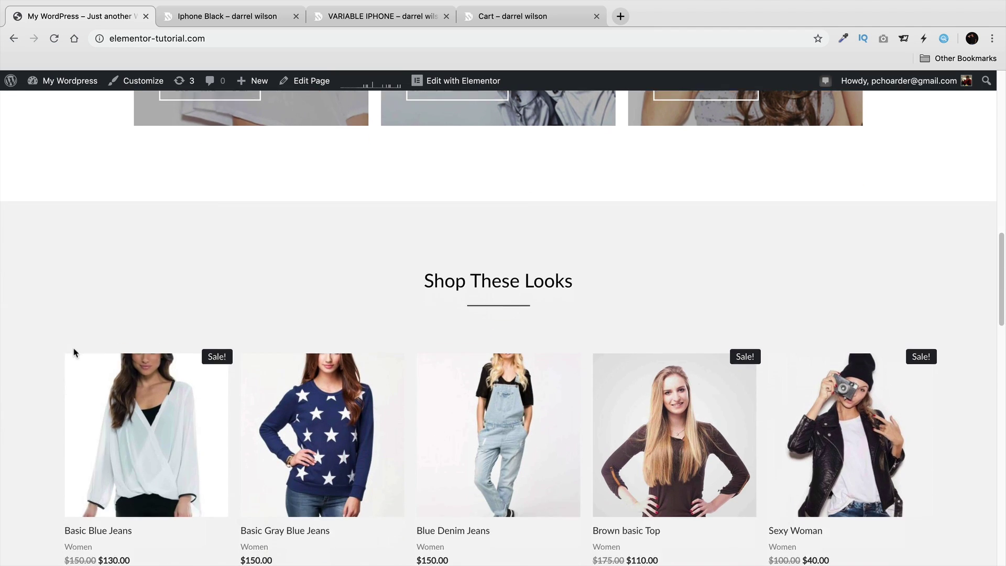
scroll(85, 294, down, 1)
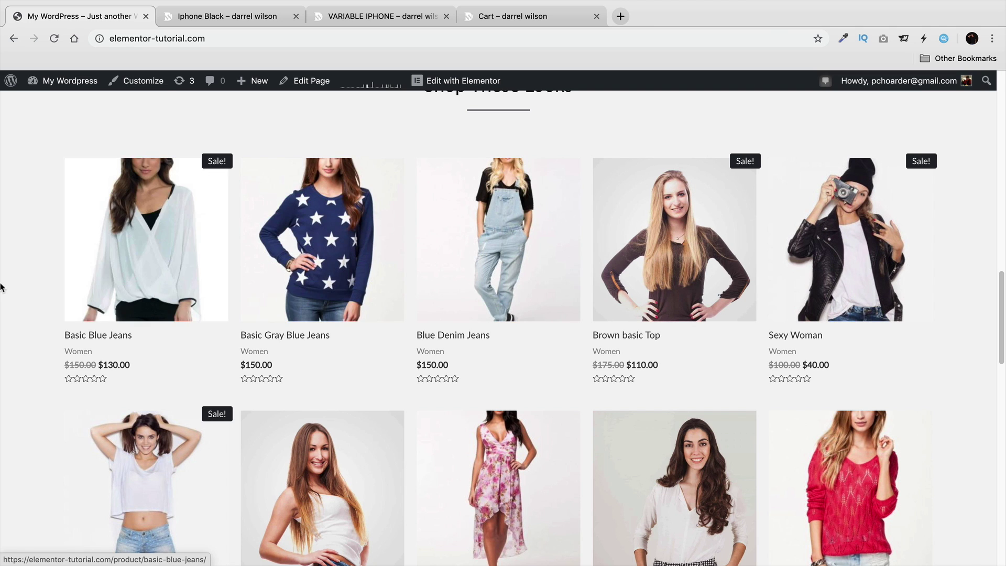
Scroll on past the shipping features and Special Edition banner to the footer, then back up.
scroll(63, 283, down, 5)
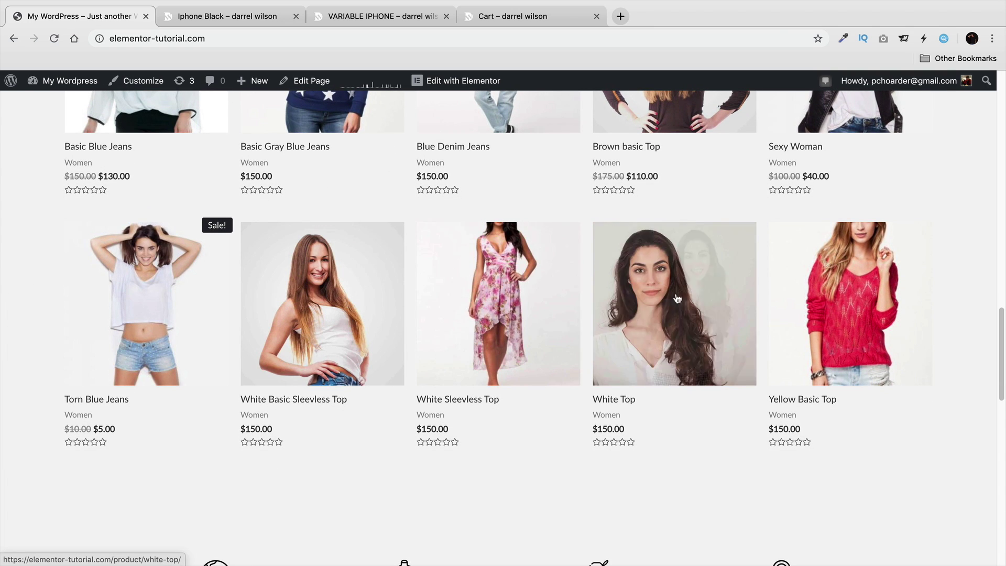
scroll(948, 302, down, 5)
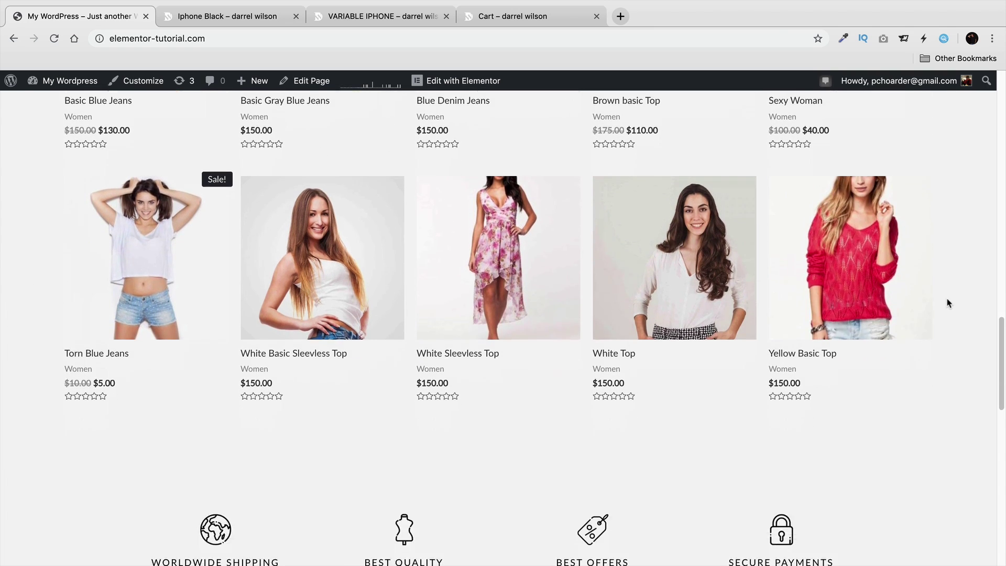
scroll(947, 301, down, 3)
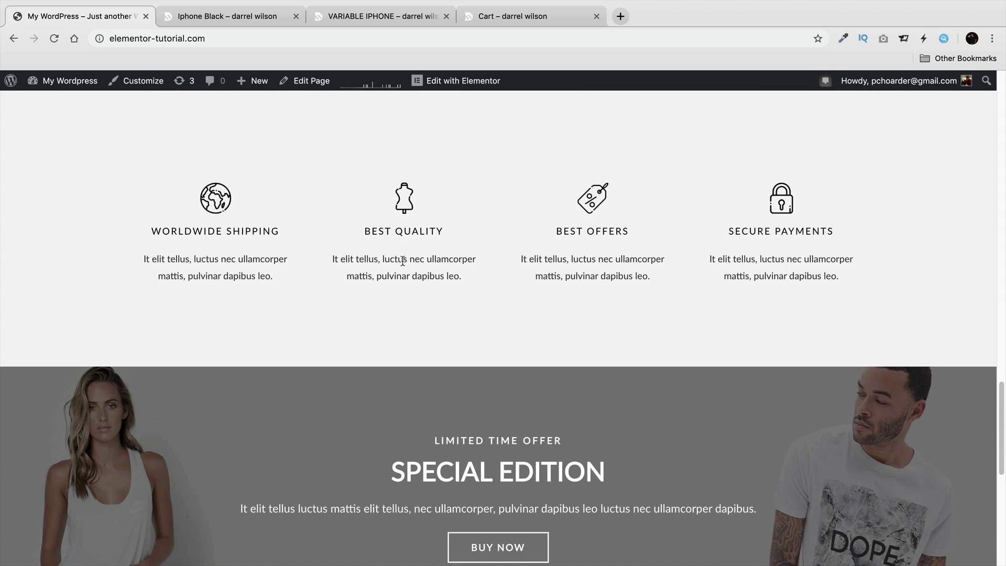
scroll(403, 262, down, 4)
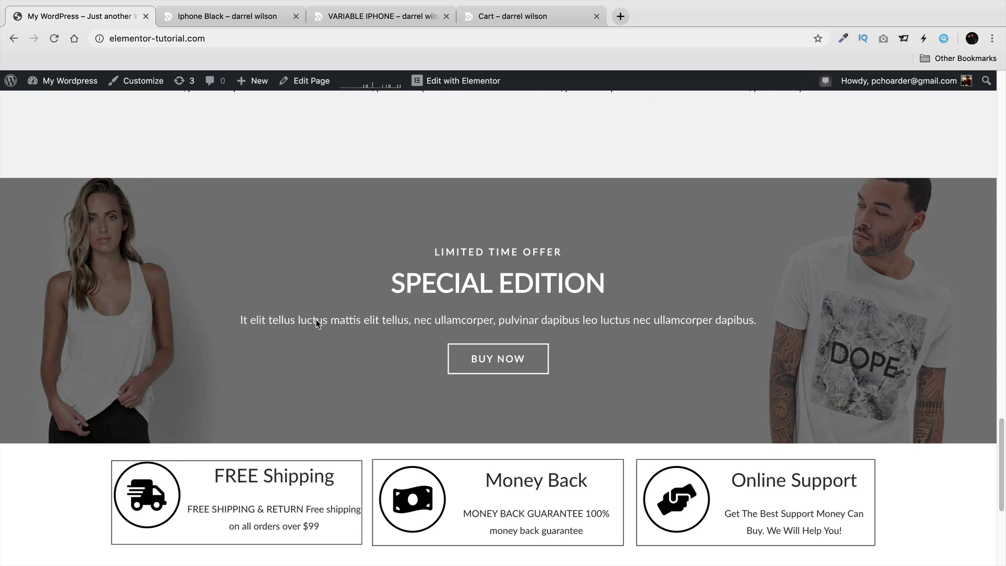
scroll(309, 314, down, 5)
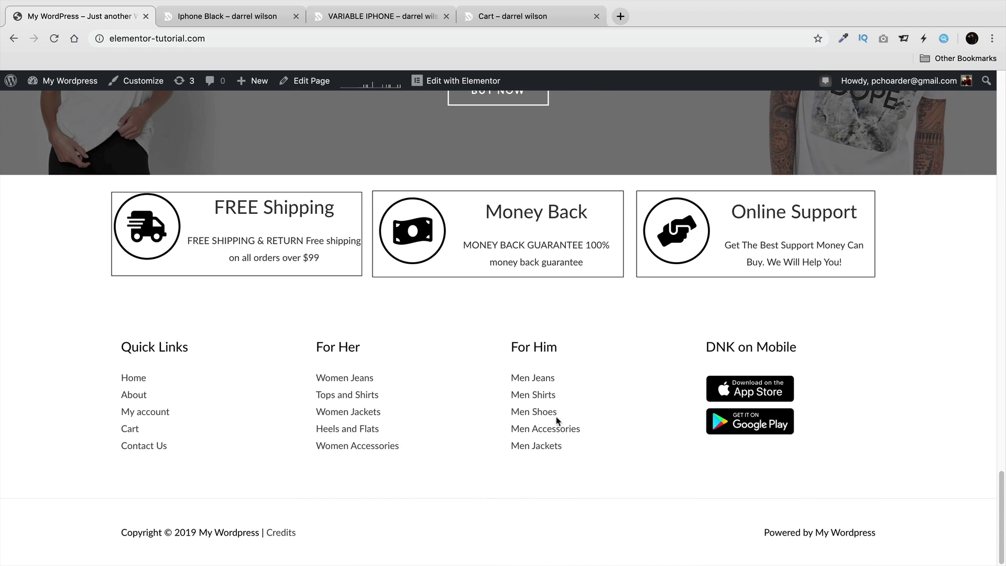
scroll(926, 413, up, 20)
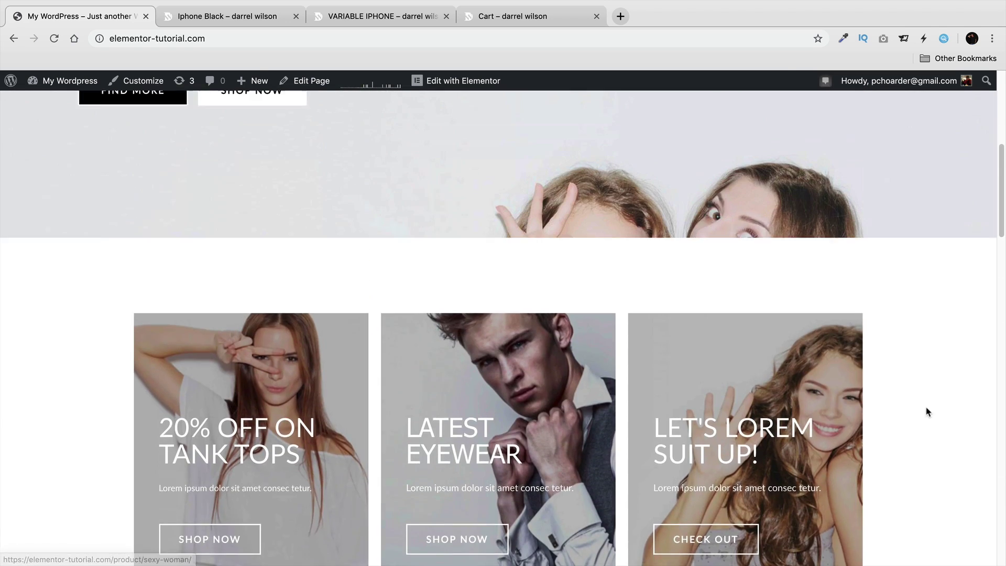
scroll(927, 412, up, 7)
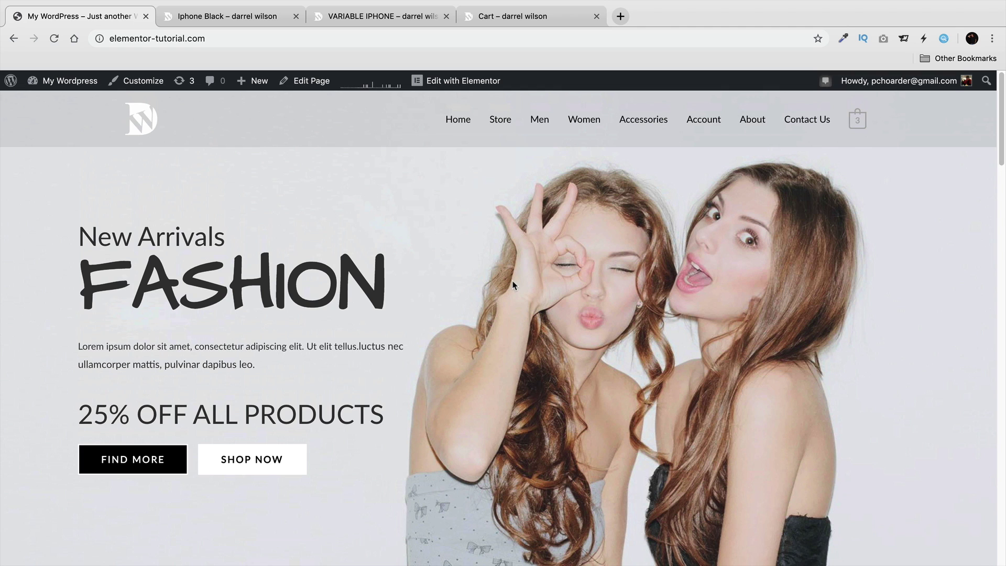
On the Iphone Black page, highlight the tagline, first bullet, and stock and category details.
click(221, 17)
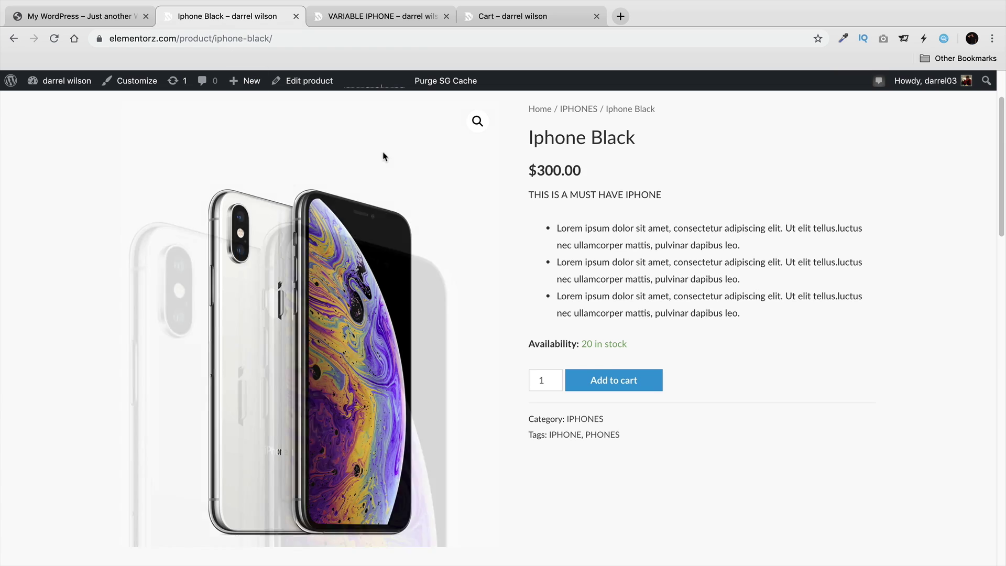
scroll(744, 288, up, 2)
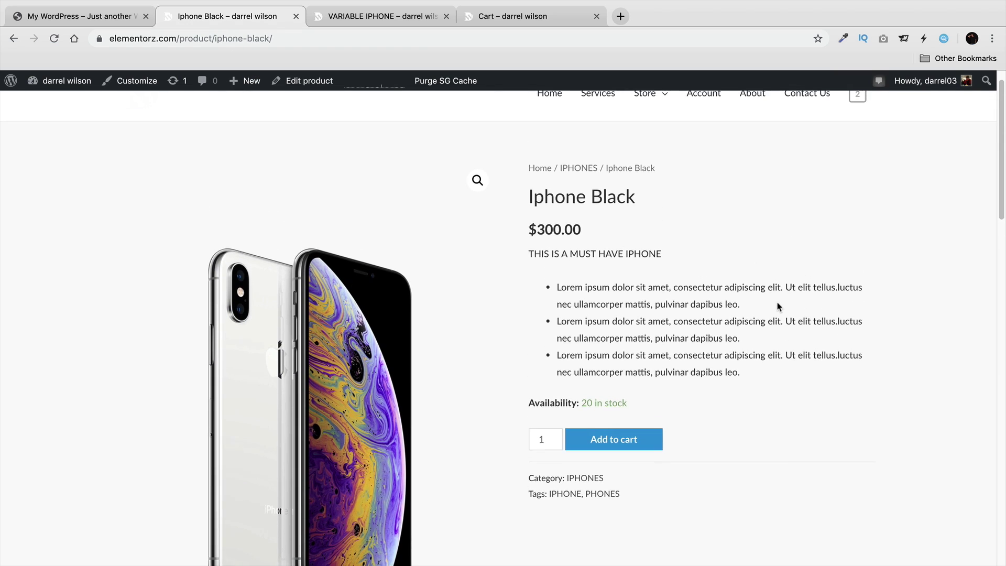
scroll(779, 297, down, 1)
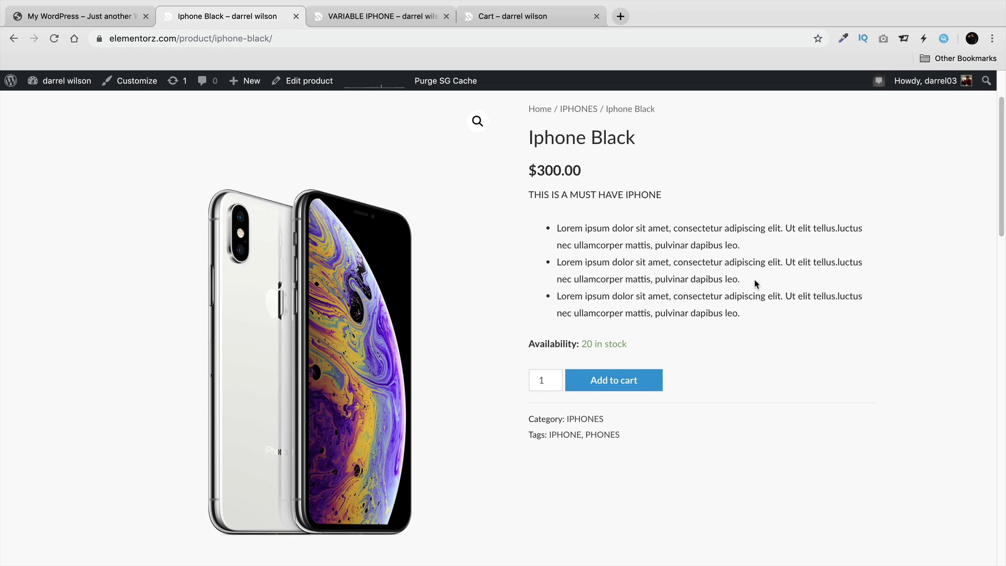
drag(740, 246, 536, 235)
drag(544, 195, 672, 196)
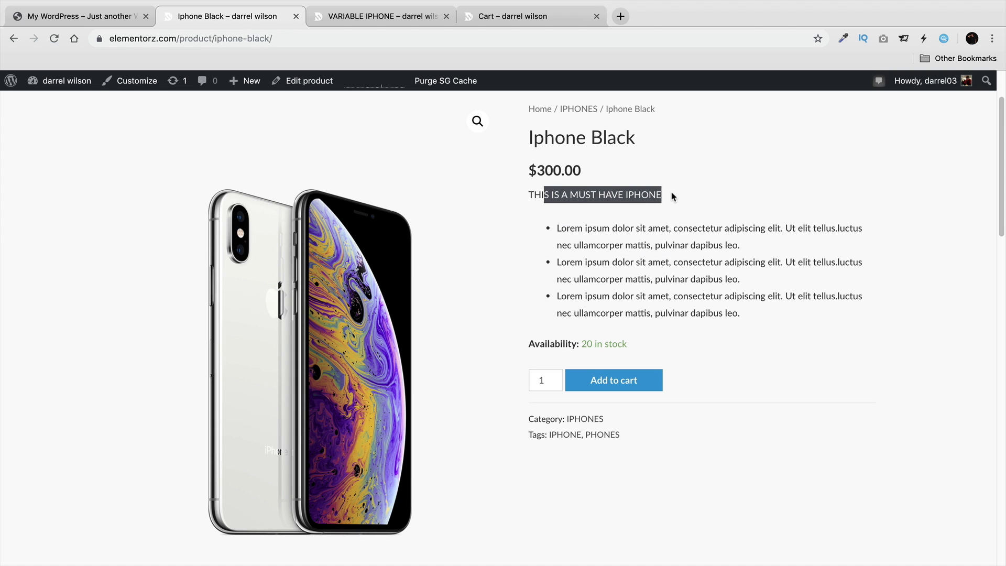
drag(640, 345, 527, 345)
click(558, 343)
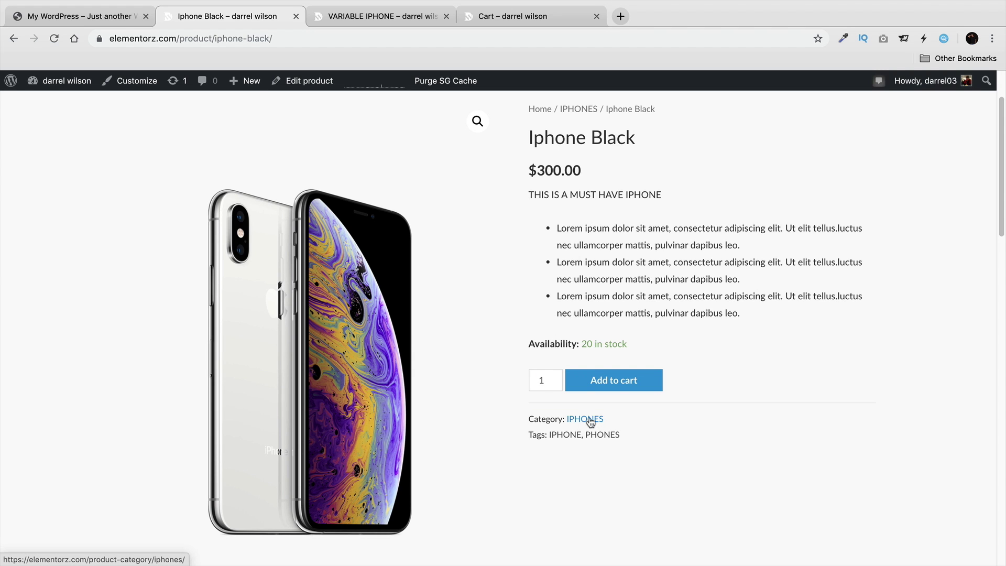
View the Iphone Black Reviews section, then its Description tab.
scroll(600, 427, down, 5)
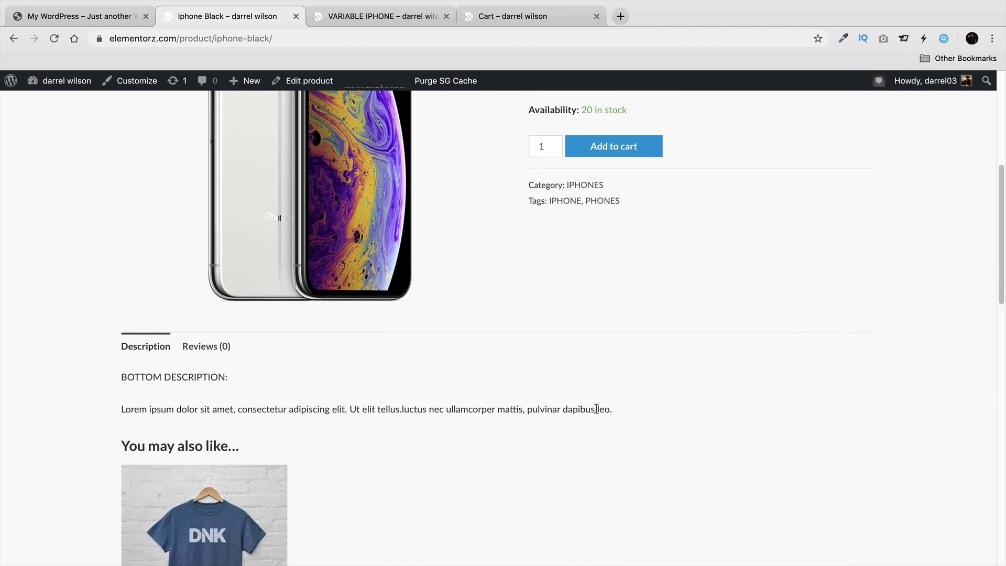
scroll(596, 408, down, 2)
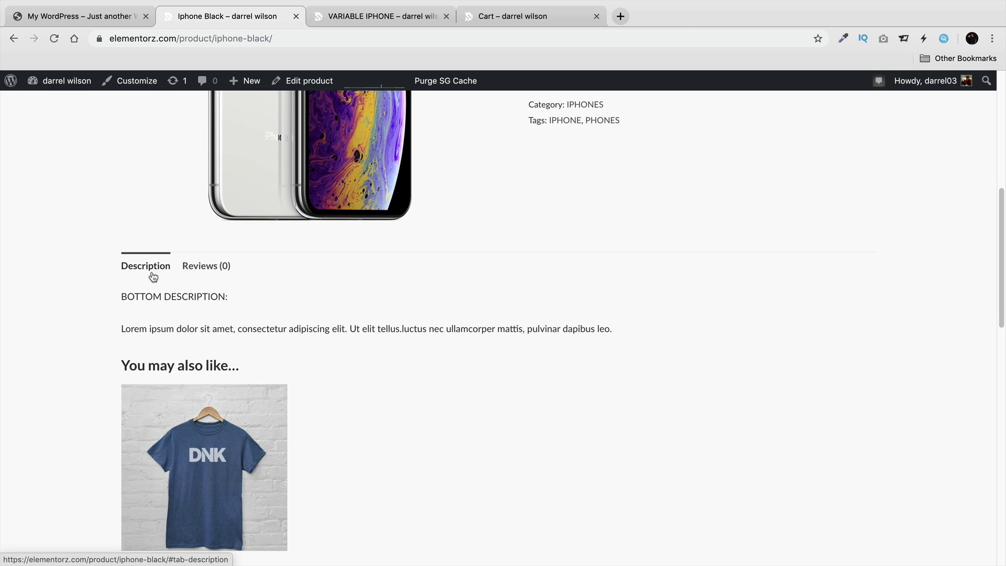
scroll(153, 293, down, 3)
scroll(226, 327, up, 1)
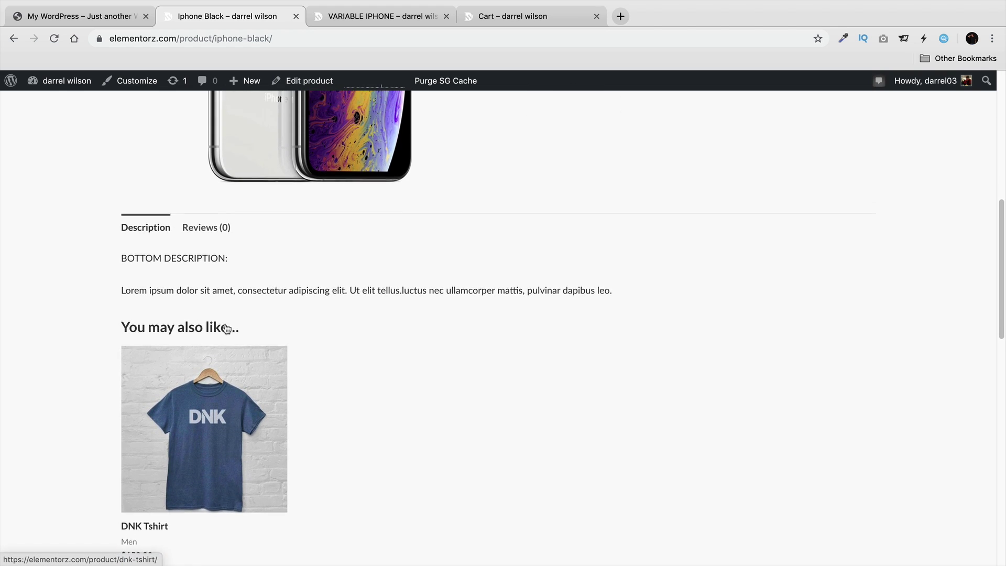
scroll(226, 327, up, 1)
click(202, 272)
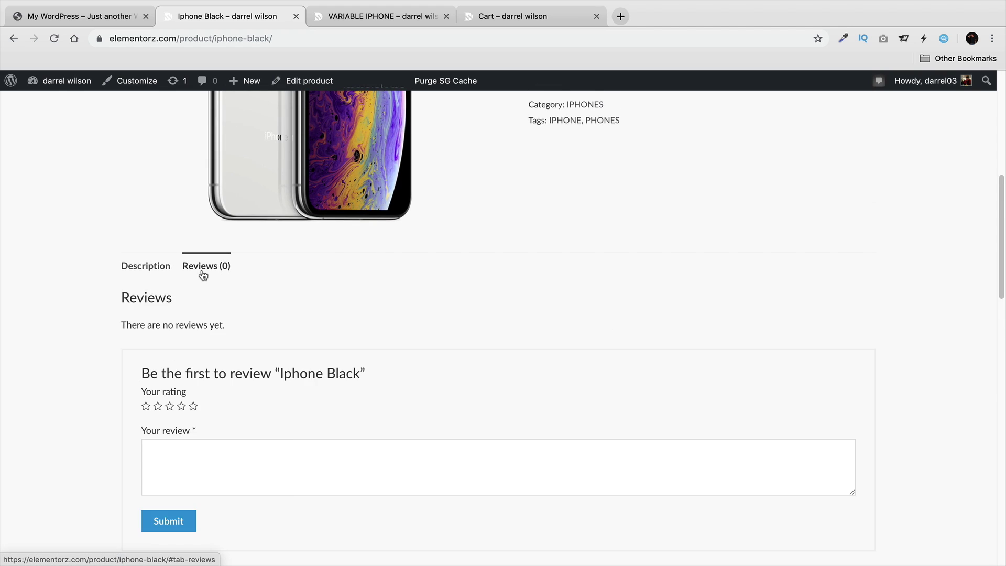
click(152, 267)
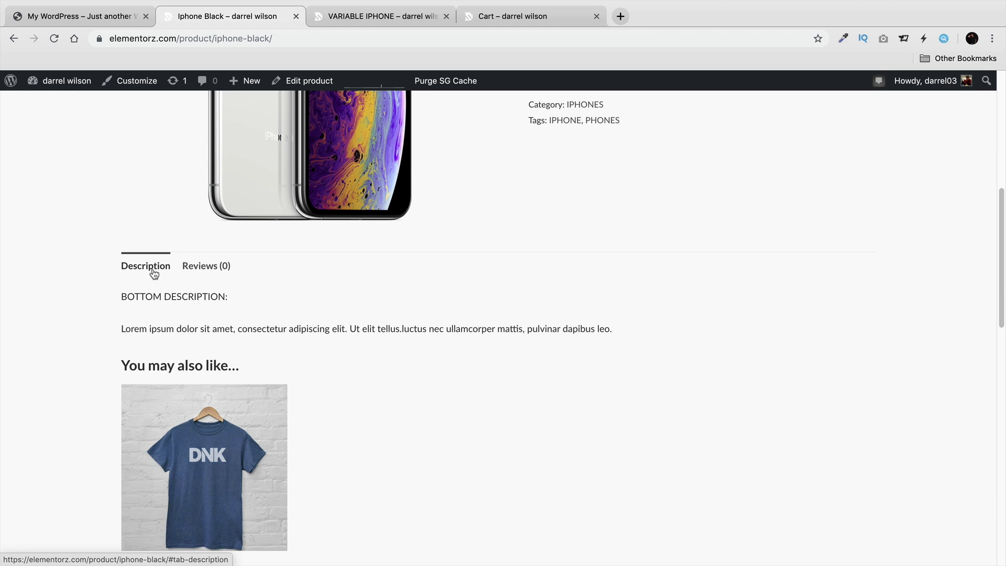
Switch to the VARIABLE IPHONE product page.
scroll(583, 374, up, 6)
scroll(616, 411, up, 2)
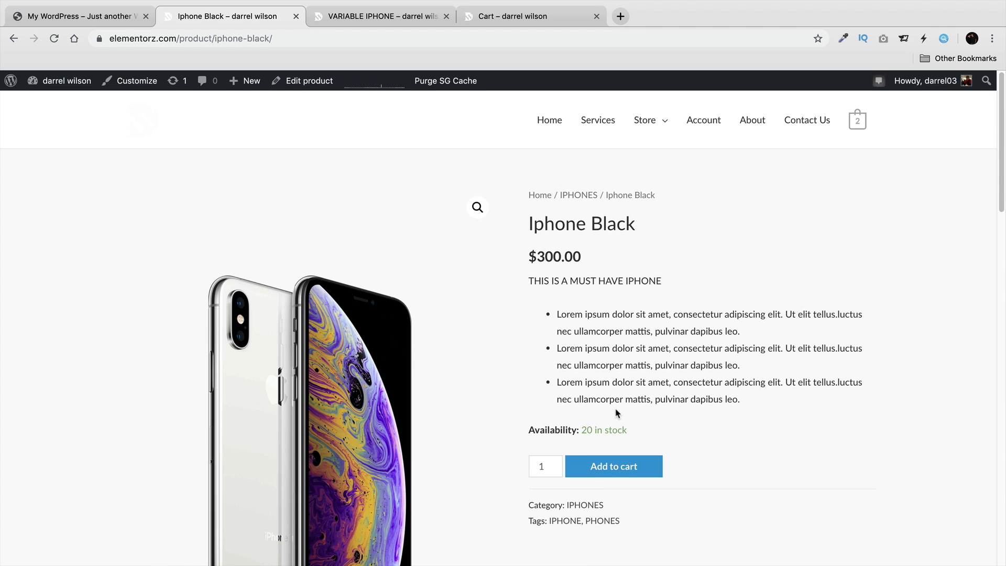
click(368, 21)
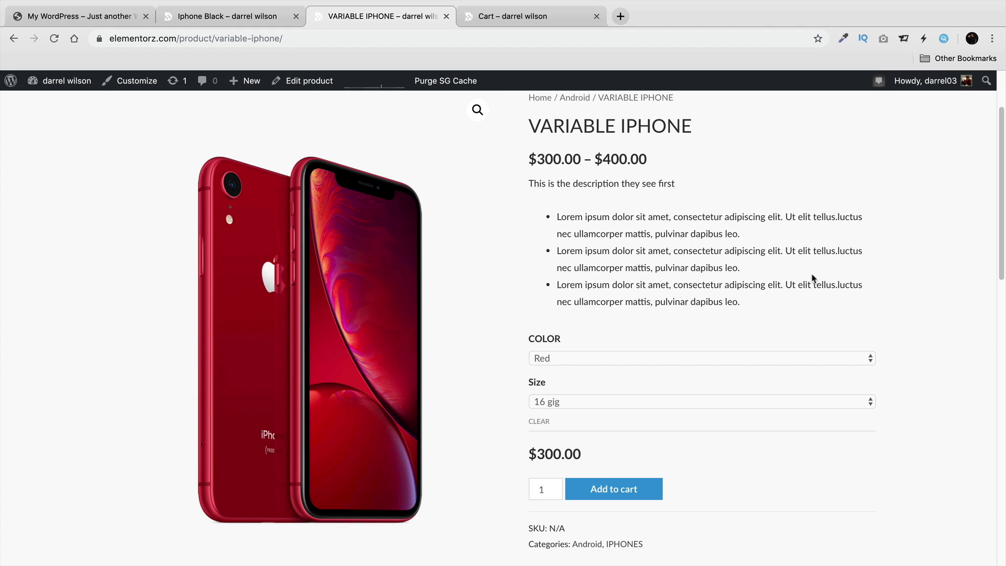
Keep the colour Red and choose 32 Gig, raising the price to $400.00.
click(684, 360)
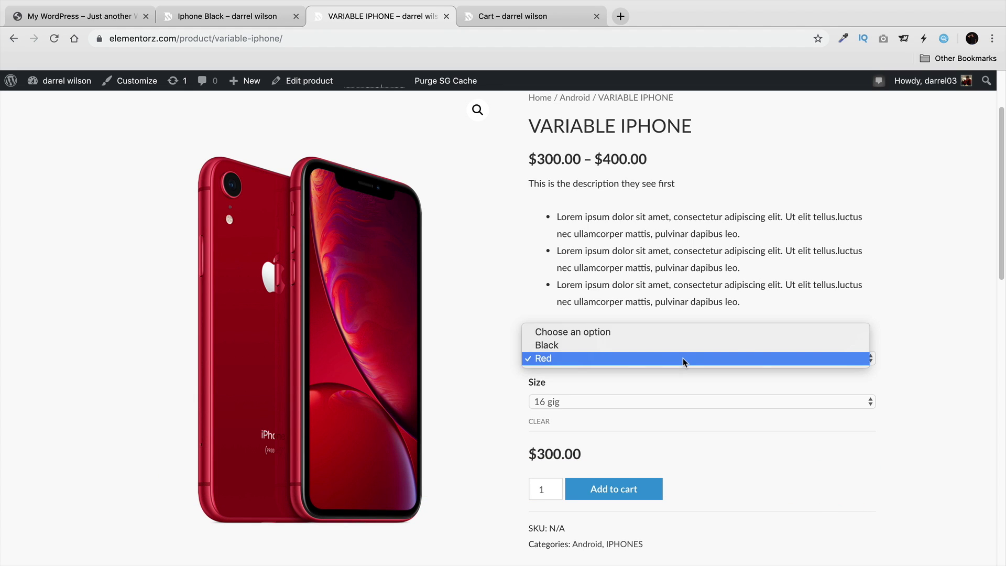
click(689, 358)
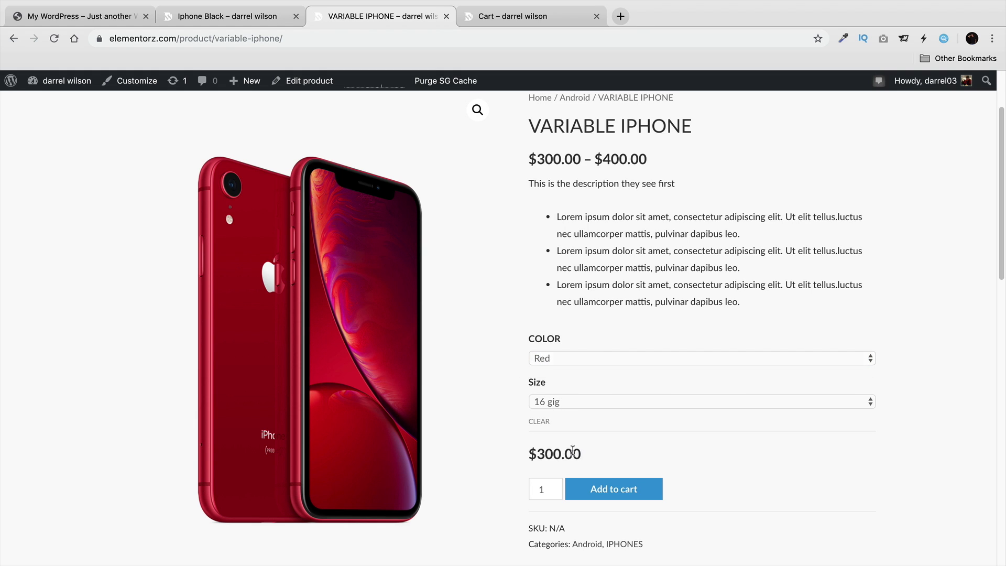
drag(572, 451, 555, 544)
click(547, 445)
click(578, 407)
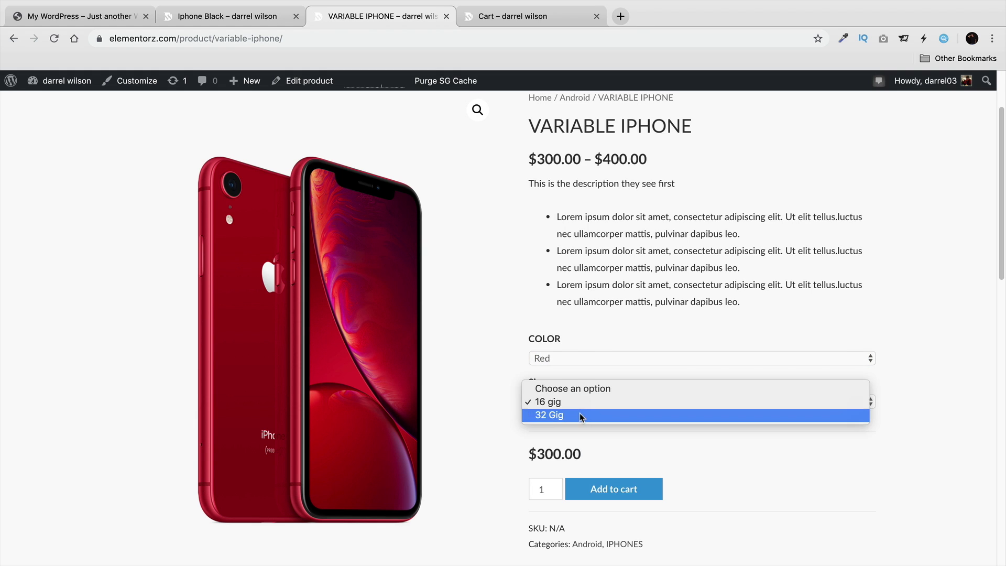
click(580, 415)
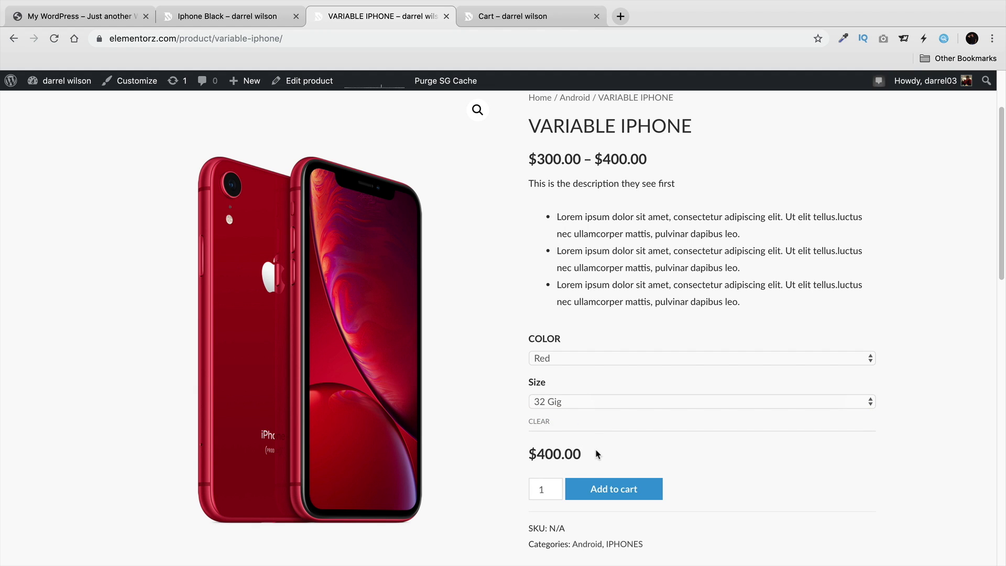
Try the Black variation, then return to 16 gig and Red.
click(601, 360)
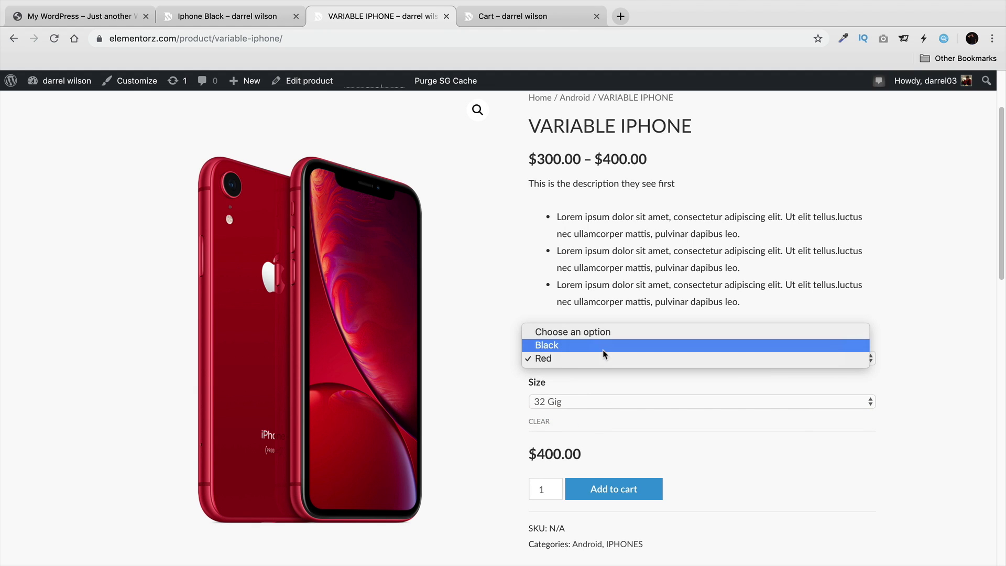
click(604, 350)
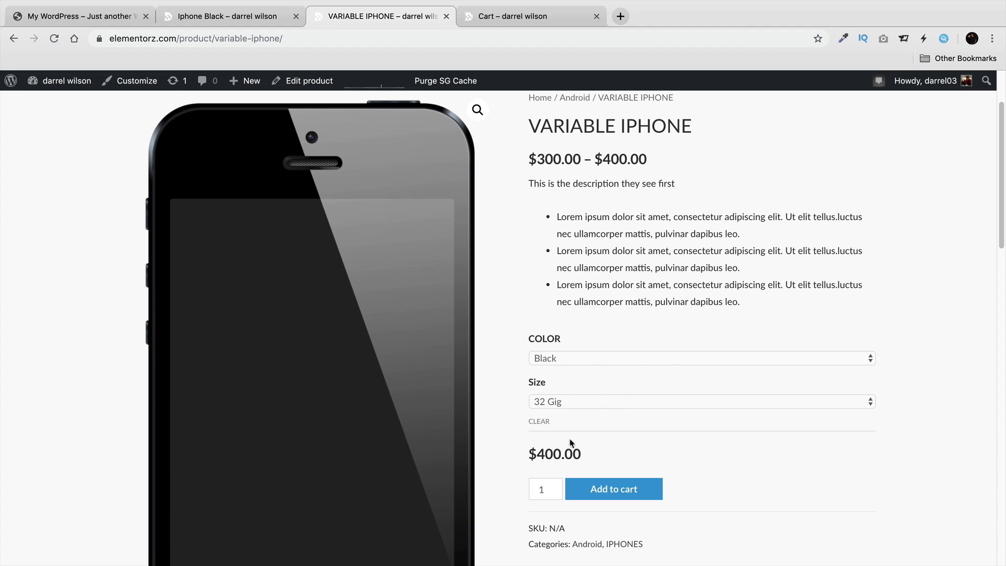
click(574, 404)
click(577, 392)
click(583, 359)
click(583, 369)
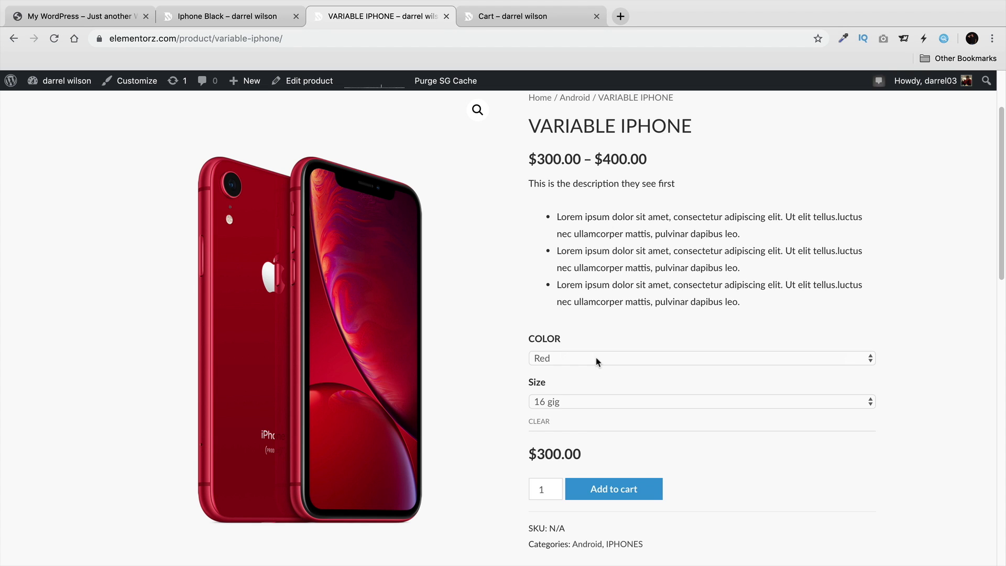
Open the Store page listing all 35 products.
scroll(596, 361, up, 3)
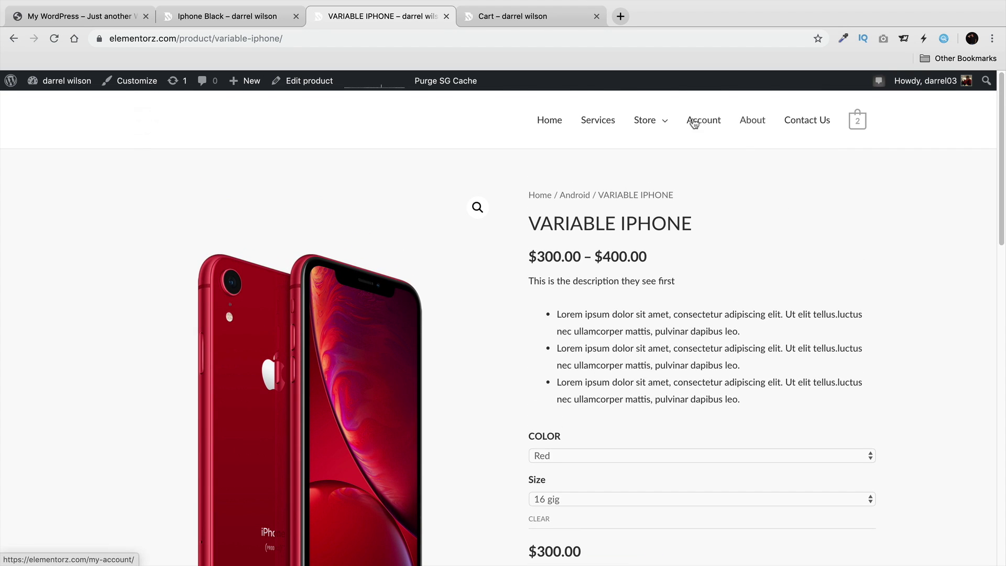
click(644, 120)
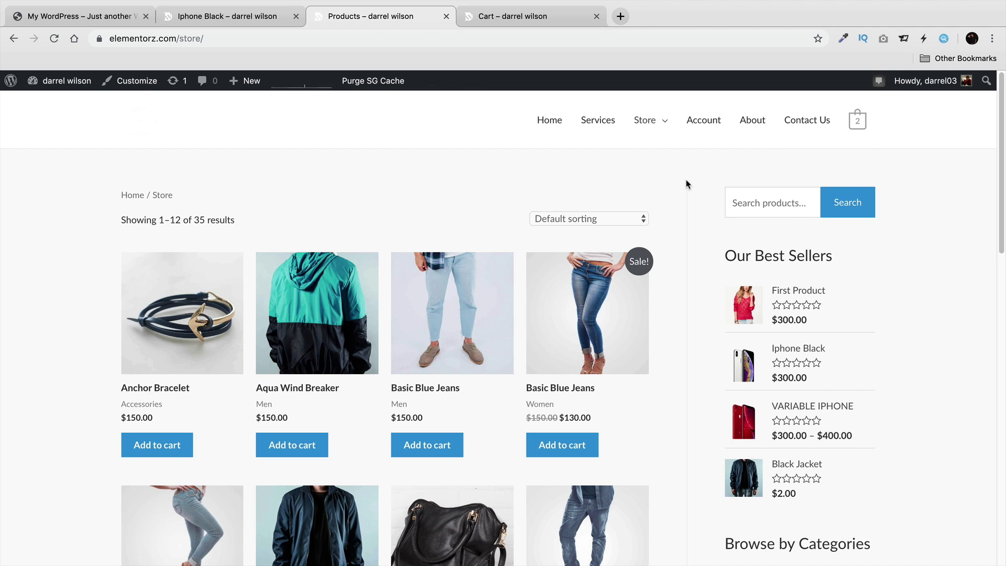
scroll(688, 183, down, 3)
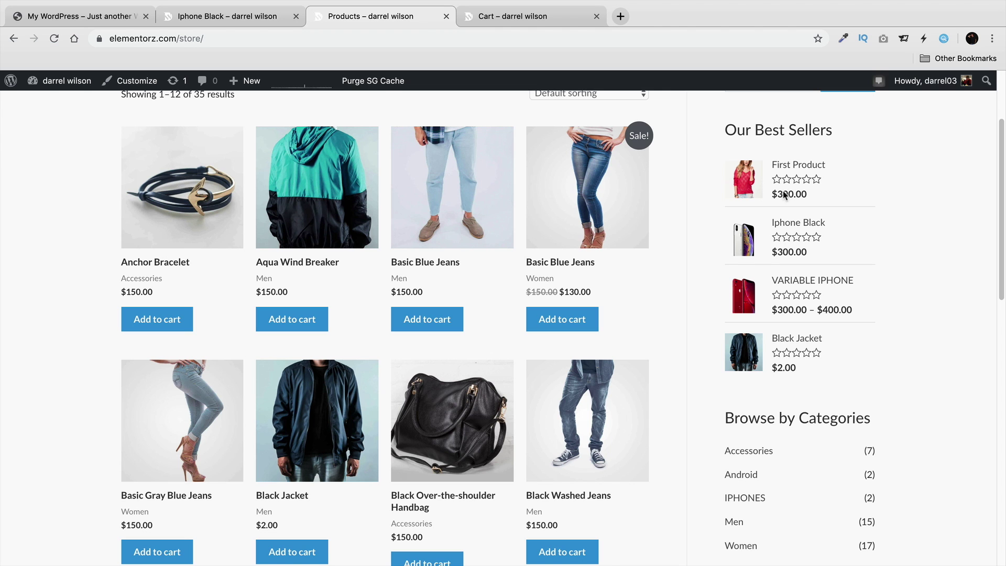
scroll(690, 265, down, 1)
scroll(689, 264, down, 3)
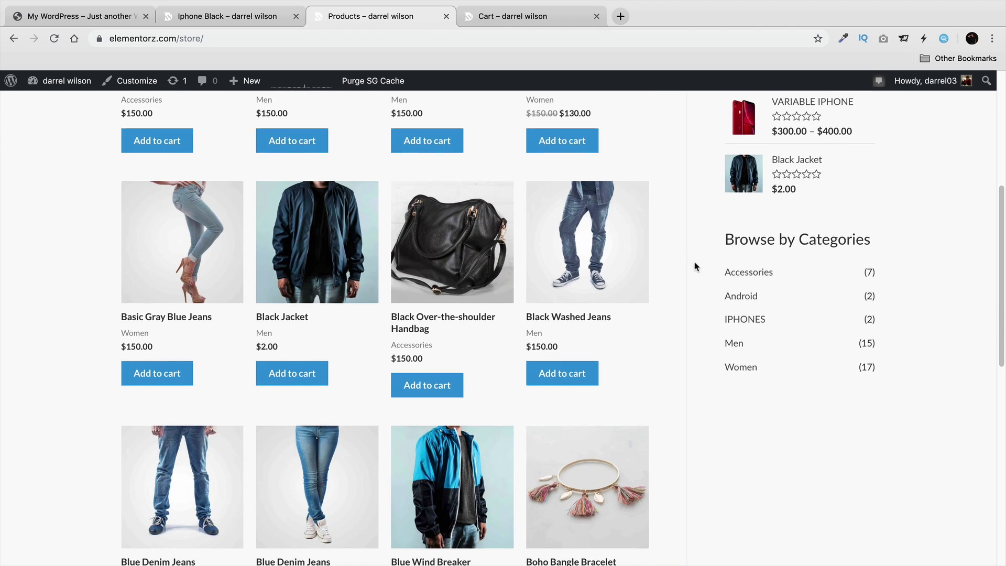
scroll(712, 308, down, 5)
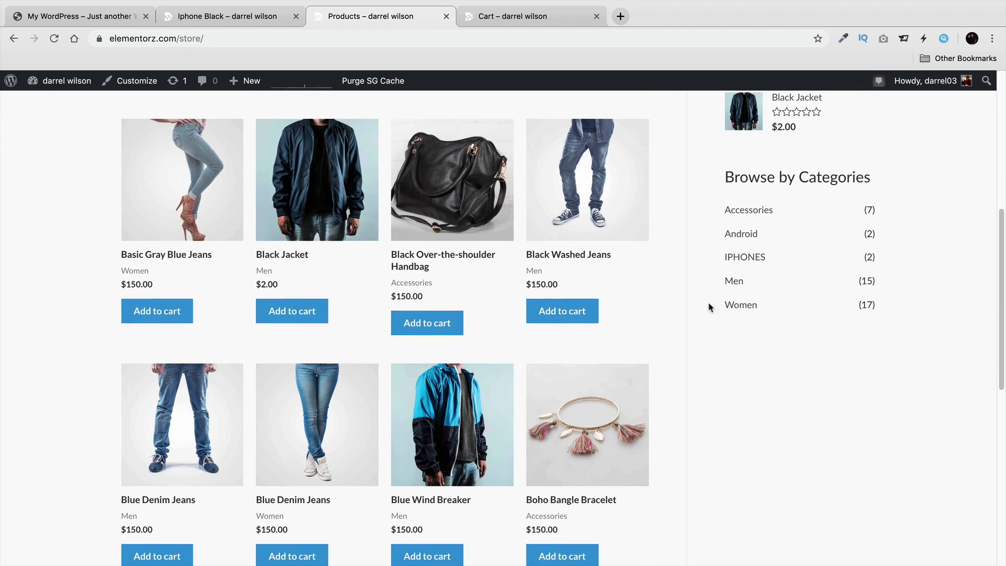
scroll(321, 310, up, 10)
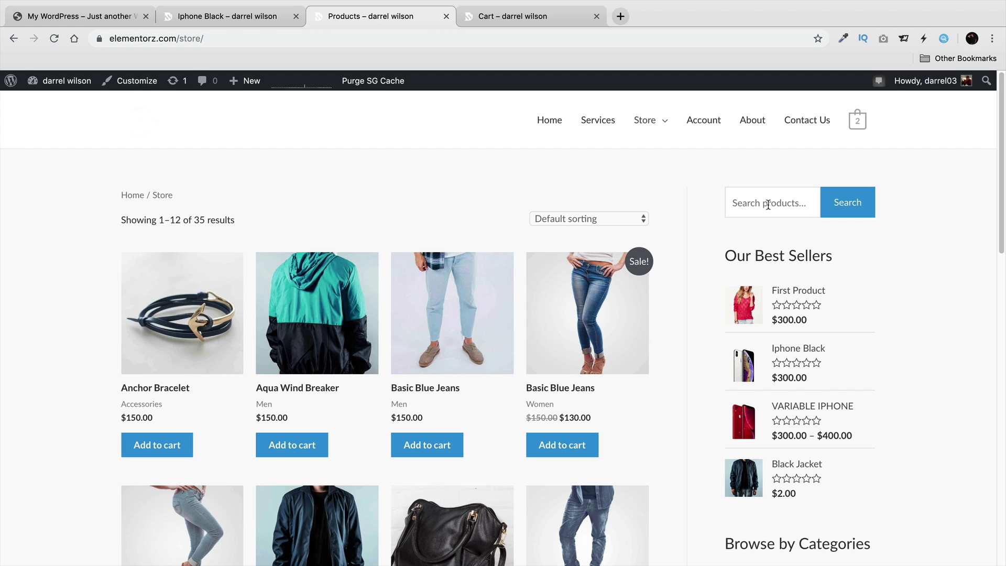
click(627, 220)
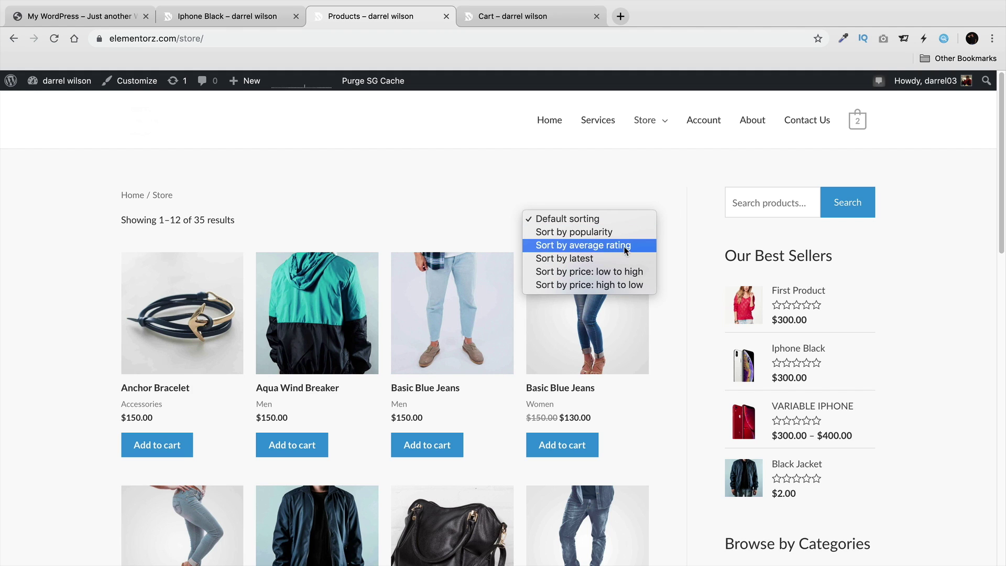
click(645, 167)
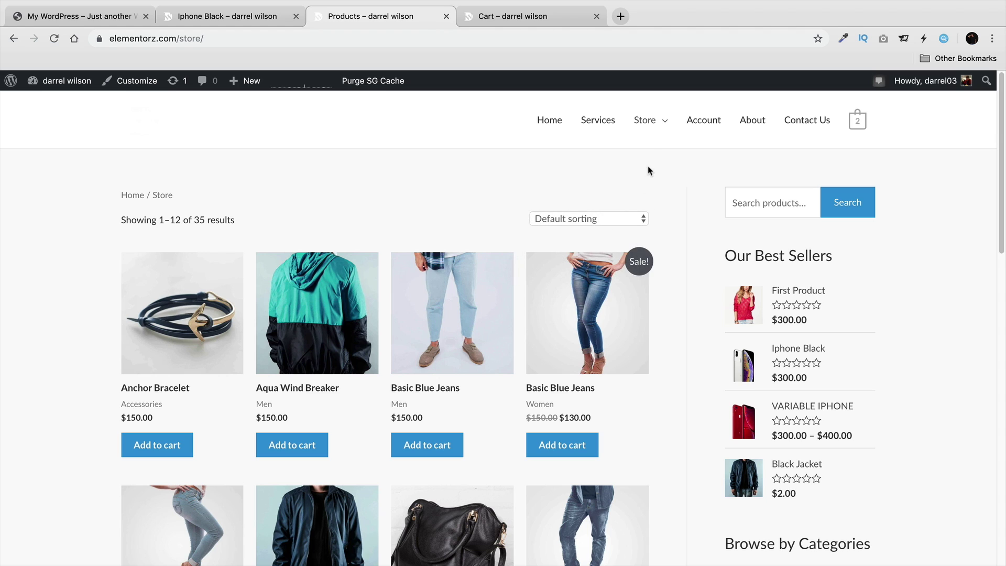
mouse_move(659, 132)
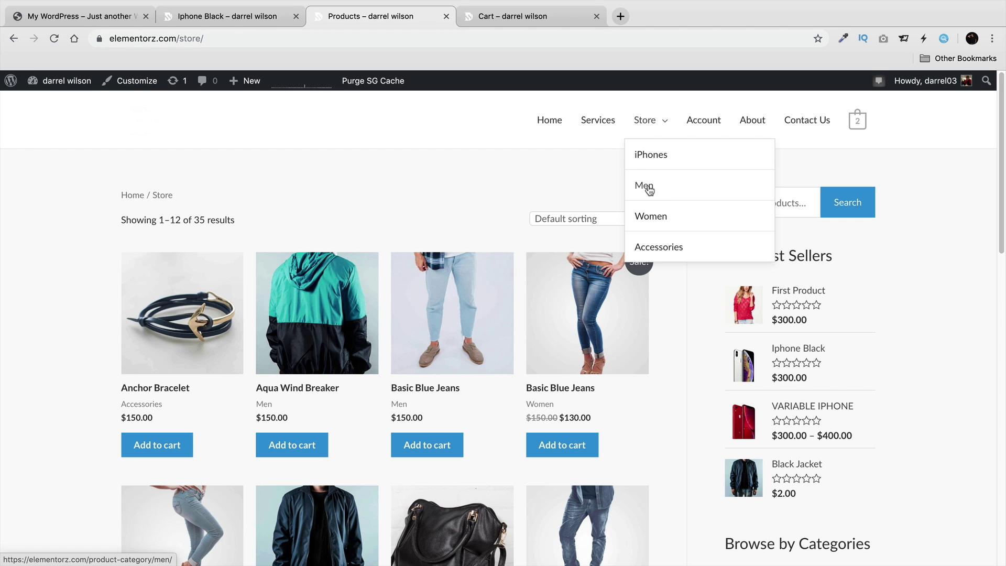
Open the Men category from the Store menu and scroll through its 15 products.
click(650, 190)
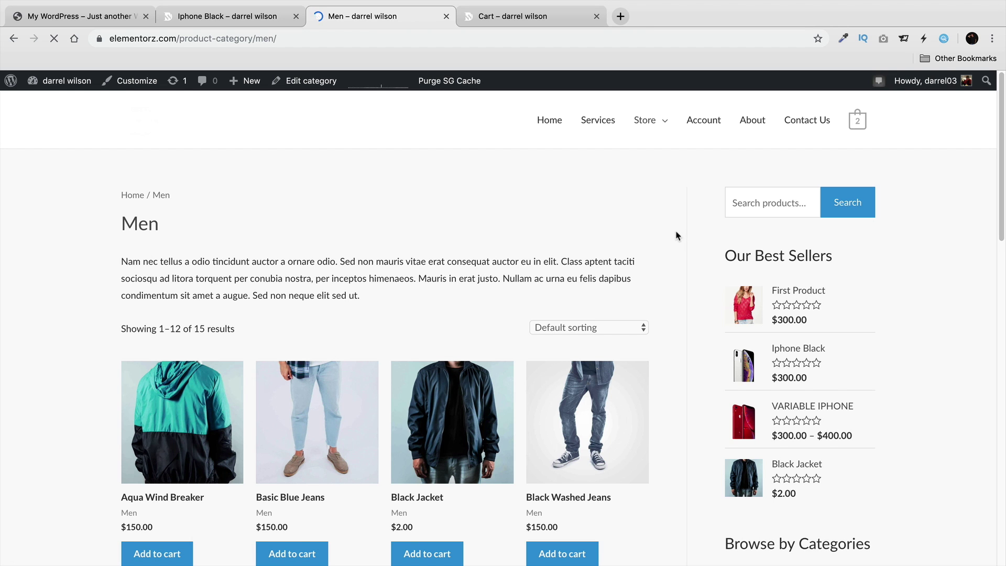
scroll(675, 235, down, 5)
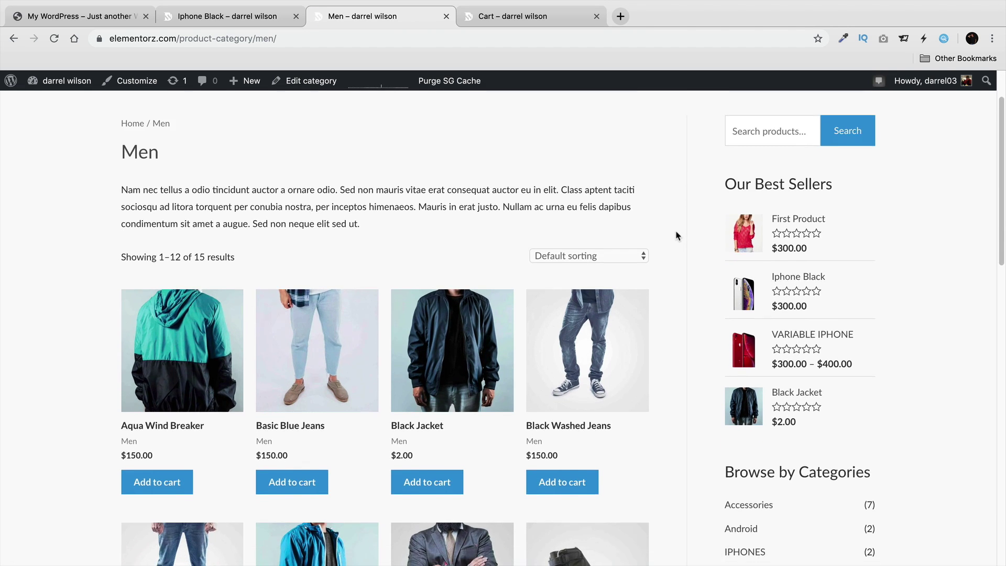
scroll(676, 236, down, 10)
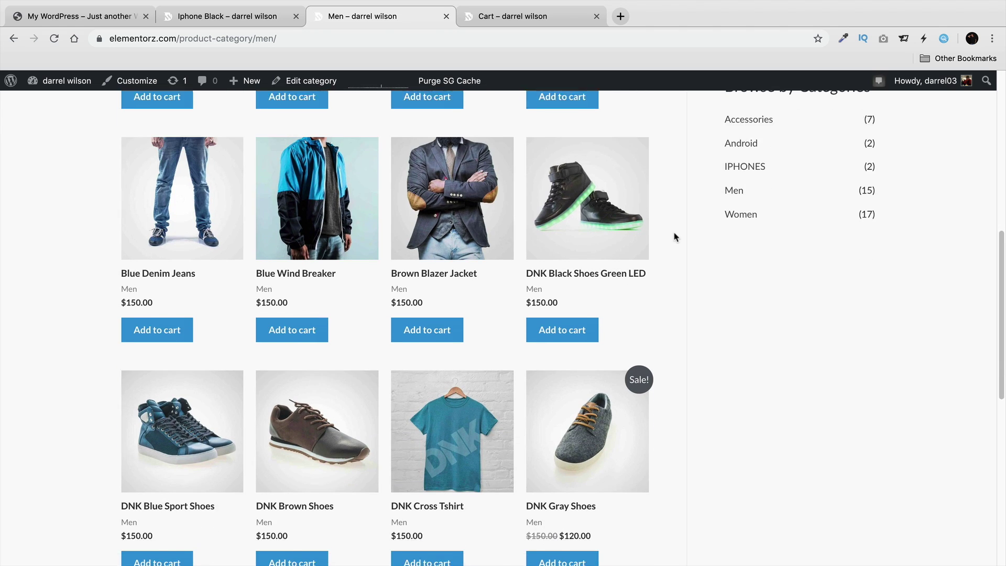
scroll(674, 239, up, 8)
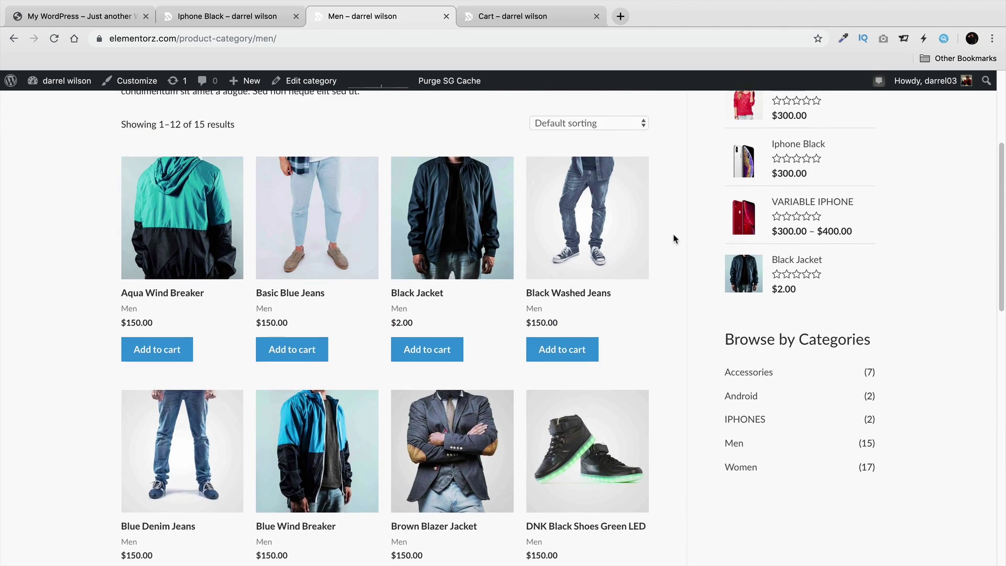
scroll(675, 239, up, 4)
mouse_move(647, 120)
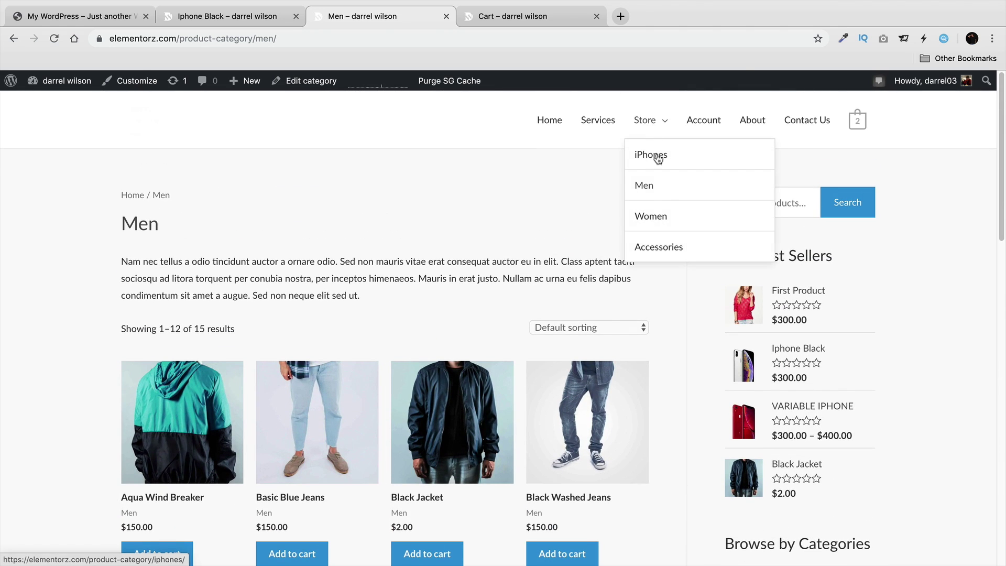
Open the My Account page from the site menu and scroll through it.
click(700, 124)
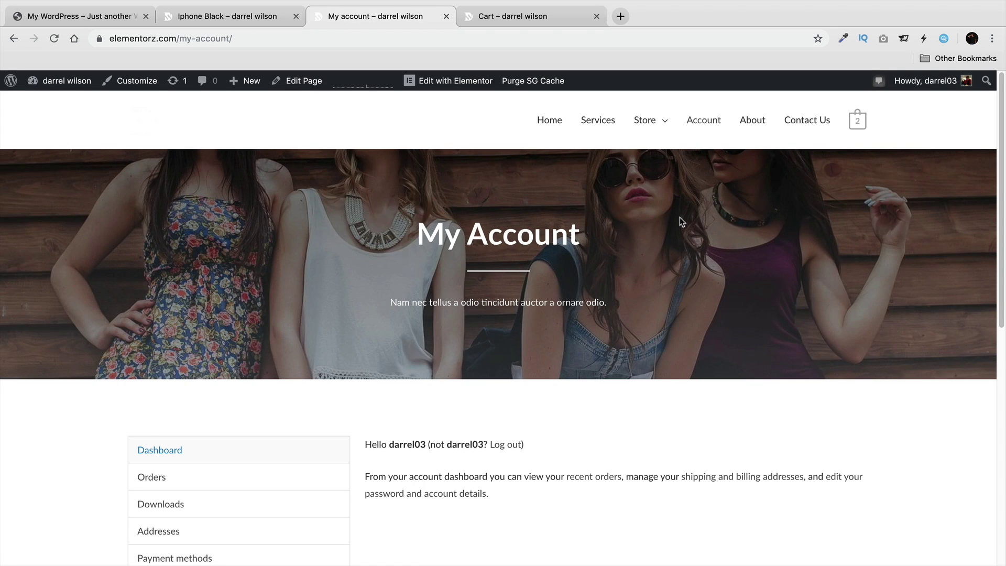
scroll(681, 220, down, 3)
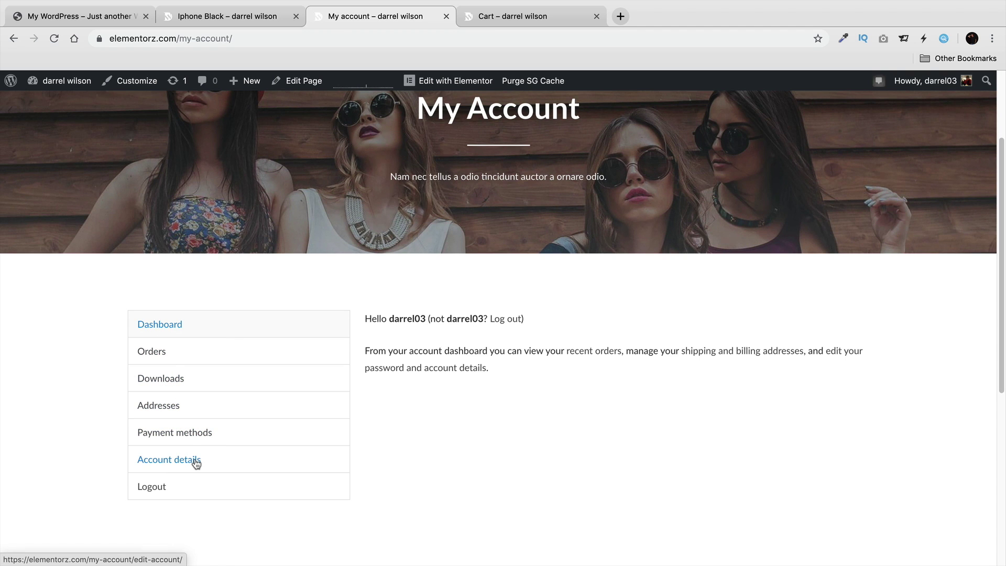
scroll(414, 424, up, 3)
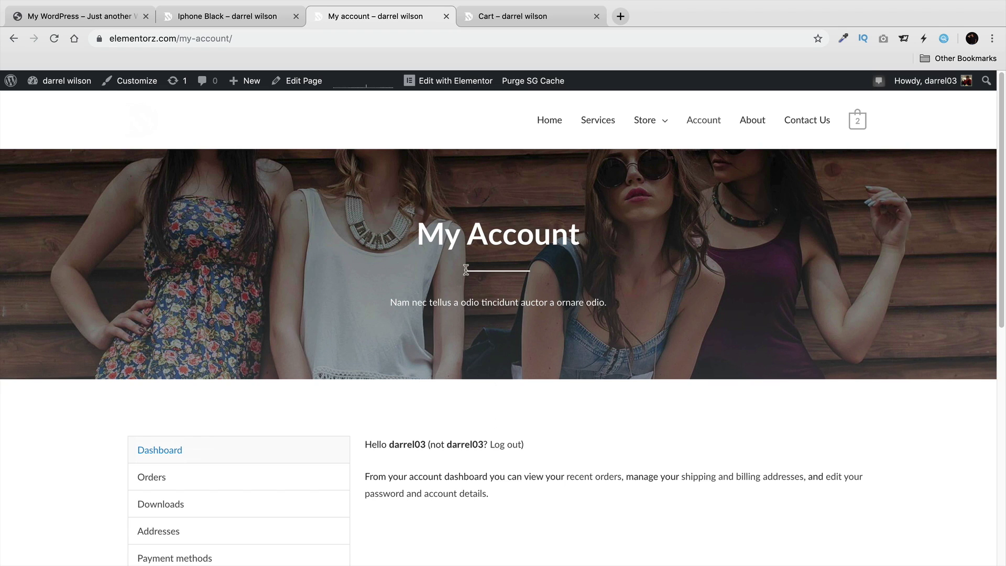
Open the About Us page and scroll to its Who We Are section.
click(755, 122)
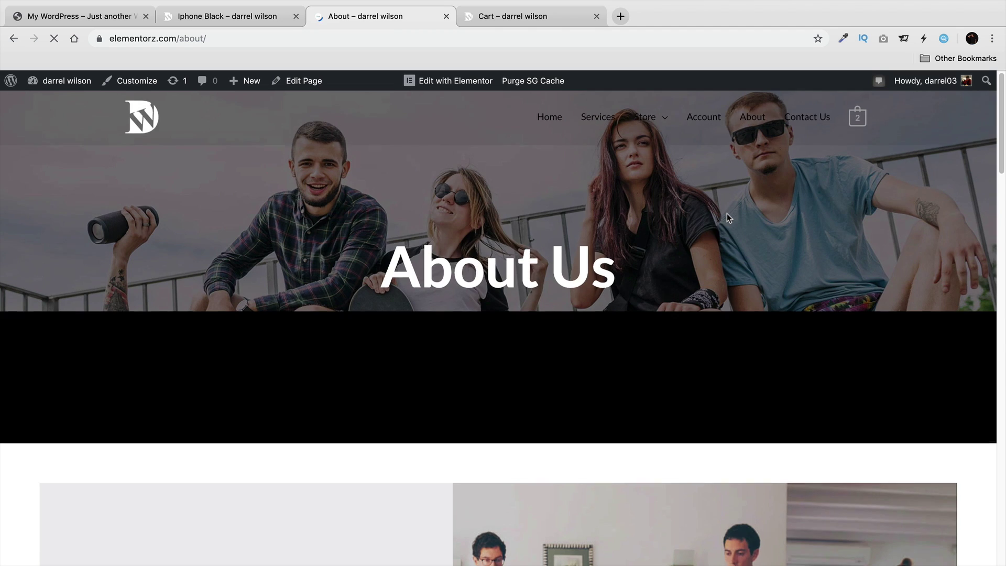
scroll(727, 212, down, 3)
scroll(727, 213, down, 4)
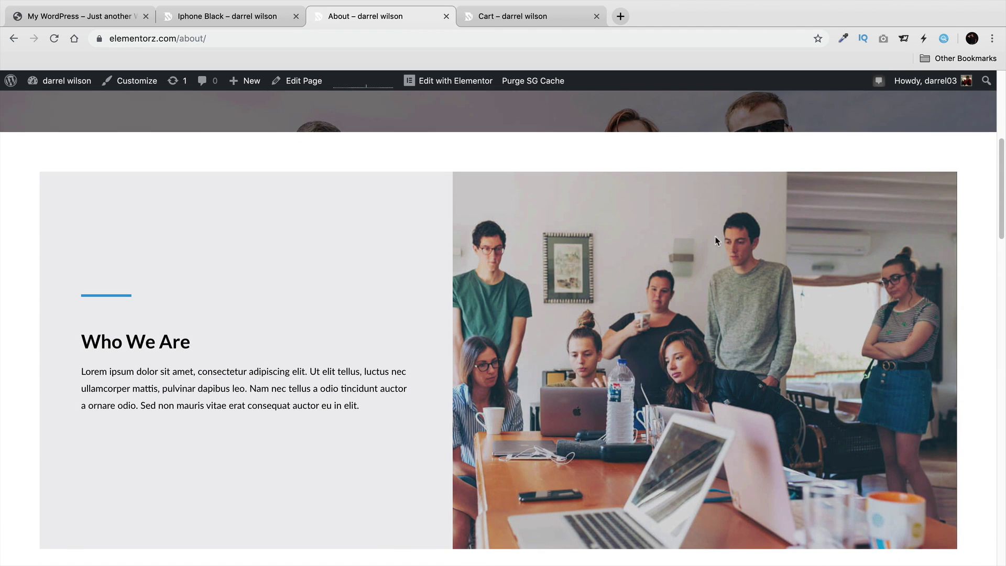
scroll(634, 326, up, 6)
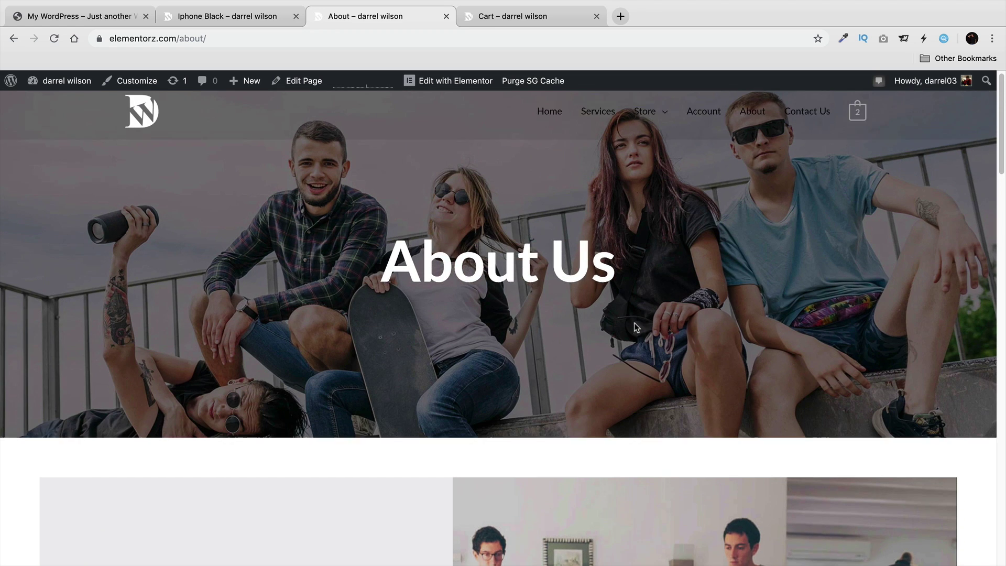
click(807, 120)
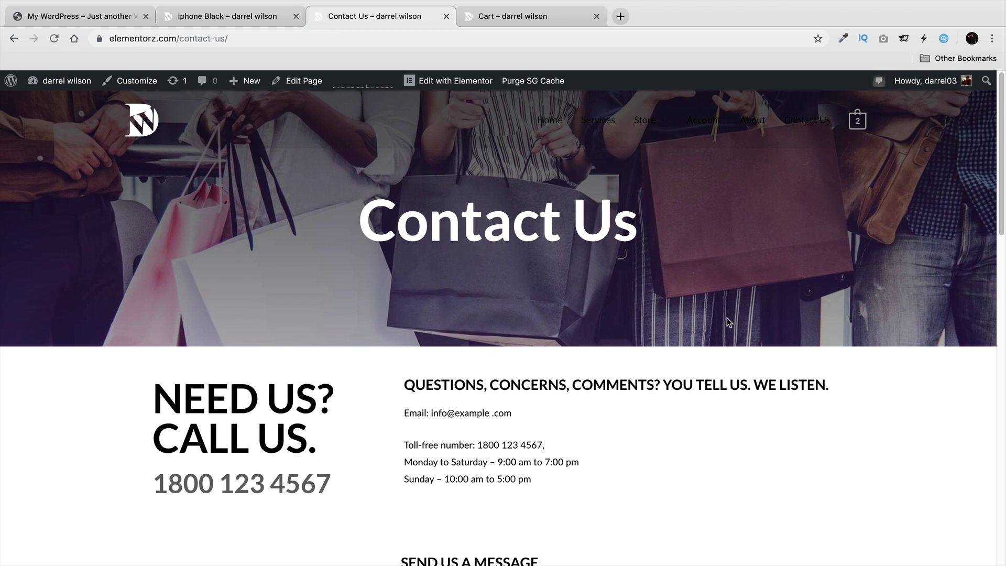
scroll(725, 319, down, 3)
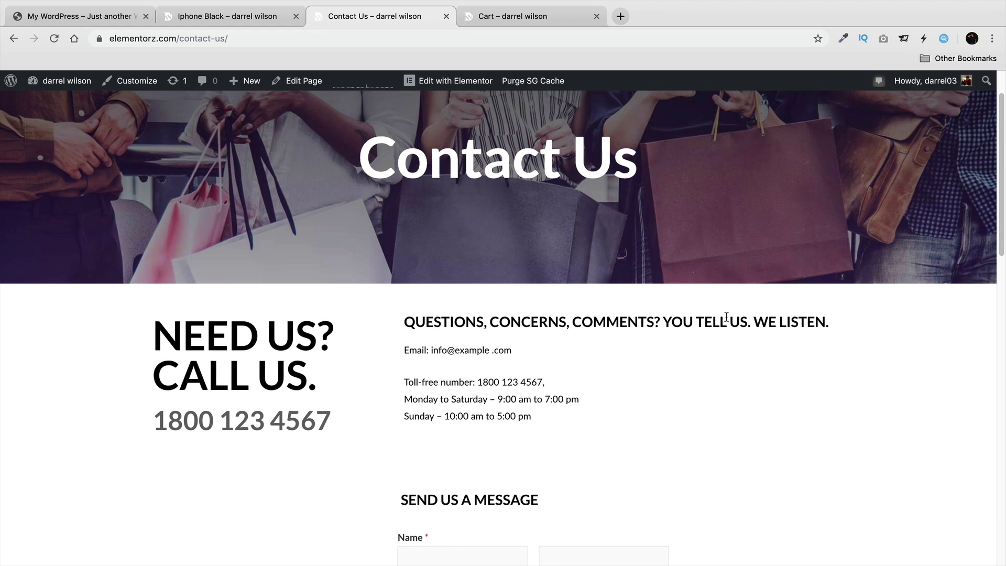
scroll(726, 314, down, 5)
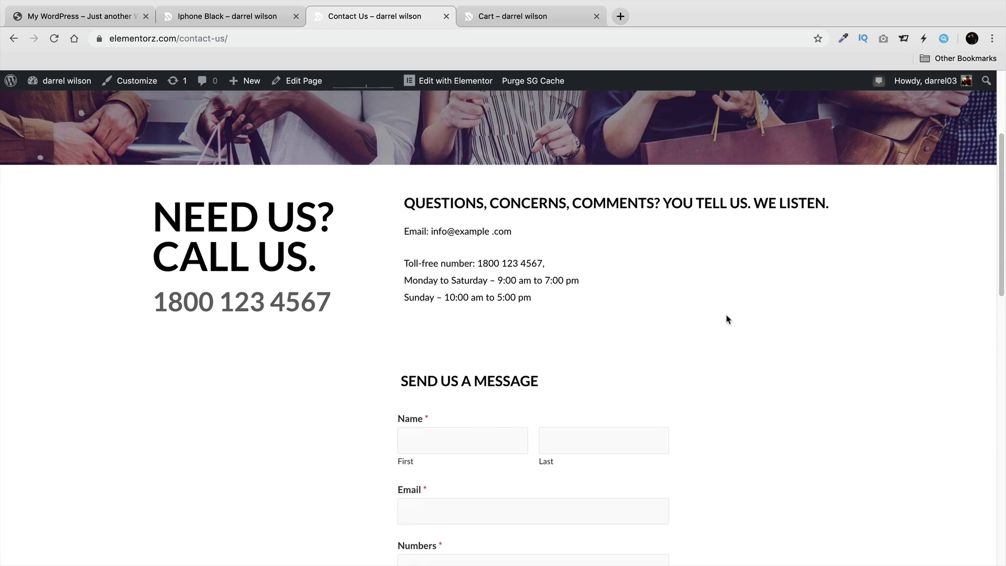
scroll(726, 320, down, 5)
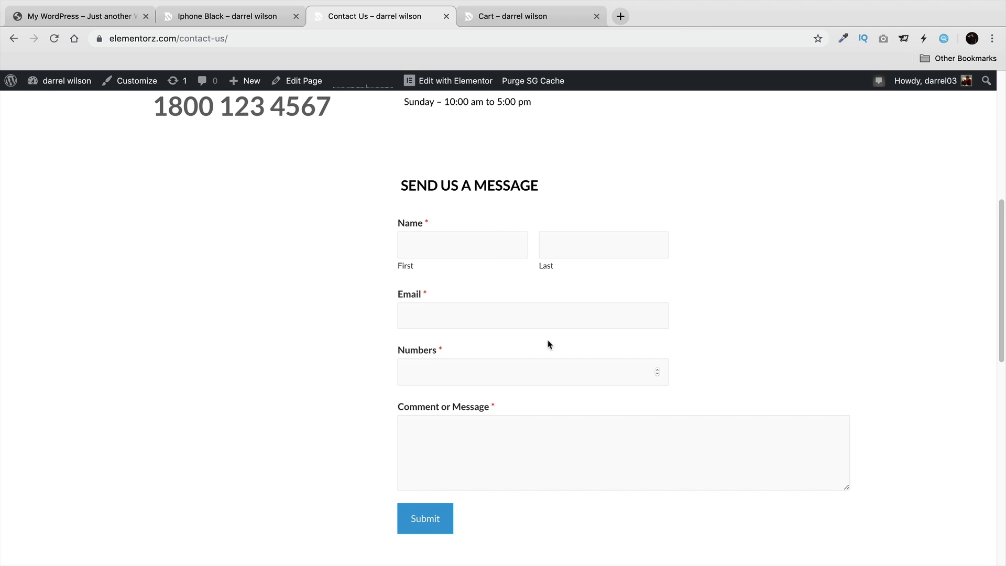
scroll(565, 344, up, 5)
scroll(566, 343, up, 8)
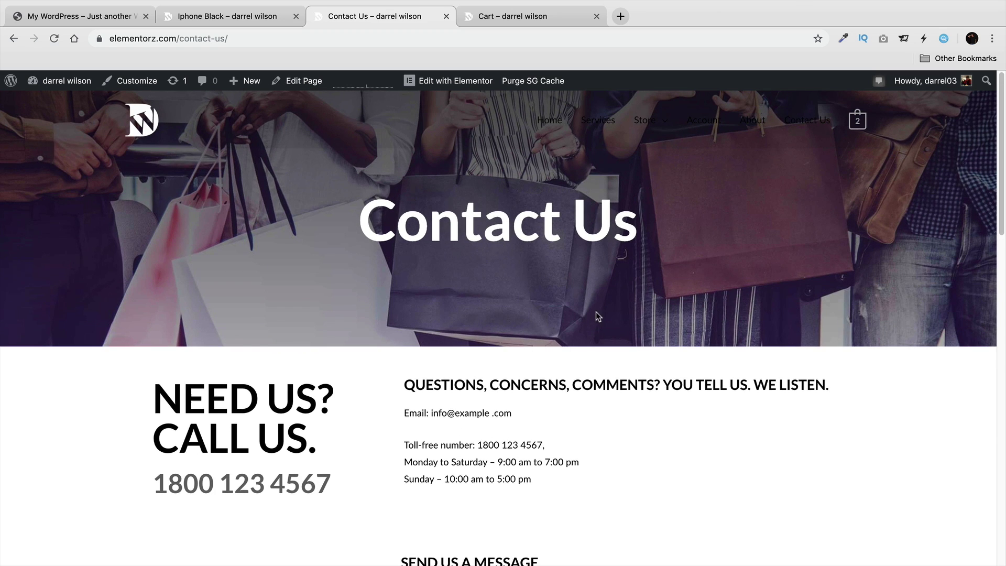
In the cart, apply the discount coupon code, taking $67.50 off for a $382.50 total.
click(545, 21)
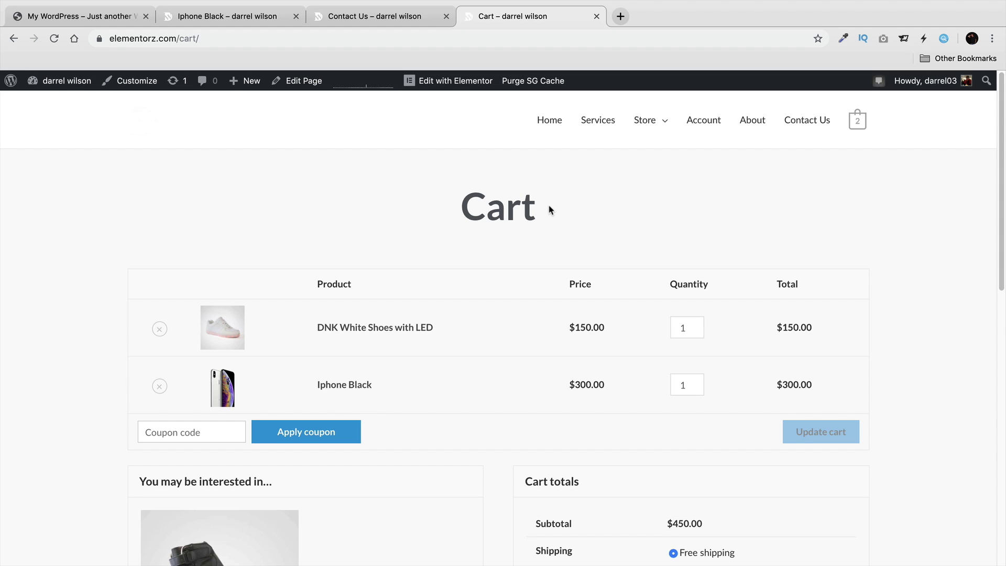
scroll(539, 211, down, 3)
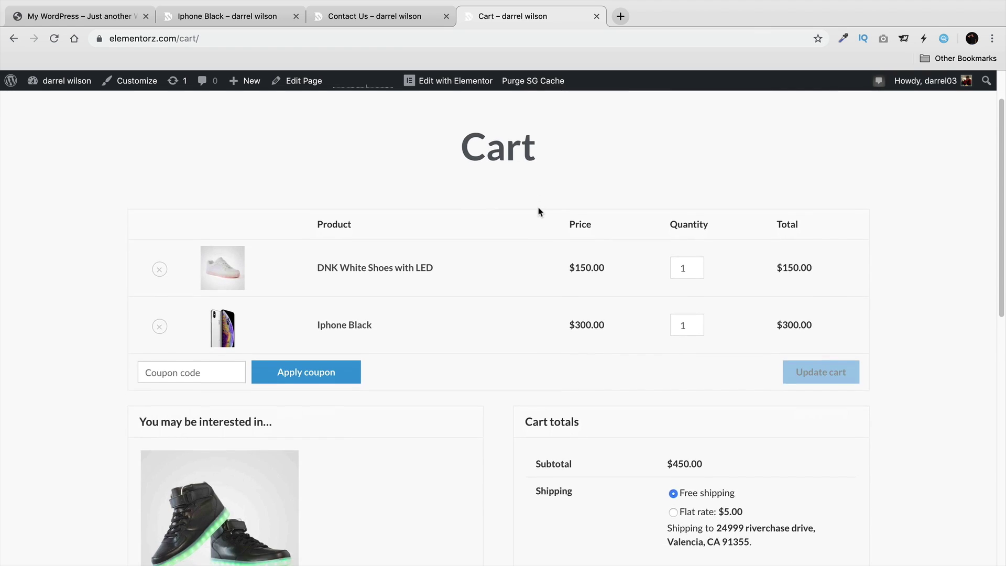
scroll(602, 283, up, 1)
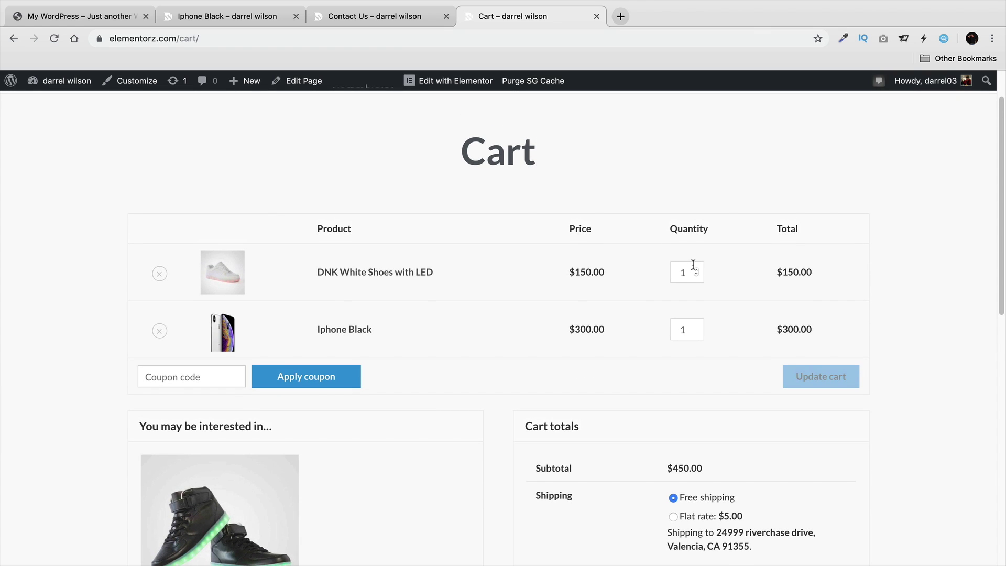
scroll(406, 325, down, 3)
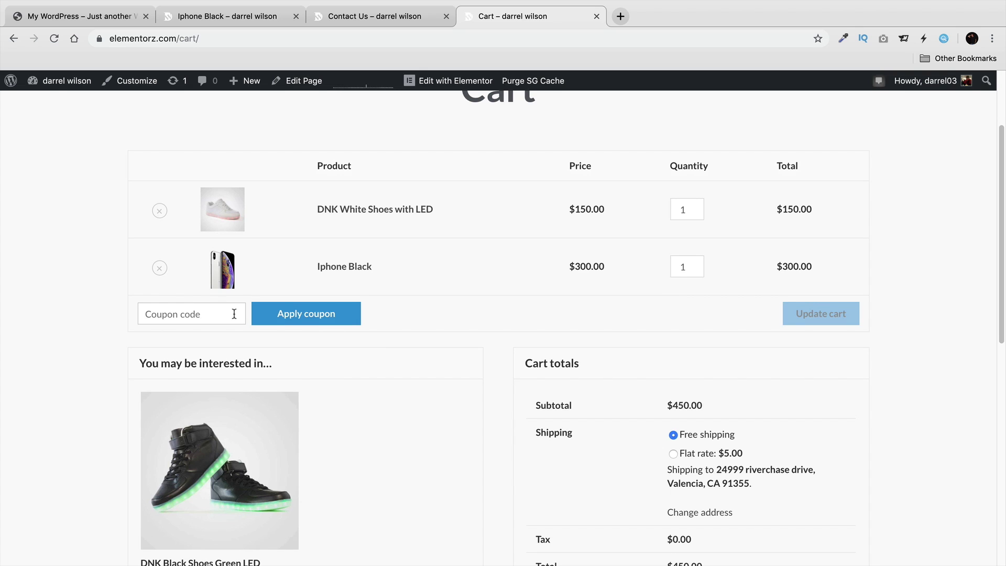
text(darrel)
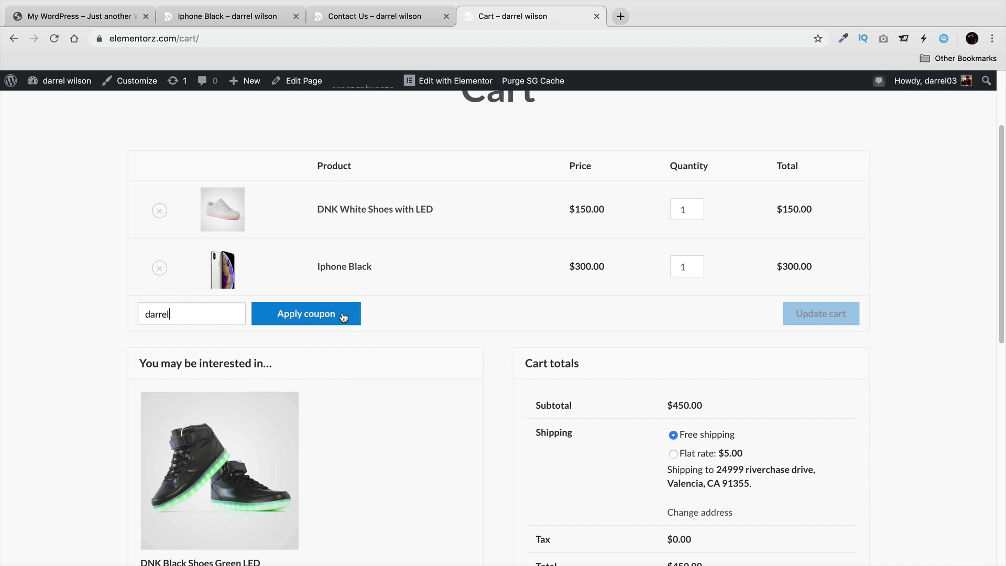
click(342, 312)
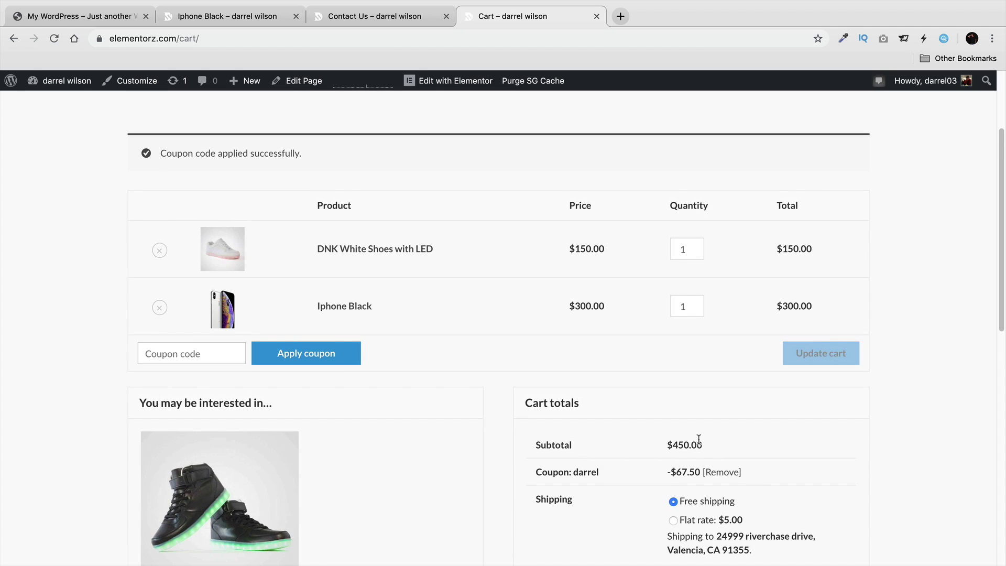
scroll(698, 439, down, 5)
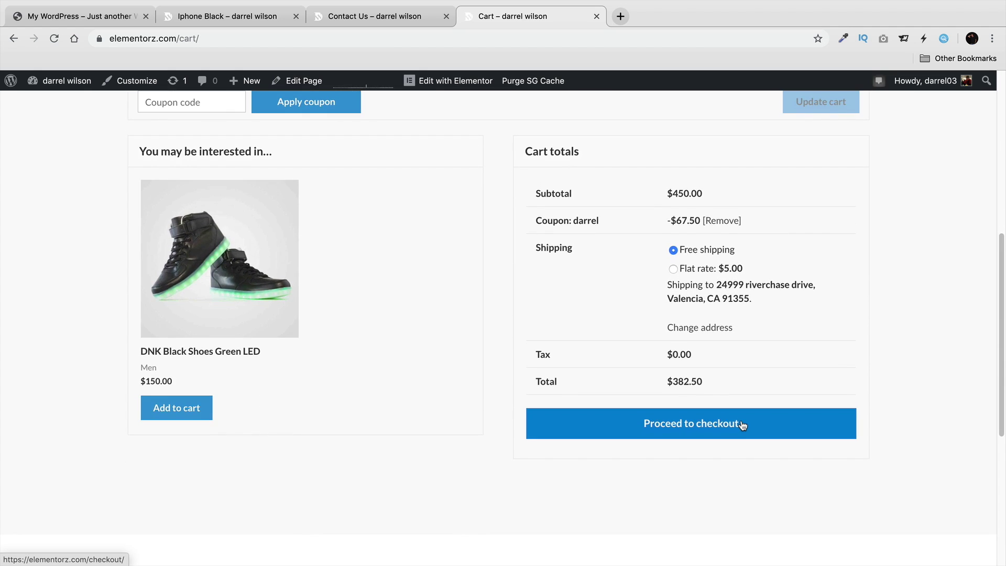
Proceed to checkout with the discounted two-item cart.
click(702, 430)
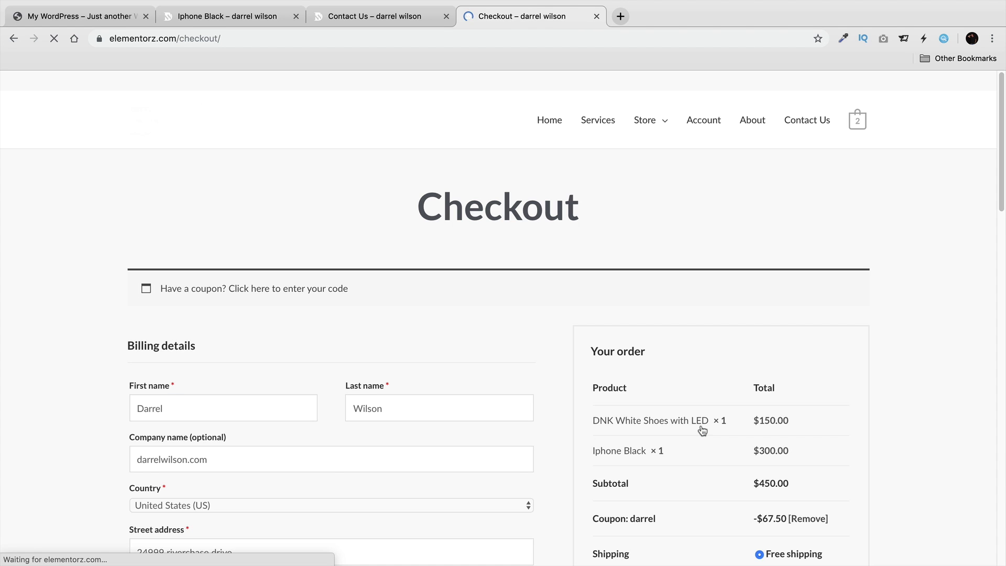
scroll(702, 428, down, 5)
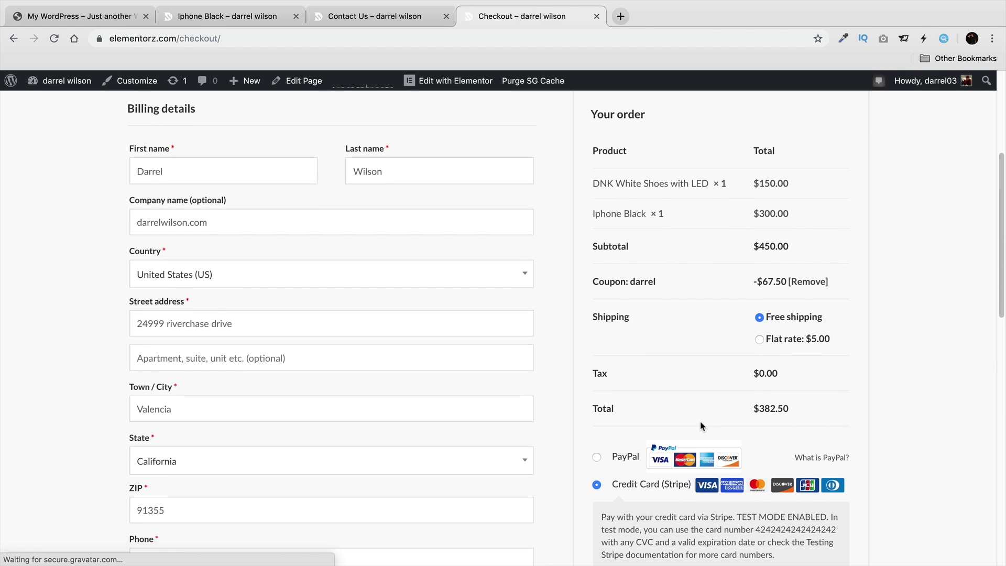
scroll(702, 425, down, 4)
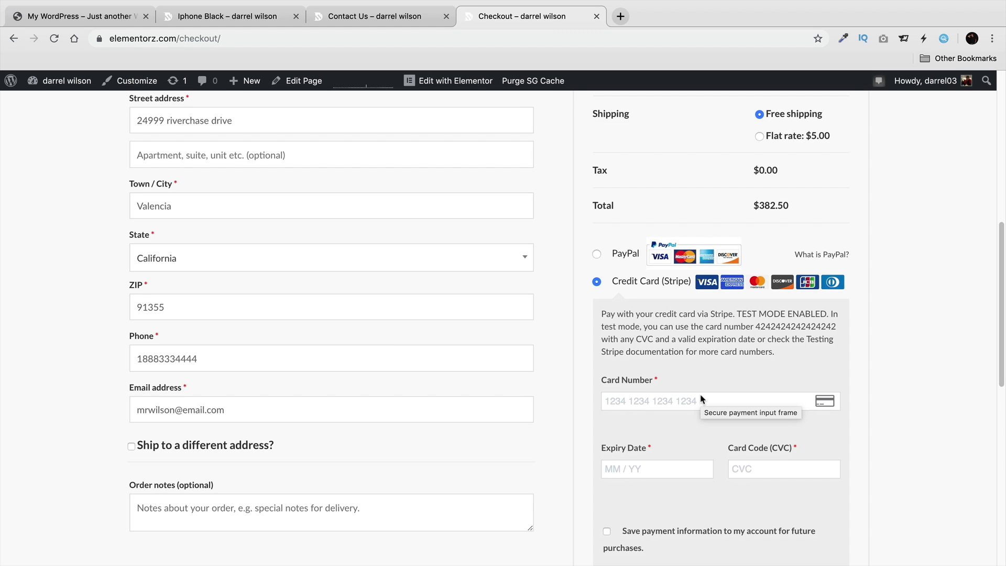
click(700, 400)
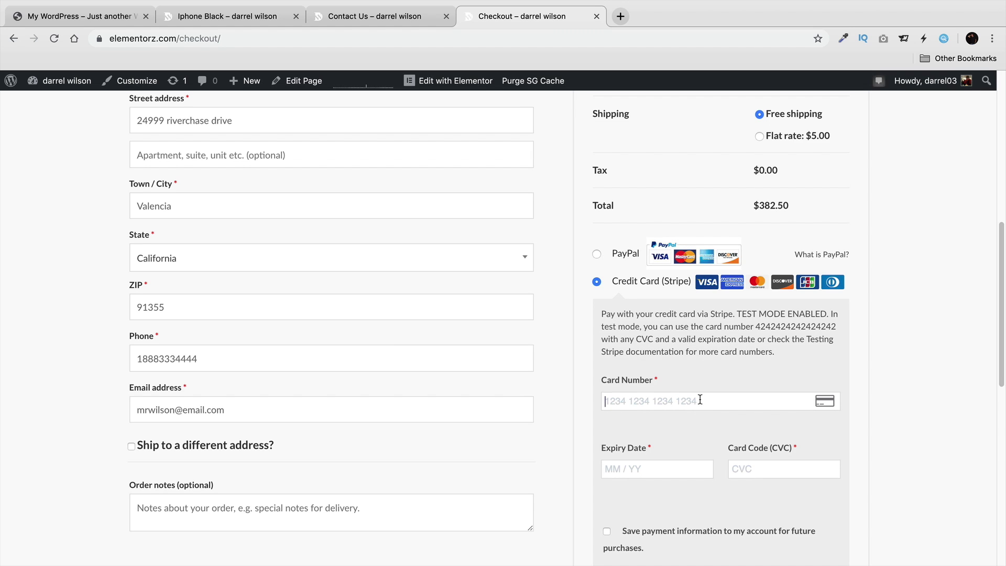
text(4242 4242 )
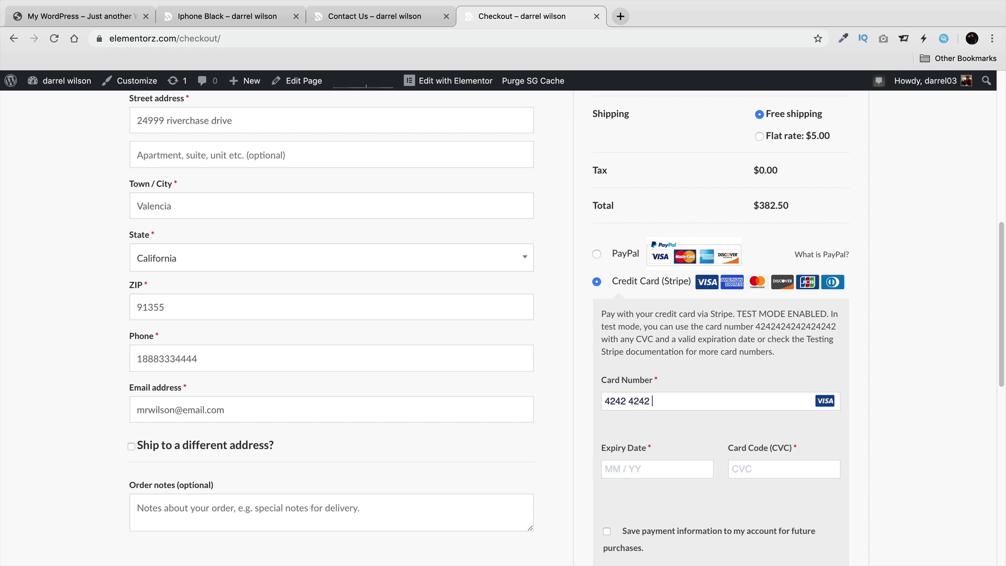
text(4242 4242)
click(665, 470)
text(0234)
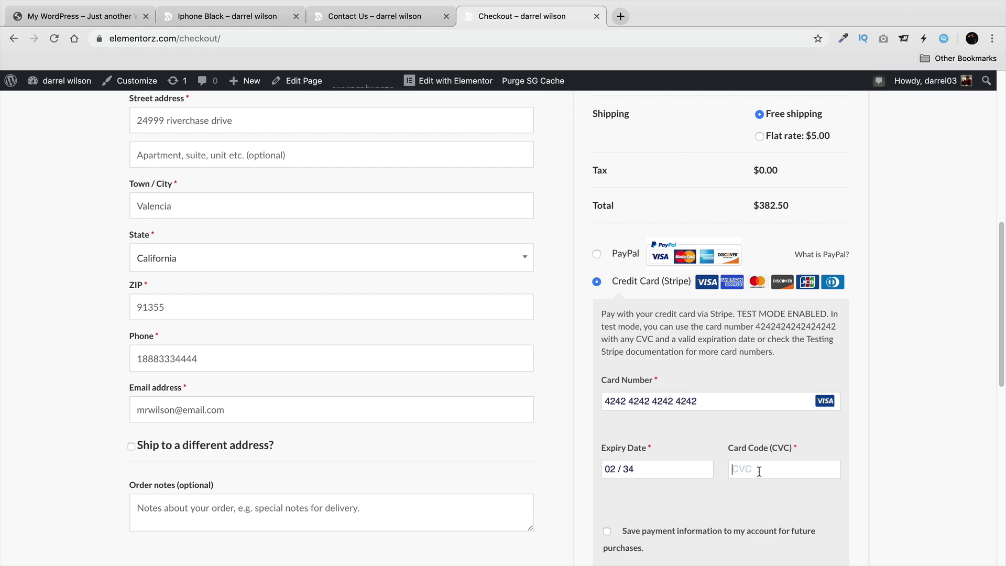
text(223)
scroll(756, 466, down, 3)
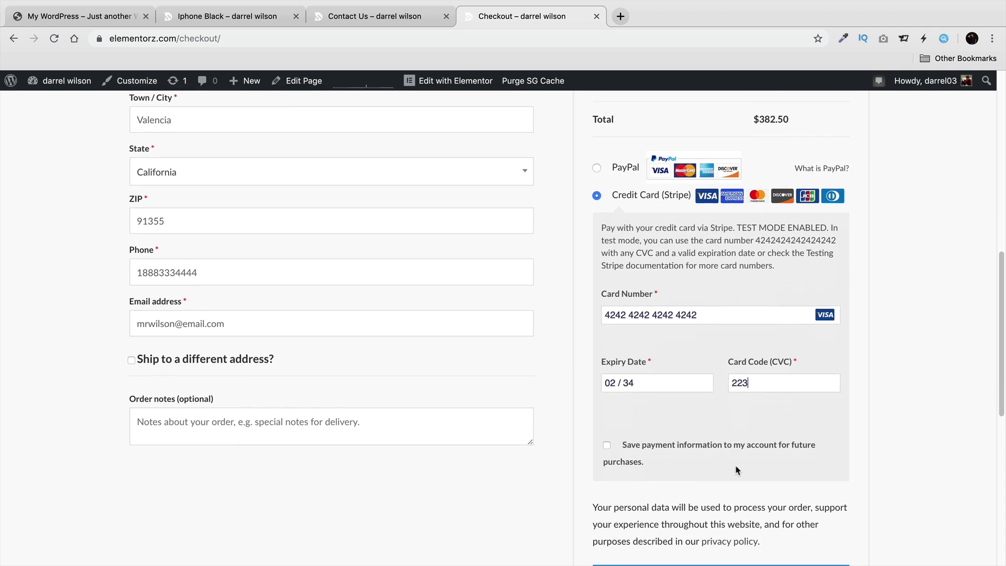
scroll(736, 466, down, 4)
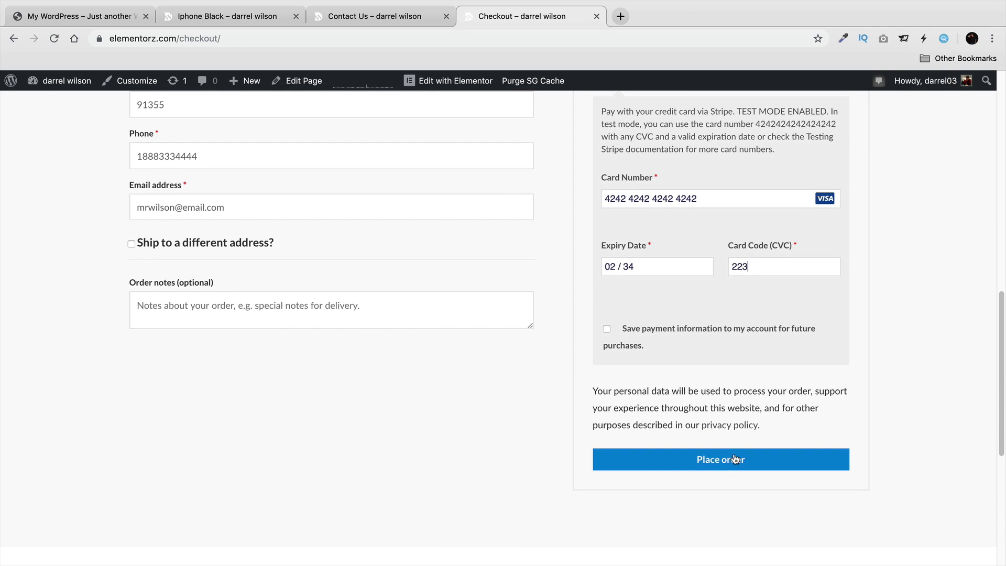
click(735, 459)
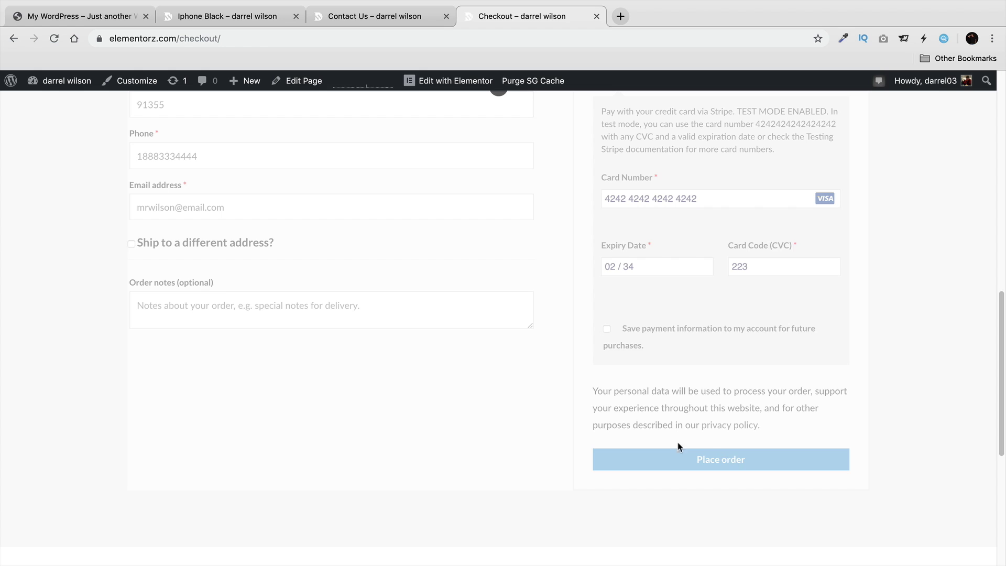
scroll(678, 446, up, 6)
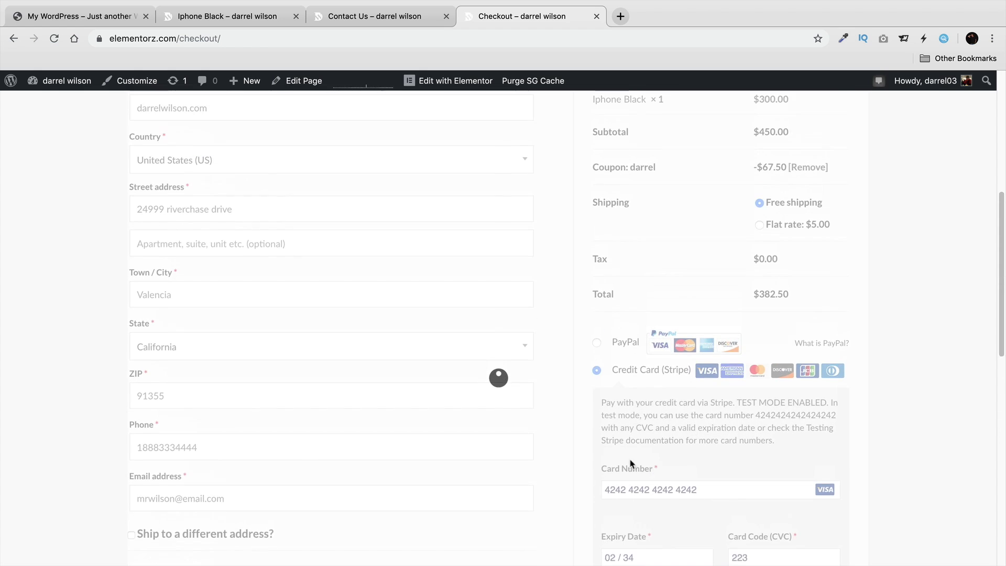
scroll(630, 463, up, 1)
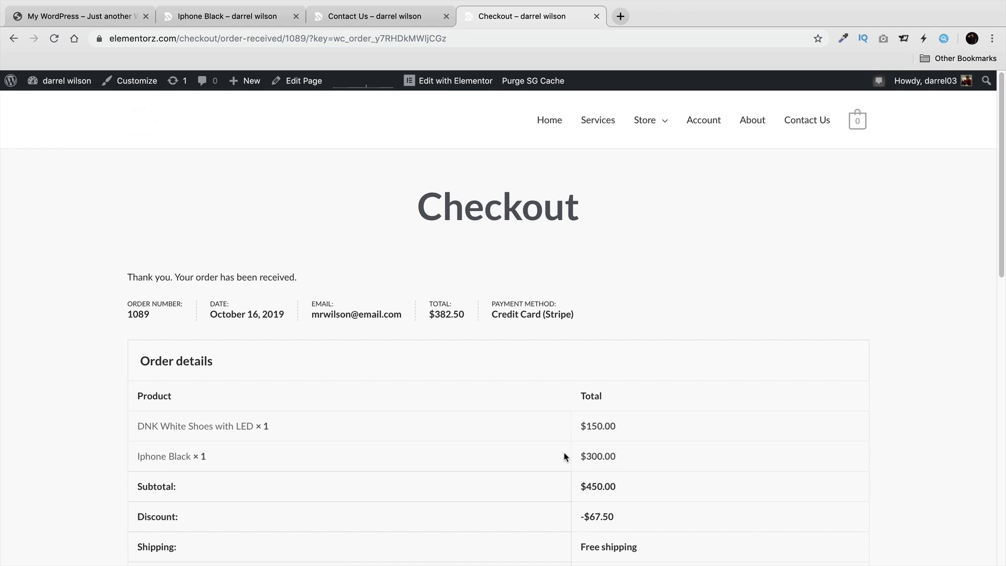
Return to the store's home page from the order confirmation.
click(556, 123)
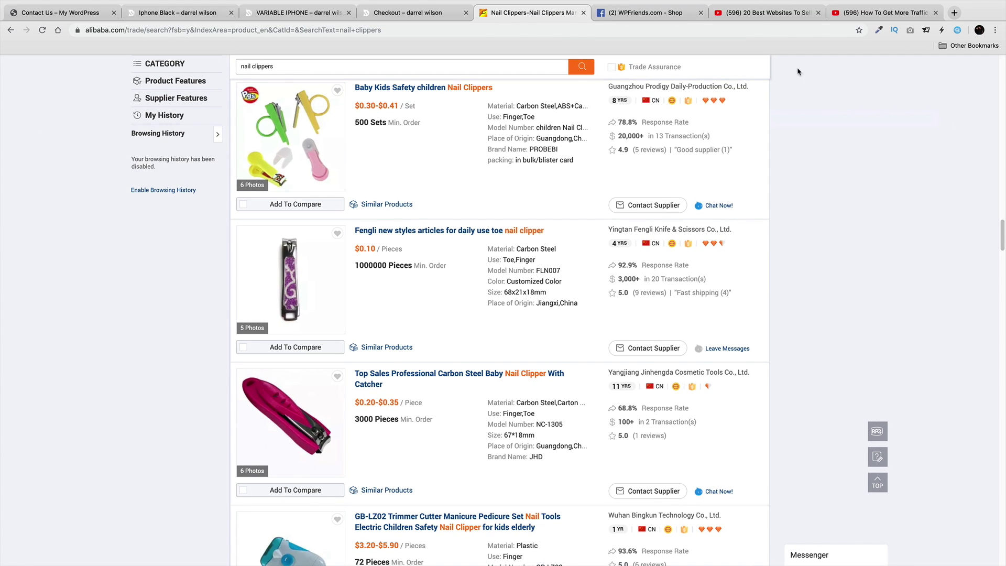
Send DNK White Shoes with LED from the WPFriends Facebook shop to the store cart ($150.00).
key(ctrl+Tab)
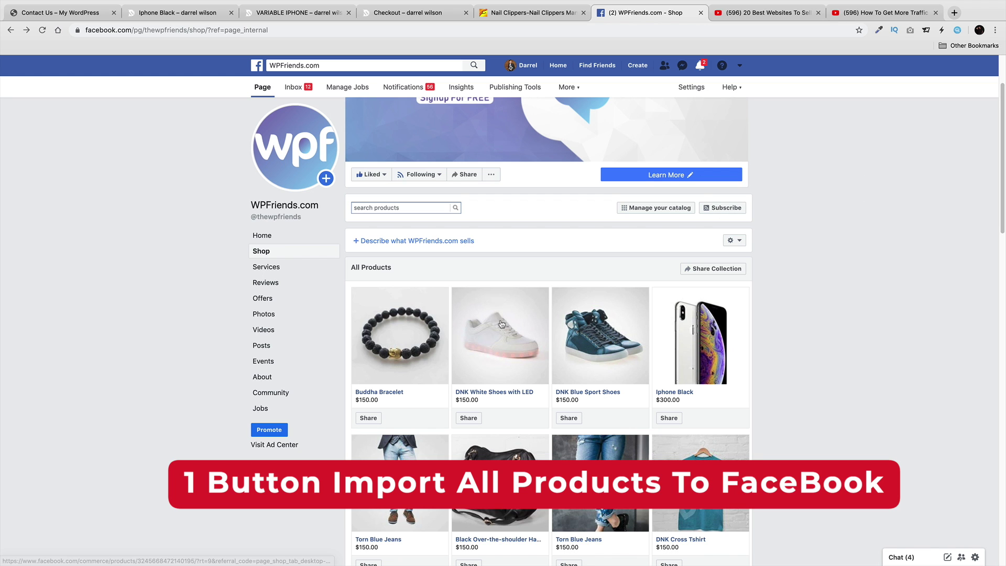
click(520, 319)
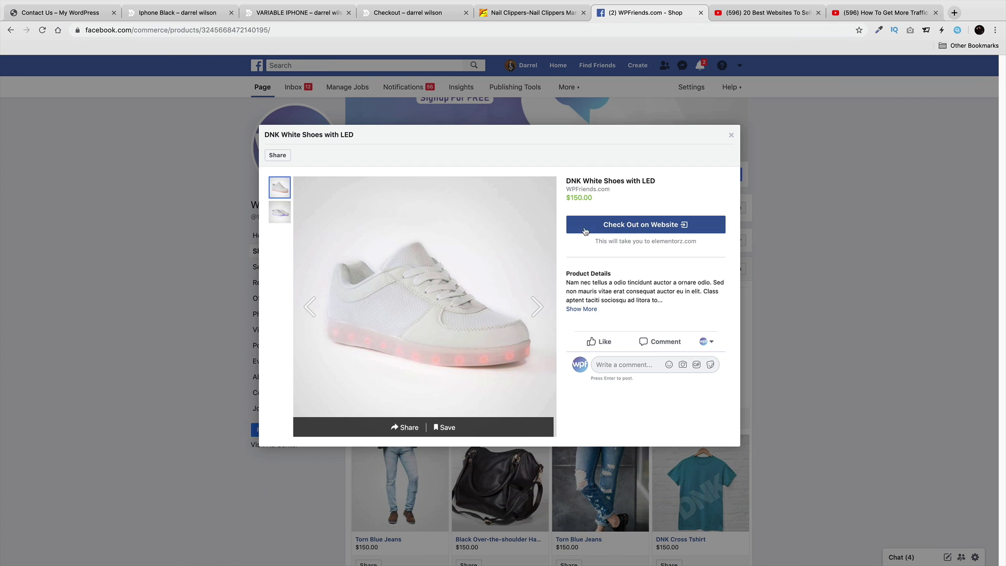
click(592, 230)
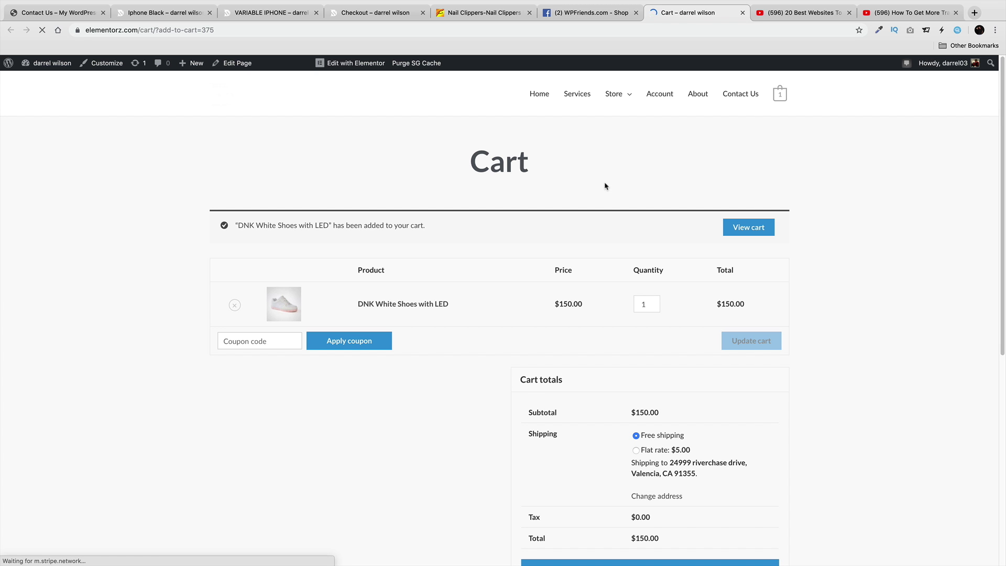
After the cart check, look at the 20 Best Websites and How To Get More Traffic video tabs.
click(772, 14)
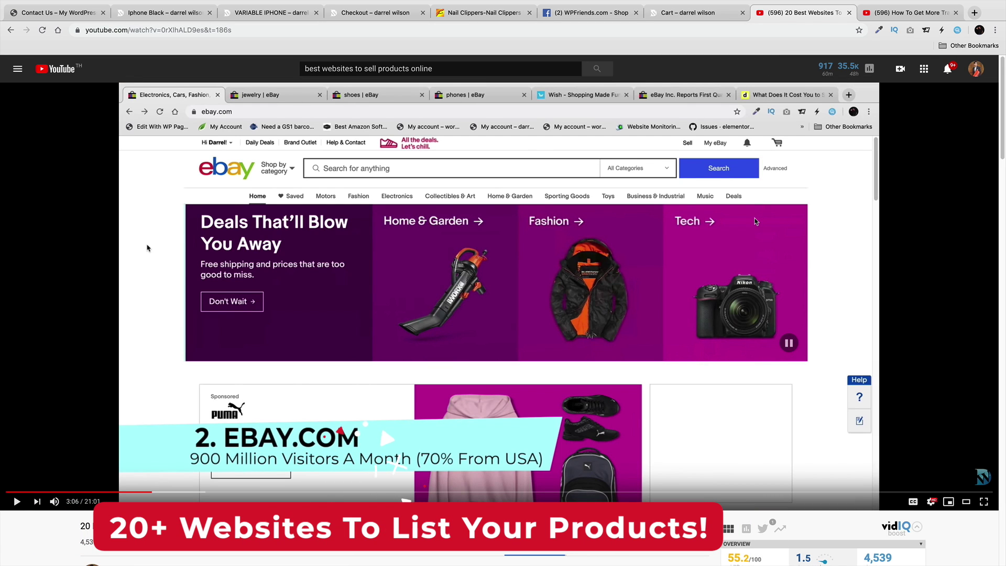
click(909, 13)
mouse_move(837, 69)
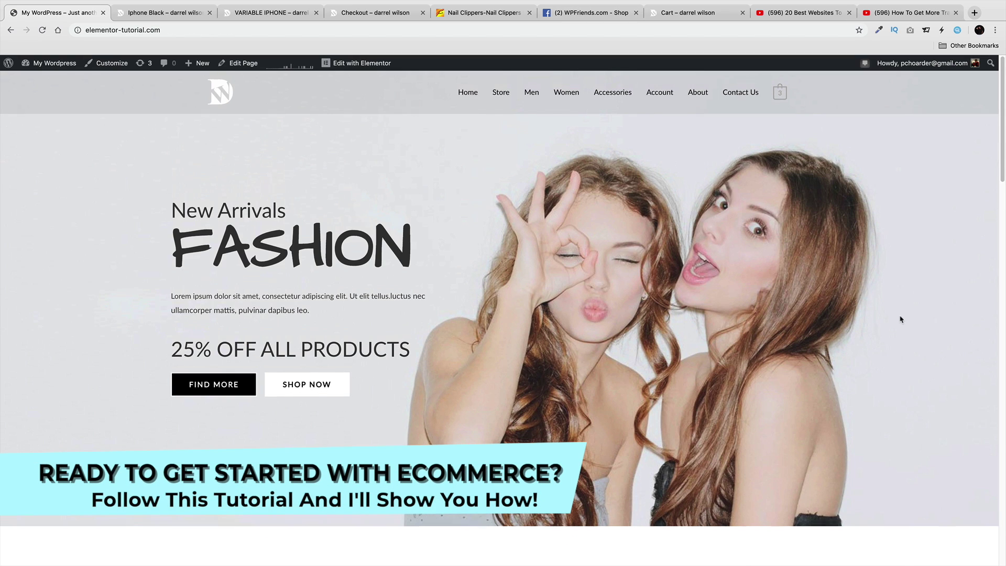
Scroll down the fashion store home page to the footer and back up.
scroll(901, 319, down, 8)
scroll(900, 321, down, 9)
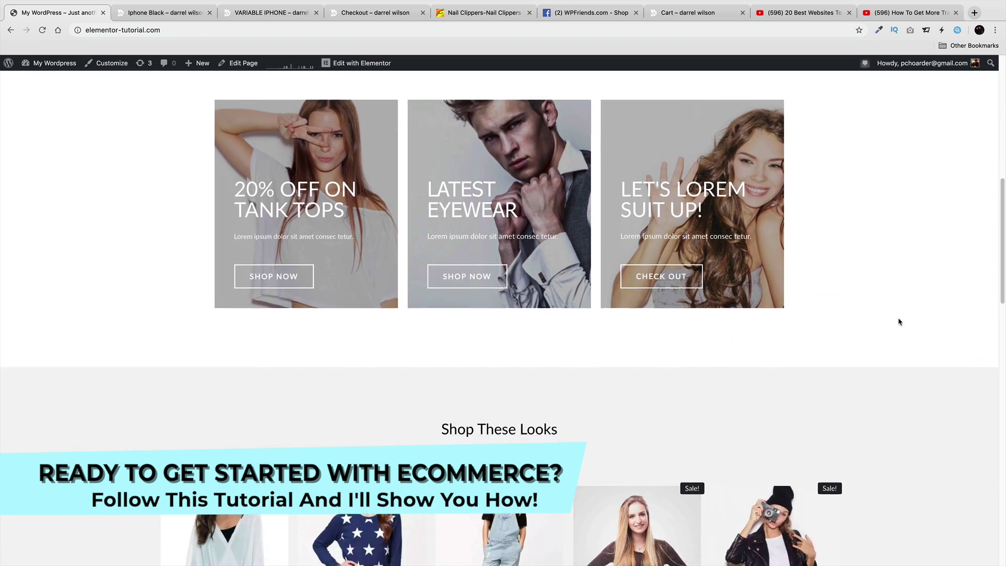
scroll(899, 319, down, 8)
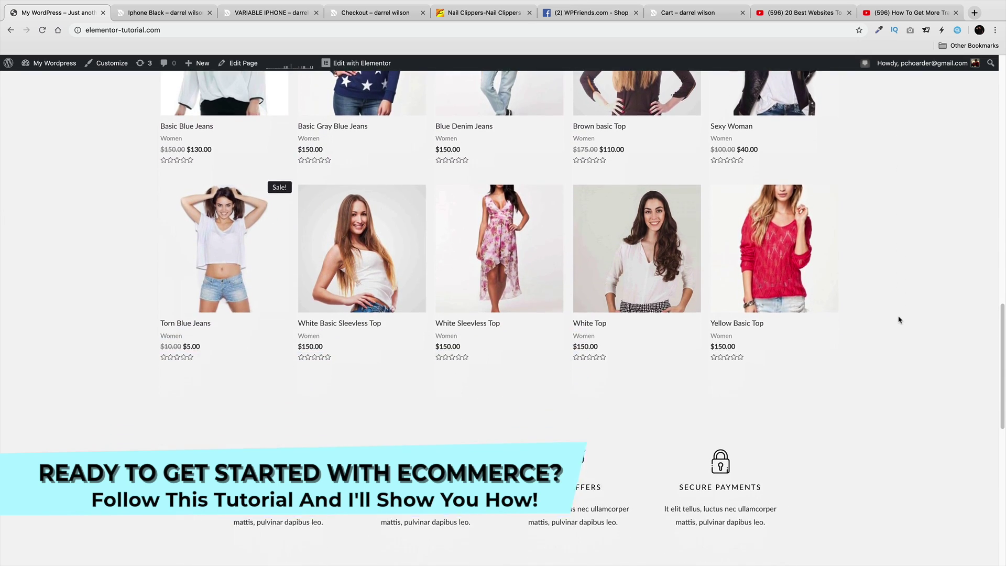
scroll(900, 319, down, 6)
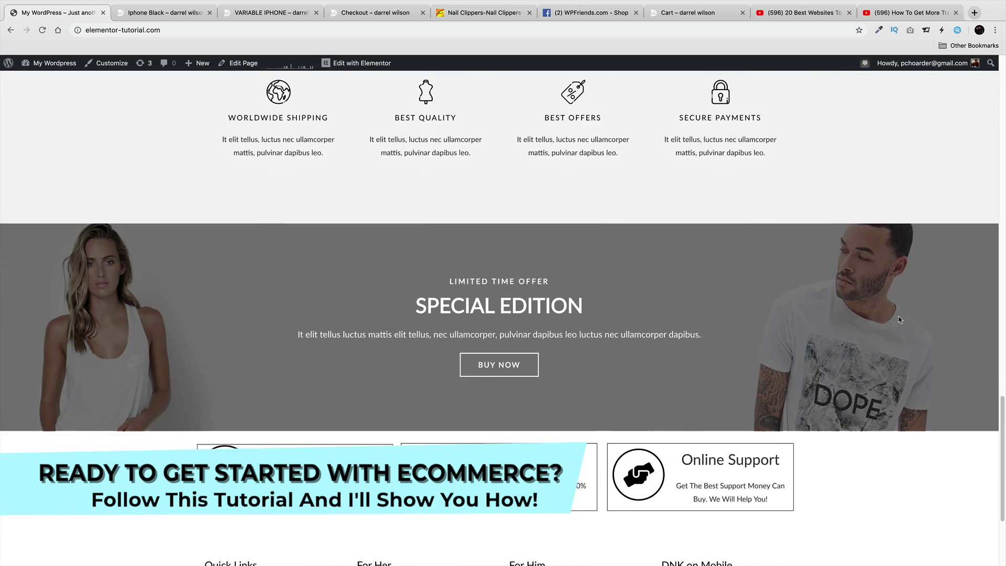
scroll(899, 319, up, 10)
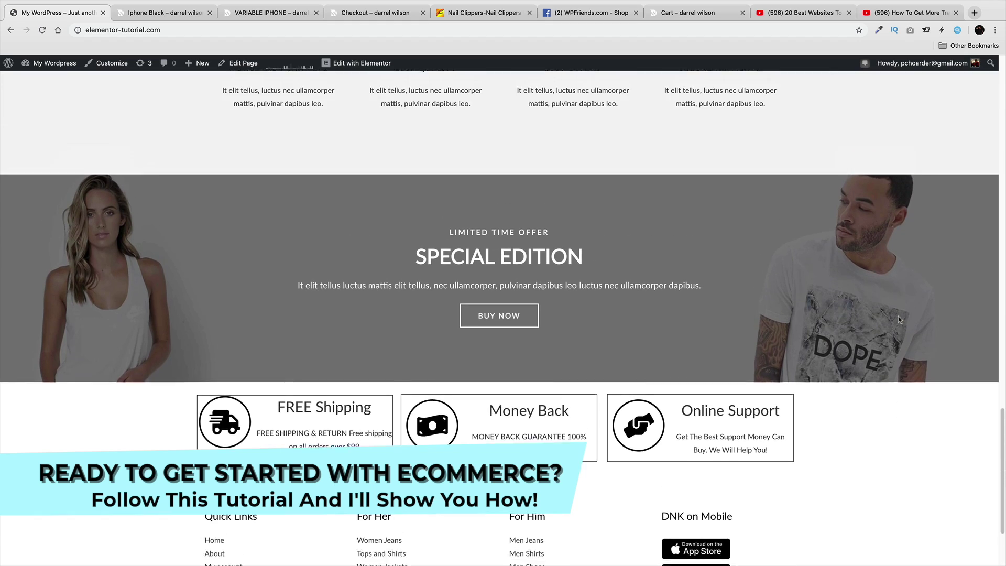
scroll(899, 319, up, 10)
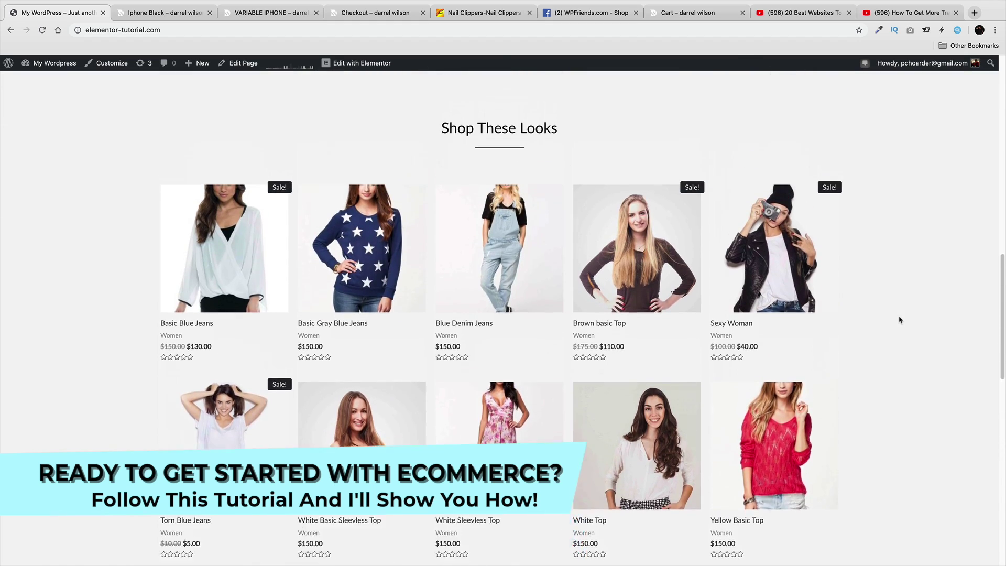
scroll(899, 319, up, 5)
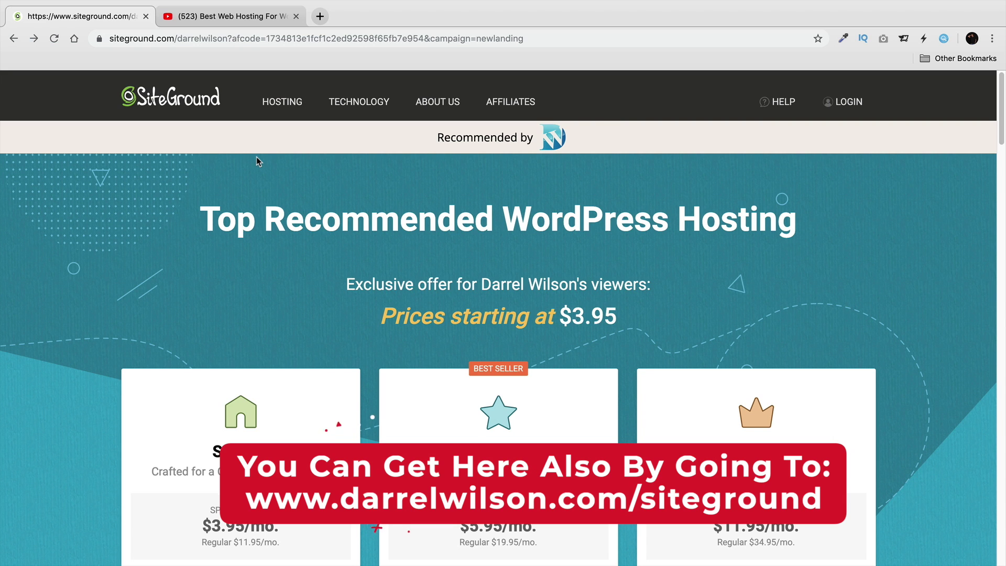
Glance at the hosting review video, then scroll through SiteGround's pricing cards.
click(230, 21)
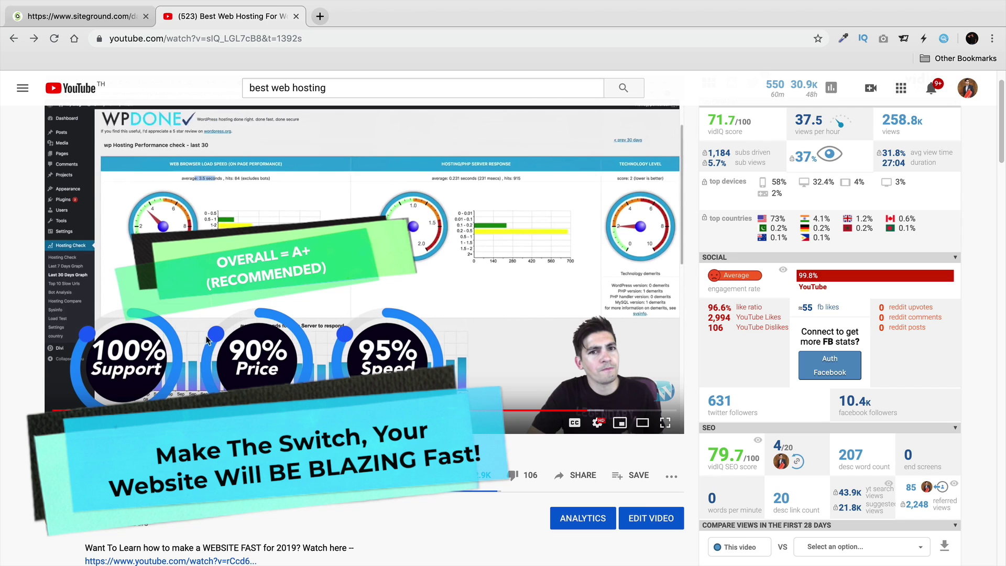
click(121, 16)
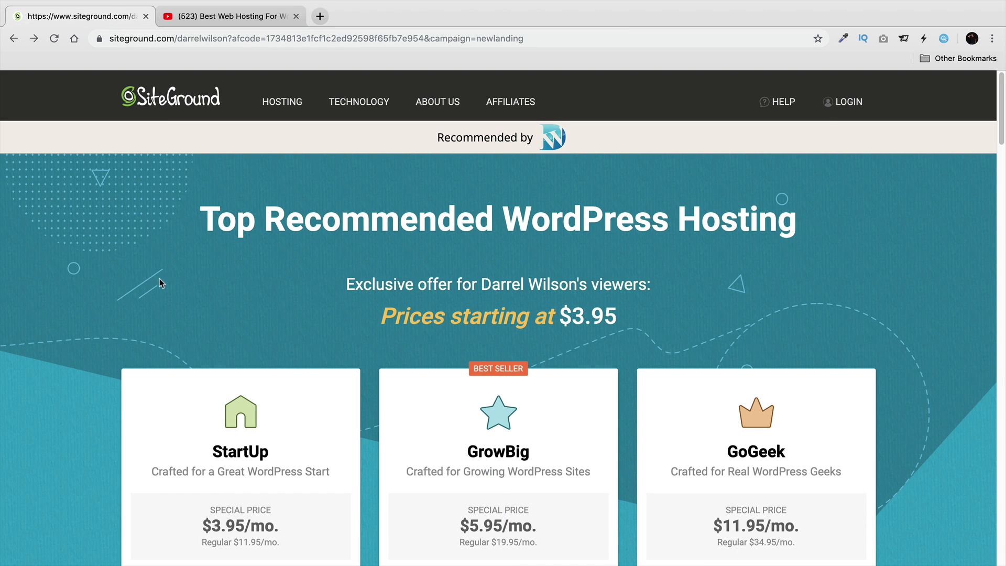
scroll(159, 280, down, 1)
right_click(159, 284)
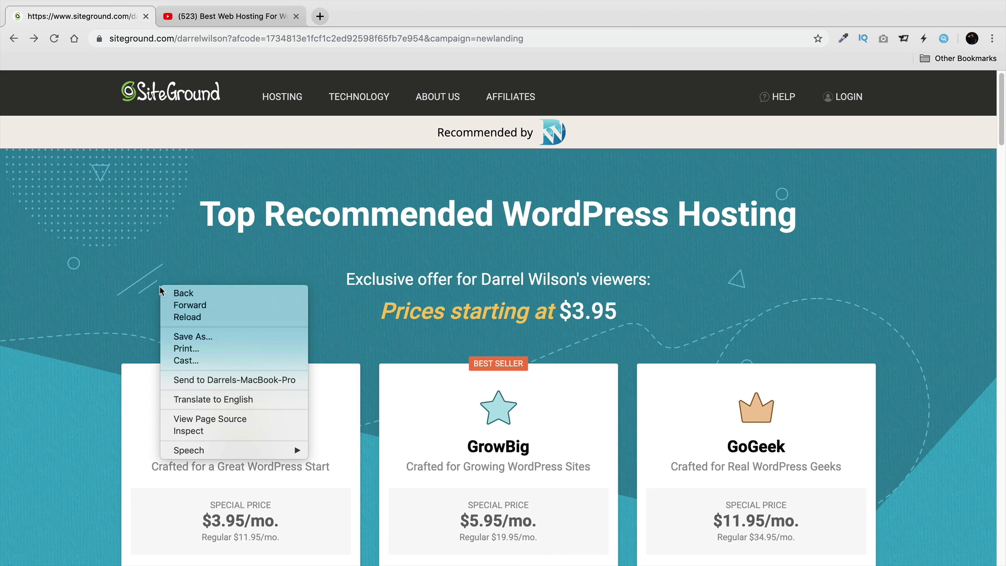
click(155, 264)
scroll(165, 299, down, 3)
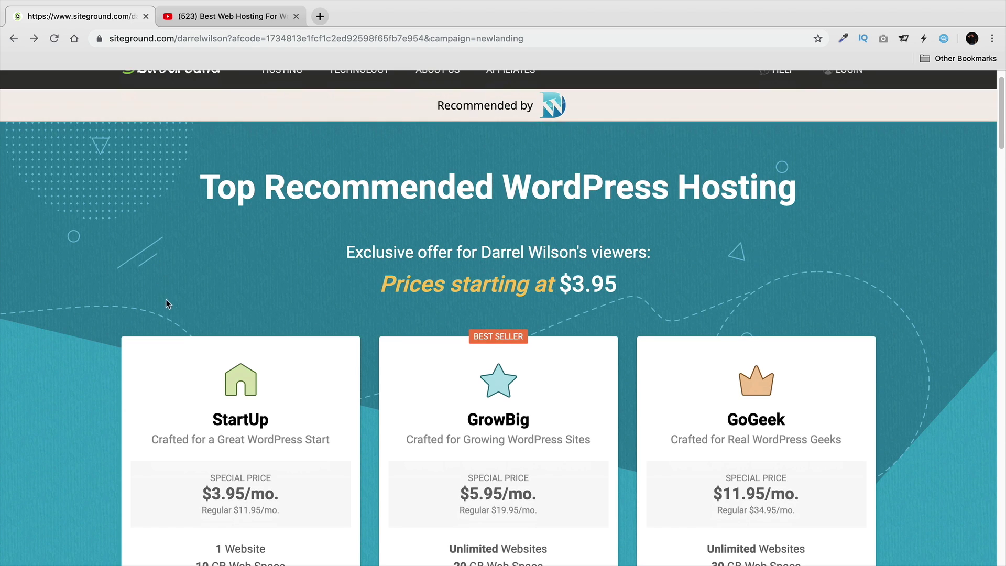
scroll(353, 338, down, 2)
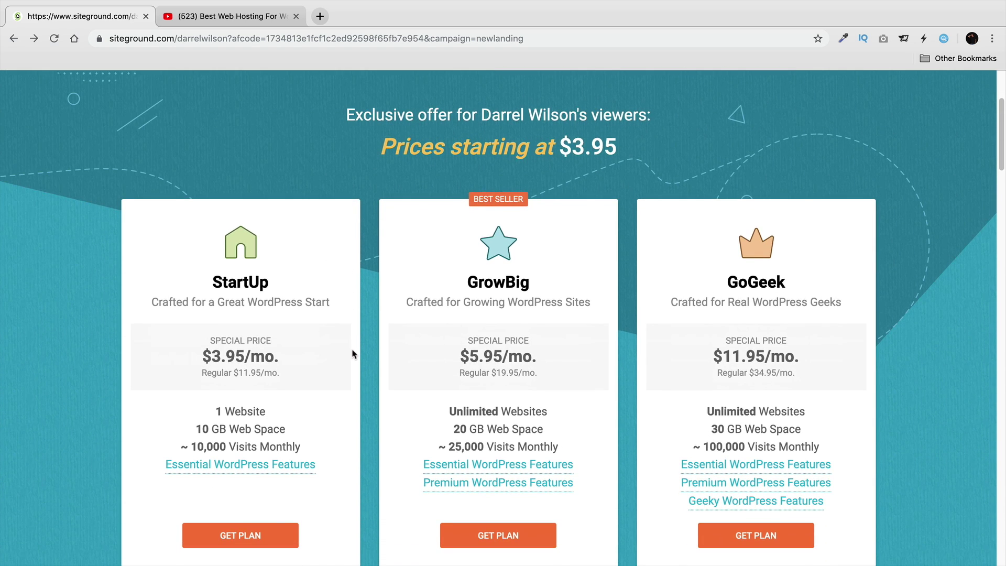
scroll(352, 367, down, 3)
scroll(353, 367, up, 3)
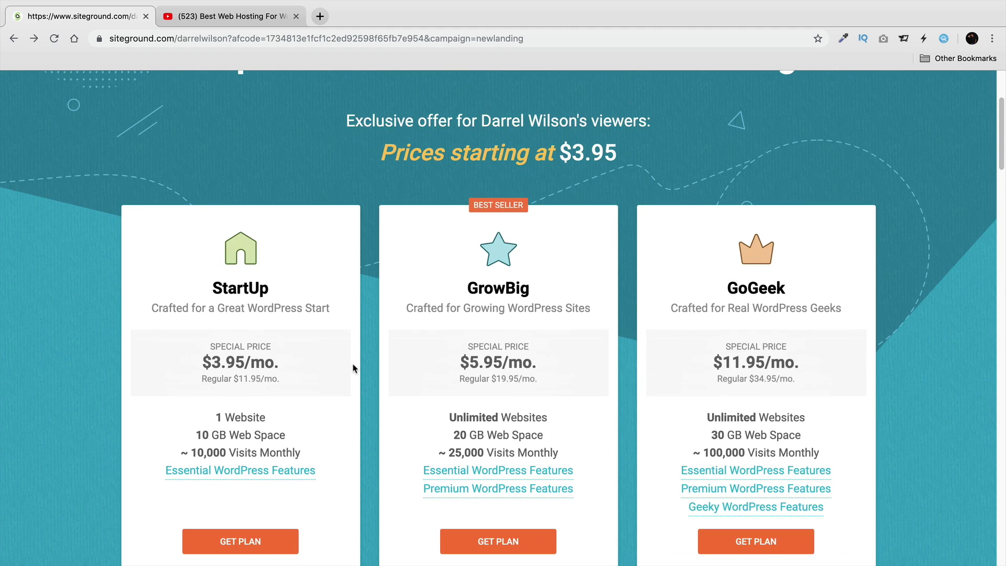
scroll(353, 387, down, 1)
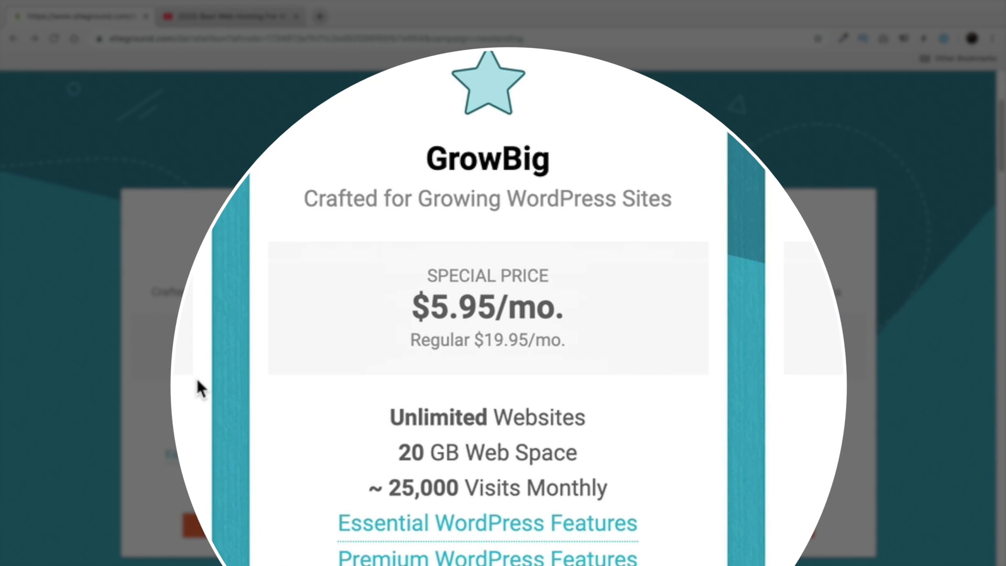
Compare GrowBig's Unlimited Websites with StartUp's 1 Website, then order the GrowBig plan.
drag(604, 417, 390, 409)
drag(265, 400, 215, 400)
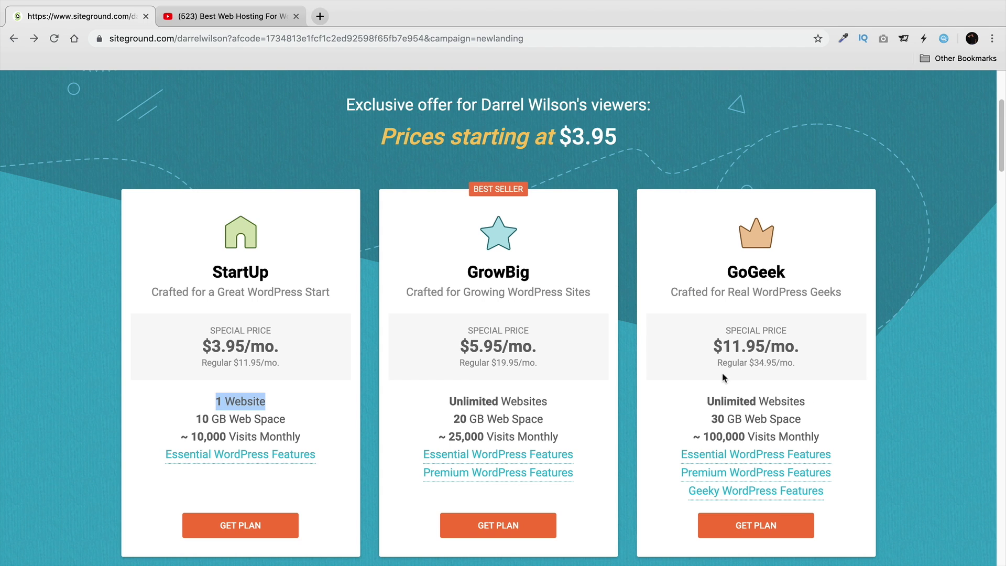
scroll(655, 368, down, 2)
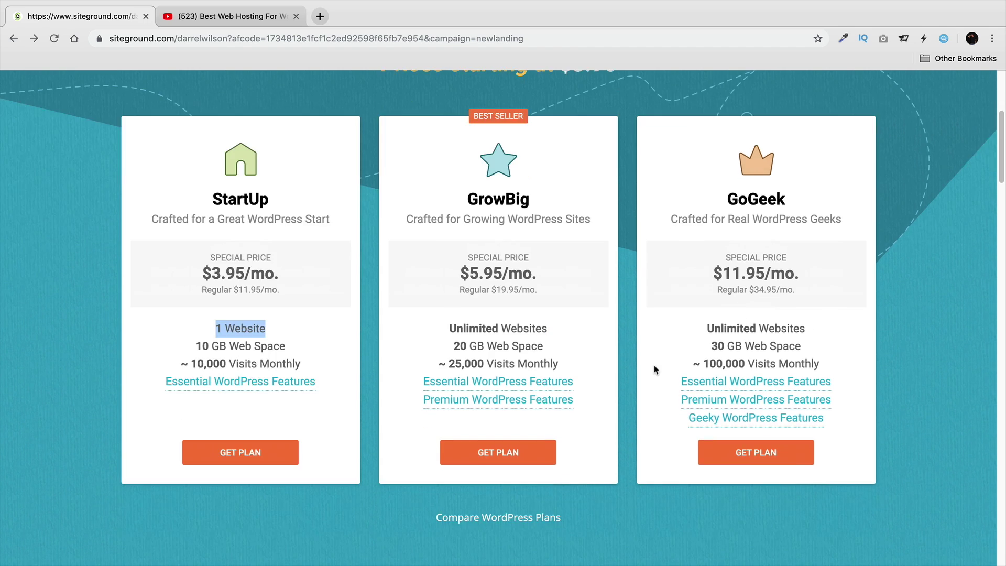
click(515, 447)
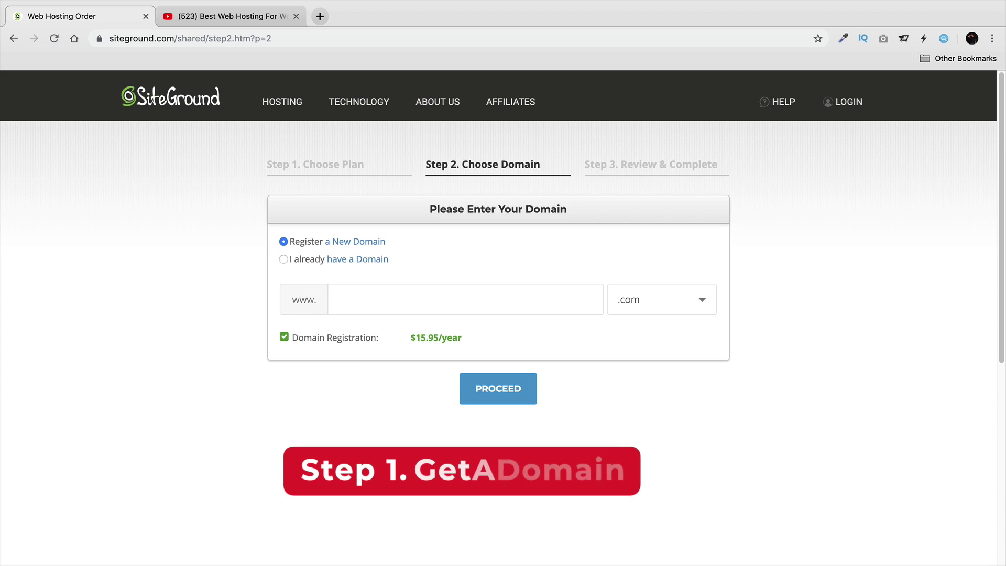
Register the new domain elementorguide.com and proceed to Review & Complete.
click(475, 301)
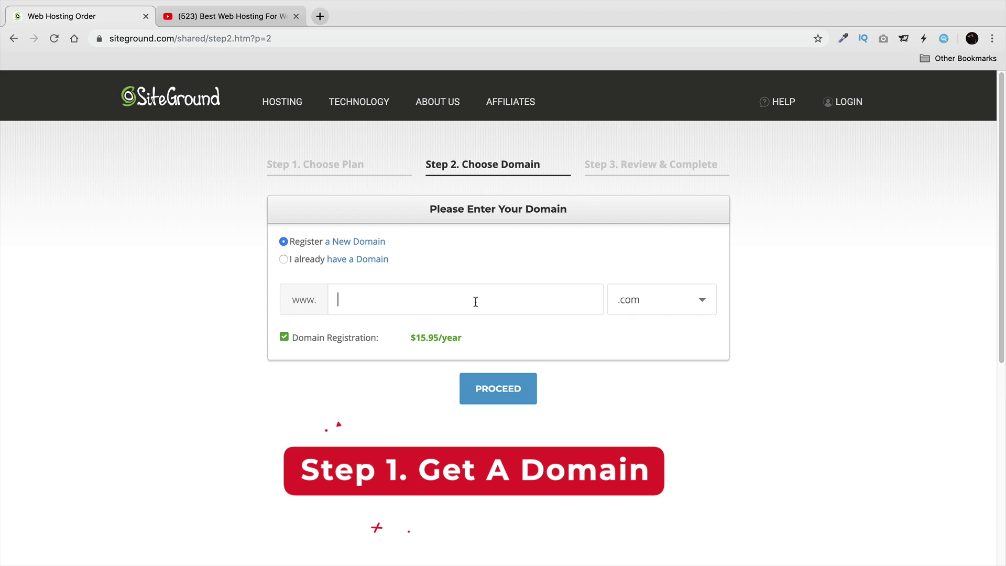
text(elementorguide)
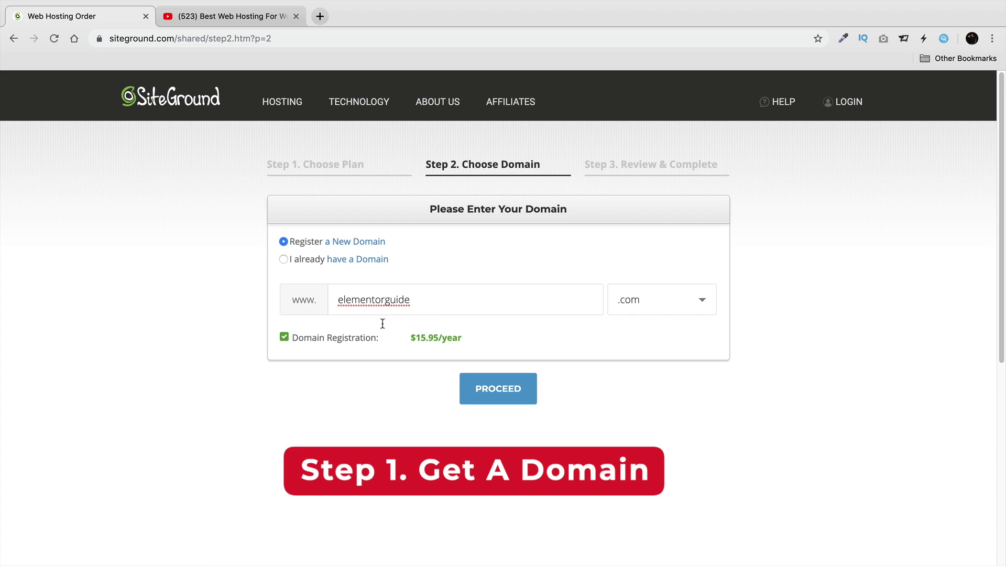
click(495, 385)
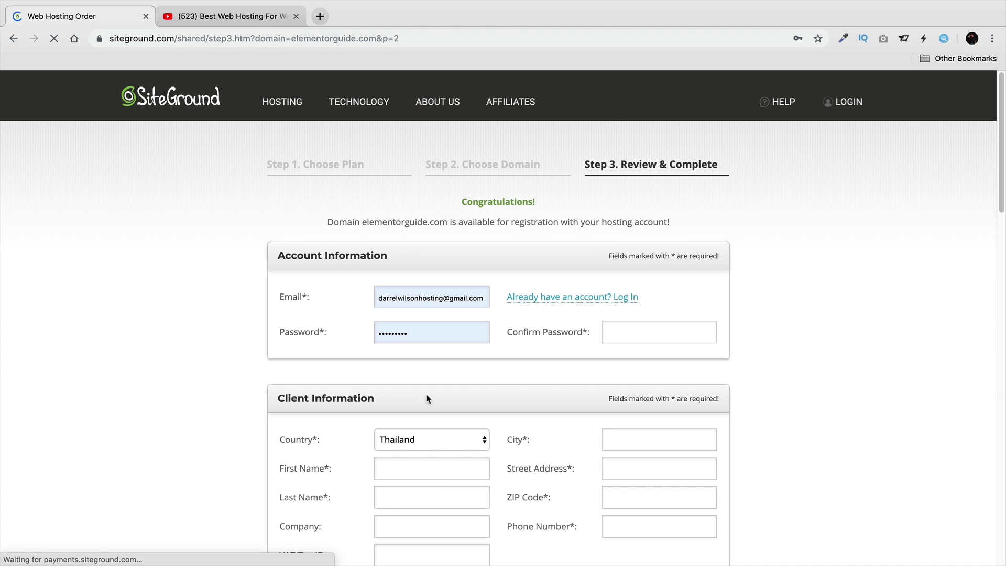
Keep the hosting Period at 12 months under Purchase Information.
scroll(245, 294, down, 1)
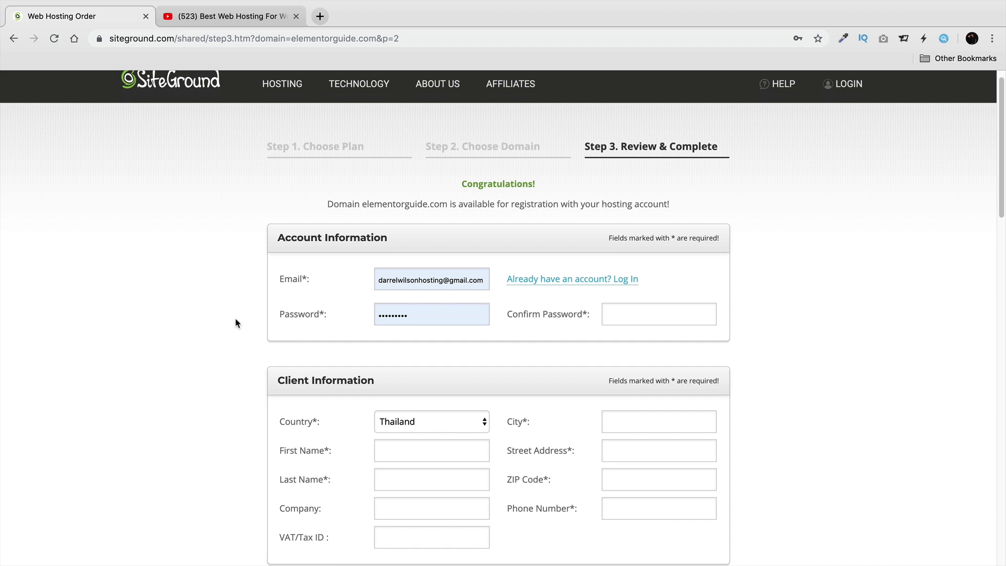
scroll(233, 317, down, 2)
scroll(231, 317, down, 4)
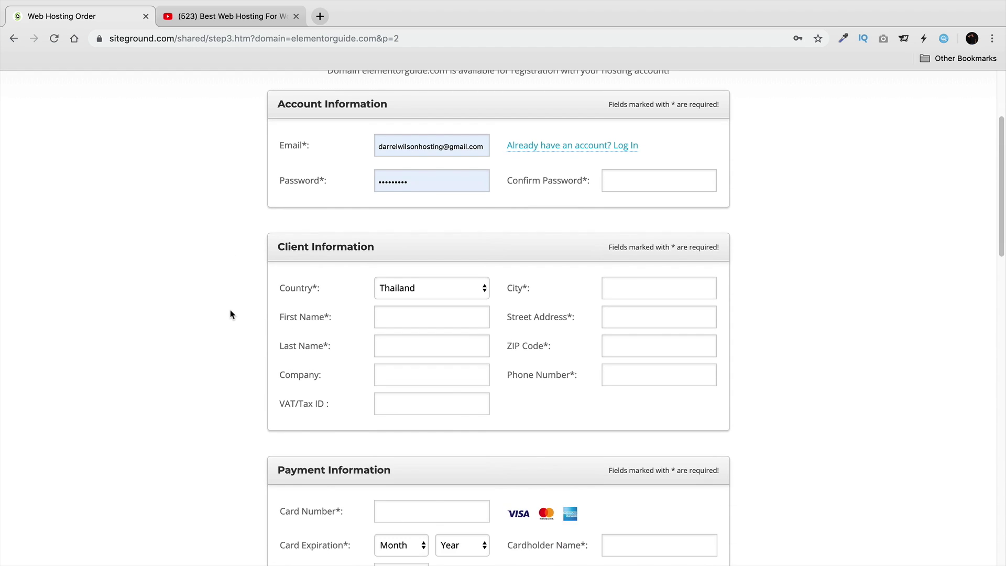
scroll(211, 314, down, 1)
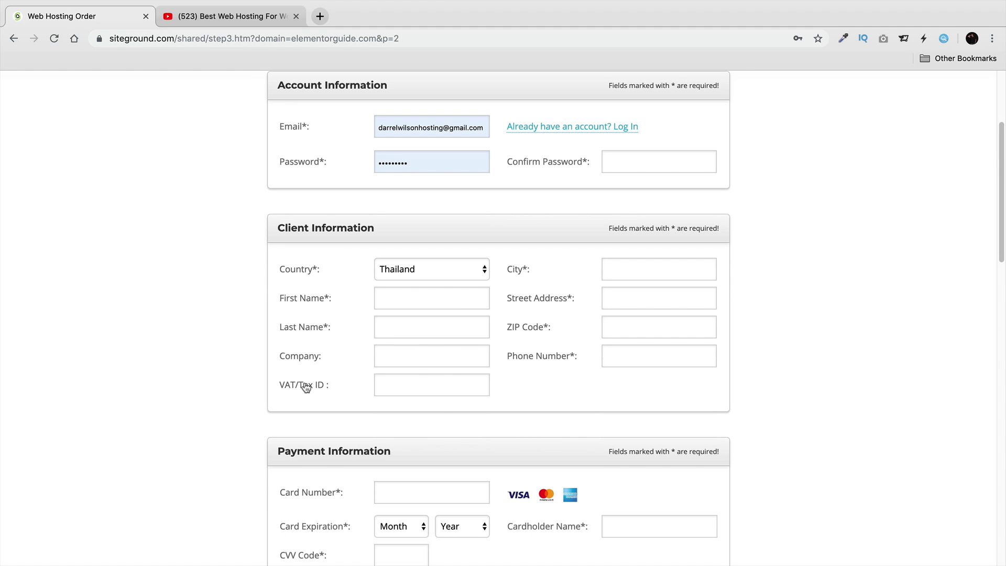
scroll(303, 384, down, 1)
scroll(264, 343, down, 4)
scroll(259, 324, down, 2)
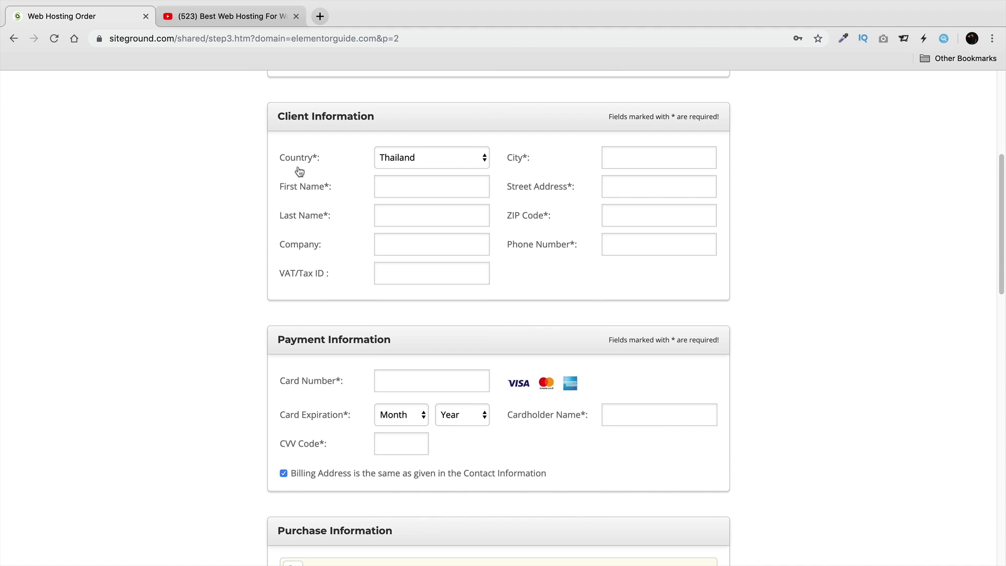
scroll(309, 293, down, 3)
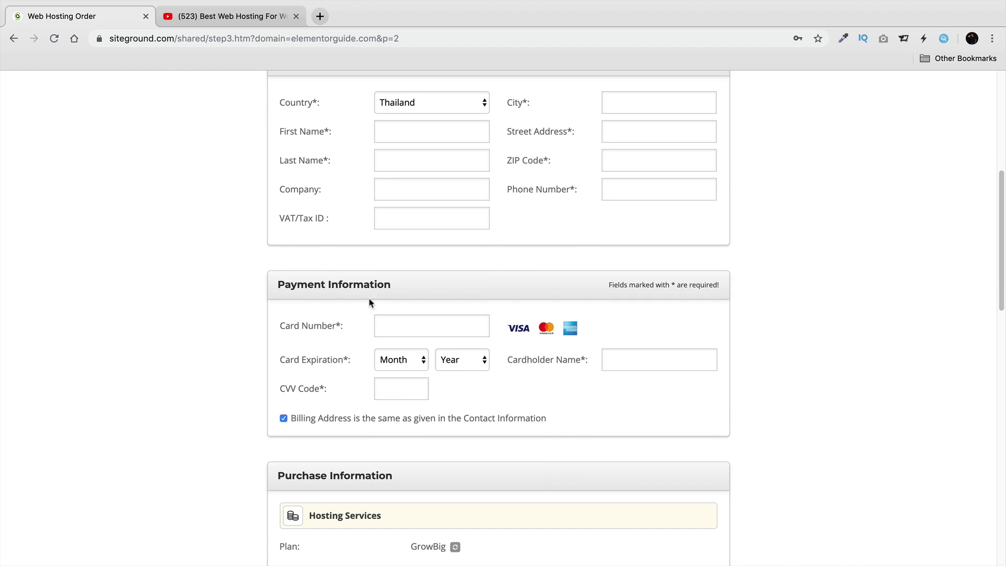
scroll(343, 343, down, 4)
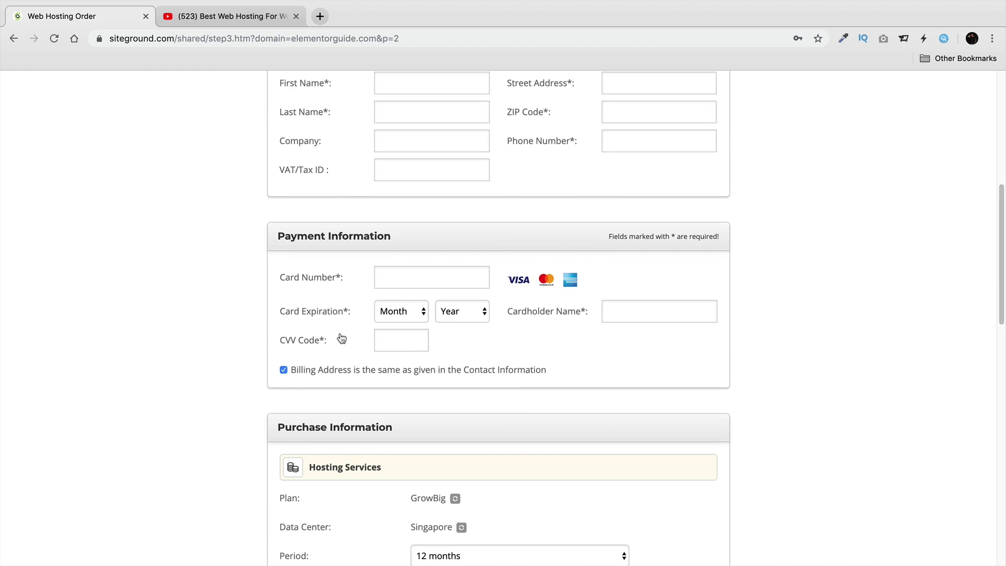
scroll(340, 338, down, 3)
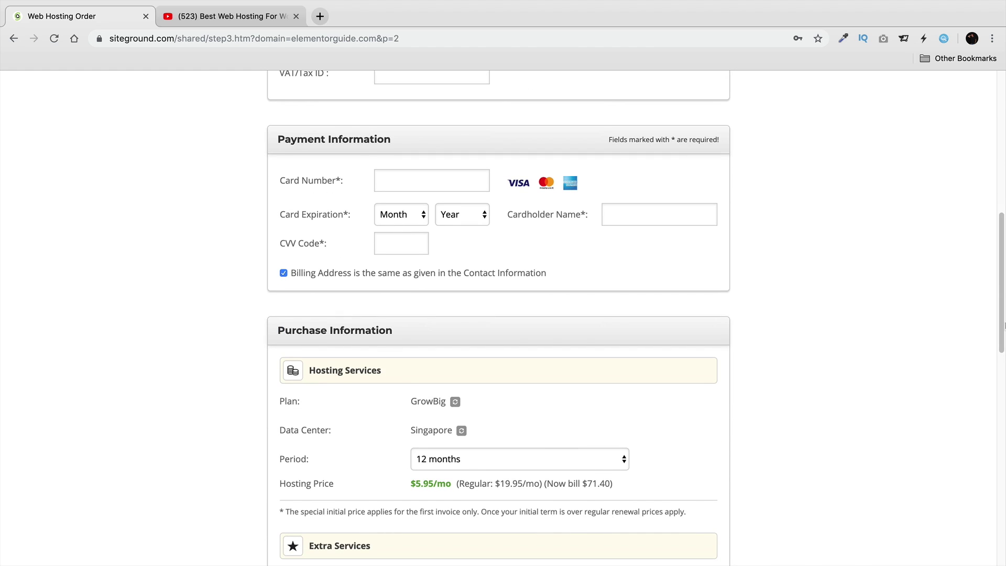
drag(1003, 334, 1002, 394)
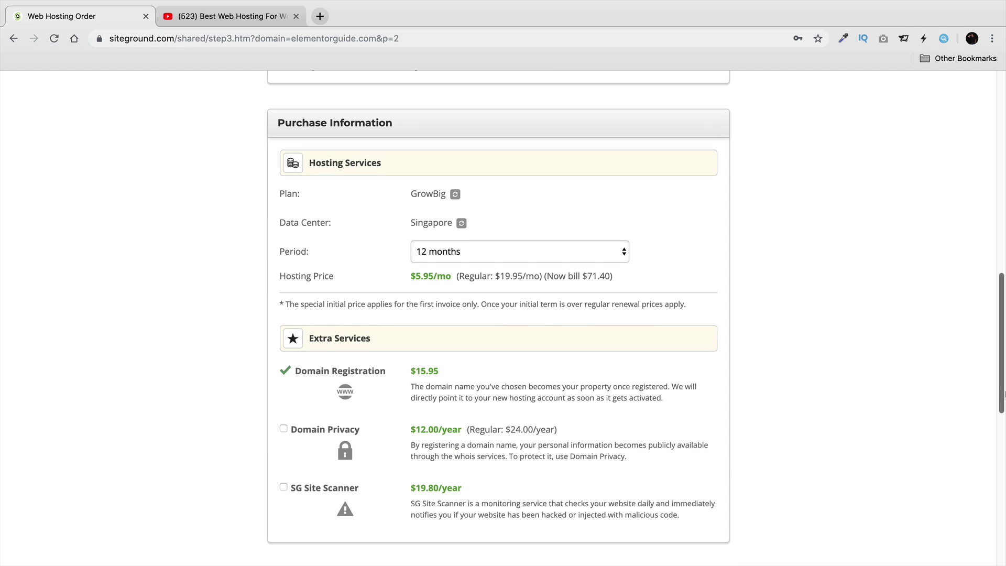
click(544, 253)
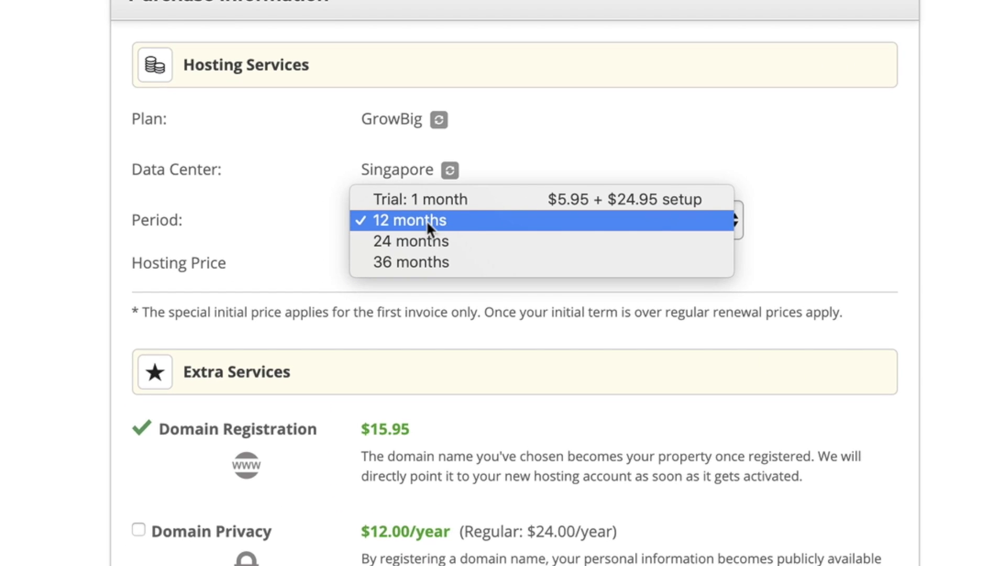
click(426, 220)
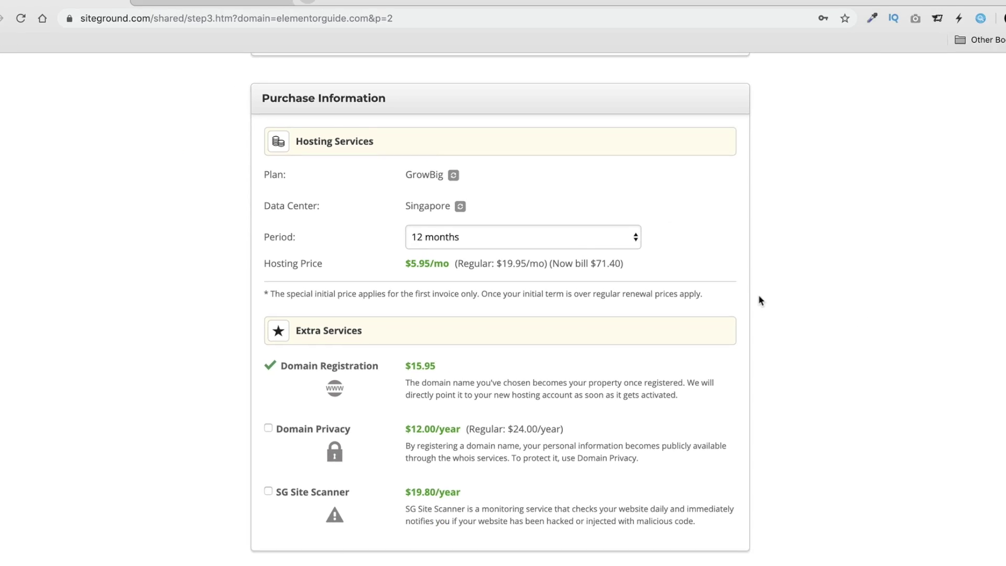
Add Domain Privacy, bringing the order total to 99.35 USD.
scroll(759, 300, down, 2)
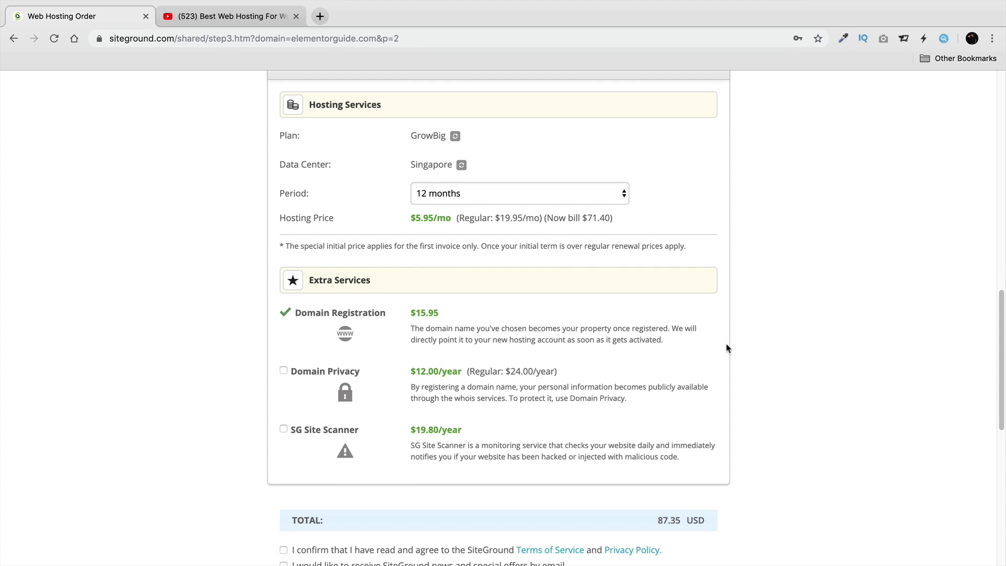
click(283, 371)
scroll(368, 382, down, 1)
scroll(368, 382, down, 5)
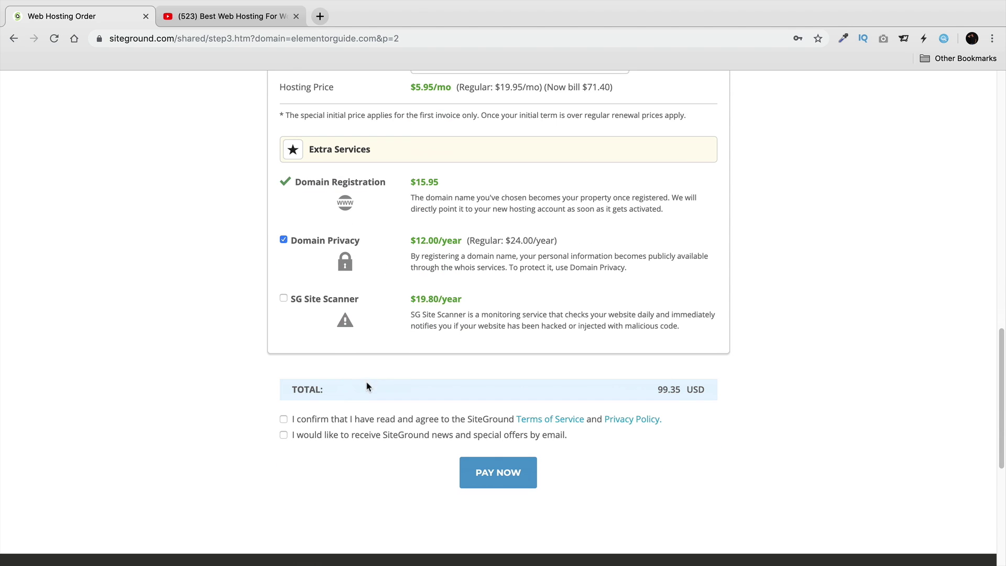
Accept the Terms of Service and Privacy Policy and pay the 99.35 USD order.
click(282, 418)
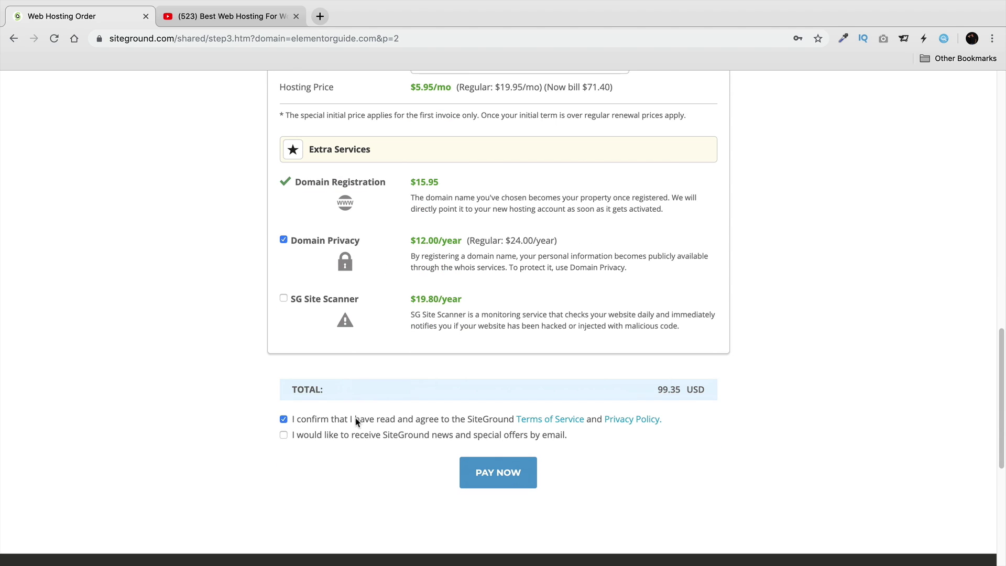
click(536, 422)
scroll(375, 329, down, 1)
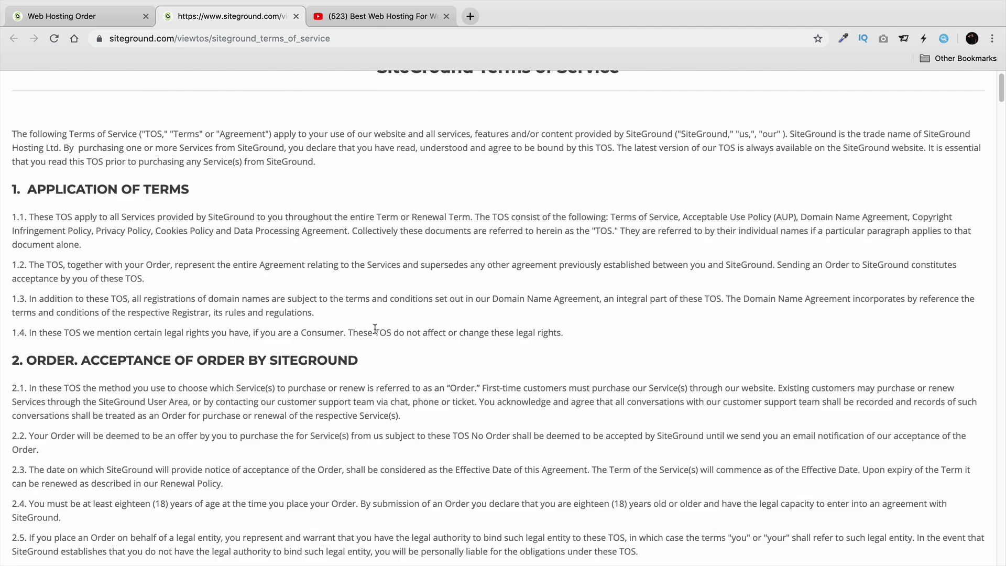
scroll(375, 329, down, 8)
click(89, 15)
click(634, 418)
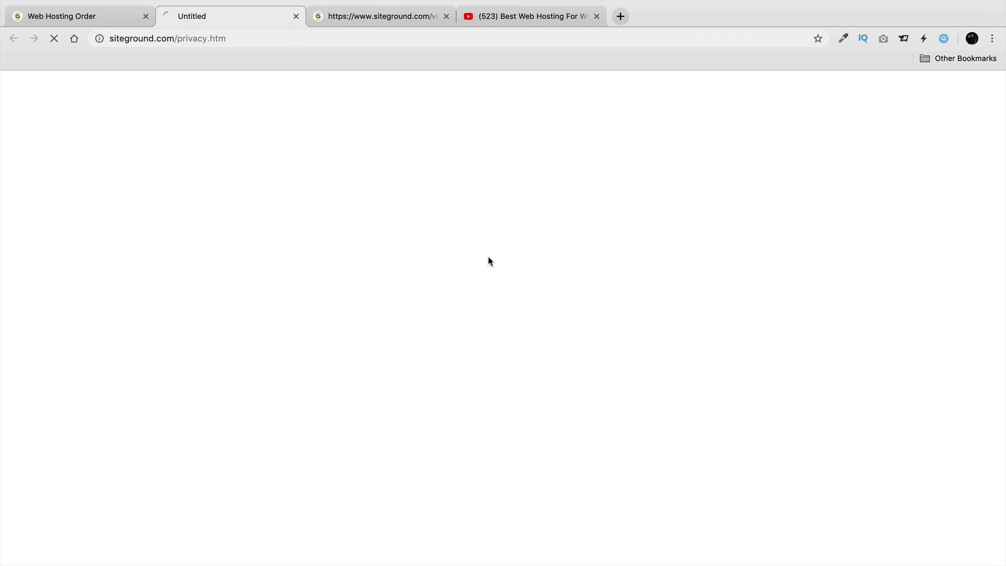
click(102, 19)
scroll(257, 347, down, 1)
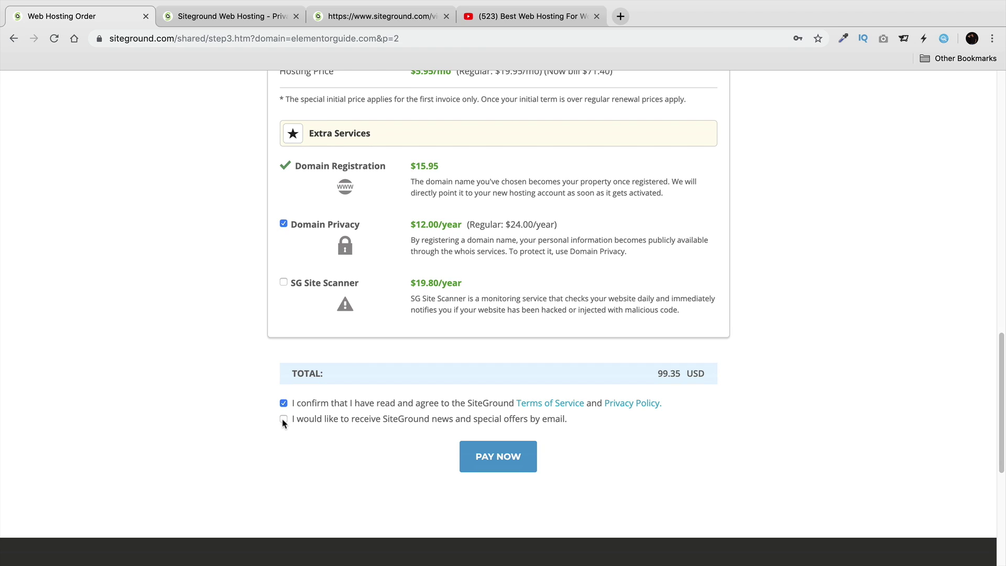
click(495, 466)
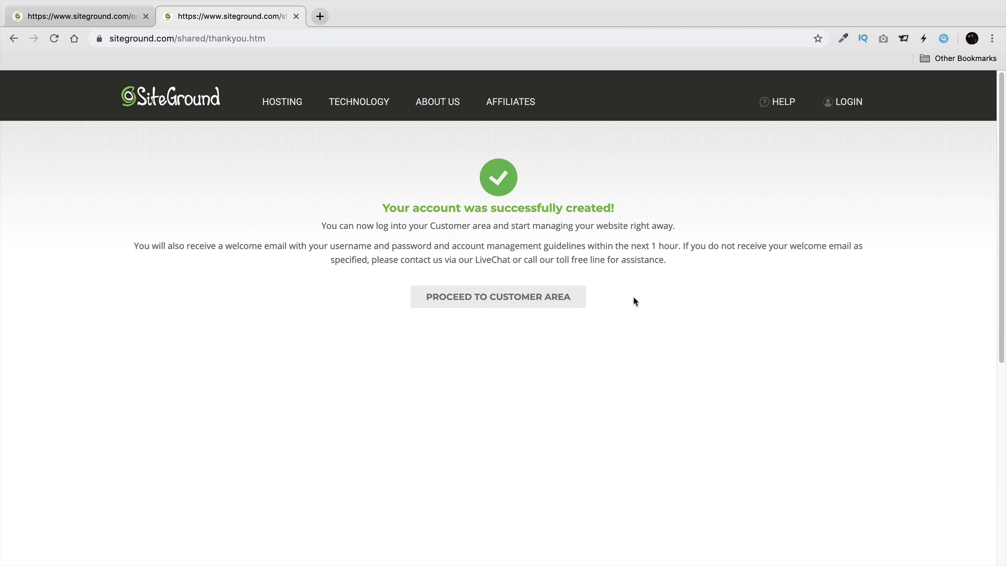
Proceed from the thank-you page to the SiteGround Customer Area.
click(530, 299)
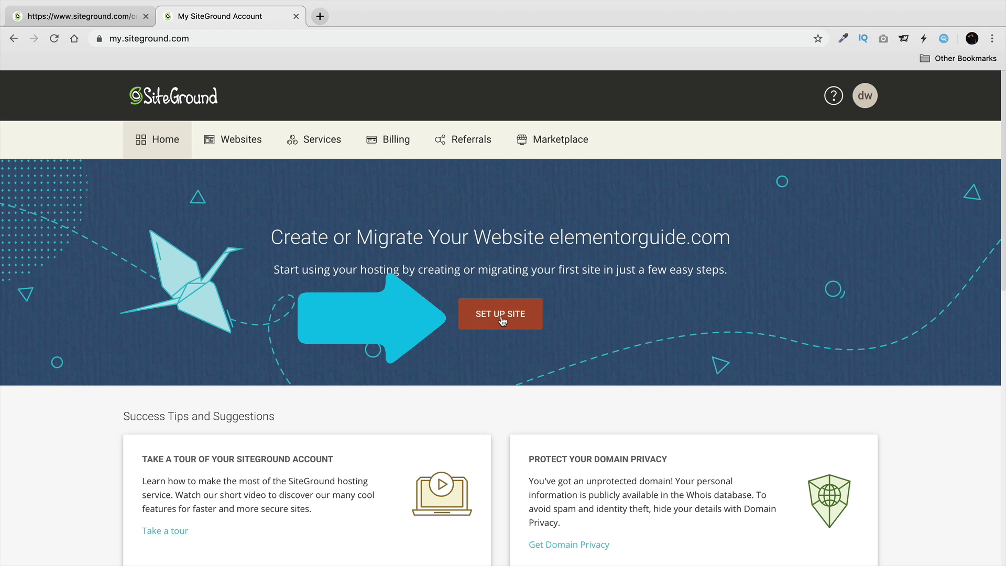
Start a new WordPress site for elementorguide.com, entering the login email and password.
click(501, 319)
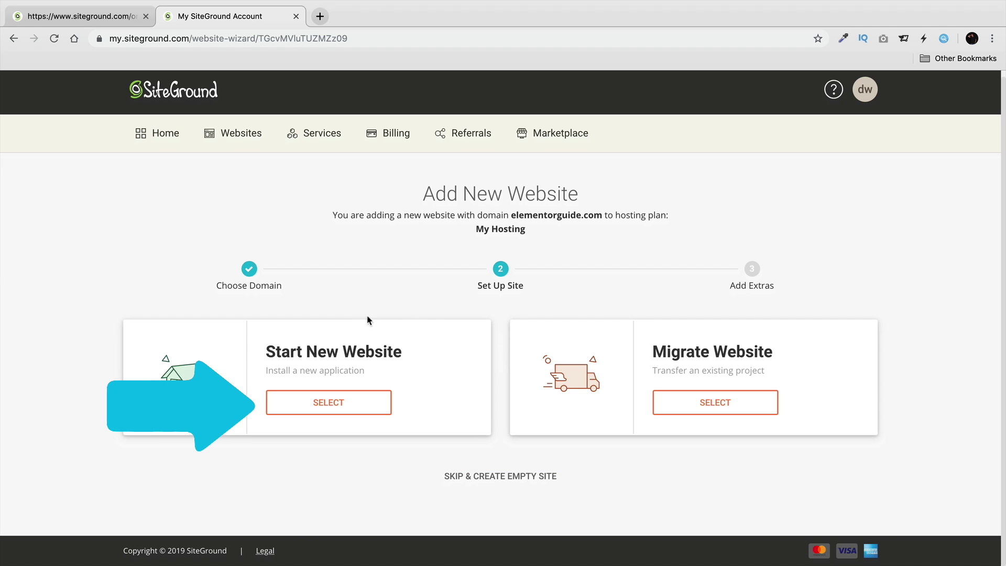
drag(266, 350, 406, 361)
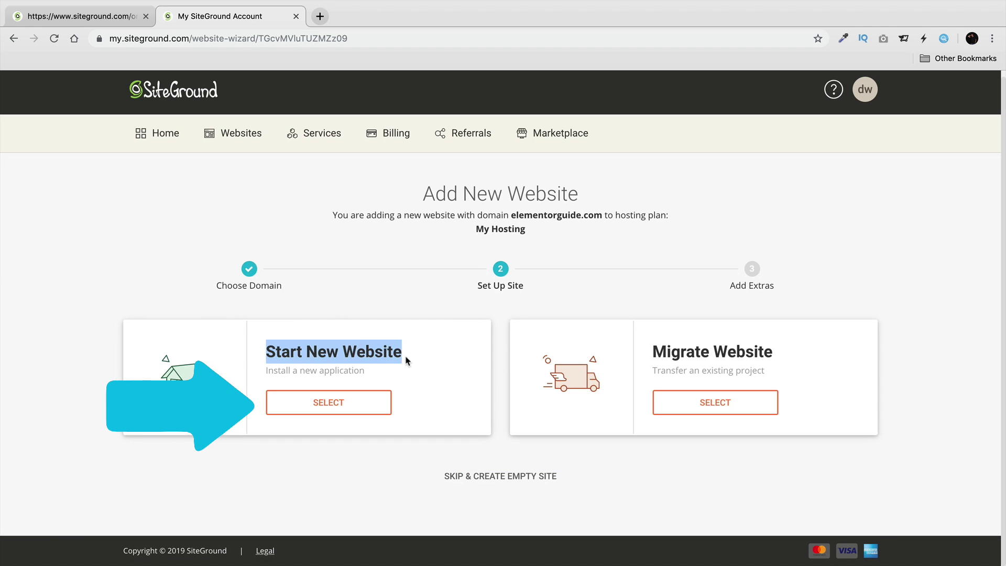
click(328, 403)
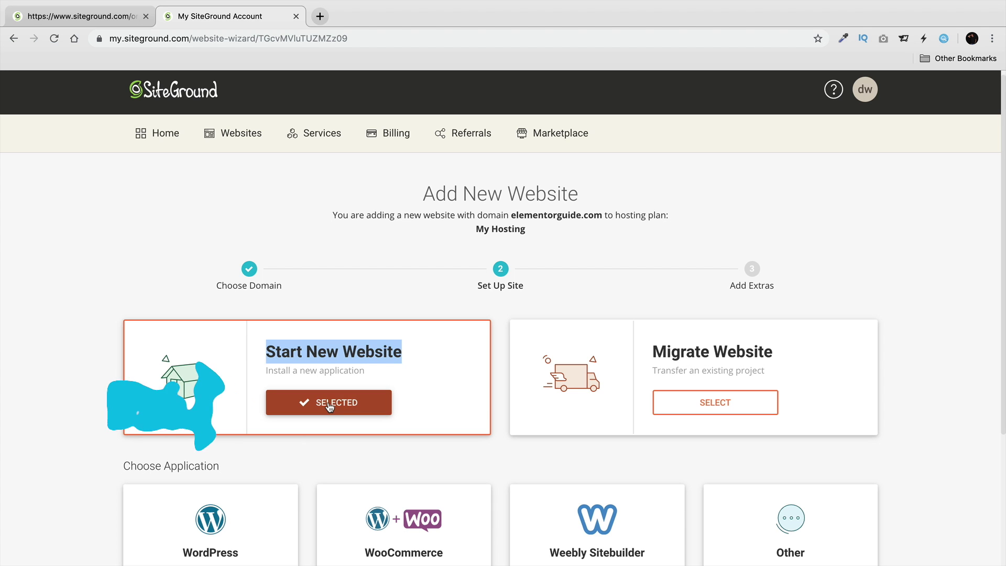
scroll(323, 387, down, 5)
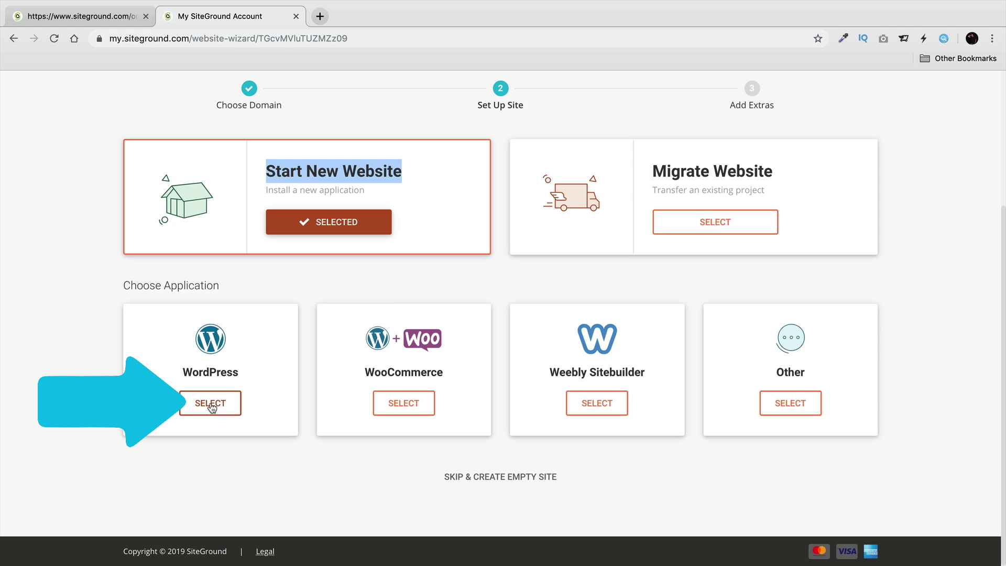
click(218, 404)
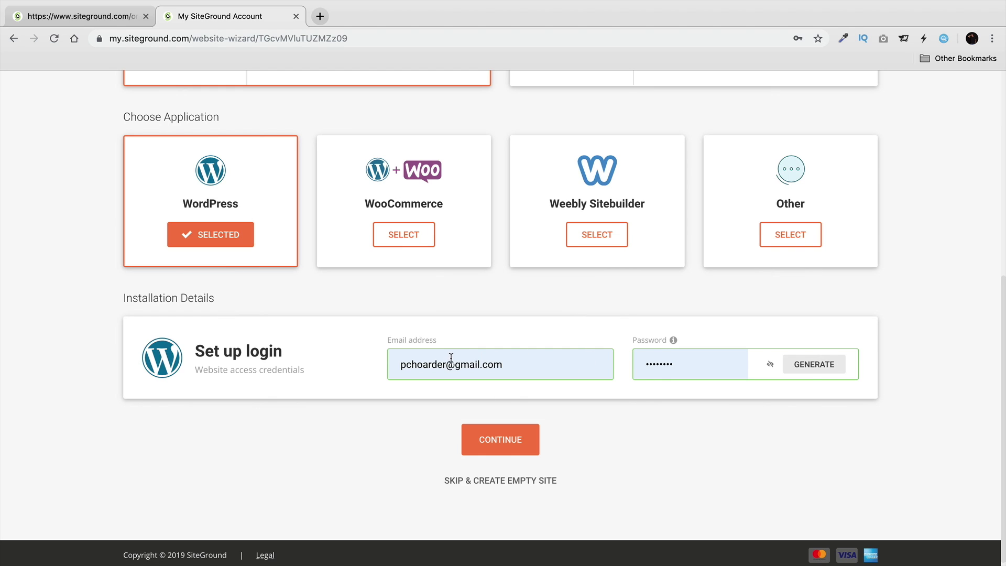
click(499, 441)
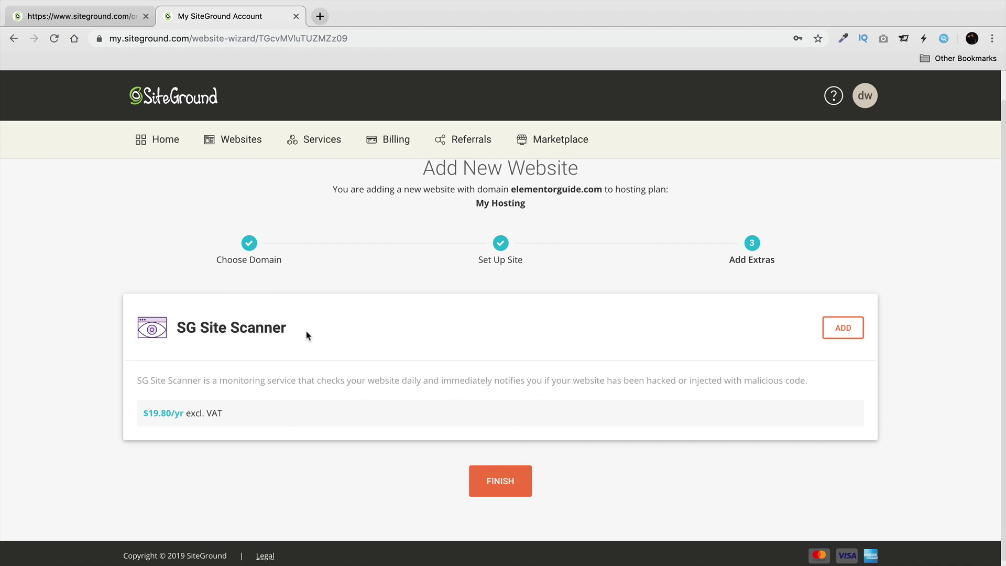
Skip the SG Site Scanner add-on and finish creating elementorguide.com.
drag(301, 332, 179, 328)
click(234, 330)
scroll(437, 352, down, 1)
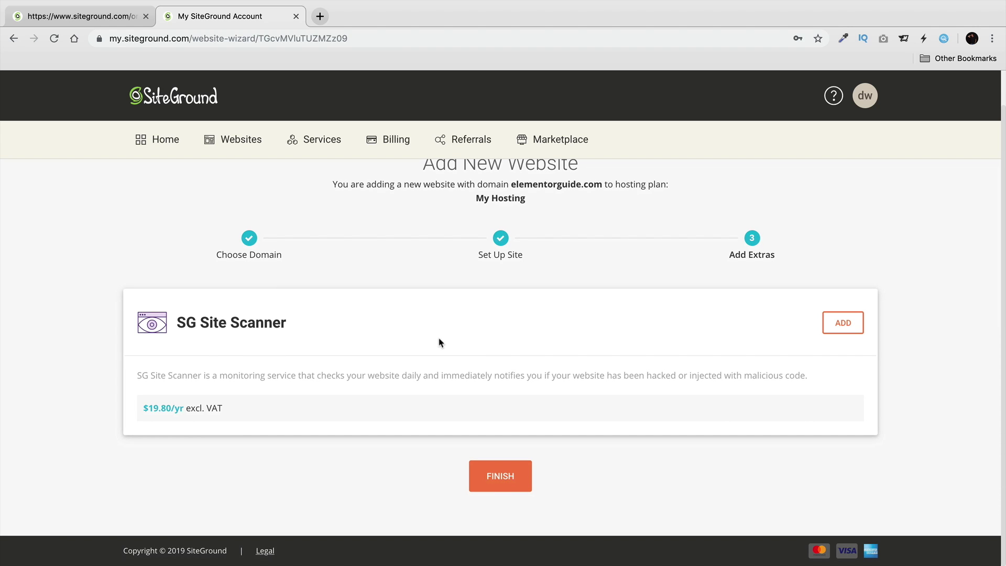
click(513, 474)
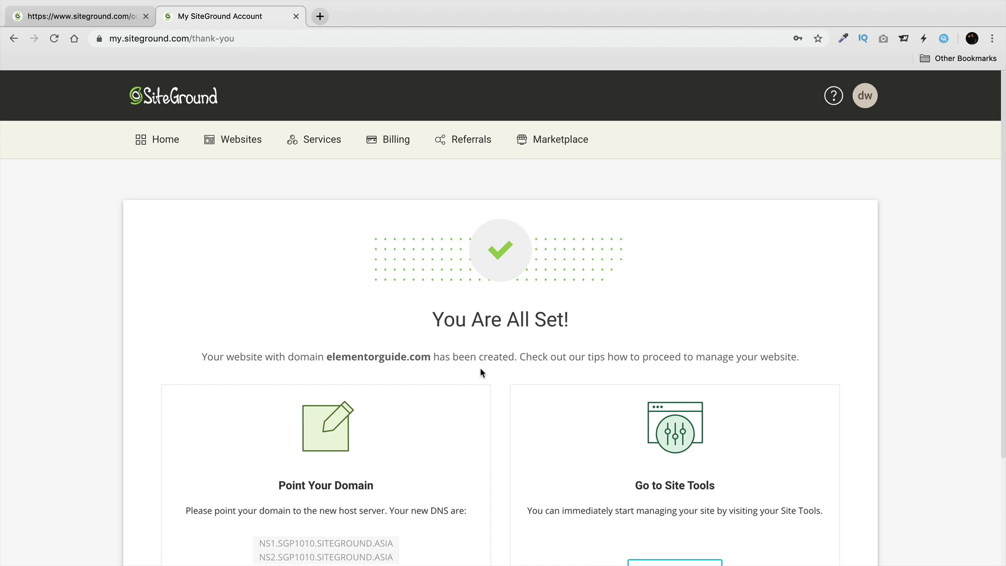
Open the new site's Site Tools dashboard from the You Are All Set page.
drag(433, 360, 505, 360)
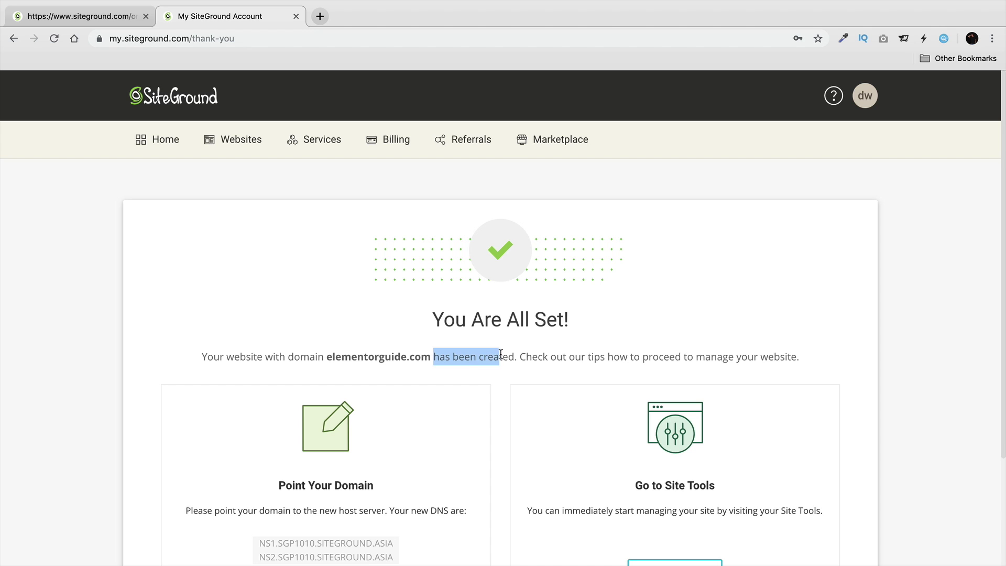
click(524, 359)
scroll(811, 340, down, 3)
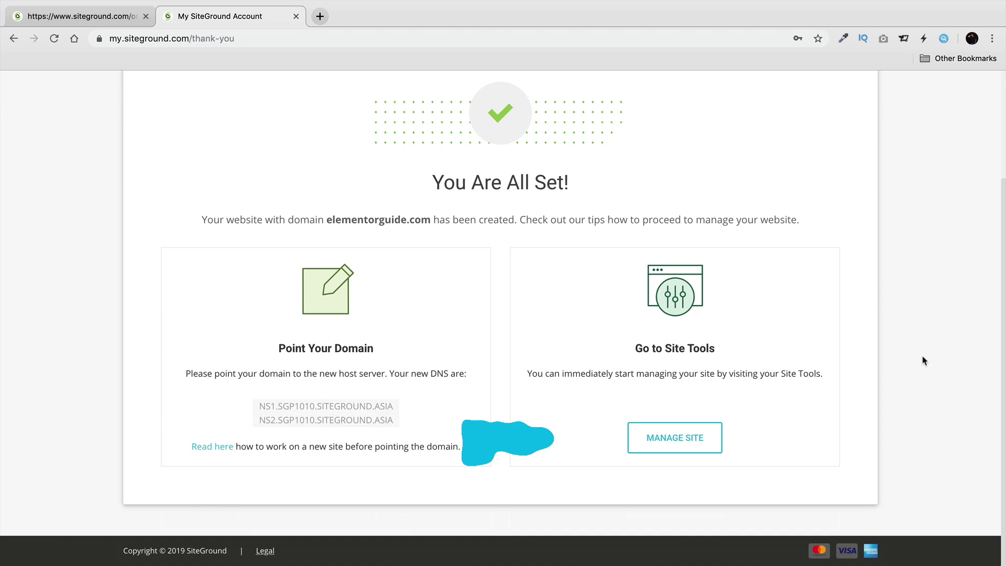
click(678, 438)
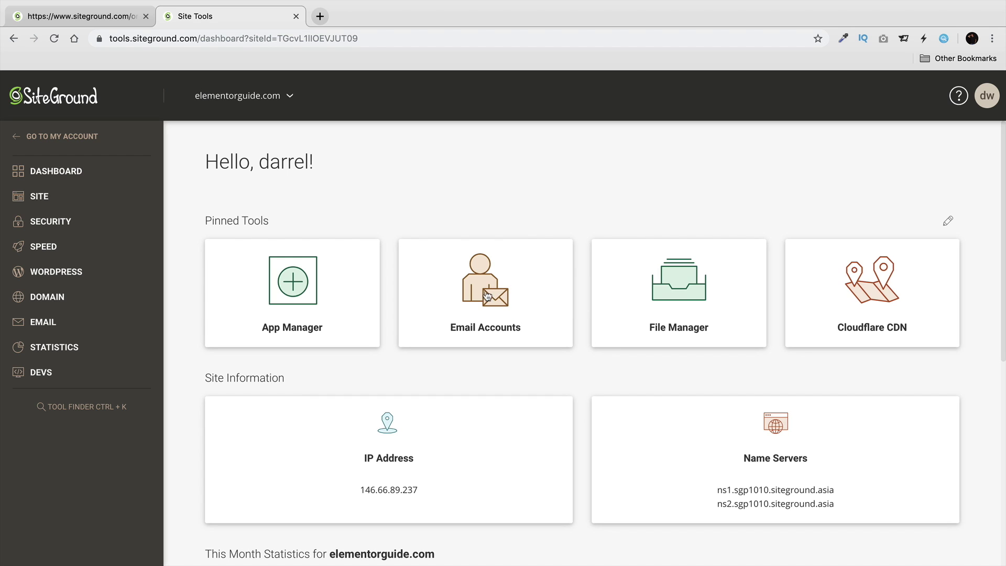
Open WORDPRESS > Install & Manage to find the elementorguide.com WordPress 5.2.3 installation.
scroll(487, 293, down, 5)
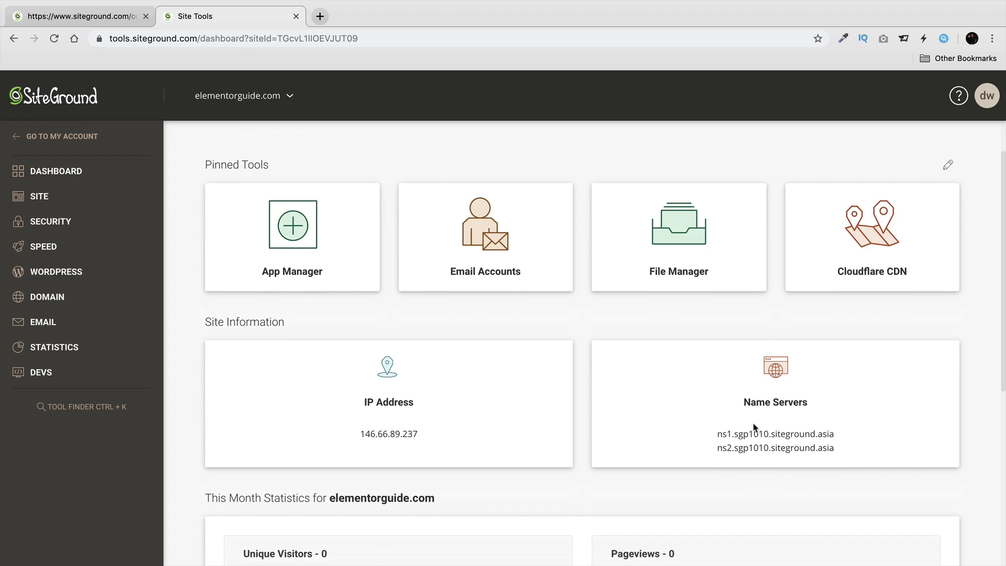
scroll(750, 415, down, 1)
scroll(435, 336, down, 3)
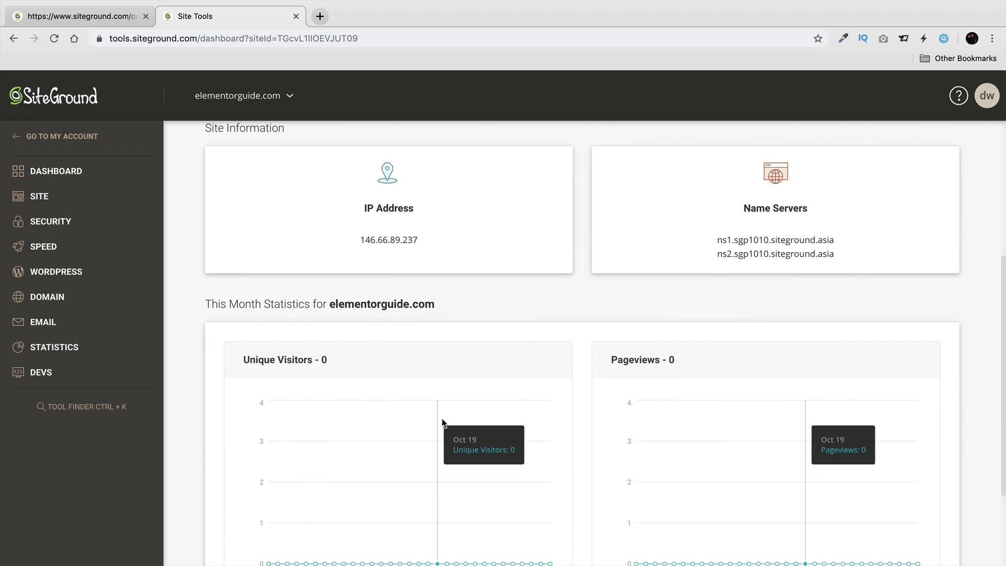
scroll(498, 418, up, 8)
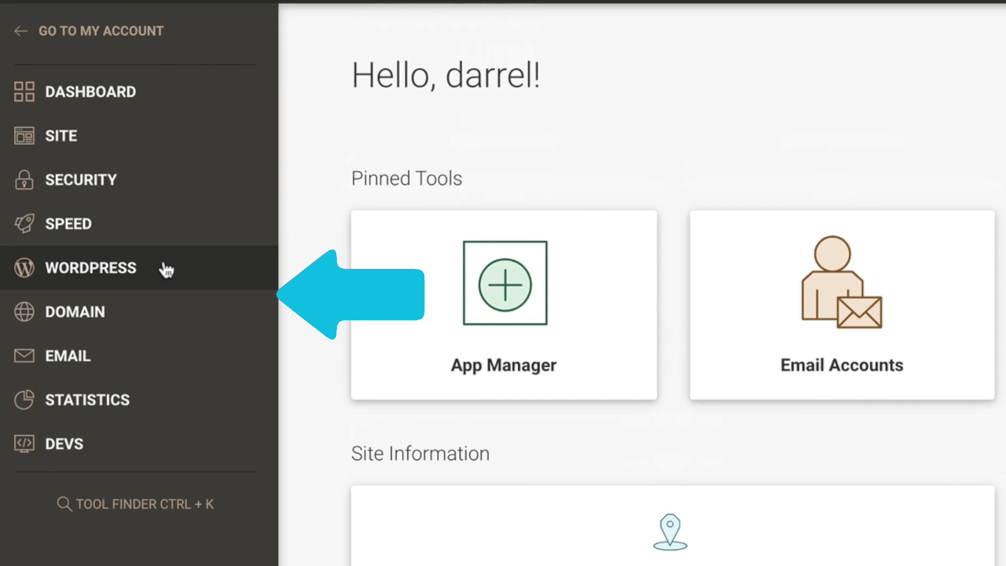
click(107, 272)
click(112, 320)
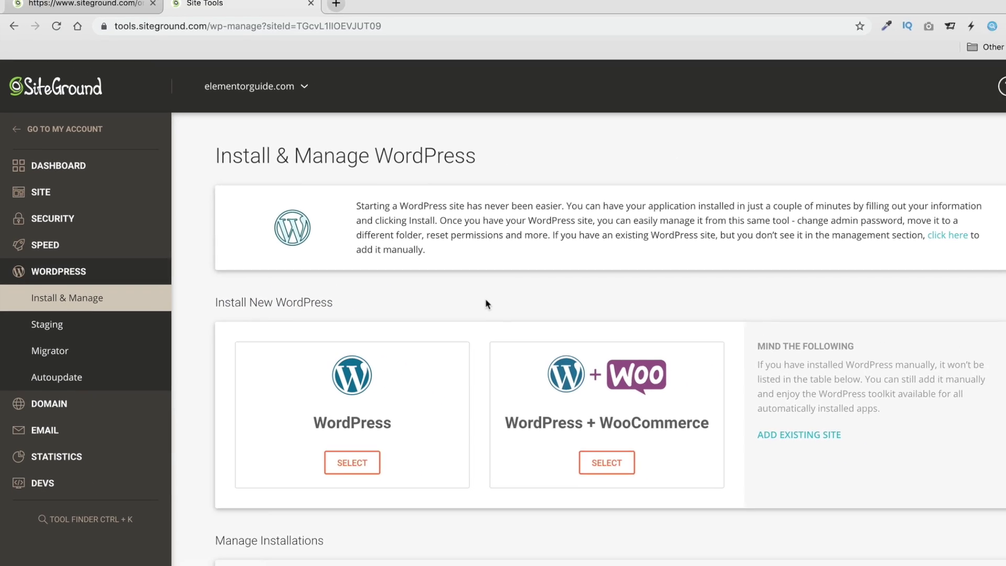
scroll(464, 309, down, 3)
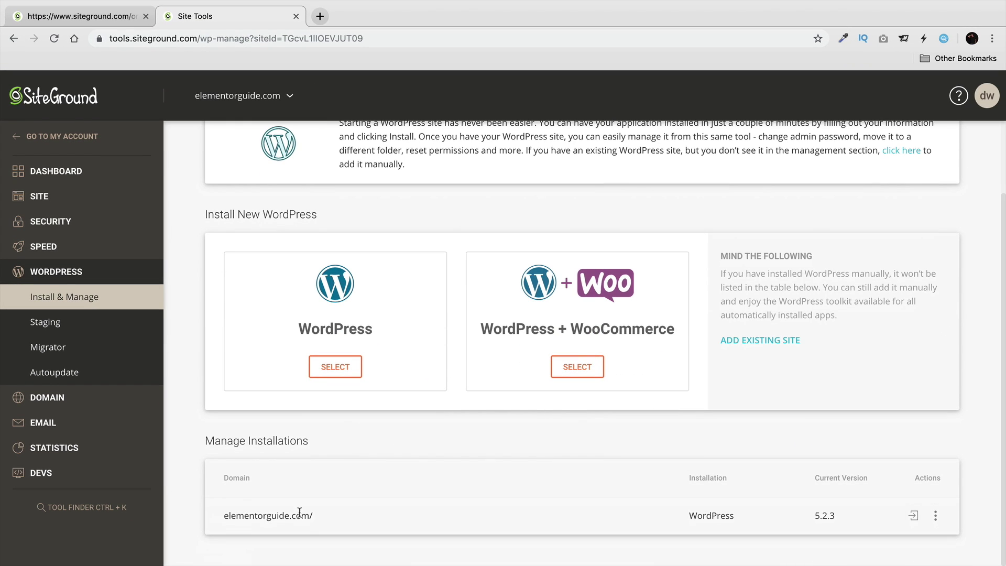
drag(318, 516, 222, 511)
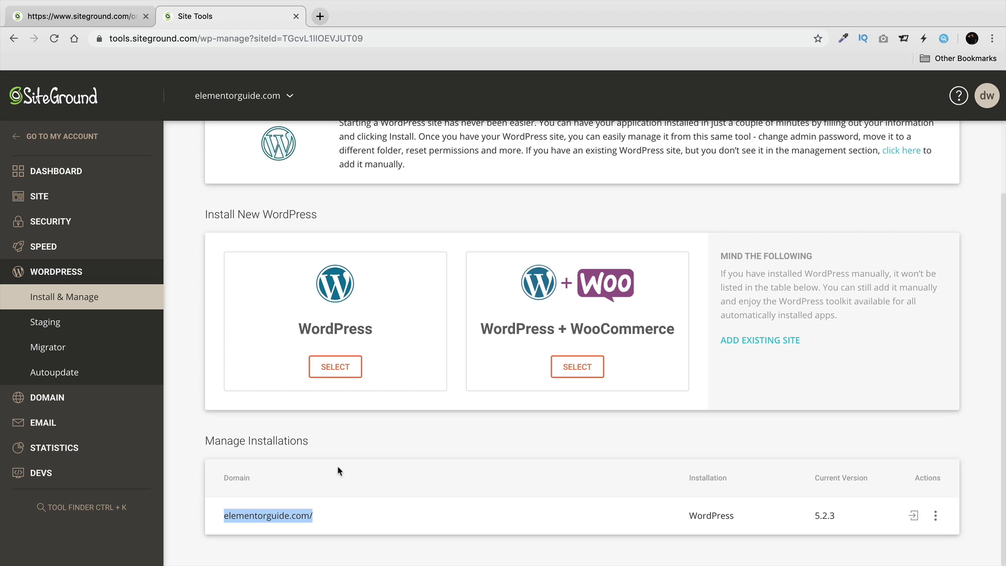
click(348, 491)
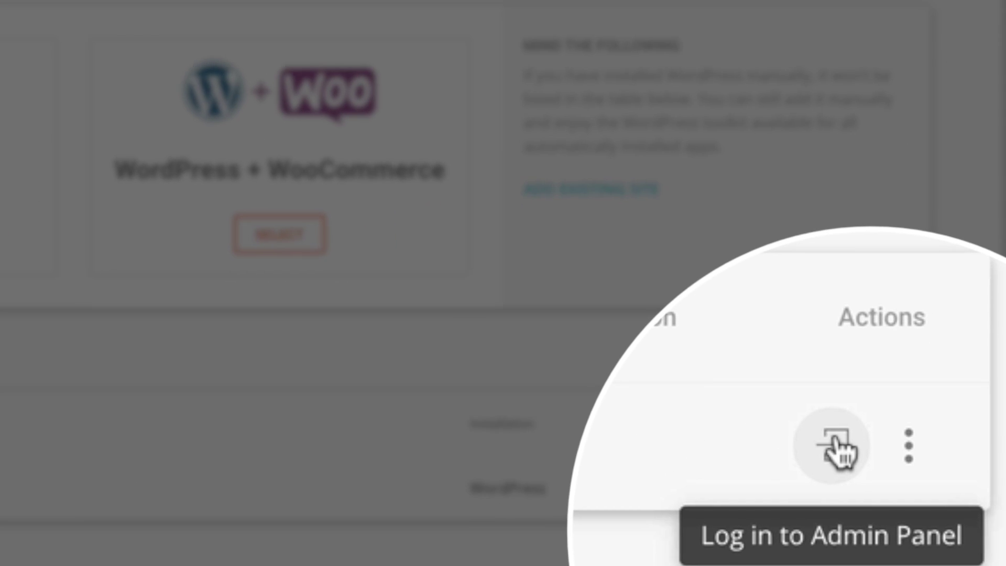
Log in to the elementorguide.com admin panel and exit the WordPress Starter wizard.
click(837, 448)
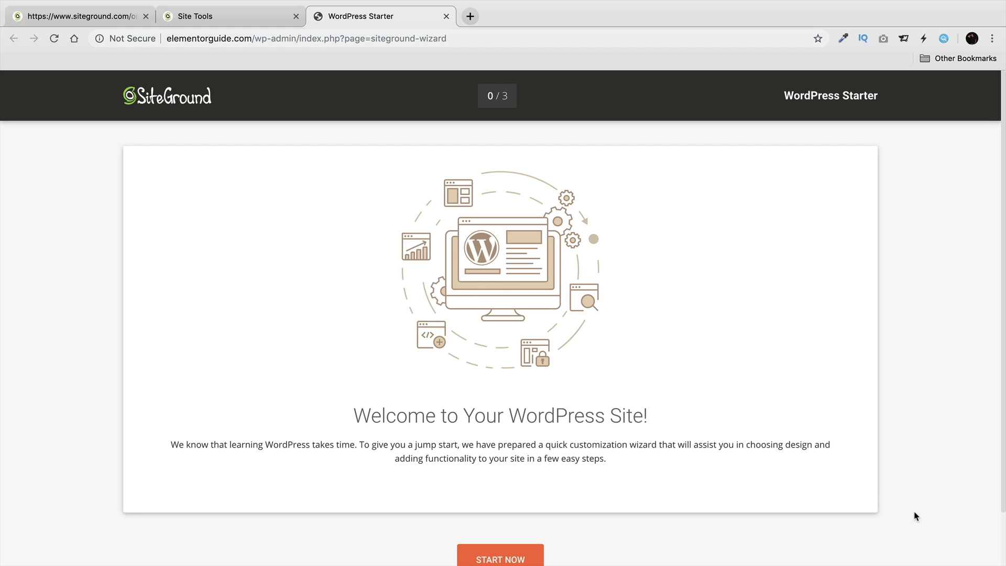
scroll(526, 358, down, 1)
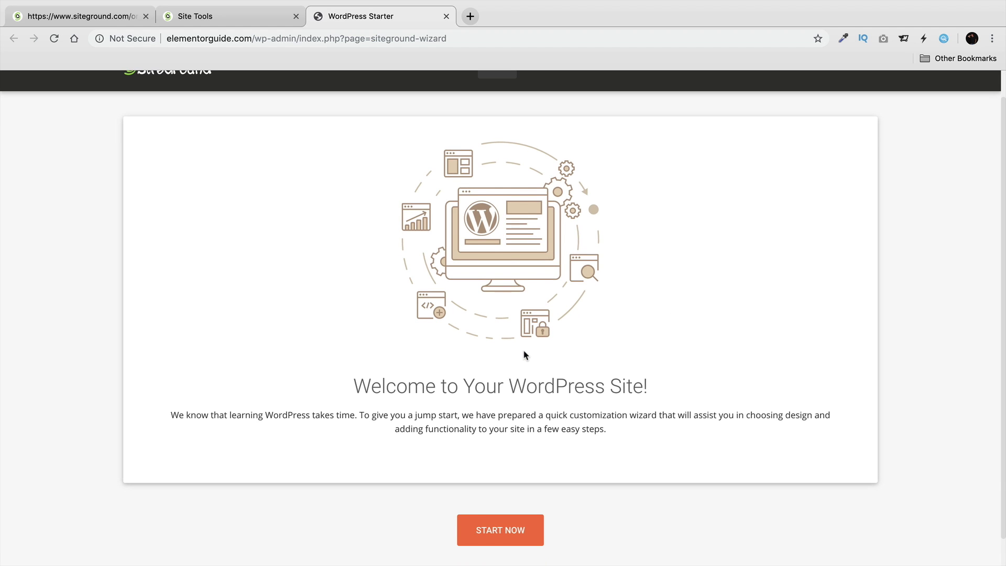
scroll(523, 354, down, 1)
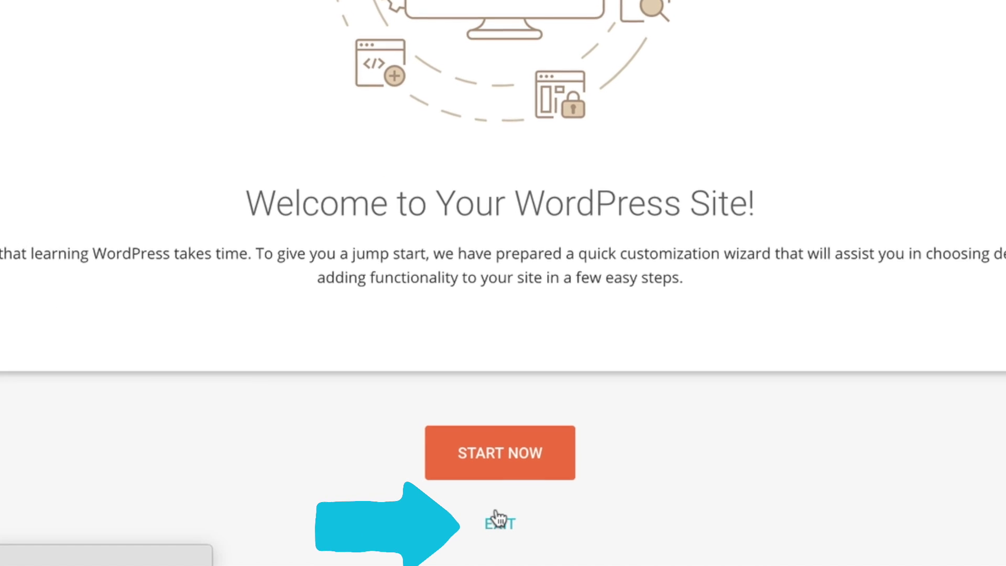
click(497, 522)
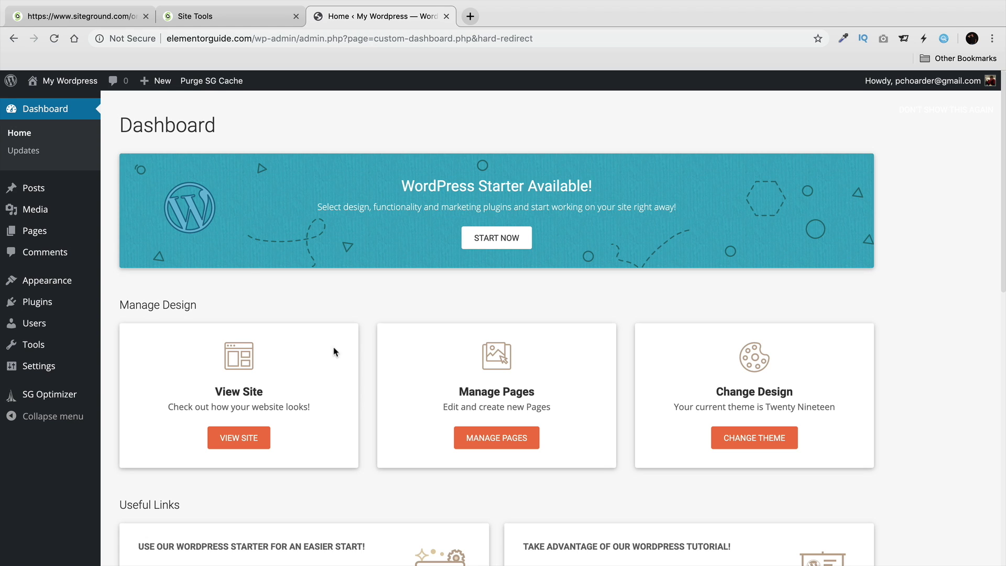
Preview the live site through Visit Site, then return to the admin Dashboard.
mouse_move(69, 81)
click(65, 104)
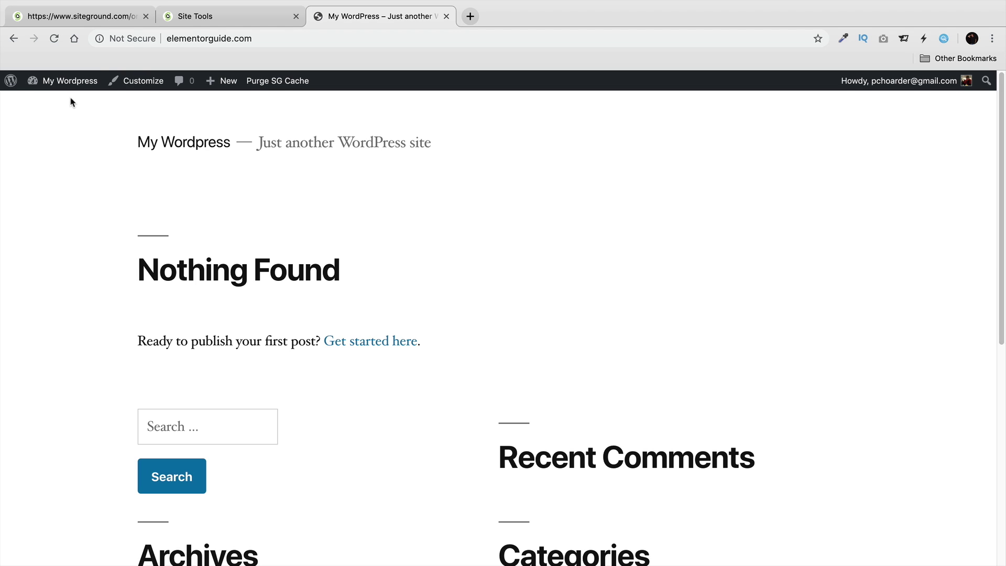
mouse_move(70, 84)
click(64, 104)
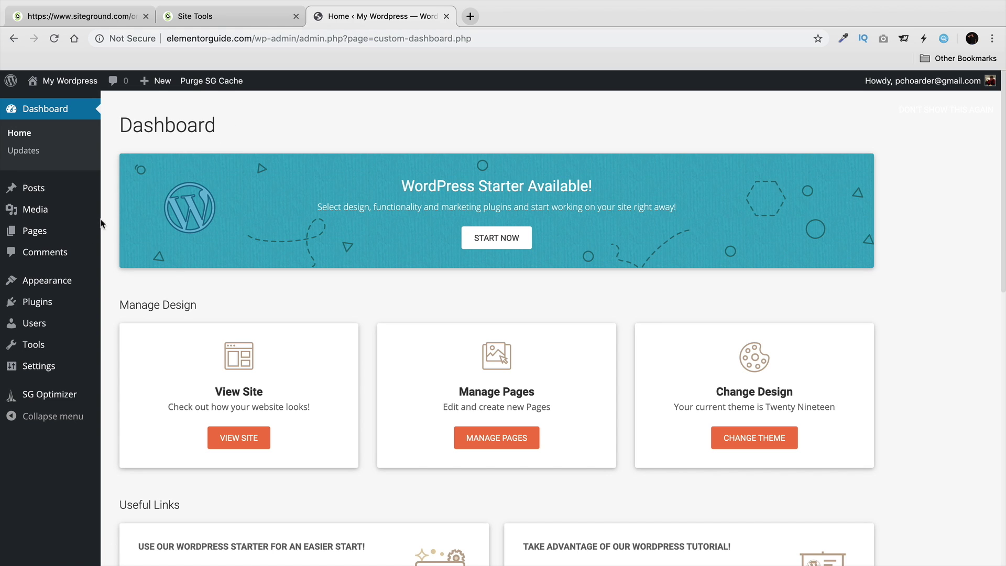
Deactivate the WordPress Starter plugin from the Installed Plugins list.
mouse_move(46, 306)
click(132, 305)
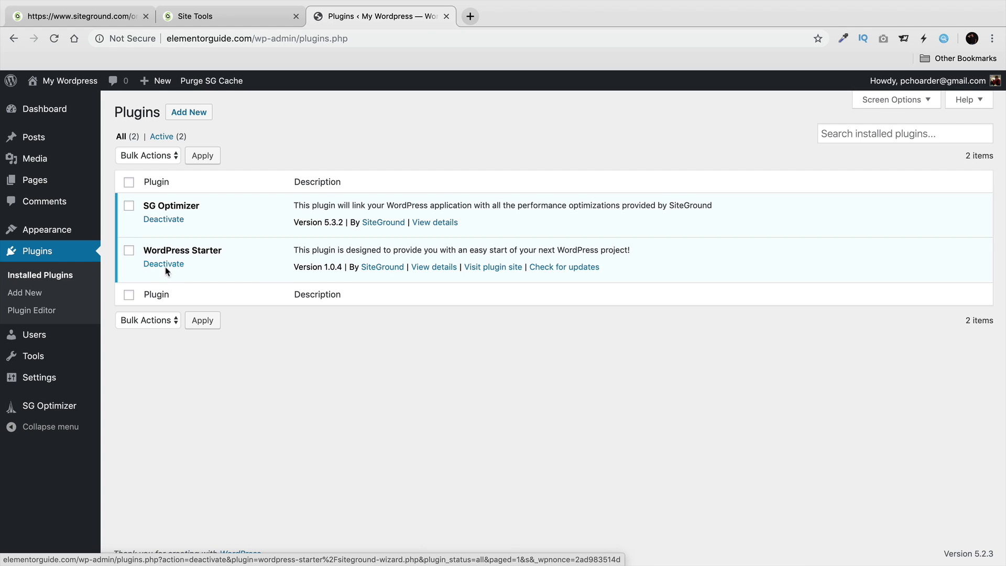
click(167, 267)
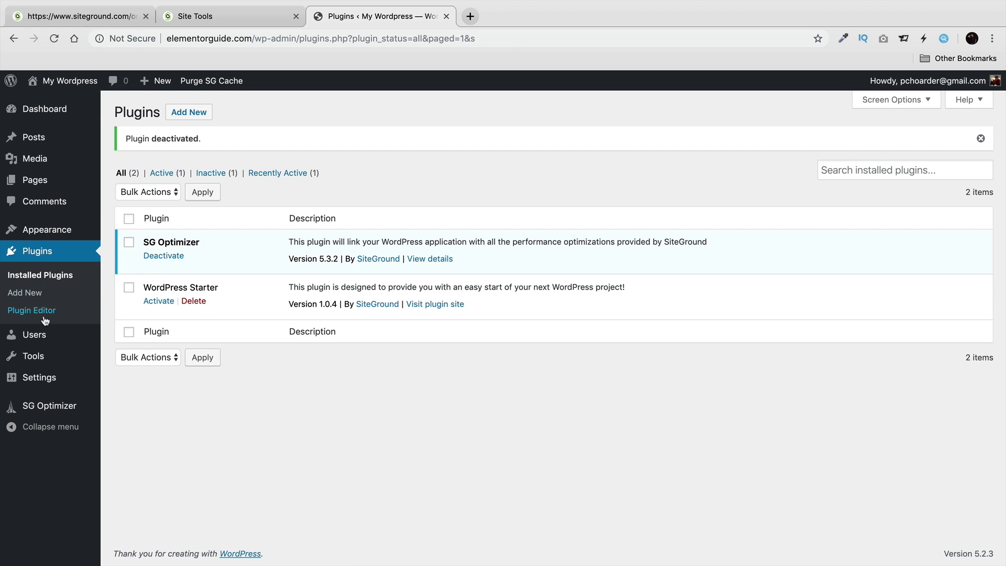
mouse_move(40, 337)
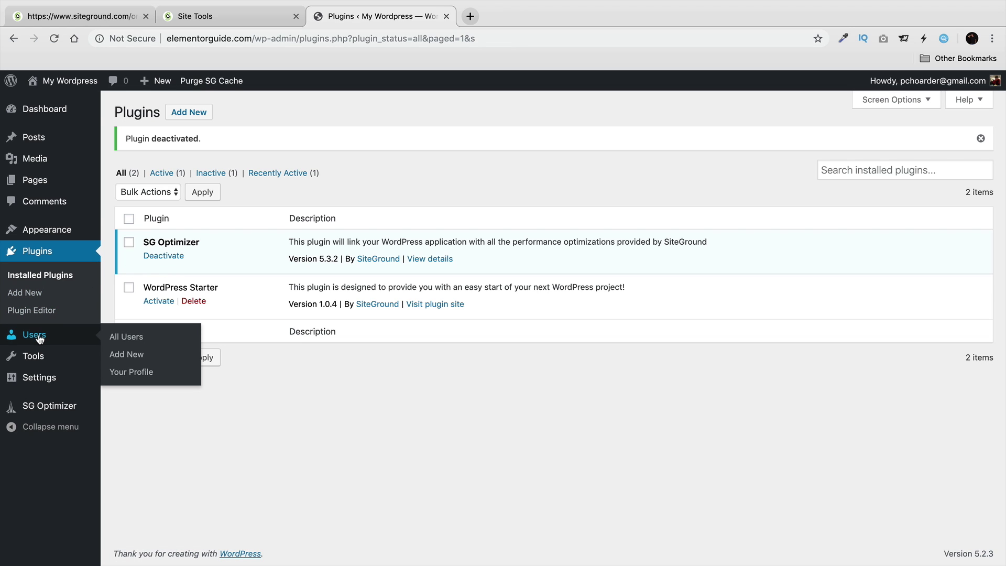
In the user profile, try the admin colour schemes and settle on Midnight.
click(134, 373)
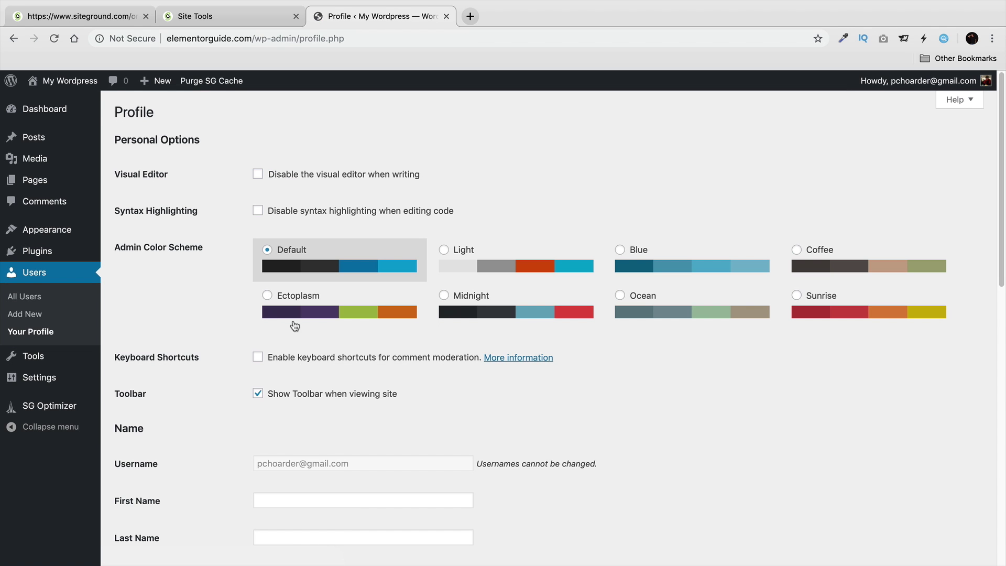
click(483, 260)
click(652, 262)
click(807, 257)
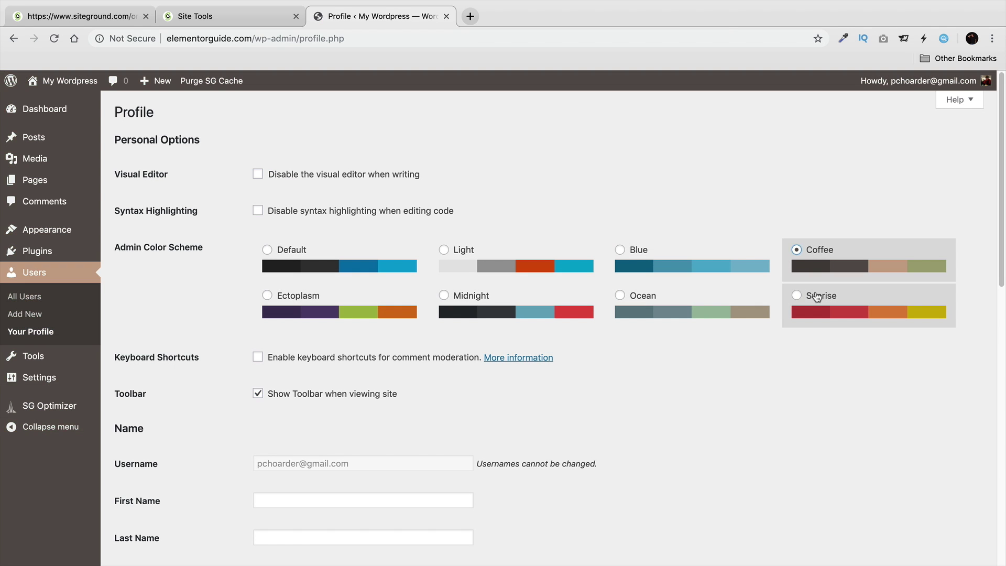
click(817, 296)
click(702, 303)
click(579, 297)
click(362, 296)
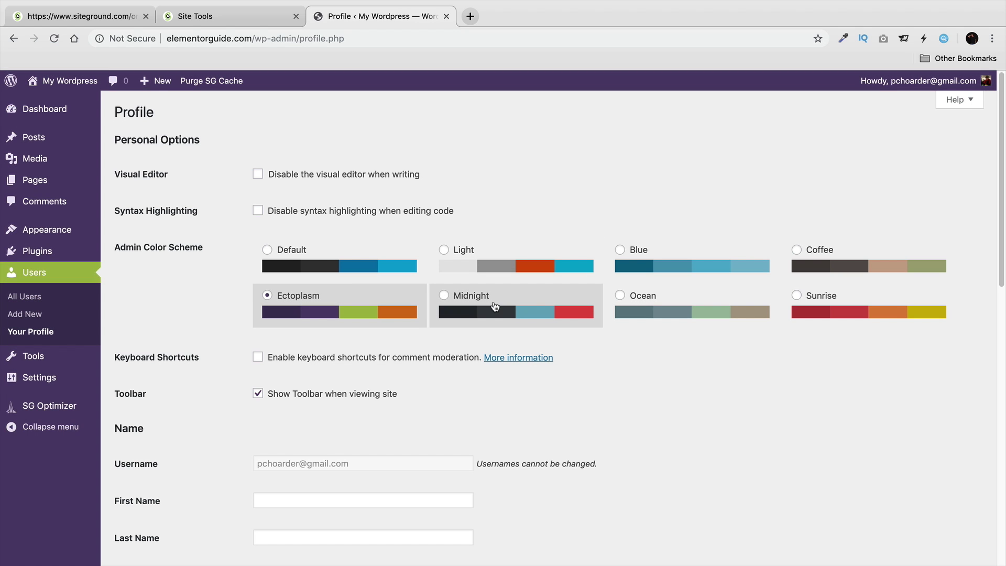
click(495, 306)
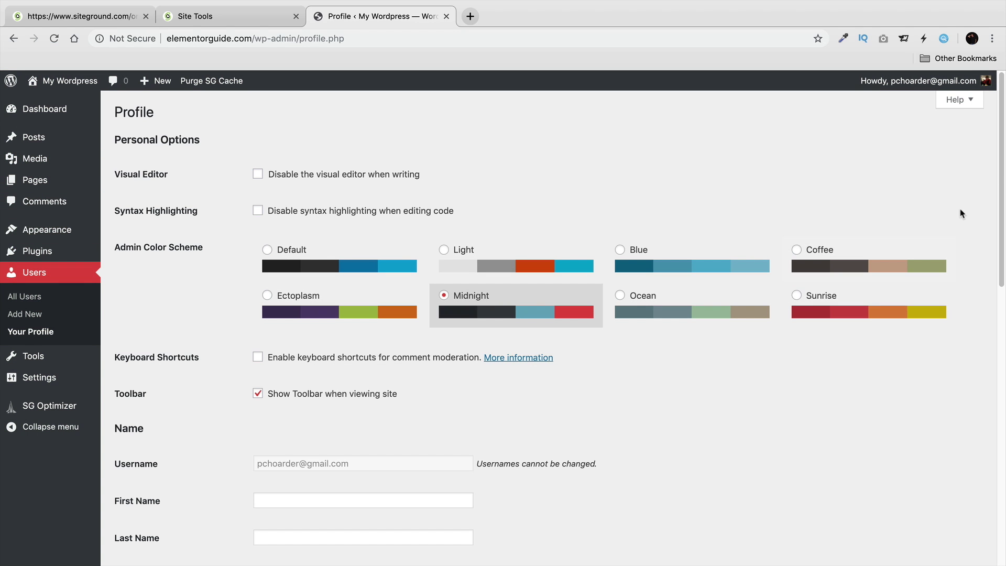
Generate a new password, cancel it, and save the profile with Update Profile.
scroll(660, 255, down, 7)
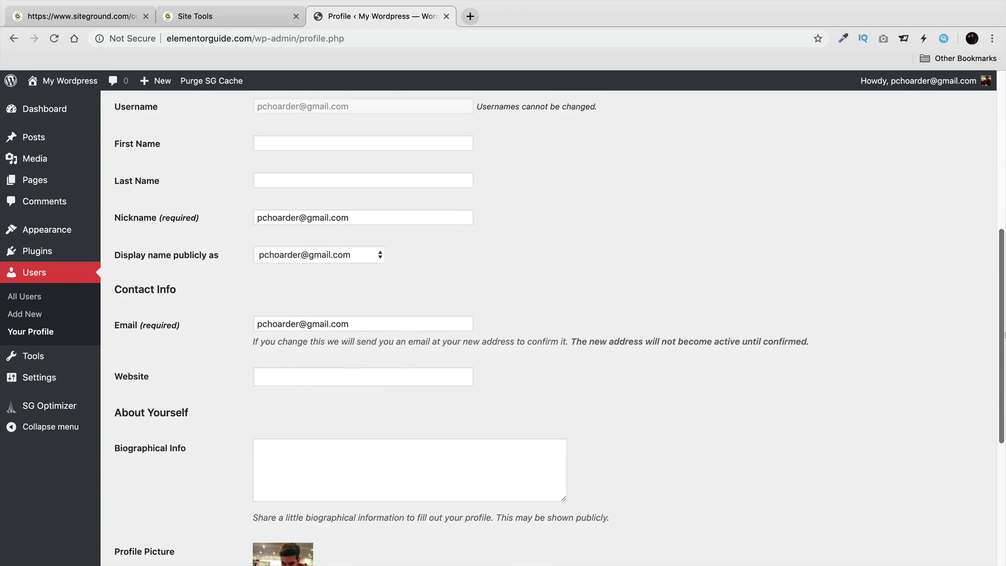
drag(372, 213, 239, 209)
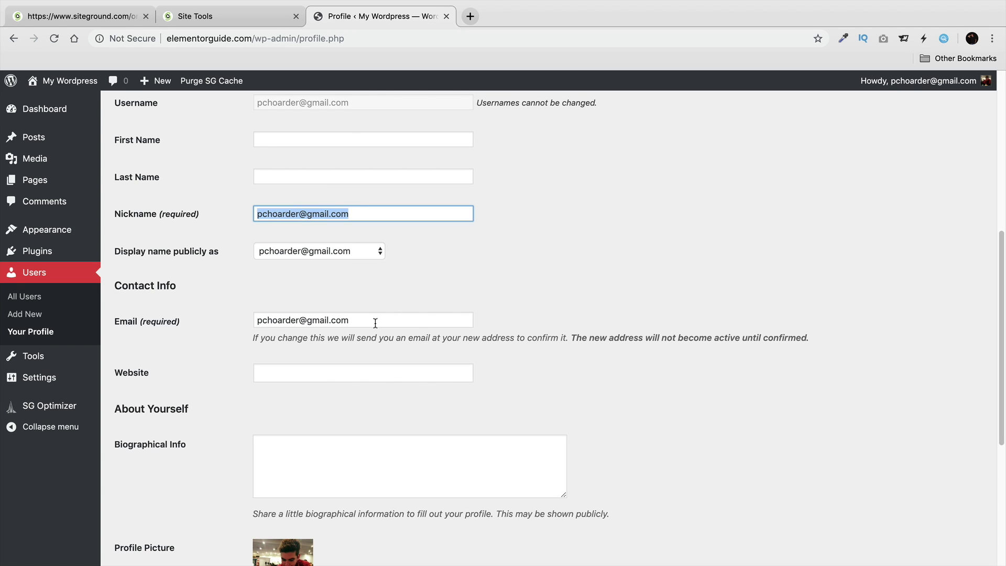
drag(376, 320, 236, 323)
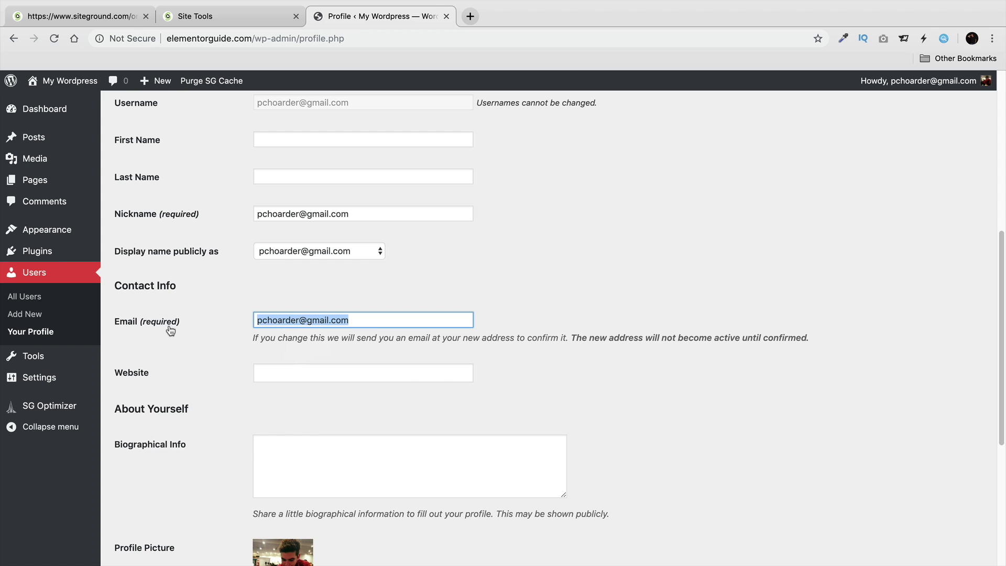
scroll(179, 368, down, 5)
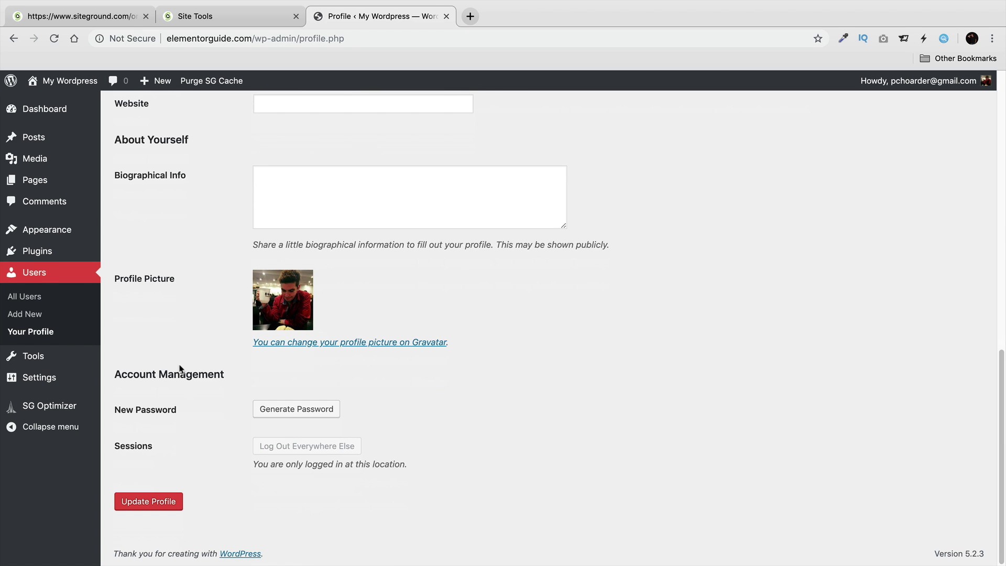
click(296, 414)
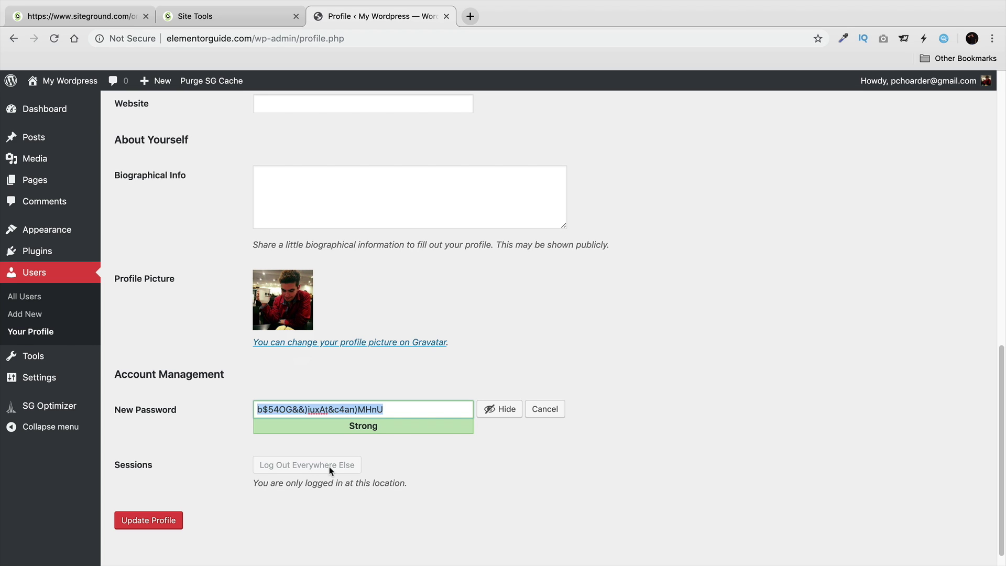
click(544, 409)
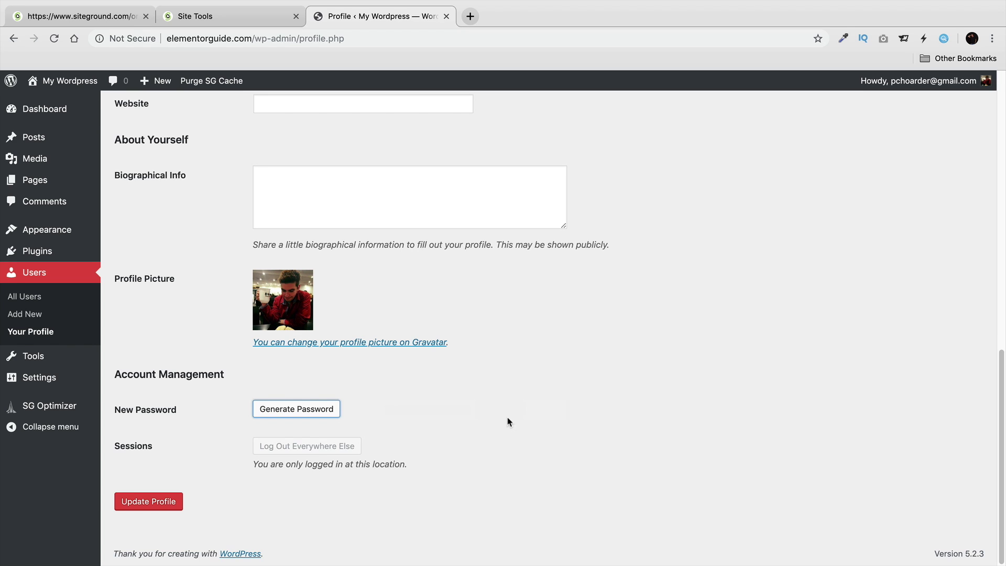
click(148, 502)
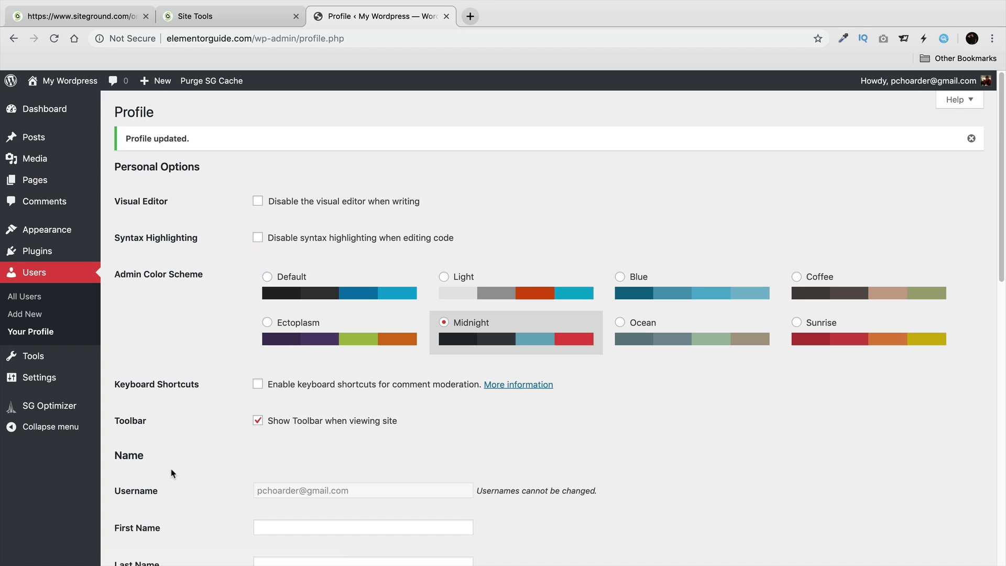
Choose the Post name structure in Settings > Permalinks and save the changes.
mouse_move(69, 384)
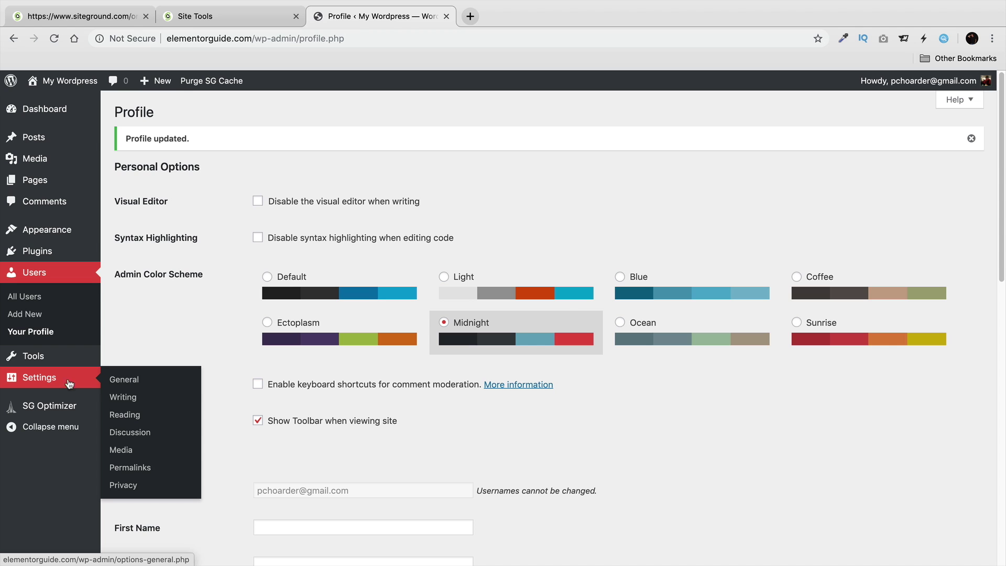
click(138, 467)
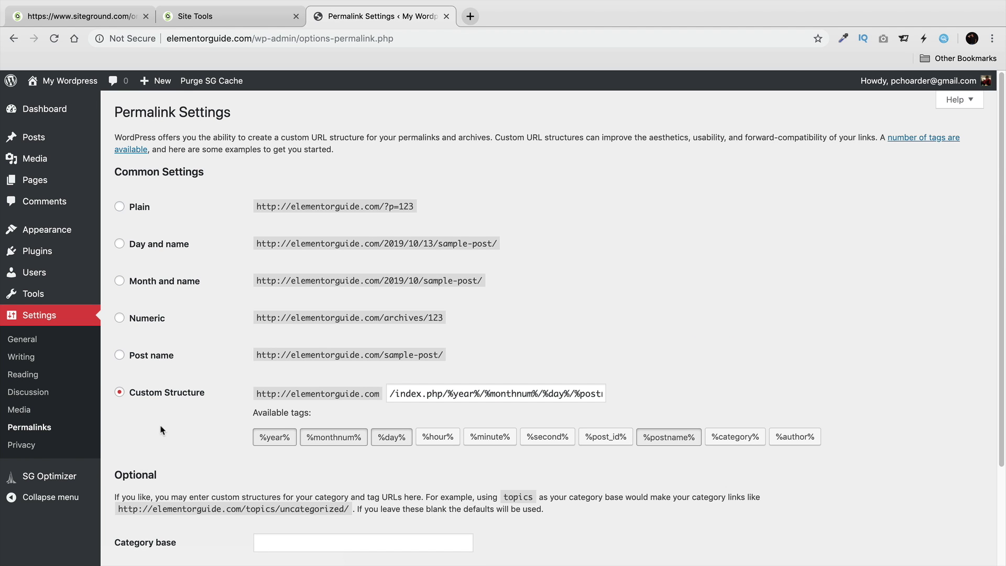
click(136, 357)
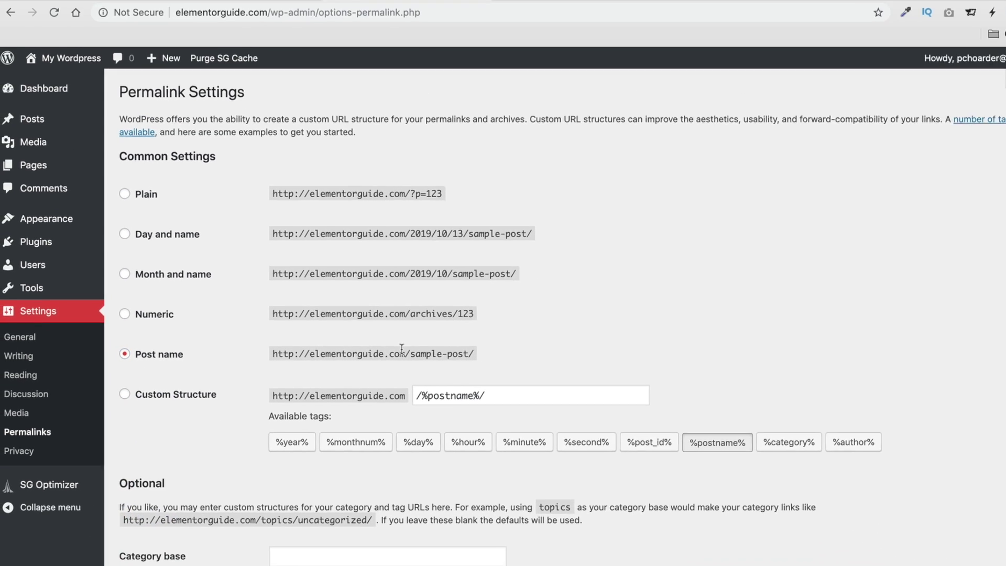
drag(614, 345, 471, 344)
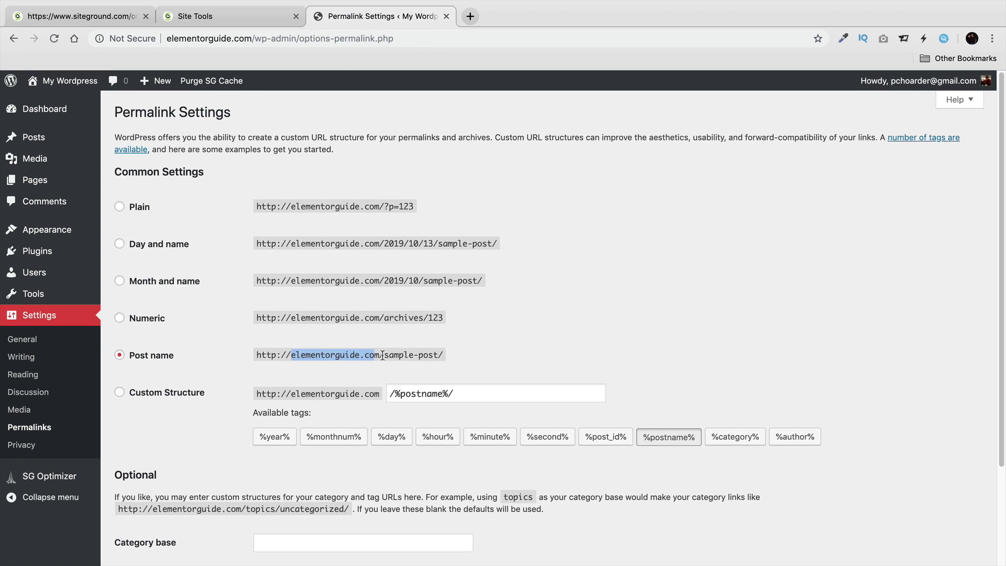
drag(383, 354, 439, 354)
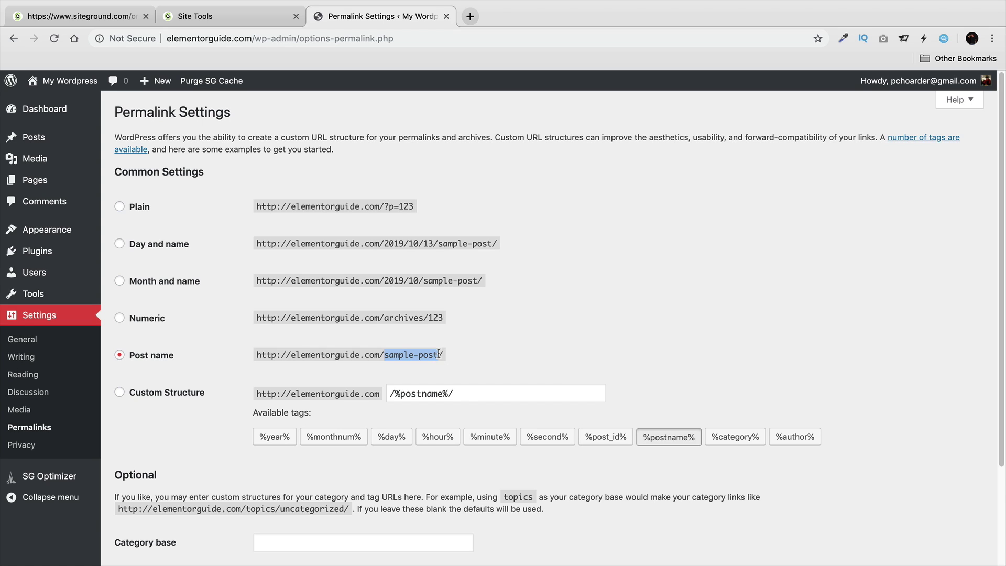
drag(386, 242, 406, 242)
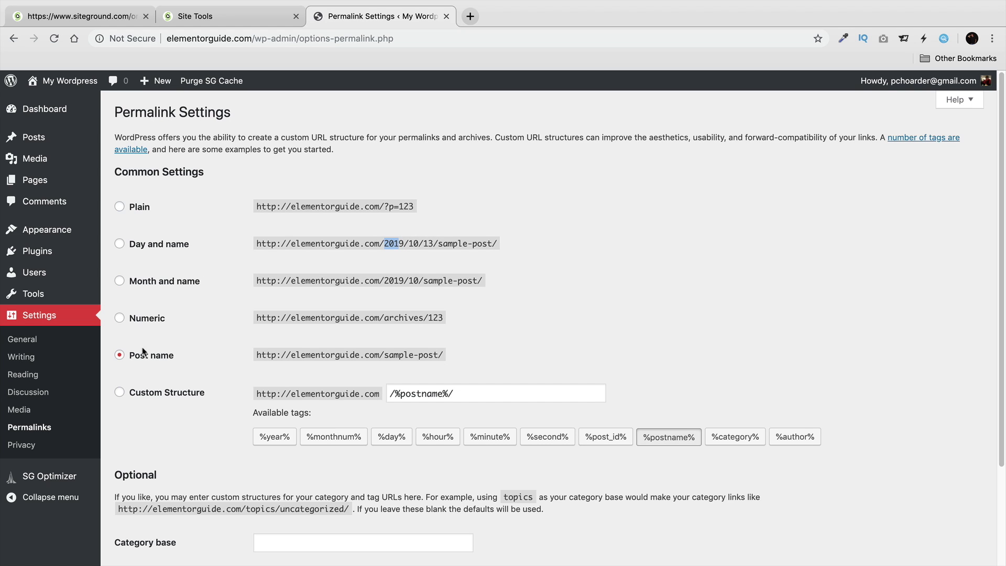
scroll(154, 367, down, 3)
click(162, 502)
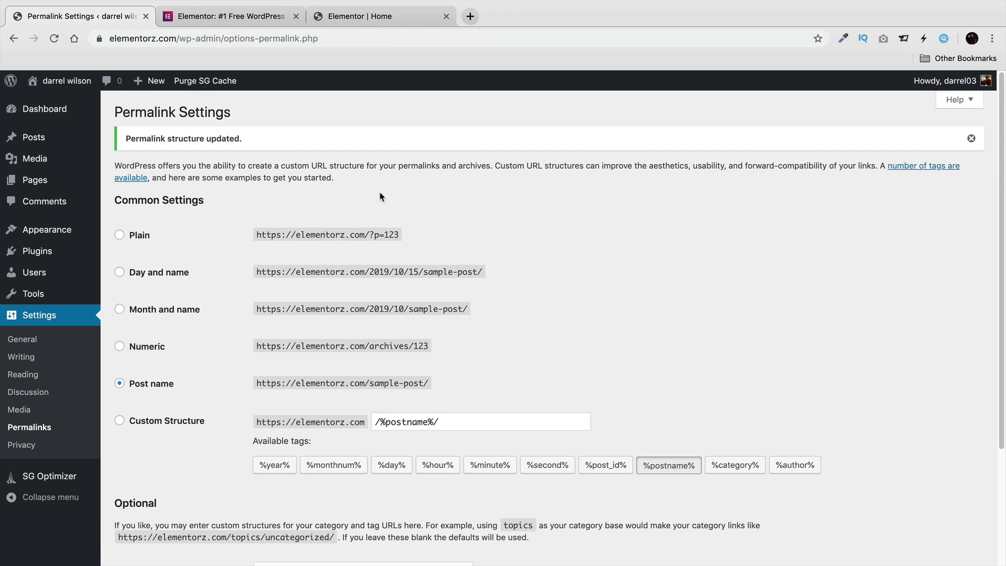
drag(364, 241, 275, 241)
click(292, 220)
Load the Elementor site, choose FREE DOWNLOAD and submit an e-mail address to get the plugin.
click(245, 19)
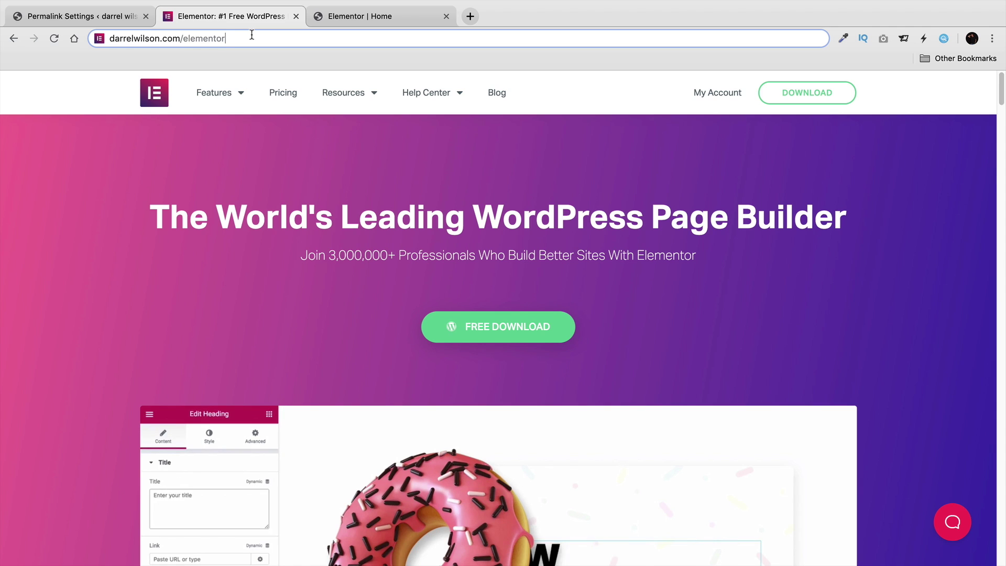
key(Return)
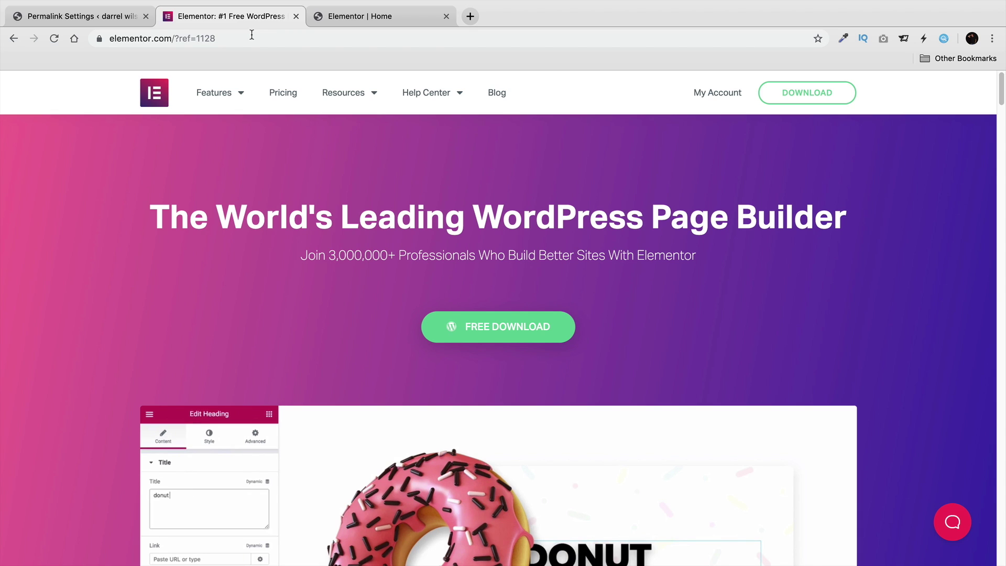
click(512, 334)
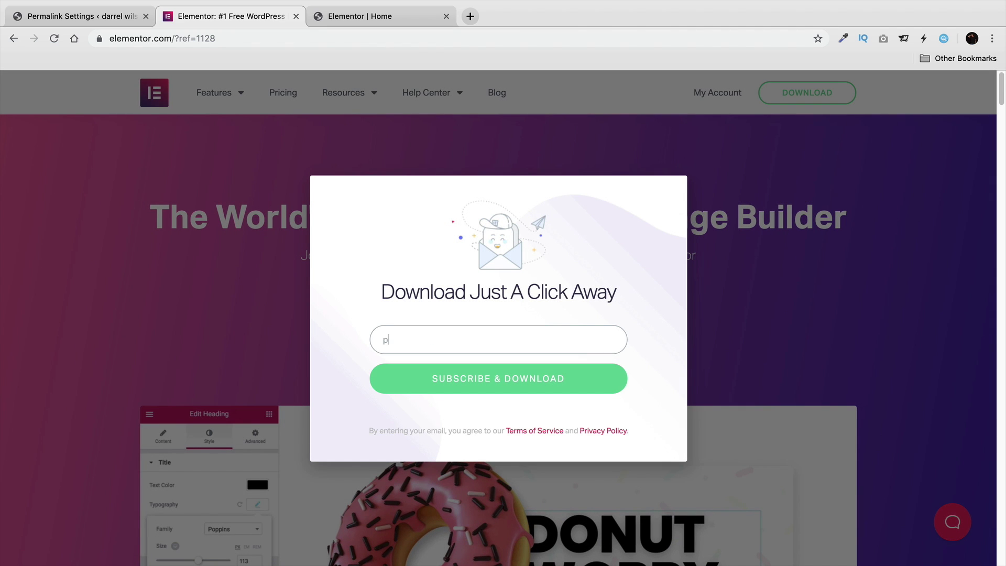
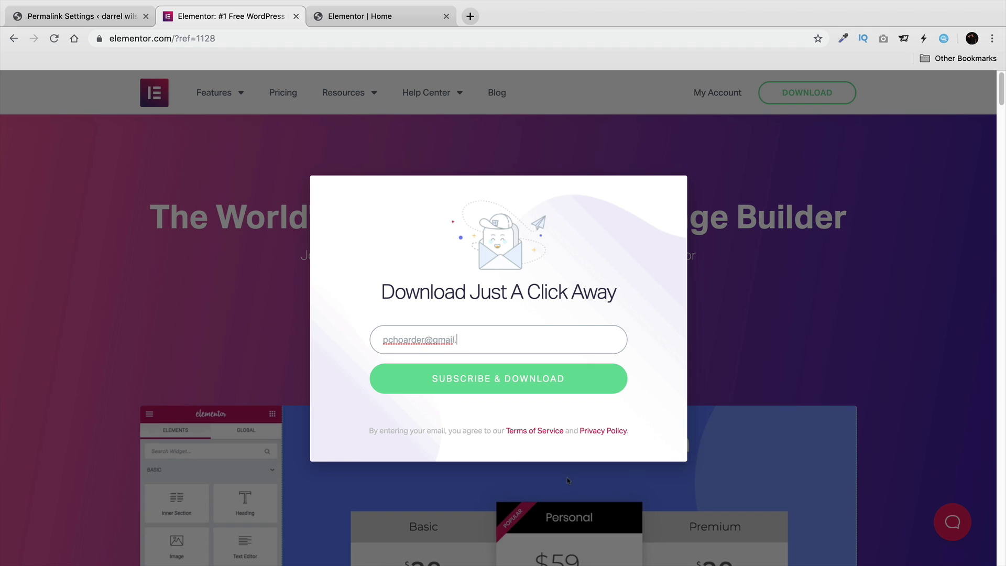
key(Return)
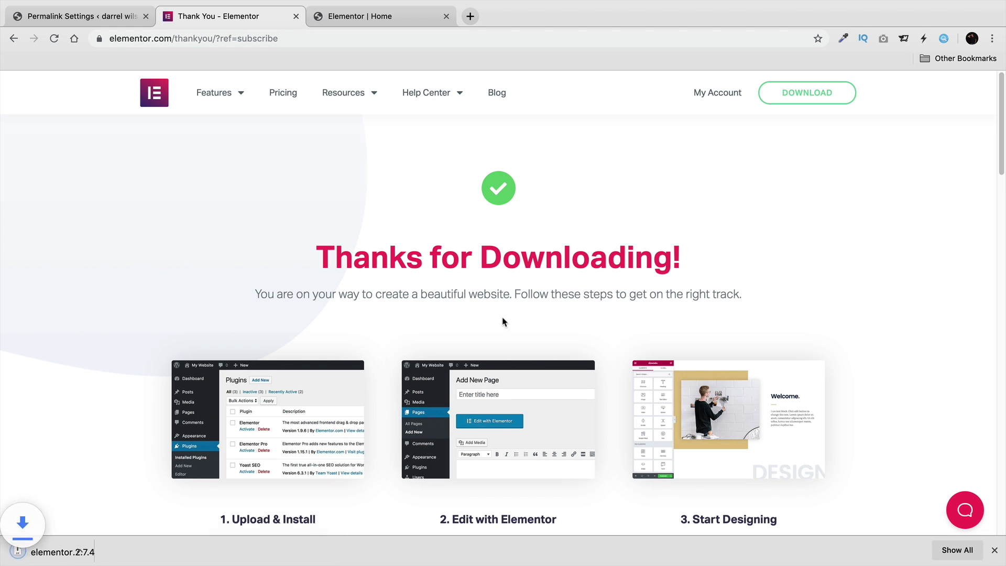
Upload elementor.2.7.4 (2).zip via Plugins > Add New > Upload Plugin, install and activate it.
click(108, 19)
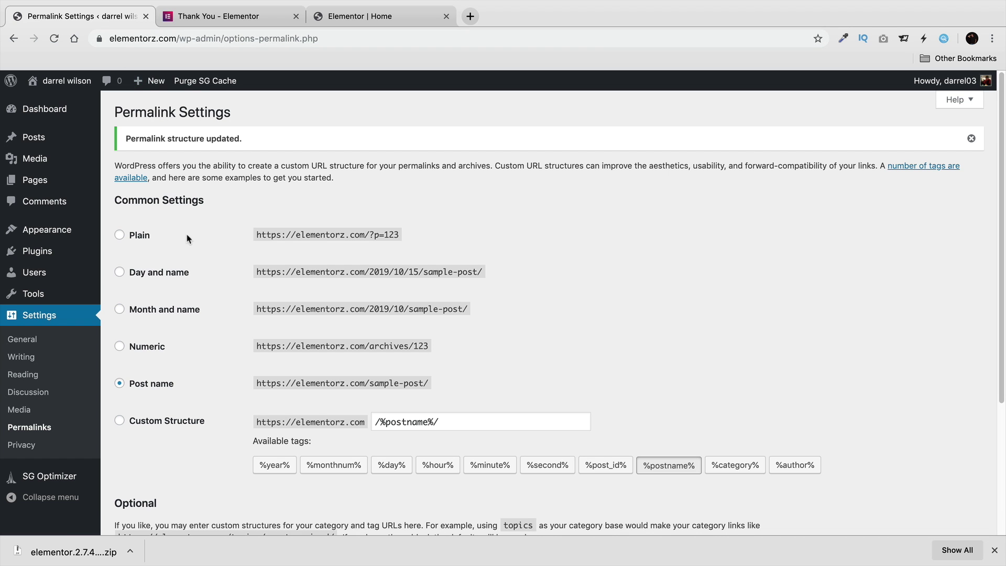
mouse_move(52, 260)
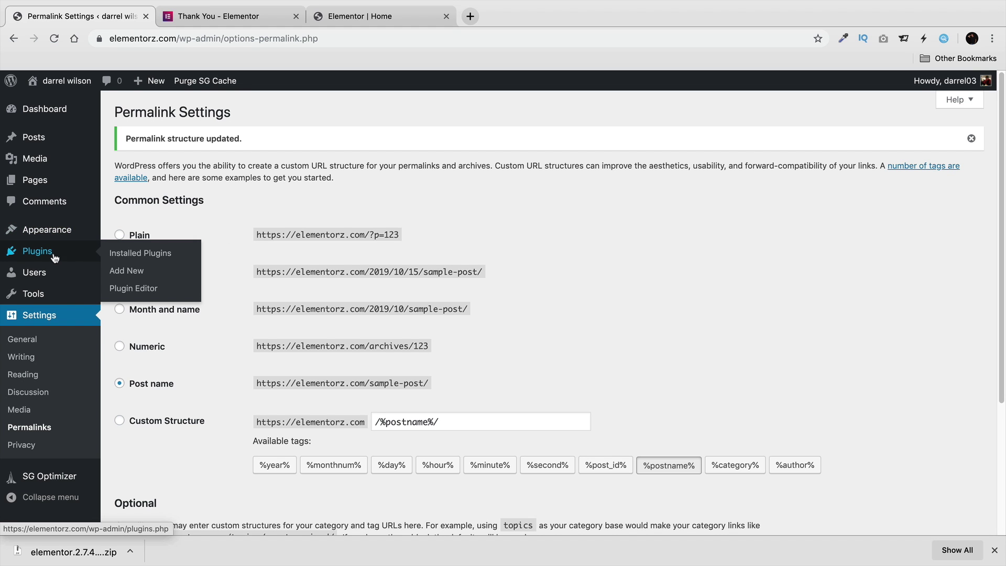
click(131, 276)
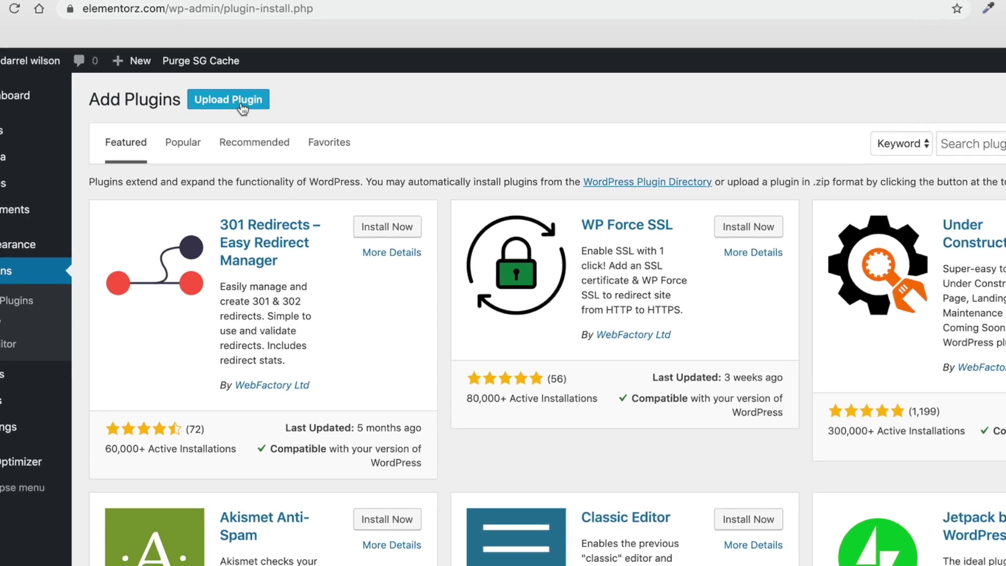
click(242, 106)
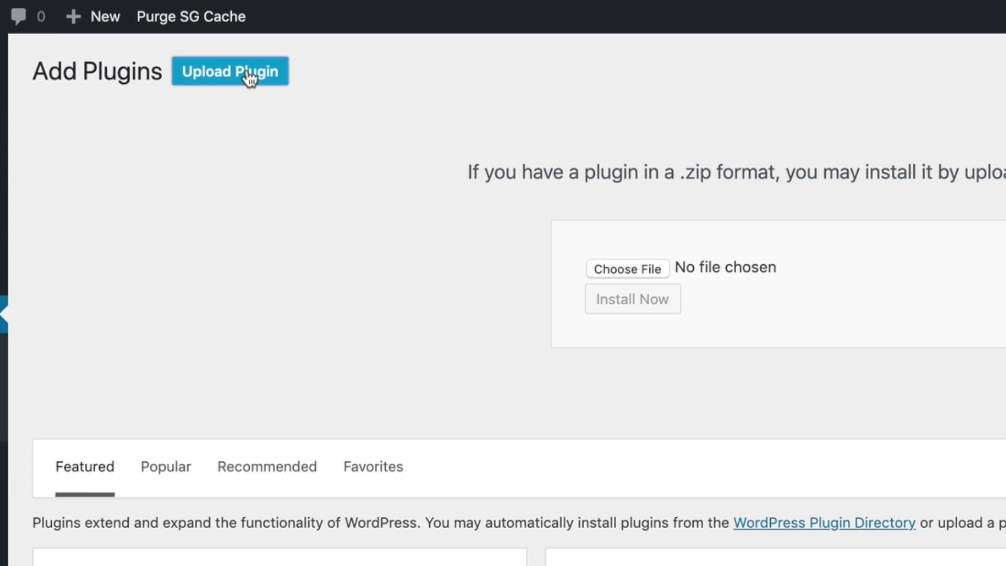
click(623, 269)
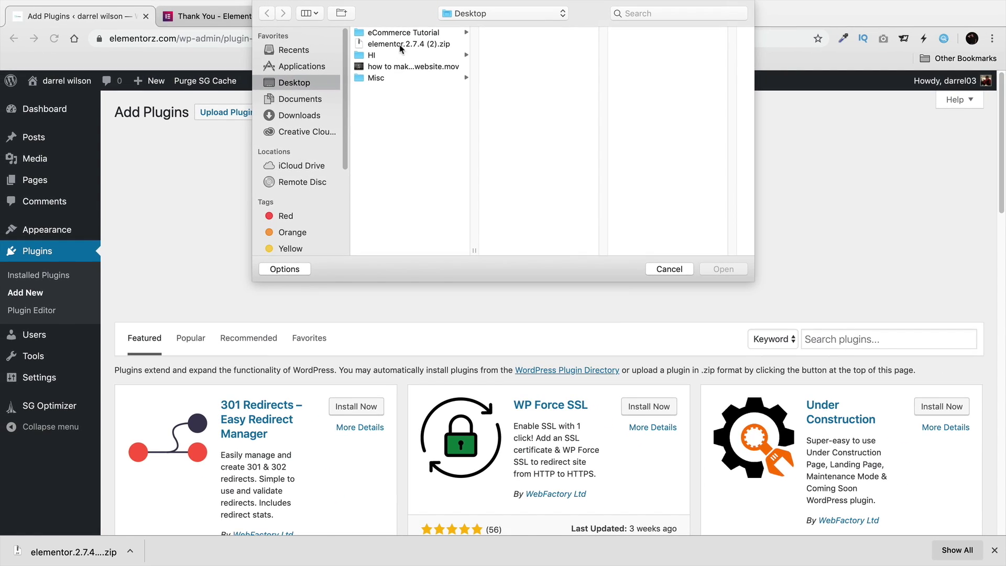
click(424, 30)
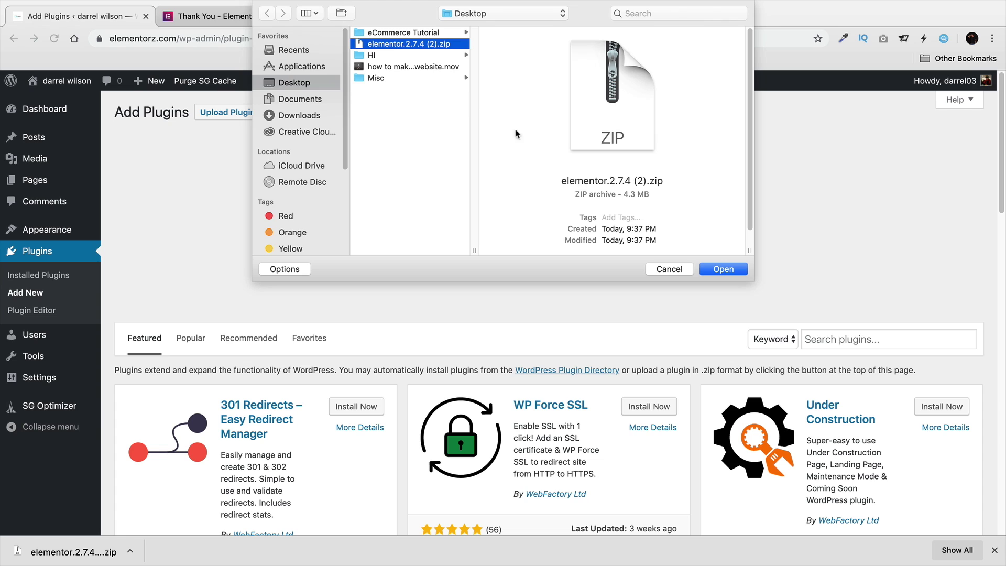
click(721, 269)
click(465, 243)
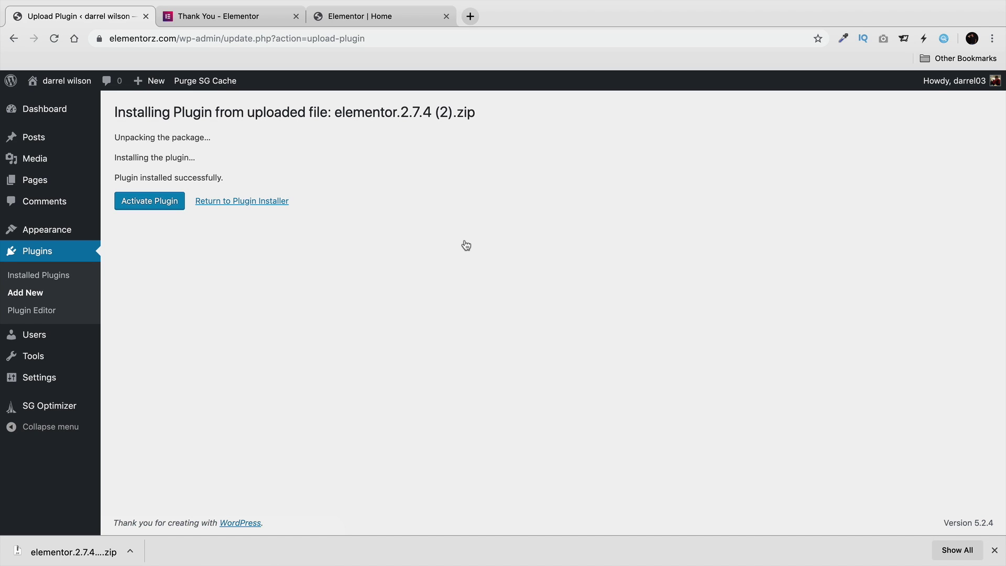
click(177, 208)
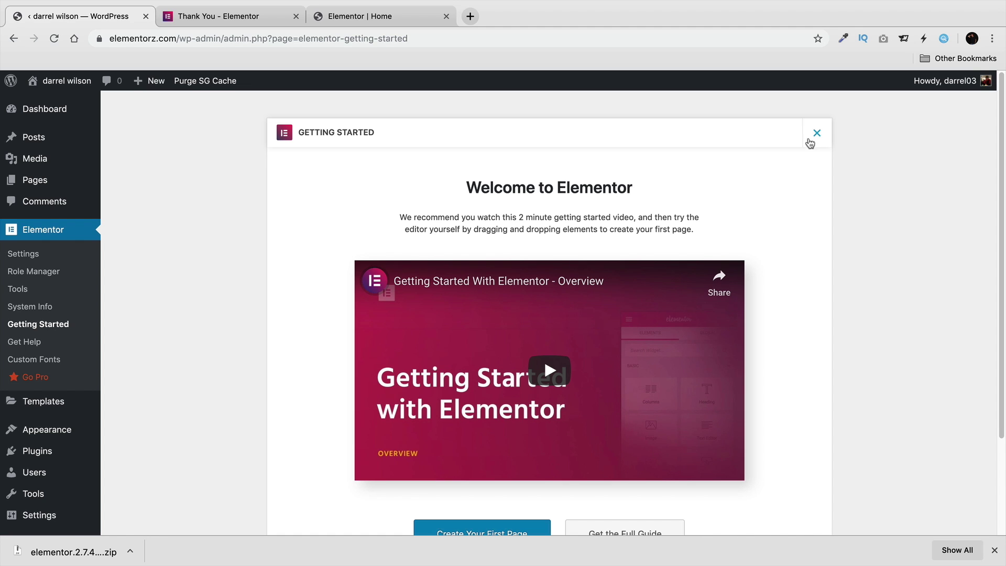
Dismiss the Elementor welcome screen and downloads bar, then go to Appearance > Themes > Add New.
click(817, 138)
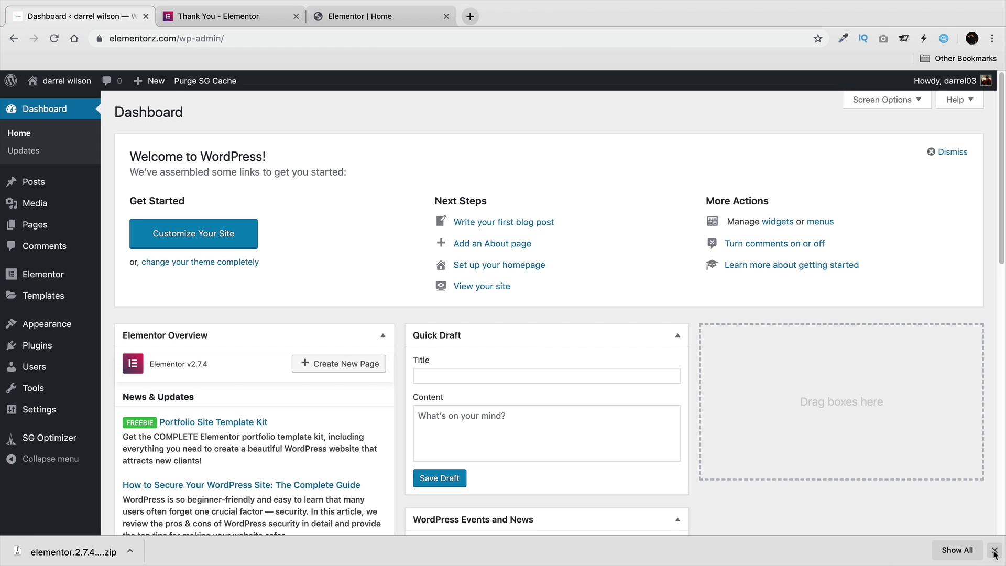
click(993, 549)
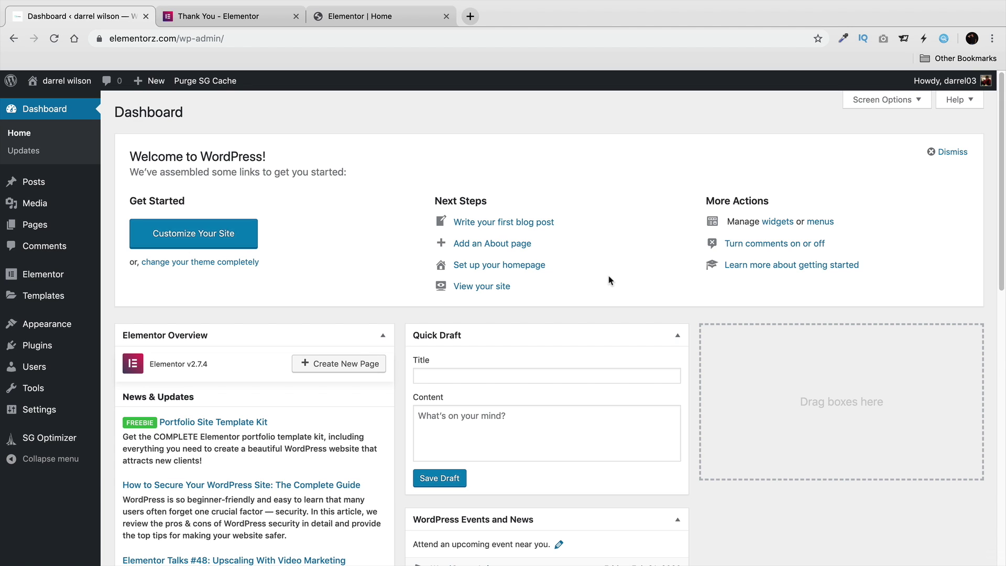
mouse_move(60, 325)
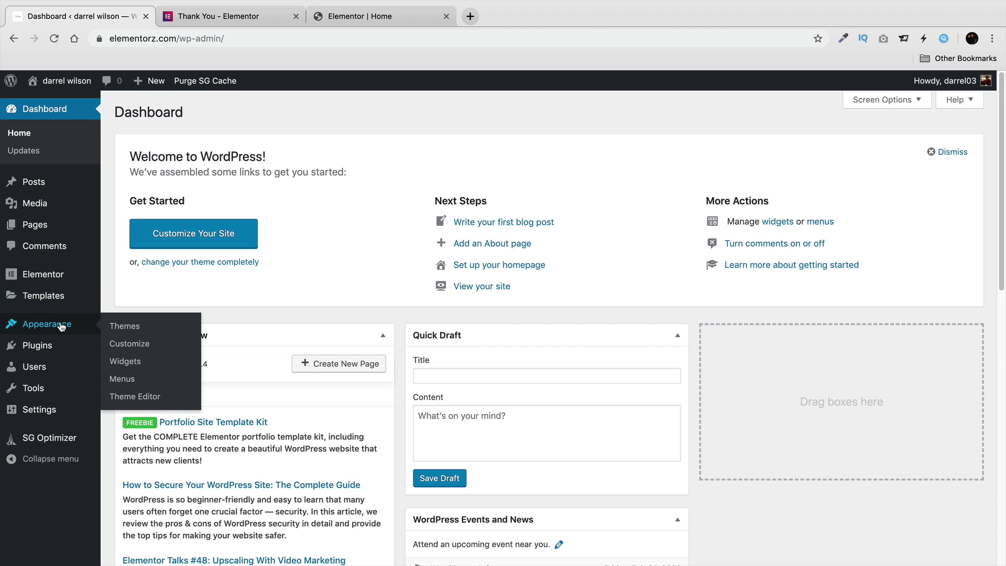
click(123, 325)
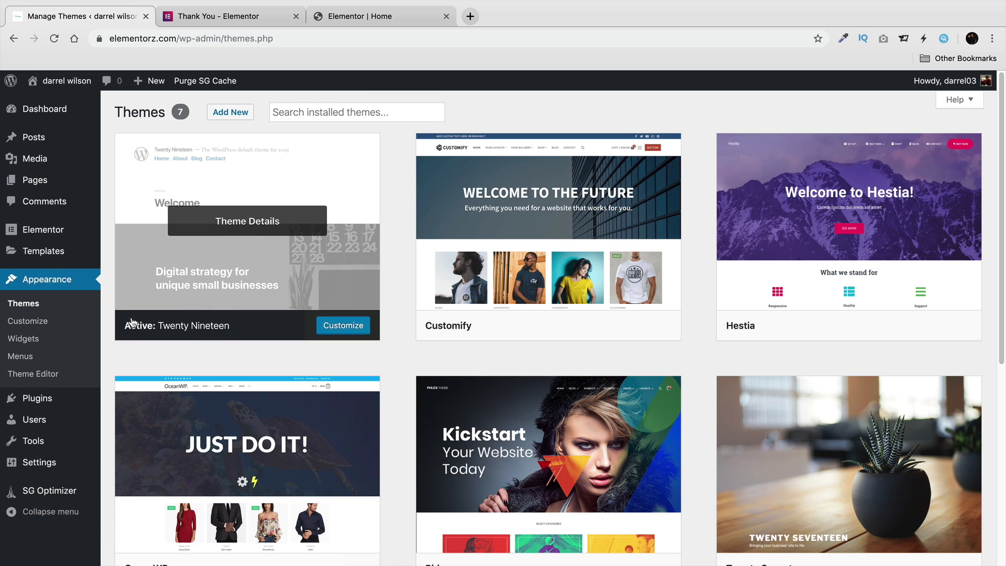
click(235, 114)
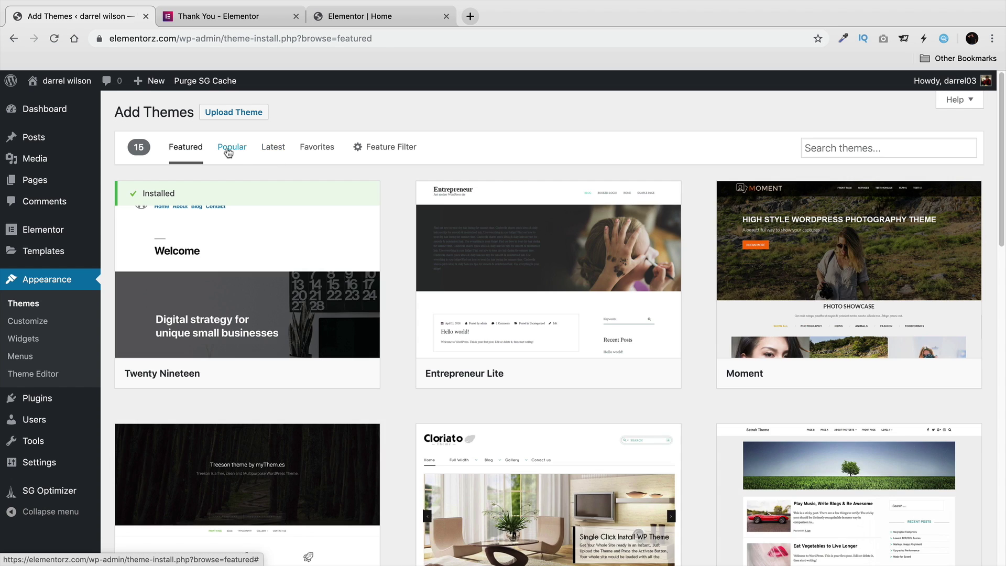
Browse the popular themes, then search for astra and install the Astra theme.
click(230, 150)
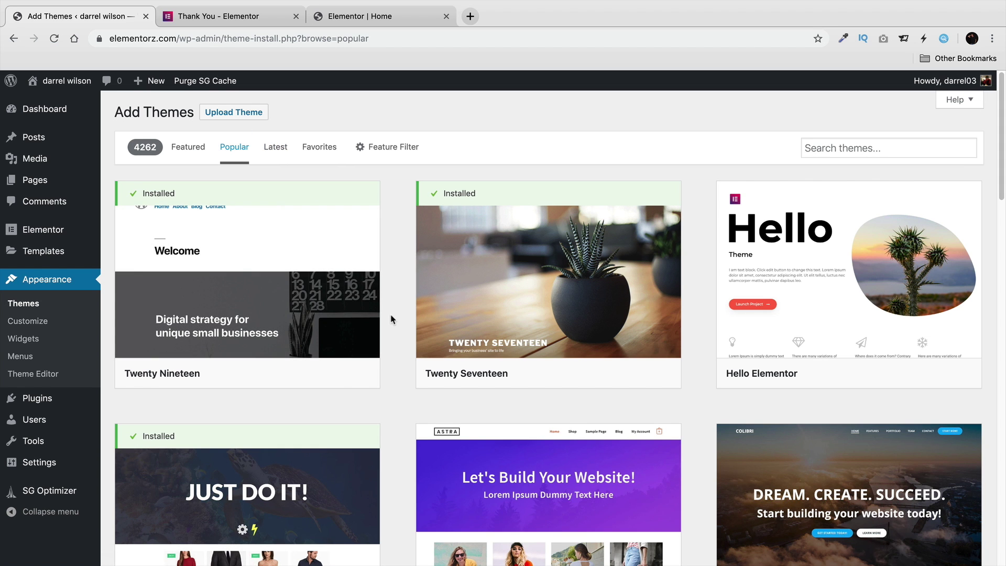
scroll(394, 319, down, 5)
scroll(395, 319, down, 10)
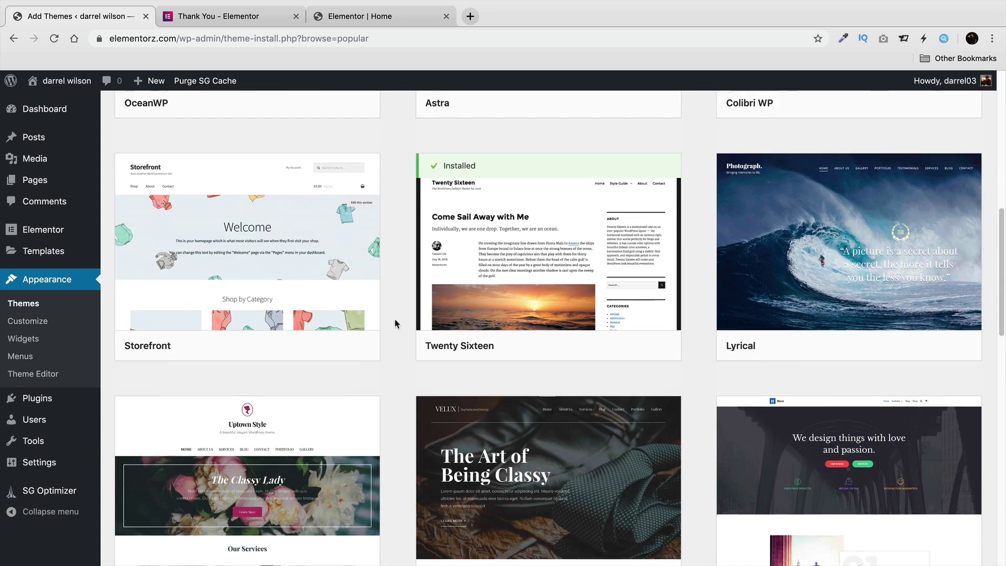
scroll(394, 318, down, 12)
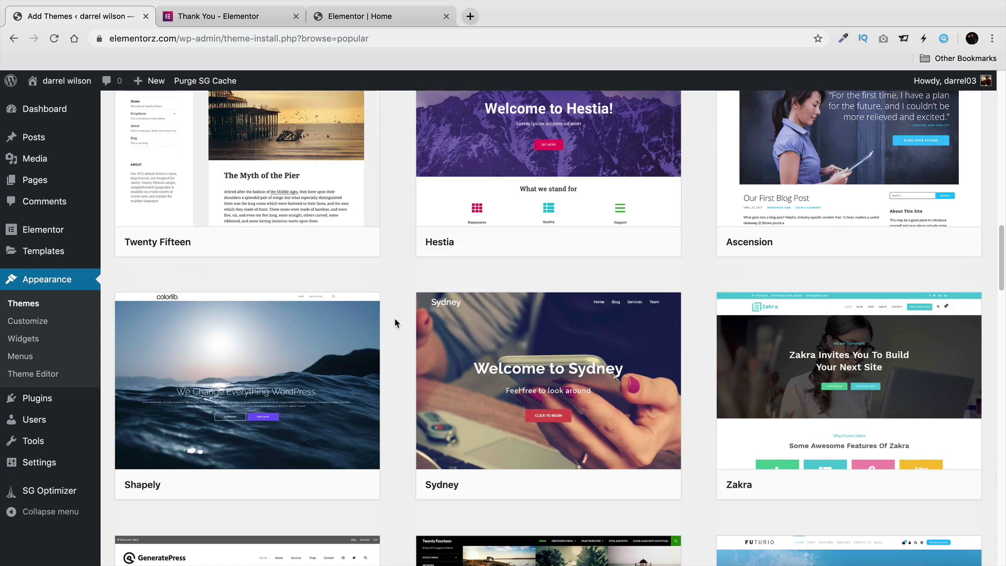
scroll(394, 321, down, 6)
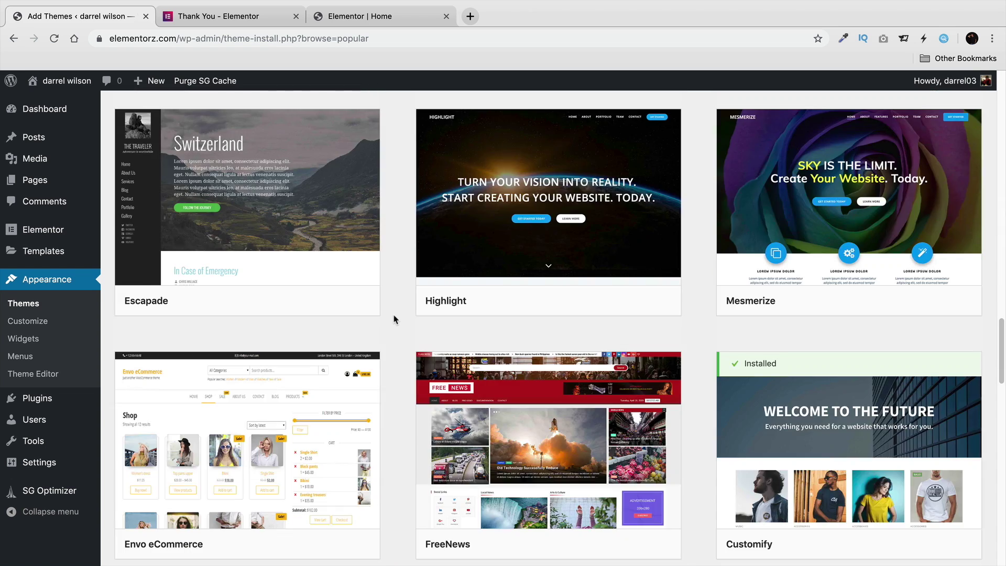
scroll(394, 321, down, 2)
scroll(394, 322, up, 13)
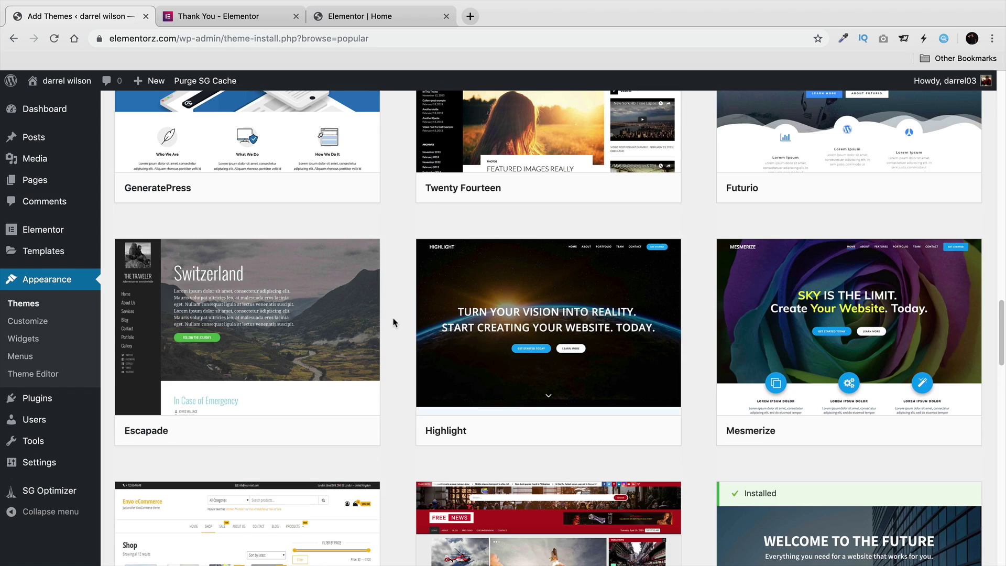
scroll(394, 322, up, 5)
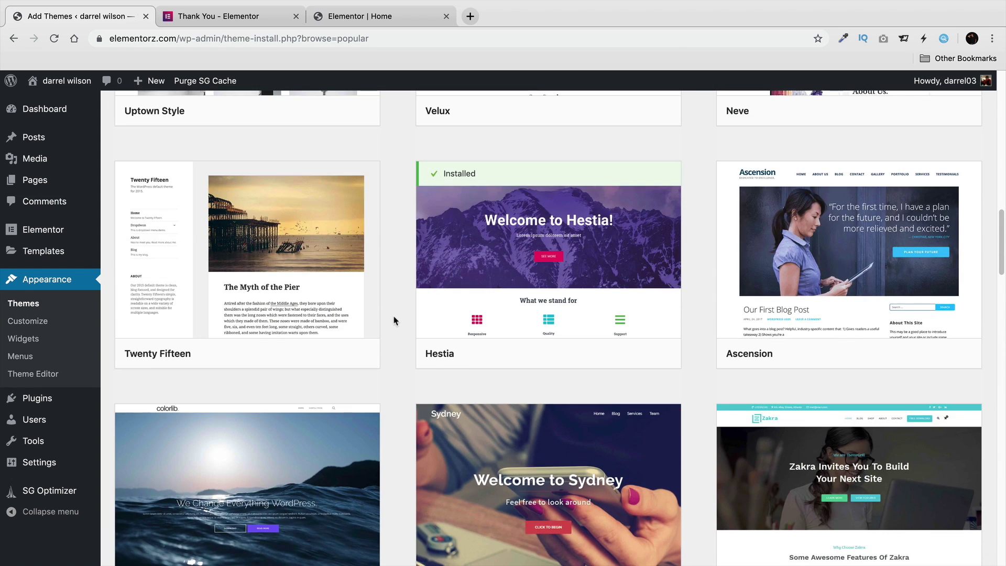
scroll(438, 380, up, 2)
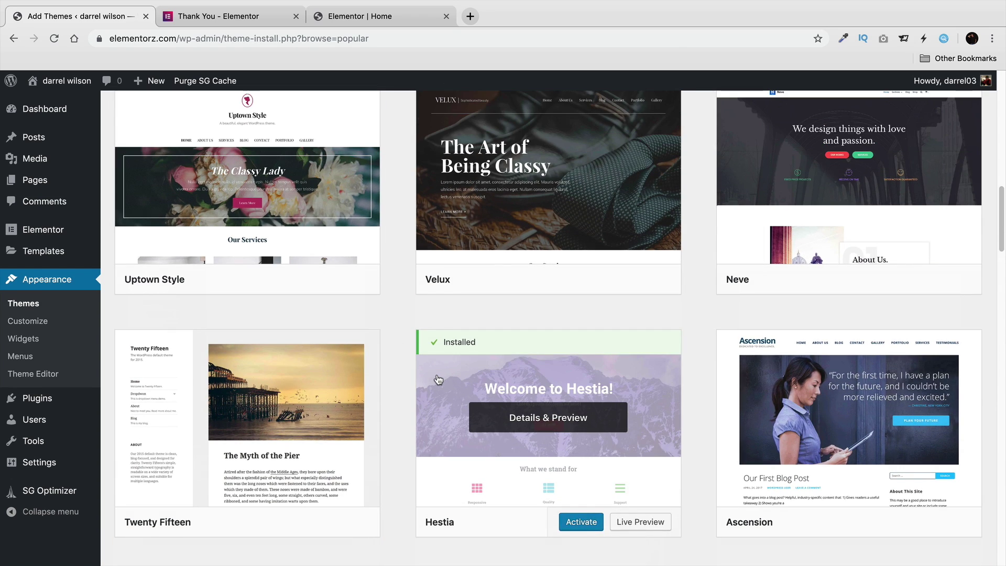
scroll(426, 384, up, 10)
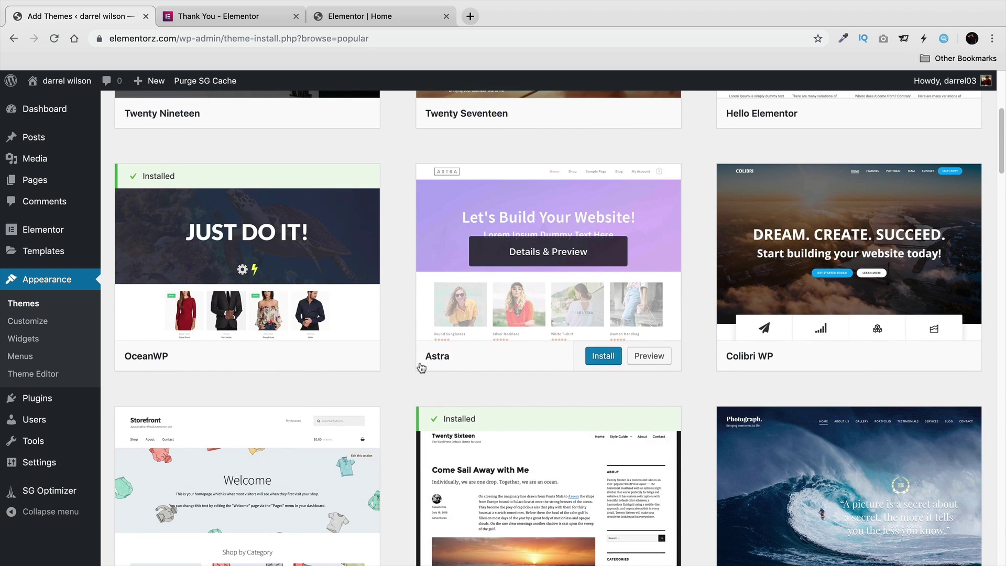
scroll(446, 384, up, 5)
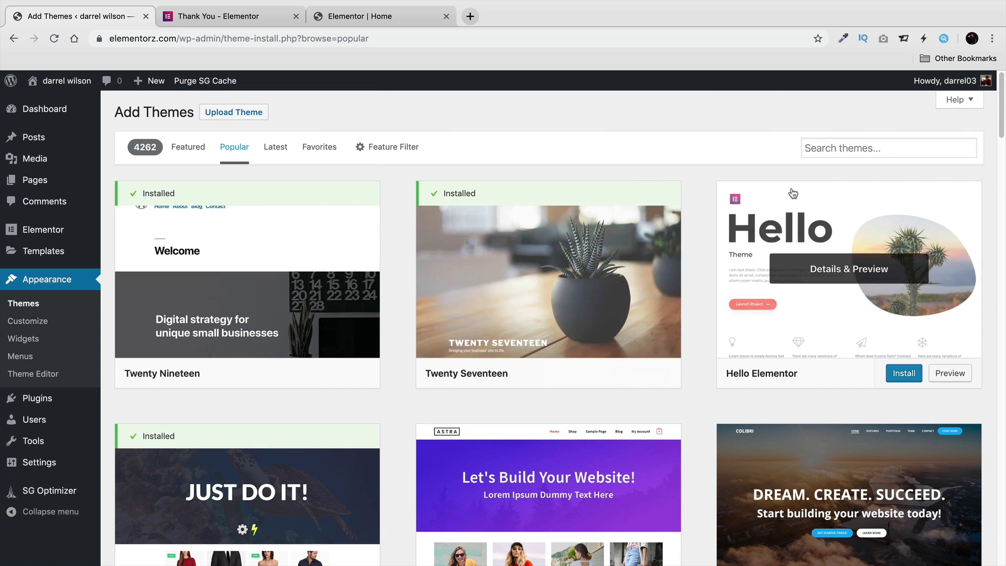
click(831, 148)
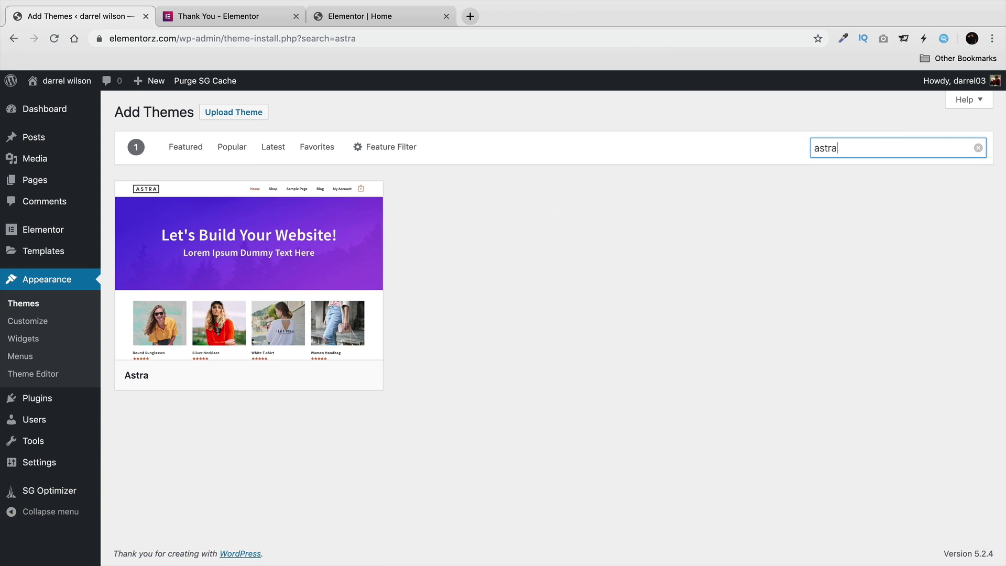
click(303, 376)
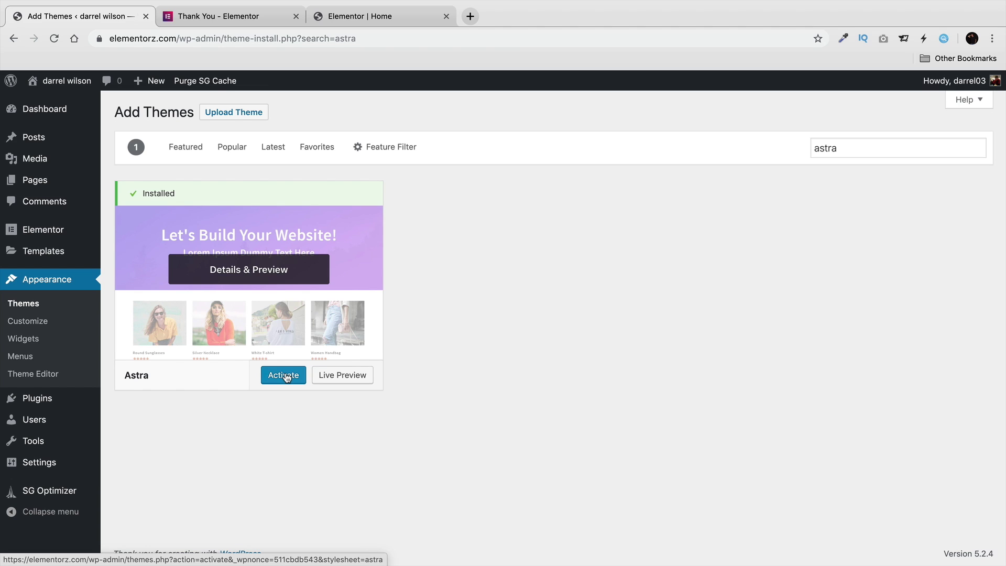
Activate Astra and install the starter-site importer plugin from Appearance > Astra Options.
click(290, 383)
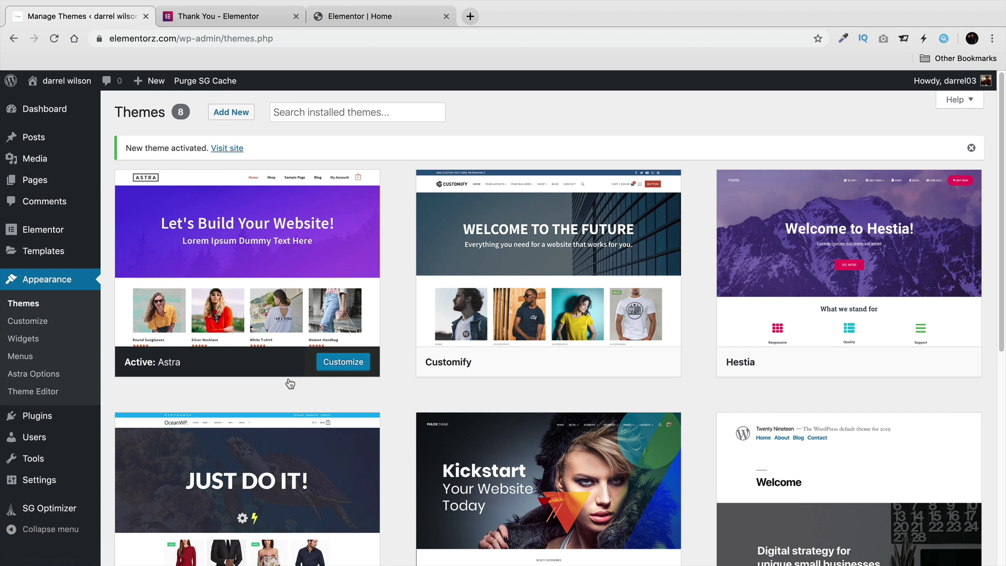
mouse_move(278, 353)
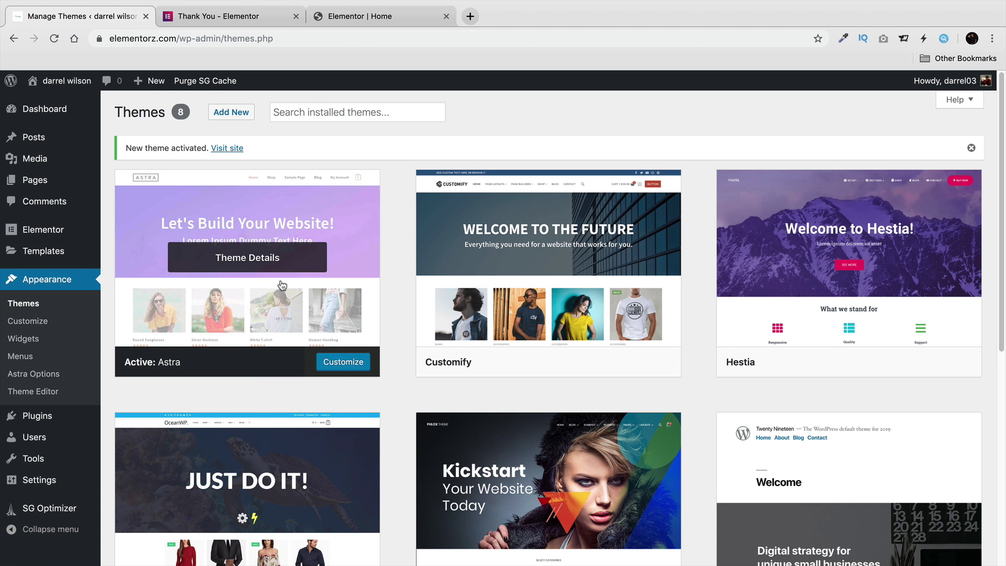
click(53, 375)
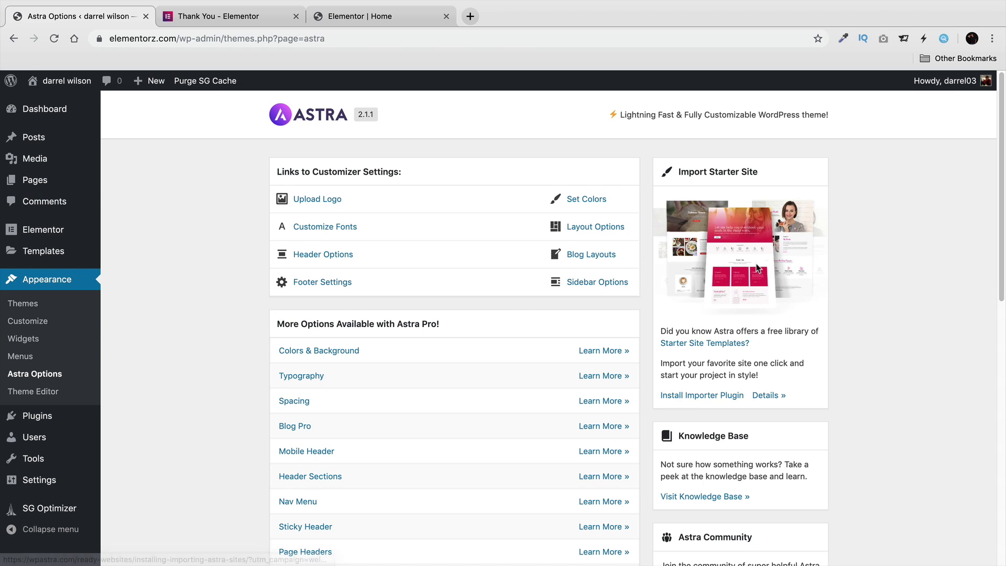
click(707, 396)
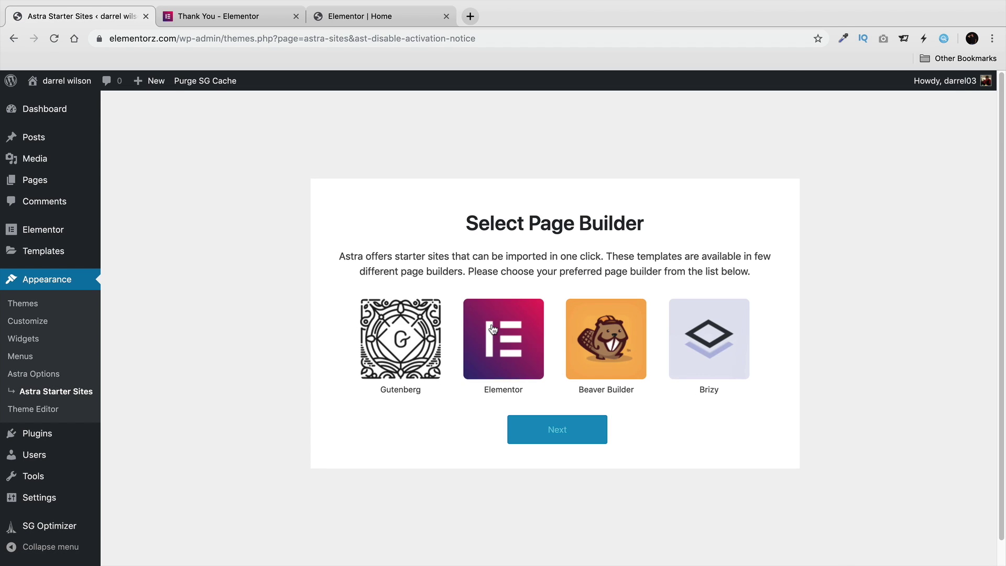
Choose Elementor as page builder, filter to eCommerce templates, and scroll down to Brandstore.
click(503, 339)
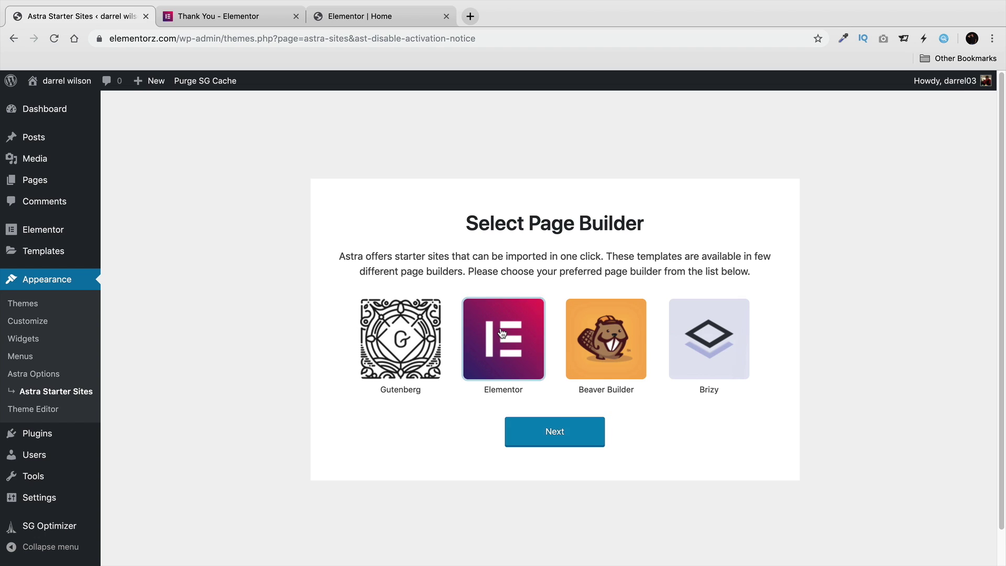
click(562, 433)
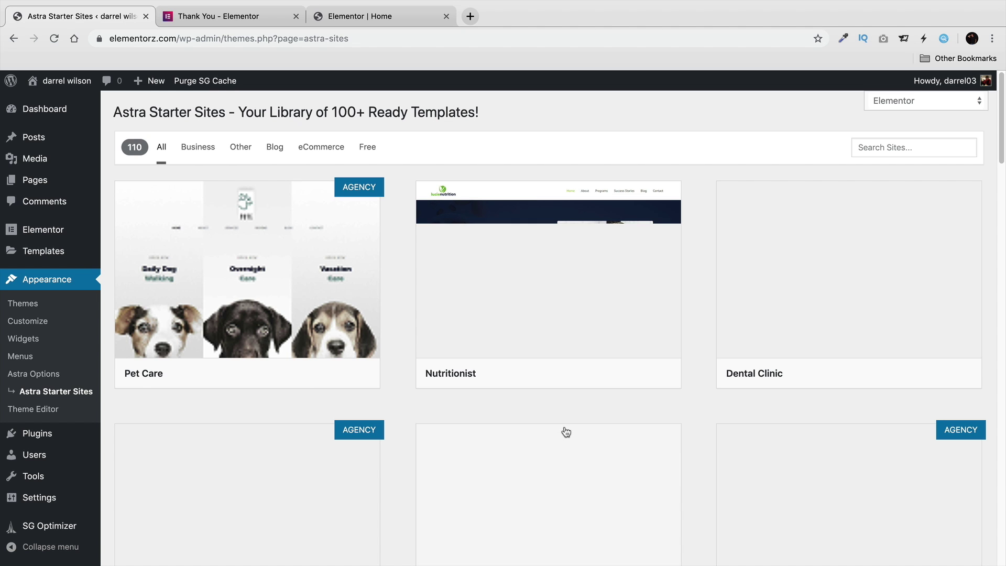
mouse_move(293, 293)
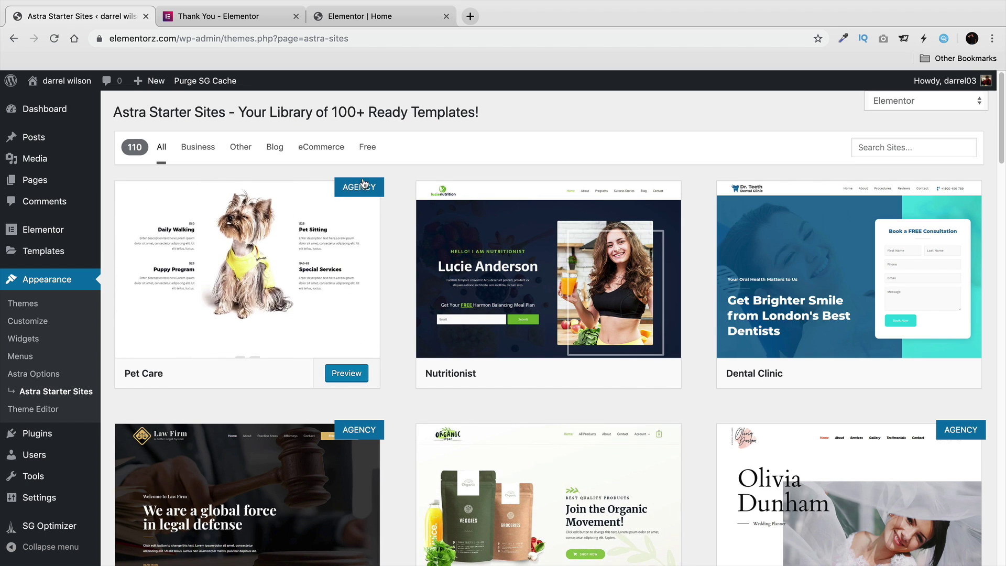
click(322, 149)
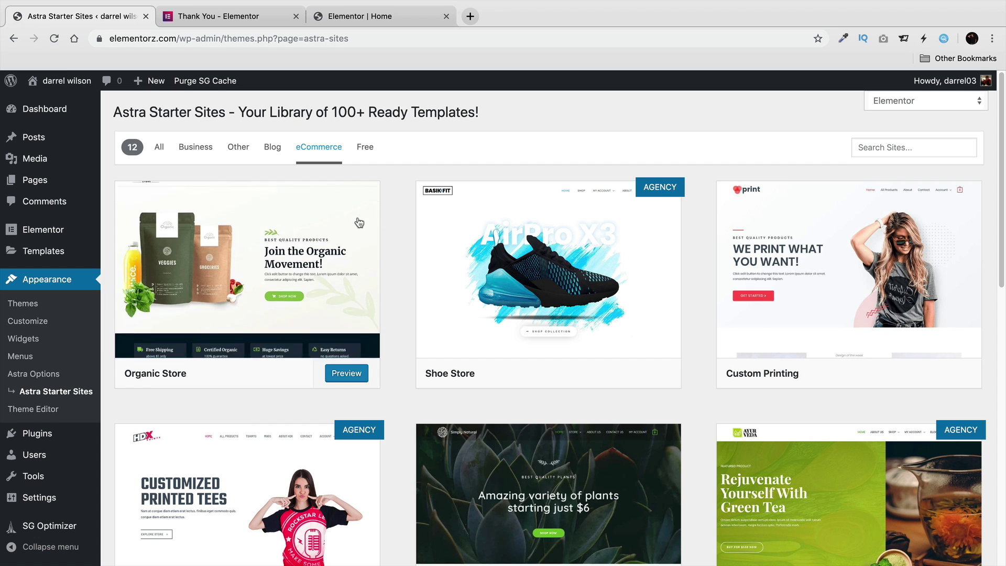
mouse_move(828, 221)
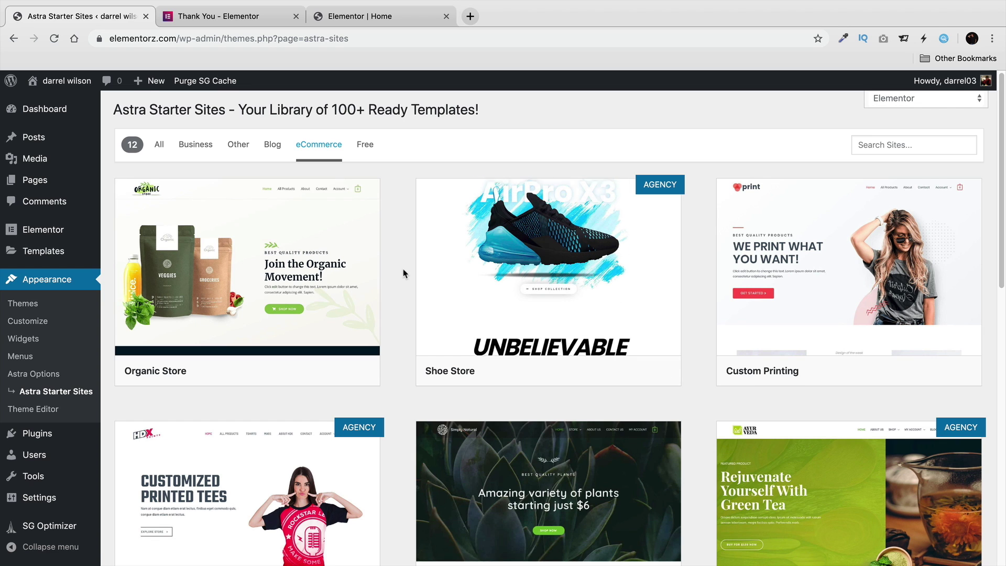
scroll(404, 270, down, 1)
scroll(403, 270, down, 3)
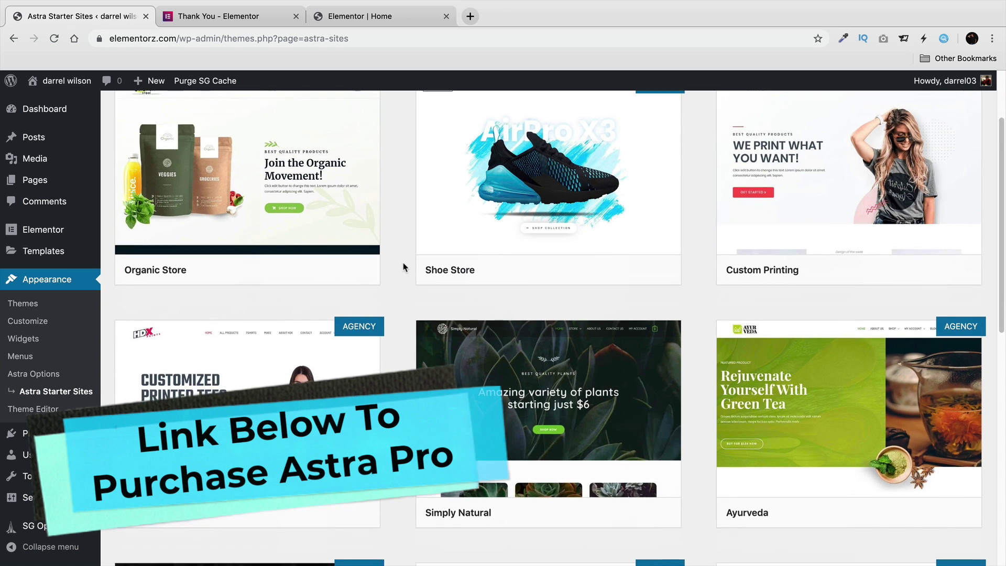
scroll(403, 267, down, 3)
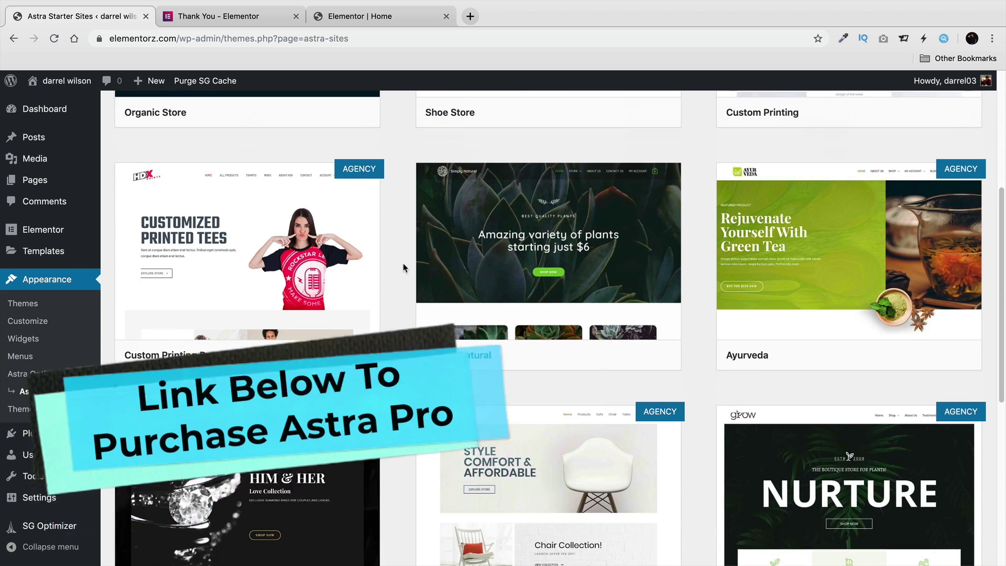
scroll(403, 268, down, 7)
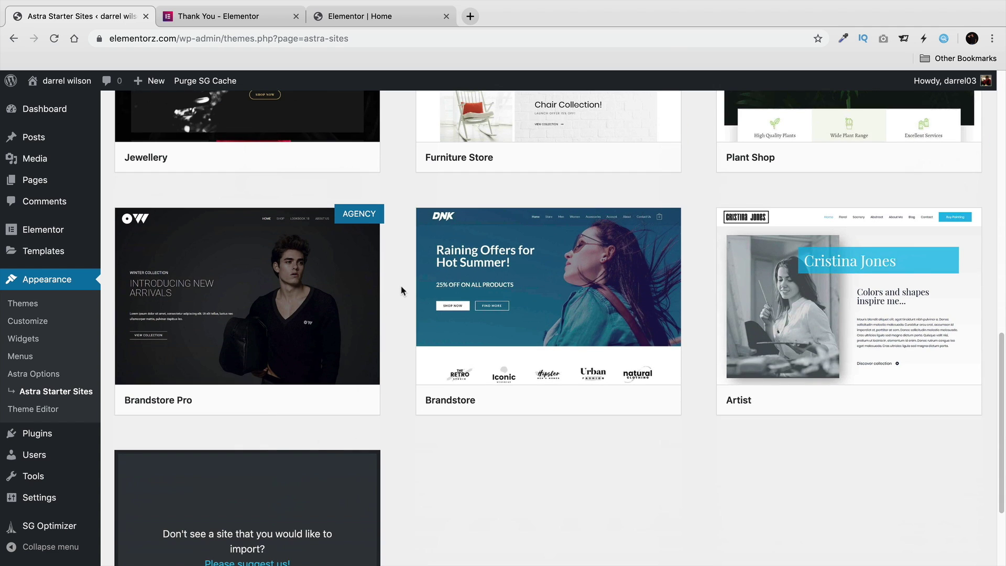
Preview the Brandstore template, then launch its import to begin installing WooCommerce.
mouse_move(550, 309)
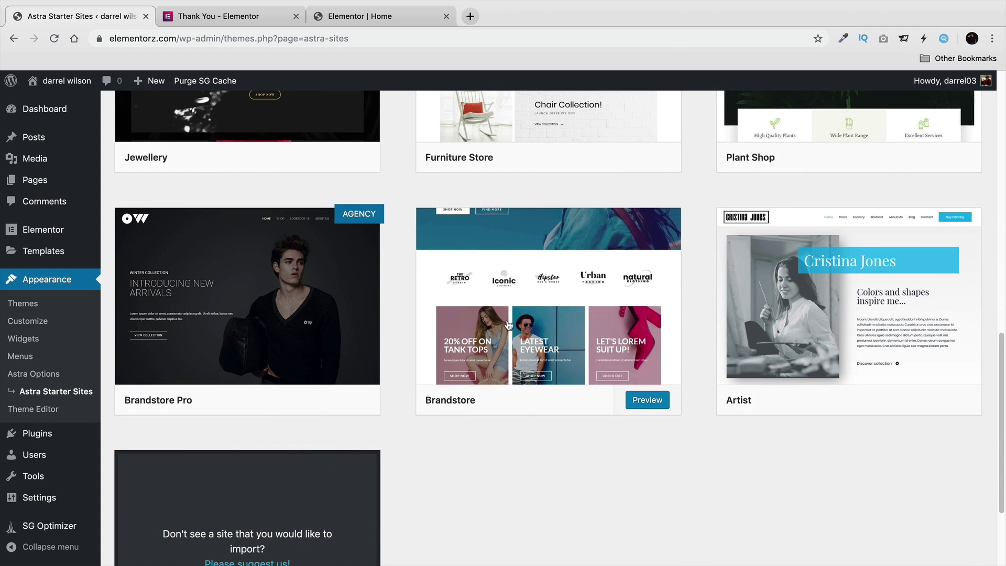
click(567, 312)
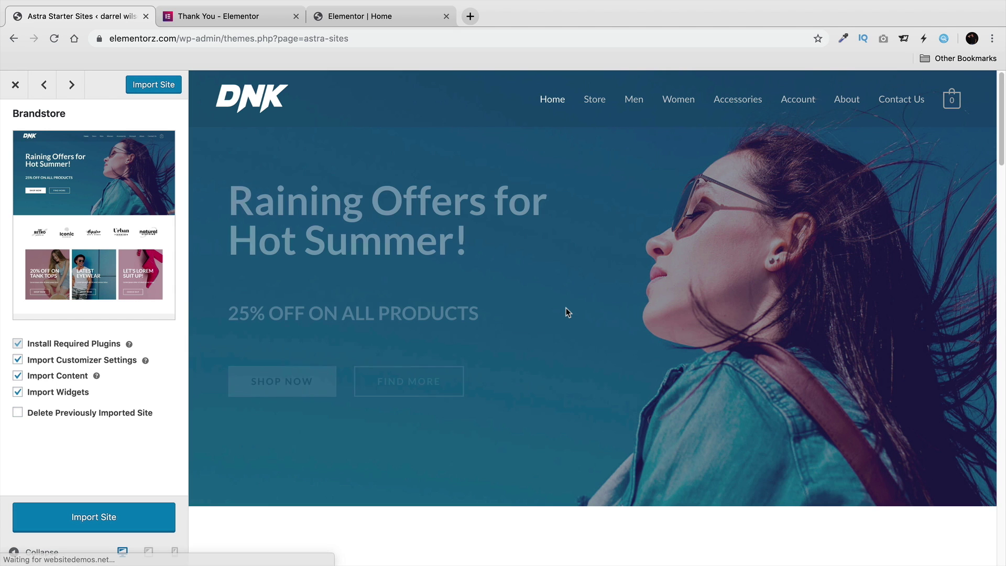
scroll(564, 309, down, 3)
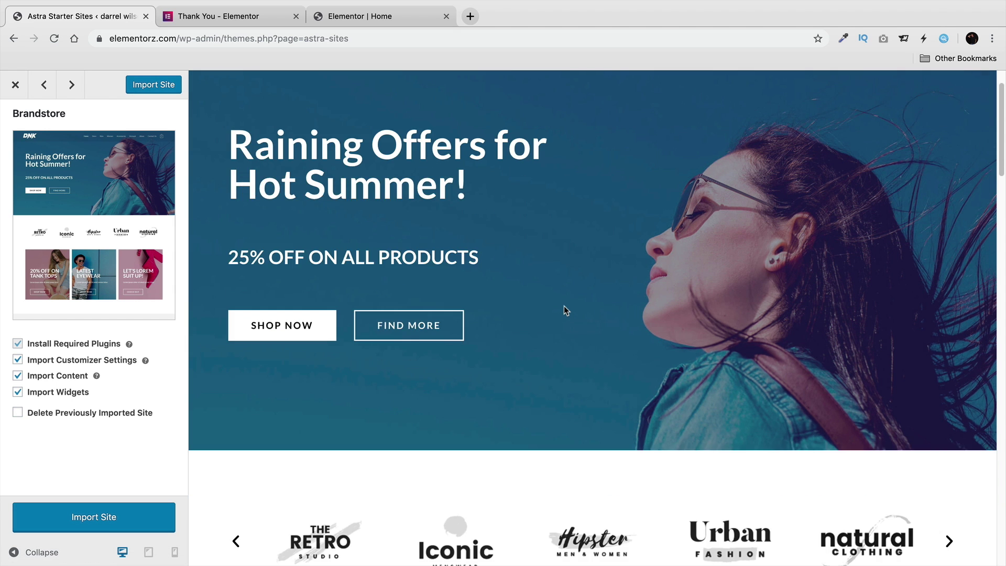
scroll(564, 309, down, 3)
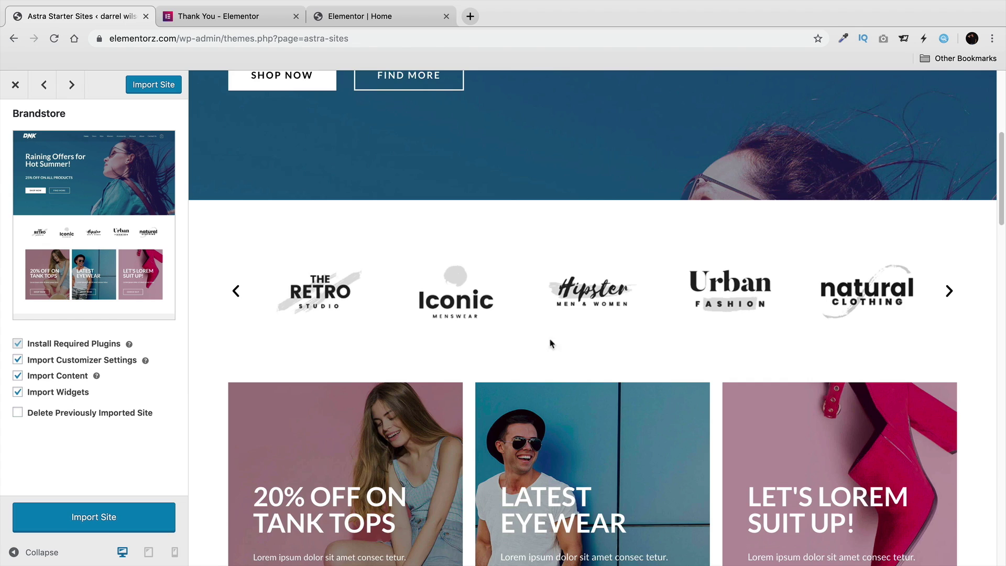
scroll(550, 344, up, 4)
scroll(550, 363, up, 2)
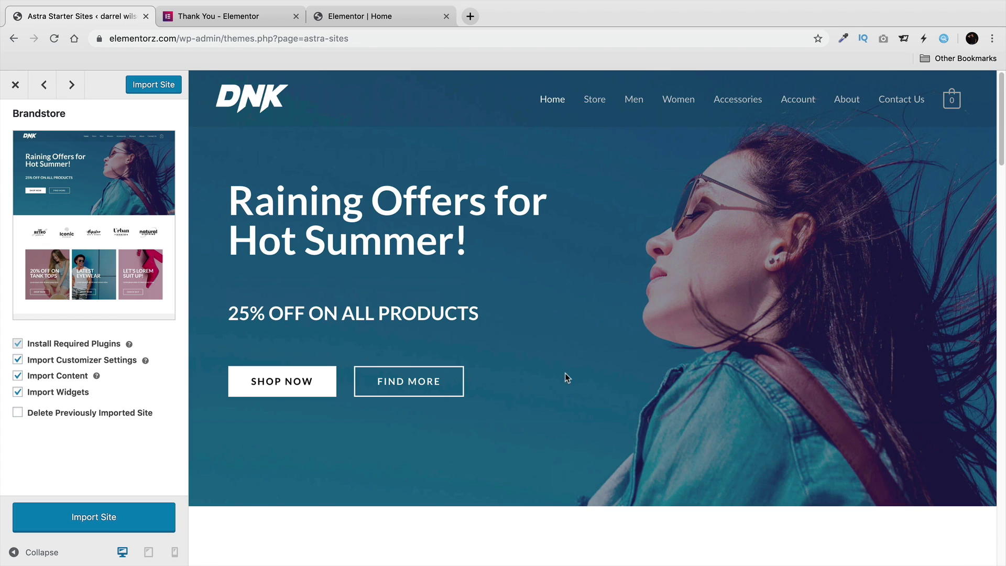
click(126, 524)
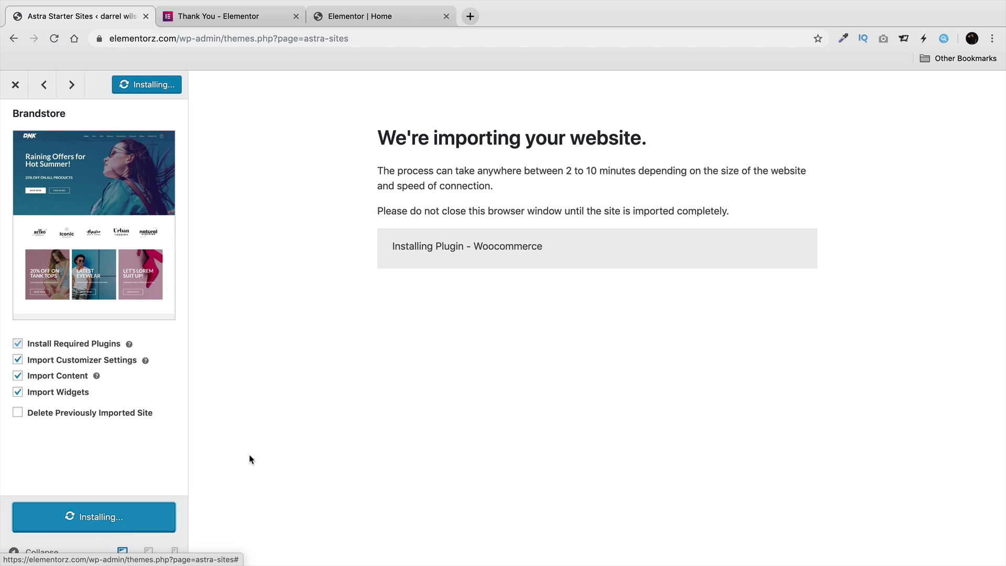
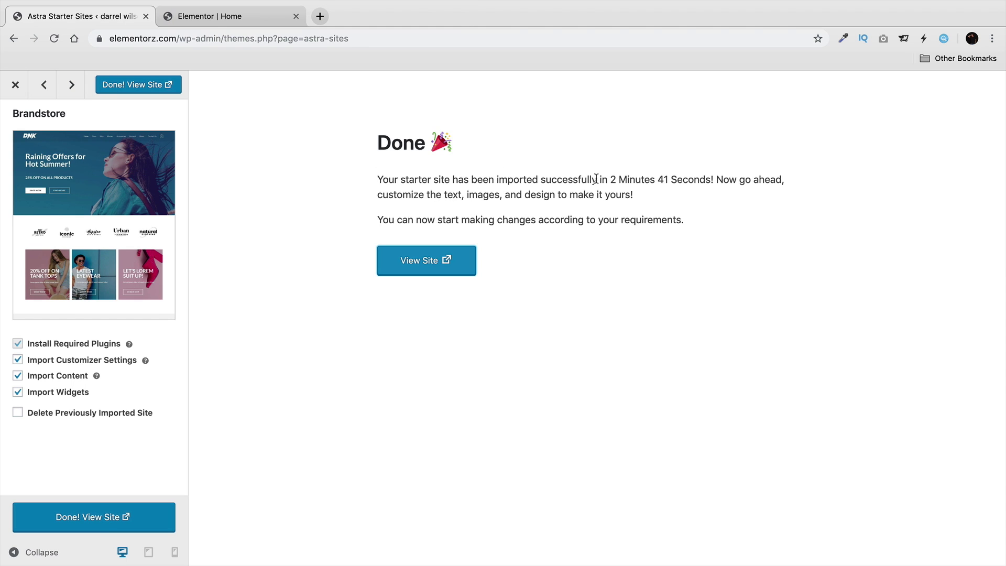
Note the import duration and open the imported DNK homepage in a new tab.
drag(596, 179, 692, 175)
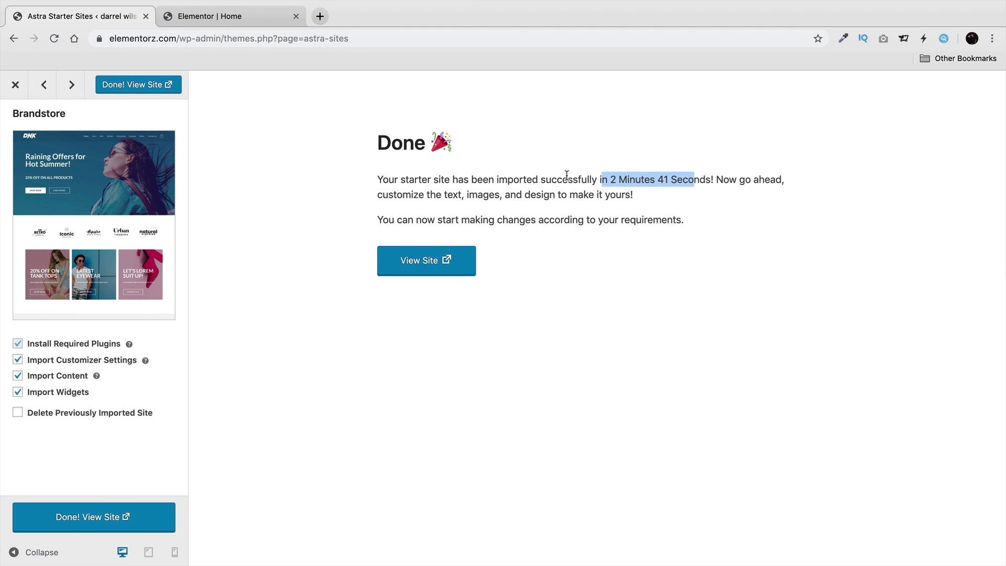
click(419, 269)
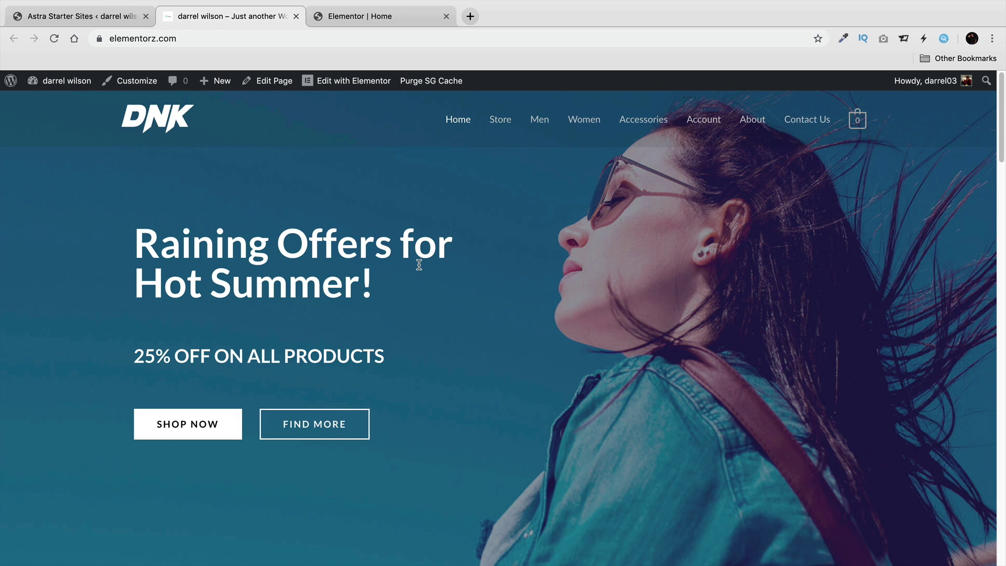
Scroll past the homepage logo carousel and Featured Products, then open the Store page.
scroll(995, 172, down, 5)
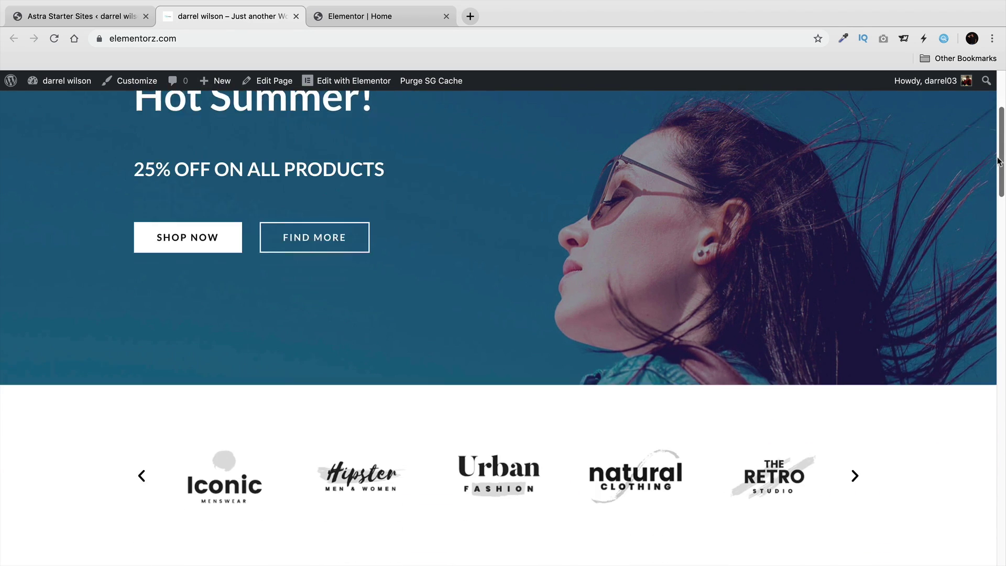
scroll(978, 218, down, 4)
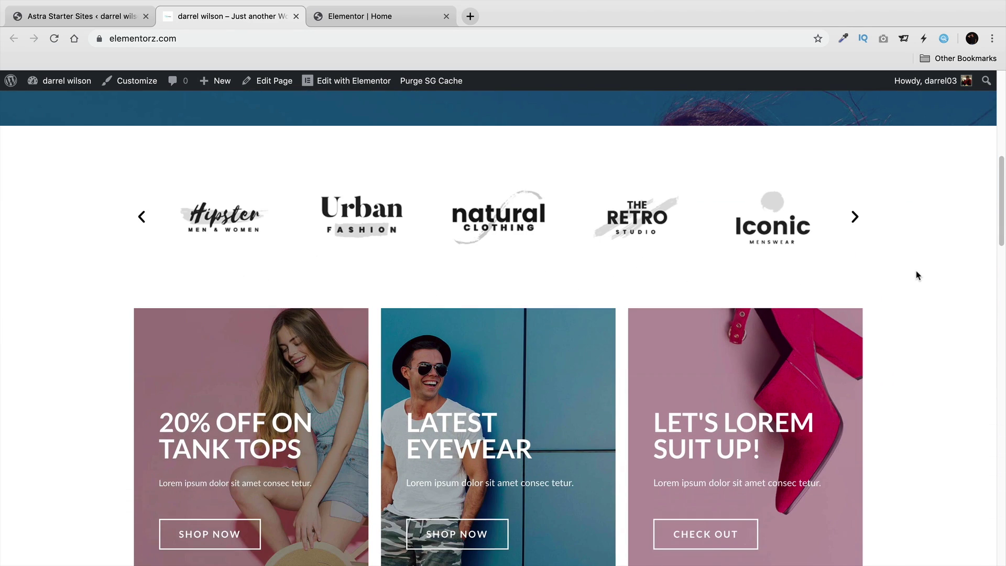
scroll(1002, 278, down, 4)
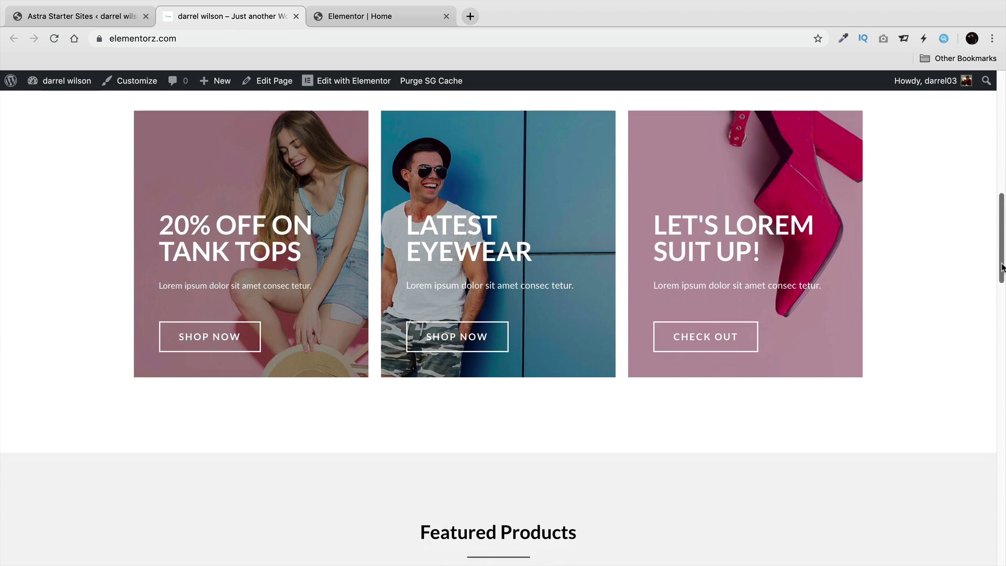
drag(1002, 267, 1004, 346)
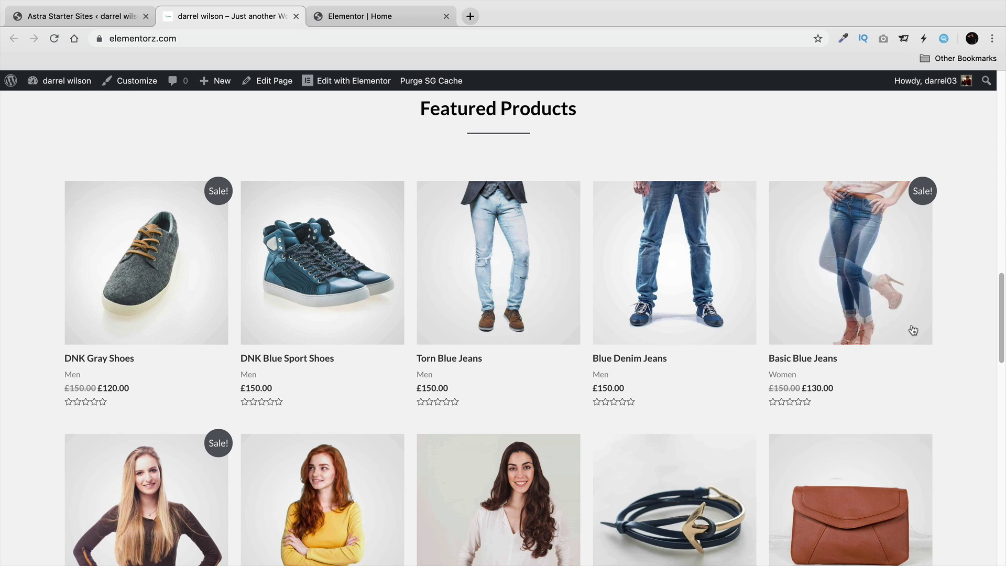
scroll(1003, 345, down, 3)
drag(1001, 345, 1000, 98)
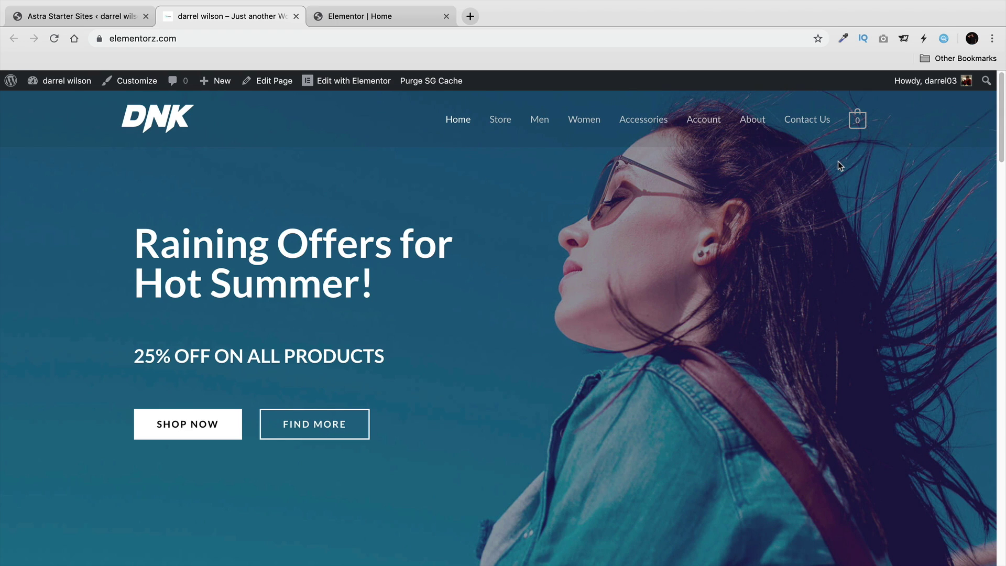
click(501, 121)
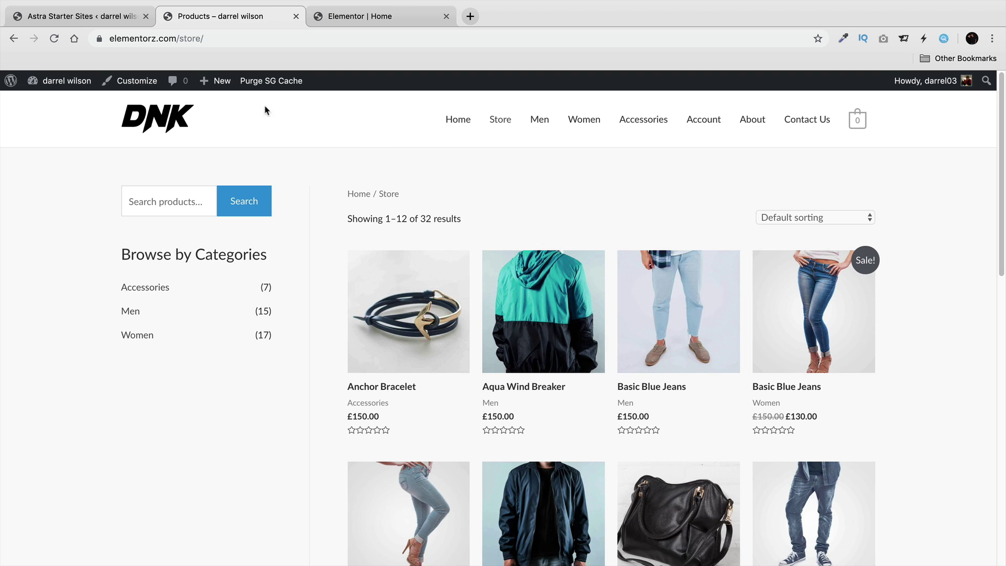
Open the Store page for editing from Pages > All Pages.
mouse_move(77, 95)
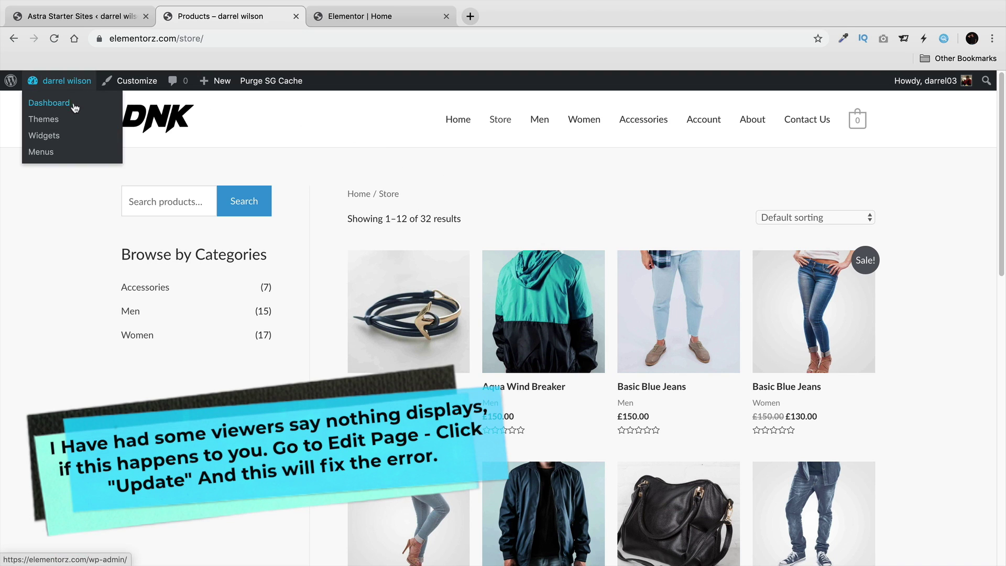
click(65, 107)
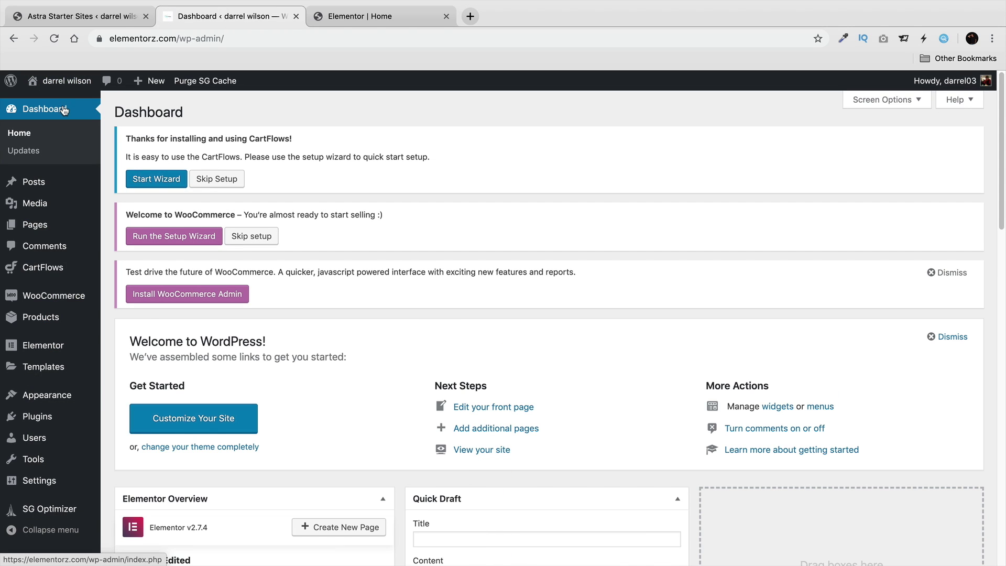
mouse_move(42, 225)
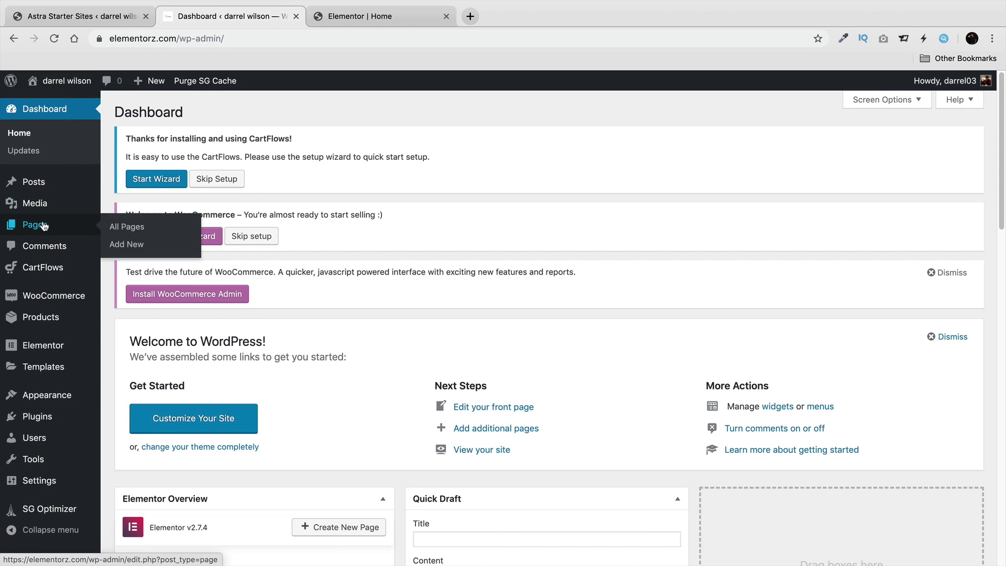
click(122, 229)
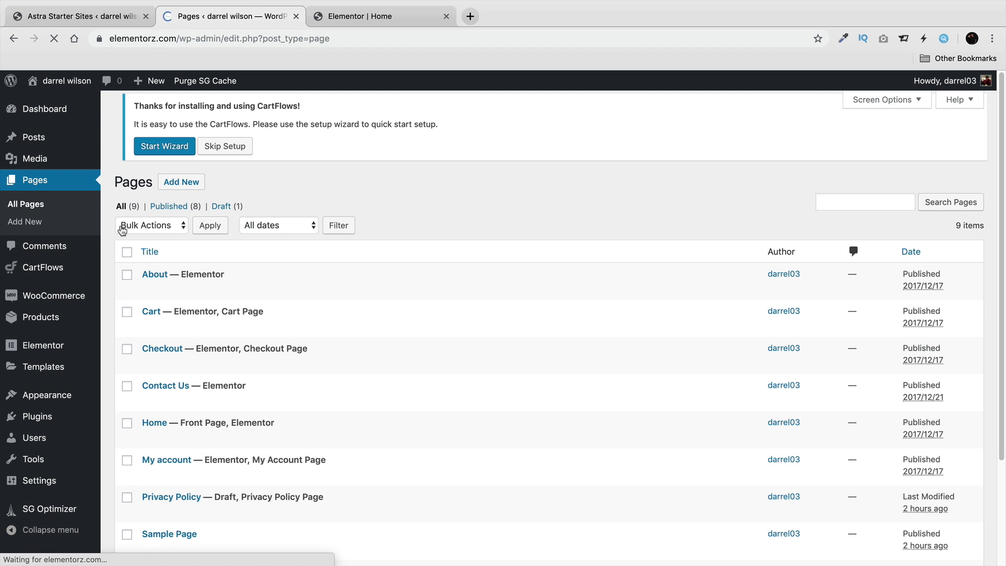
scroll(266, 305, down, 2)
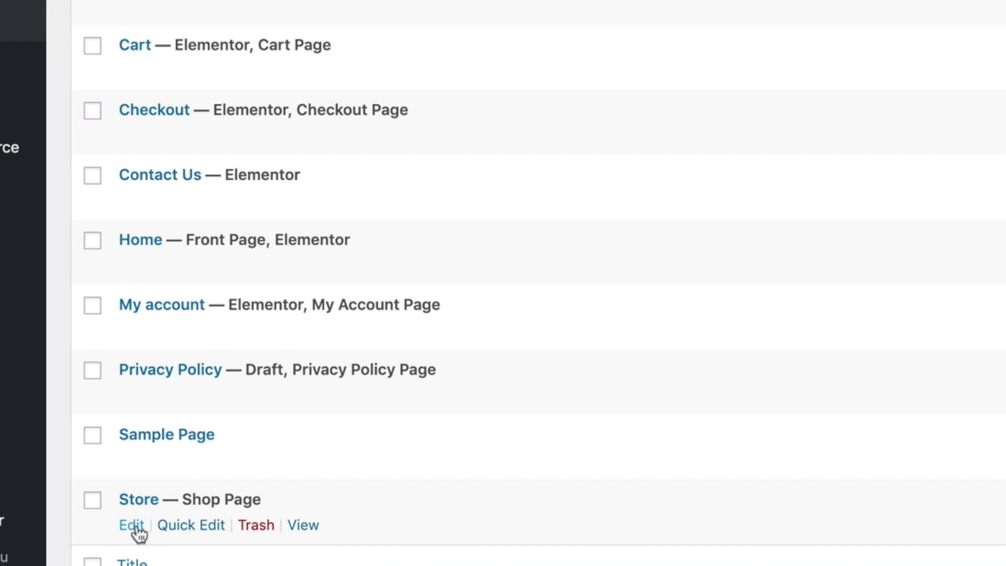
click(135, 525)
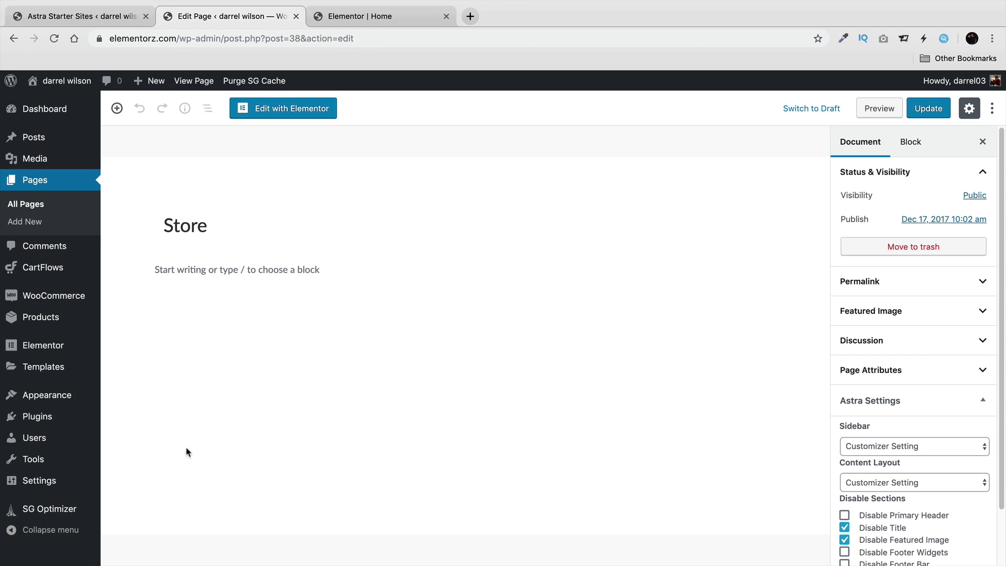
Update the Store page and view it on the live site.
click(935, 111)
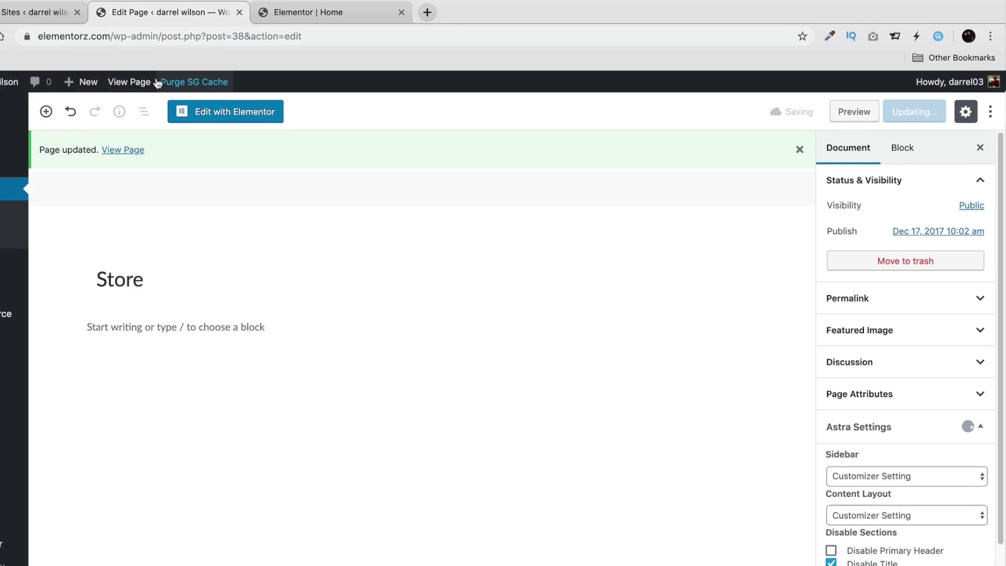
click(914, 109)
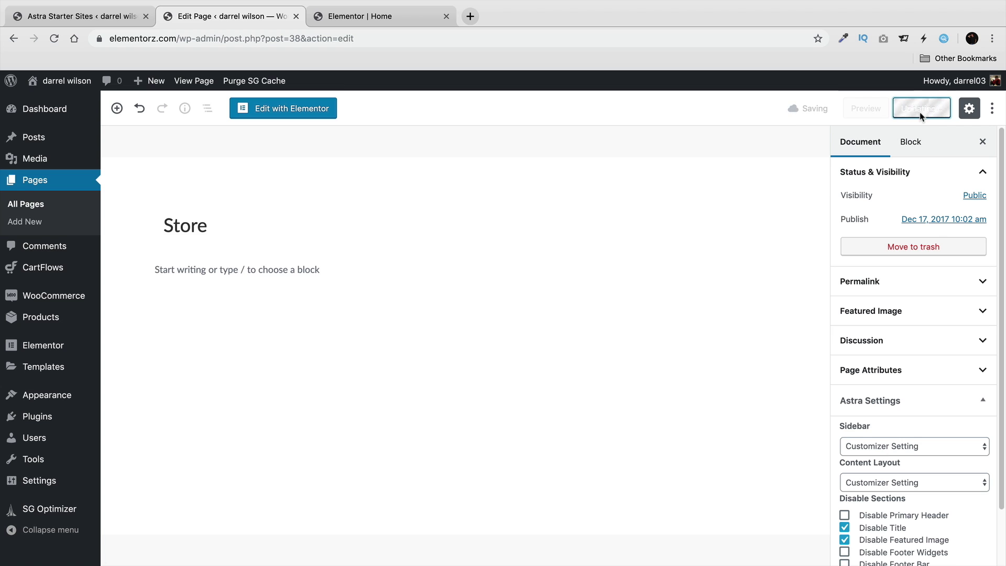
click(204, 82)
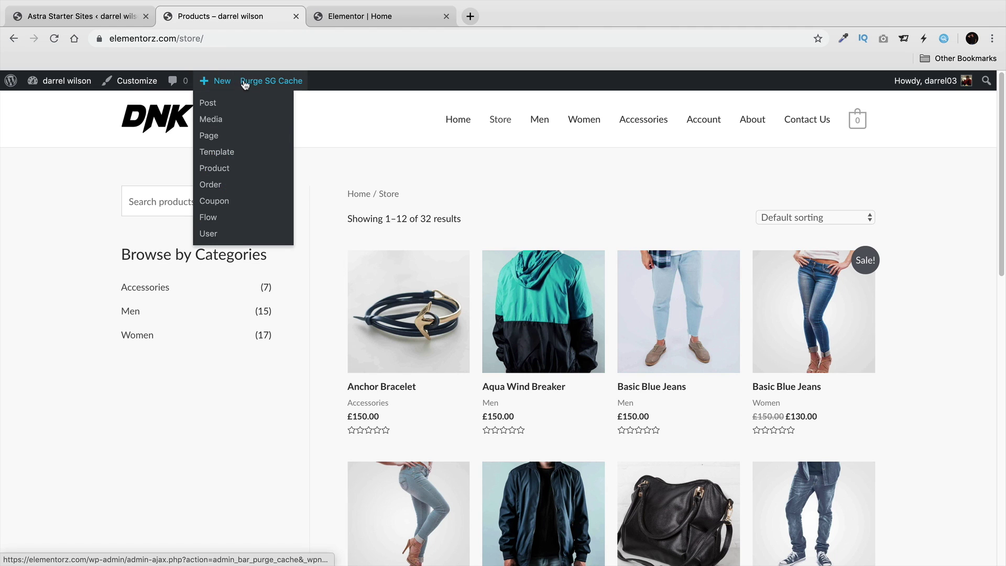
Visit Home and Store, then browse the Men product category.
click(454, 122)
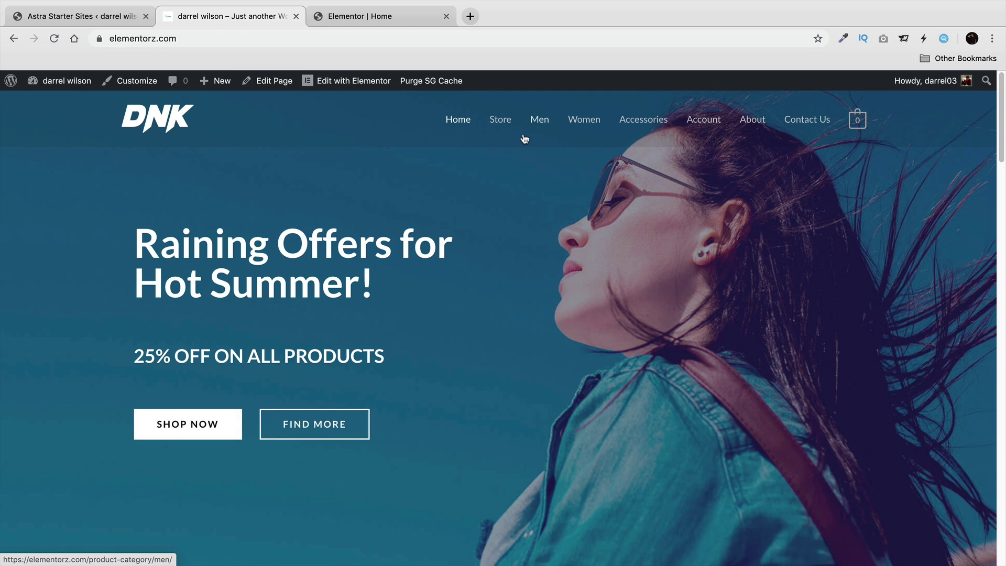
click(503, 124)
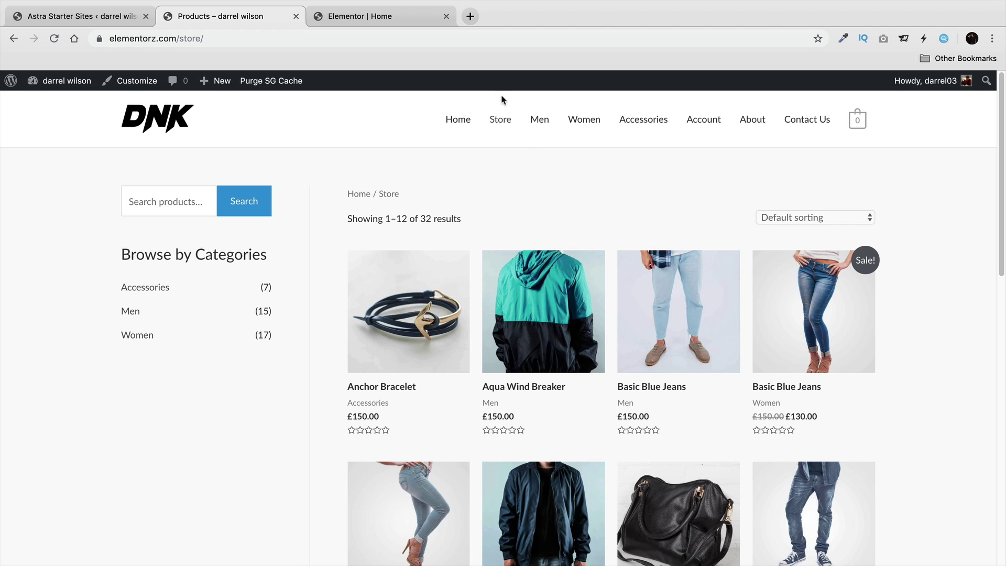
click(539, 127)
scroll(582, 238, down, 1)
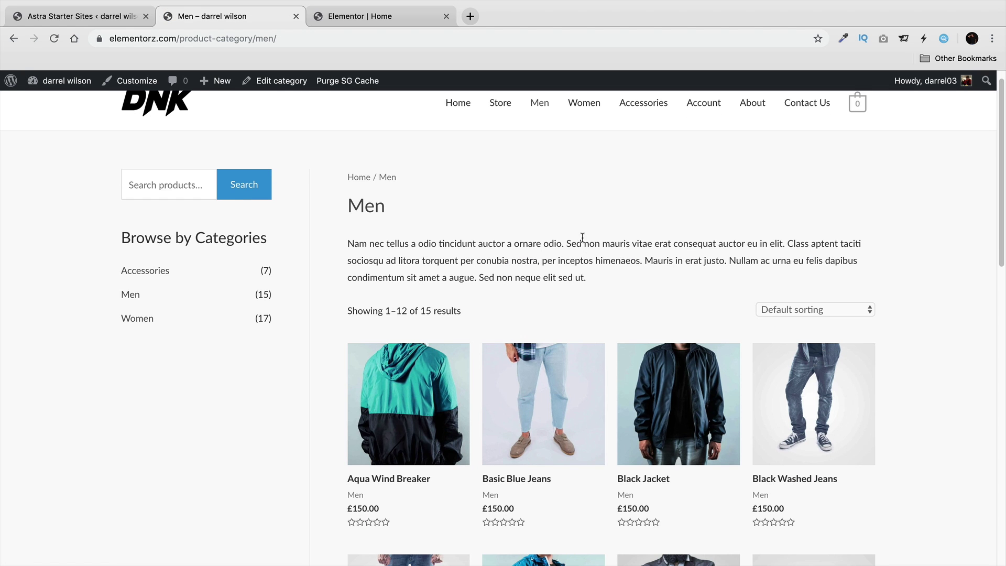
scroll(497, 298, down, 1)
scroll(509, 270, down, 10)
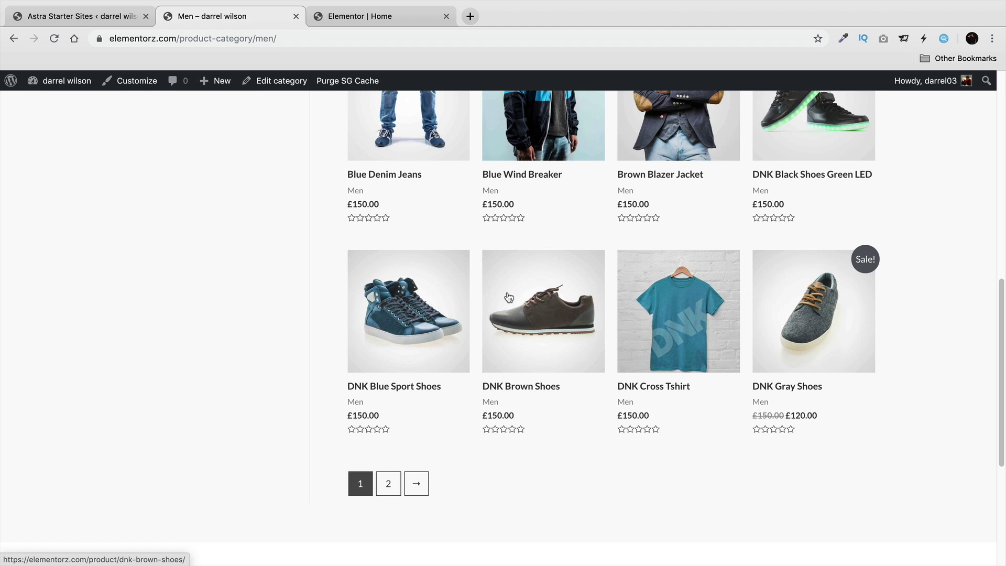
scroll(508, 288, up, 10)
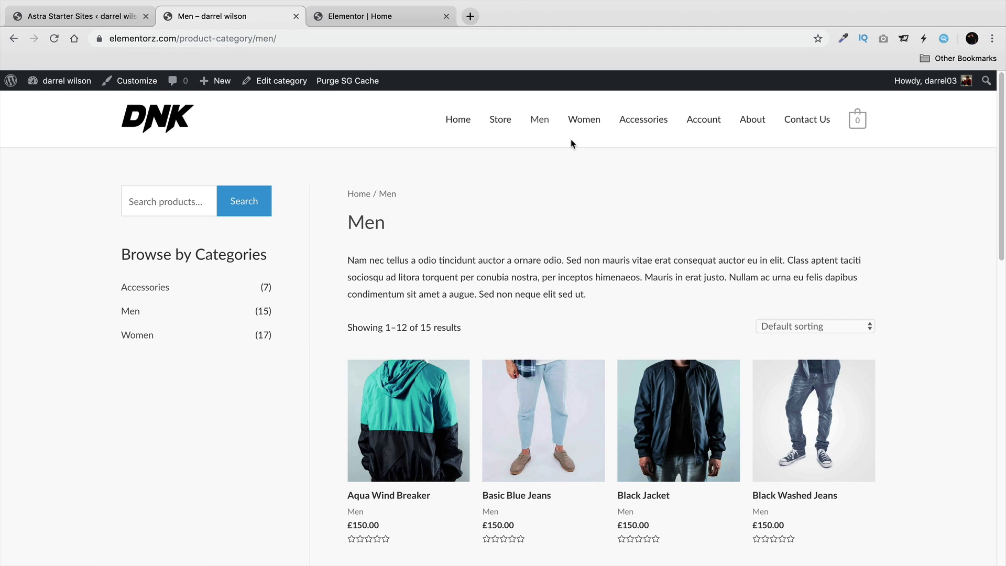
Browse the Women and Accessories categories and look over the My Account page.
click(575, 125)
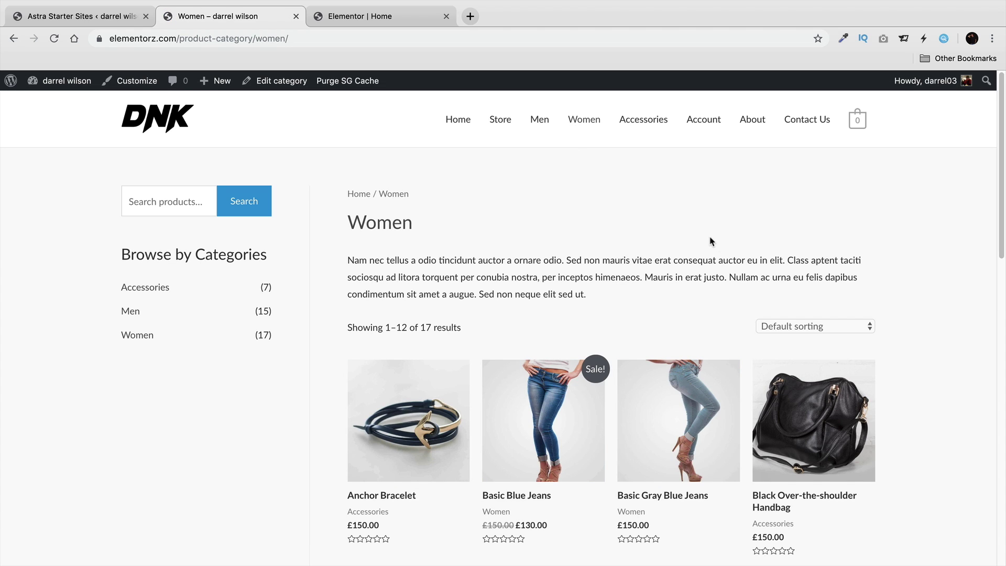
click(636, 125)
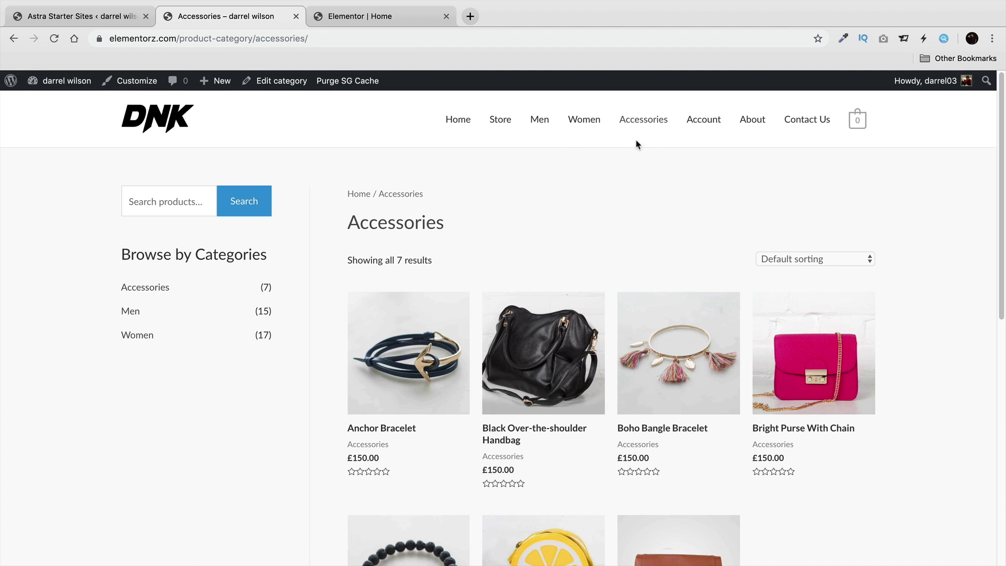
click(696, 124)
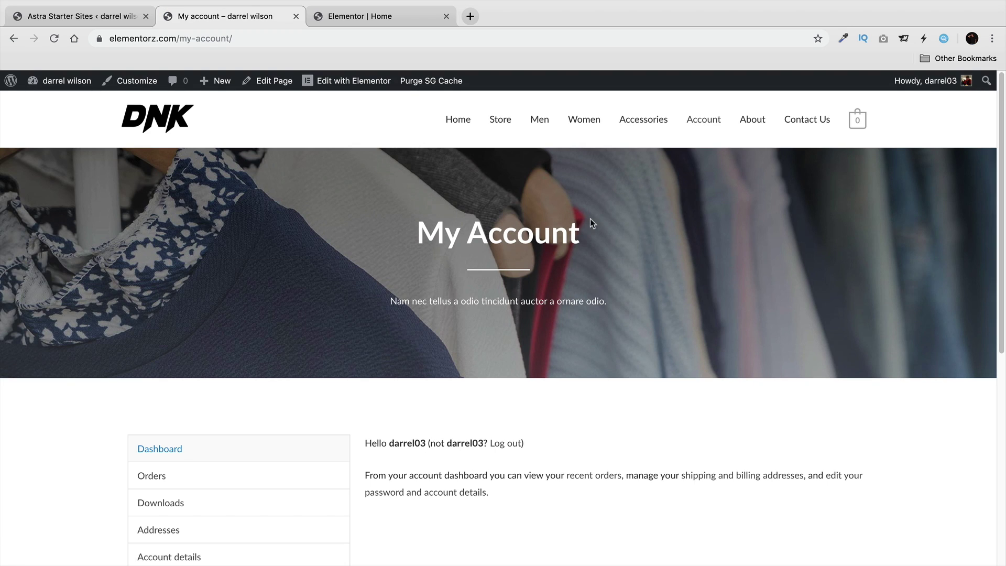
scroll(629, 262, down, 1)
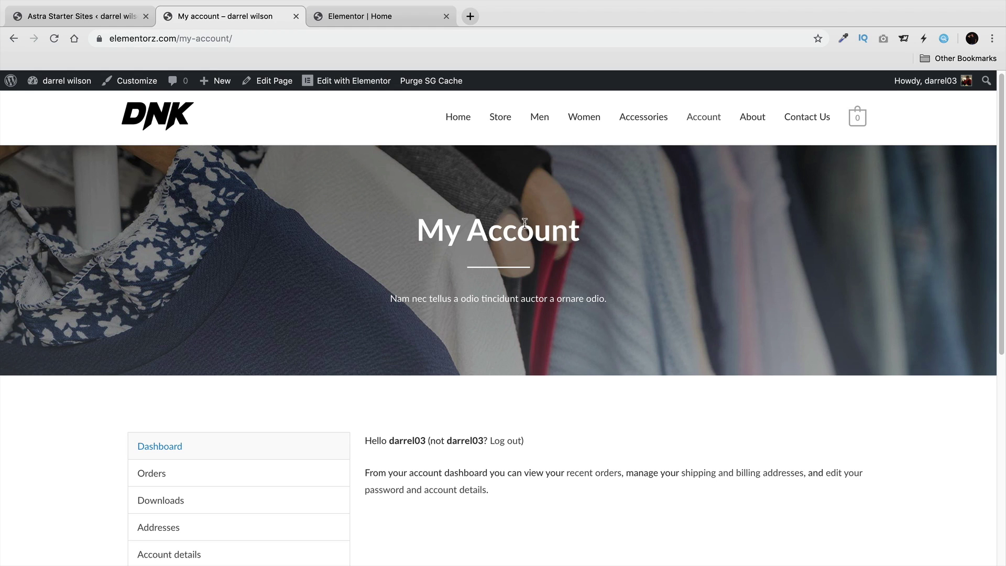
drag(581, 231, 428, 224)
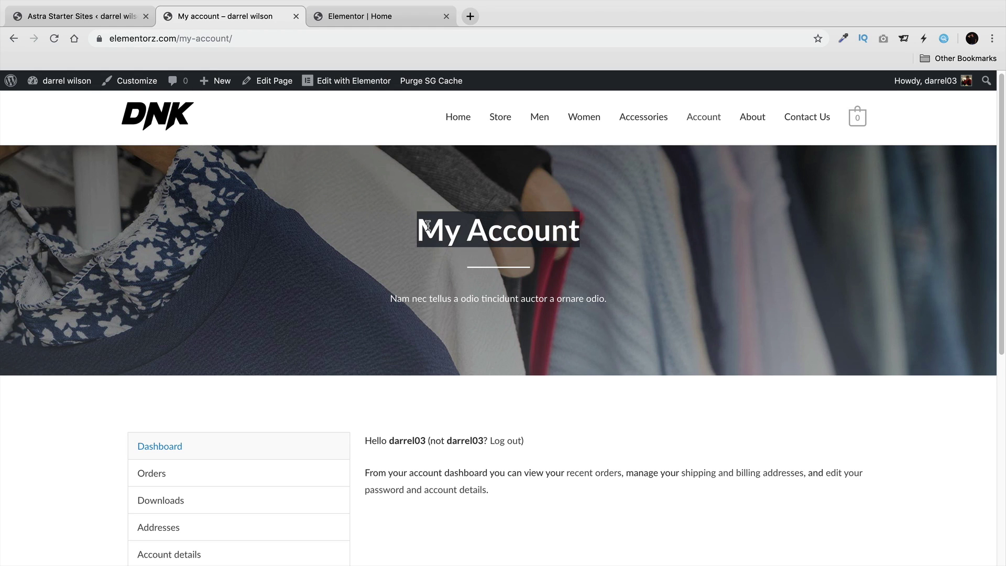
scroll(533, 278, down, 1)
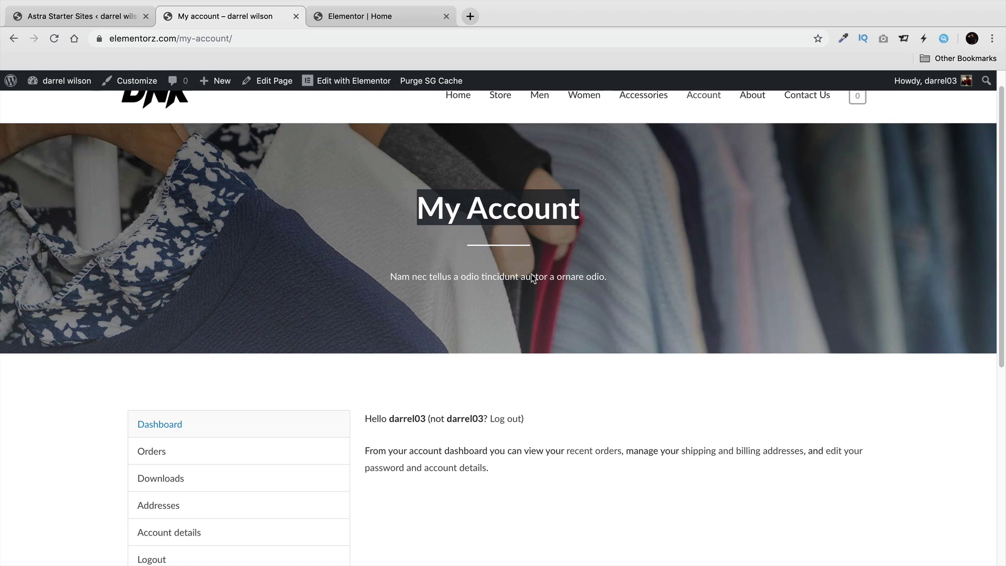
scroll(410, 338, down, 3)
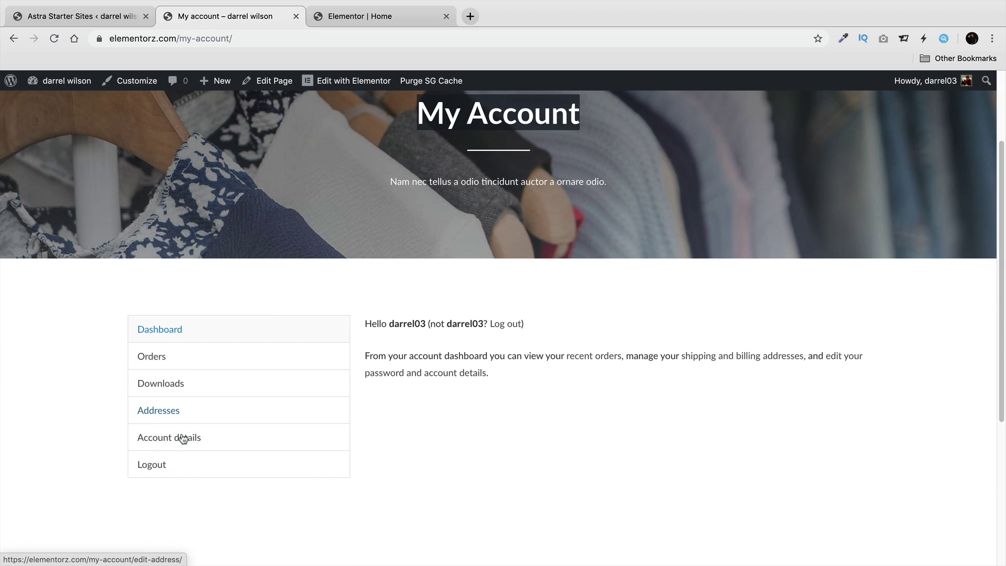
scroll(393, 448, up, 4)
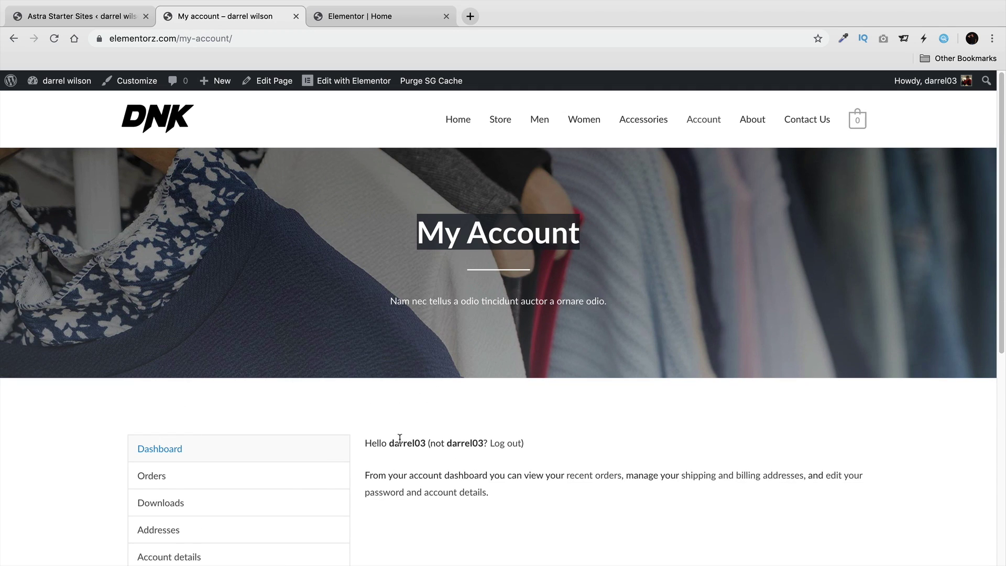
Look through the About and Contact Us pages, then return to Home.
click(754, 124)
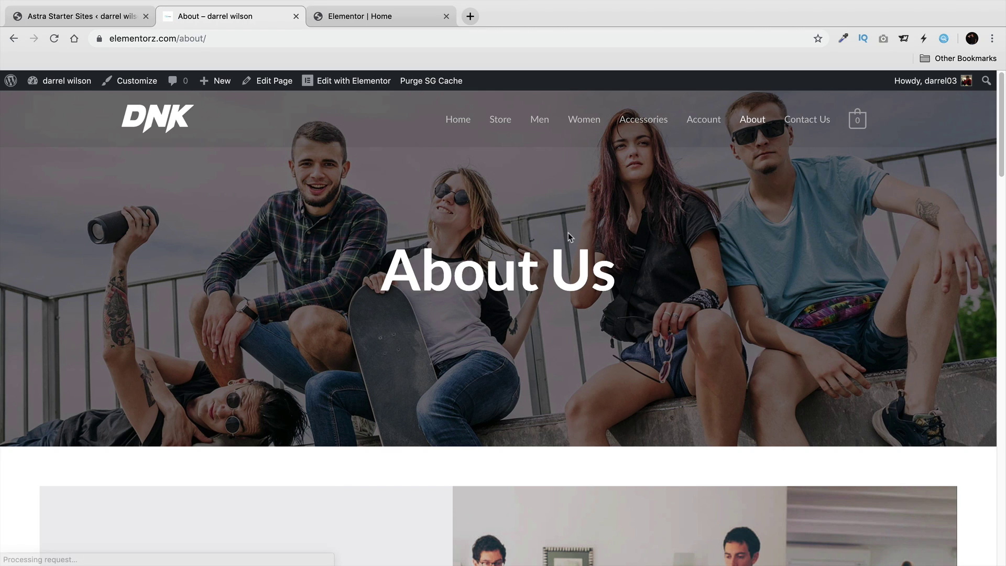
scroll(585, 341, down, 2)
scroll(561, 361, up, 2)
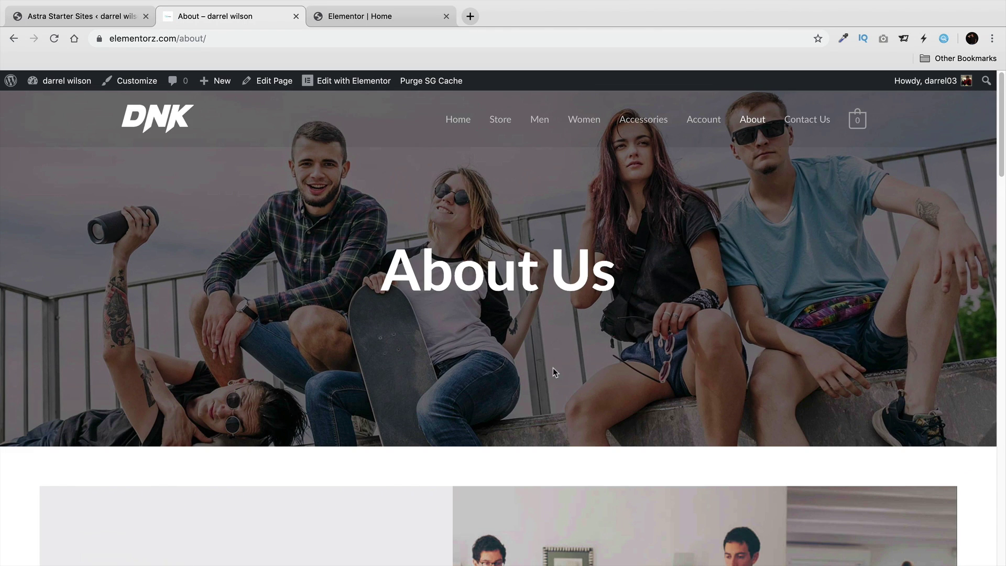
drag(620, 283, 382, 280)
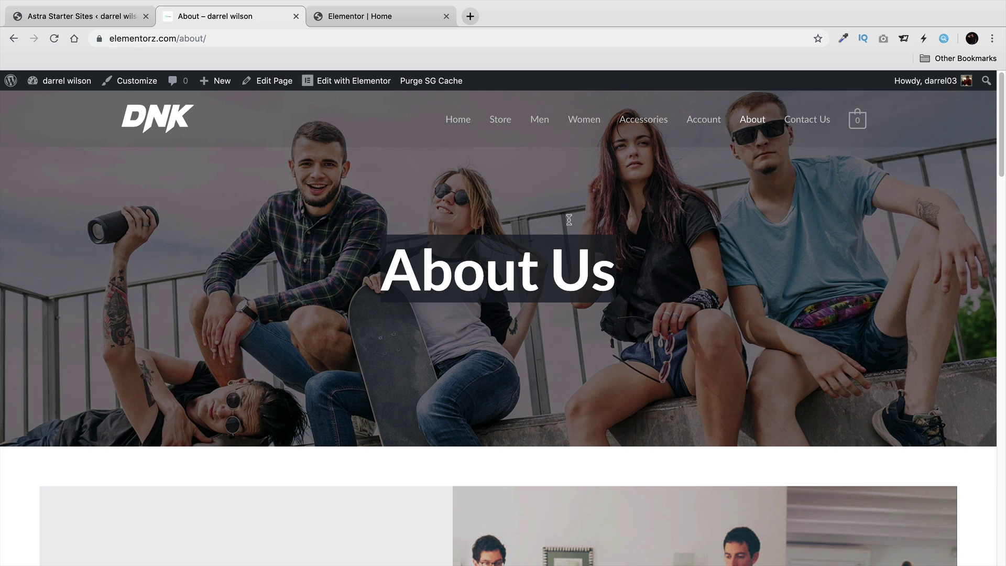
click(807, 123)
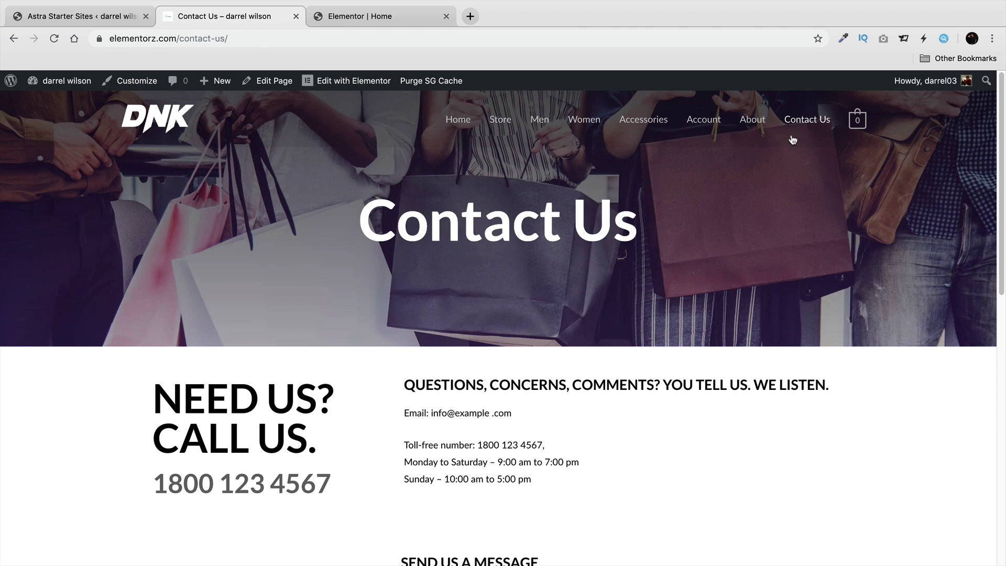
scroll(461, 285, down, 2)
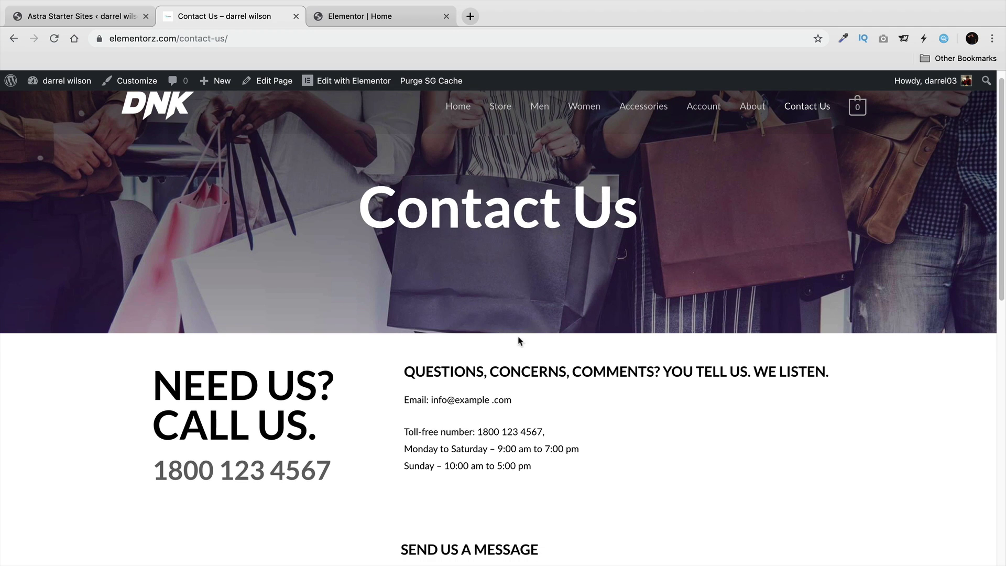
scroll(468, 373, down, 5)
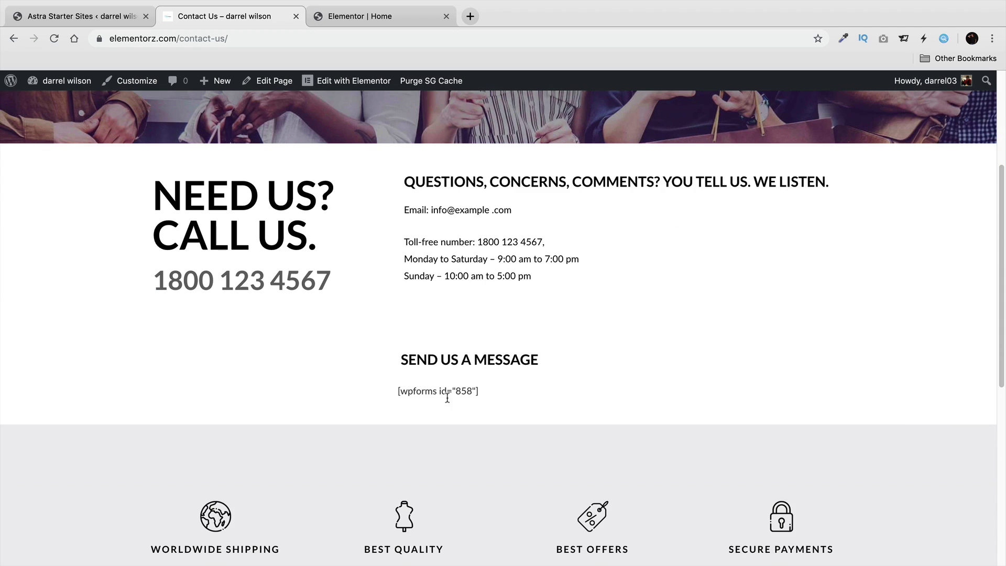
scroll(478, 388, down, 1)
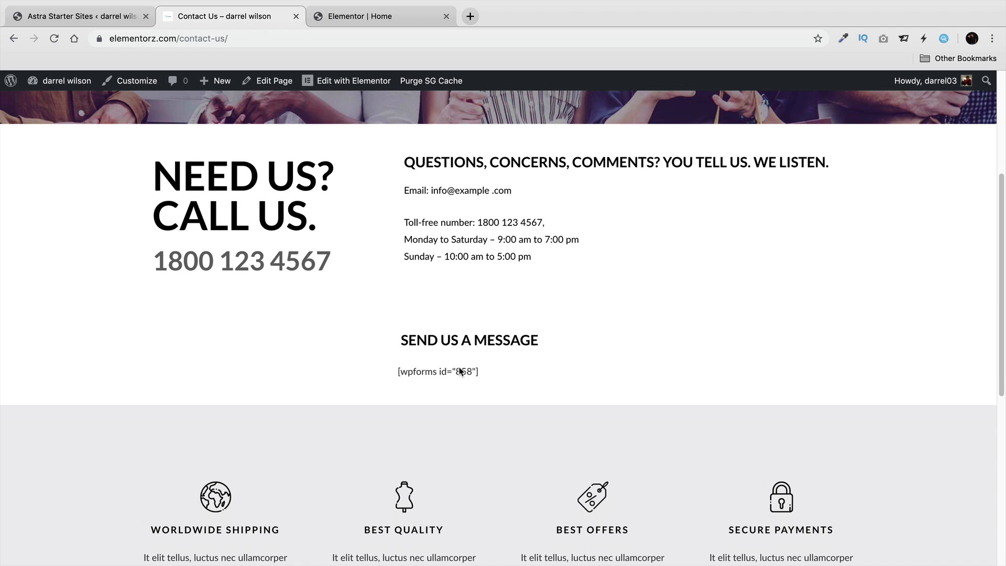
scroll(464, 405, up, 6)
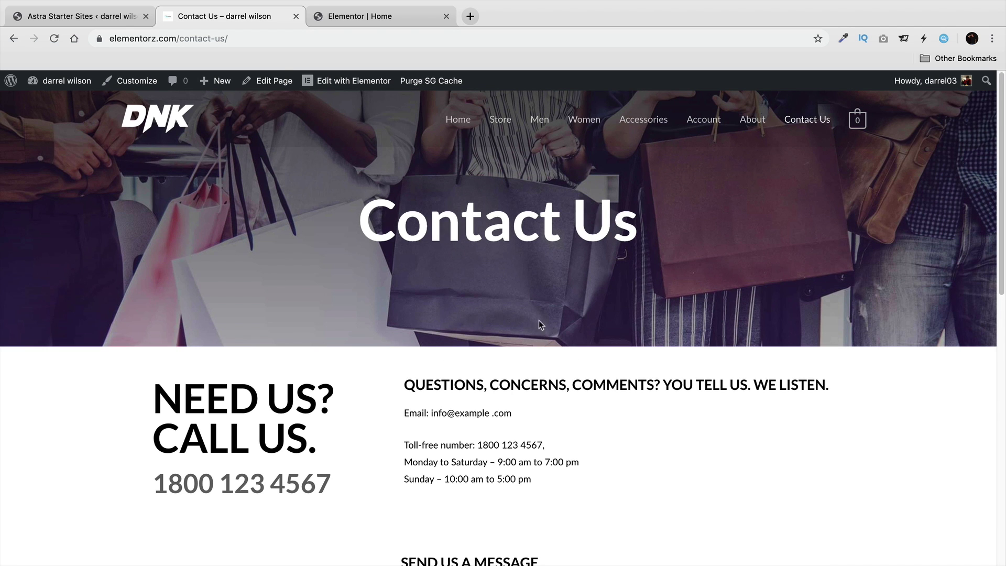
click(464, 124)
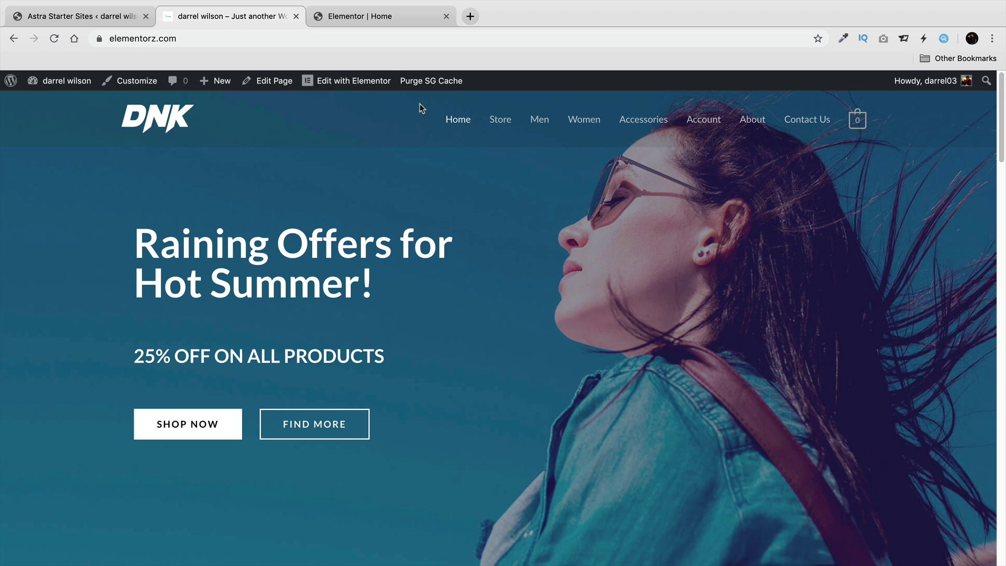
In Elementor, retype the hero heading as 'Our Good Offers!' and drop a Text Editor widget below it.
click(341, 84)
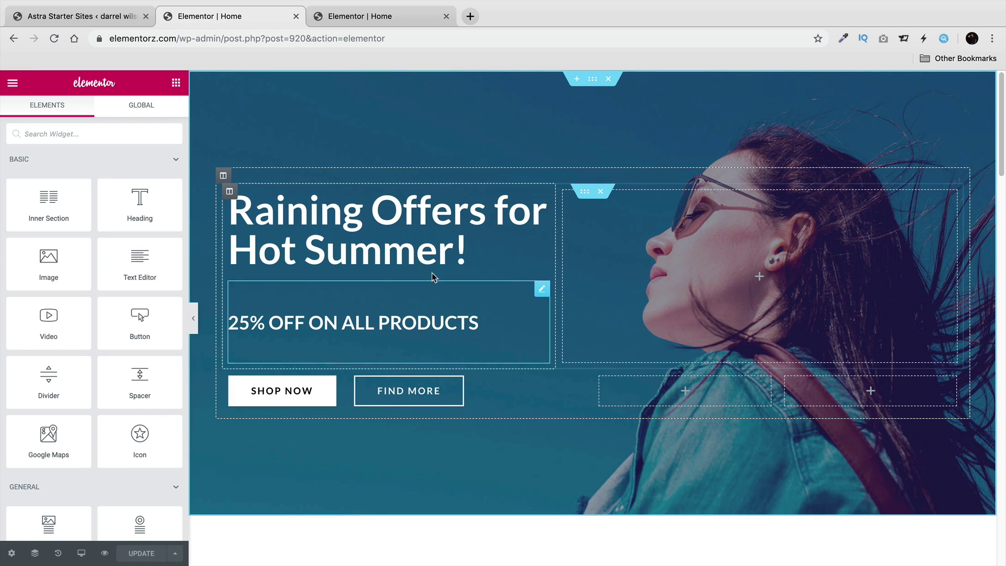
triple_click(369, 218)
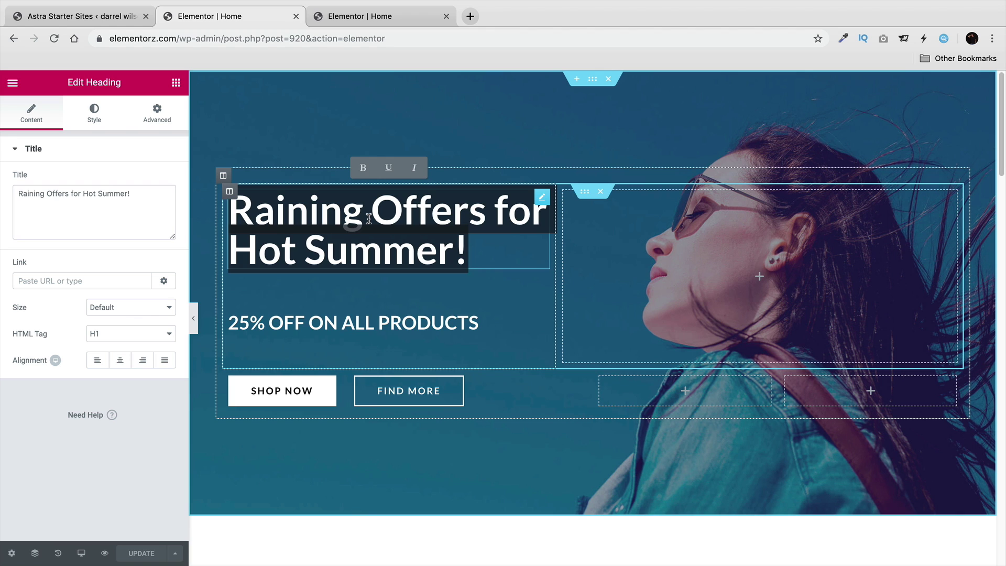
text(Our G)
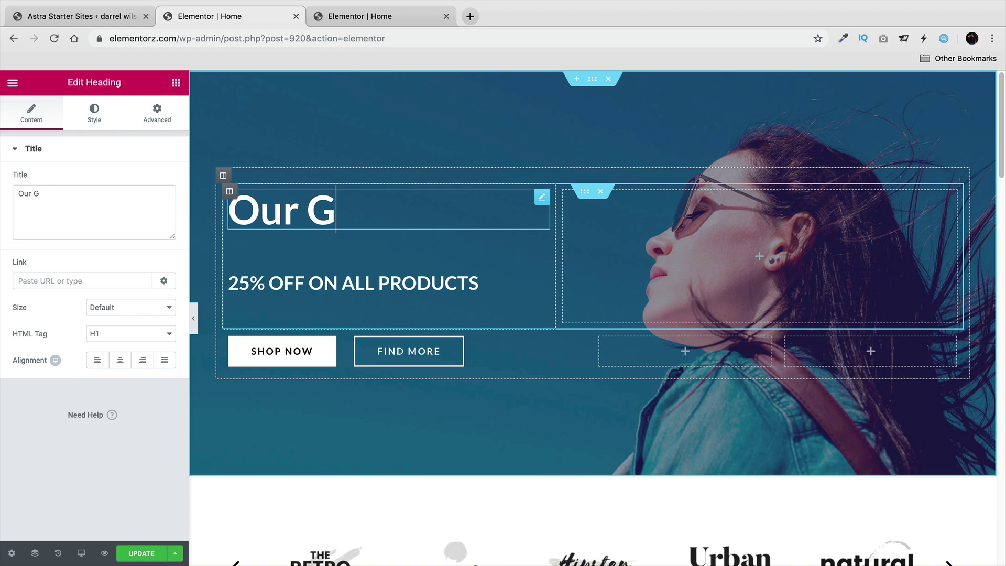
text(ood Fooe)
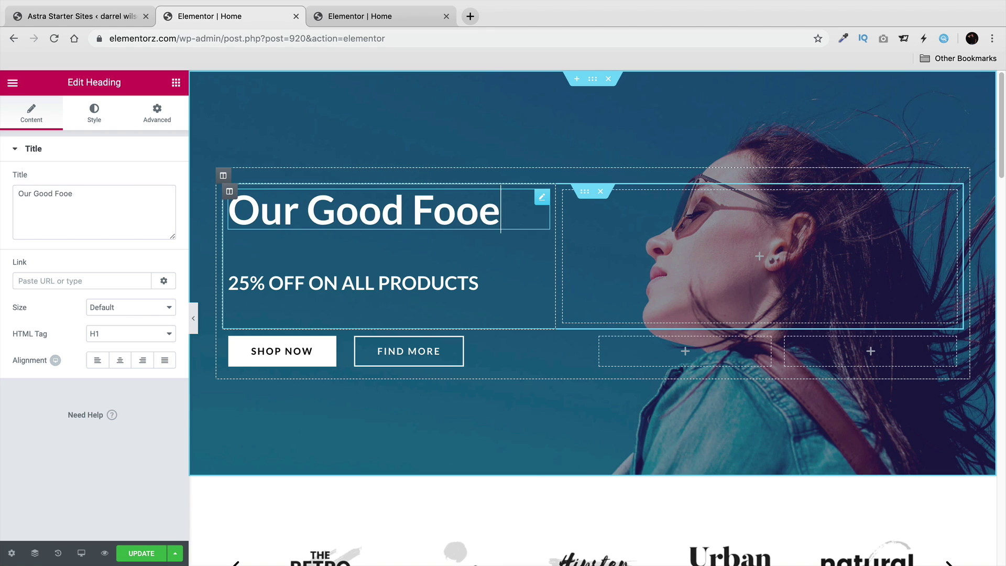
key(BackSpace)
key(BackSpace)
key(BackSpace)
key(BackSpace)
text(Offers!)
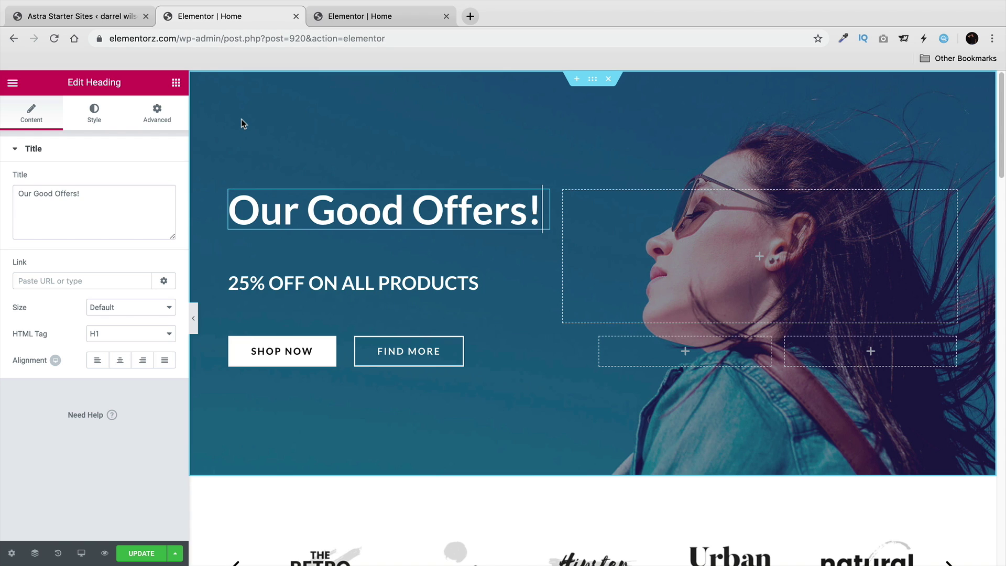
click(176, 83)
drag(142, 258, 301, 257)
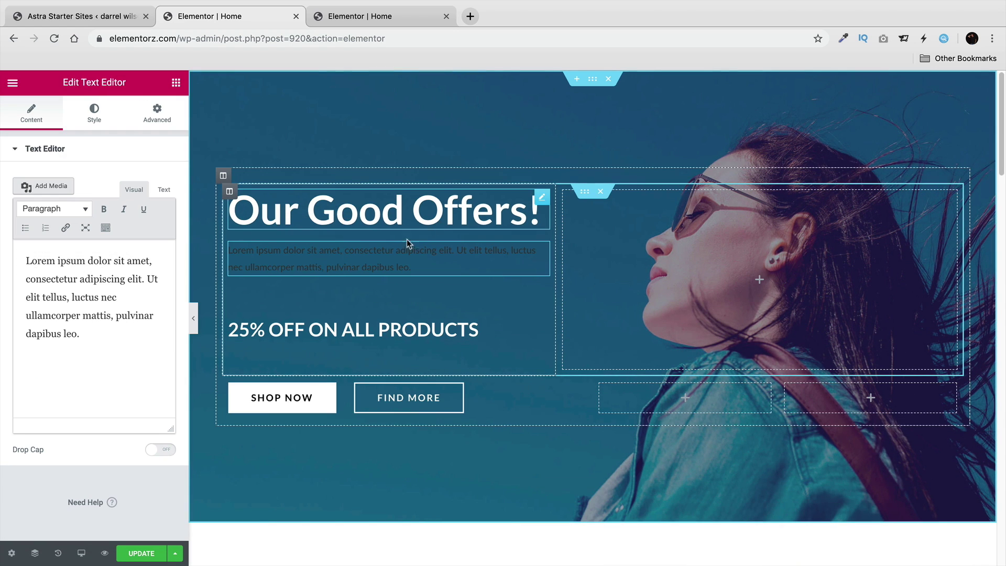
Set the paragraph's text colour to white, leaving typography weight at Default.
click(101, 118)
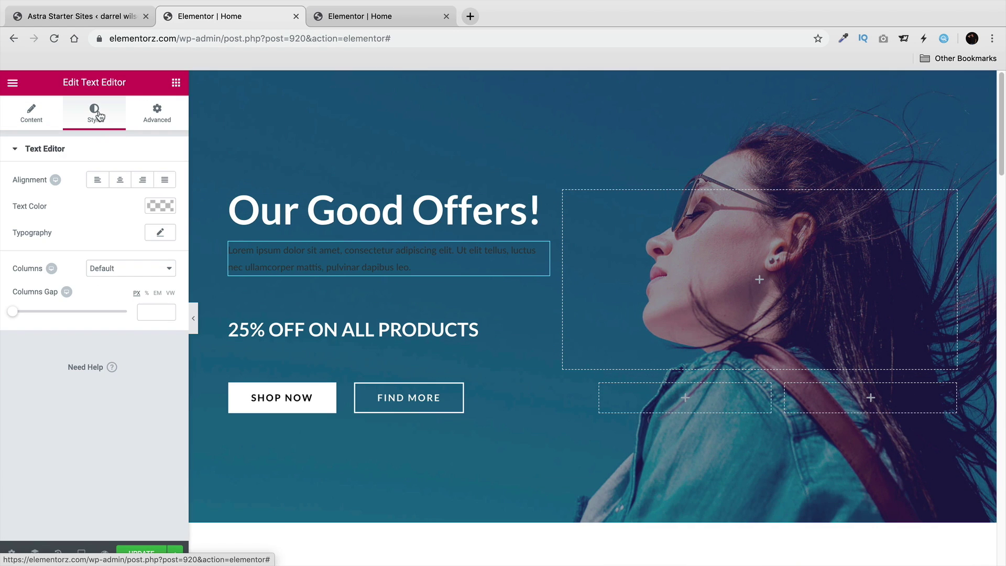
click(169, 209)
click(130, 354)
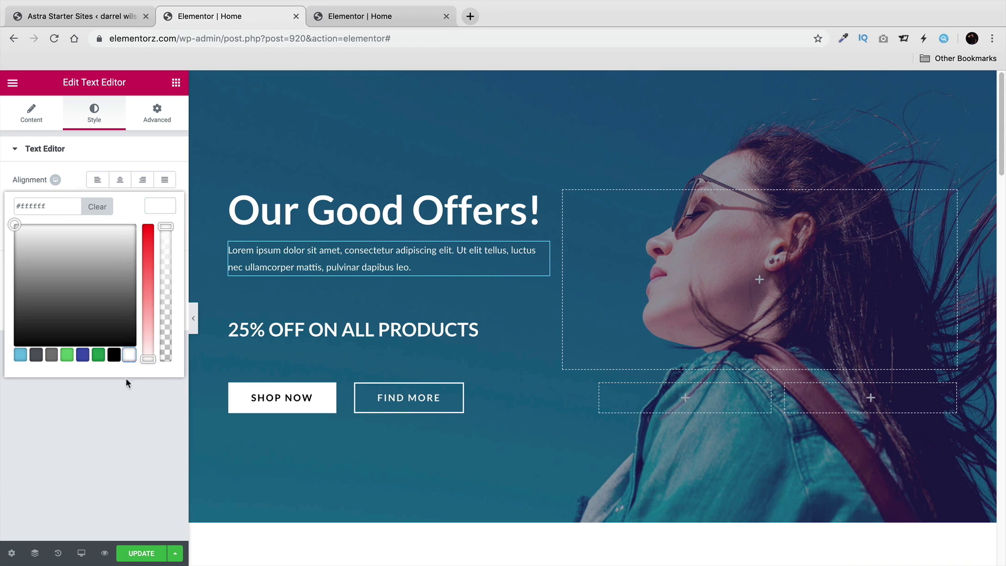
click(125, 416)
click(159, 233)
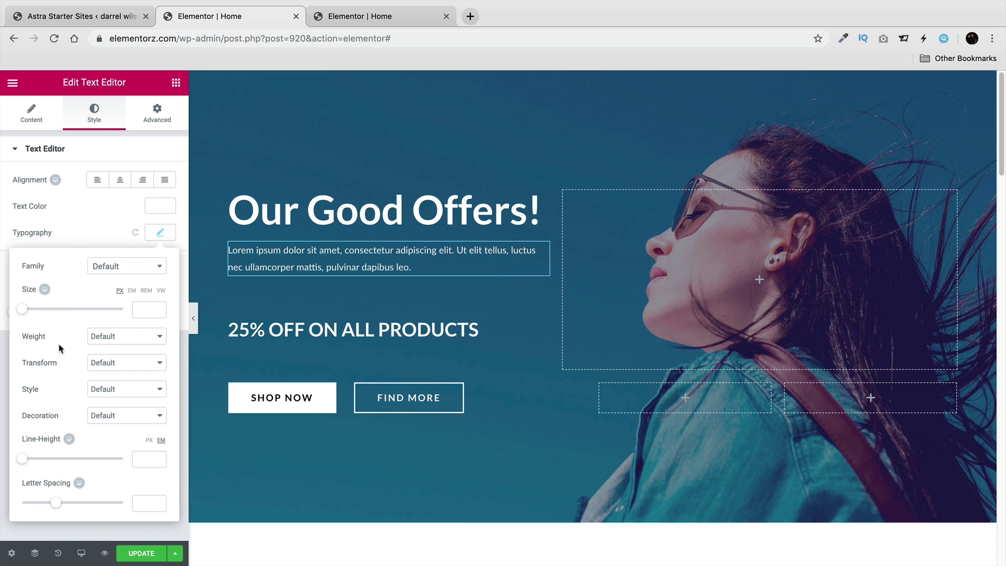
click(115, 336)
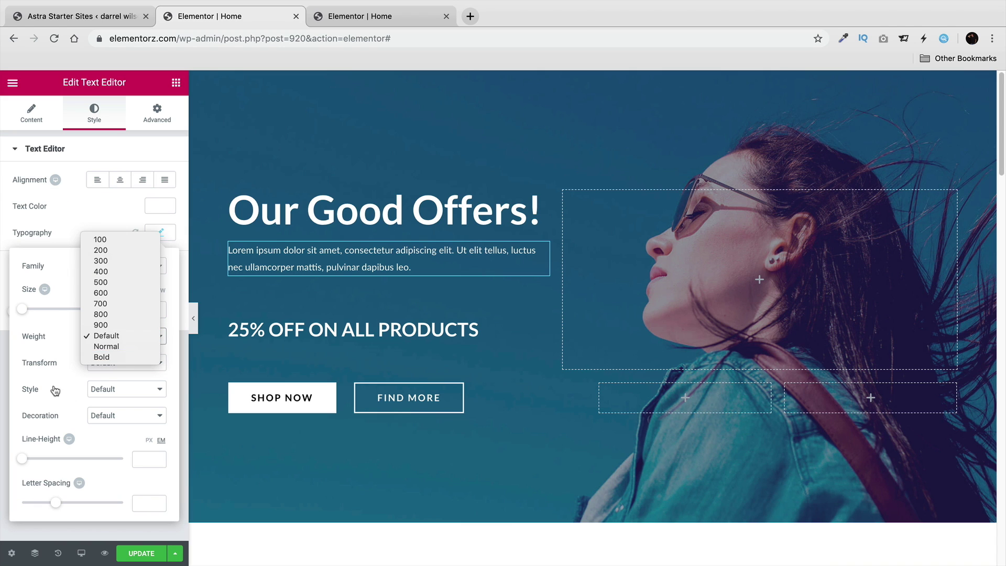
click(79, 352)
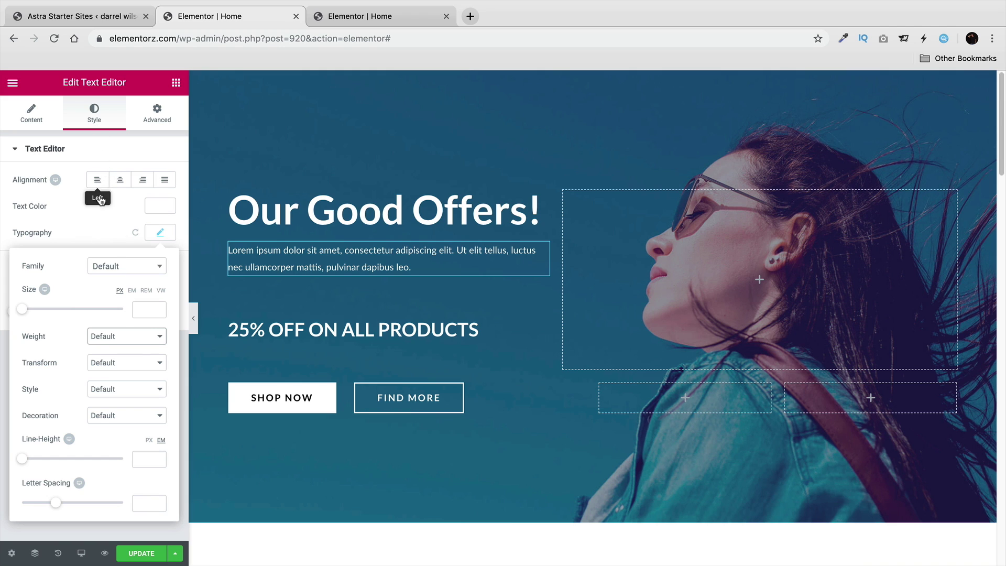
click(92, 227)
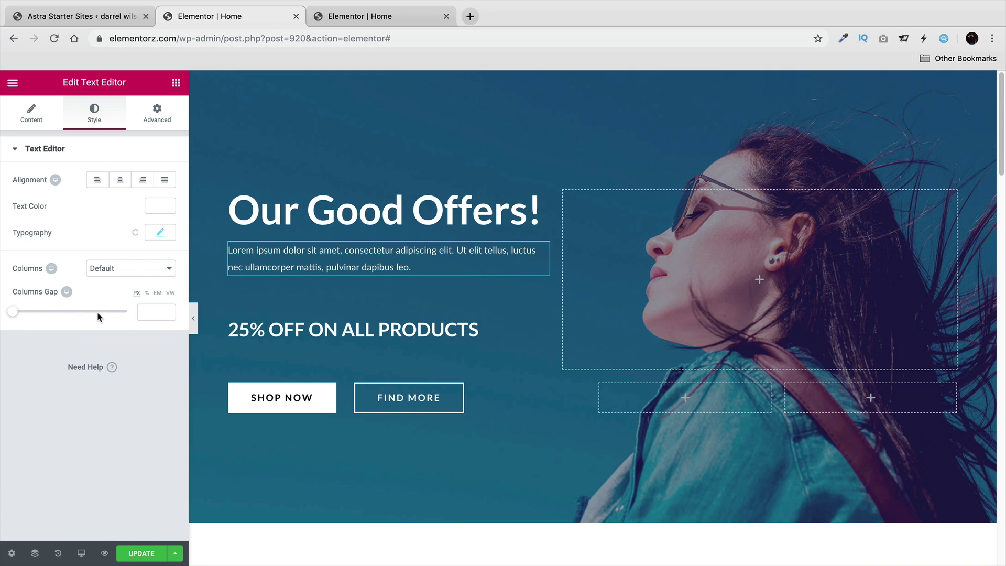
Try the paragraph's alignment options and settle on Left.
click(142, 180)
click(143, 179)
click(100, 180)
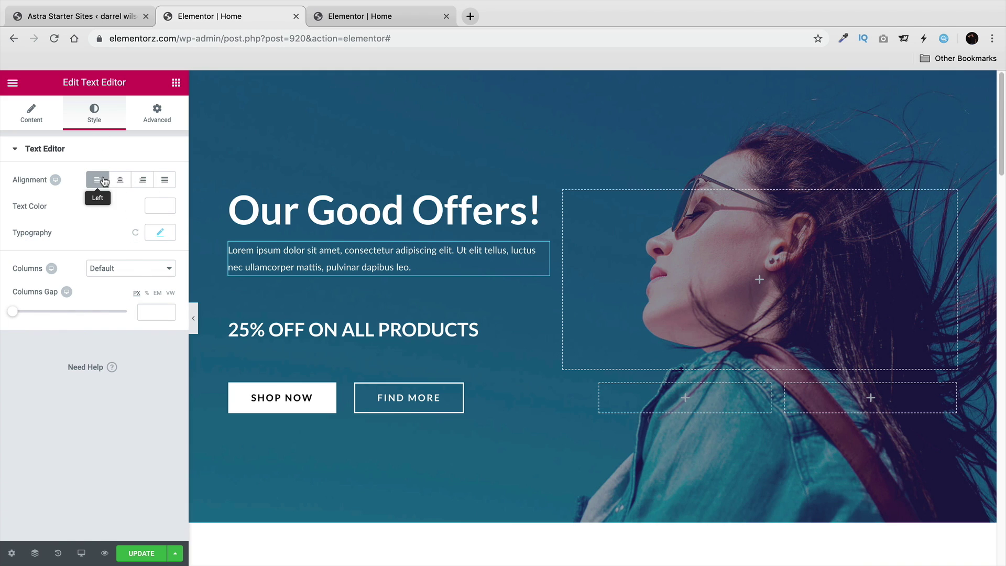
click(120, 180)
click(142, 181)
click(97, 180)
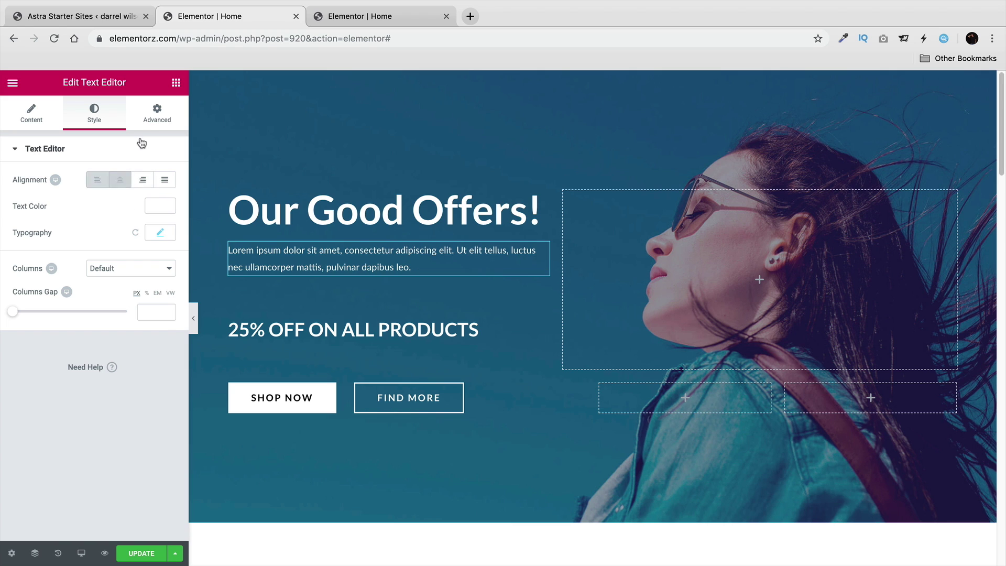
Add a Click here button, a video in the right column and another paragraph to the hero.
click(177, 85)
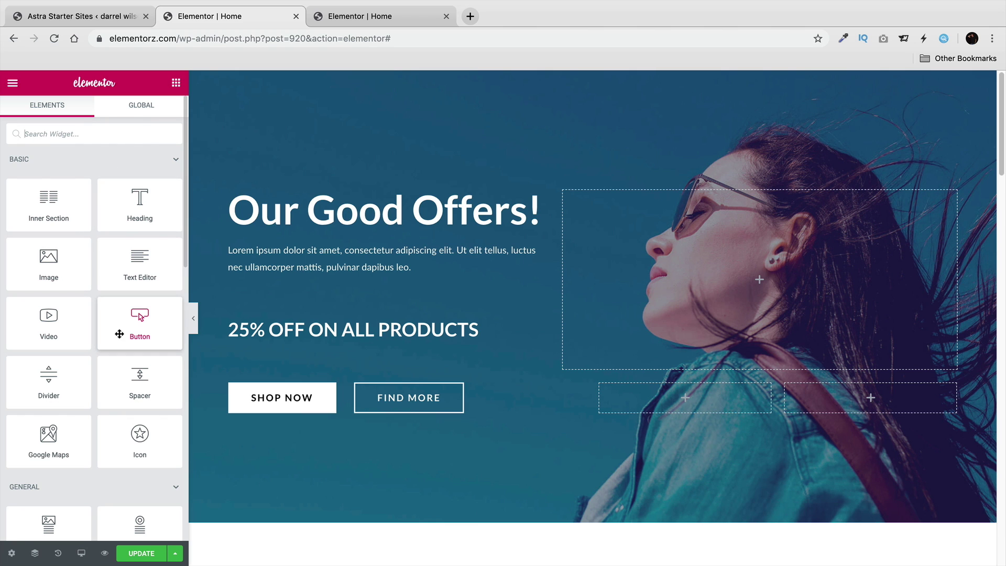
drag(140, 317, 382, 288)
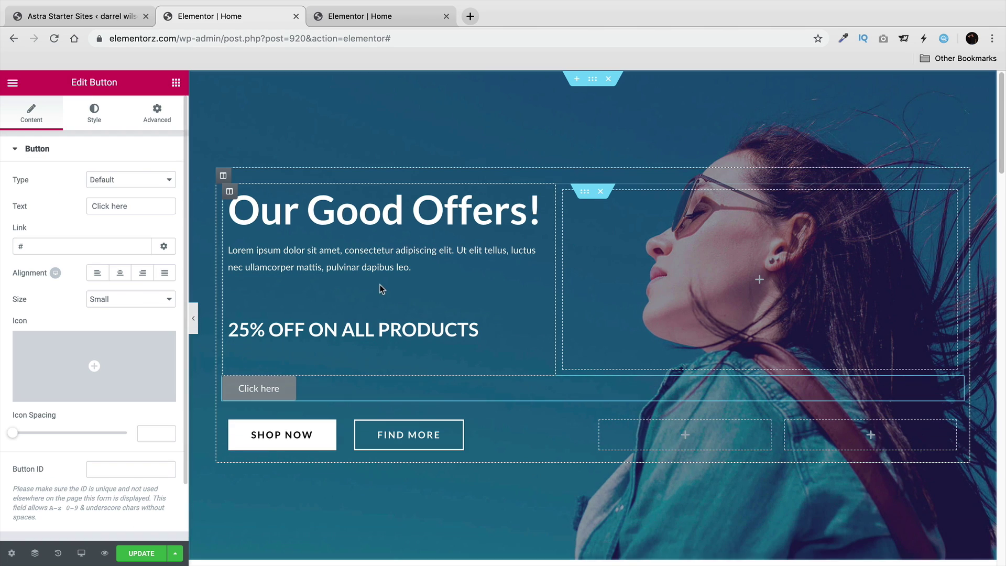
click(176, 82)
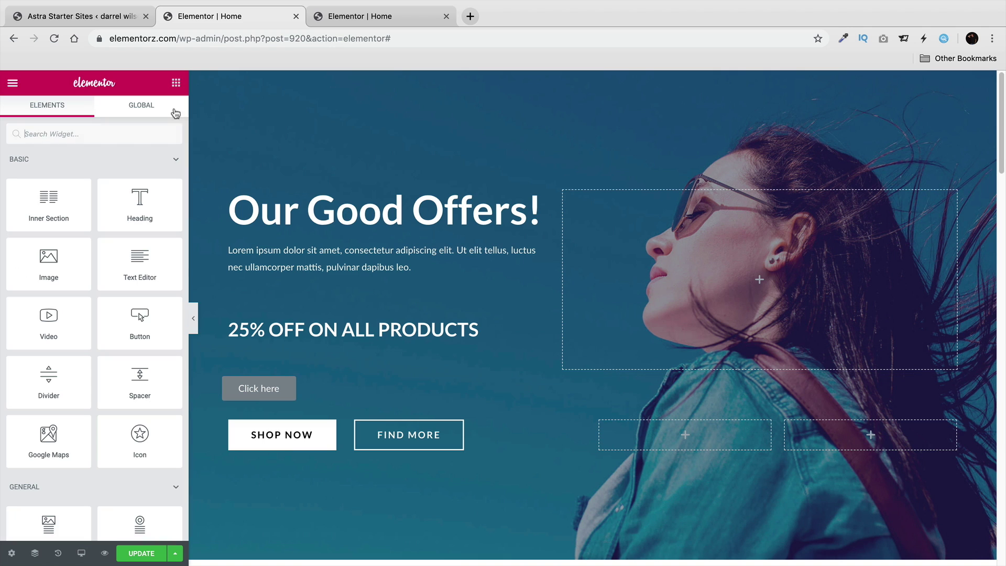
drag(45, 331, 767, 292)
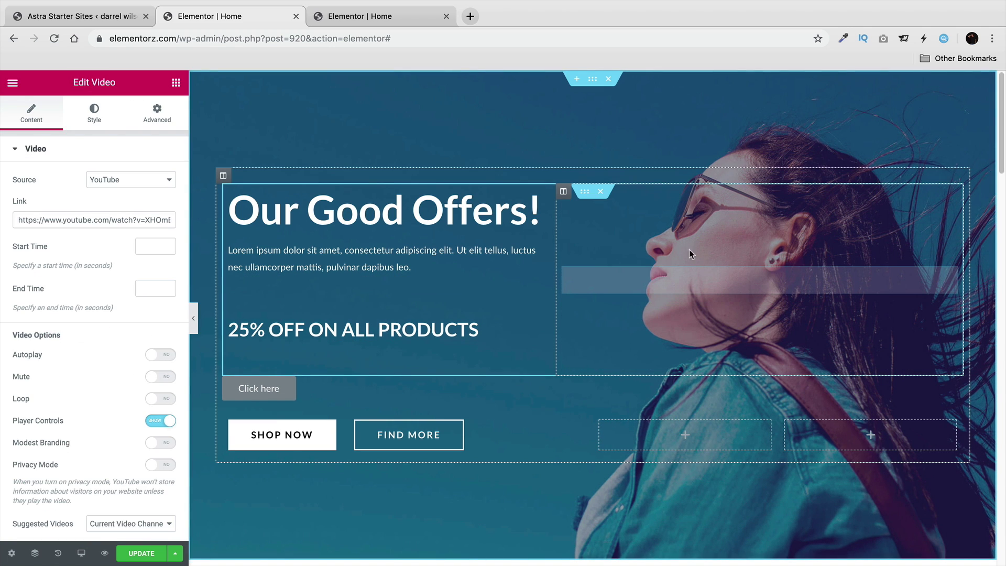
click(176, 83)
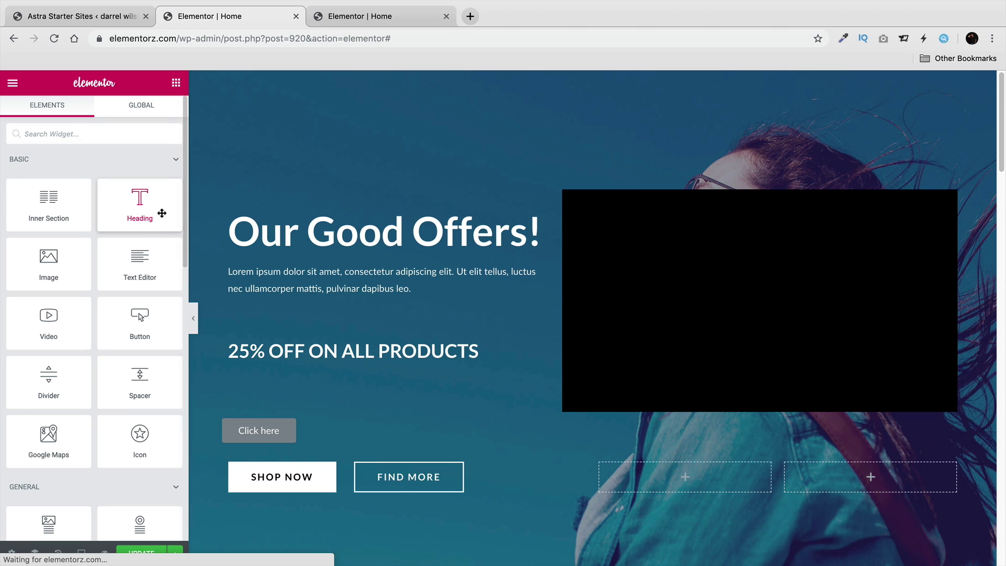
drag(139, 256, 677, 415)
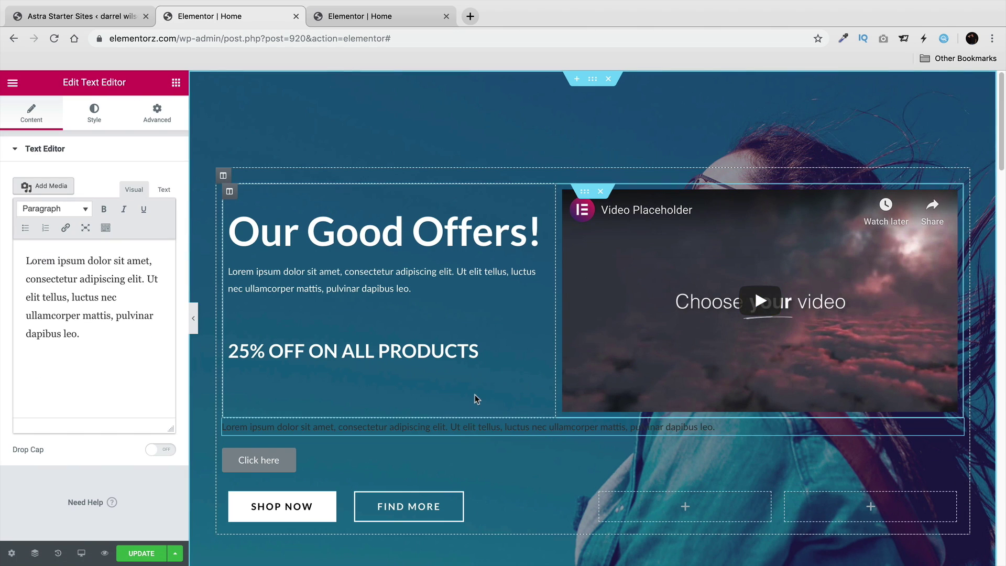
Delete the stray text line, the video placeholder and the Click here button.
scroll(575, 433, down, 1)
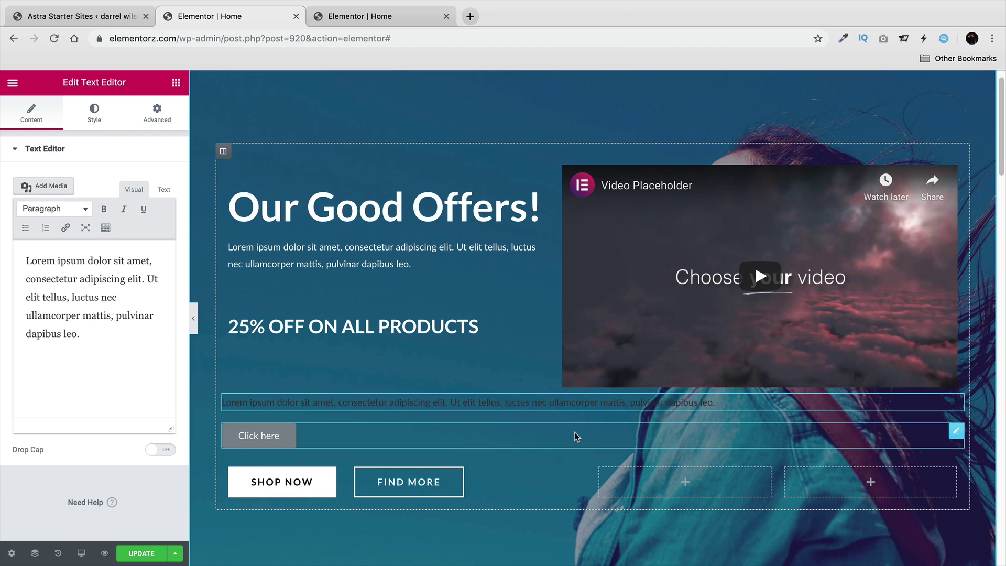
right_click(655, 299)
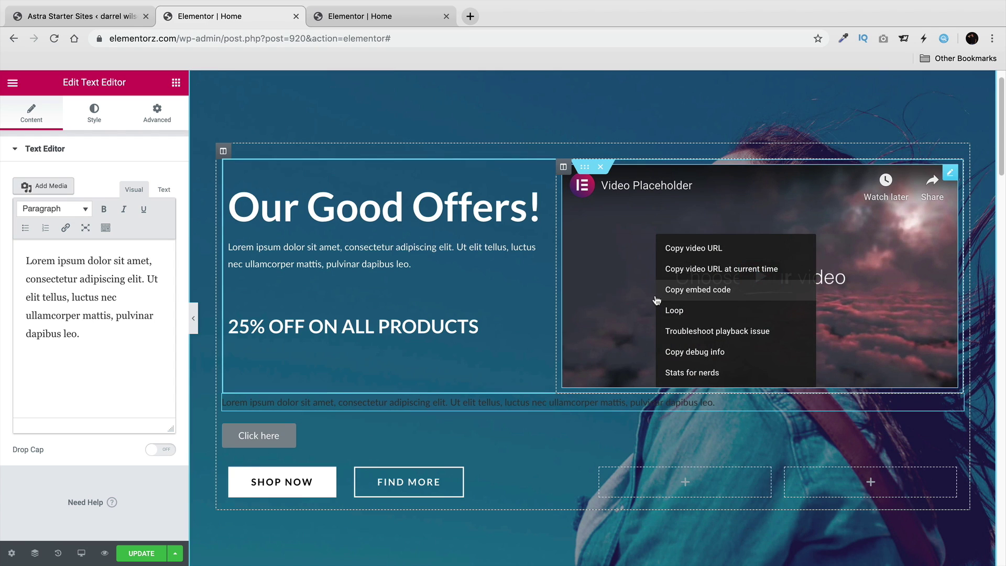
right_click(621, 402)
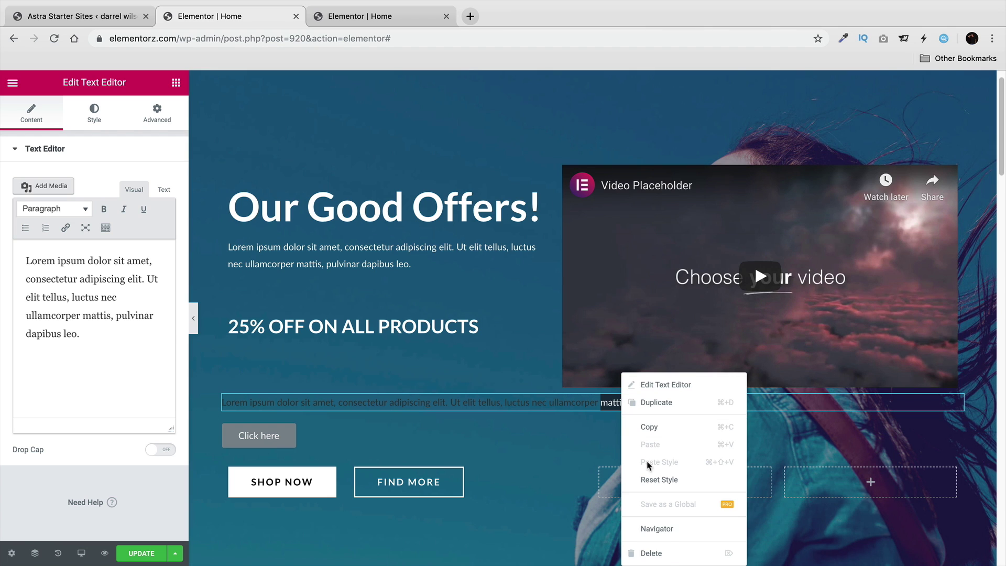
click(669, 558)
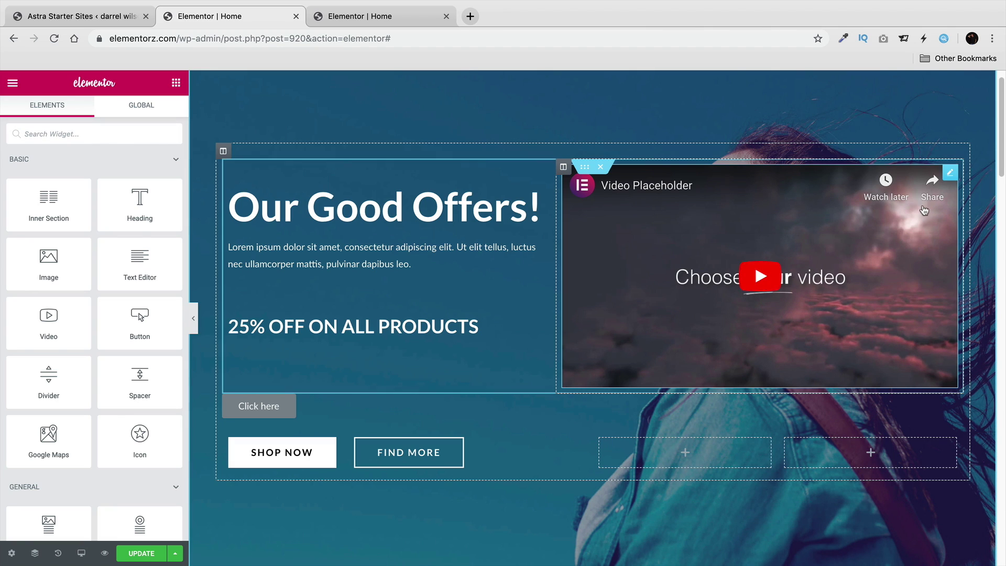
right_click(948, 173)
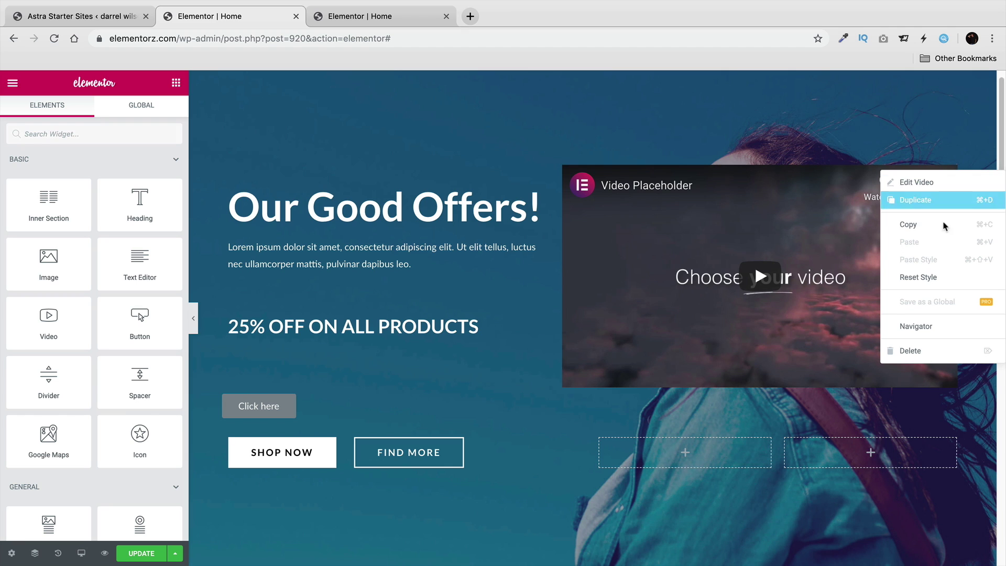
click(920, 350)
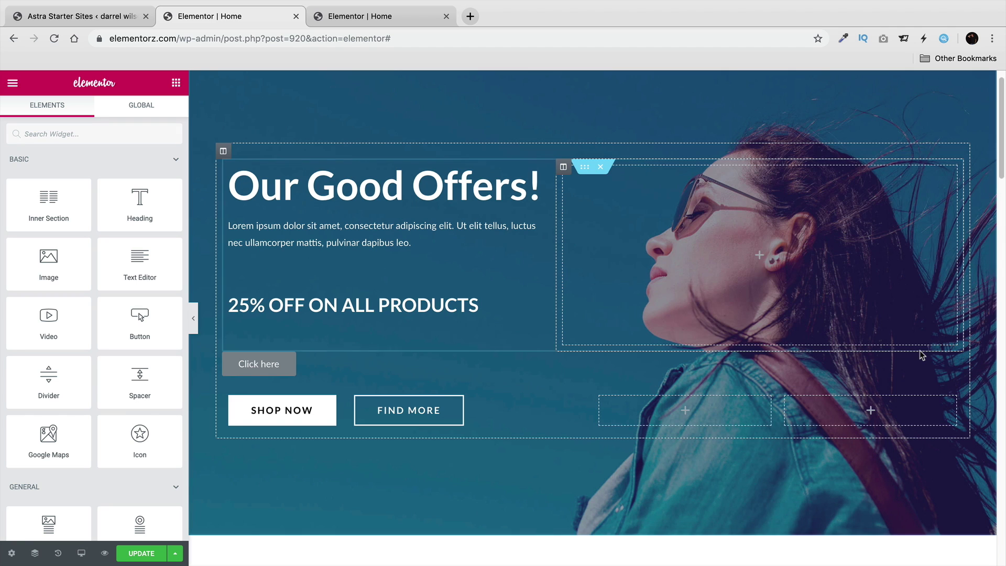
right_click(268, 364)
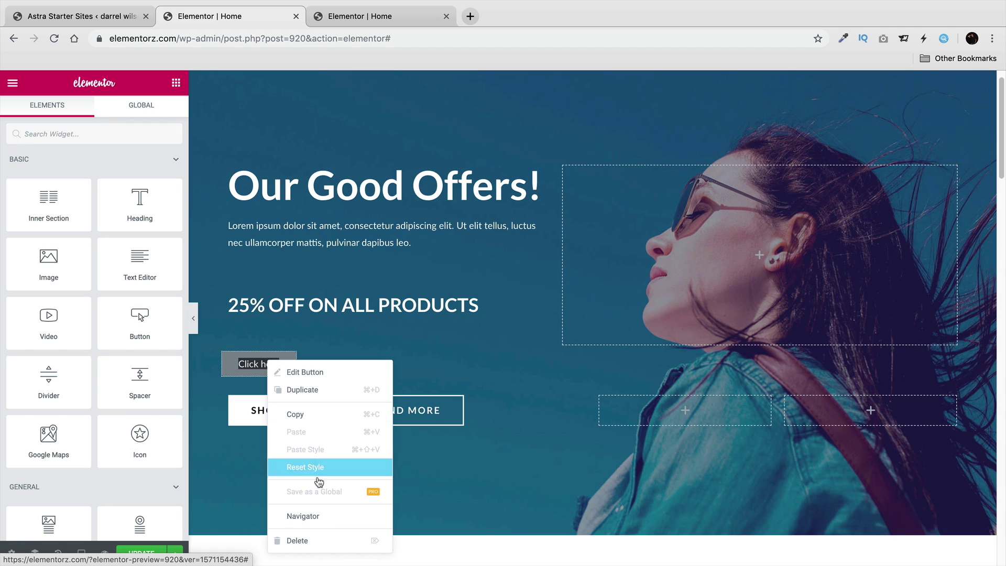
click(325, 539)
Compare against the reference site and delete the brand-logo carousel section.
scroll(413, 449, down, 8)
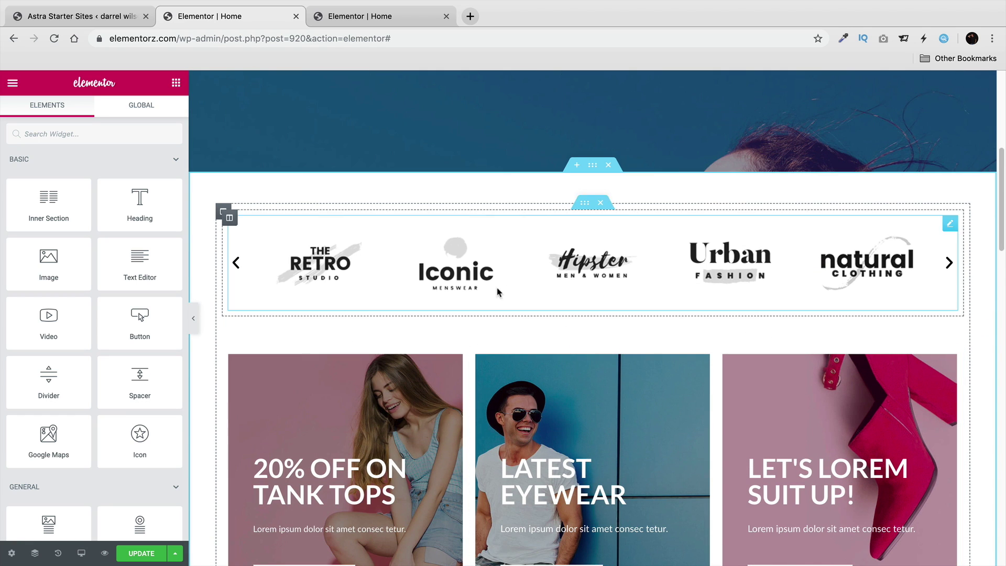
click(372, 20)
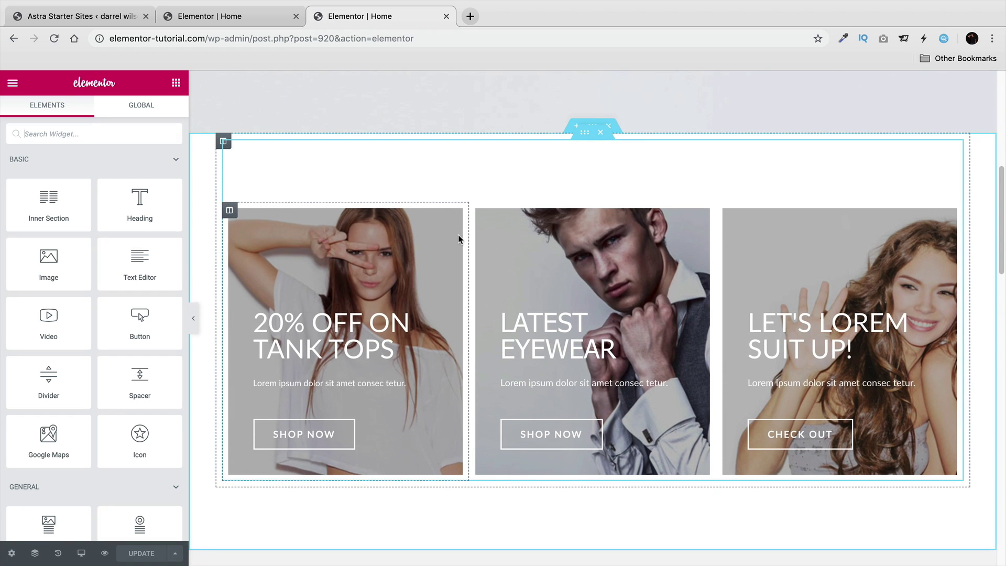
click(283, 24)
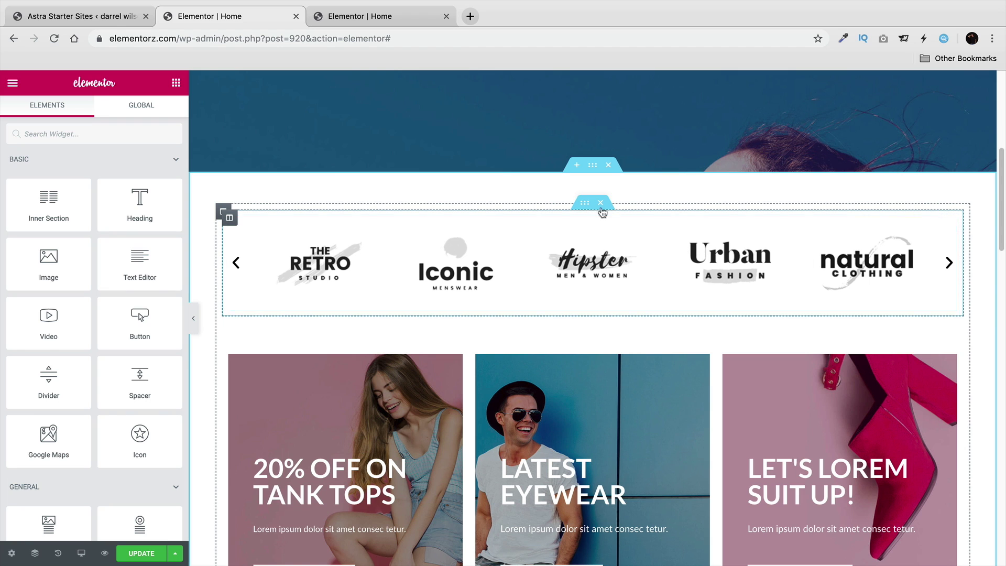
click(601, 203)
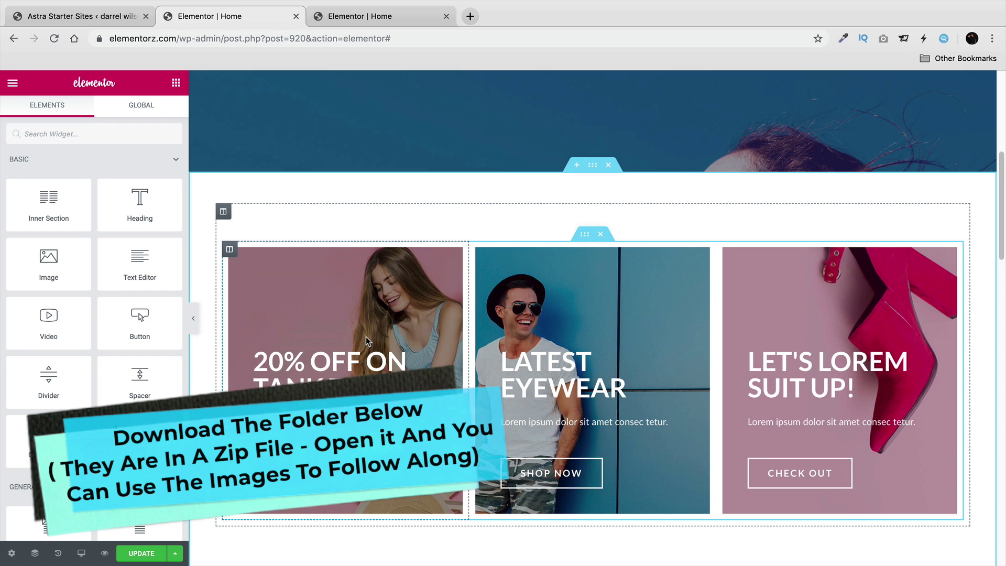
click(380, 16)
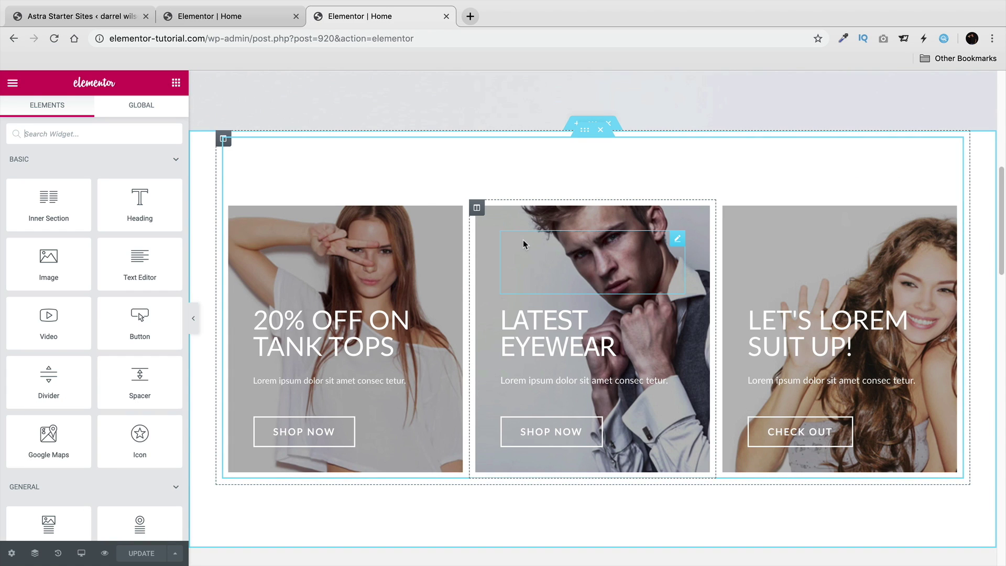
click(254, 24)
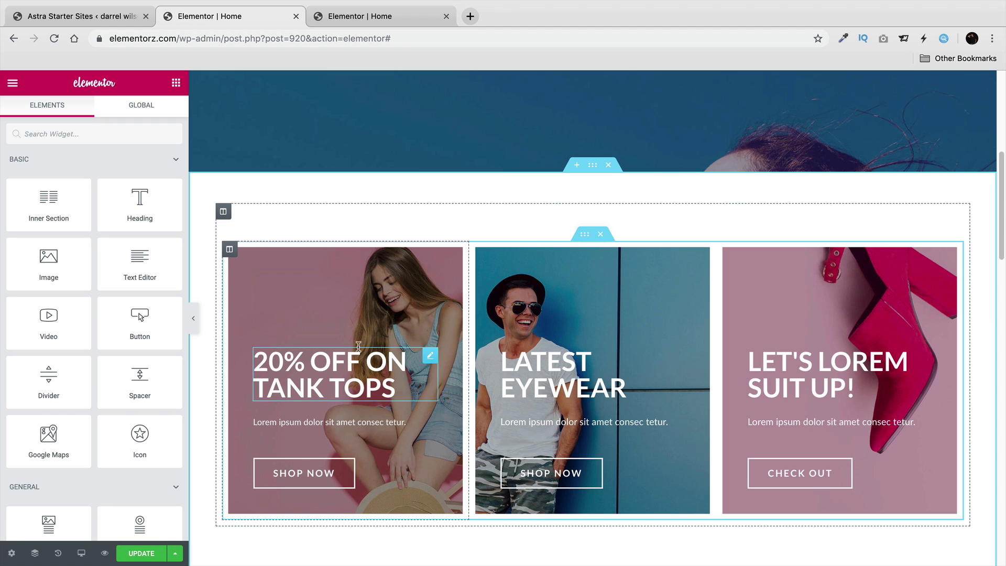
From the first promo column's background image chooser, upload all fifteen tutorial images.
click(231, 251)
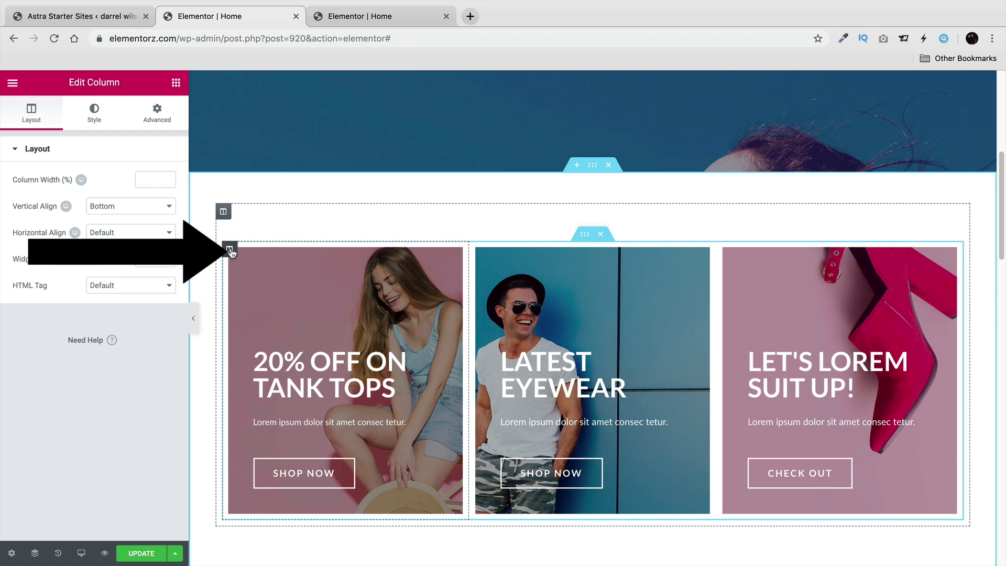
click(94, 112)
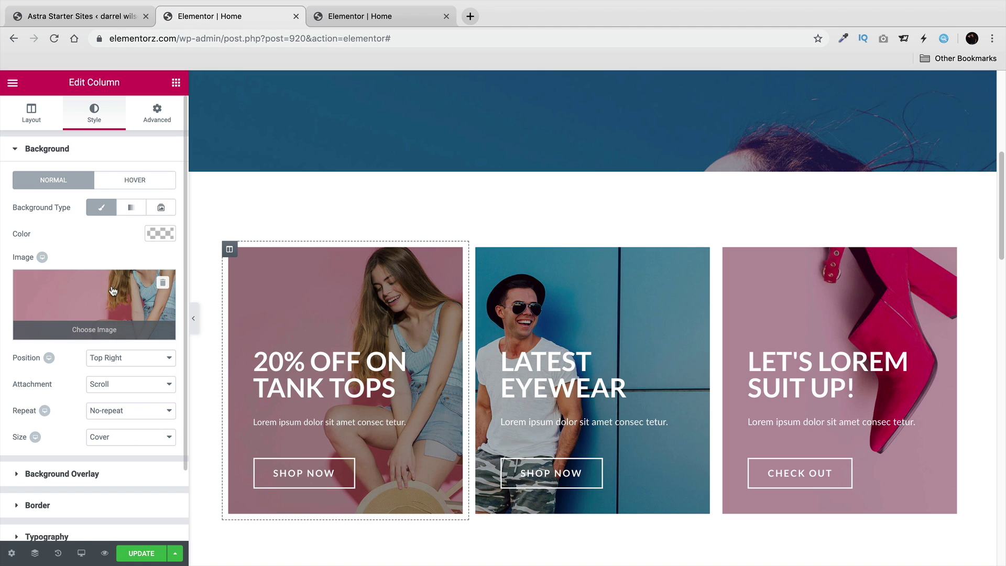
click(105, 331)
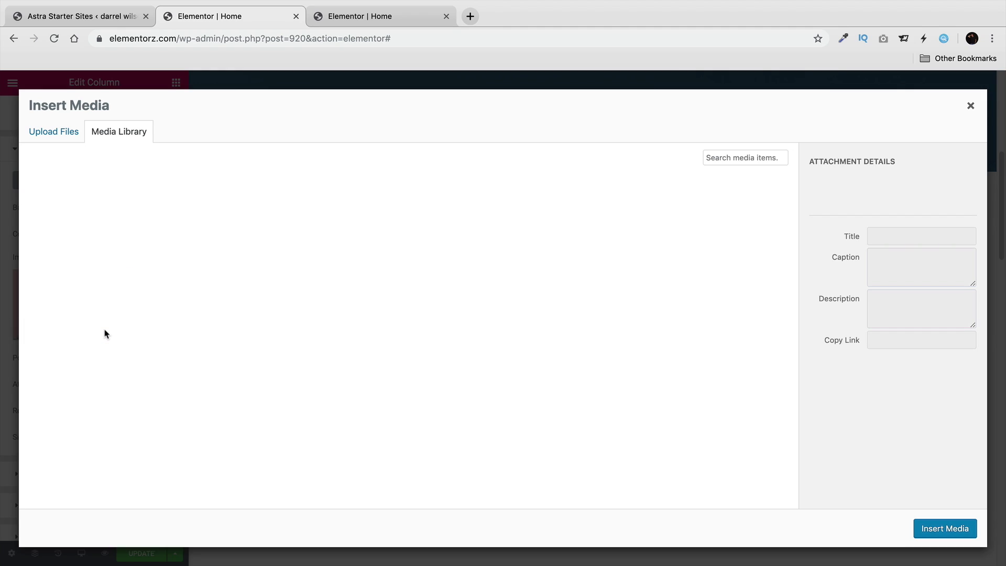
click(70, 136)
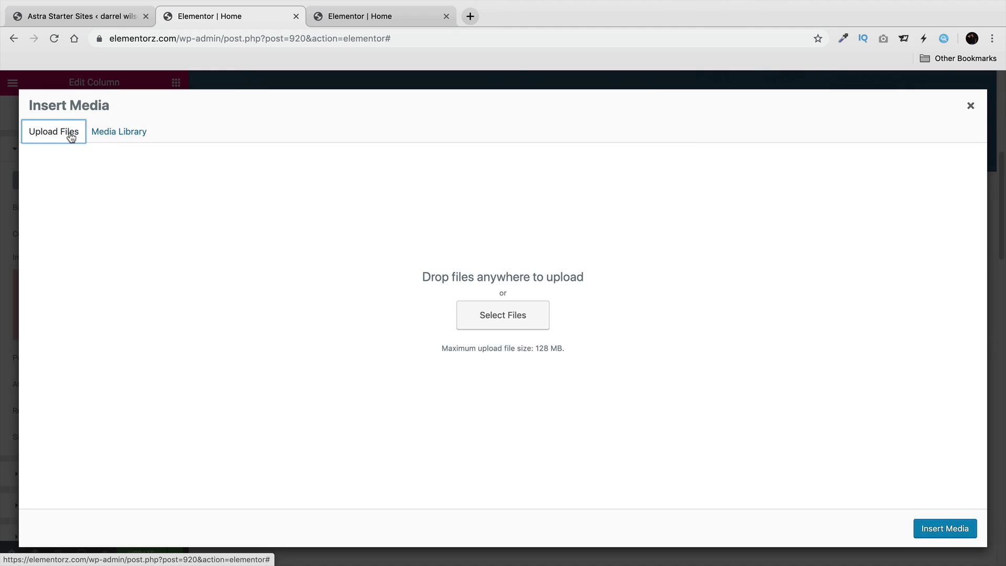
click(489, 317)
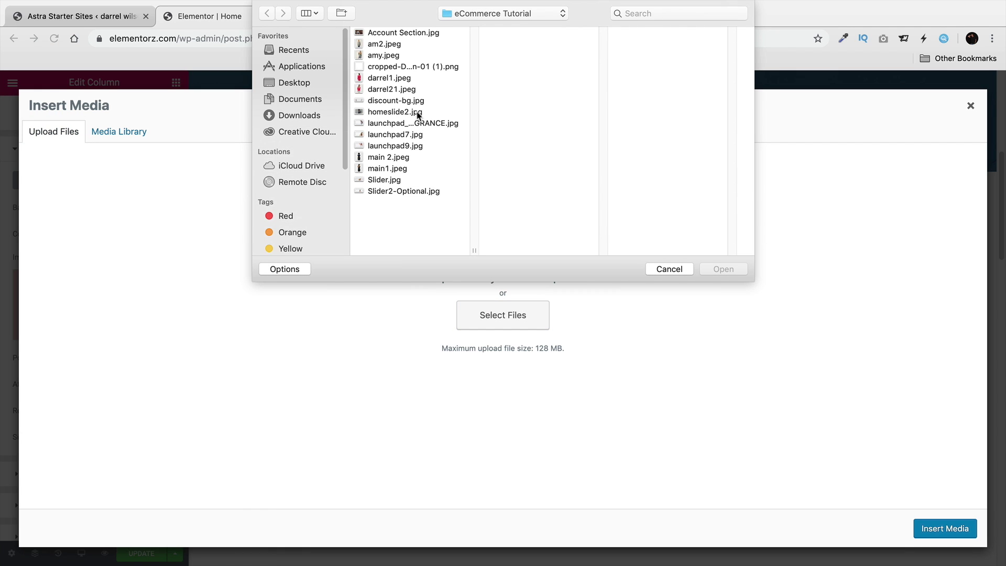
click(429, 34)
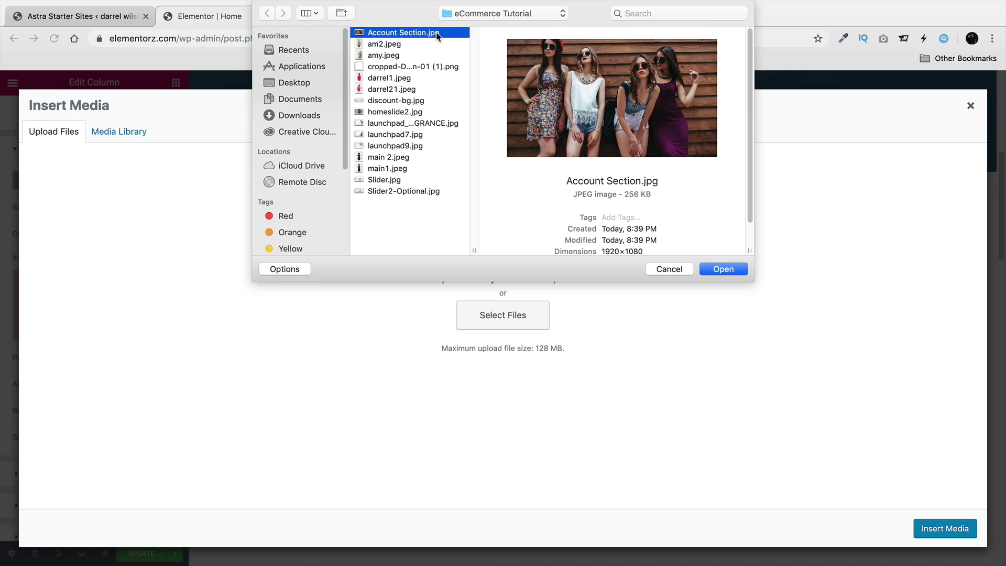
key(shift+Down)
key(shift+Down)
key(shift+Down)
key(shift+Down)
key(shift+Down)
key(shift+Down)
key(shift+Down)
key(shift+Down)
key(shift+Down)
key(shift+Down)
key(shift+Down)
key(shift+Down)
key(shift+Down)
key(shift+Down)
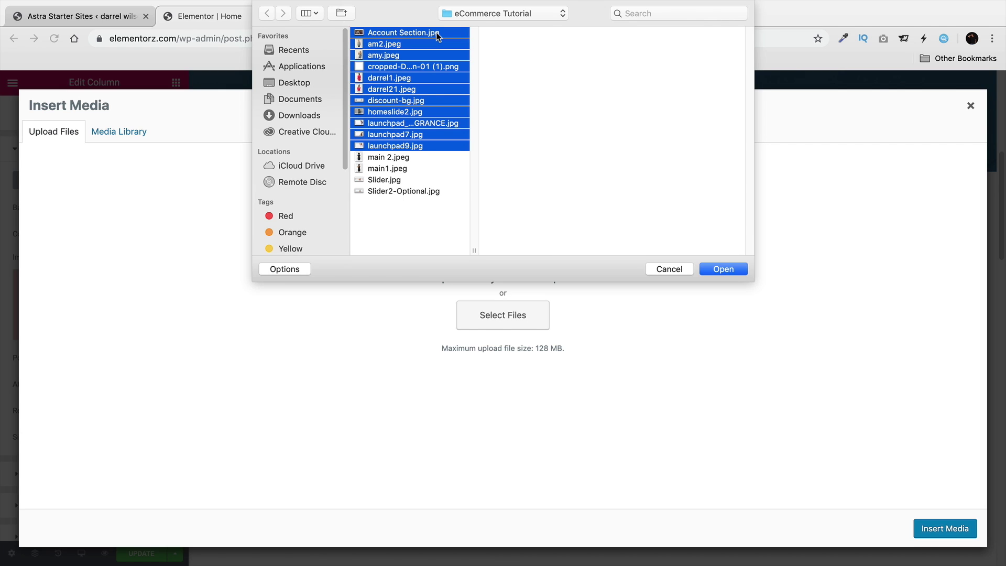
click(723, 270)
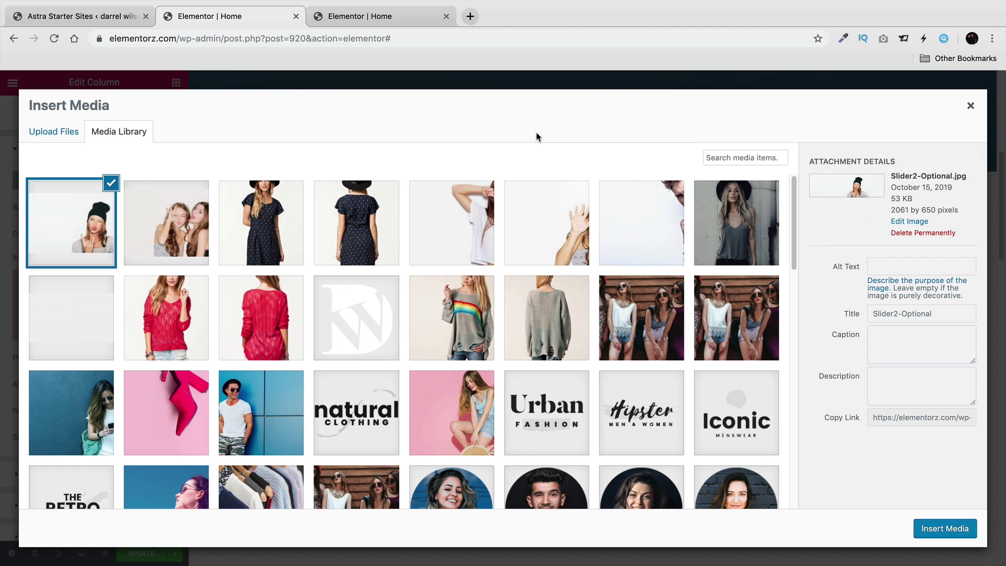
Set launchpad9.jpg as the first card's background and, after trying other positions, anchor it Top Right.
click(454, 212)
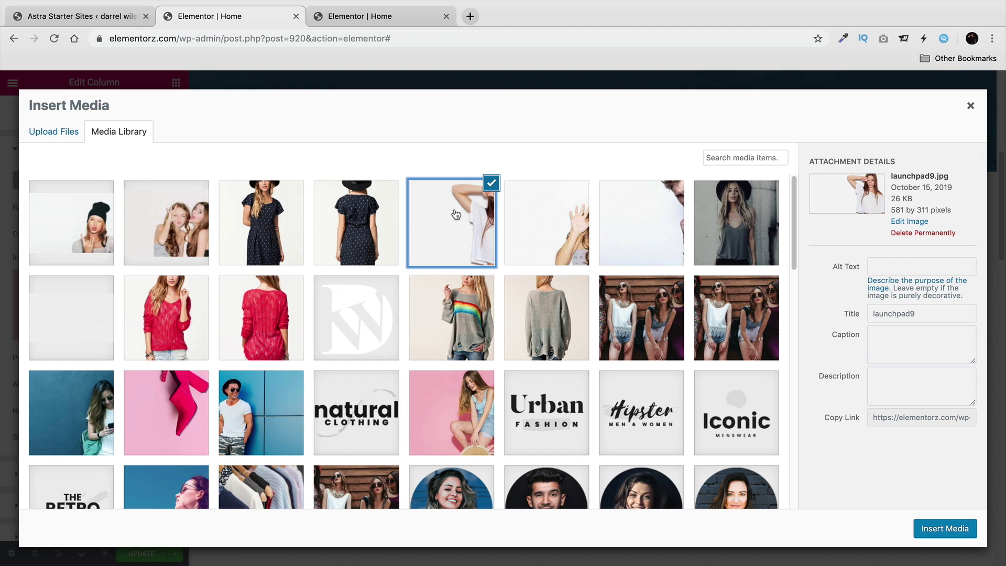
click(942, 528)
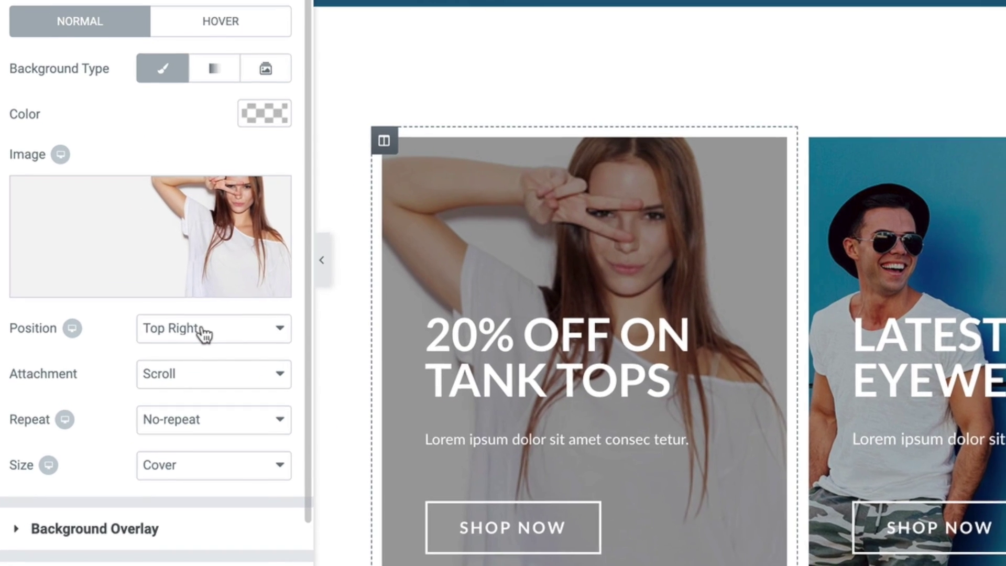
click(134, 358)
click(208, 346)
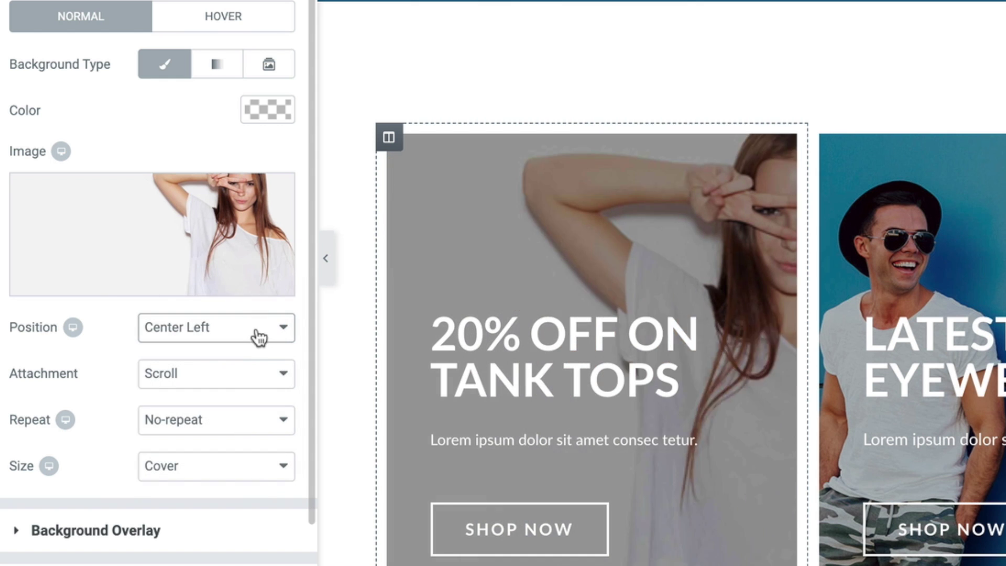
click(257, 336)
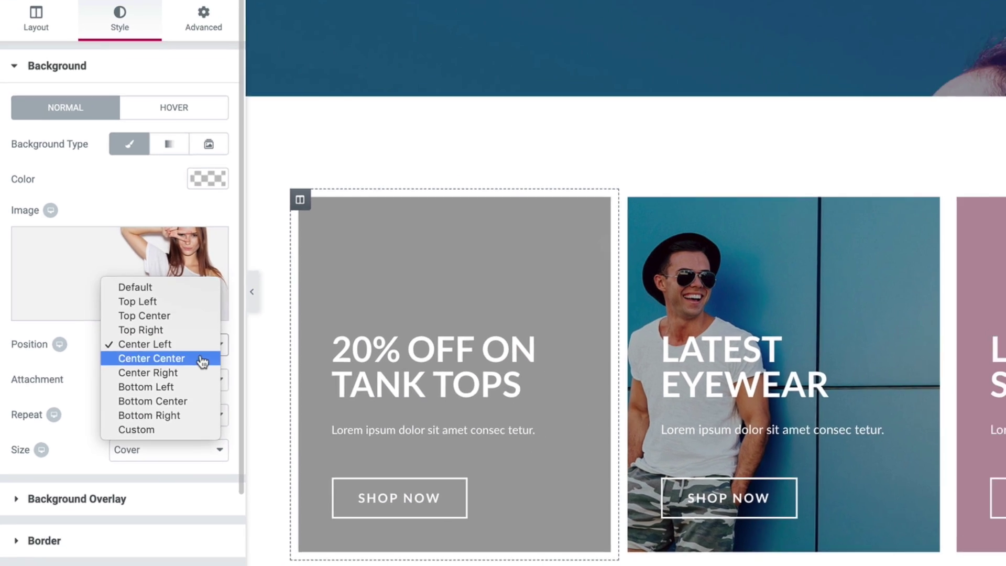
click(202, 360)
click(203, 345)
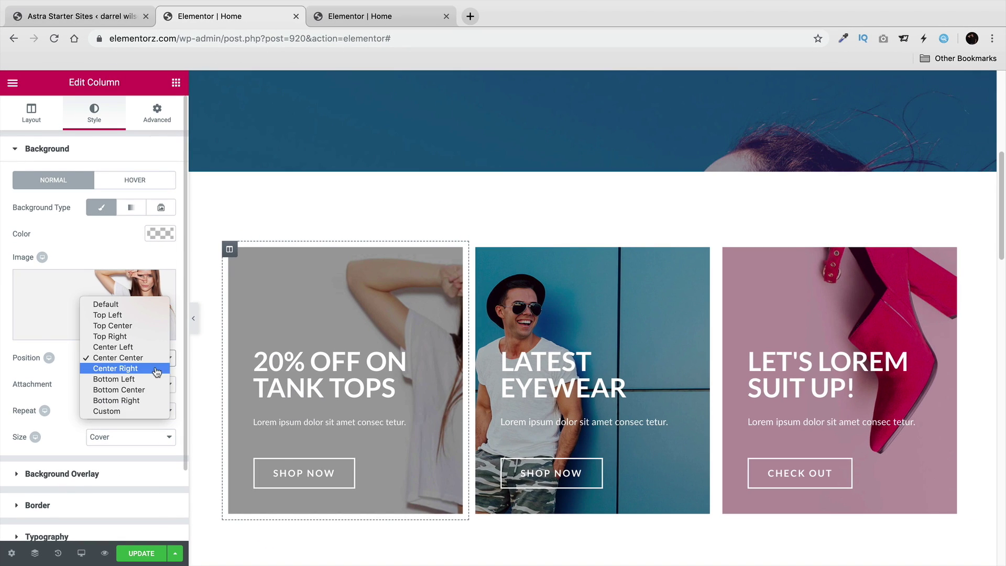
click(156, 371)
click(156, 360)
click(155, 368)
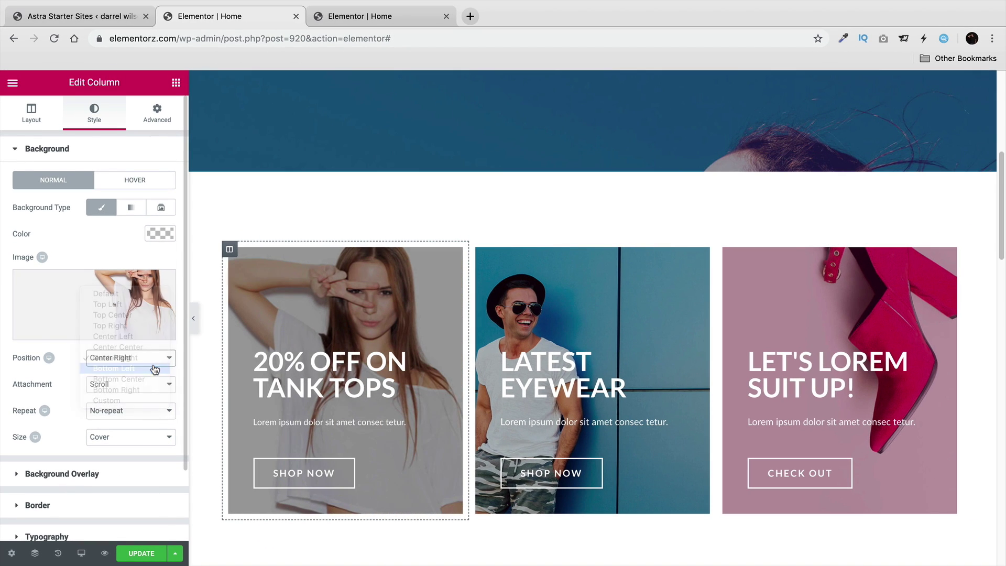
click(155, 363)
click(157, 381)
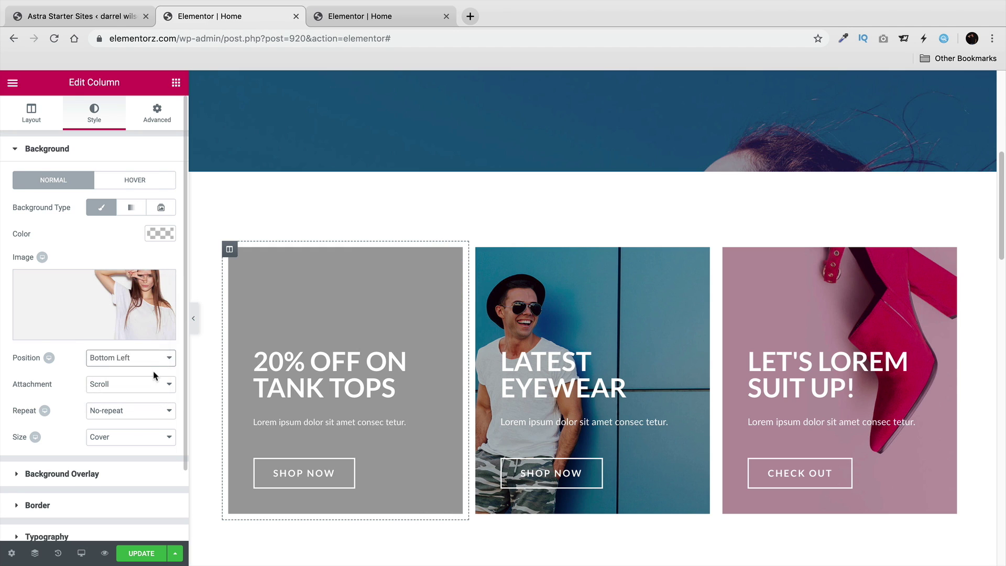
click(158, 363)
click(152, 272)
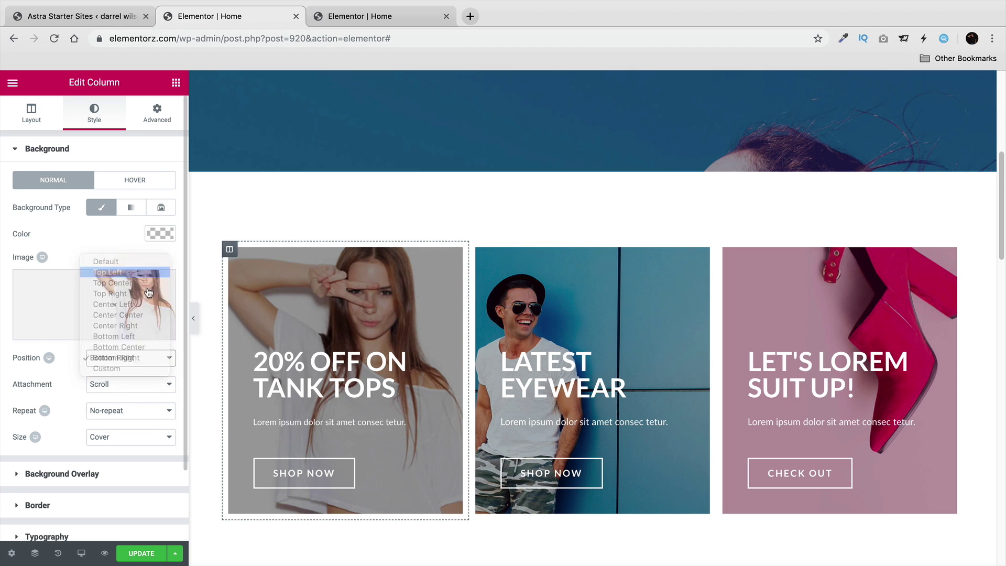
click(151, 356)
click(154, 368)
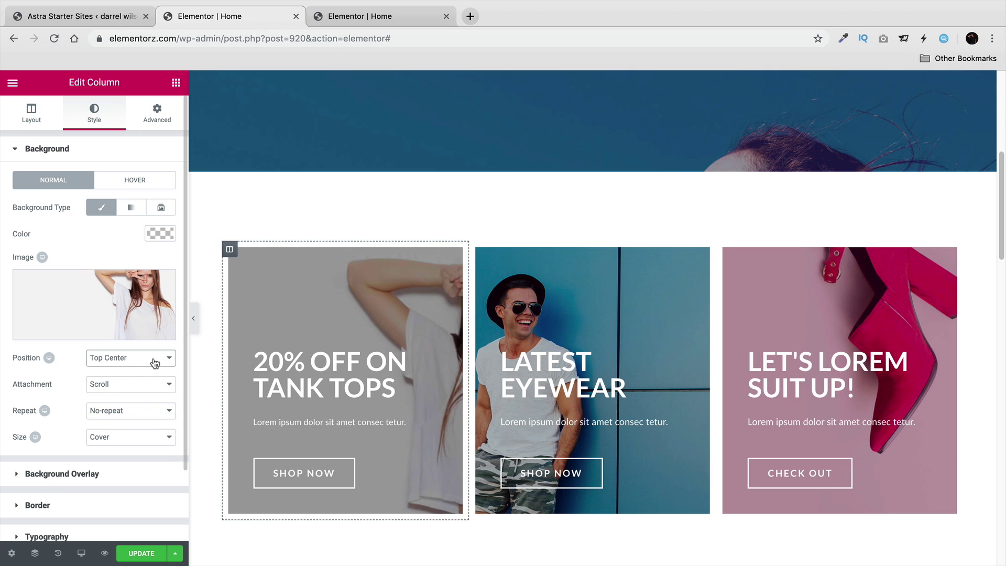
click(155, 359)
click(155, 358)
click(155, 360)
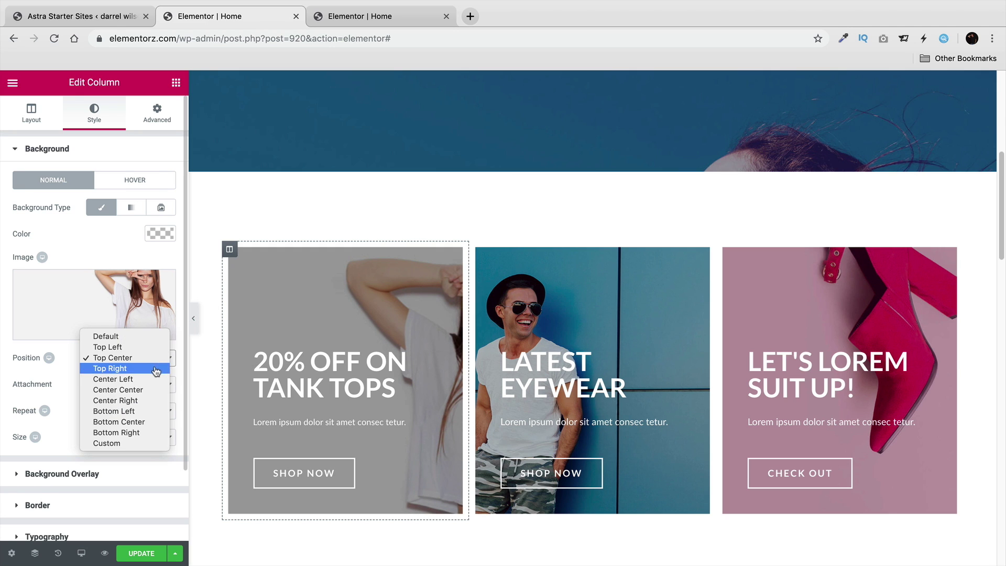
click(155, 367)
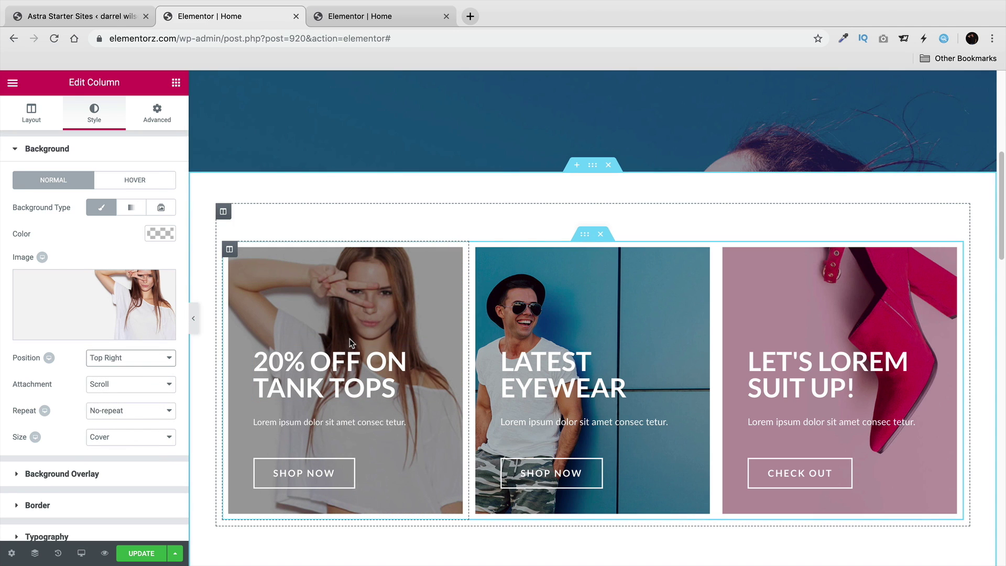
Change the first card's heading from '20% Off on Tank tops' to '30% Off on Tank tops'.
triple_click(355, 369)
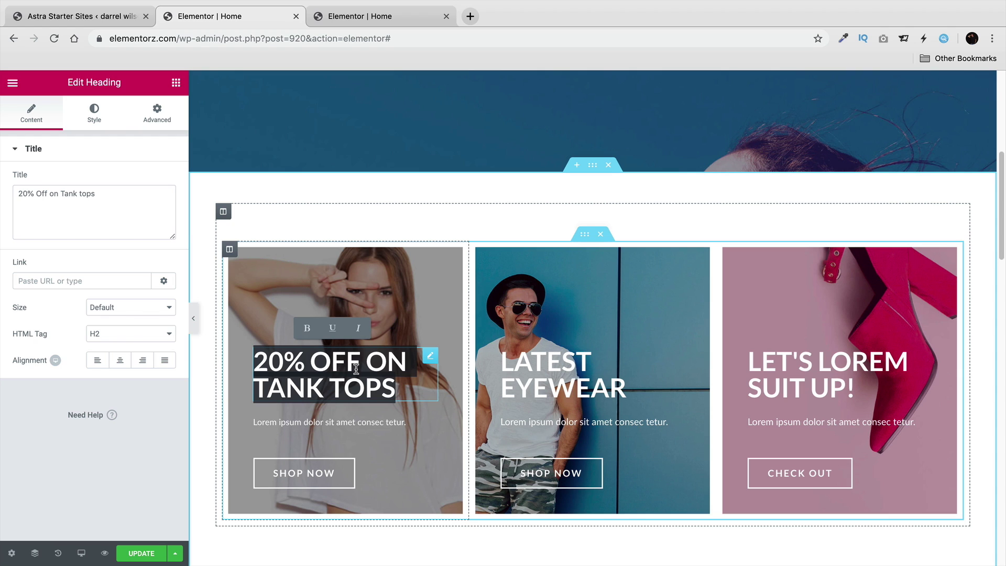
click(21, 195)
key(BackSpace)
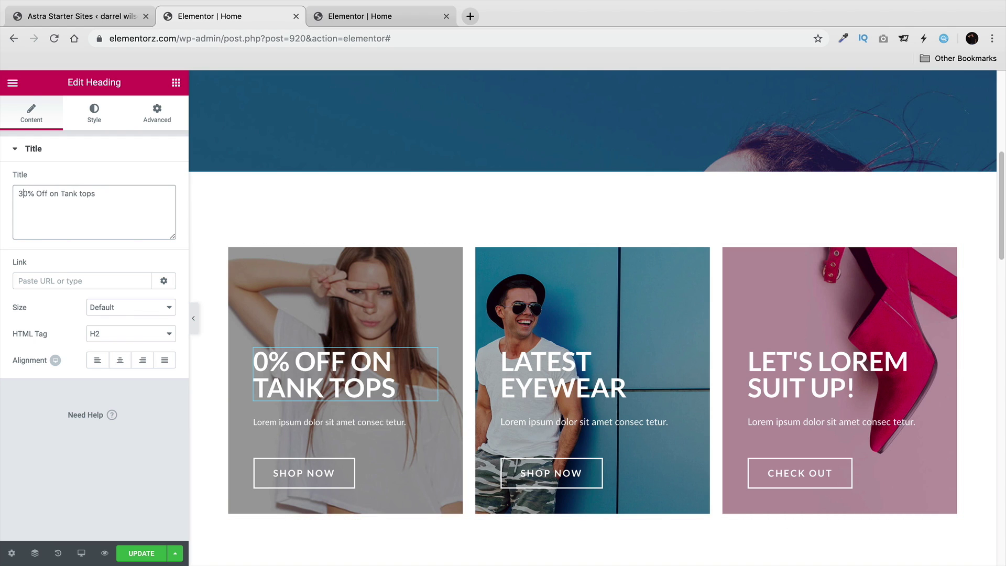
text(3)
Try Architects Daughter as the heading's font family, then reset it to Default.
click(84, 115)
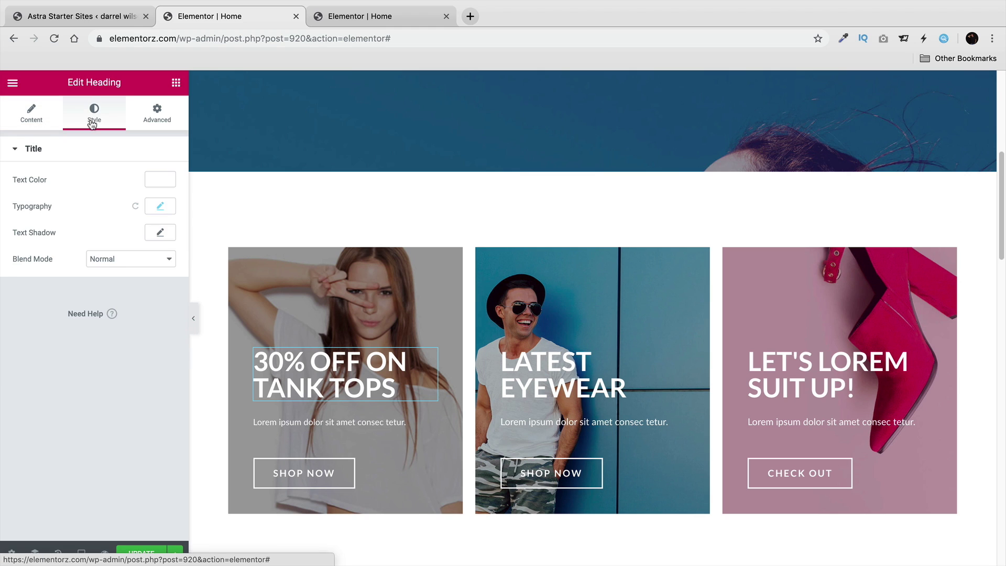
click(161, 207)
click(143, 240)
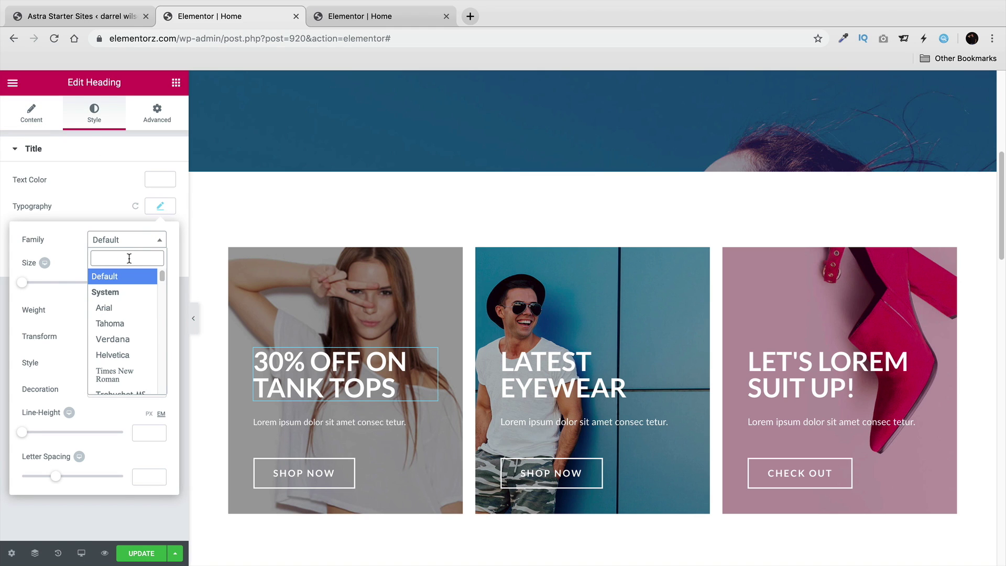
text(arch)
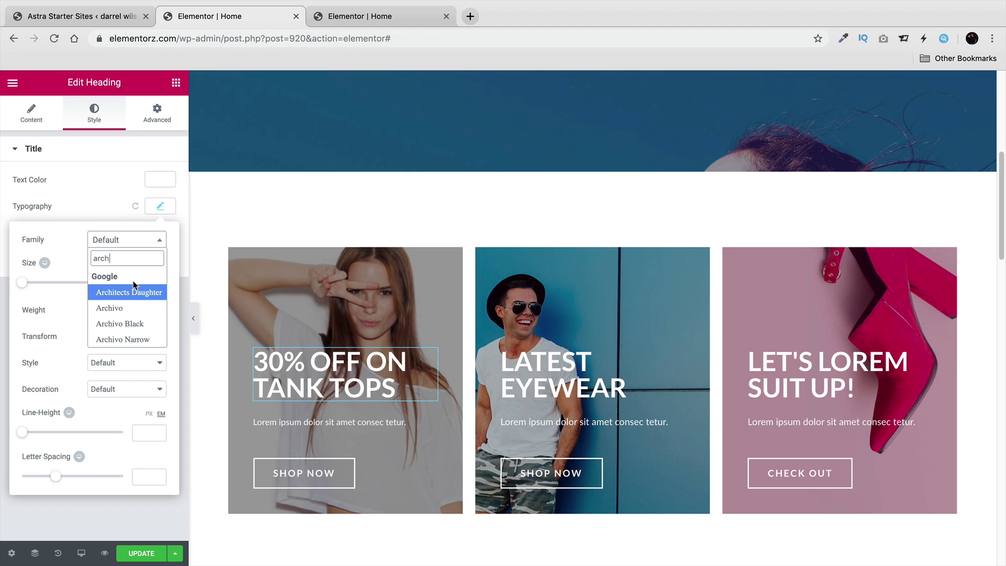
click(134, 289)
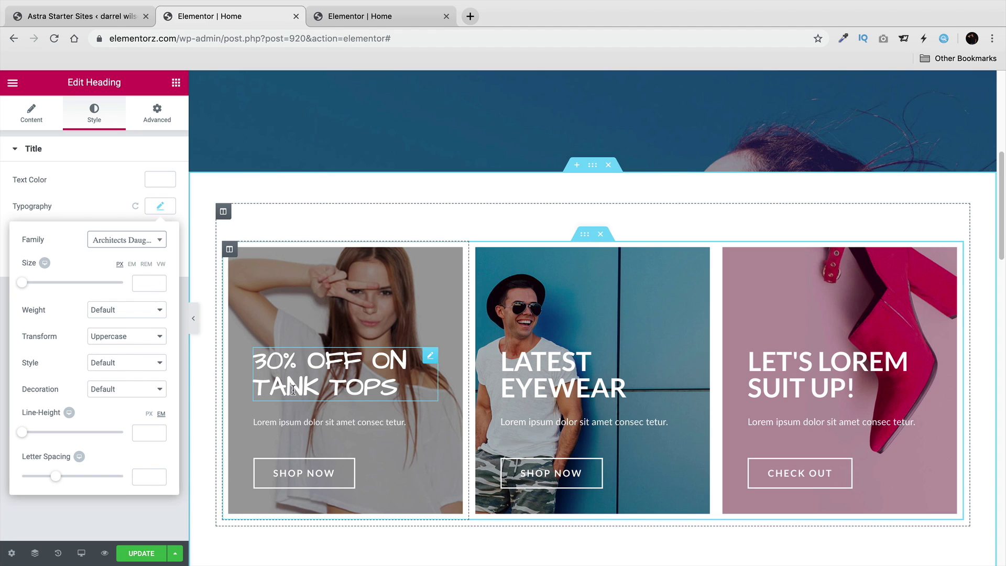
click(155, 238)
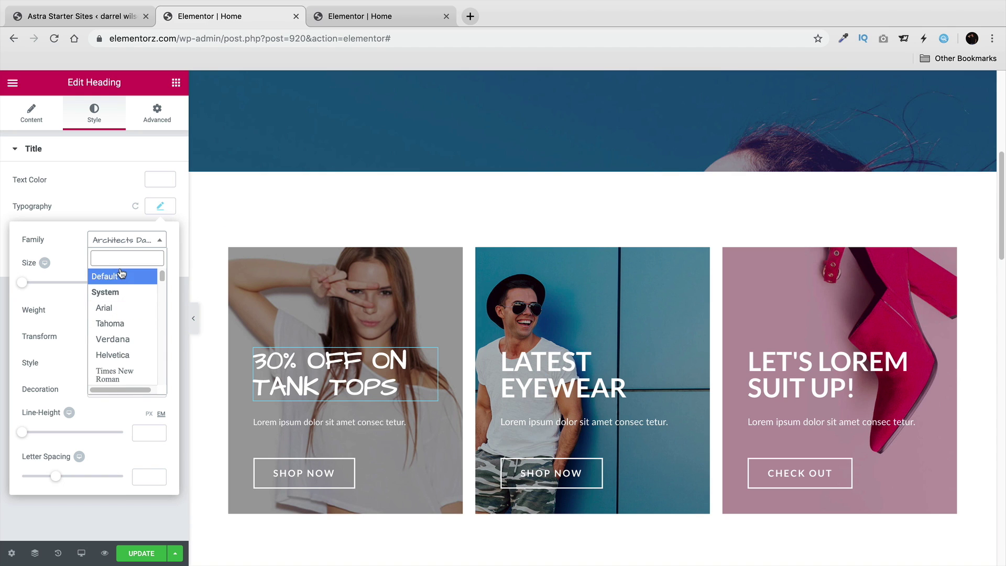
click(120, 275)
click(540, 361)
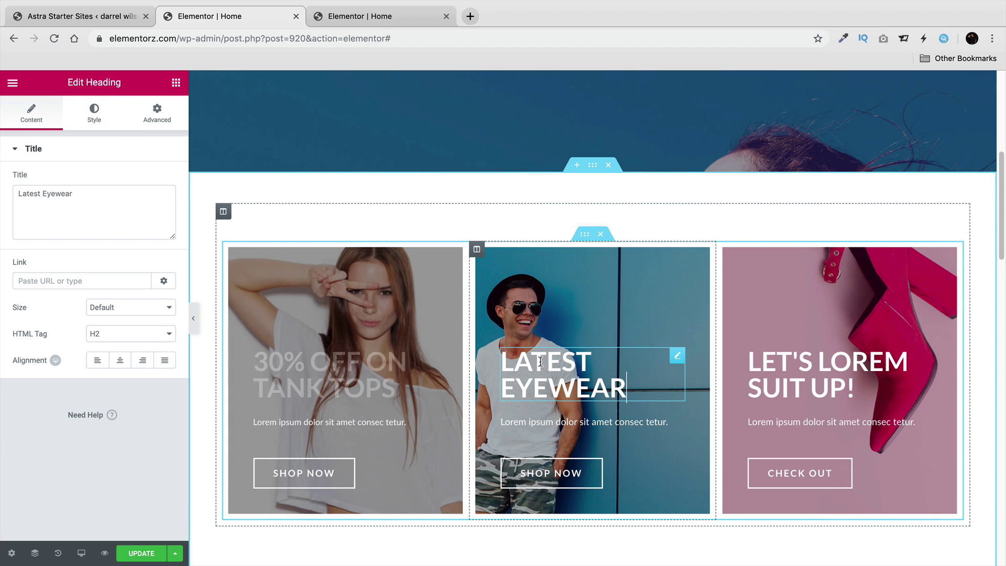
Set the Latest Eyewear column's background to the photo of the man, positioned Top Right.
click(477, 249)
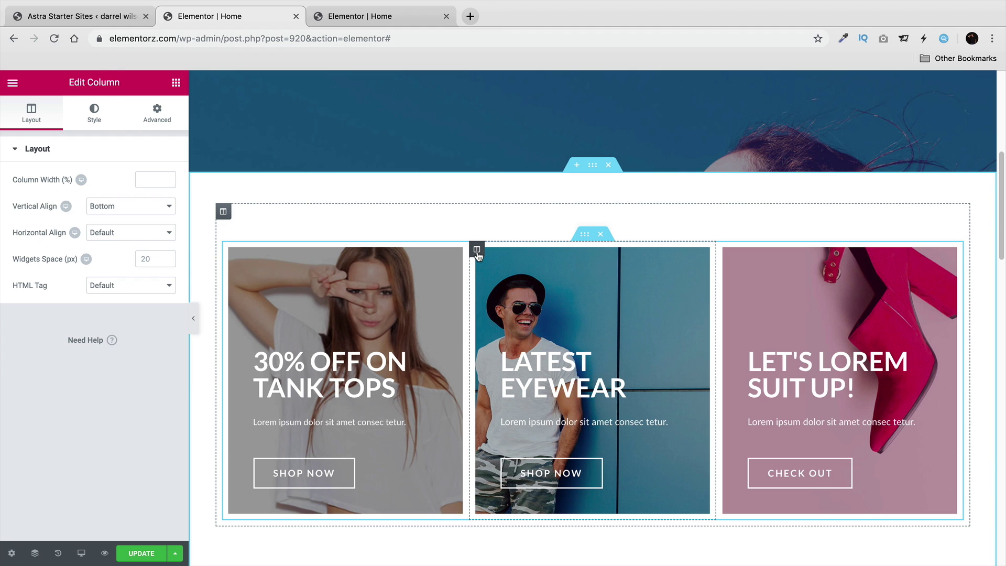
click(94, 110)
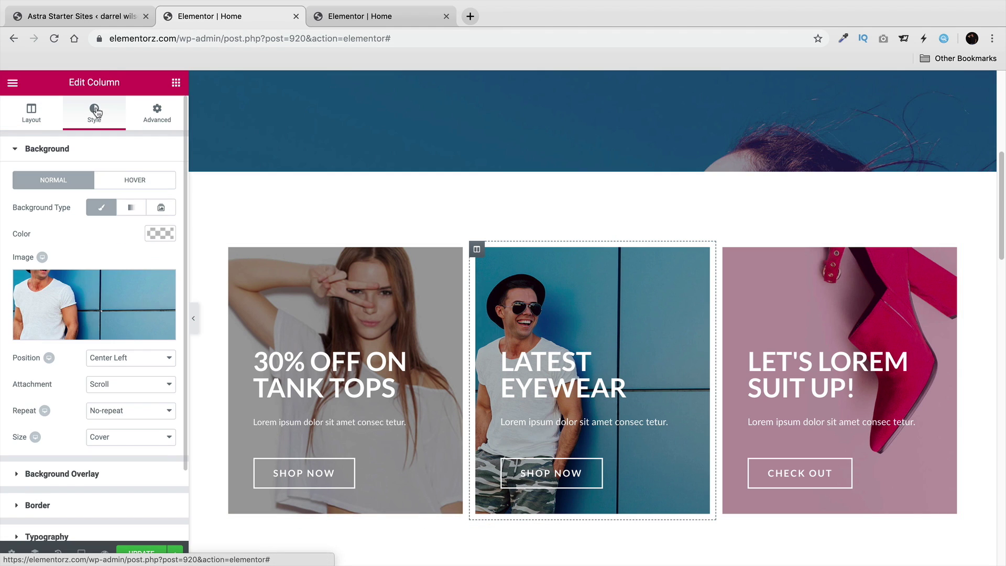
click(94, 333)
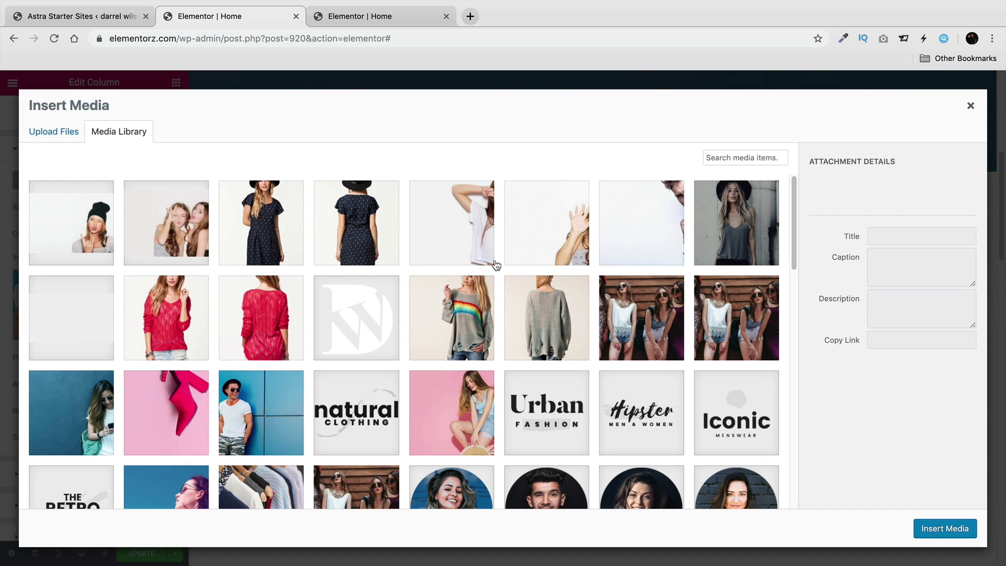
click(664, 220)
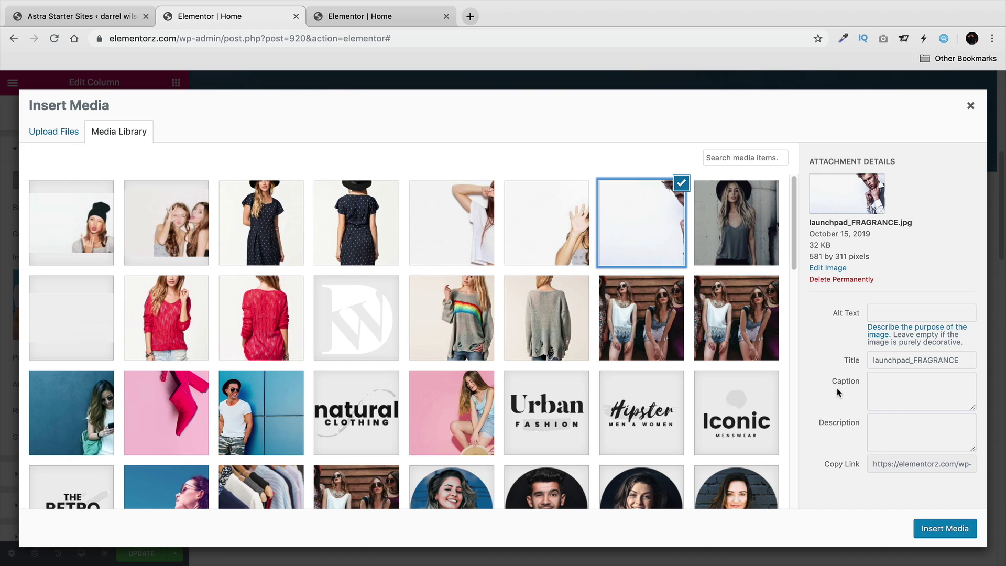
click(946, 528)
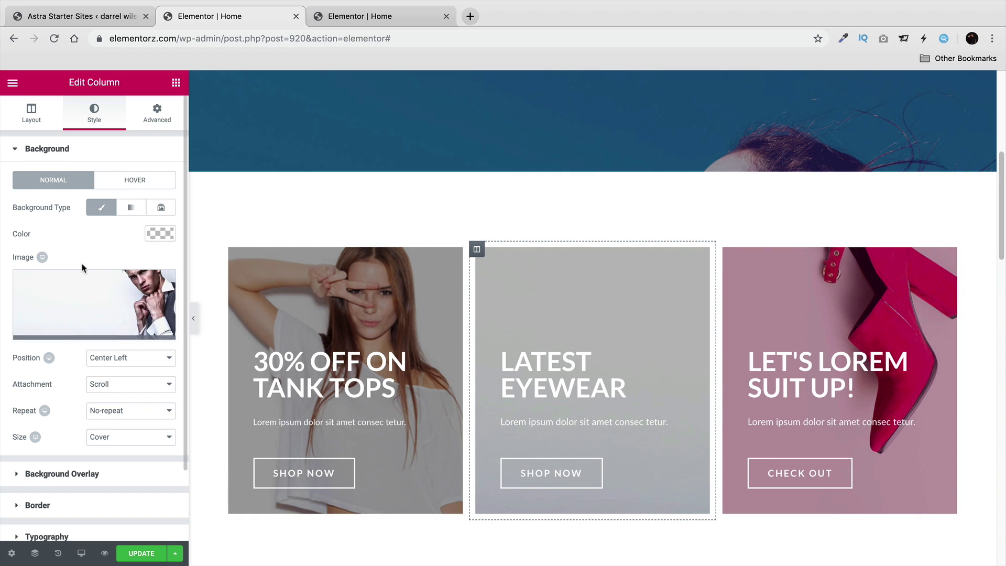
click(142, 364)
click(141, 347)
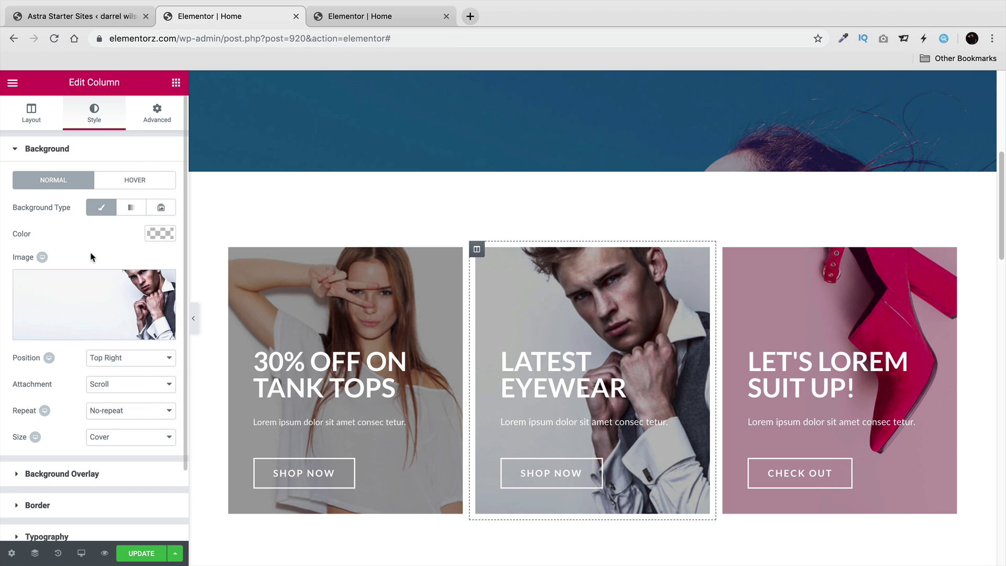
Try a Gradient background with black first colour and a Slideshow, then return to Classic.
click(131, 207)
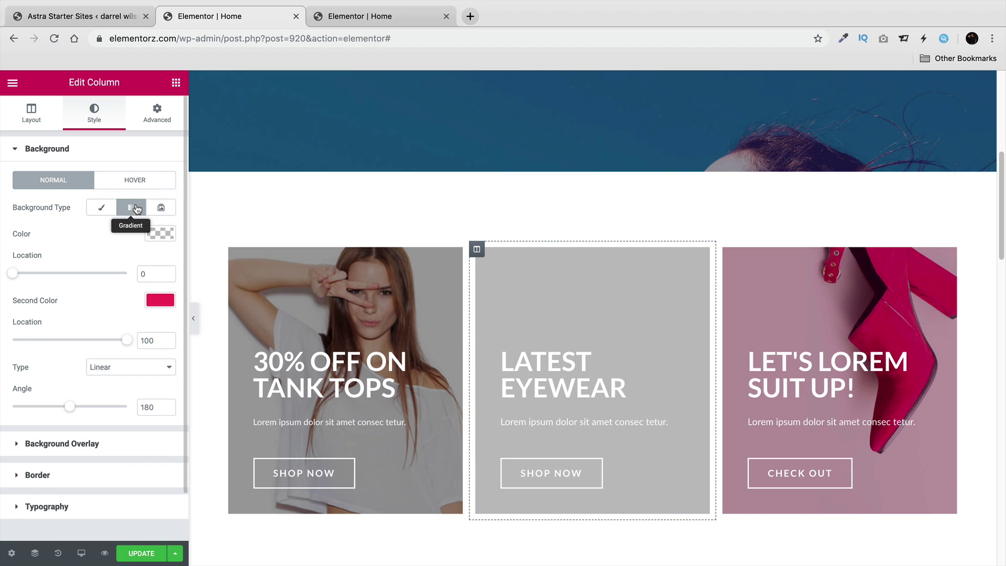
click(160, 233)
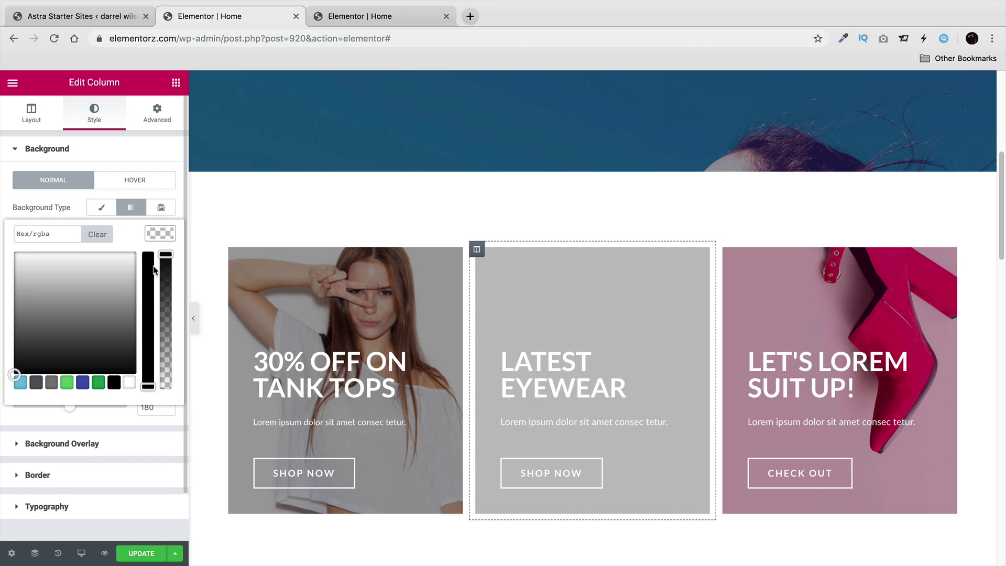
click(115, 383)
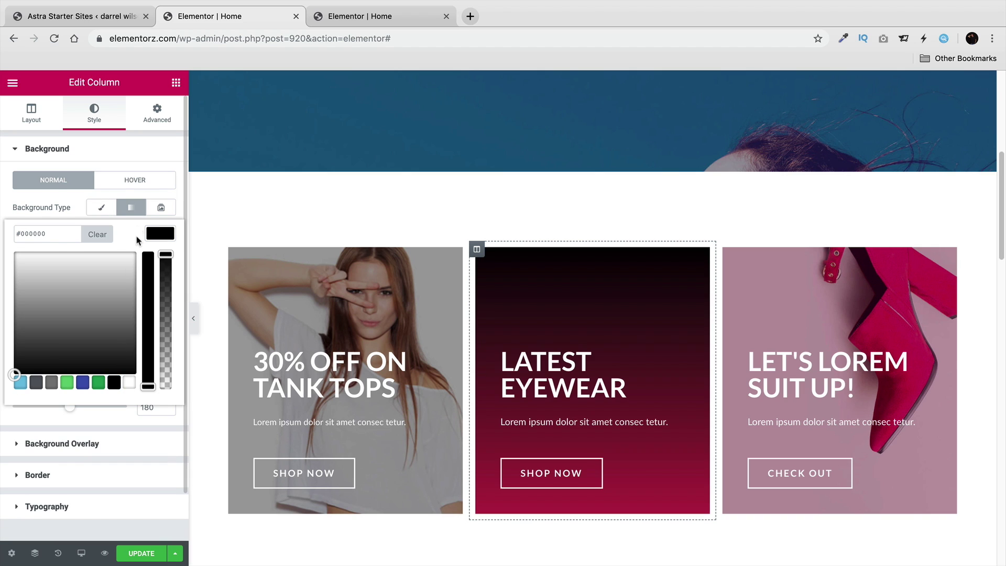
click(131, 207)
click(131, 208)
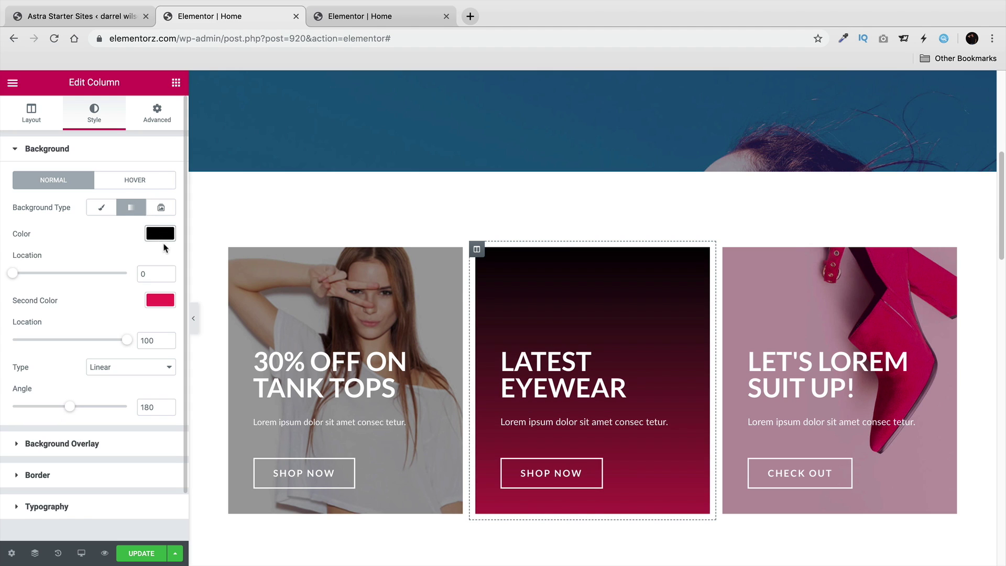
click(103, 209)
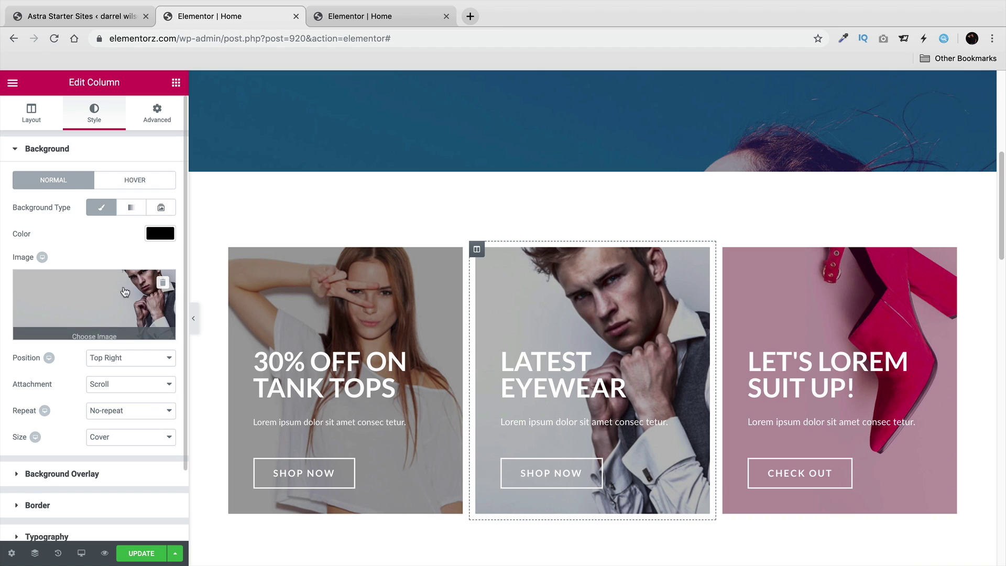
click(160, 210)
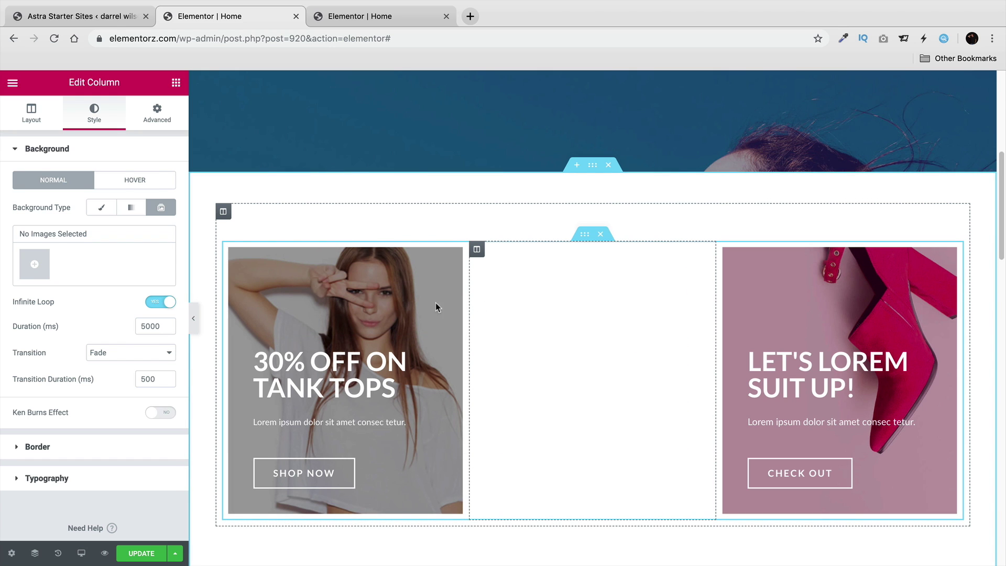
click(137, 214)
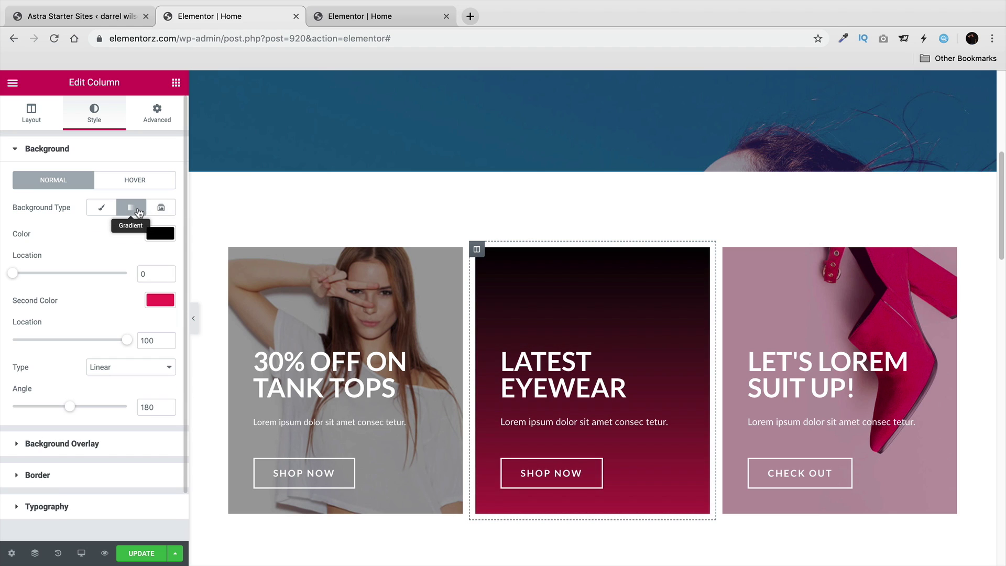
click(101, 210)
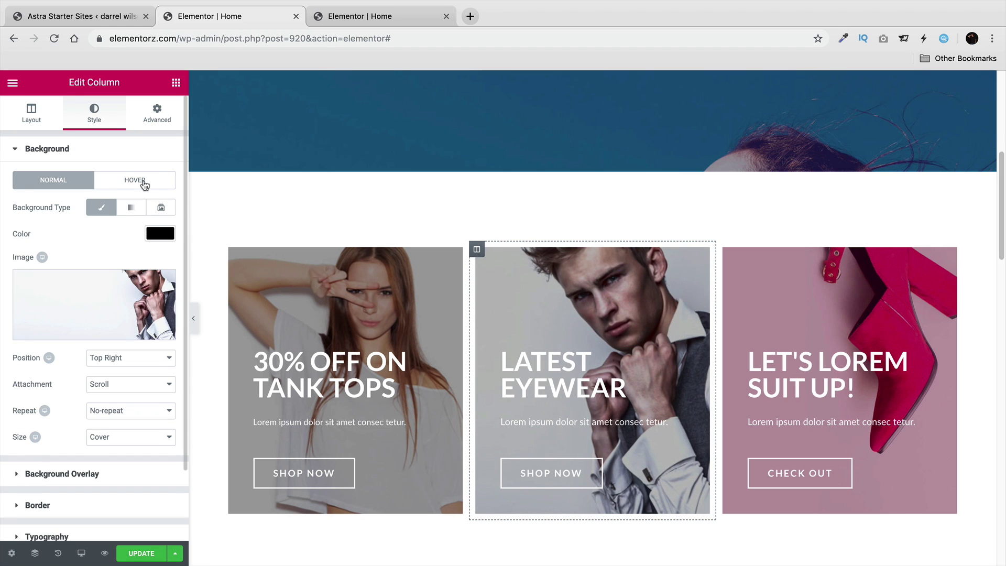
Give the column a Hover gradient background starting with green #23a455, then return to Normal.
click(144, 185)
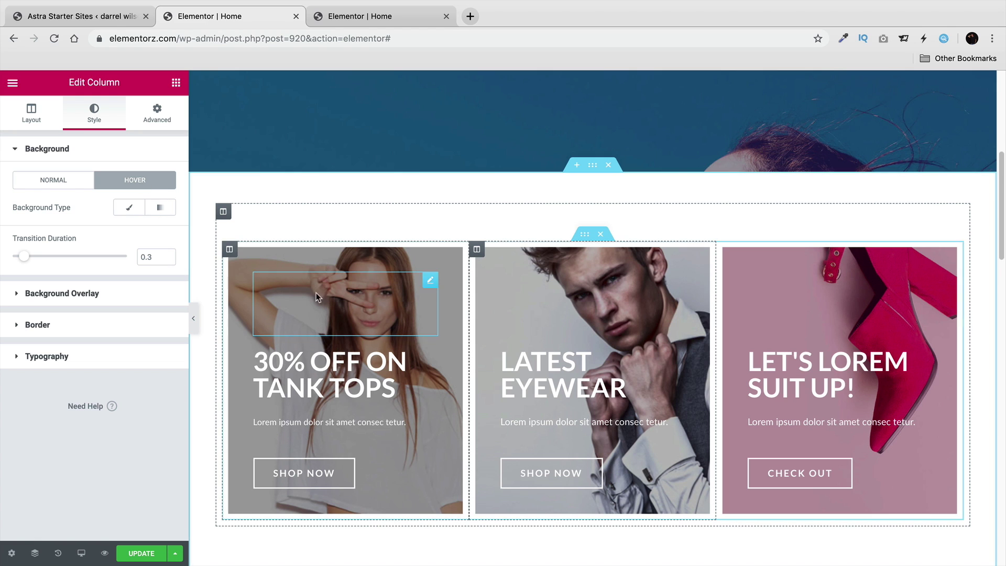
click(159, 209)
click(168, 235)
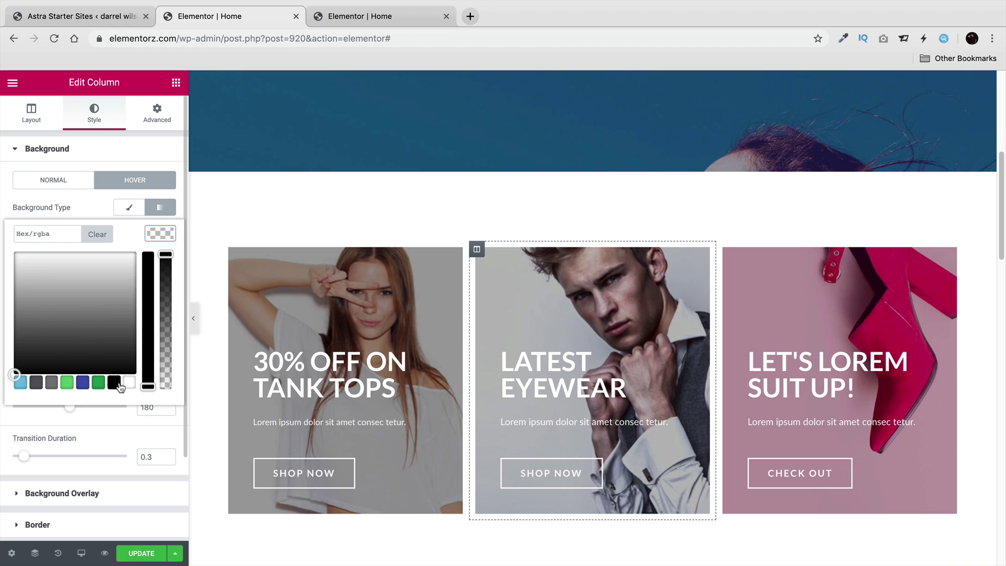
click(97, 385)
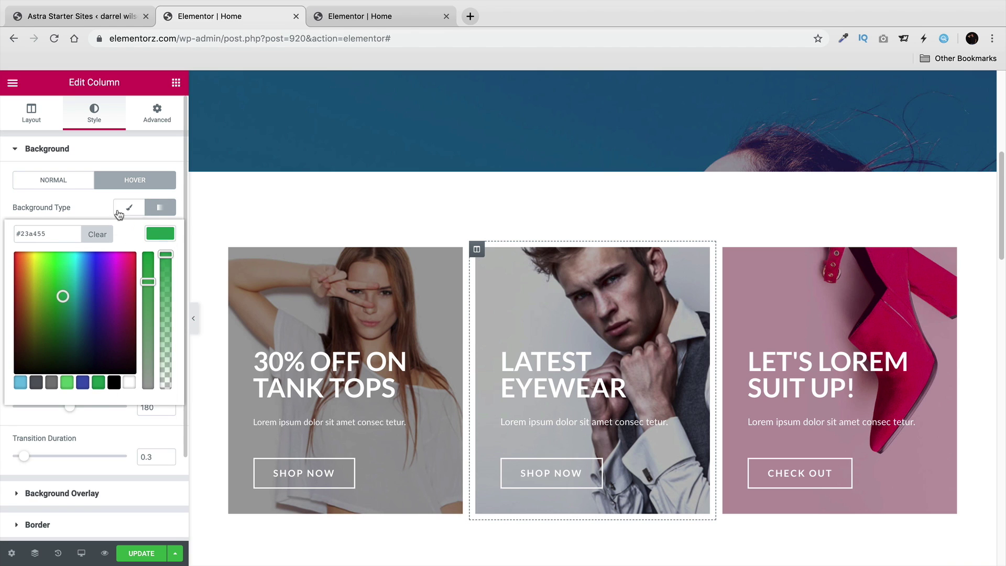
click(77, 185)
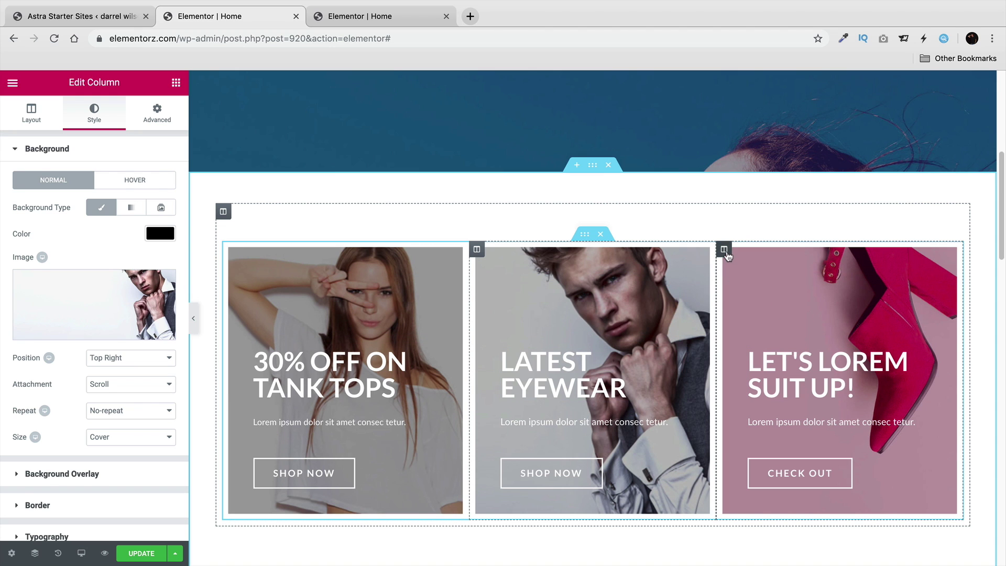
Set the waving woman photo launchpad7.jpg as the third column's background image.
click(390, 19)
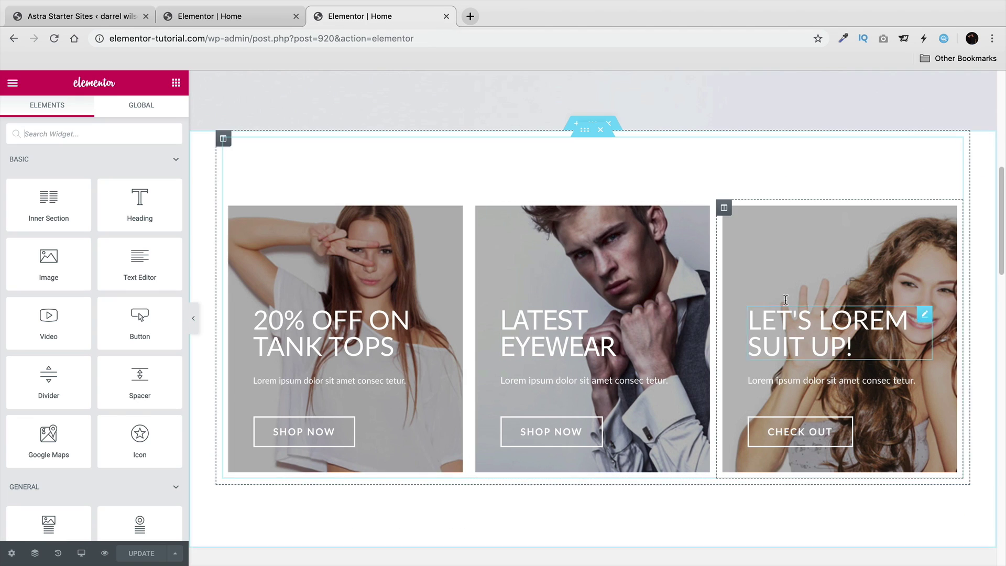
click(187, 18)
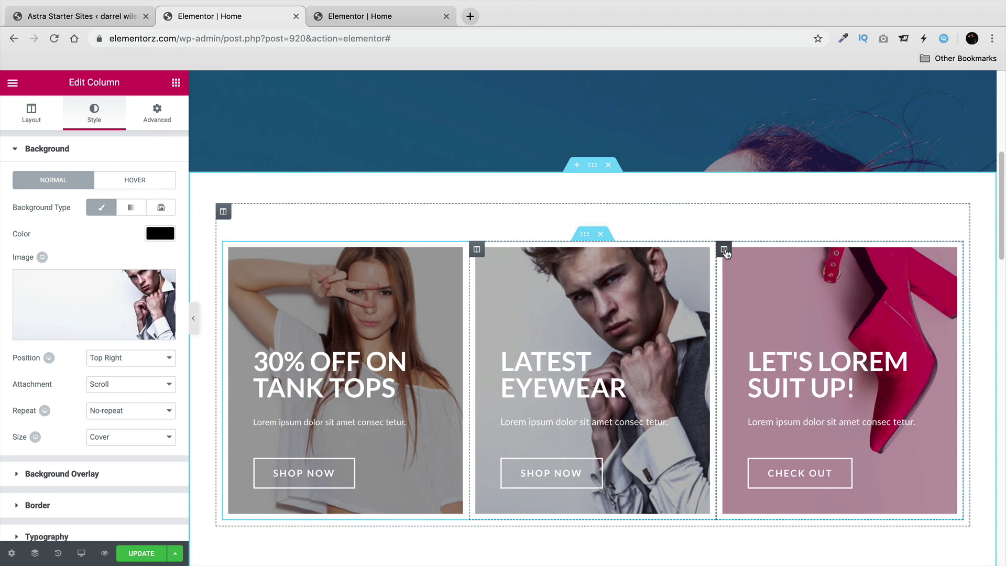
click(724, 249)
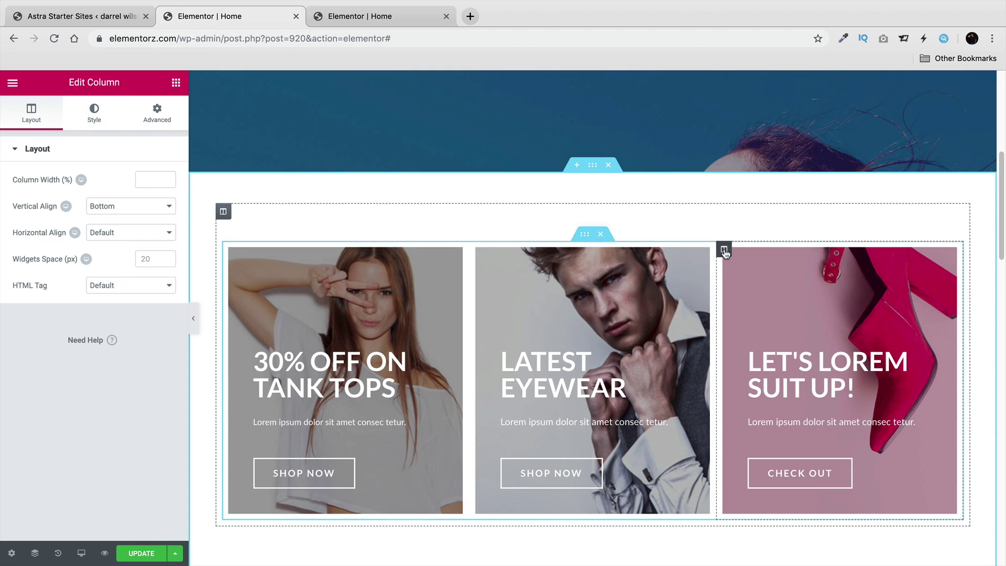
click(97, 119)
click(119, 332)
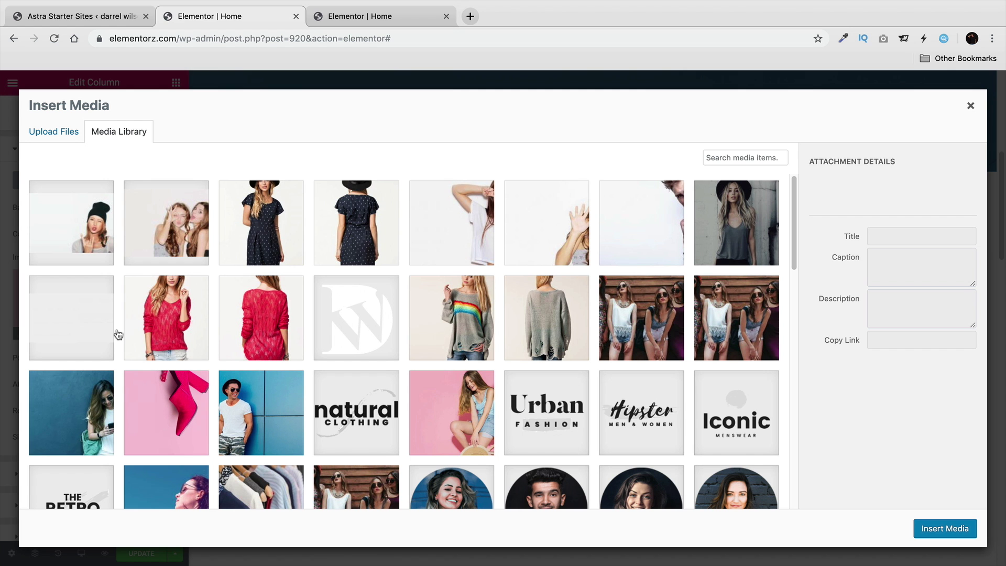
click(575, 236)
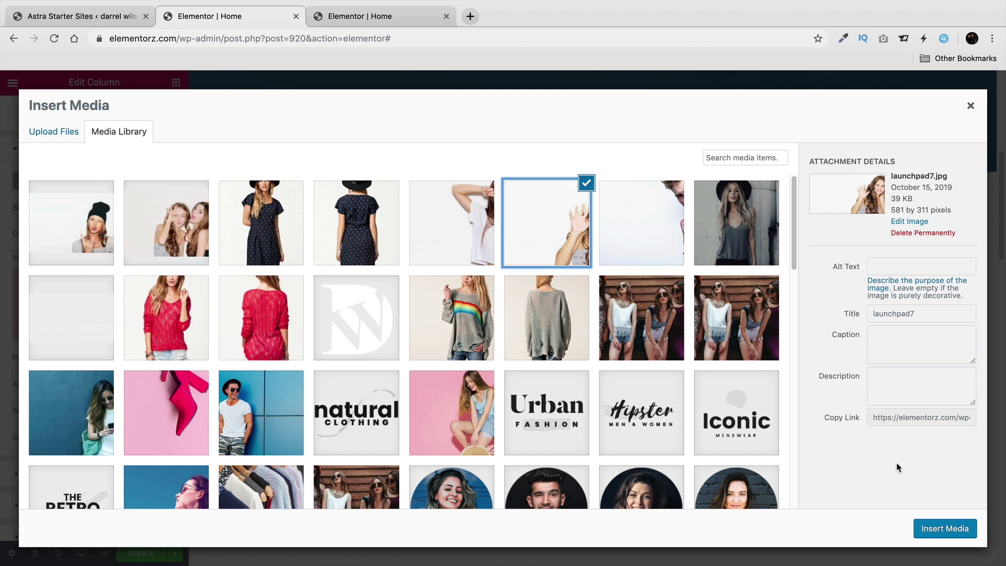
click(927, 529)
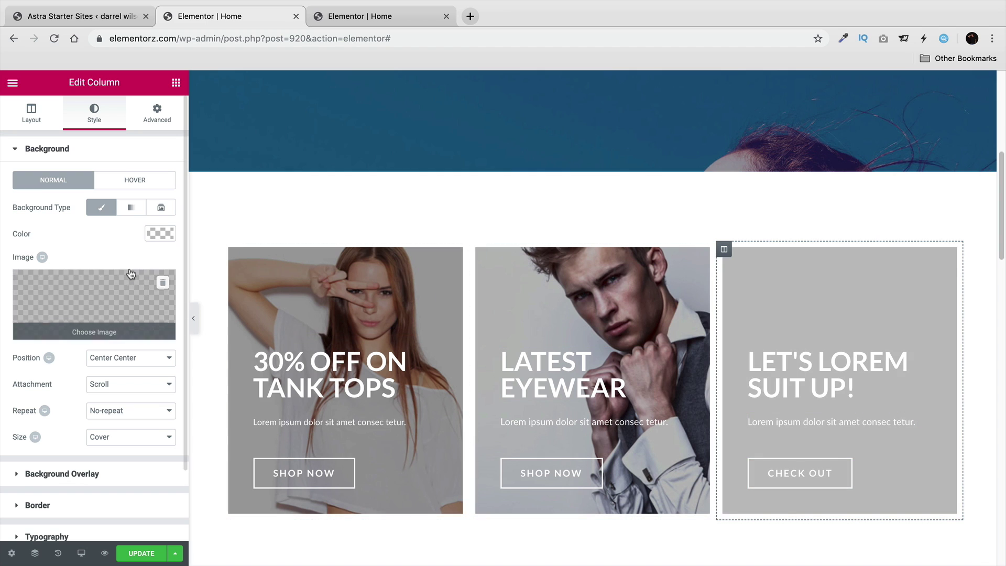
Position the background photo Center Right and save the page with Update.
click(132, 353)
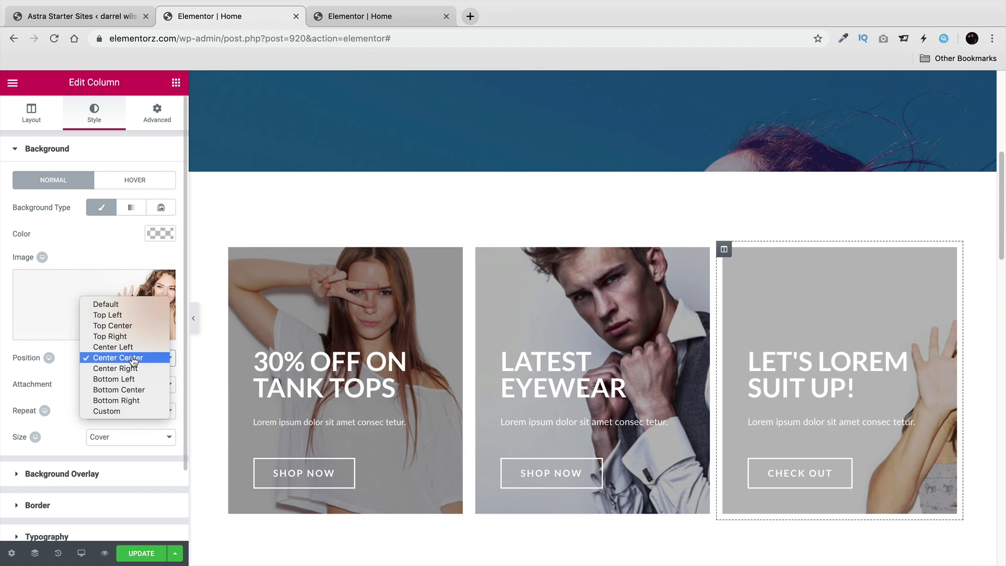
click(131, 352)
click(132, 353)
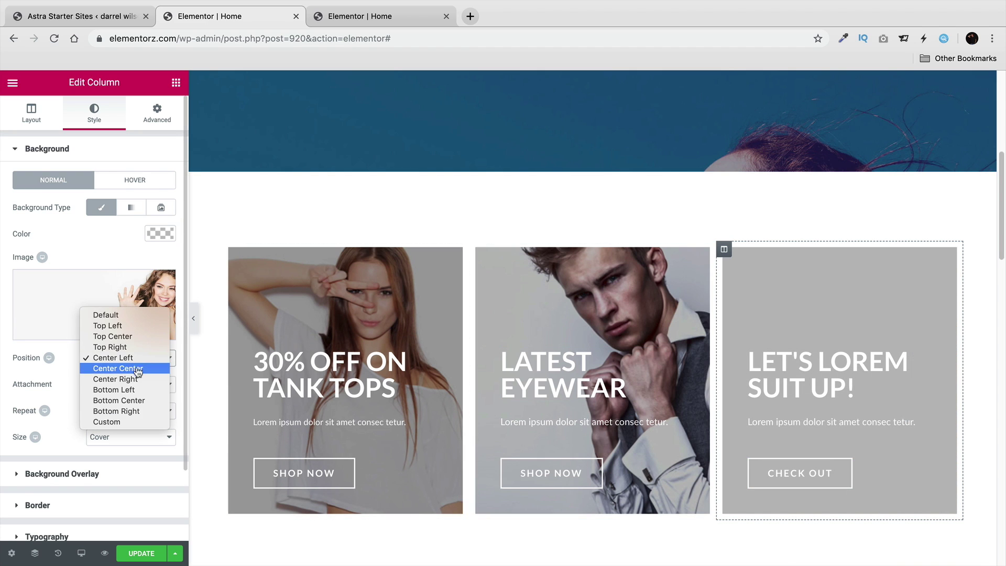
click(138, 377)
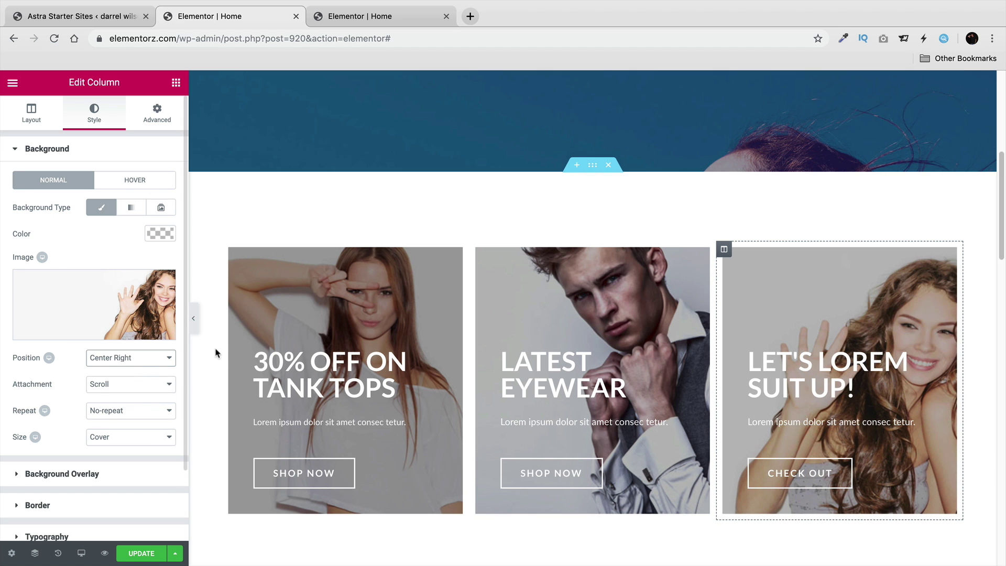
click(154, 553)
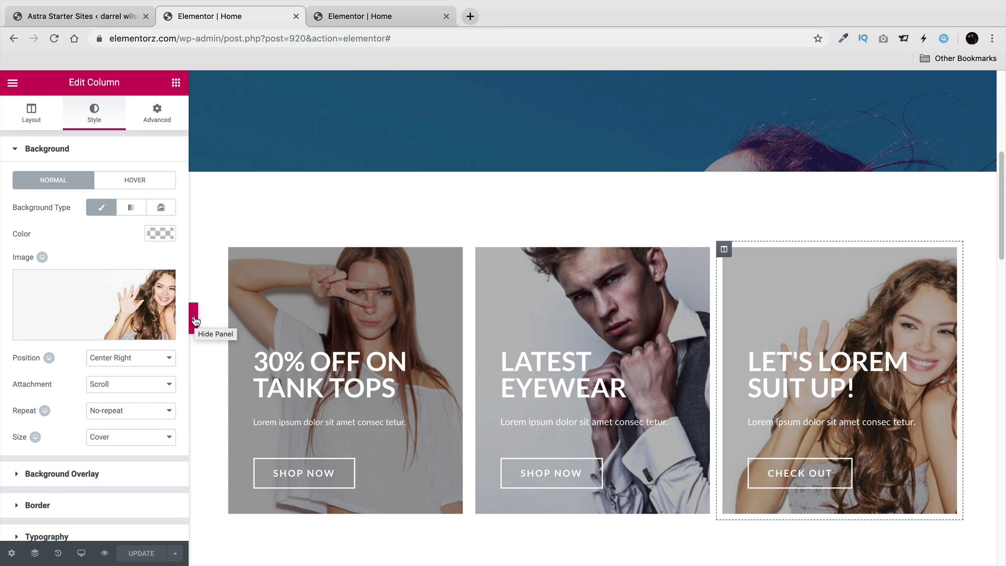
click(195, 321)
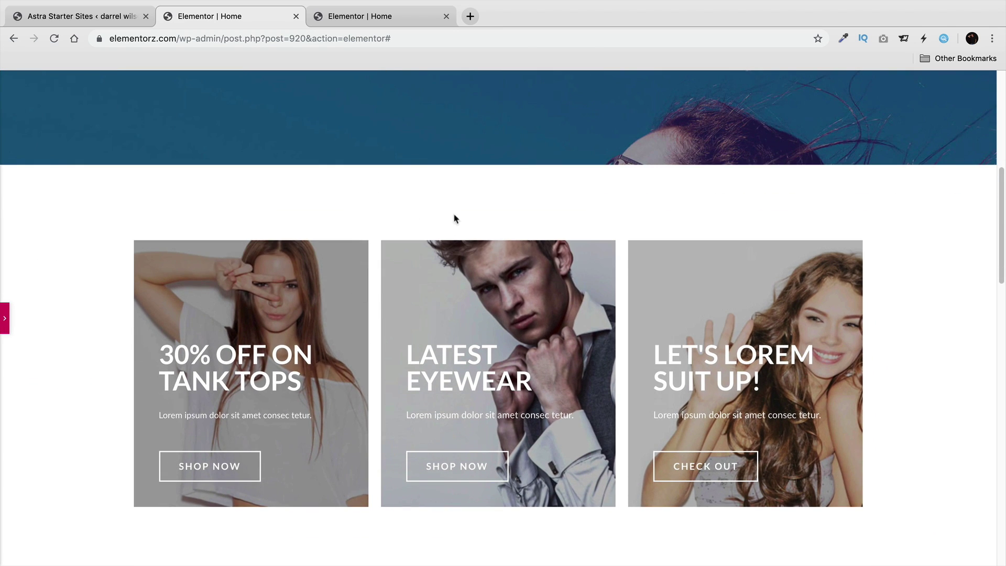
scroll(367, 340, down, 2)
scroll(377, 377, up, 3)
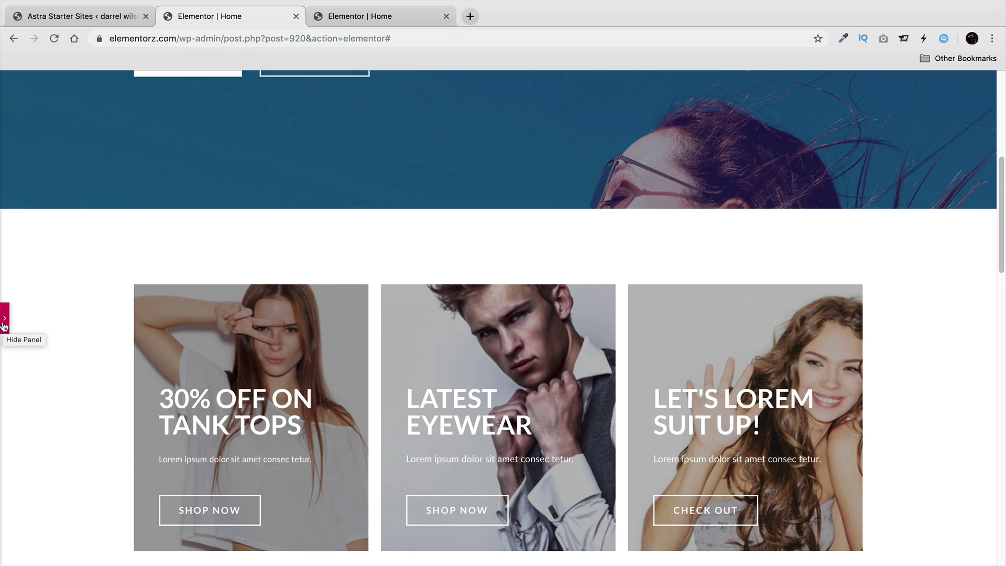
click(5, 320)
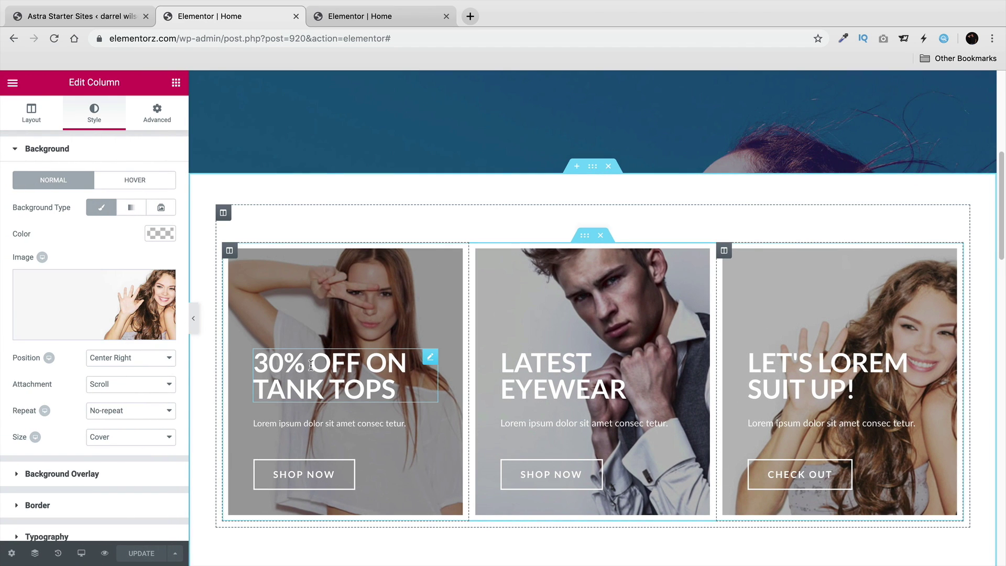
scroll(311, 365, down, 4)
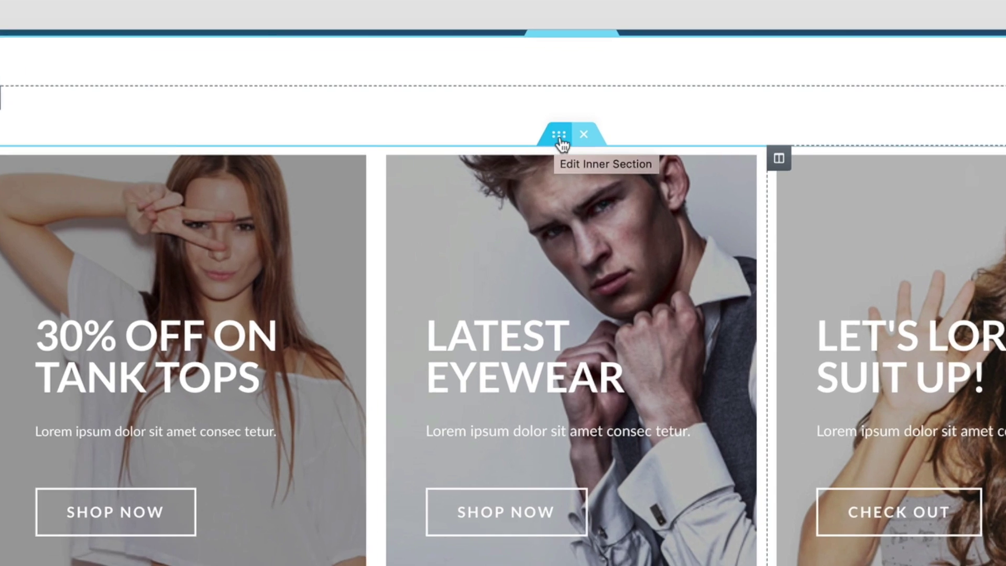
scroll(574, 261, up, 1)
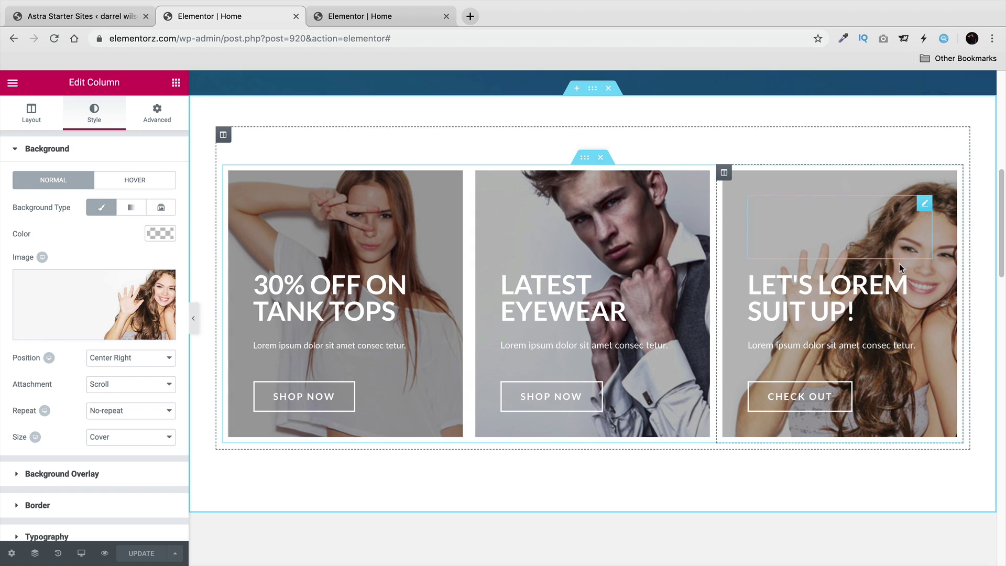
Change the three-card inner section's top margin from 50 to 0.
click(584, 157)
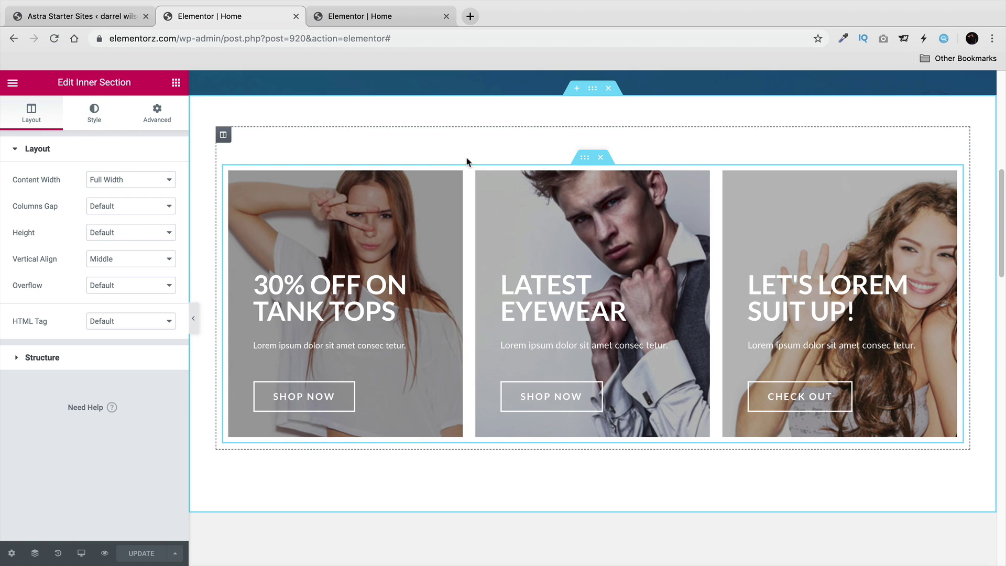
click(162, 119)
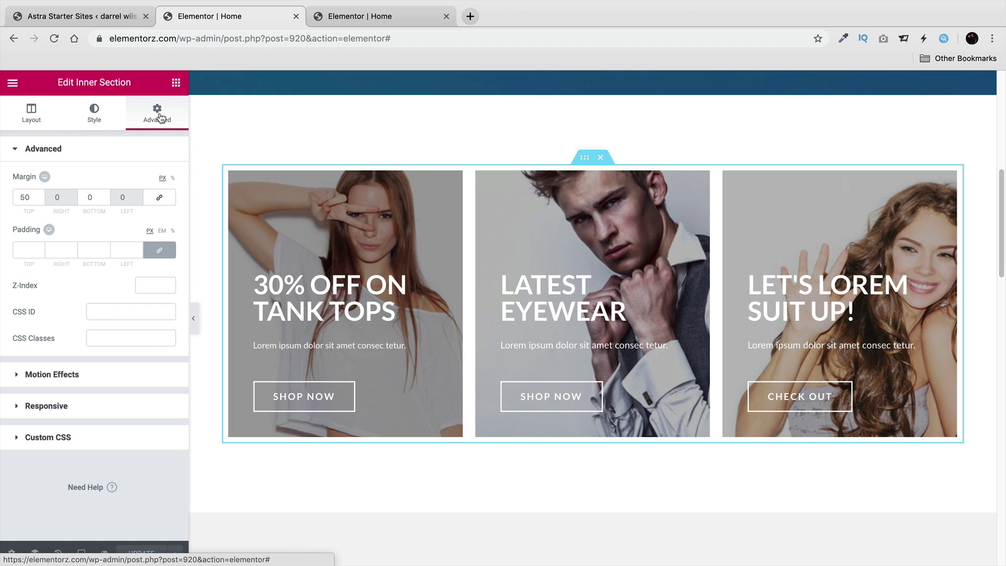
double_click(24, 195)
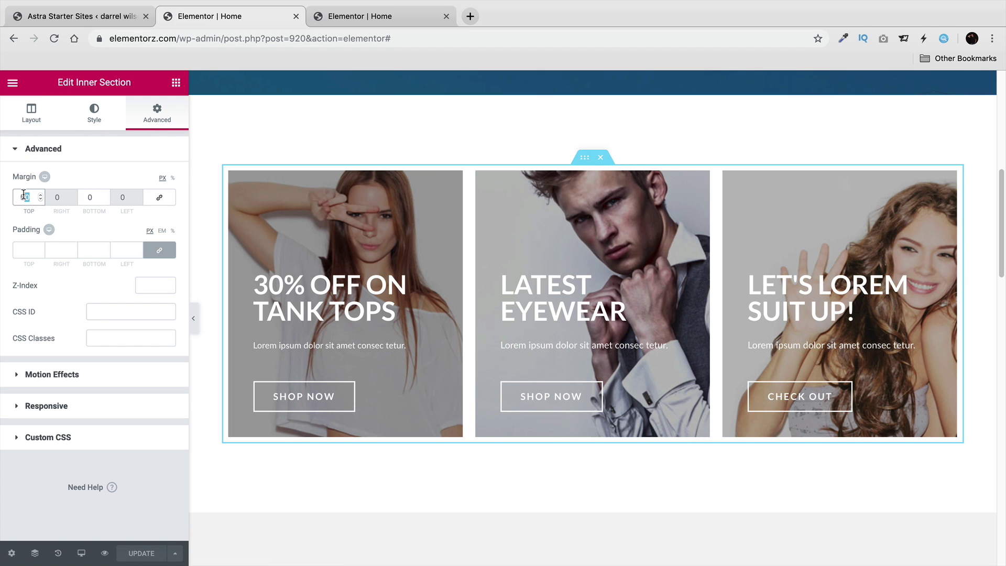
scroll(292, 309, up, 1)
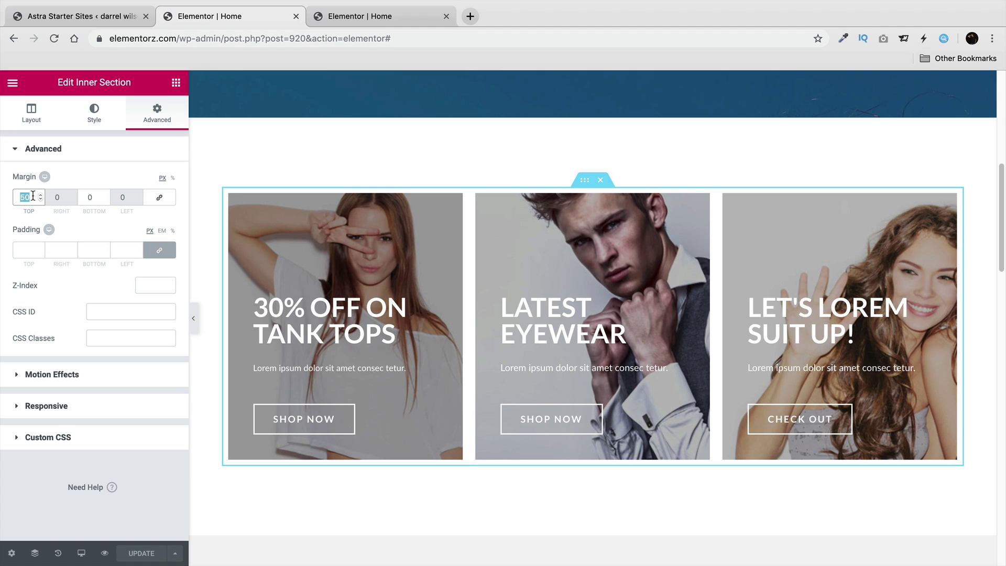
text(0)
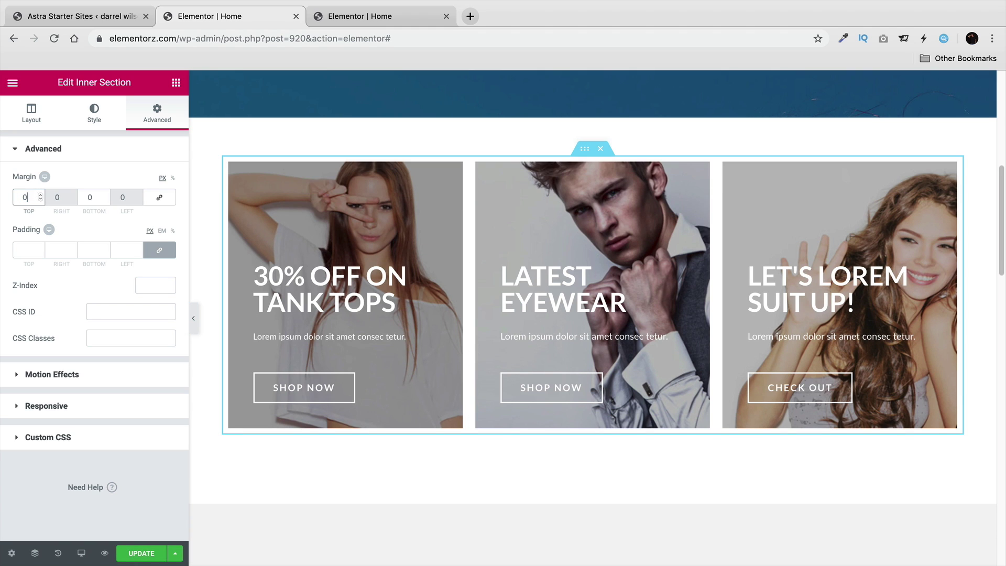
Nudge the top margin upward, reset it back to 0, and scroll down to review the page.
click(41, 194)
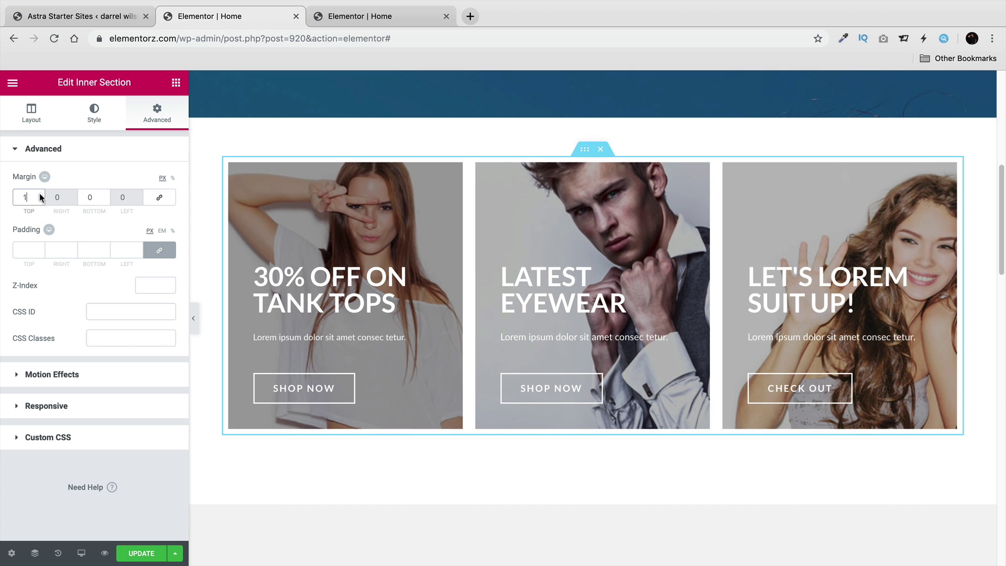
click(41, 194)
click(41, 194)
click(41, 194)
drag(41, 195, 41, 197)
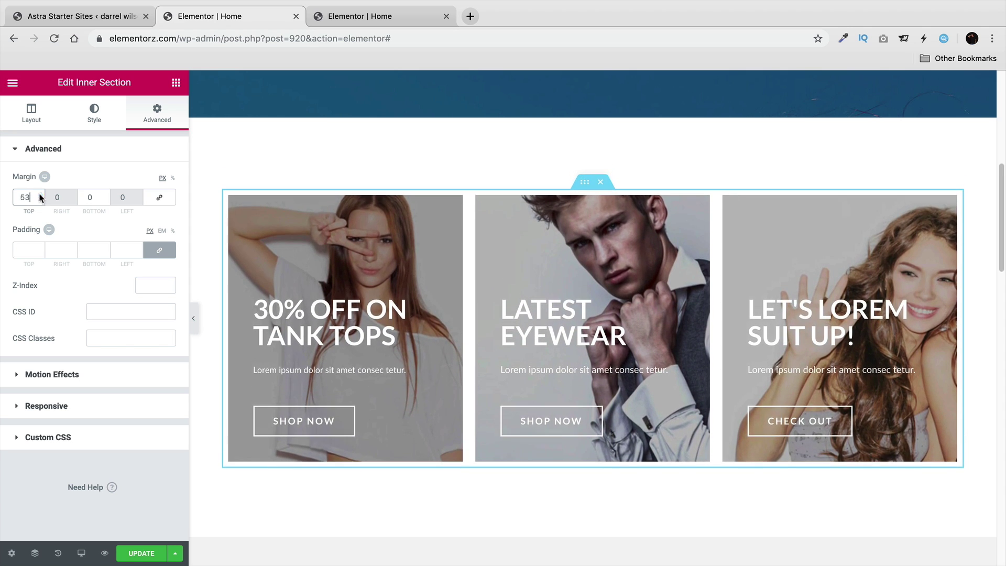
text(0)
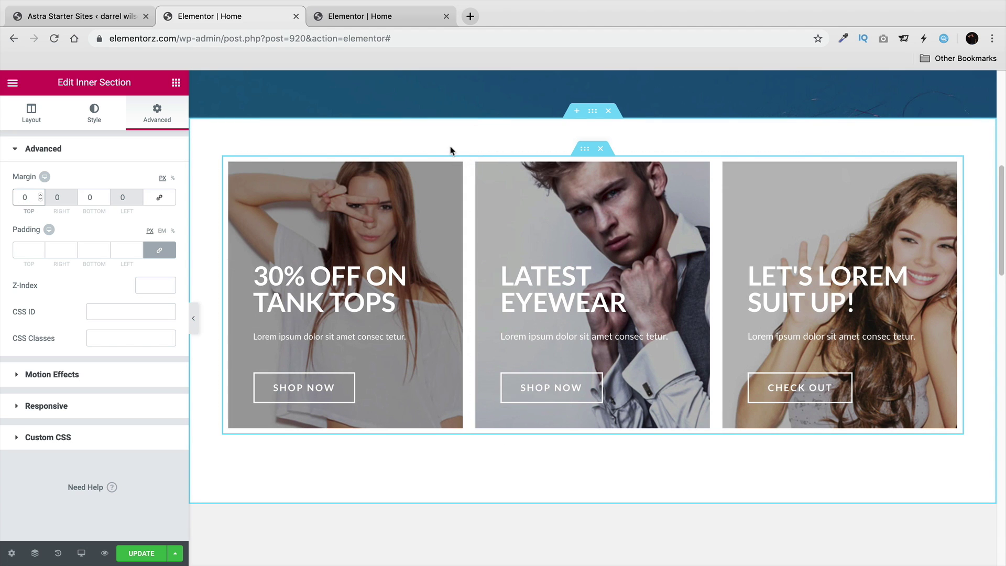
scroll(456, 157, up, 5)
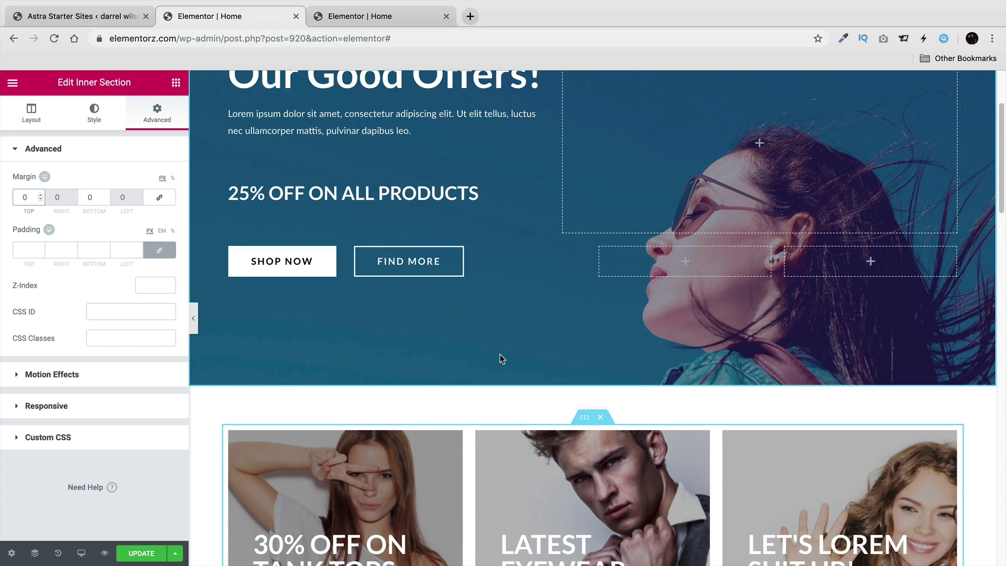
scroll(499, 354, down, 9)
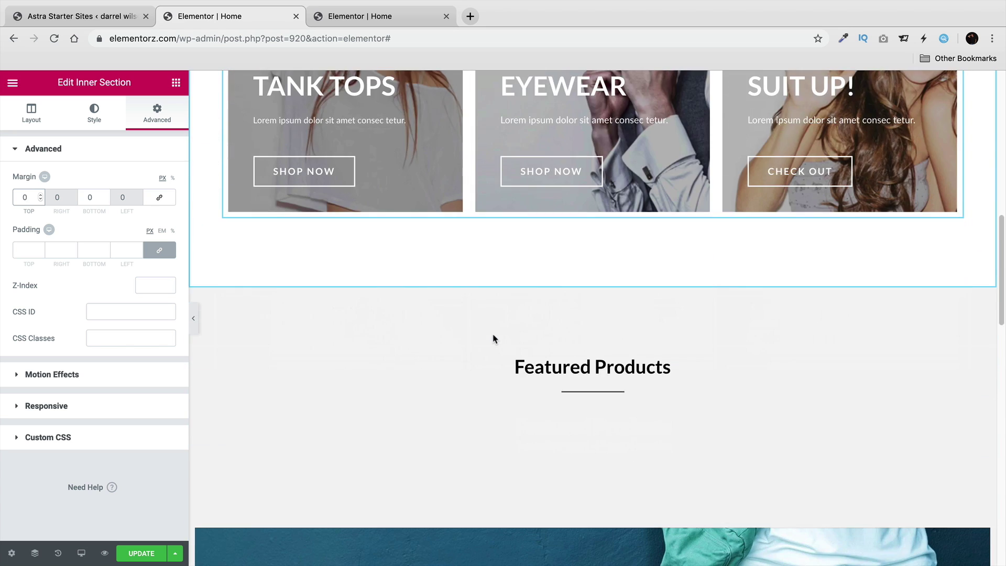
scroll(493, 338, down, 2)
scroll(565, 283, down, 1)
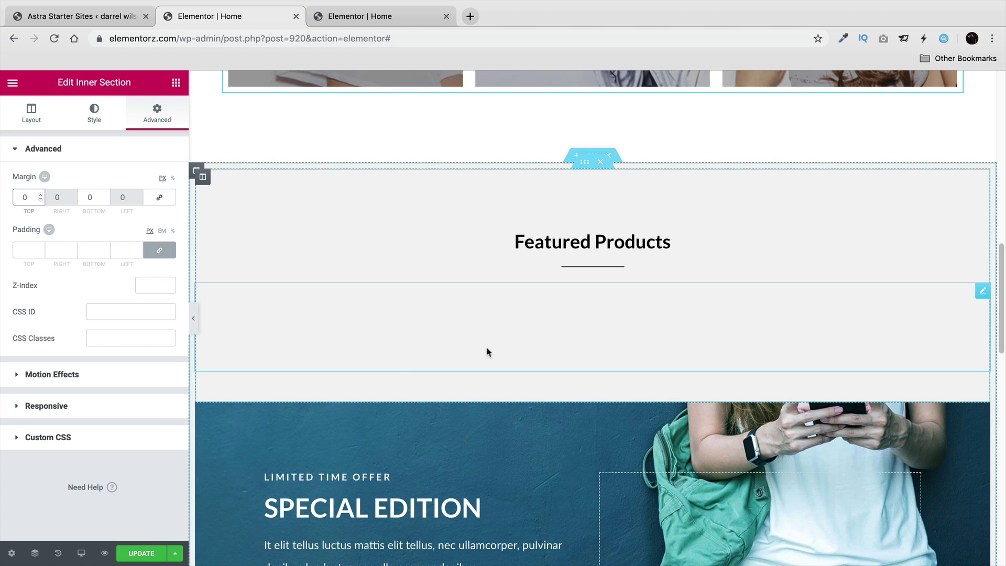
scroll(491, 345, down, 5)
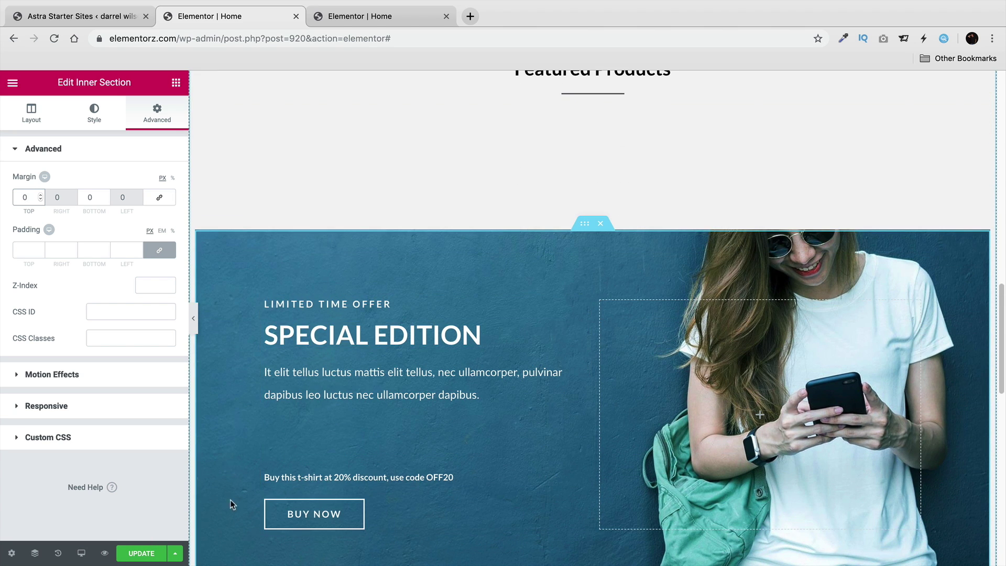
Compare the Special Edition banner with the reference homepage in the other tab.
click(189, 318)
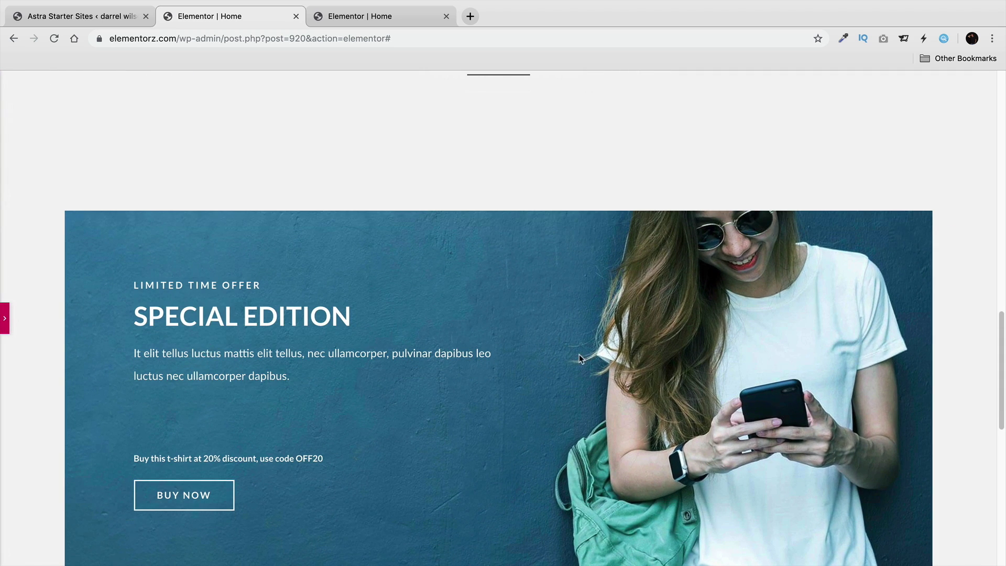
click(5, 313)
click(350, 16)
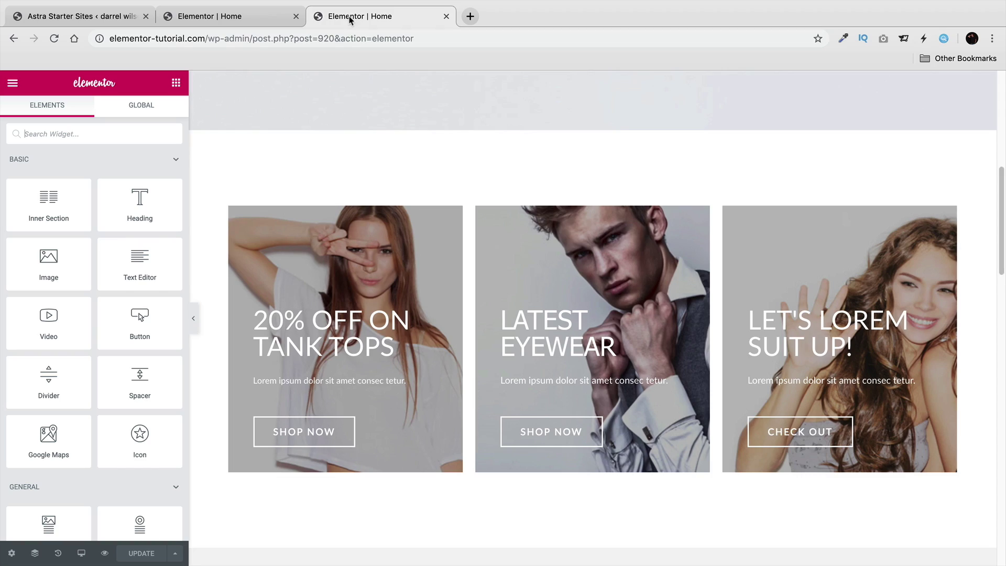
scroll(423, 256, down, 15)
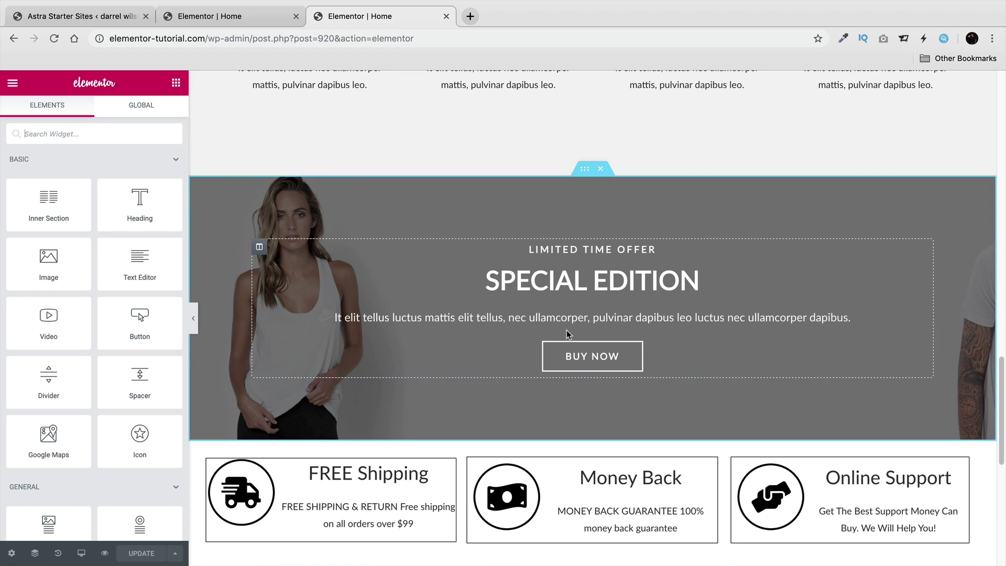
click(194, 318)
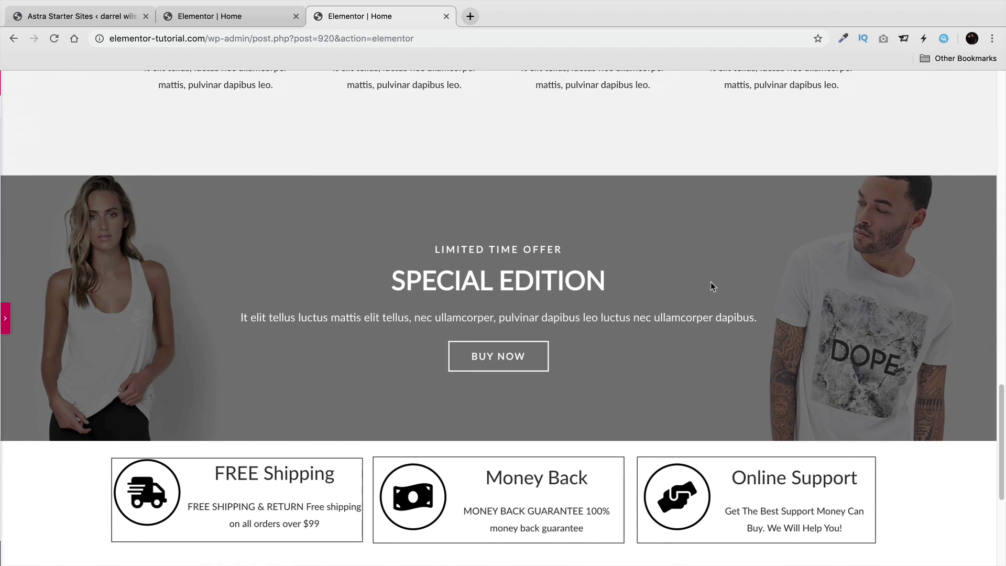
click(236, 16)
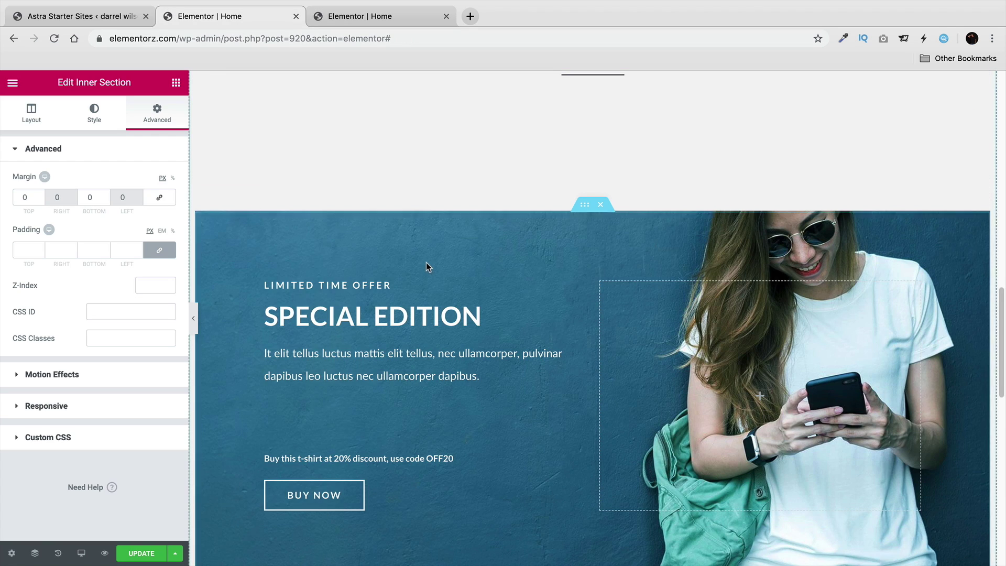
scroll(426, 262, down, 1)
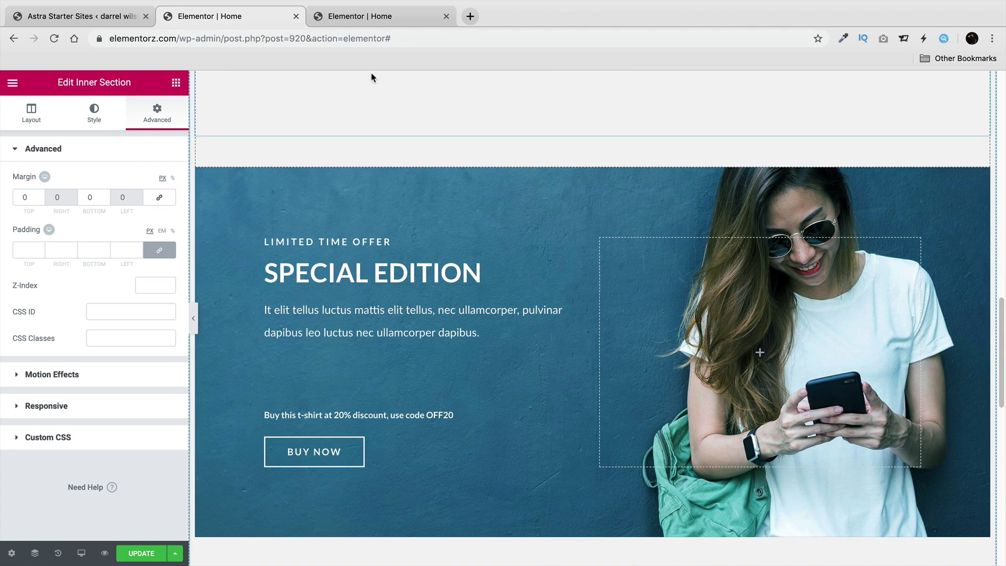
click(374, 24)
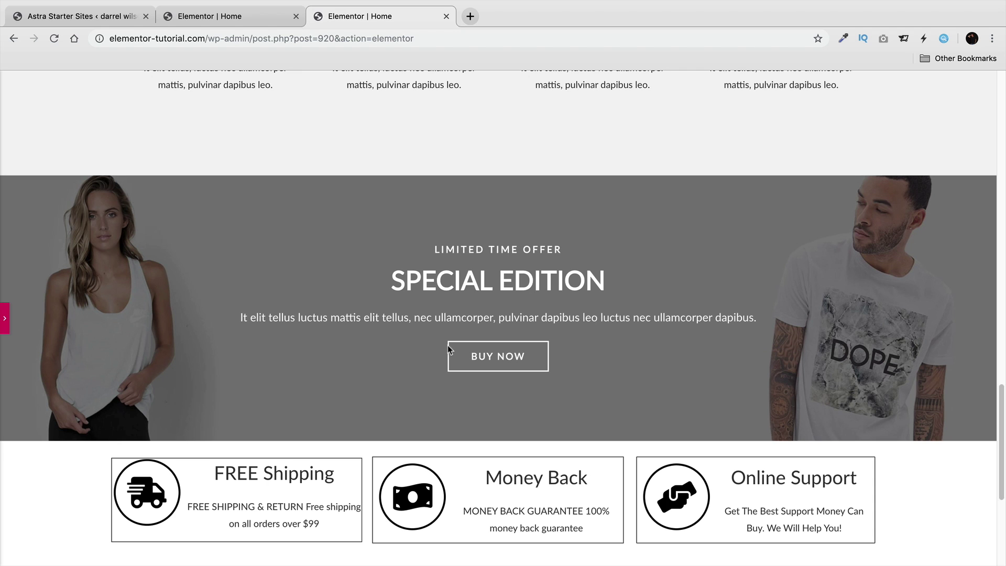
click(249, 20)
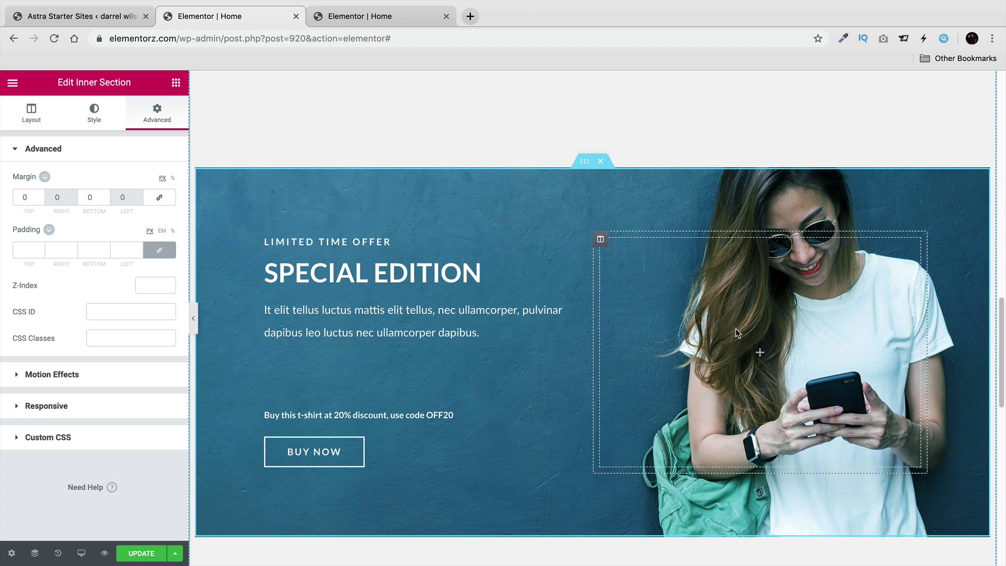
Open the Edit Column settings for the banner's right-hand column.
right_click(724, 305)
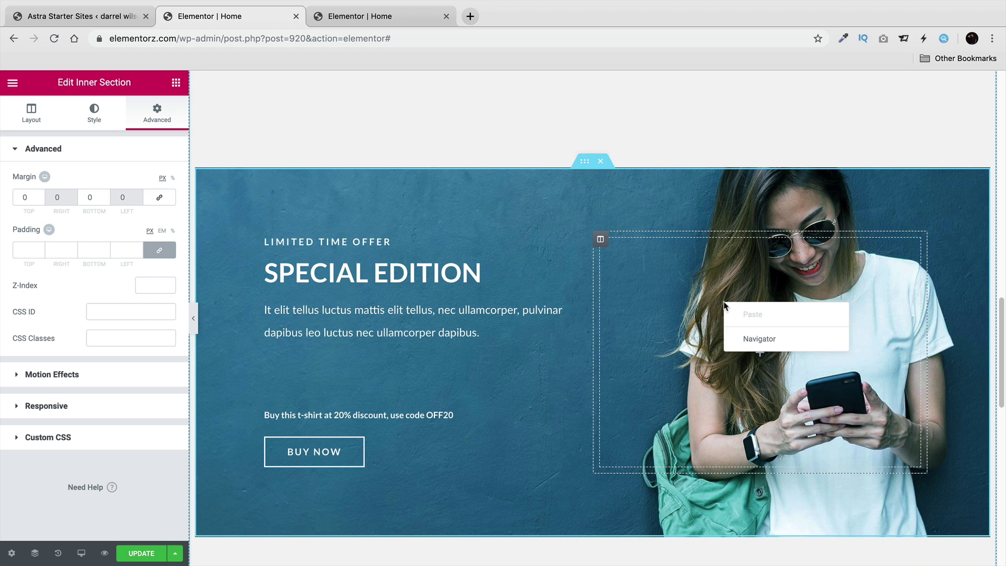
click(670, 264)
click(600, 239)
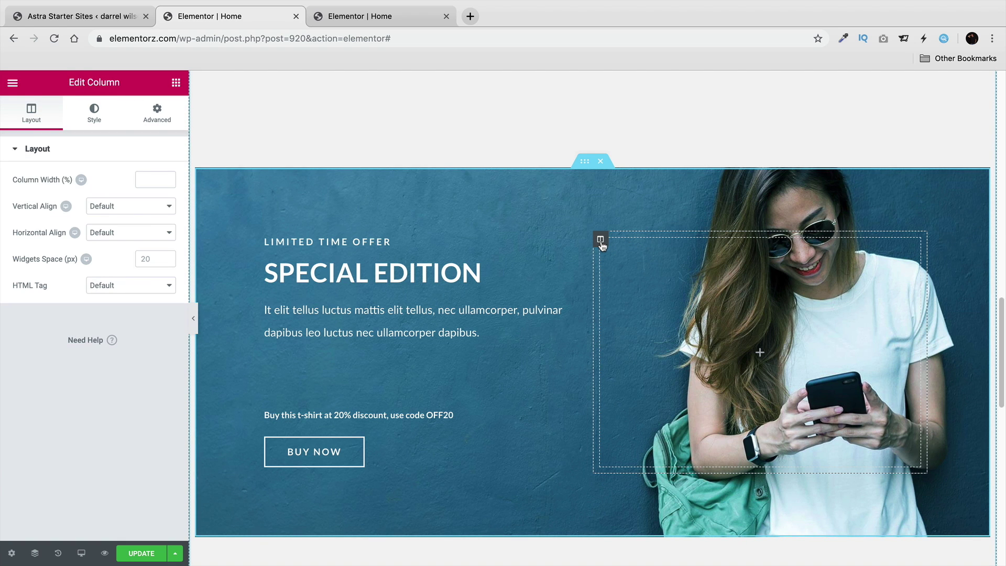
Delete the banner's right-hand column and centre LIMITED TIME OFFER, SPECIAL EDITION and the paragraph.
right_click(601, 245)
click(652, 418)
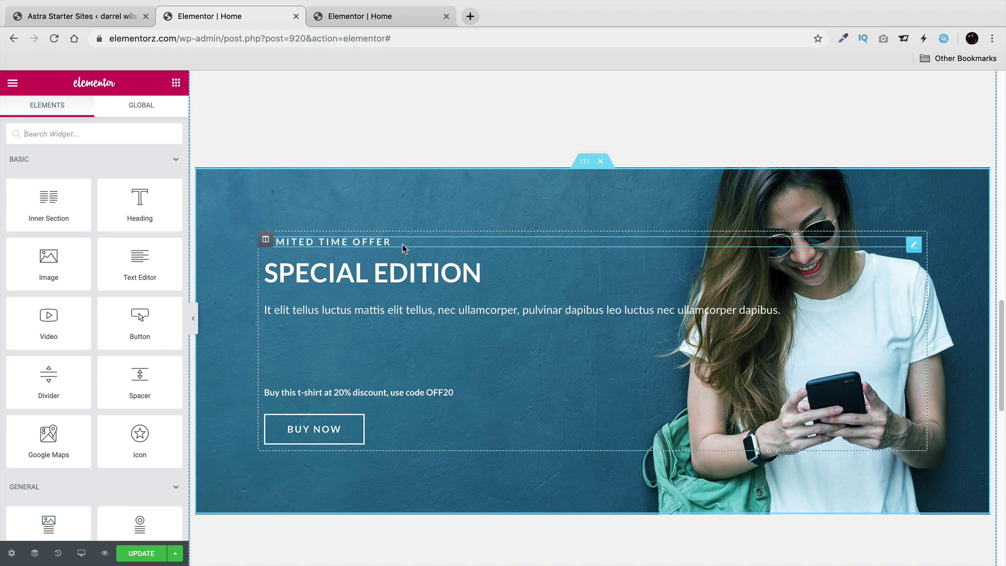
click(361, 242)
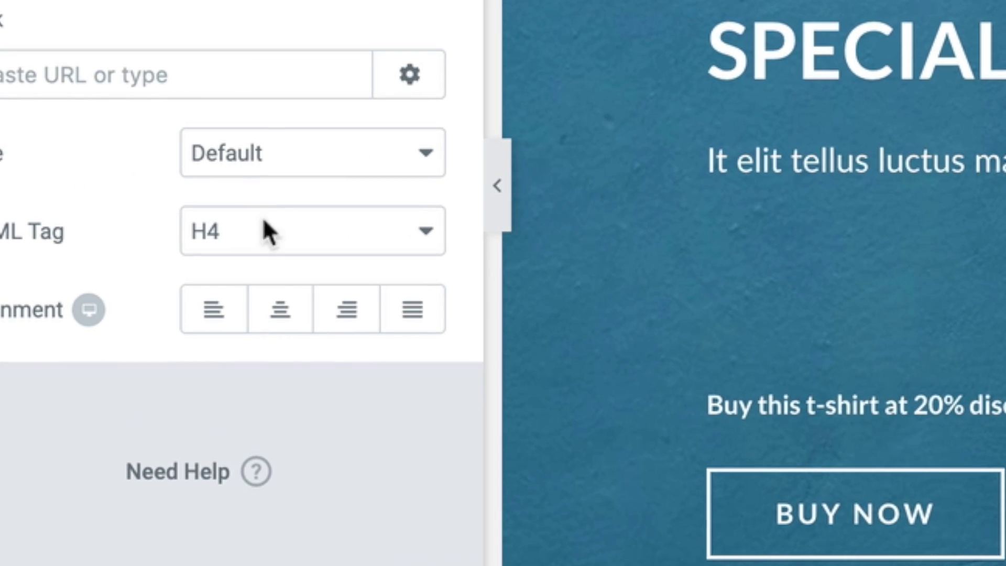
click(280, 309)
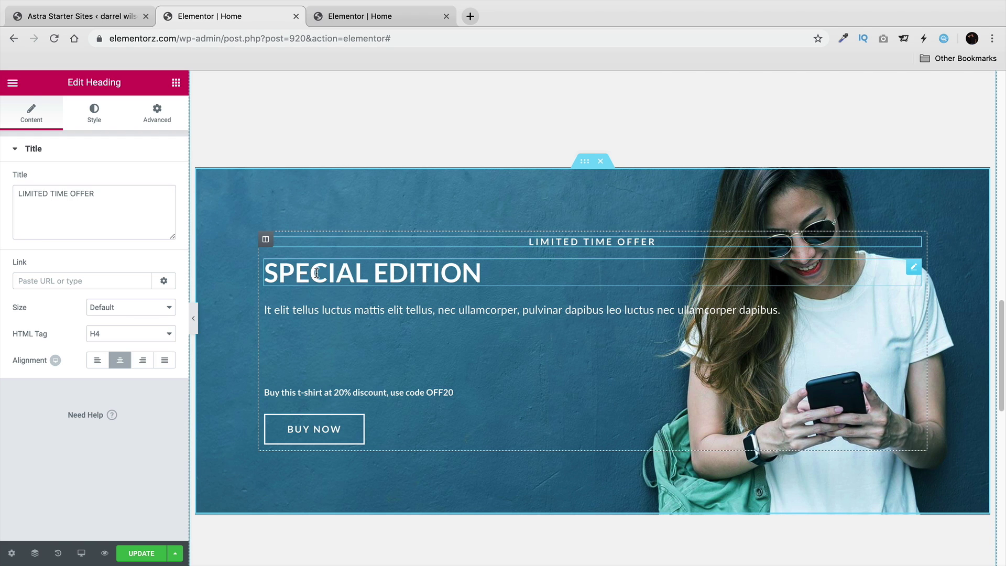
click(316, 272)
click(120, 360)
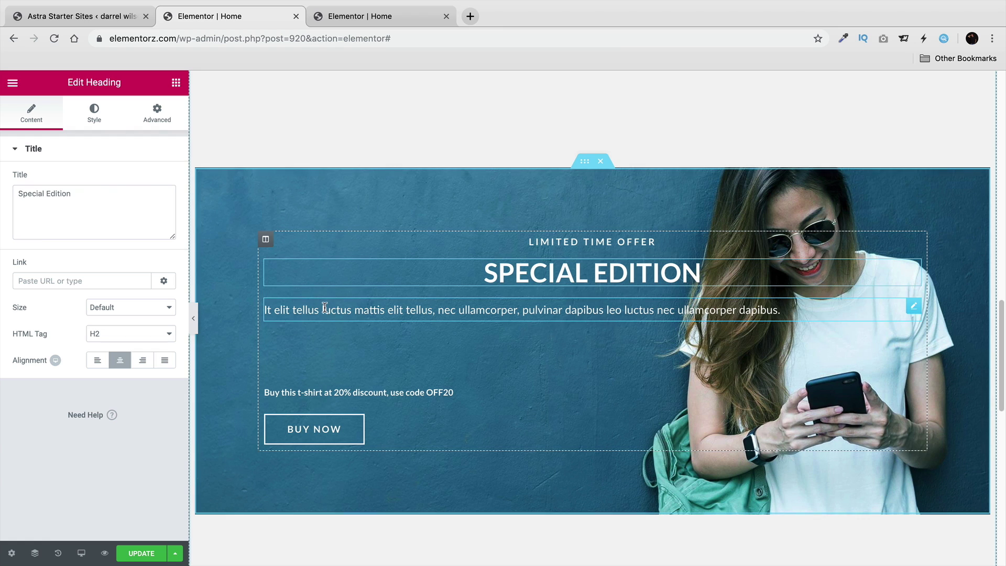
click(325, 309)
click(120, 360)
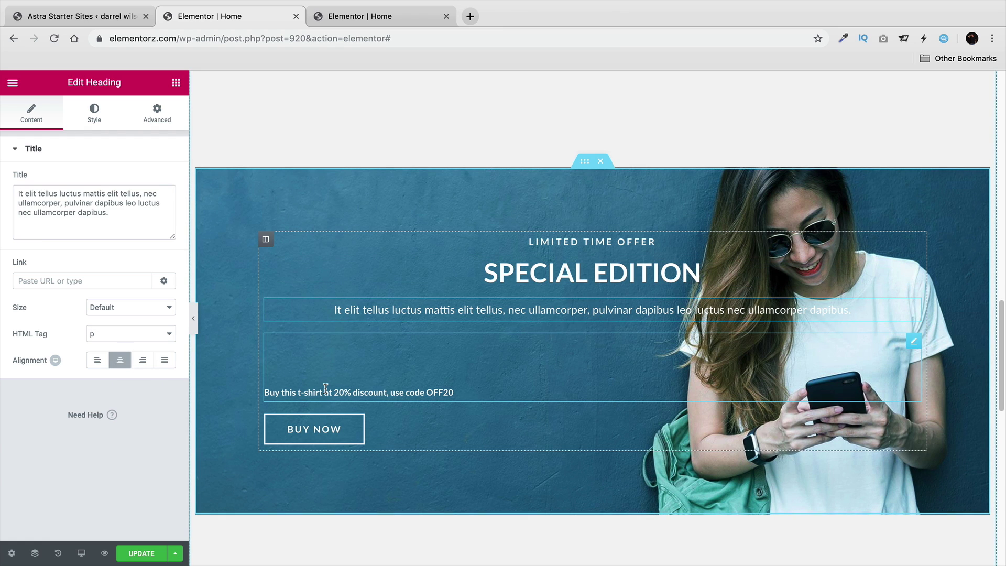
Delete the OFF20 discount-code line and centre the BUY NOW button.
click(325, 387)
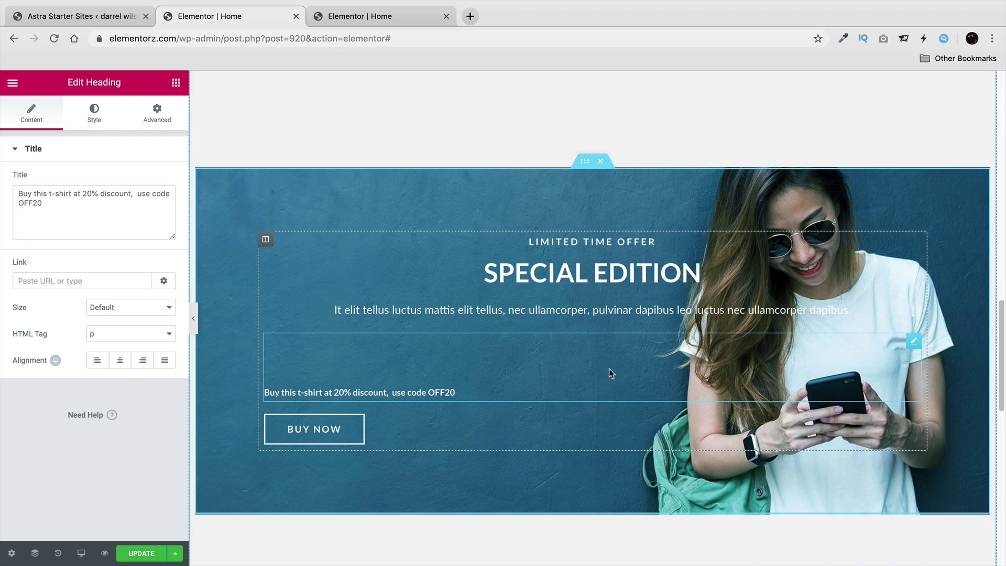
right_click(436, 373)
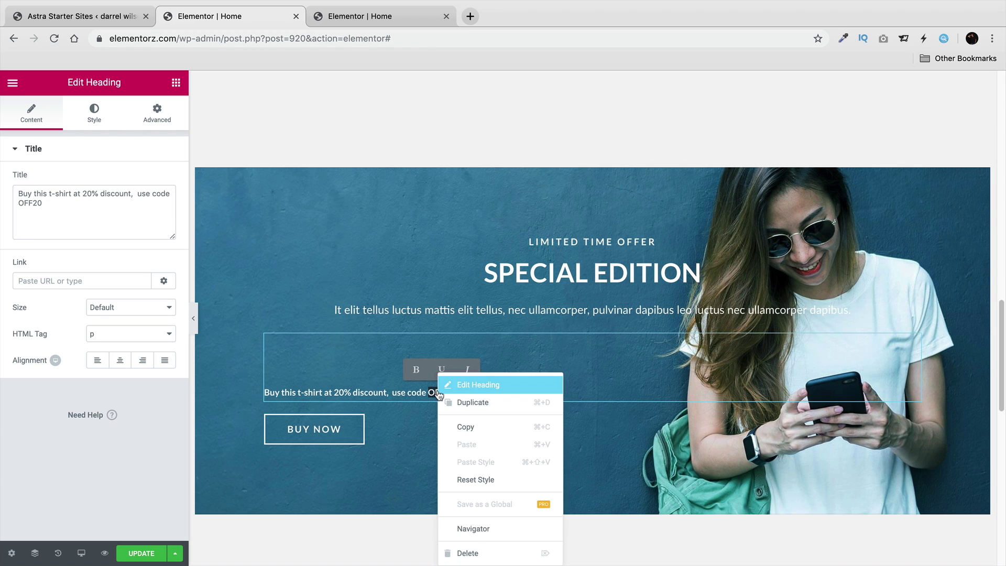
click(477, 550)
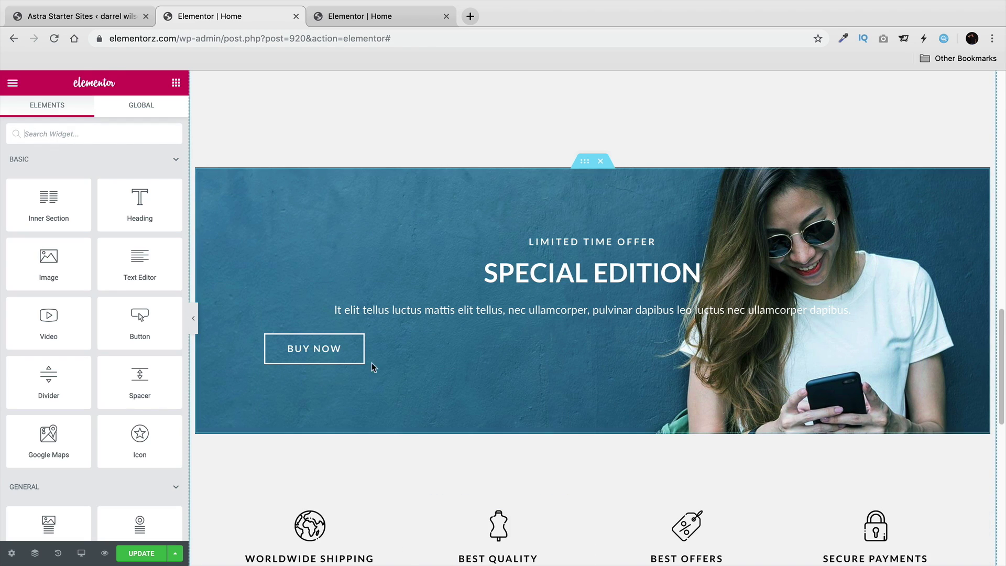
click(337, 355)
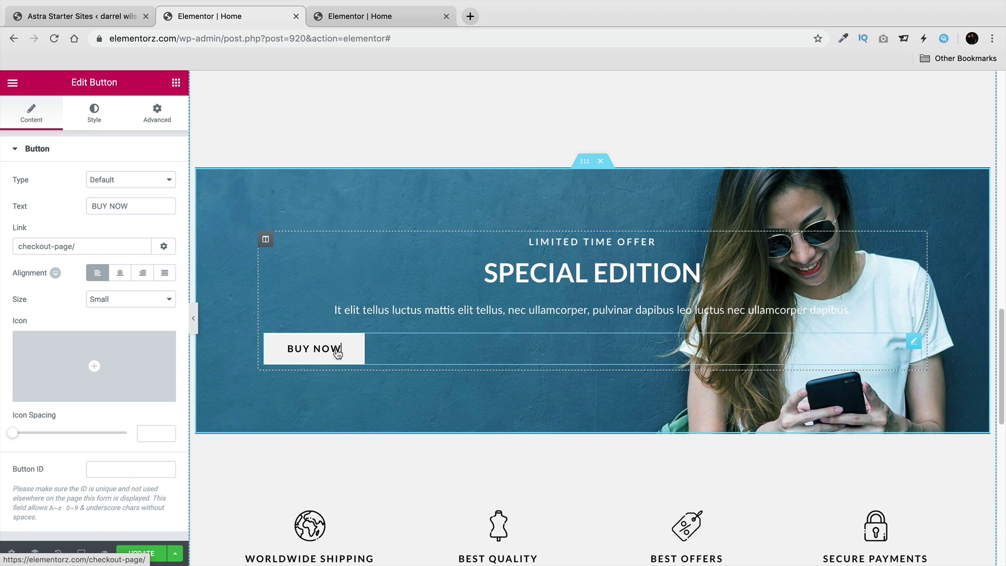
click(122, 272)
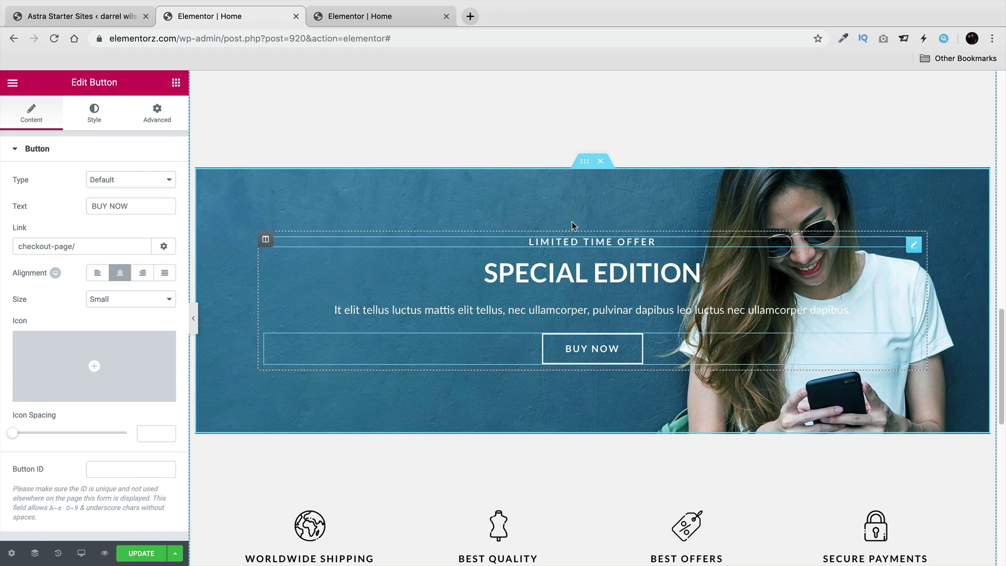
Set discount-bg.jpg from the Media Library as the banner inner section's background image.
click(584, 163)
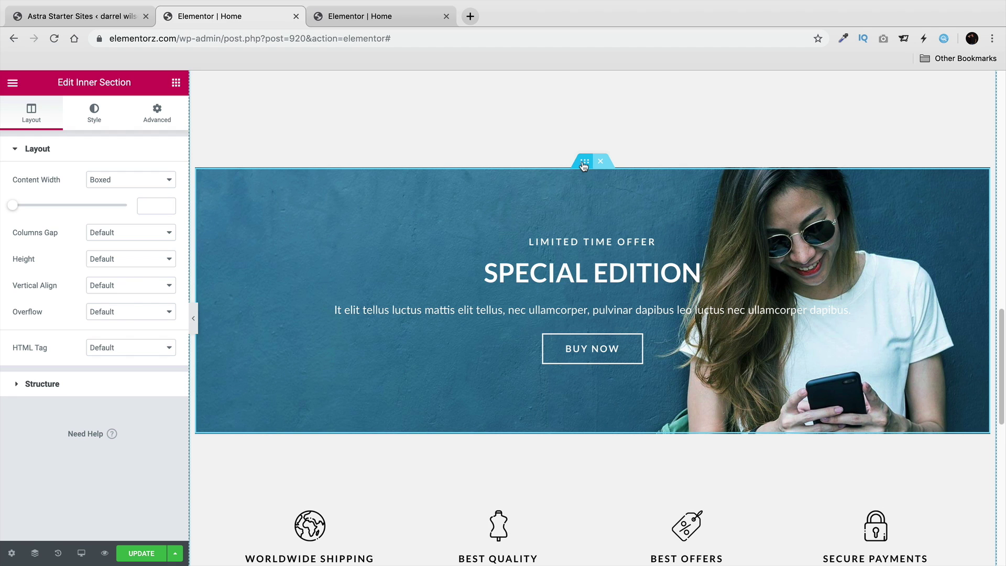
click(95, 121)
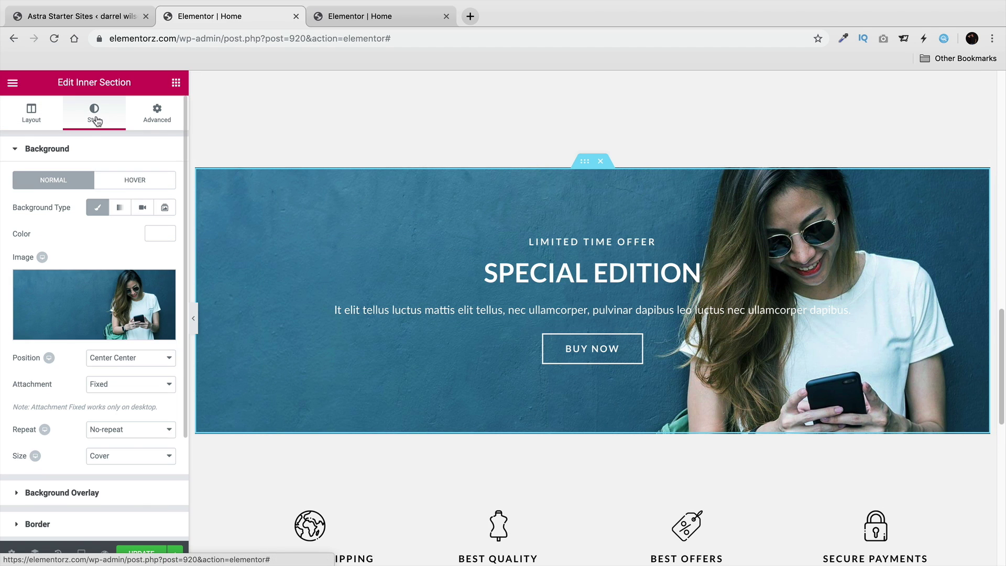
click(112, 331)
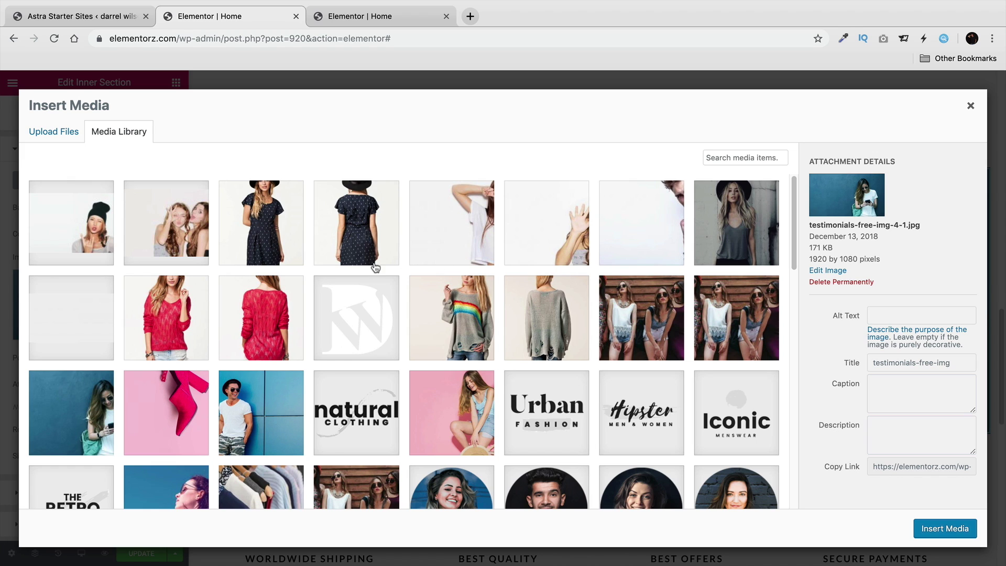
click(99, 319)
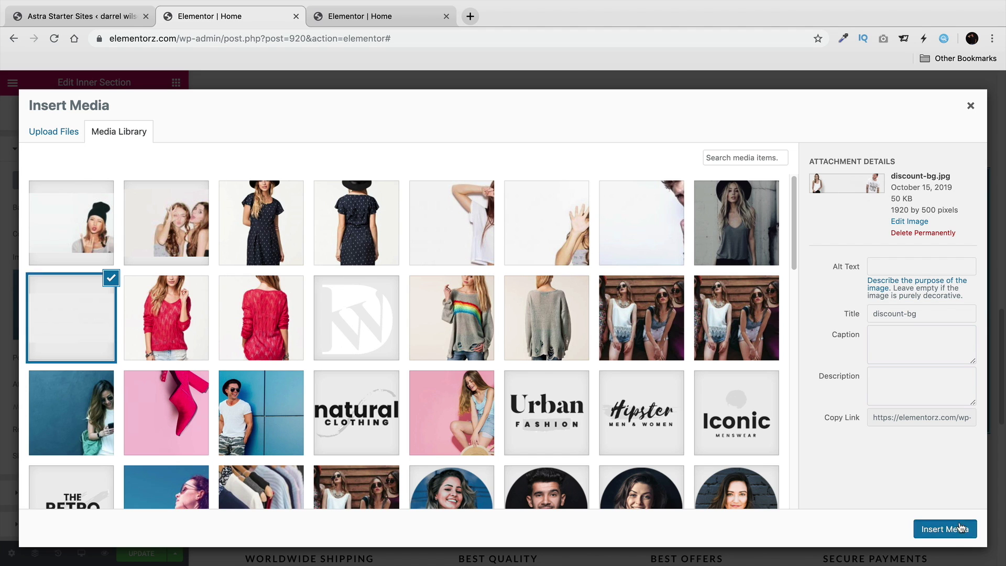
click(944, 528)
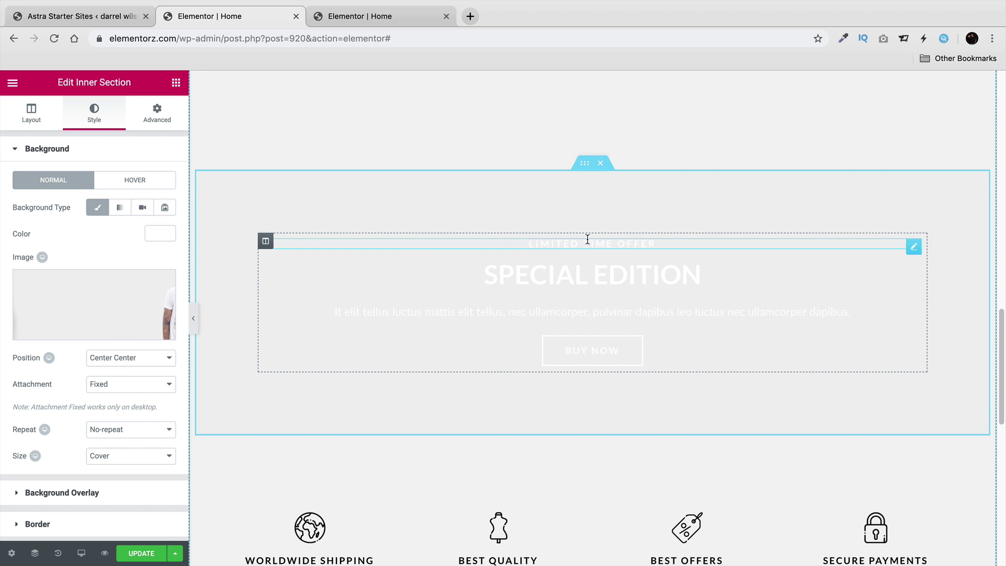
Add a new one-column section below the four feature columns.
scroll(588, 292, down, 5)
scroll(652, 494, up, 2)
scroll(623, 495, up, 5)
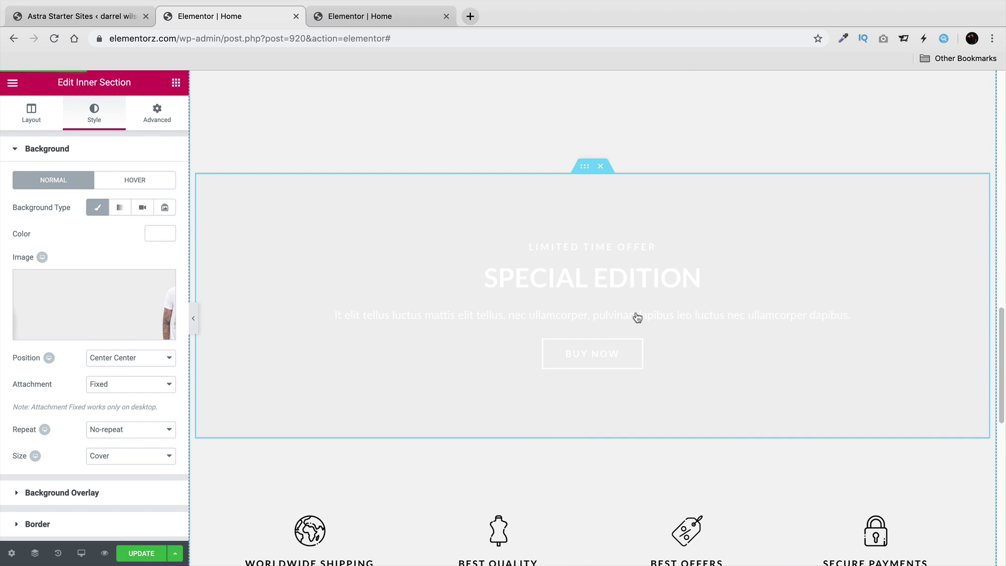
scroll(593, 255, down, 3)
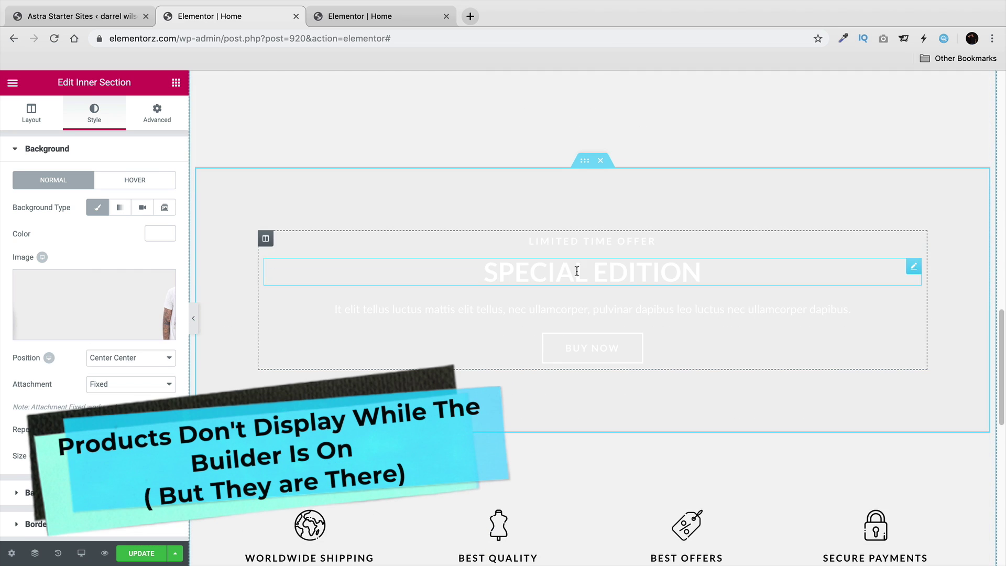
scroll(534, 328, down, 2)
scroll(570, 325, down, 4)
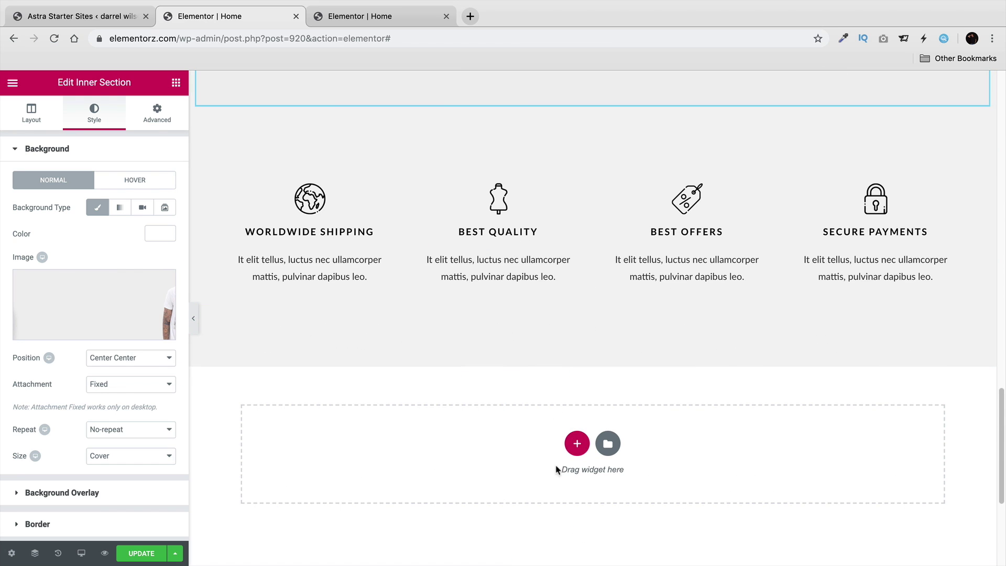
click(578, 446)
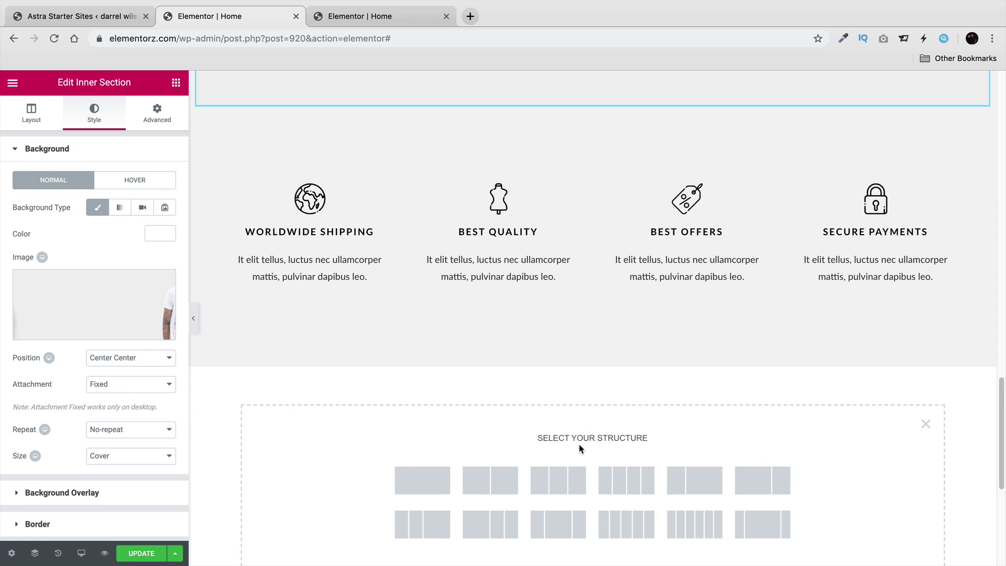
click(425, 486)
Drag the Special Edition inner section into the new section and check its placement.
scroll(588, 409, up, 6)
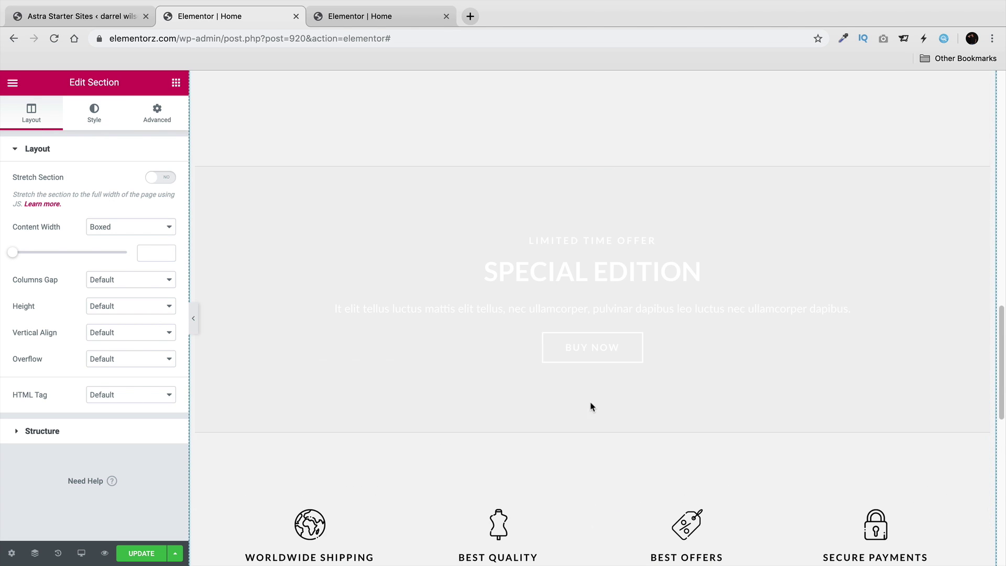
drag(581, 162, 588, 450)
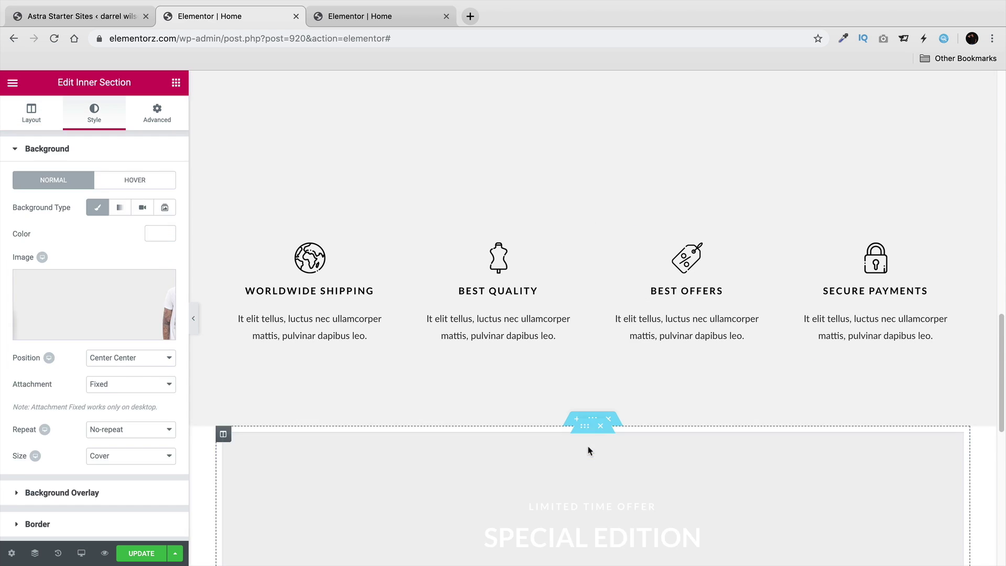
scroll(586, 448, down, 5)
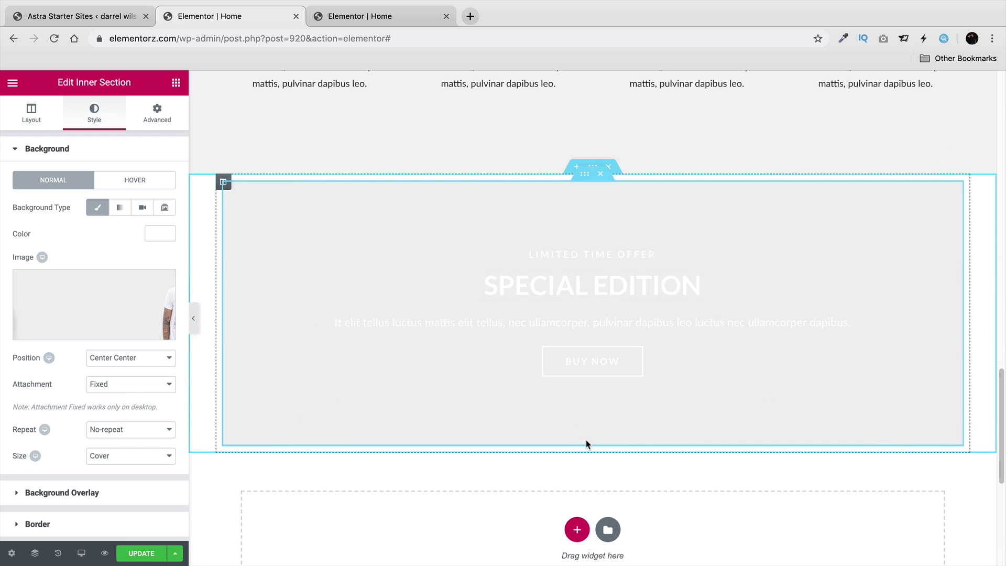
scroll(586, 444, up, 2)
scroll(524, 366, up, 4)
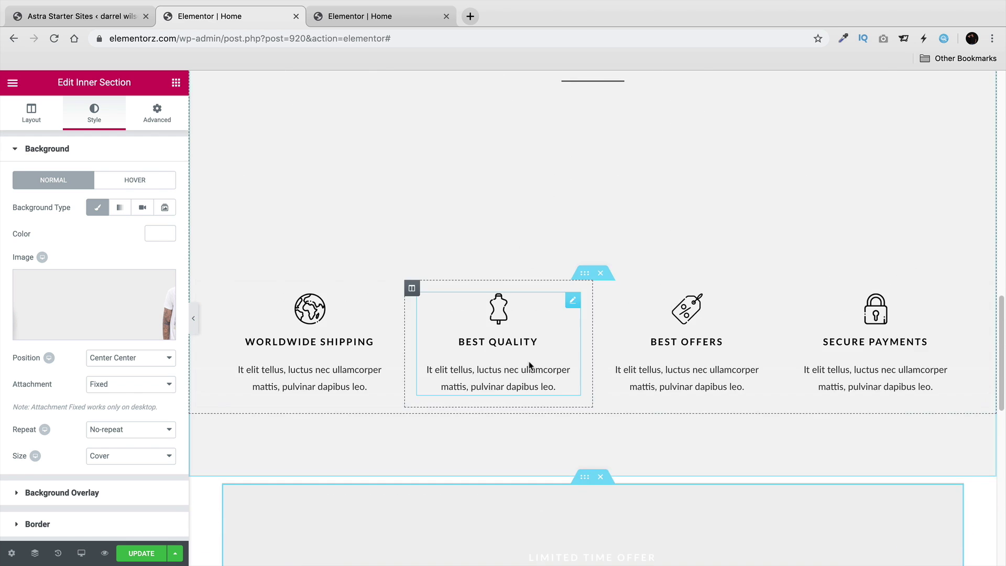
scroll(529, 365, up, 2)
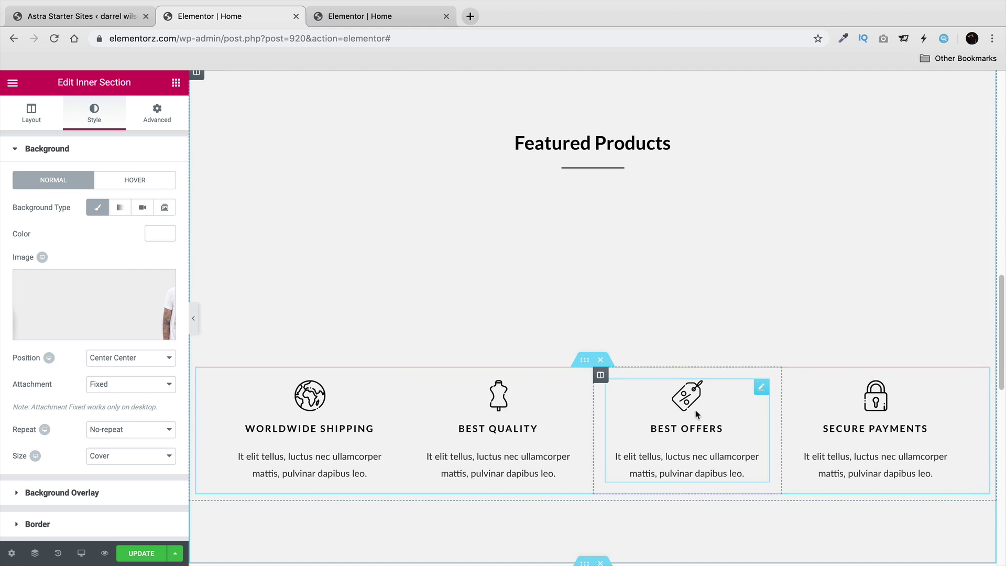
scroll(406, 401, down, 5)
scroll(590, 372, down, 2)
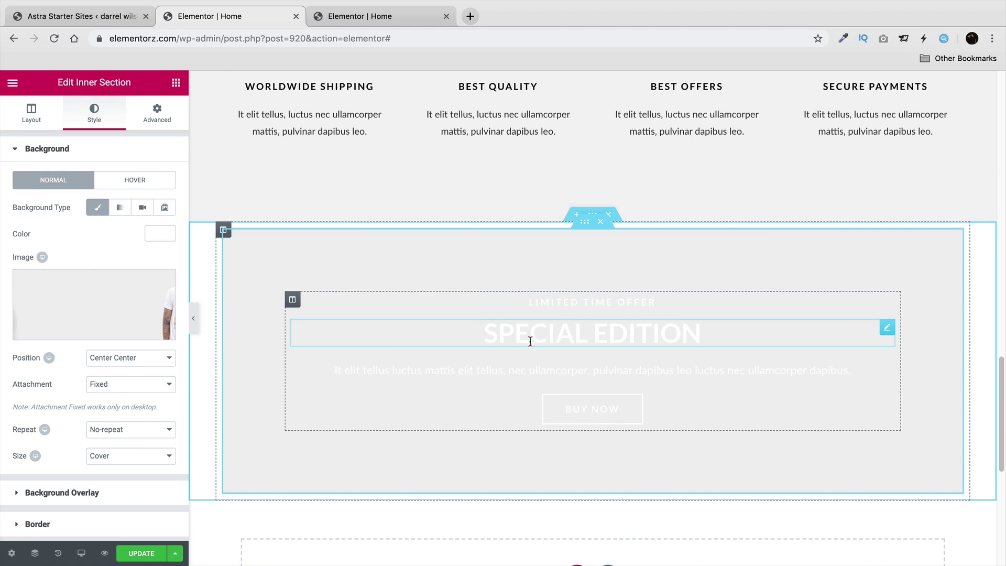
Set the banner section's Content Width to Full Width and Columns Gap to No Gap, then preview.
click(591, 214)
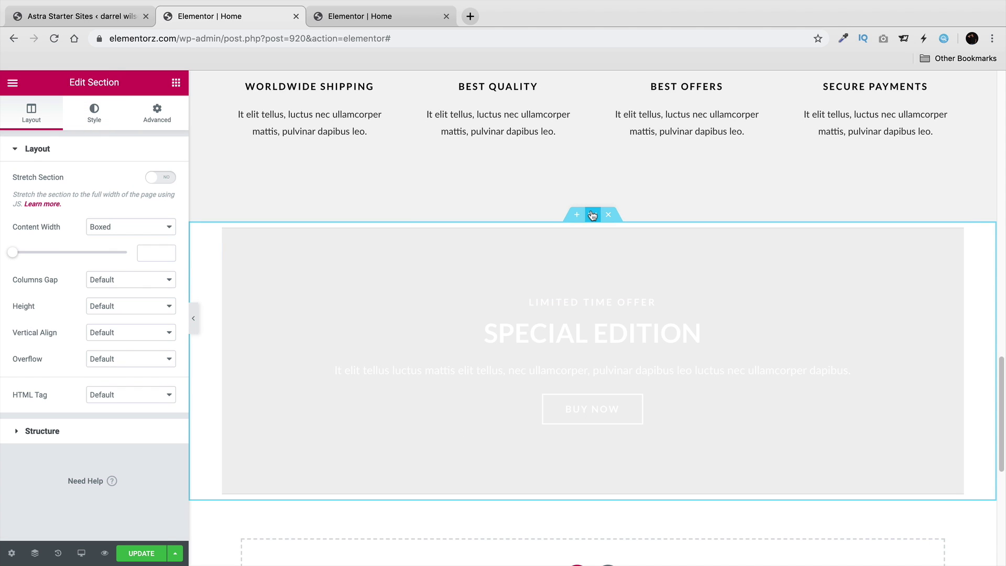
click(107, 227)
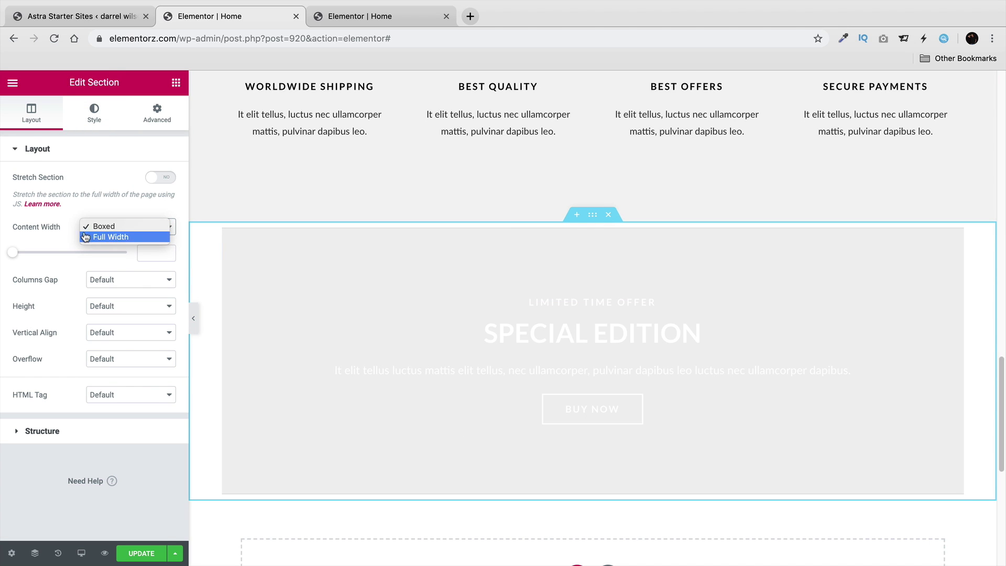
click(110, 237)
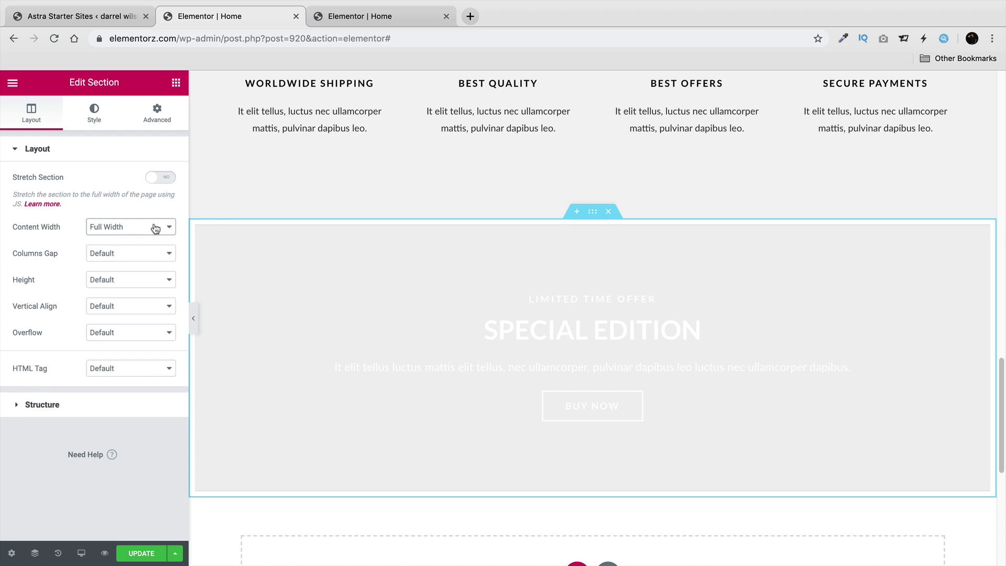
click(133, 256)
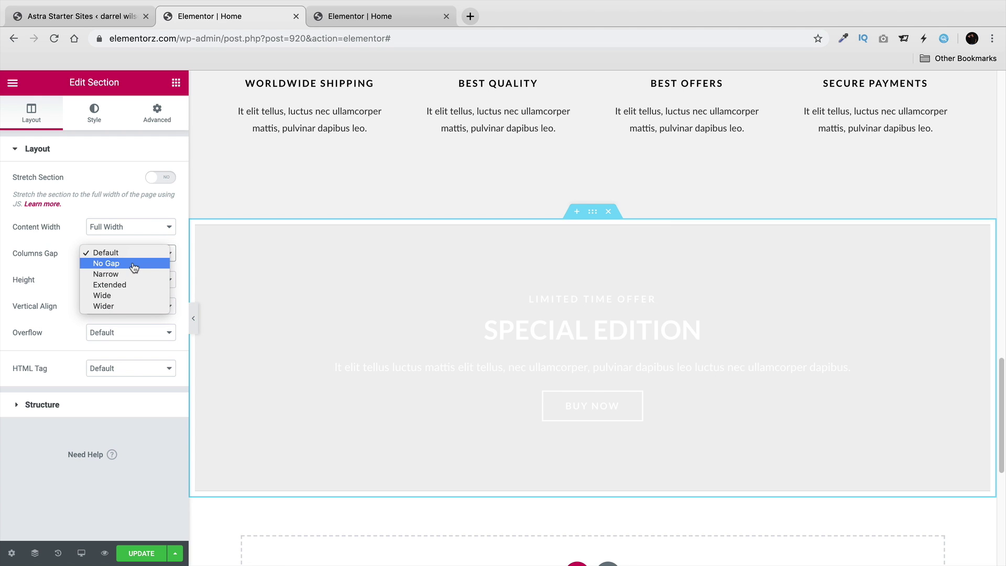
click(133, 263)
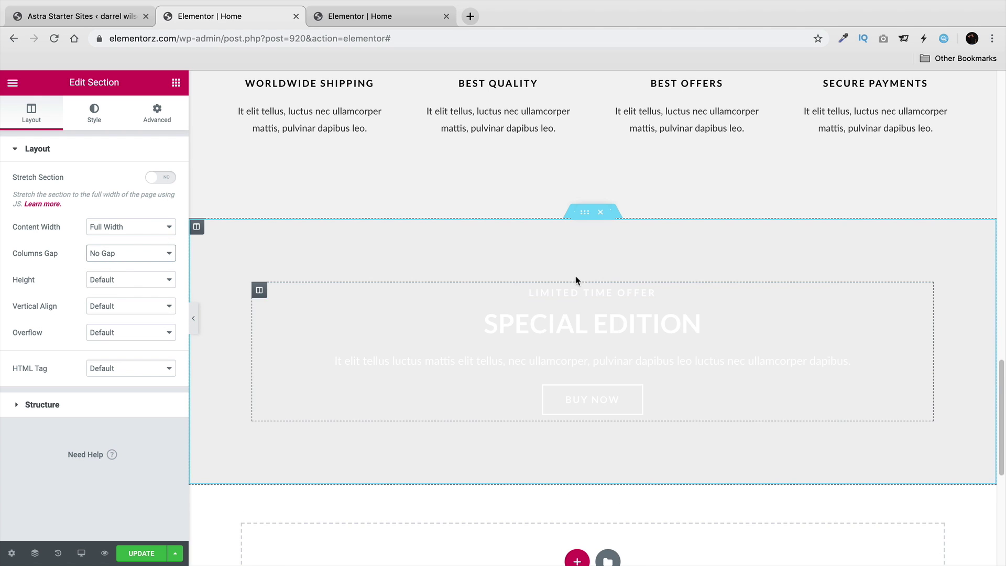
click(194, 316)
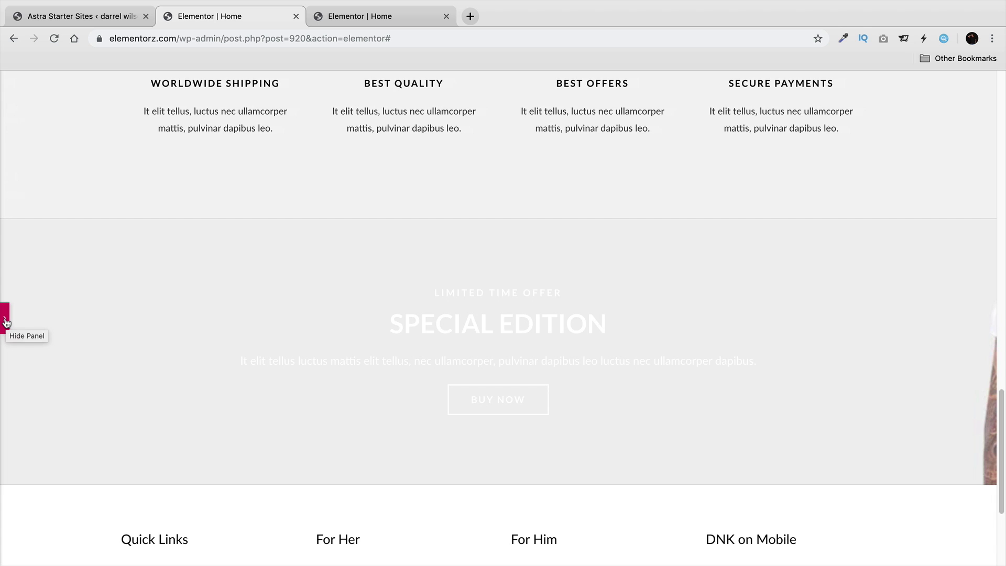
click(6, 321)
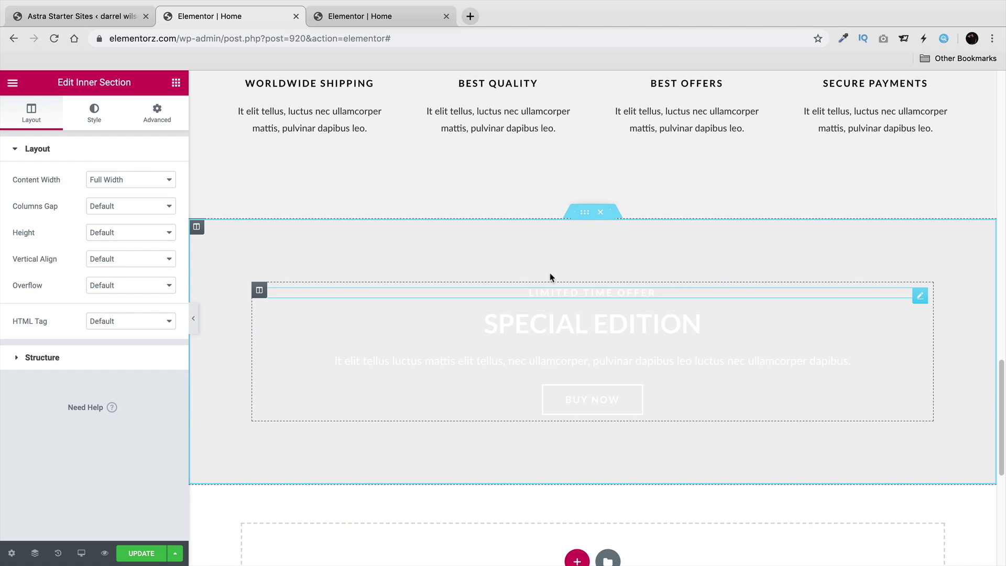
Try Top Center and Top Left positions and a contained size for the banner's background photo.
click(93, 122)
click(145, 361)
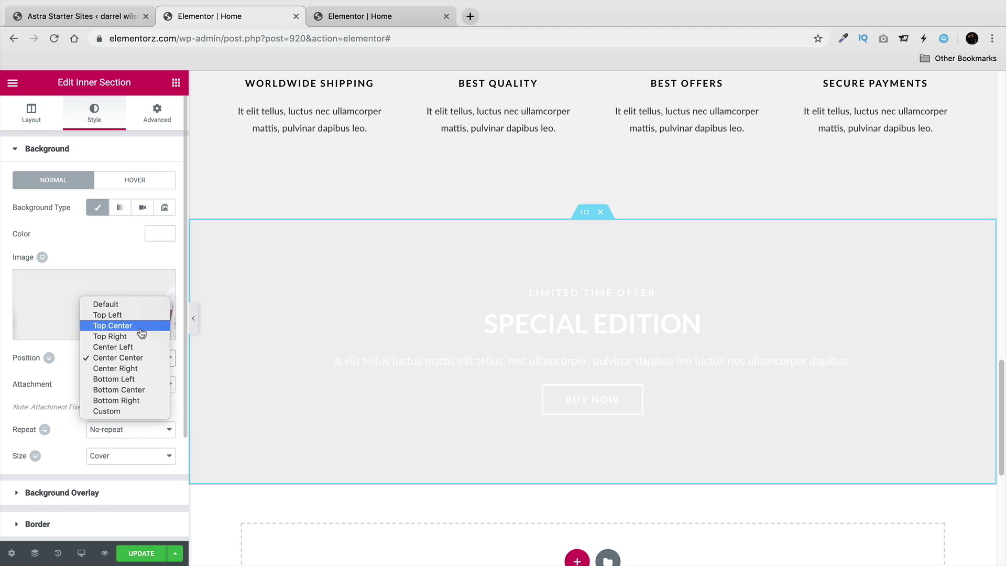
click(142, 328)
click(145, 361)
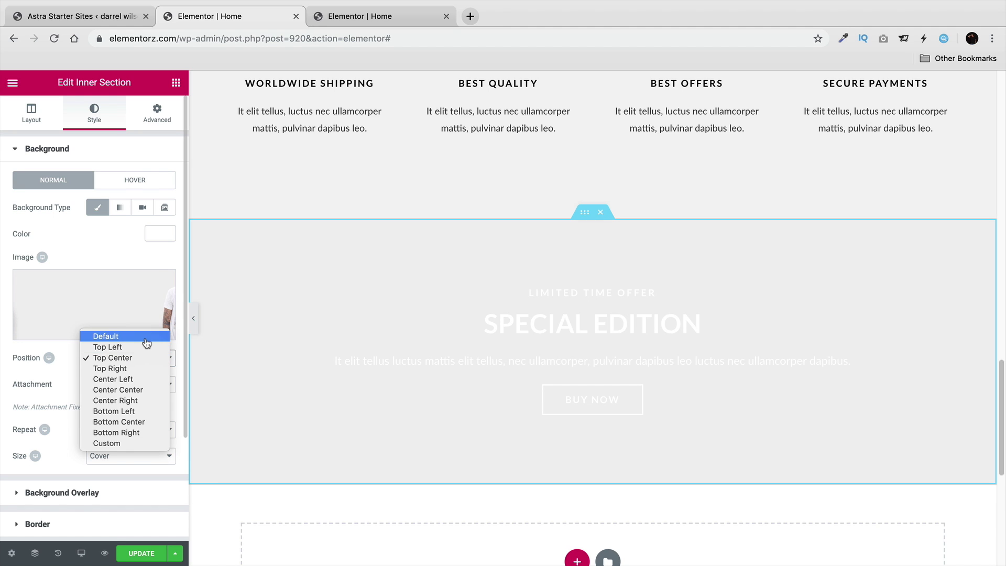
click(147, 342)
click(147, 360)
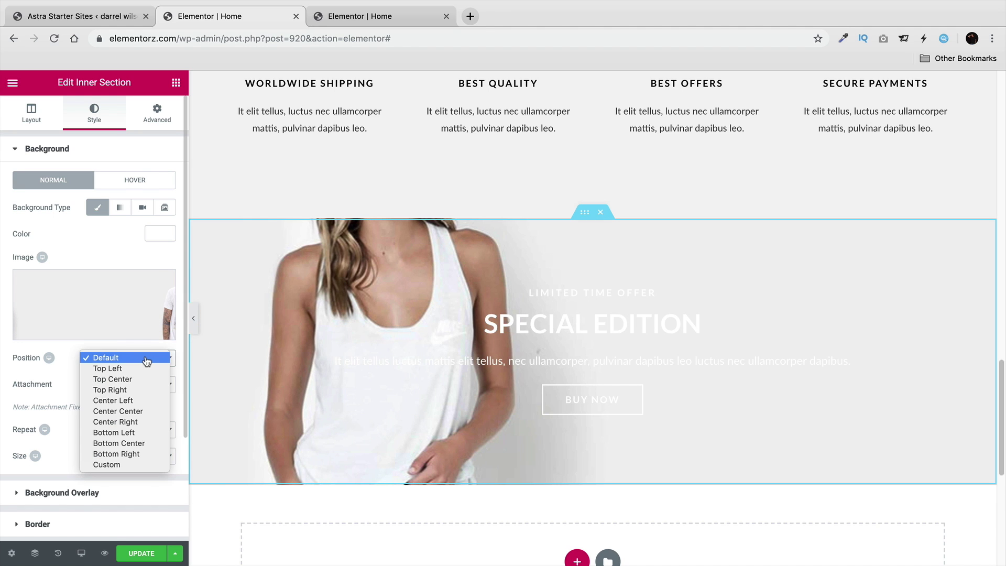
click(144, 369)
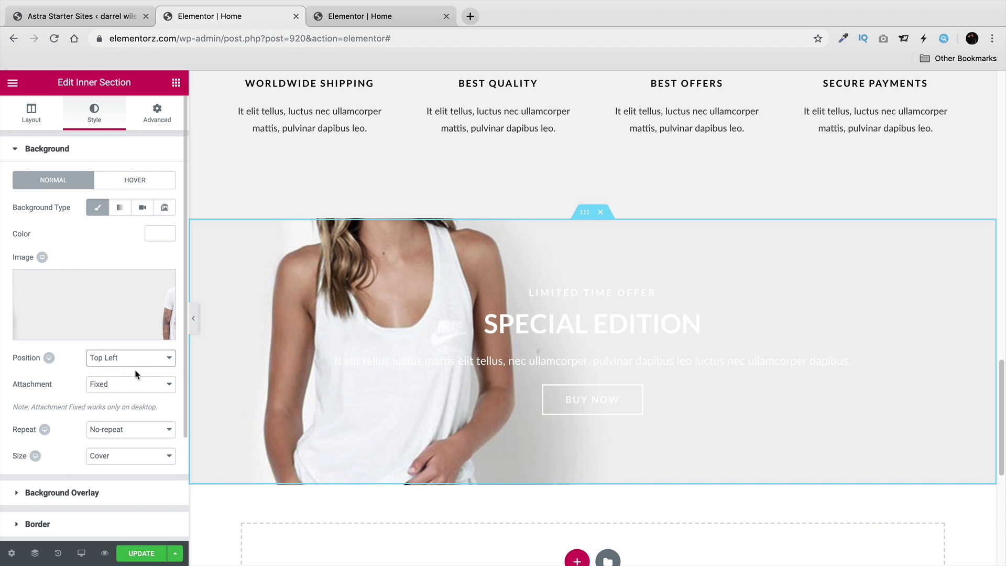
click(131, 457)
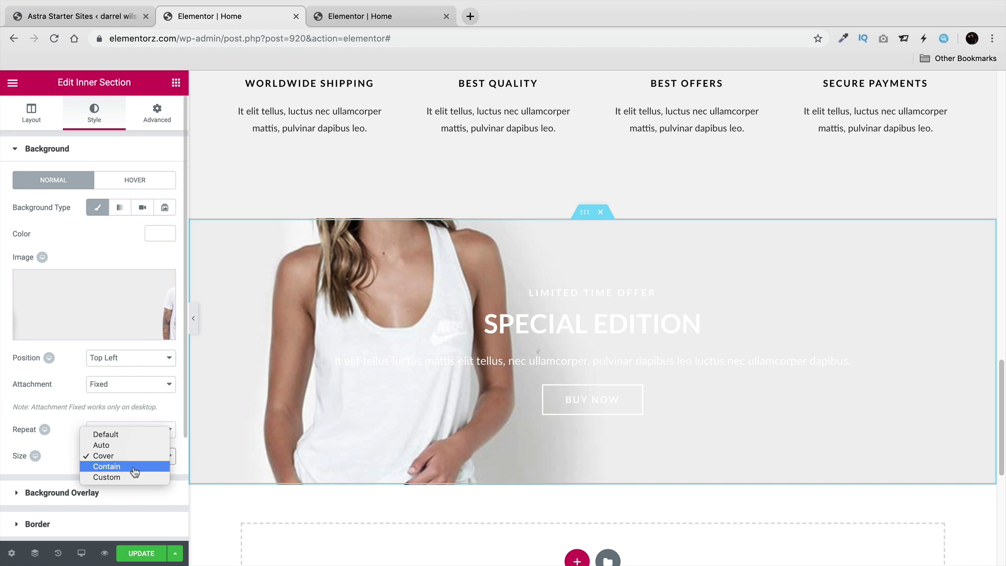
click(135, 472)
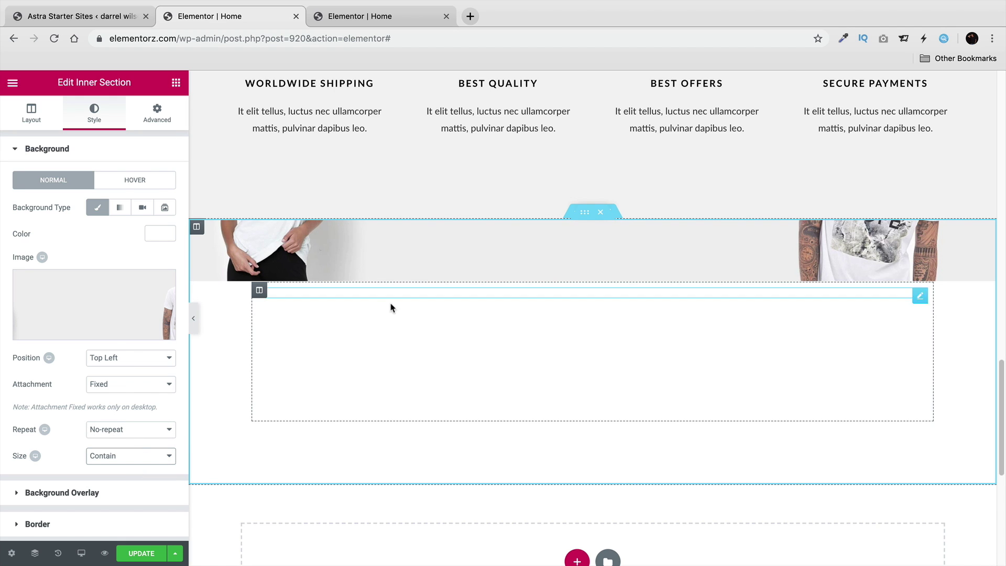
scroll(443, 375, up, 1)
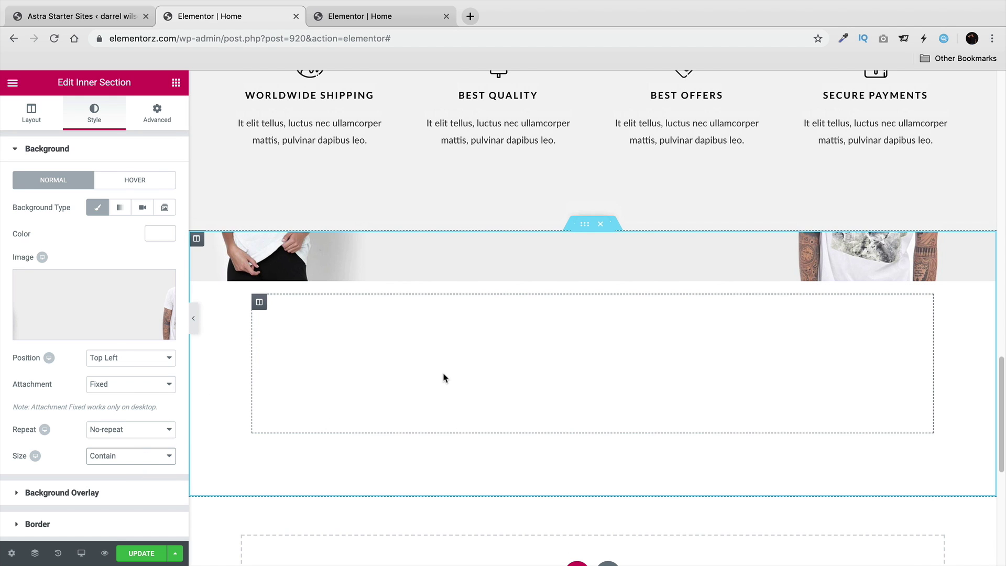
scroll(443, 373, down, 2)
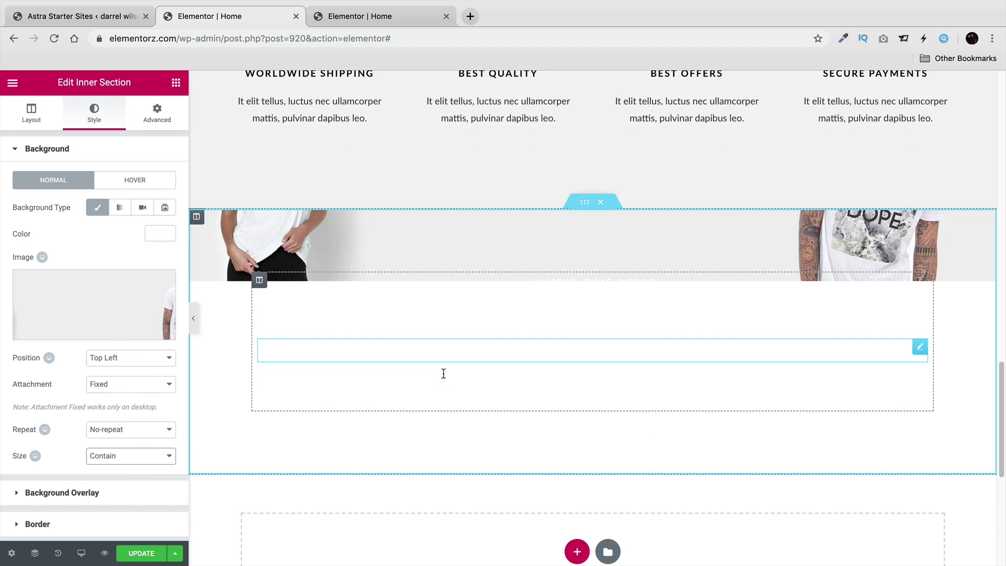
Set the background Attachment to Default, test Bottom Center and other positions, and set Size to Auto.
click(142, 385)
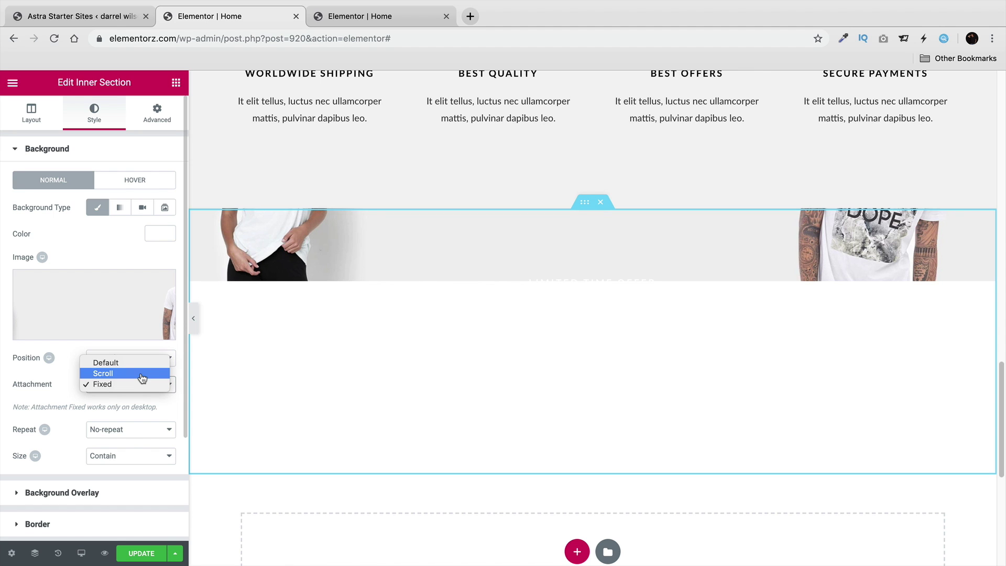
click(144, 363)
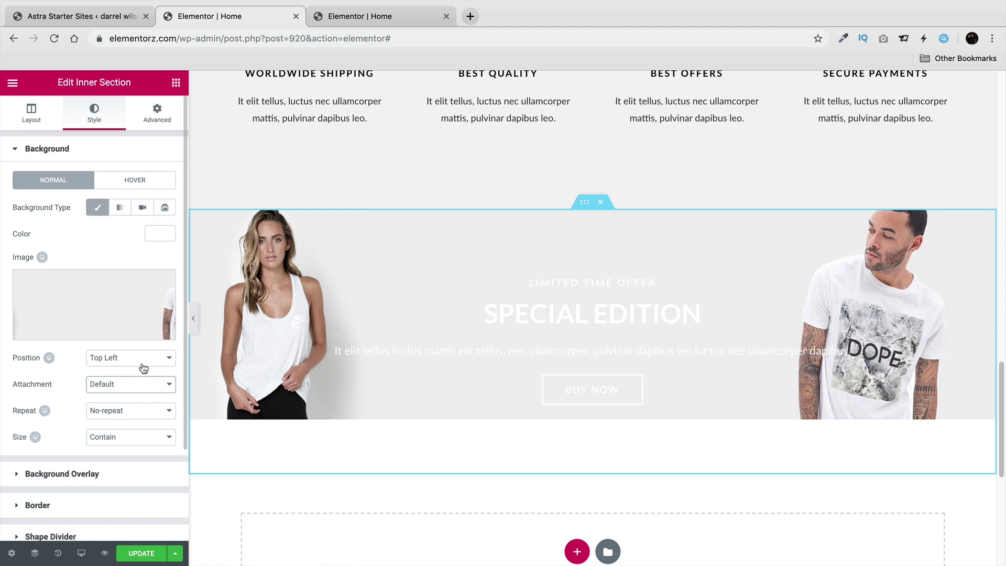
click(141, 361)
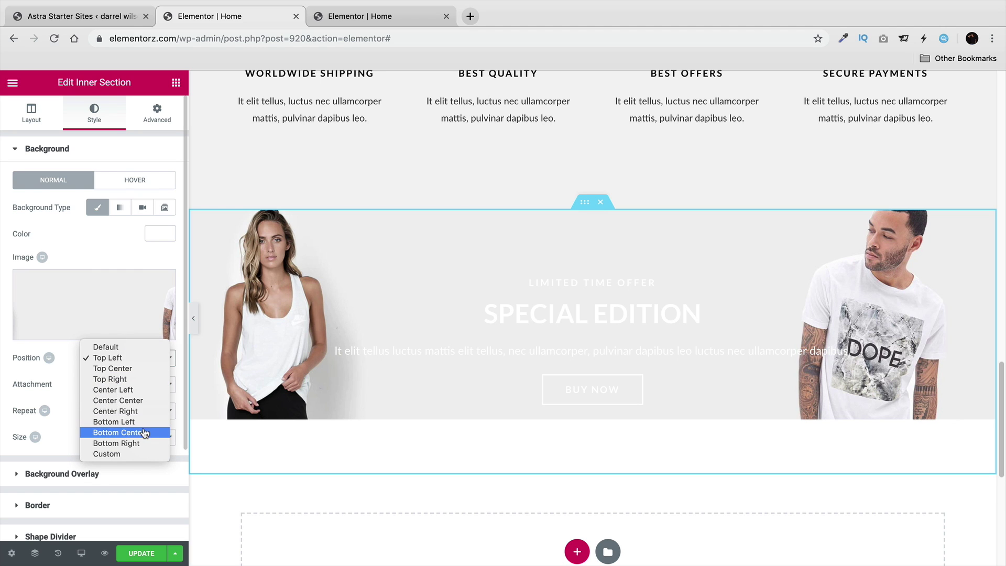
click(143, 348)
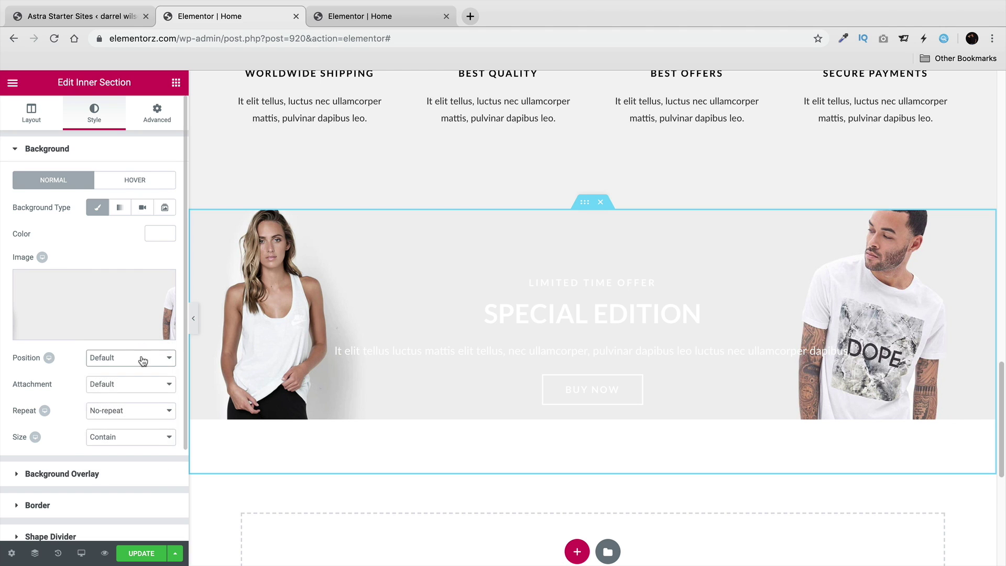
click(141, 359)
click(145, 401)
click(147, 358)
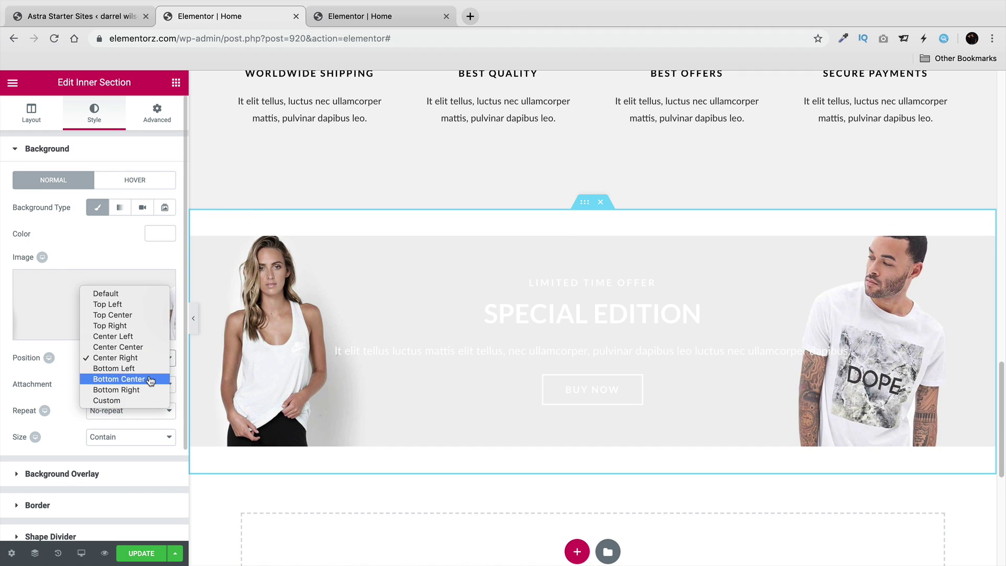
click(151, 376)
click(150, 358)
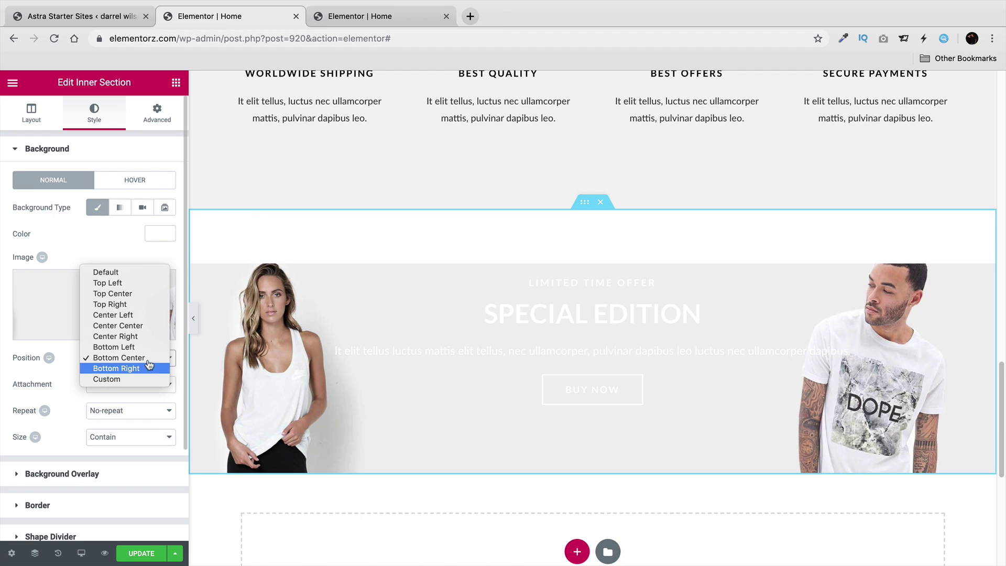
click(139, 273)
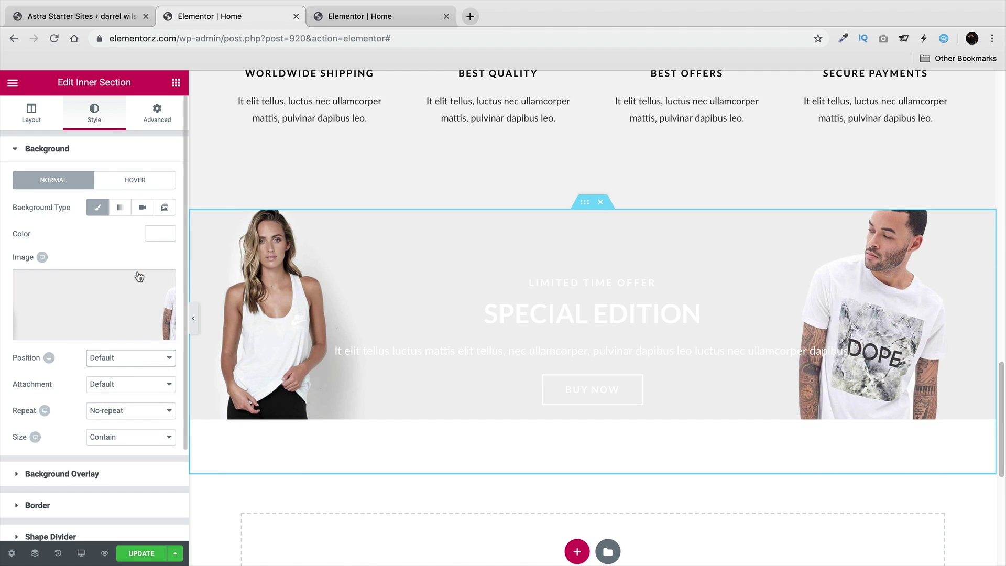
click(128, 441)
click(136, 417)
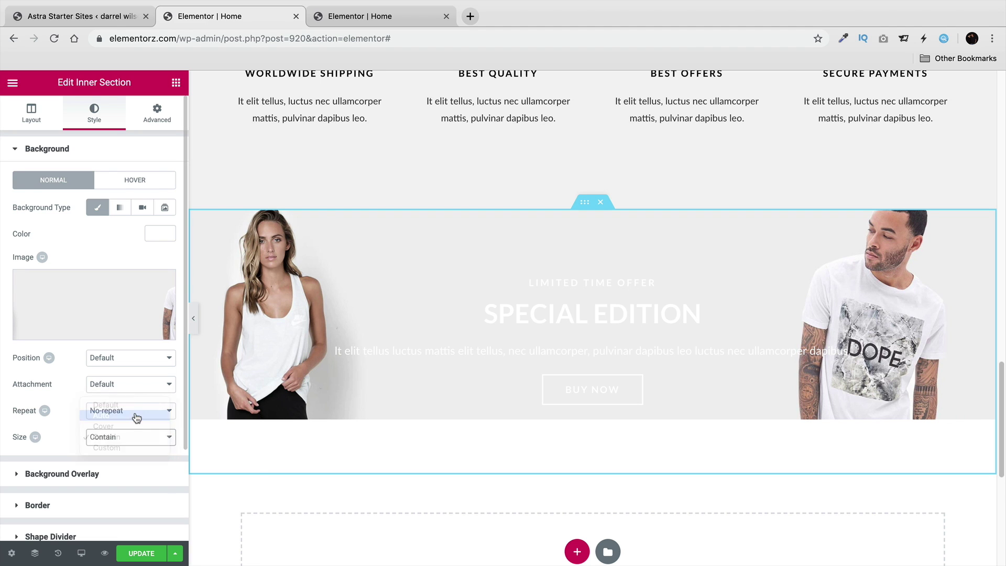
Position the background photo at Center Center, previewing the banner without the editor panel.
click(193, 318)
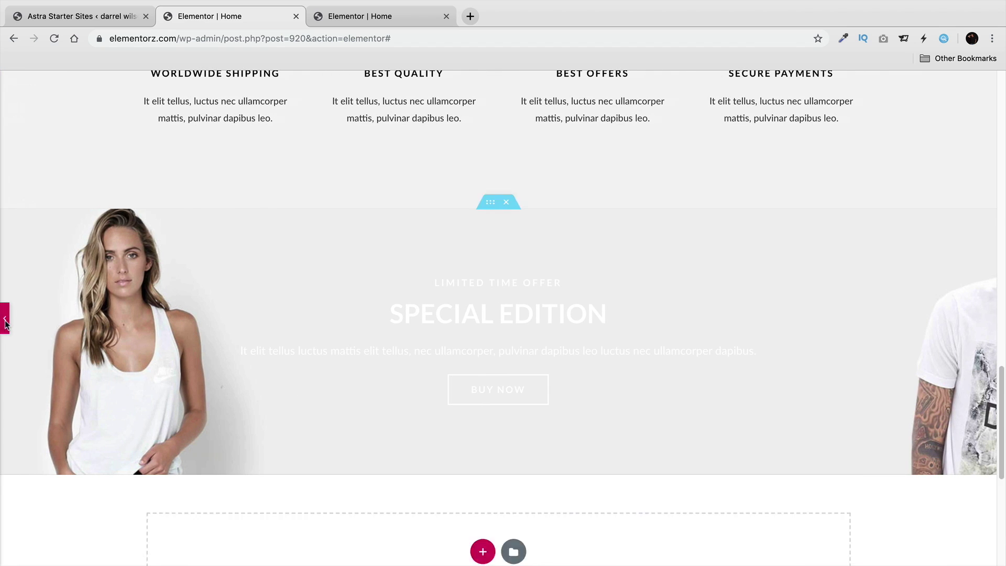
click(5, 318)
click(129, 359)
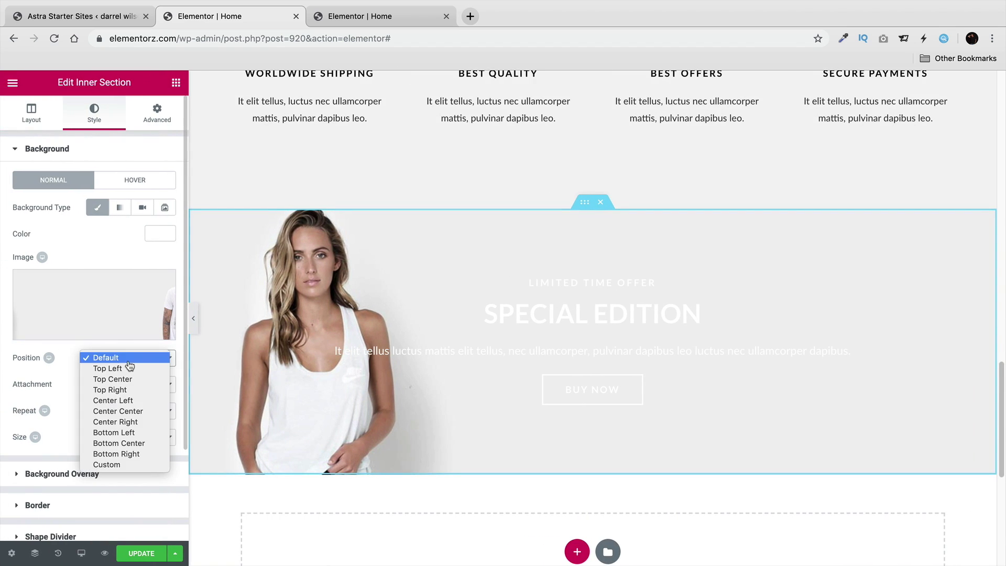
click(140, 411)
click(193, 318)
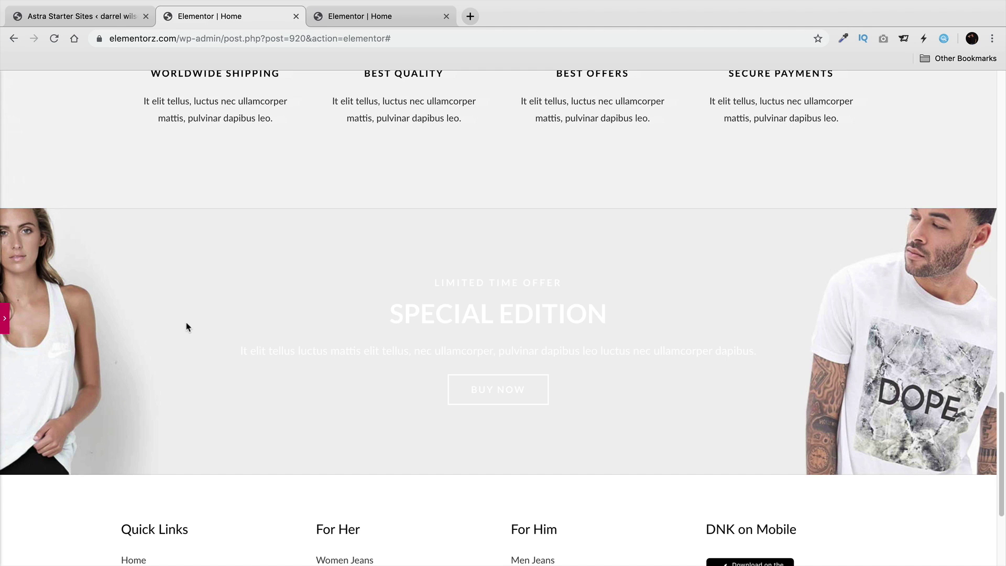
Give the banner a partly transparent black background overlay so it looks grey.
click(6, 320)
click(83, 475)
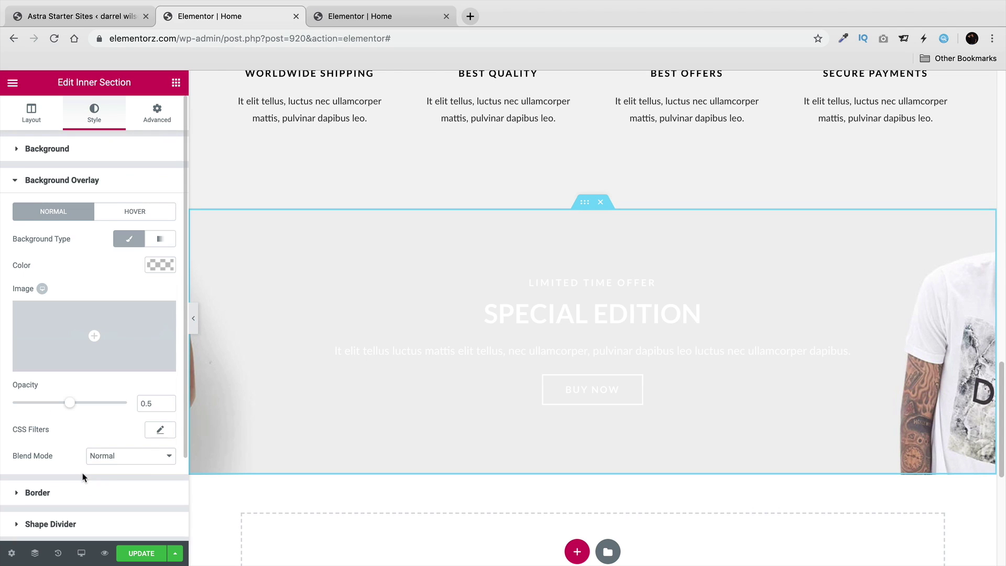
scroll(122, 386, down, 1)
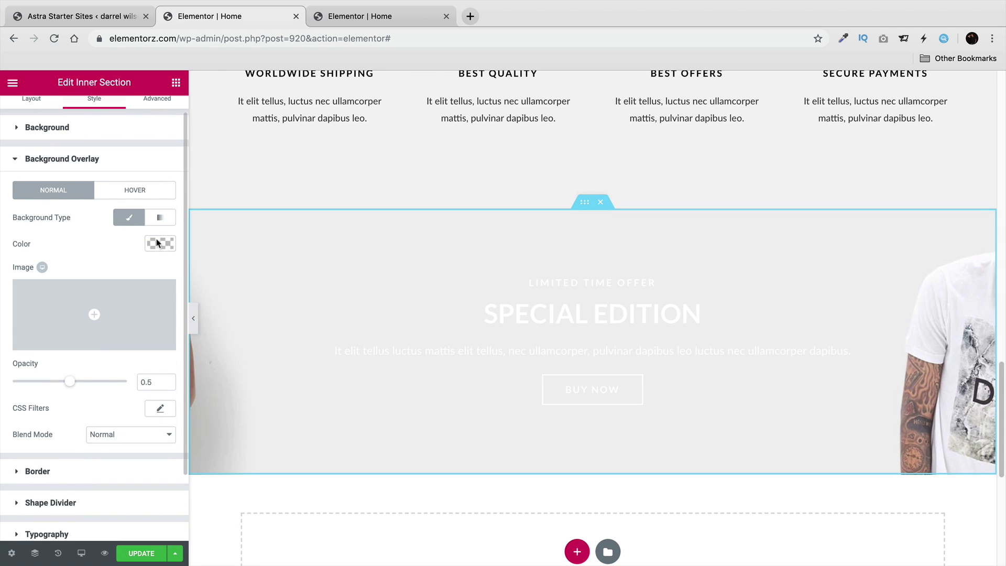
click(161, 243)
click(115, 393)
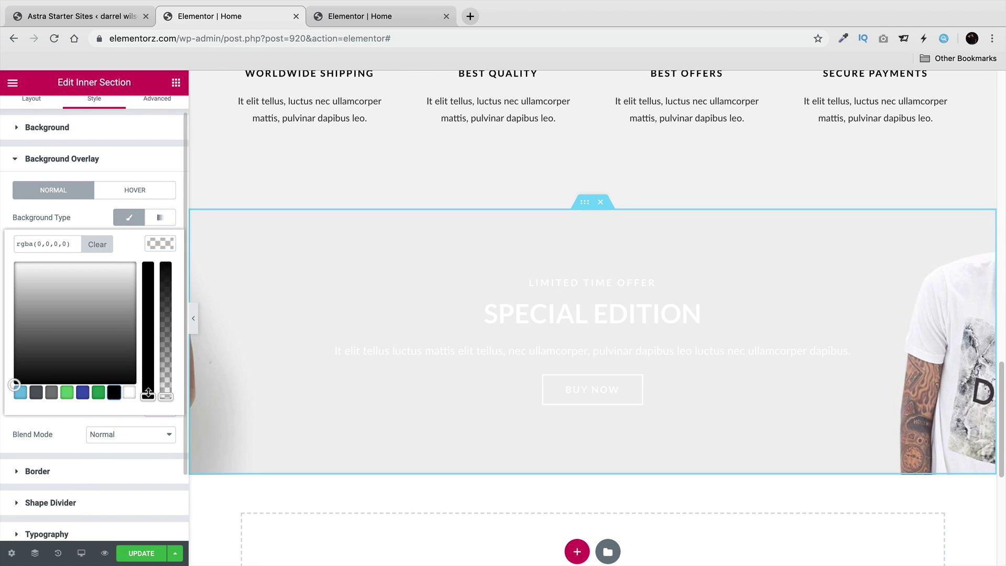
drag(165, 396, 168, 329)
click(181, 327)
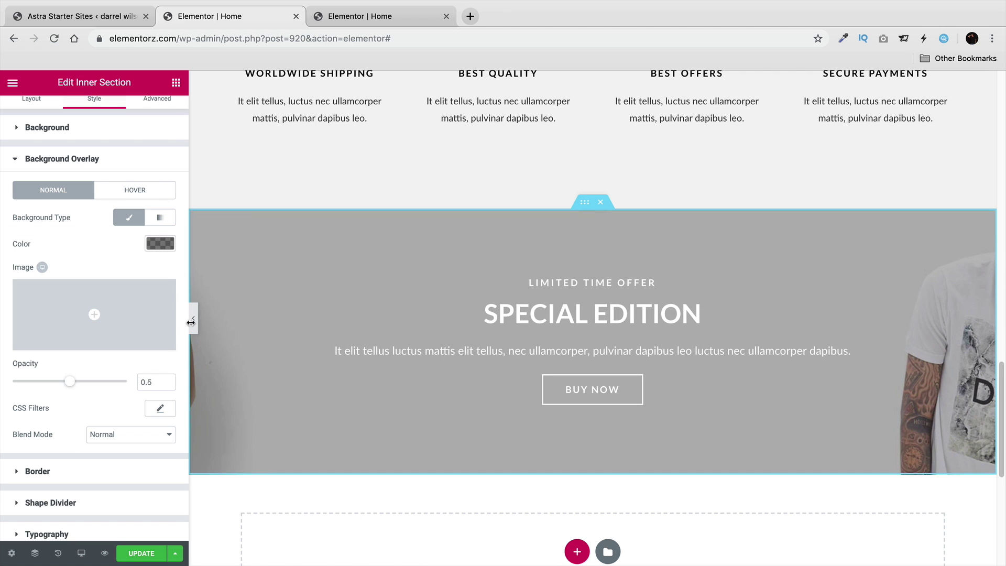
Preview the grey-toned banner full-width, then return to the editor.
click(194, 325)
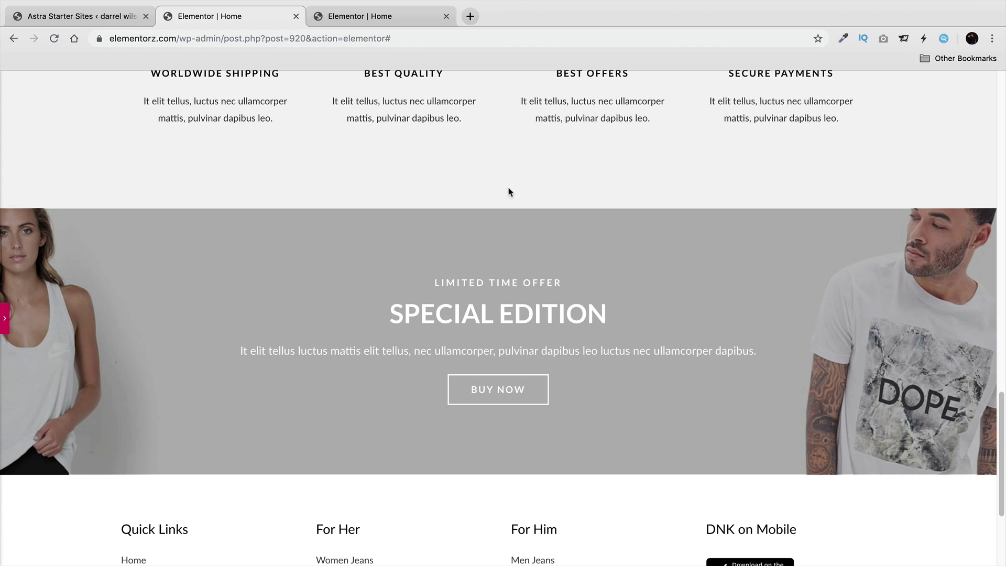
scroll(419, 322, down, 4)
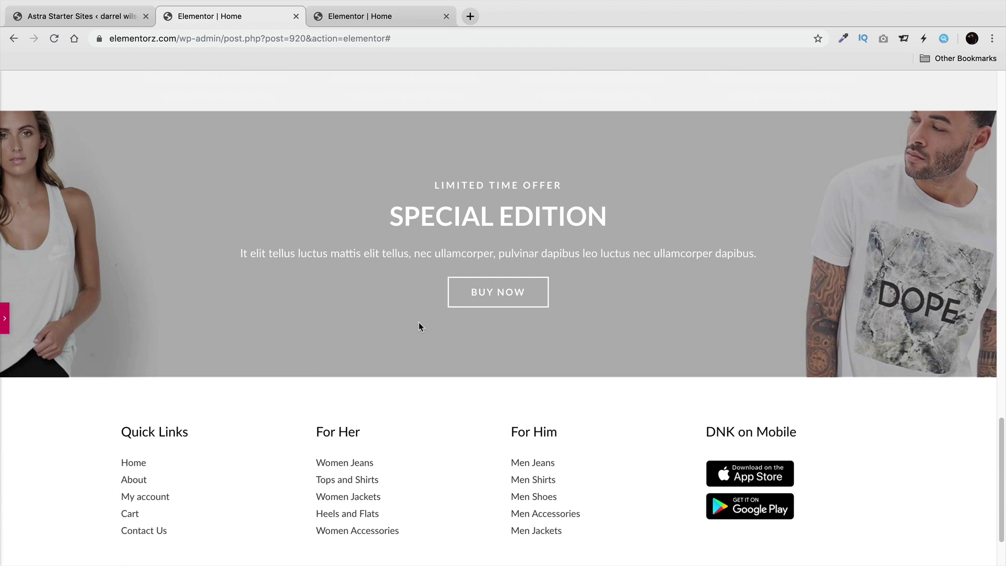
click(5, 320)
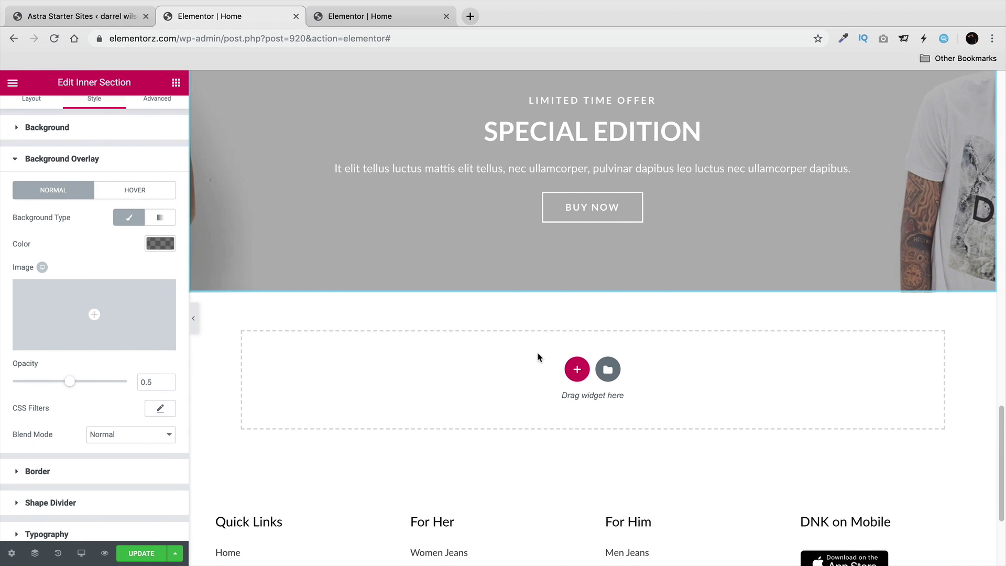
Add a three-column section below the banner and place an Icon Box in the first column.
click(576, 369)
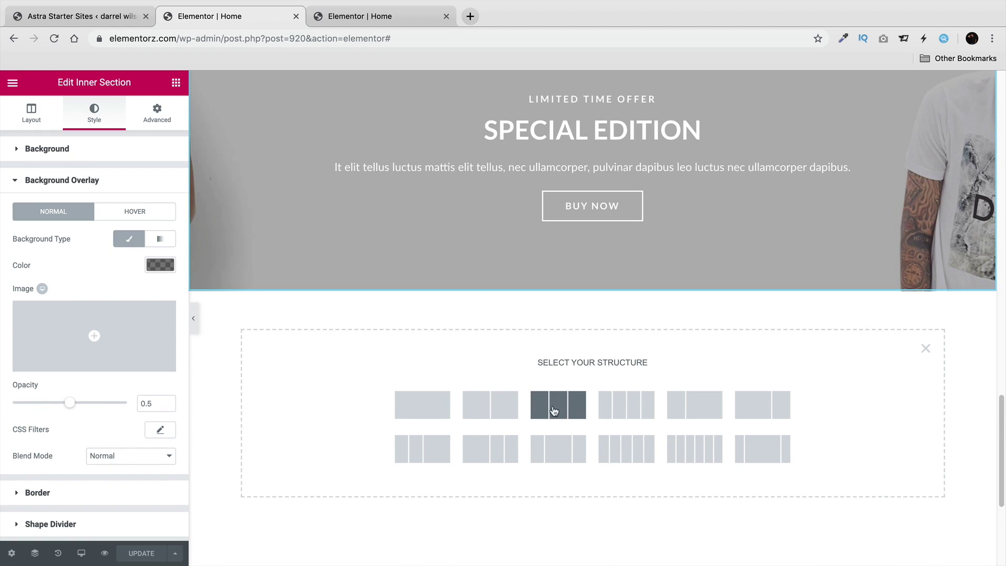
click(557, 404)
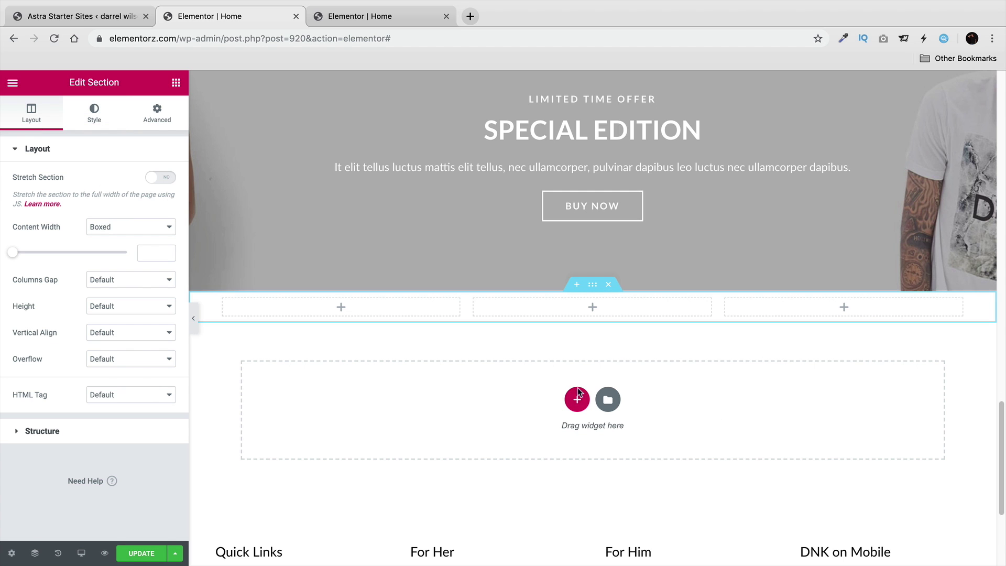
click(176, 84)
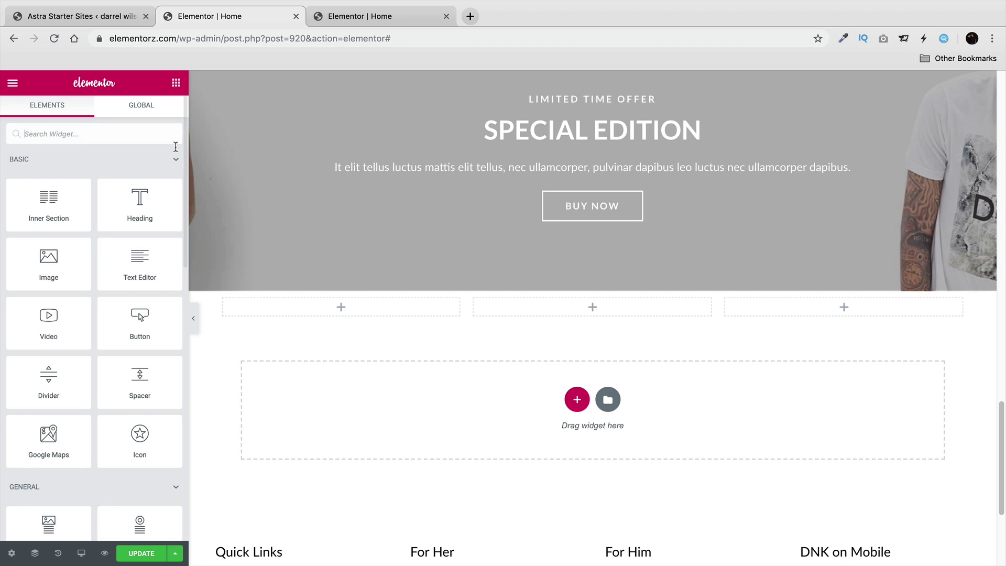
scroll(145, 388, down, 2)
drag(140, 425, 357, 313)
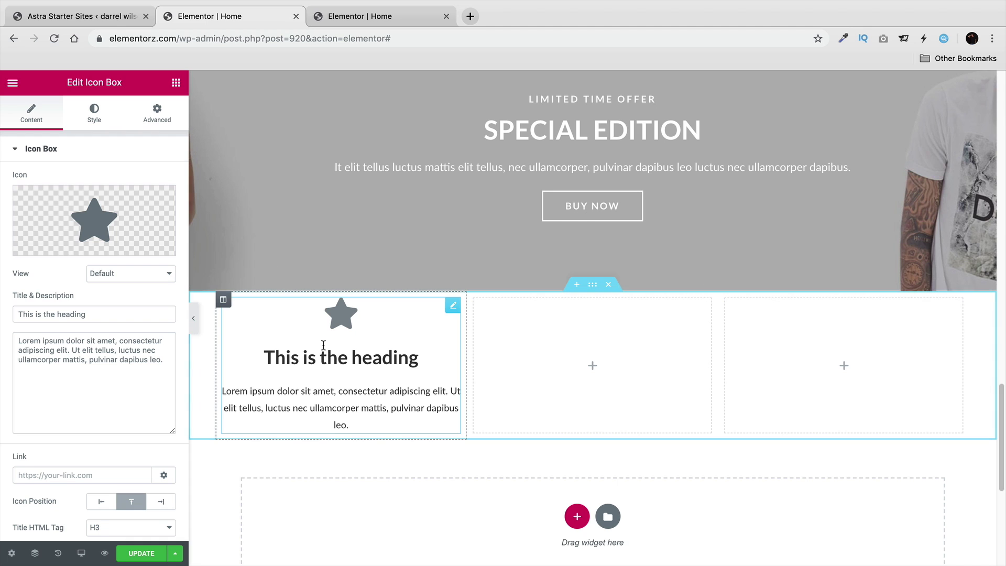
Duplicate the icon-box column twice and delete the two empty columns, leaving three icon boxes.
right_click(223, 299)
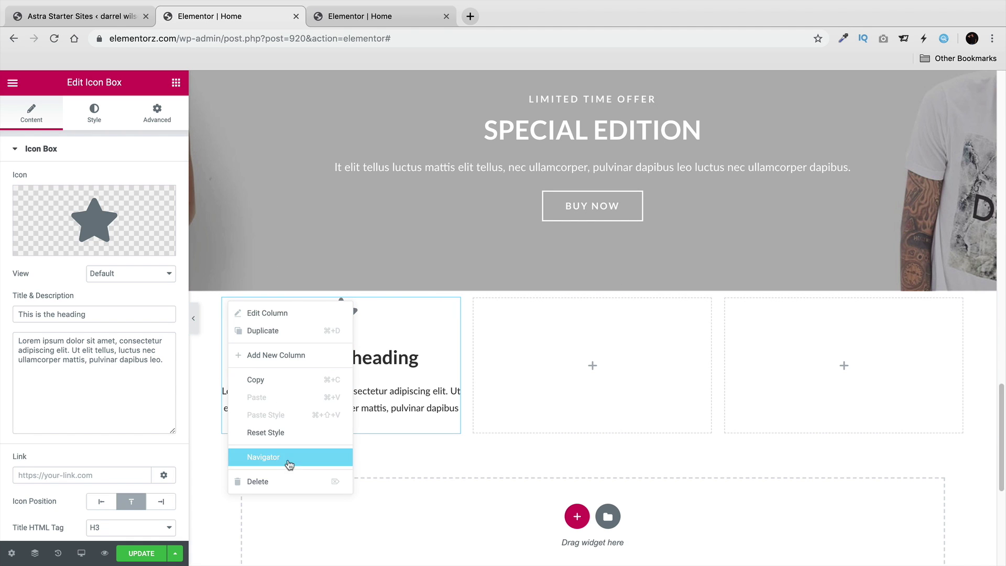
click(290, 331)
right_click(222, 298)
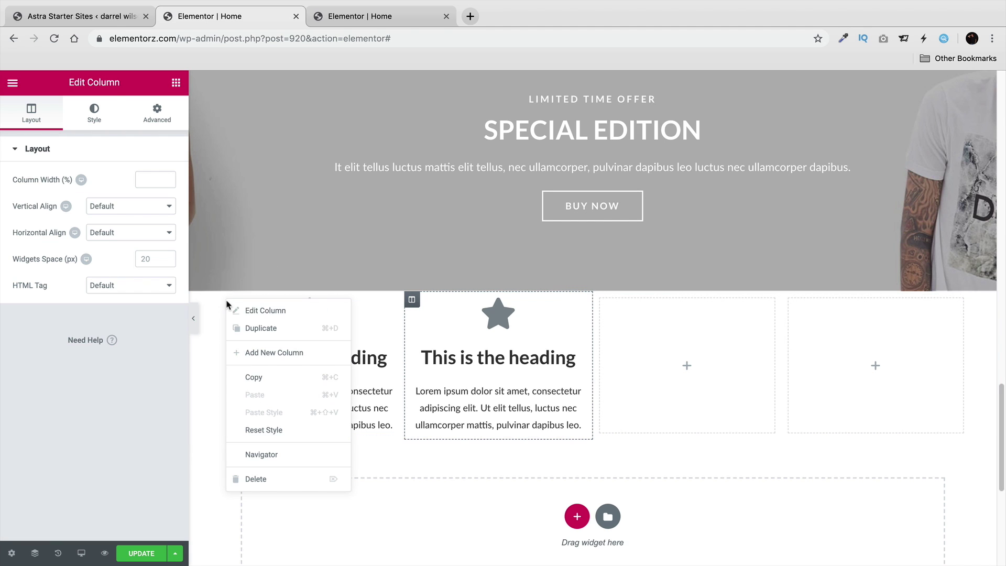
click(267, 327)
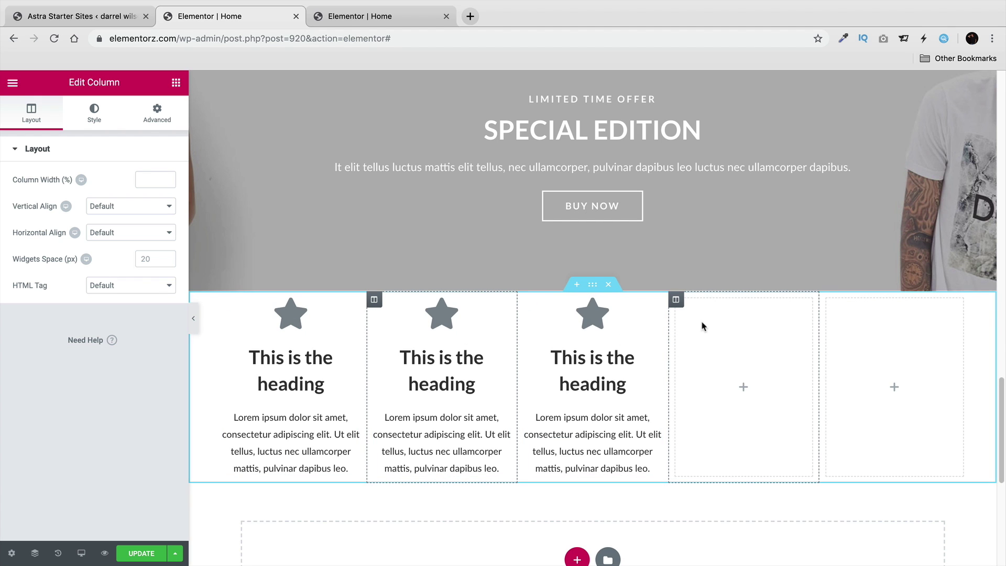
right_click(674, 300)
click(702, 477)
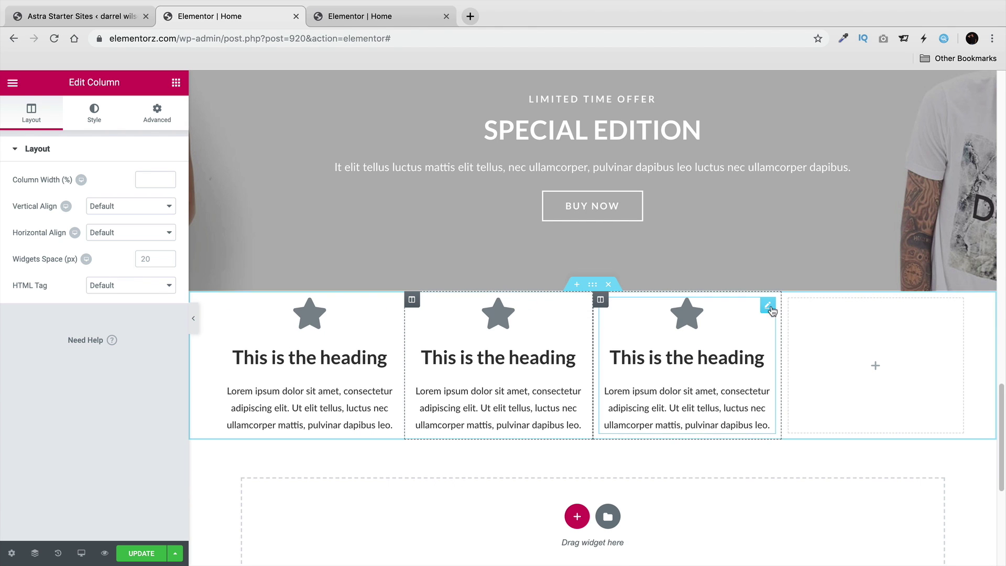
right_click(790, 300)
click(821, 478)
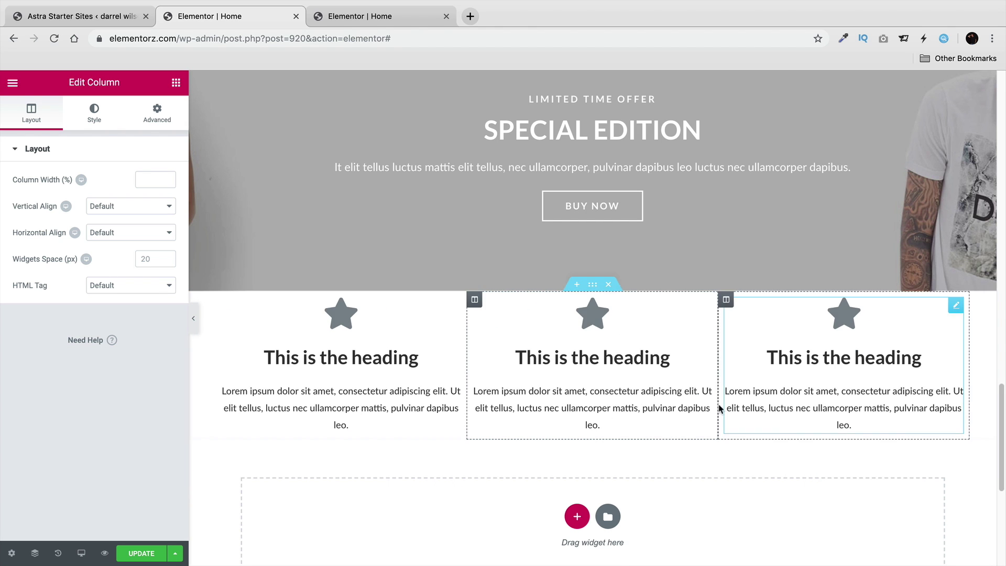
click(351, 358)
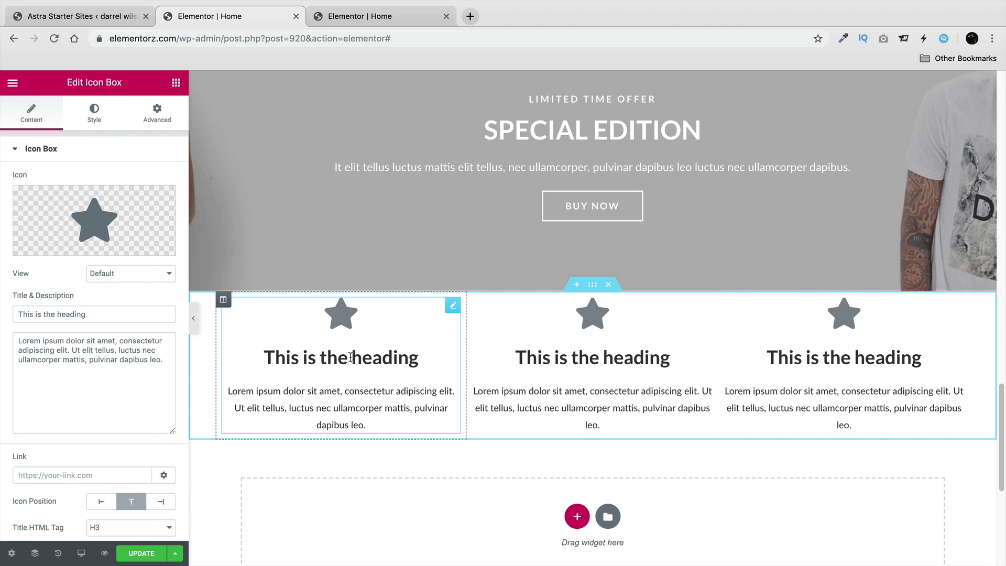
Search the icon library for 'dollar' and insert the Dollar sign icon into the first box.
click(58, 246)
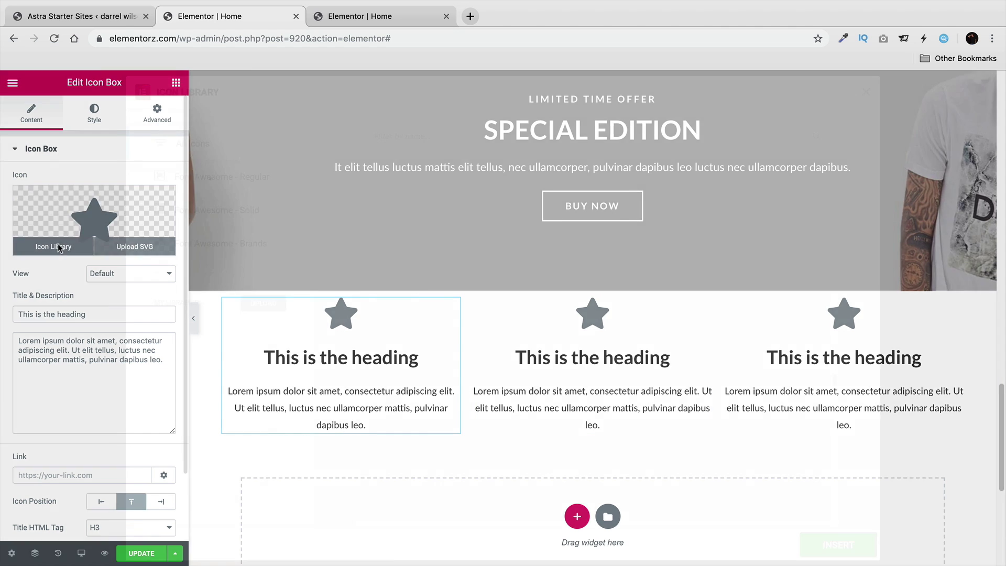
click(564, 135)
text(dollar)
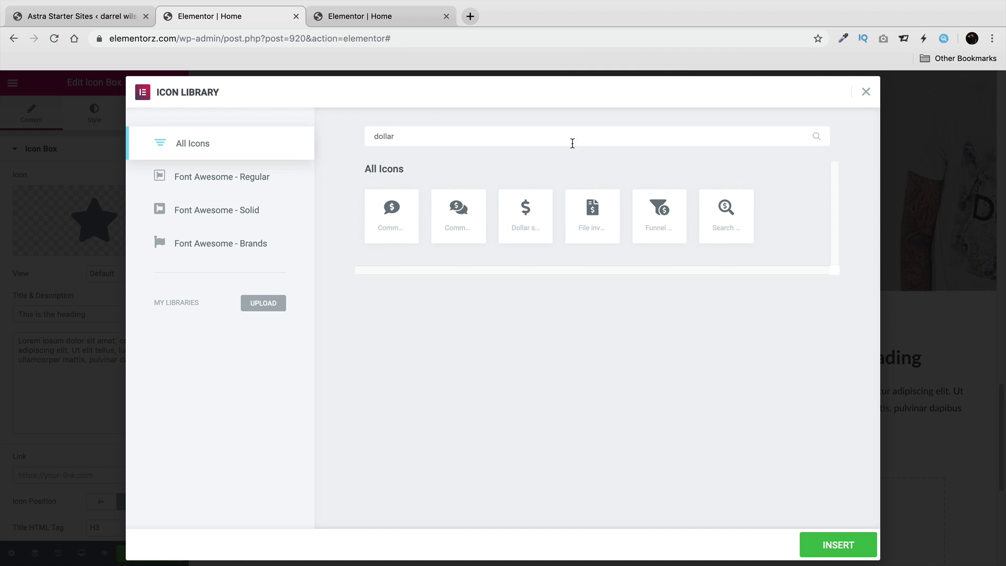
click(536, 220)
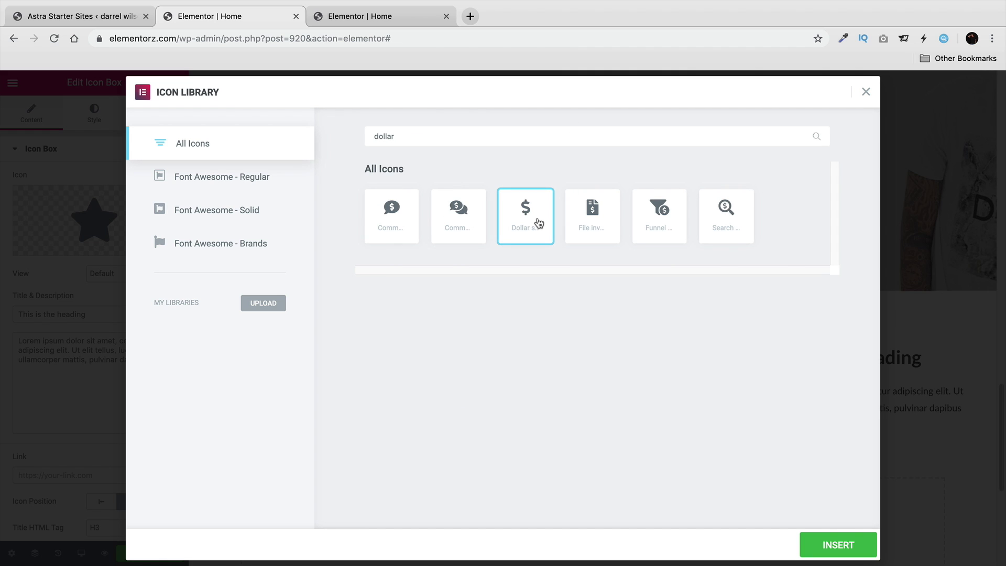
click(822, 542)
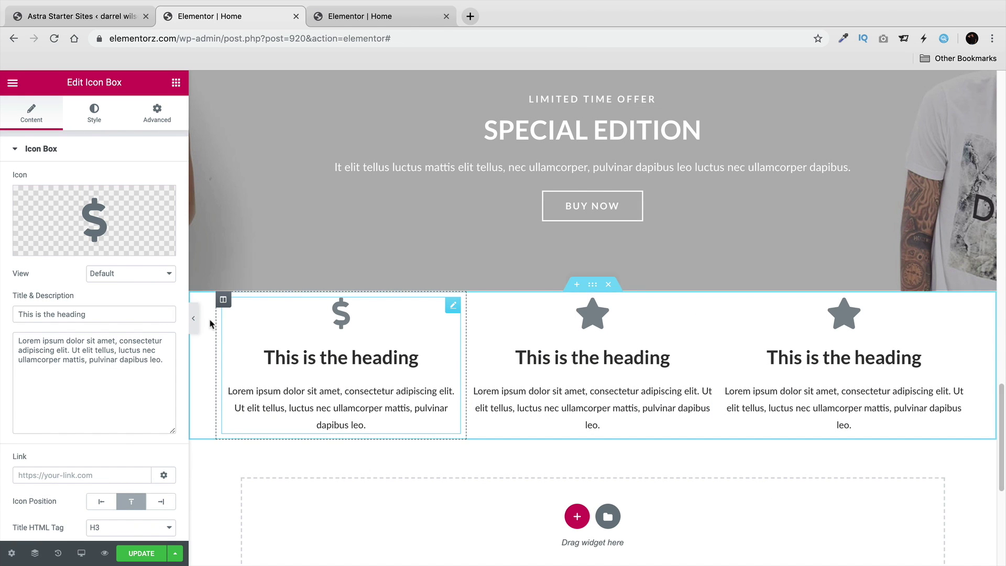
Set Icon Position to Left, retitle the box 'Money Back', and delete the description after 'elit.'.
click(101, 501)
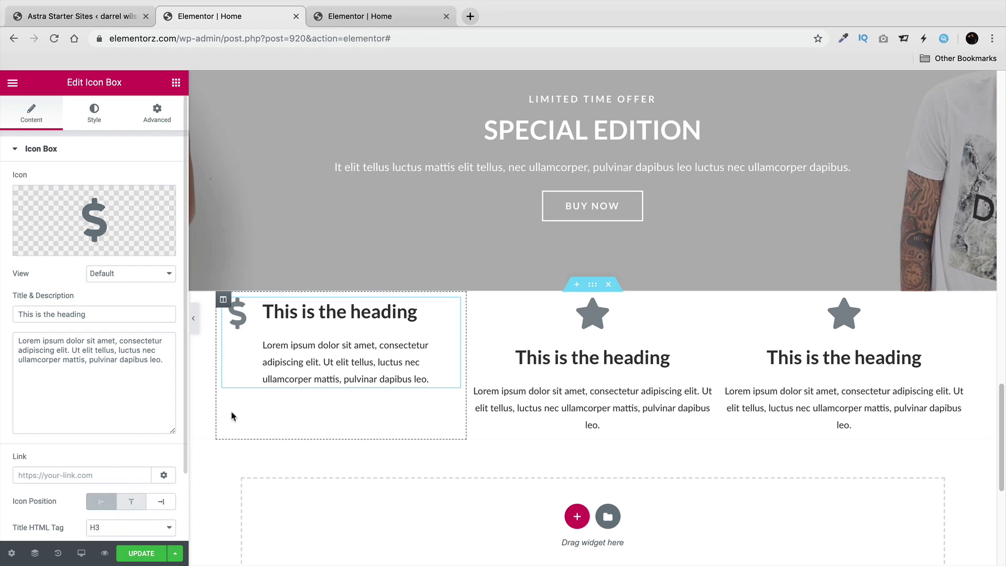
triple_click(307, 314)
text(Money)
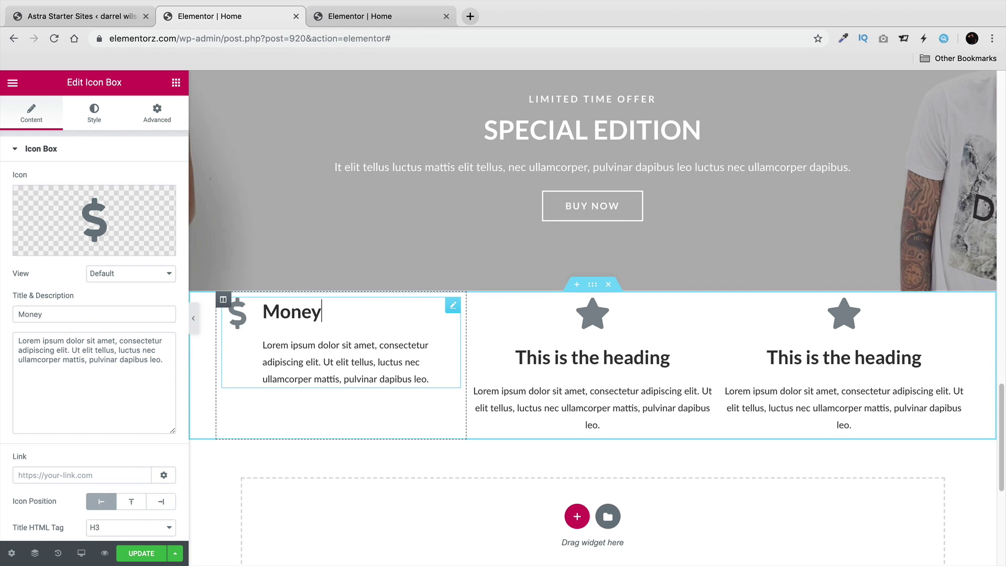
text( Back)
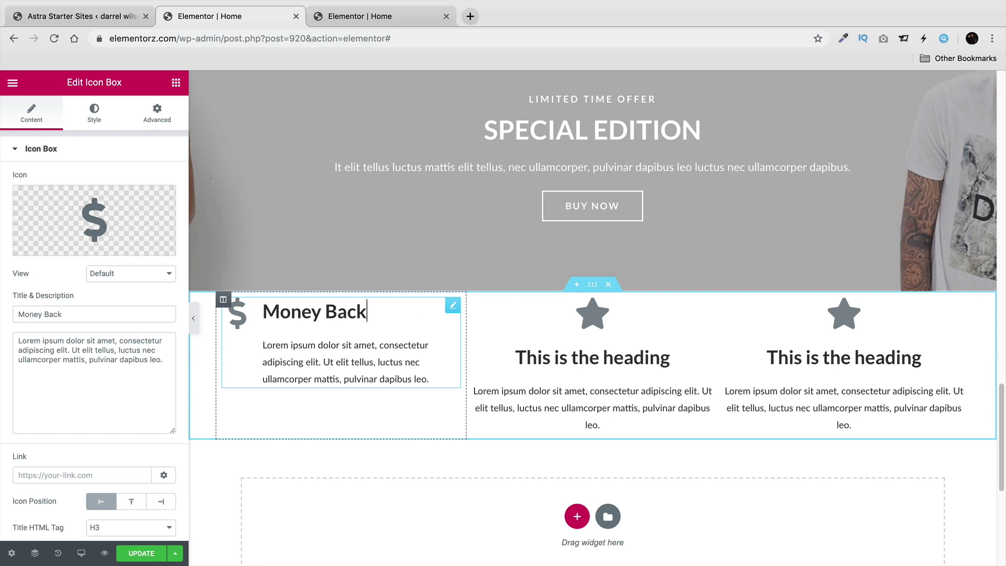
click(432, 378)
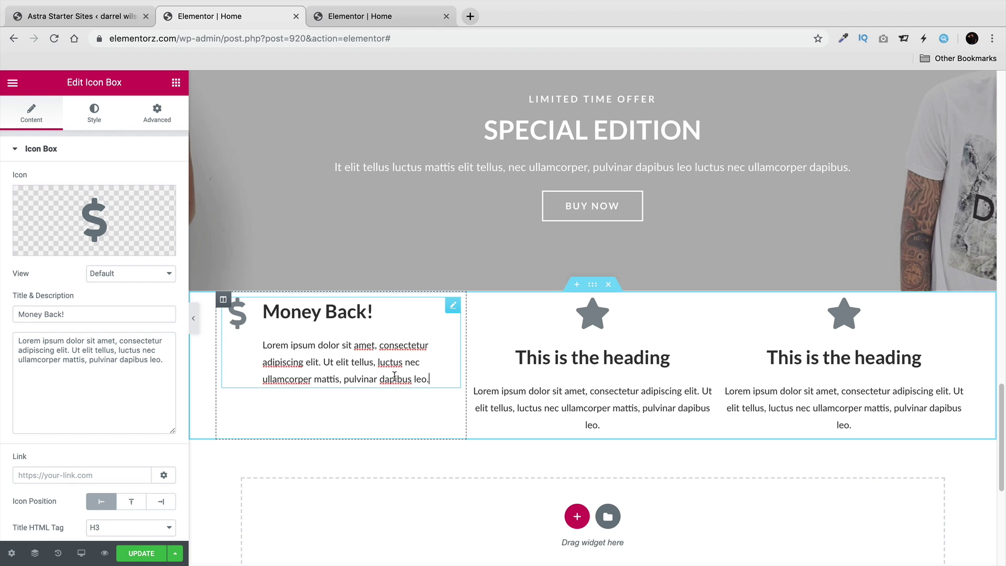
drag(432, 379, 321, 362)
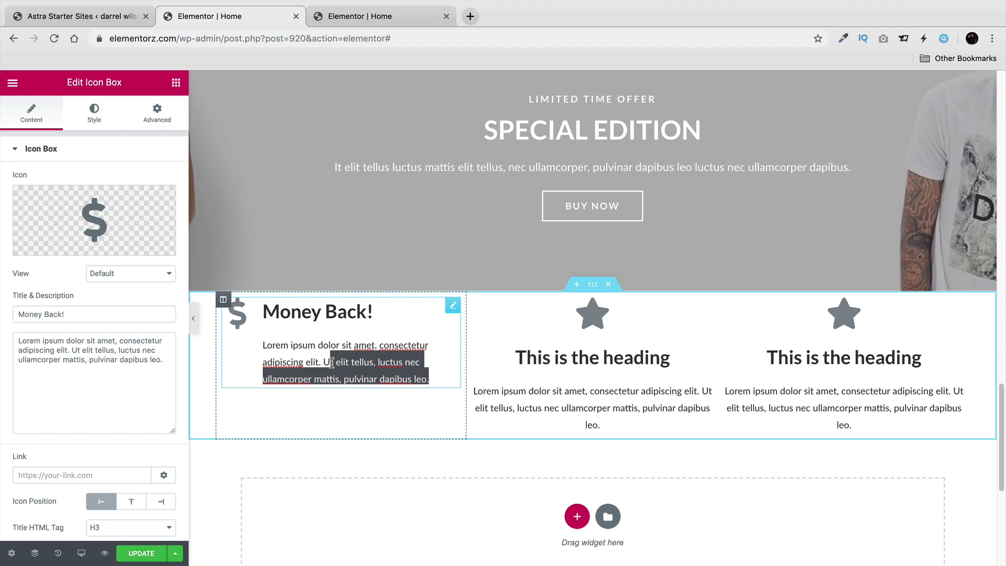
key(BackSpace)
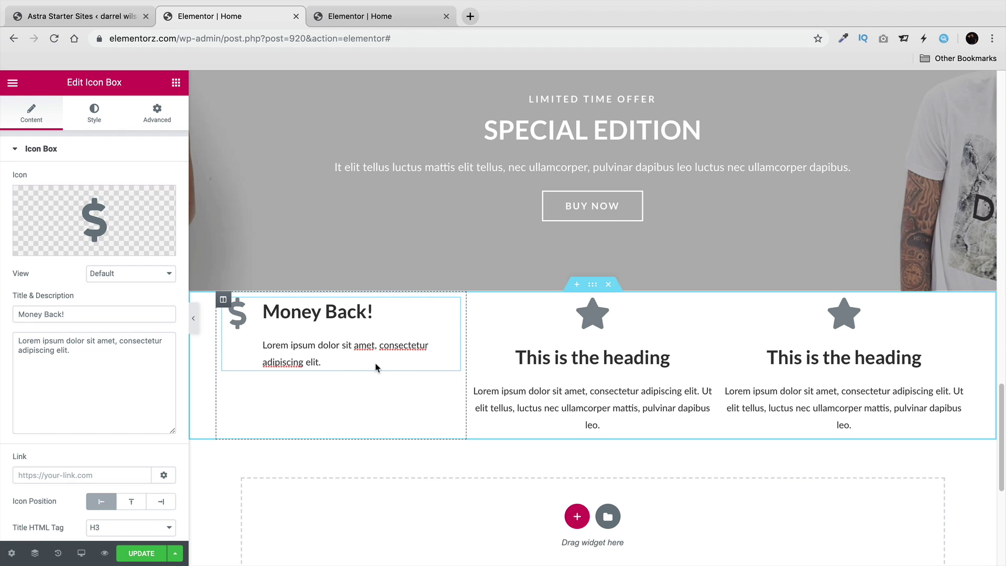
click(104, 114)
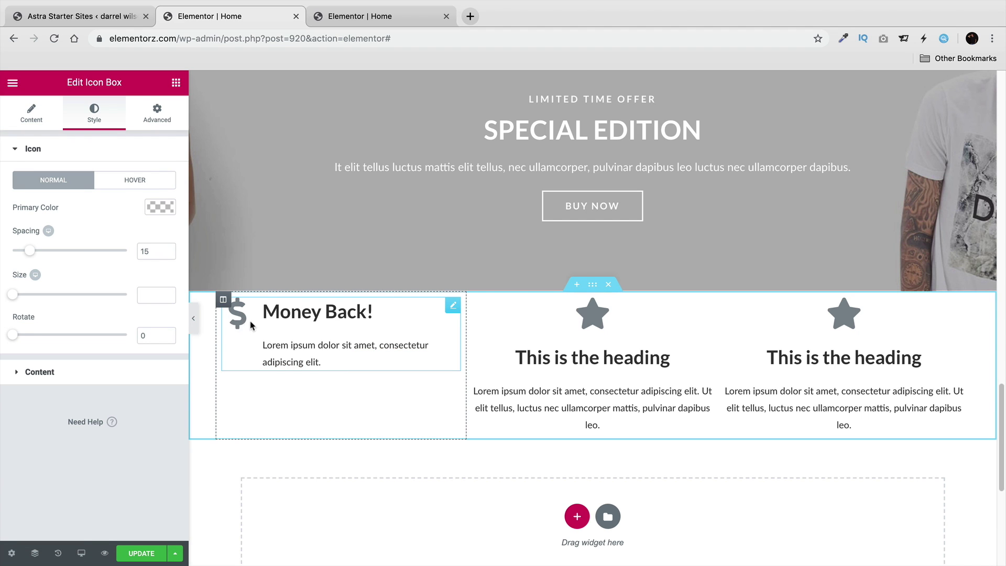
Set the dollar icon's primary colour to black (#000000), after briefly trying light blue.
click(160, 207)
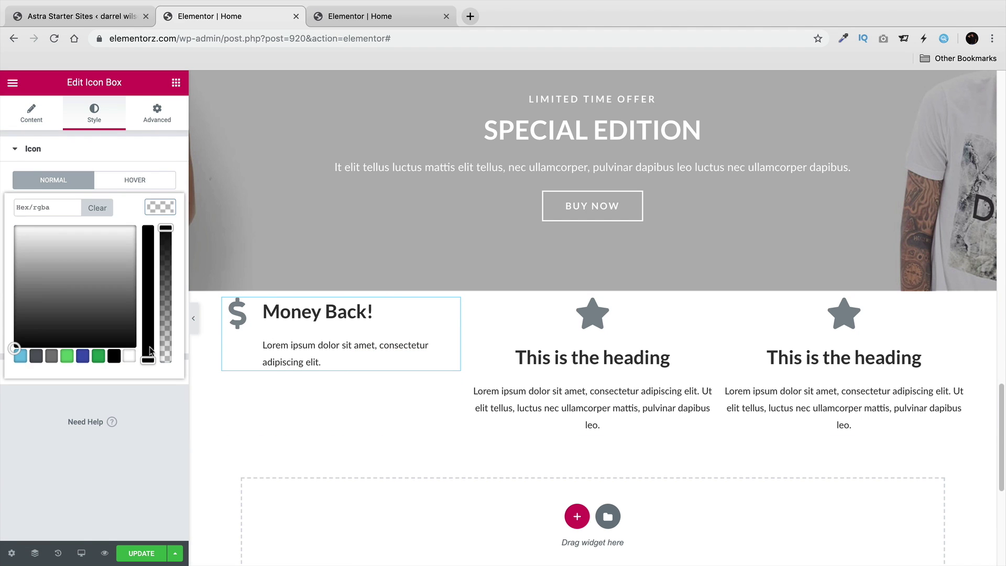
click(114, 357)
click(21, 357)
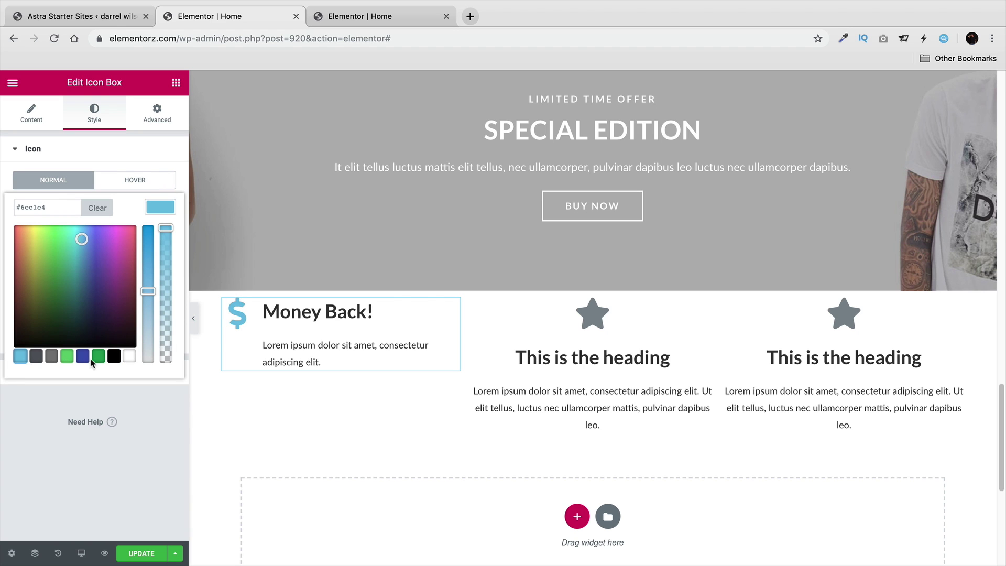
click(114, 357)
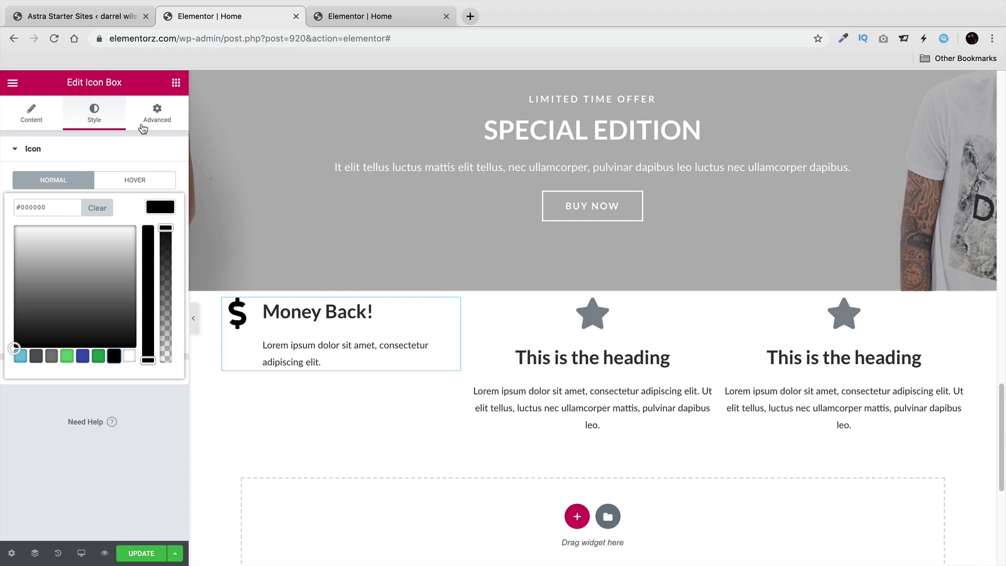
Give the Money Back icon box a Solid border with width 1 px on all sides.
click(64, 152)
click(155, 113)
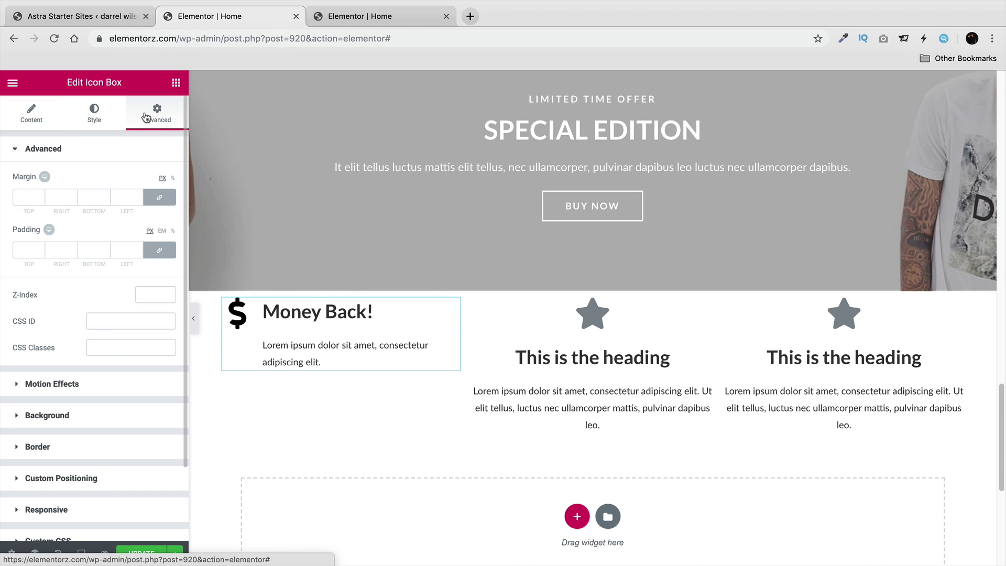
click(42, 447)
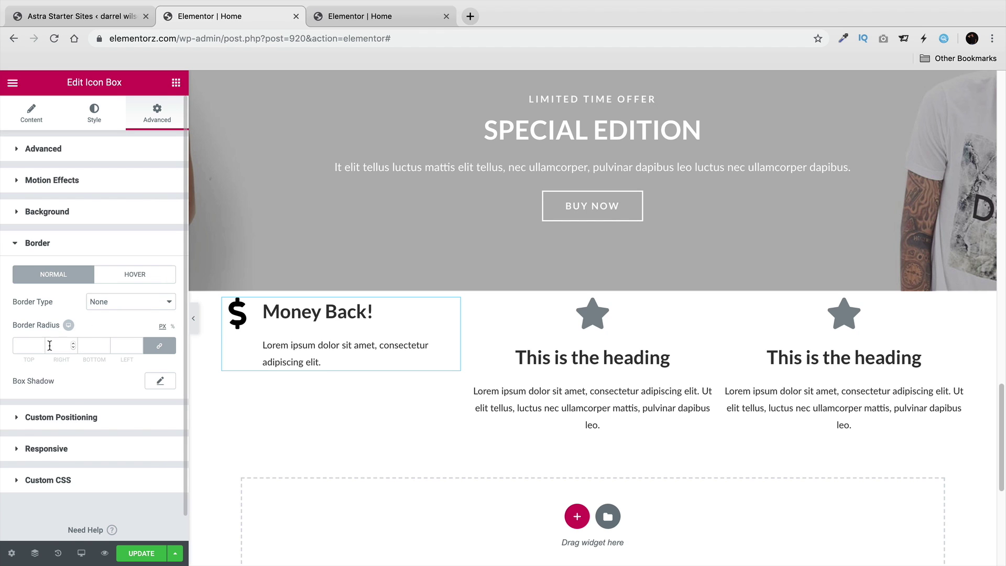
click(107, 302)
click(110, 314)
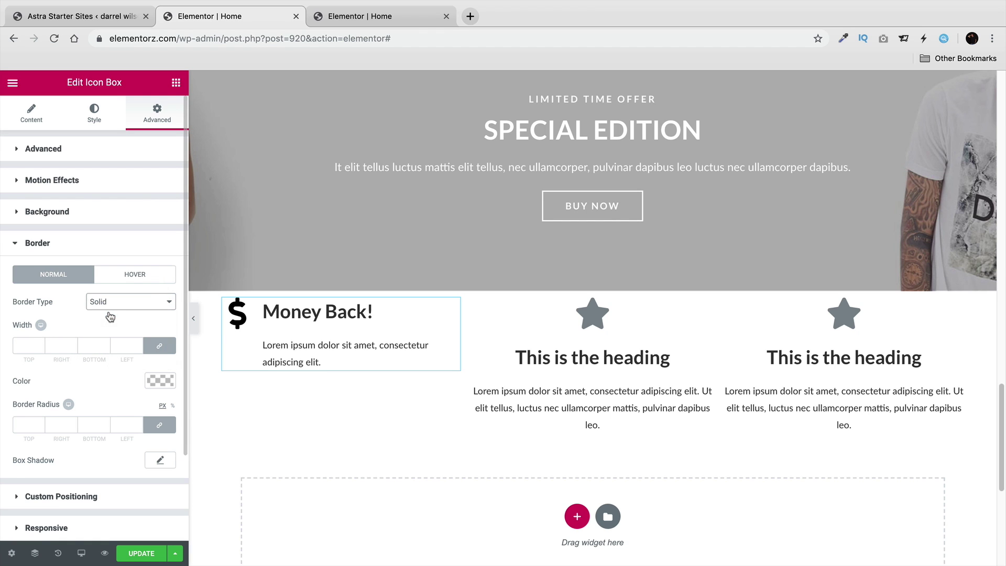
click(39, 345)
text(2)
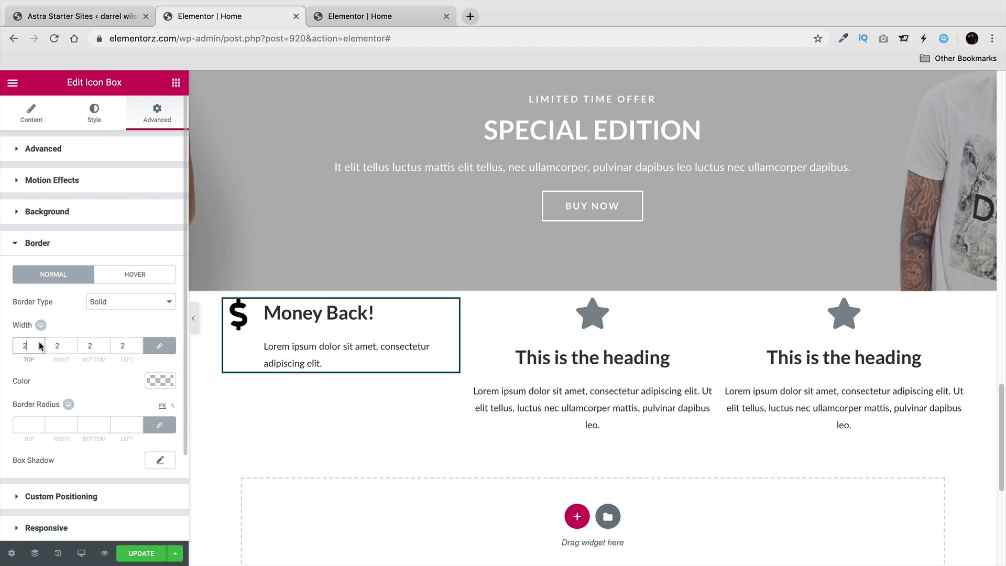
click(41, 348)
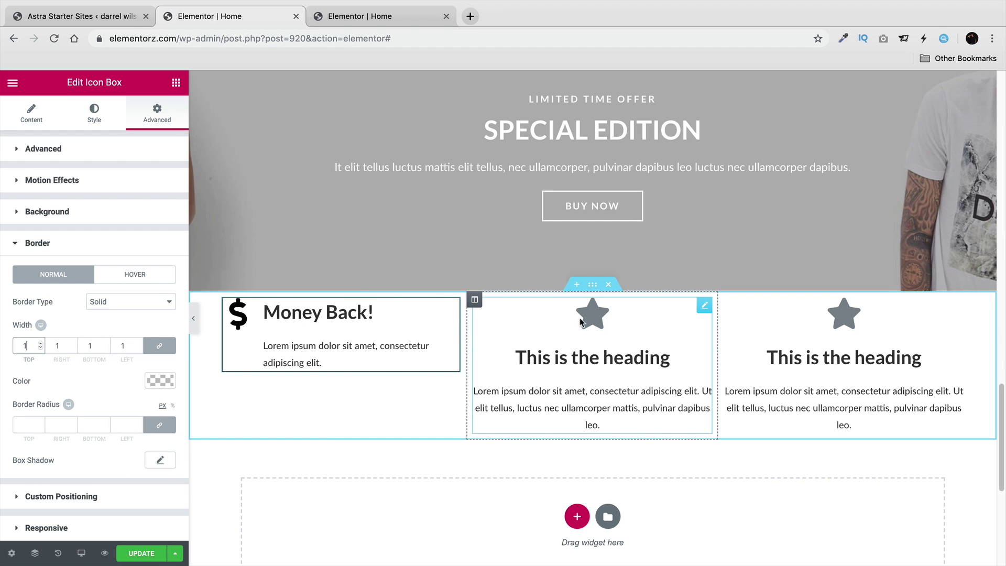
Delete the two star heading columns from the row.
right_click(475, 300)
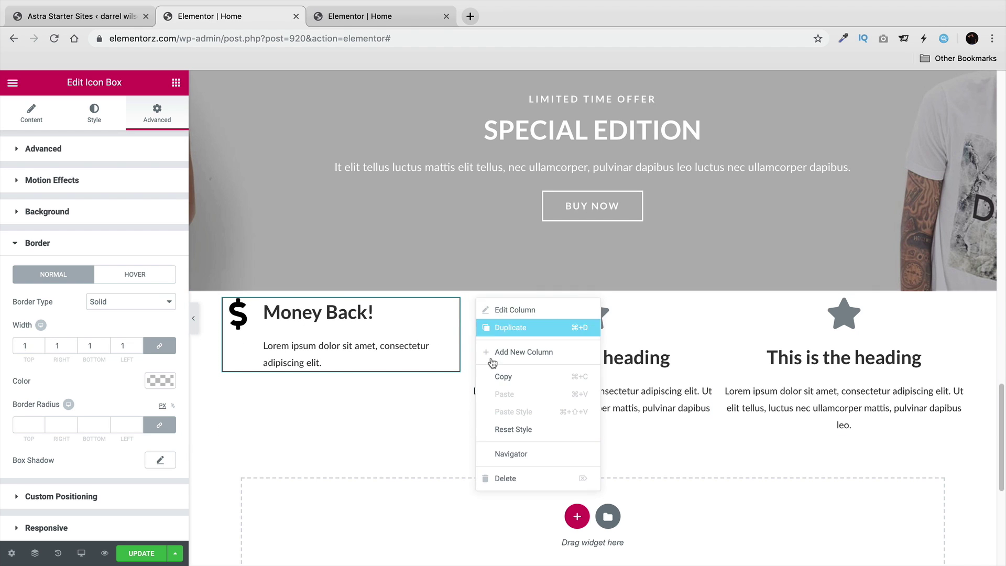
click(512, 476)
right_click(603, 308)
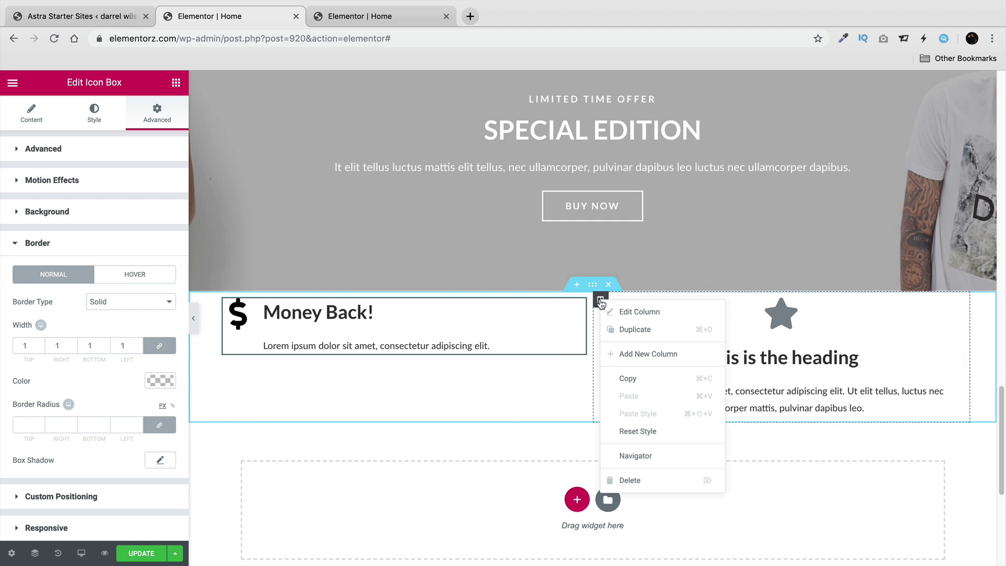
click(623, 479)
Duplicate the Money Back column twice so the row holds three copies.
right_click(223, 300)
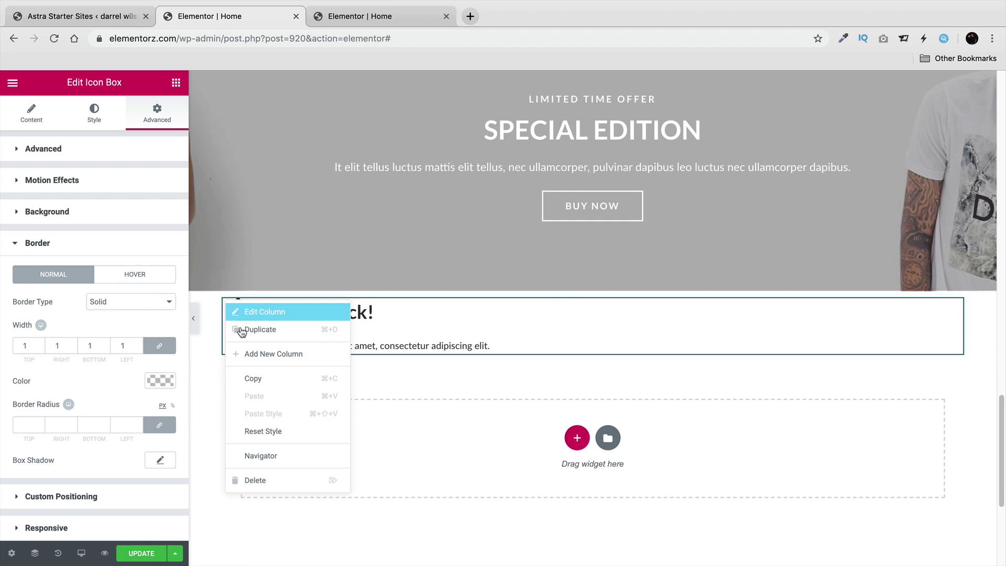
click(278, 329)
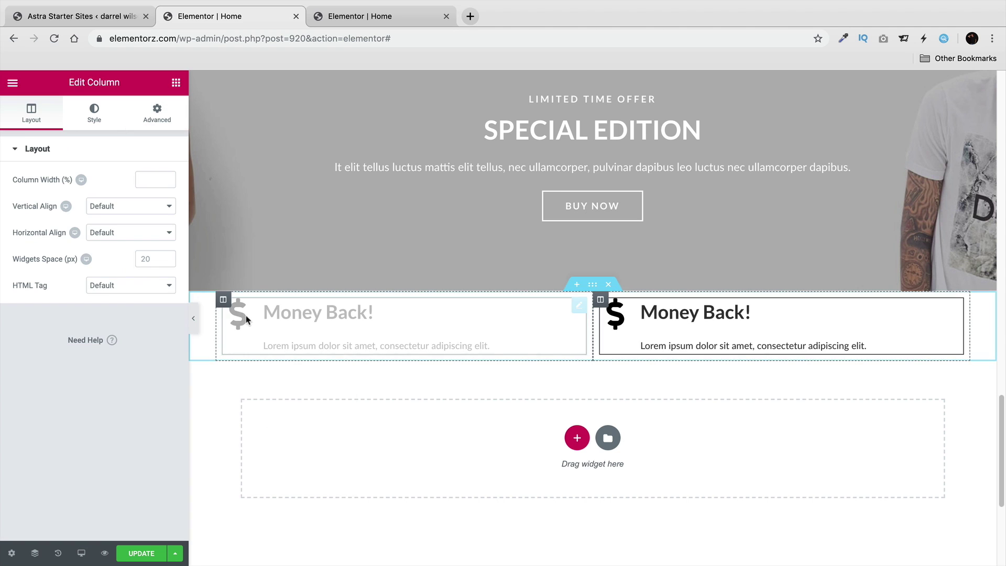
right_click(224, 302)
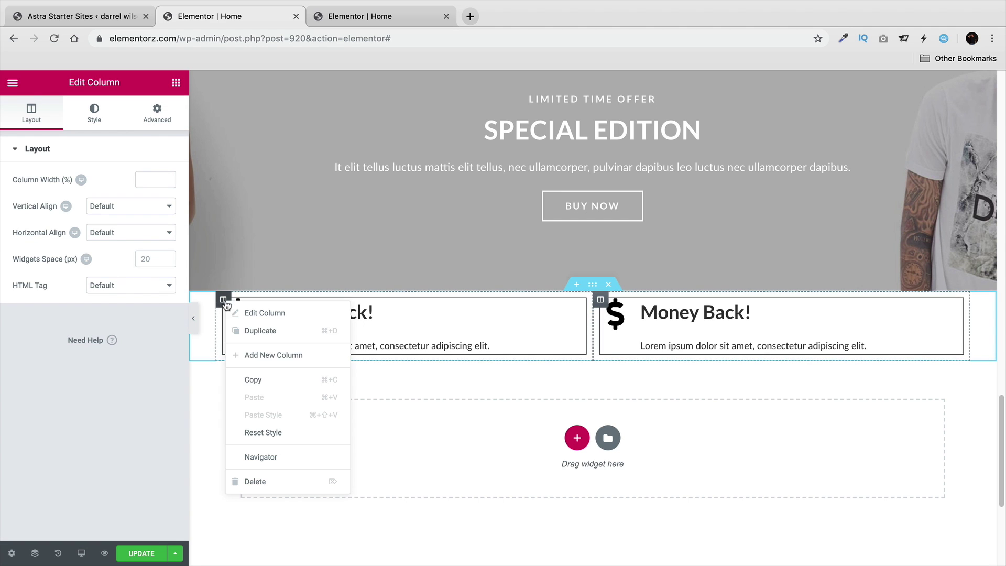
click(268, 331)
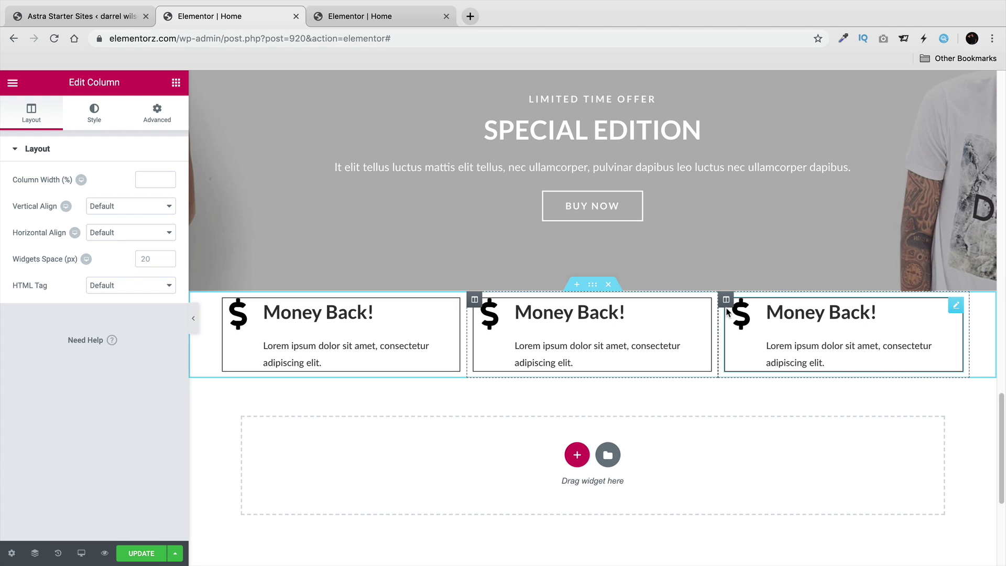
Unlink the section padding and set Top to 50 with the other sides at 0.
click(593, 286)
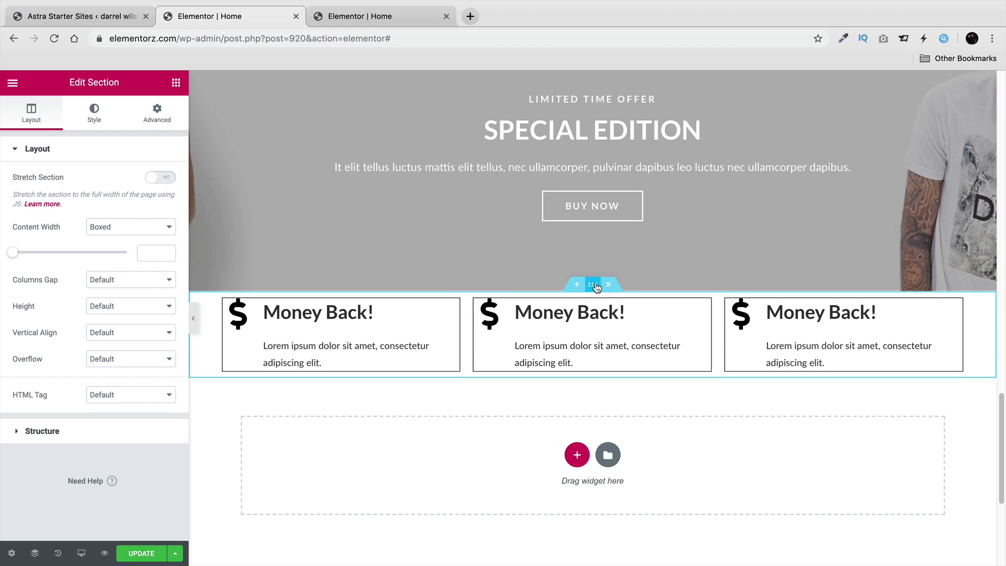
click(164, 119)
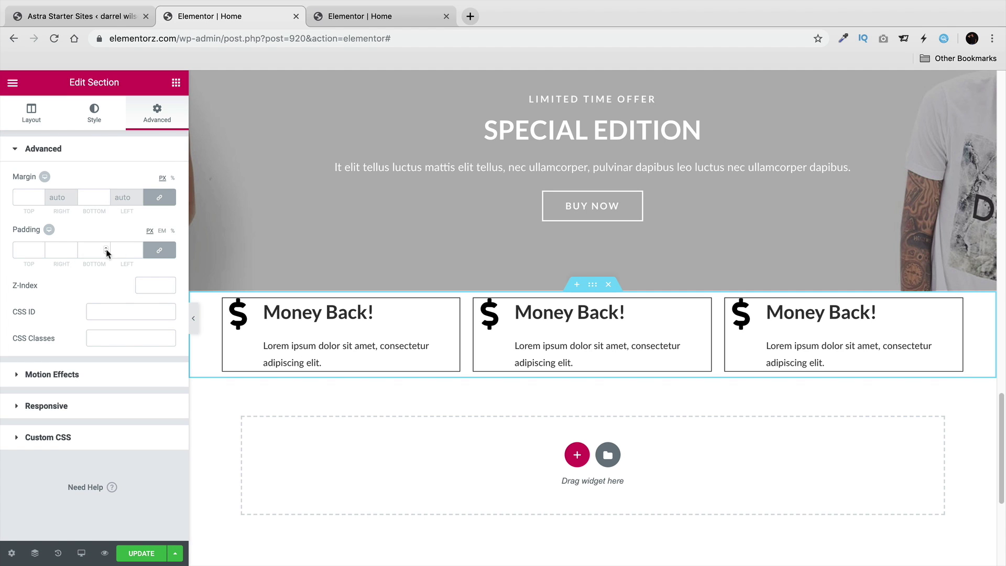
click(32, 257)
text(100)
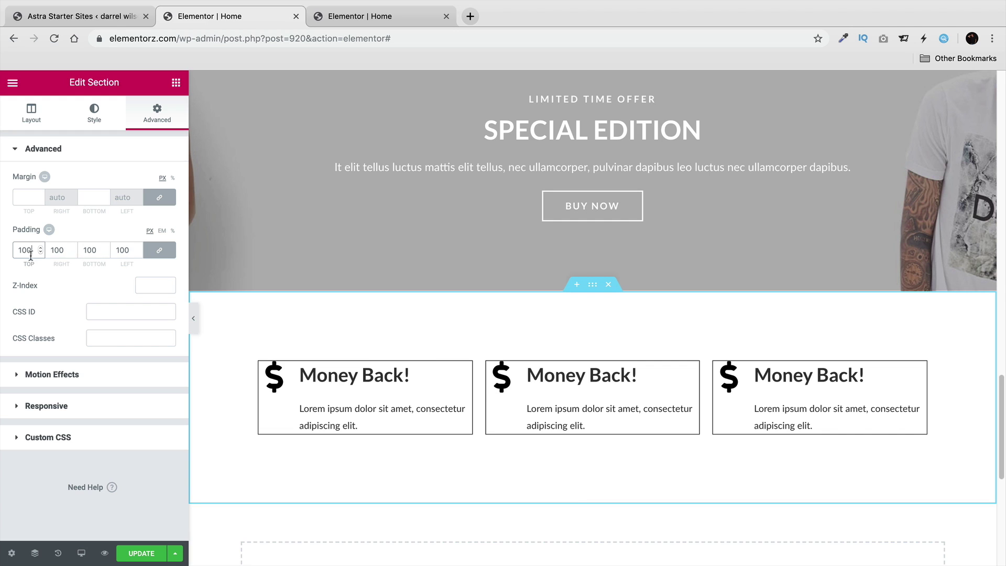
key(BackSpace)
key(BackSpace)
key(BackSpace)
click(158, 254)
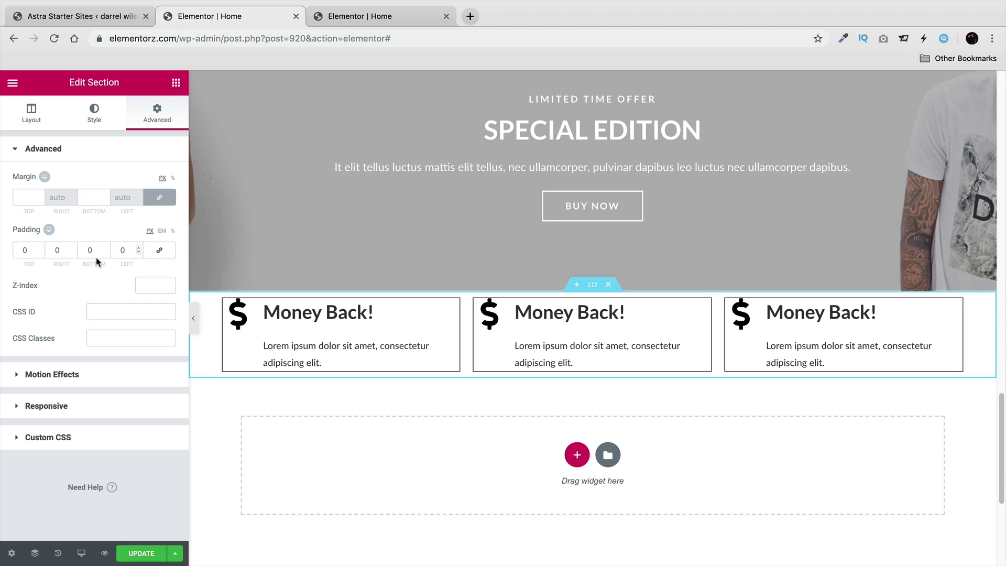
click(19, 250)
text(100)
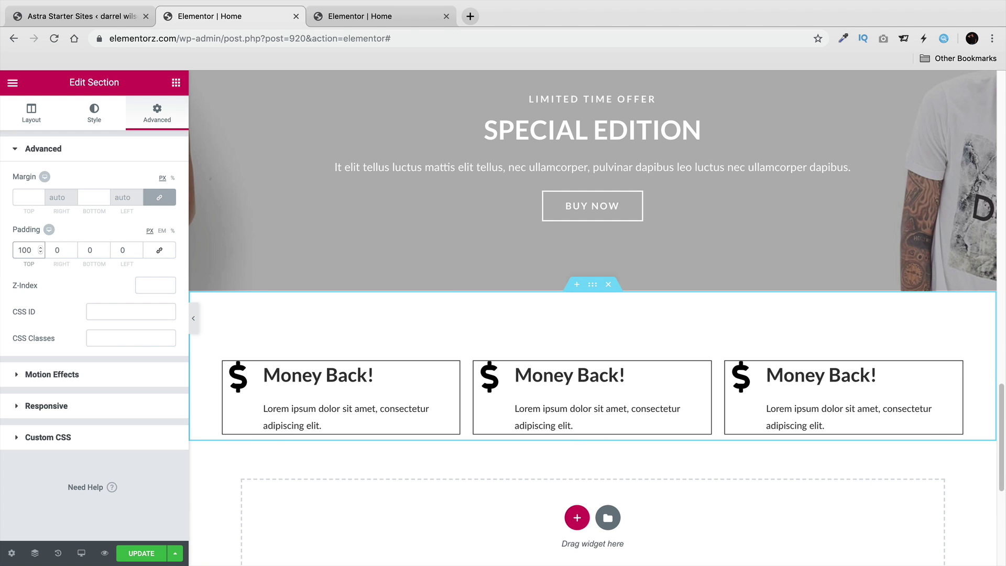
key(Delete)
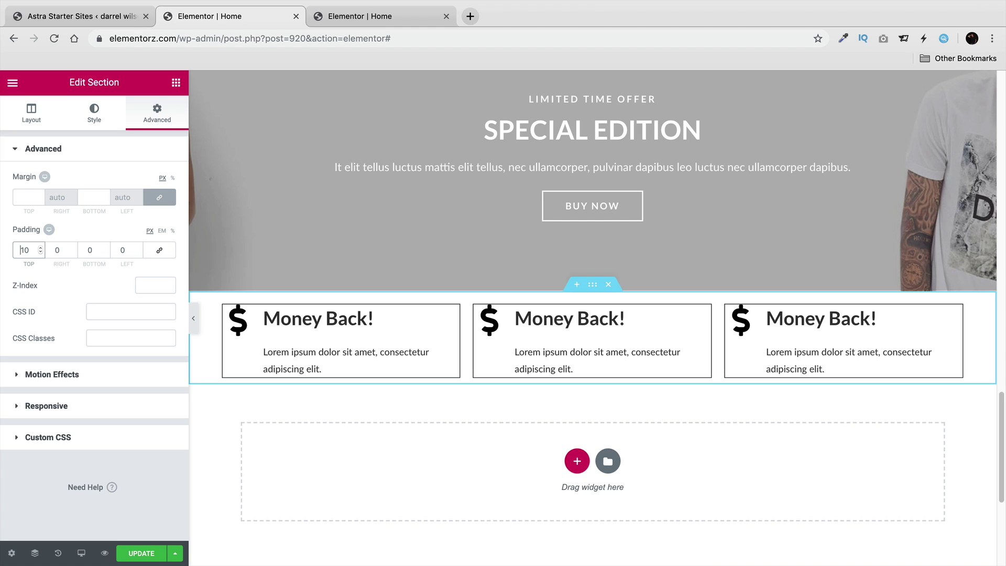
key(BackSpace)
text(5)
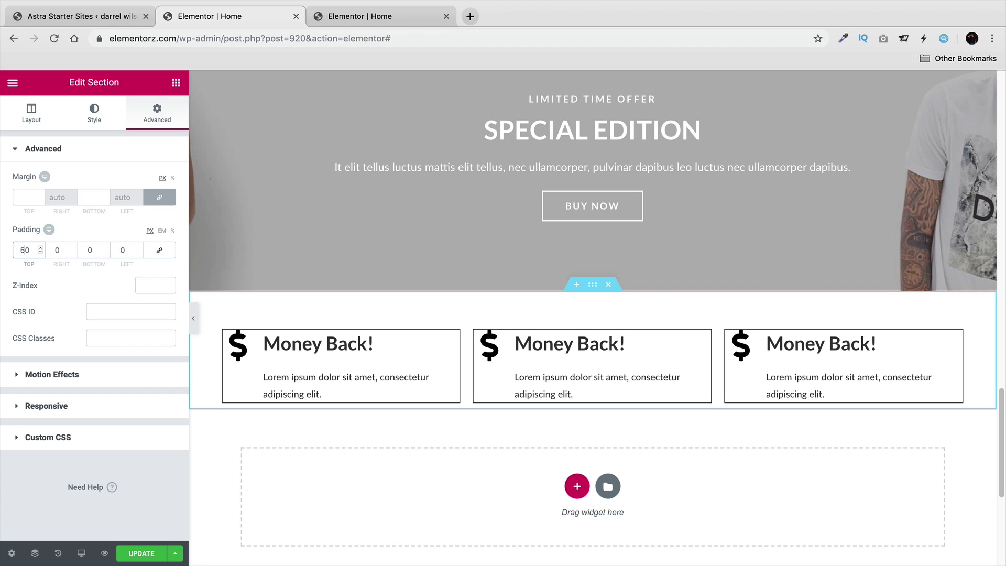
Update the page to save the changes.
scroll(321, 330, down, 1)
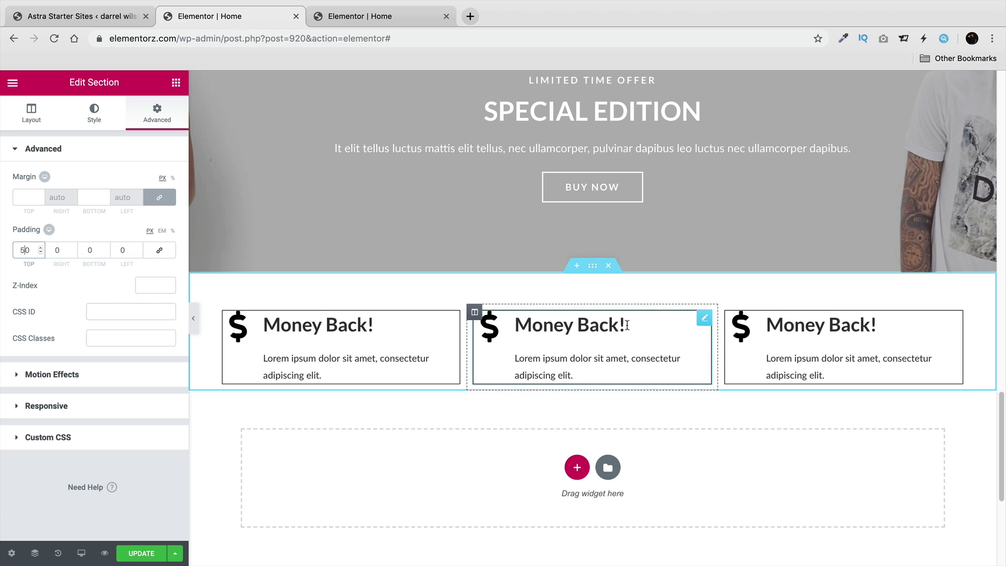
scroll(503, 378, down, 1)
click(142, 553)
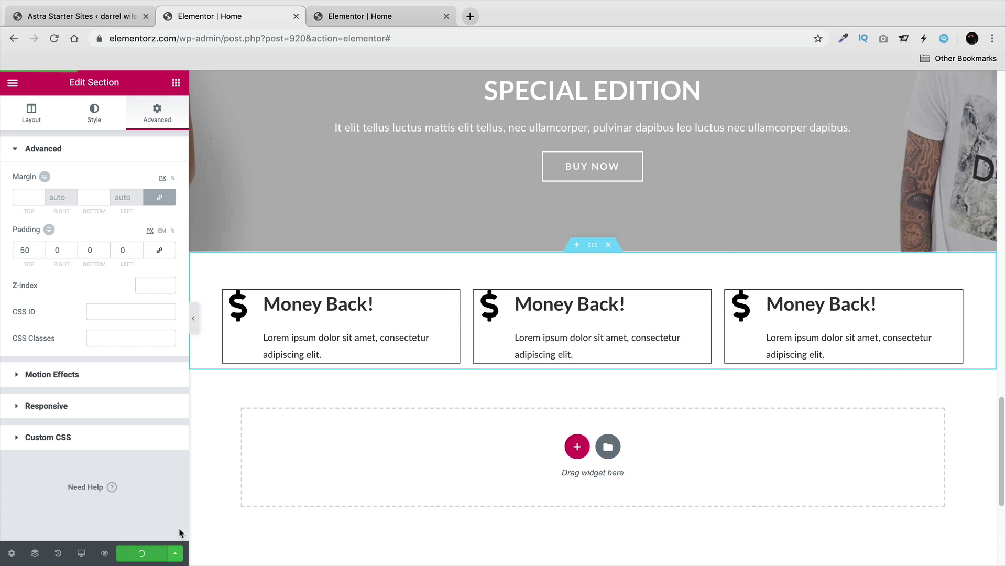
Set the Our Good Offers! hero section's background image to Slider.jpg from the Media Library.
scroll(531, 401, up, 10)
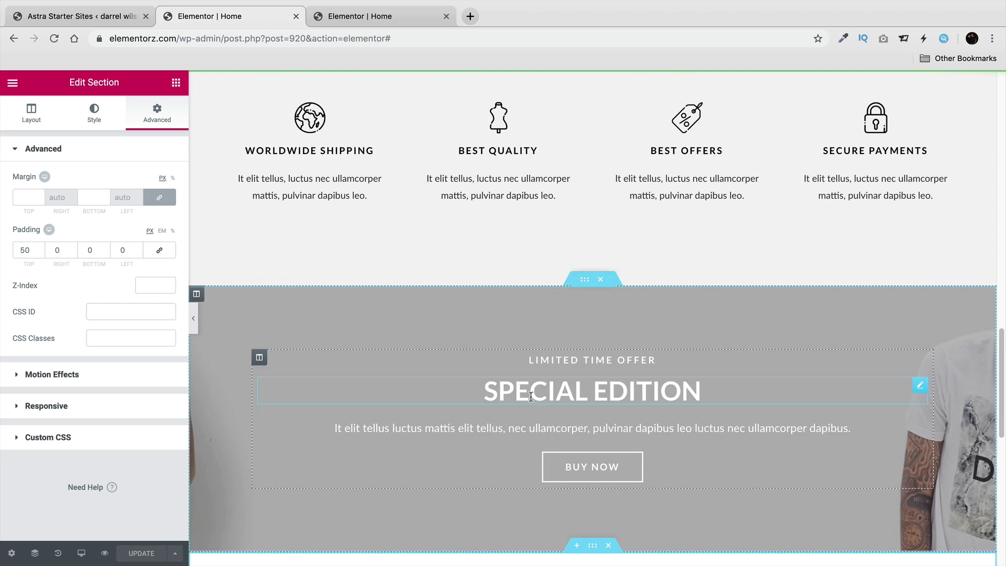
scroll(530, 401, up, 10)
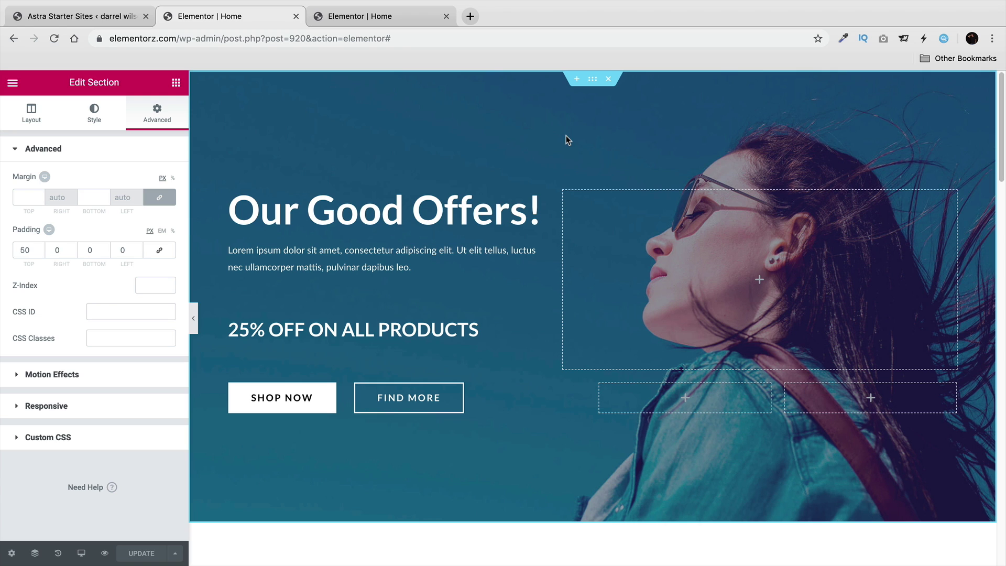
click(594, 81)
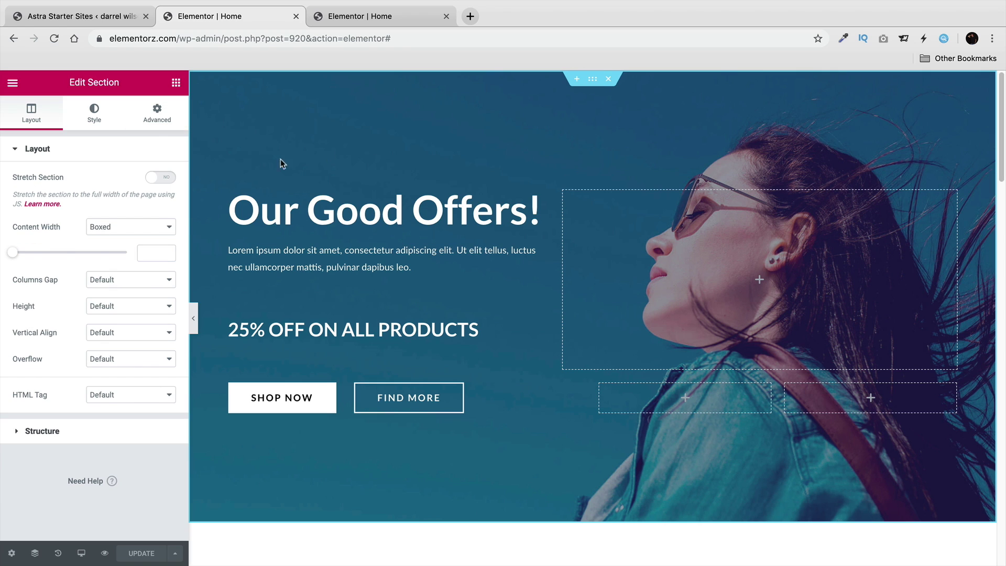
click(97, 118)
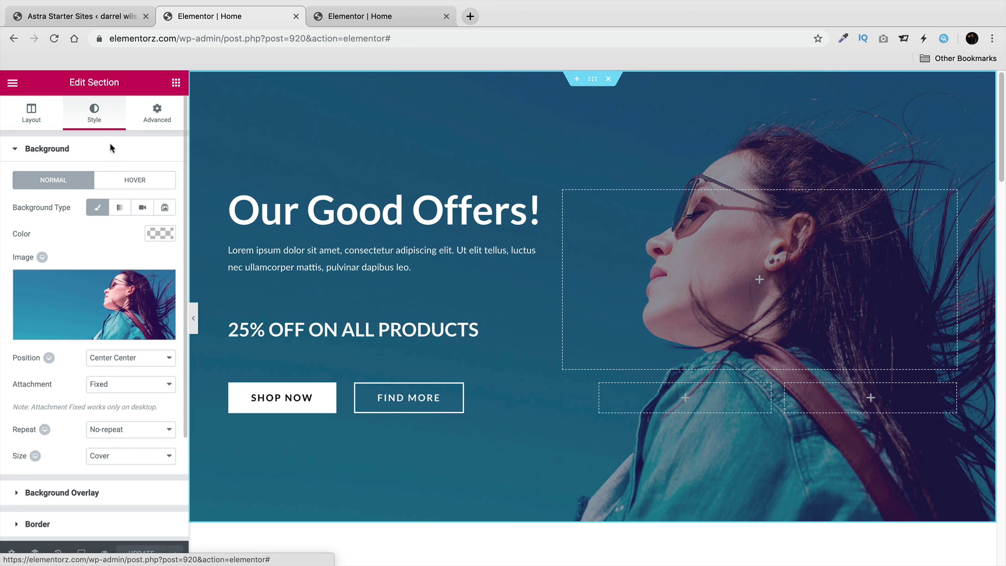
click(101, 333)
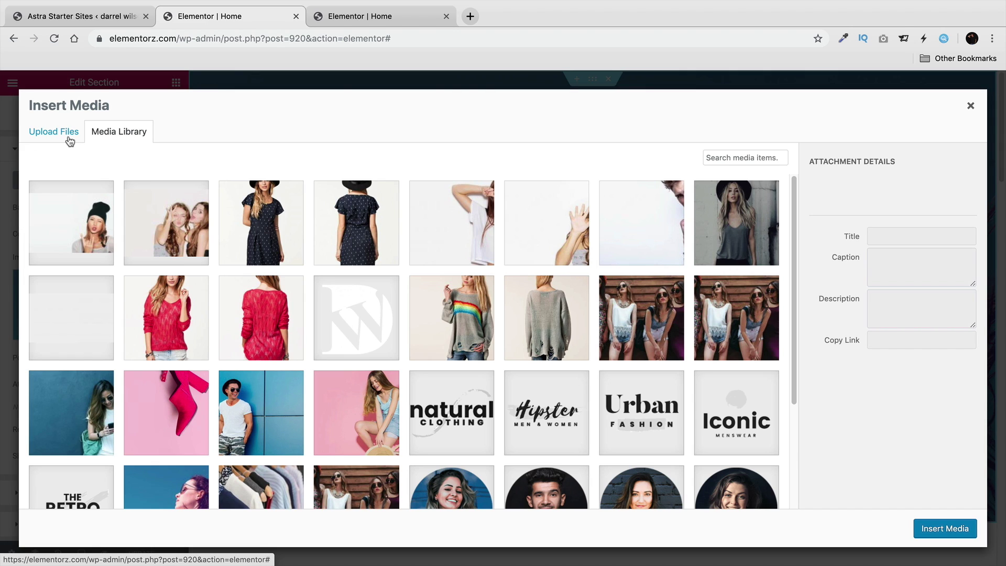
click(172, 220)
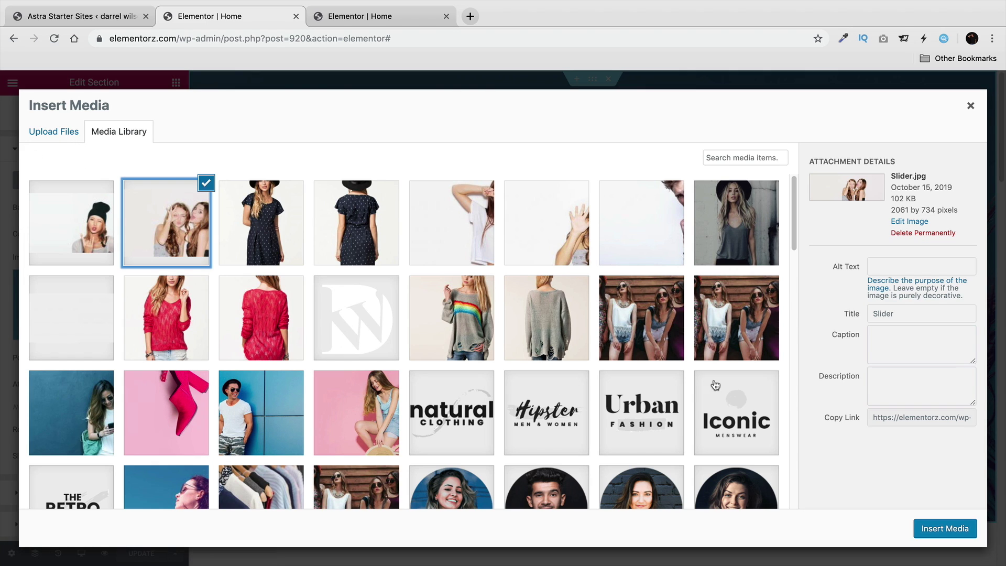
click(945, 529)
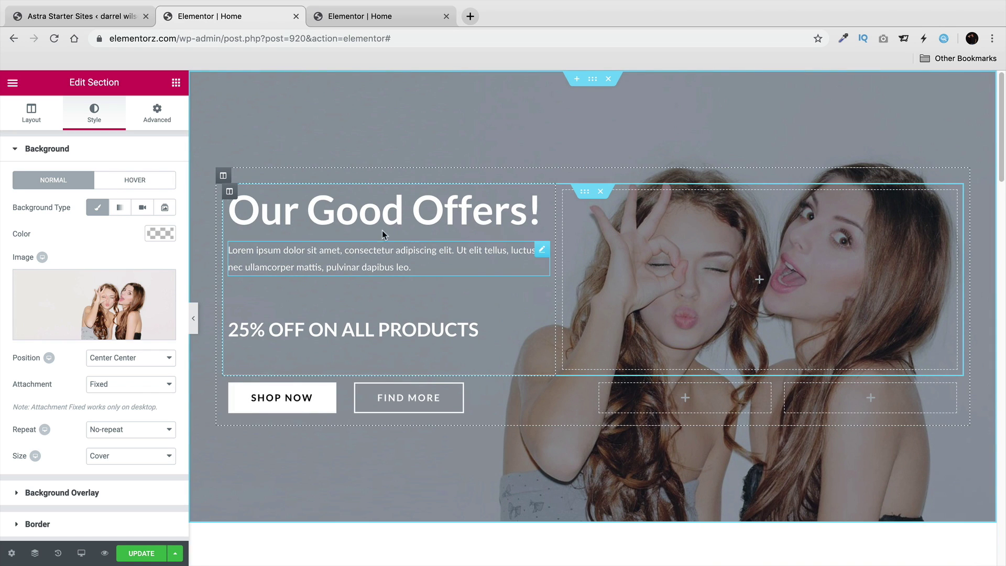
click(298, 212)
Change the Our Good Offers! heading font family to Architects Daughter.
triple_click(289, 214)
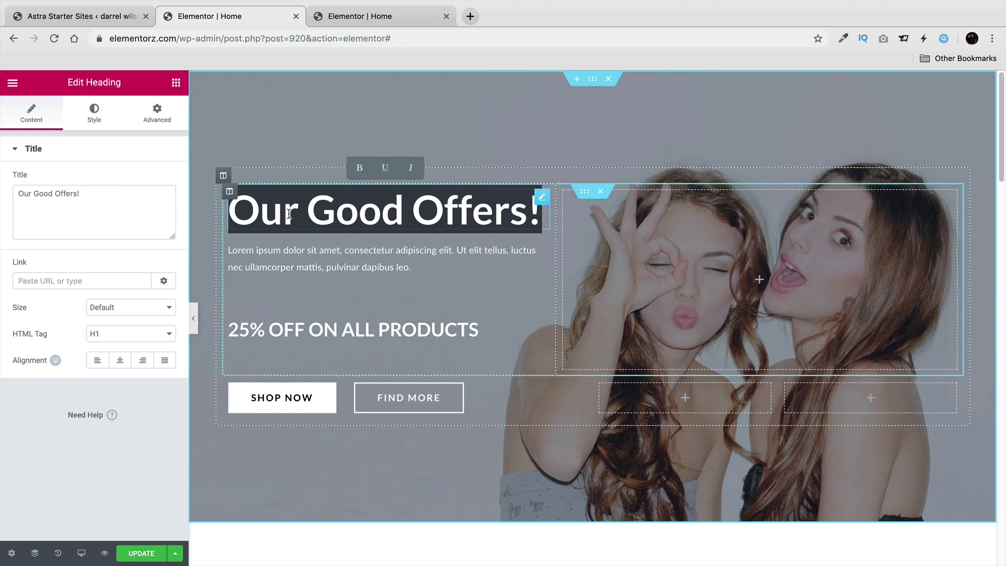
click(97, 118)
click(161, 209)
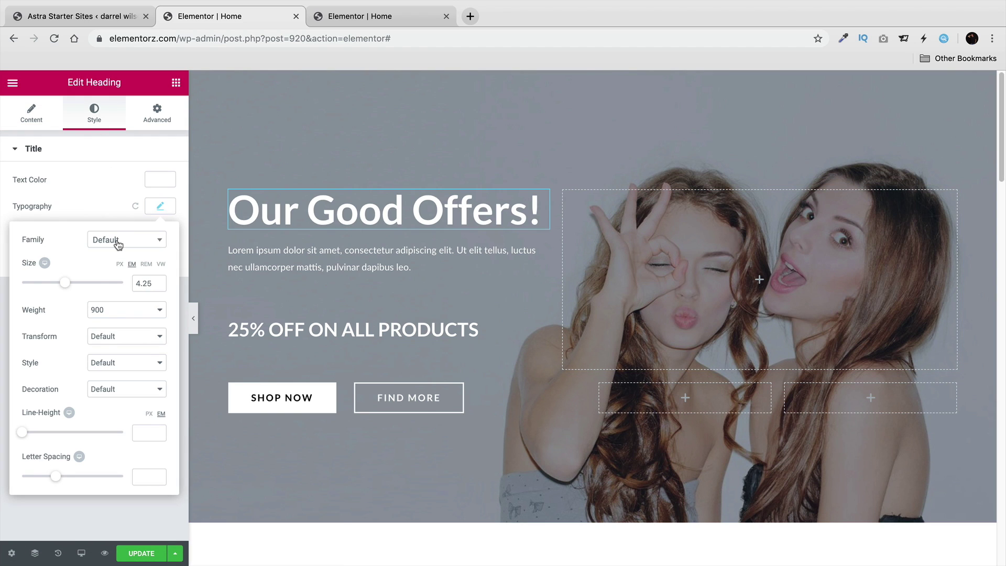
click(117, 241)
text(archi)
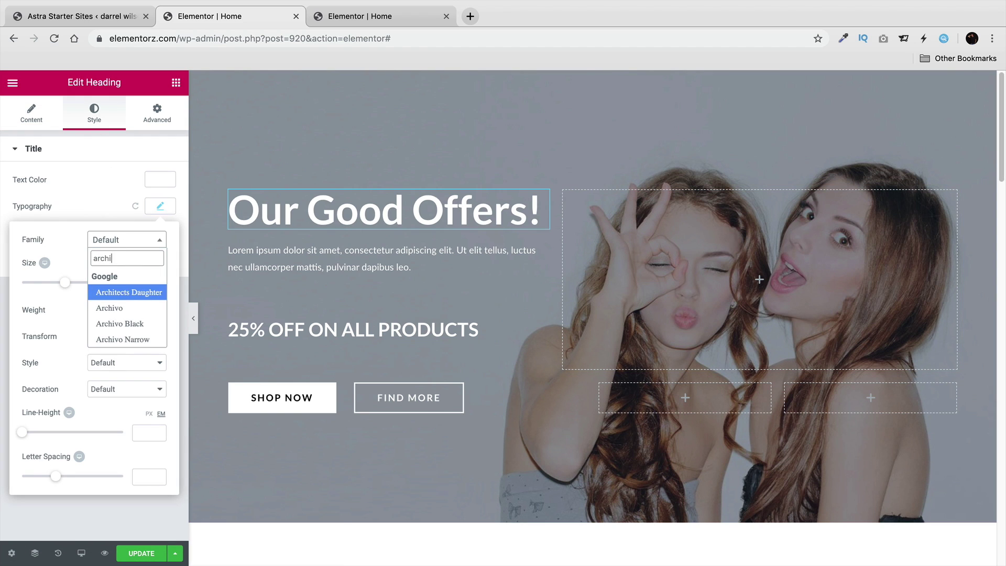
click(109, 291)
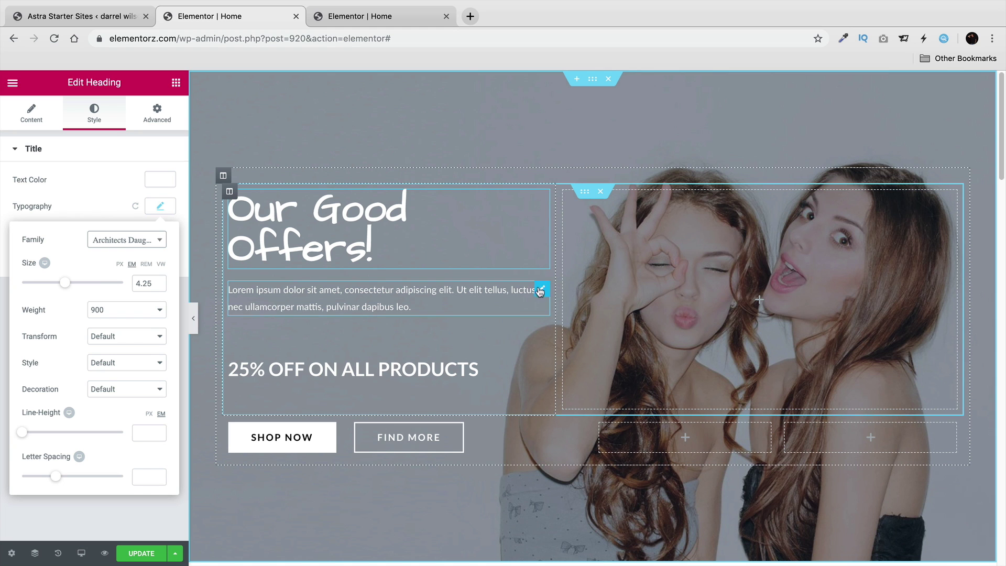
Delete the Lorem ipsum paragraph from the hero section.
drag(541, 294, 283, 210)
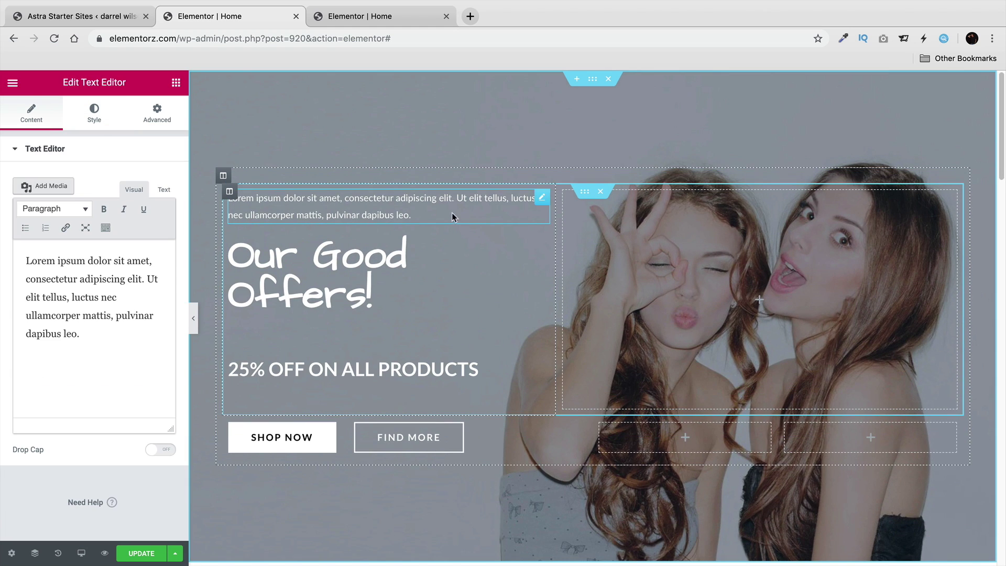
right_click(370, 200)
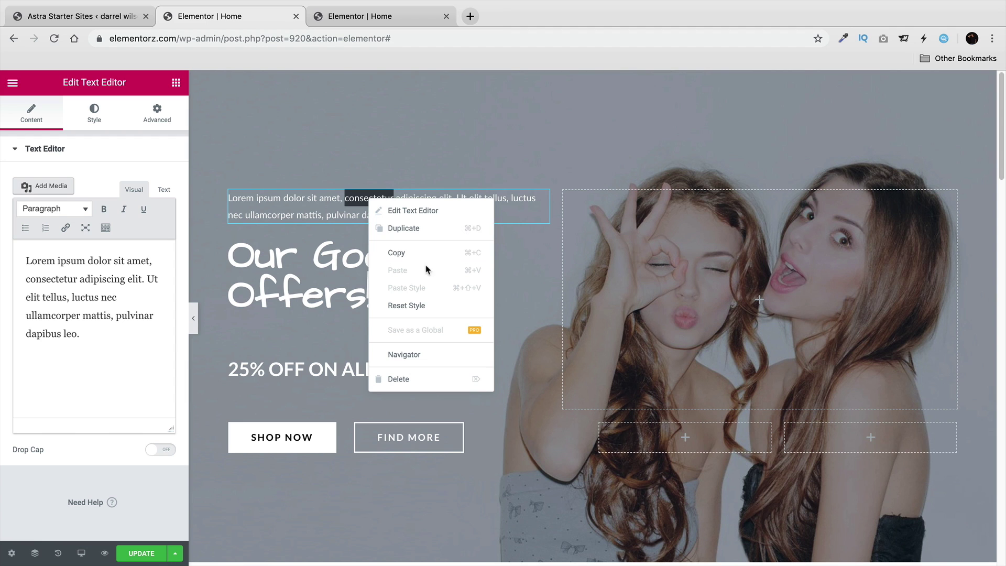
click(411, 377)
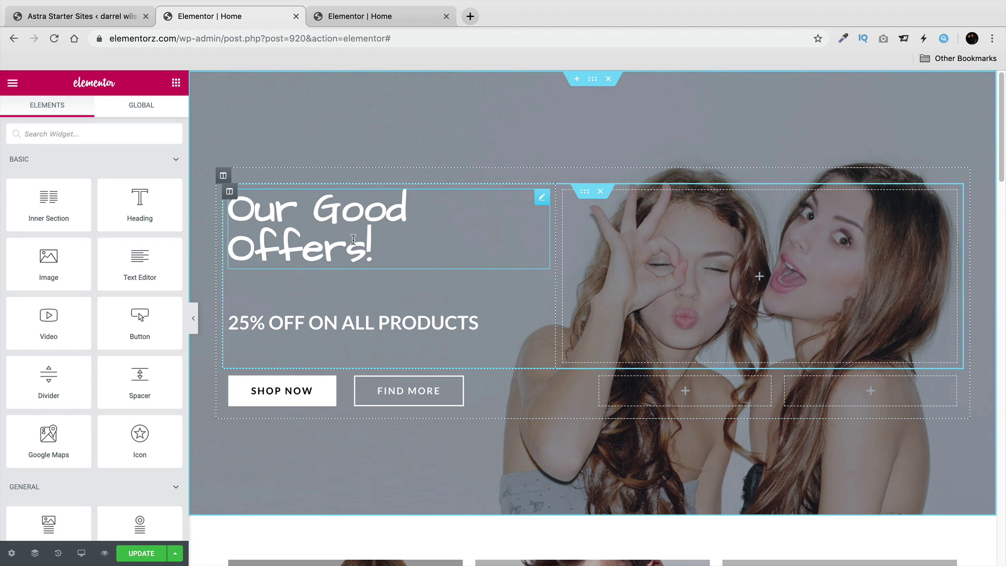
Replace the Our Good Offers! heading text with 'Fashion'.
click(382, 246)
drag(381, 246, 229, 202)
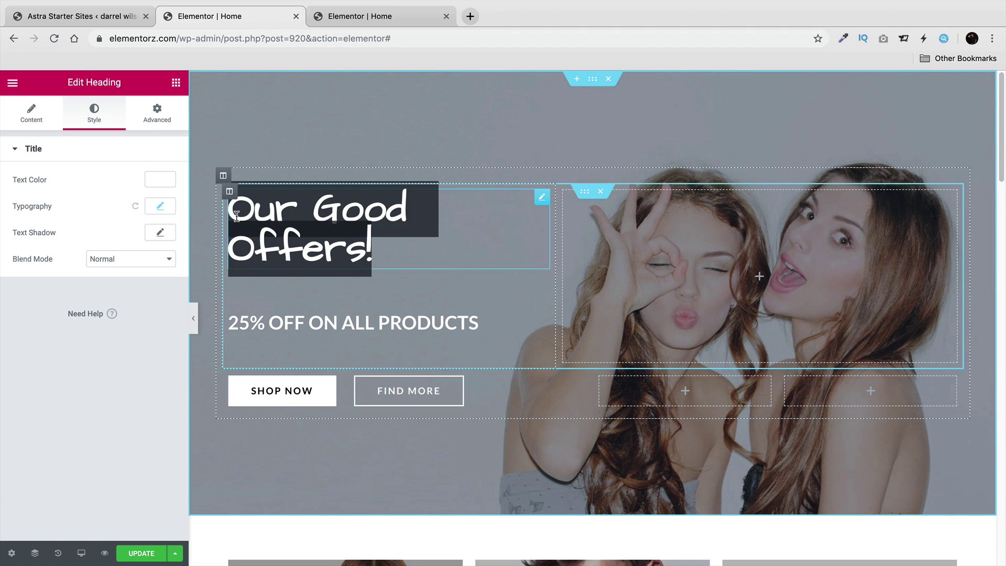
text(Fashion)
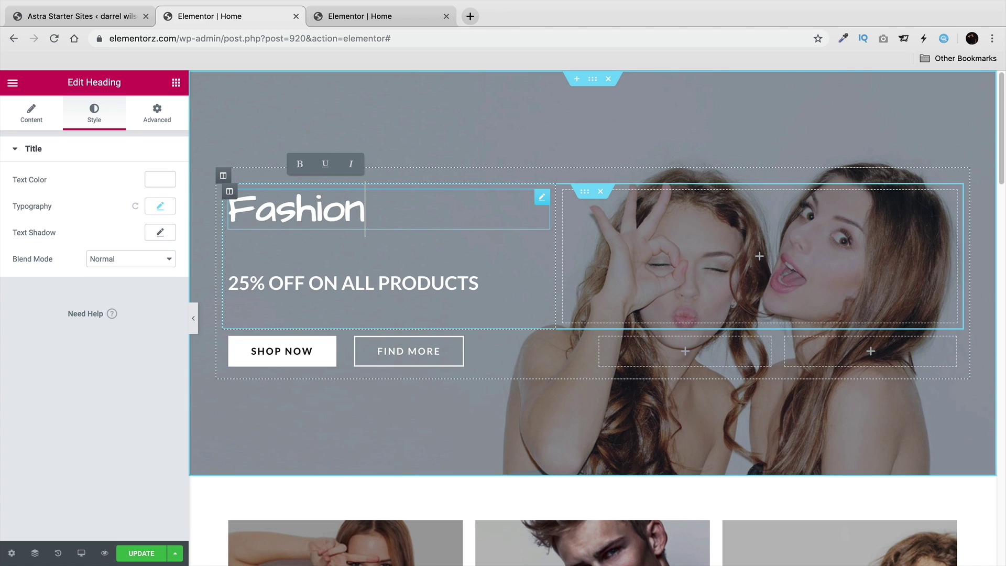
Add a 'Summer Sale' heading above Fashion and a text paragraph below it.
click(176, 85)
drag(138, 209, 268, 209)
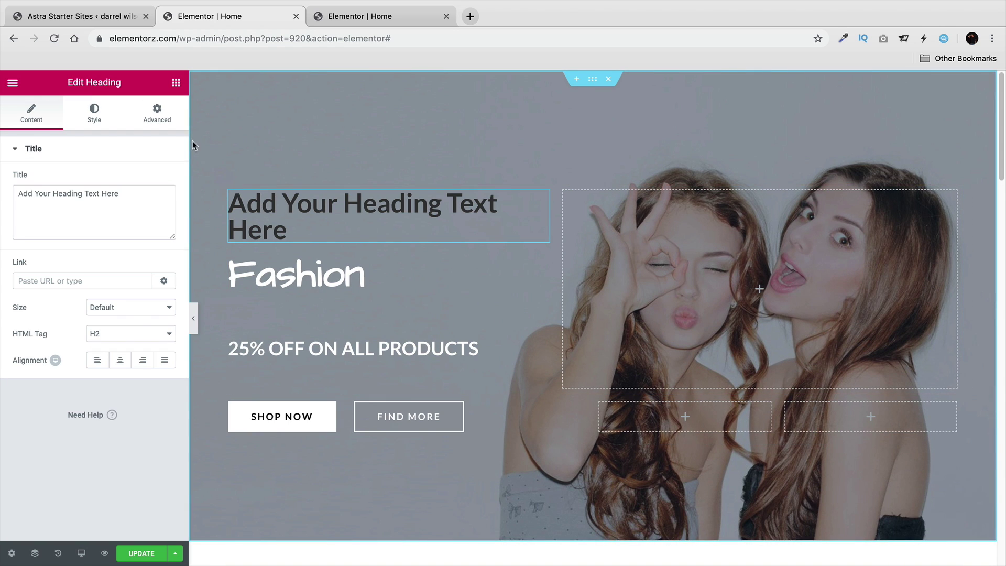
click(176, 85)
drag(141, 261, 265, 293)
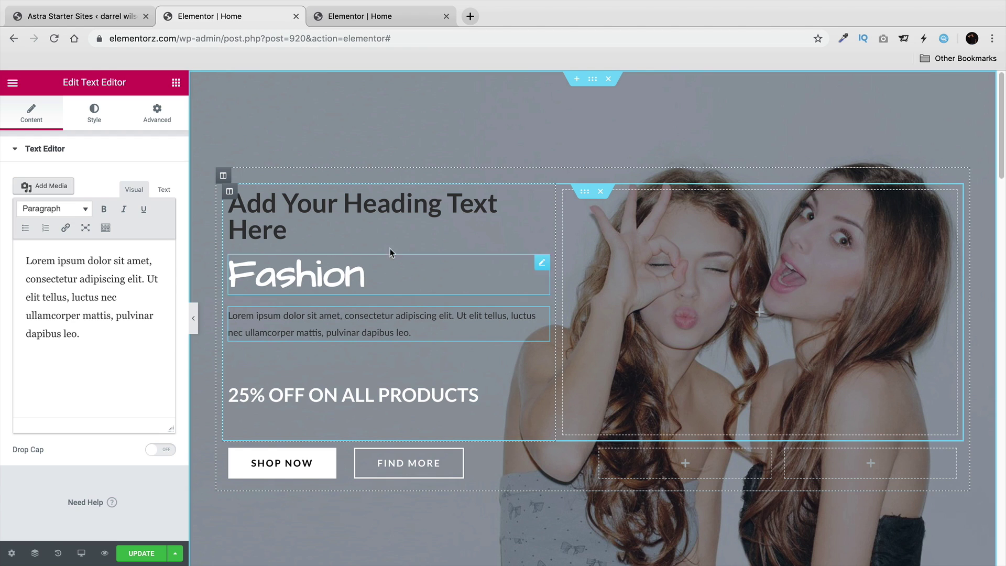
double_click(369, 200)
triple_click(369, 201)
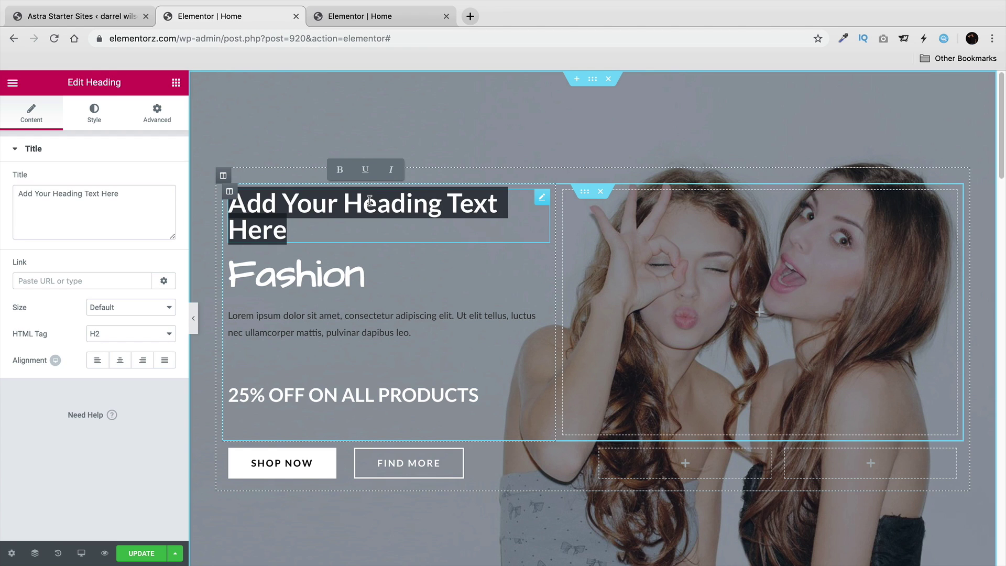
text(Summer)
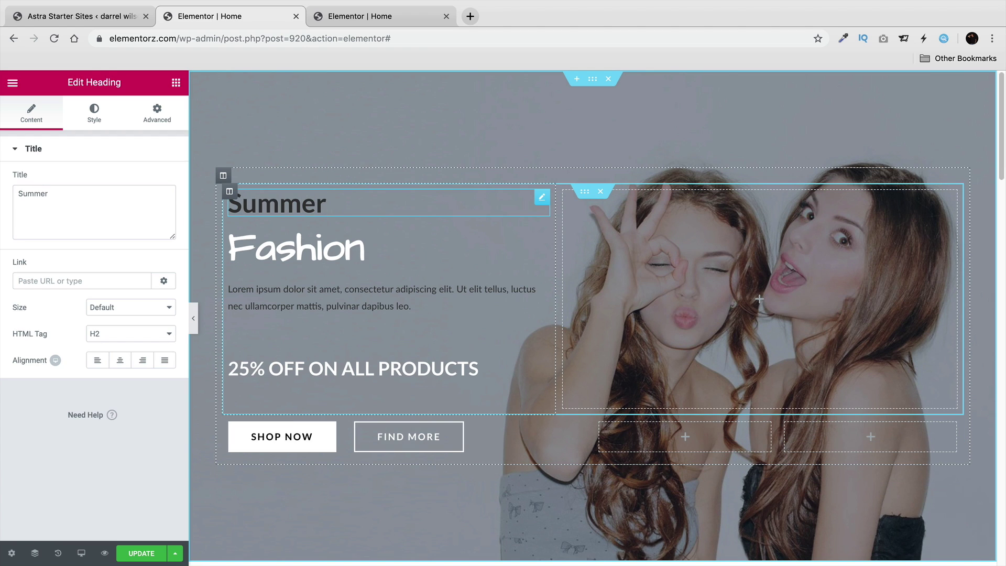
text( Sale)
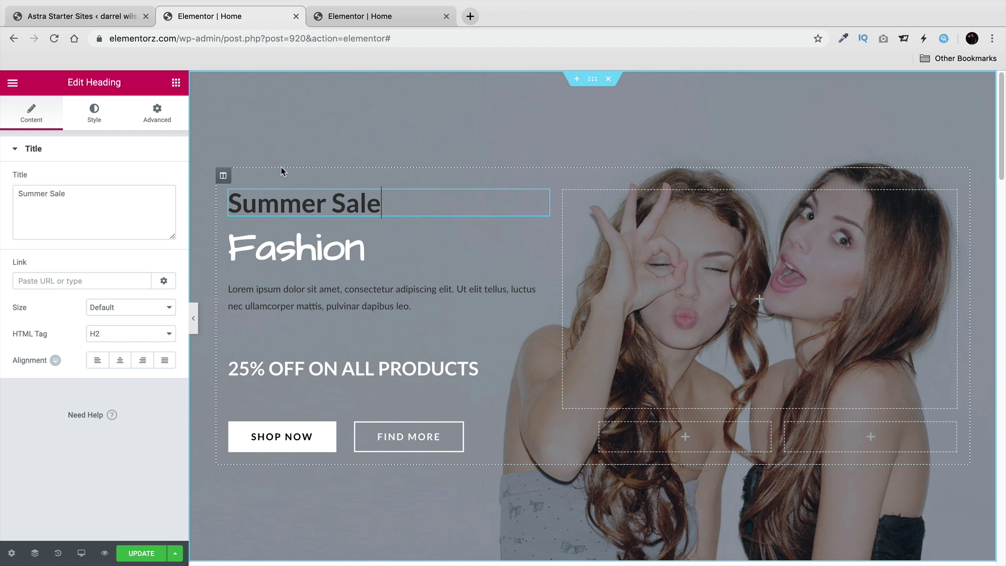
After checking the reference page, set the Fashion heading's text colour to black.
click(345, 16)
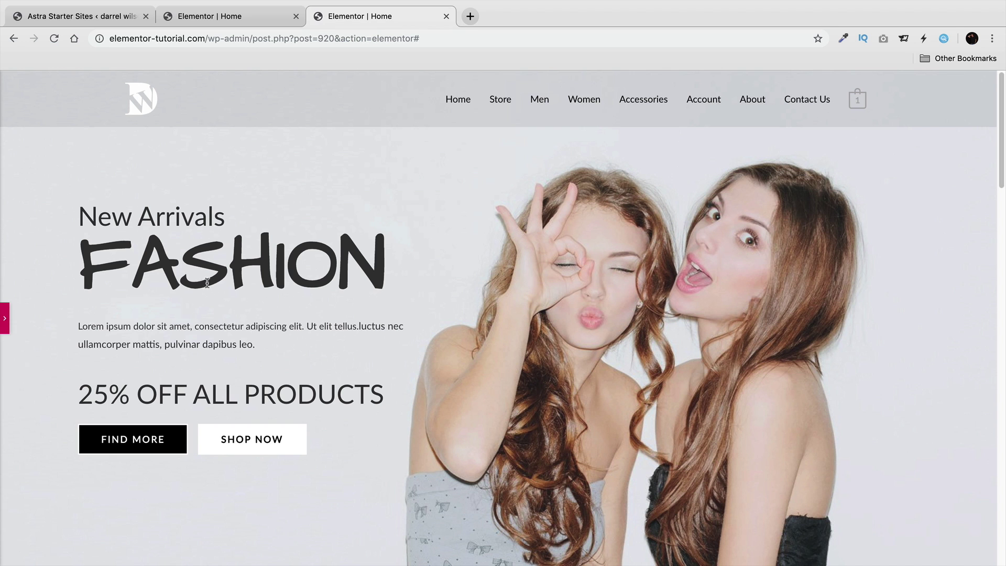
click(241, 17)
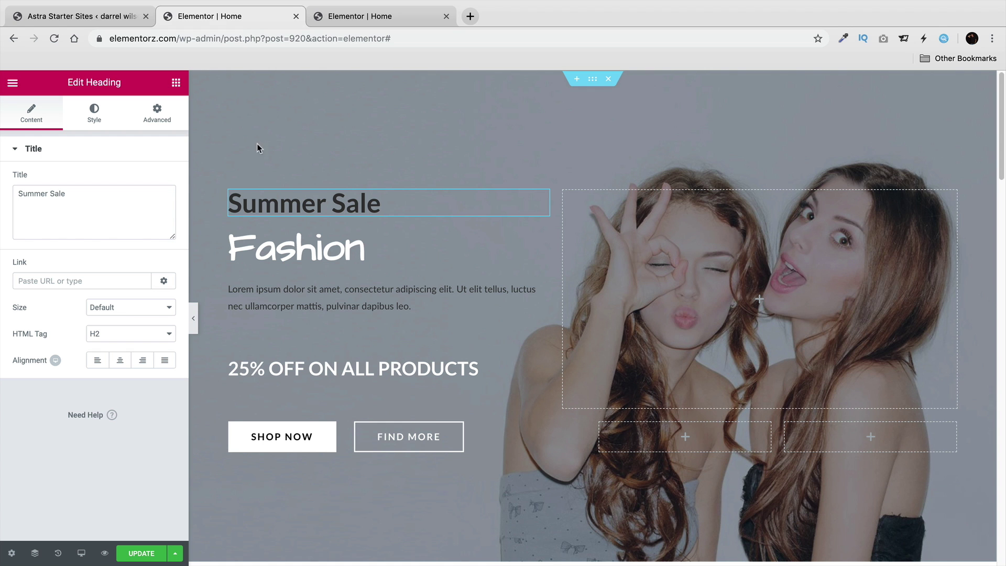
double_click(256, 252)
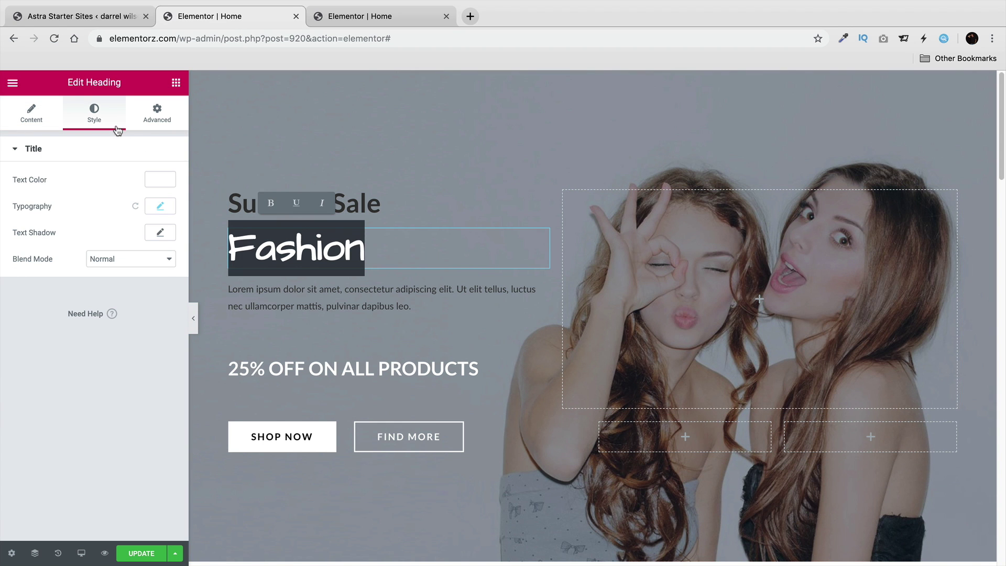
click(160, 207)
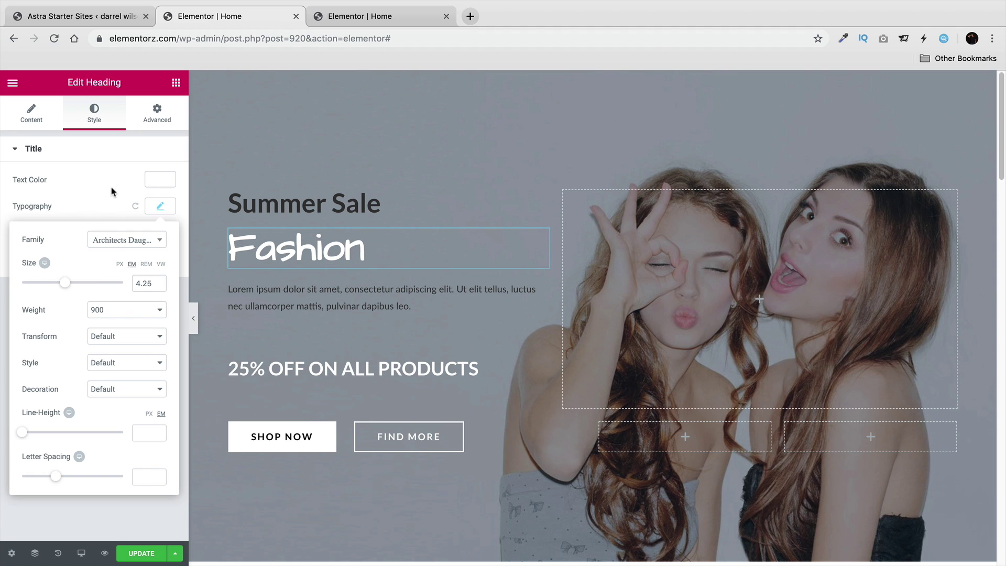
click(164, 182)
click(163, 183)
click(161, 182)
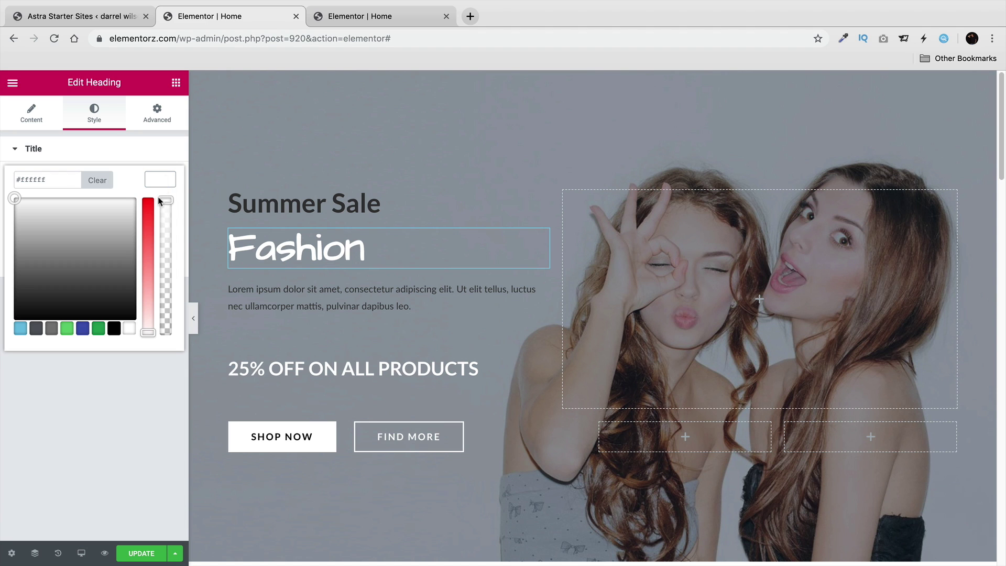
click(114, 328)
Set the 25% OFF ON ALL PRODUCTS heading's text colour to black.
click(265, 364)
triple_click(264, 364)
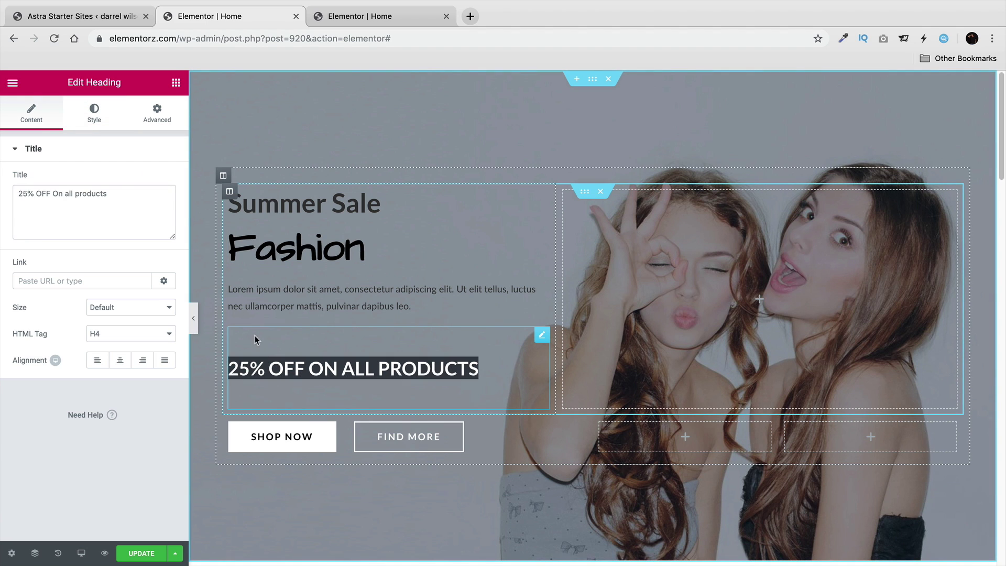
click(99, 116)
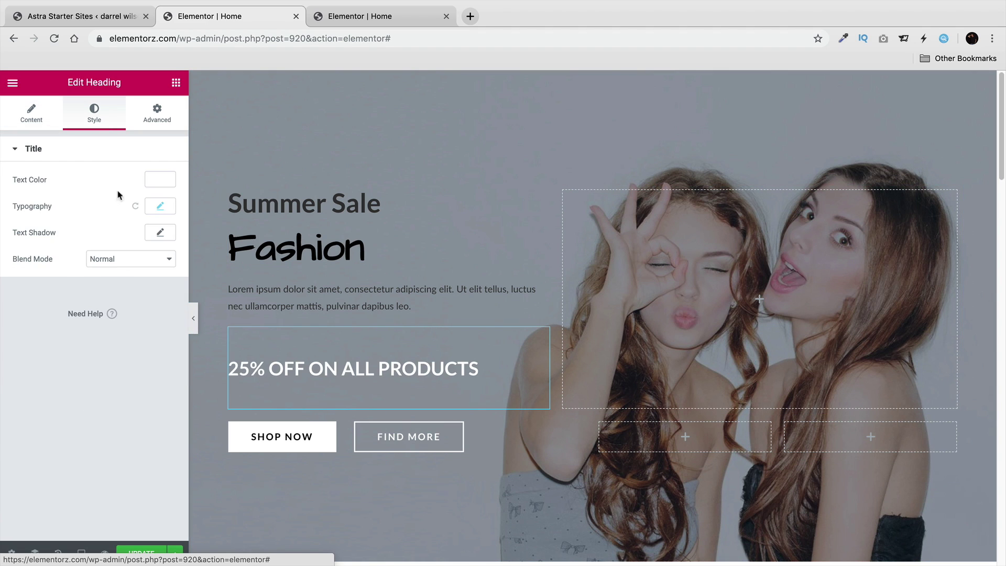
click(162, 180)
click(114, 328)
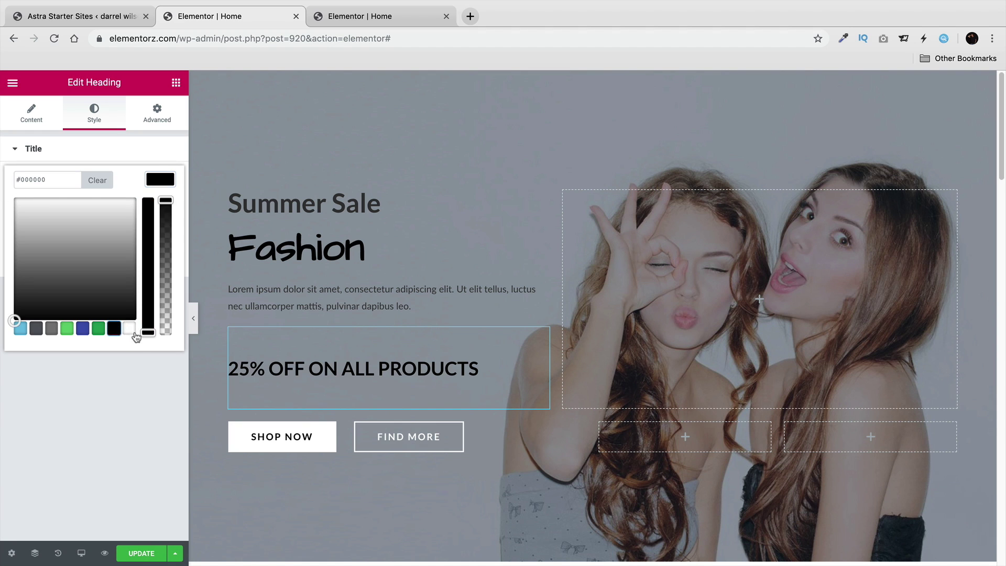
click(140, 396)
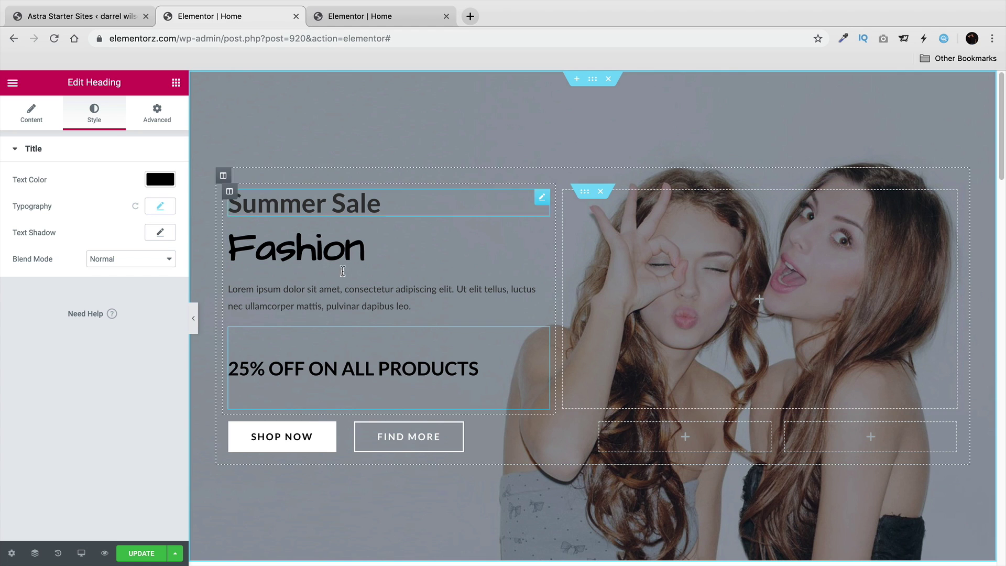
click(593, 79)
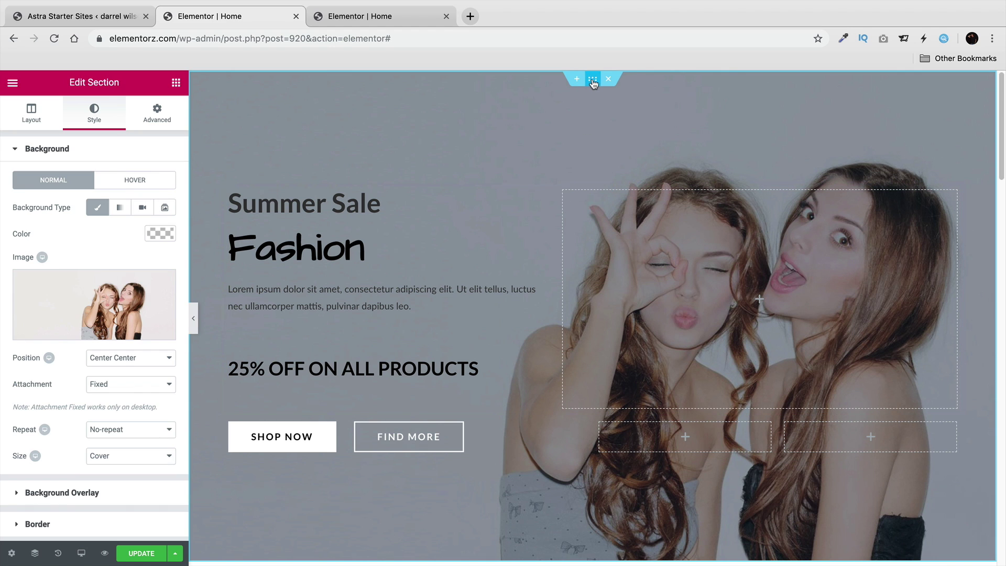
Make the hero's background overlay a faint, mostly transparent light blue and preview it full width.
click(78, 492)
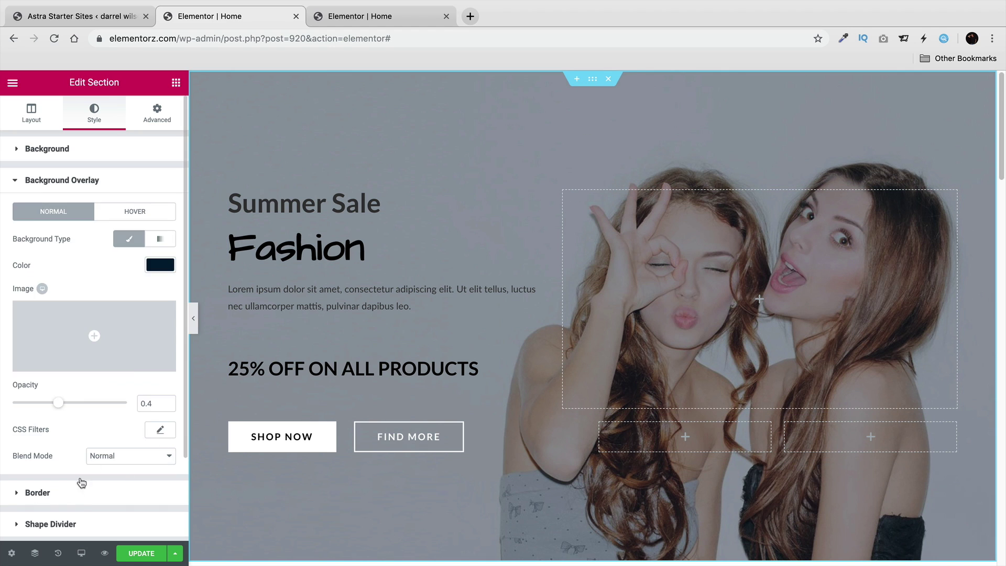
click(160, 264)
drag(164, 287, 165, 380)
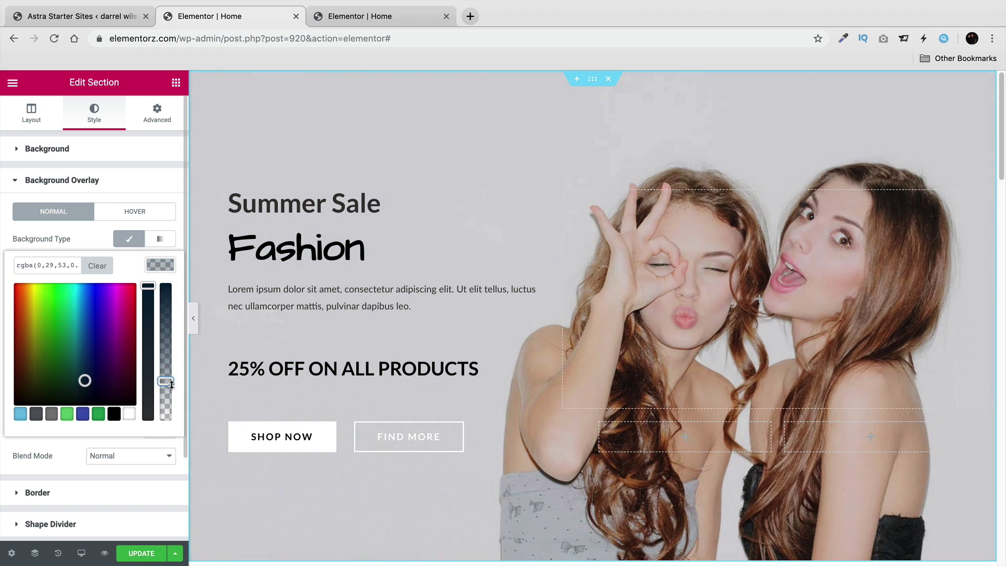
click(22, 417)
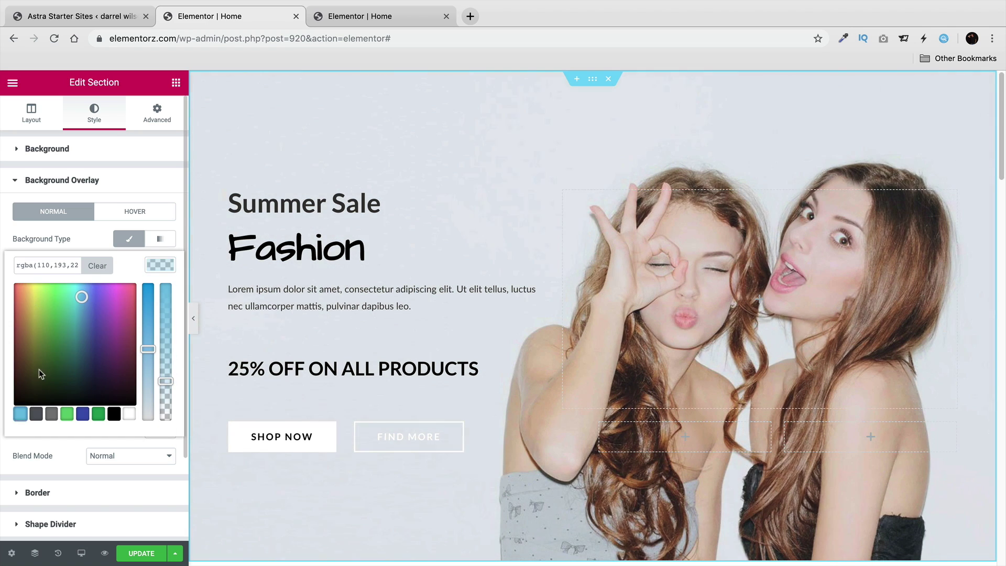
click(193, 318)
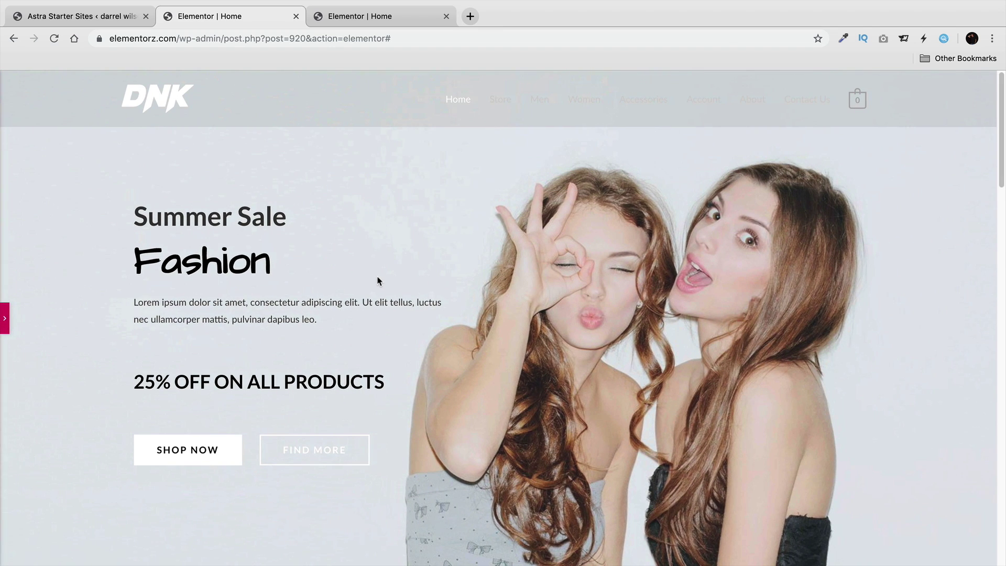
click(3, 326)
Enlarge the Fashion heading text and pull it up with a negative top margin.
click(366, 251)
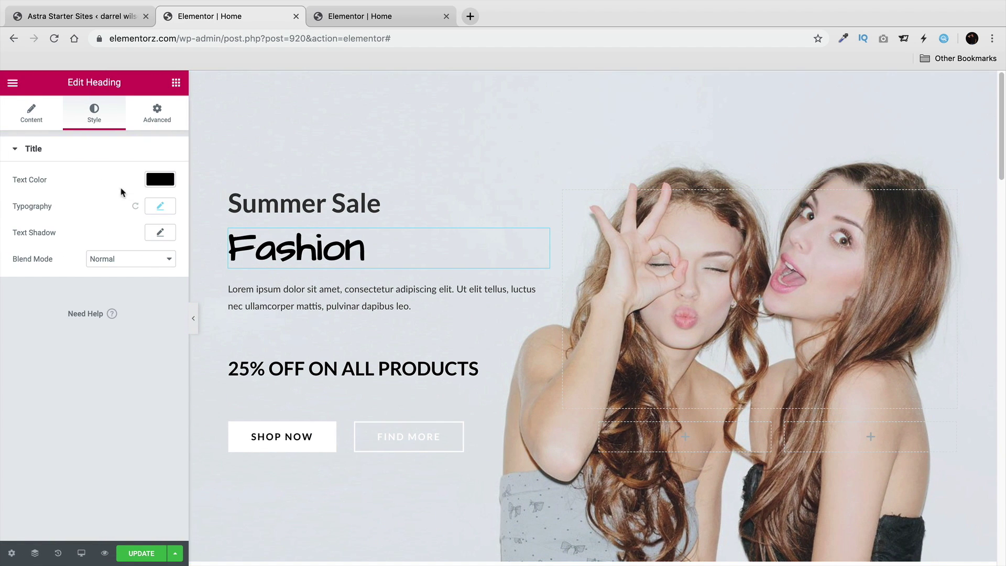
click(161, 210)
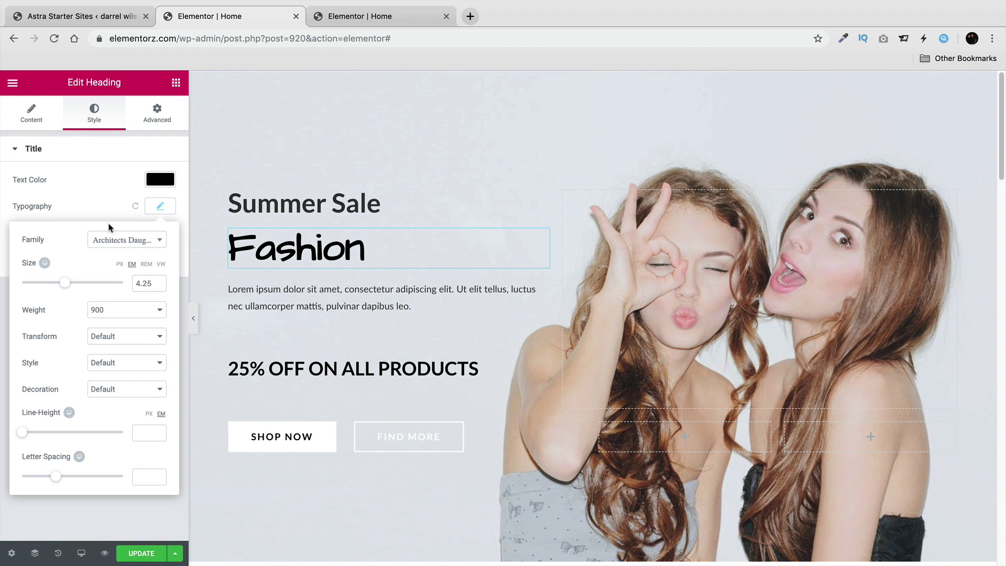
drag(65, 283, 91, 286)
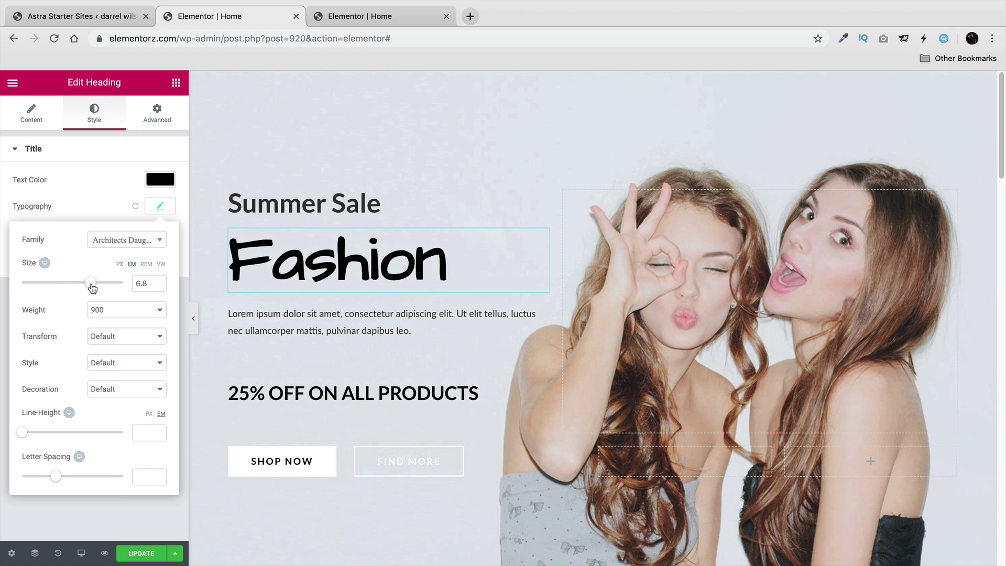
click(157, 112)
click(159, 199)
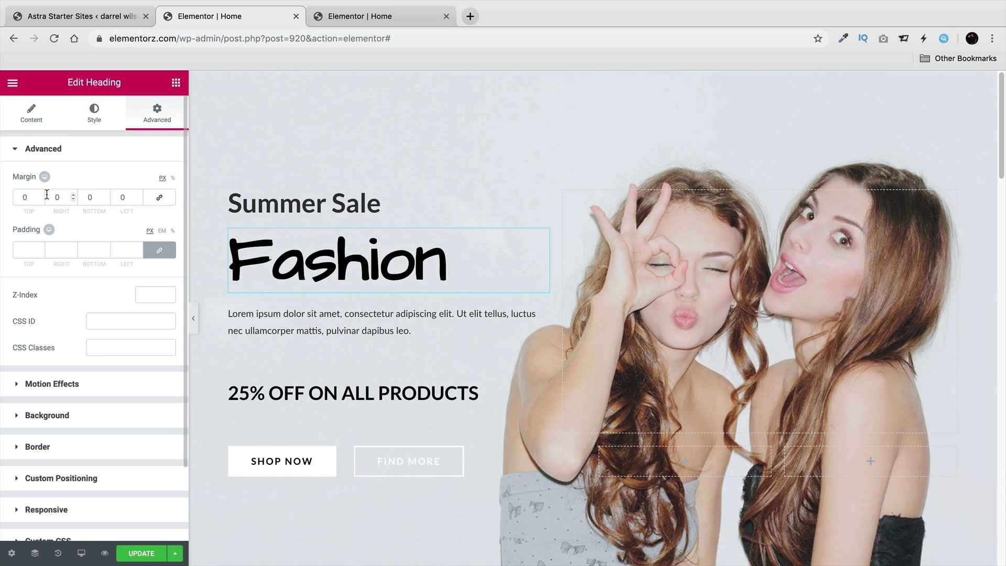
click(41, 199)
drag(41, 200, 41, 200)
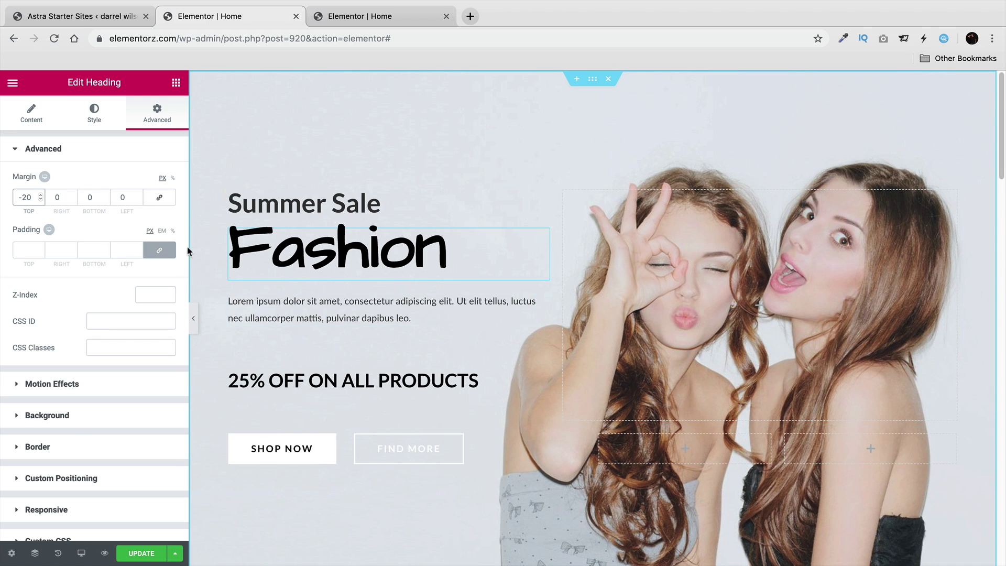
Set the 25% OFF heading's top and bottom margins to 0, then compare with the reference site.
click(541, 347)
click(152, 116)
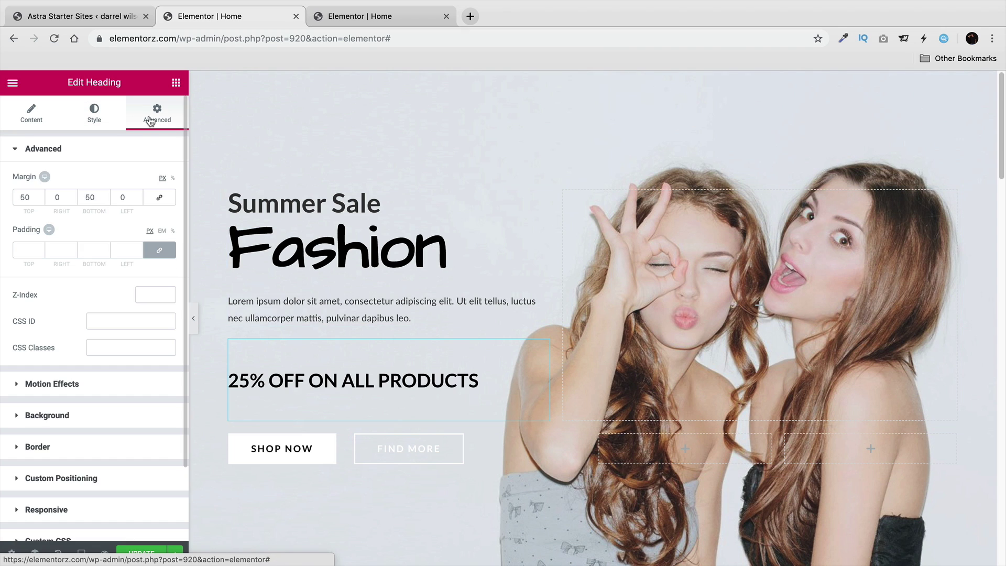
click(32, 197)
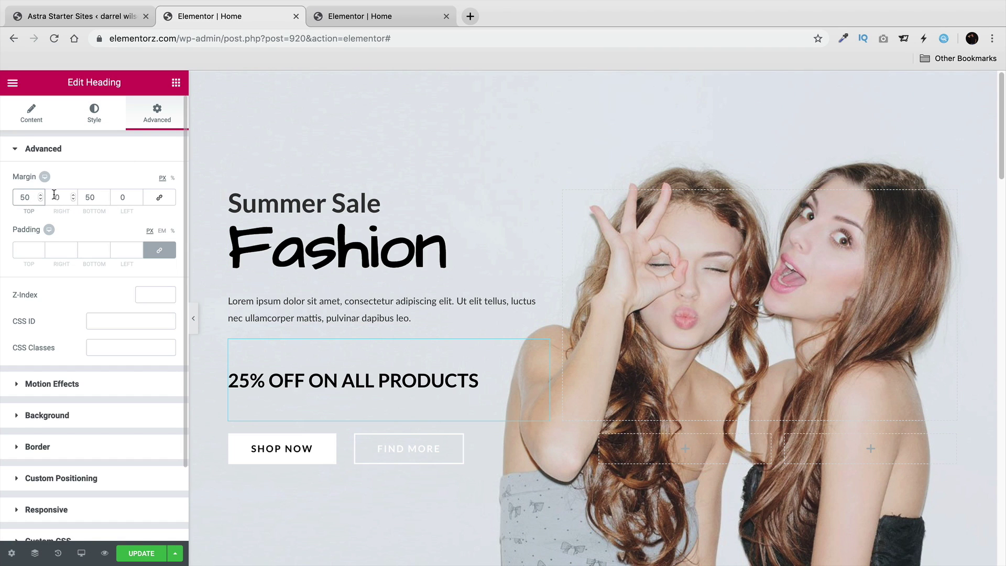
key(BackSpace)
key(BackSpace)
text(0)
double_click(89, 197)
text(0)
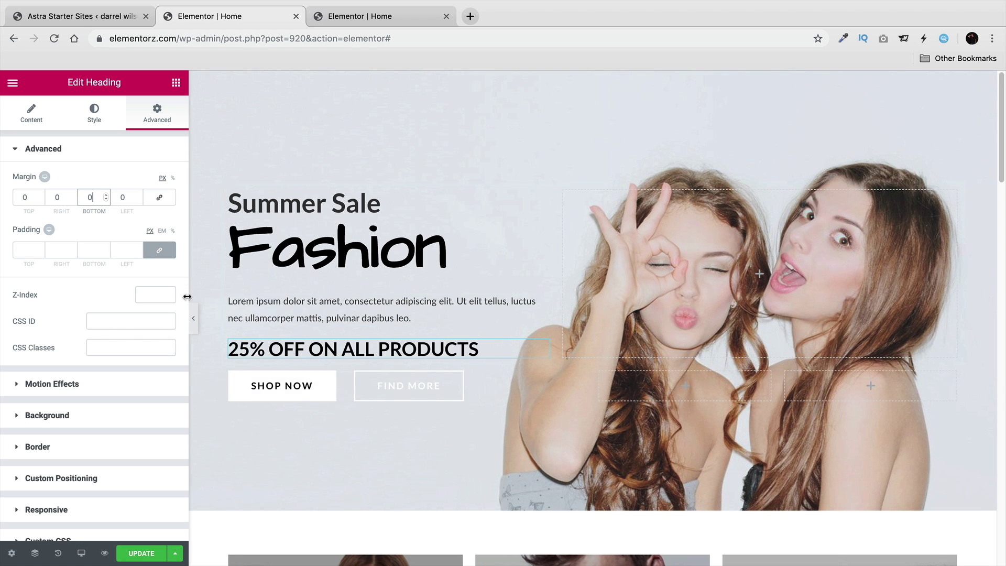
click(192, 318)
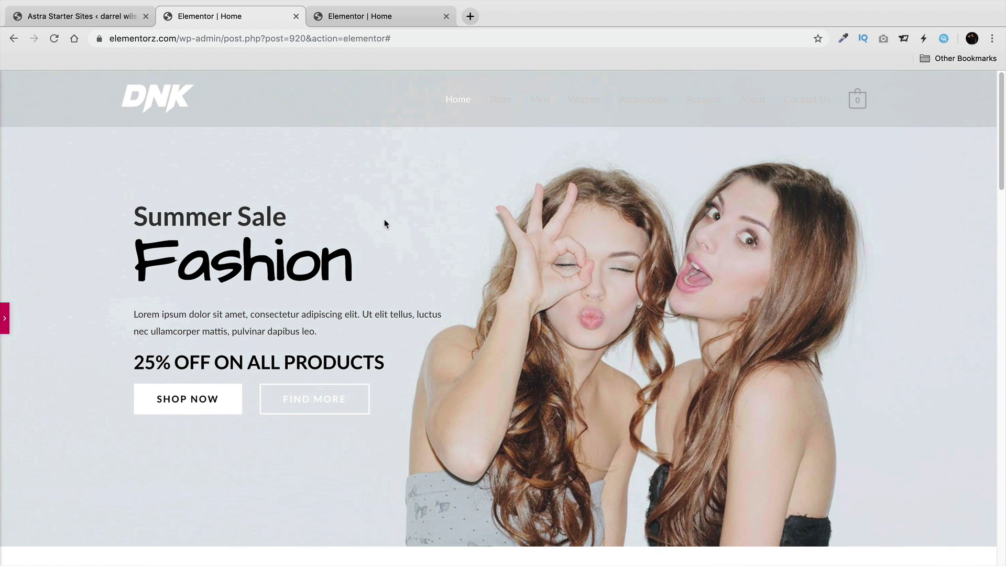
click(381, 17)
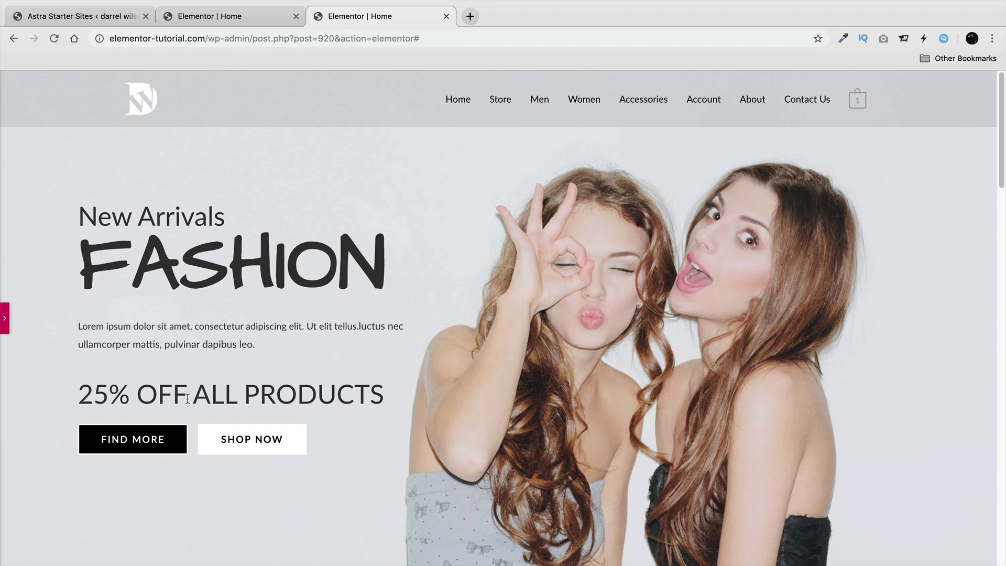
Give the FIND MORE button a fully opaque black background colour.
click(273, 24)
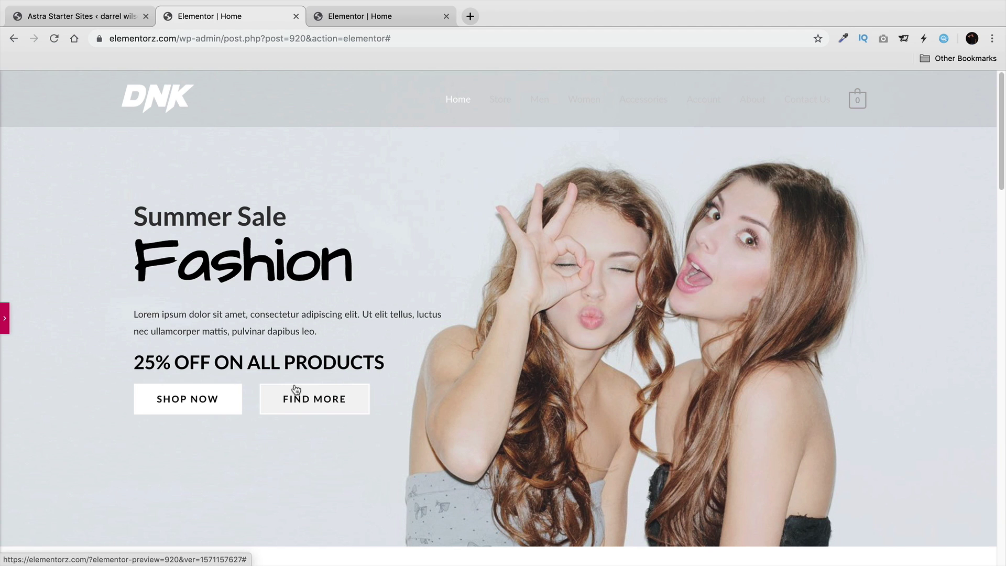
click(5, 318)
click(383, 386)
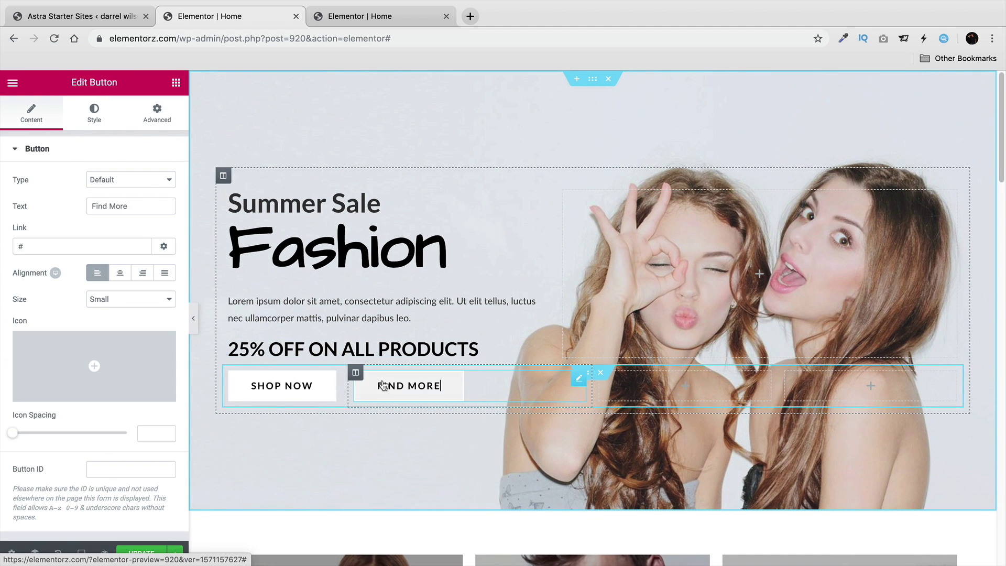
click(94, 112)
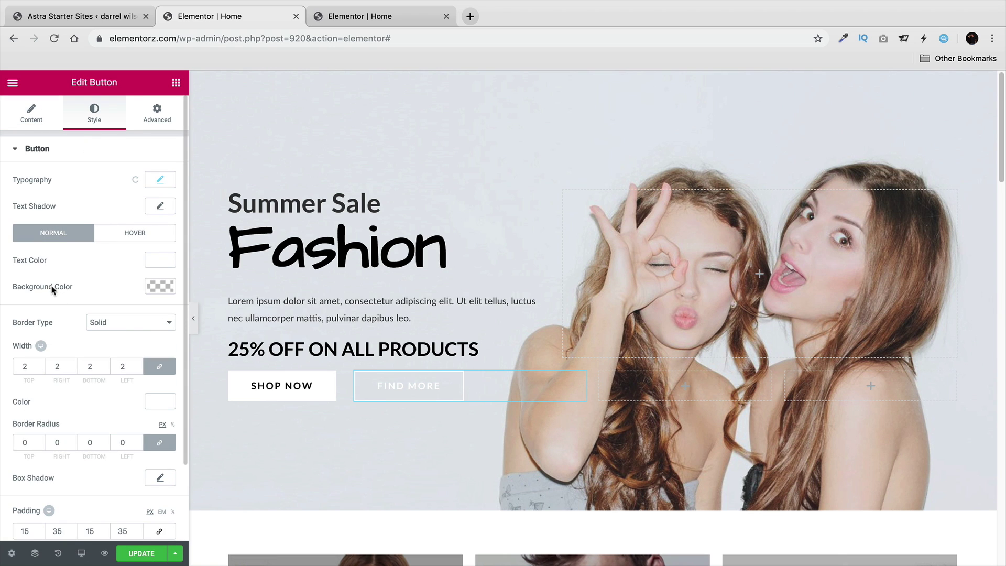
click(159, 287)
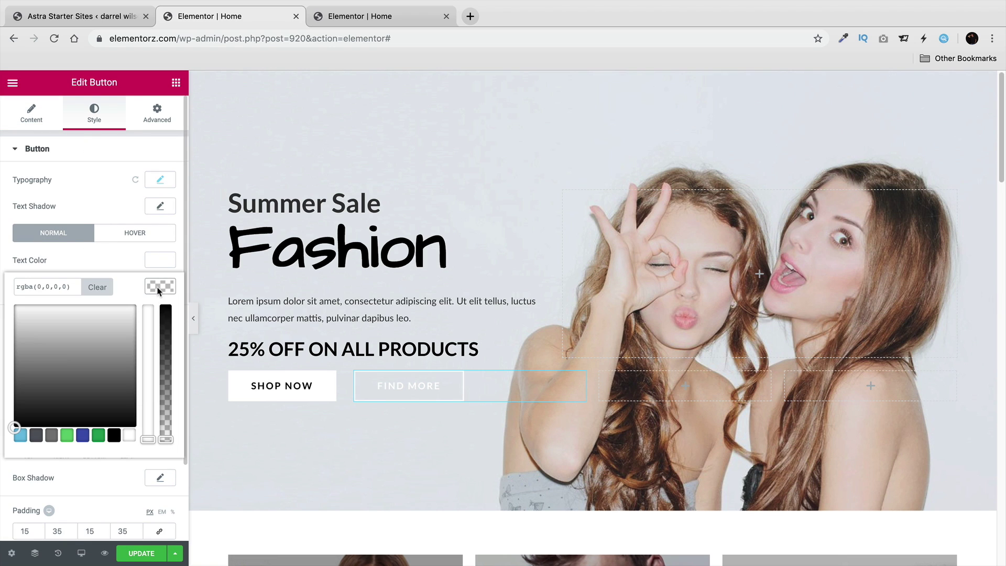
click(114, 435)
drag(168, 438, 168, 306)
click(198, 316)
Preview the page full width to check the black FIND MORE button.
click(198, 316)
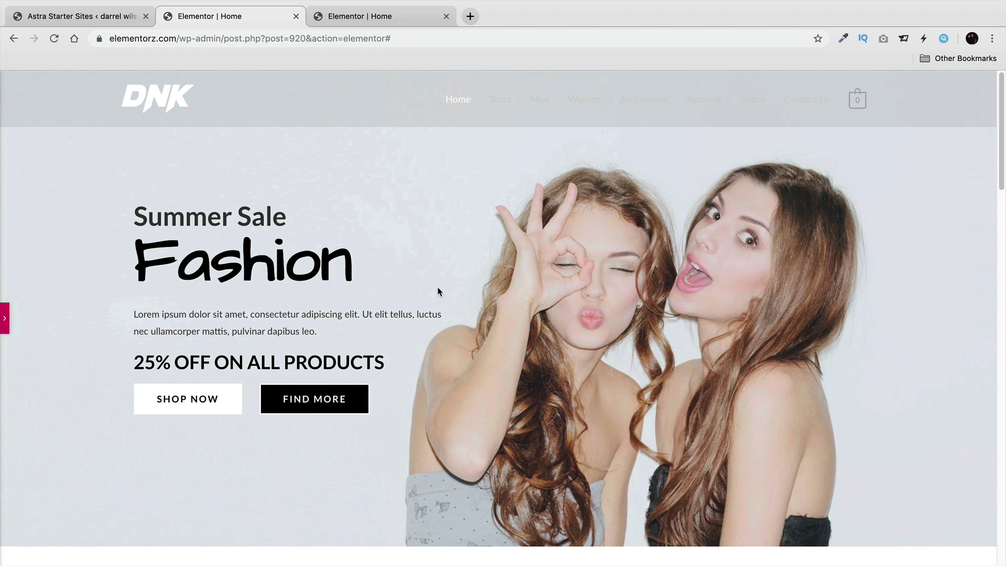
click(5, 319)
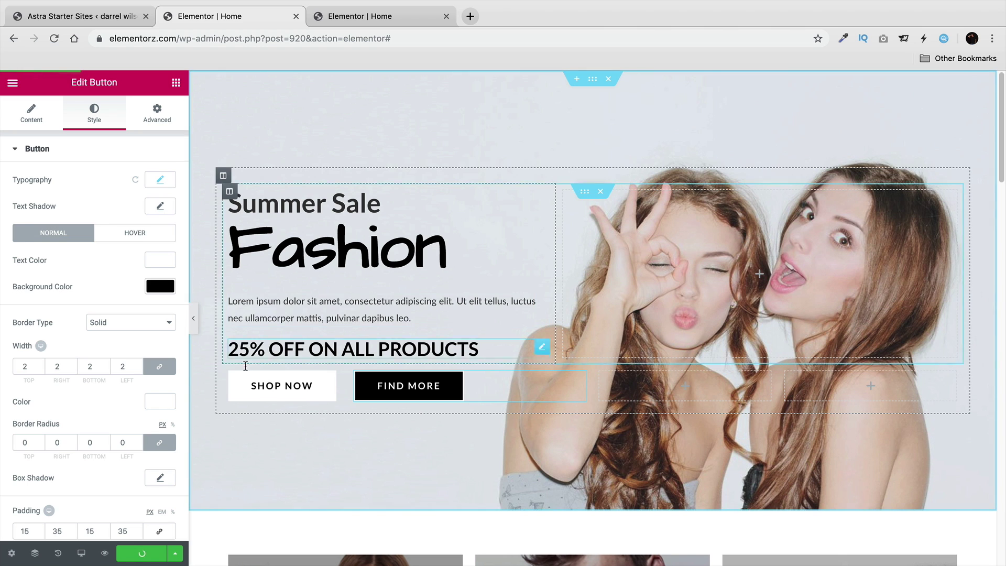
click(193, 318)
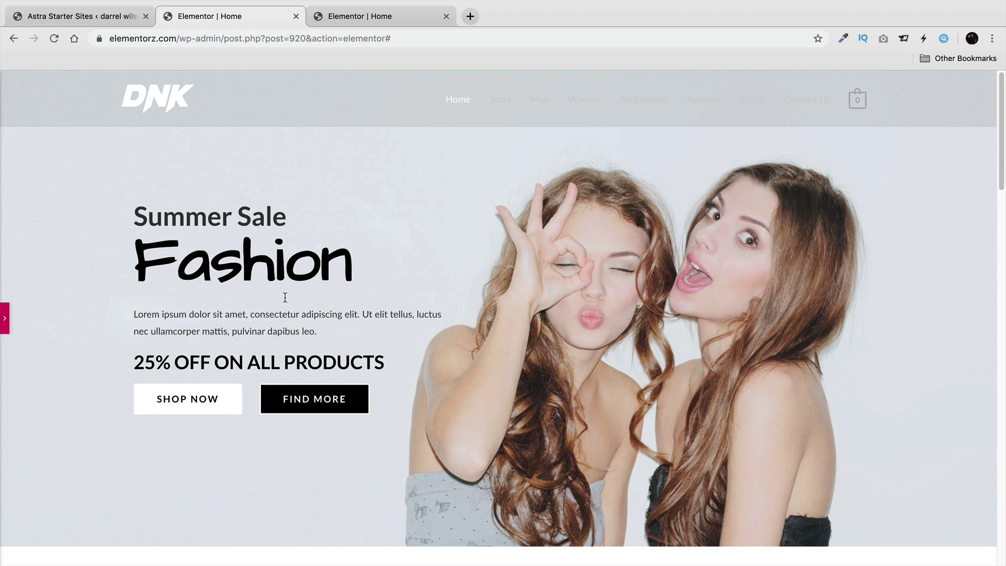
click(6, 319)
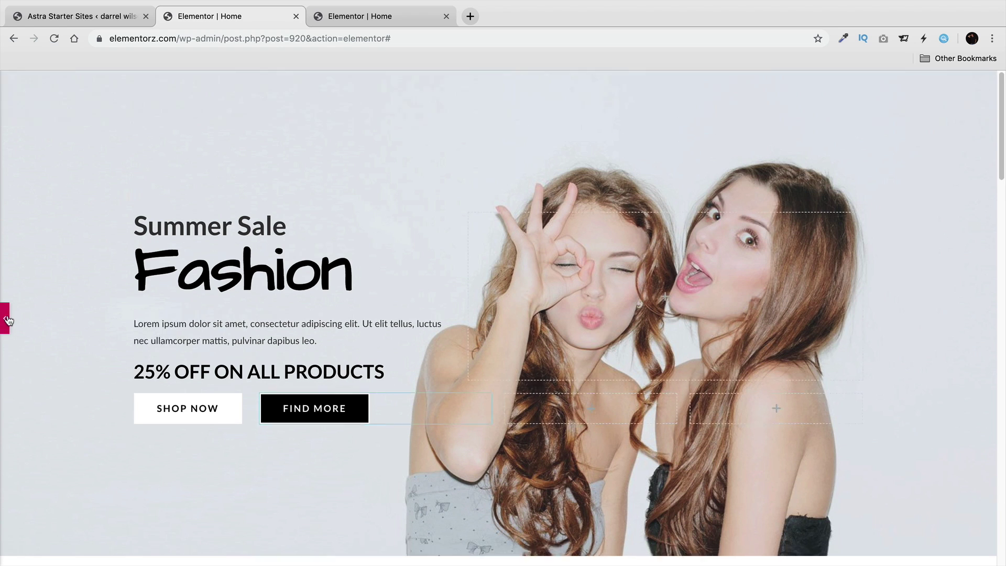
click(13, 85)
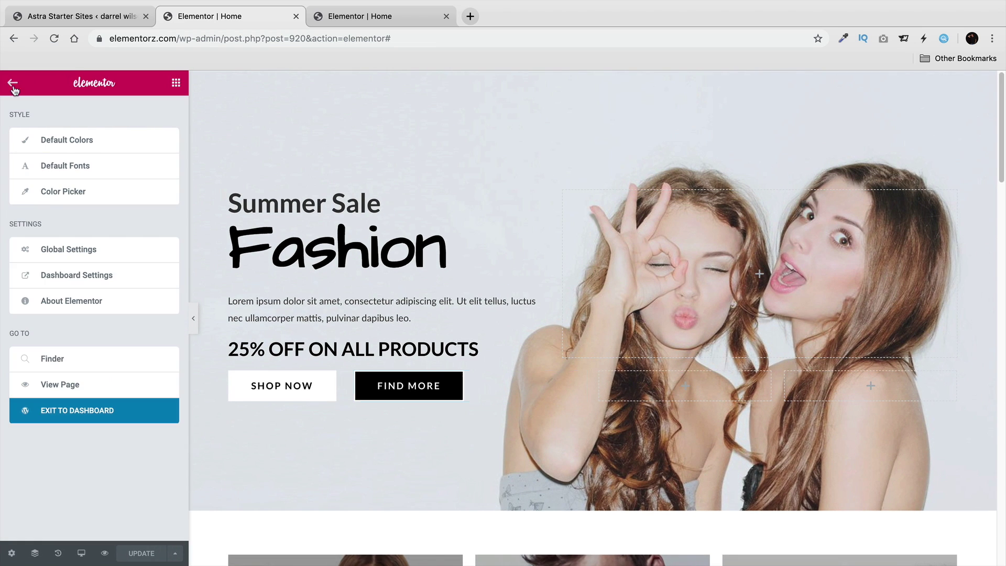
View the live home page, navigate to the About page, and launch Edit with Elementor.
click(60, 387)
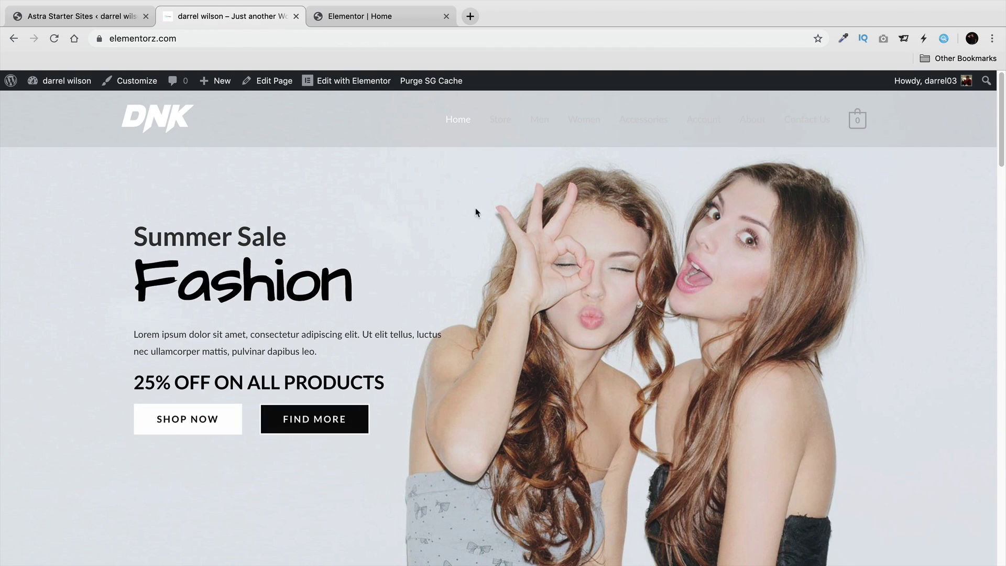
click(754, 120)
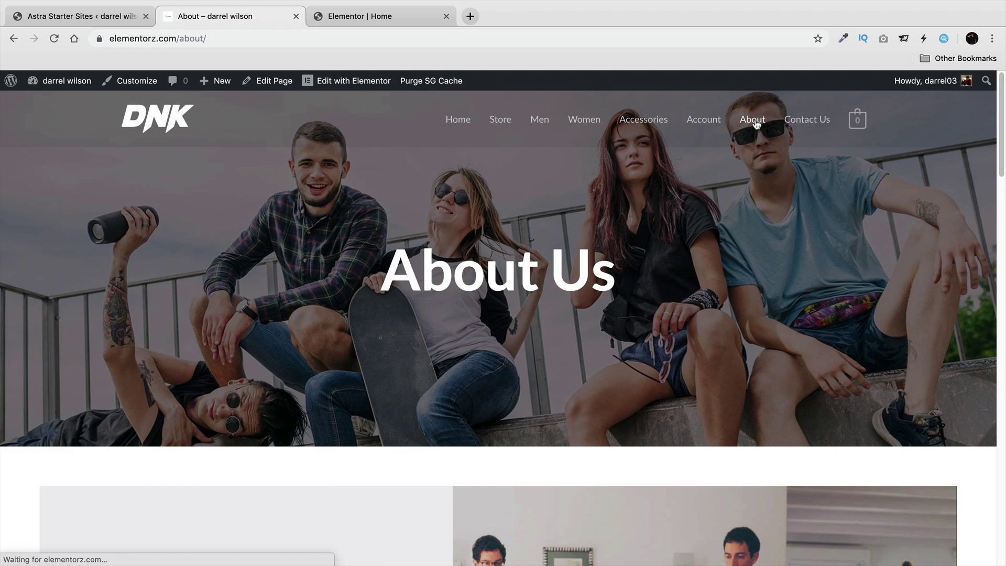
scroll(765, 294, down, 1)
drag(999, 157, 993, 236)
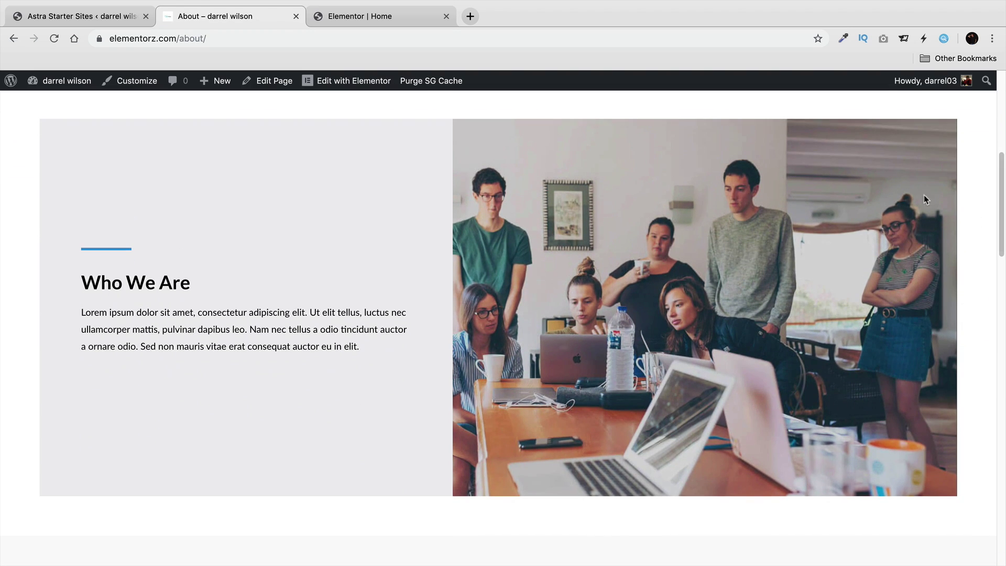
click(366, 82)
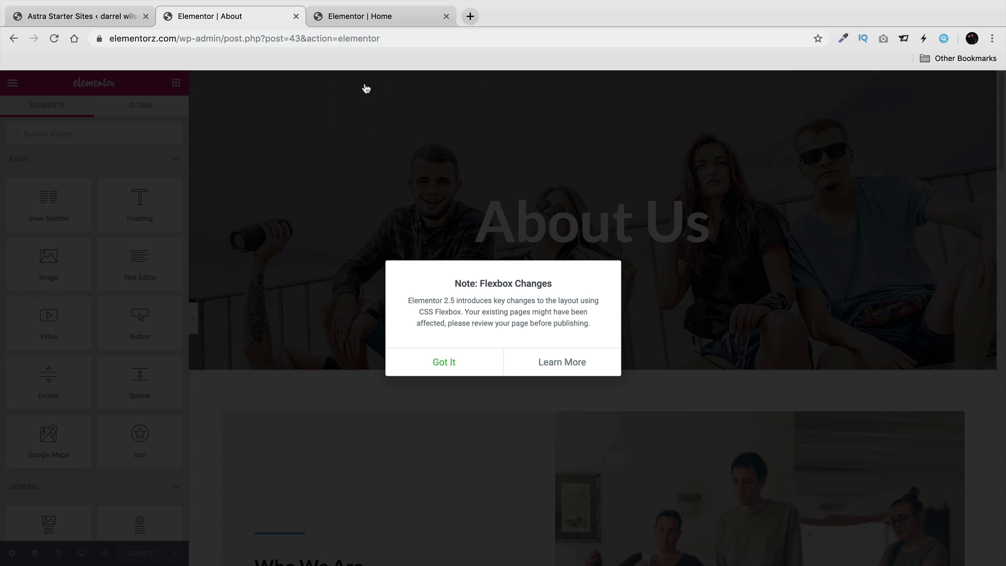
Dismiss the Flexbox Changes notice, then hide and restore the Elementor panel to preview the About page.
click(456, 361)
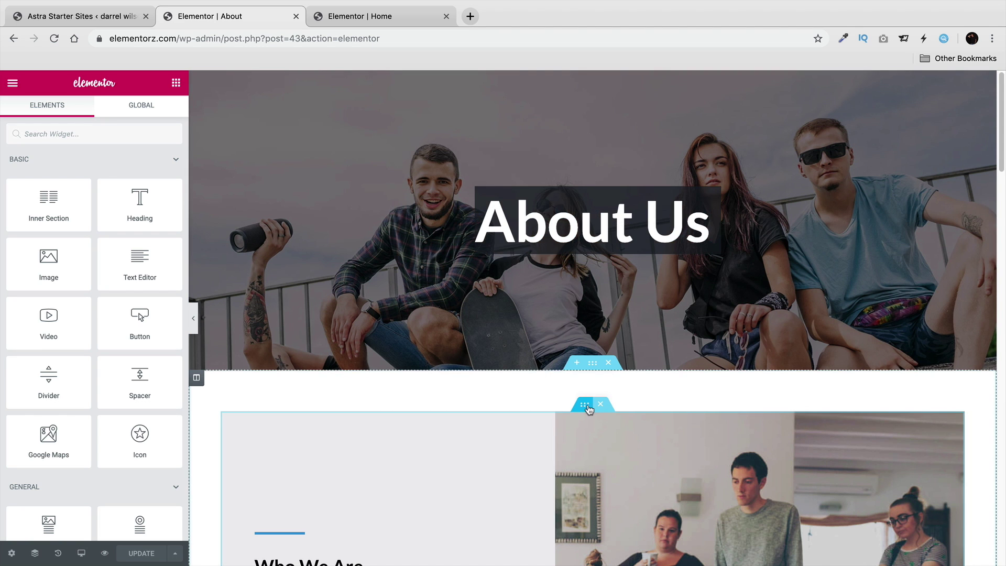
scroll(545, 402, down, 7)
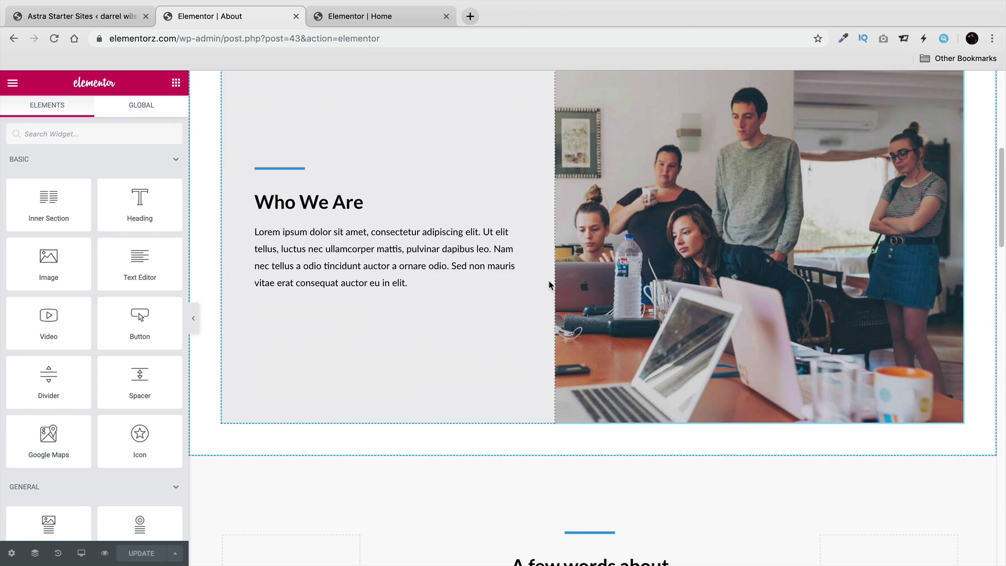
click(196, 320)
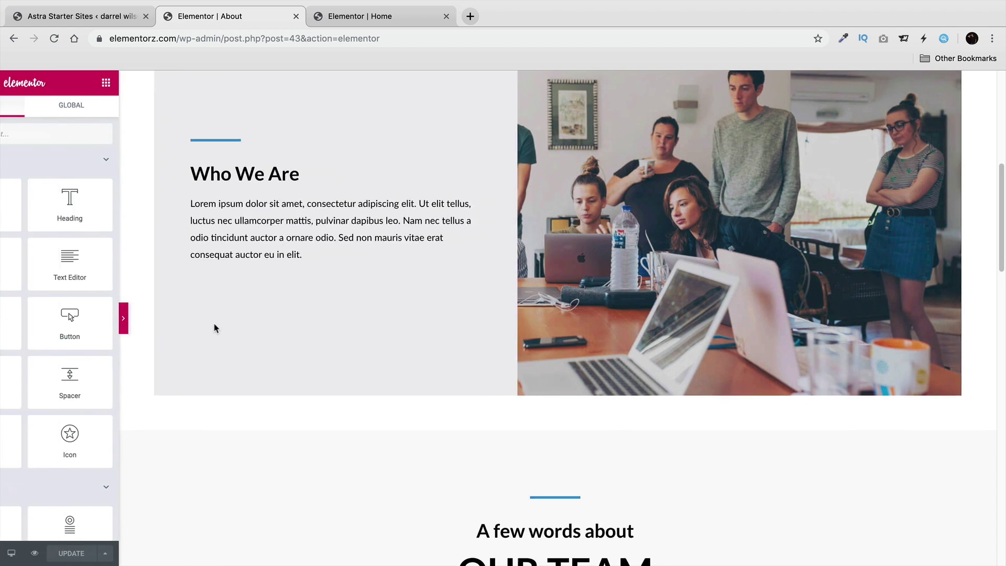
scroll(510, 274, up, 3)
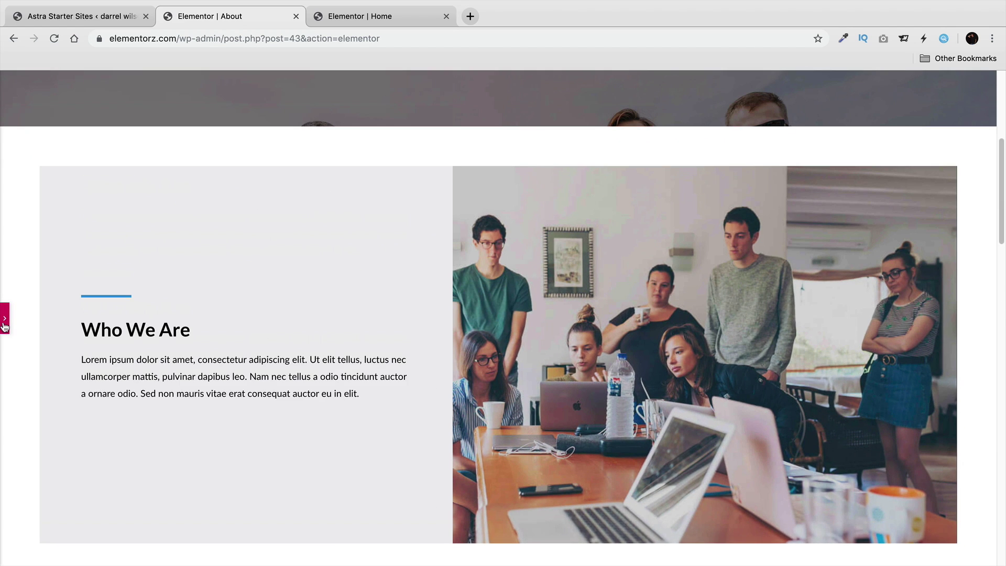
click(4, 321)
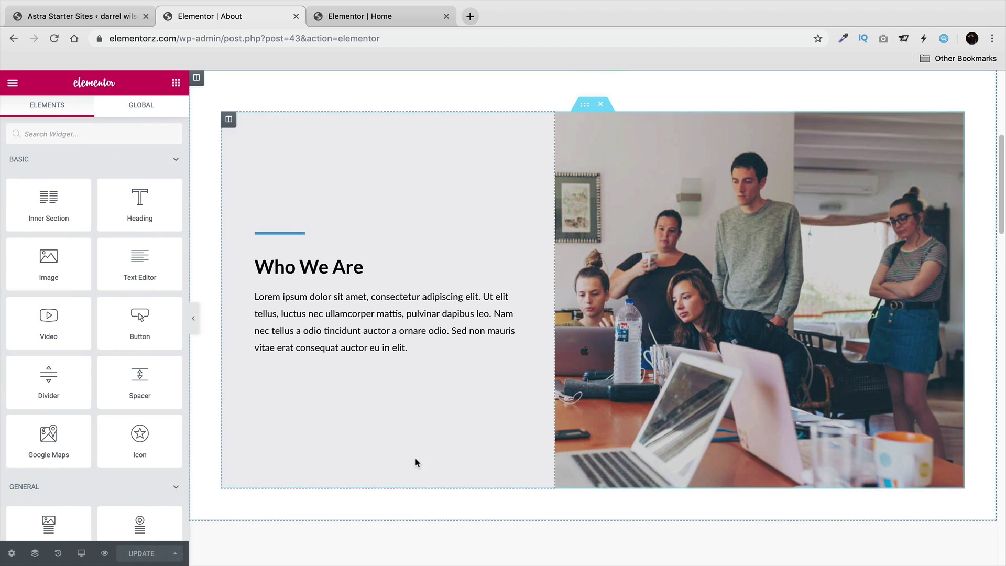
scroll(583, 276, up, 3)
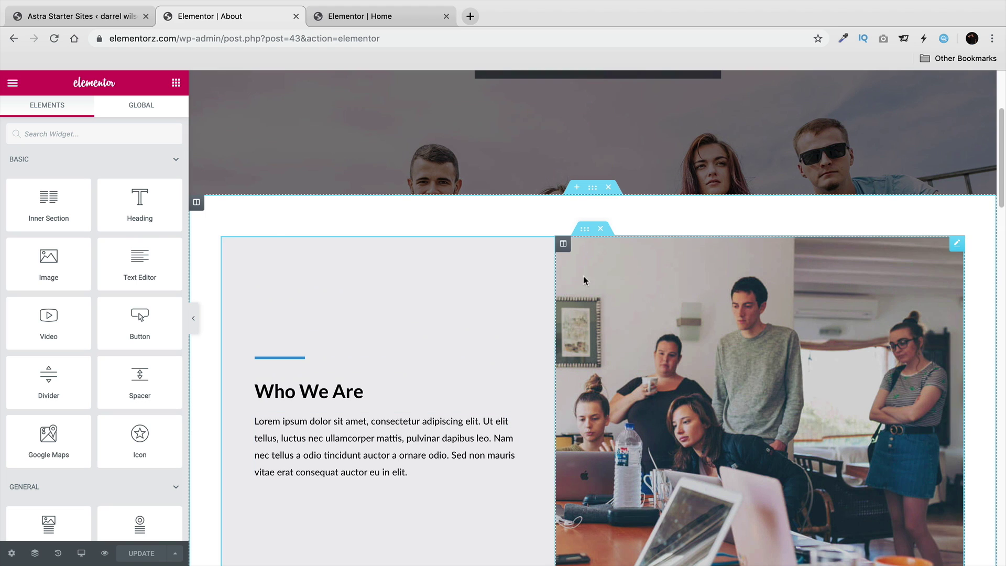
Add a new section above Who We Are and browse the Library's page templates.
click(576, 187)
click(608, 246)
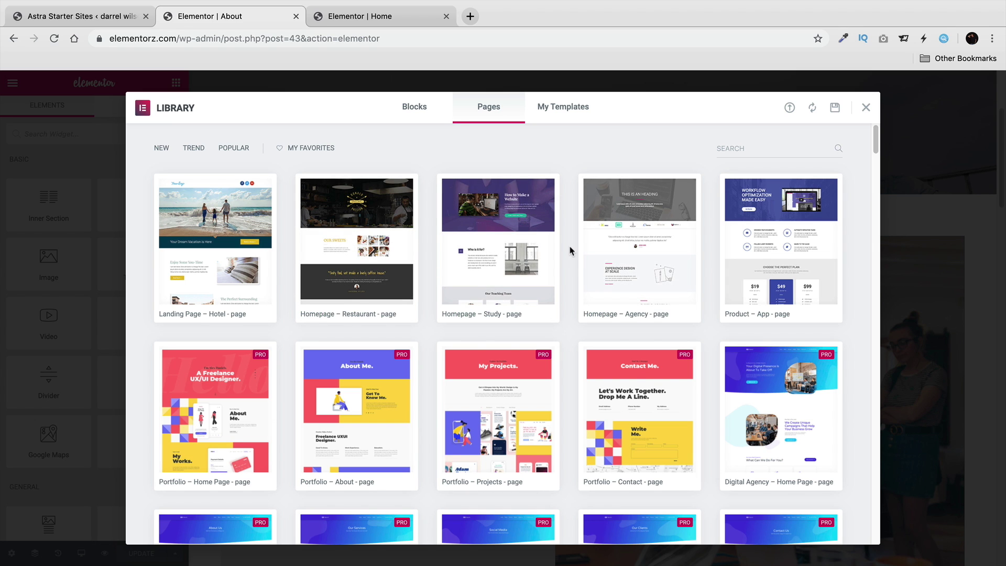
scroll(573, 314, down, 1)
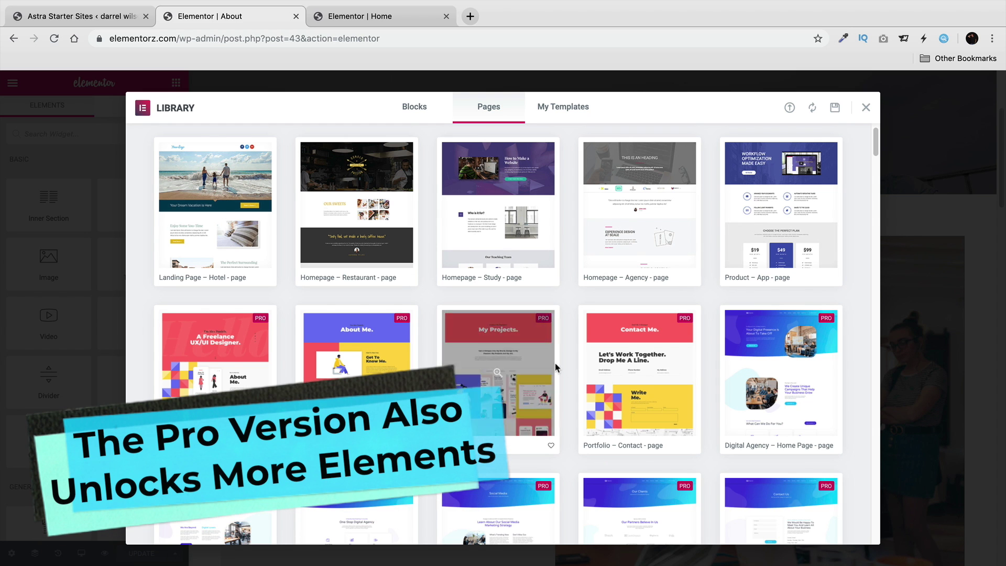
scroll(555, 377, down, 2)
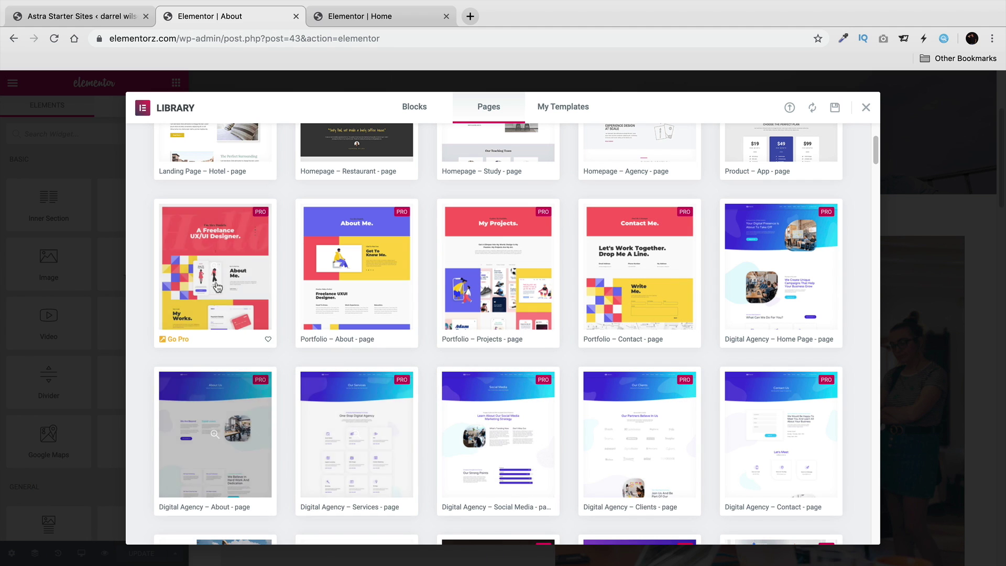
scroll(772, 314, down, 3)
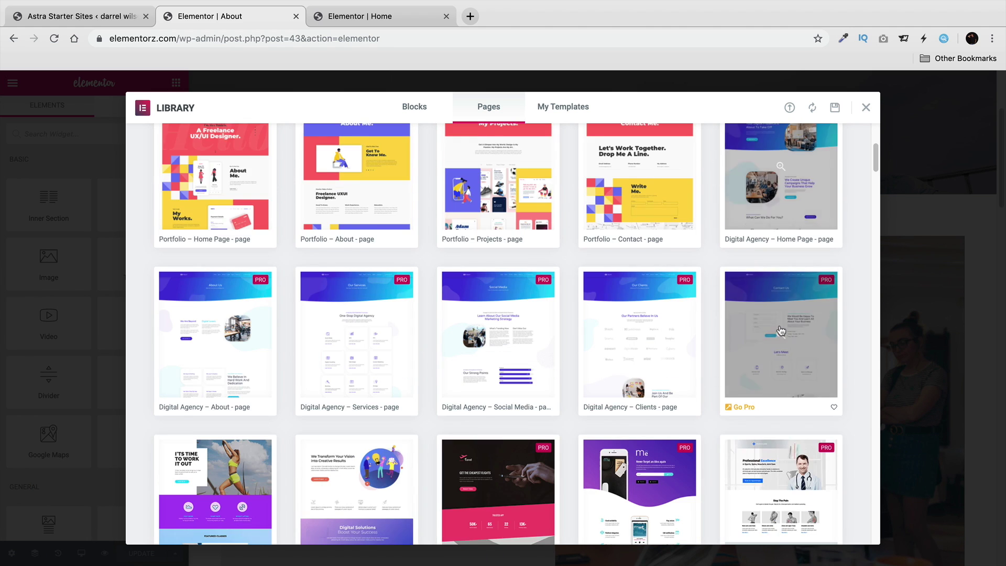
scroll(772, 315, down, 2)
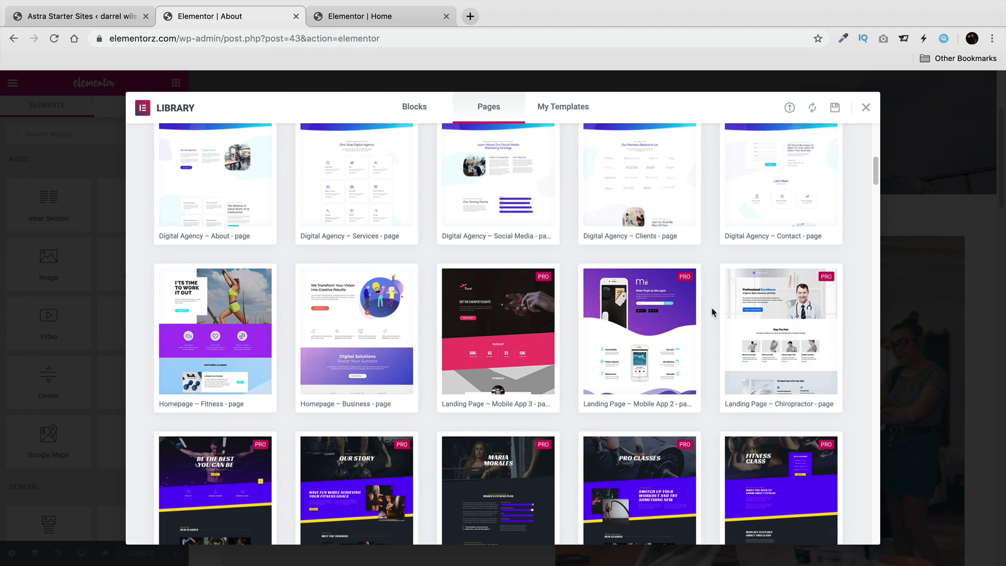
scroll(710, 308, up, 6)
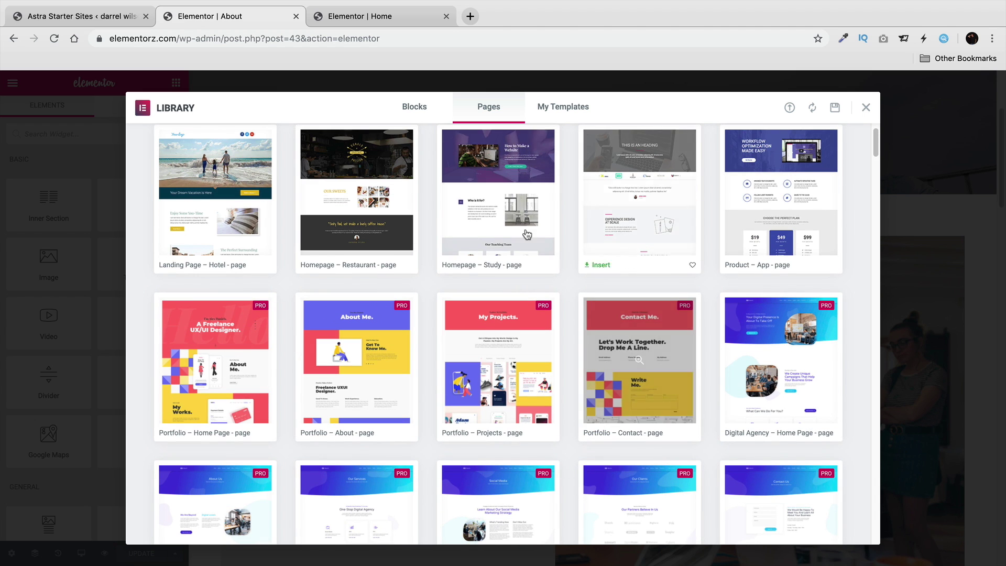
Switch to the Library's Blocks tab and scroll through the ready-made blocks.
click(413, 106)
scroll(542, 309, down, 10)
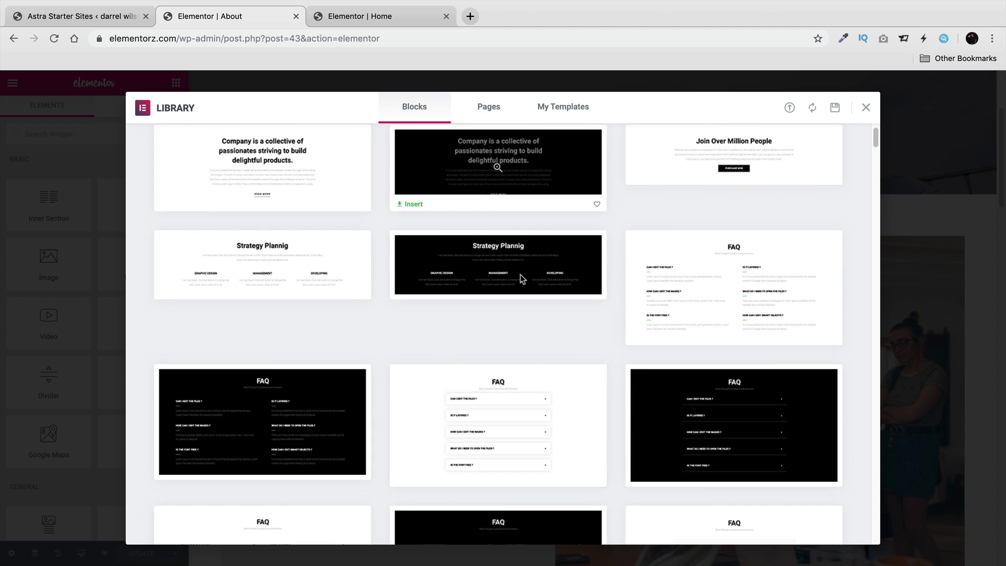
scroll(542, 309, down, 10)
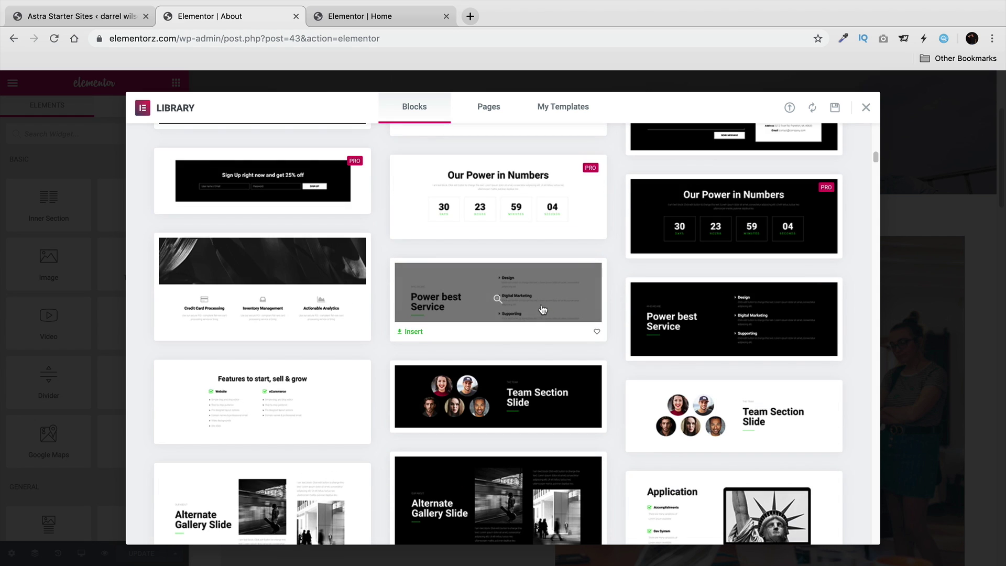
scroll(542, 310, down, 2)
Insert the 'Features to start, sell & grow' block and preview it with the panel hidden.
click(177, 322)
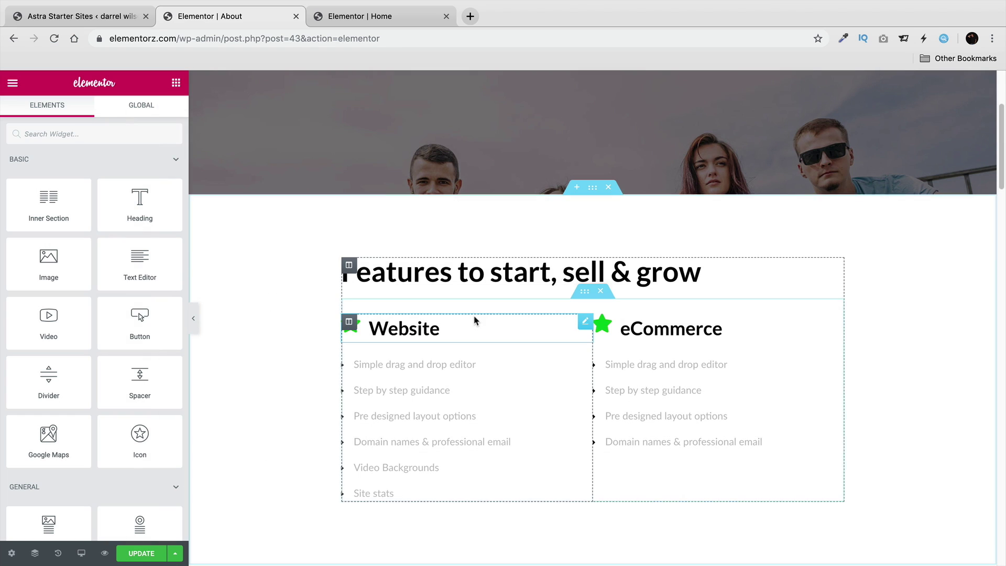
click(193, 317)
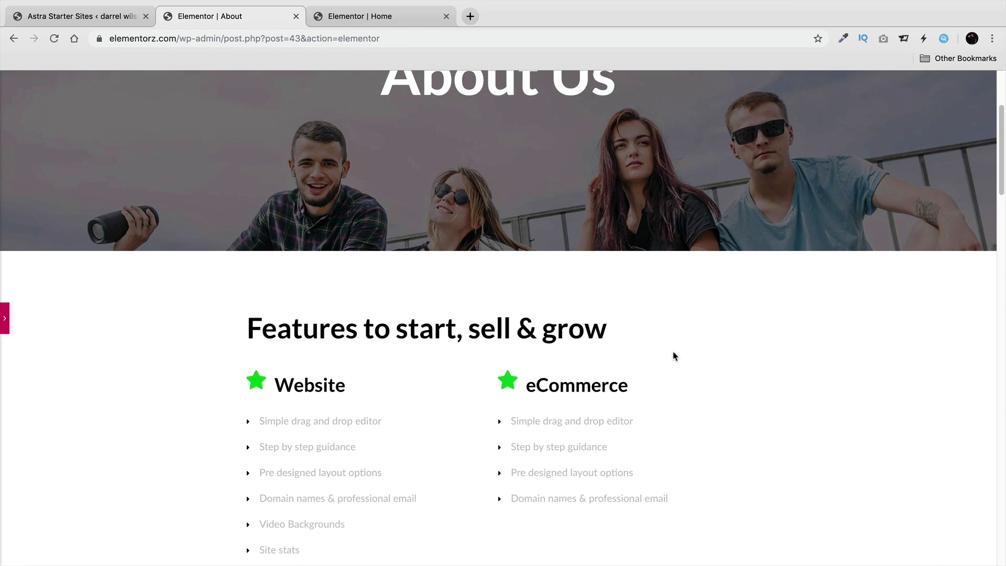
scroll(806, 362, down, 5)
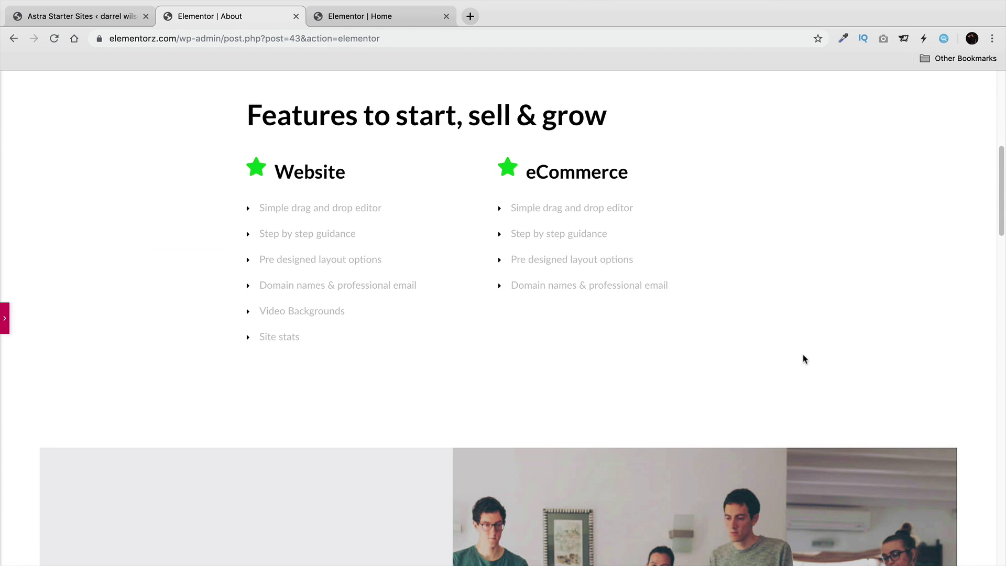
scroll(801, 358, up, 2)
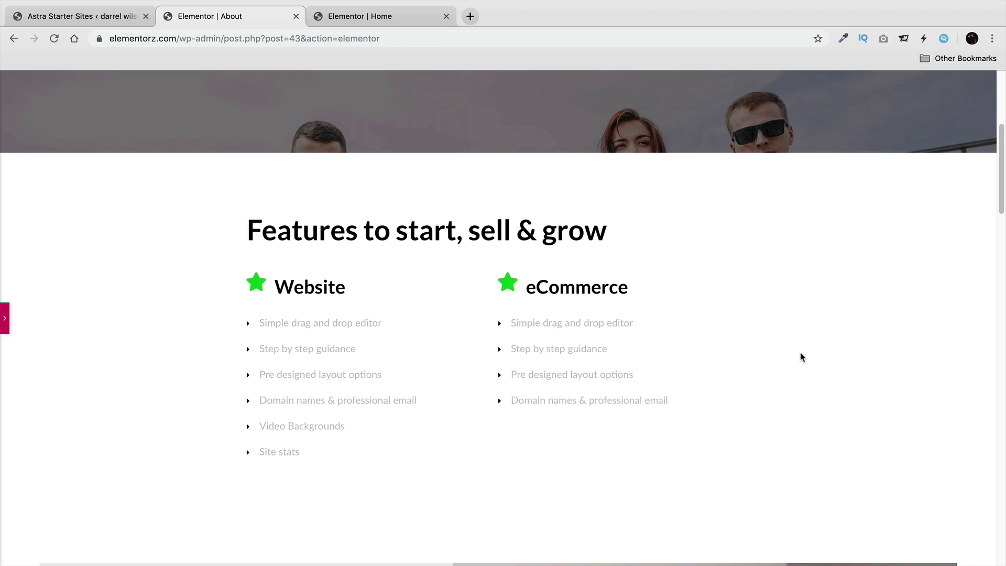
click(4, 323)
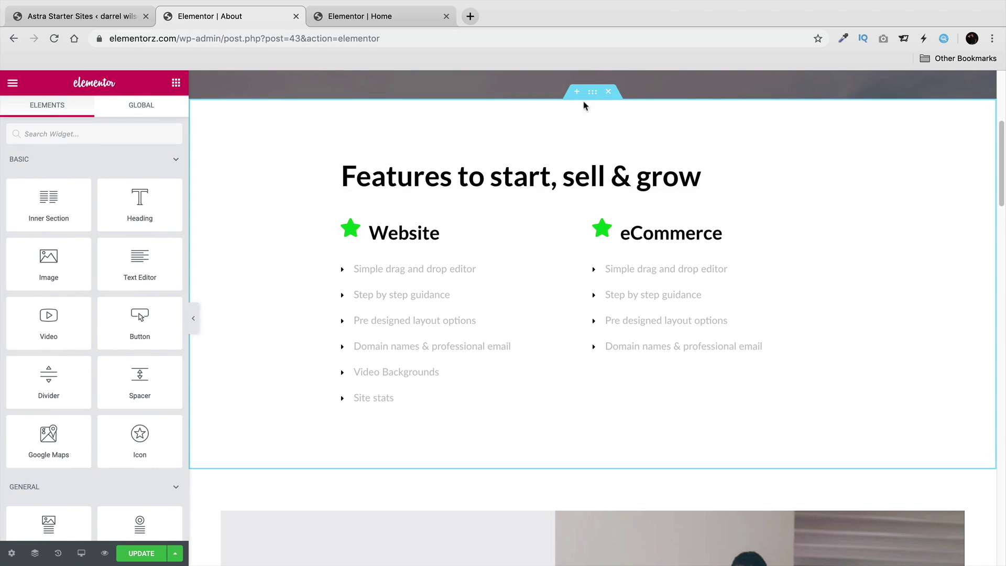
Delete the Features section again and update the About page.
click(607, 91)
scroll(603, 360, up, 5)
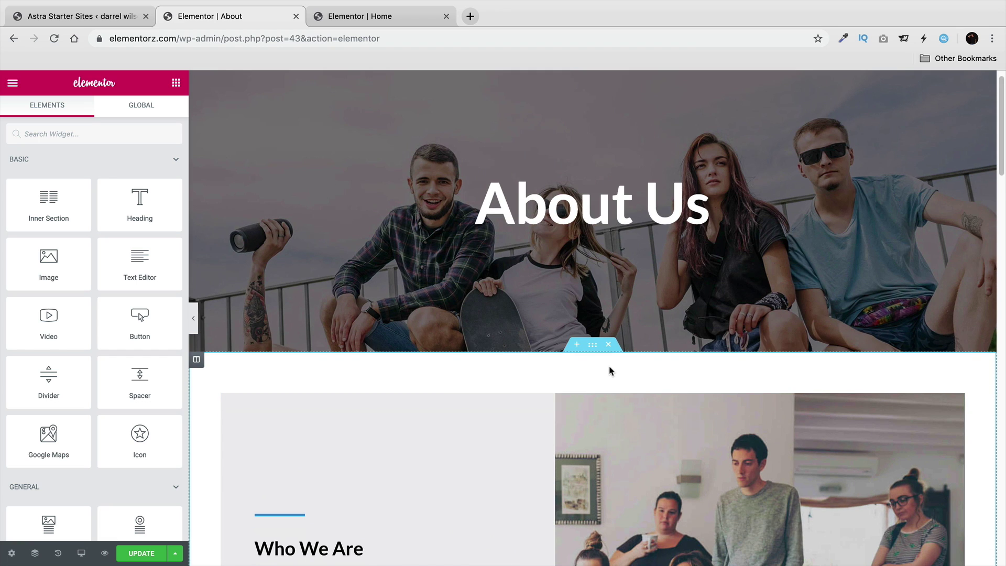
scroll(608, 369, down, 2)
scroll(467, 339, down, 1)
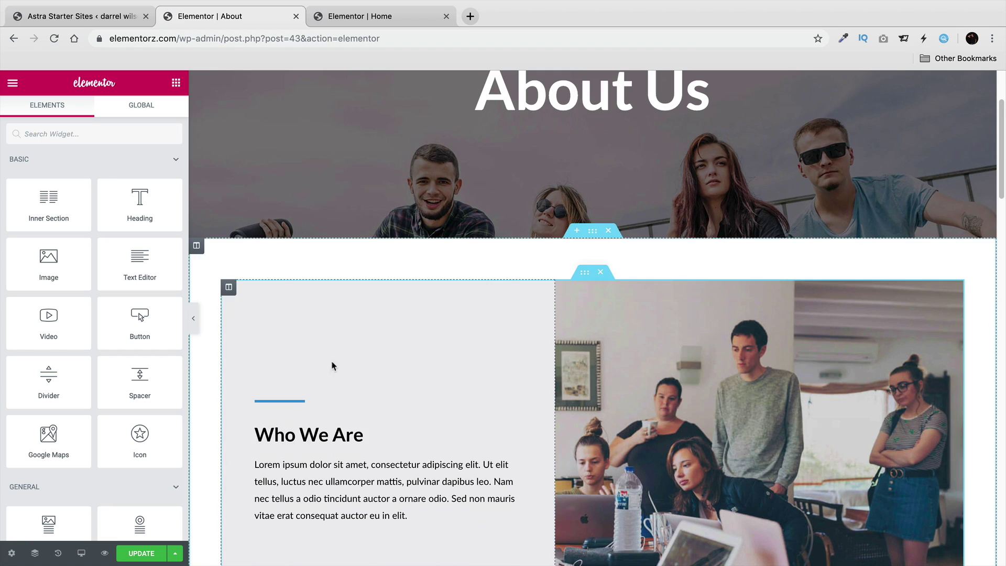
click(155, 553)
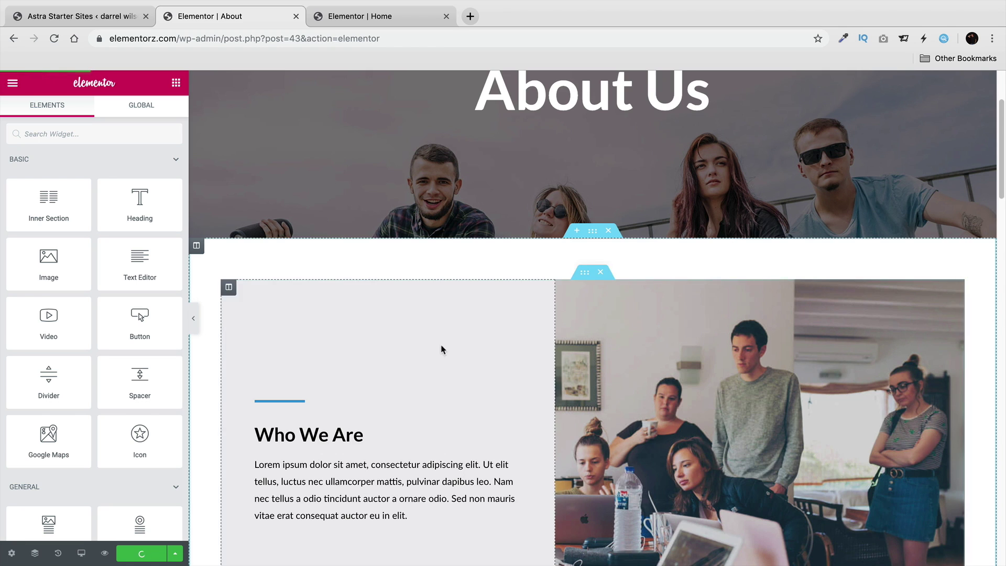
scroll(442, 356, up, 3)
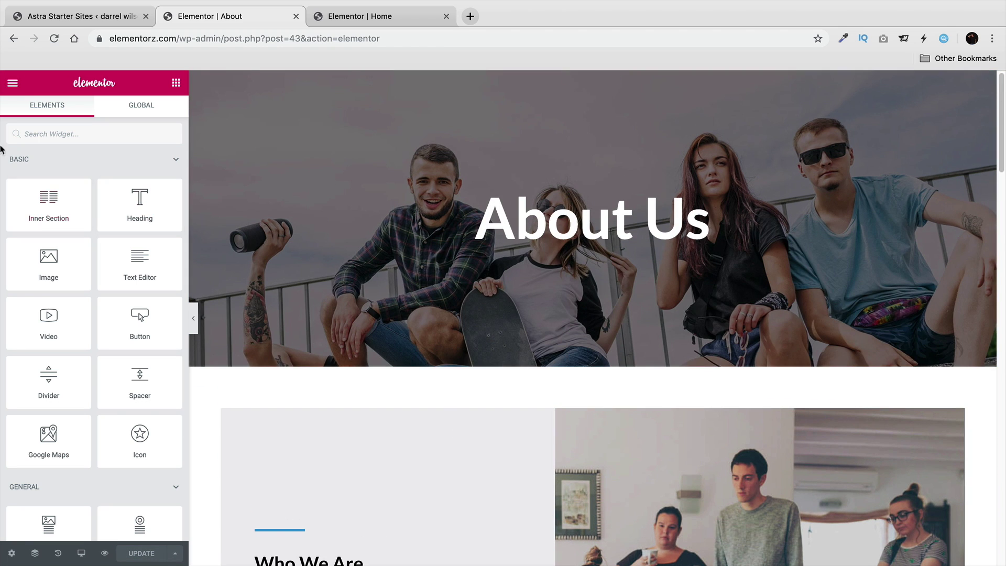
click(12, 83)
View the live site, go to Contact Us, and inspect the raw [wpforms id="858"] shortcode.
click(79, 384)
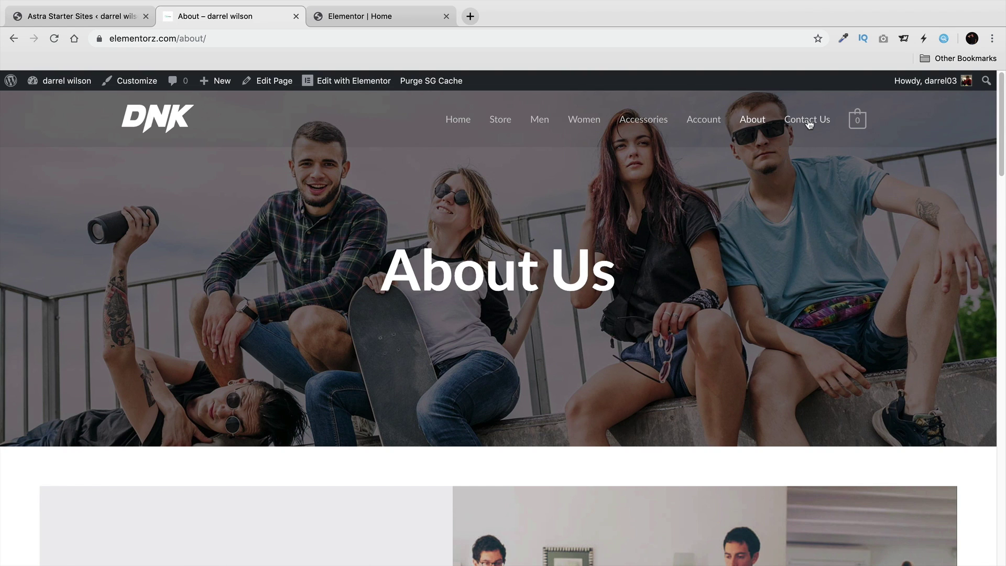
click(807, 121)
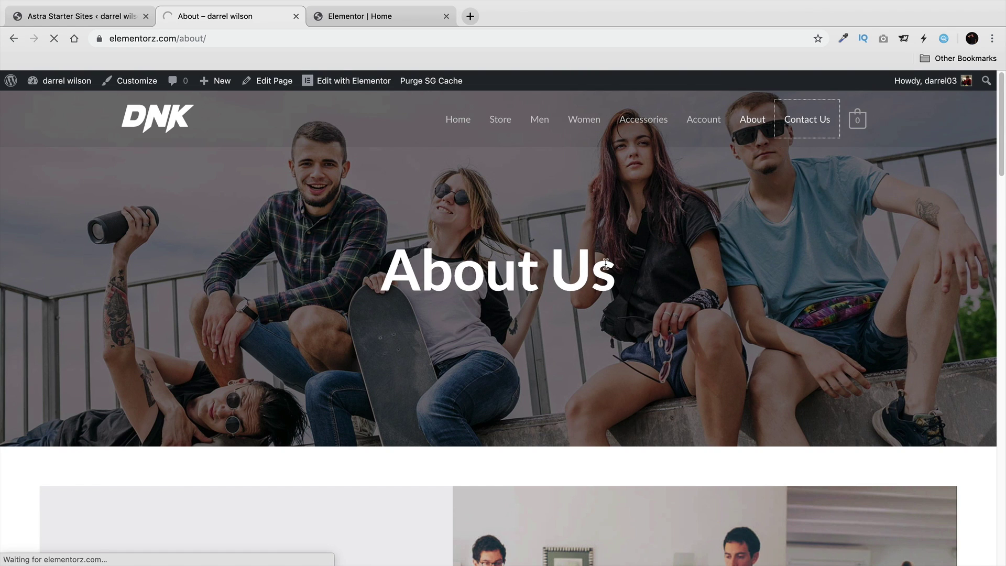
scroll(606, 262, down, 10)
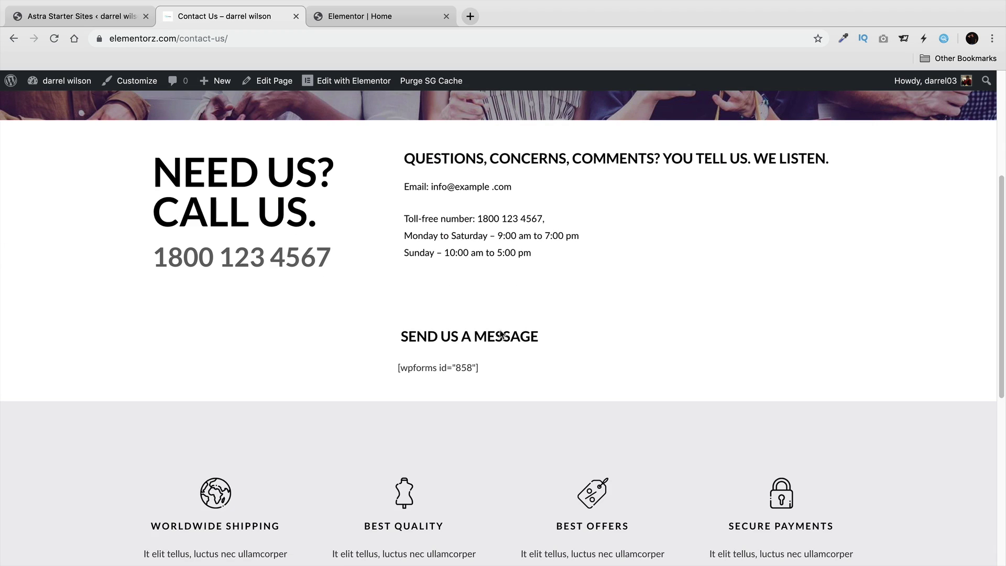
drag(499, 374, 426, 297)
click(535, 366)
drag(491, 371, 419, 362)
click(429, 362)
Copy the name 'WPForms Lite' from the Installed Plugins list and open the Add Plugins page.
mouse_move(59, 81)
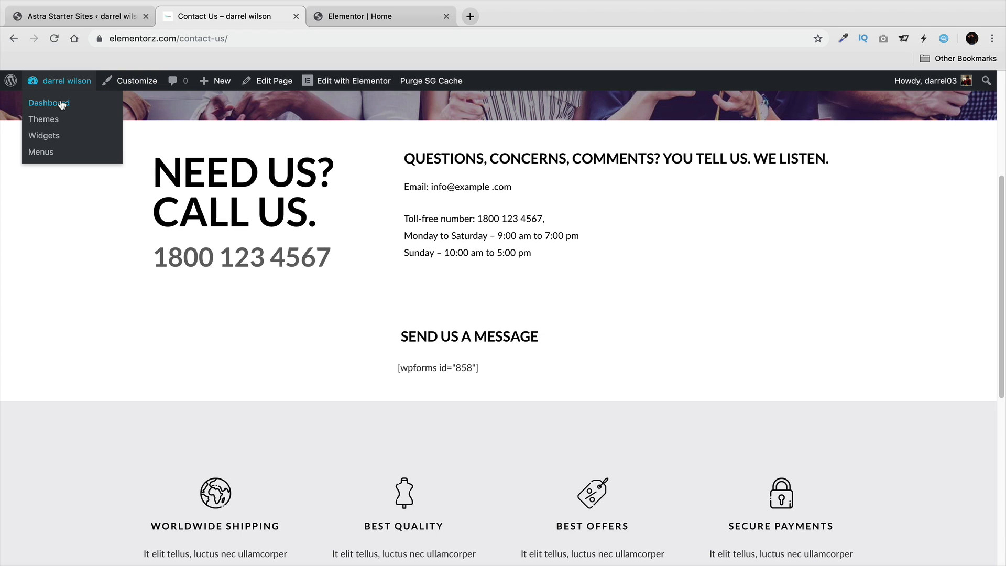
click(60, 104)
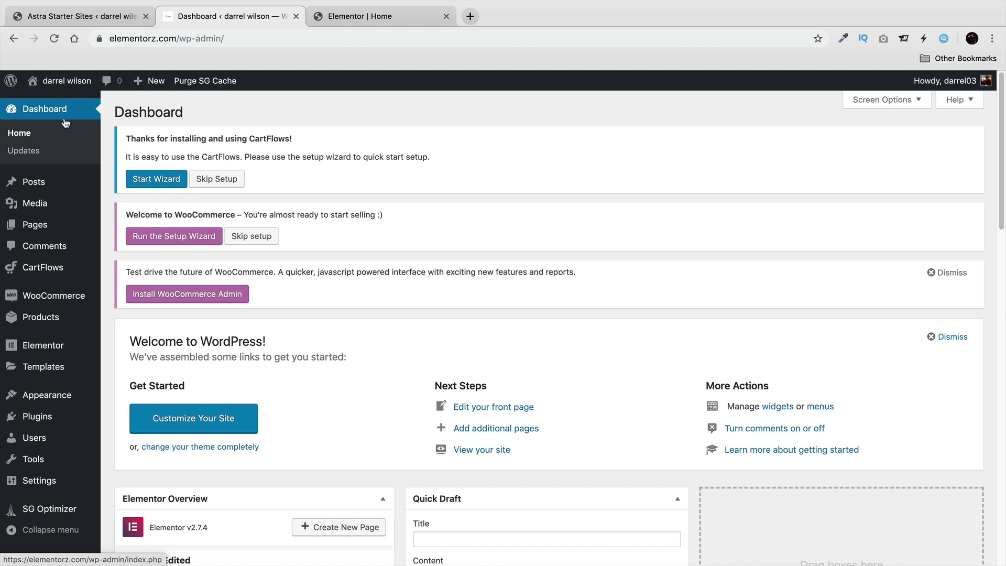
mouse_move(56, 423)
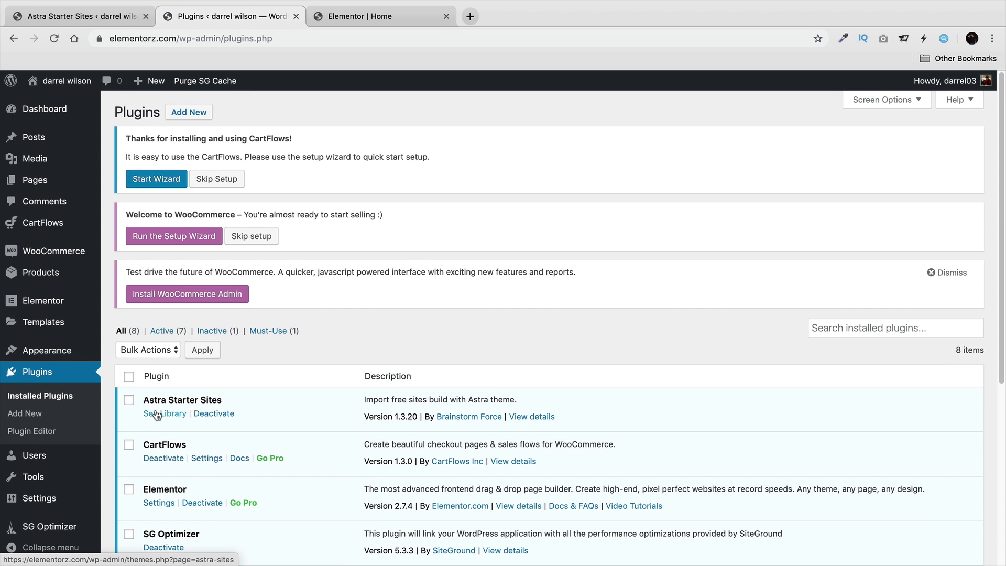
scroll(248, 395, down, 2)
scroll(248, 395, down, 5)
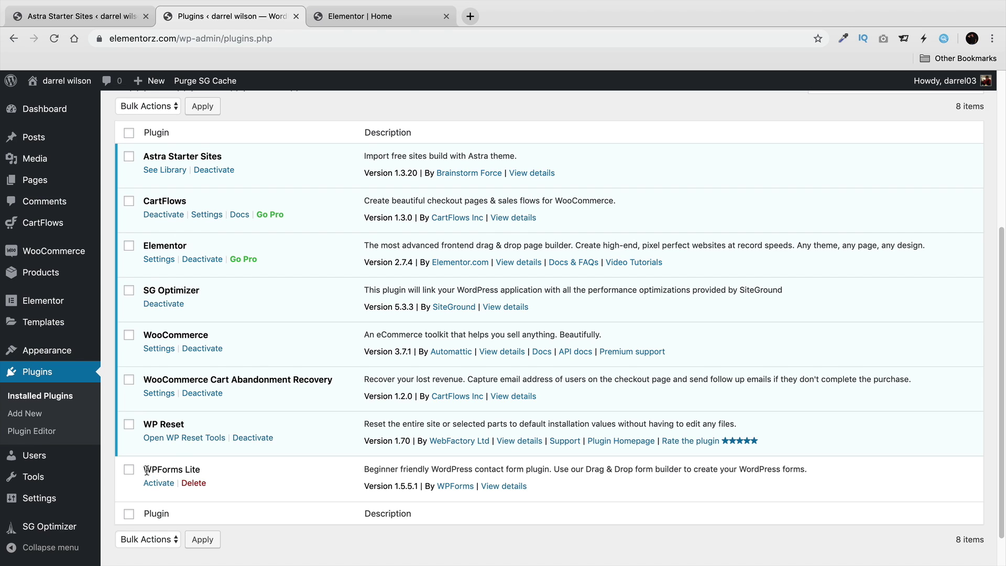
drag(146, 466, 208, 469)
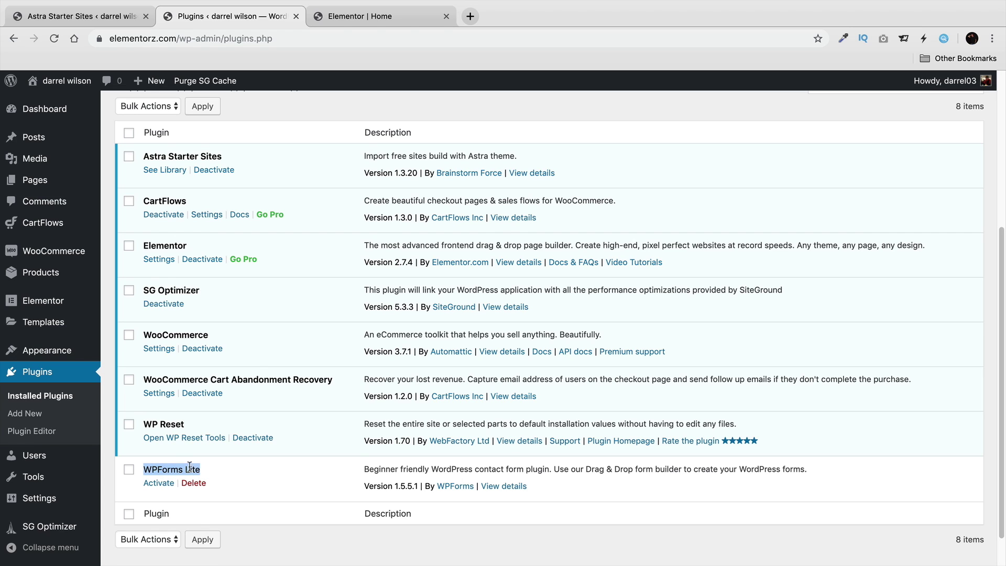
right_click(190, 466)
click(210, 478)
click(27, 413)
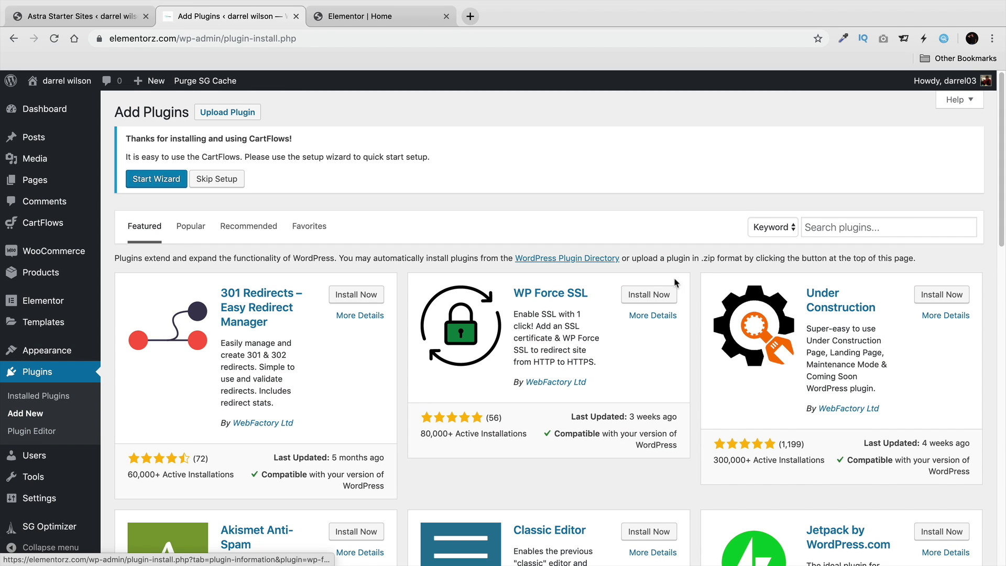
Paste 'WPForms Lite' into the plugin search and activate Contact Form by WPForms.
click(820, 225)
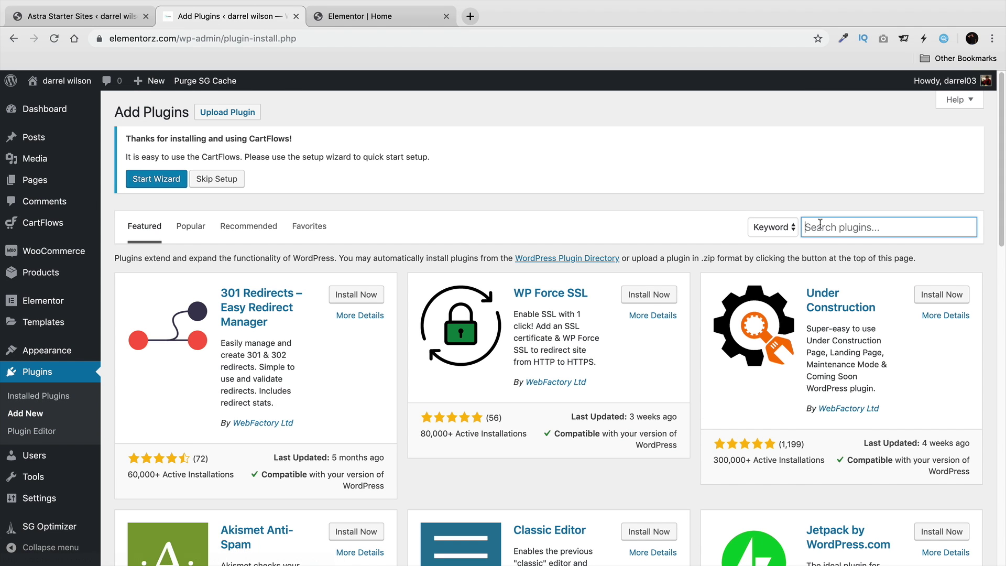
right_click(820, 226)
click(838, 307)
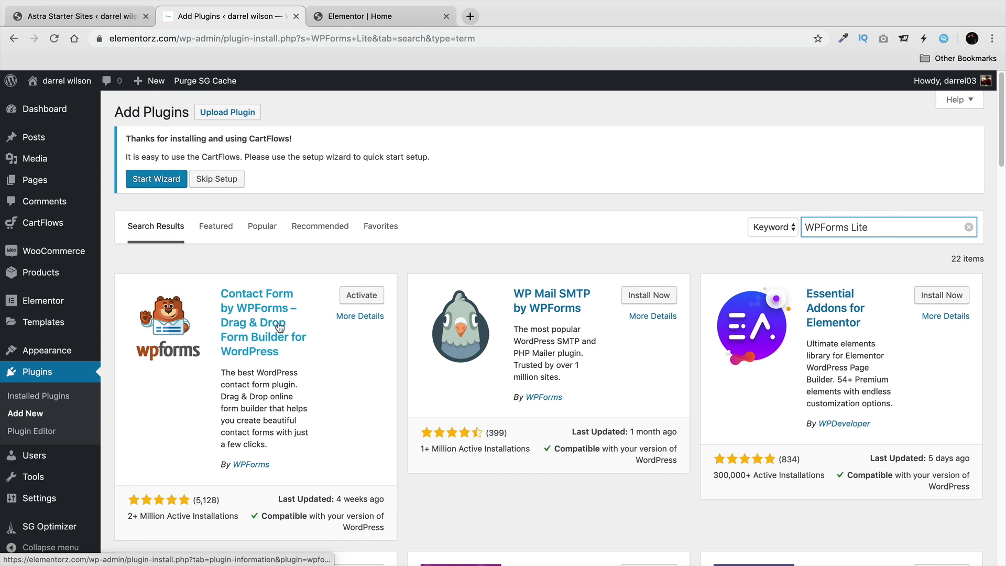
click(356, 295)
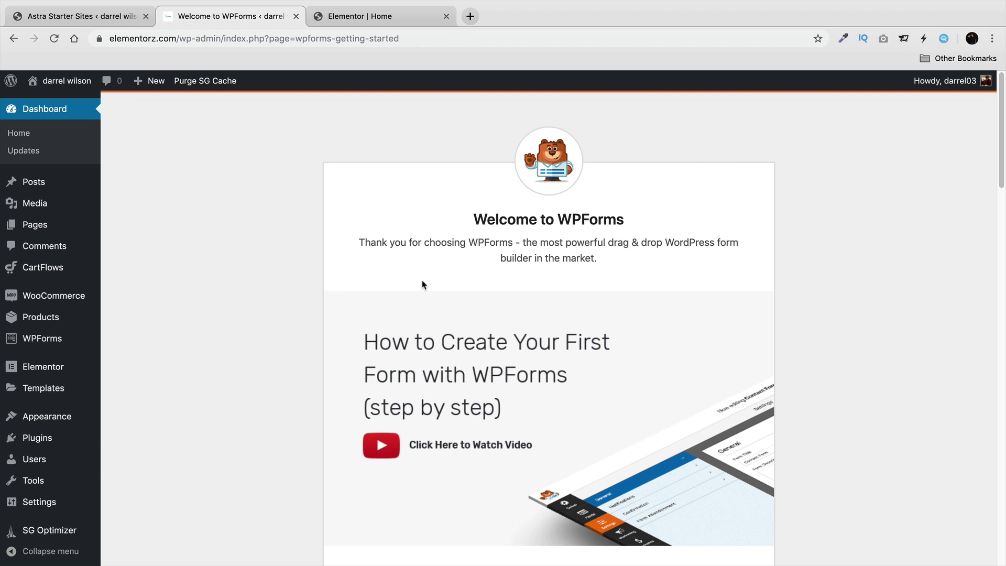
Reload the live Contact Us page to confirm the raw shortcode is gone, then return to the Dashboard.
mouse_move(87, 80)
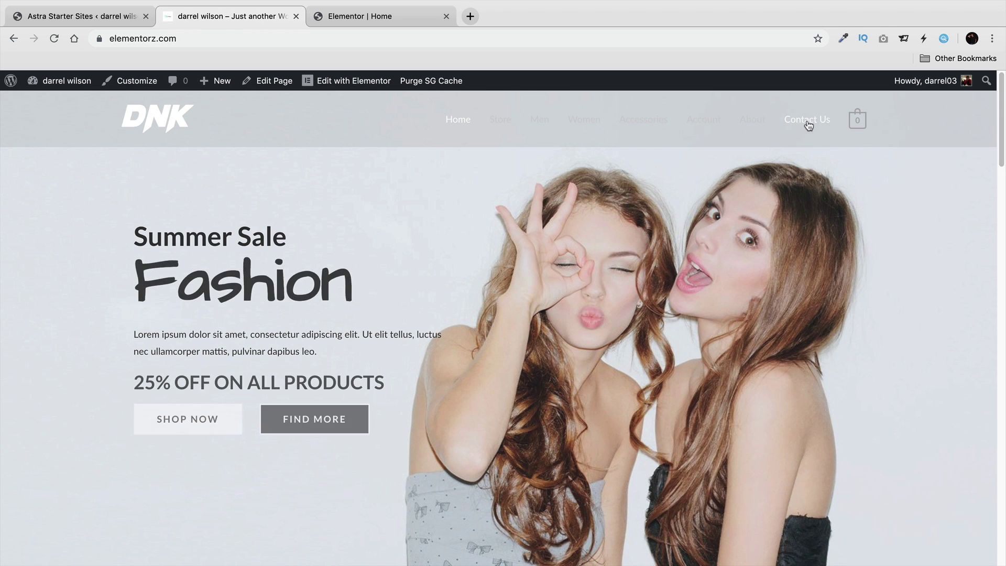
click(806, 125)
scroll(733, 293, down, 4)
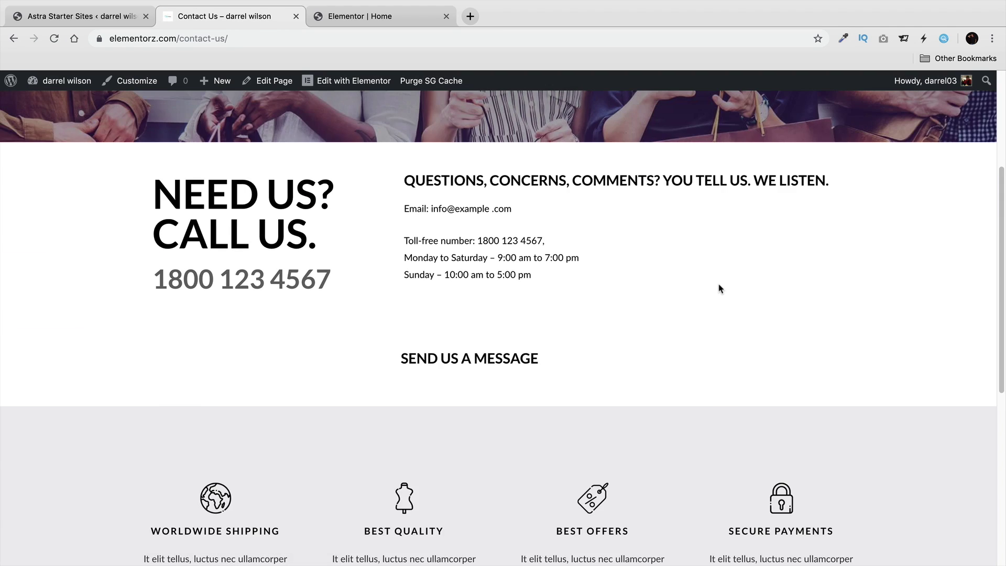
scroll(712, 286, down, 3)
drag(503, 238, 457, 273)
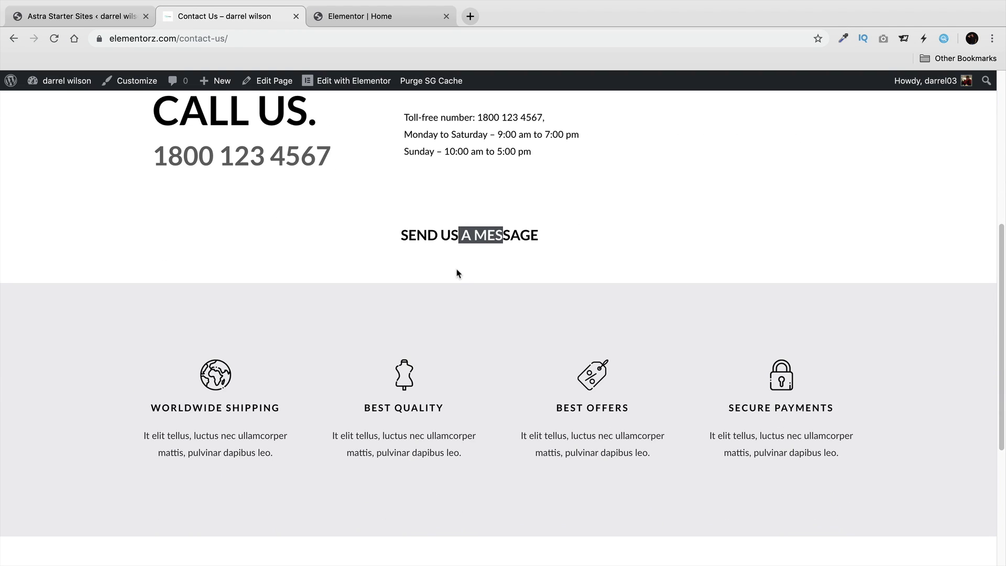
click(446, 269)
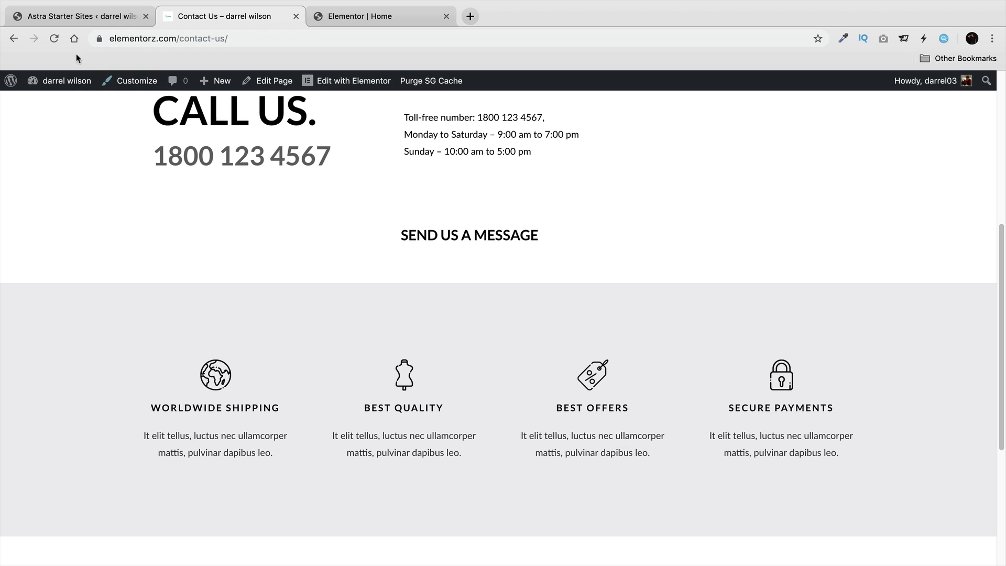
click(54, 38)
mouse_move(66, 81)
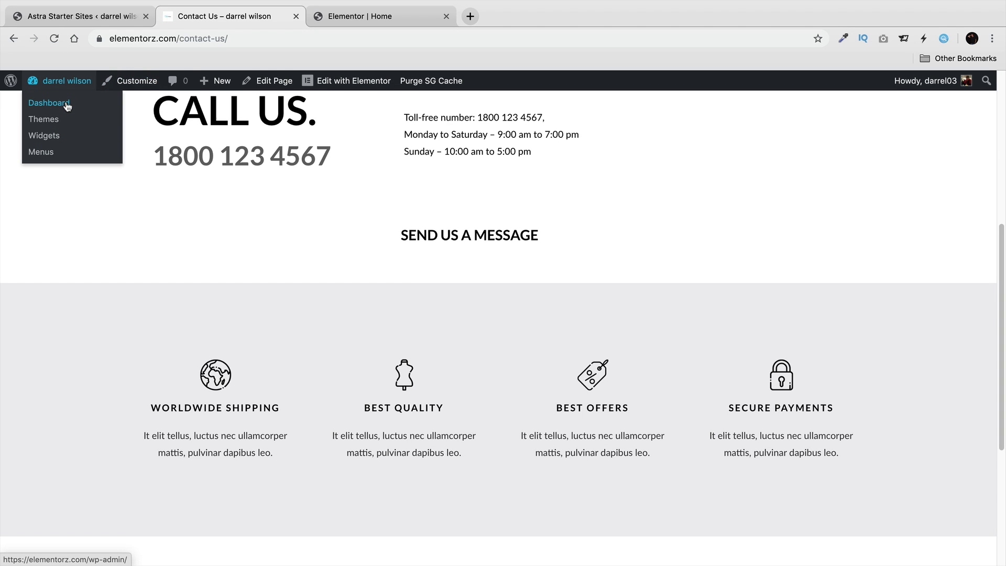
click(67, 101)
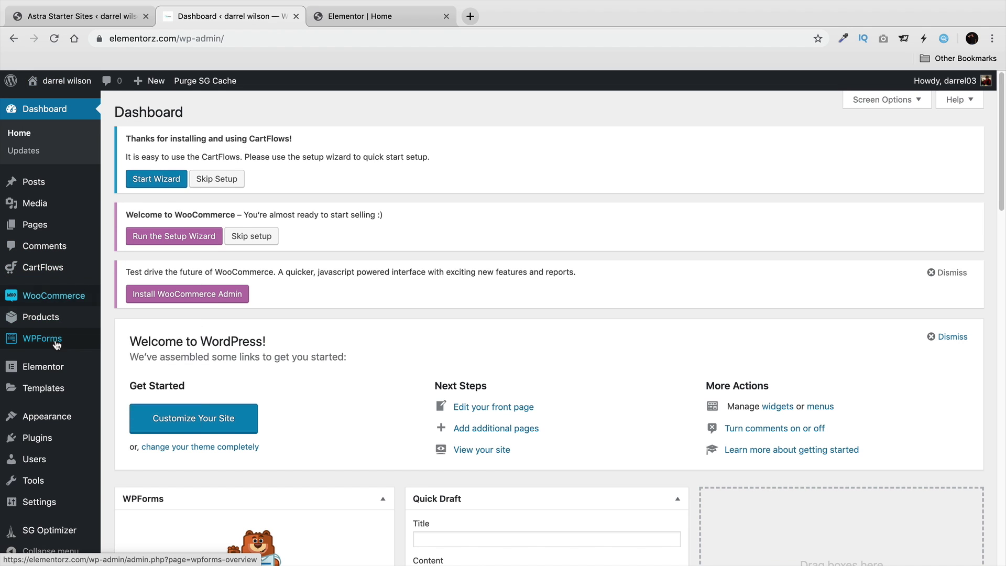
Create a form from the Simple Contact Form template with a required Numbers field between Email and Comment.
mouse_move(65, 337)
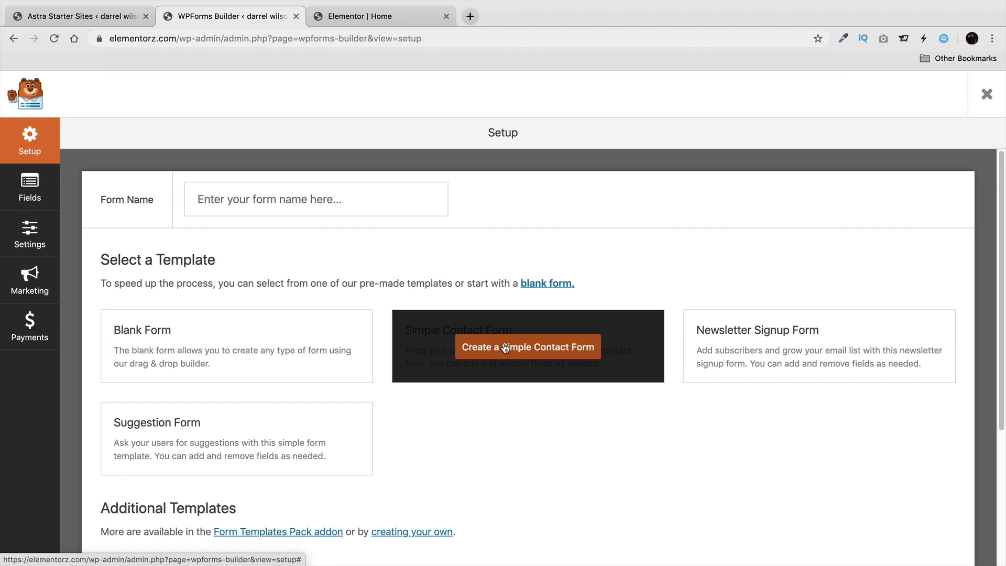
click(586, 343)
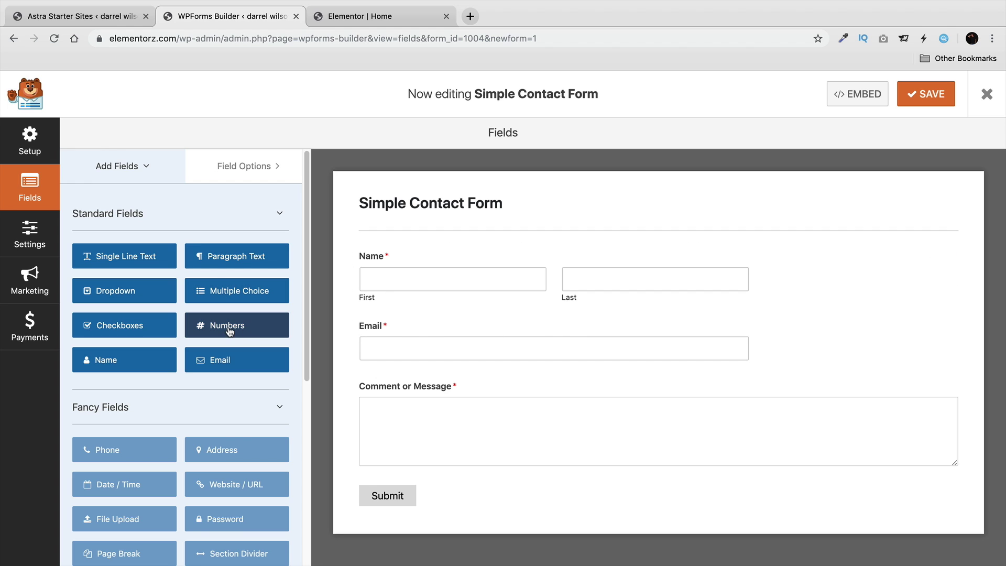
drag(248, 329, 422, 364)
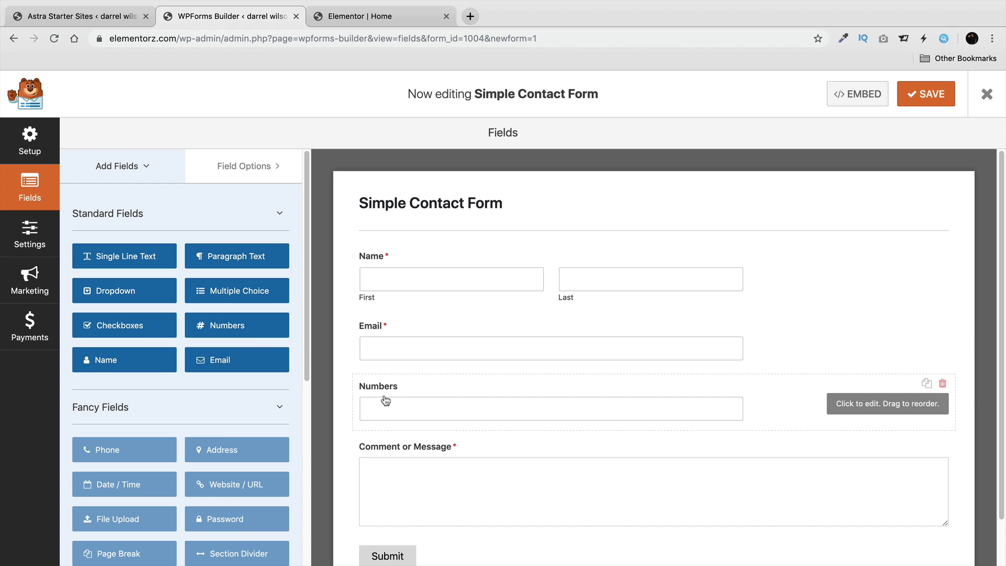
click(386, 401)
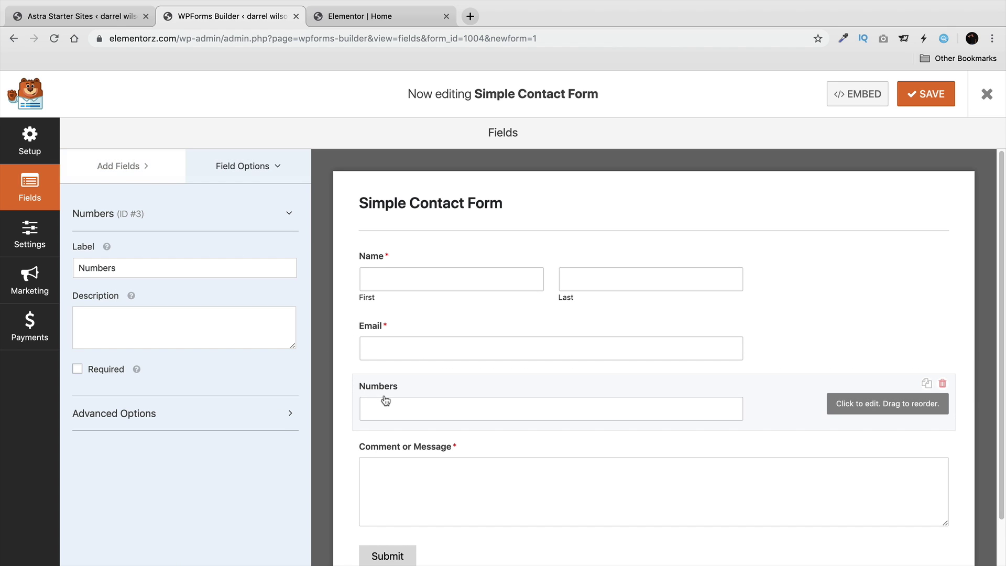
click(77, 369)
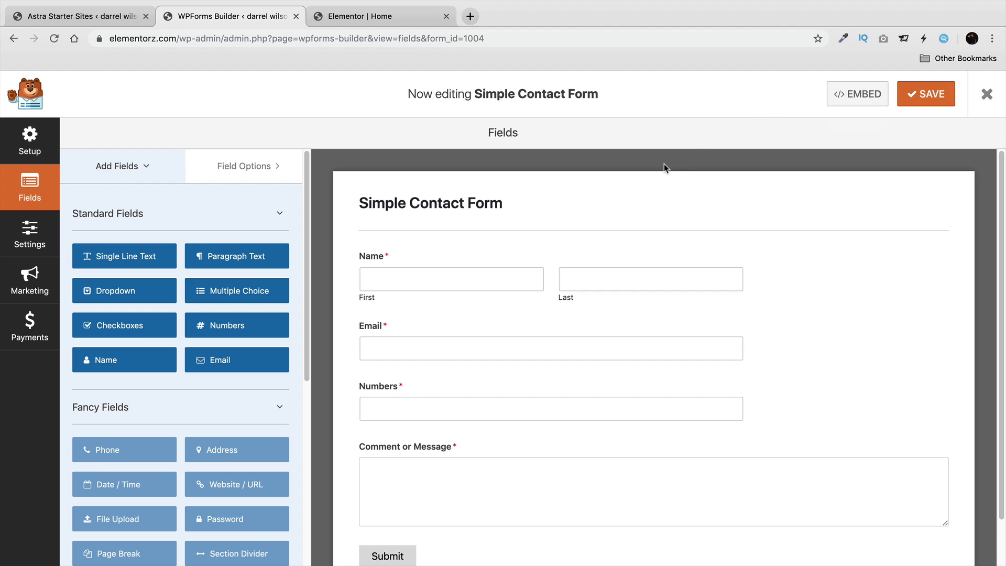
Set the notification Email Subject to 'Email From eCommerce Website', save the form, and close the builder.
click(29, 245)
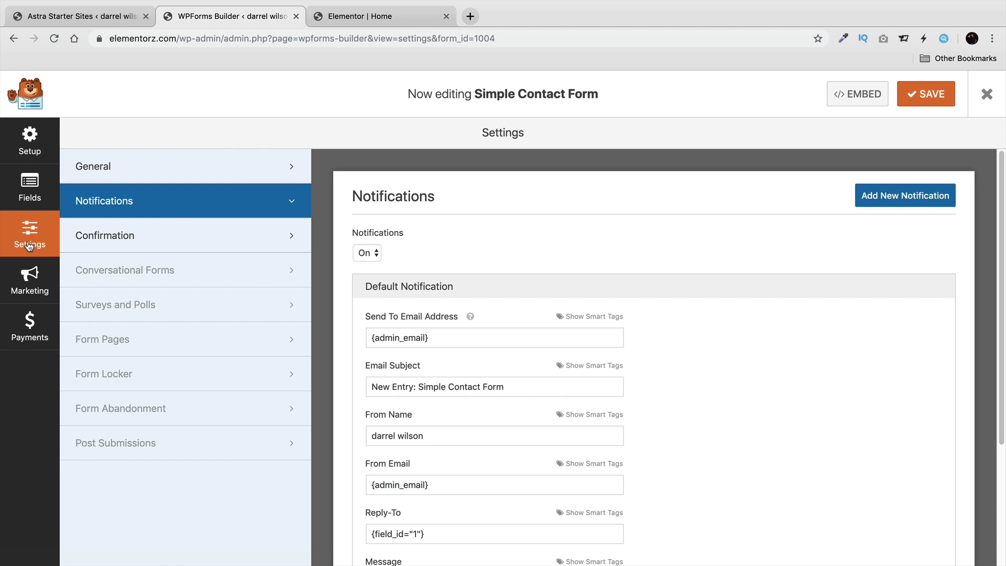
drag(440, 345, 364, 336)
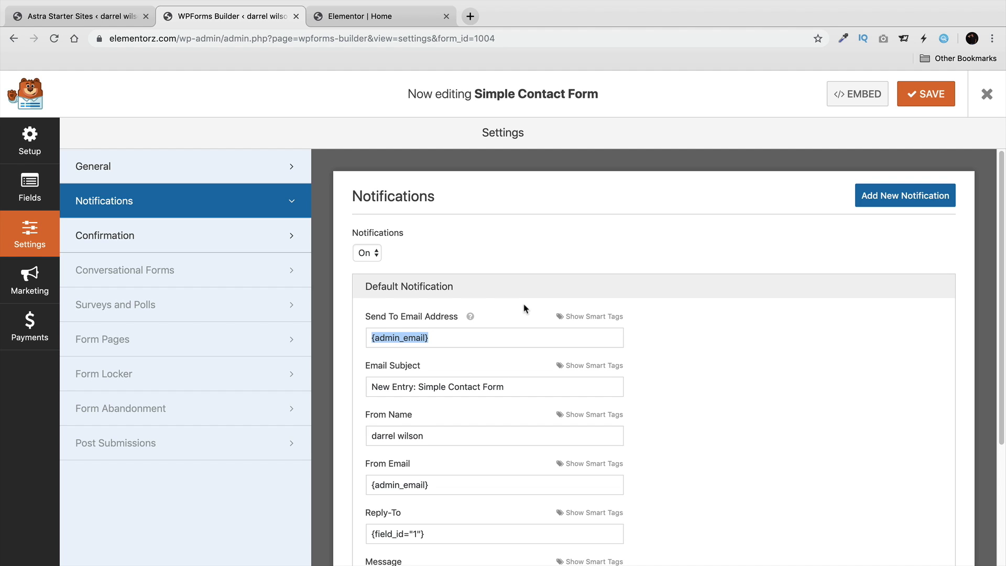
drag(533, 389, 366, 384)
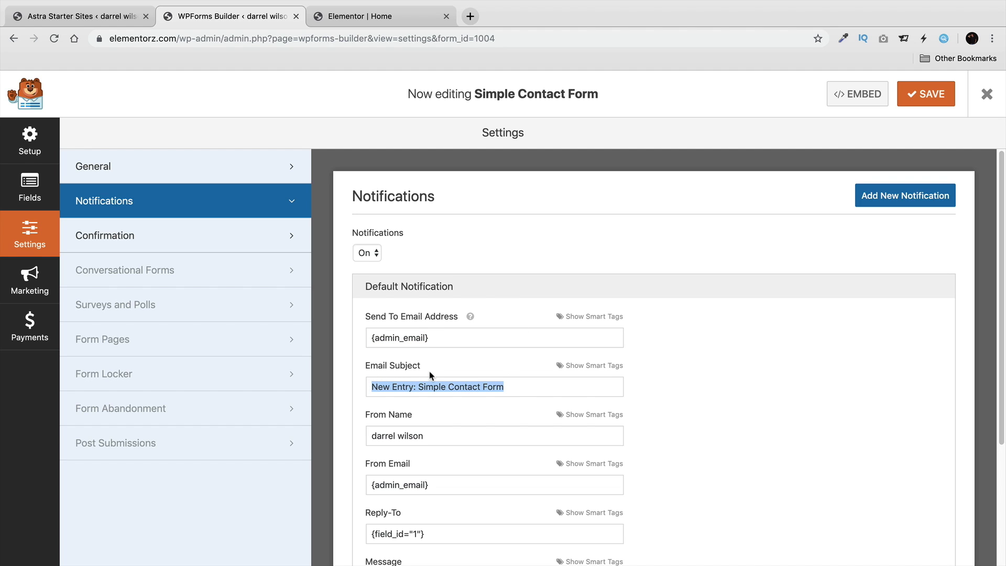
text(New)
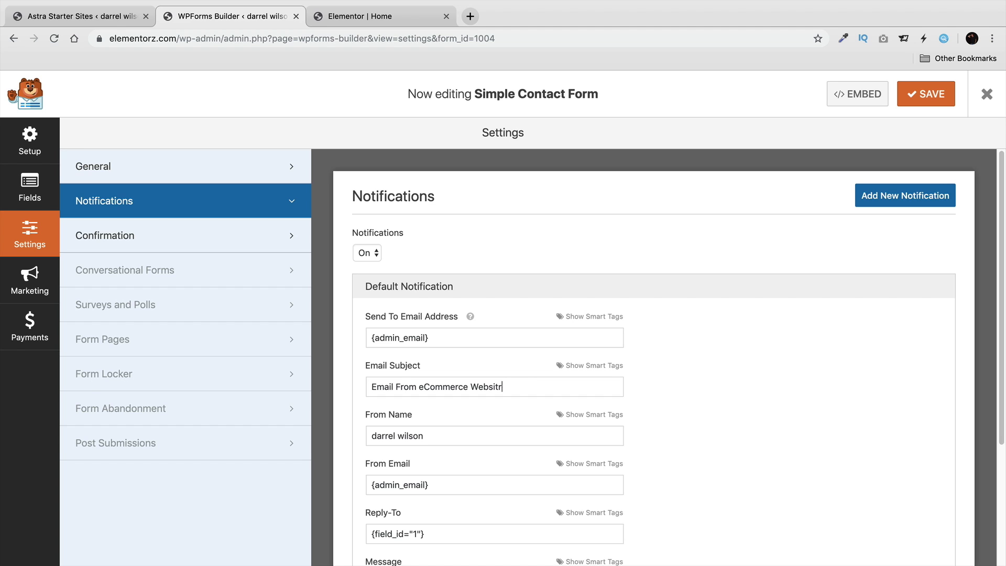
click(922, 100)
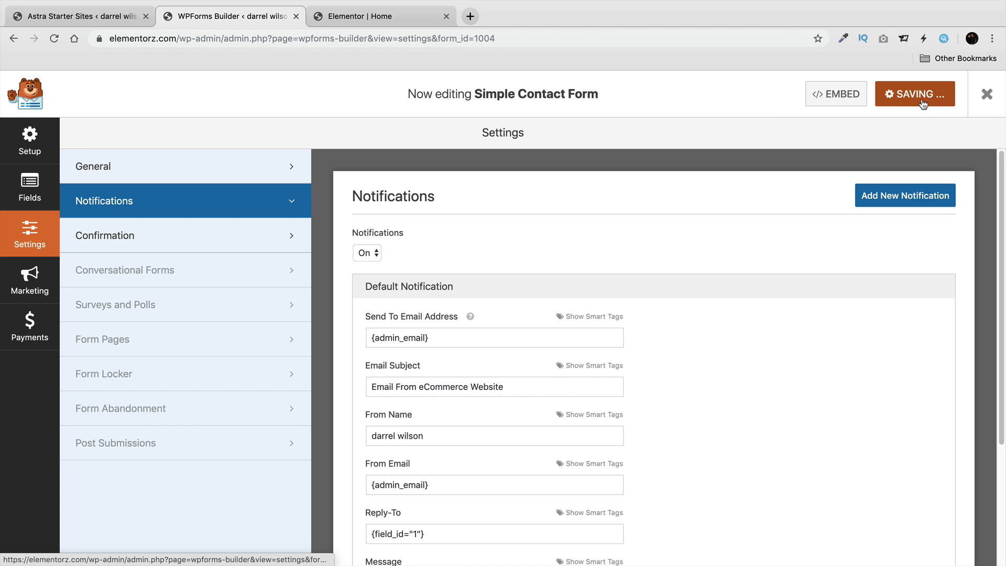
click(986, 93)
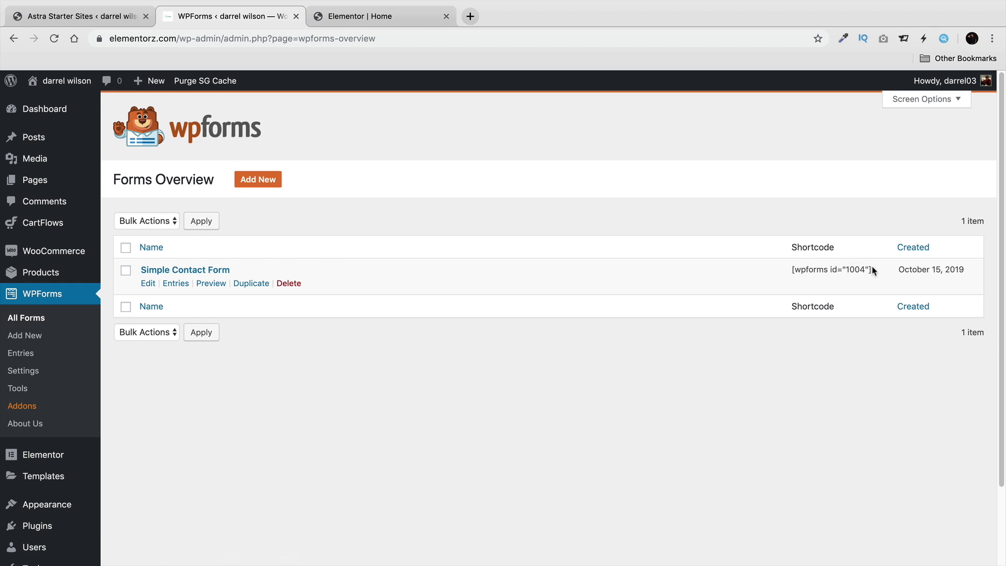
Visit the live store, go to the Contact Us page, and launch Edit with Elementor.
mouse_move(55, 84)
click(57, 105)
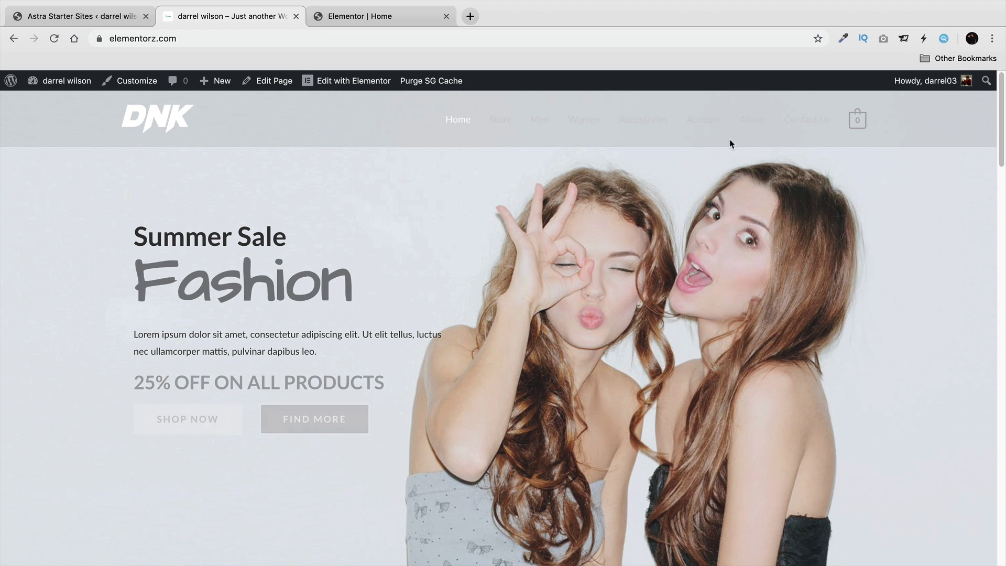
click(791, 125)
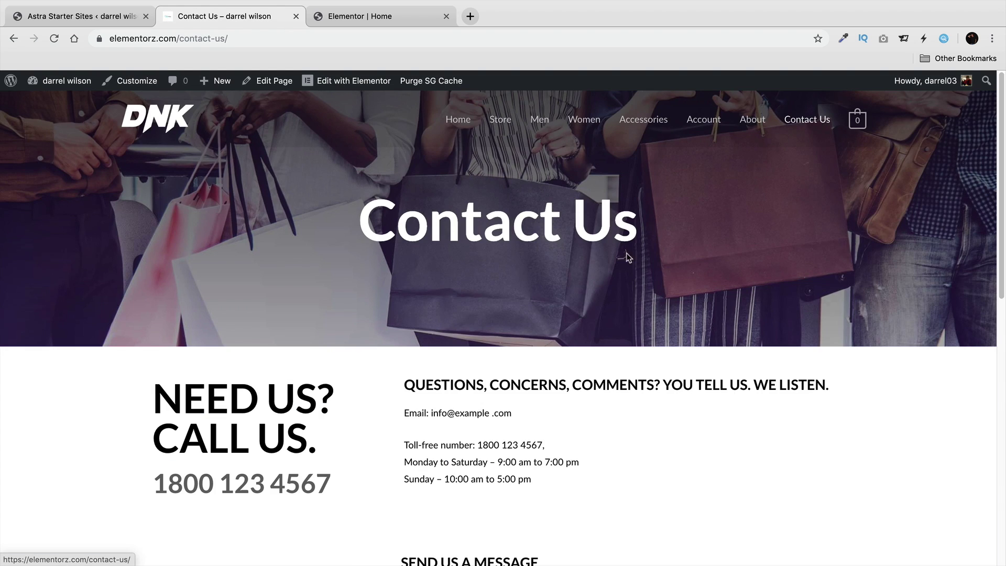
scroll(627, 252, down, 4)
click(351, 82)
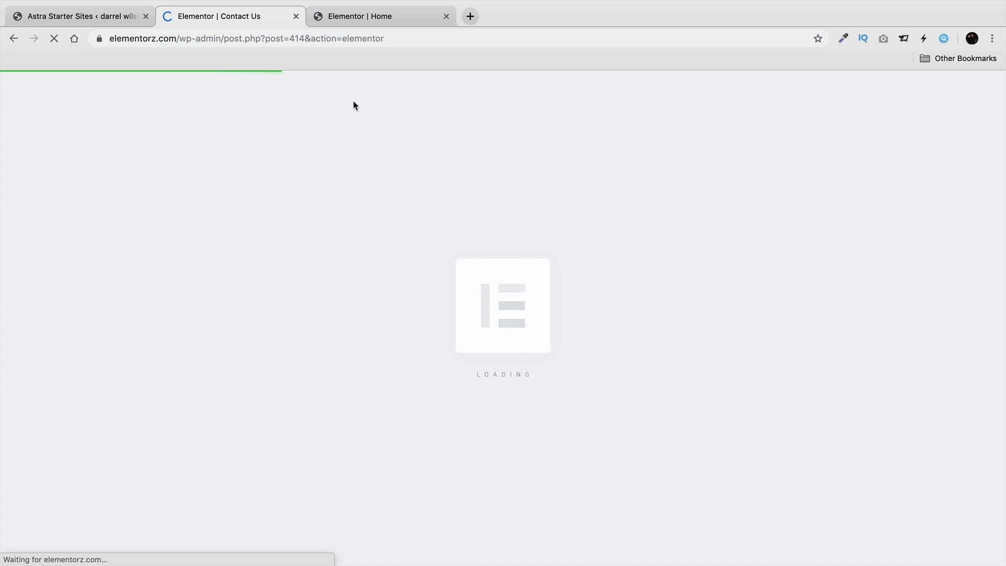
Delete the old Send Us a Message shortcode widget from the Contact Us page.
scroll(576, 398, down, 2)
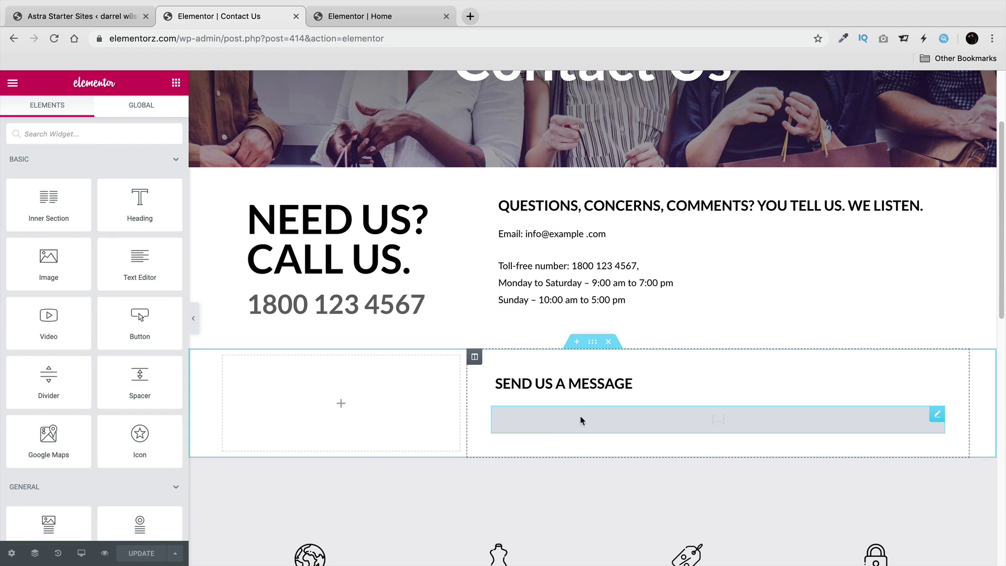
click(580, 420)
drag(155, 223, 4, 220)
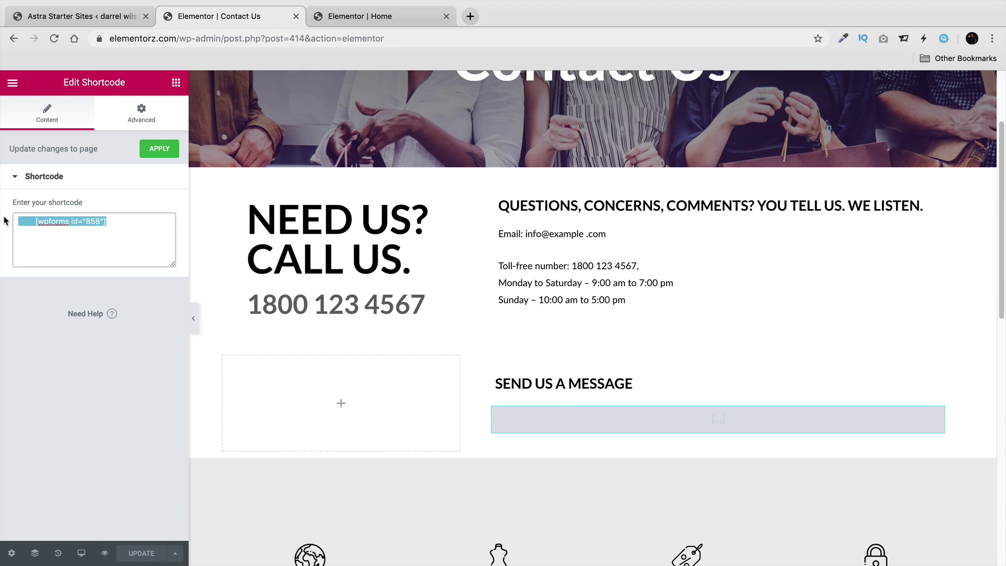
key(super+x)
right_click(581, 417)
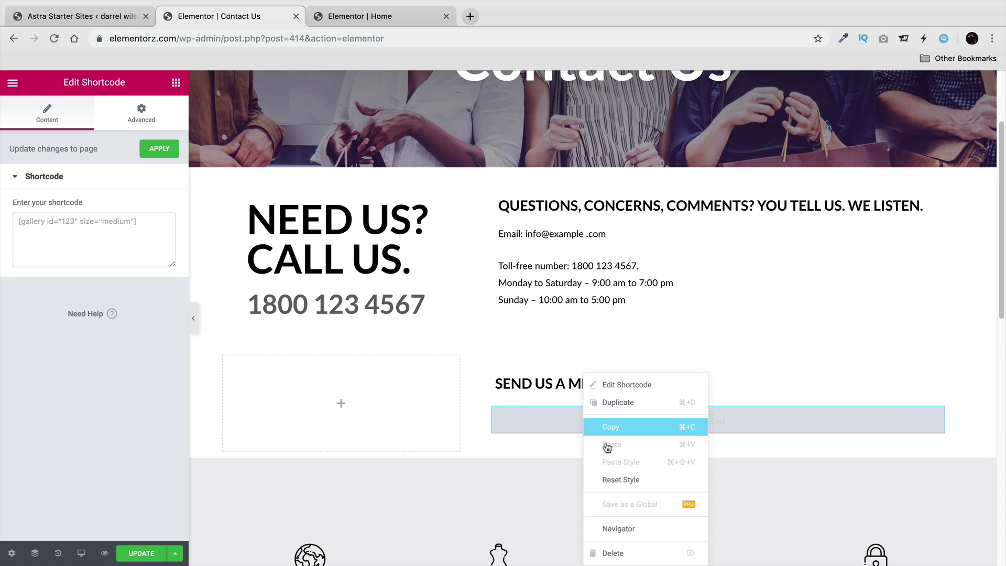
click(621, 552)
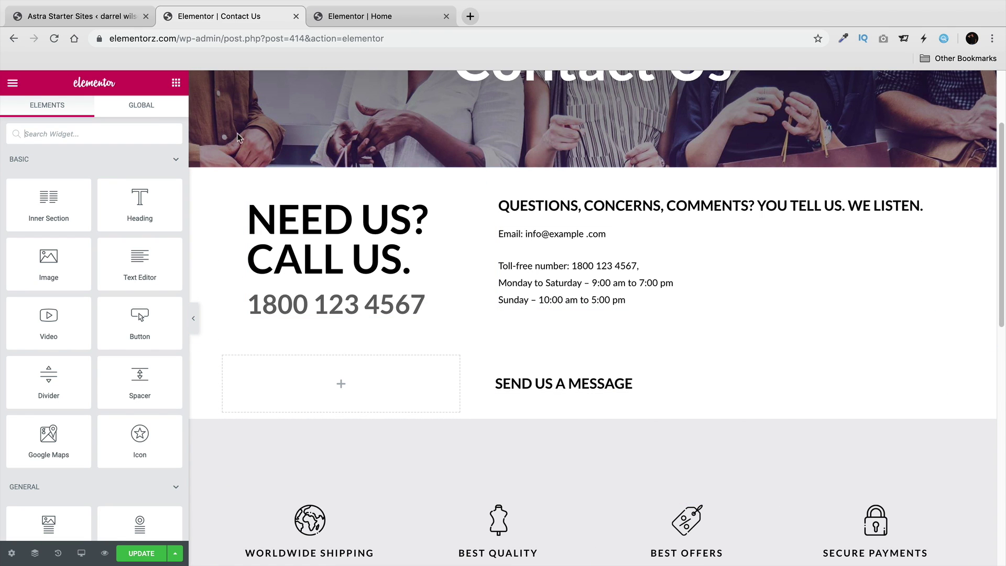
Add a Shortcode widget in the message section containing [wpforms id="1004"] and apply it.
click(125, 135)
text(code)
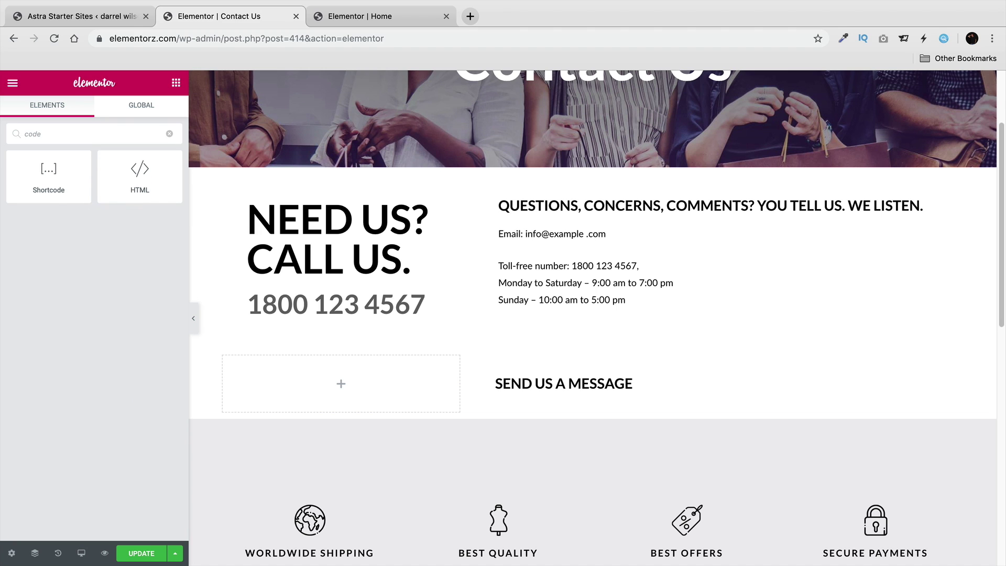
drag(146, 207, 572, 388)
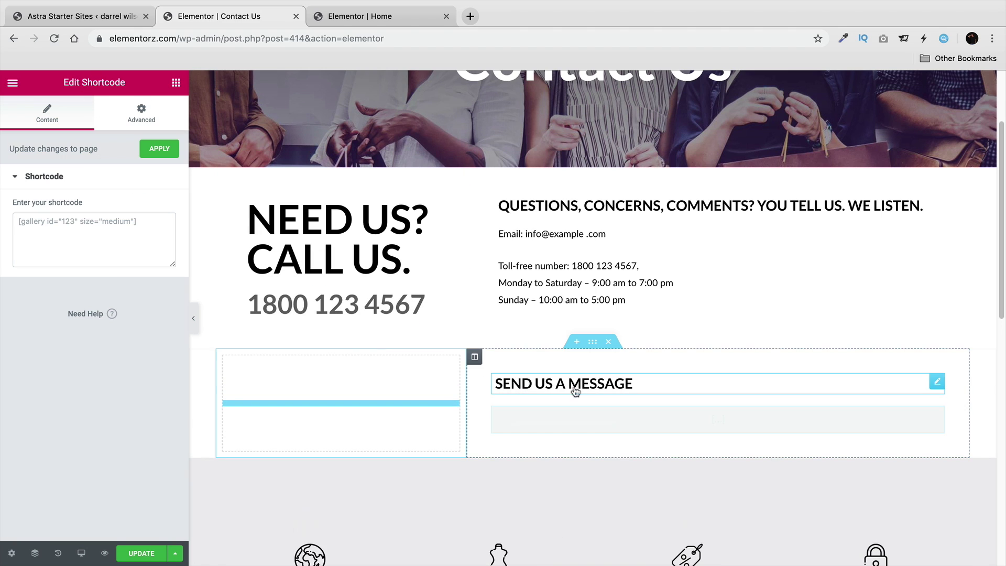
right_click(52, 220)
click(64, 304)
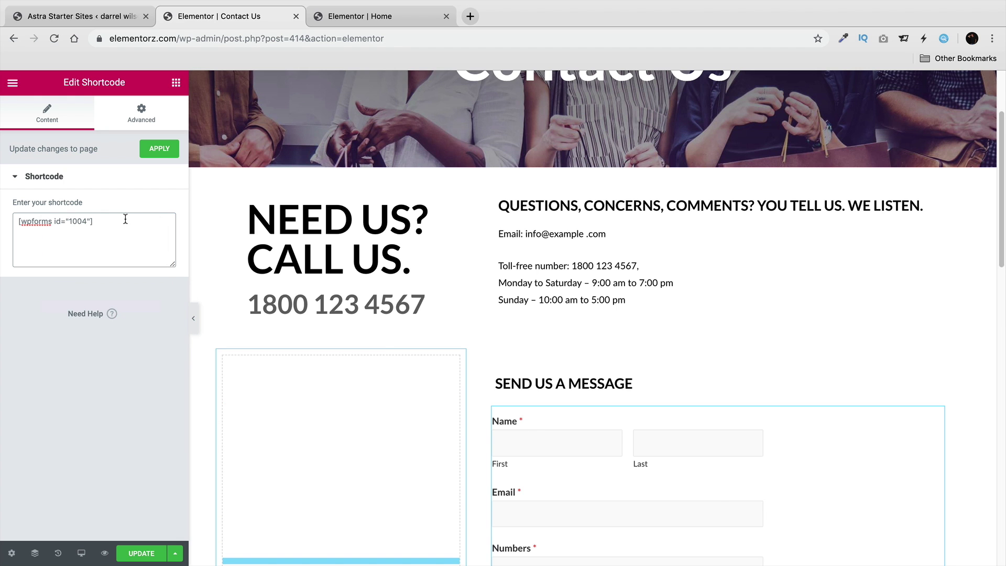
click(147, 155)
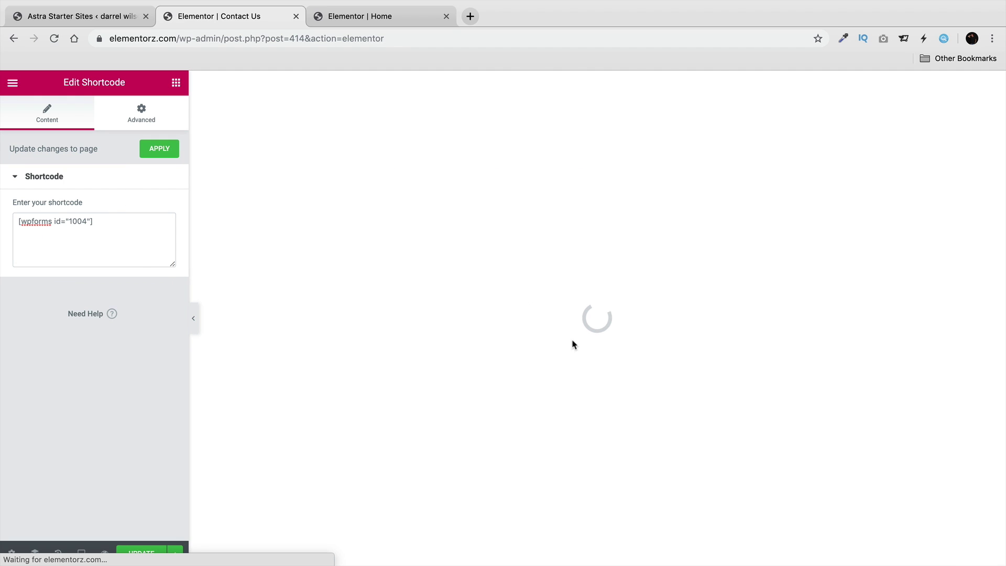
Update the Contact Us page and view it live.
scroll(611, 351, down, 4)
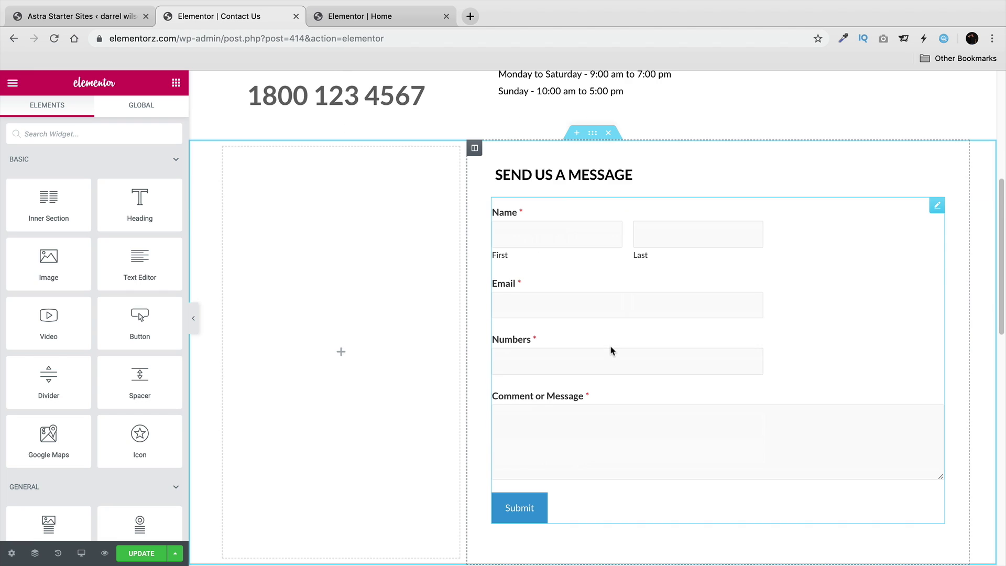
click(141, 553)
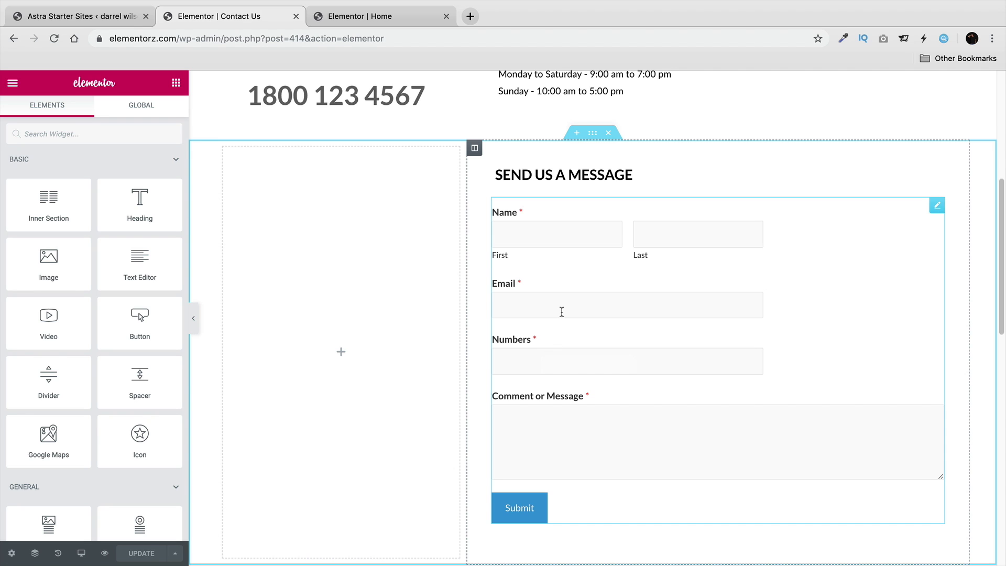
click(12, 82)
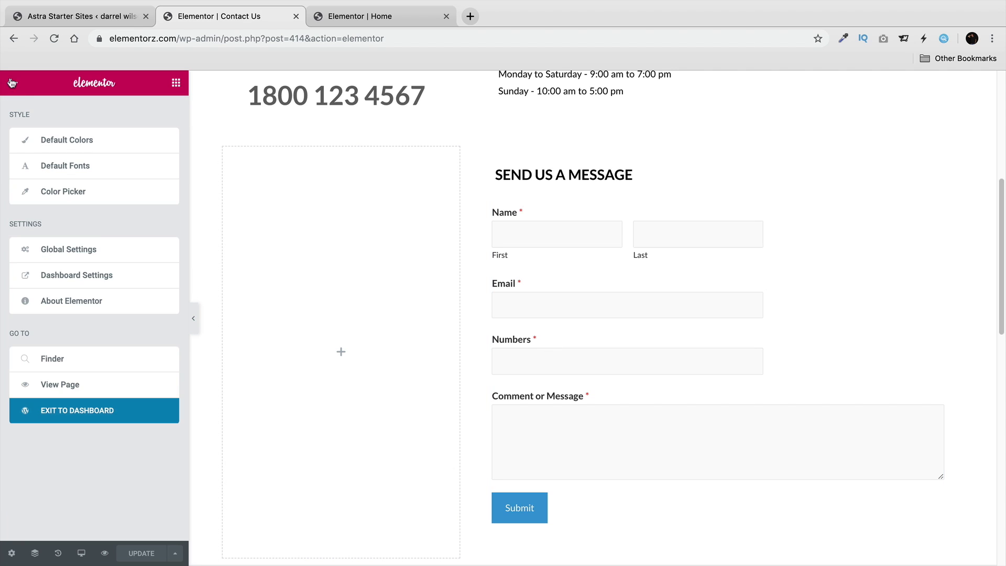
click(74, 384)
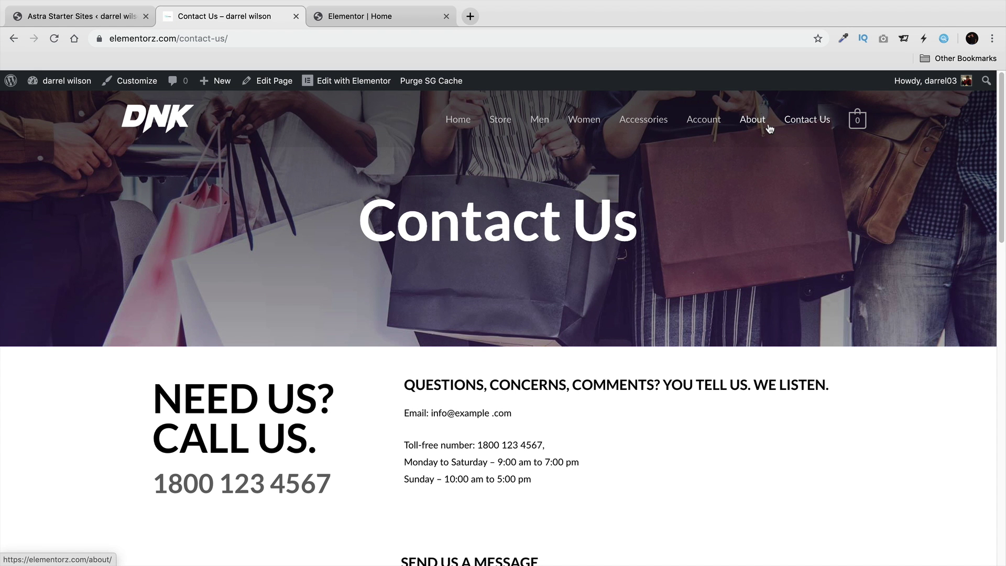
Go from the Contact Us page to the About Us page via the site navigation.
click(756, 123)
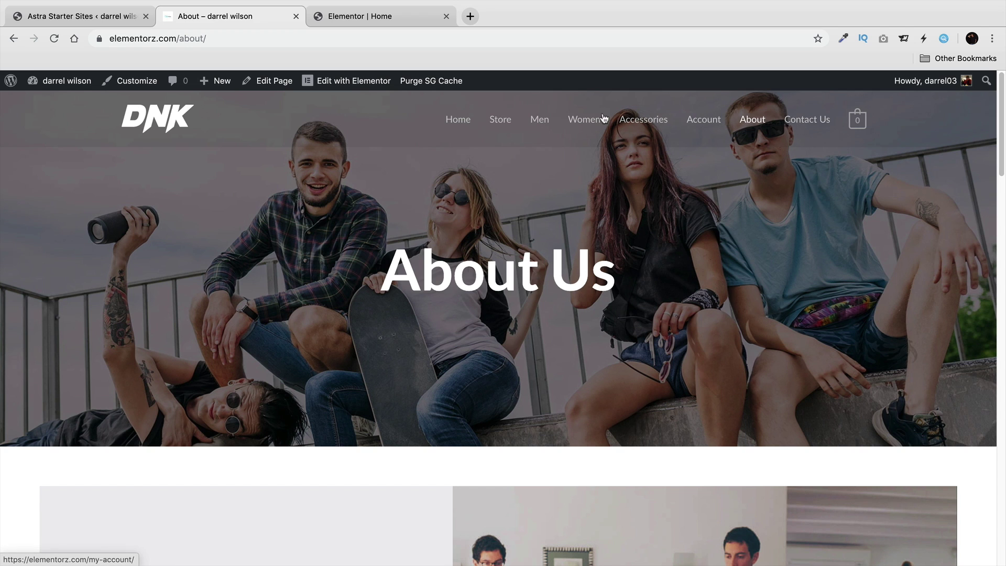
mouse_move(231, 84)
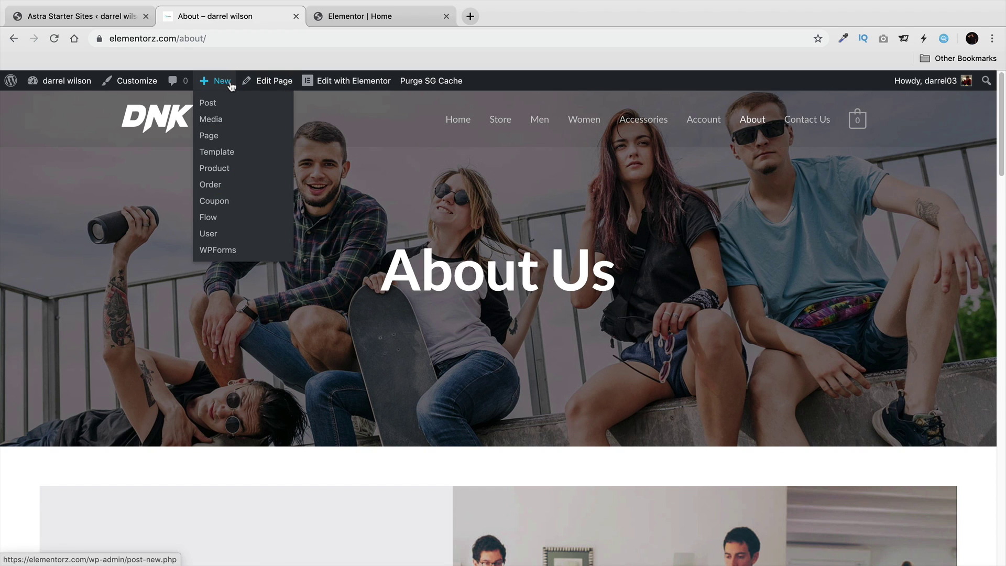
Create a new page titled 'Services' with No Sidebar, Full Width / Stretched layout and title disabled.
click(209, 136)
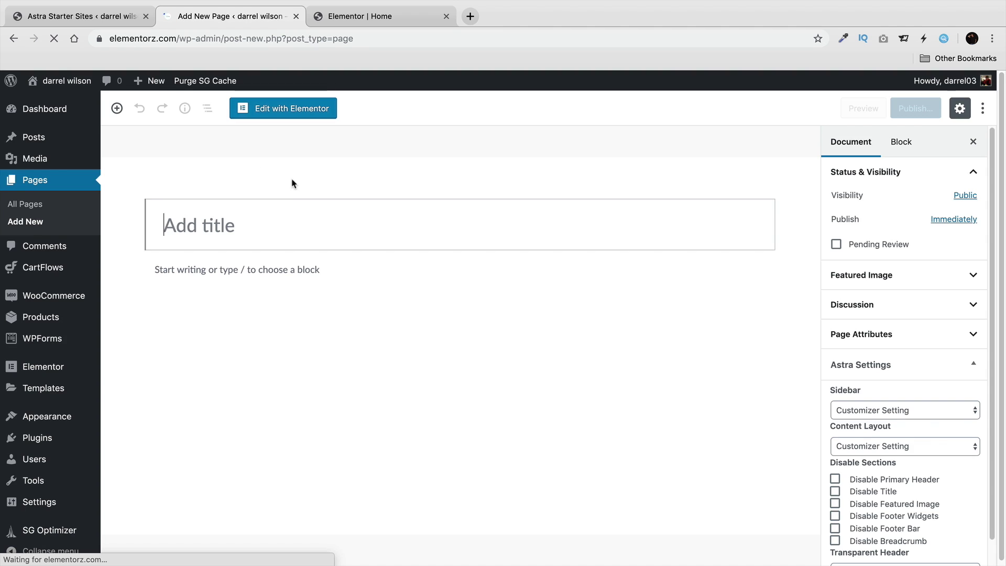
text(Services)
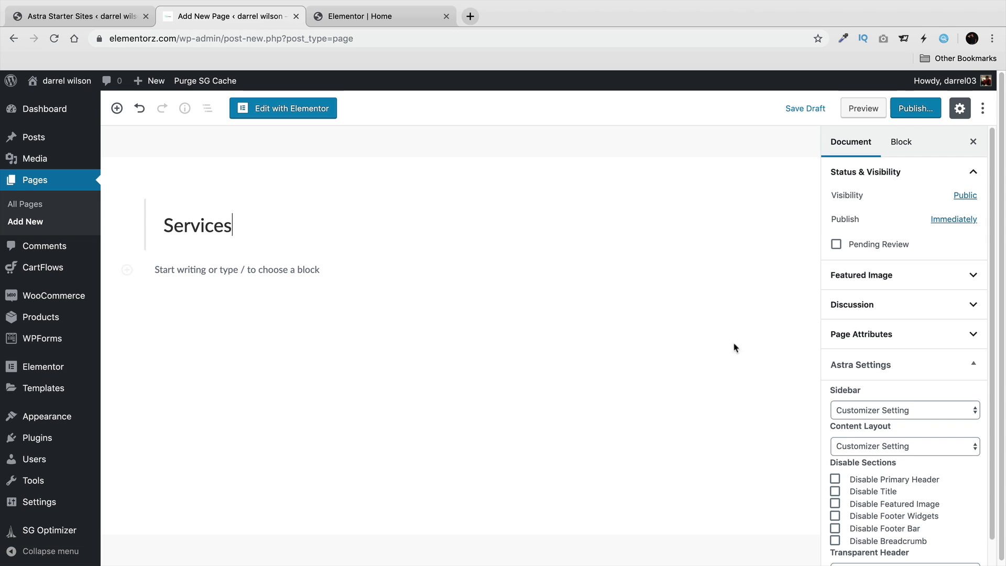
click(890, 410)
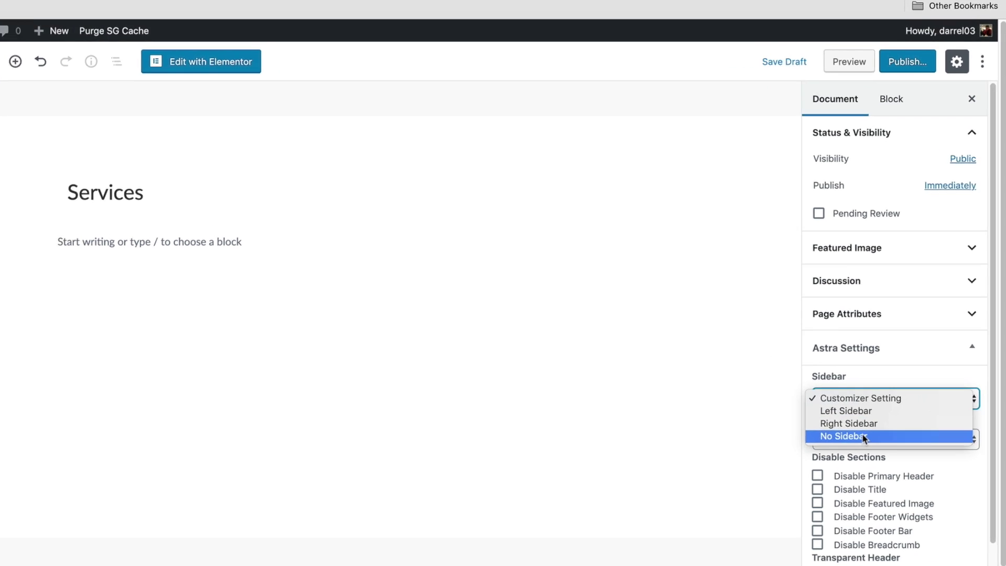
click(864, 436)
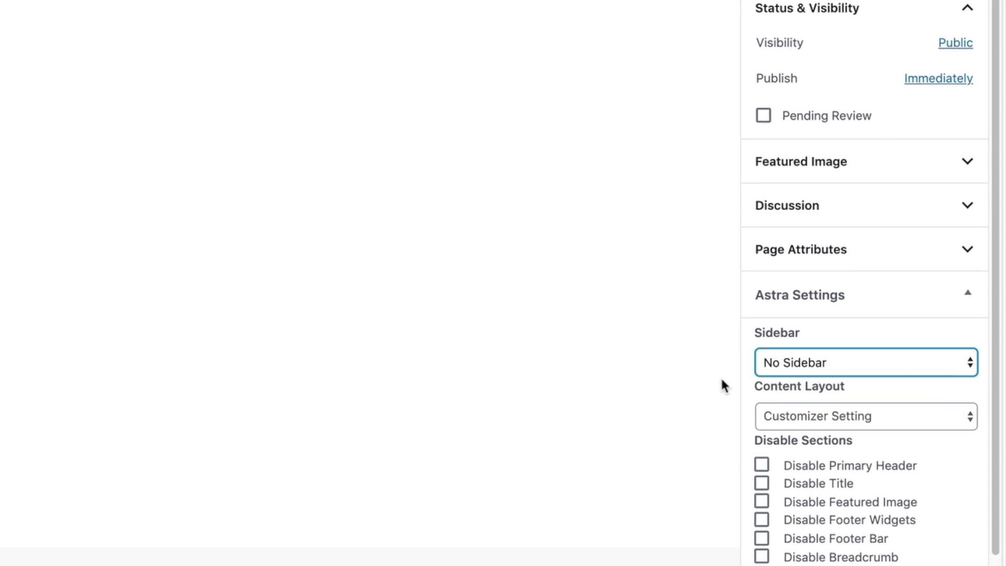
click(857, 438)
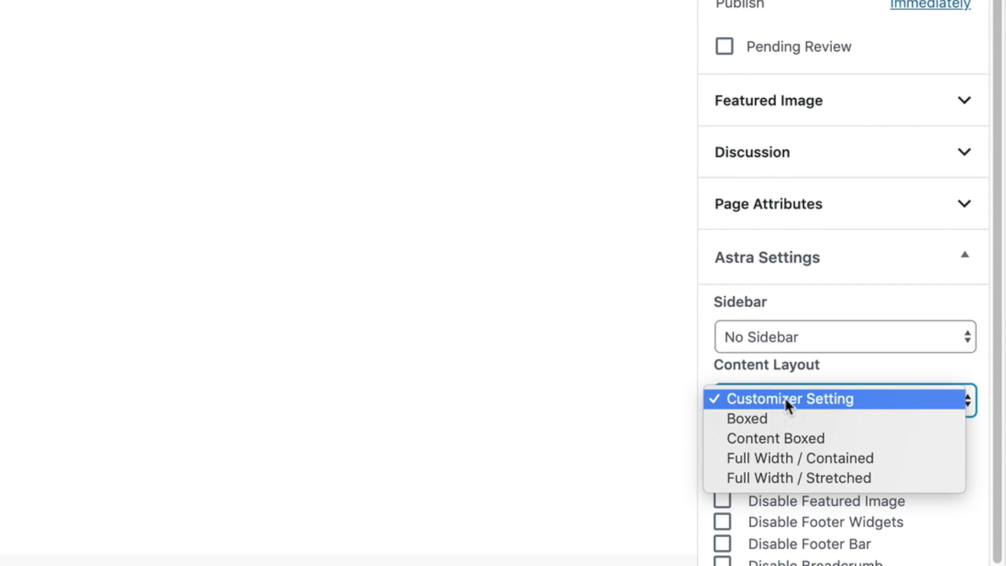
click(805, 477)
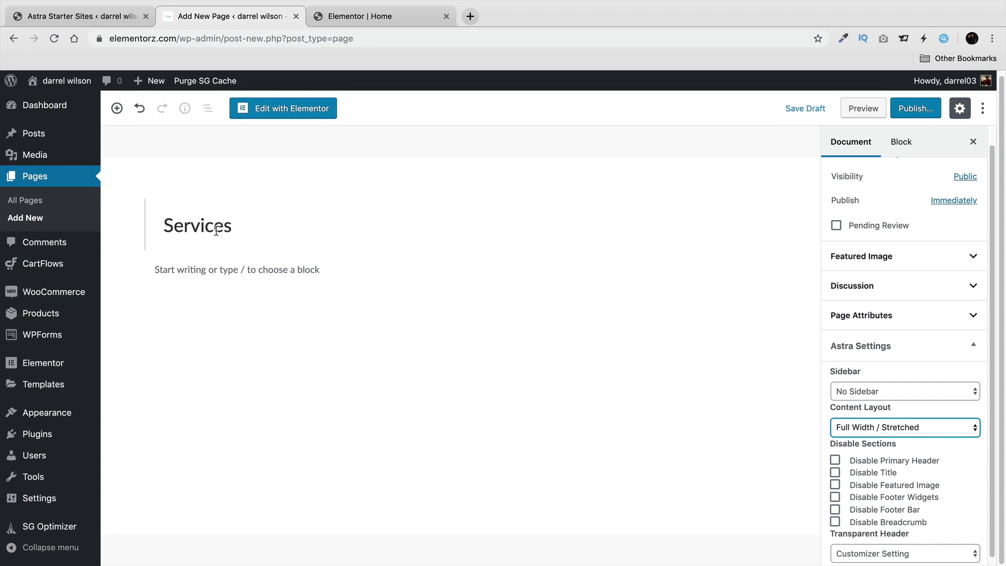
click(834, 472)
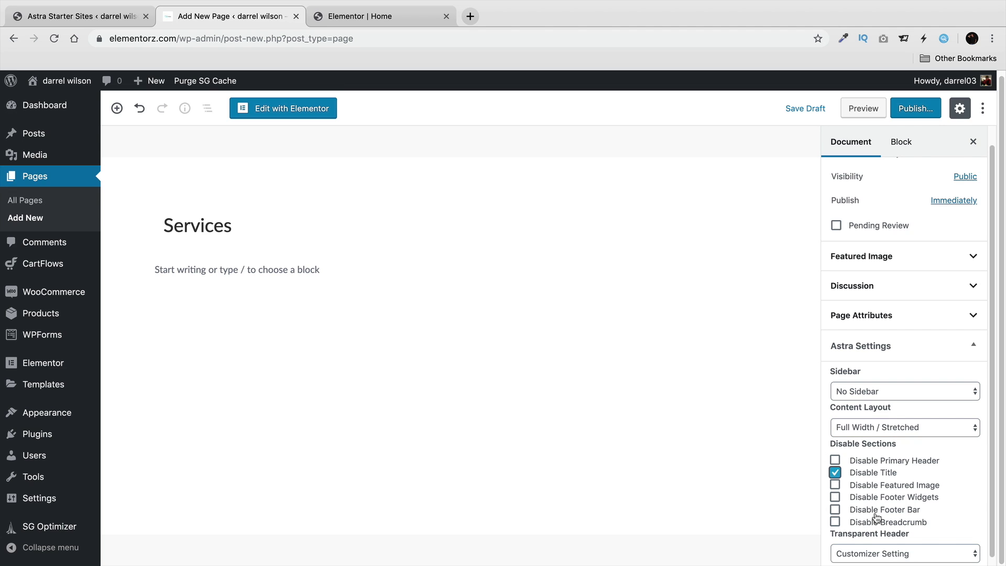
Publish the Services page and open it in Elementor.
click(912, 107)
click(909, 107)
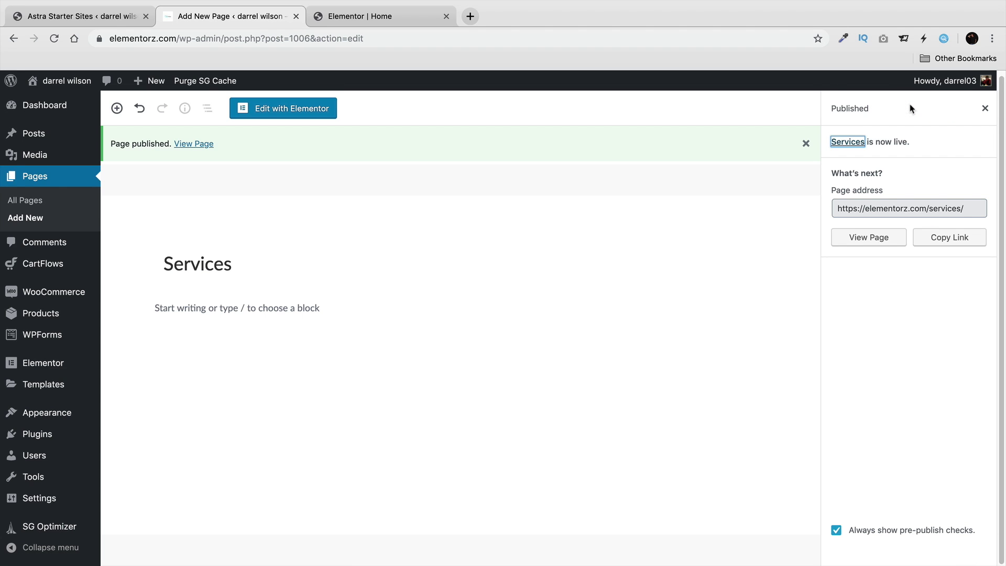
click(297, 111)
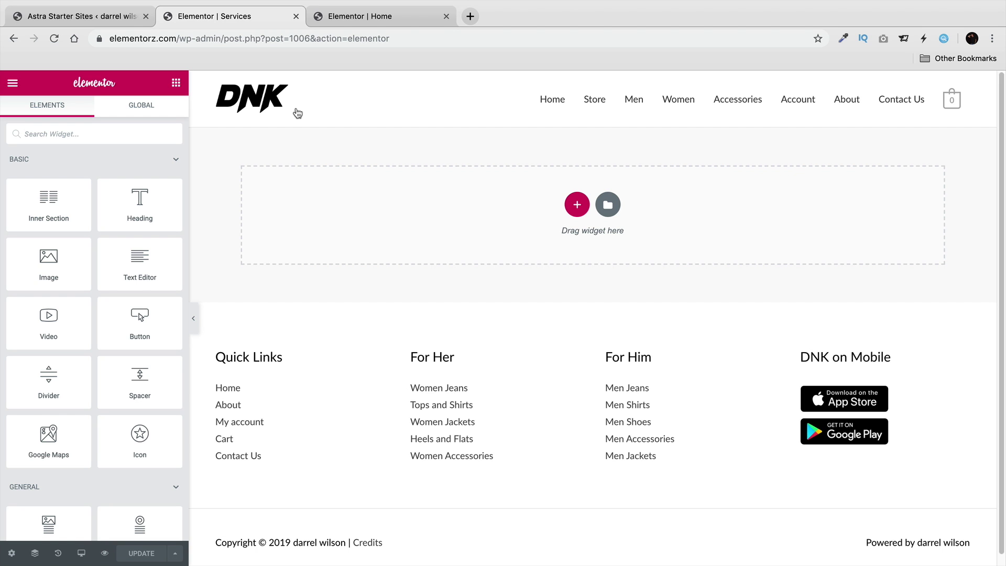
Insert the 'Landing Page – Hotel' template into Services and view the page live.
click(607, 204)
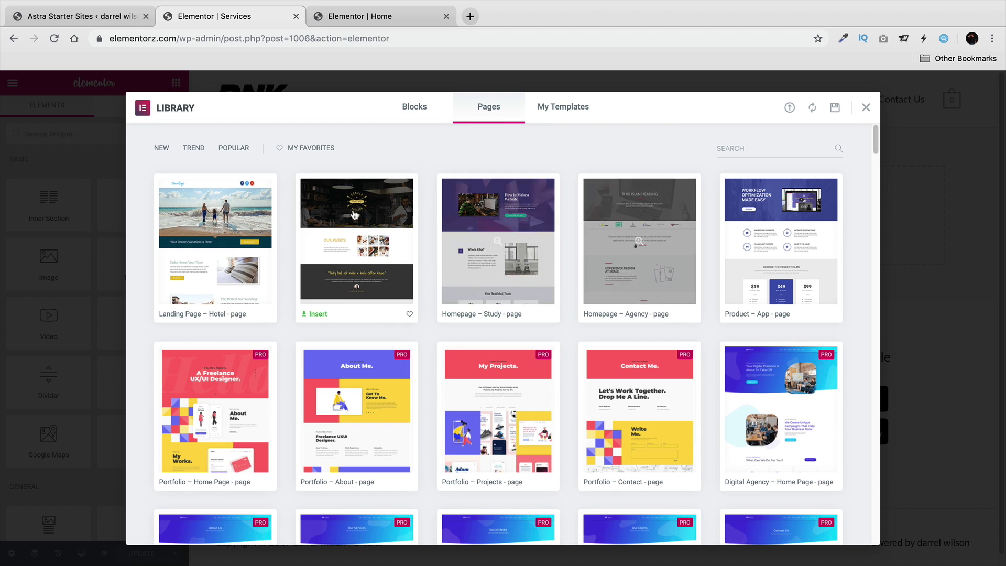
click(177, 314)
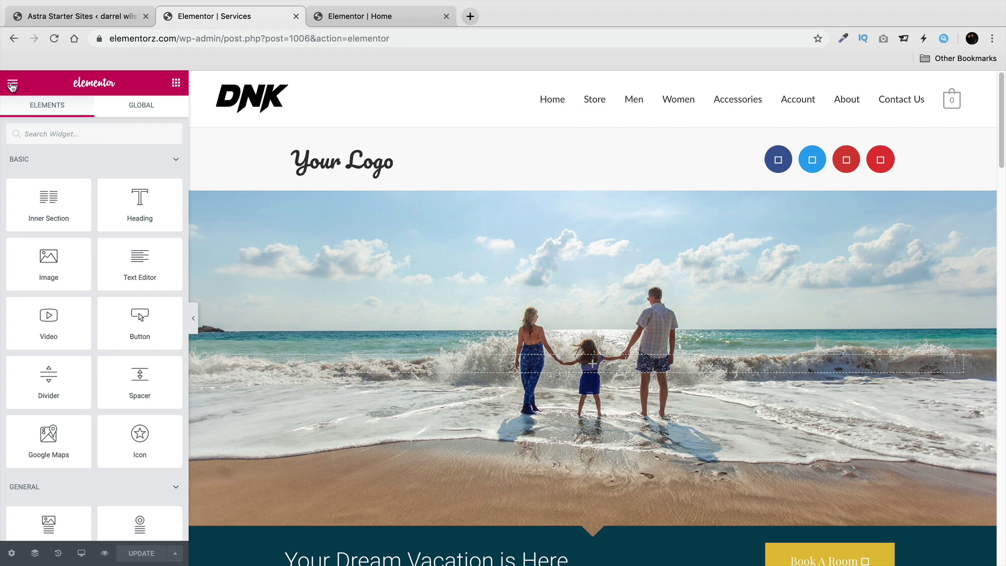
click(12, 83)
click(64, 385)
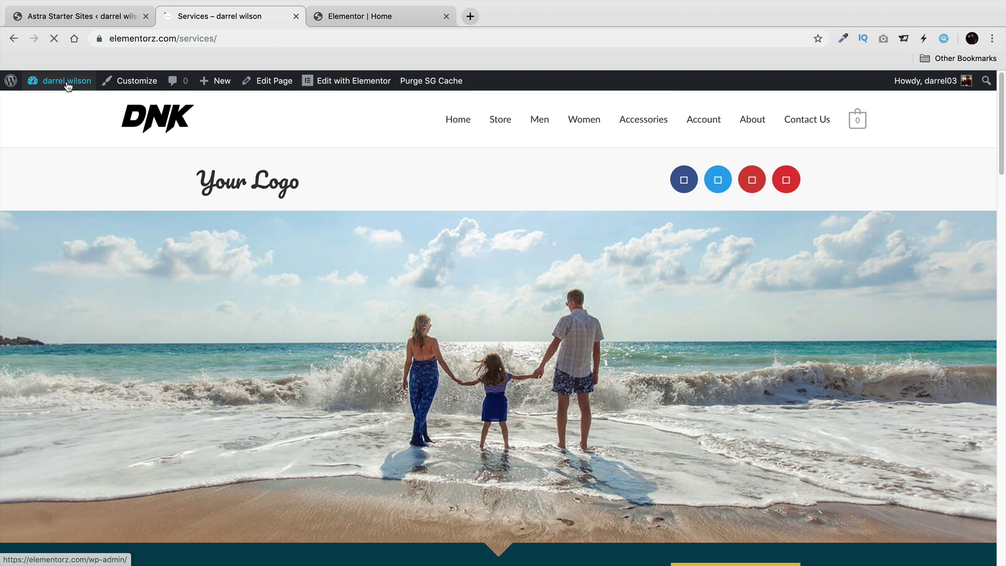
Open Appearance > Menus from the dashboard and load the Main Menu (Primary Menu).
mouse_move(65, 81)
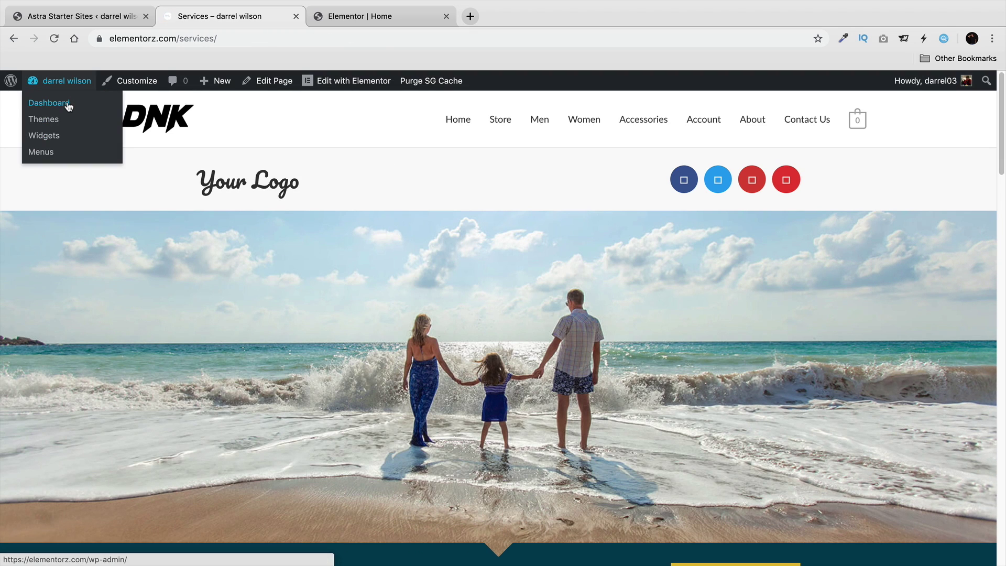
click(68, 104)
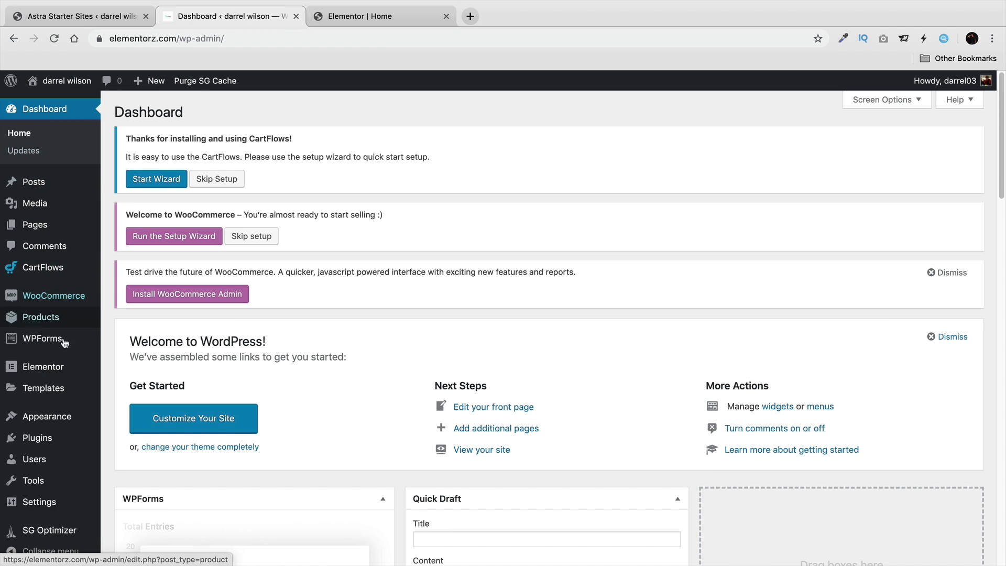
mouse_move(84, 416)
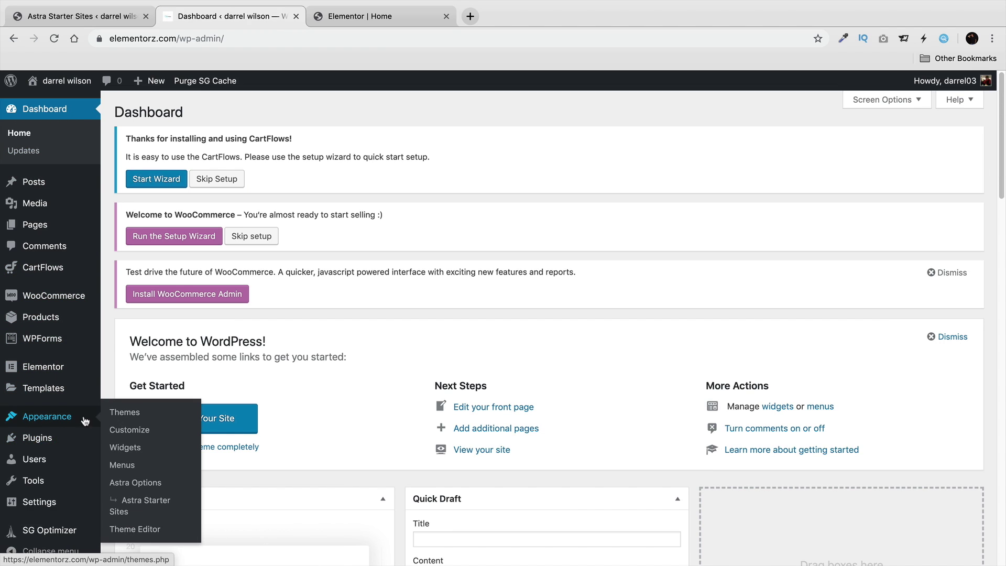
click(135, 465)
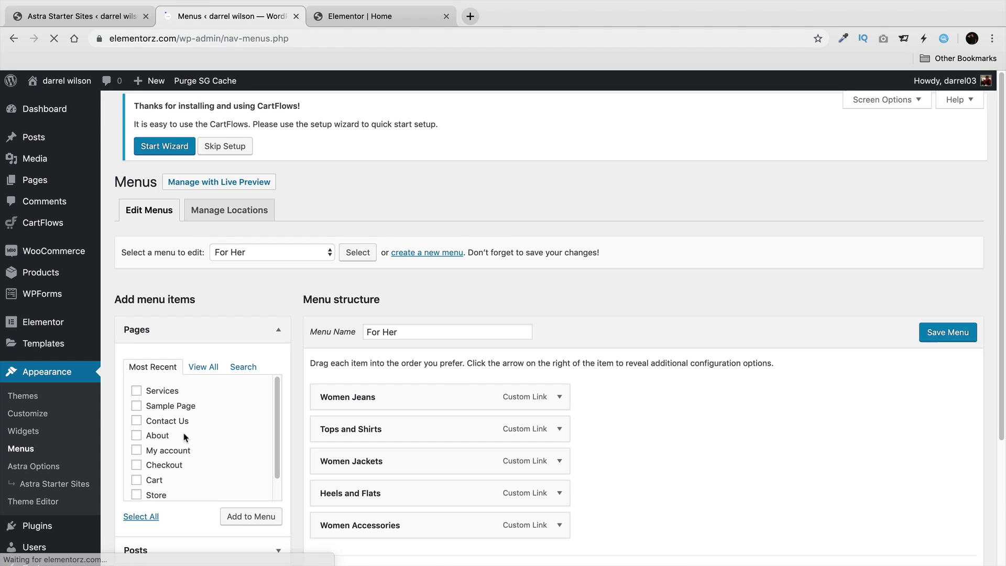
scroll(189, 435, down, 1)
scroll(338, 419, down, 2)
scroll(338, 419, down, 1)
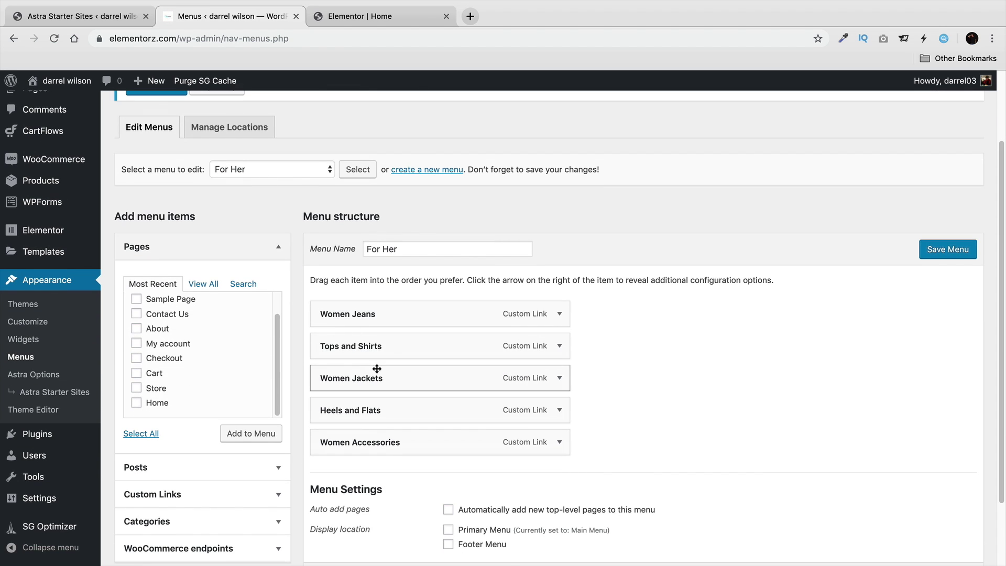
click(287, 173)
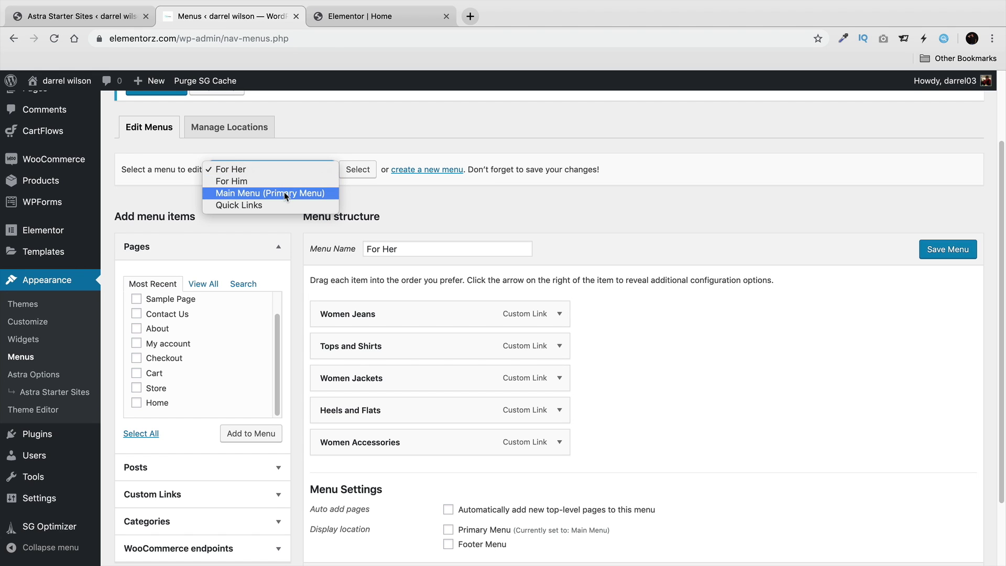
click(283, 191)
click(350, 169)
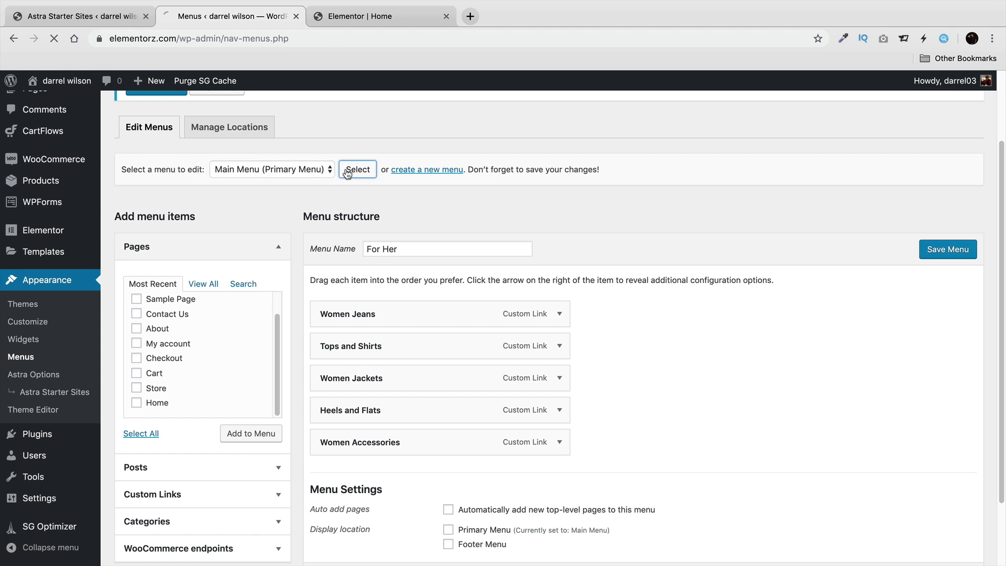
scroll(239, 282, down, 3)
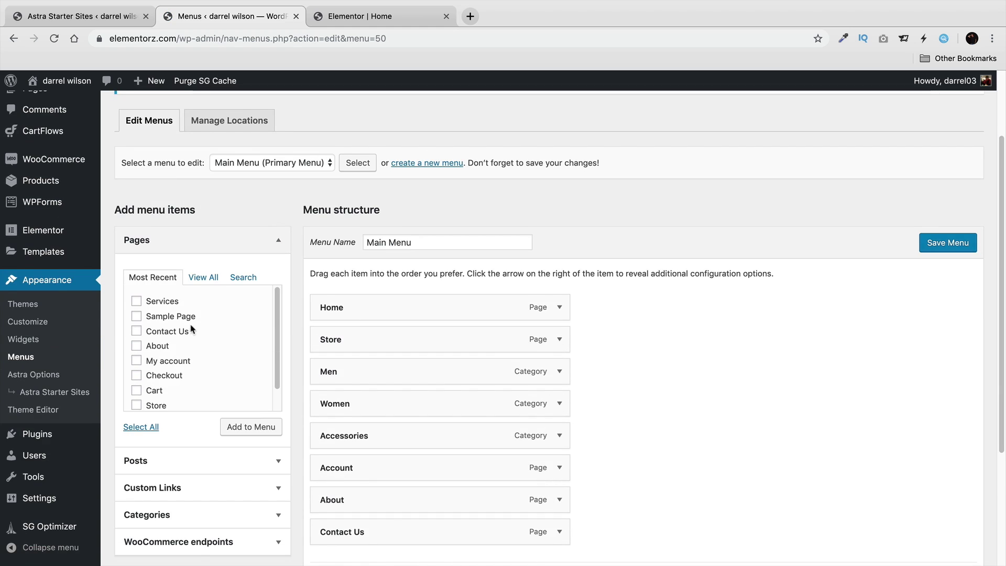
scroll(177, 332, up, 1)
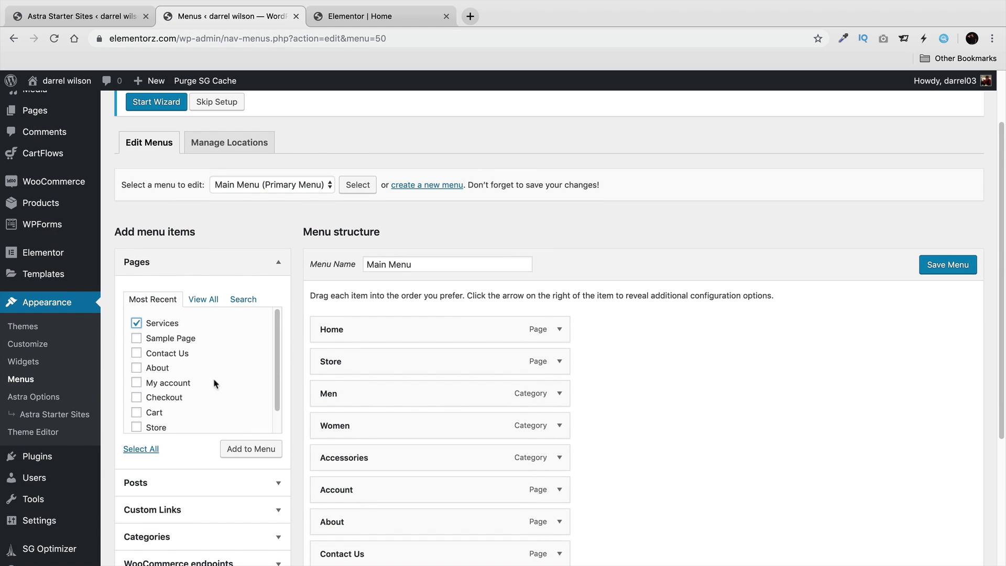
Add the Services page to the Main Menu, directly below Home.
click(255, 450)
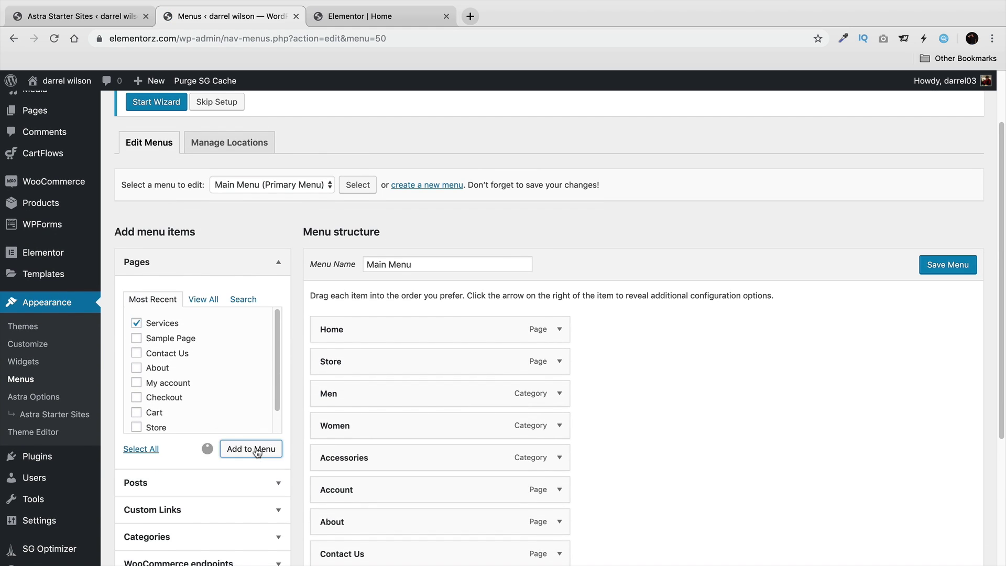
scroll(689, 433, down, 5)
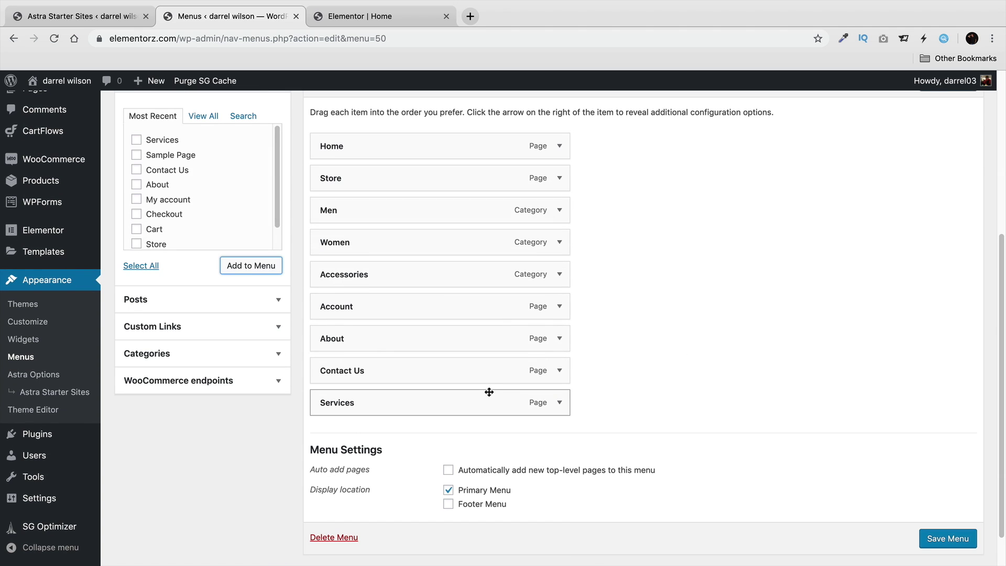
drag(466, 394, 466, 174)
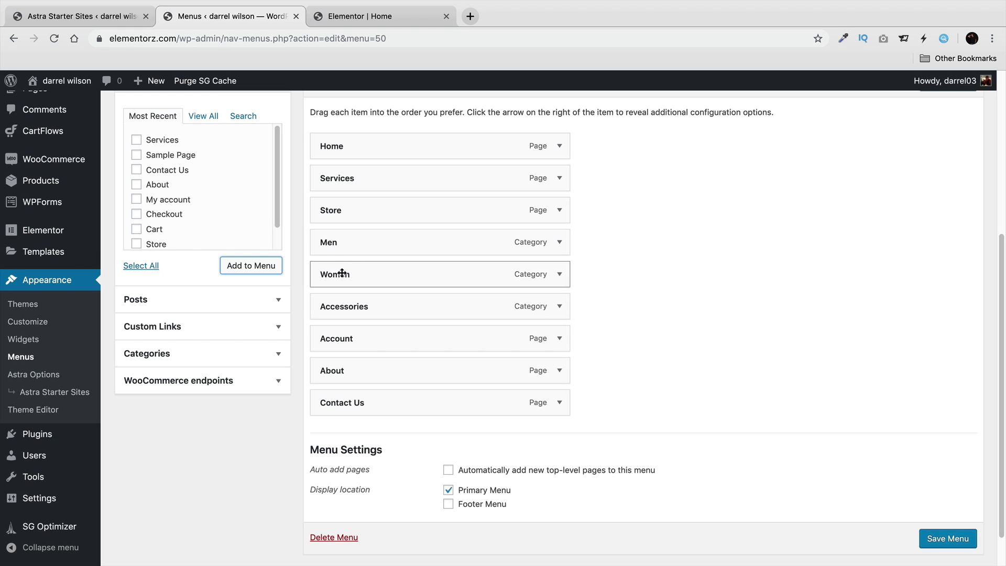
Nest Men, Women and Accessories under Store and save the menu.
drag(339, 250, 357, 246)
drag(427, 265, 451, 272)
drag(381, 299, 406, 299)
scroll(631, 321, up, 1)
key(Return)
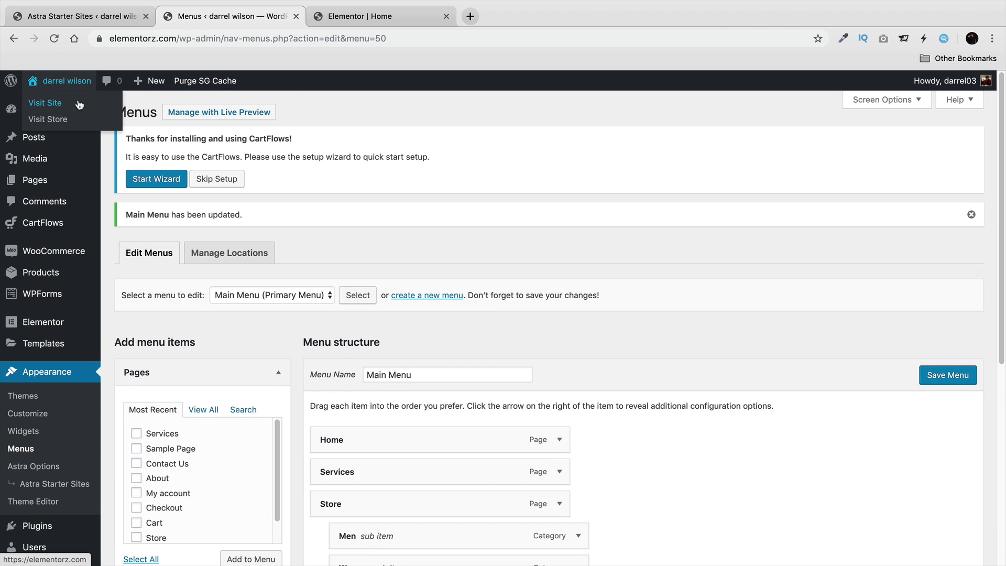
Visit the live site, check the Store dropdown, and browse the new Services page.
click(78, 105)
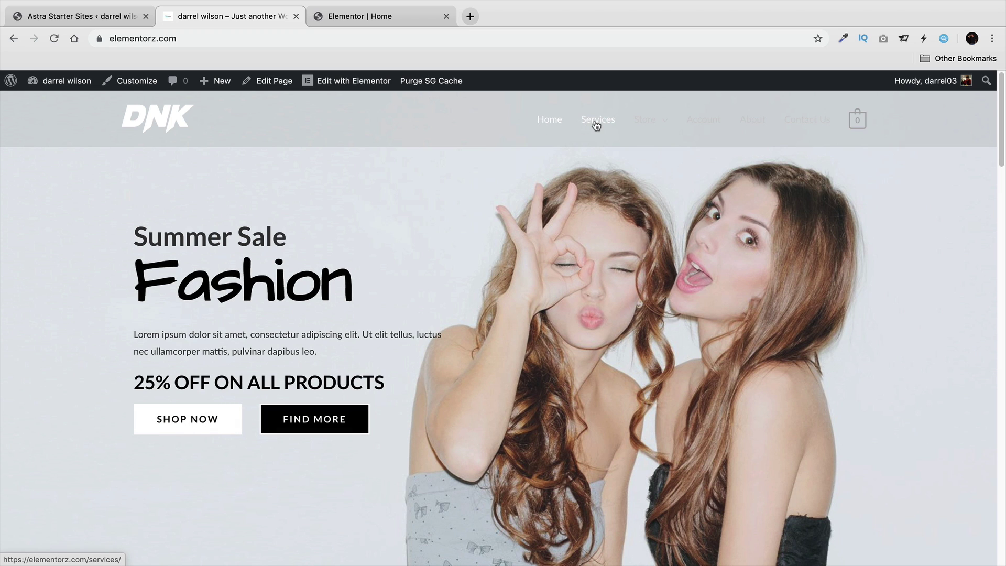
mouse_move(646, 123)
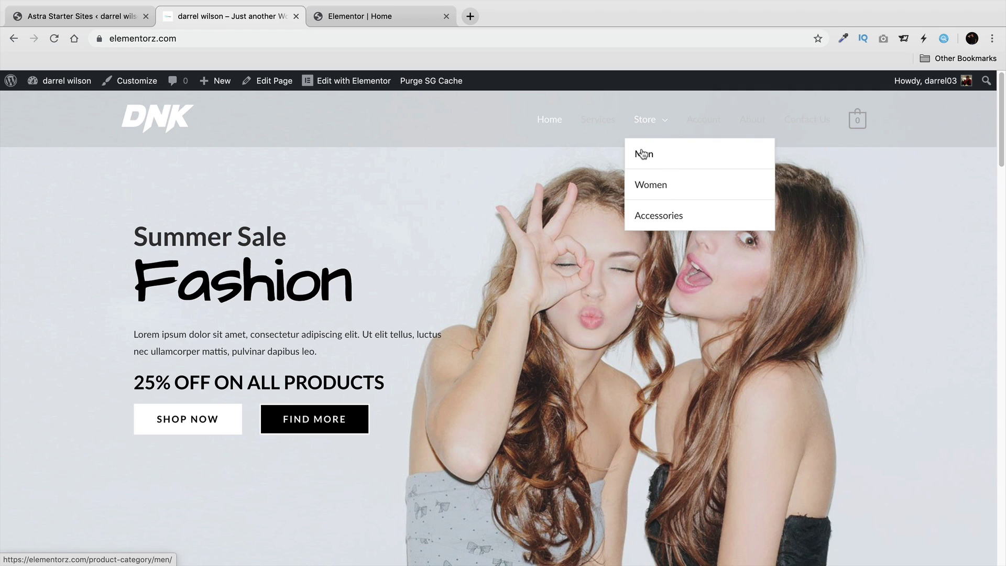
click(599, 121)
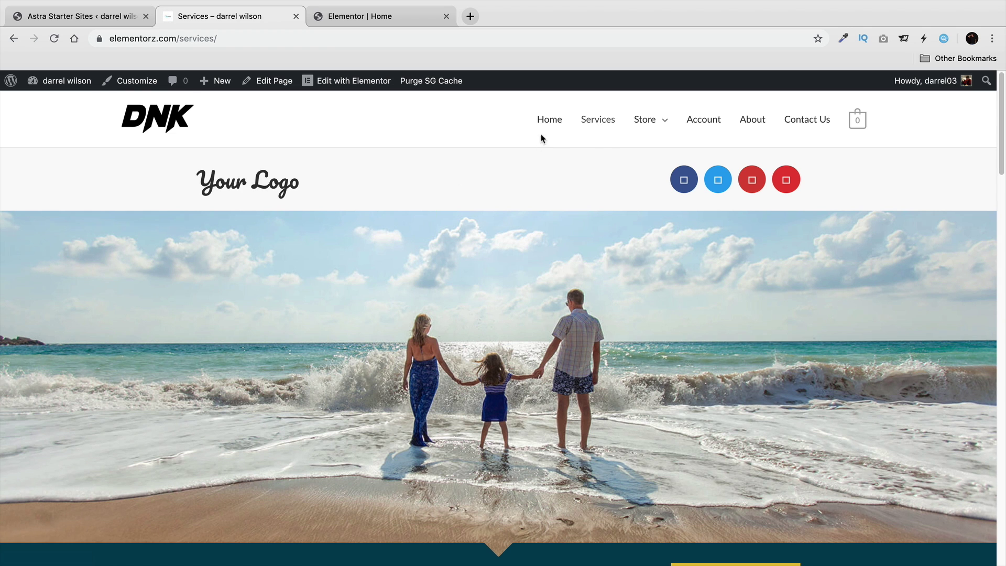
scroll(503, 237, down, 12)
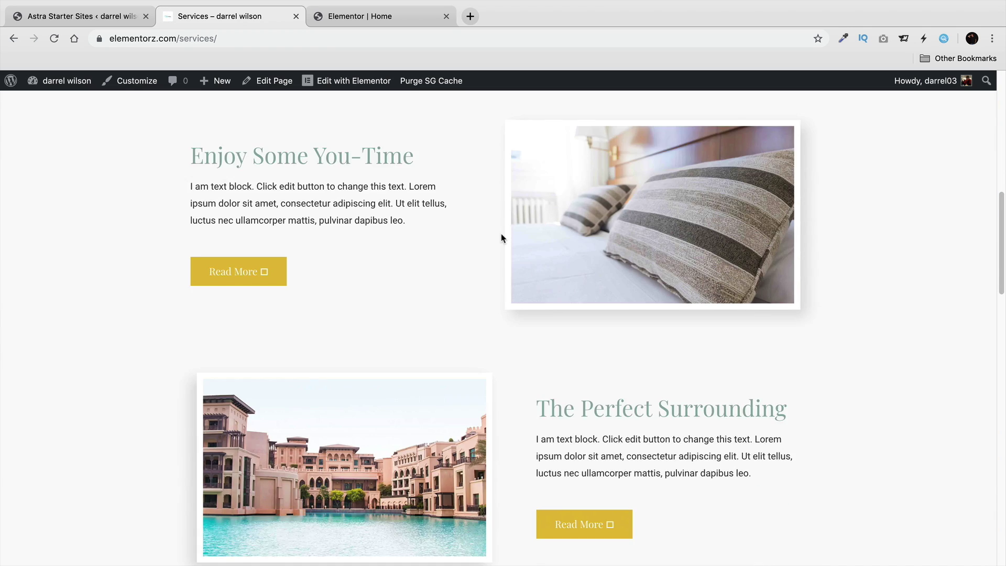
scroll(501, 239, down, 9)
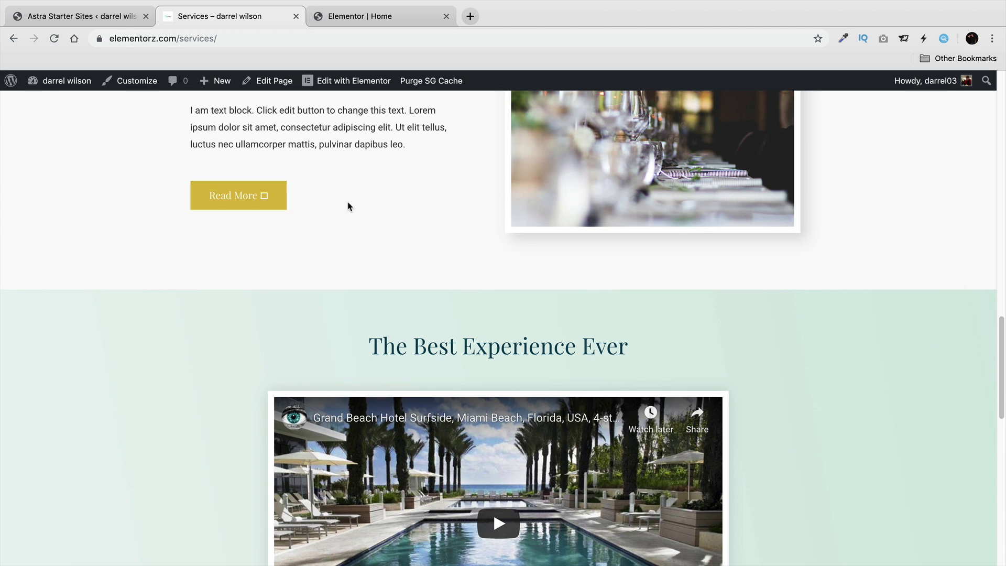
scroll(425, 273, up, 20)
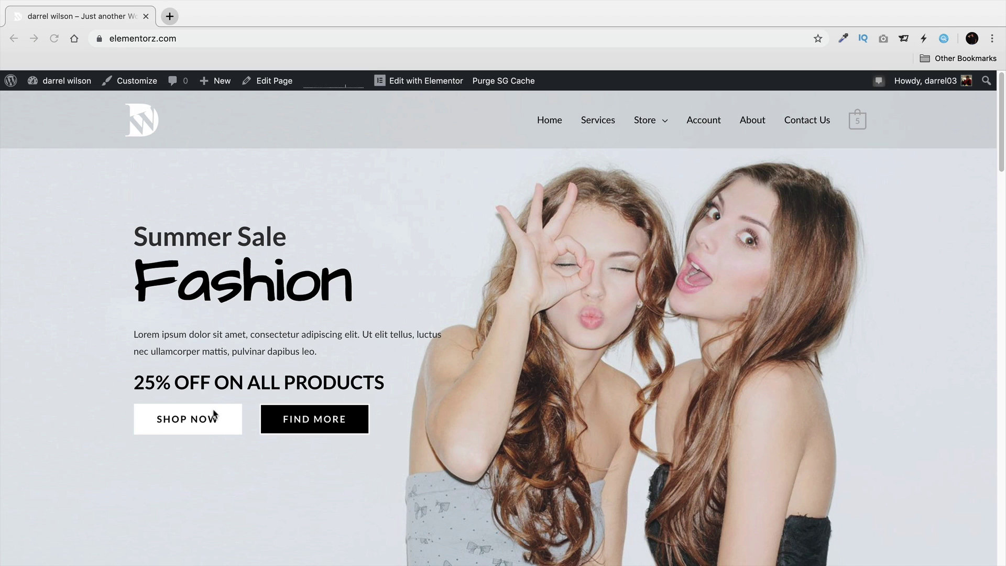
Copy the Contact Us page URL, then return home and open it in Elementor.
click(375, 212)
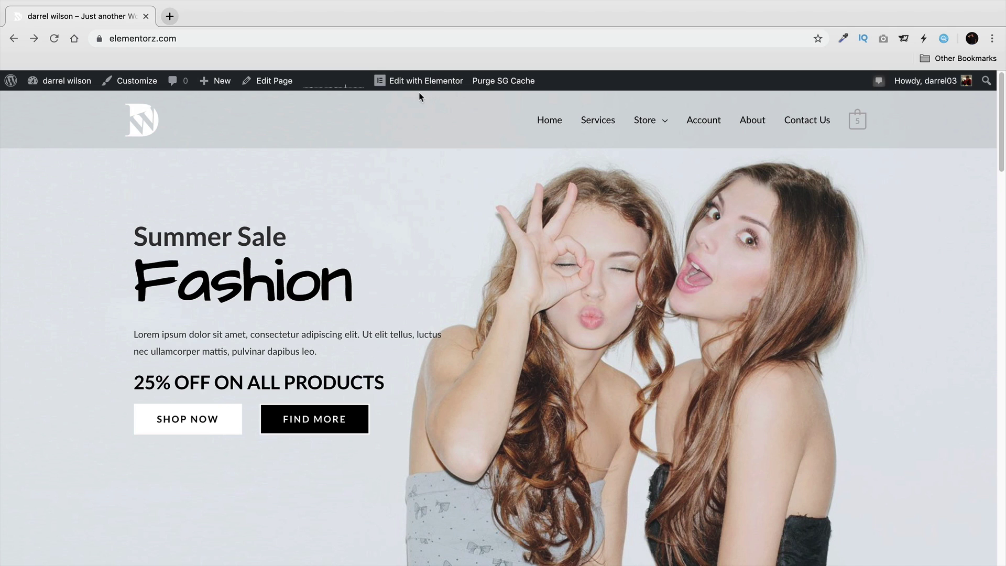
click(809, 126)
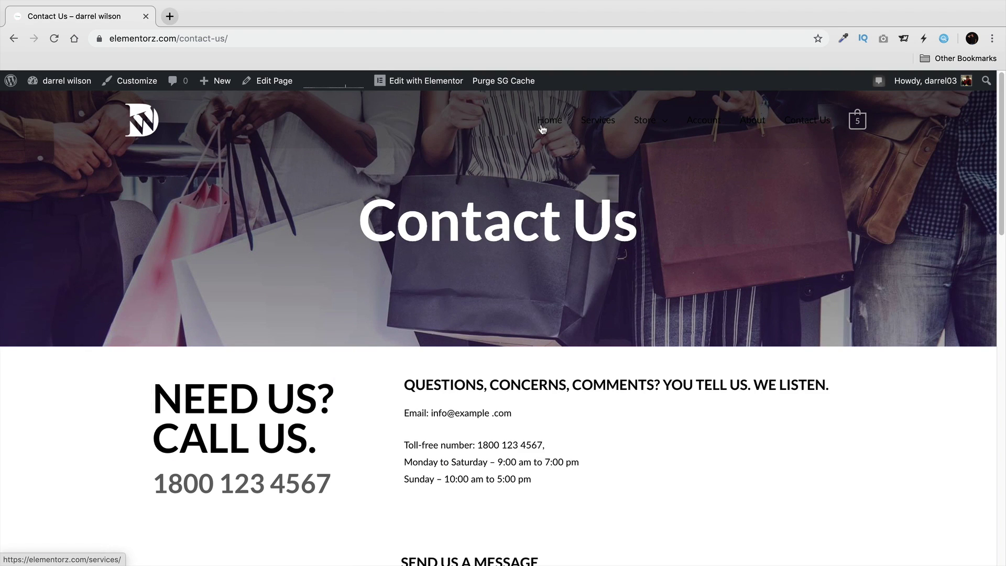
right_click(220, 41)
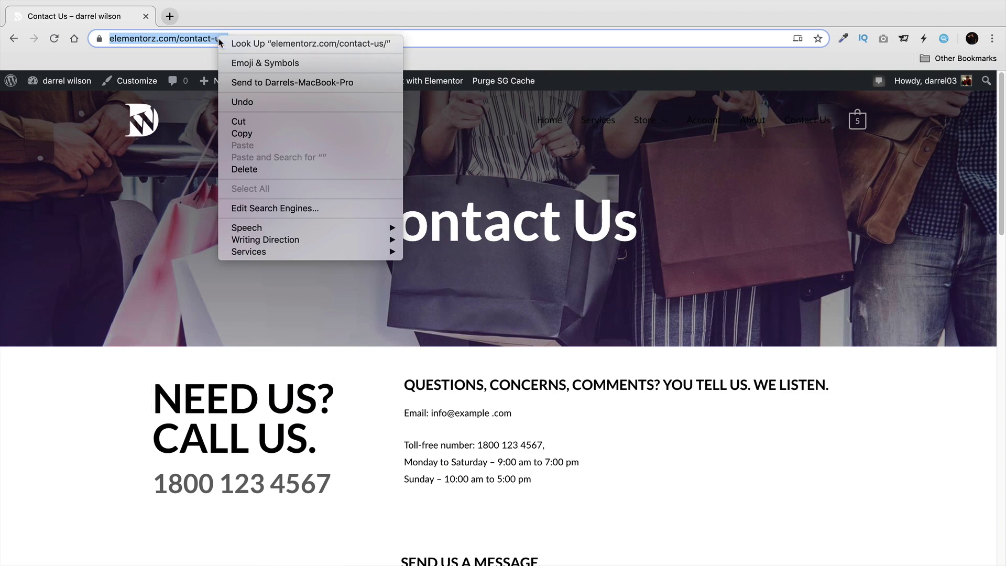
click(240, 133)
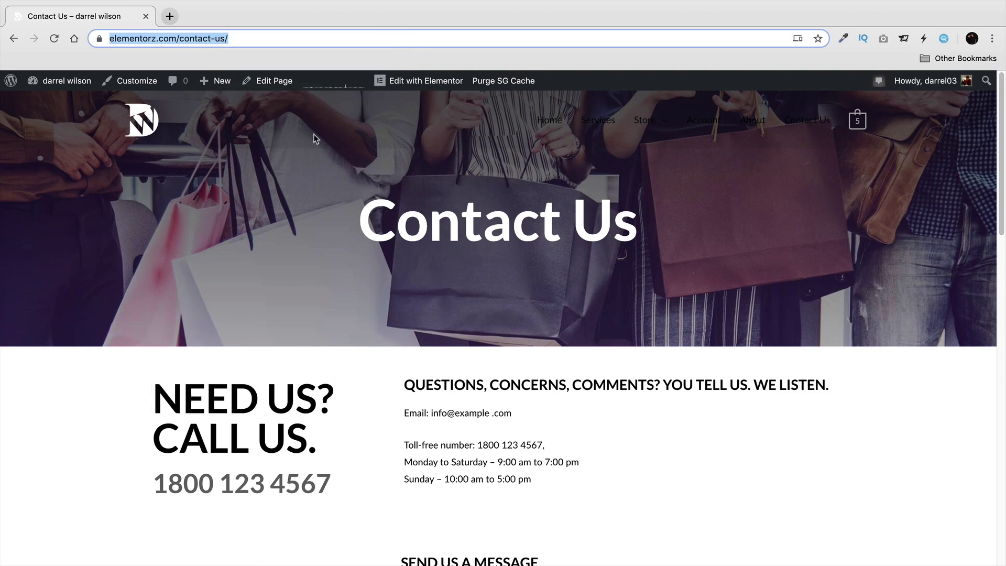
click(13, 38)
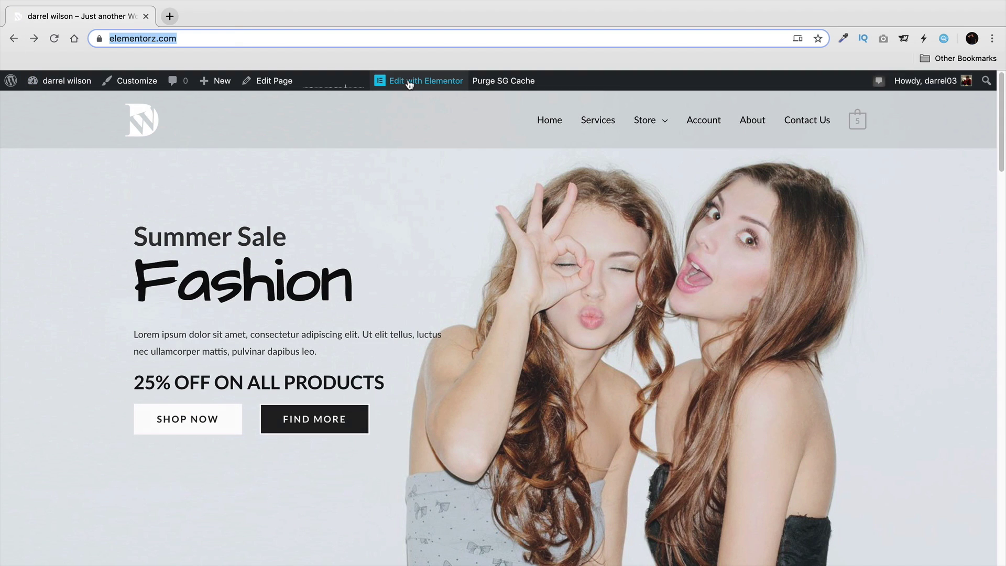
click(409, 83)
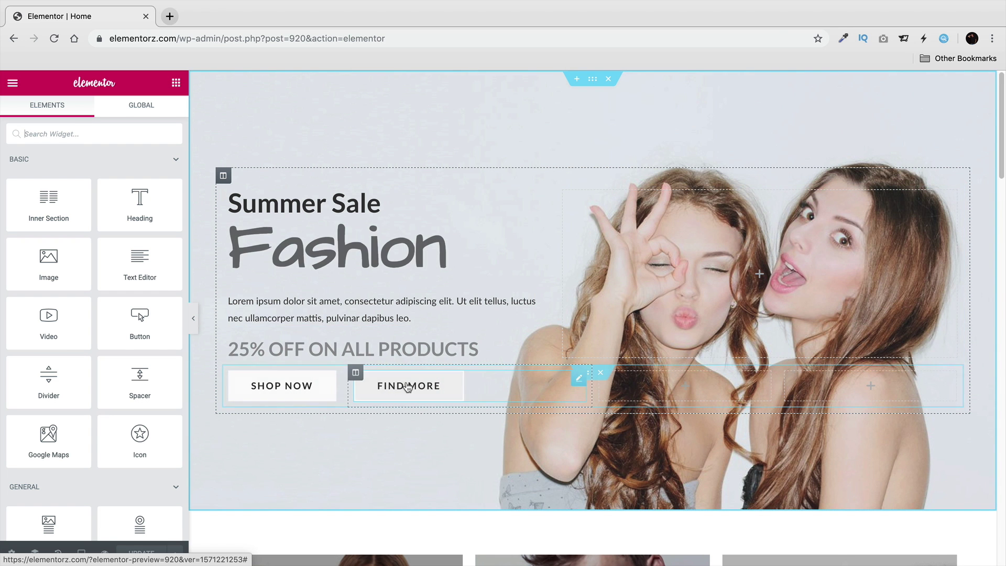
click(414, 384)
click(29, 246)
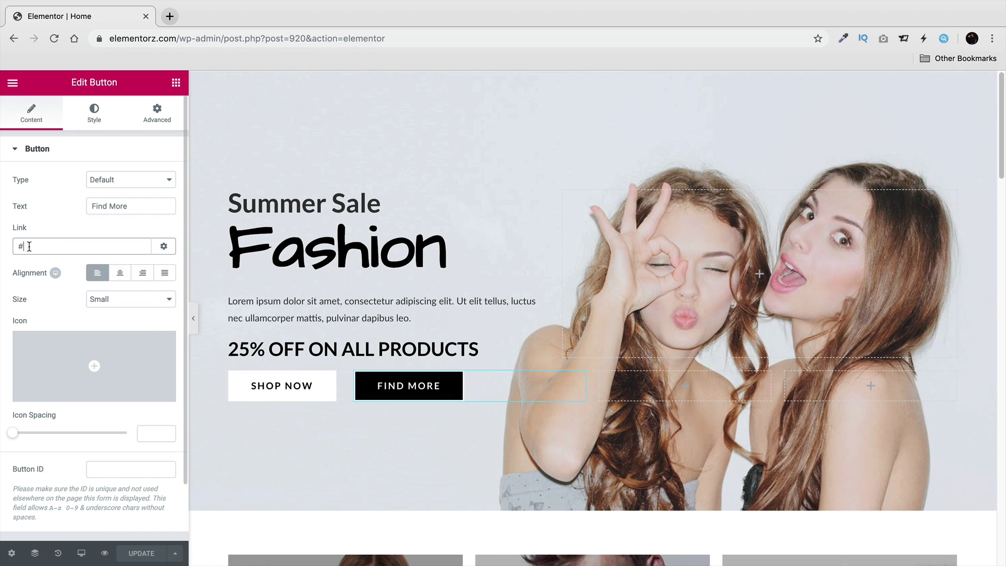
right_click(30, 246)
click(68, 342)
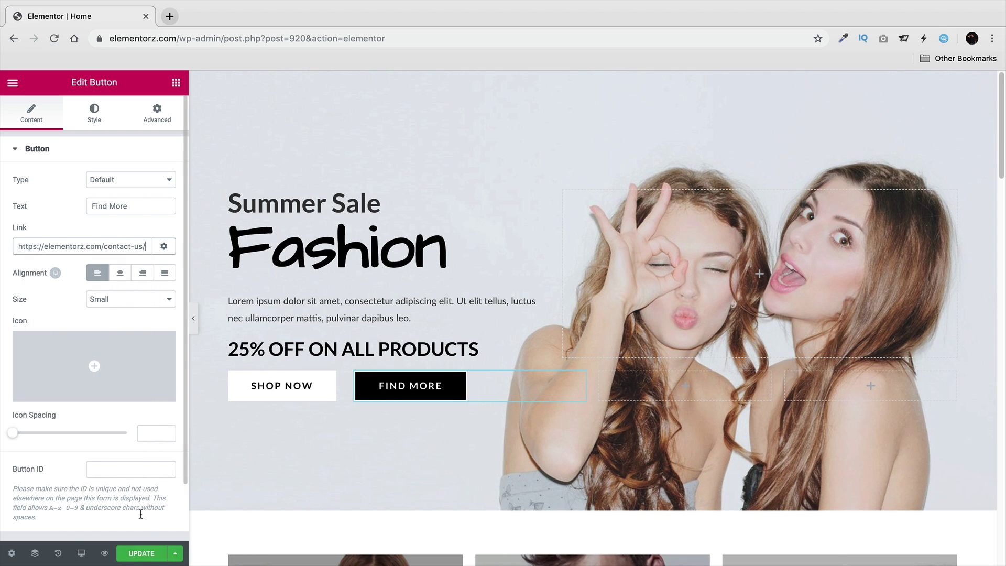
click(144, 554)
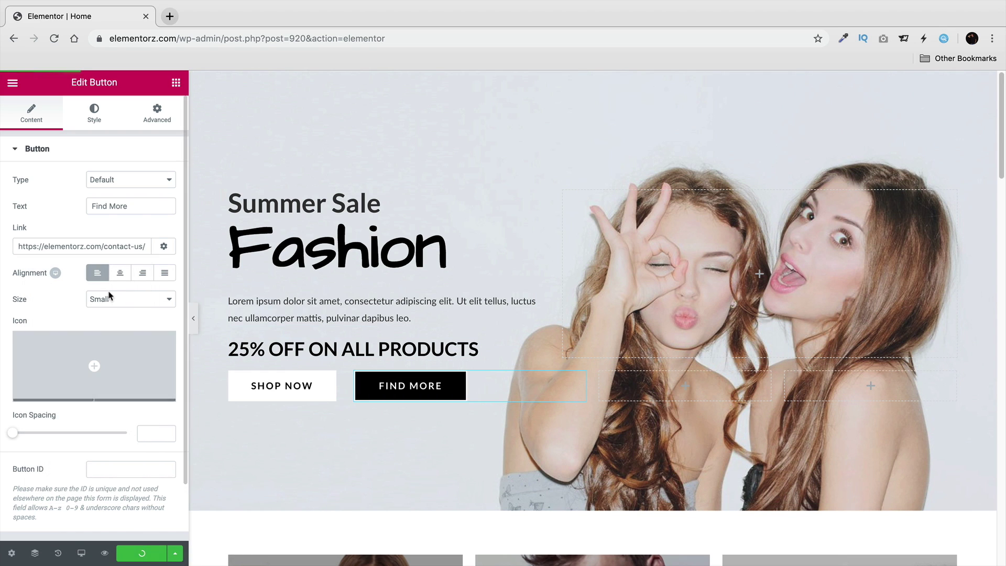
View the home page live and confirm FIND MORE opens Contact Us.
click(12, 84)
click(73, 383)
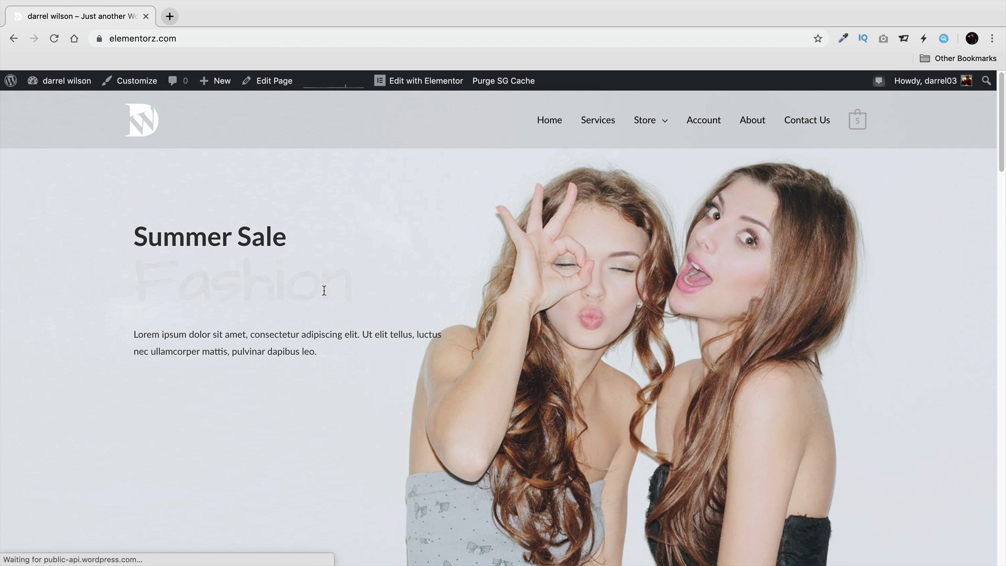
click(327, 422)
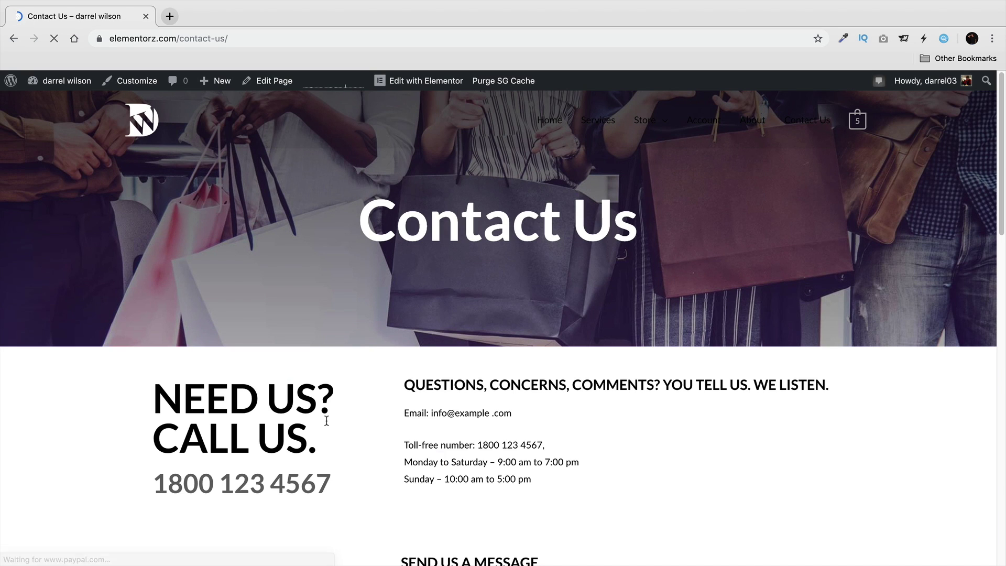
click(157, 134)
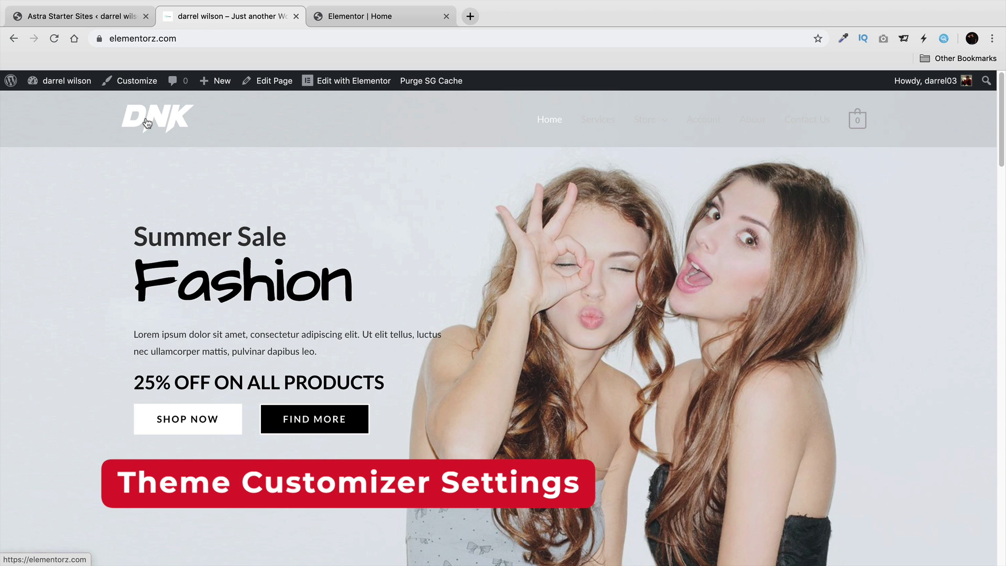
In the Customizer's Header Site Identity, remove the DNK logo and the retina logo.
click(140, 83)
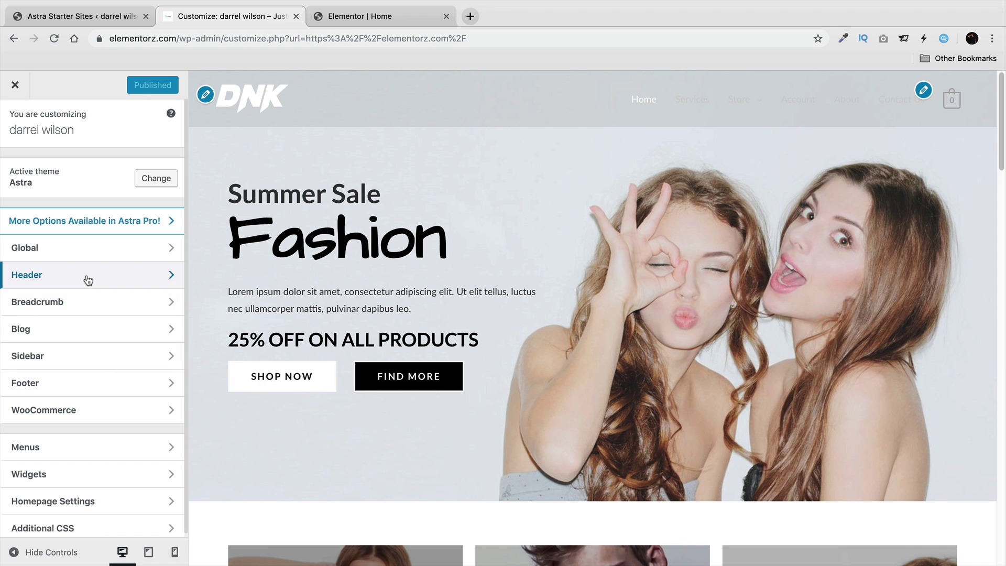
click(53, 276)
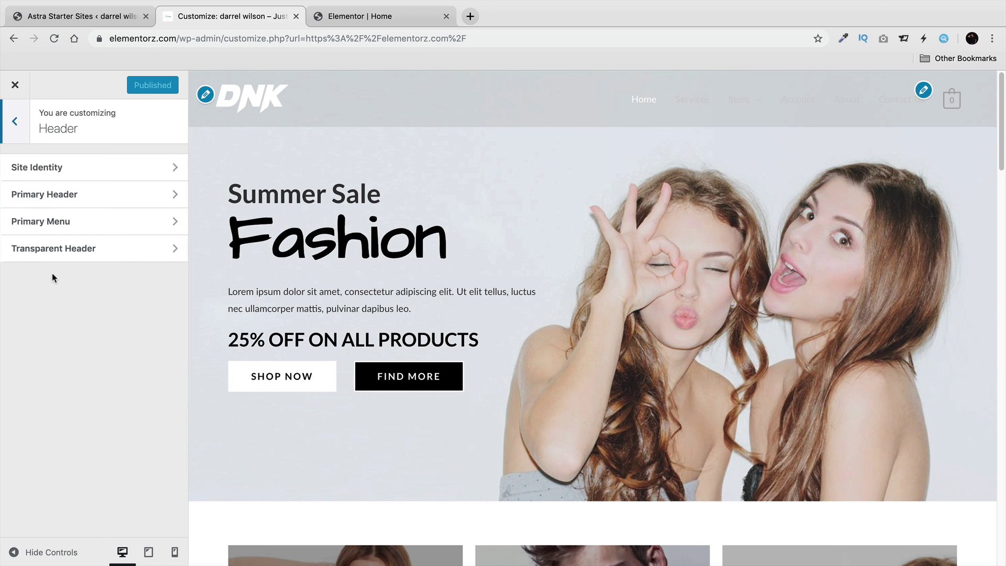
click(55, 172)
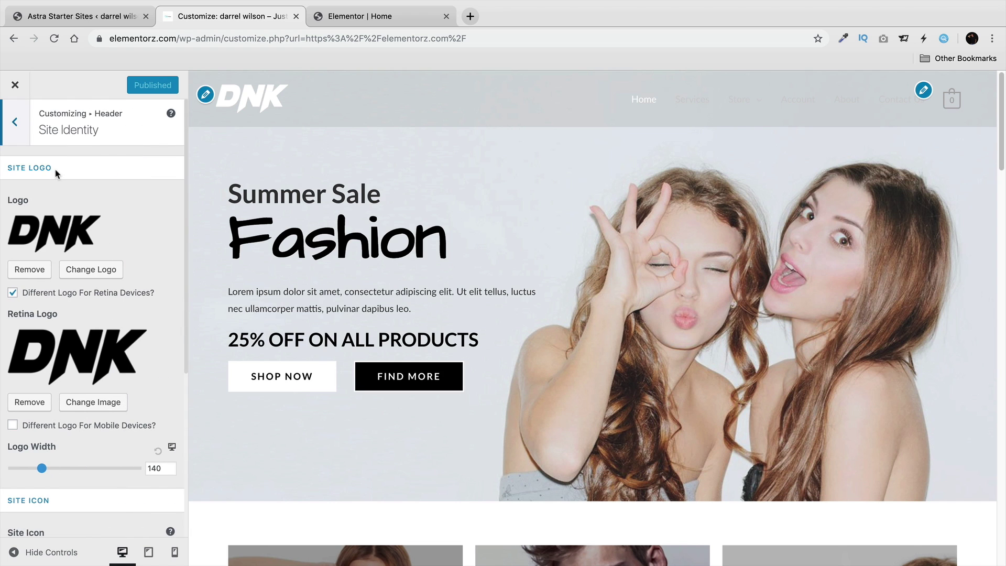
click(30, 269)
click(31, 365)
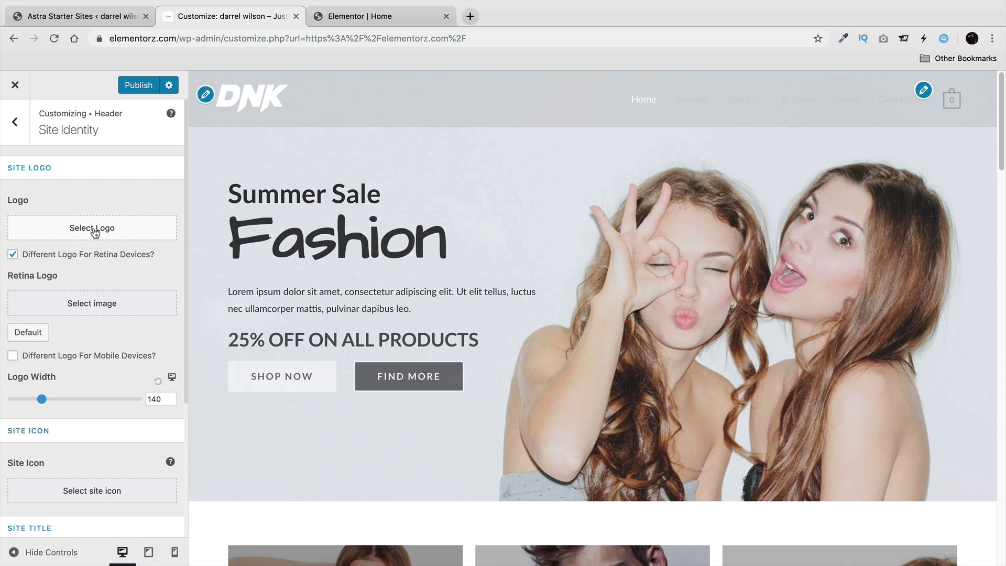
Start selecting a new site logo in the Upload Files panel.
click(97, 229)
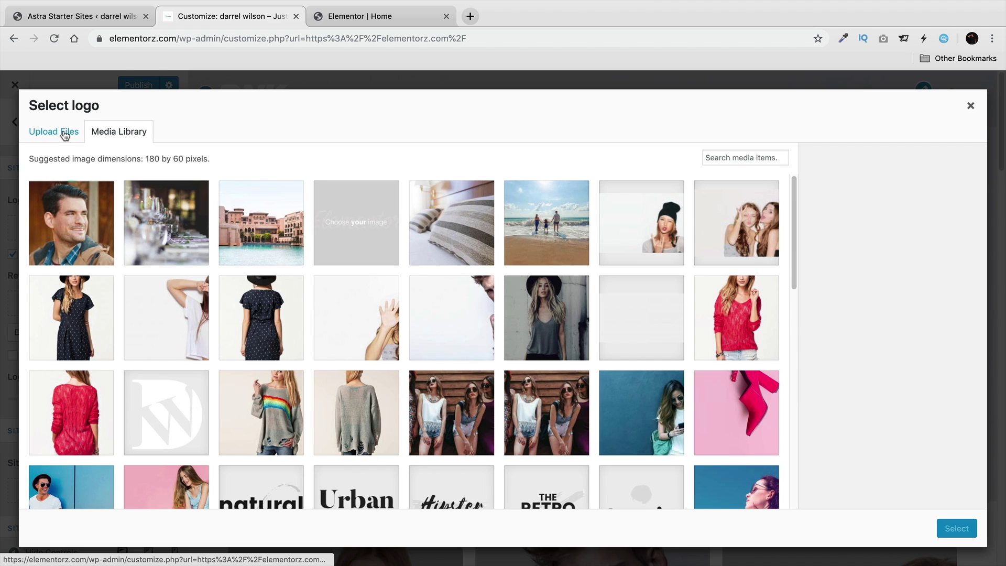
click(65, 135)
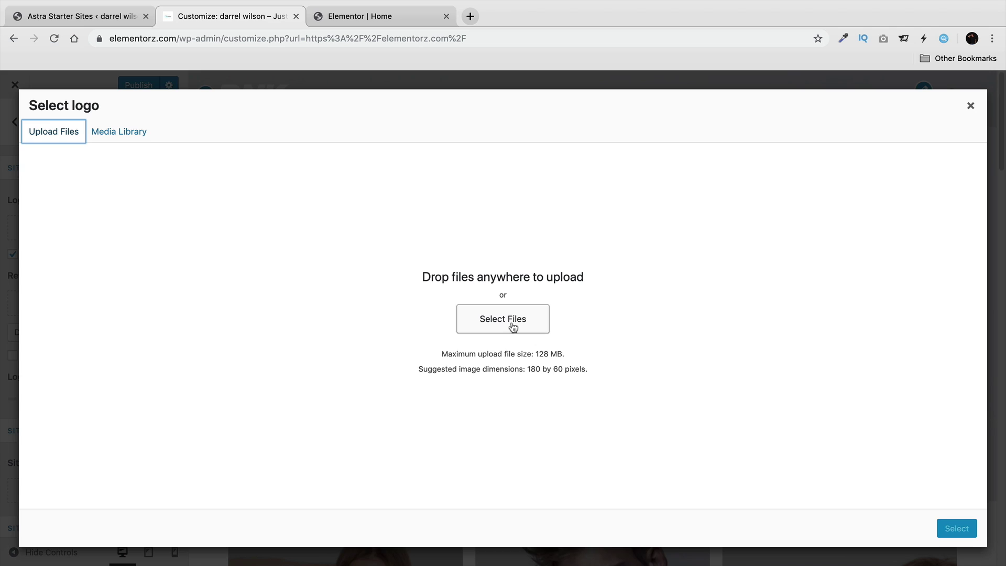
click(469, 20)
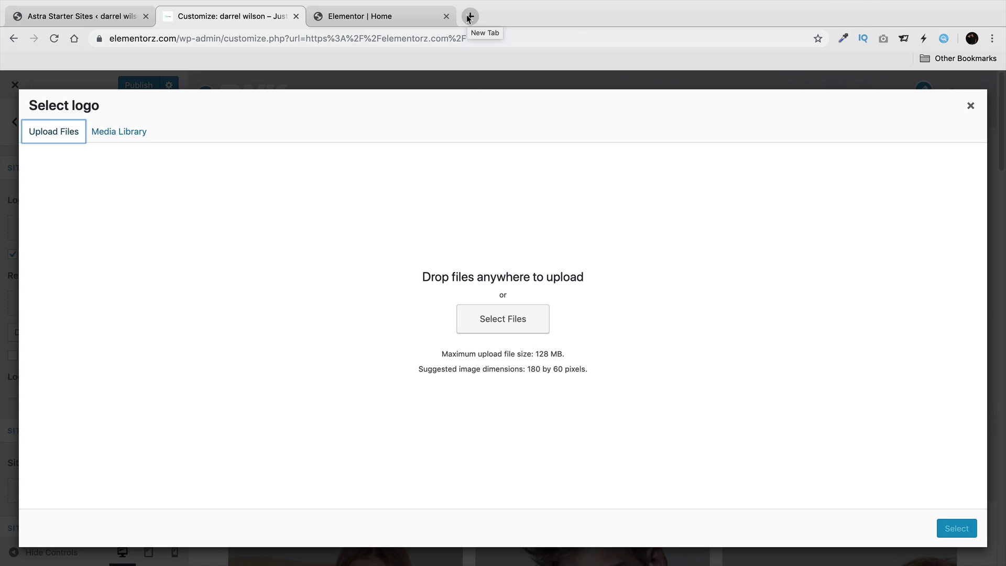
Go to darrelwilson.com/fiverr in a new tab, dismiss the popup, and search 'logo'.
click(470, 18)
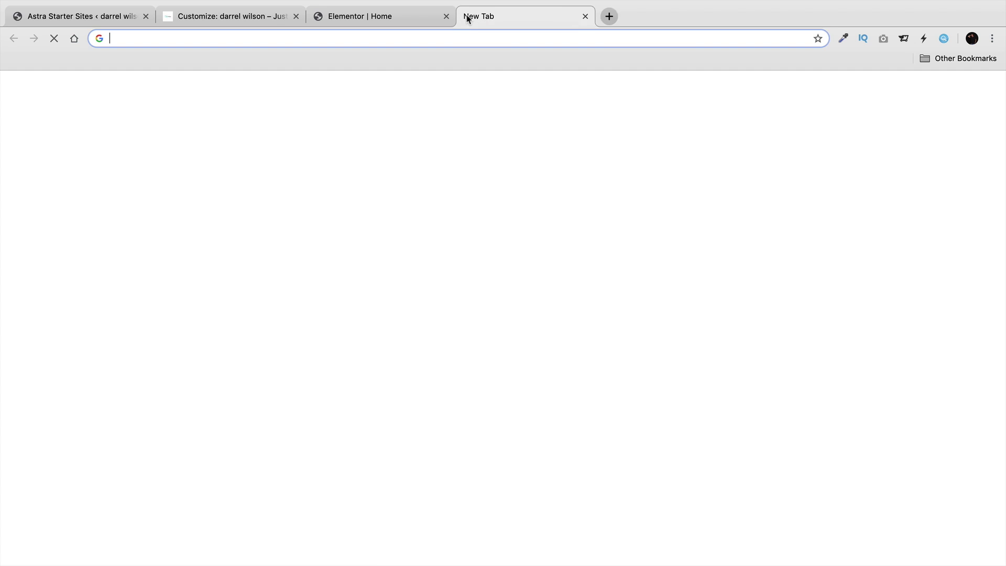
text(darrelwilson.com/fiverr)
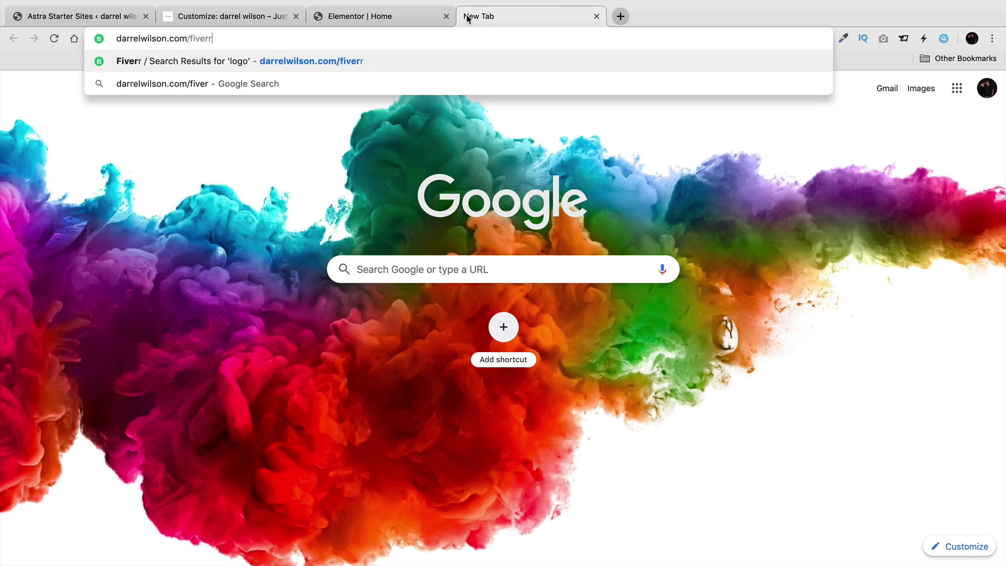
key(Return)
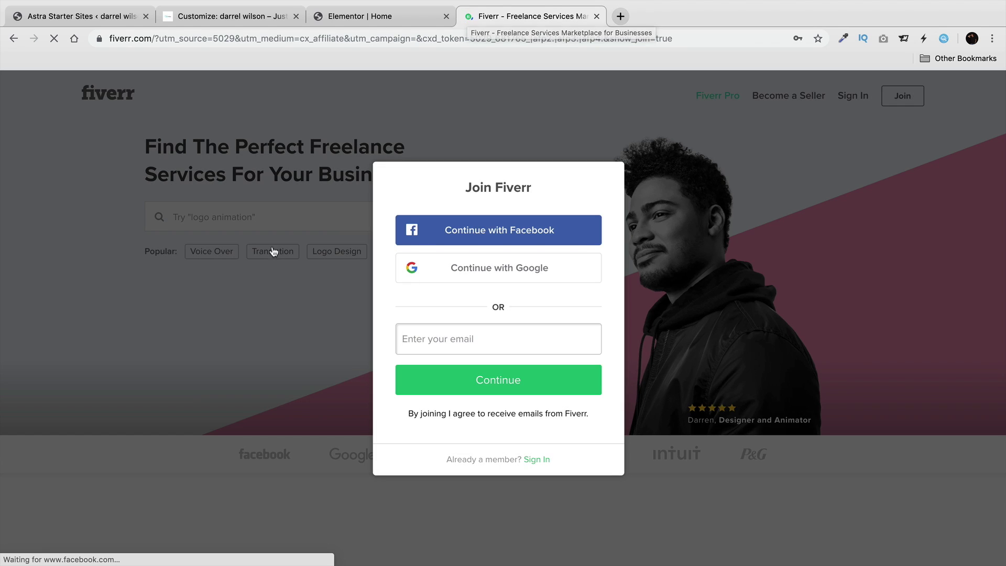
click(342, 212)
text(logo)
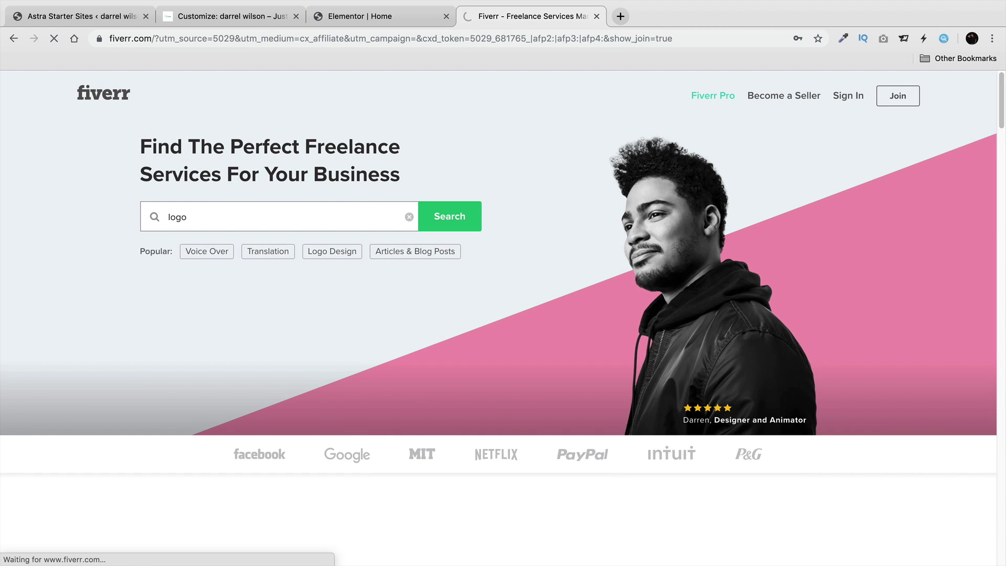
key(Return)
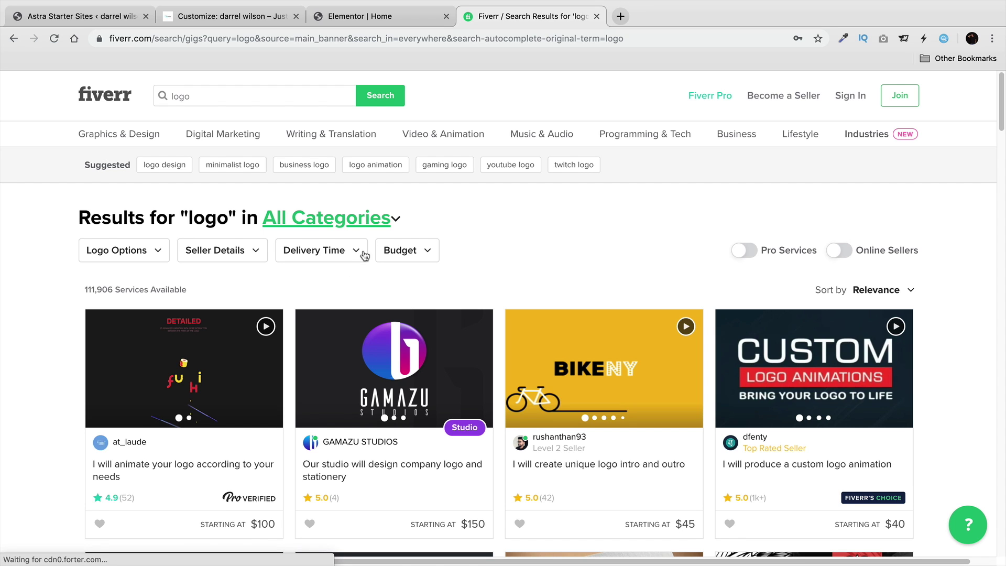
scroll(449, 273, down, 1)
scroll(366, 257, down, 1)
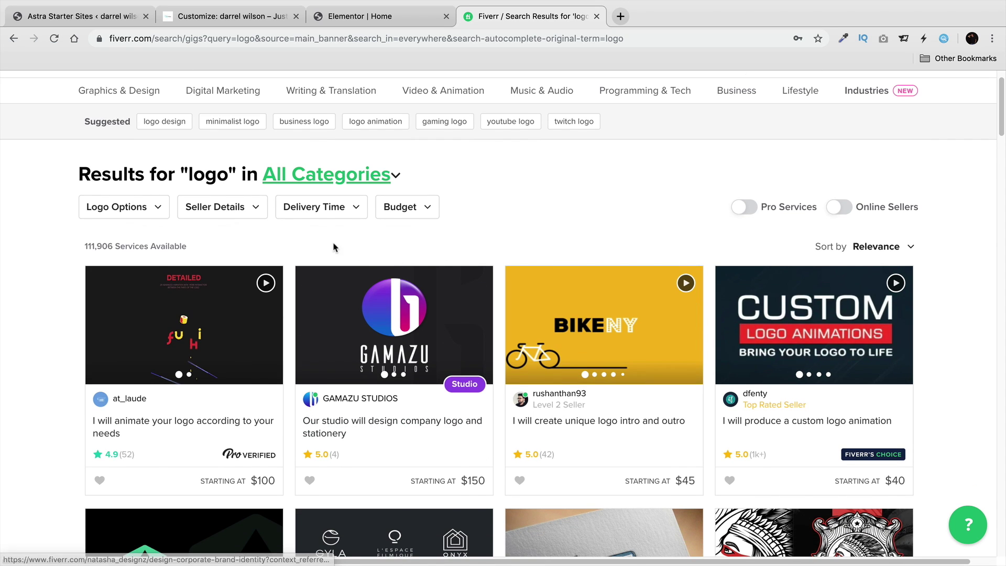
Filter the logo results to a $5–$10 budget and browse the matching gigs.
click(398, 208)
text(5)
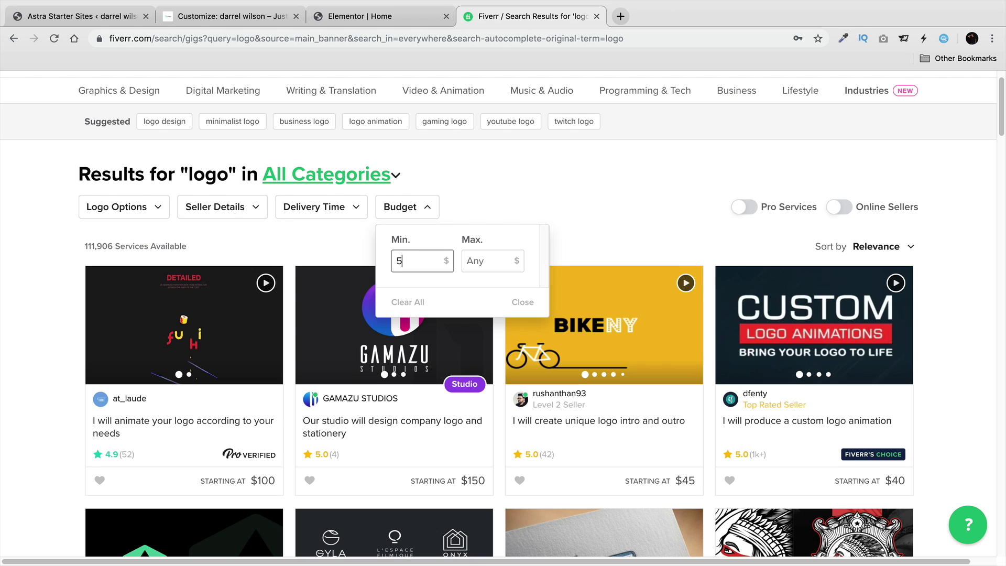
key(Tab)
text(10)
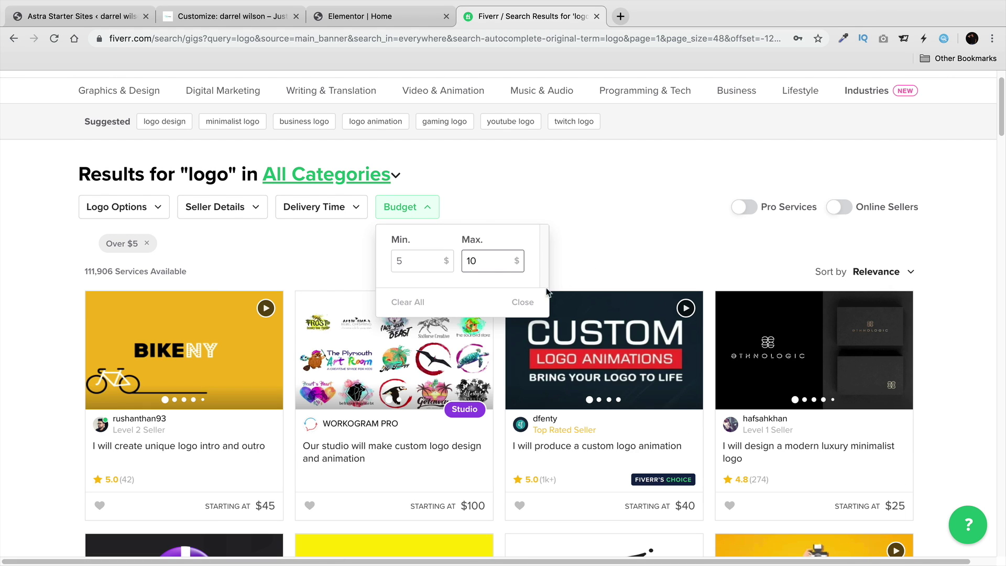
click(519, 303)
click(418, 215)
click(421, 257)
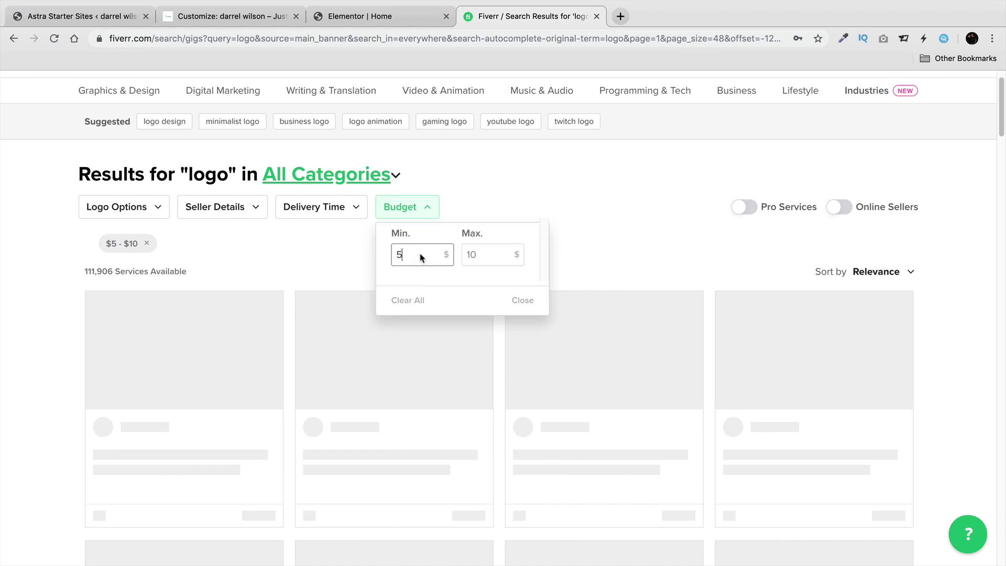
scroll(398, 277, down, 5)
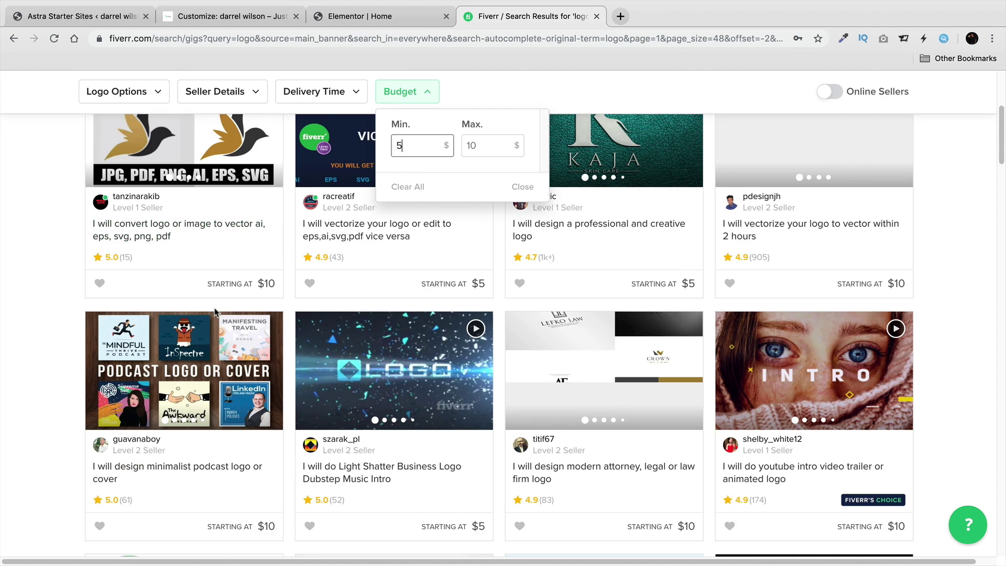
scroll(215, 312, down, 2)
click(73, 270)
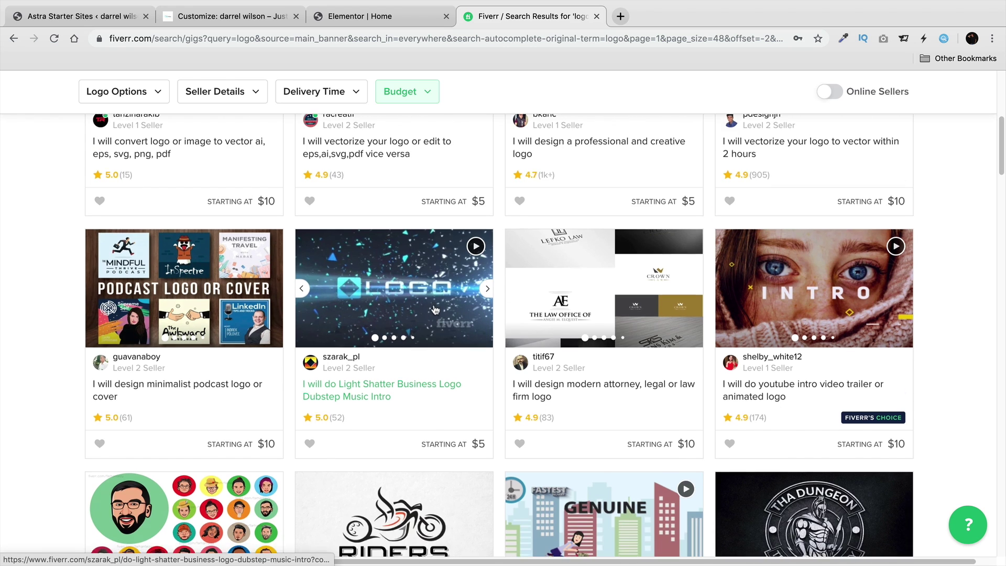
scroll(435, 309, down, 2)
scroll(432, 310, down, 5)
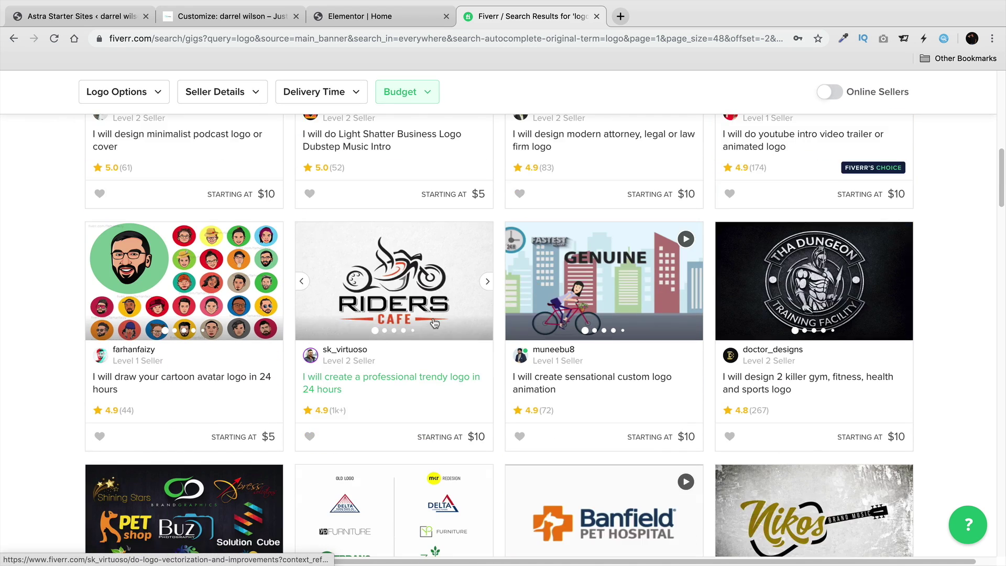
scroll(432, 321, down, 9)
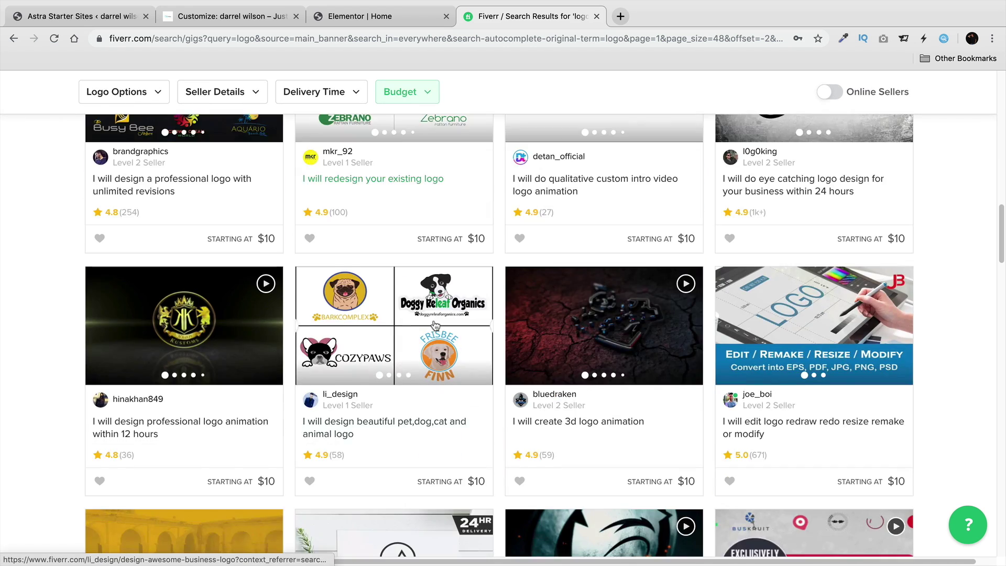
scroll(435, 325, down, 6)
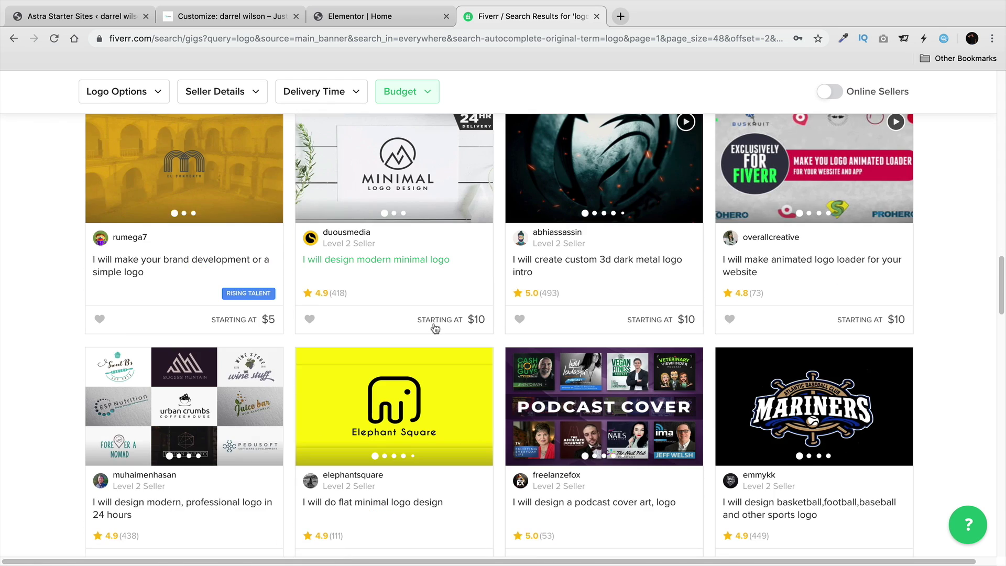
scroll(436, 334, down, 4)
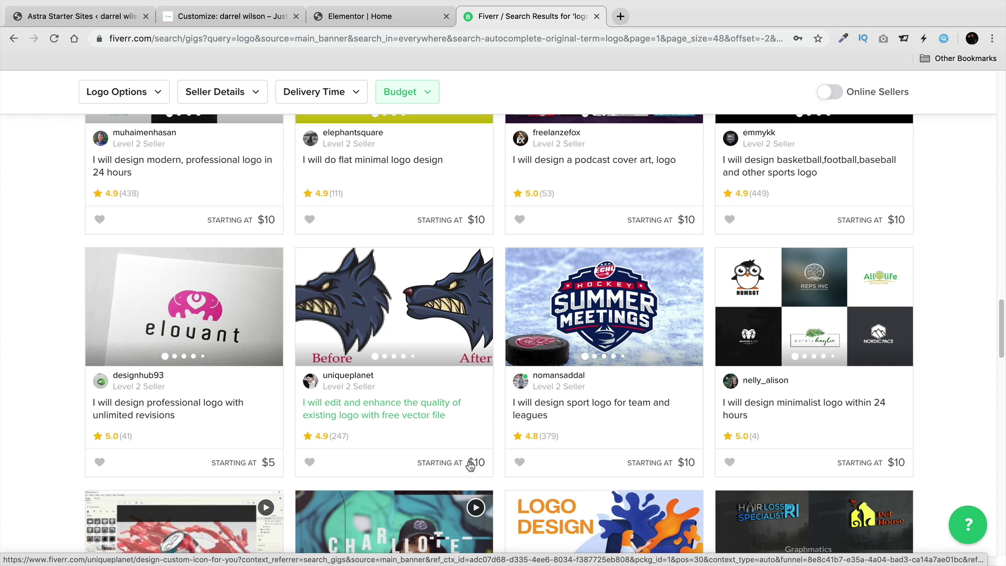
scroll(471, 463, down, 4)
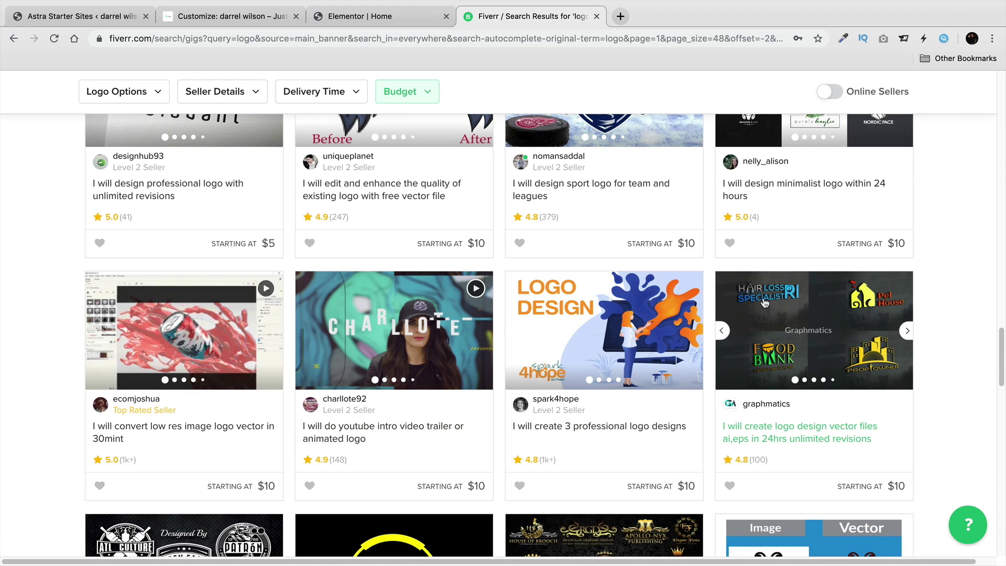
Pick the WordPress 'W' image from the media library as the logo and crop it to nearly full size.
click(260, 19)
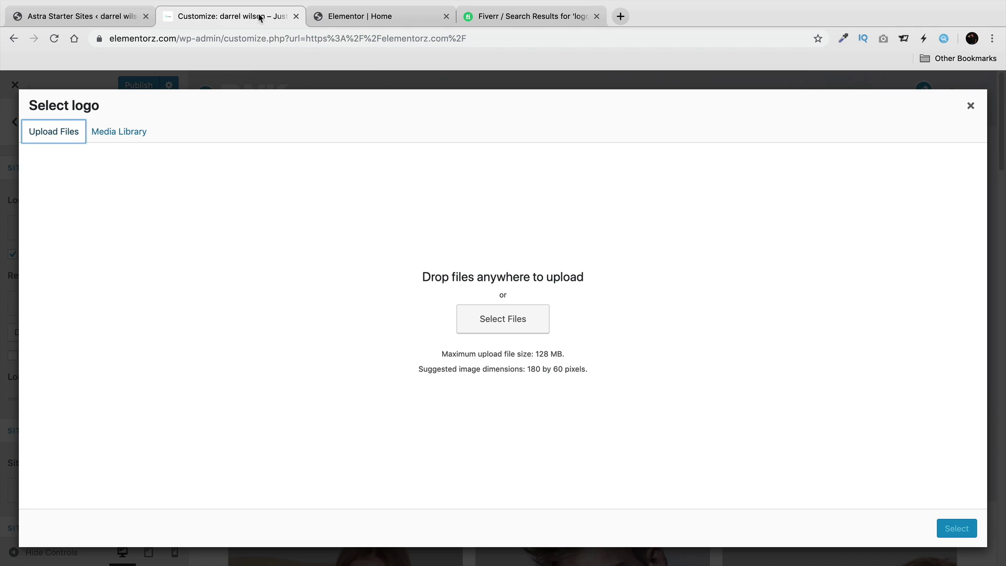
click(123, 136)
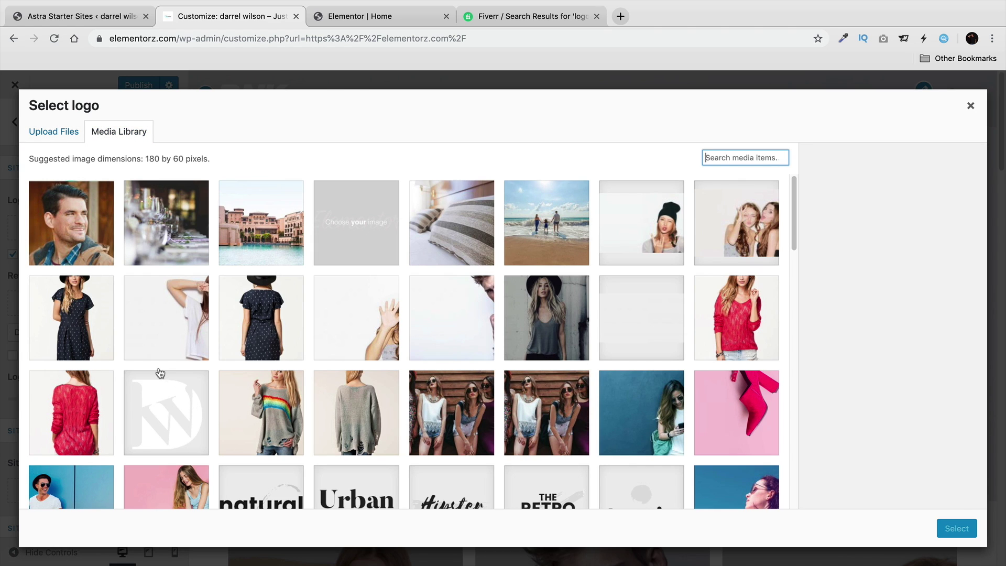
click(160, 373)
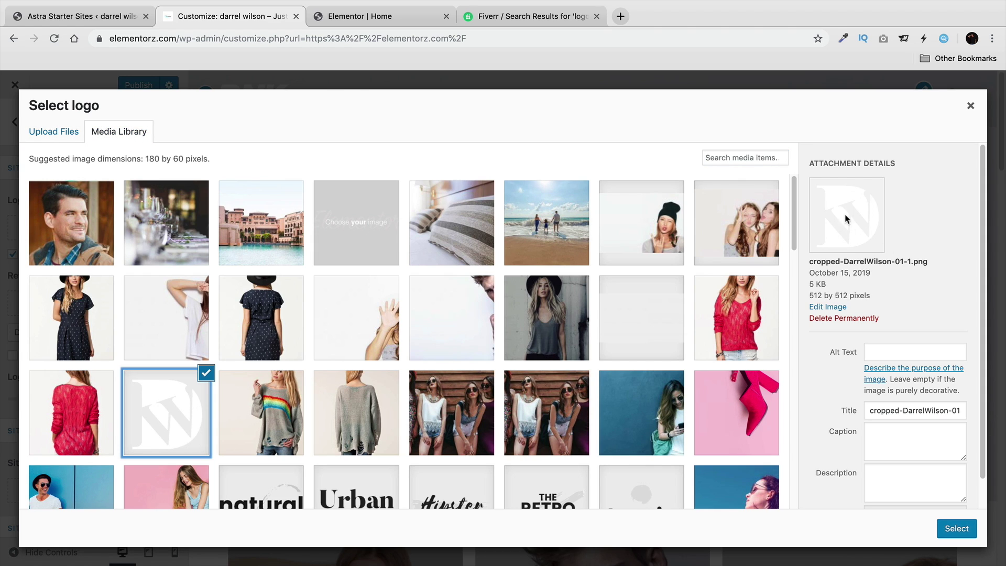
click(956, 528)
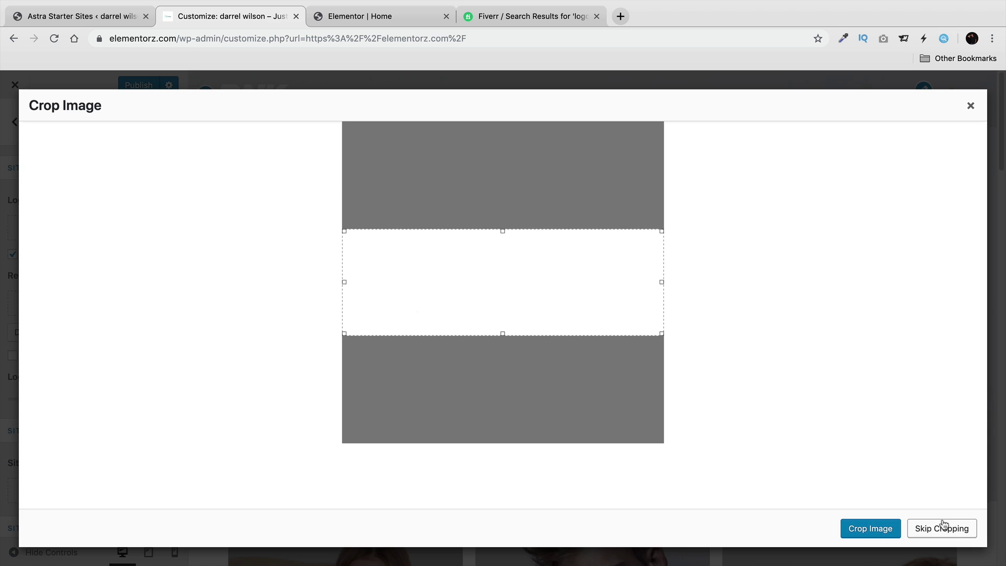
drag(502, 334, 504, 439)
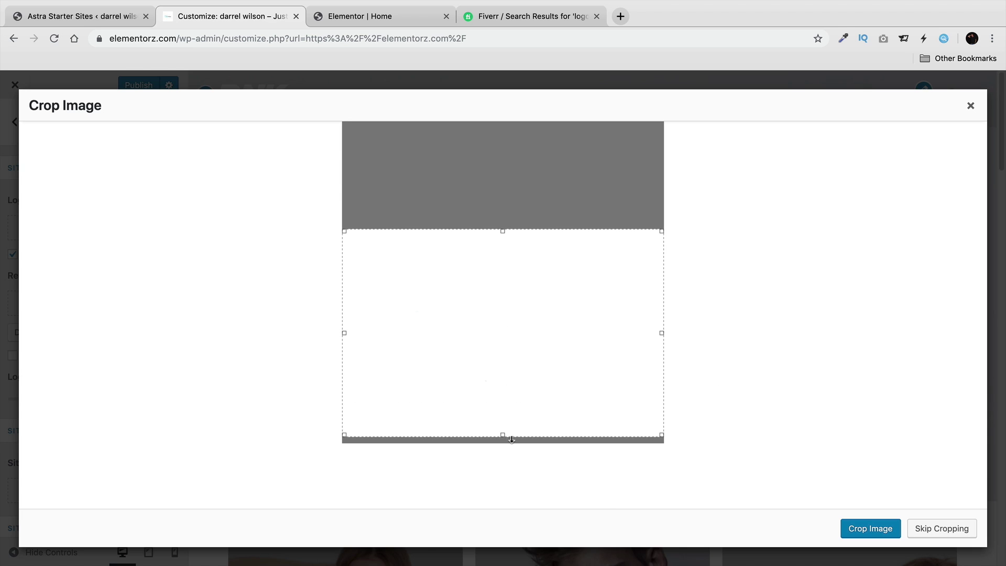
drag(503, 230, 494, 128)
click(867, 528)
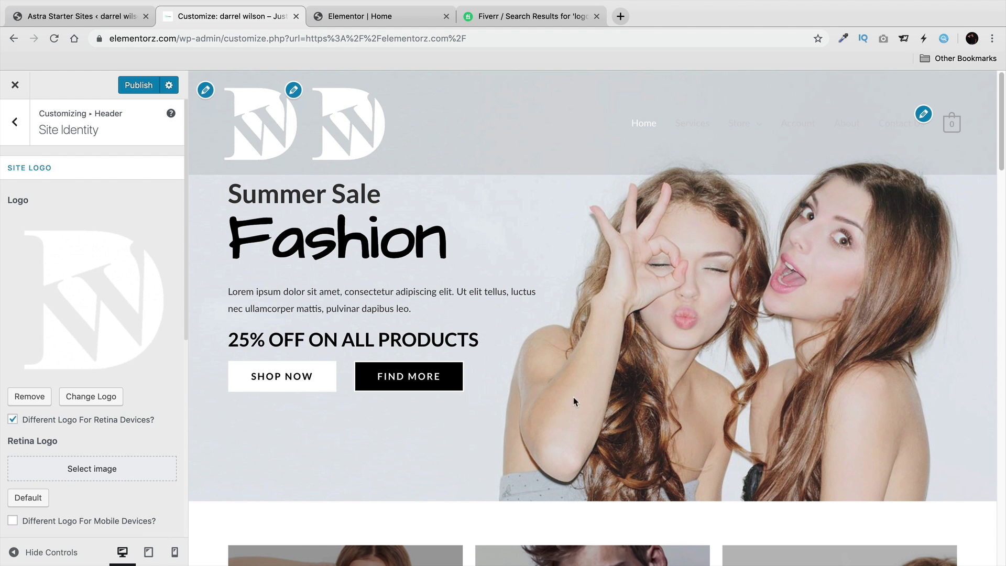
Toggle the separate retina logo option off and back on, leaving it enabled with no image.
scroll(103, 350, down, 1)
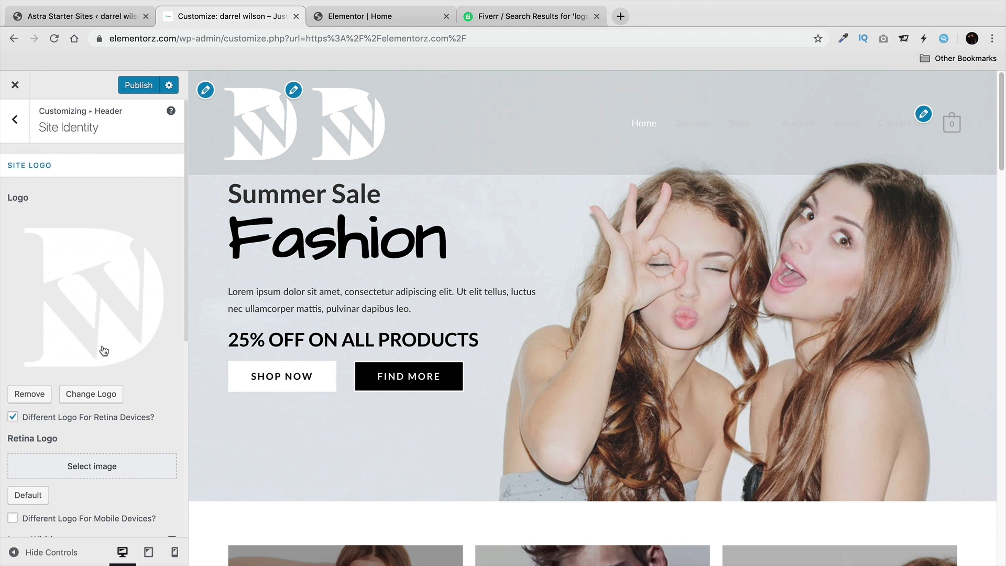
scroll(26, 416, down, 3)
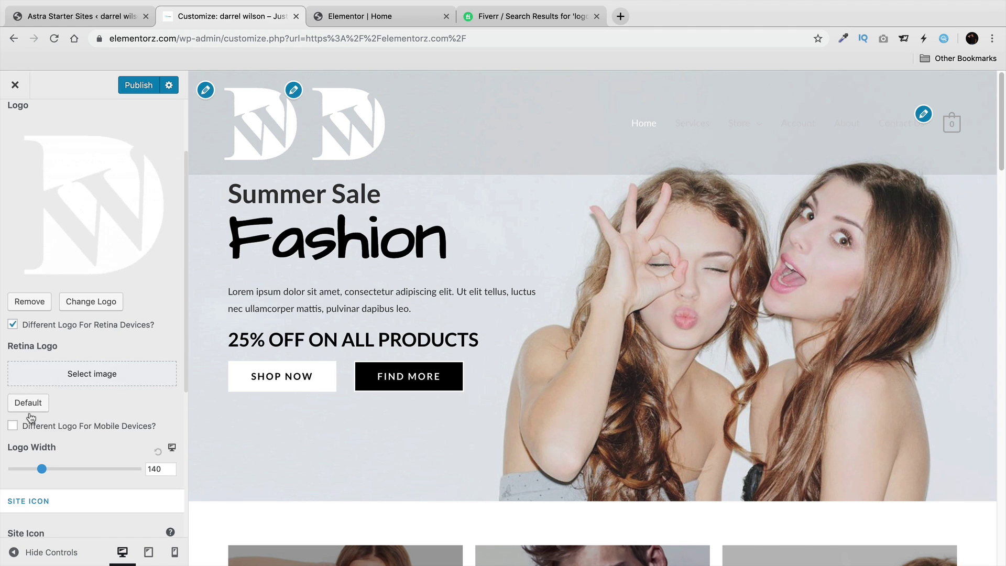
click(13, 324)
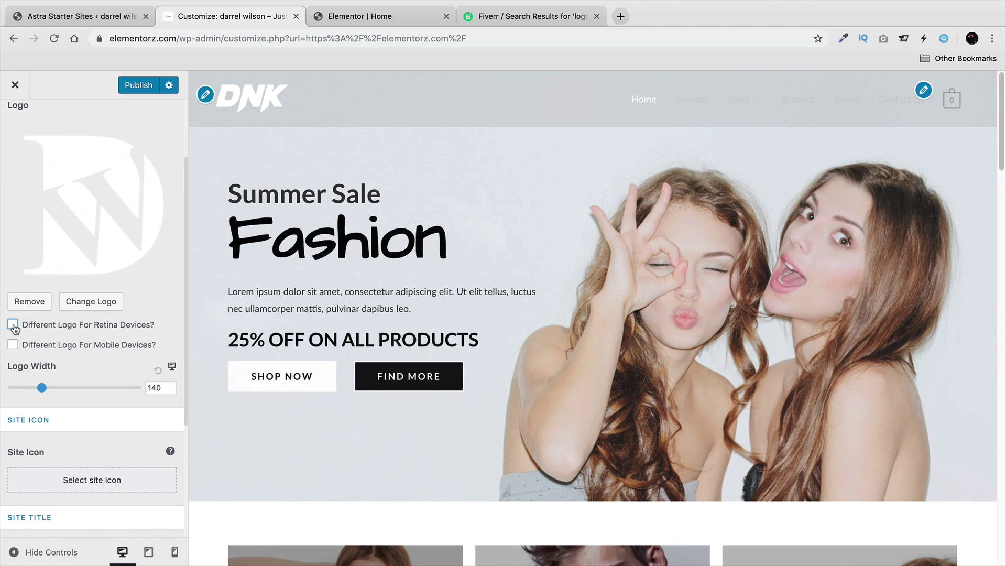
click(13, 325)
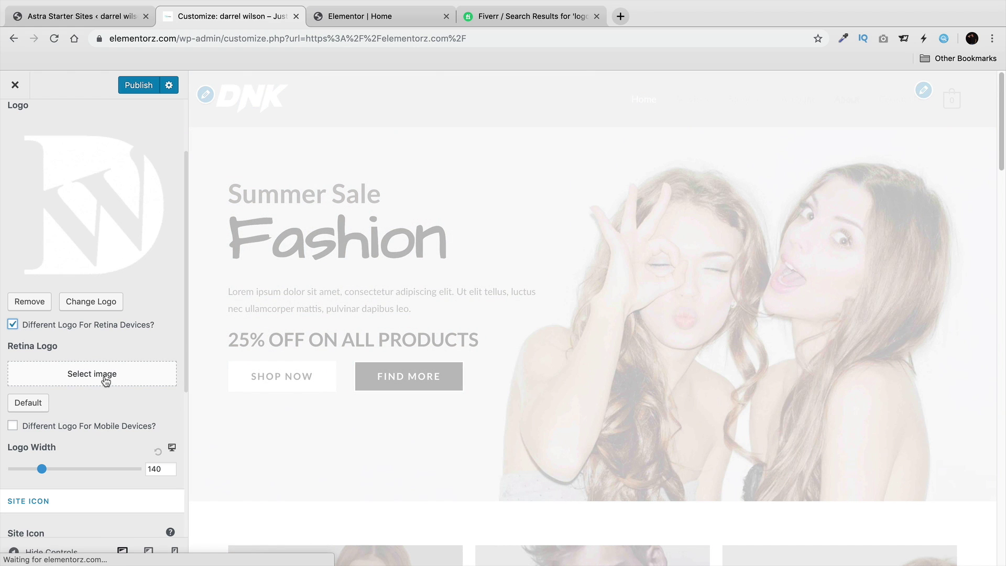
scroll(178, 306, up, 2)
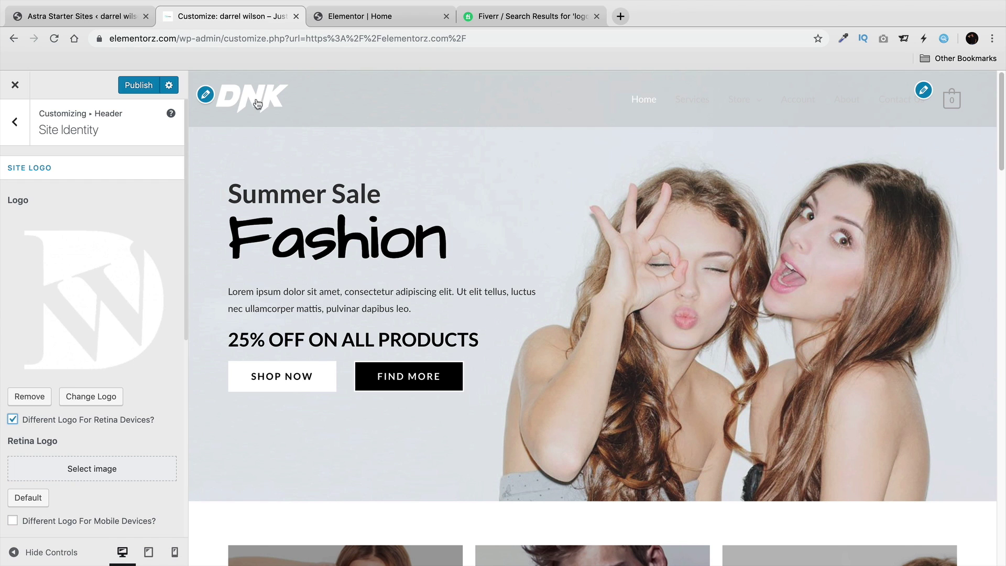
scroll(110, 309, down, 5)
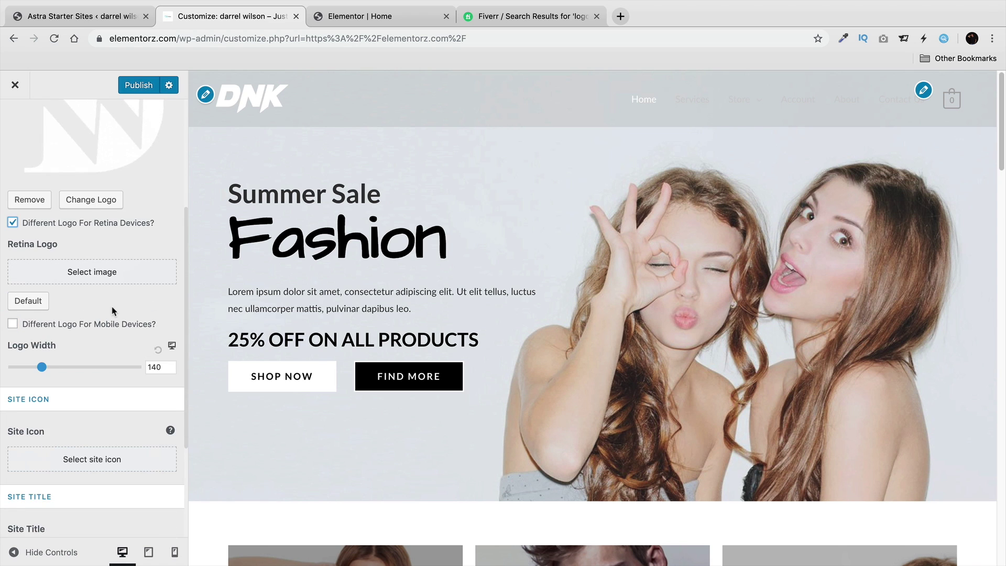
scroll(89, 346, up, 3)
scroll(65, 203, down, 1)
scroll(78, 250, up, 3)
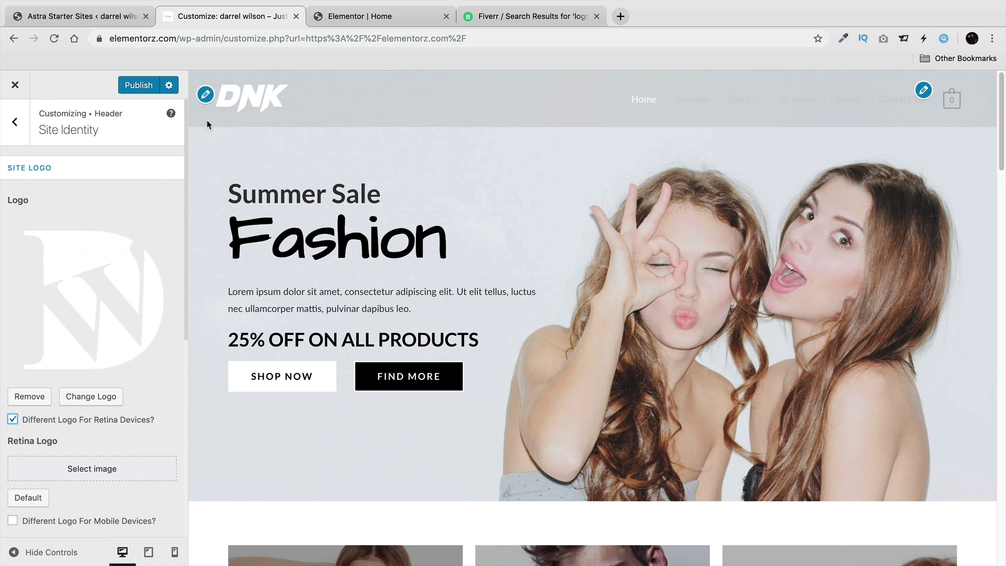
Uncheck 'Different Logo for Transparent Header?' so the header shows the W logo instead of DNK.
click(15, 112)
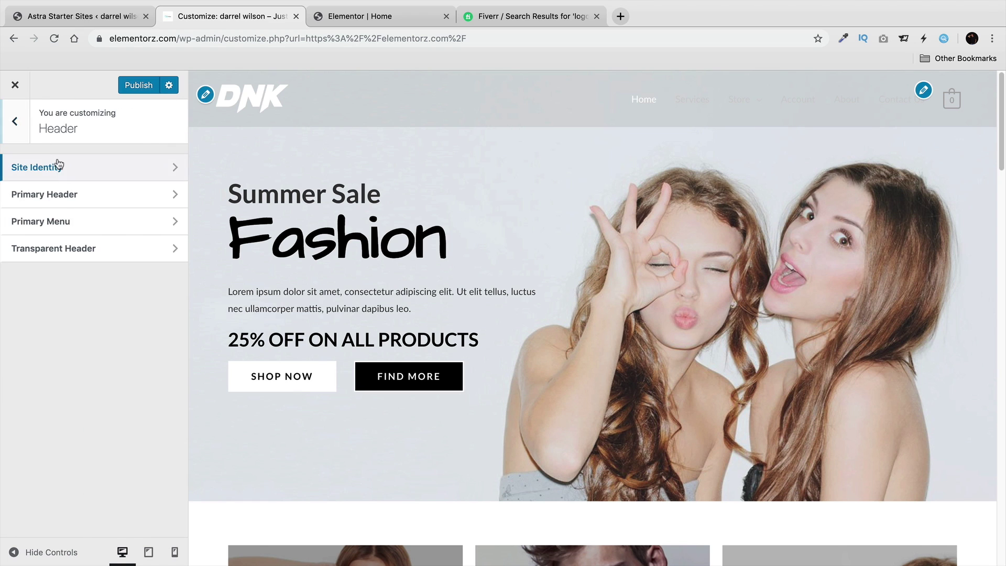
click(74, 247)
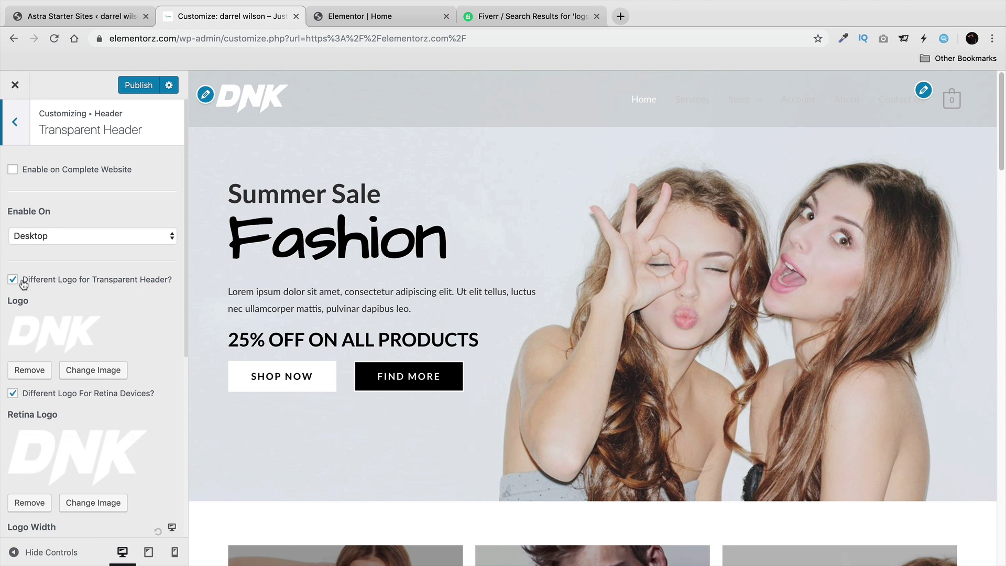
click(24, 284)
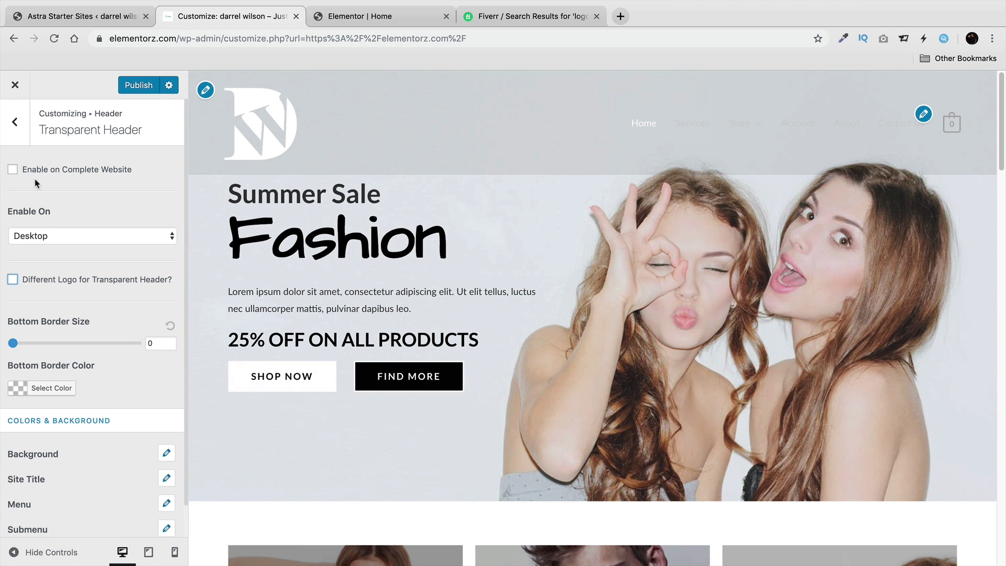
click(15, 125)
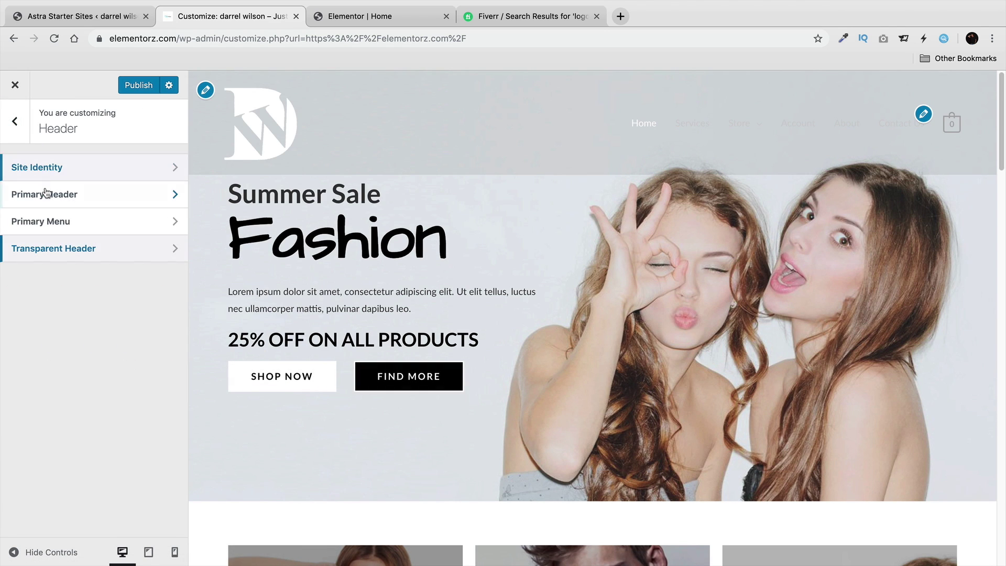
click(46, 193)
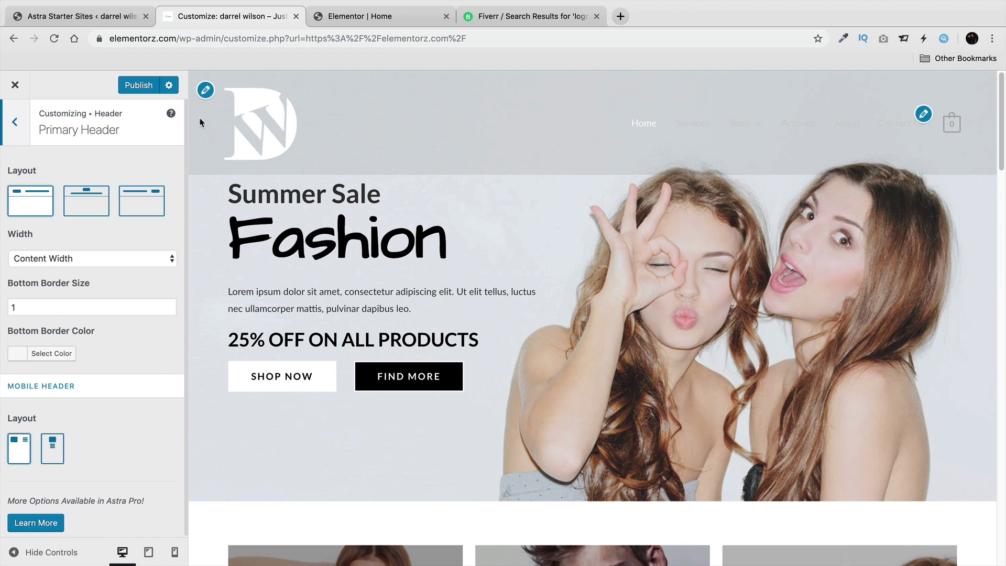
click(16, 130)
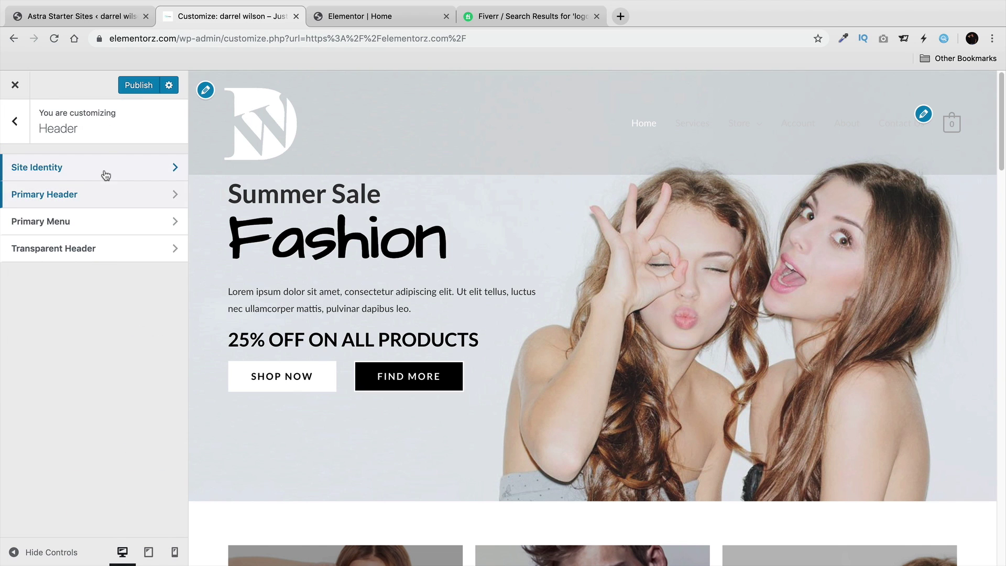
click(105, 173)
Drag the Logo Width slider in Site Identity from 140 down to 64.
scroll(108, 297, down, 5)
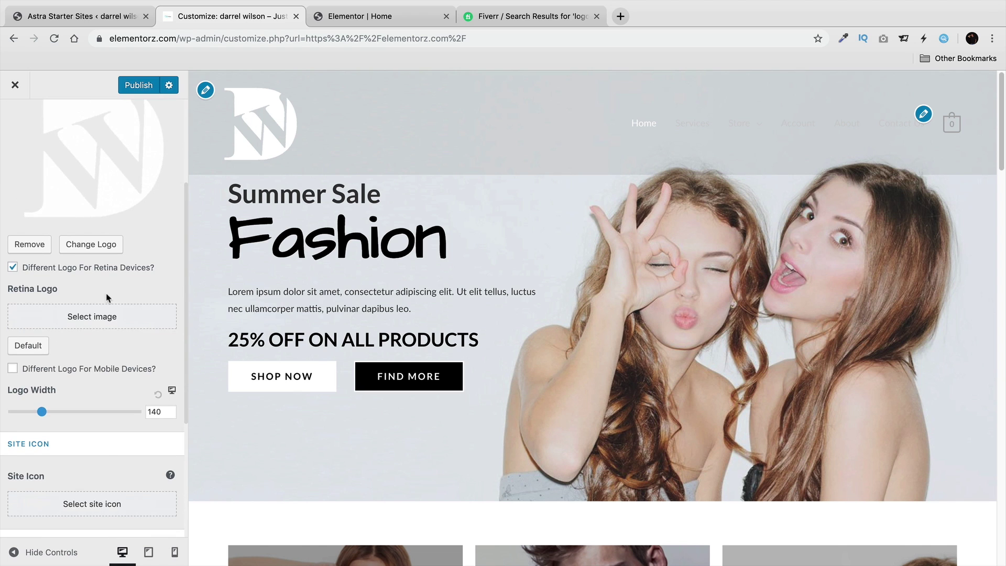
drag(40, 405, 26, 395)
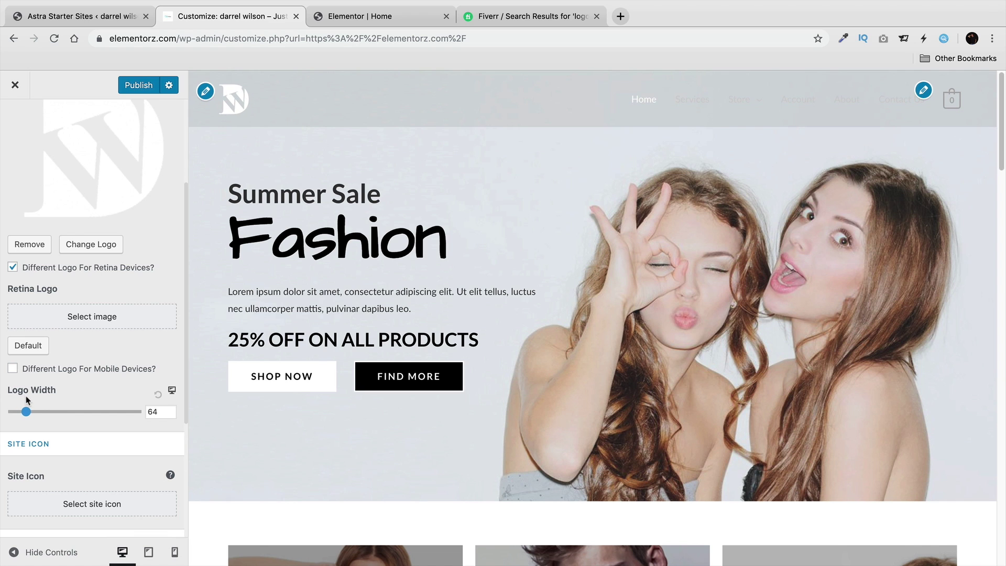
scroll(74, 374, down, 6)
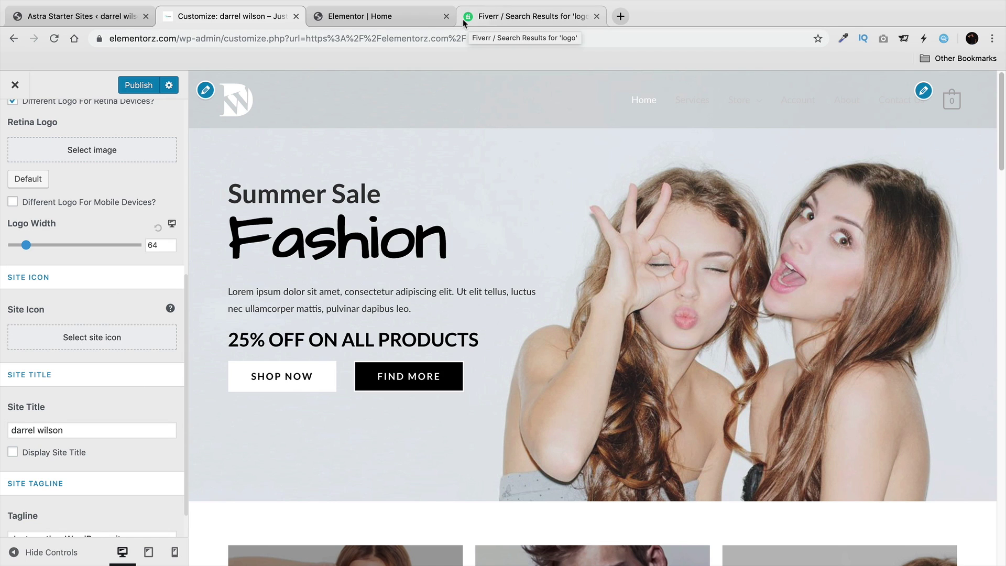
Use the W logo thumbnail from the media library as the site icon.
click(112, 335)
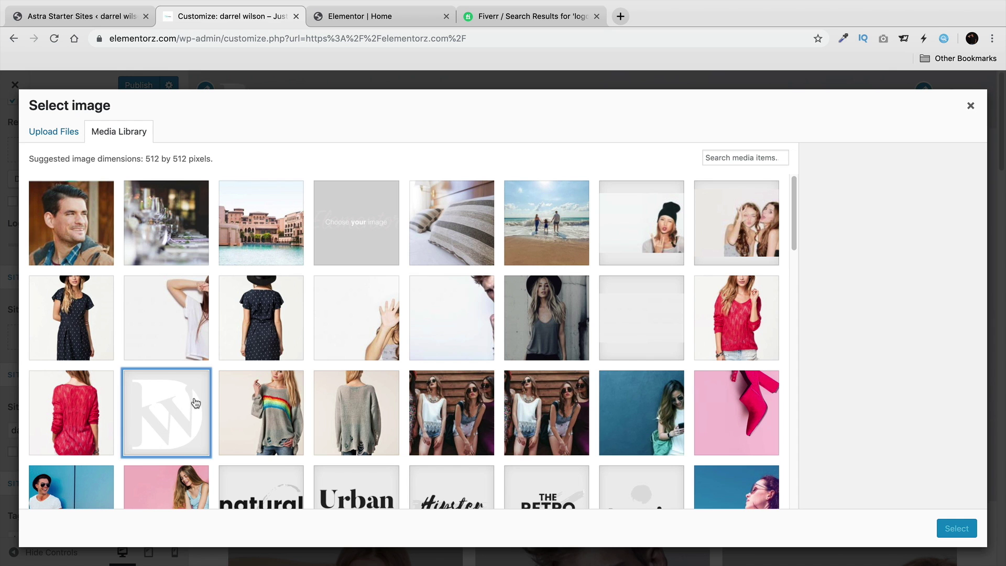
click(195, 402)
click(956, 529)
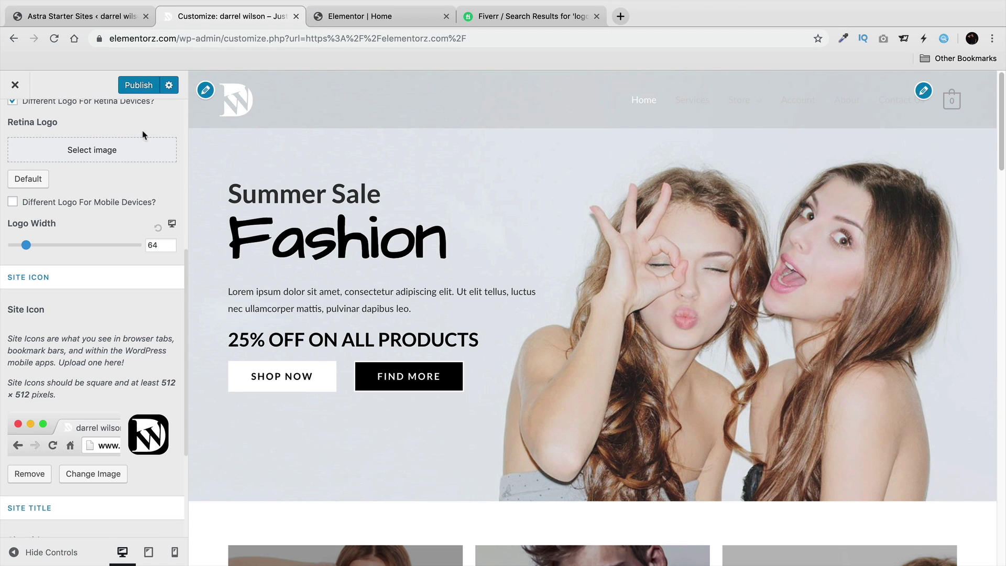
scroll(152, 411, down, 3)
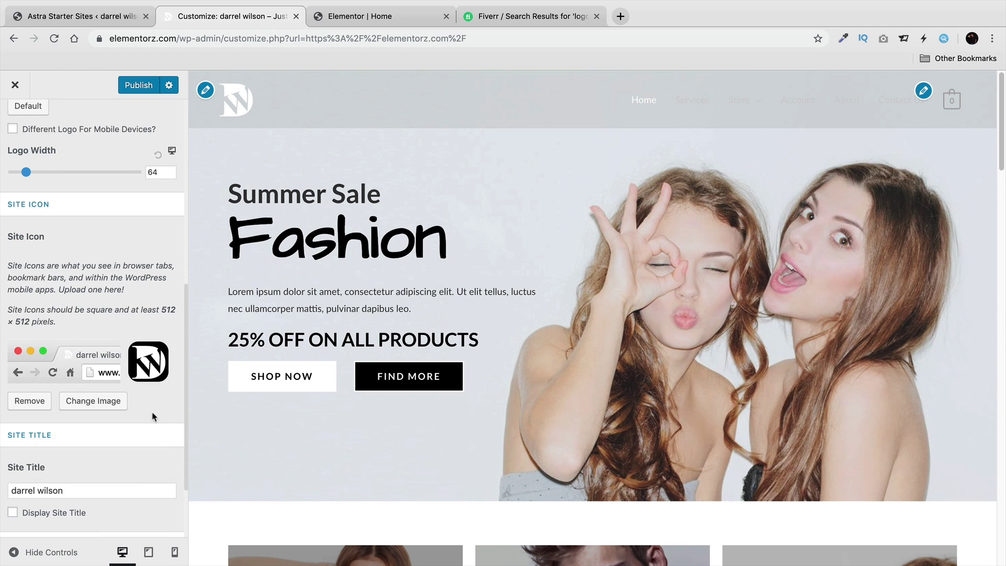
scroll(149, 407, up, 8)
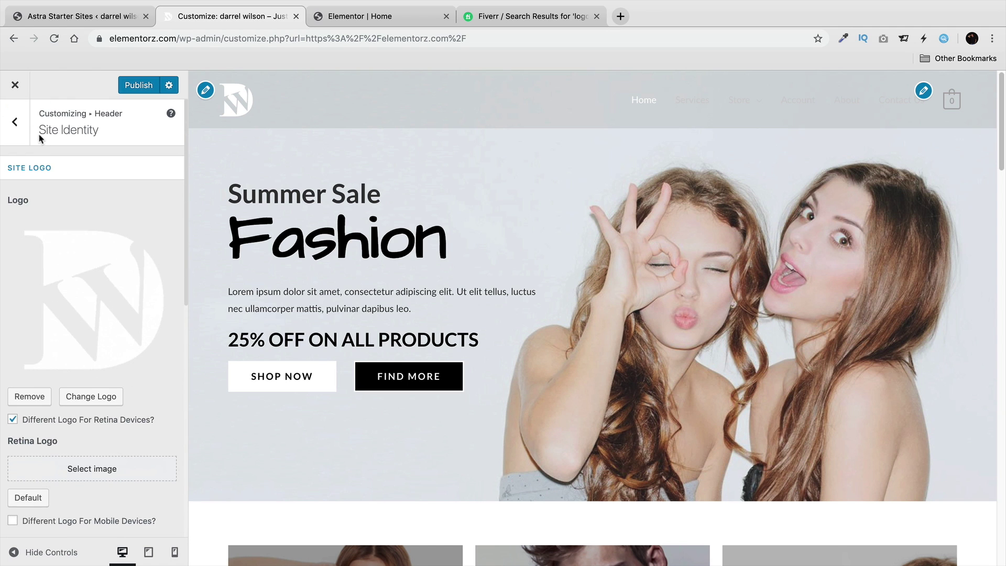
click(14, 122)
Try Button as the primary menu's last item, then set it back to WooCommerce.
click(78, 223)
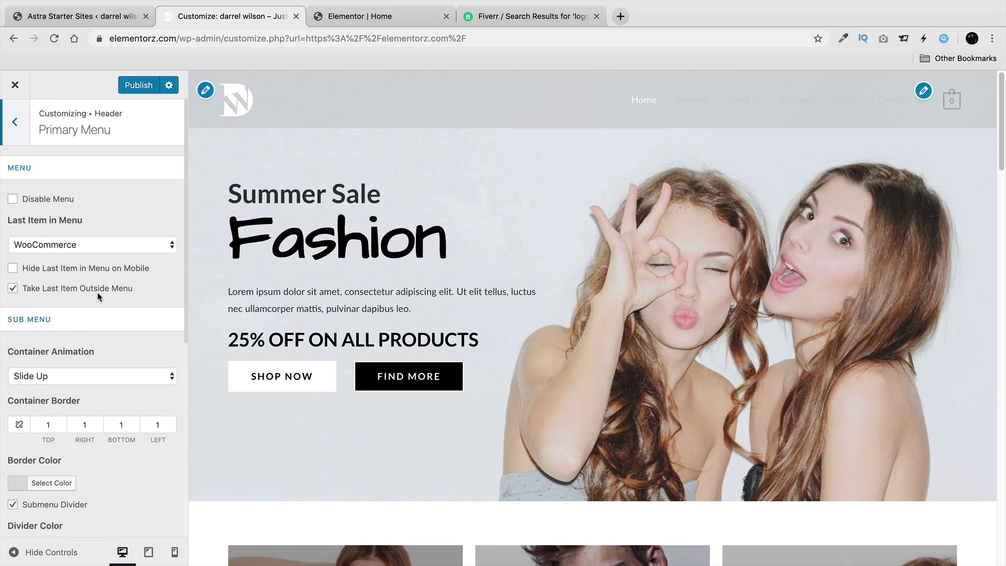
click(91, 247)
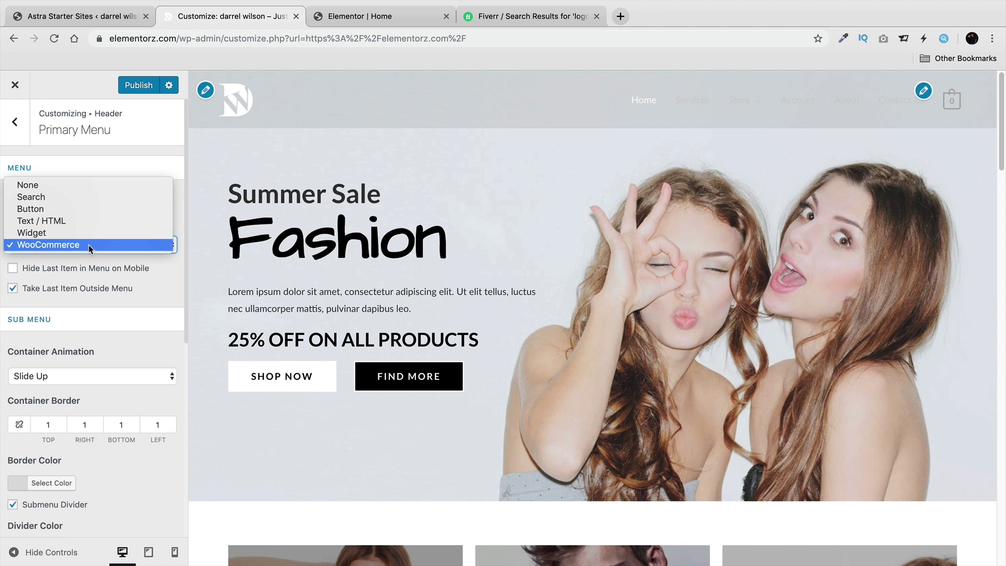
click(88, 208)
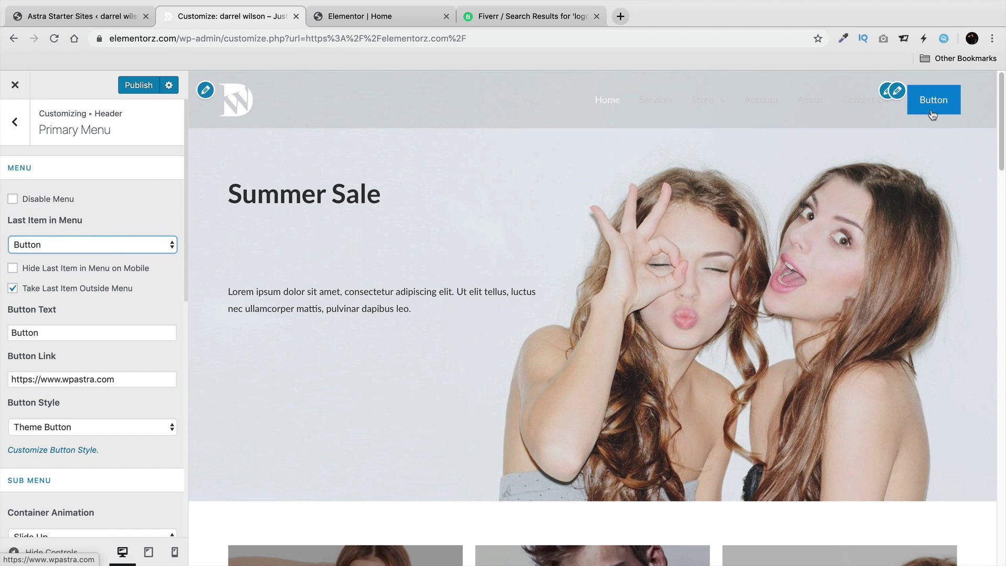
click(29, 244)
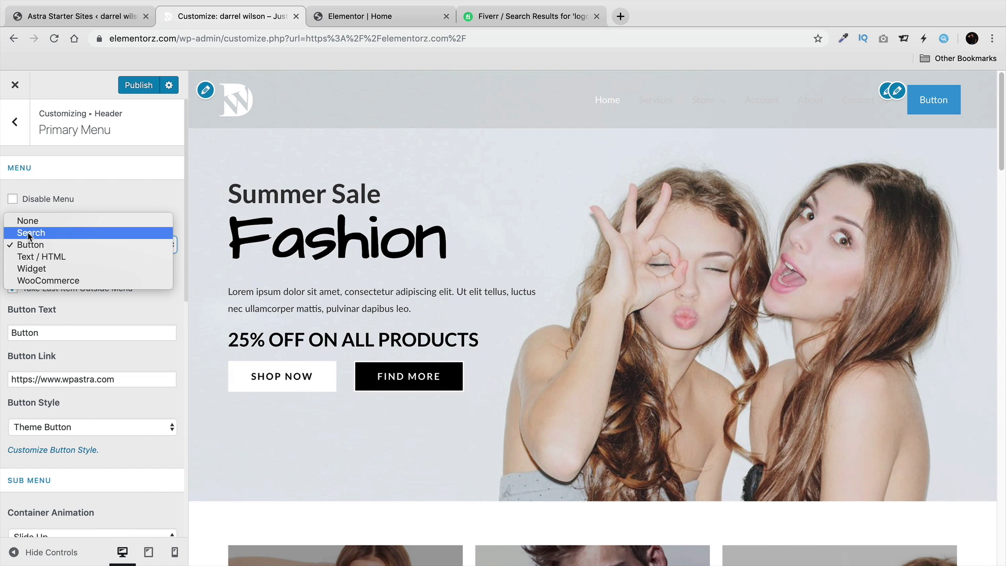
click(58, 277)
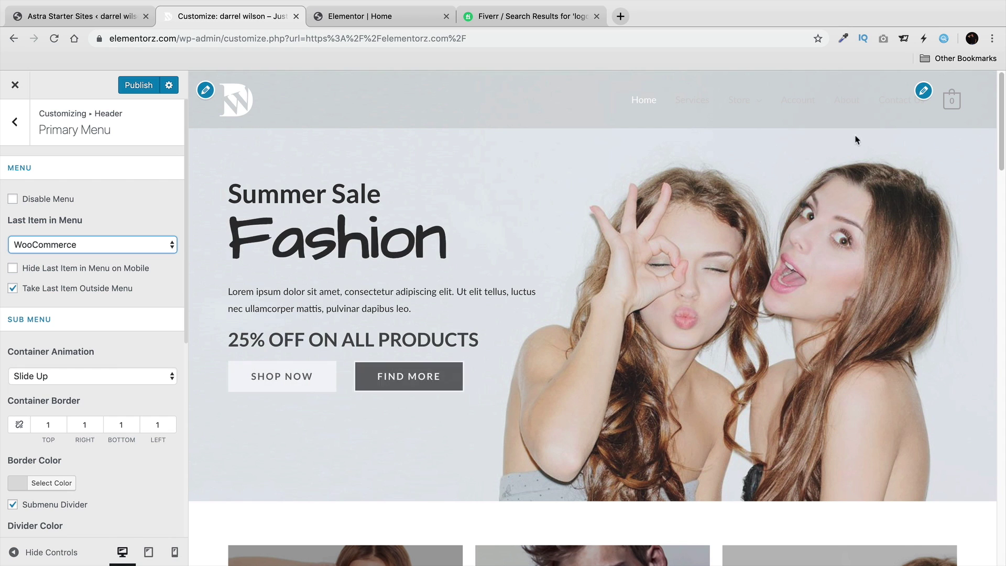
mouse_move(953, 101)
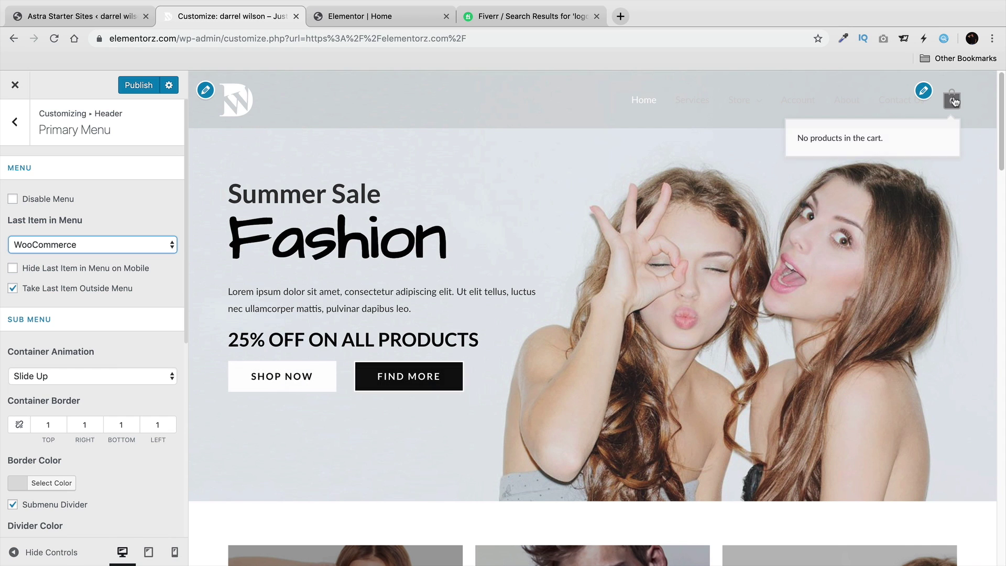
scroll(116, 326, down, 3)
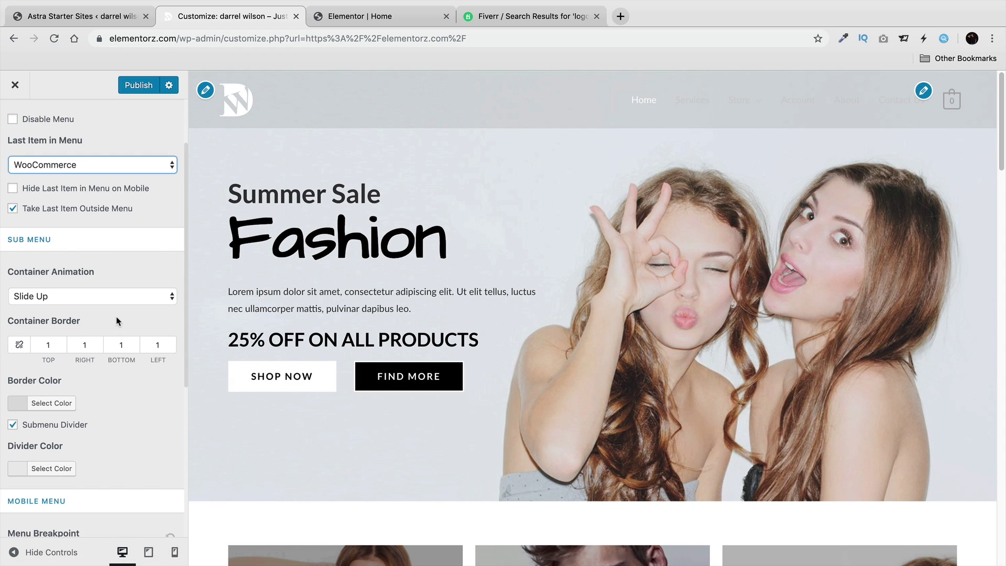
scroll(117, 321, down, 5)
scroll(85, 208, up, 1)
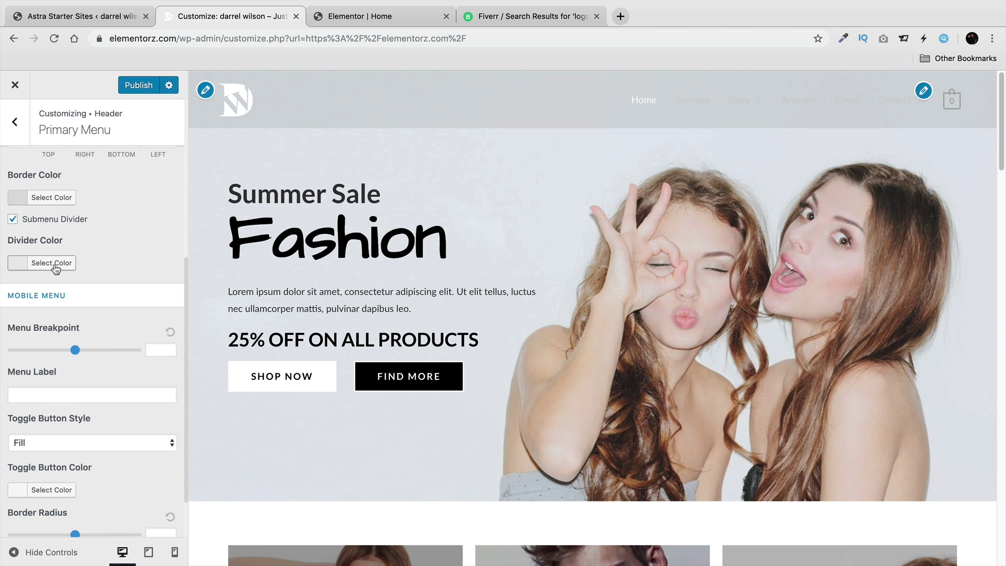
scroll(84, 268, down, 1)
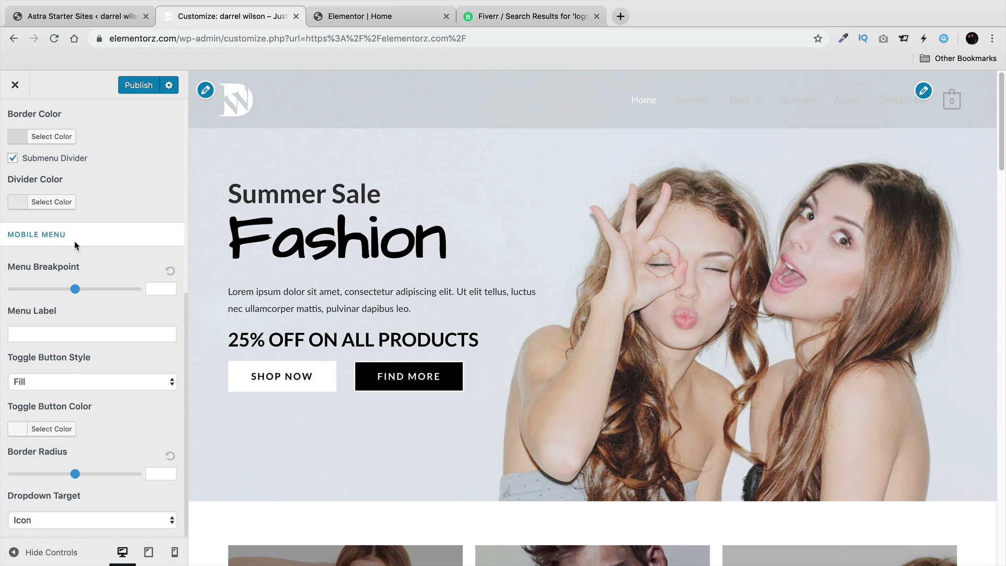
scroll(76, 245, up, 5)
Bring up the Transparent Header settings from the Header sections list.
click(14, 122)
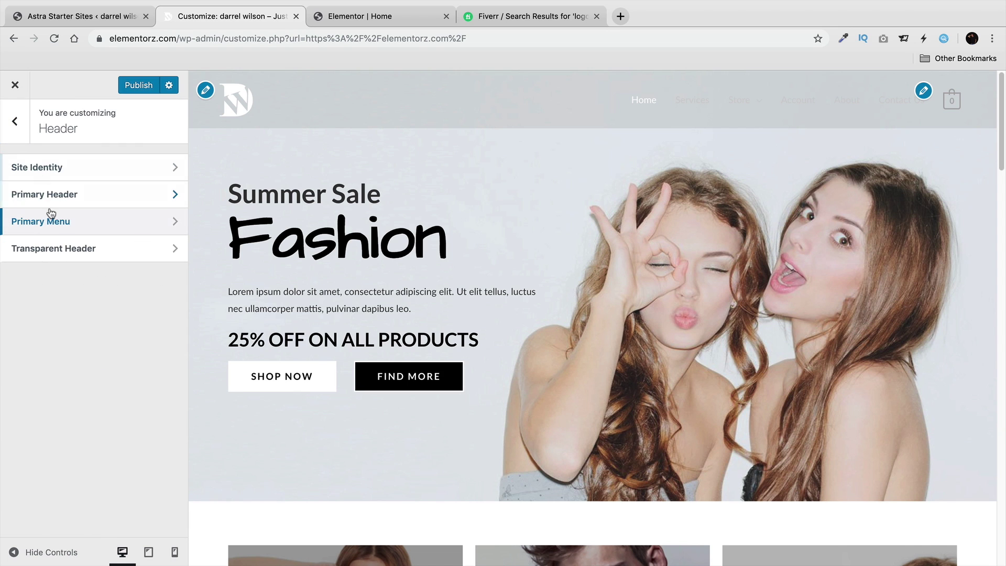
click(61, 254)
scroll(66, 250, down, 1)
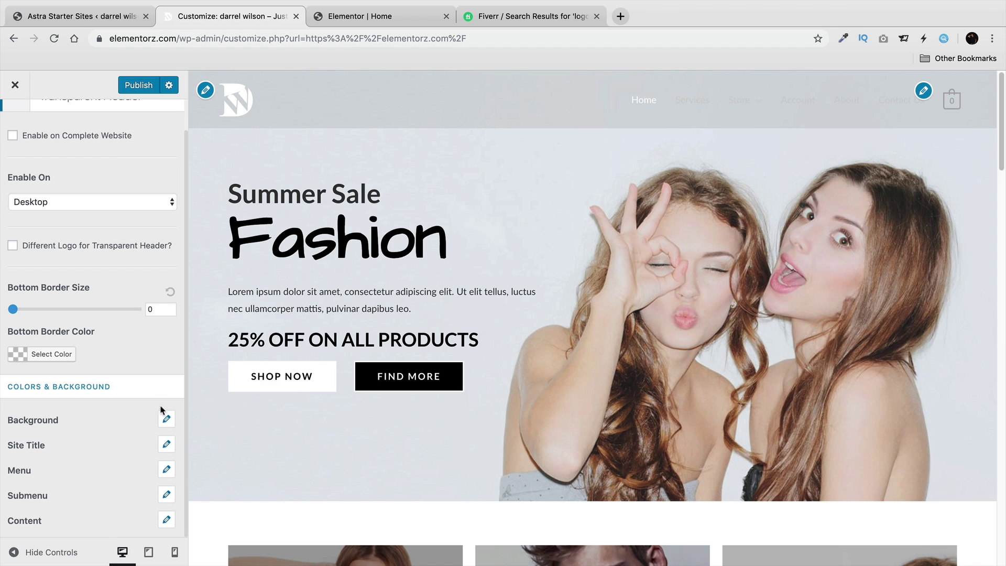
Make the transparent header's site title colour black.
click(166, 444)
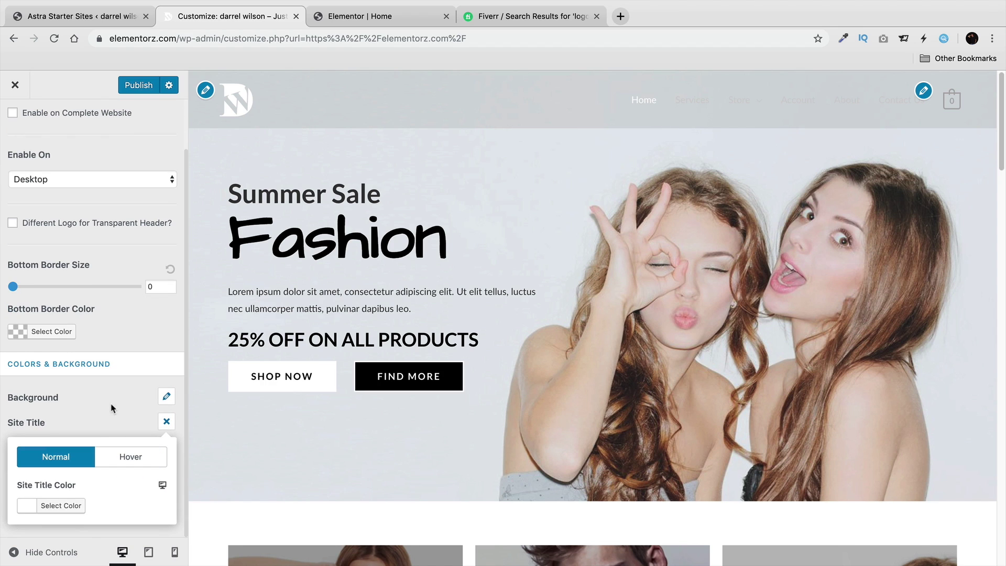
click(41, 506)
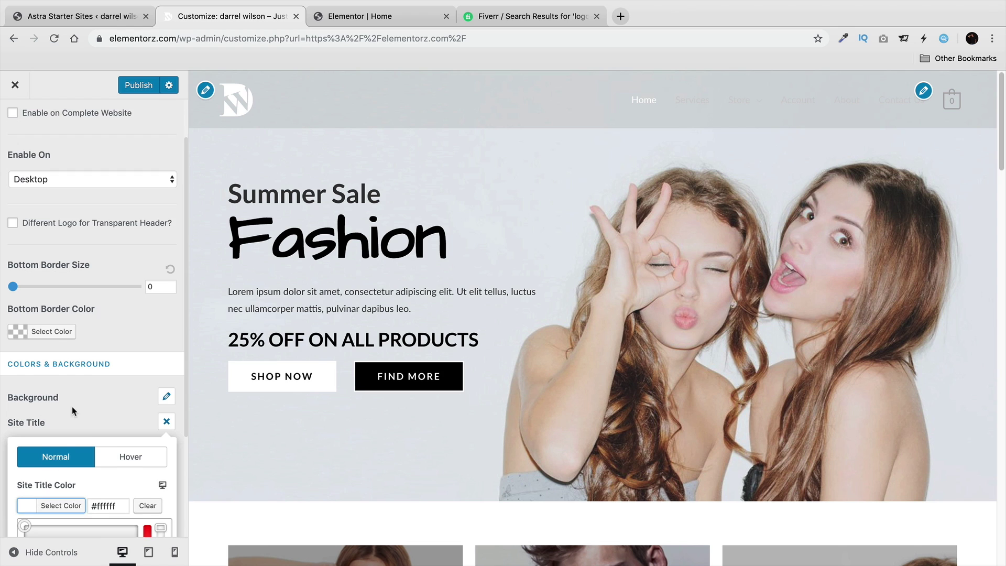
click(30, 502)
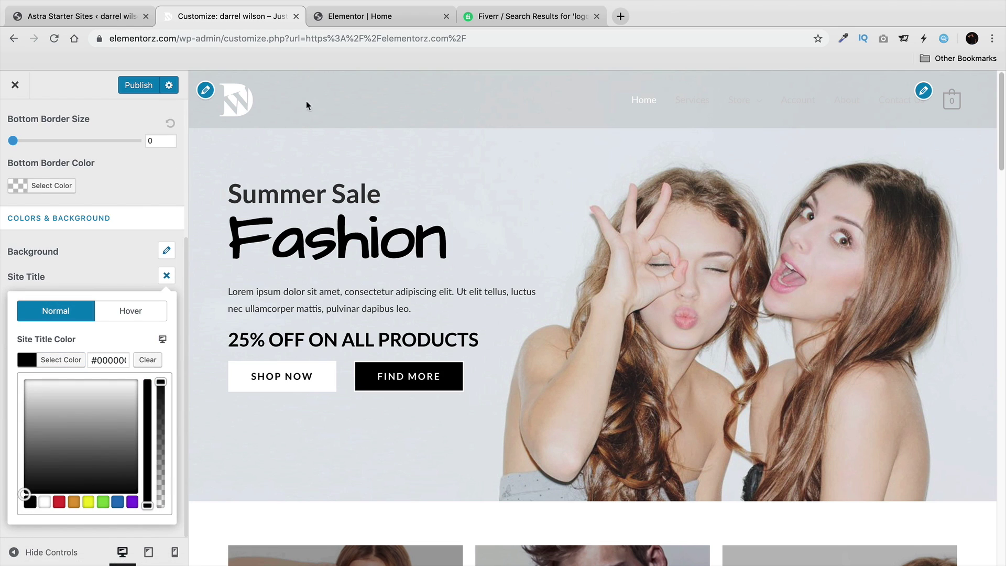
click(120, 257)
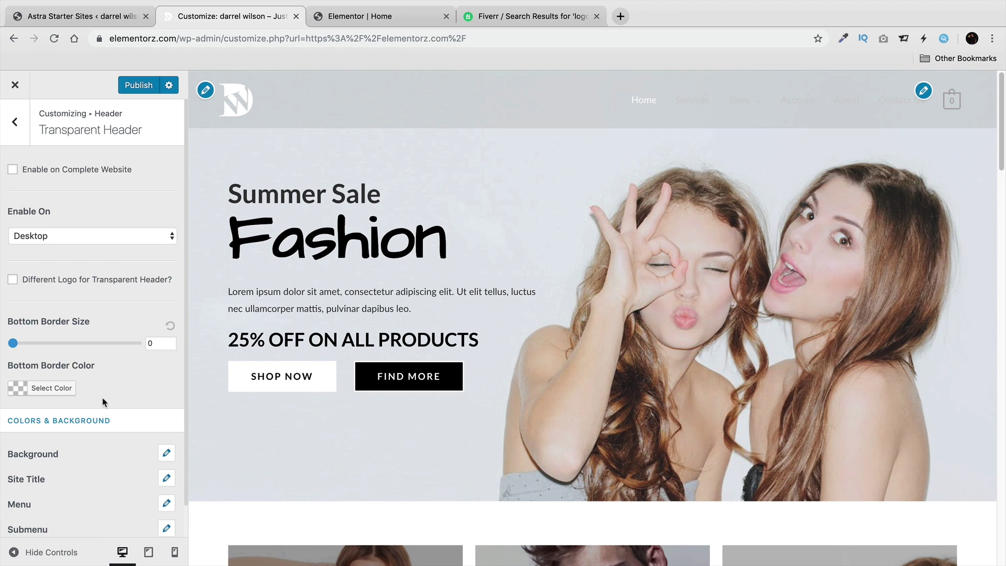
Set the transparent header's normal menu link colour to black.
scroll(103, 402, down, 1)
click(166, 469)
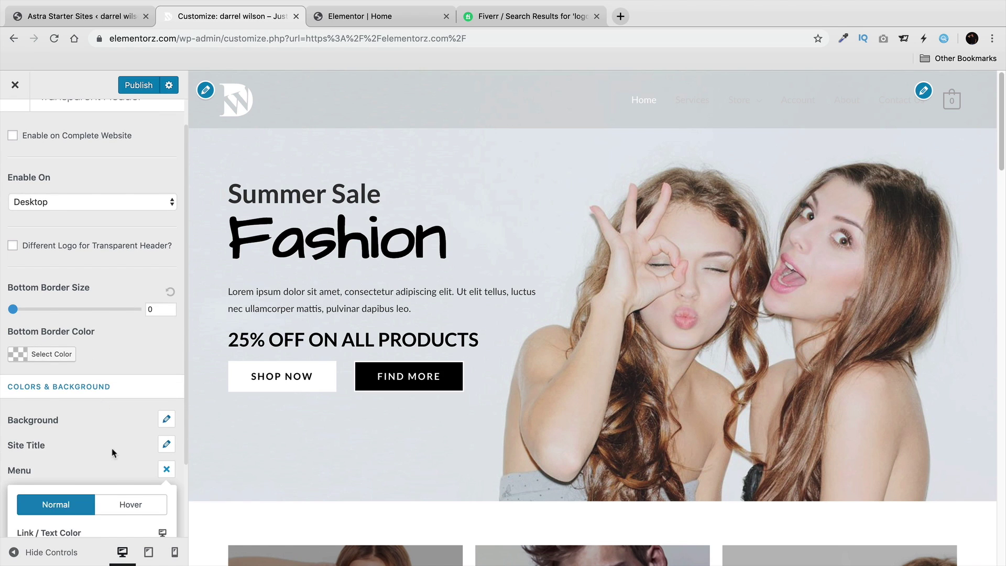
scroll(112, 448, down, 3)
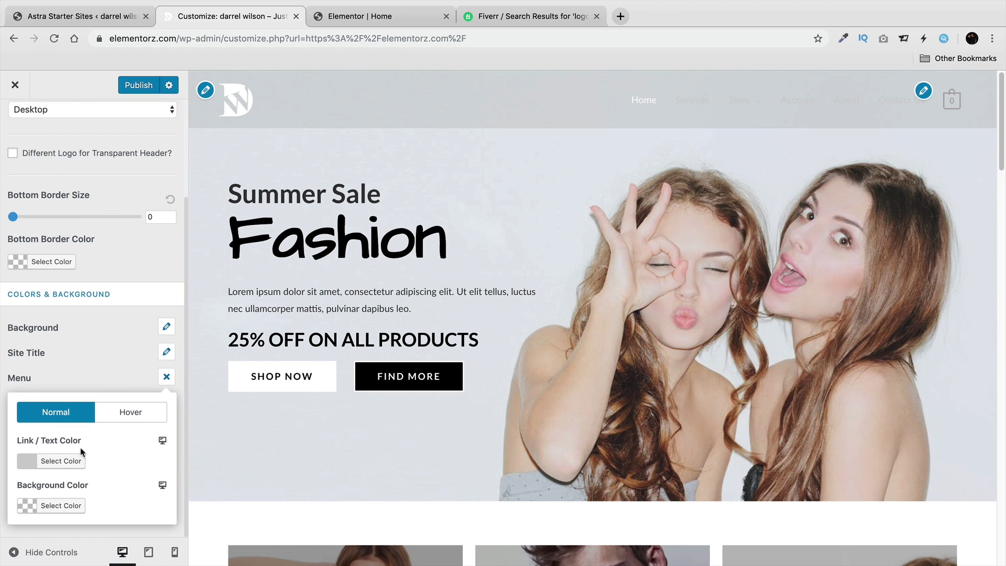
click(73, 461)
scroll(52, 456, down, 5)
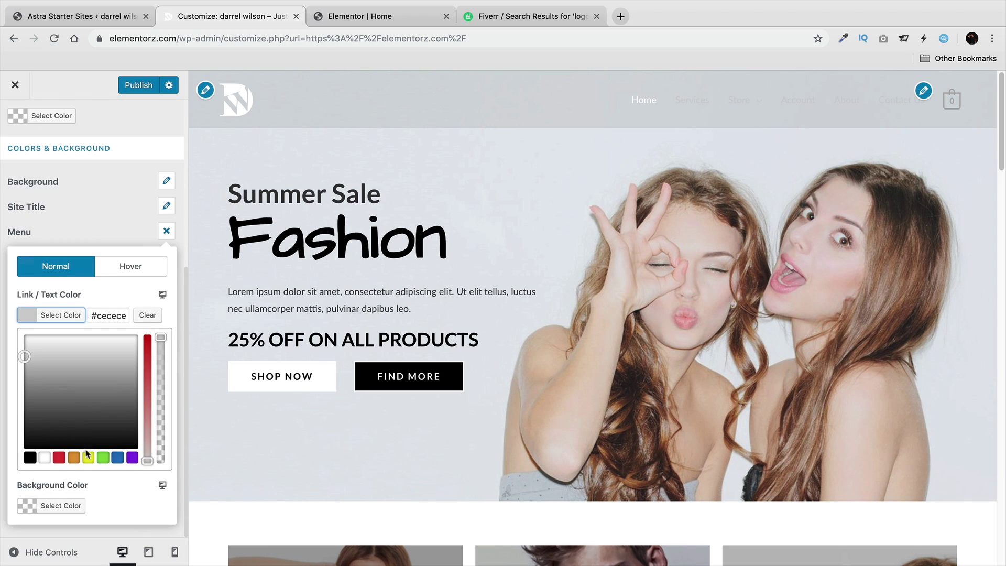
click(30, 457)
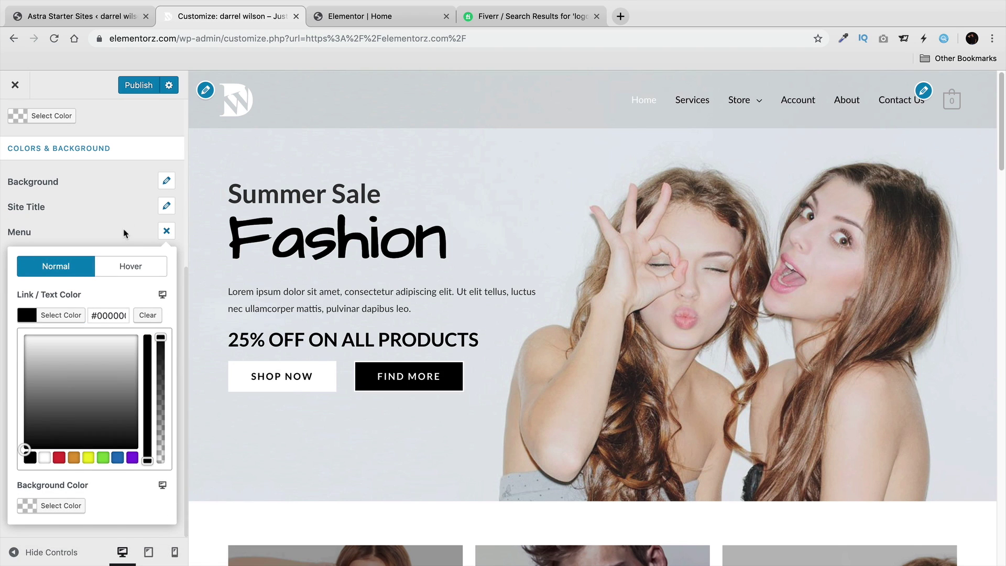
Set the menu hover colour to black after briefly trying red.
click(131, 266)
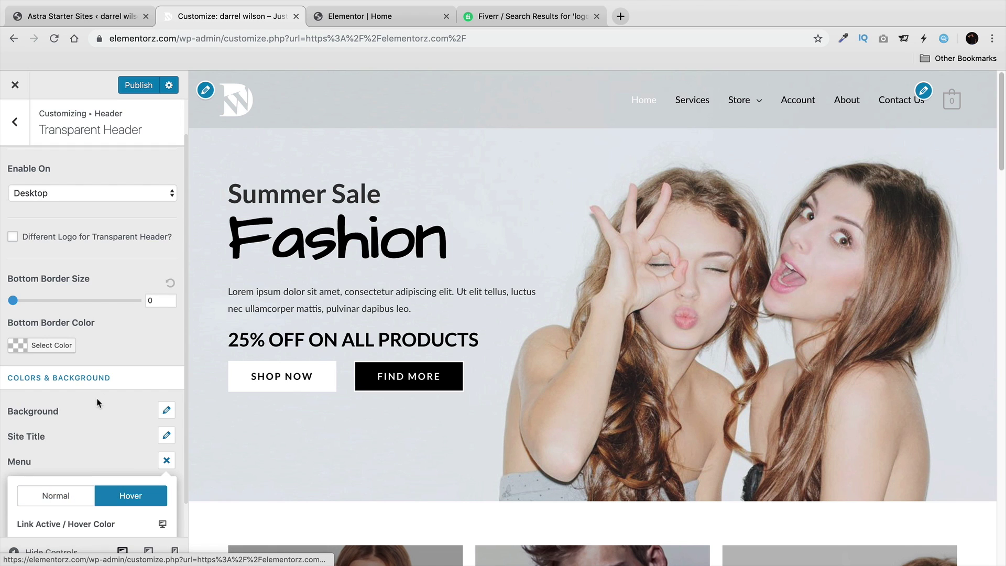
scroll(97, 402, down, 2)
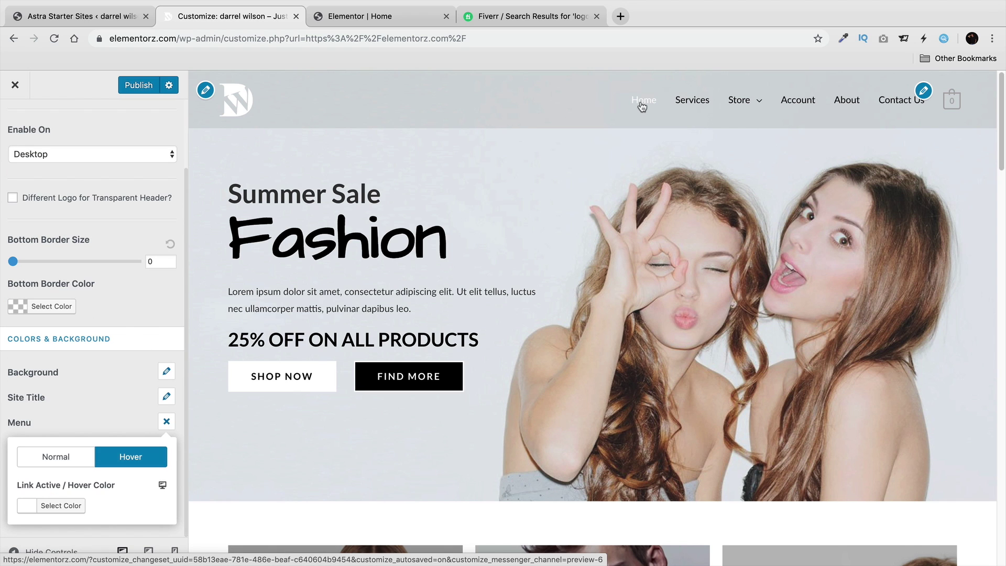
click(61, 505)
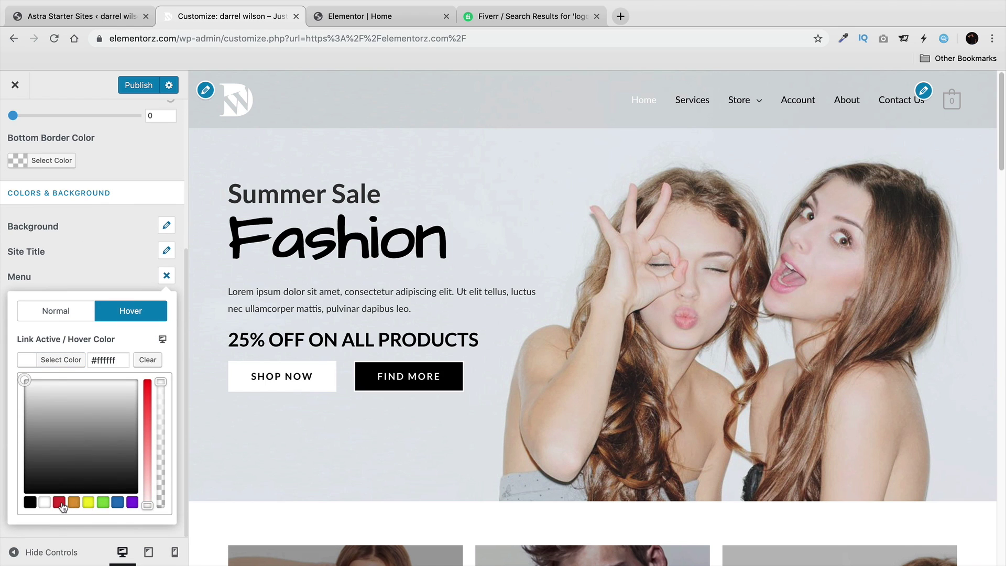
click(60, 504)
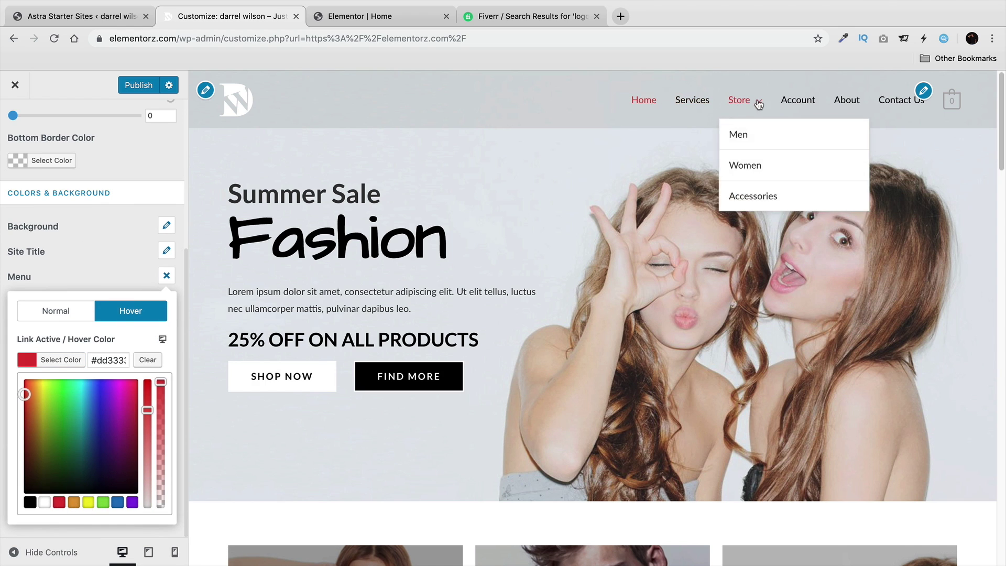
click(30, 501)
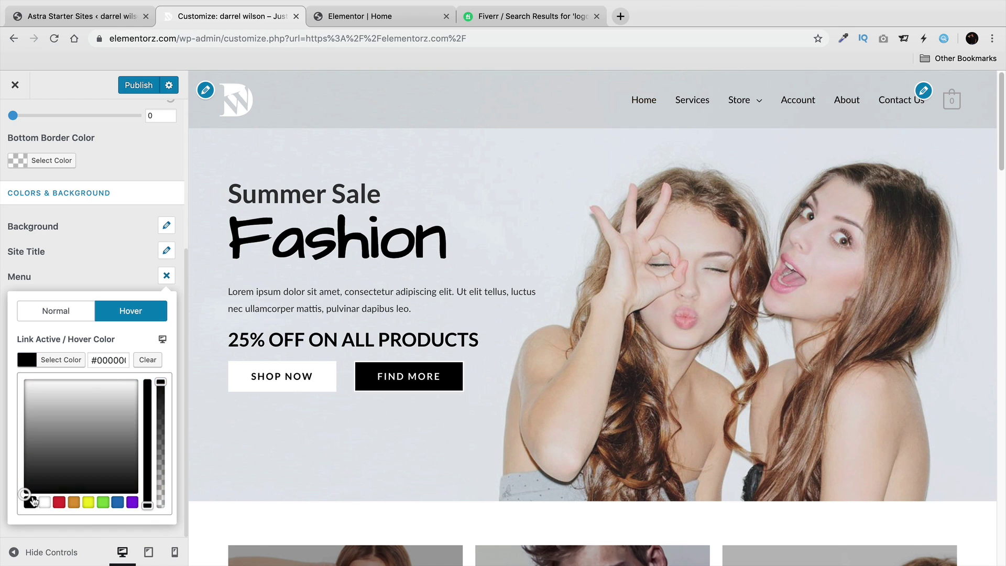
click(126, 272)
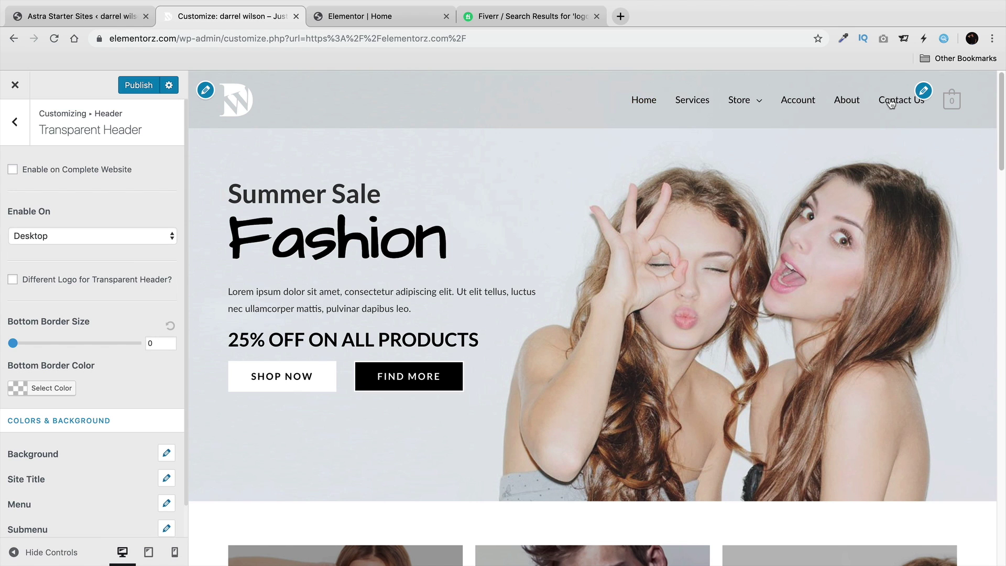
Publish the header colour changes and leave the Transparent Header settings.
scroll(71, 380, down, 1)
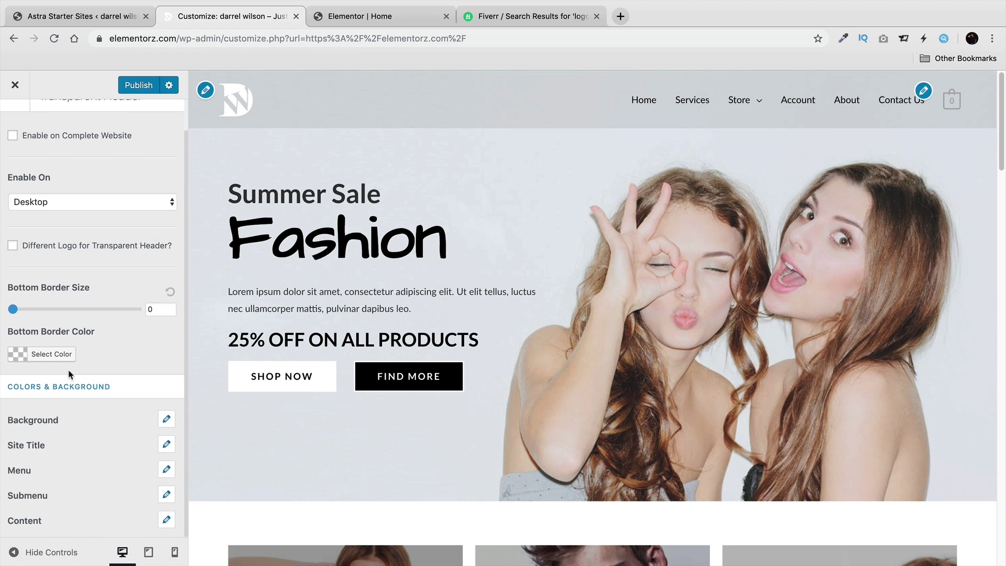
scroll(78, 396, up, 1)
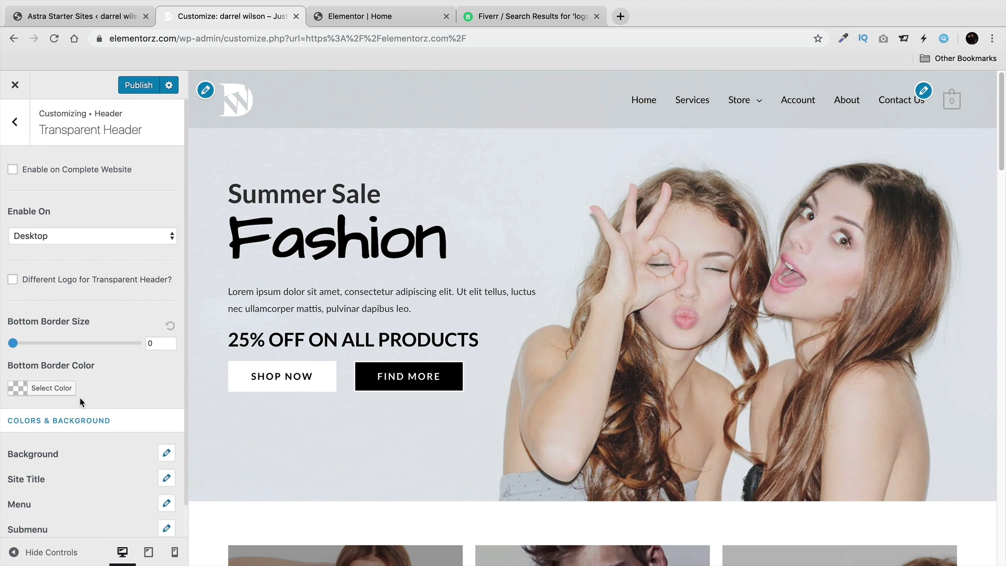
click(134, 85)
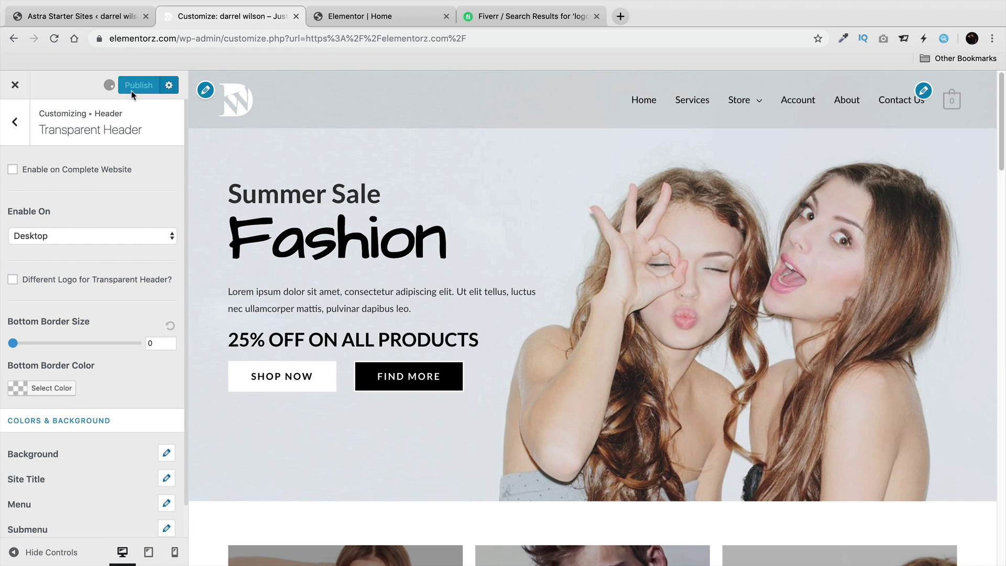
click(23, 123)
Look over the Sidebar layout settings and return to the main sections list.
click(23, 123)
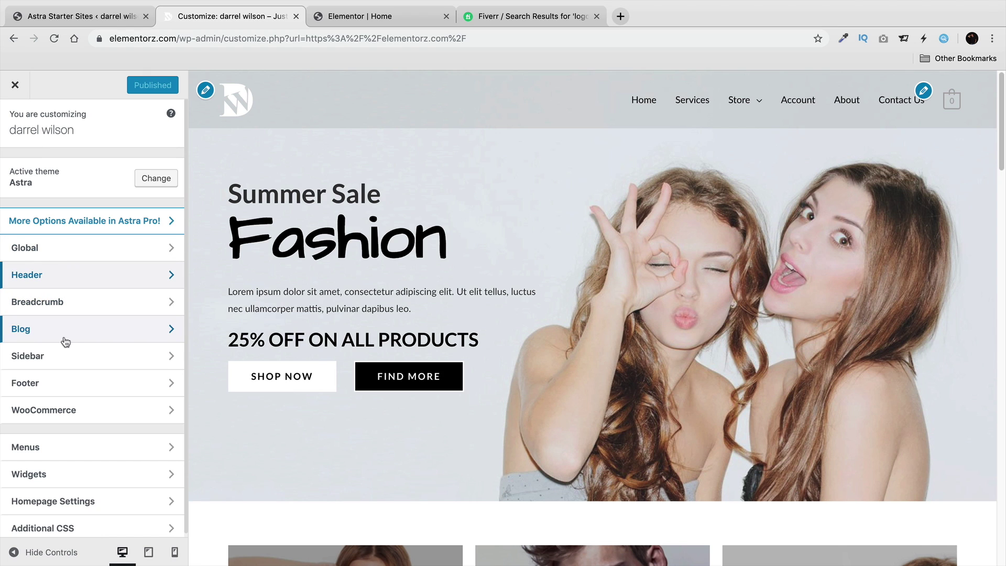
click(64, 357)
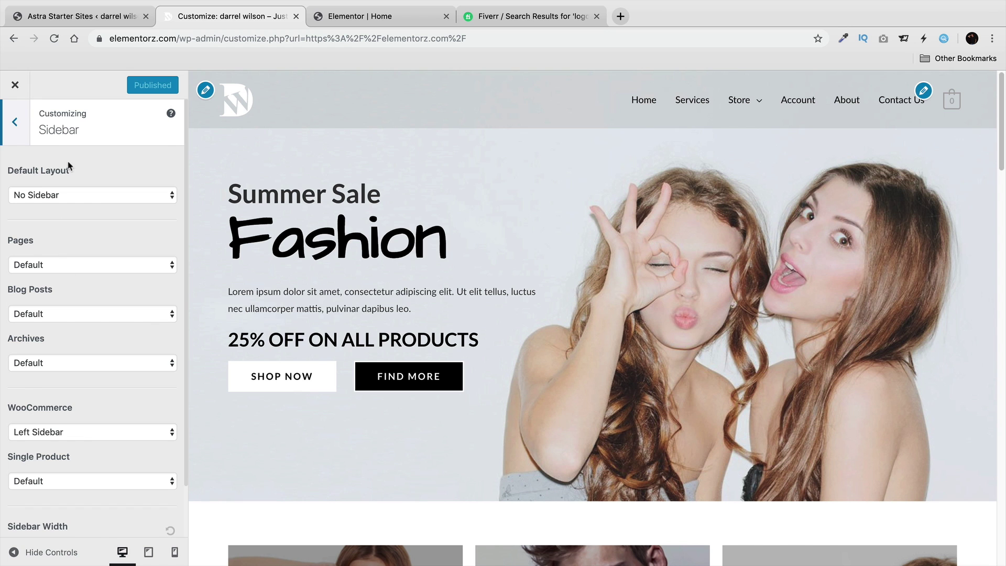
click(21, 125)
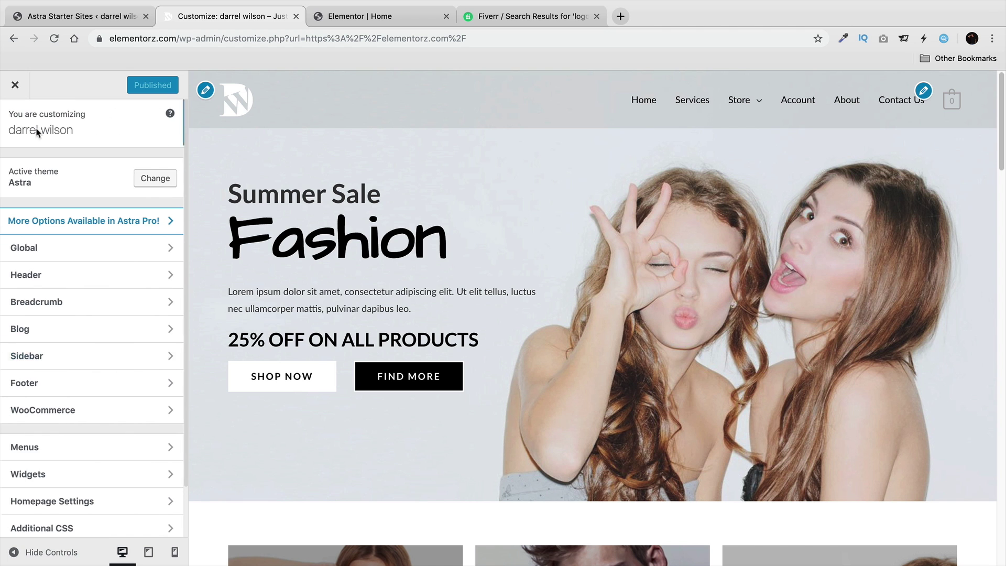
Browse the Footer Widgets and Footer Bar settings, then back out to the main list.
click(46, 382)
scroll(259, 404, down, 20)
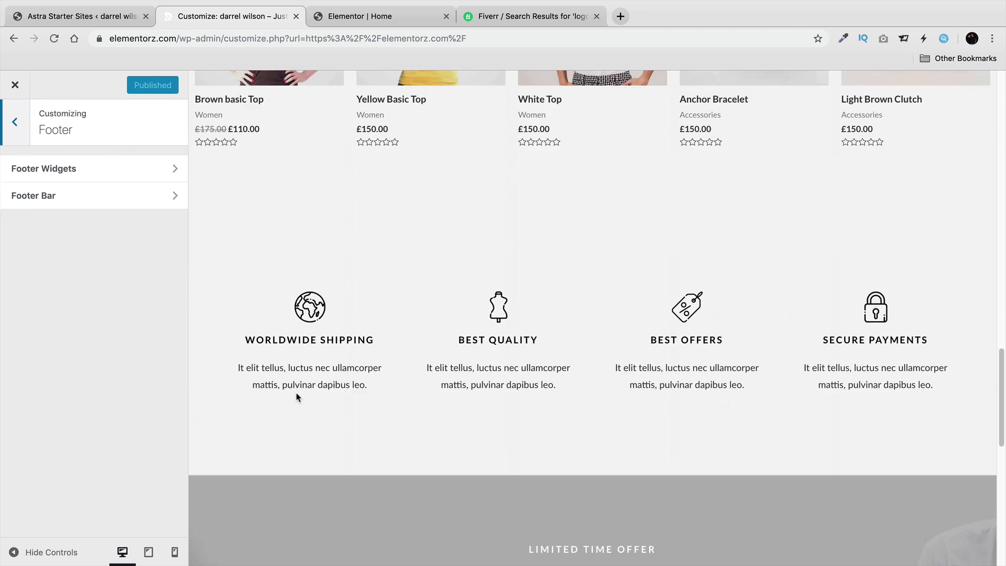
scroll(296, 398, down, 3)
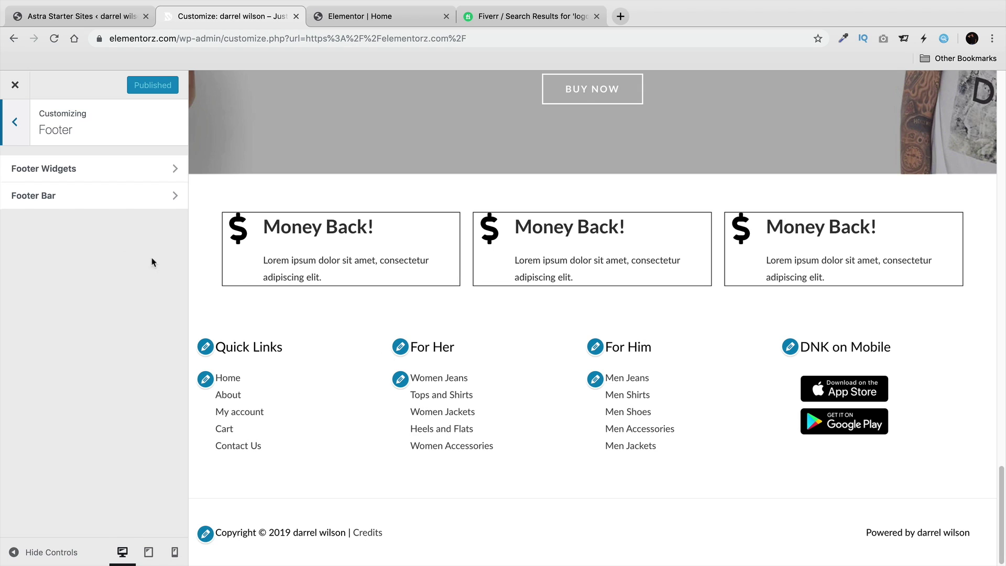
click(83, 170)
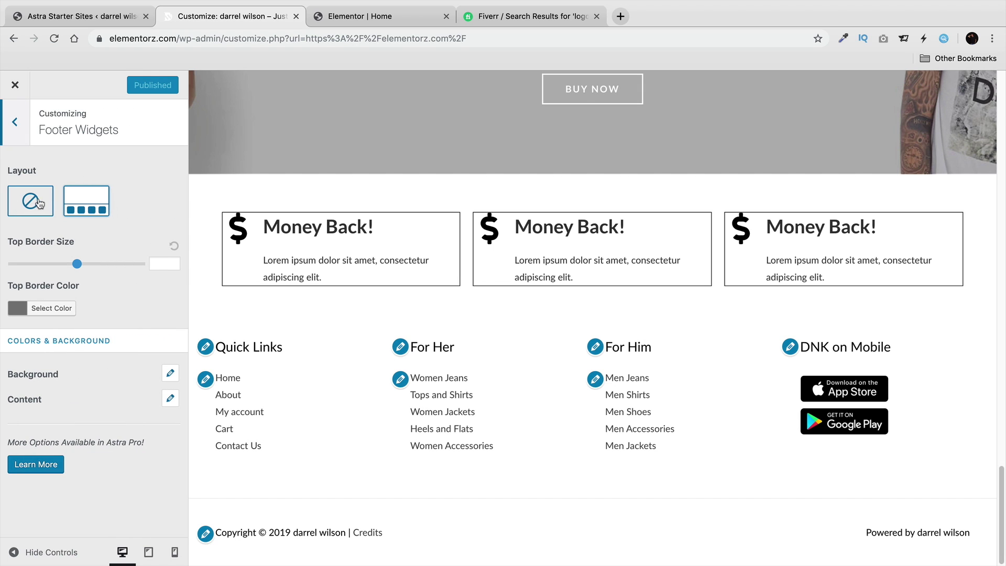
click(22, 135)
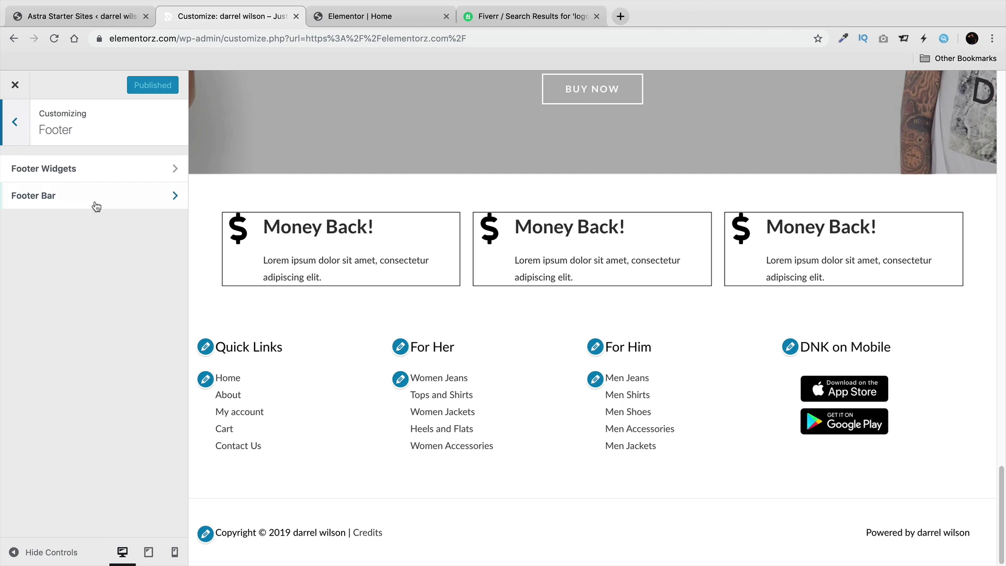
click(92, 202)
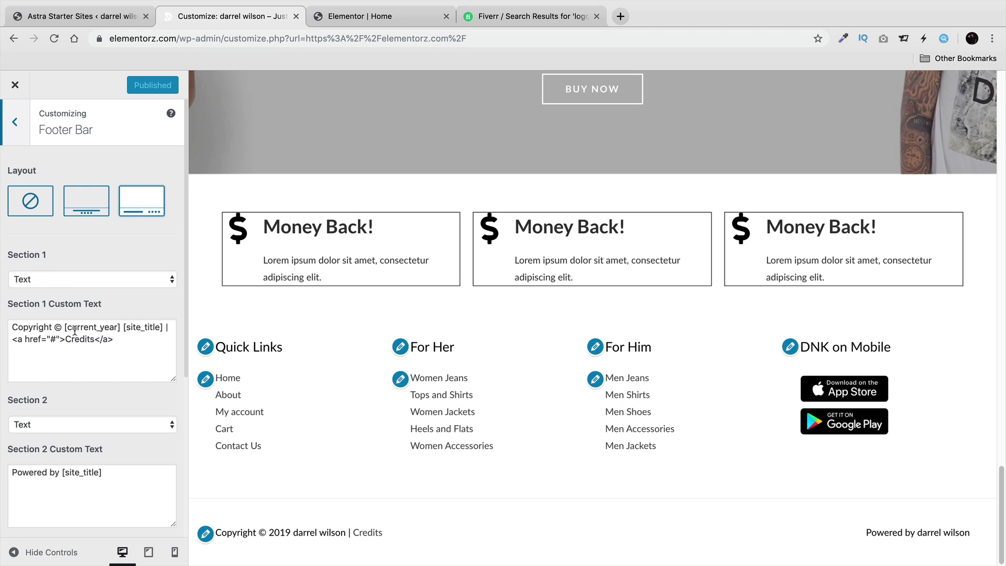
click(15, 125)
click(14, 124)
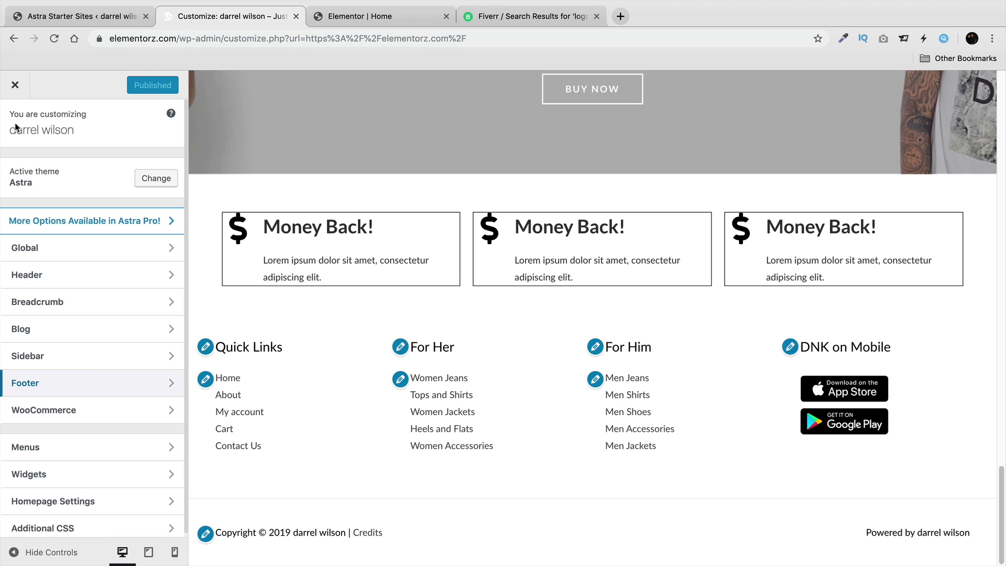
Add a Products widget to Footer Widget Area 2.
click(49, 473)
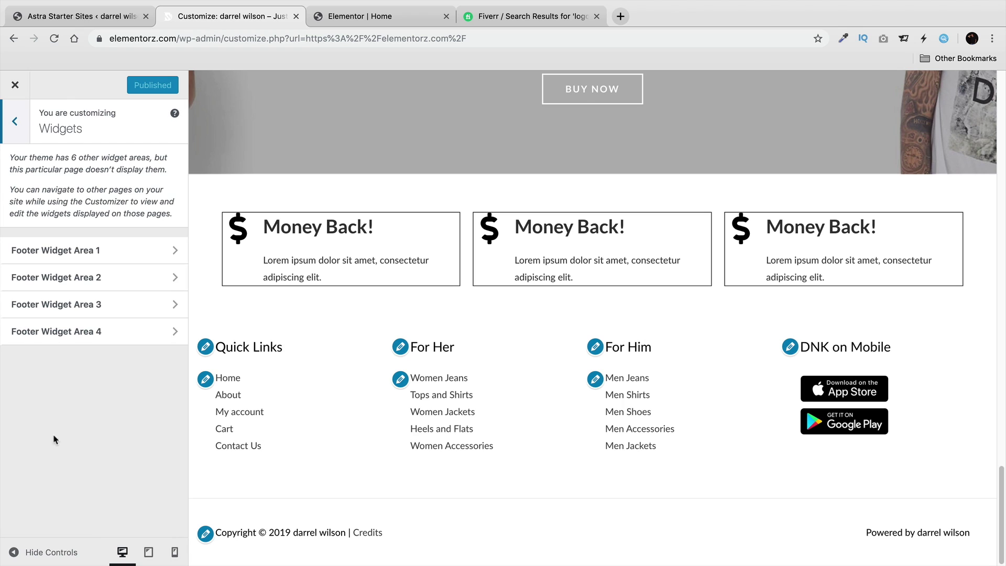
click(79, 252)
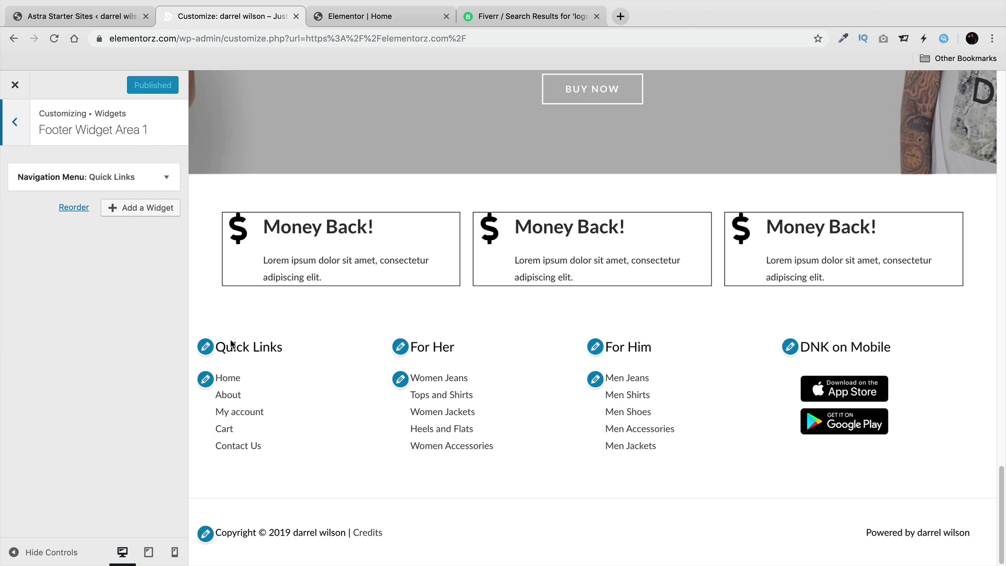
click(400, 347)
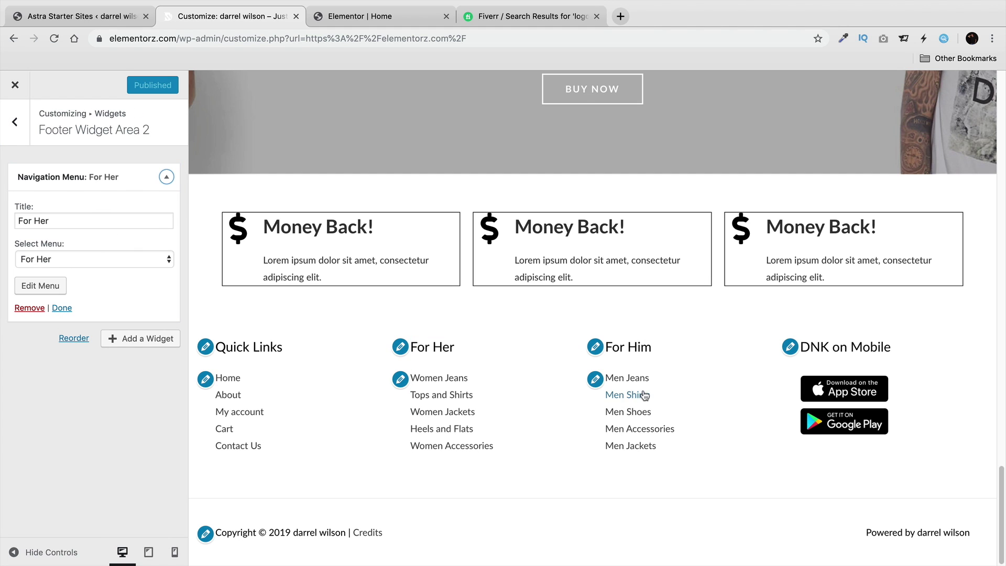
click(140, 339)
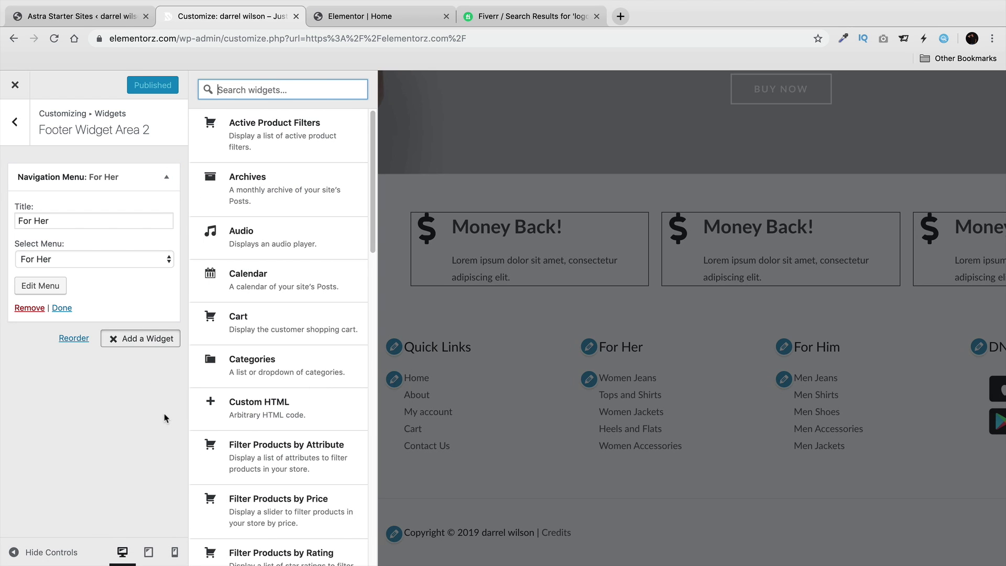
drag(373, 202, 376, 230)
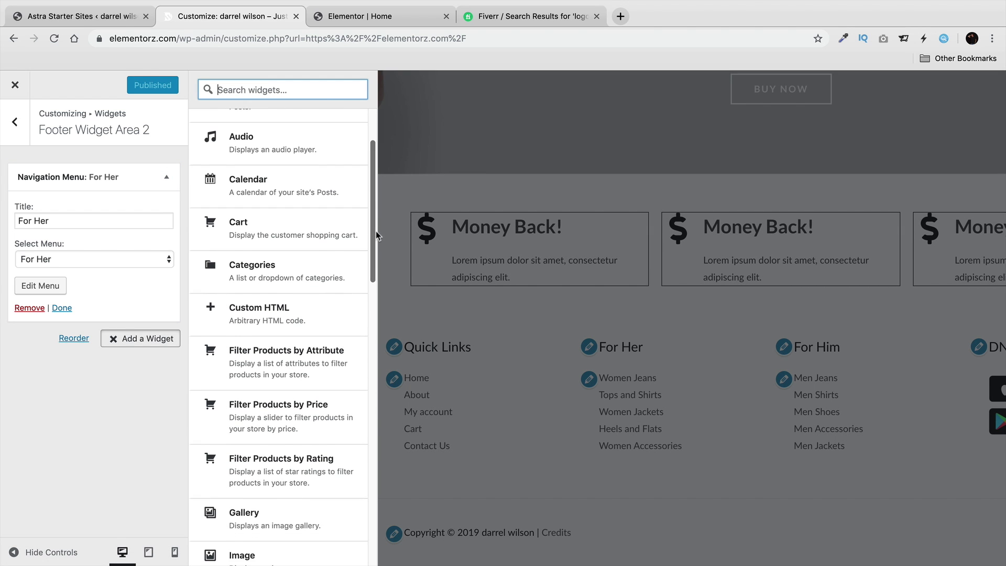
scroll(346, 346, down, 7)
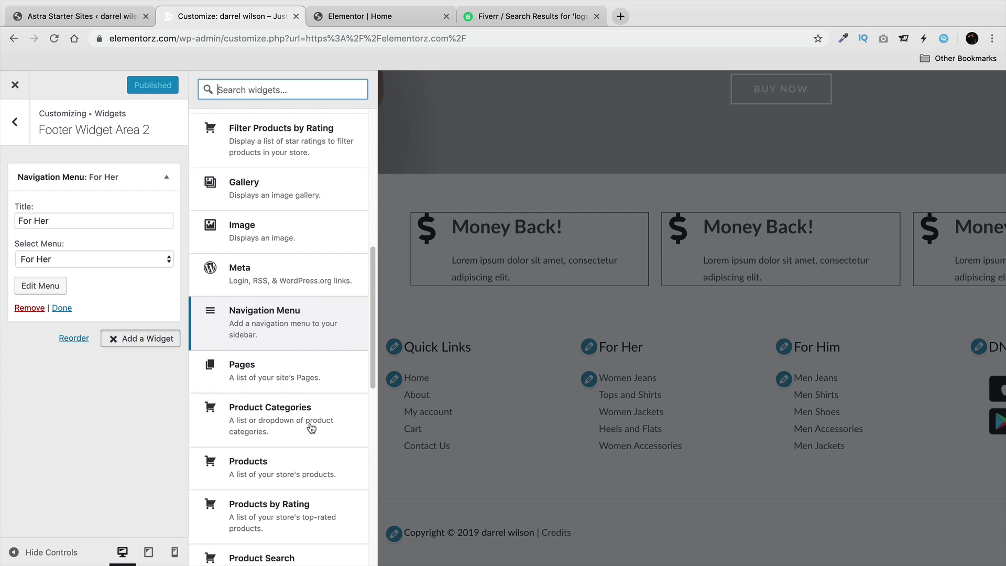
click(270, 456)
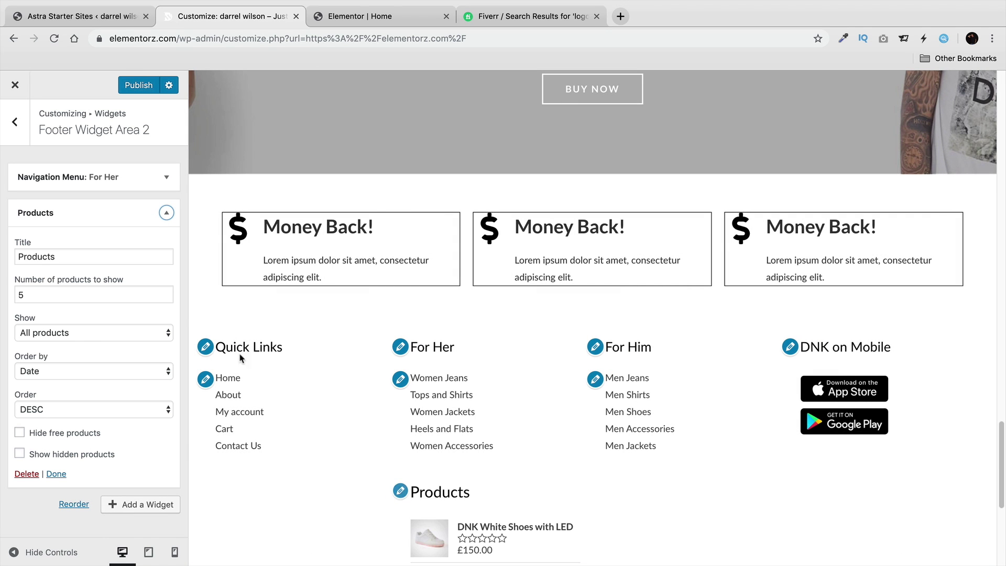
Remove the For Her navigation menu widget from that footer area.
click(167, 181)
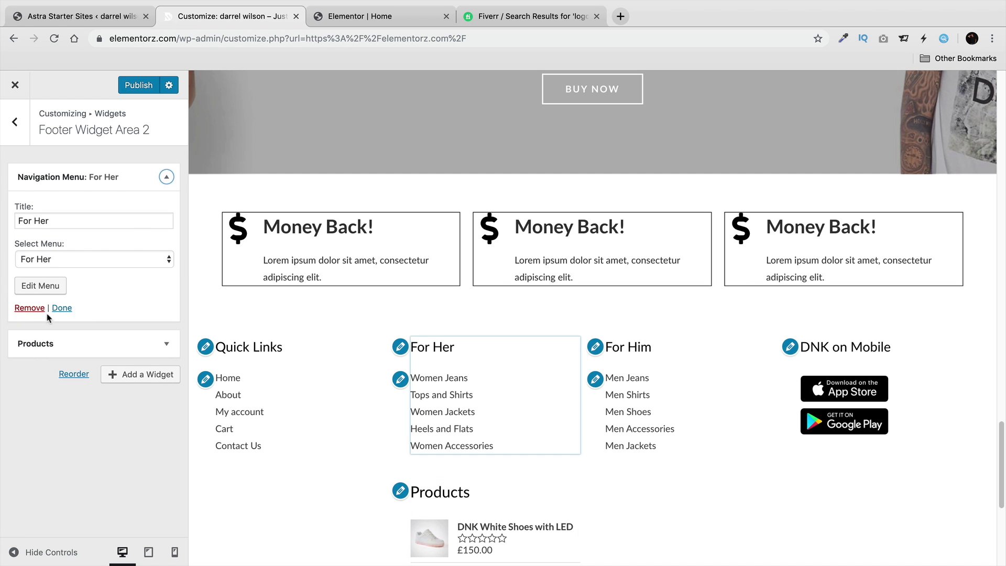
click(33, 309)
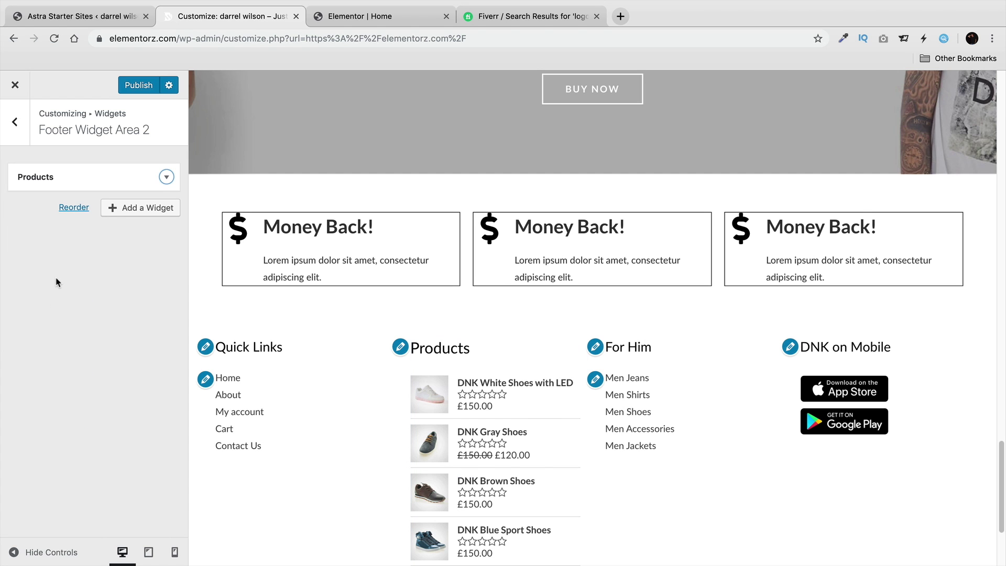
scroll(448, 359, down, 3)
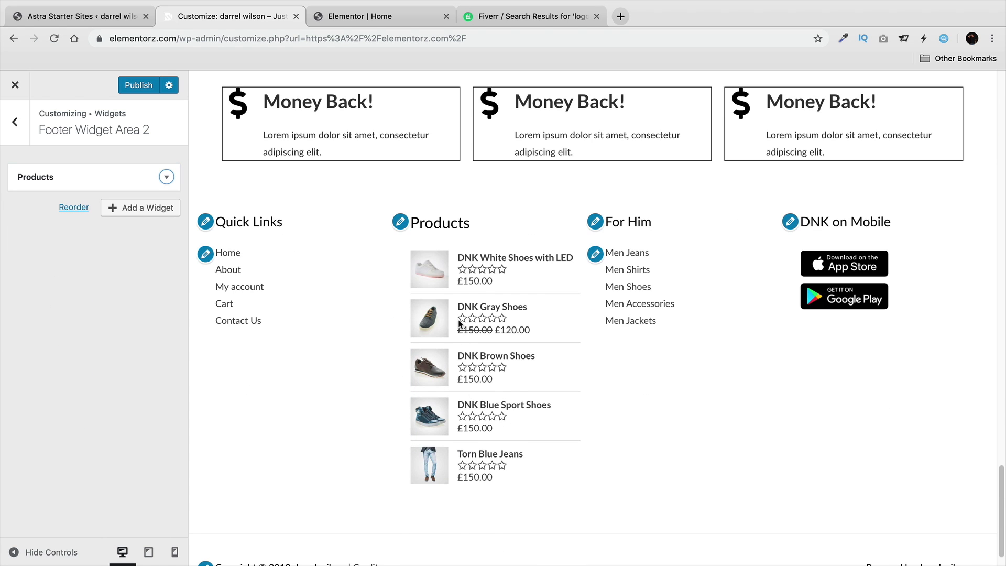
scroll(314, 252, up, 3)
Set the Products widget to show 3 products and return to the widget areas list.
click(166, 177)
click(87, 253)
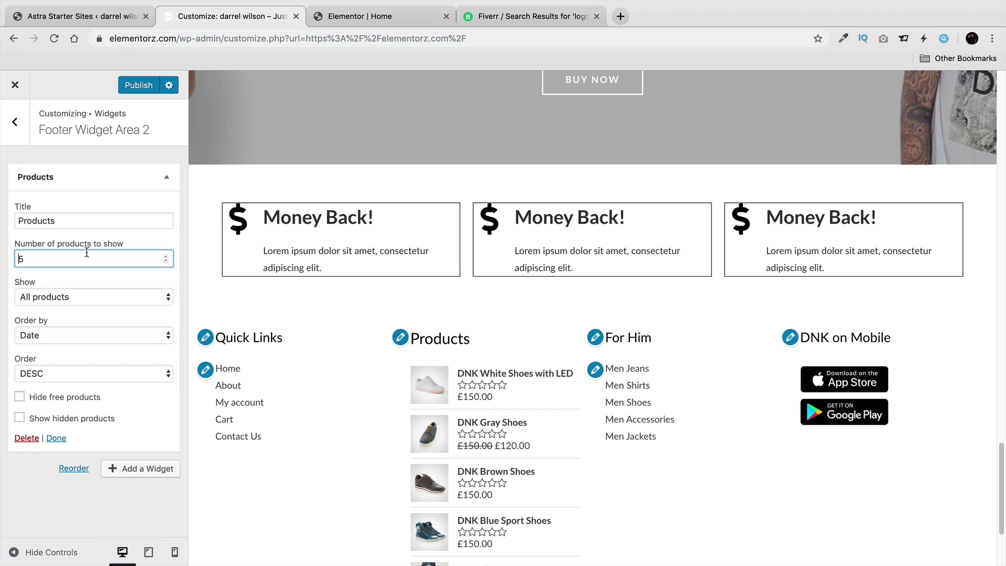
key(BackSpace)
text(3)
scroll(335, 450, down, 2)
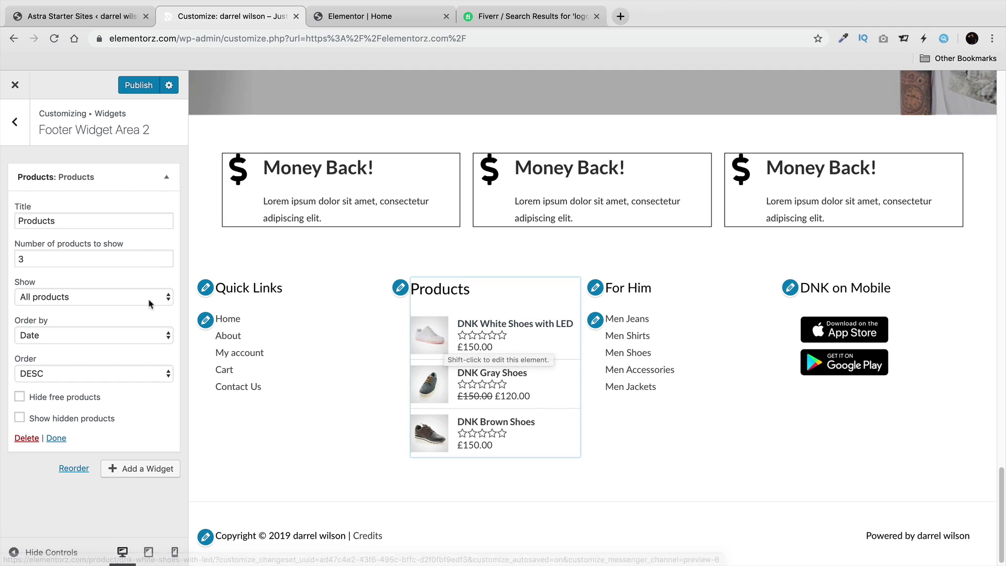
click(56, 438)
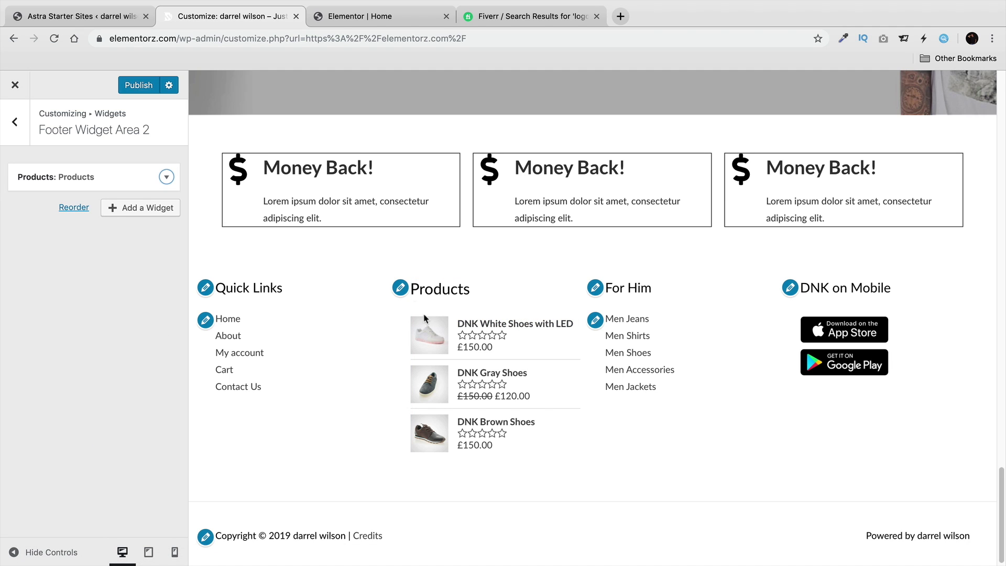
click(13, 122)
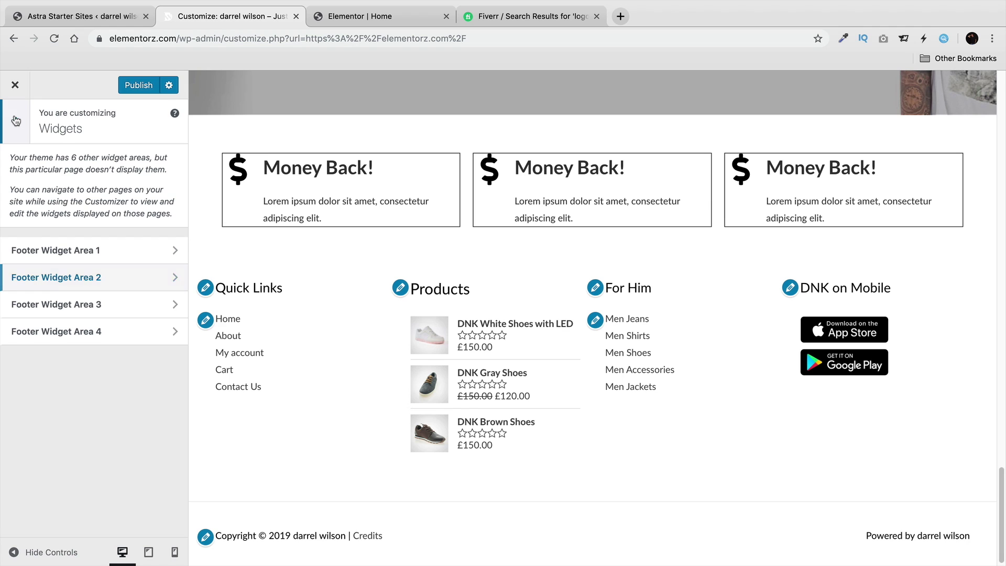
In Homepage Settings, keep Home selected as the static homepage.
click(13, 122)
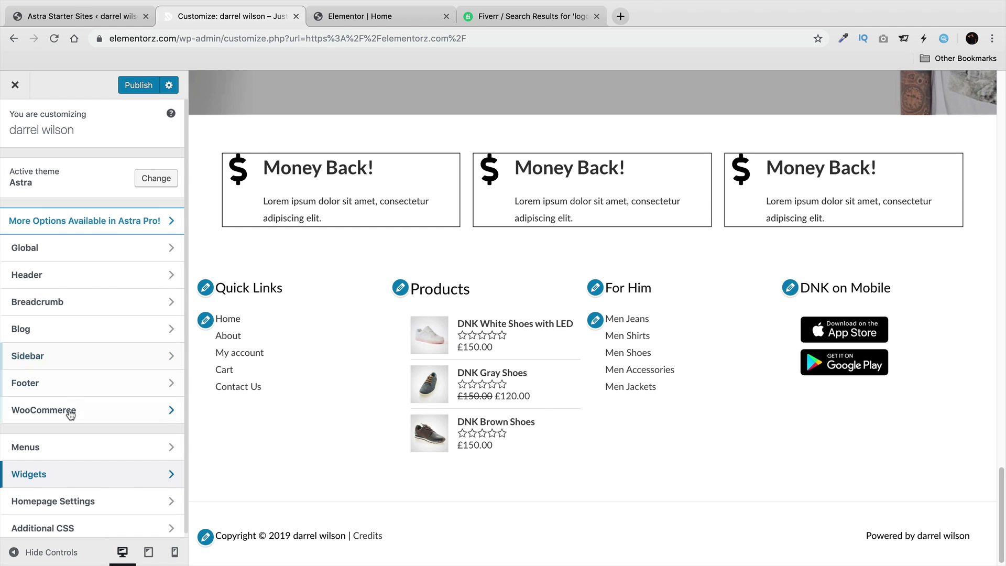
scroll(70, 403, down, 1)
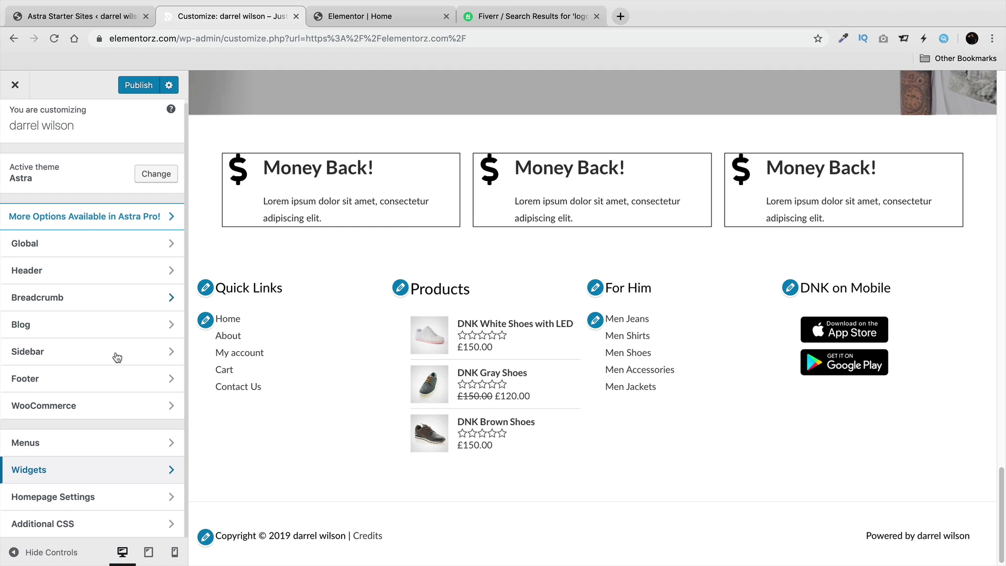
click(70, 500)
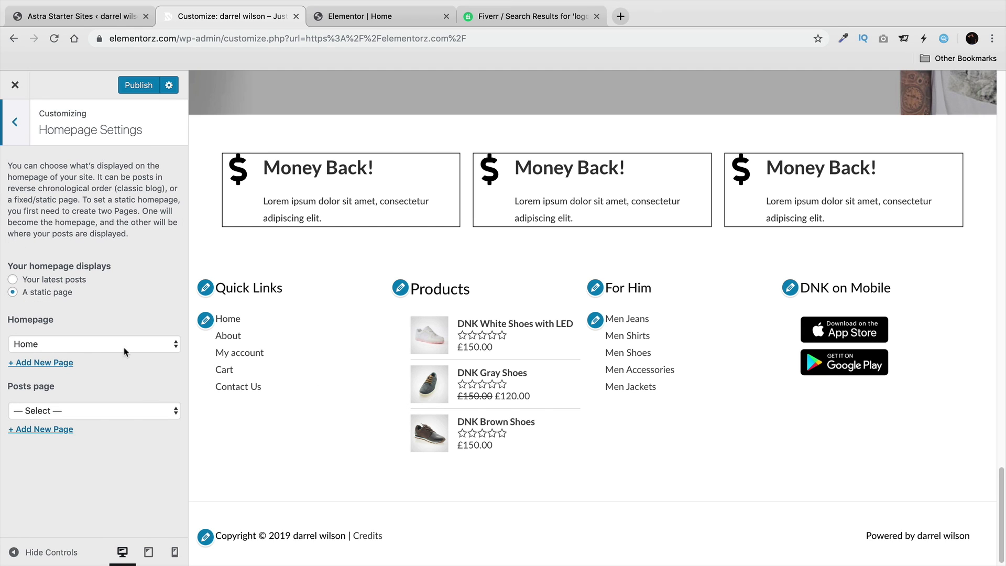
click(58, 345)
click(58, 344)
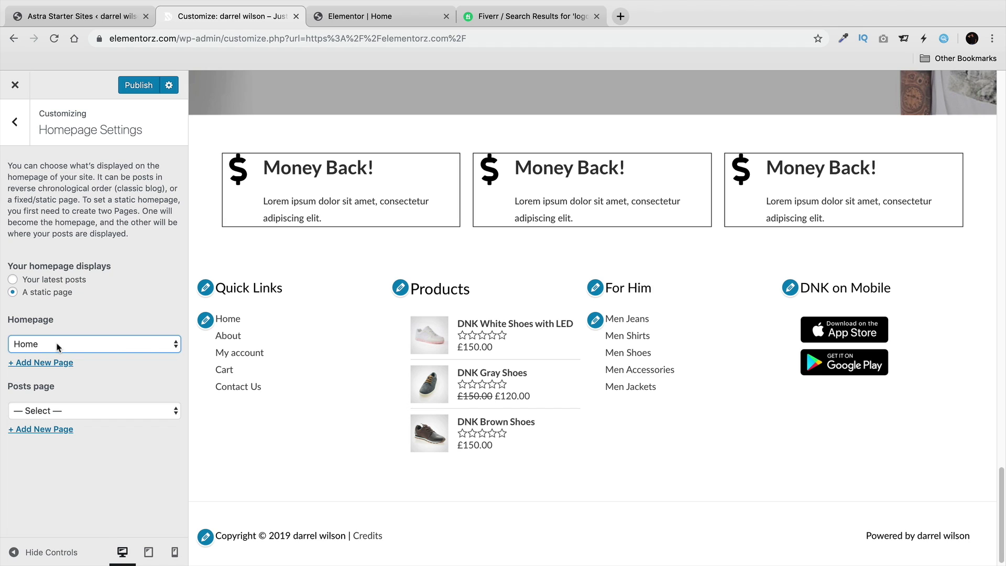
click(58, 345)
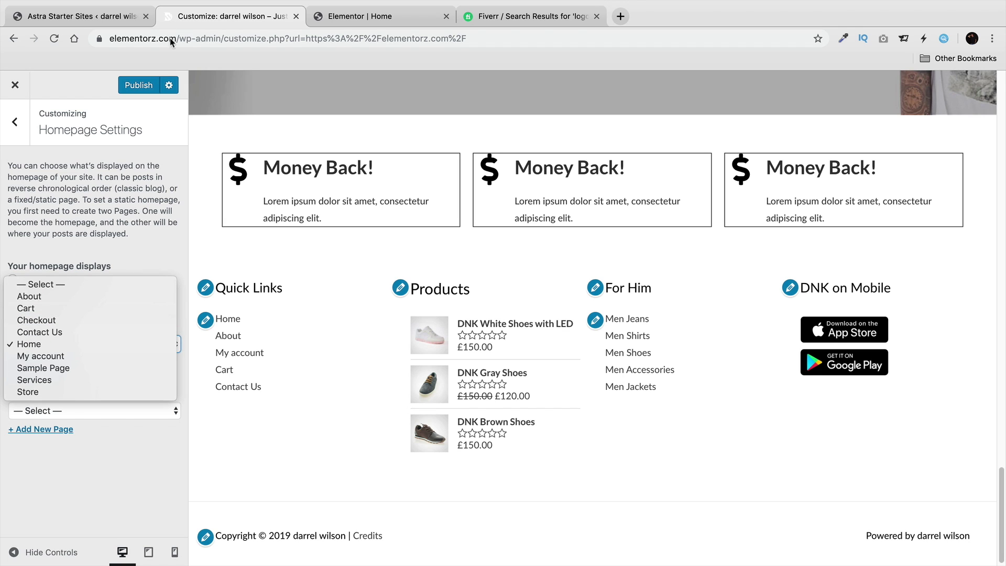
click(97, 344)
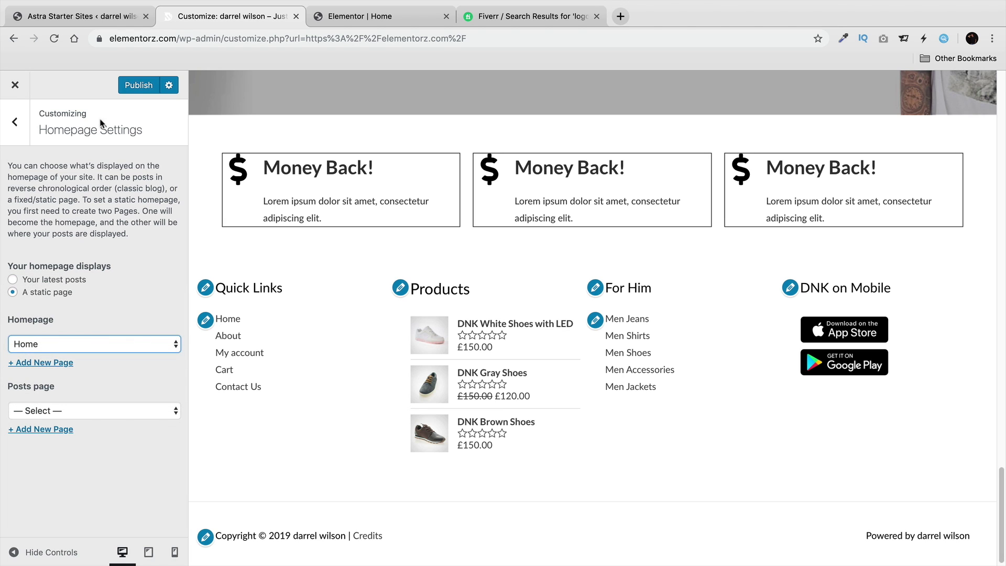
Publish the changes and go back to the main Customizer sections.
click(129, 85)
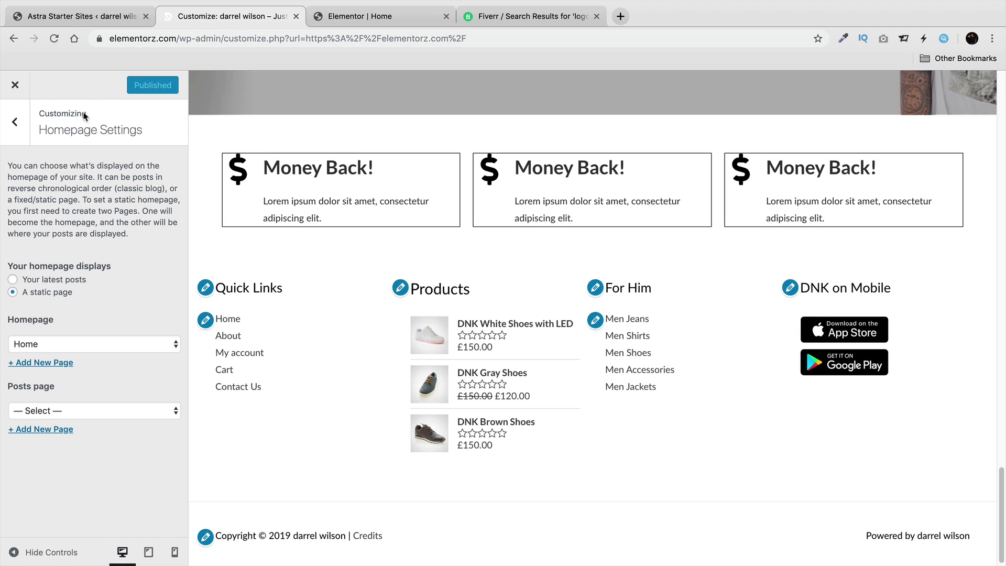
click(15, 122)
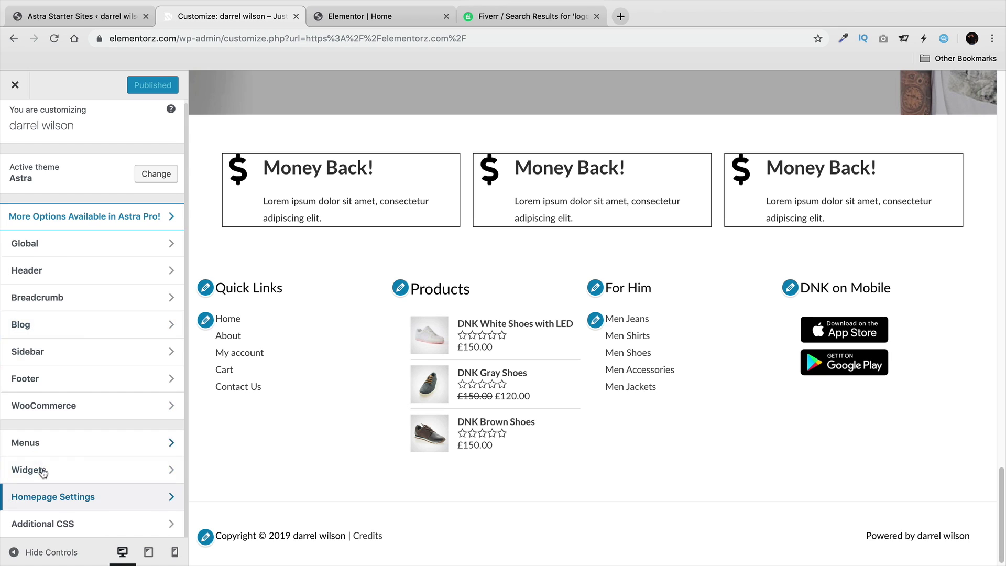
click(65, 308)
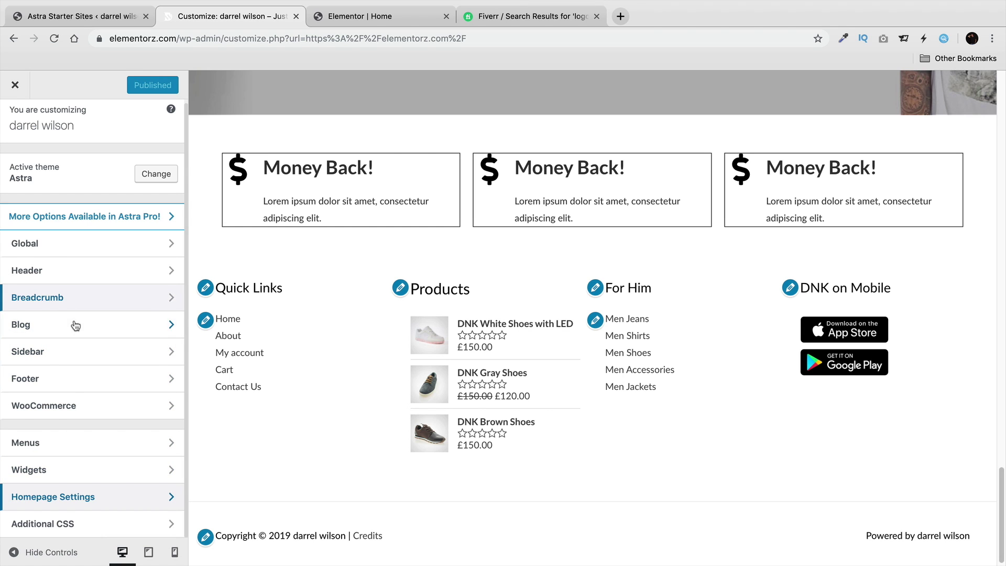
Glance at the Additional CSS panel, then close the Customizer back to the Dashboard.
click(94, 522)
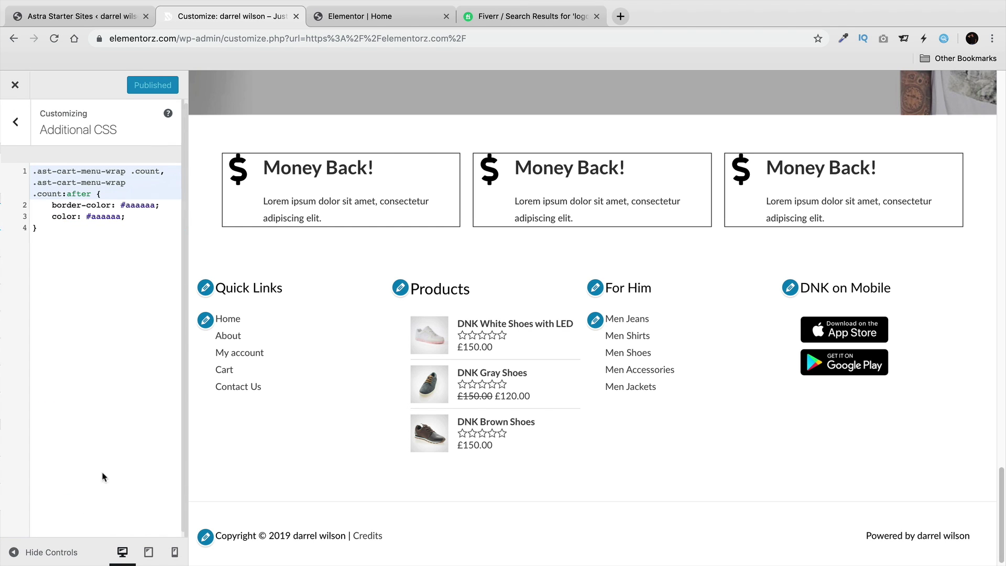
click(18, 126)
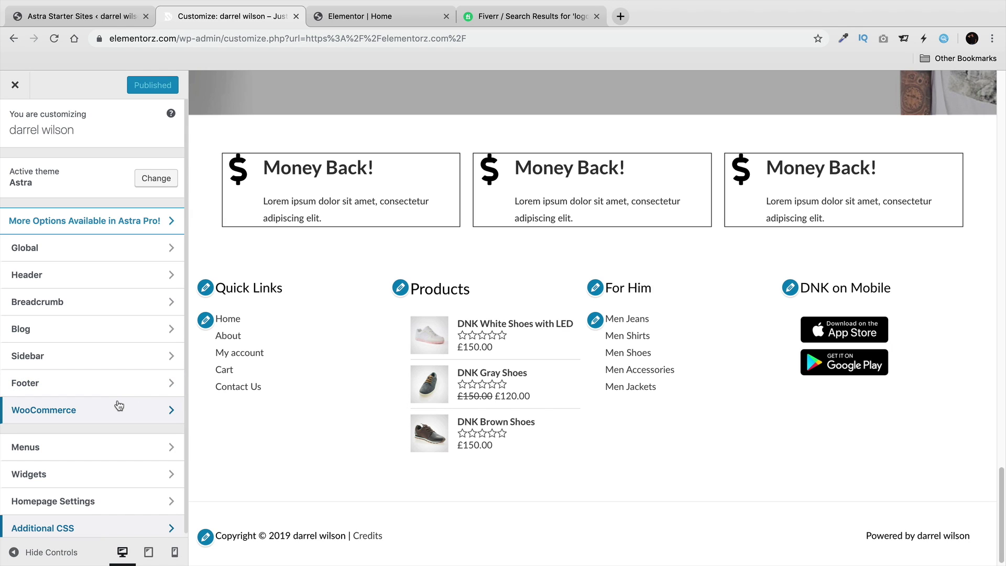
click(18, 89)
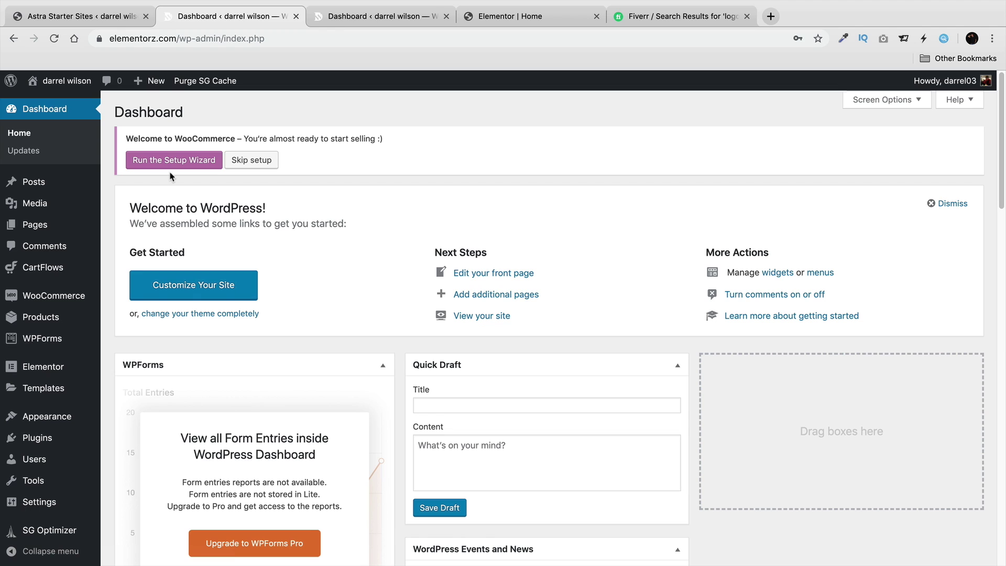
mouse_move(29, 444)
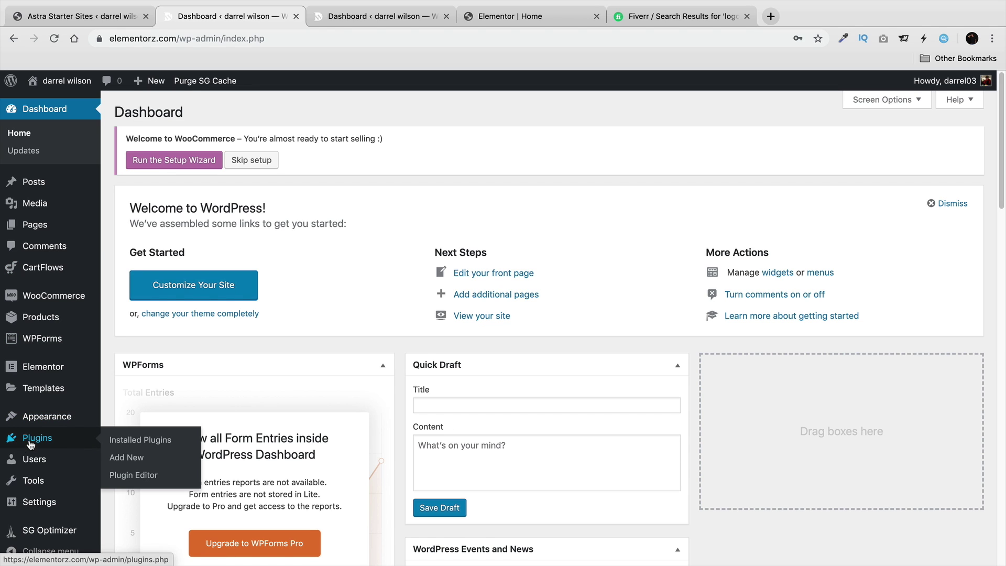
click(119, 459)
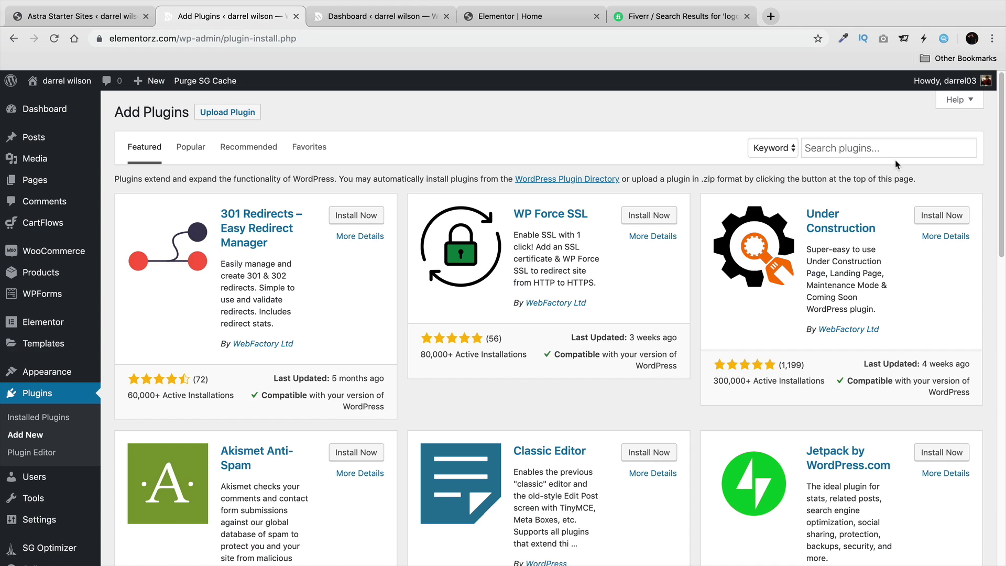
click(894, 147)
text(woocommerce)
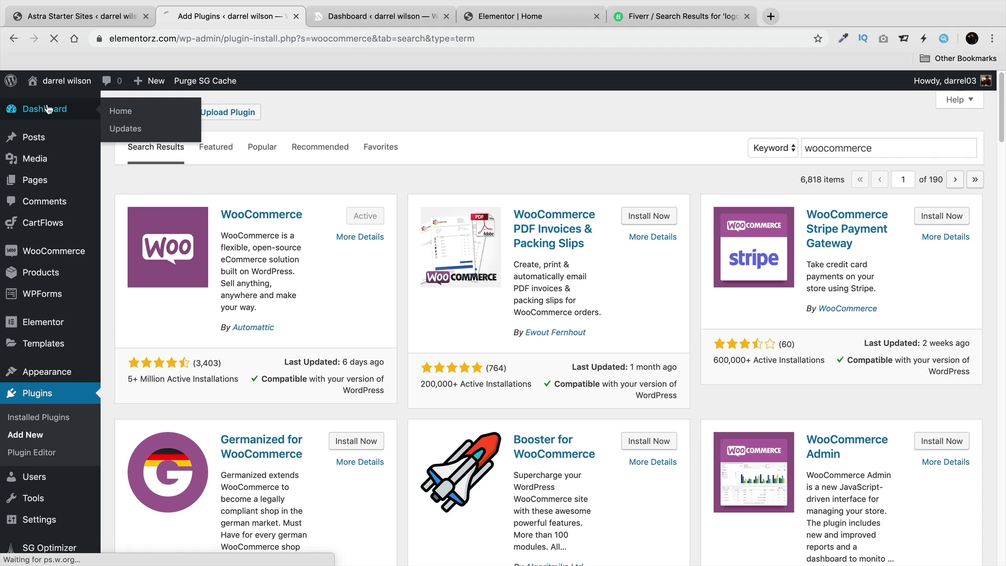
click(56, 120)
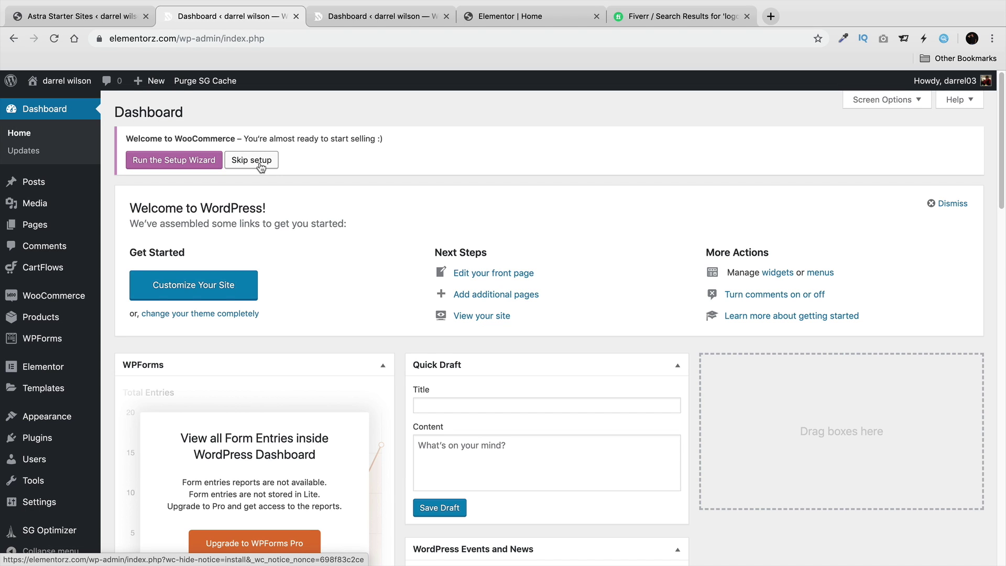
In a new tab, load the wp-admin/?page=wc-setup address with the domain corrected to elementorz.
click(769, 18)
right_click(718, 38)
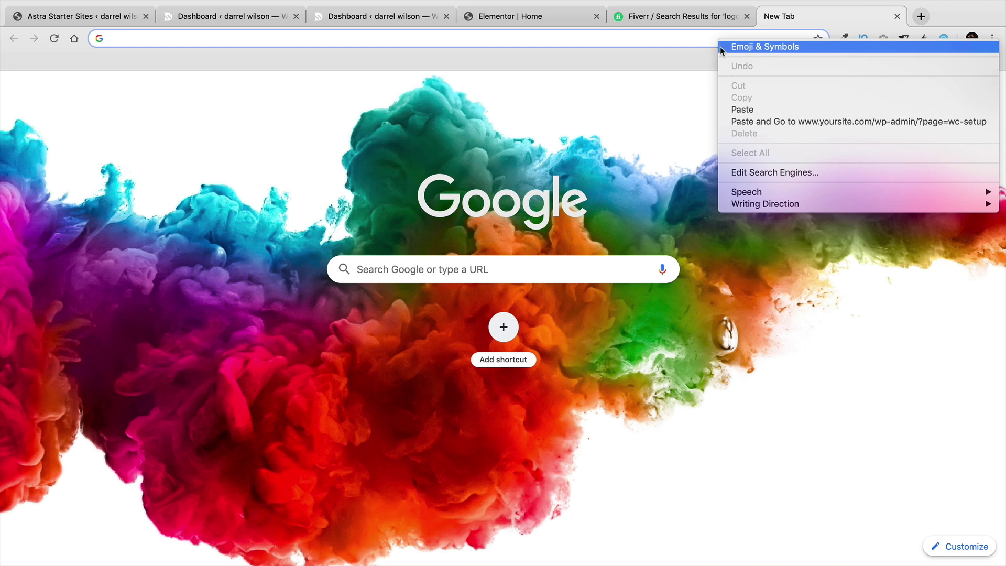
click(747, 108)
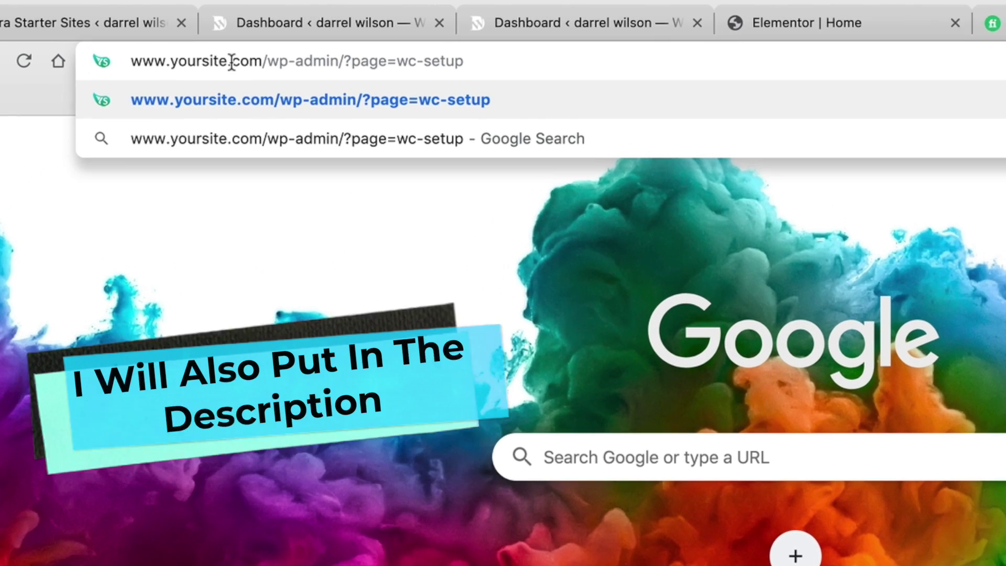
click(231, 63)
key(BackSpace)
key(BackSpace)
key(BackSpace)
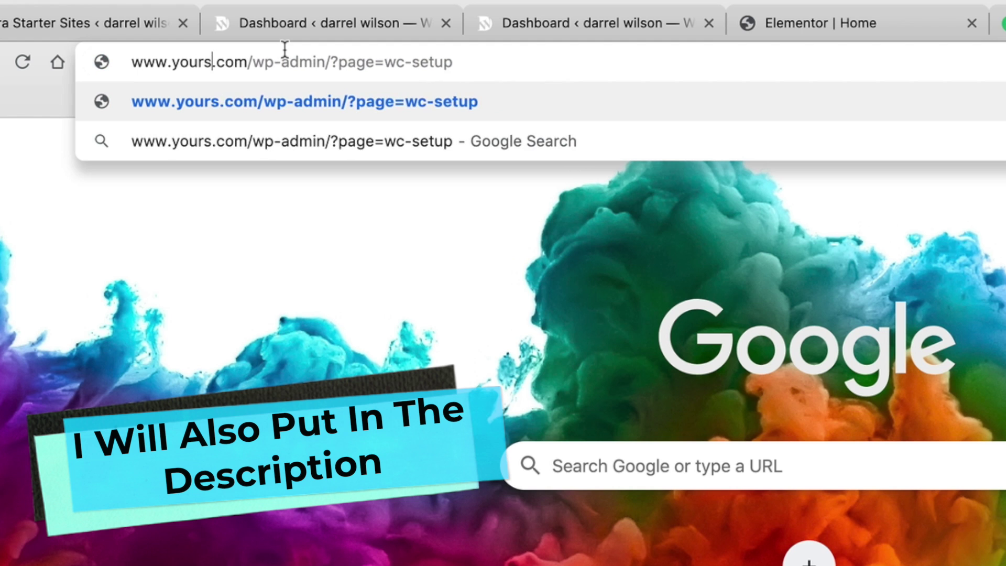
key(BackSpace)
key(BackSpace)
key(BackSpace)
key(BackSpace)
key(BackSpace)
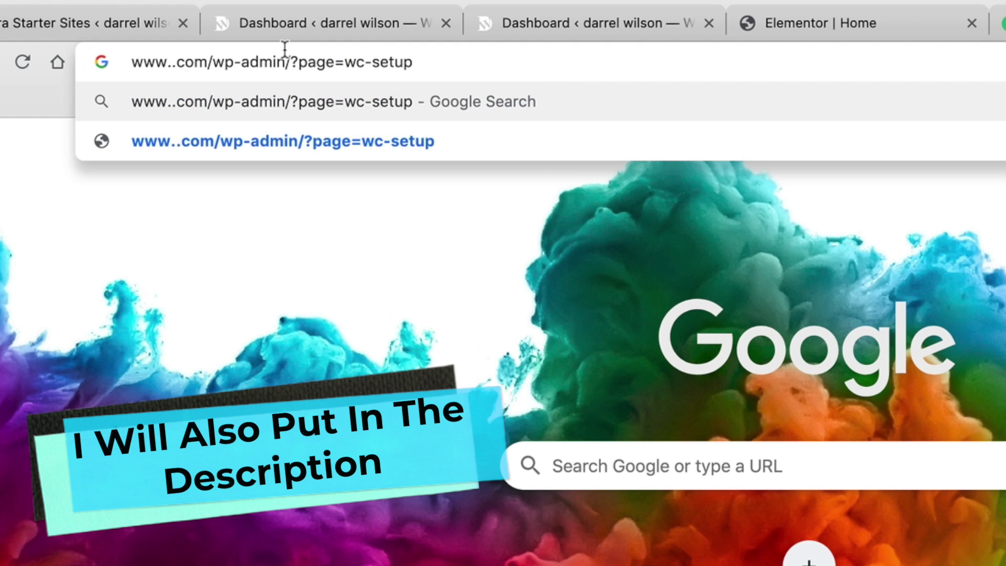
text(elementorz)
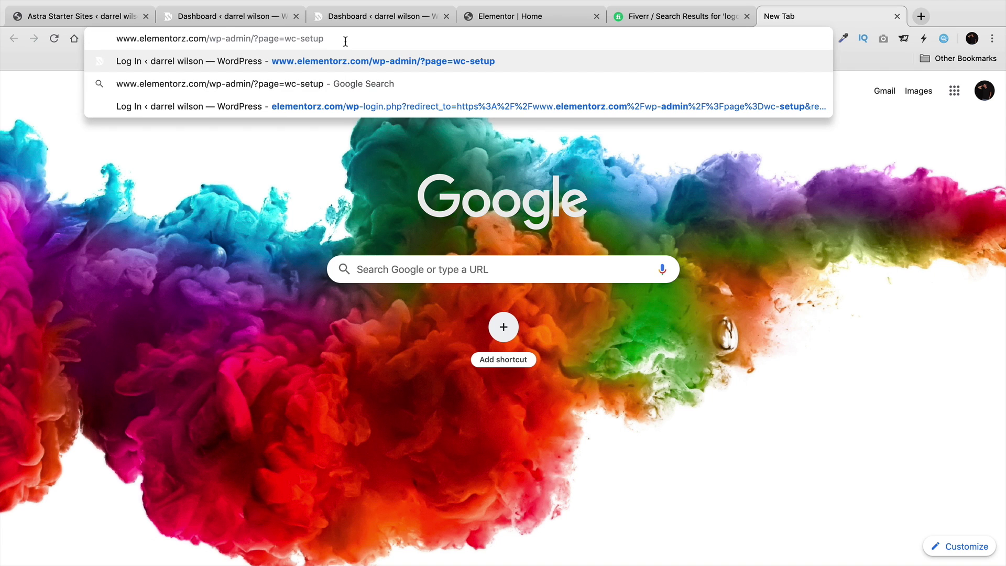
key(Return)
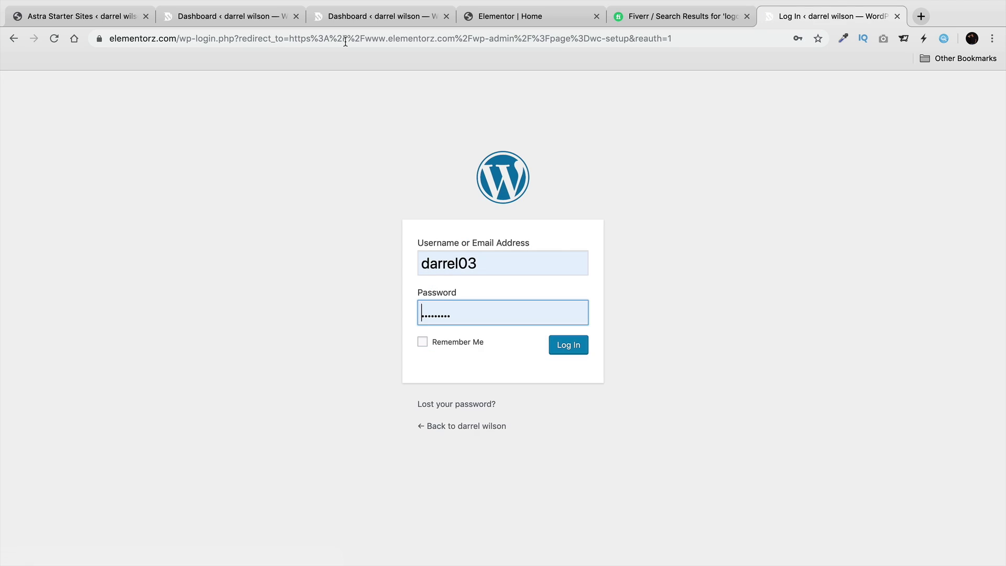
Log in with Remember Me ticked, then reload the wc-setup address on the elementorz domain.
click(422, 341)
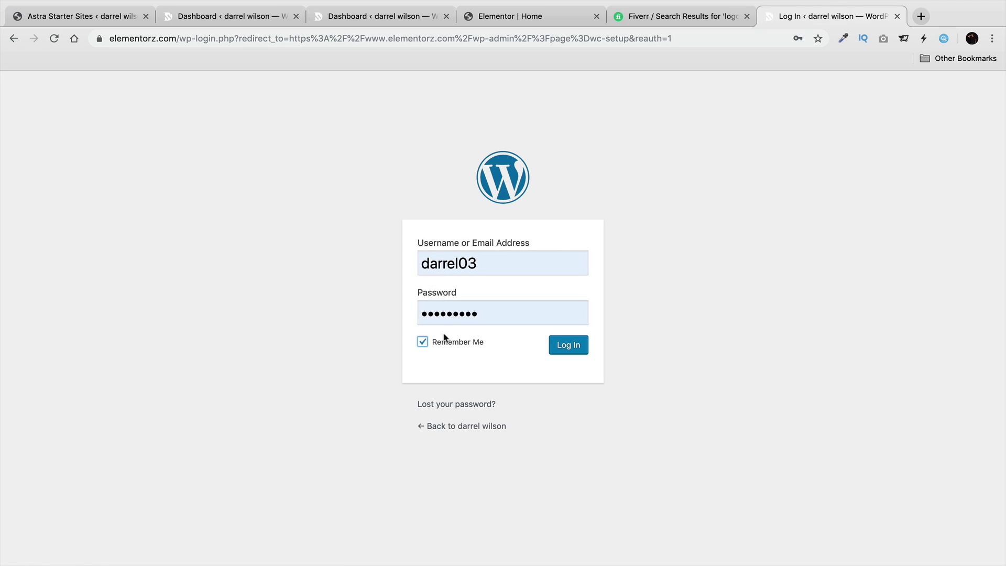
click(567, 344)
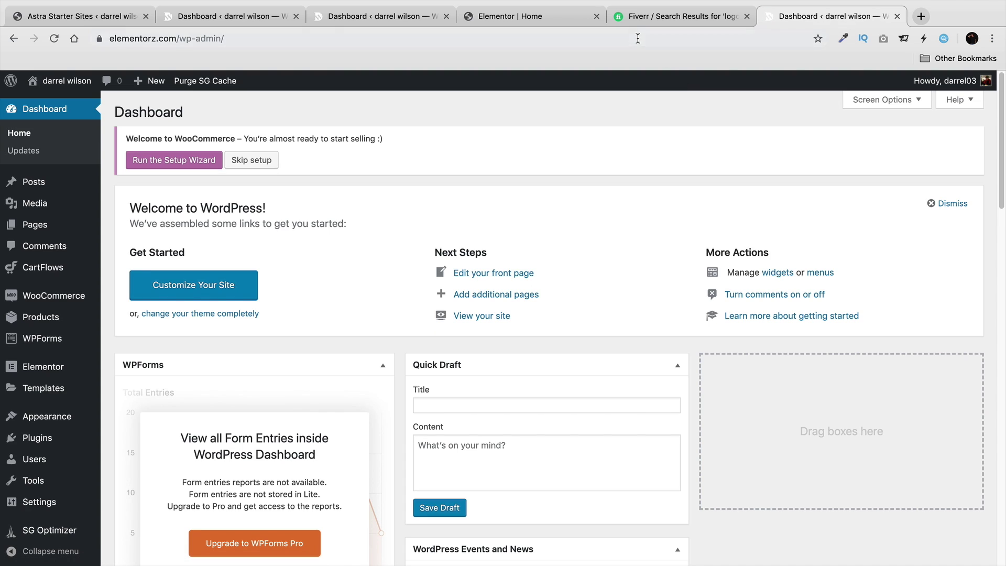
right_click(639, 38)
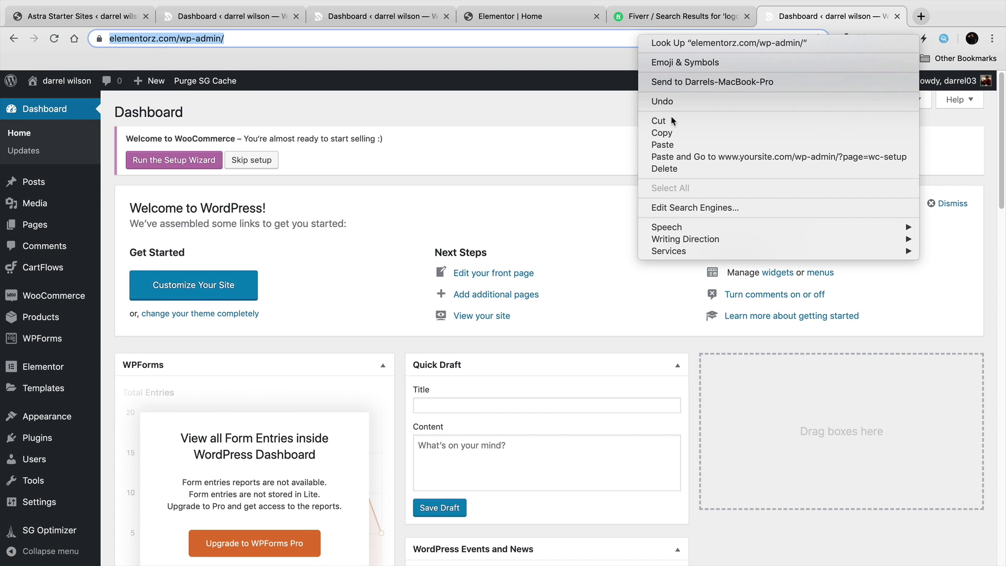
click(665, 144)
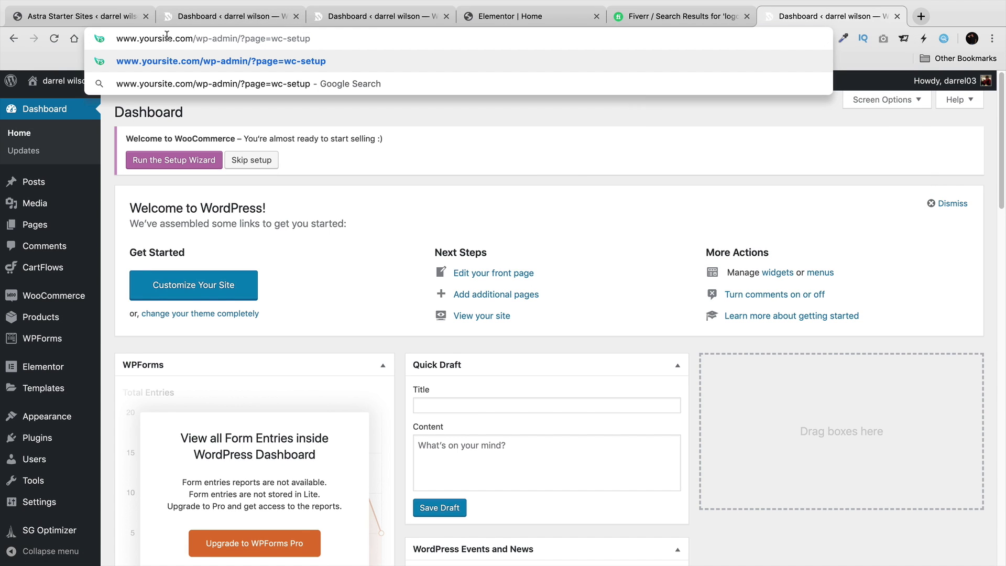
drag(173, 37, 92, 38)
text(el)
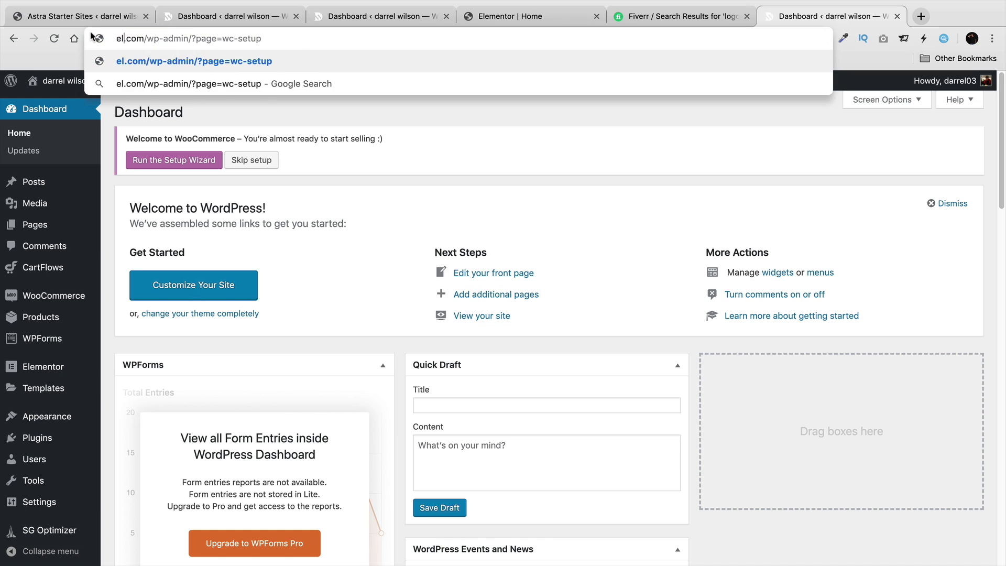
text(ementorz)
key(Return)
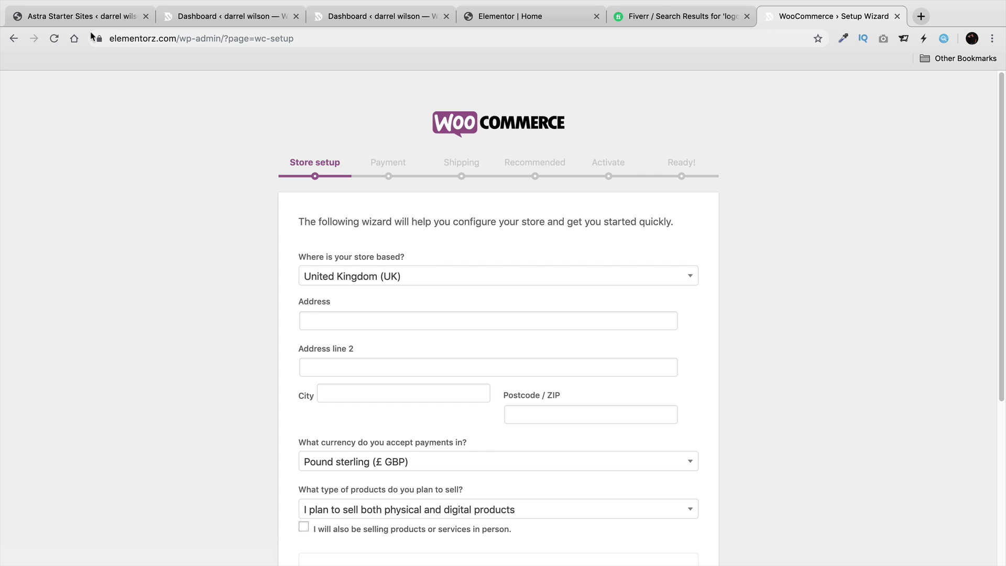
Run the setup wizard from the Dashboard and choose United States as the store country.
click(896, 16)
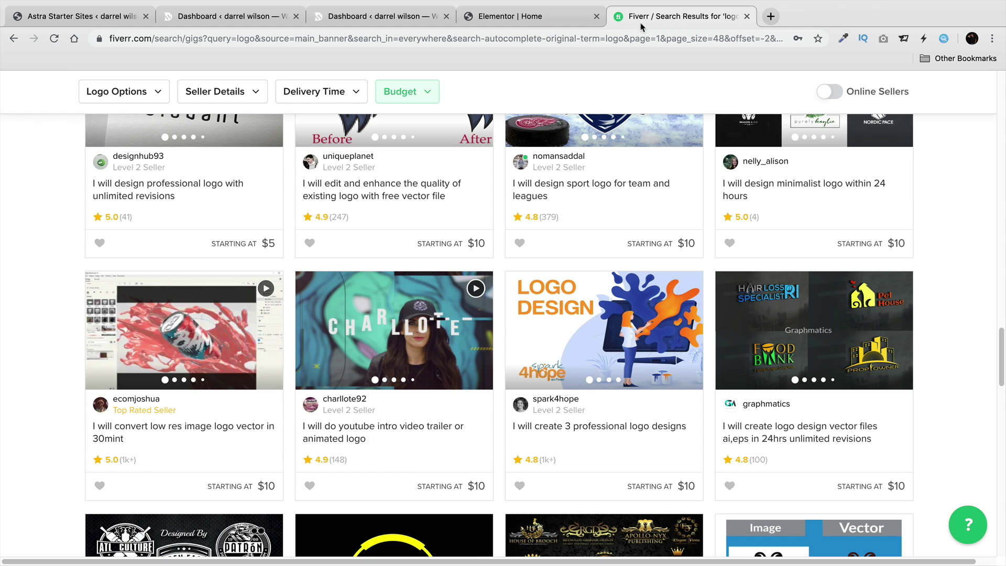
click(233, 17)
click(177, 163)
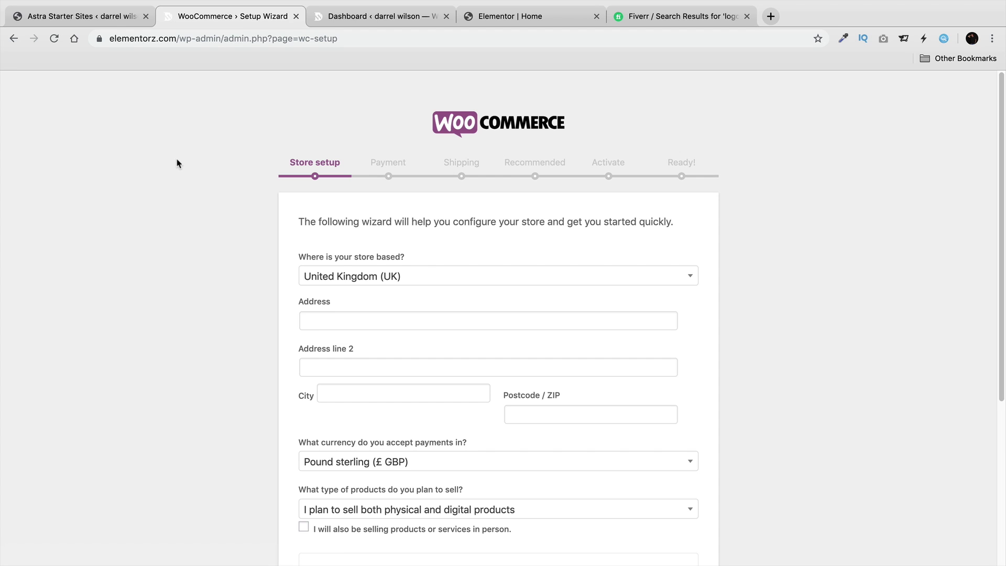
click(373, 278)
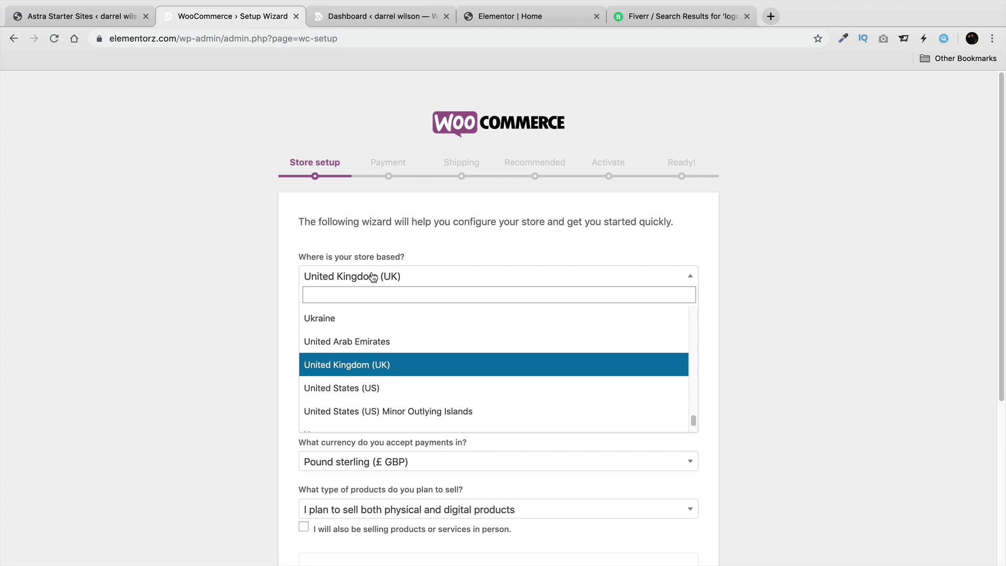
click(391, 385)
click(440, 318)
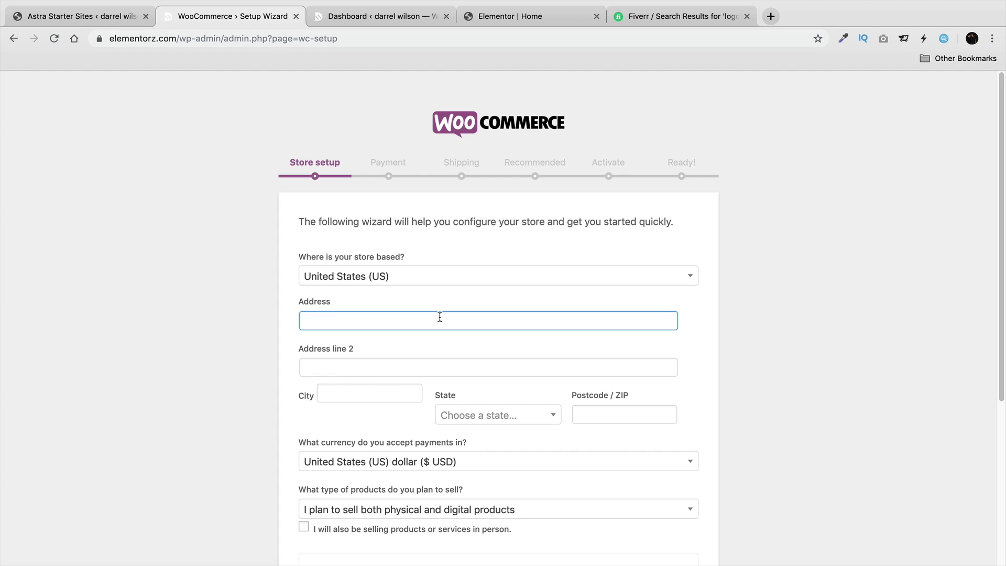
key(Tab)
key(Tab)
text(valencia)
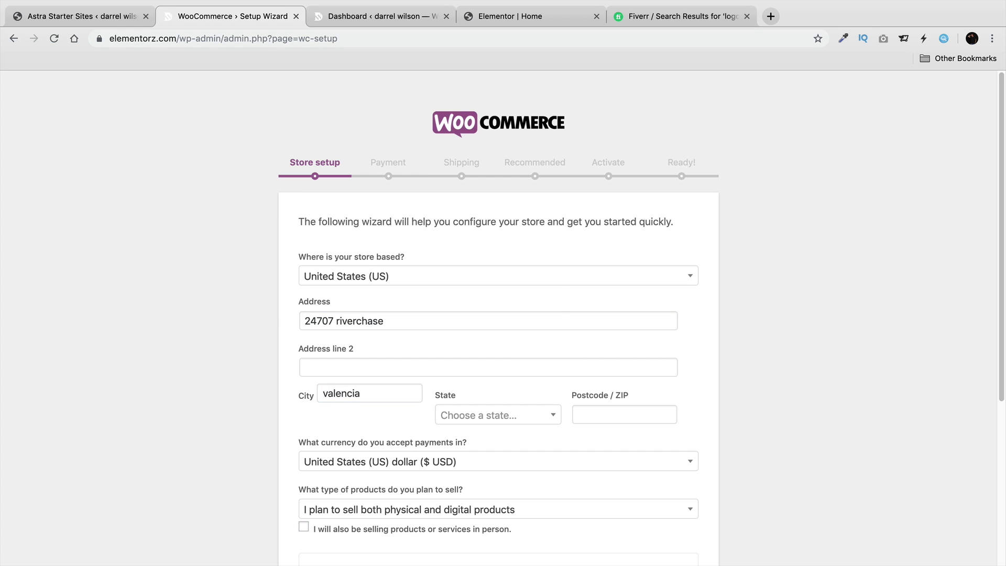
click(545, 419)
click(531, 385)
click(608, 414)
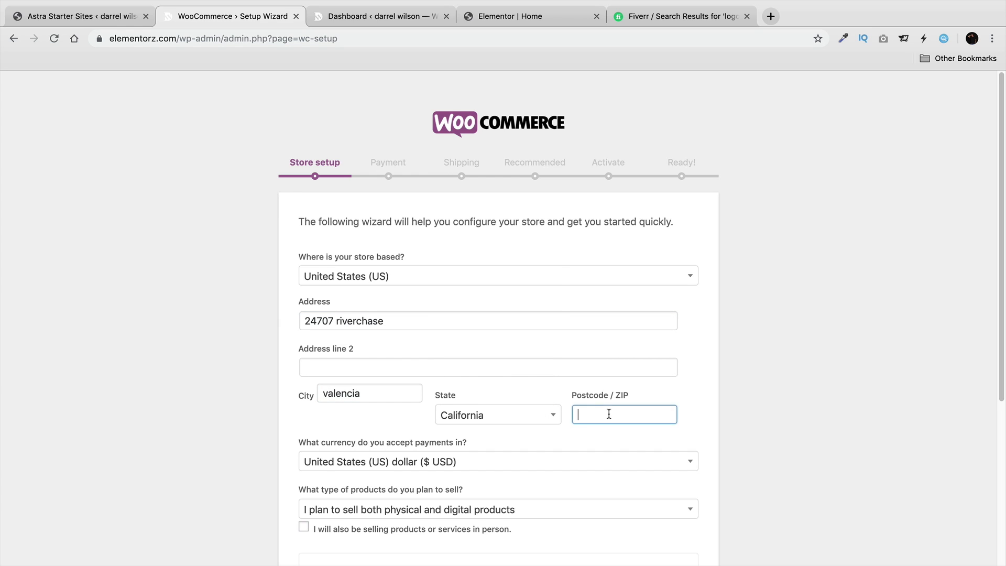
text(91355)
Opt out of usage tracking and submit the store details.
scroll(558, 393, down, 2)
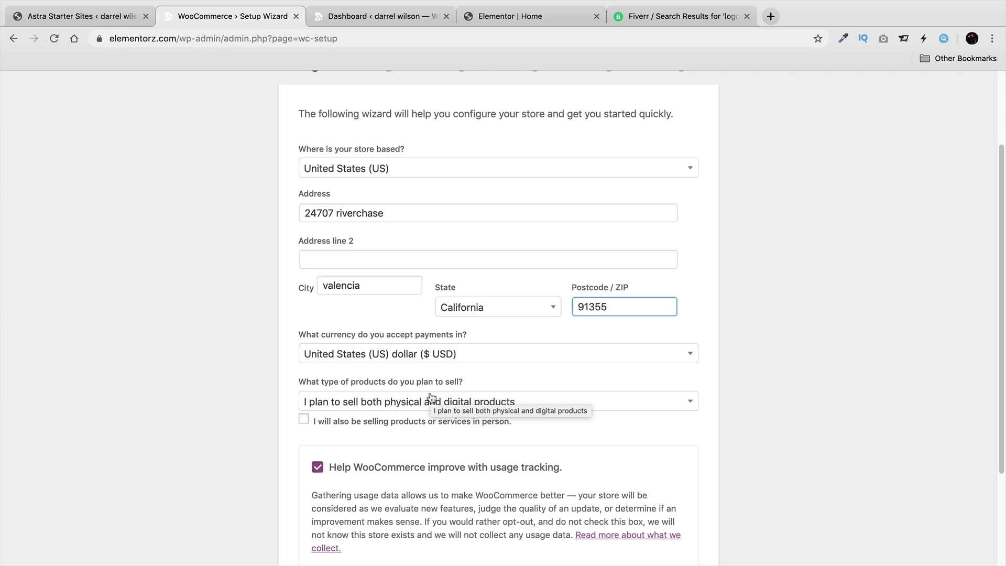
scroll(499, 431, down, 2)
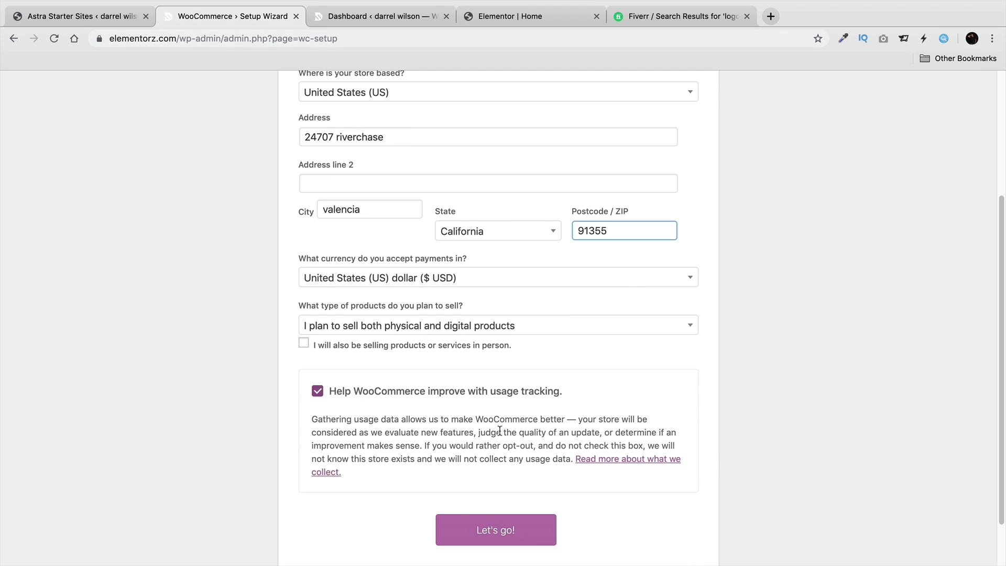
click(384, 392)
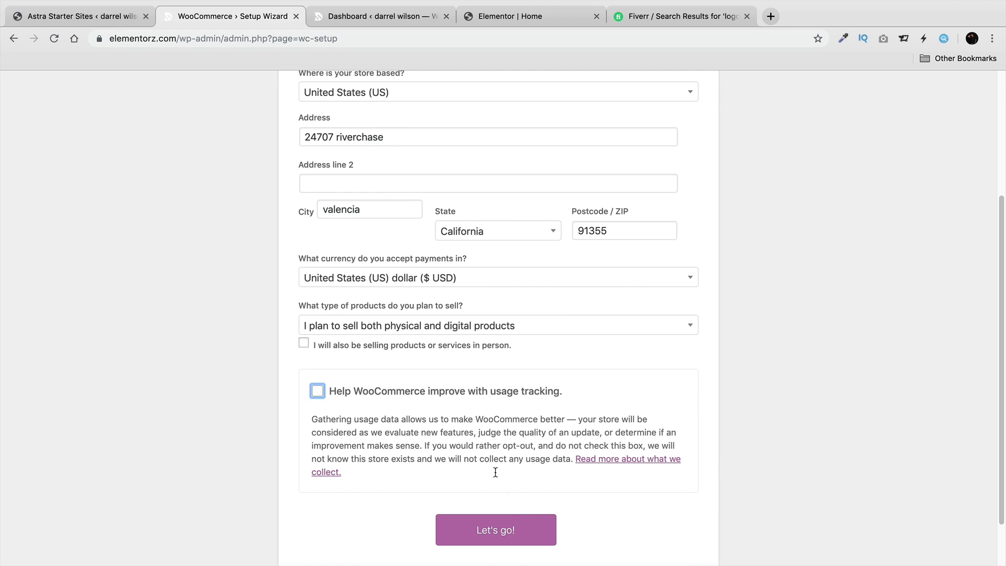
click(517, 531)
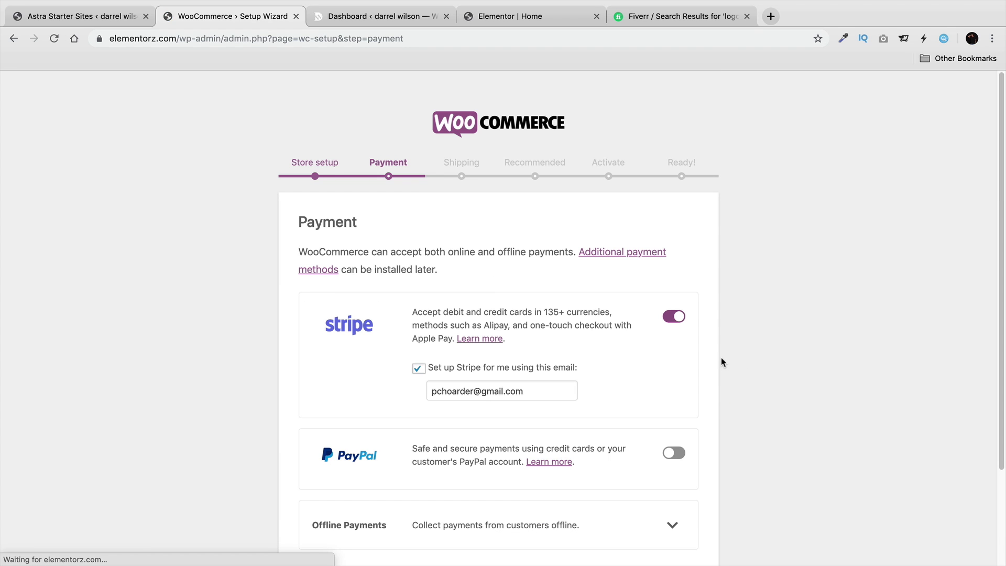
Disable Stripe, enable PayPal with the owner's e-mail address, and continue.
scroll(671, 348, down, 3)
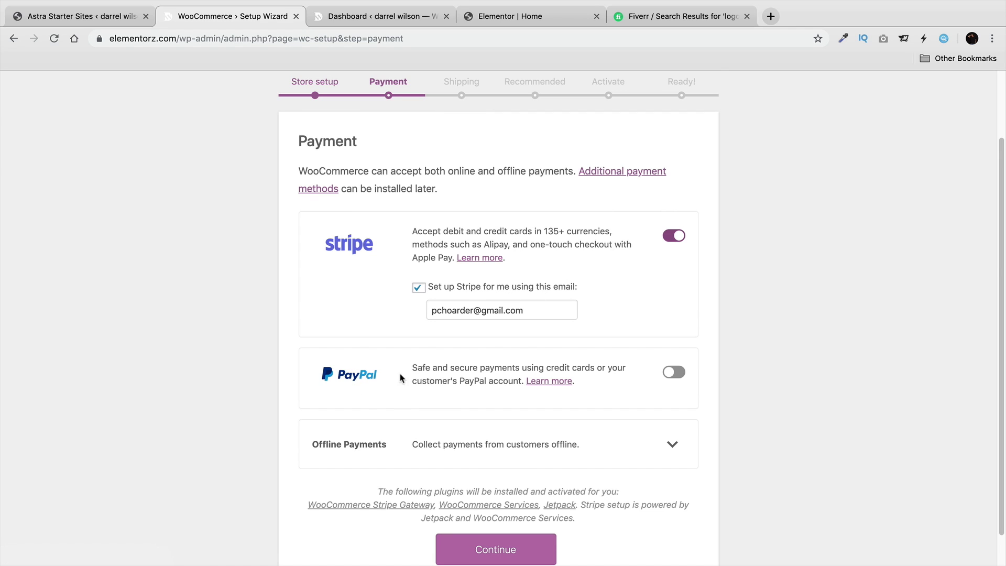
click(675, 238)
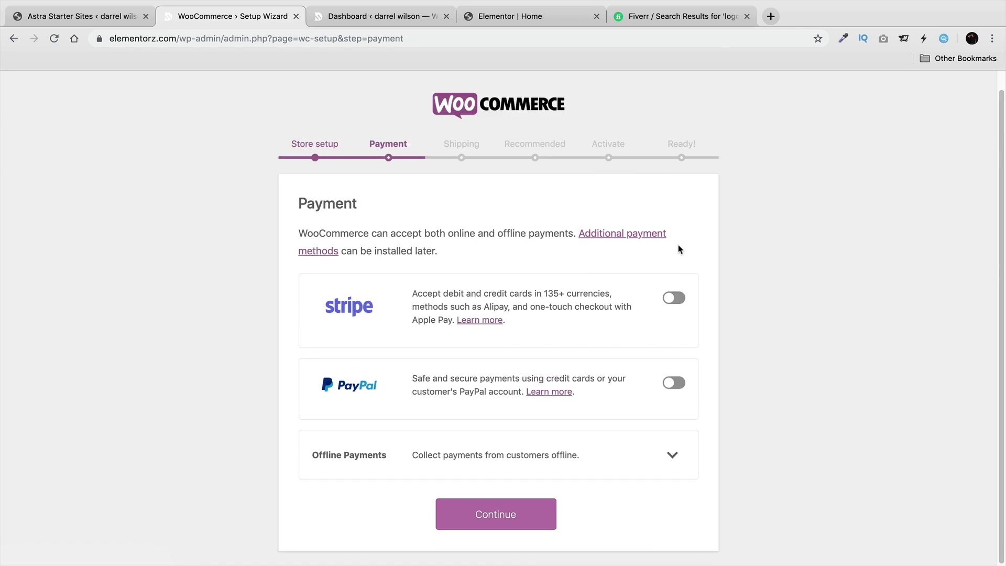
click(671, 377)
triple_click(521, 381)
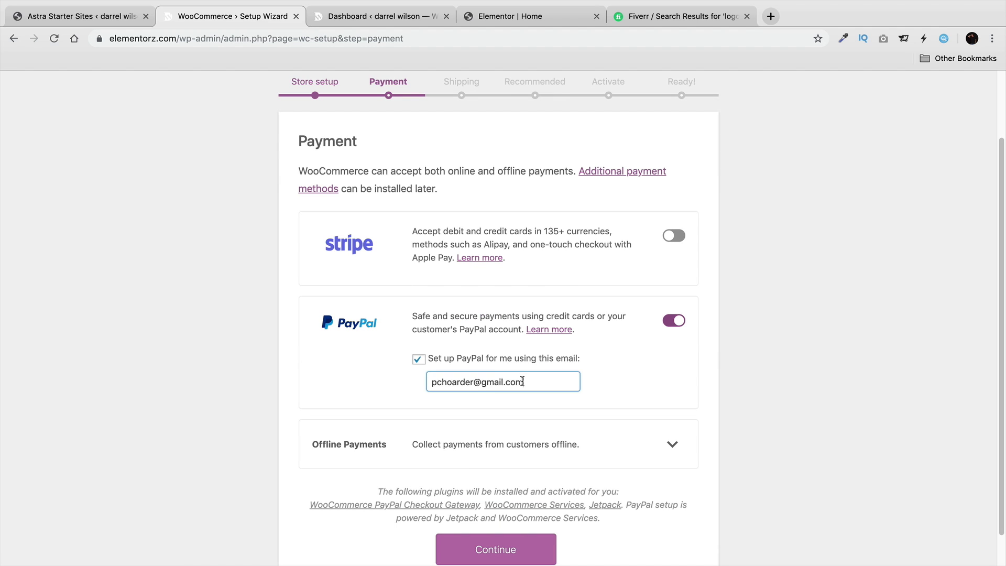
scroll(522, 314, down, 1)
click(504, 532)
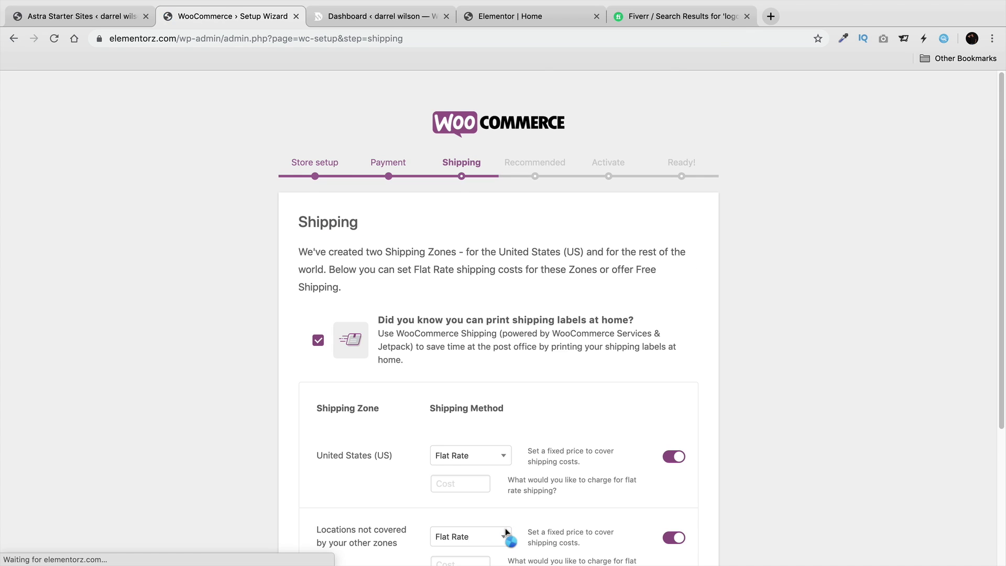
Enter flat-rate shipping costs of 5 for the US and 10 for other locations.
scroll(508, 537, down, 4)
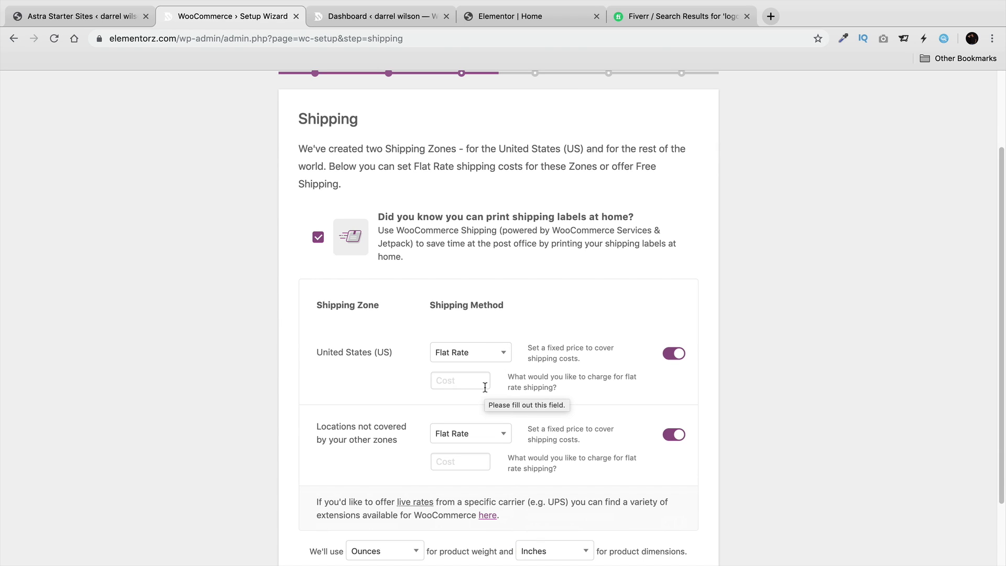
click(469, 386)
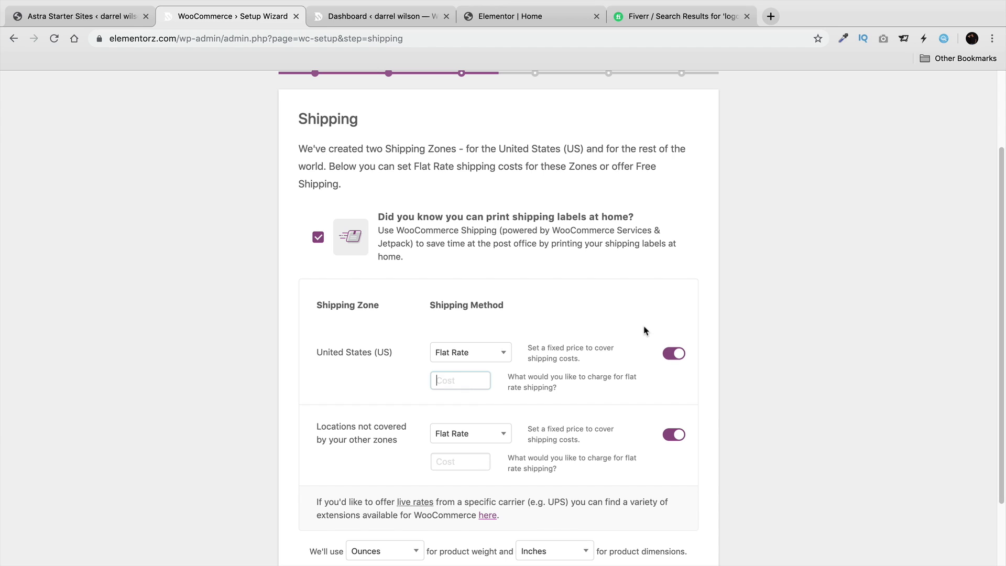
scroll(644, 330, down, 1)
text(5)
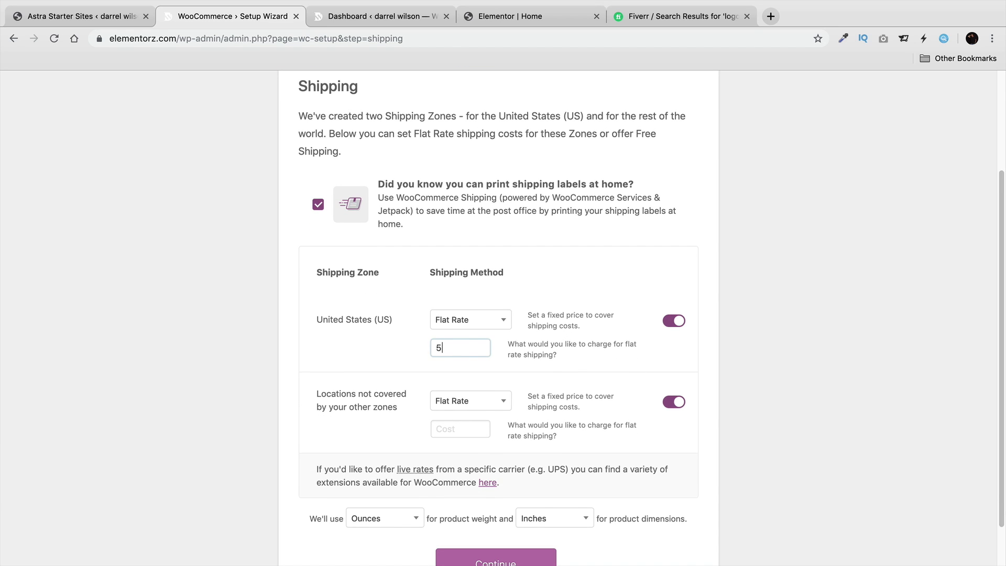
click(467, 426)
text(10)
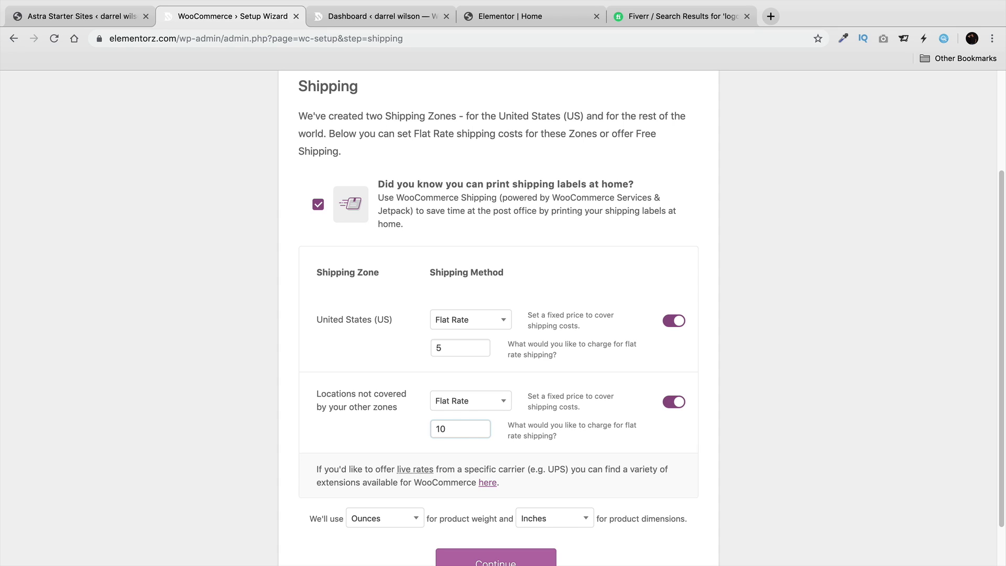
Keep Pounds and Inches as the weight and dimension units, then save the shipping step.
scroll(678, 332, down, 2)
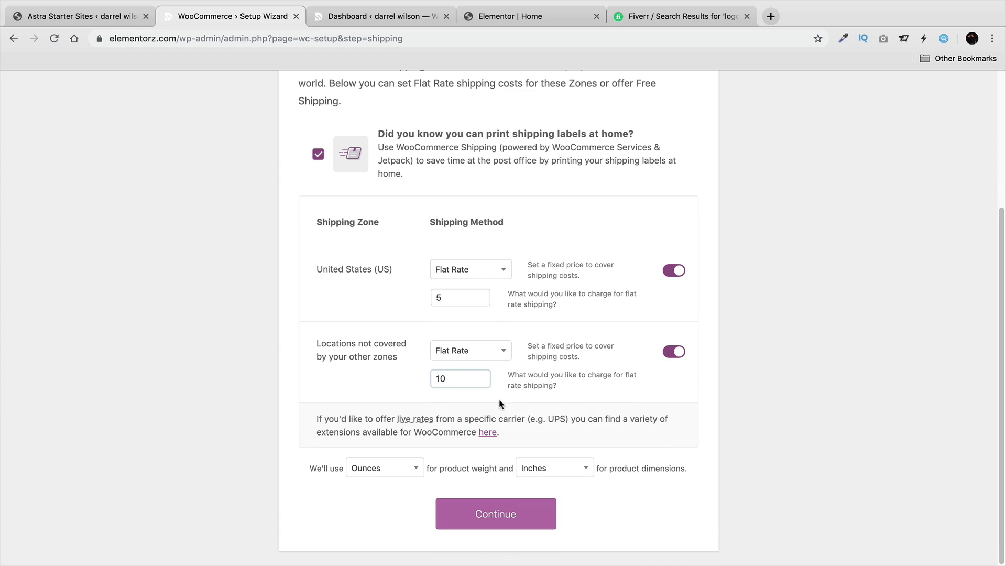
click(393, 470)
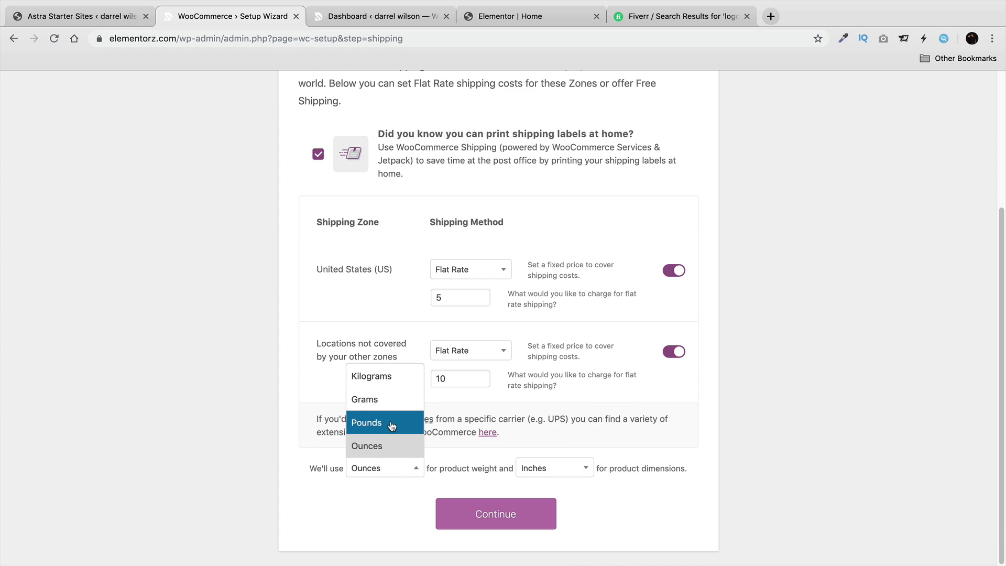
click(385, 379)
click(533, 468)
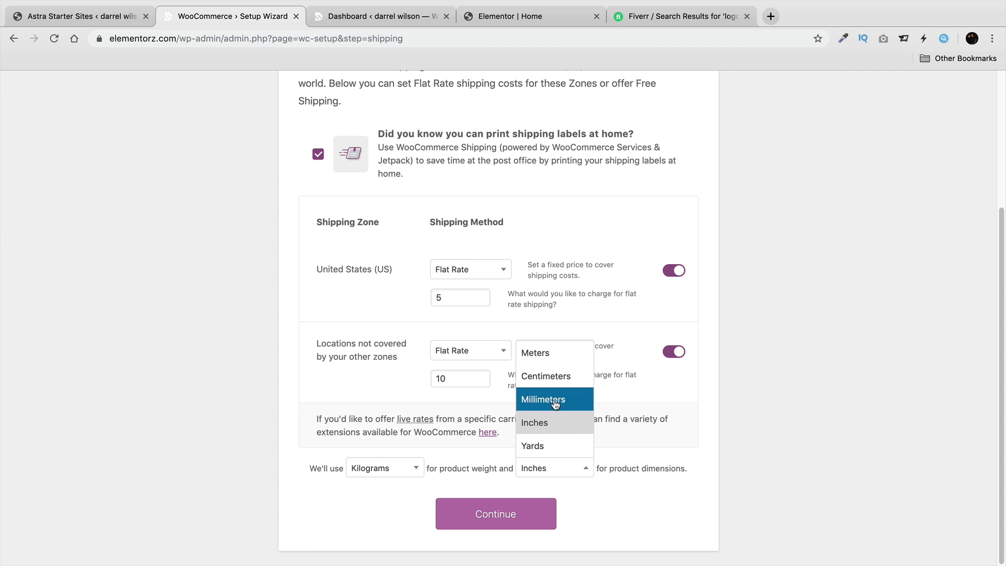
click(554, 422)
click(401, 468)
click(405, 420)
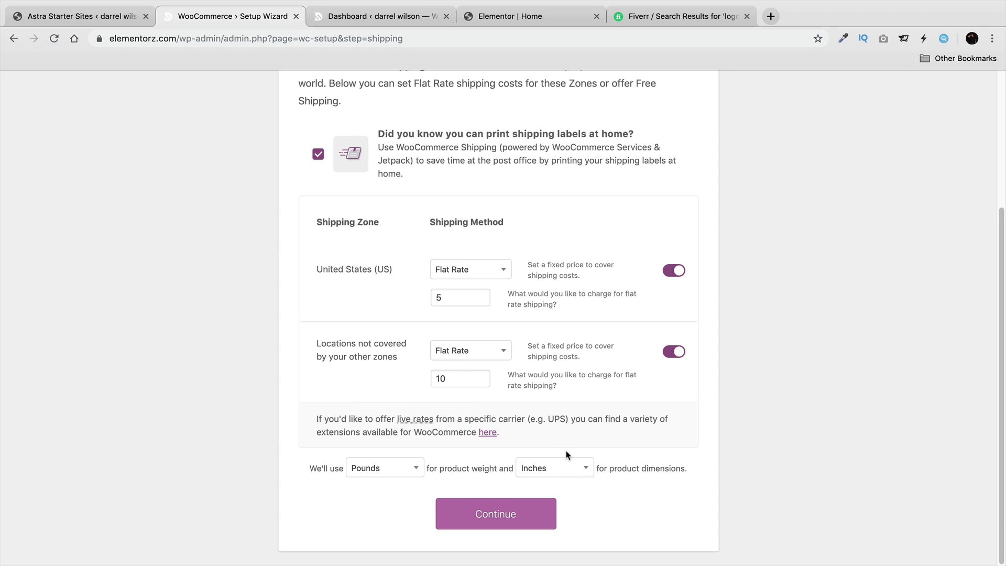
click(421, 468)
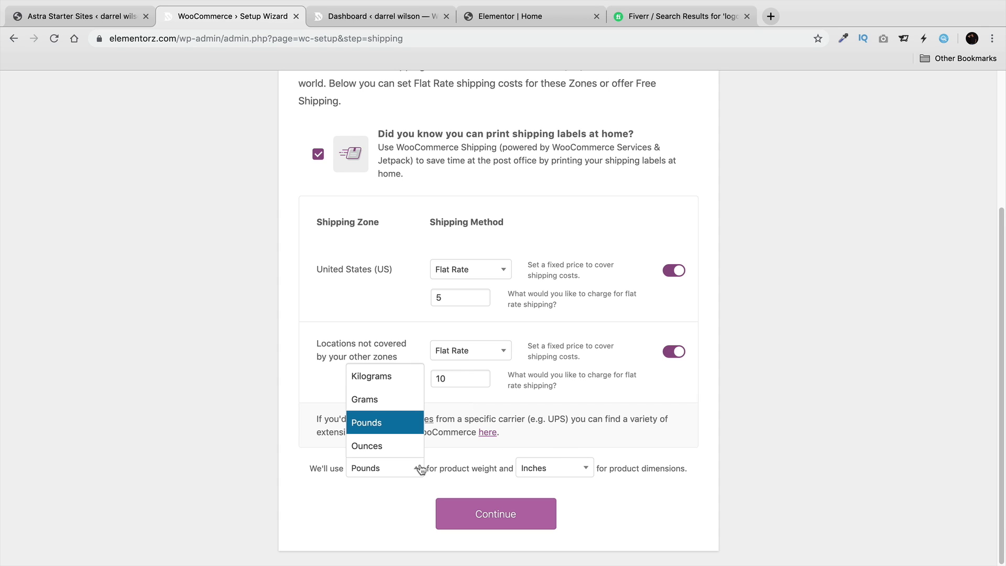
click(408, 425)
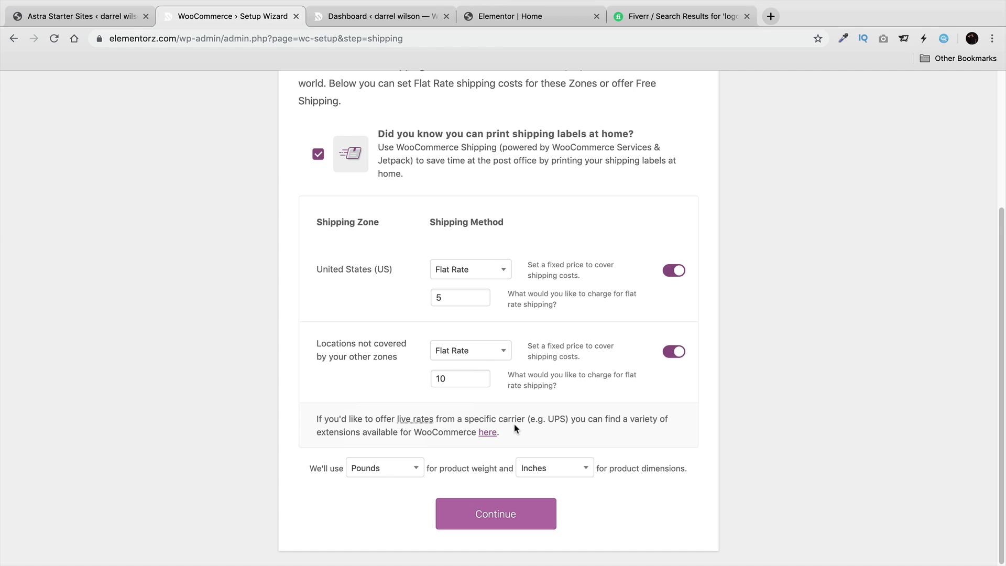
click(528, 511)
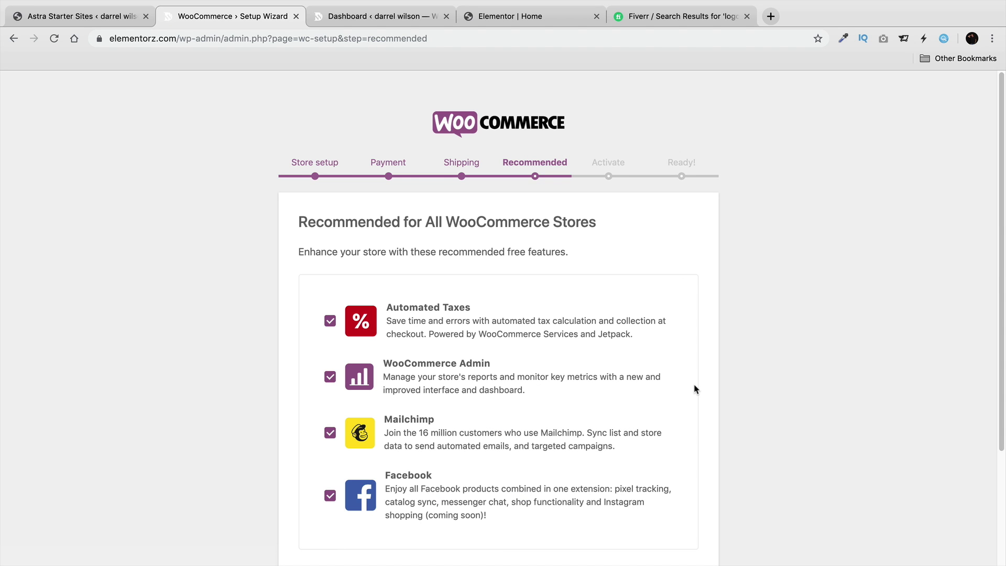
Keep all four recommended store features ticked and continue to the Activate step.
scroll(705, 404, down, 2)
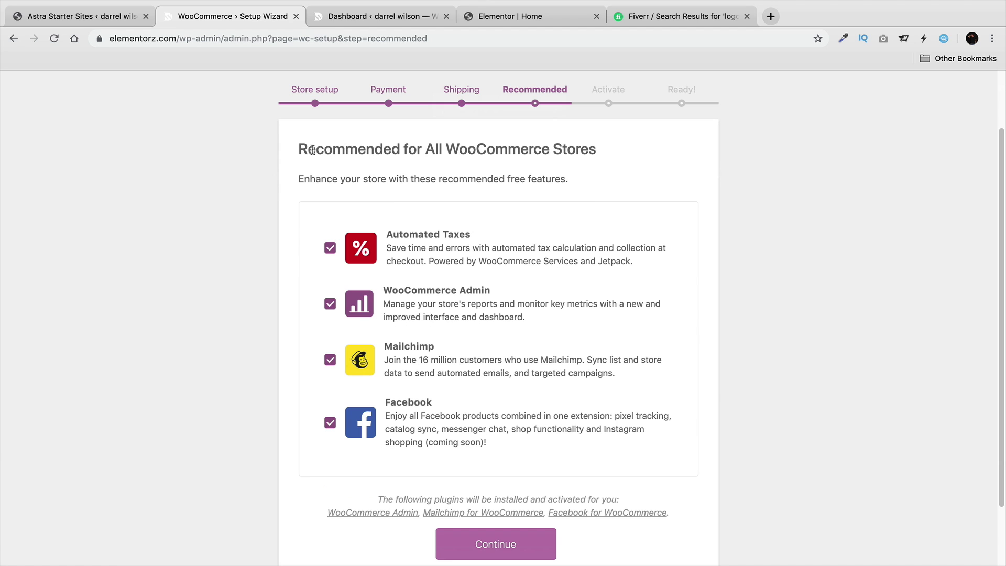
drag(312, 150, 599, 168)
click(599, 168)
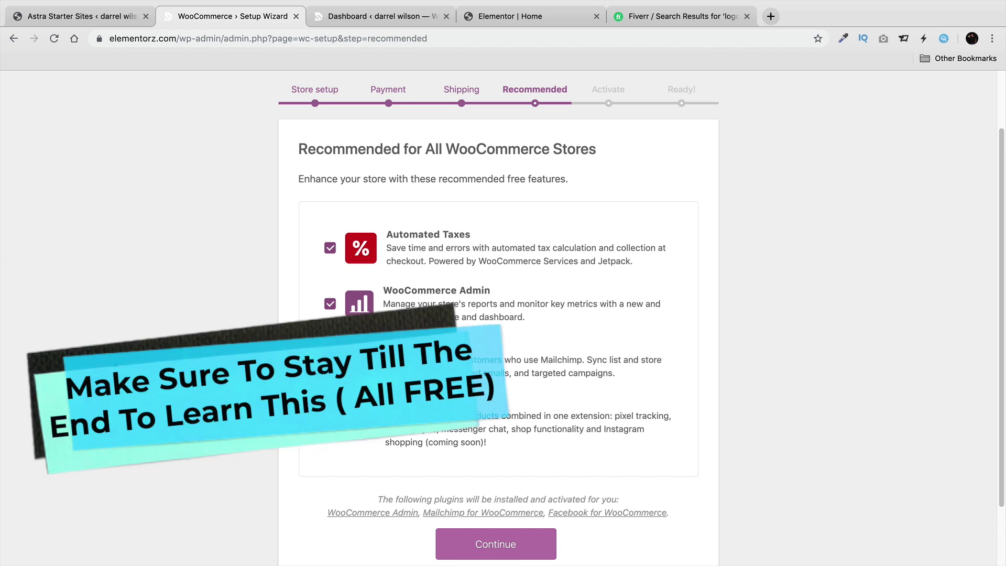
scroll(497, 419, down, 3)
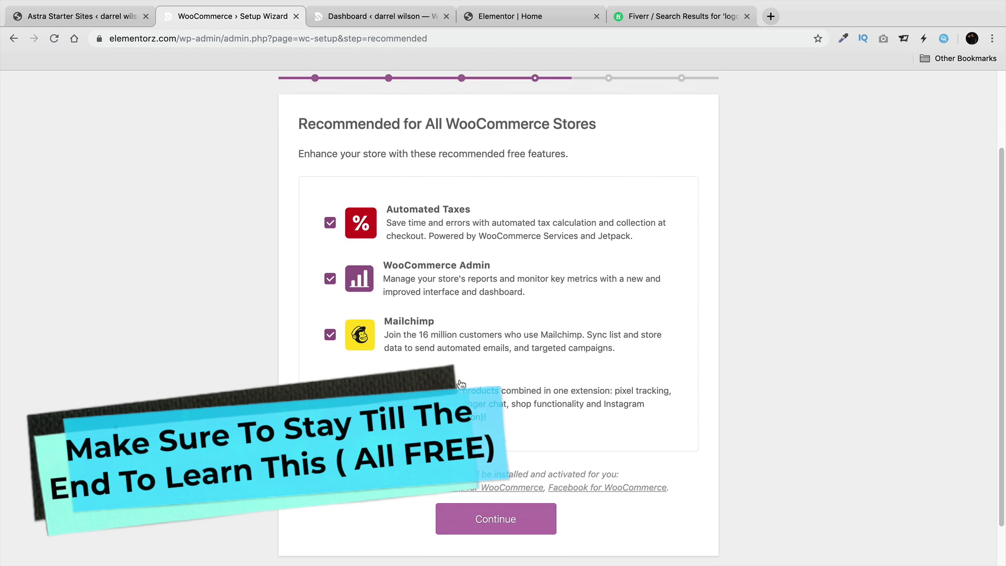
click(502, 470)
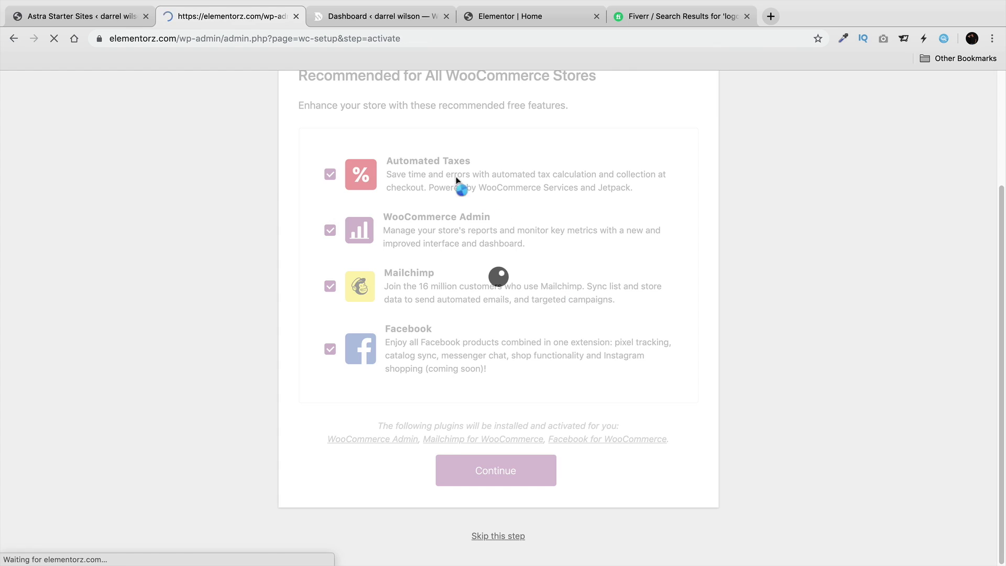
Choose Continue with Jetpack to start connecting the store.
scroll(479, 304, down, 1)
scroll(480, 305, down, 1)
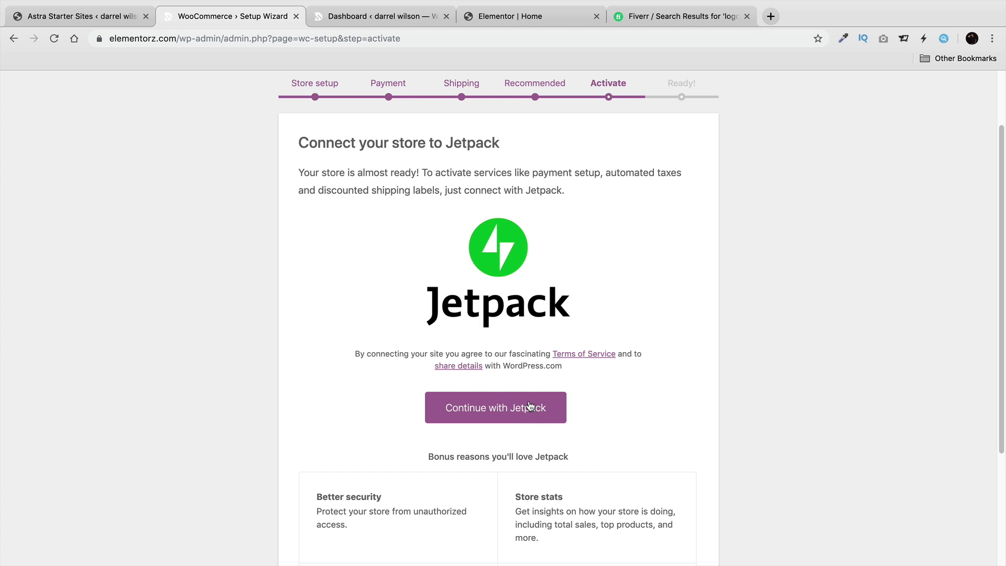
click(528, 401)
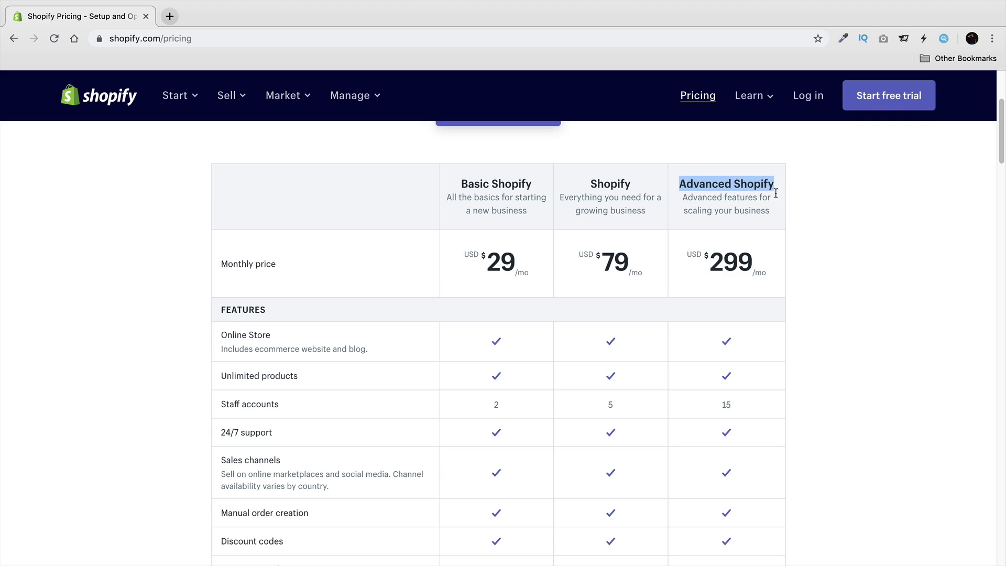
click(736, 276)
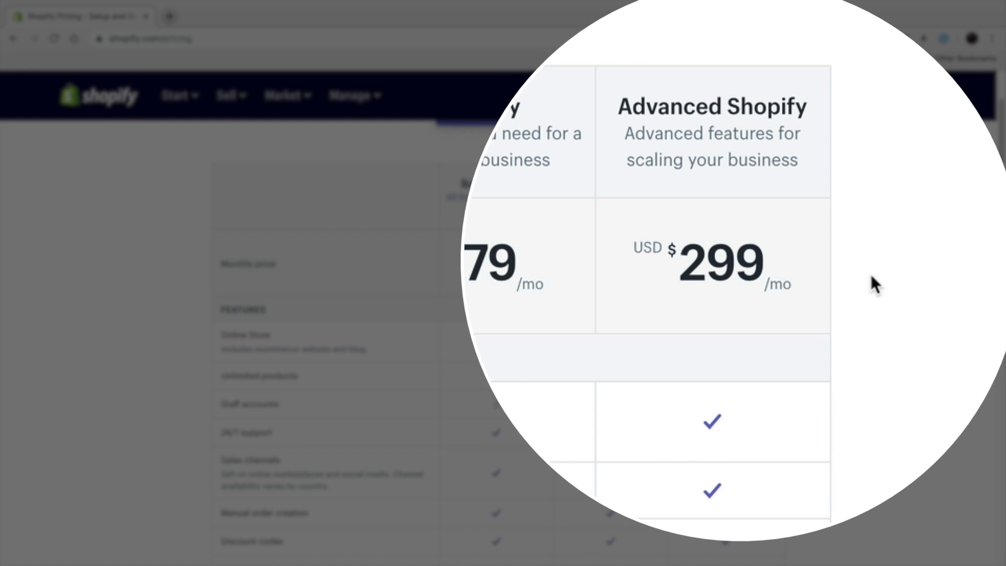
Scroll through Shopify's plan comparison table for the $29, $79 and $299 plans.
scroll(1001, 198, down, 6)
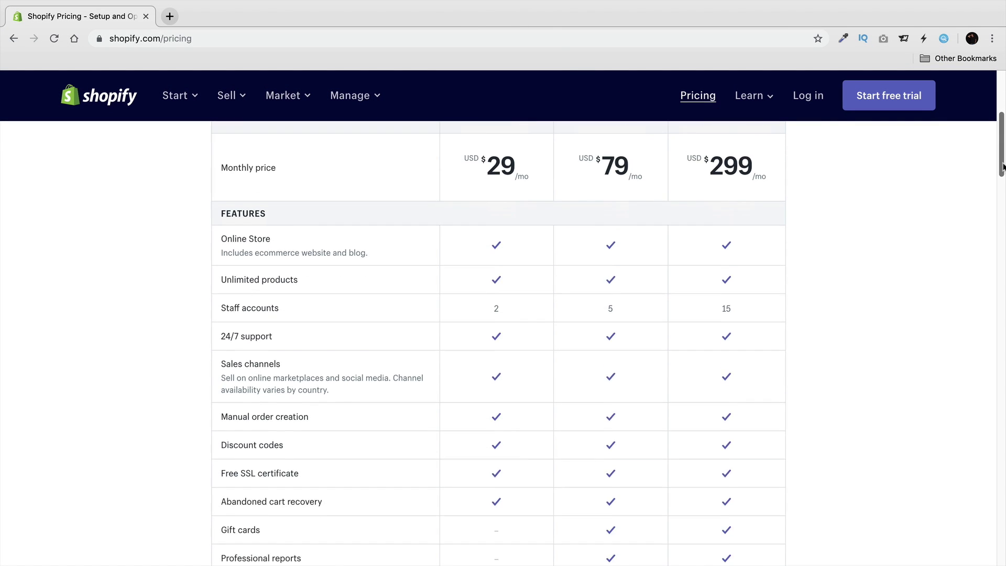
scroll(1001, 198, down, 1)
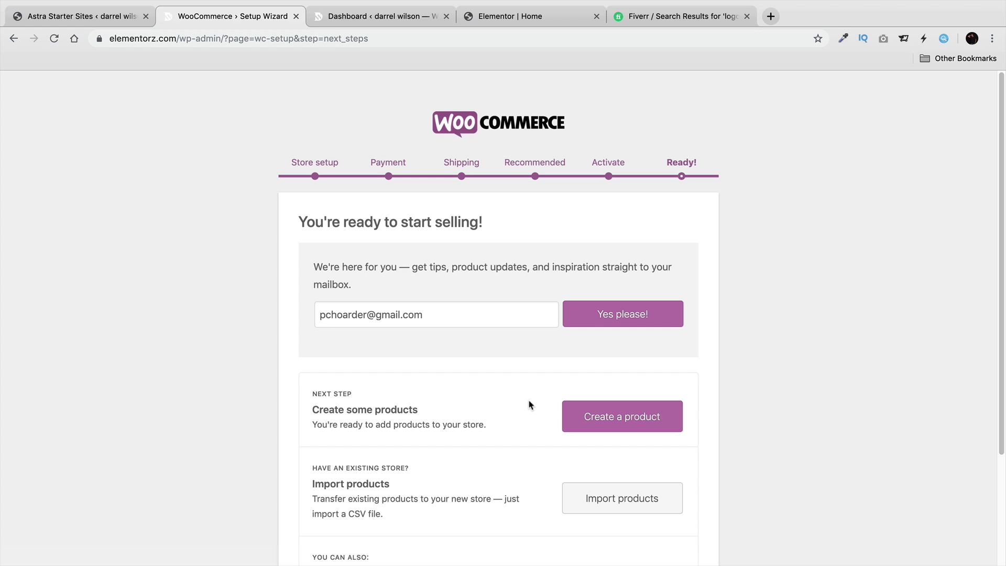
On the wizard's Ready step, choose Create a product to open a blank product.
scroll(540, 378, down, 4)
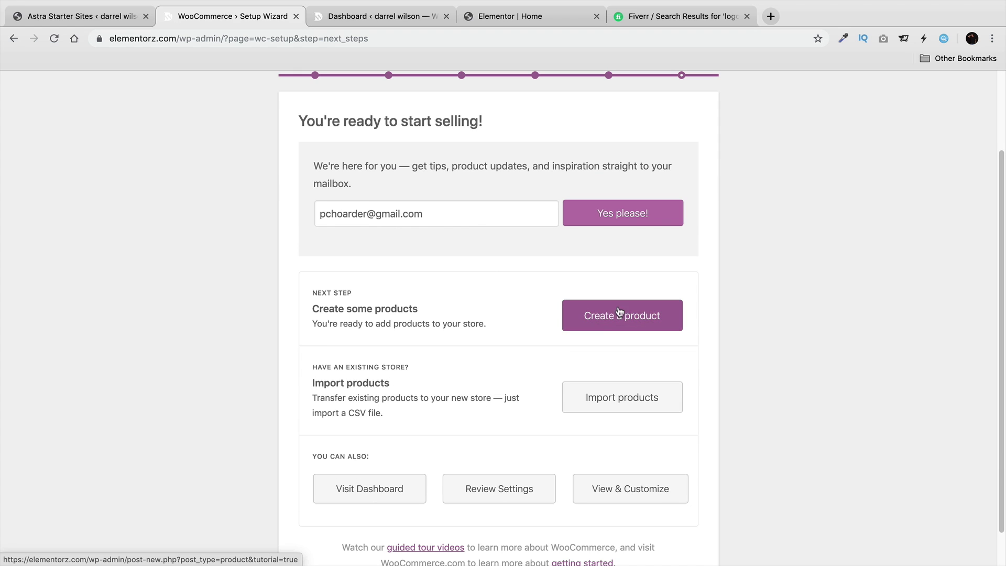
click(635, 316)
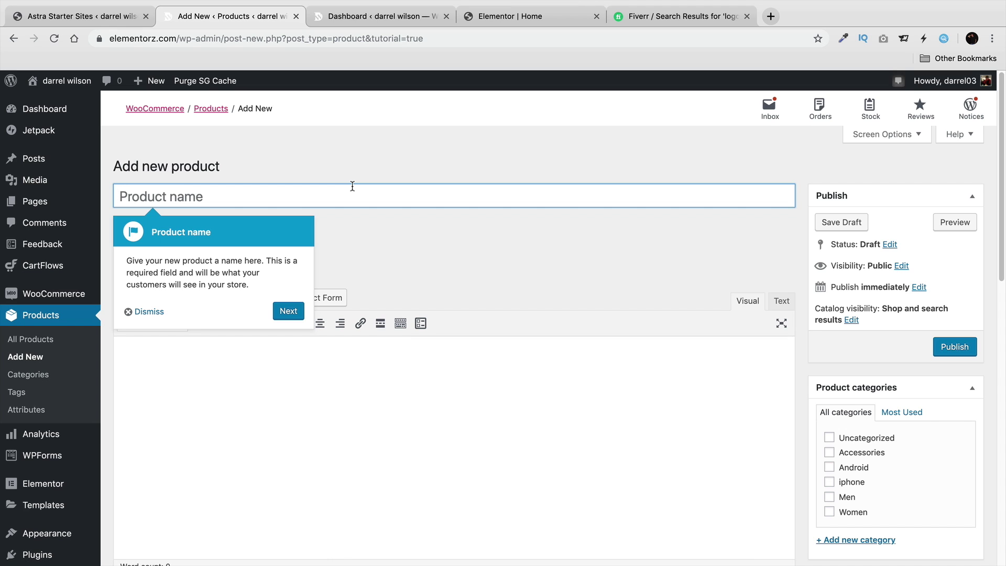
Dismiss the tour tip and name the product 'Iphone Black'.
click(145, 312)
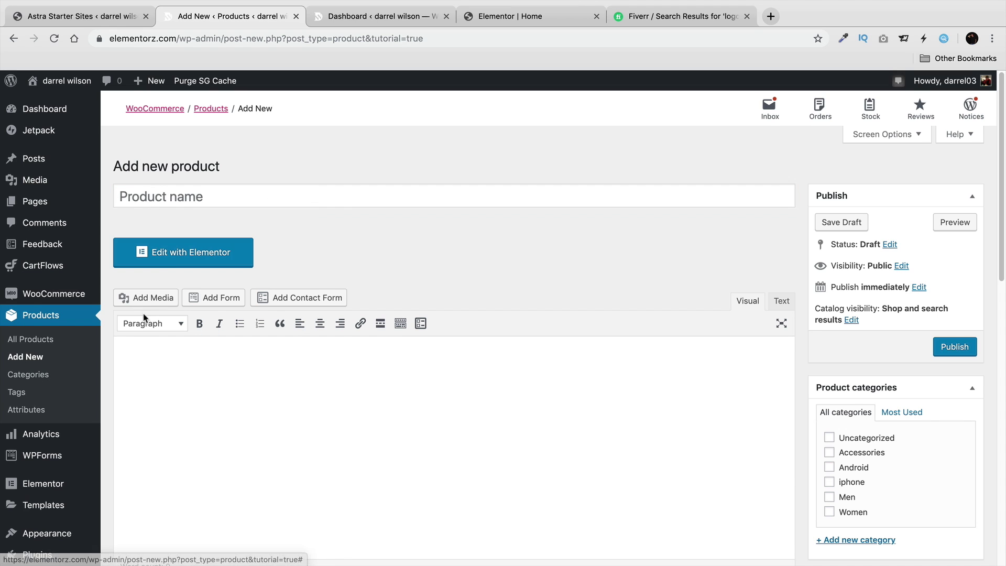
click(213, 191)
text(Iphone Black)
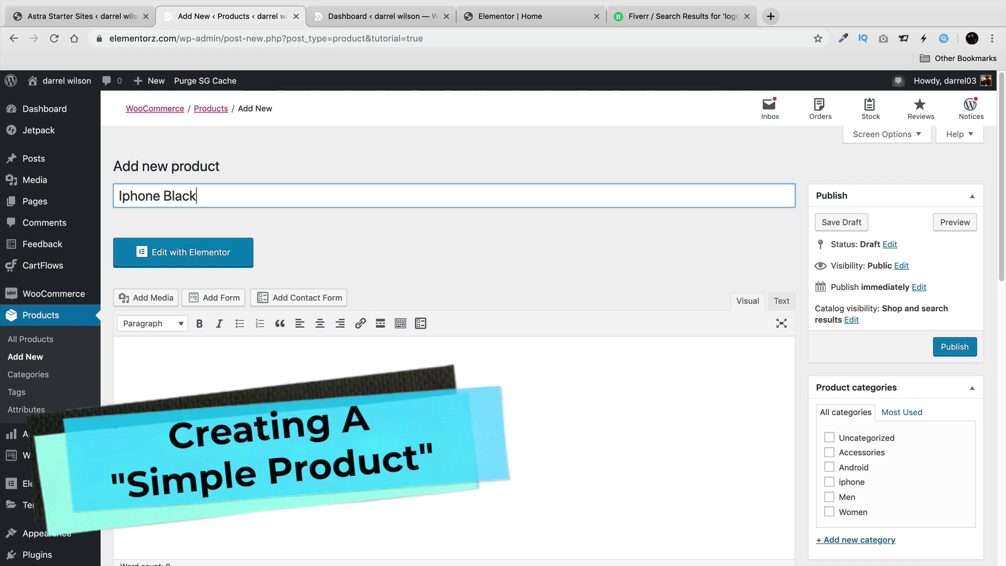
click(263, 363)
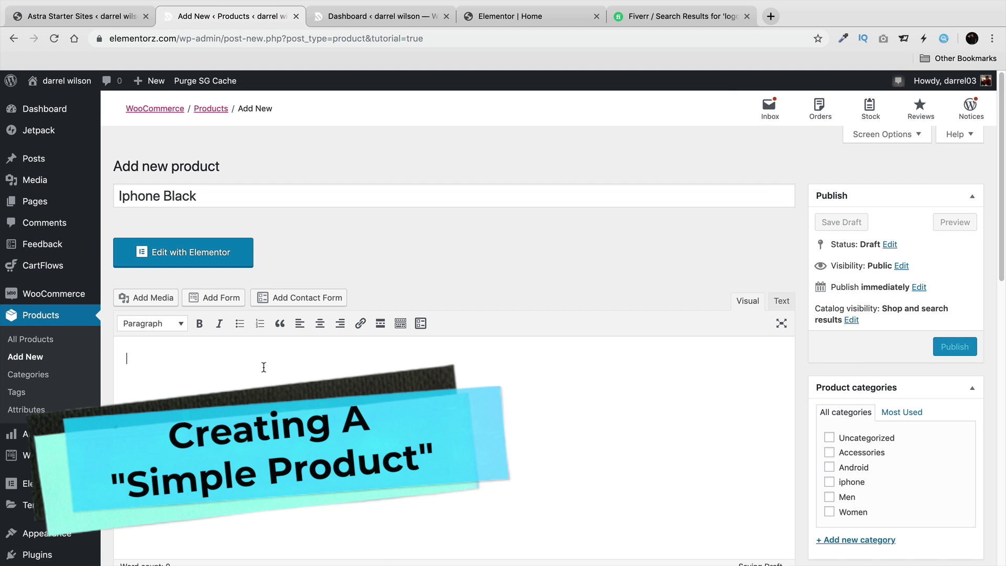
right_click(263, 365)
click(231, 361)
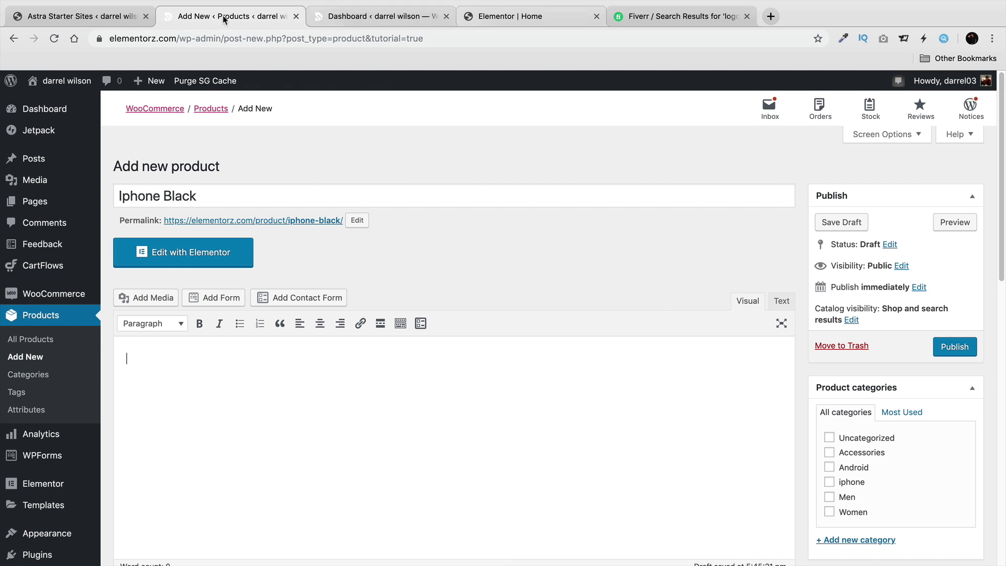
Copy the Lorem ipsum paragraph from the Elementor fashion page.
click(89, 19)
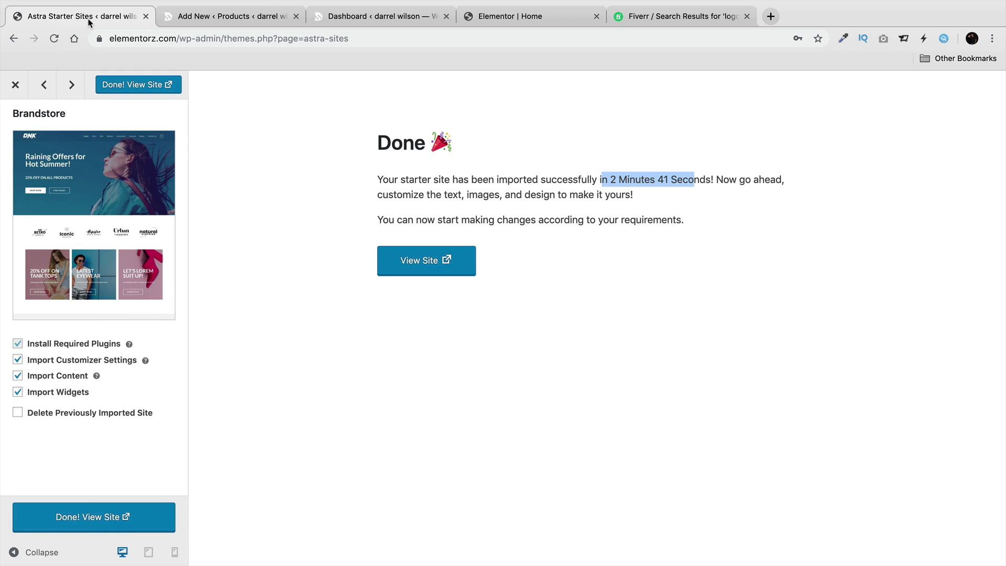
click(495, 17)
drag(255, 345, 81, 327)
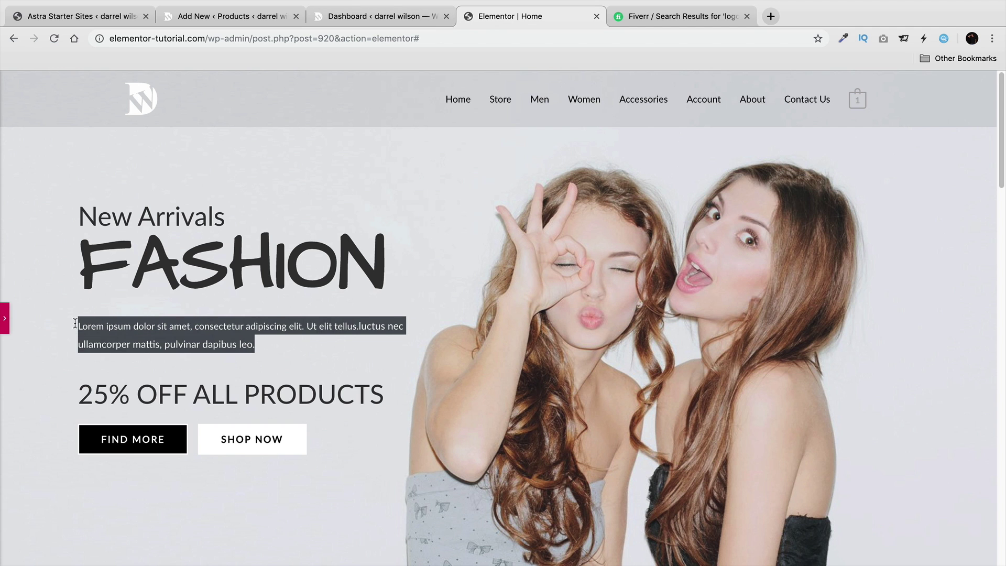
right_click(83, 327)
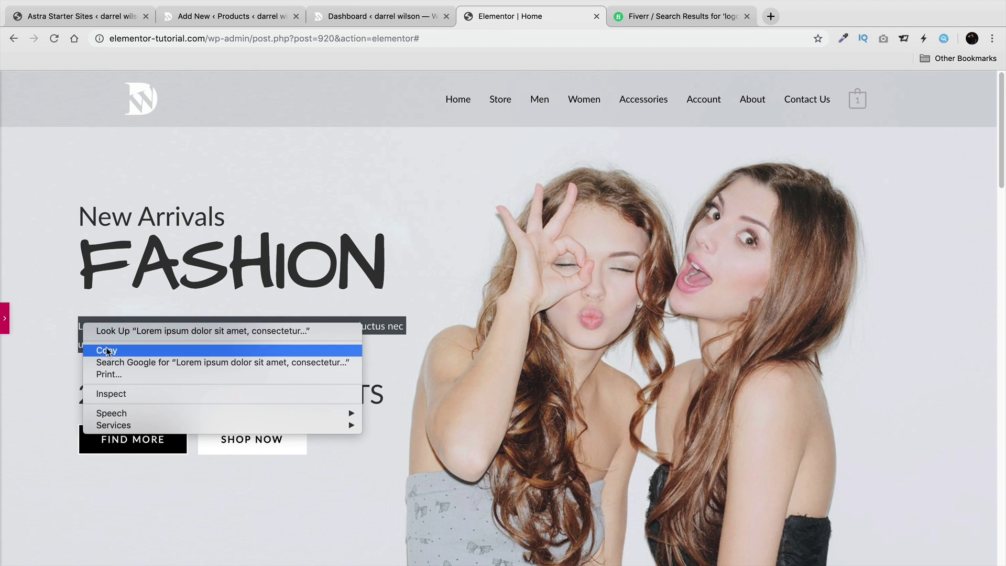
click(107, 348)
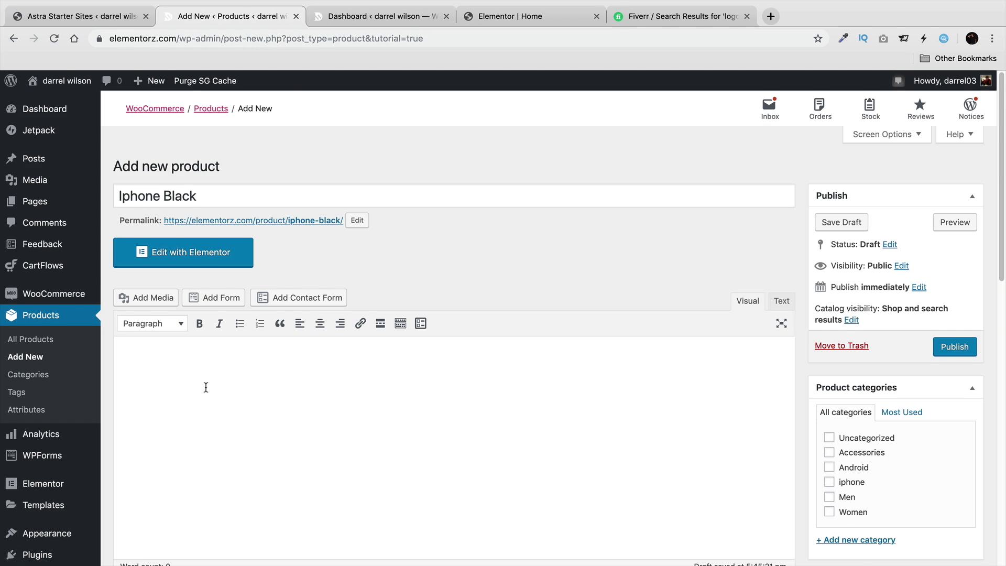
Paste the Lorem ipsum into the description under a 'BOTTOM DESCRIPTION:' heading line.
scroll(204, 367, down, 1)
right_click(157, 333)
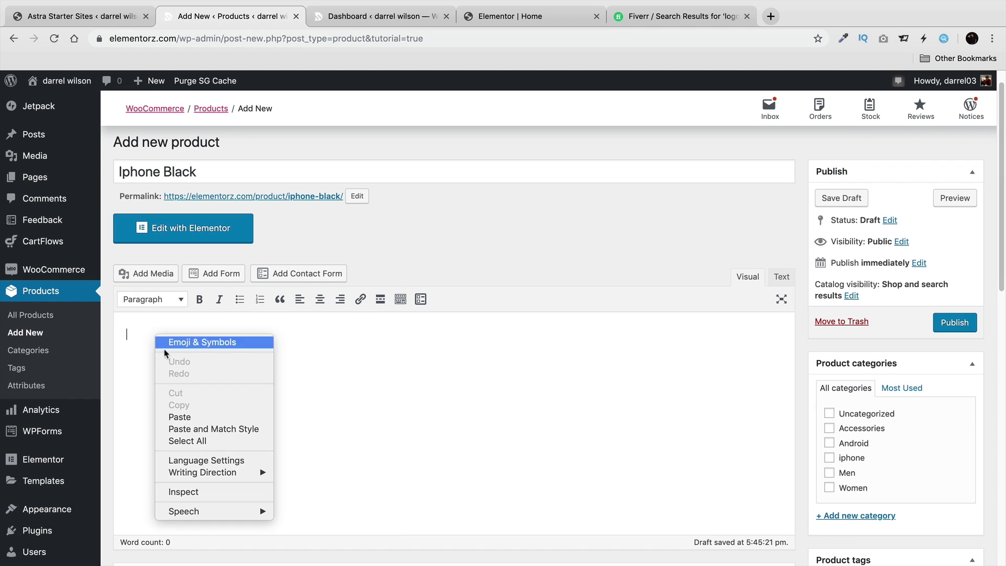
click(179, 417)
click(129, 334)
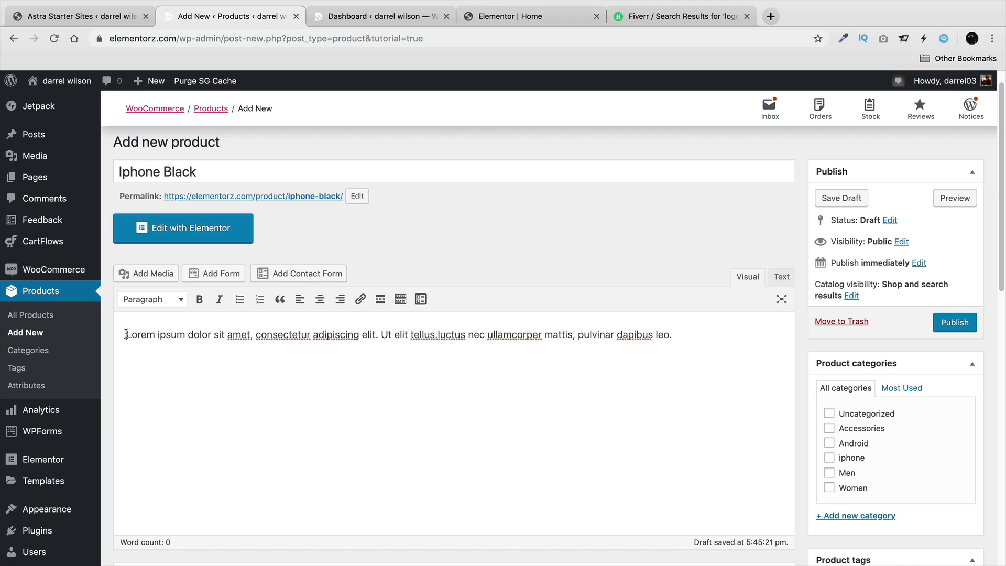
text(BOTTOM DESCRIPTION:)
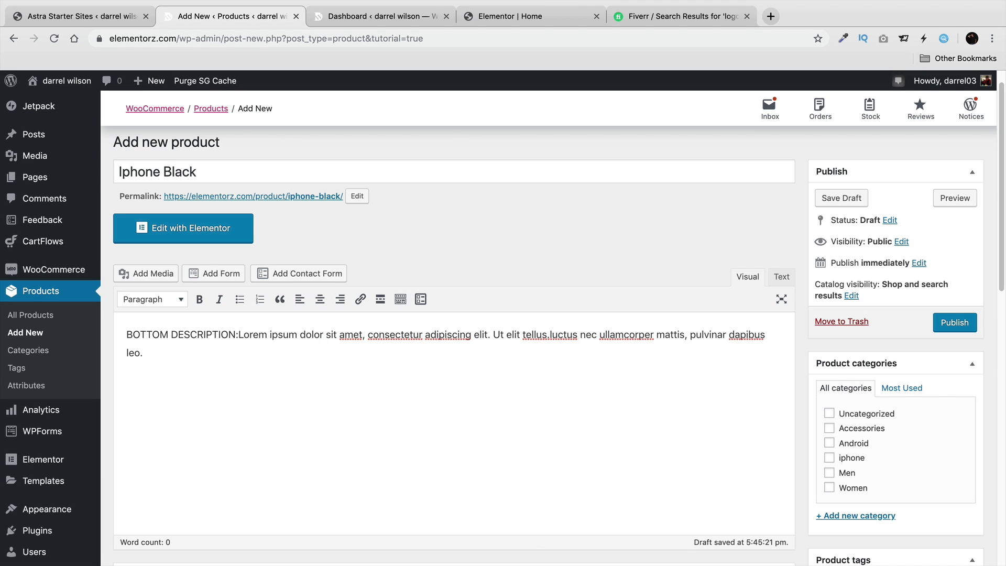
key(Return)
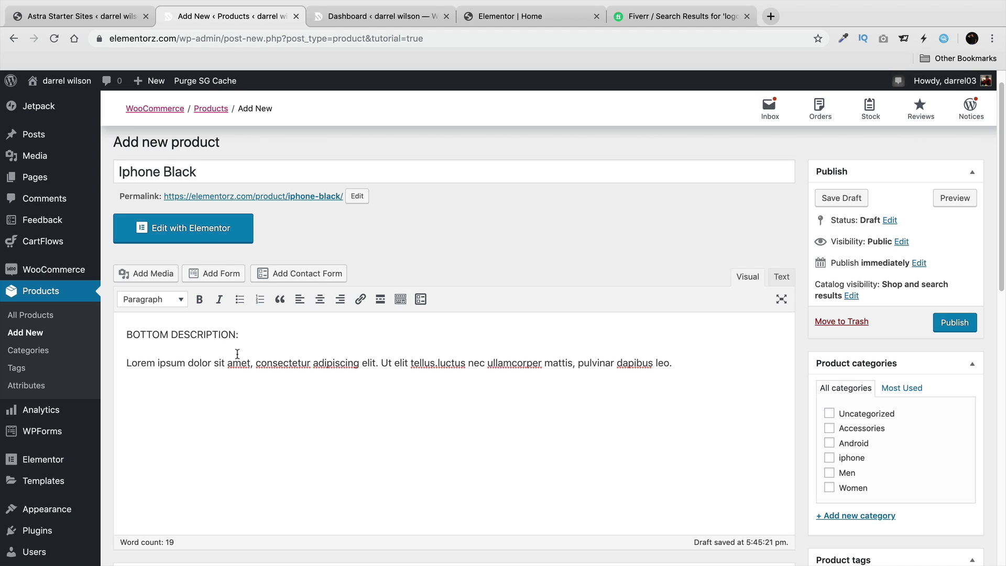
scroll(265, 364, down, 4)
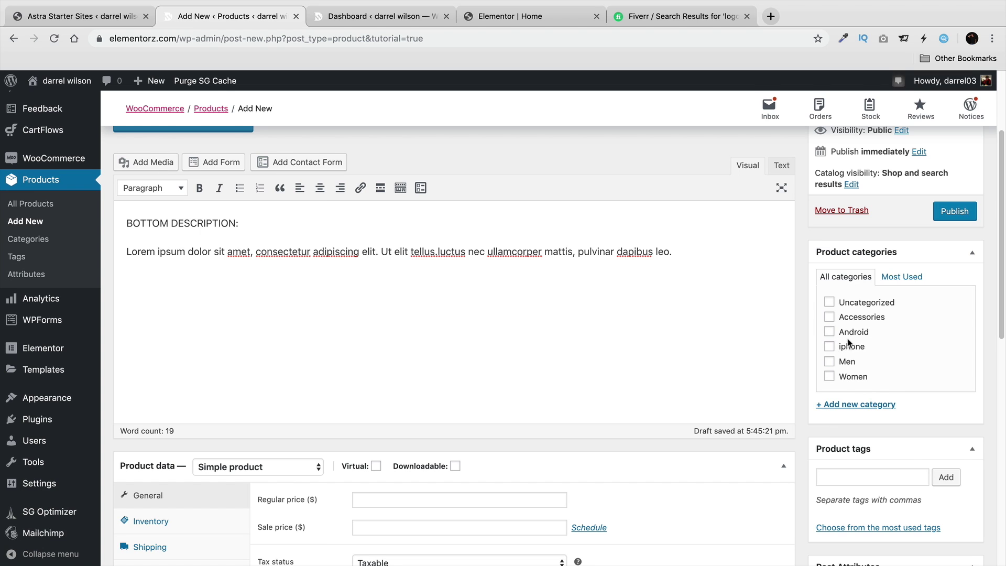
Create a new IPHONES product category and assign it to the product.
scroll(754, 380, up, 4)
scroll(763, 384, down, 3)
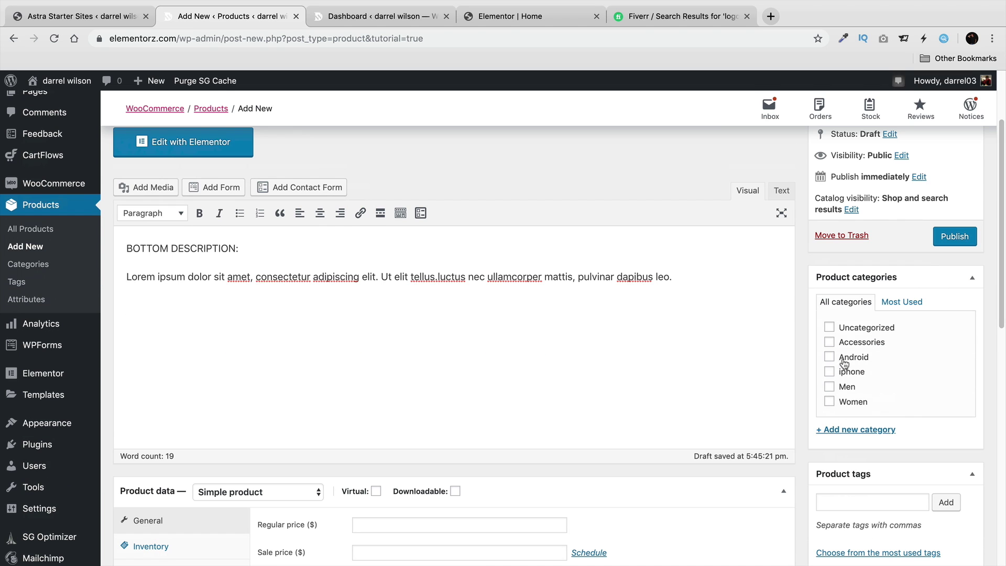
click(828, 371)
click(851, 430)
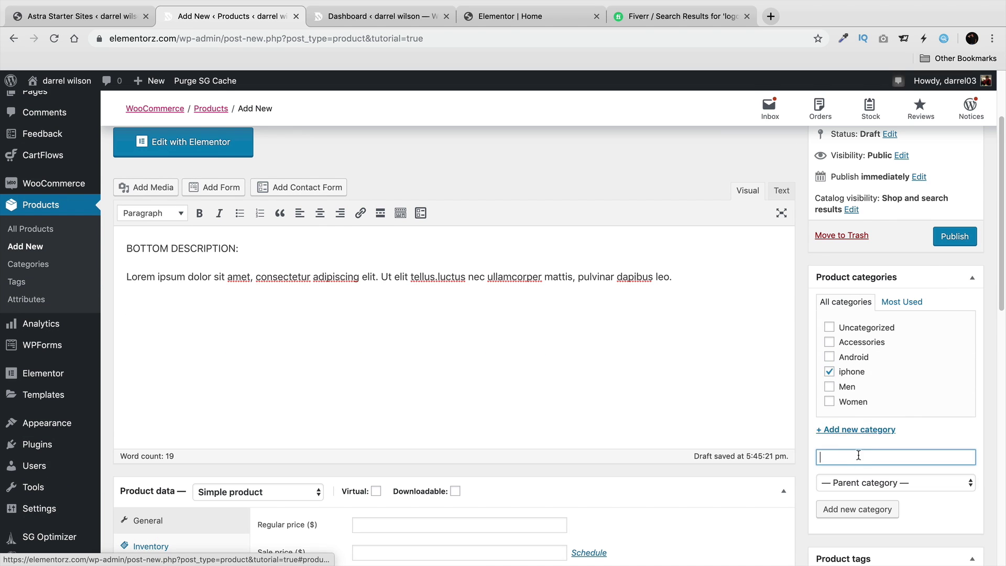
text(IPHONE)
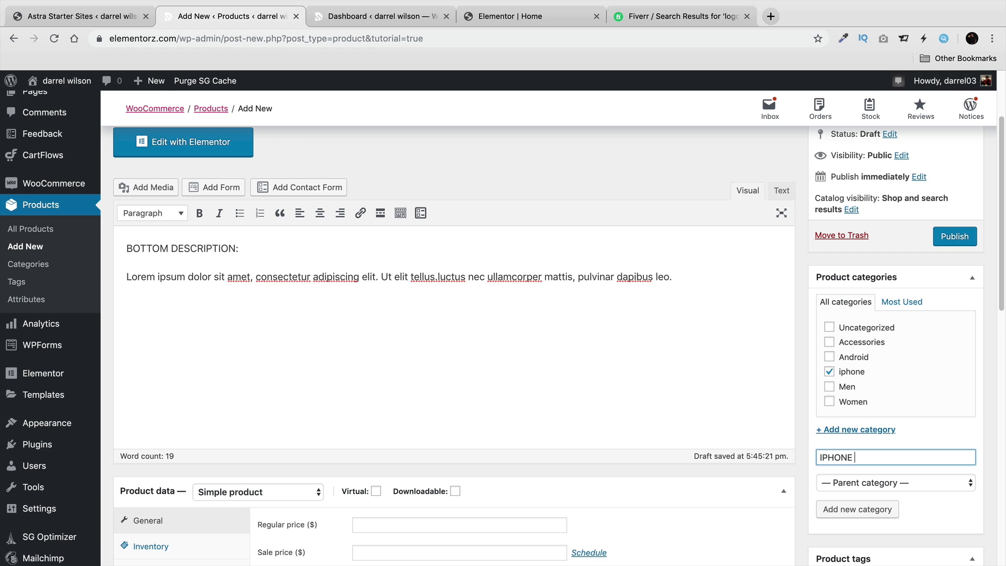
key(BackSpace)
text(S)
click(870, 513)
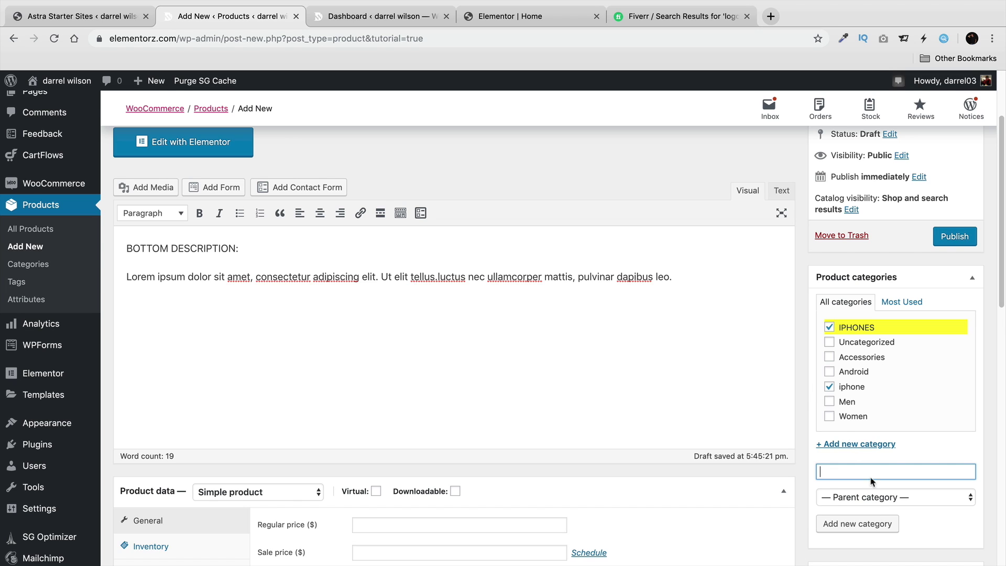
Remove the product from the old iphone category.
scroll(838, 394, down, 1)
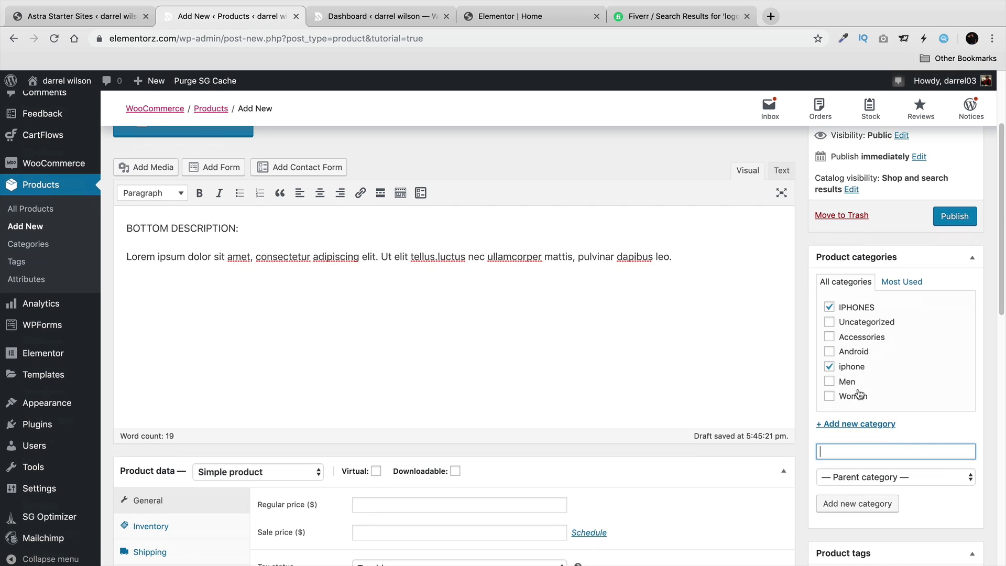
click(829, 366)
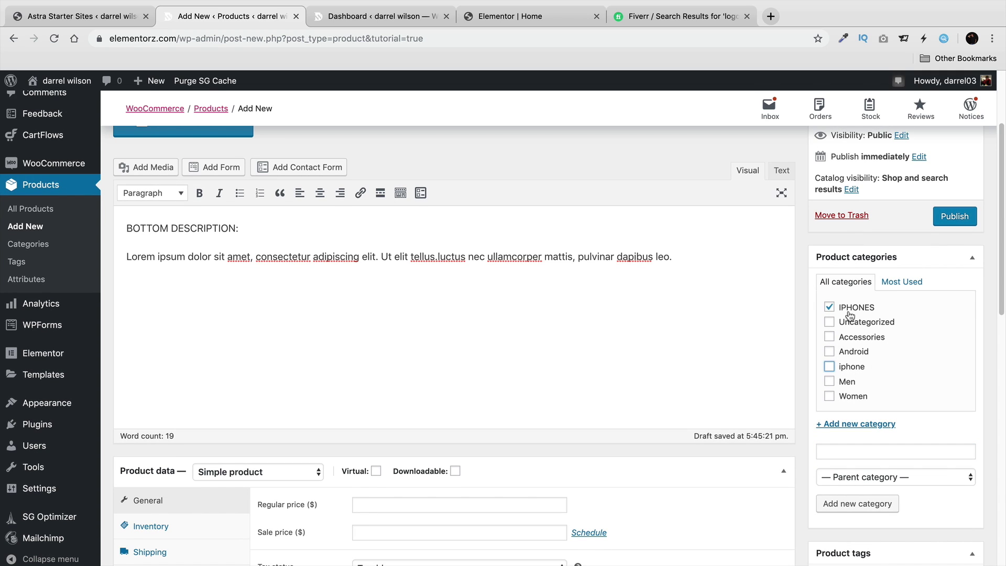
scroll(698, 378, up, 3)
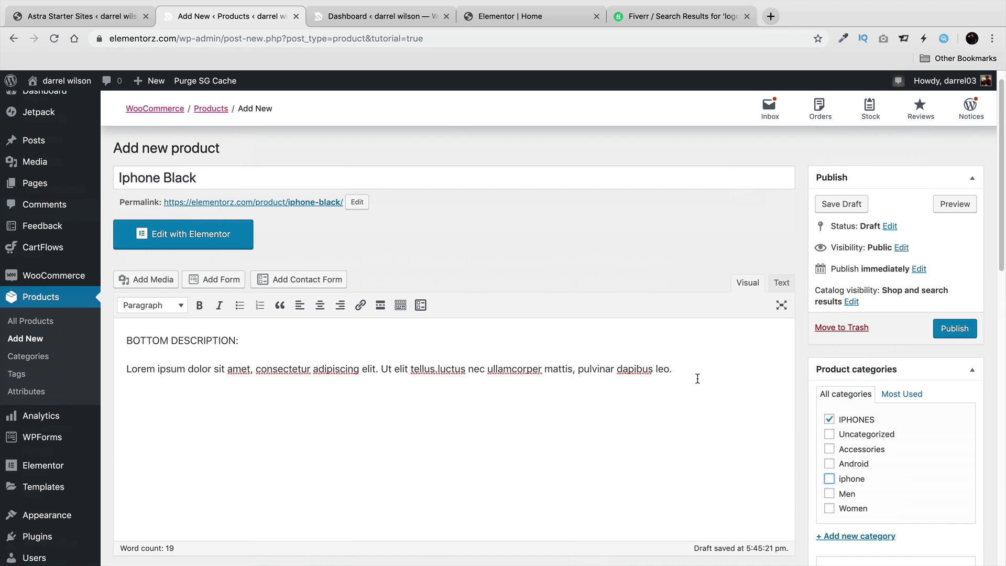
scroll(697, 378, down, 5)
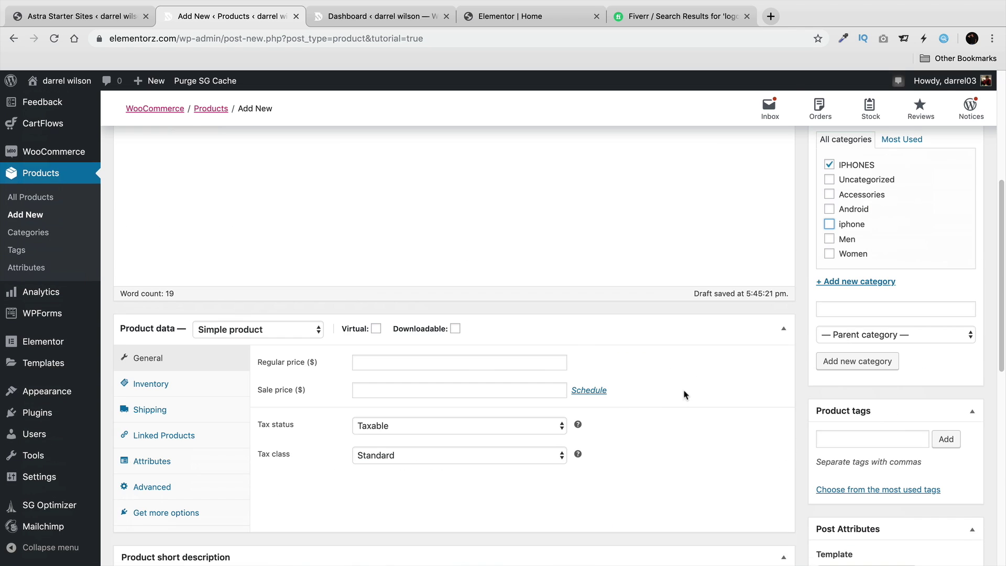
Set regular price 300 and sale price 250, scheduled from 2019-10-24 to 2019-10-31.
click(396, 358)
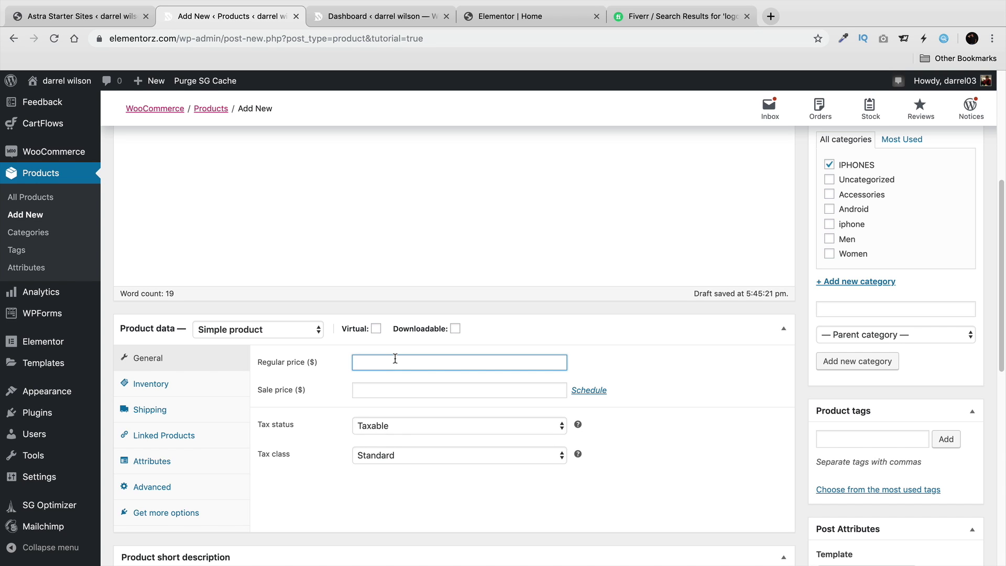
text(300)
click(459, 390)
text(2)
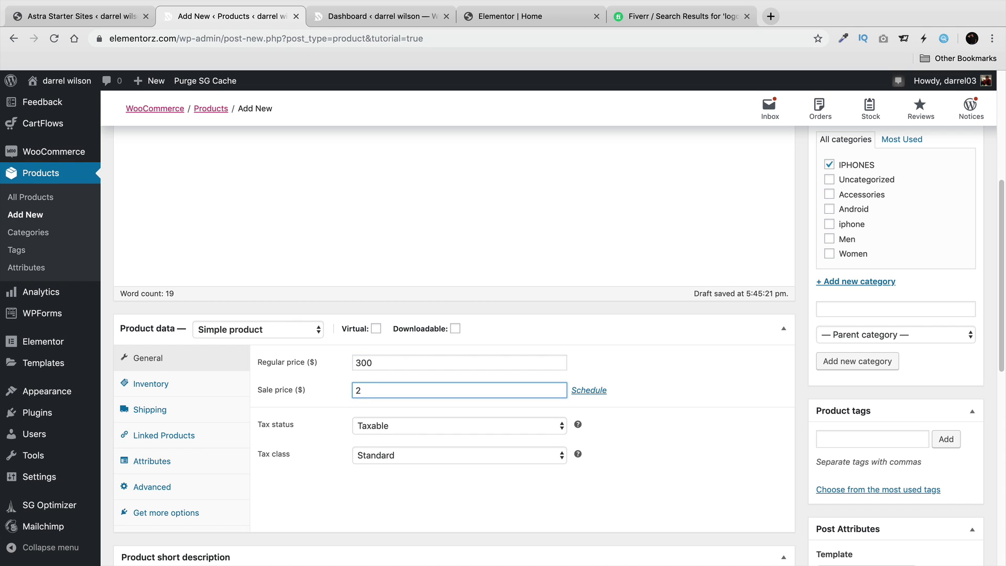
text(50)
click(588, 390)
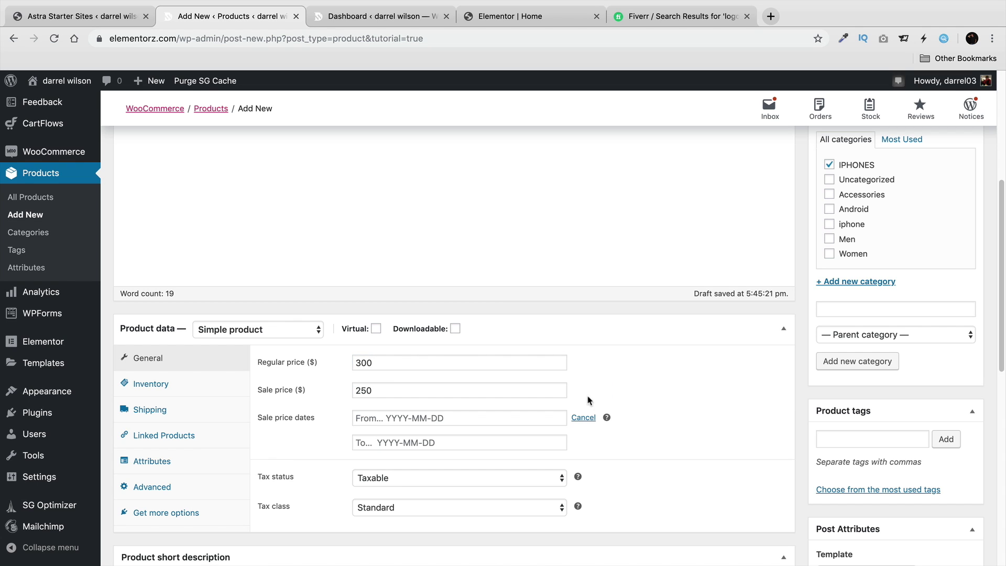
click(448, 414)
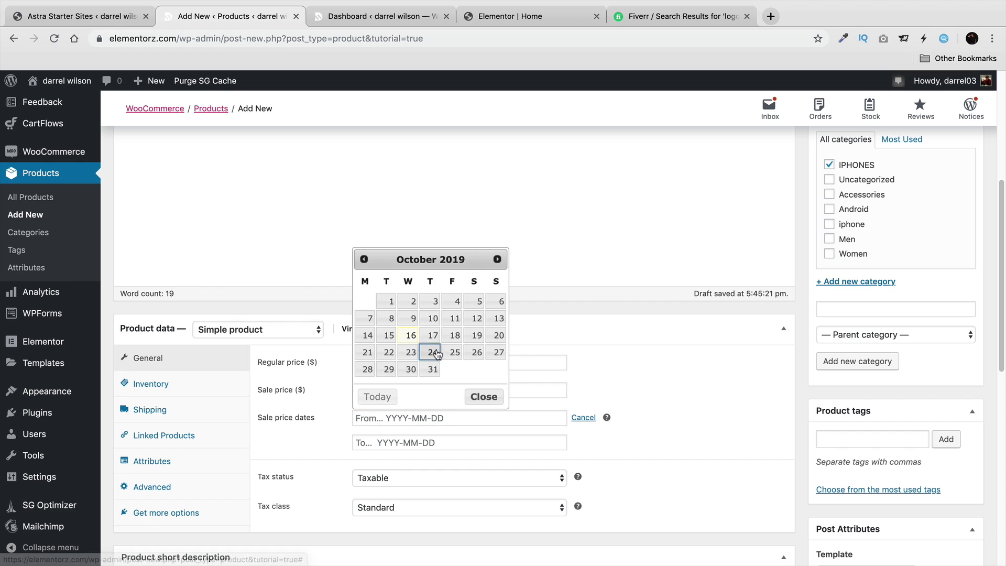
click(430, 351)
click(422, 439)
click(433, 393)
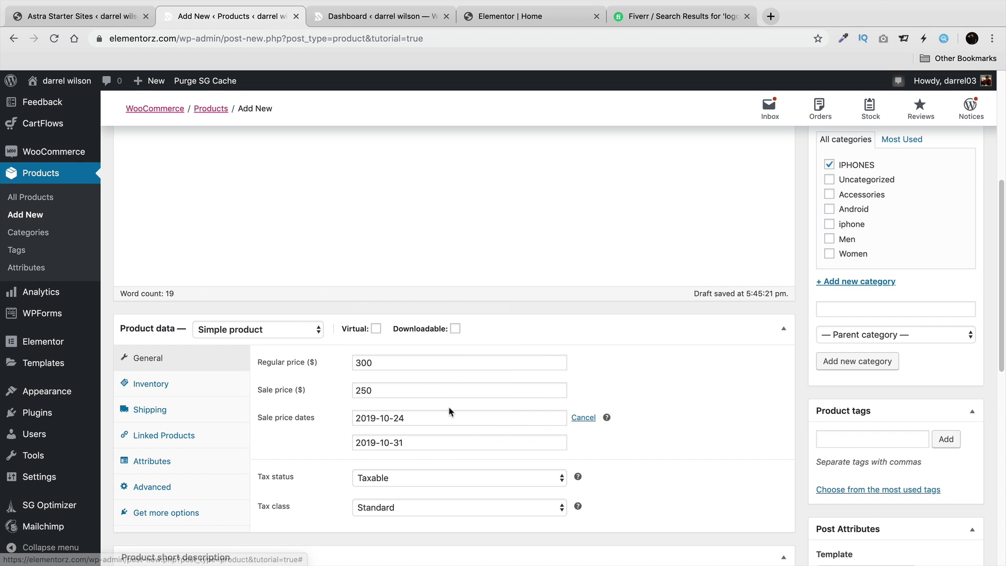
Keep the tax status as Taxable.
scroll(453, 412, down, 2)
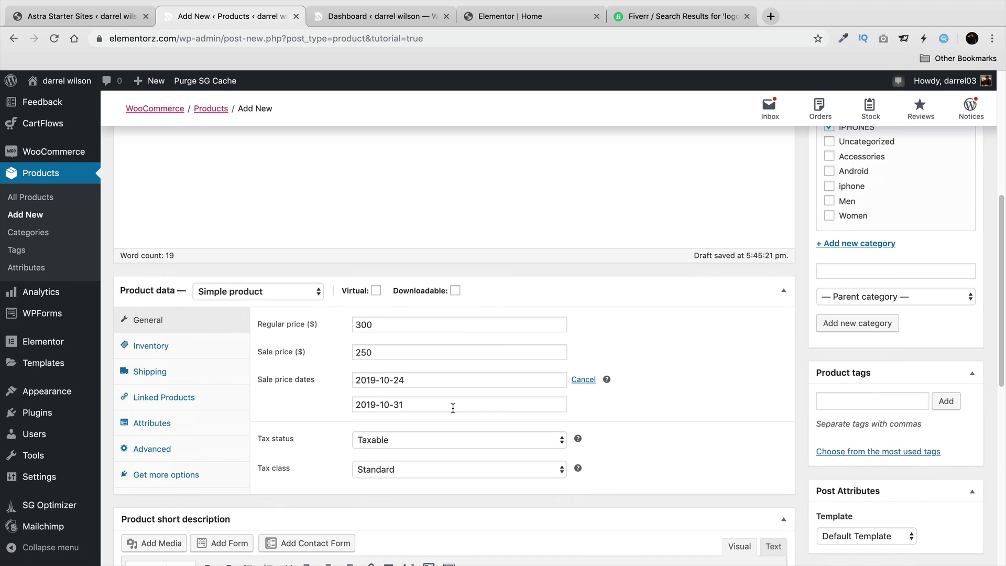
click(417, 441)
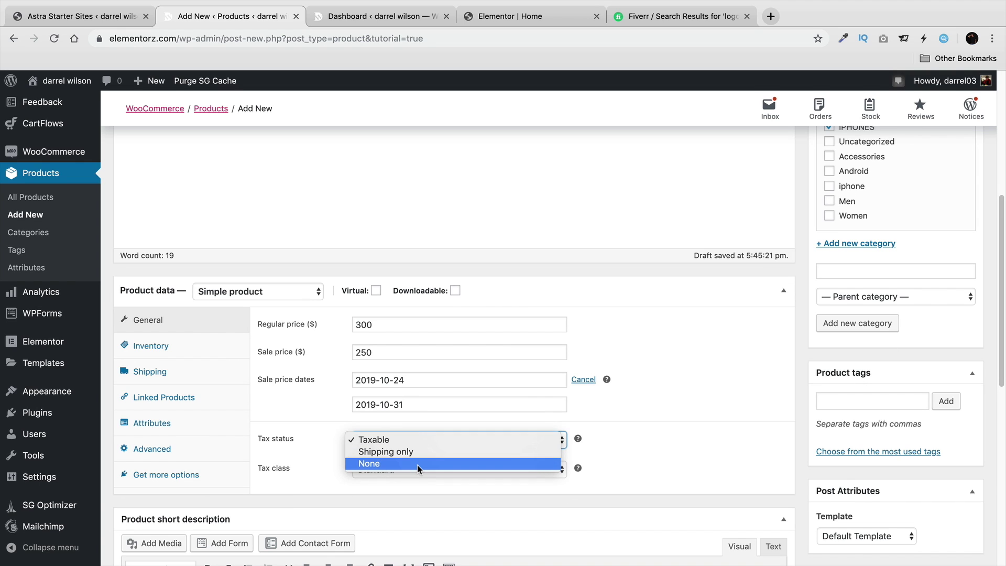
click(416, 444)
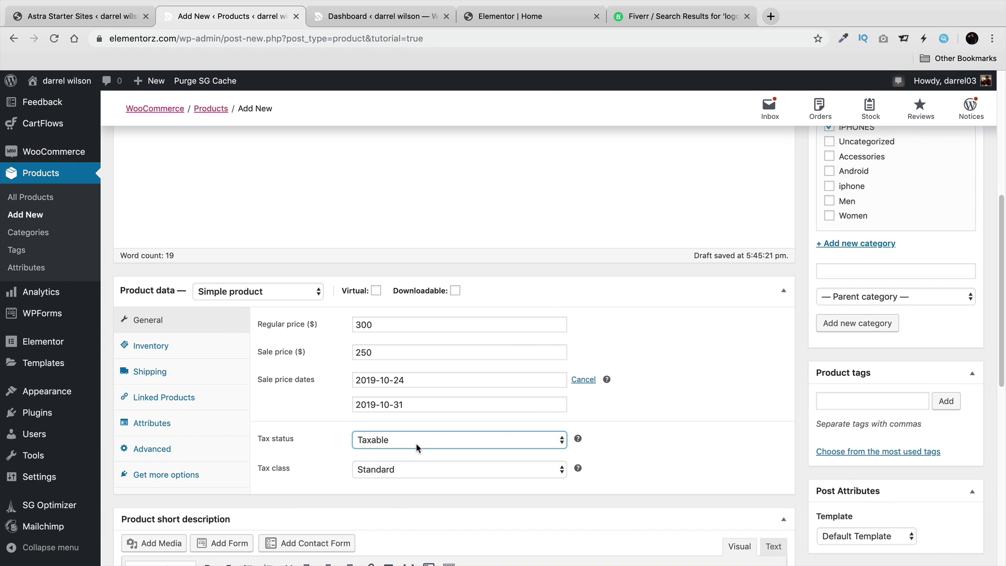
Add the product tags PHONES and IPHONE.
click(871, 398)
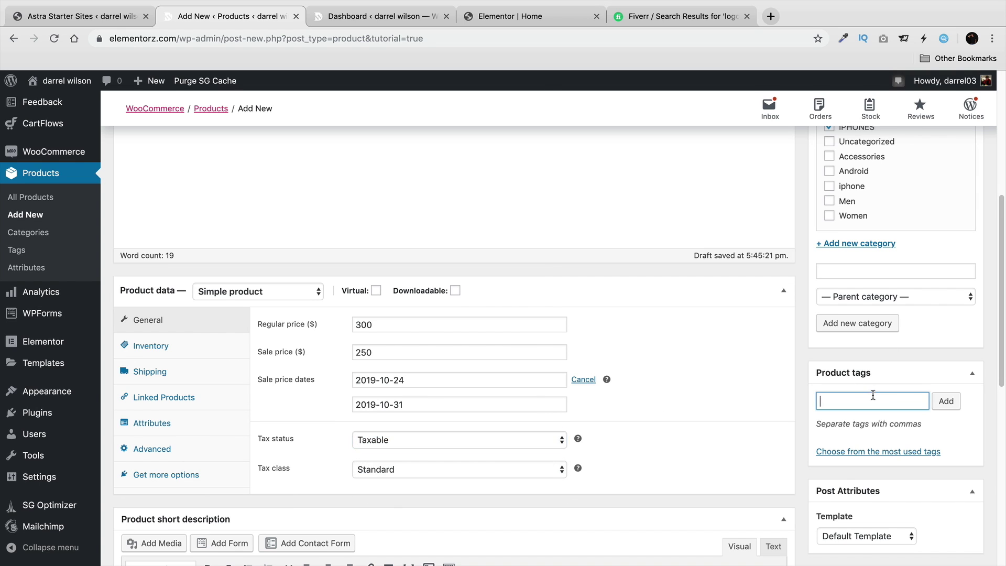
text(PHONES)
key(Return)
text(IPHONE)
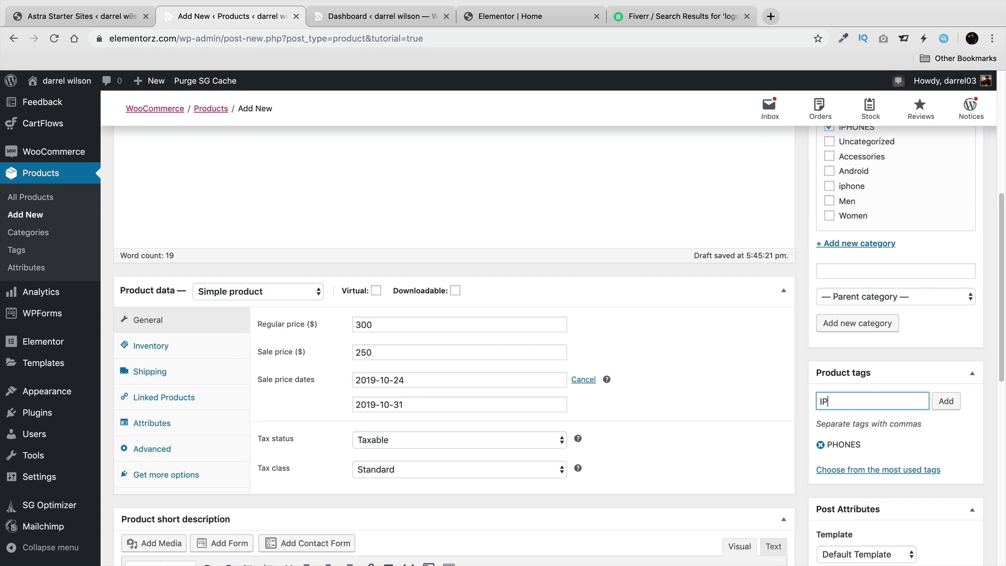
key(Return)
Enable stock management with quantity 20, backorders Do not allow, and low-stock threshold 10.
click(186, 350)
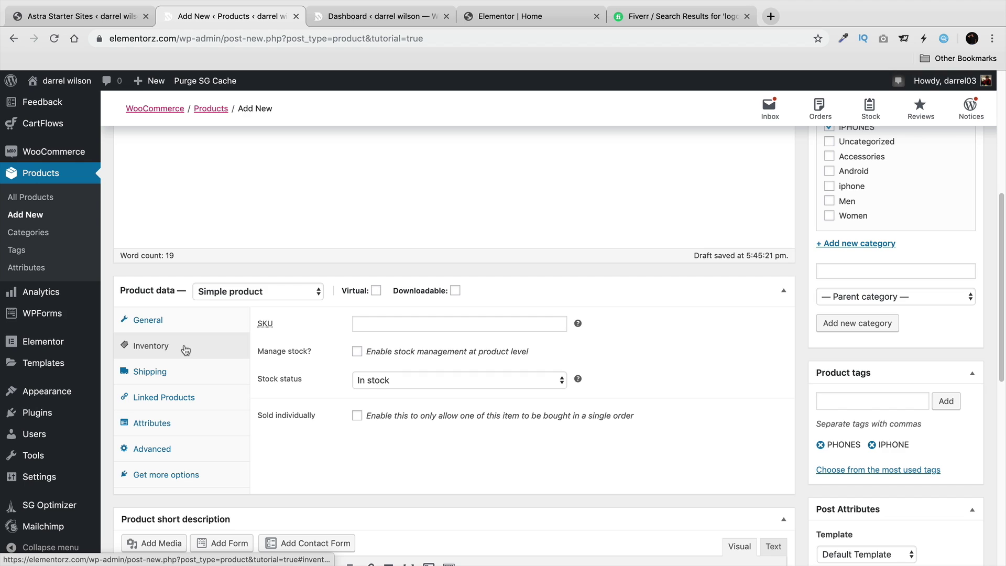
click(439, 323)
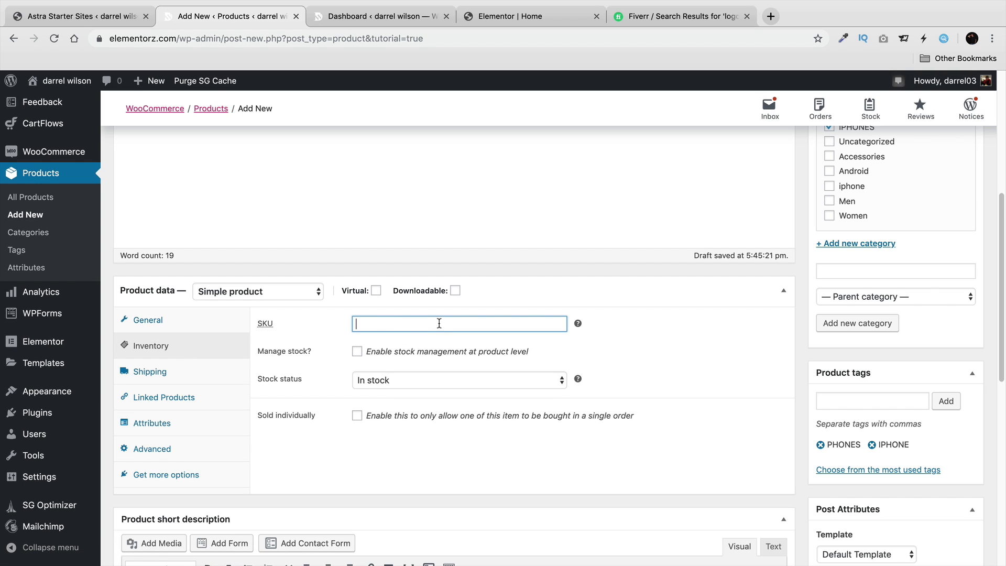
click(356, 350)
drag(559, 380, 345, 383)
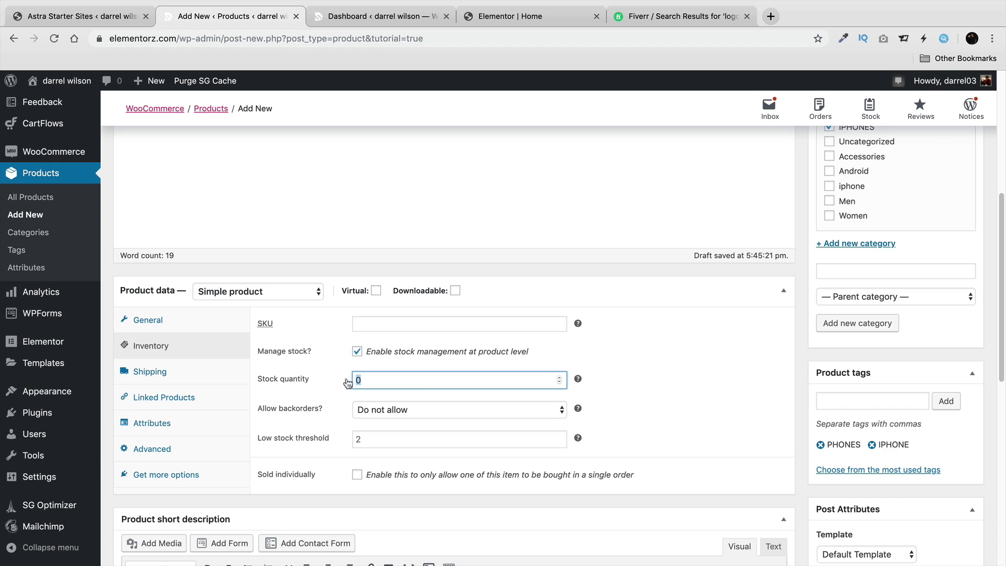
text(20)
click(370, 410)
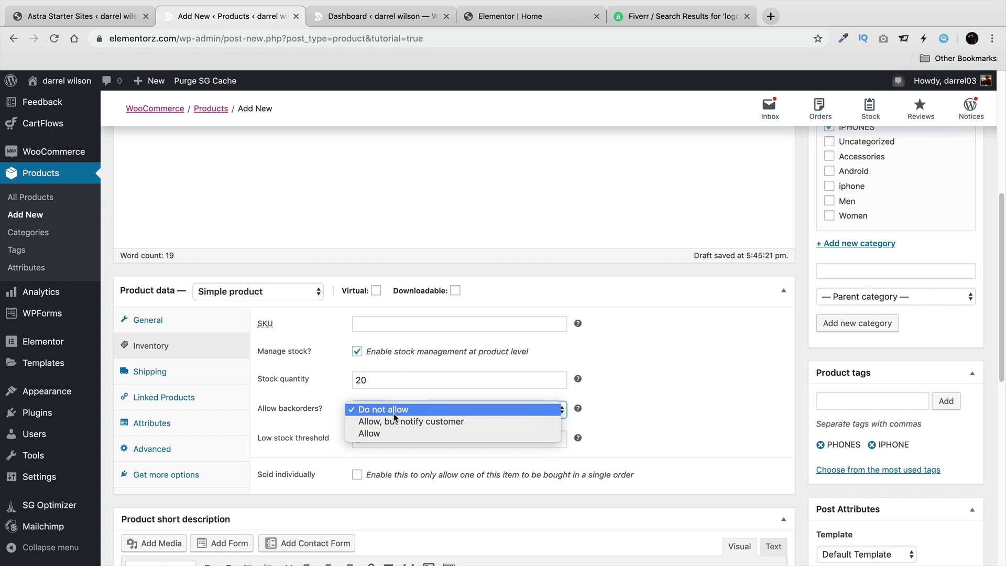
click(385, 409)
click(392, 439)
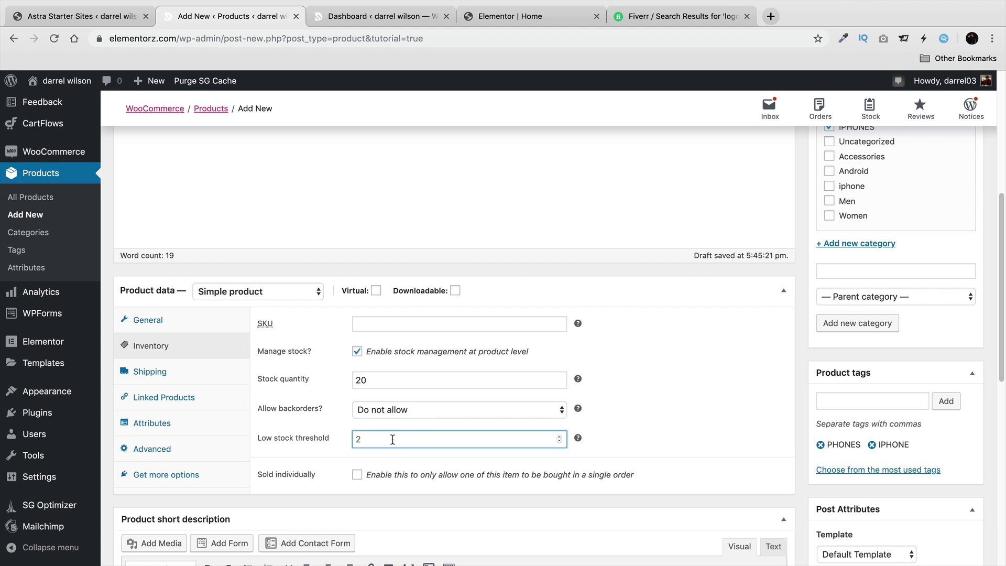
text(5)
key(BackSpace)
text(10)
drag(403, 437, 344, 443)
Review shipping settings, leaving the product without a shipping class, then show Linked Products.
click(178, 371)
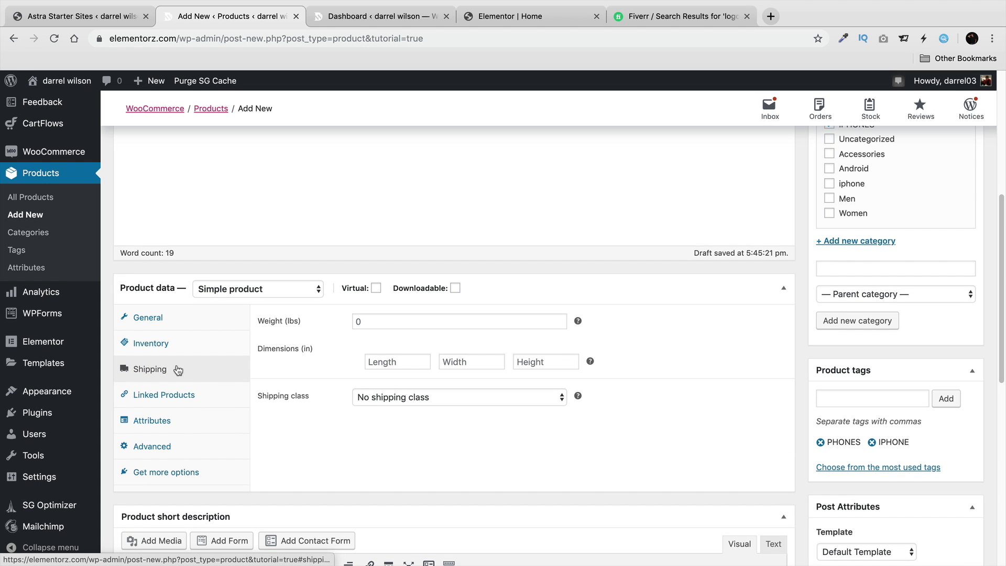
click(386, 321)
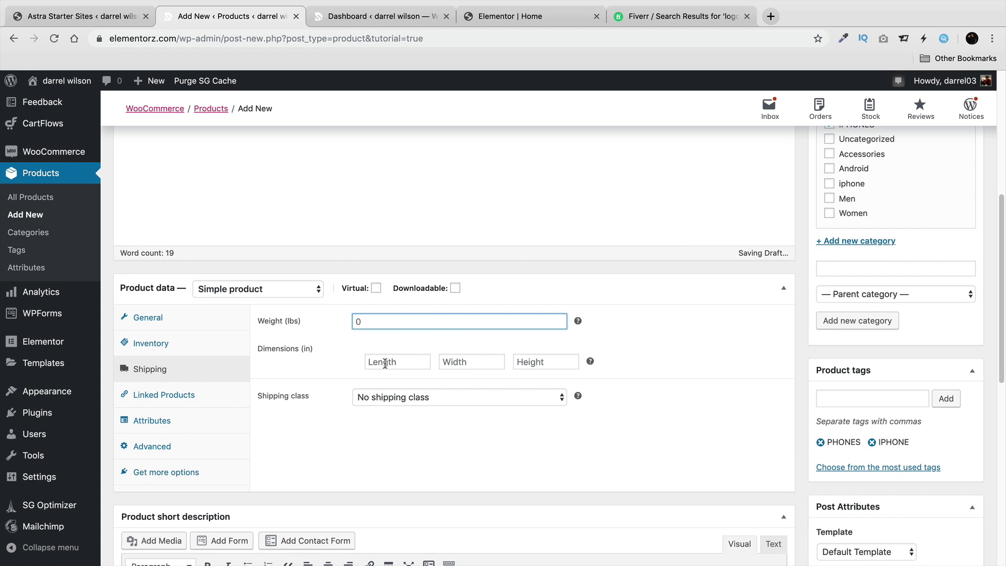
click(426, 397)
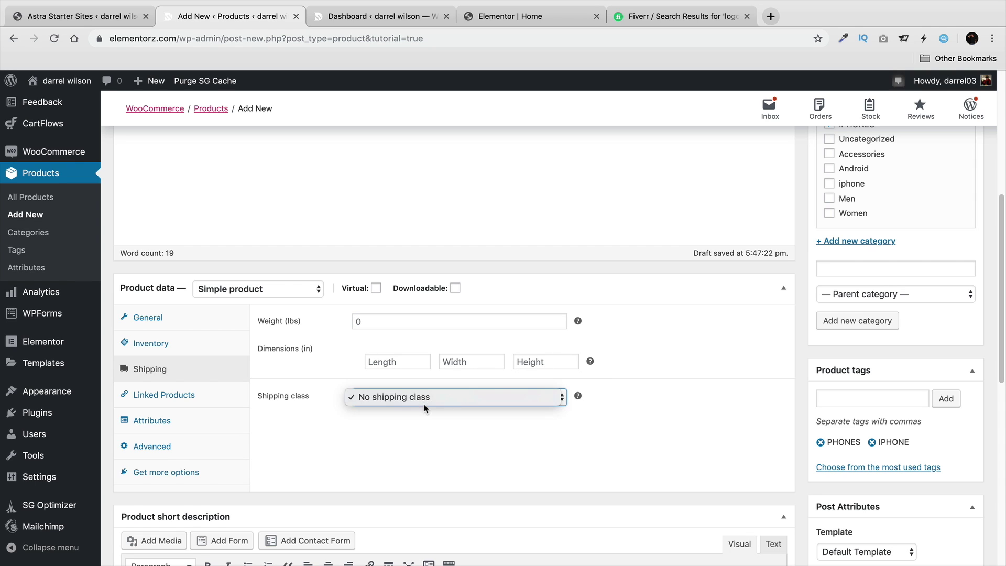
click(426, 397)
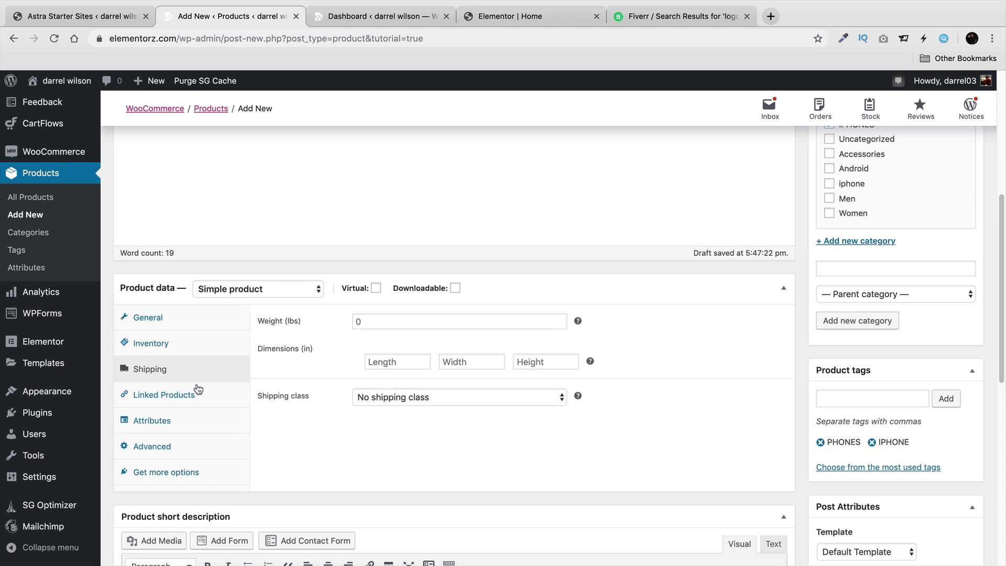
click(180, 396)
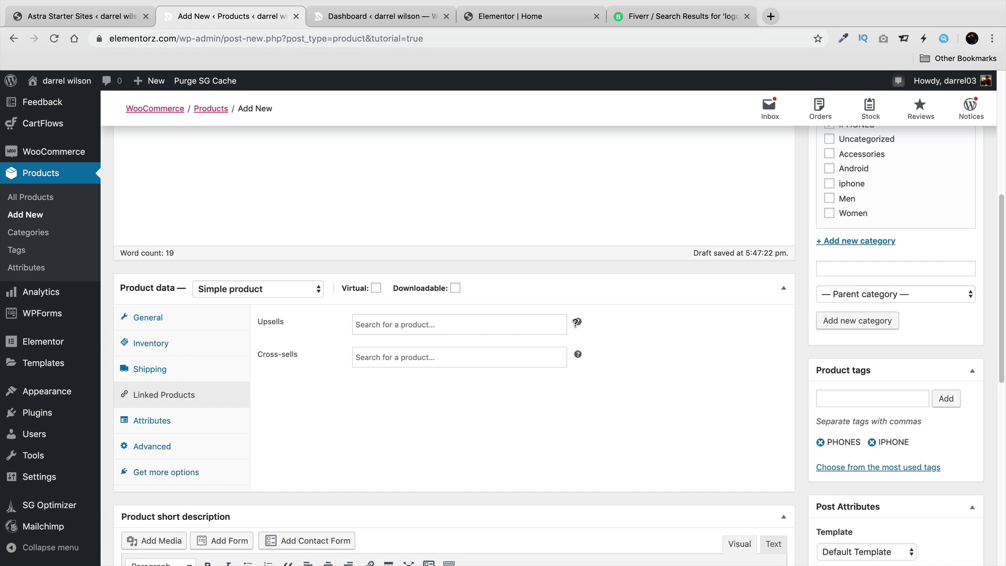
Add DNK Tshirt (#132) as an upsell and DNK Black Shoes Green LED (#316) as a cross-sell.
mouse_move(578, 321)
click(506, 323)
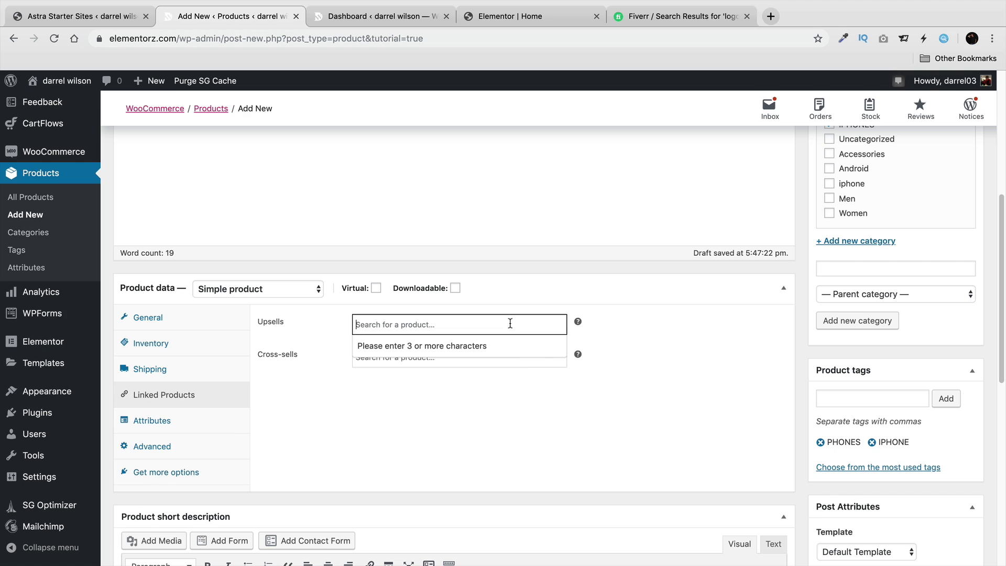
text(SHIRT)
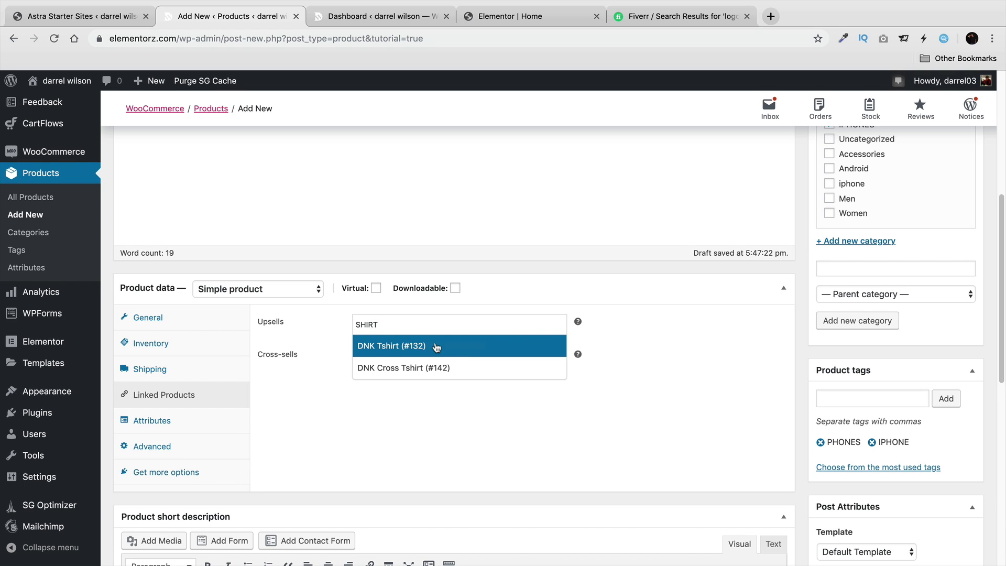
click(436, 345)
click(522, 359)
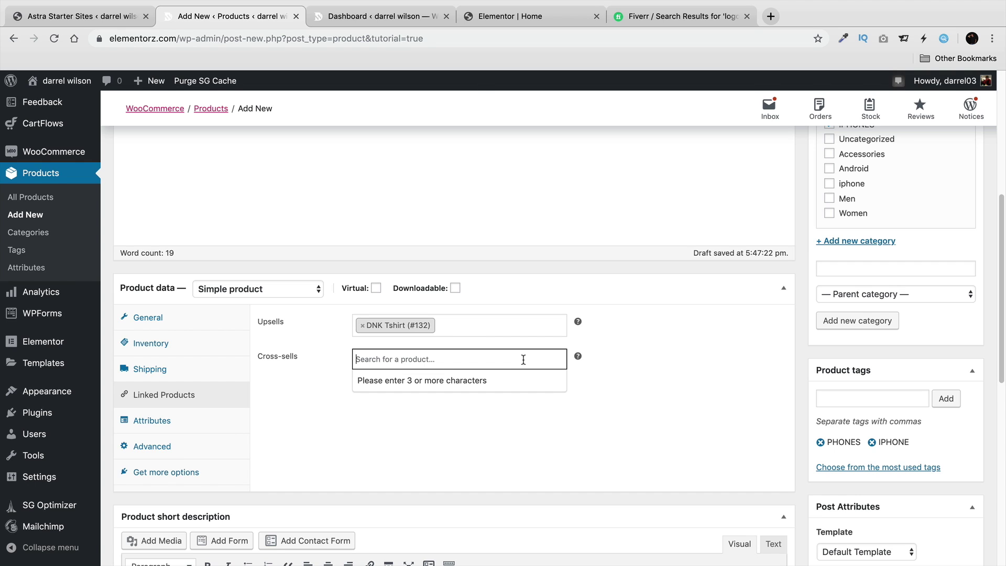
text(SHOES)
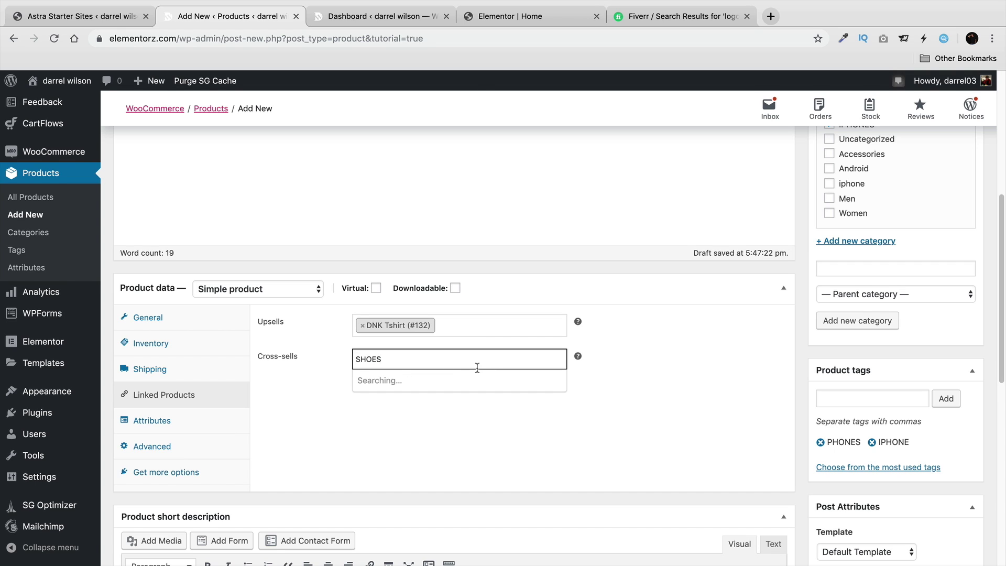
click(434, 387)
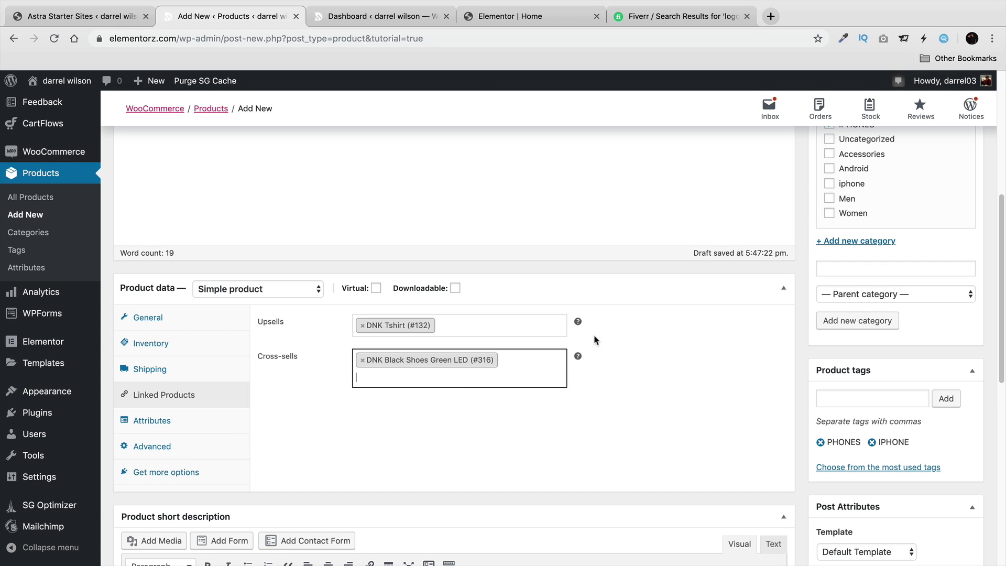
mouse_move(577, 321)
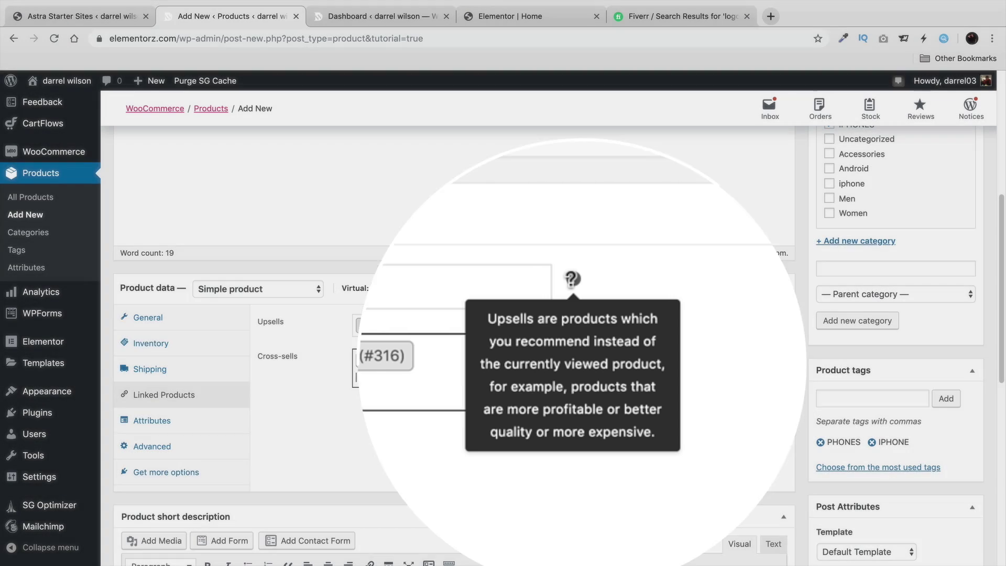
Look over the product page and bring up the Attributes settings.
scroll(655, 367, up, 5)
scroll(618, 287, up, 2)
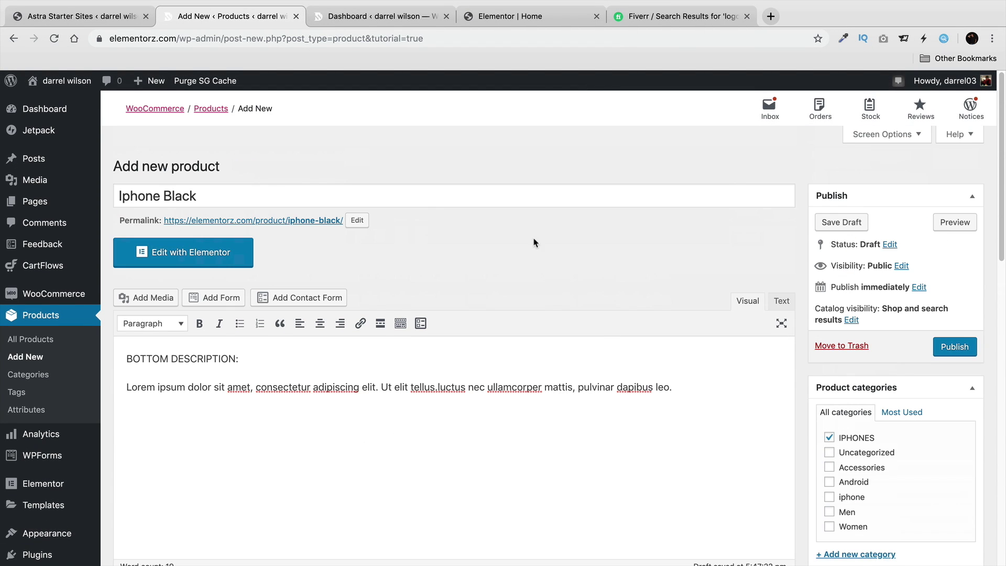
triple_click(200, 198)
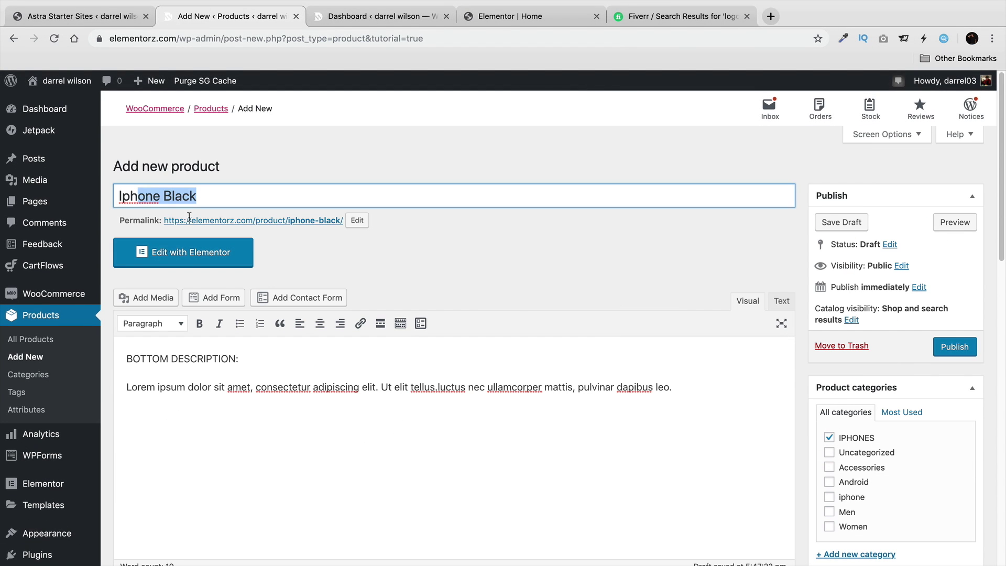
scroll(398, 367, down, 5)
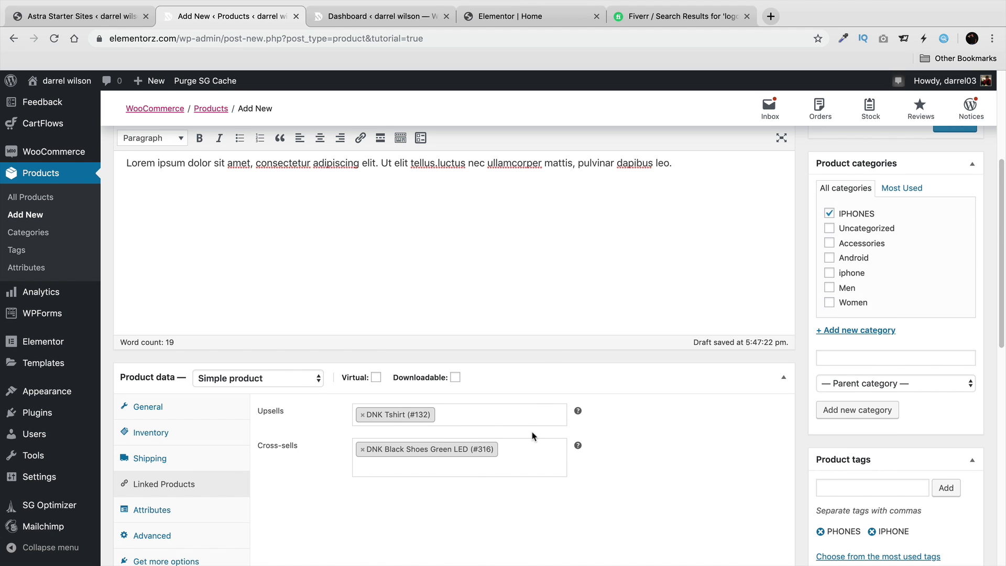
scroll(557, 418, up, 5)
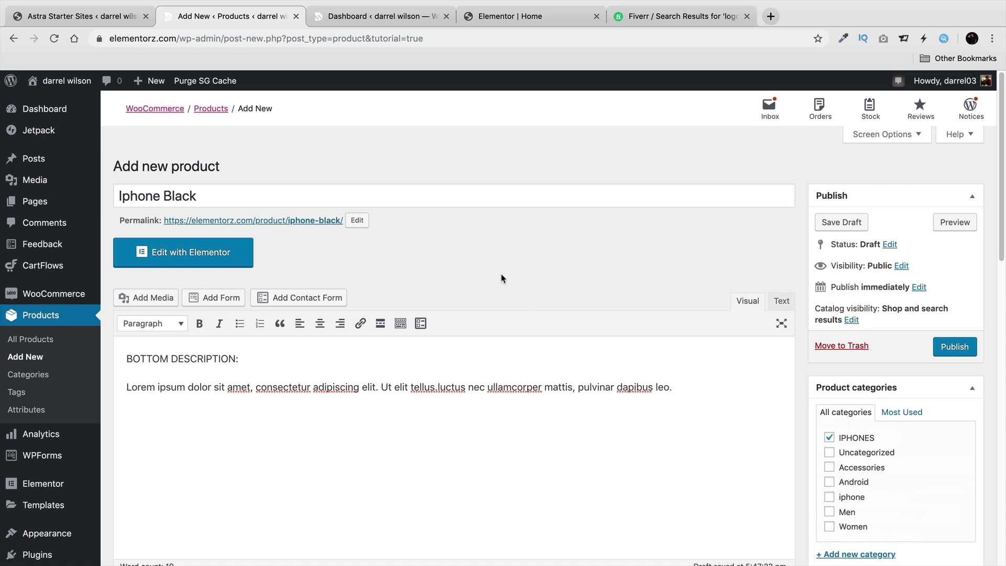
scroll(583, 332, down, 8)
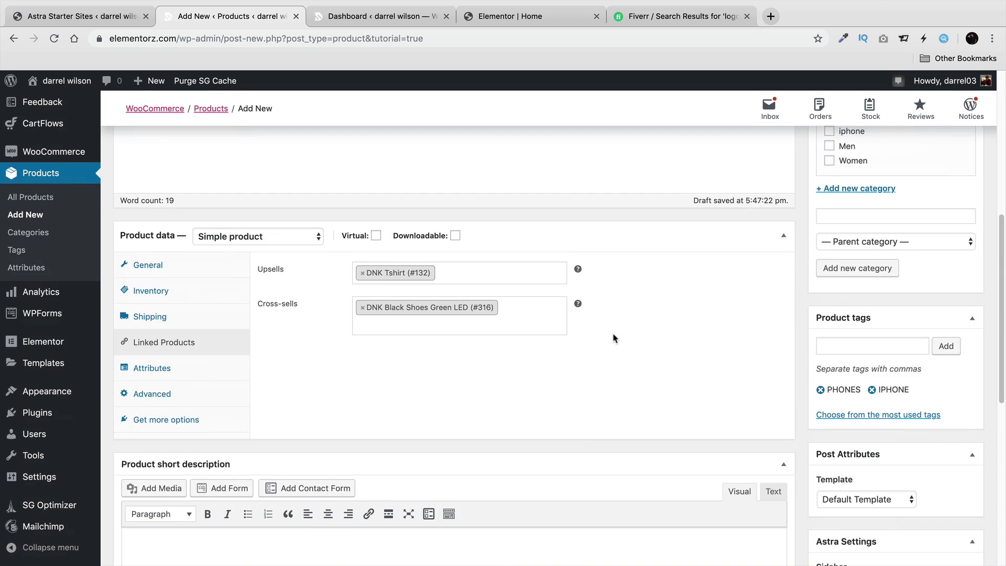
scroll(587, 361, up, 1)
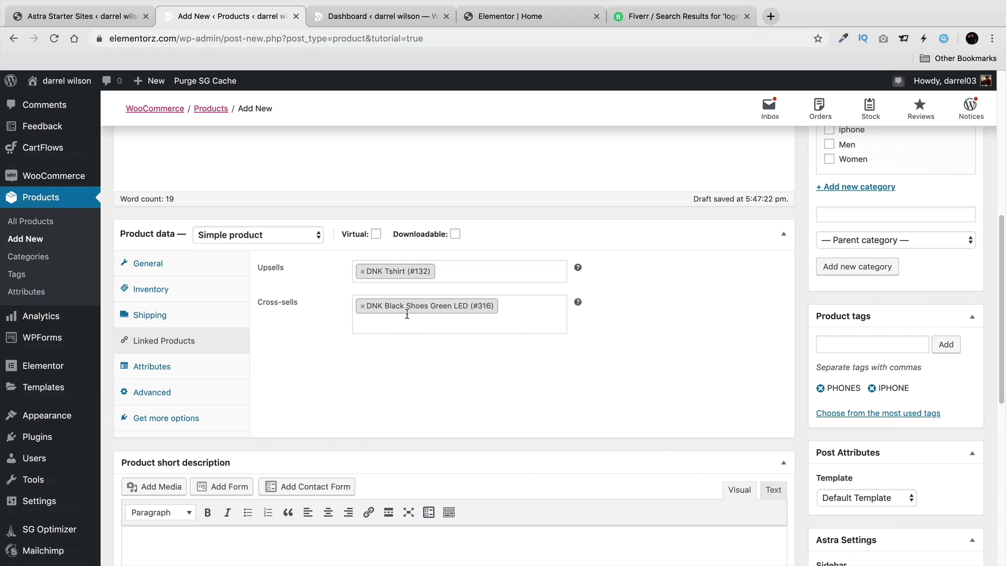
click(181, 363)
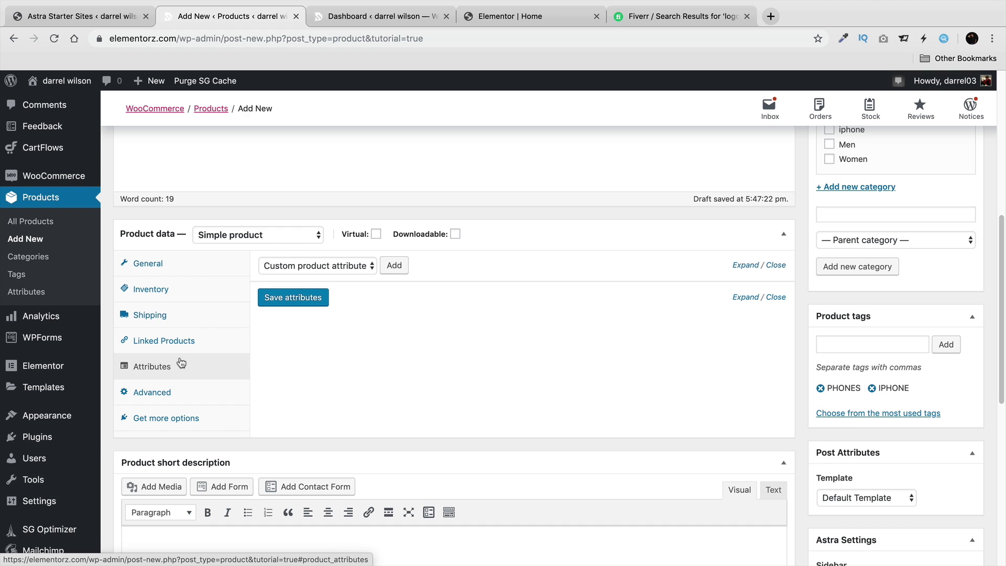
Look over the Advanced settings, including the purchase note field.
click(175, 392)
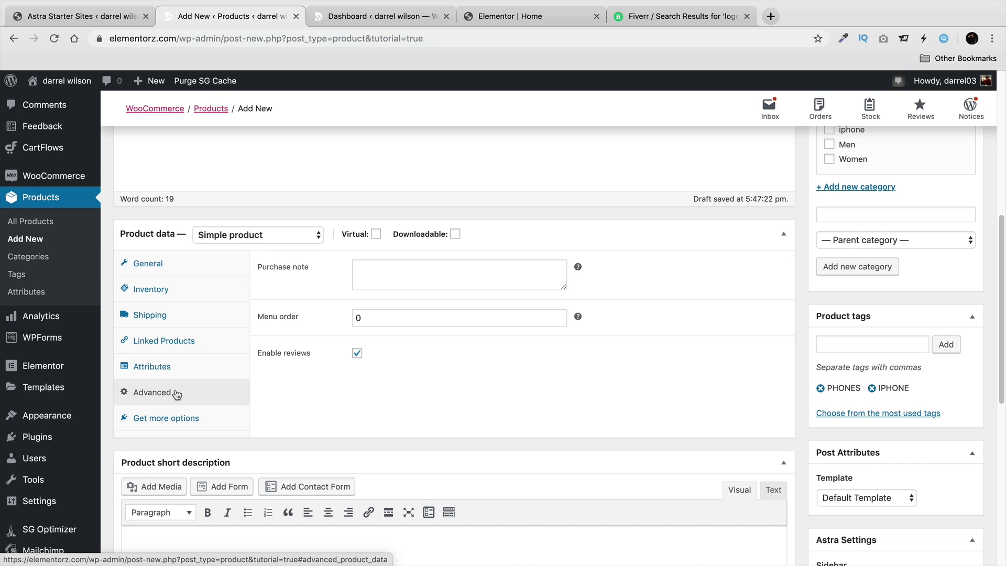
click(381, 286)
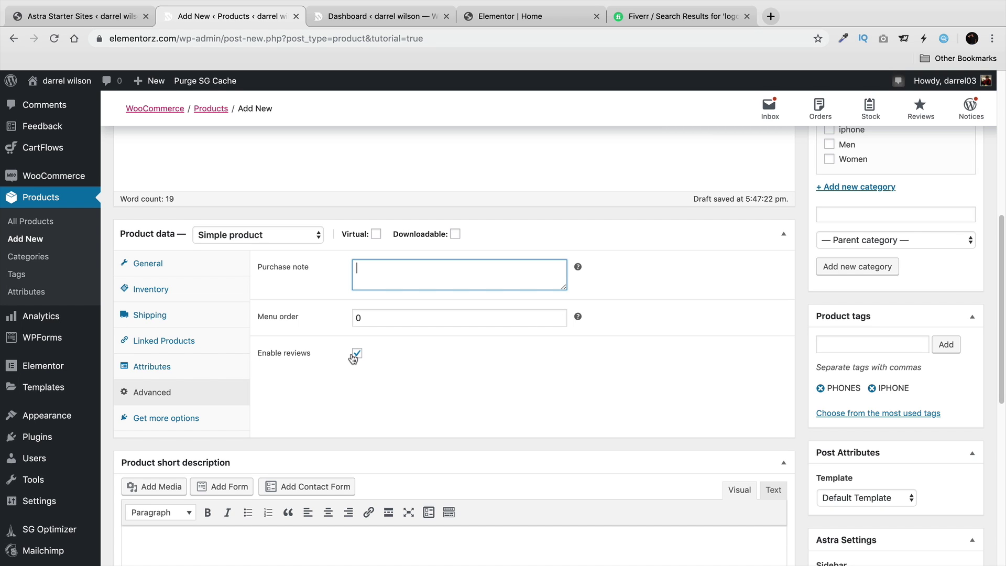
scroll(354, 366, down, 5)
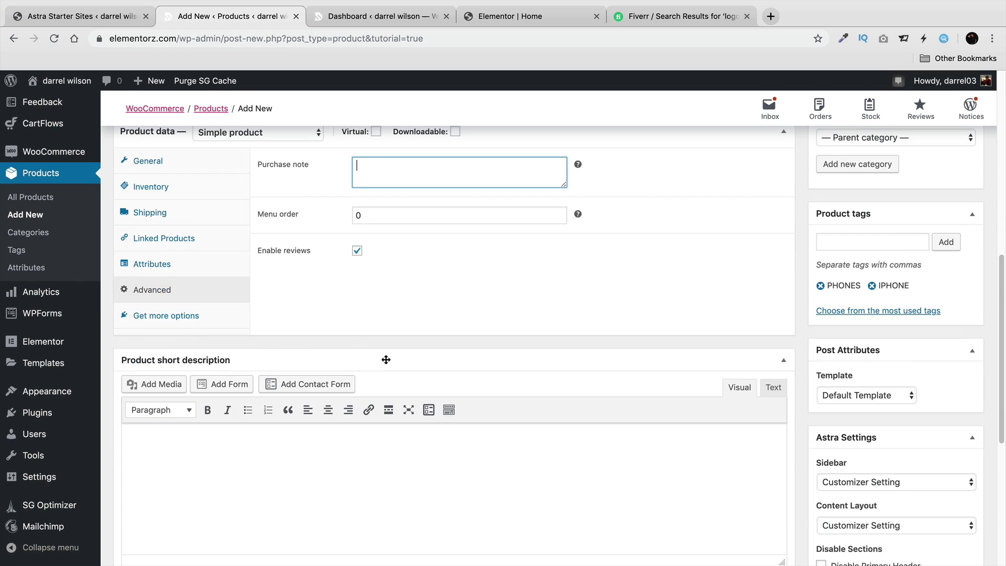
Type the short description headline 'THIS IS A MUST HAVE IPHONE'.
click(360, 394)
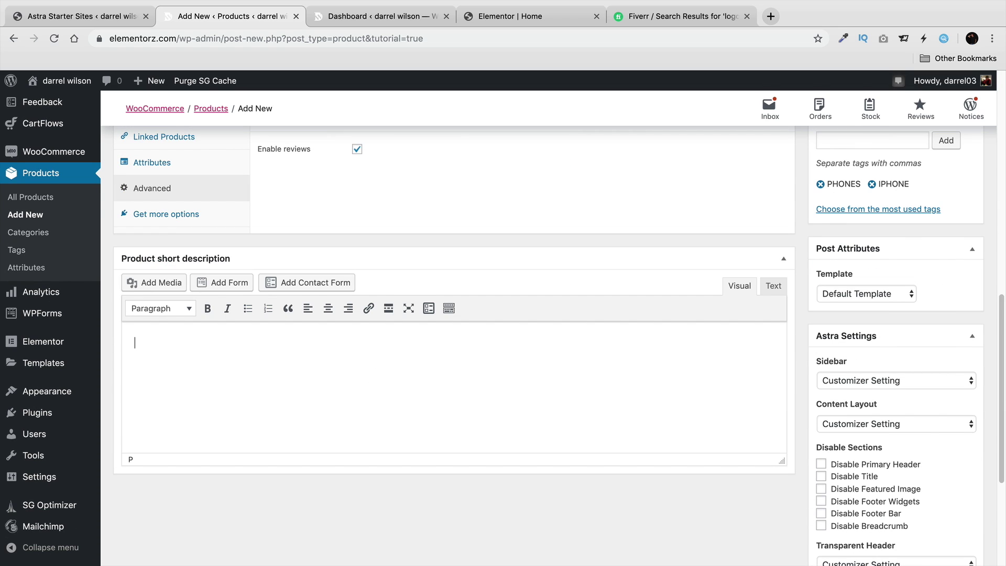
text(THIS IS A MUST HAVE)
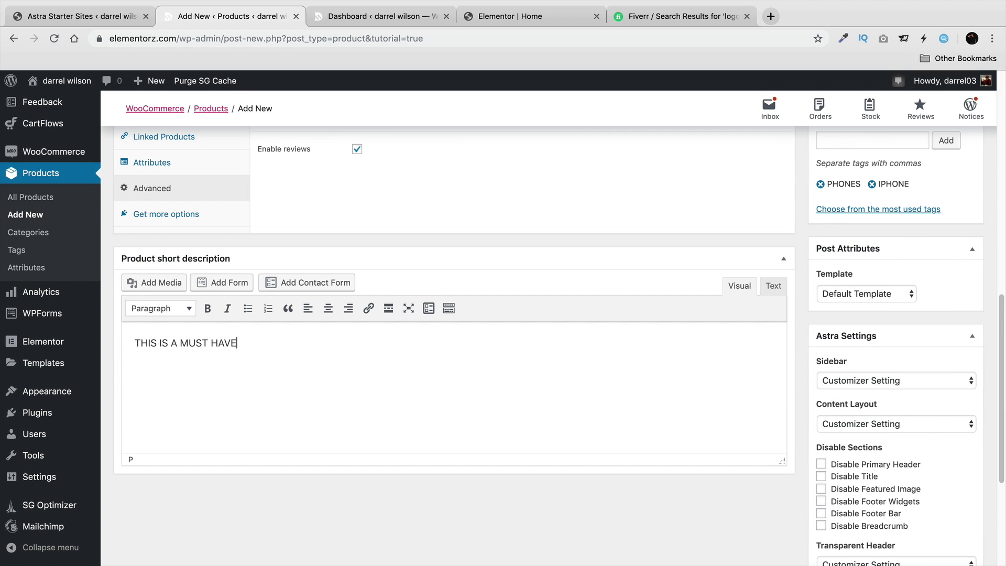
text( IPHONE)
key(BackSpace)
key(BackSpace)
key(BackSpace)
key(BackSpace)
text(PHON)
key(Return)
Add three bulleted Lorem ipsum lines below the headline.
click(248, 308)
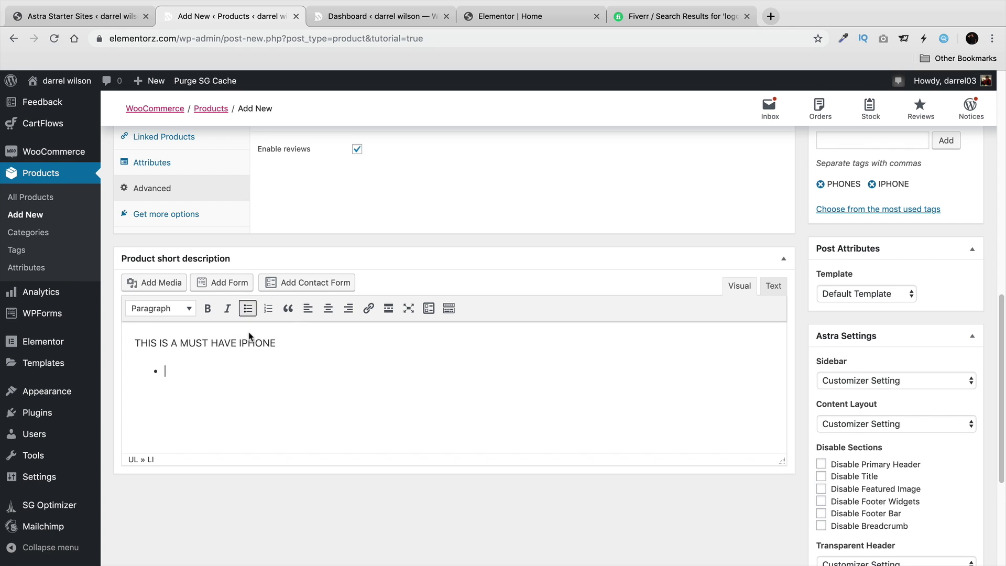
right_click(227, 372)
click(262, 454)
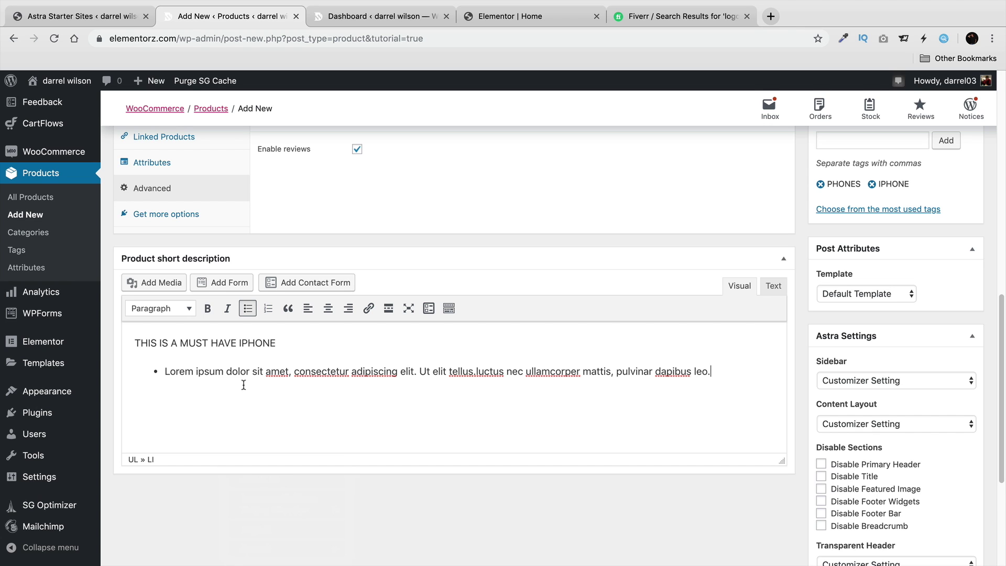
key(Return)
right_click(244, 378)
click(274, 459)
key(Return)
right_click(240, 379)
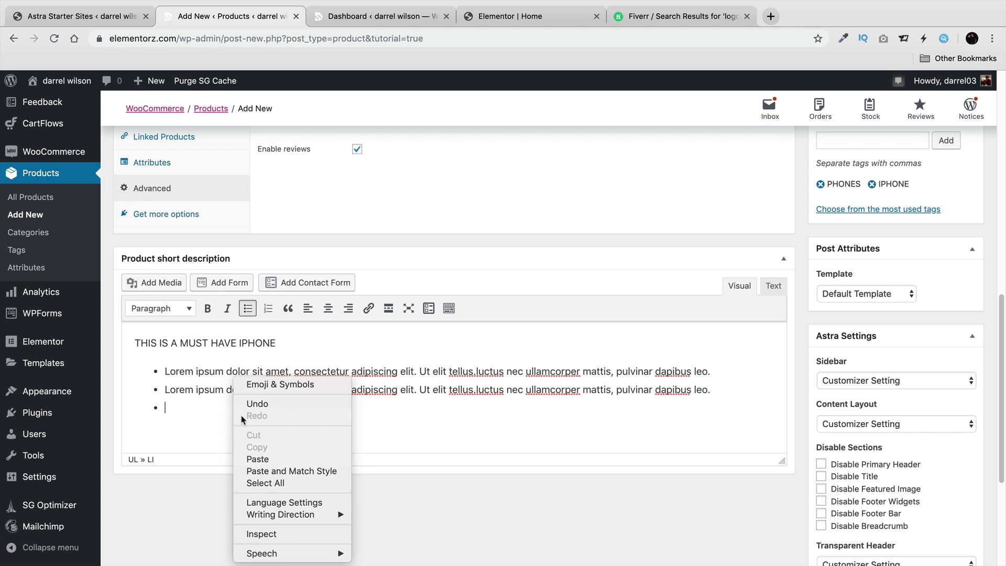
click(267, 459)
scroll(815, 375, down, 5)
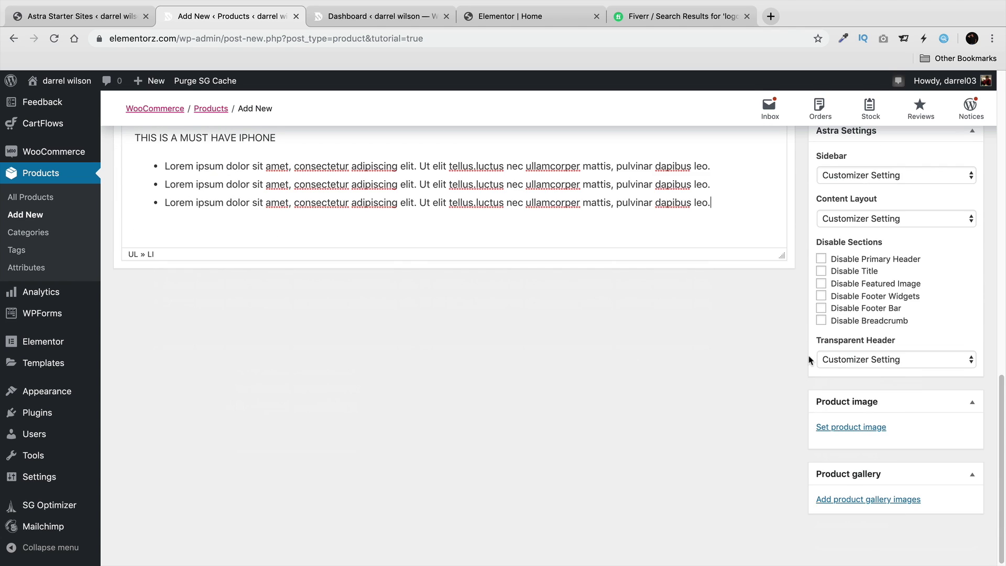
Upload IPhone_5.png as the main product image, then open the gallery image picker.
click(823, 429)
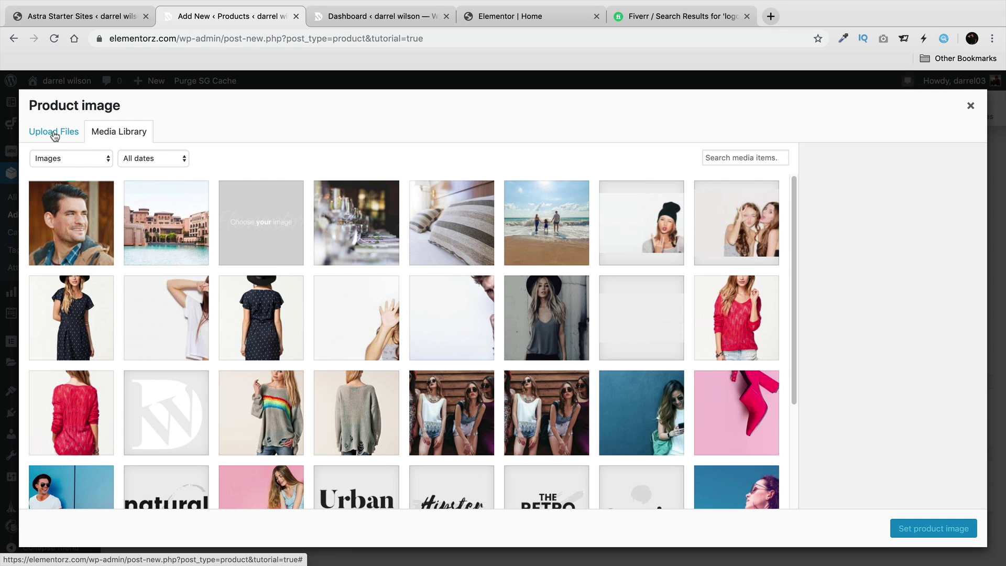
click(54, 132)
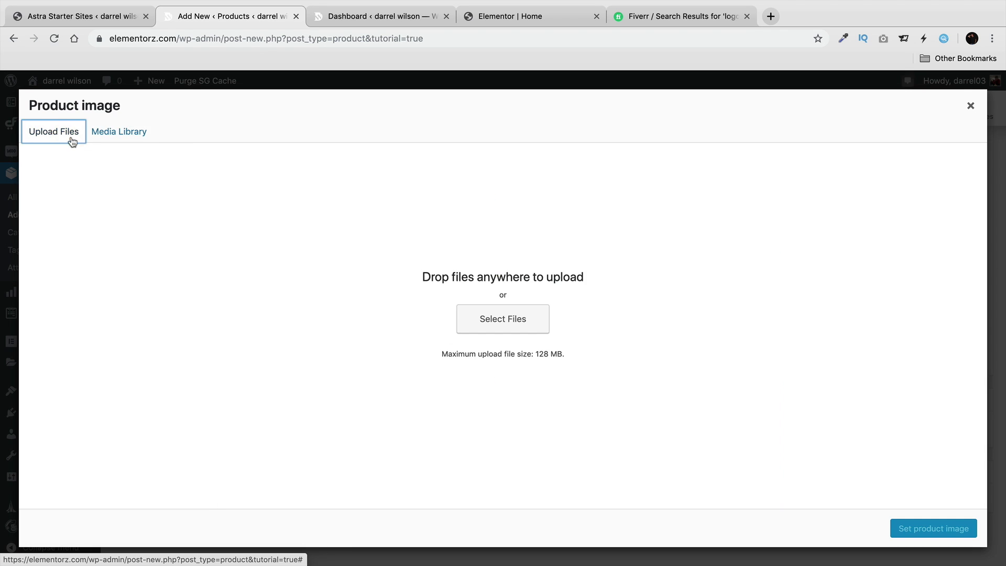
click(522, 318)
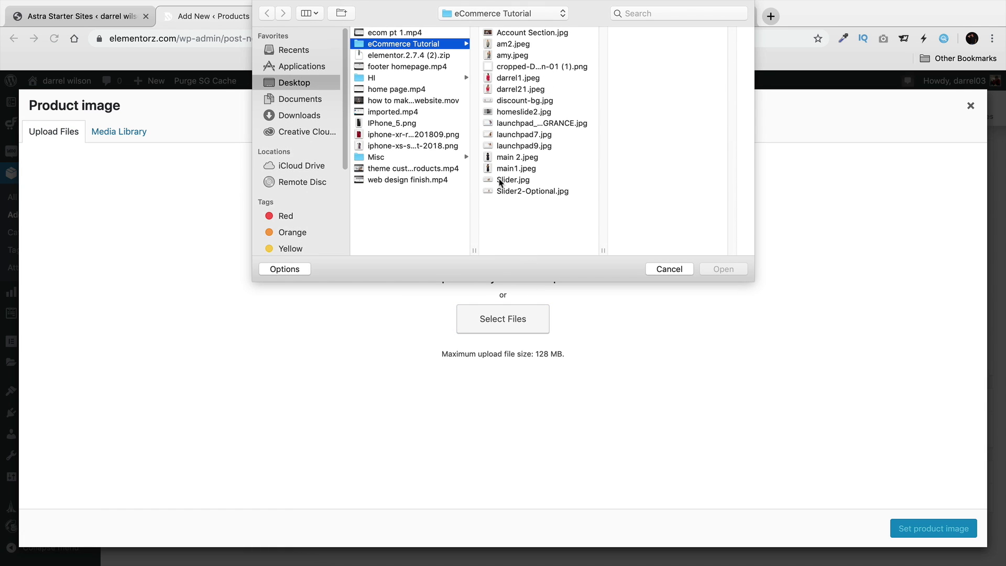
click(417, 135)
key(Up)
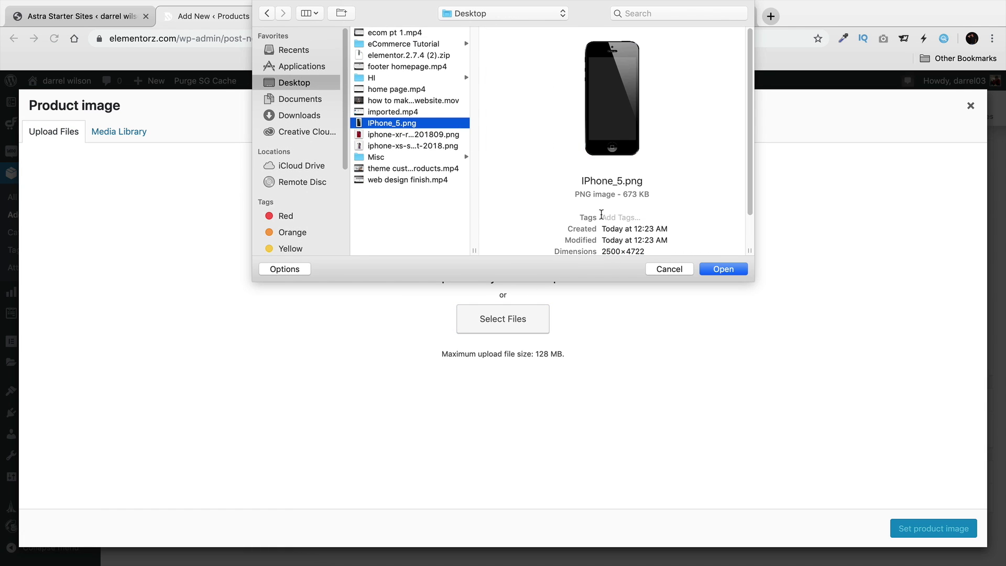
click(708, 268)
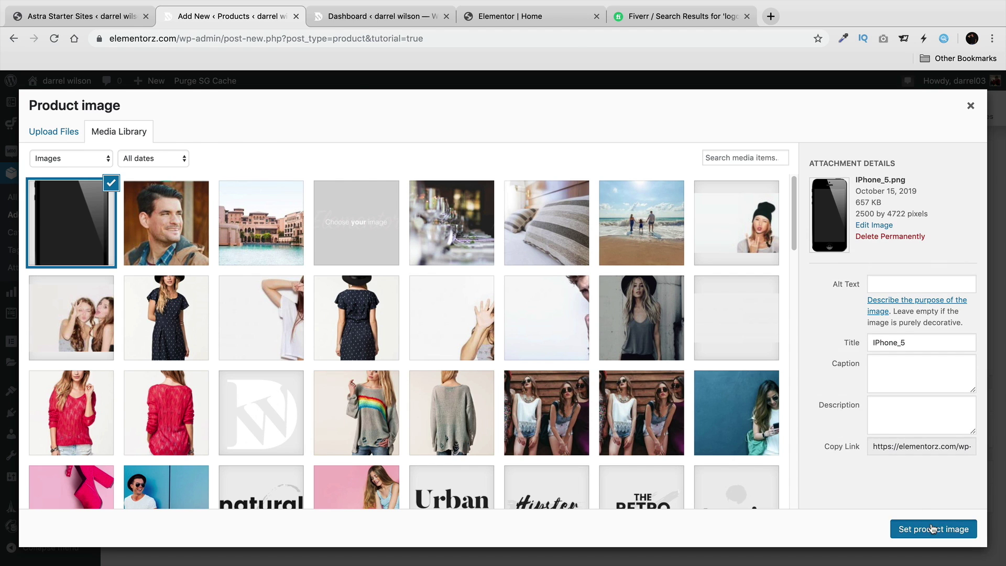
click(928, 526)
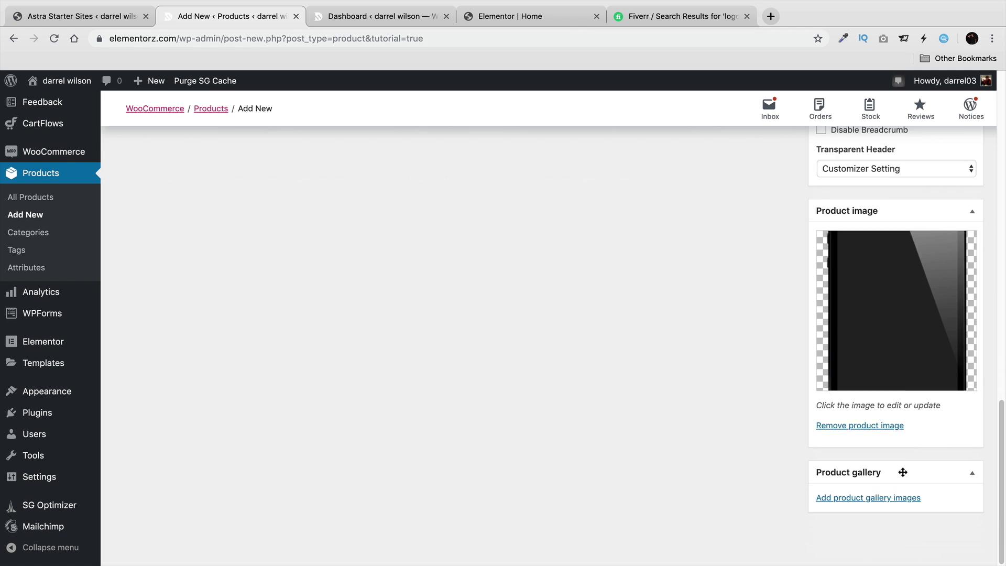
click(898, 499)
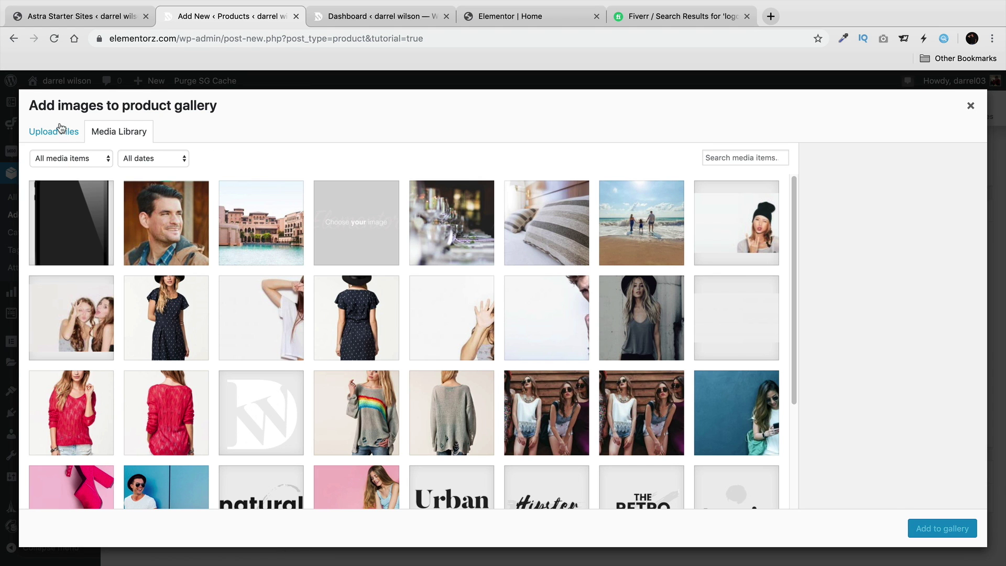
Upload iphone-xs-silver-select-2018.png and add it to the Iphone Black product gallery.
click(60, 133)
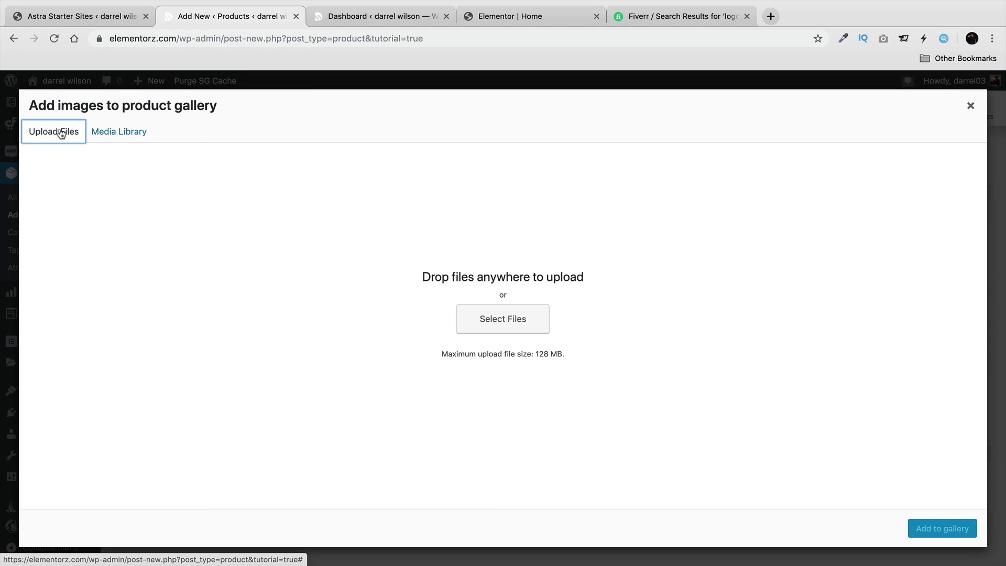
click(494, 325)
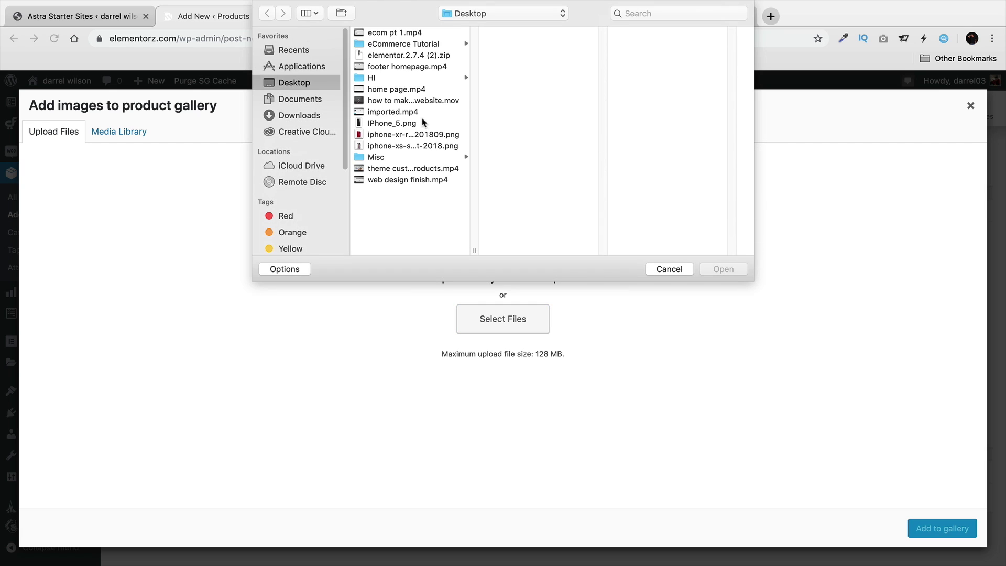
click(414, 145)
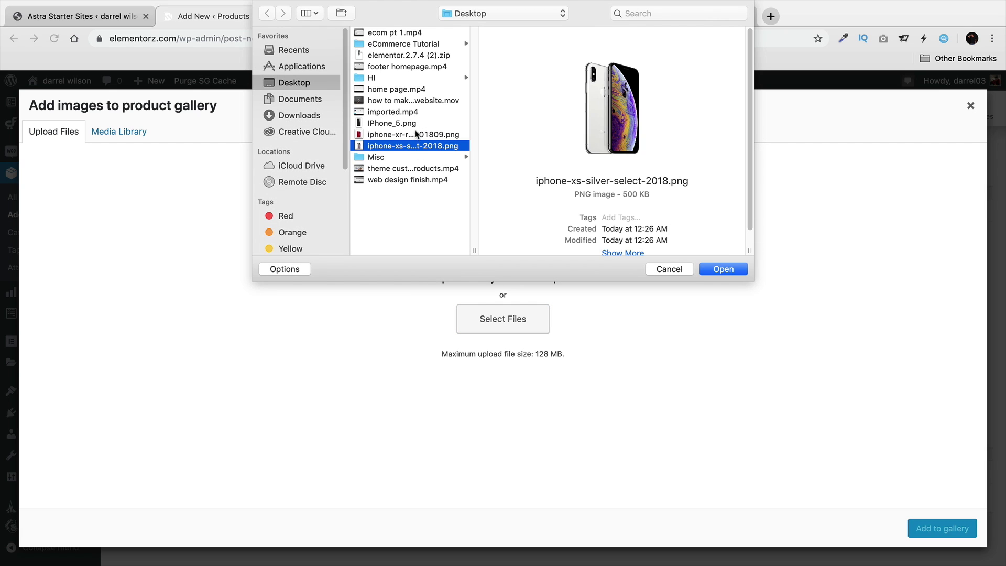
click(416, 135)
click(420, 147)
click(736, 269)
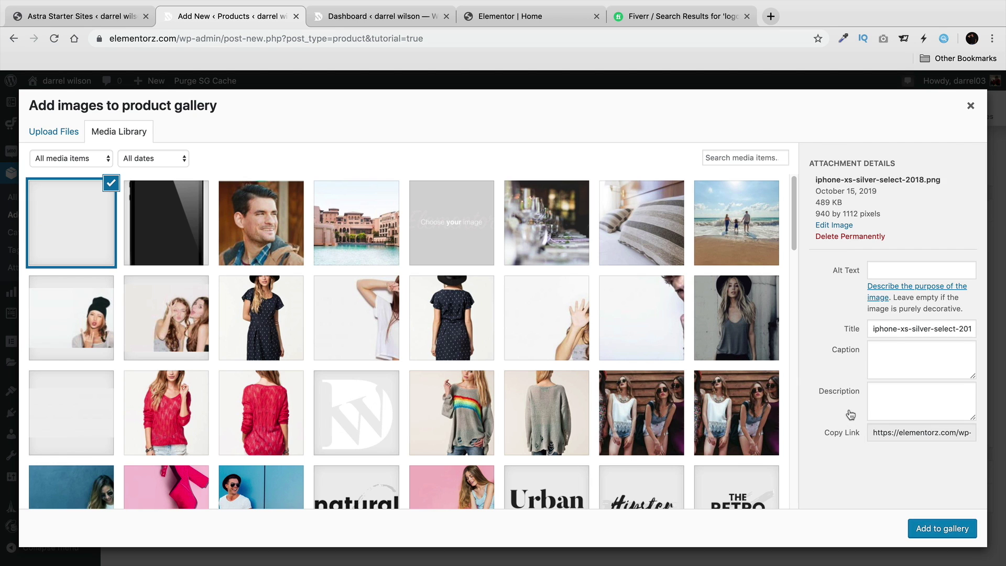
click(937, 528)
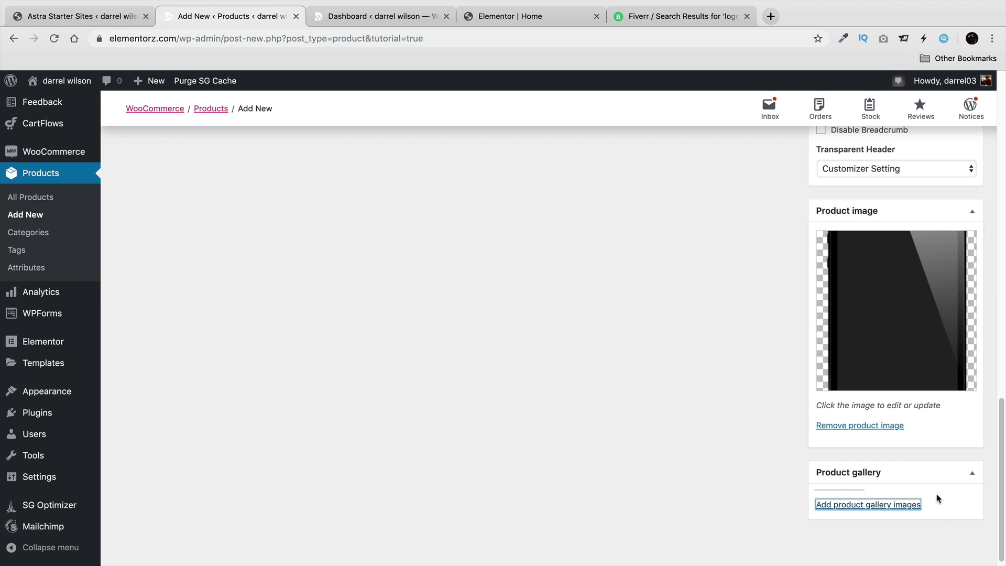
scroll(866, 459, up, 5)
scroll(866, 459, up, 10)
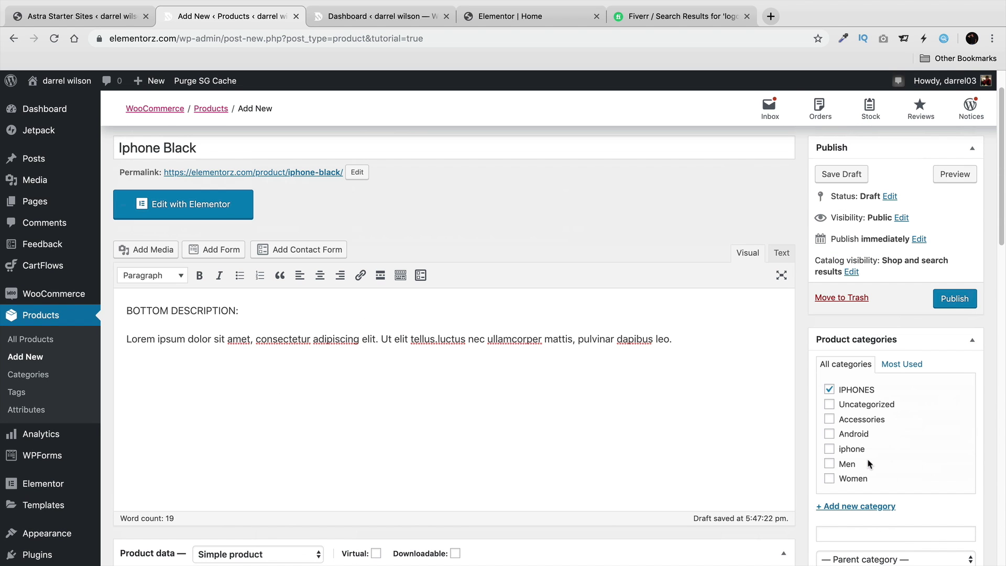
Publish Iphone Black and review its title and description bullets on the storefront.
click(953, 299)
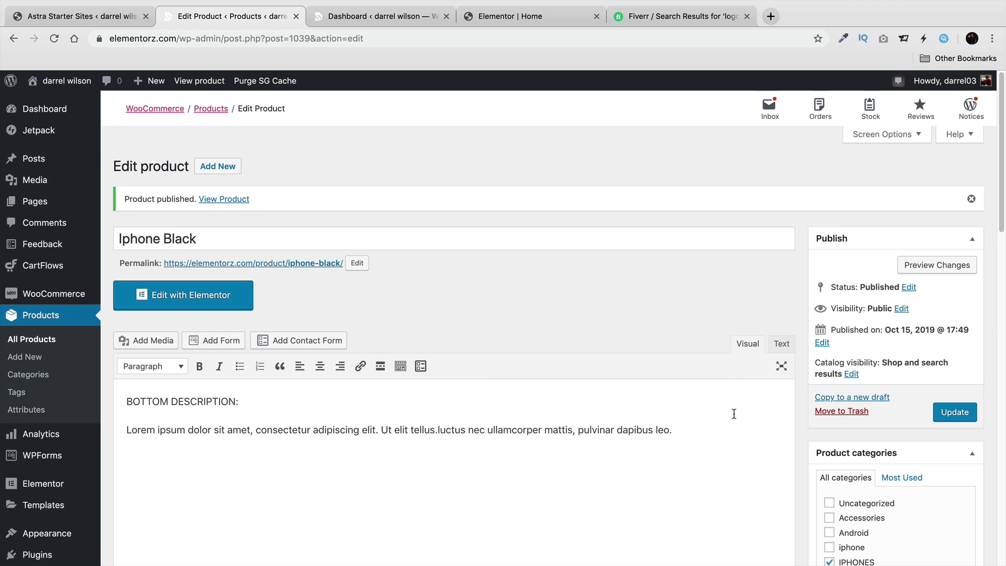
click(208, 83)
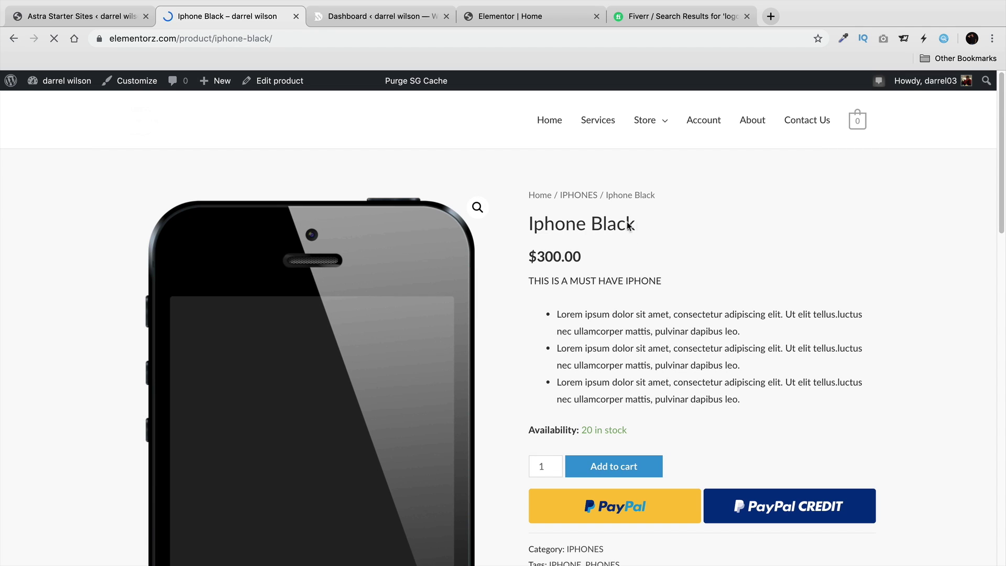
drag(636, 226, 527, 224)
scroll(591, 252, down, 1)
drag(670, 262, 523, 249)
drag(572, 279, 744, 312)
drag(610, 324, 740, 344)
drag(610, 361, 767, 361)
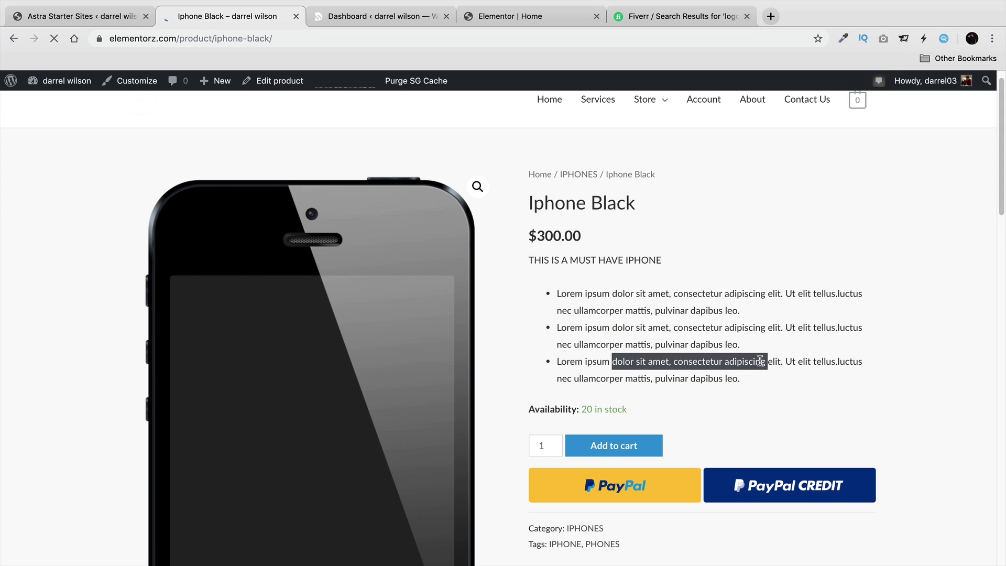
Check the BOTTOM DESCRIPTION section, then add Iphone Black to the cart and open it.
scroll(716, 332, down, 3)
scroll(657, 296, down, 10)
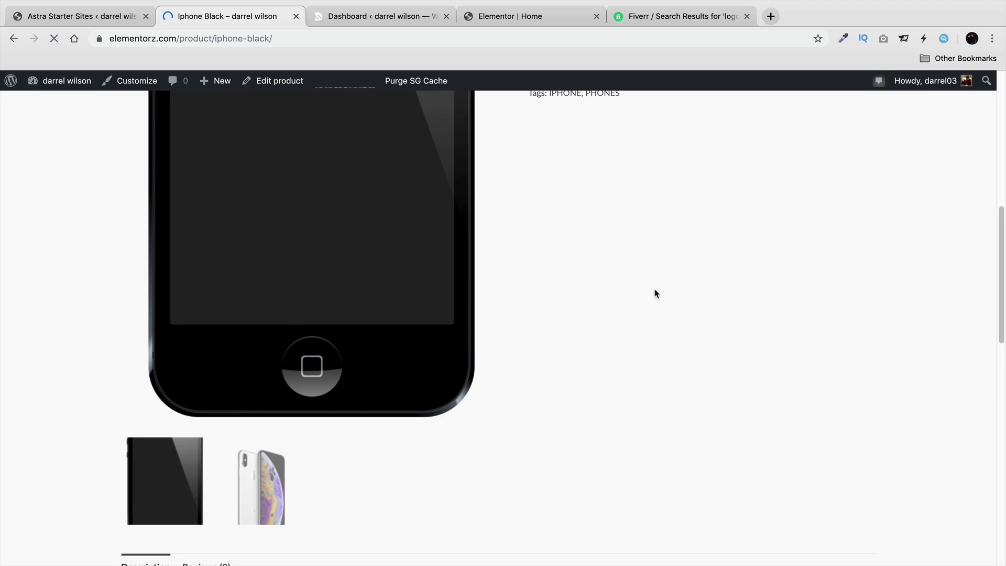
drag(229, 357, 629, 368)
key(super+c)
scroll(541, 321, down, 2)
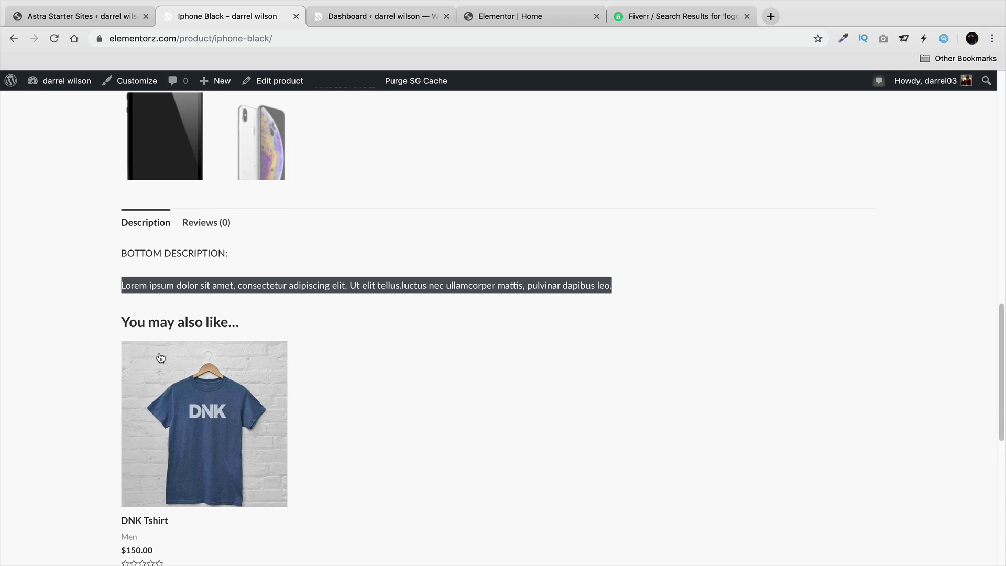
scroll(237, 325, down, 2)
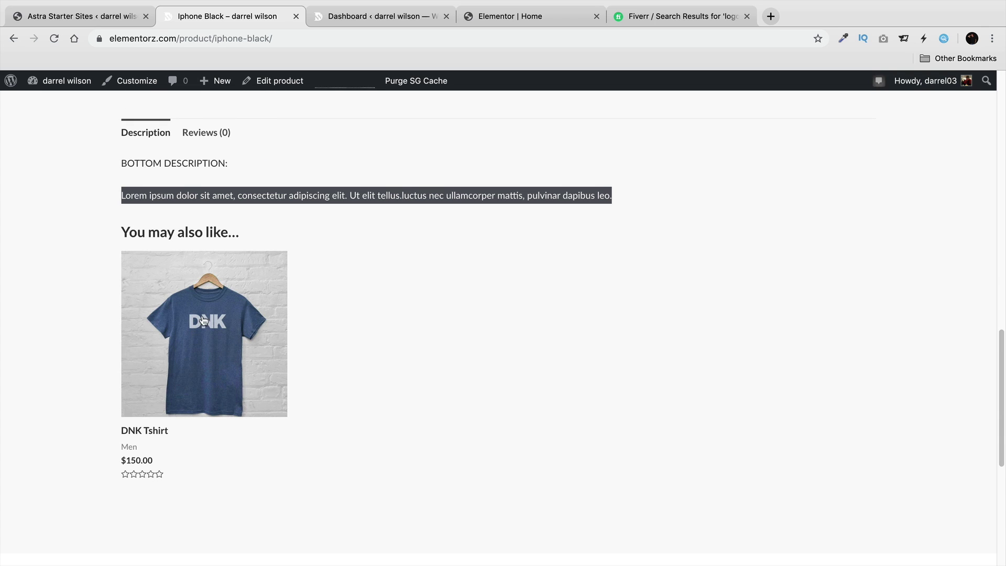
scroll(248, 353, up, 2)
scroll(249, 353, up, 8)
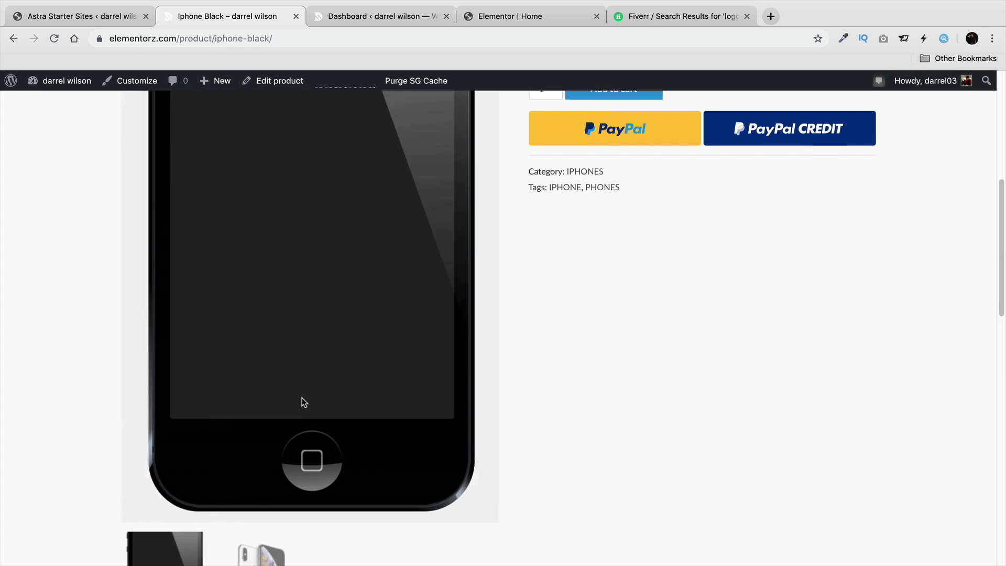
click(631, 471)
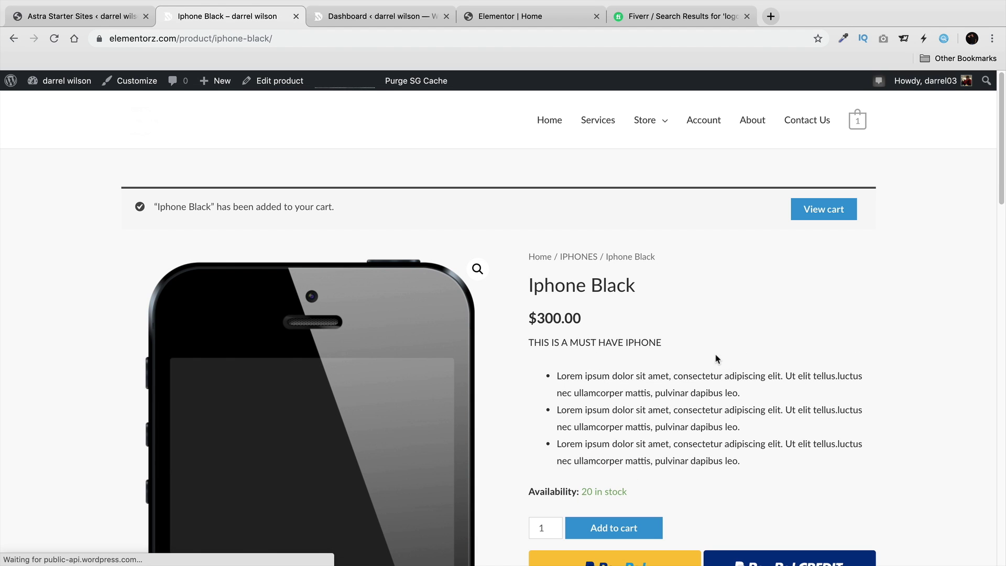
click(814, 214)
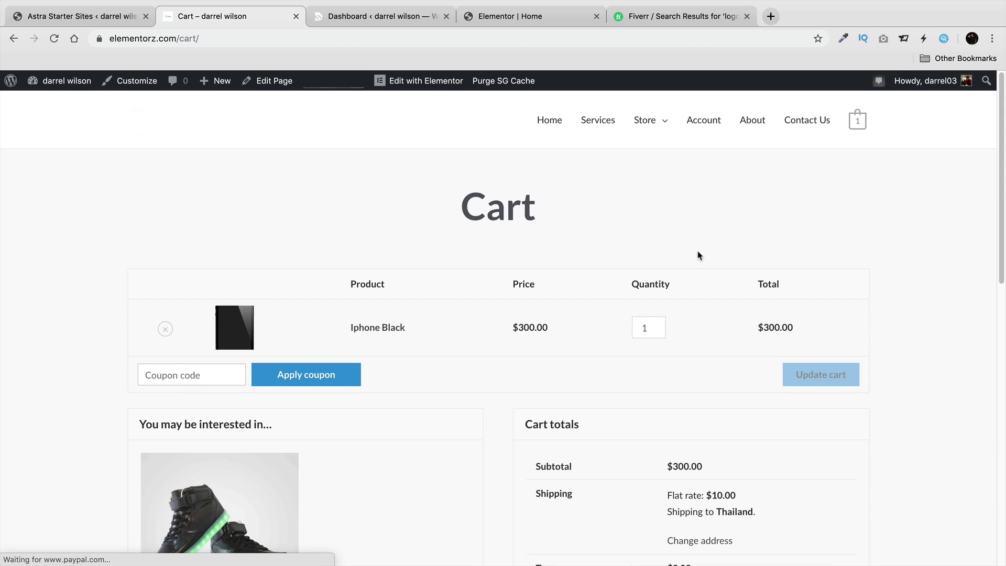
Review the cart showing Iphone Black at $300.00 and a $310.00 total.
scroll(481, 315, down, 2)
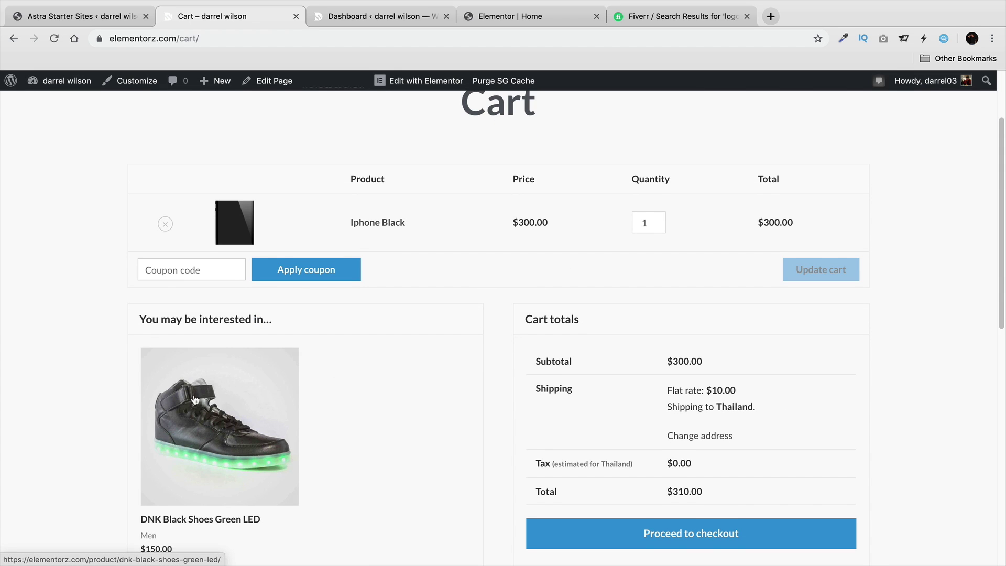
scroll(225, 398, down, 1)
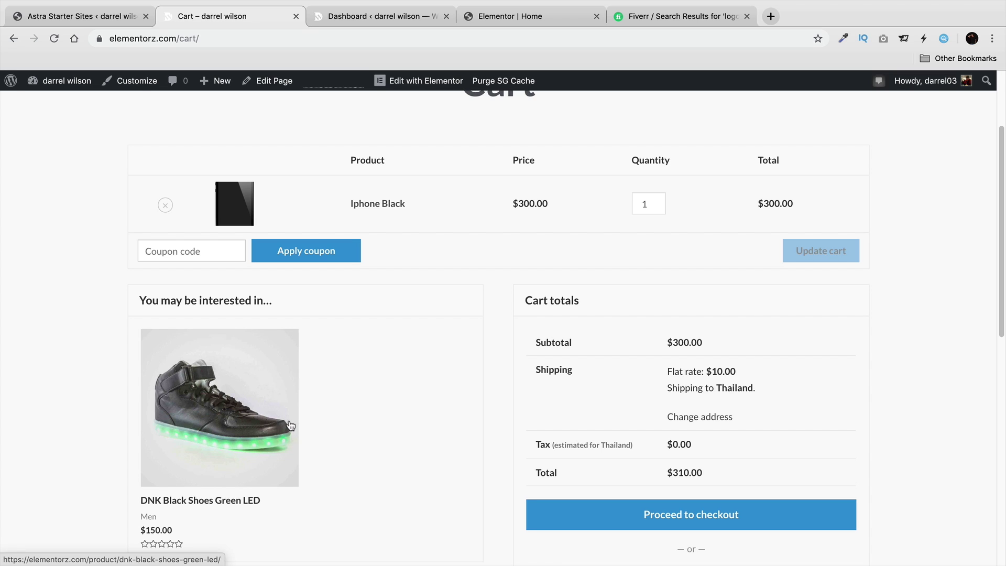
scroll(388, 414, up, 3)
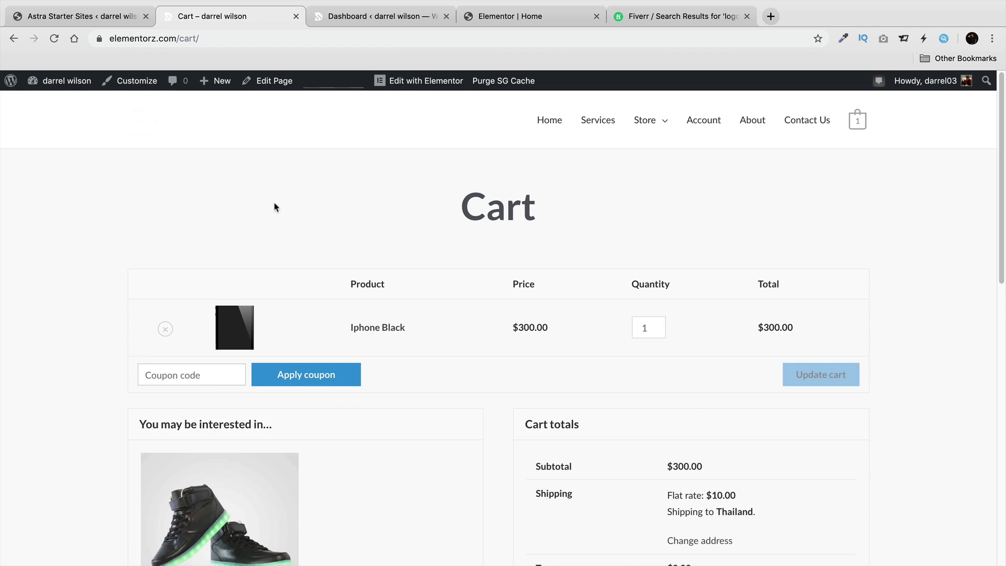
mouse_move(219, 90)
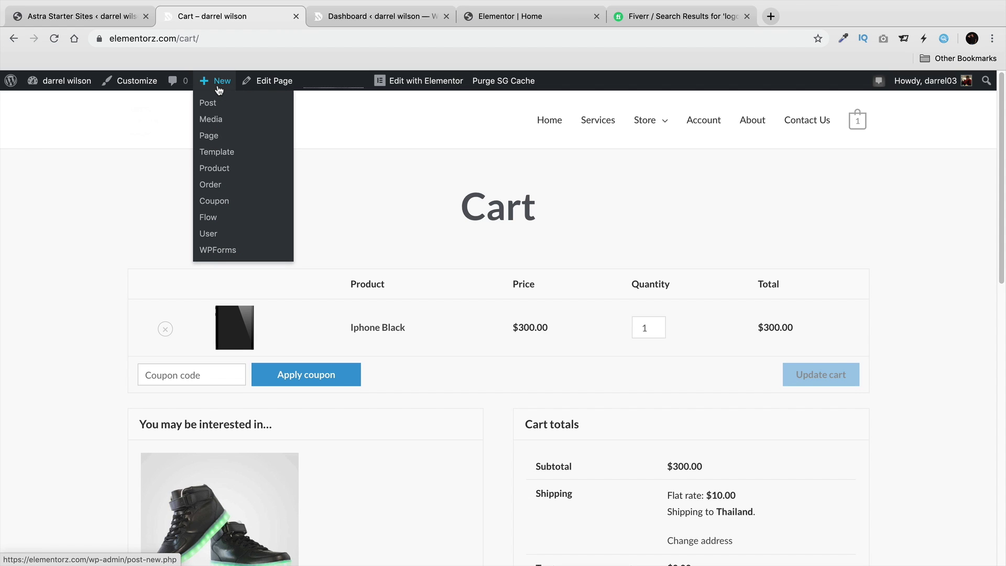
Create a new product named VARIABLE IPHONE and paste the Lorem ipsum description.
click(216, 168)
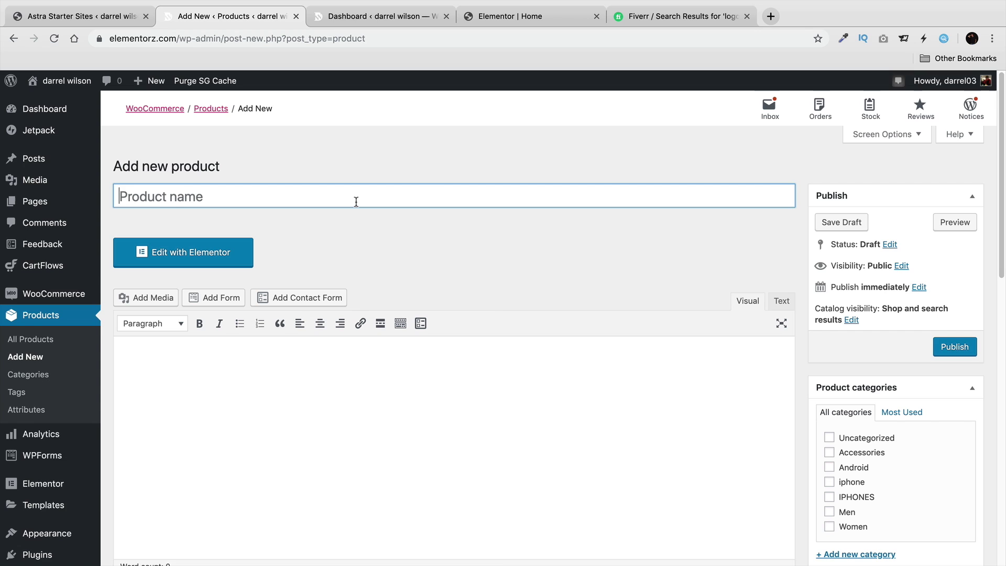
text(VAR)
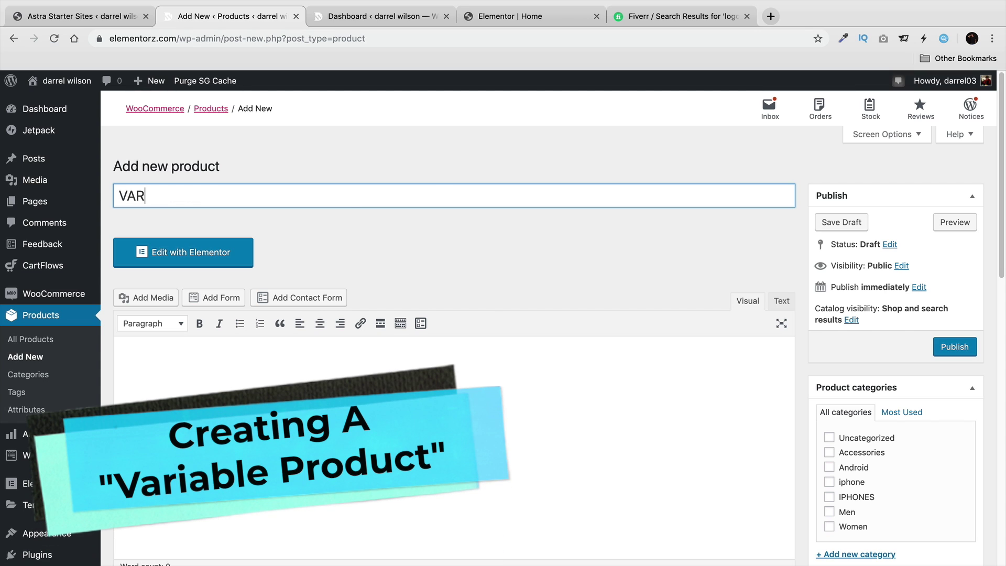
text(IABLE IPHONE)
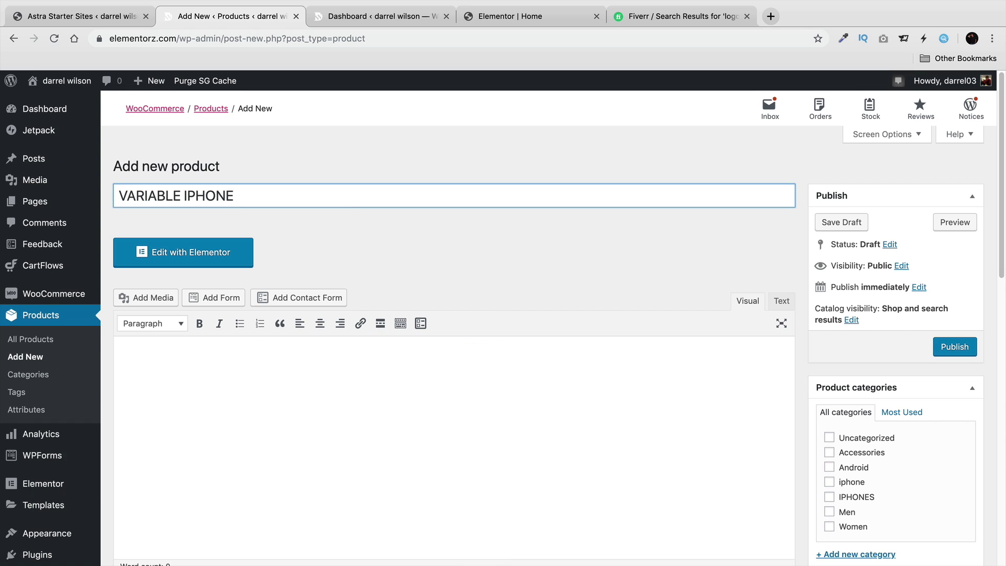
click(382, 358)
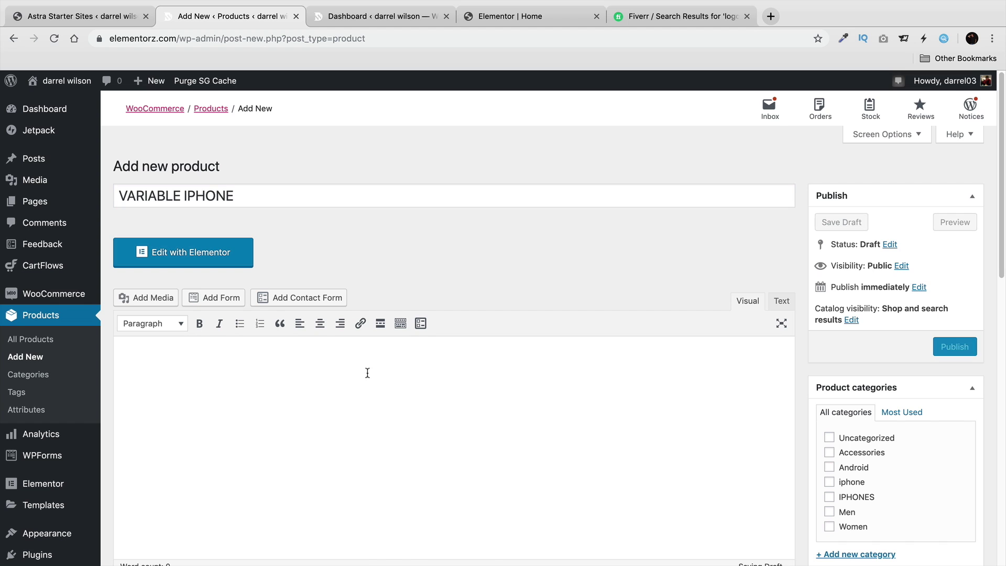
right_click(367, 372)
click(410, 454)
scroll(514, 420, down, 5)
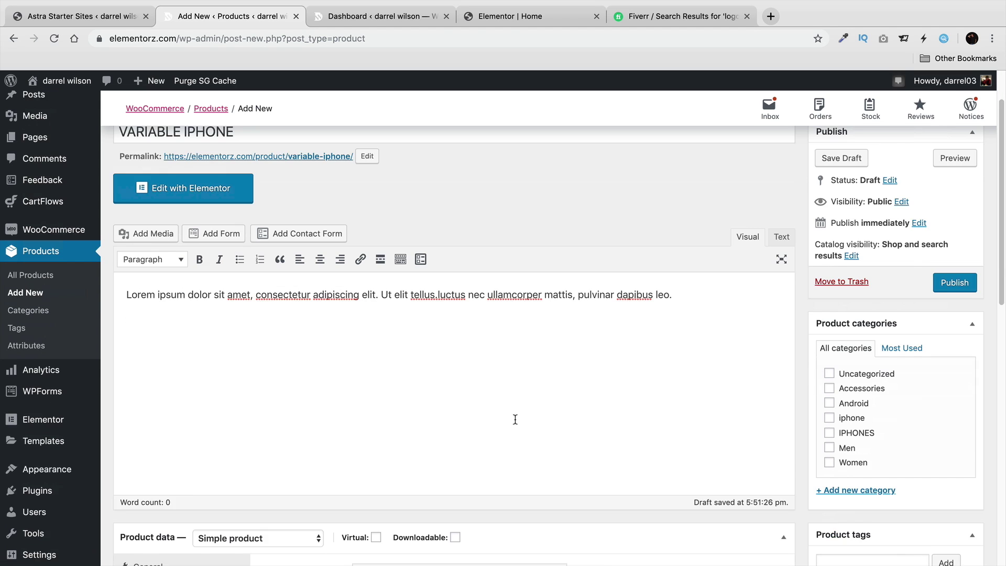
File the product under the IPHONES and Android categories.
click(860, 418)
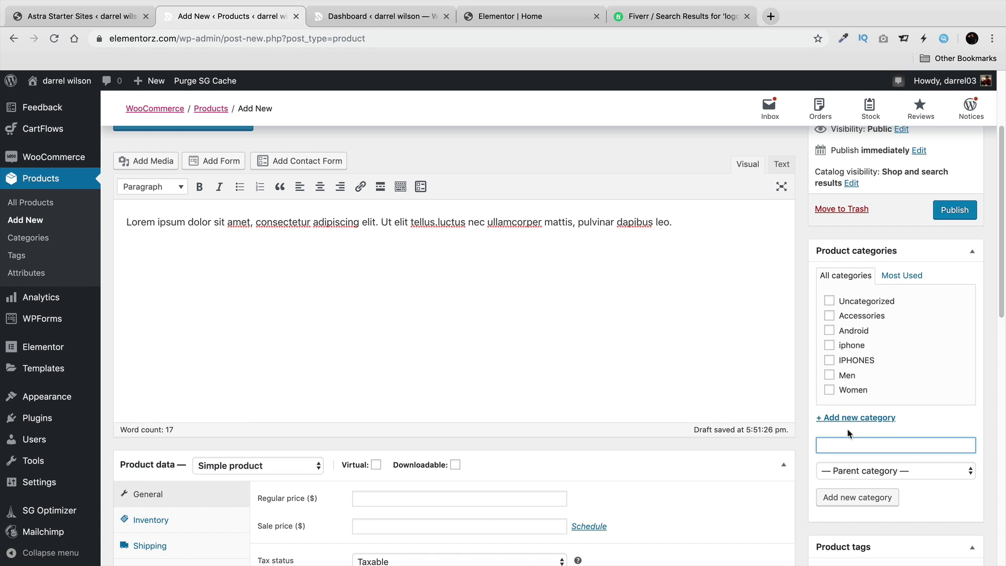
click(829, 360)
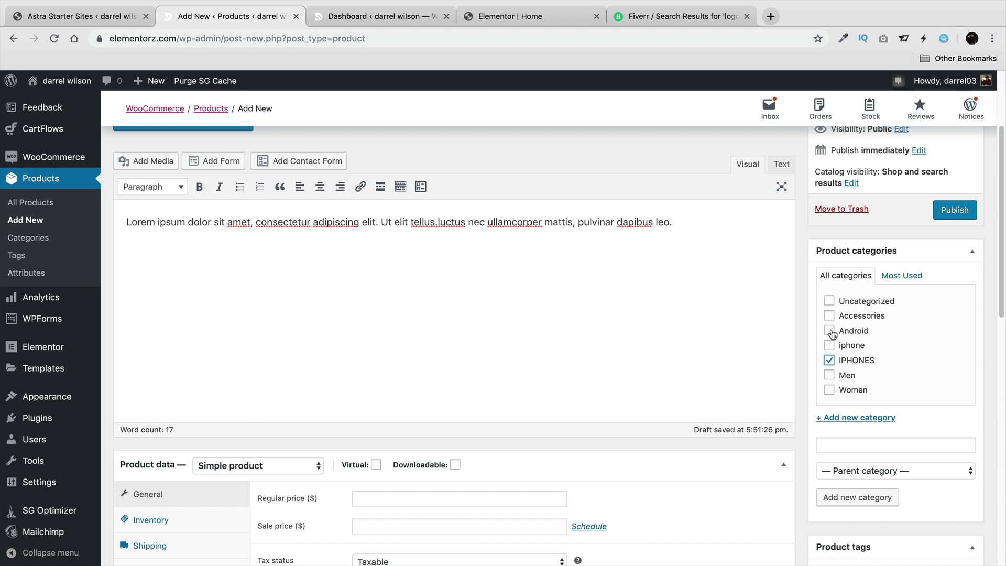
click(831, 332)
scroll(703, 358, up, 5)
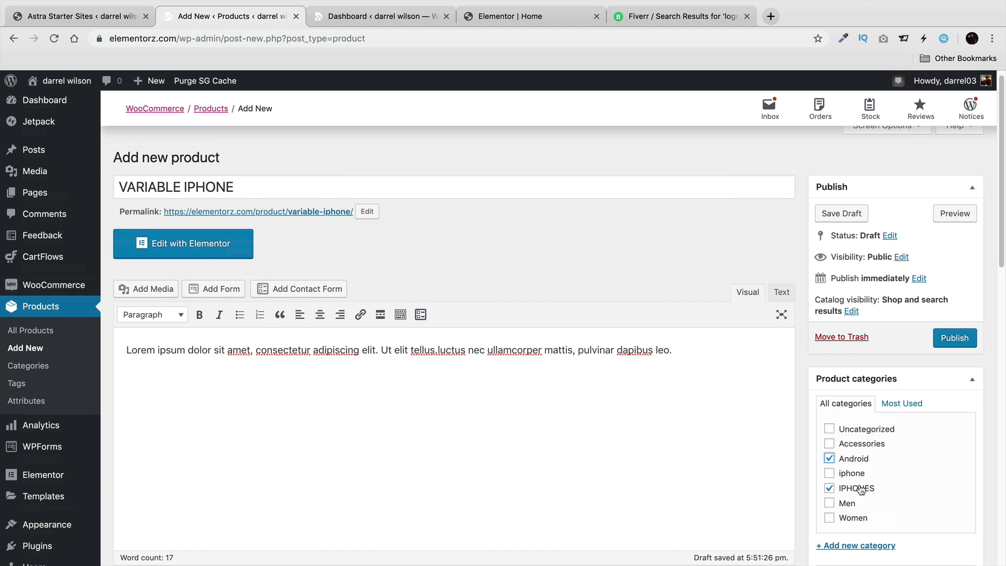
scroll(856, 471, down, 2)
scroll(854, 473, down, 4)
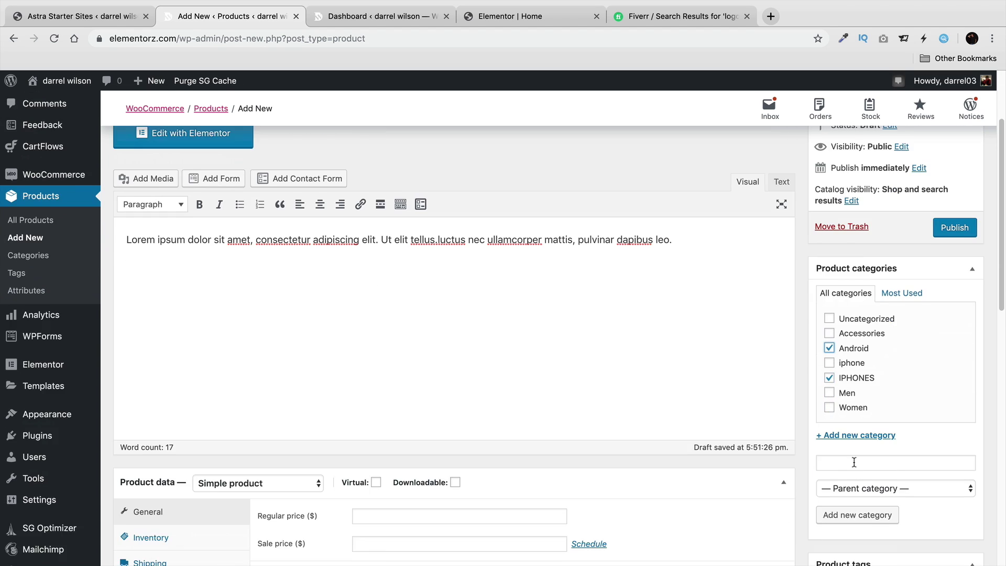
scroll(855, 433, down, 2)
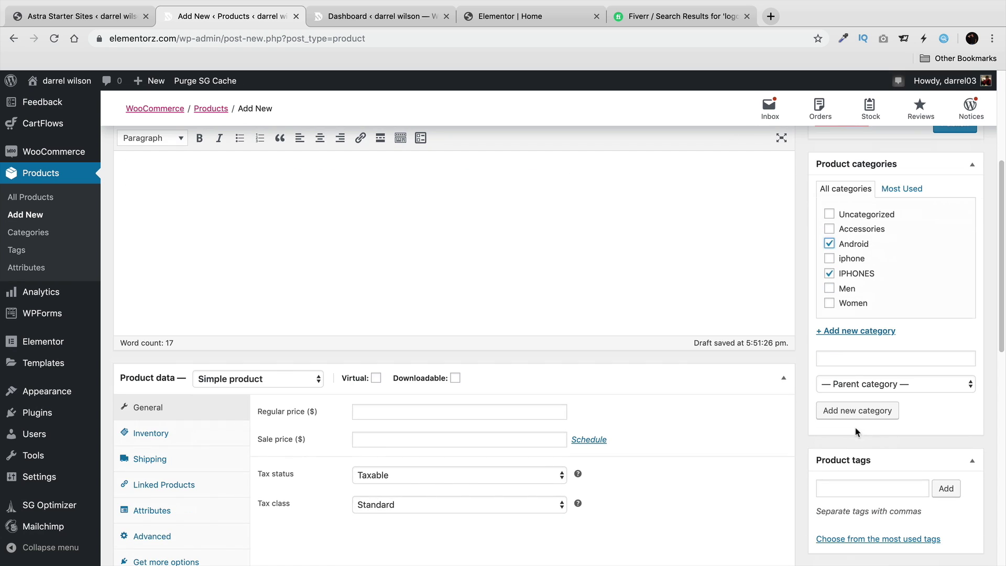
click(293, 378)
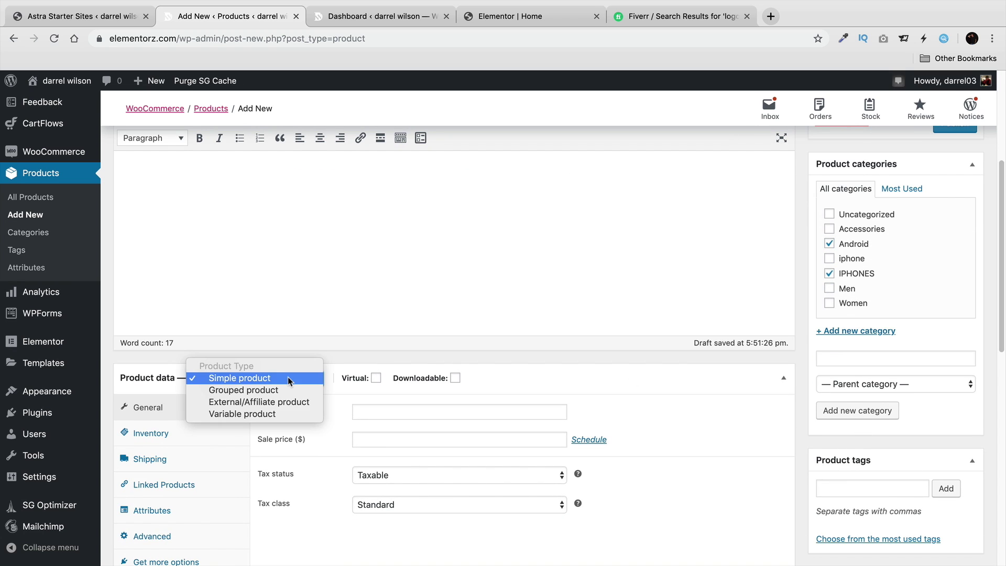
Make it a variable product with a saved COLOR attribute (Black|Red) used for variations.
click(288, 413)
scroll(330, 439, down, 3)
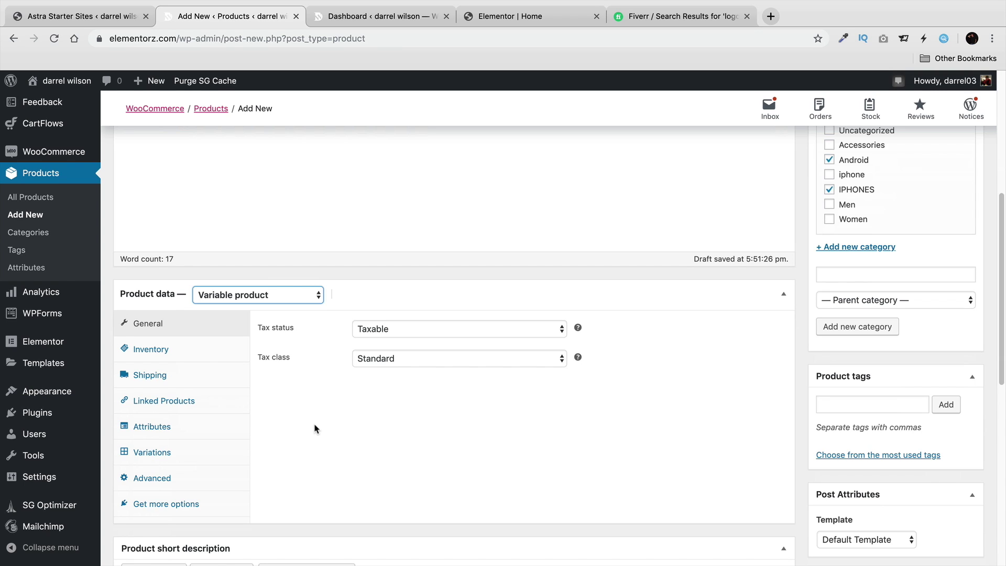
click(203, 423)
click(393, 325)
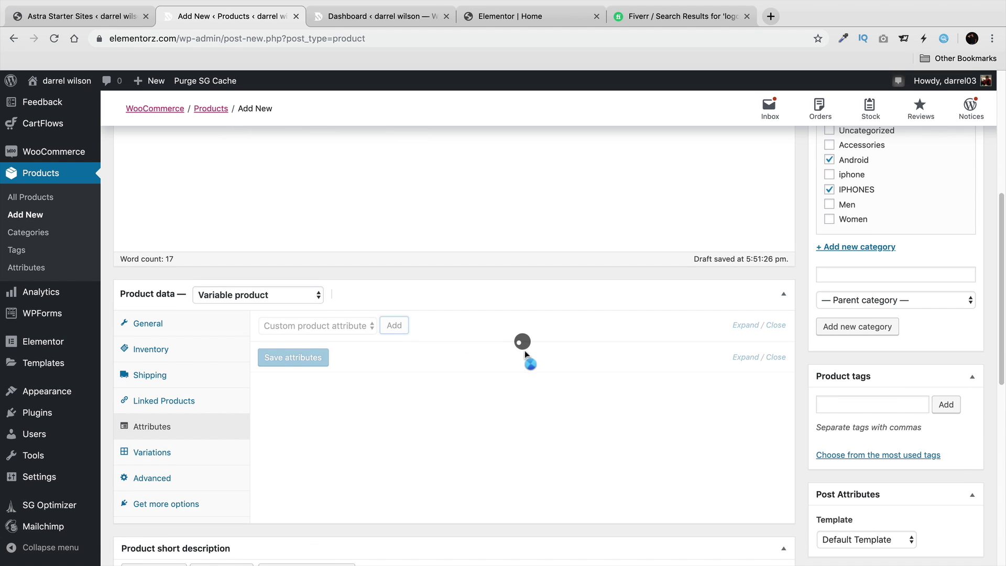
click(341, 400)
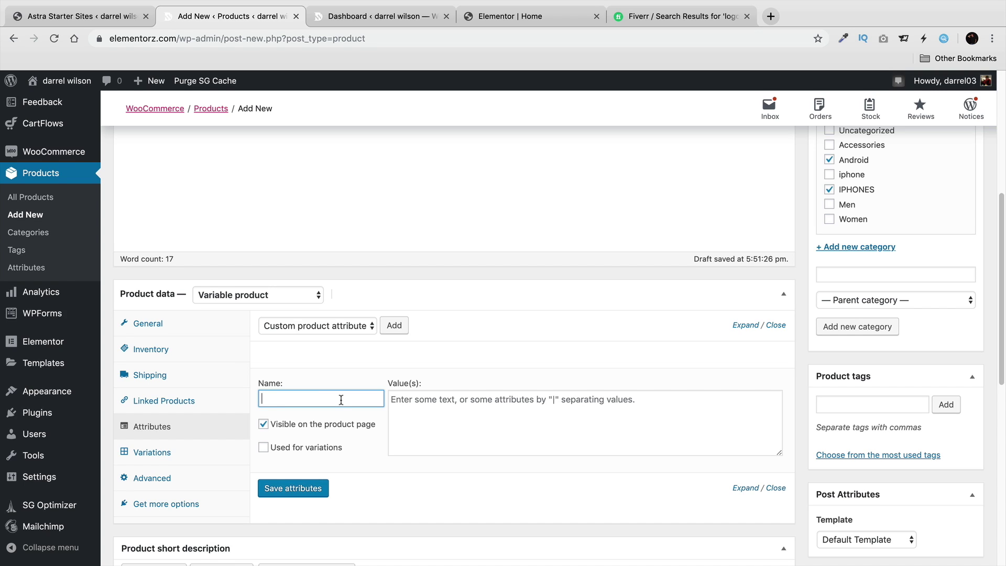
click(393, 399)
text(Black|Red)
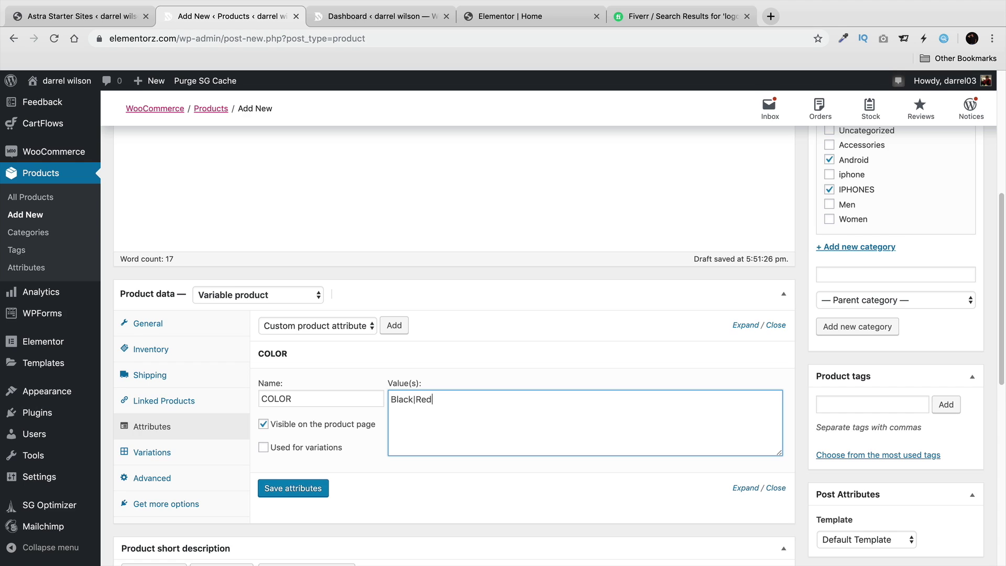
click(293, 448)
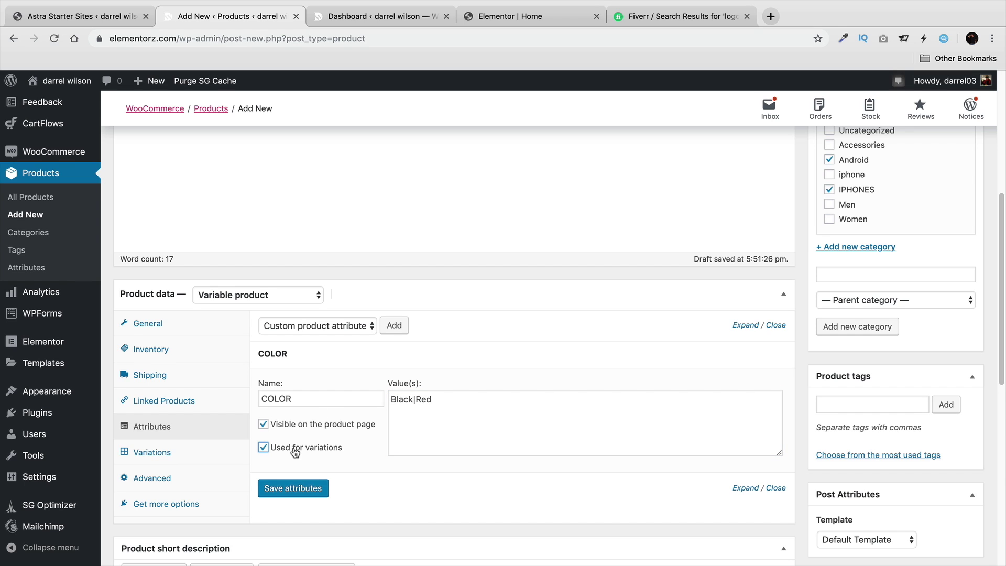
click(310, 489)
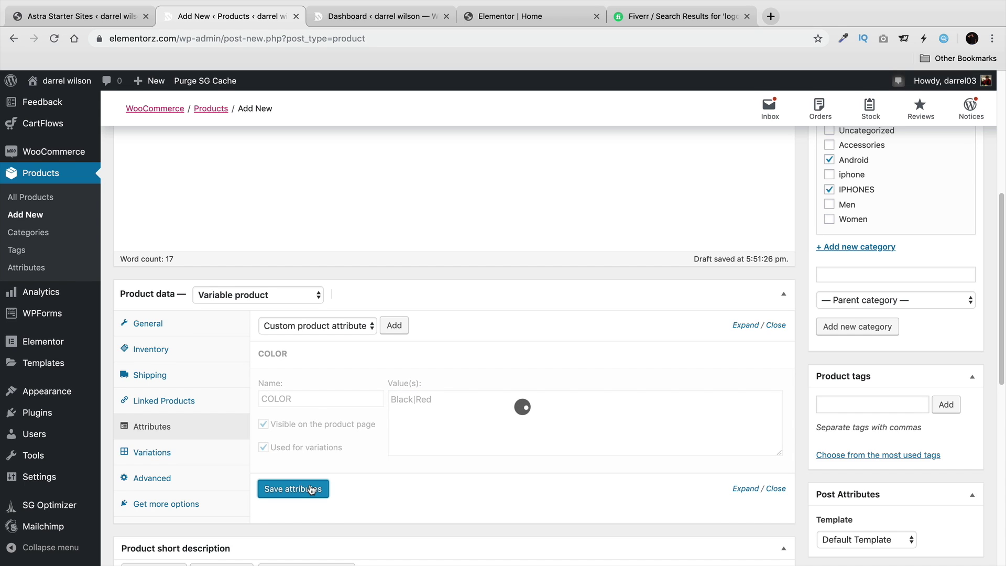
Add a second custom attribute named Size with the value 16 gig.
click(402, 333)
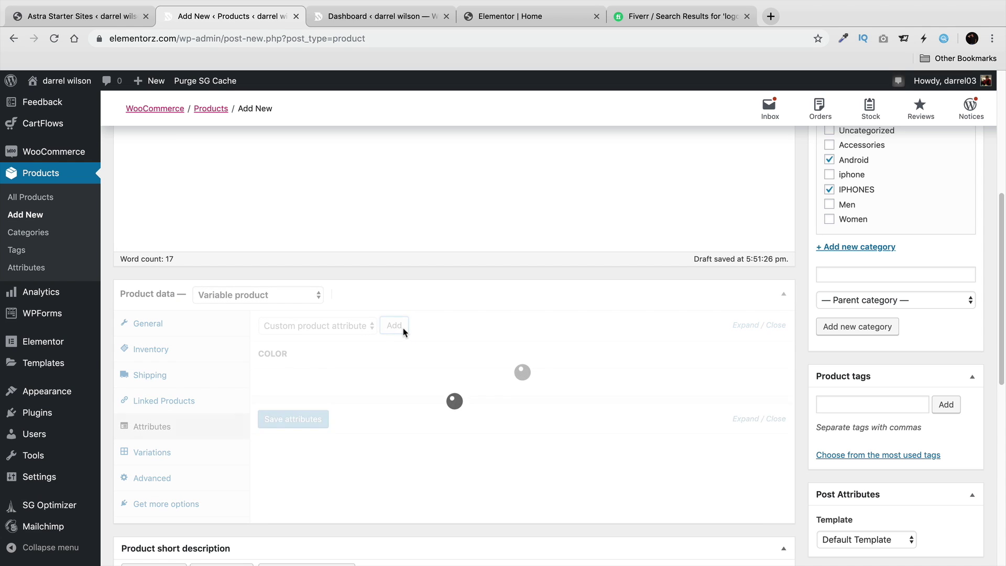
click(351, 427)
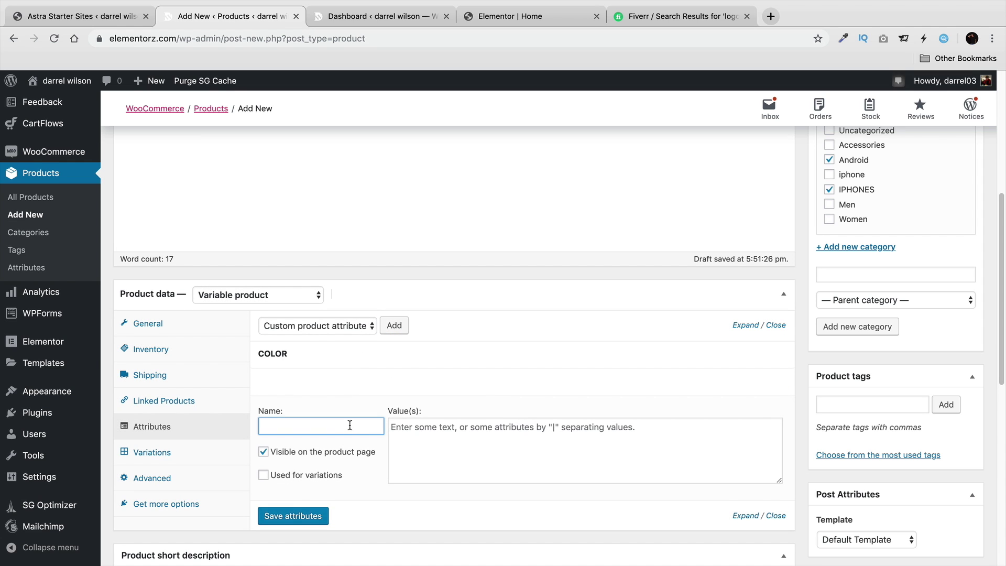
text(Sizr)
click(393, 427)
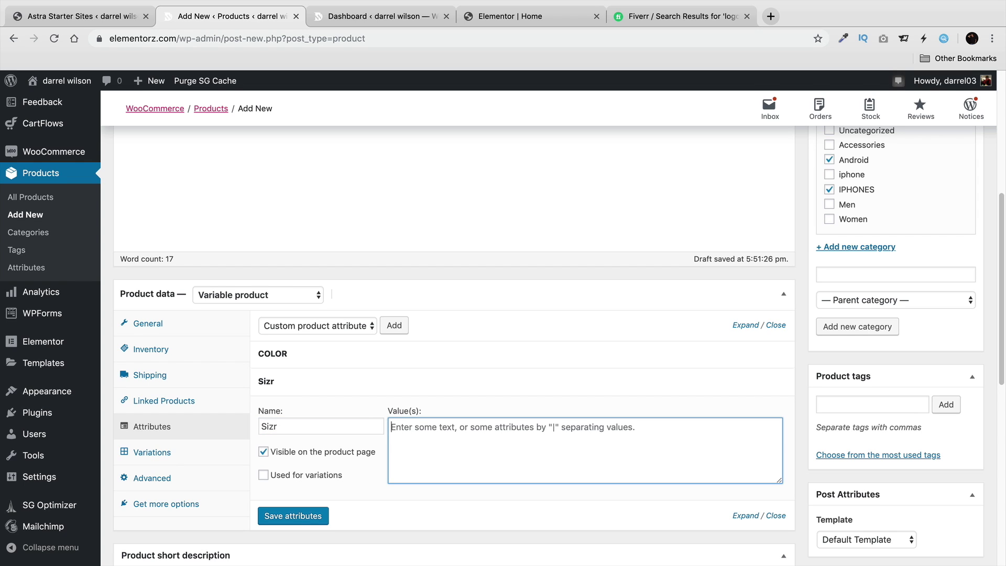
click(341, 425)
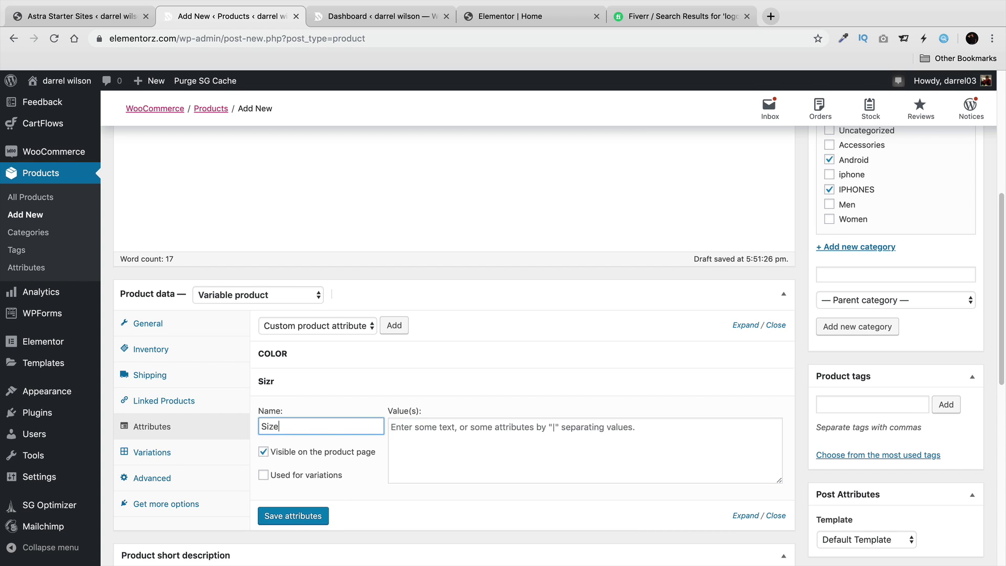
key(Tab)
text(1)
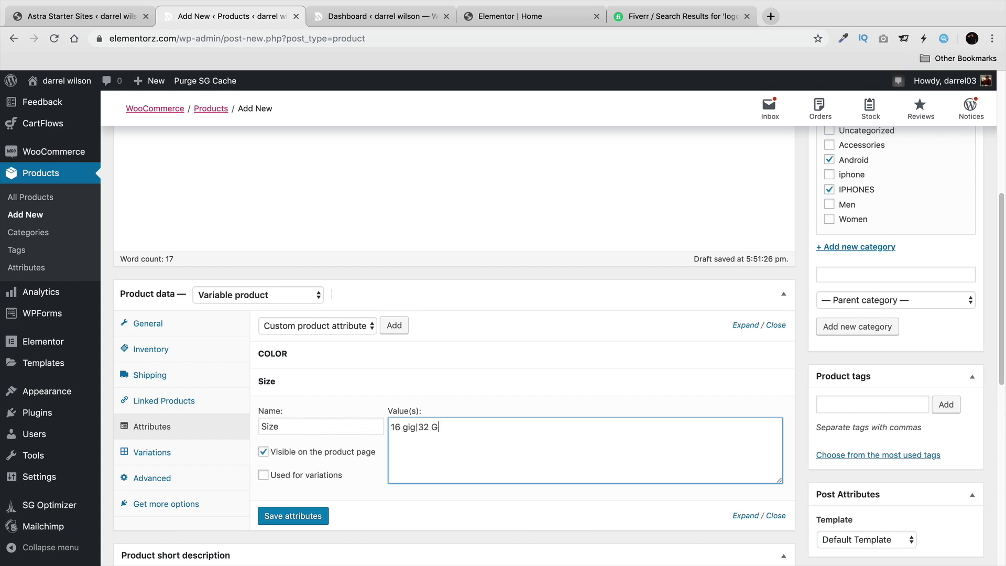
Mark the Size attribute (16 gig | 32 Gig) as used for variations and save the attributes.
click(310, 475)
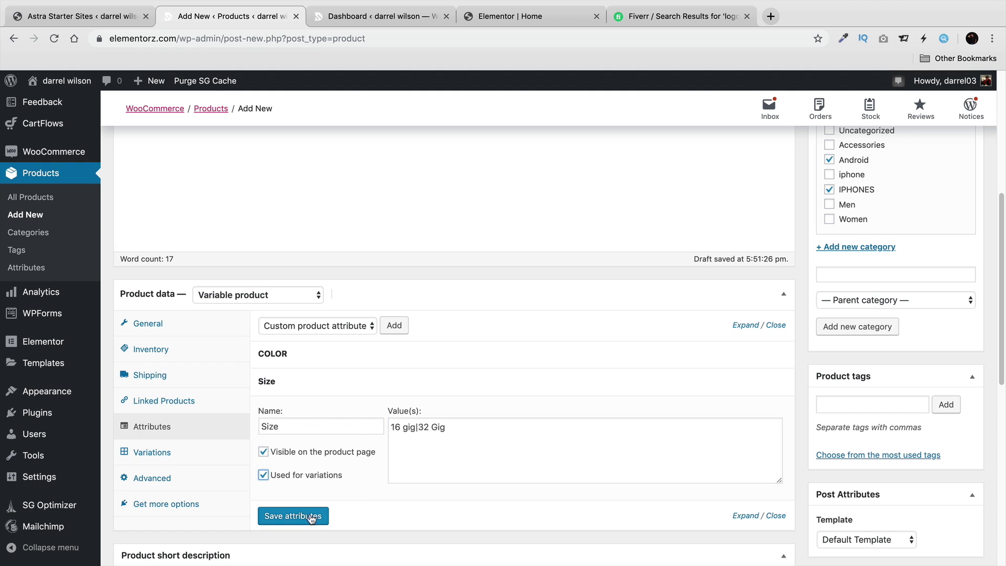
click(314, 515)
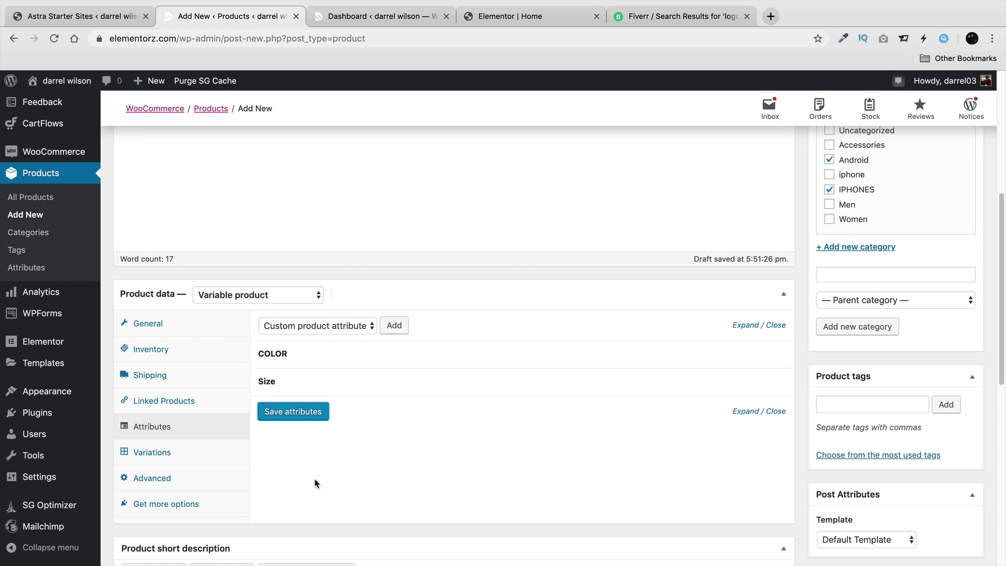
Create variations from all attributes, producing four Black/Red × 16 gig/32 Gig variations.
click(208, 451)
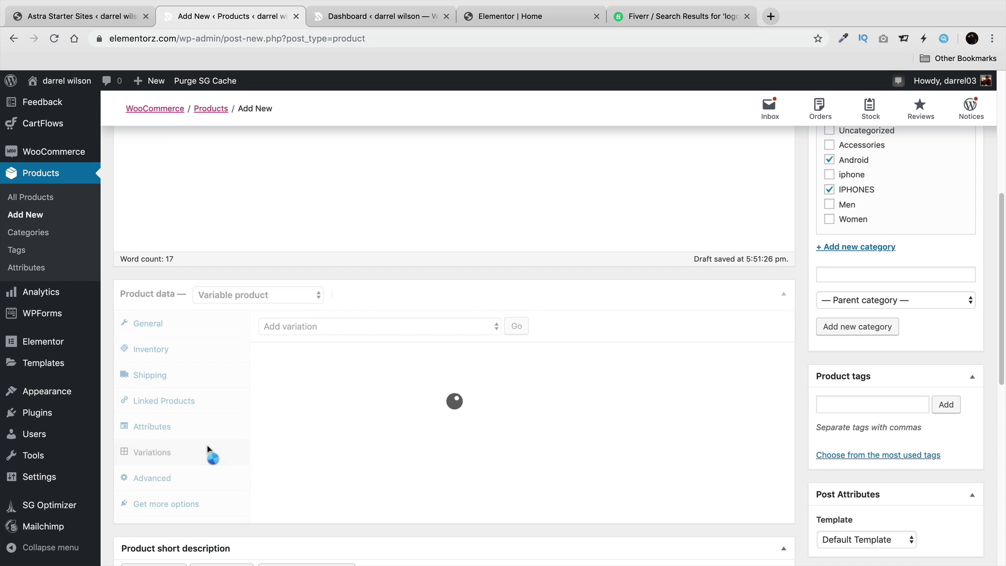
click(301, 327)
click(307, 338)
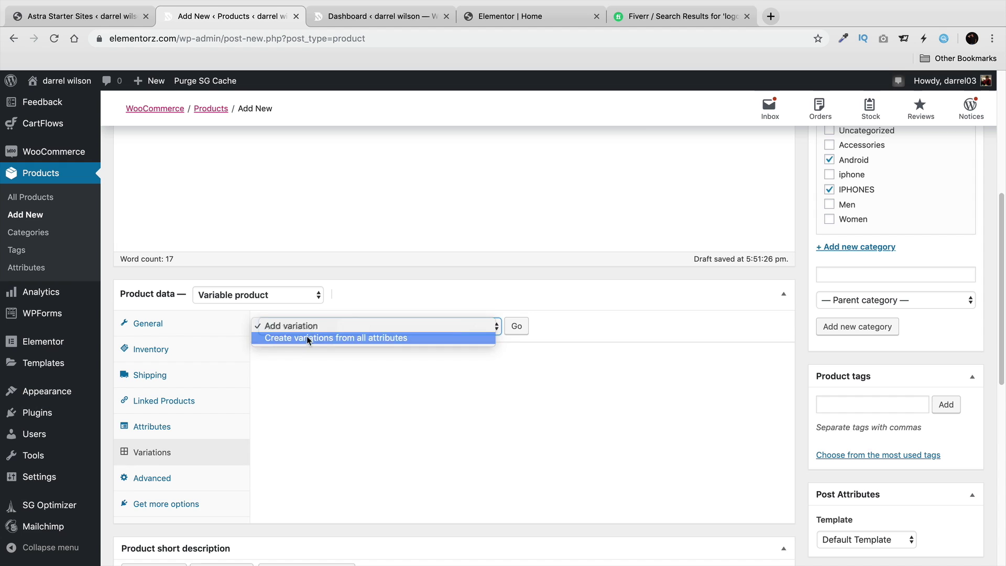
click(517, 329)
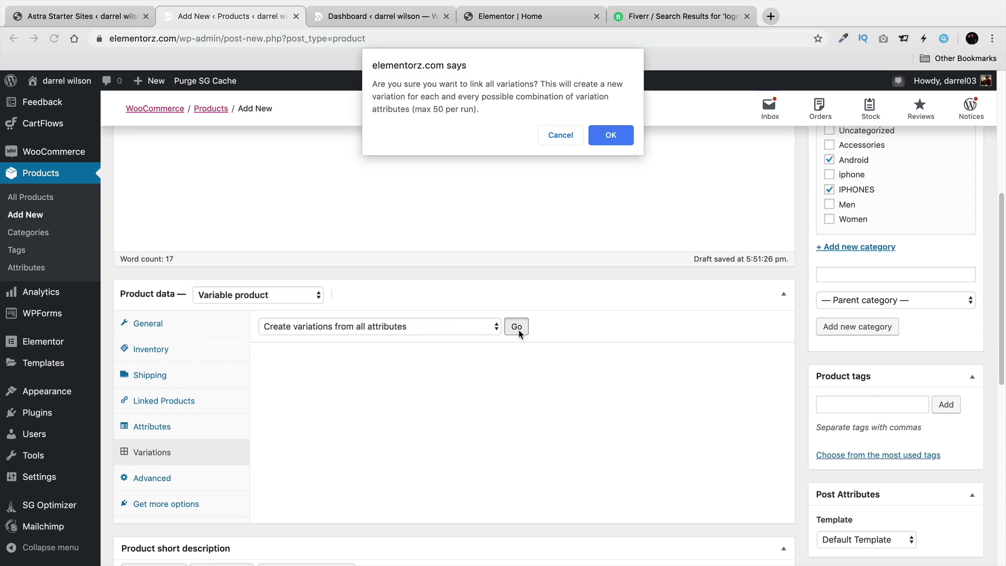
click(628, 135)
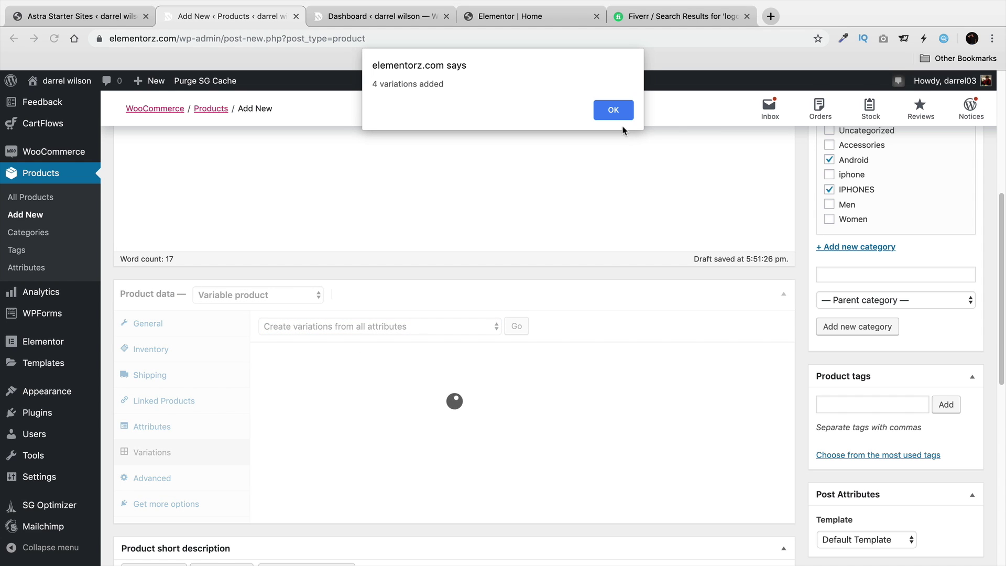
click(626, 118)
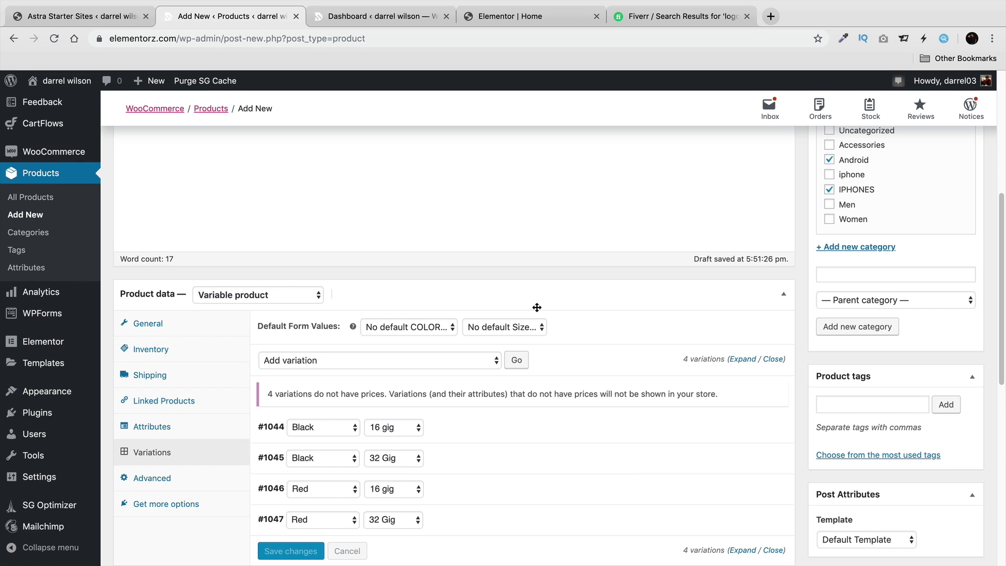
scroll(535, 307, down, 3)
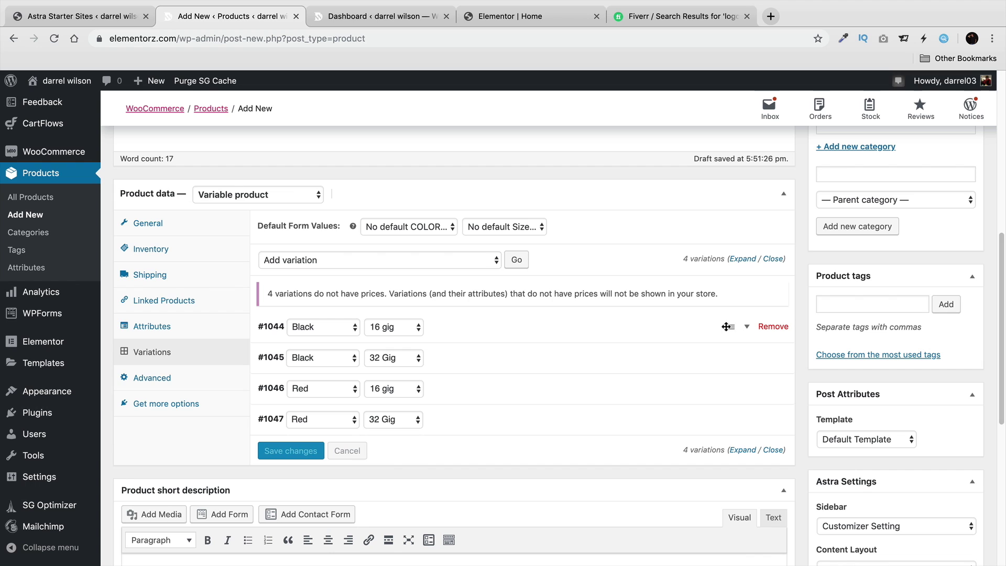
Give variation #1044 (Black, 16 gig) the IPhone_5 image and a regular price of 300.
click(747, 328)
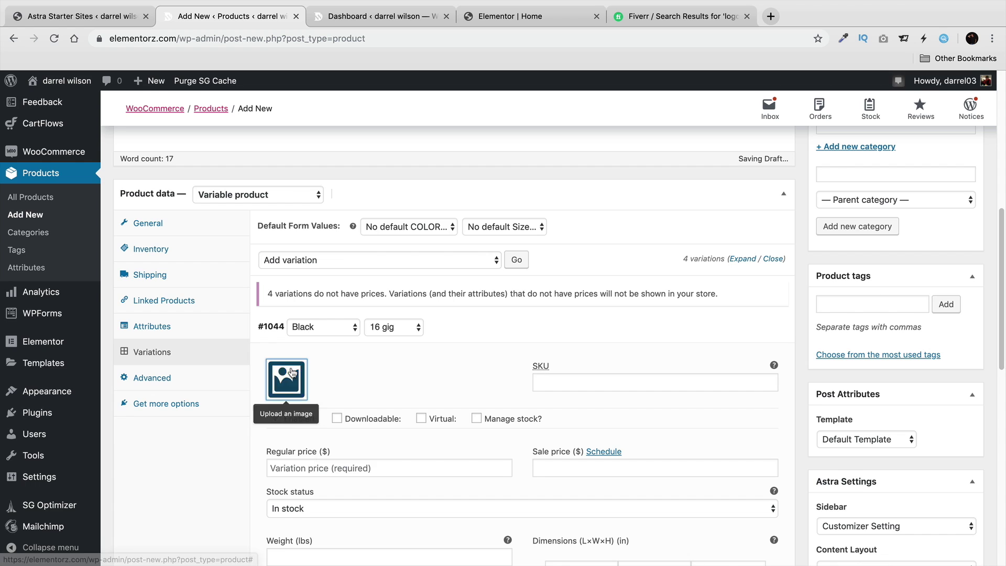
click(288, 377)
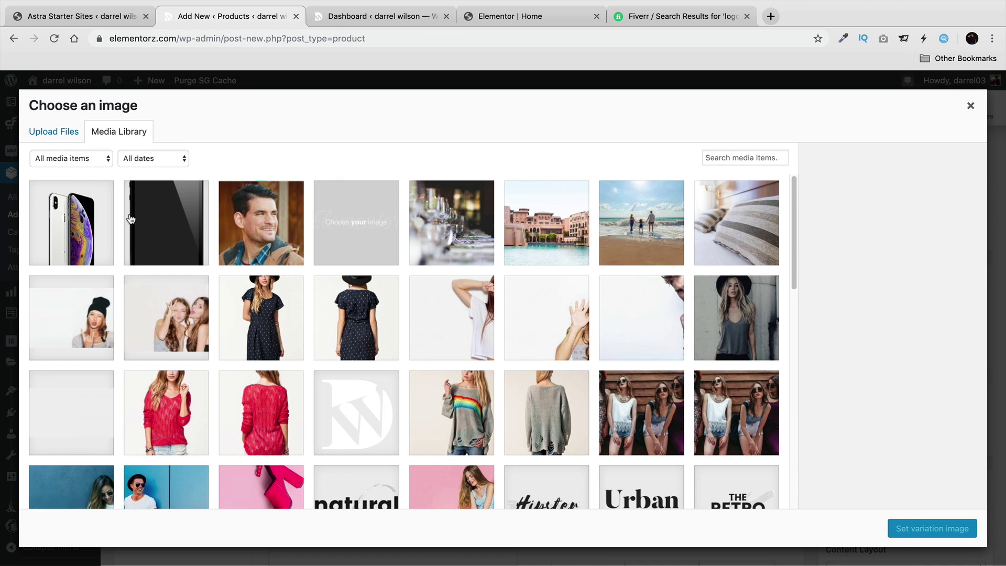
click(128, 217)
click(910, 525)
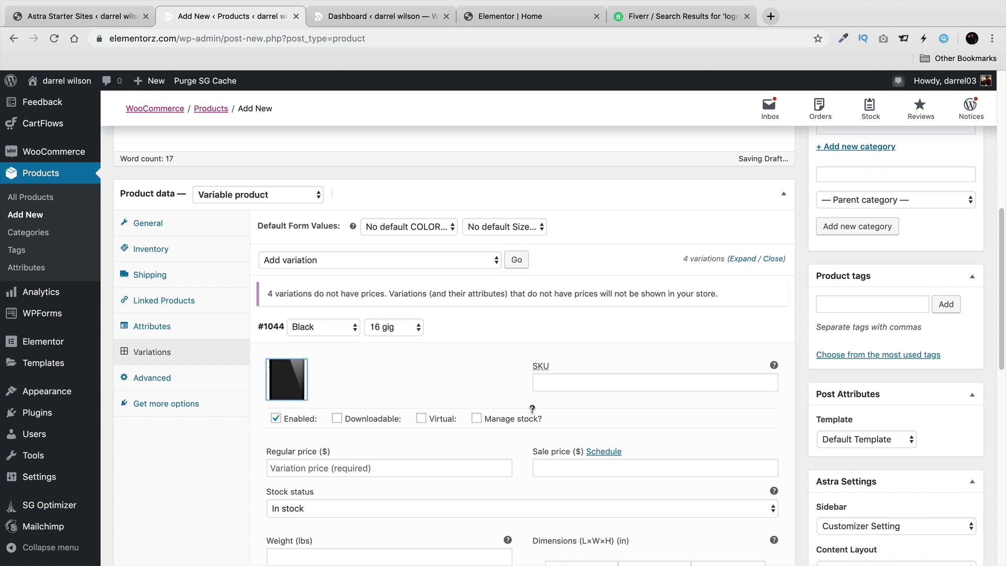
click(406, 452)
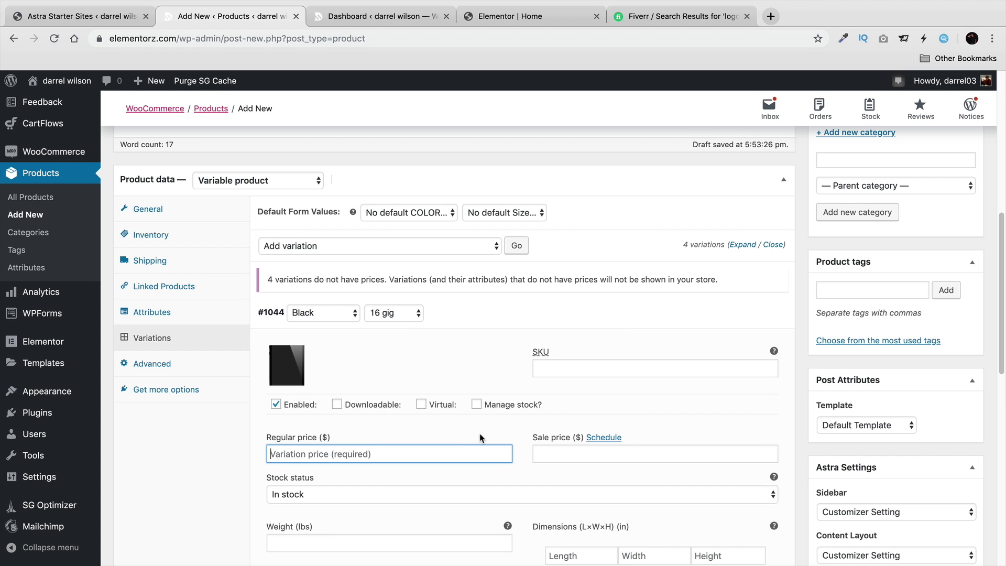
text(300)
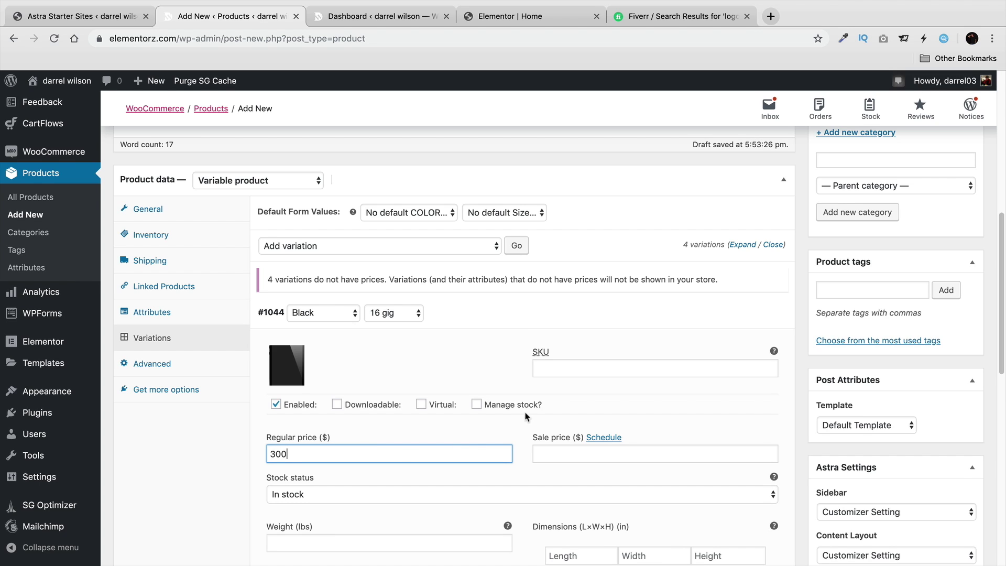
click(749, 313)
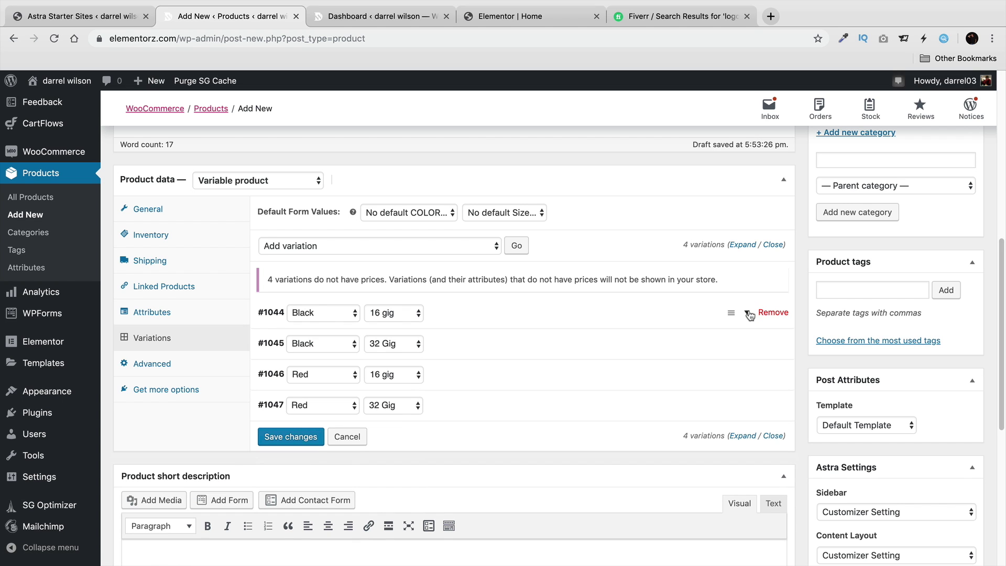
Give variation #1045 (Black, 32 Gig) the IPhone_5 image and a regular price of 400.
click(747, 343)
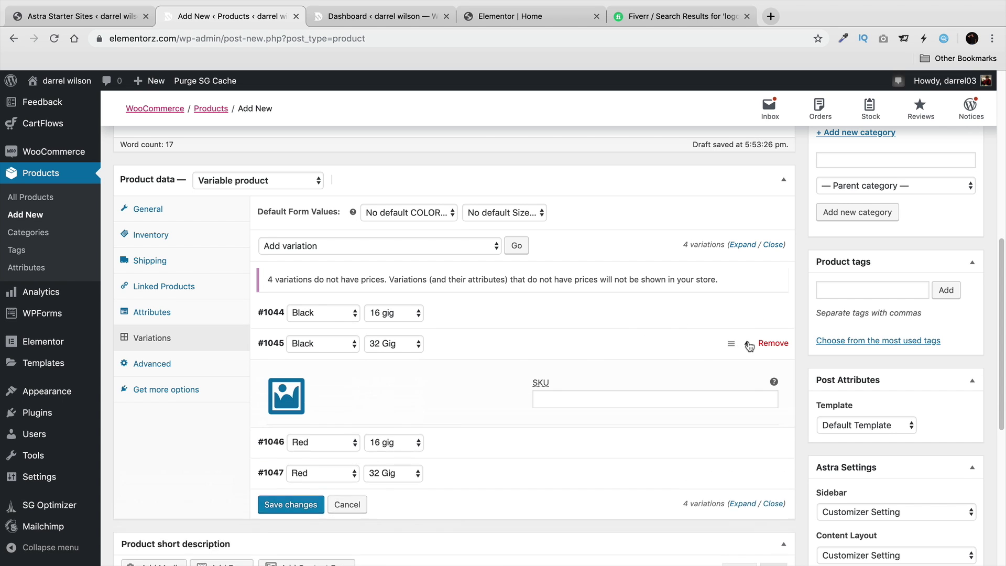
click(292, 394)
click(150, 231)
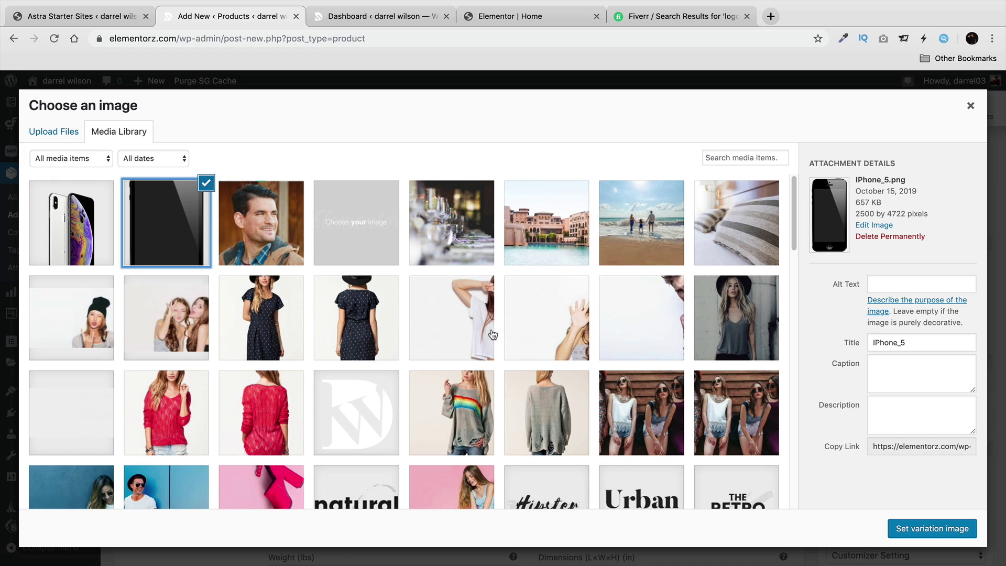
click(915, 529)
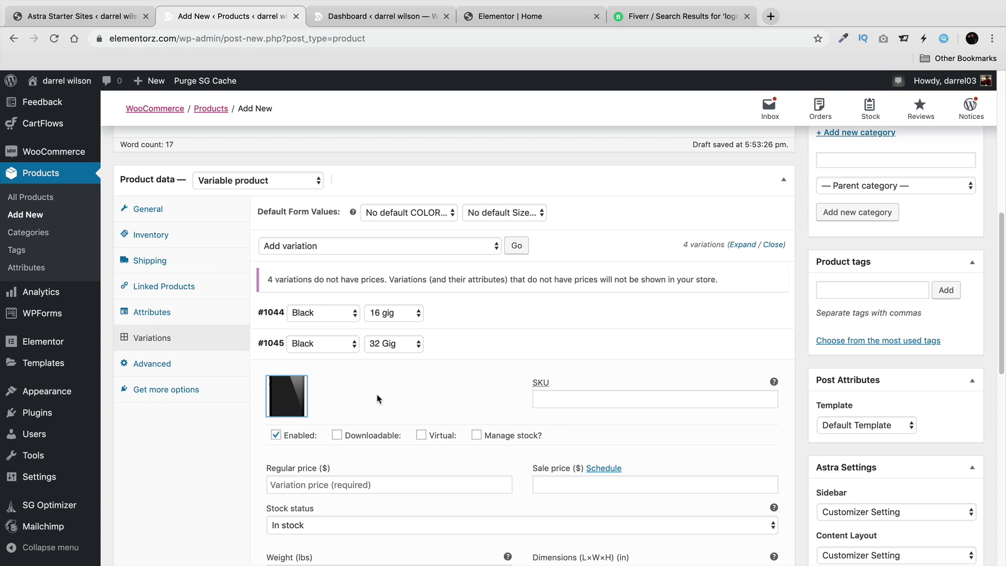
click(331, 481)
text(400)
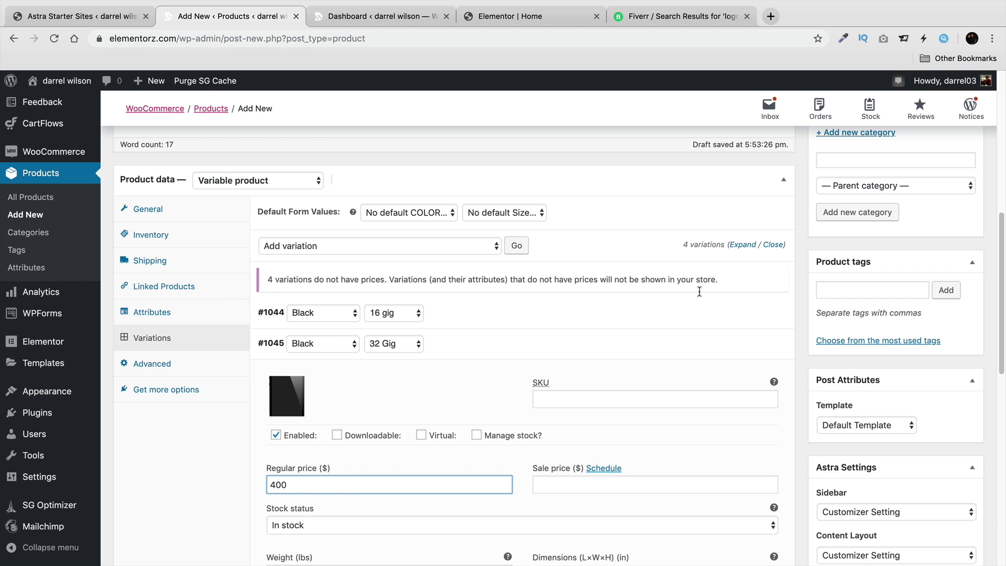
click(747, 313)
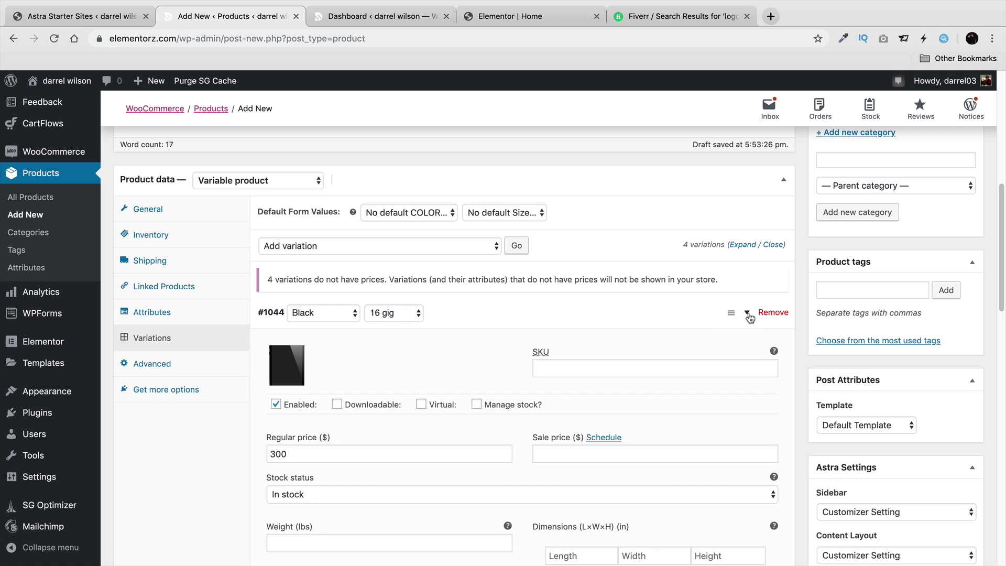
click(746, 313)
scroll(681, 336, down, 2)
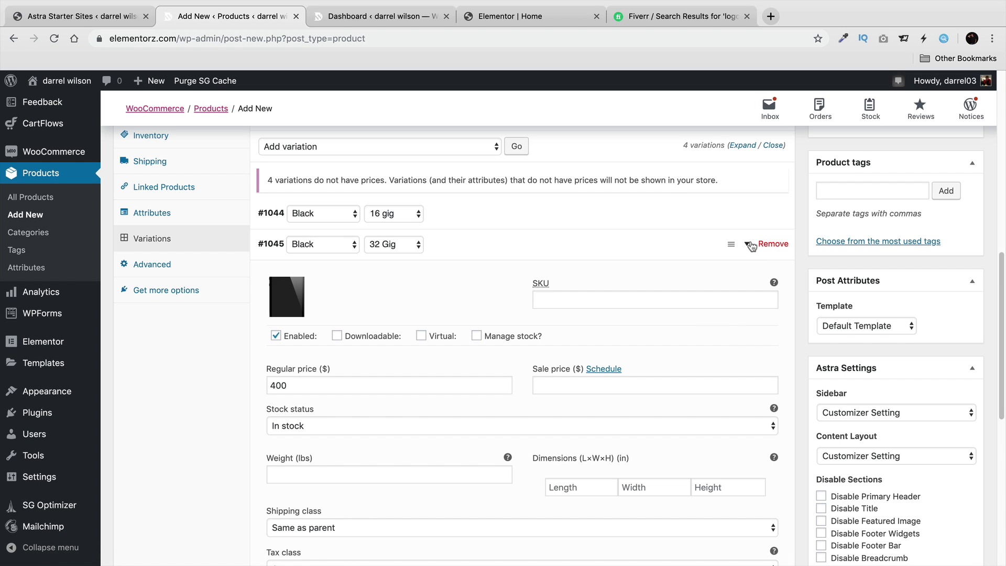
click(749, 245)
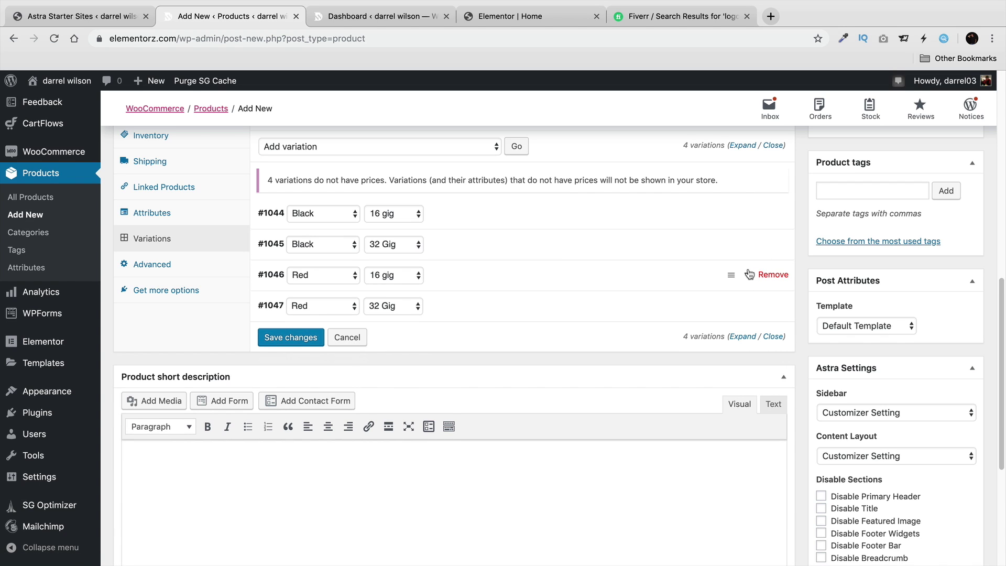
click(749, 274)
Upload iphone-xr-red-select-201809.png as variation #1046's image and price it at 300.
click(283, 313)
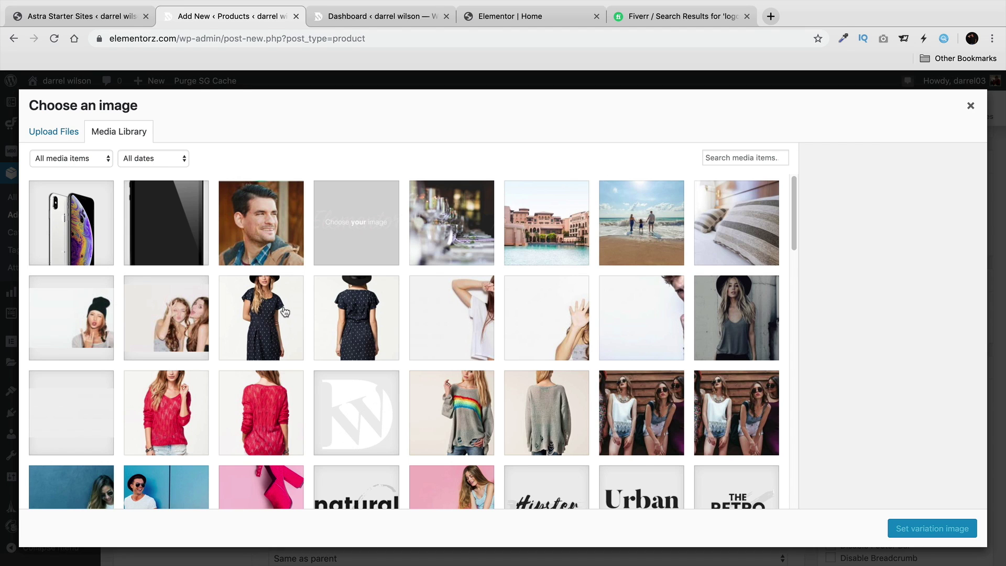
click(58, 134)
click(465, 310)
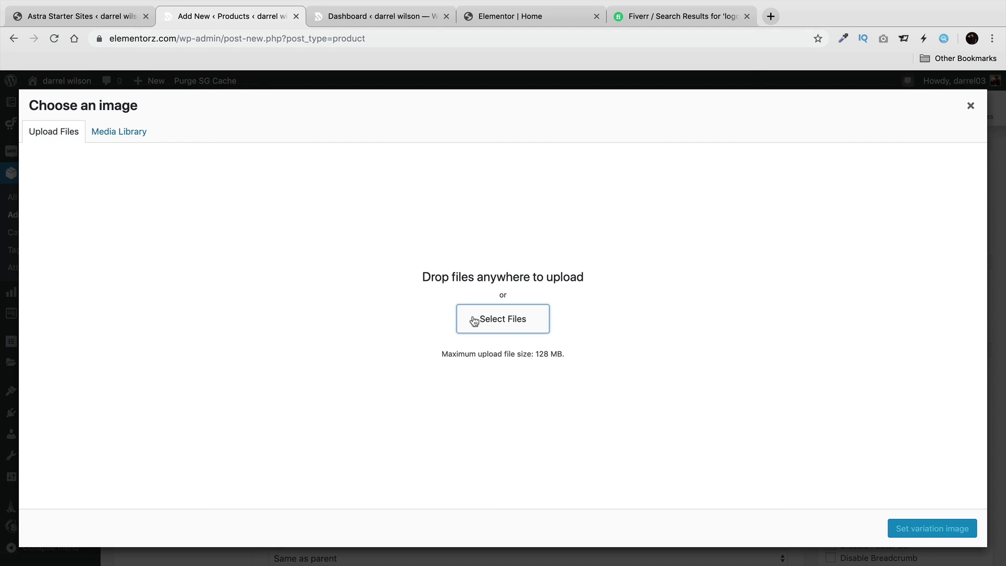
click(413, 135)
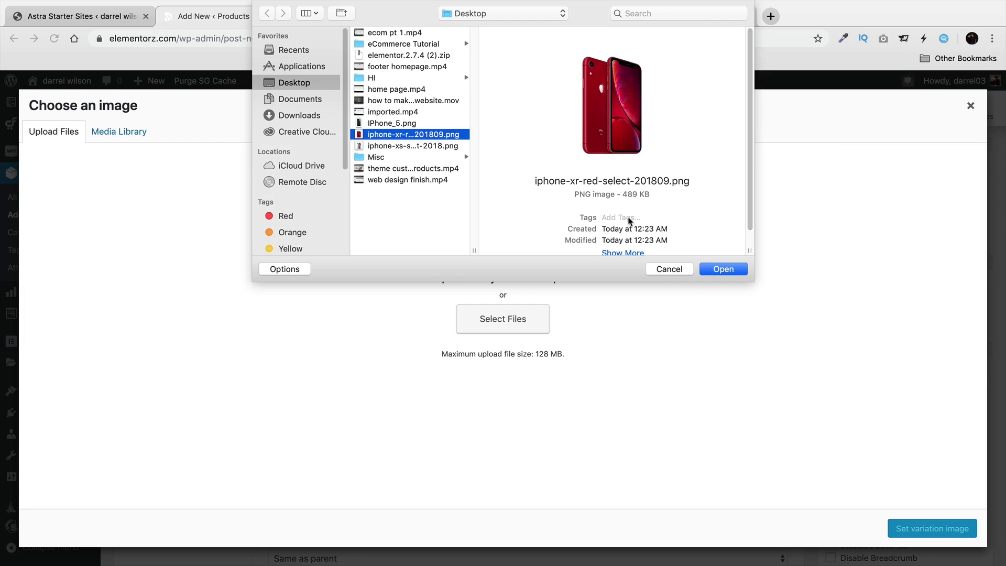
click(723, 269)
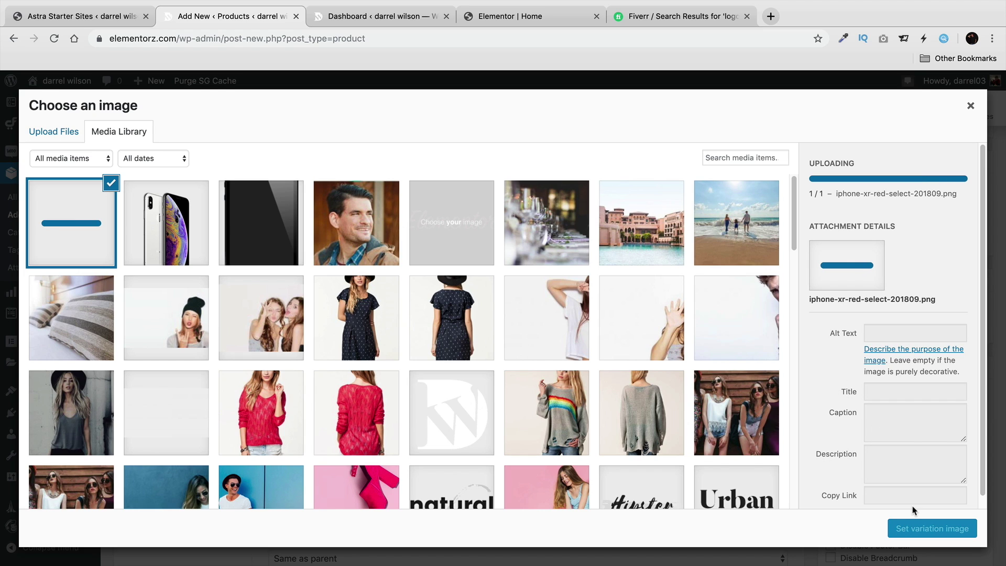
click(935, 527)
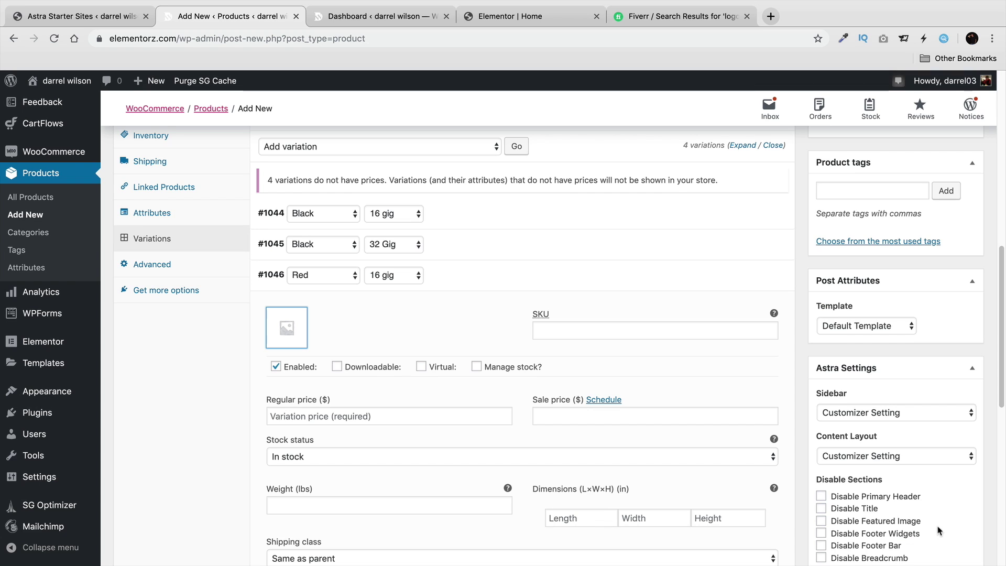
click(419, 416)
text(300)
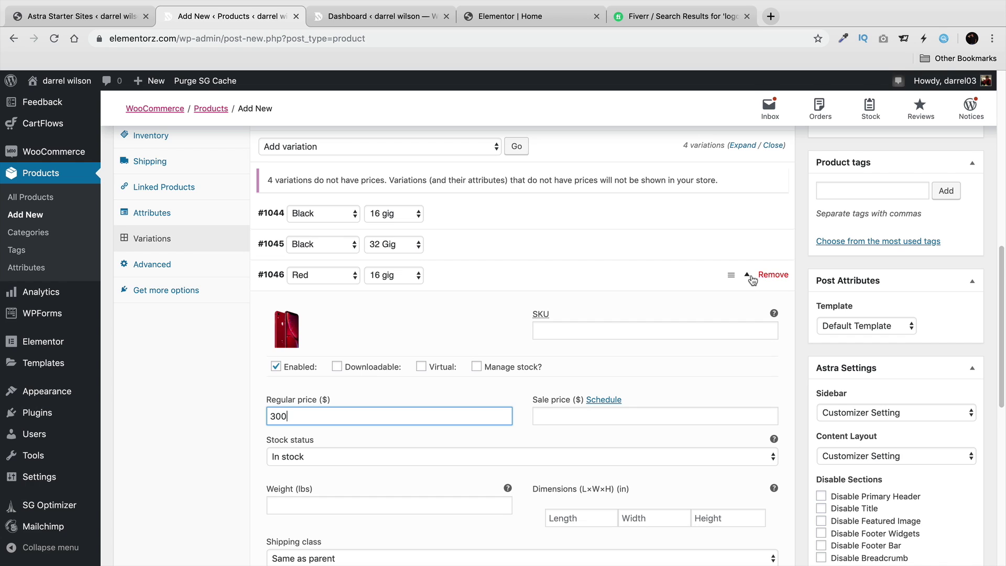
click(713, 277)
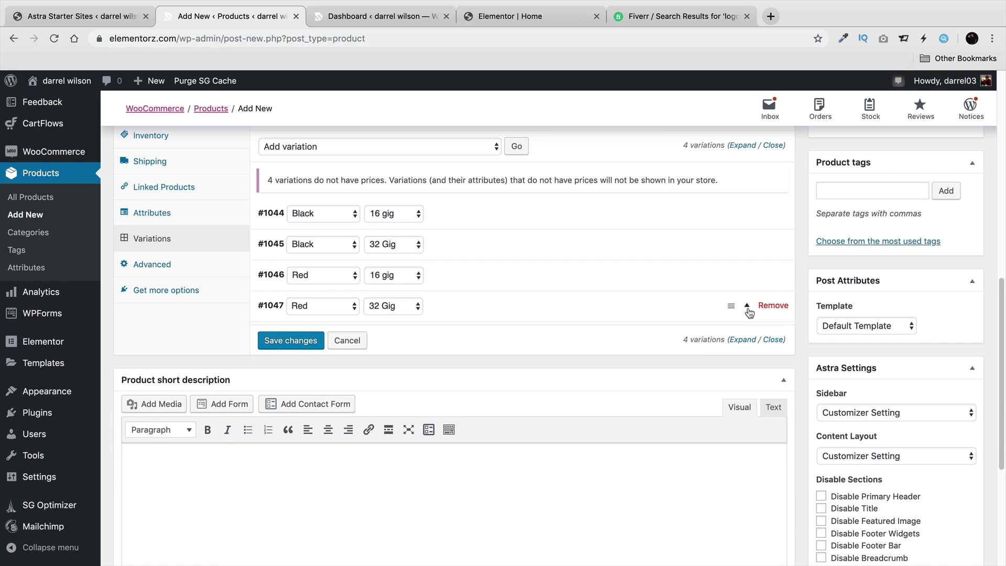
Price variation #1047 at 400 and give it the red iPhone image.
click(747, 308)
click(329, 448)
text(400)
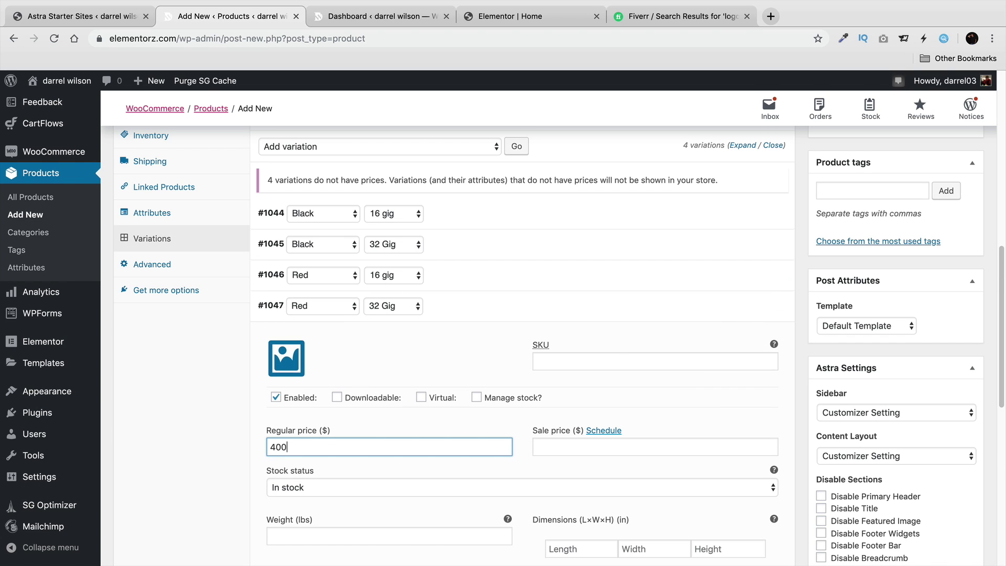
click(286, 358)
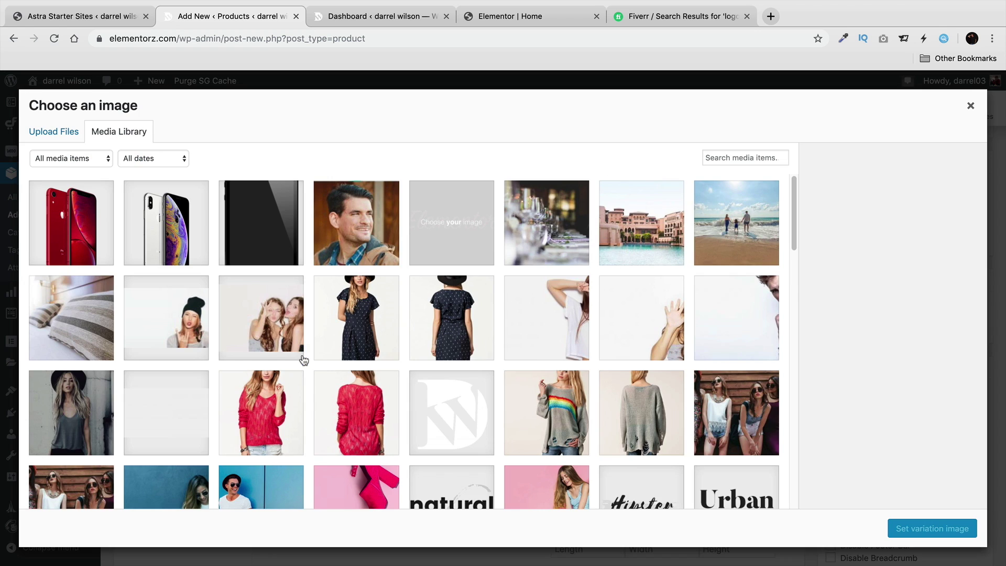
click(90, 238)
click(931, 529)
scroll(745, 231, down, 3)
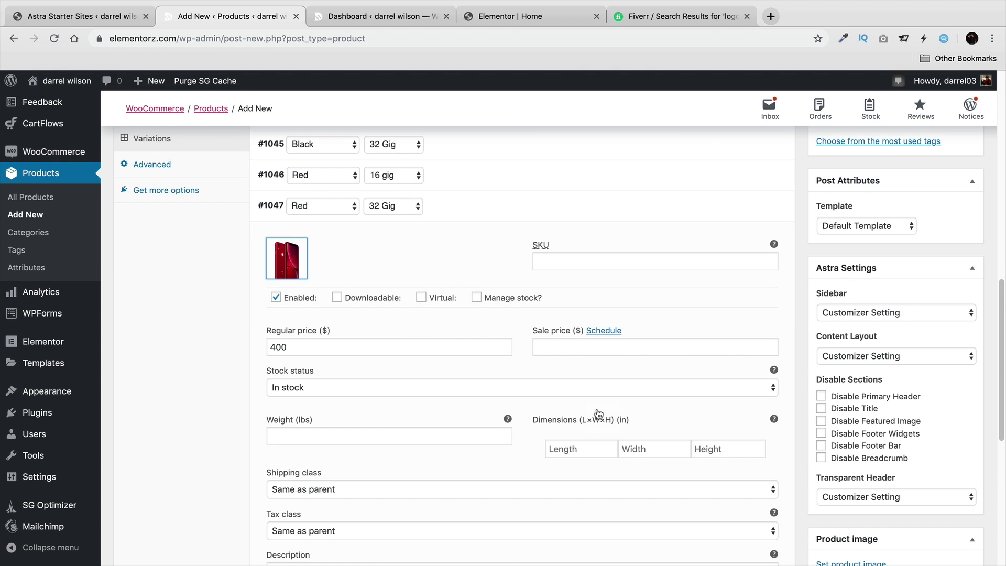
Start the short description with the line 'This is the description they see first'.
click(748, 208)
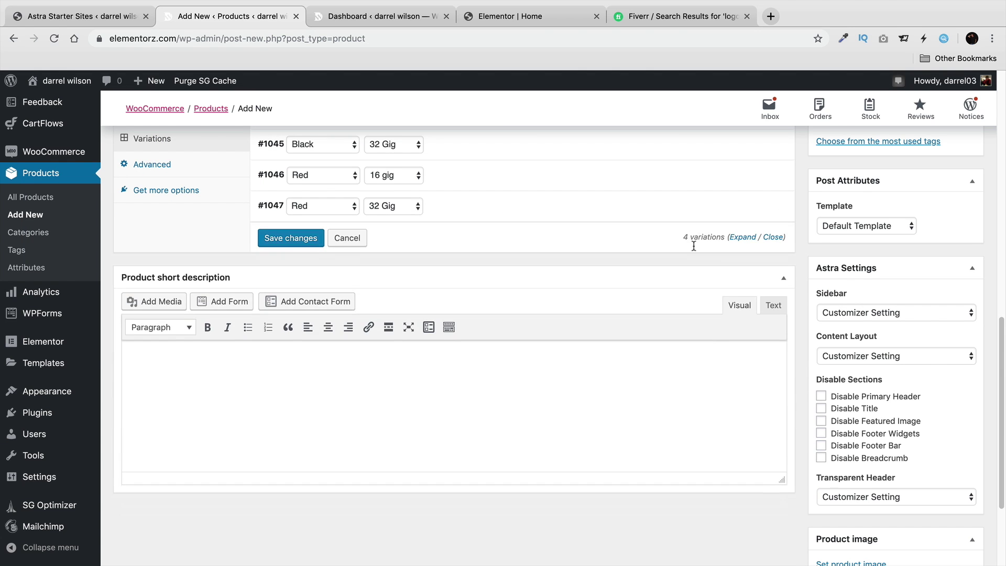
scroll(486, 331, down, 1)
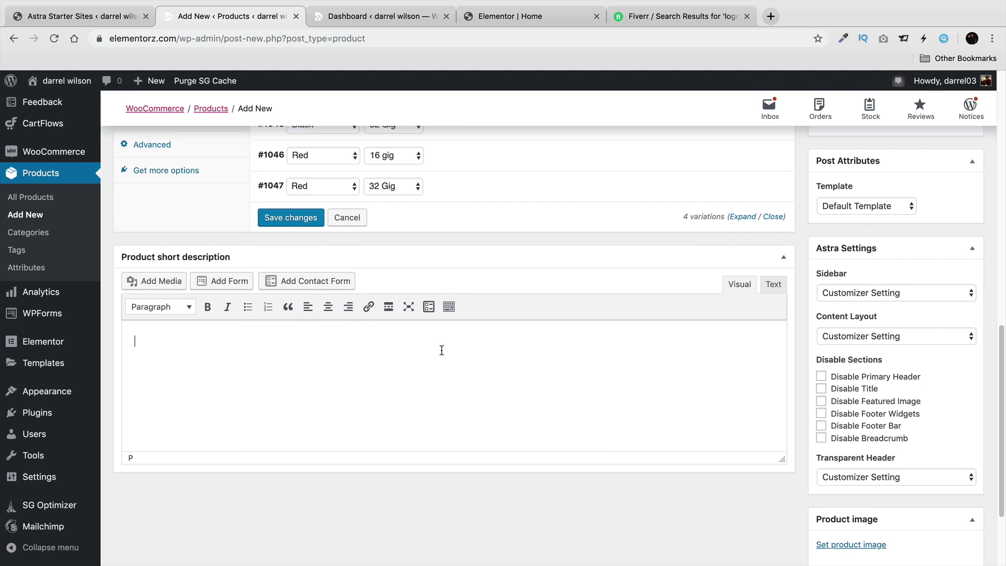
click(187, 350)
text(This is the descripti)
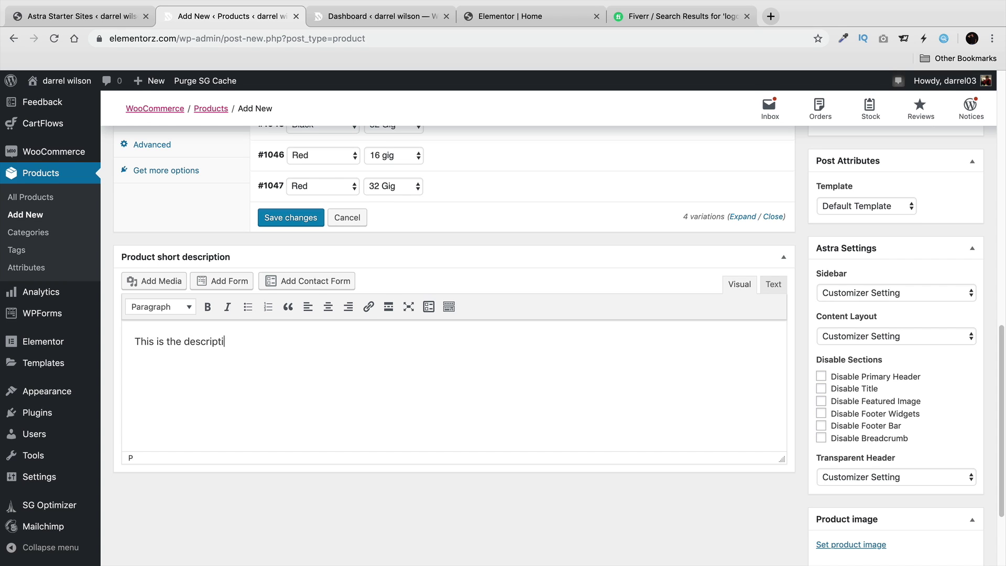
text(on they see first)
key(Return)
Add three bulleted Lorem ipsum points beneath that line.
click(247, 306)
right_click(245, 373)
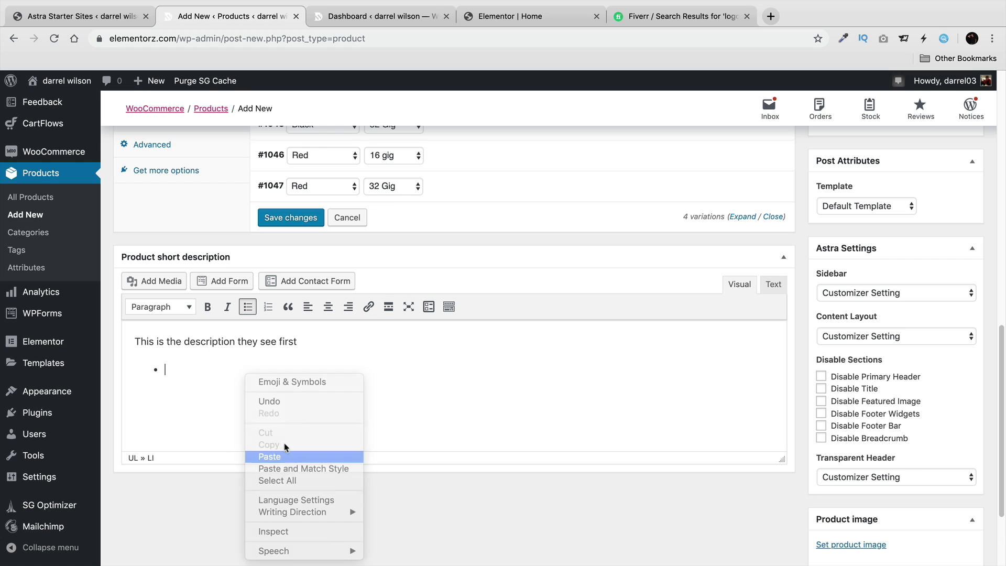
click(285, 455)
key(Return)
right_click(265, 398)
click(285, 457)
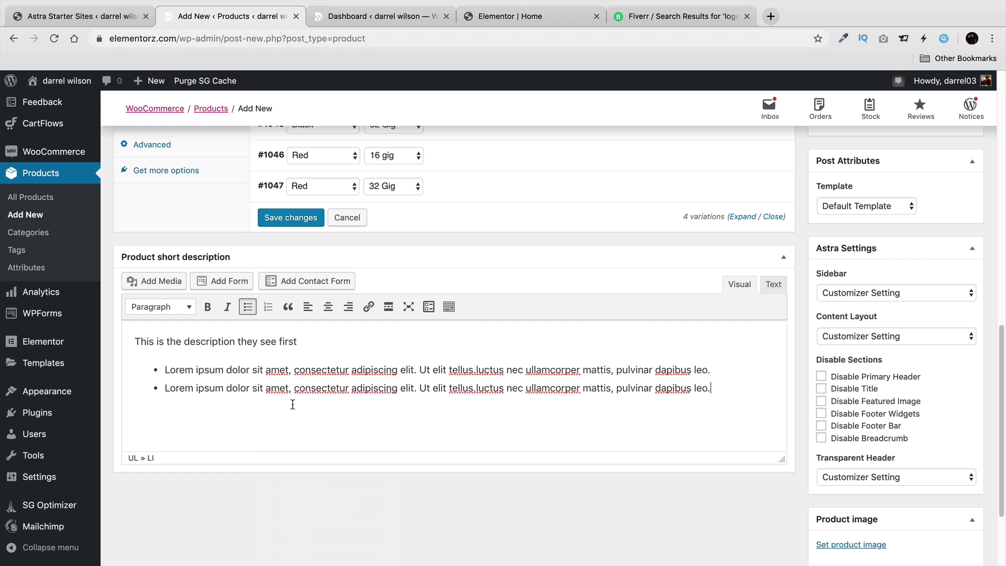
key(Return)
right_click(294, 407)
click(314, 459)
scroll(749, 469, down, 3)
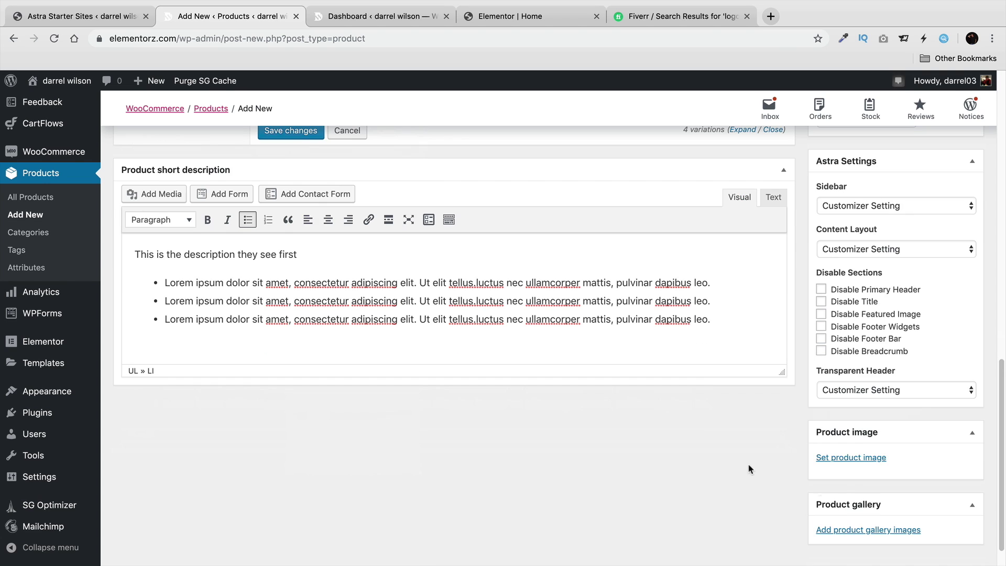
Set the red iPhone picture as the product image.
click(859, 459)
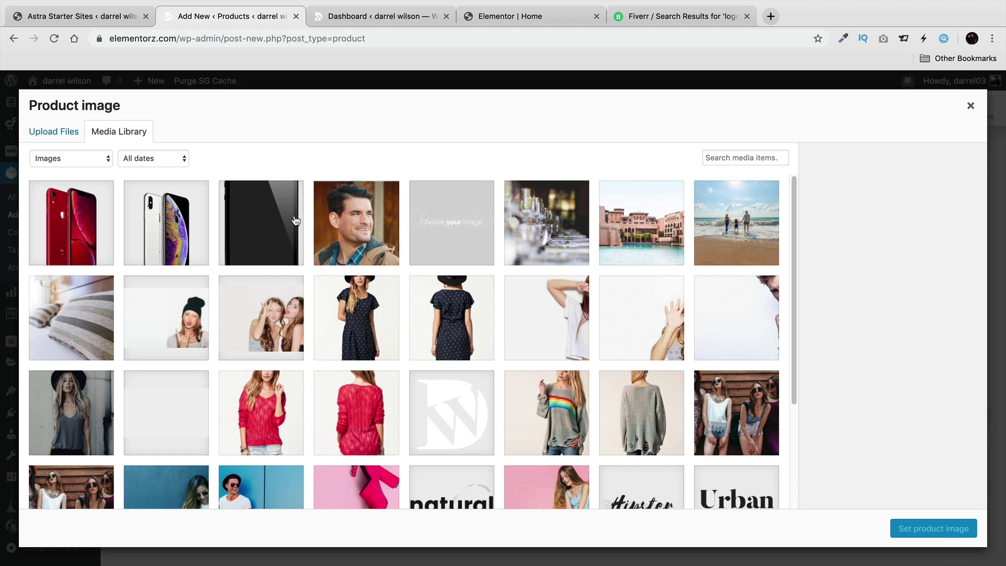
click(67, 222)
click(949, 529)
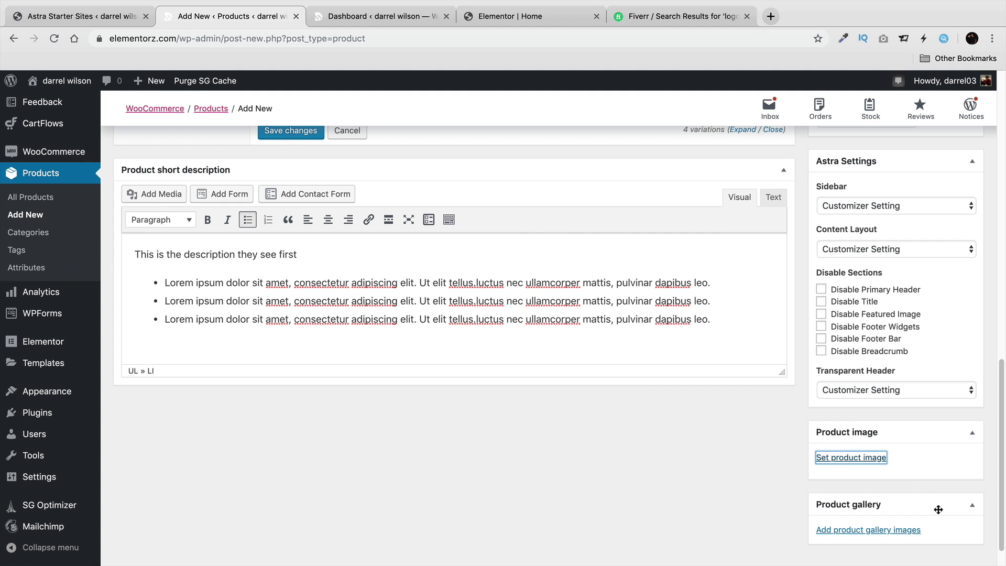
scroll(765, 484, down, 3)
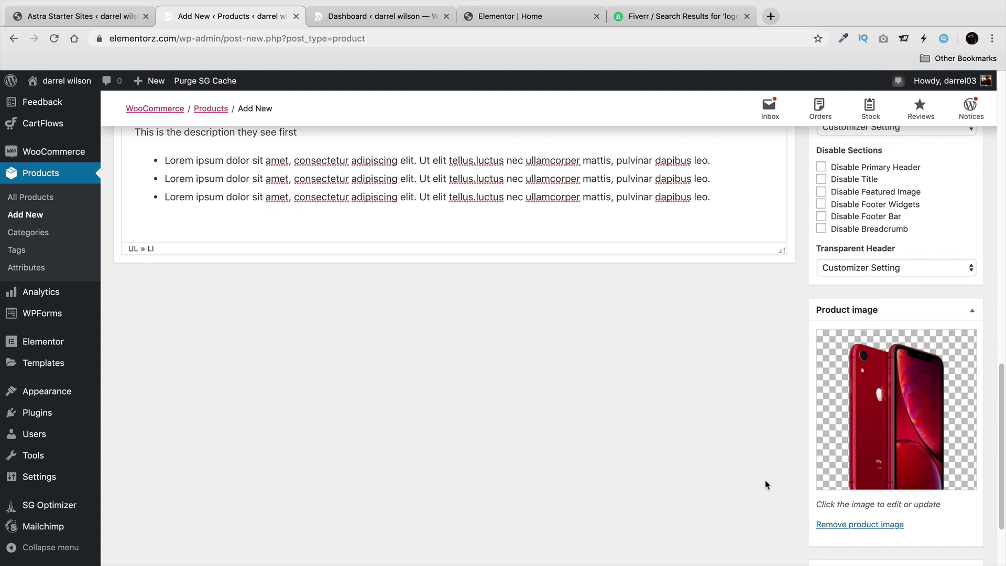
scroll(764, 484, up, 10)
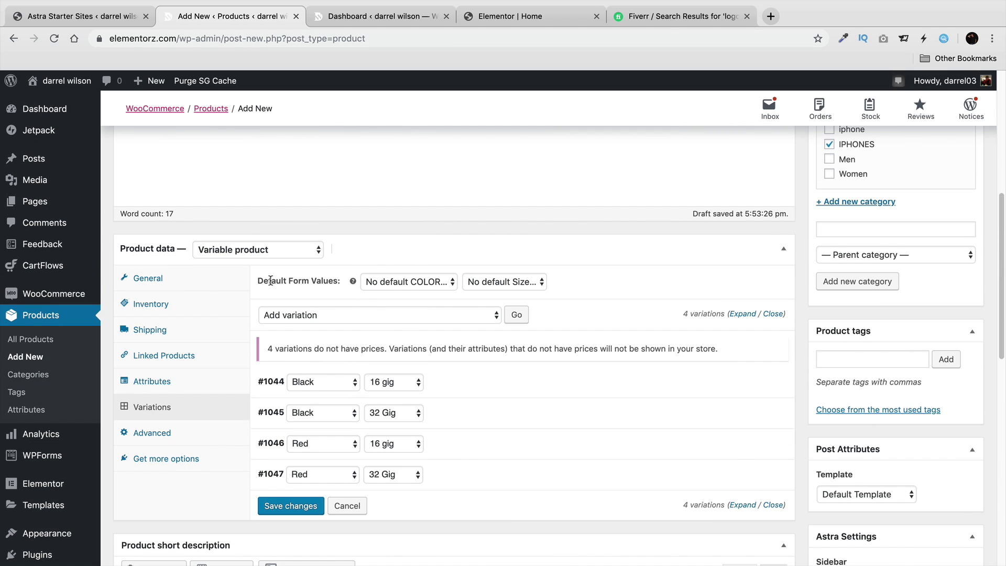
Try Black and 16 gig as default form values, then clear both defaults again.
click(404, 283)
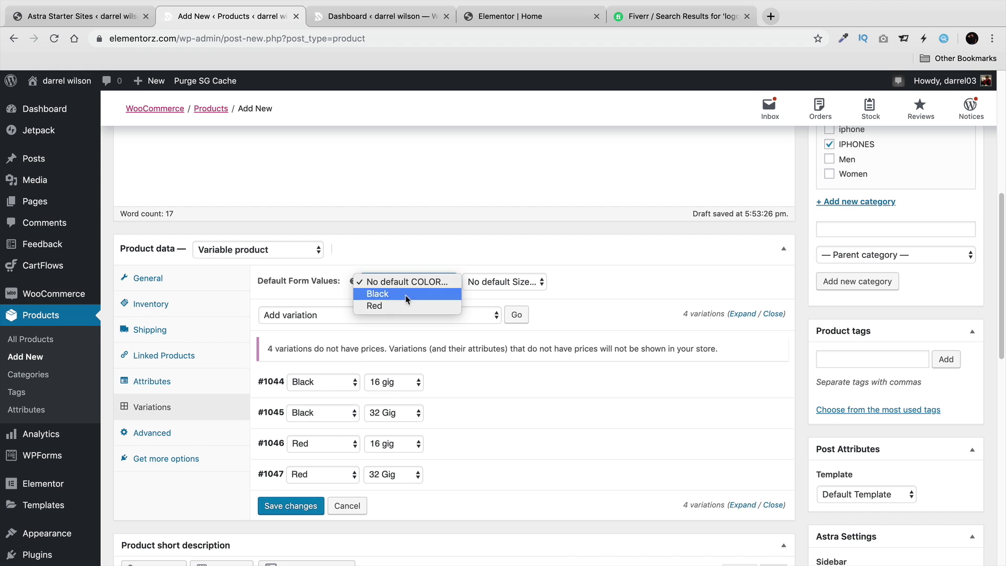
click(406, 292)
click(503, 281)
click(503, 294)
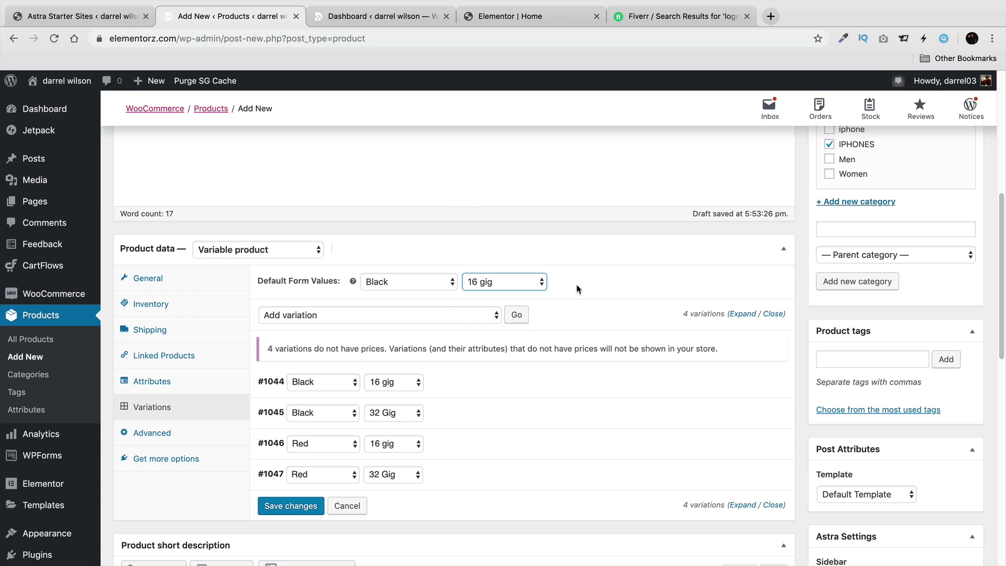
click(455, 282)
click(406, 268)
click(489, 283)
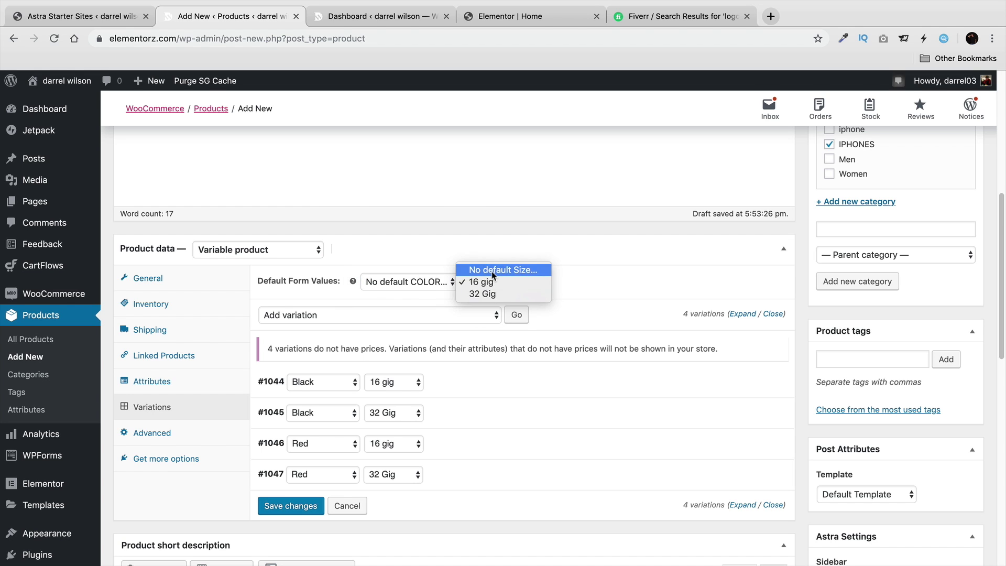
click(495, 268)
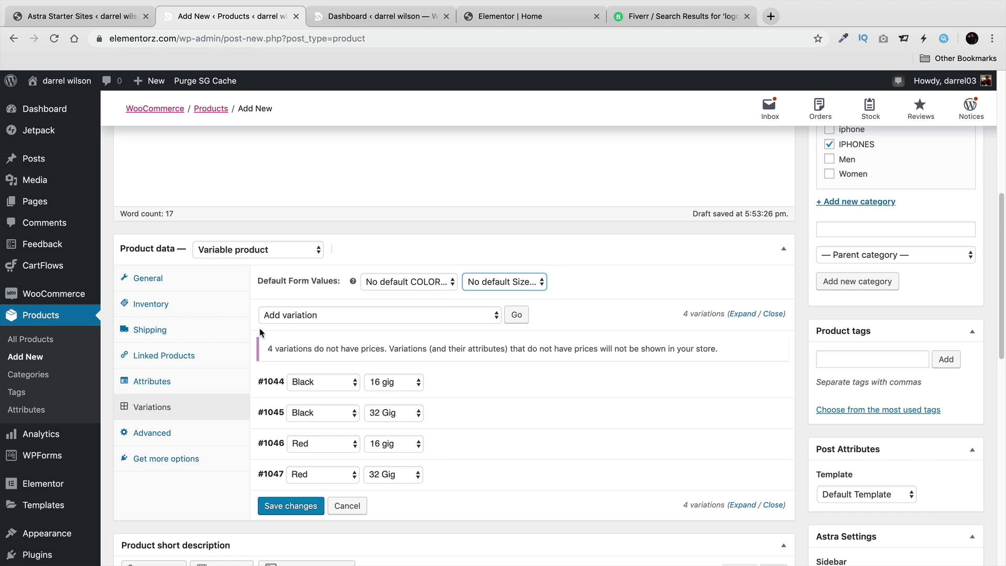
Review the Inventory, Shipping, Linked Products and General tabs, then publish VARIABLE IPHONE.
click(178, 303)
click(174, 329)
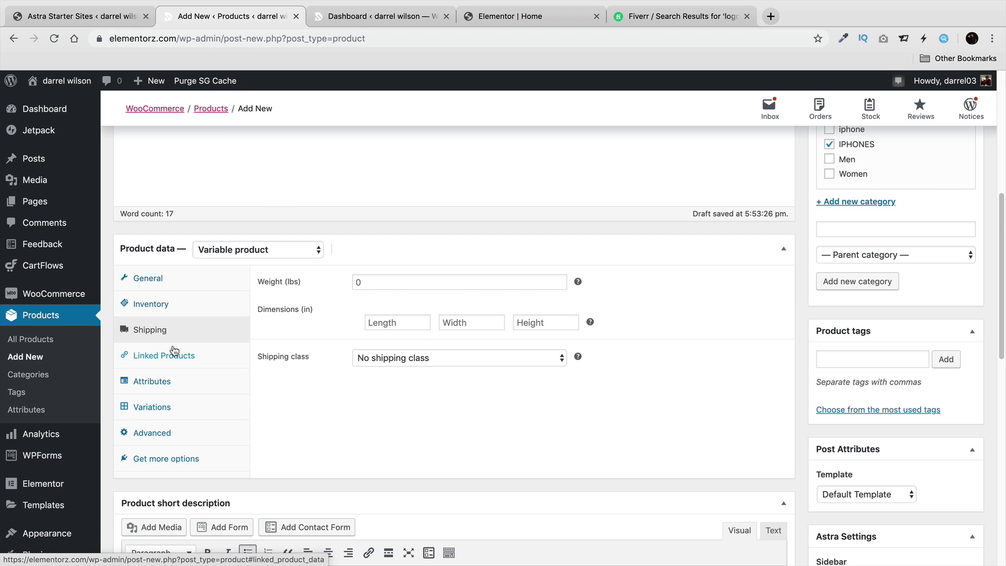
click(175, 353)
click(176, 292)
scroll(672, 430, up, 1)
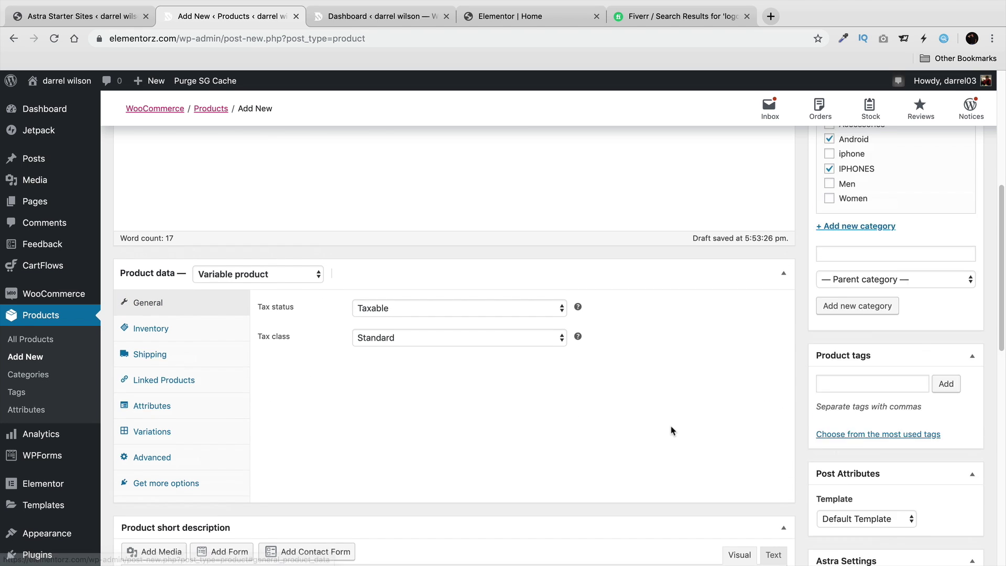
scroll(672, 431, up, 5)
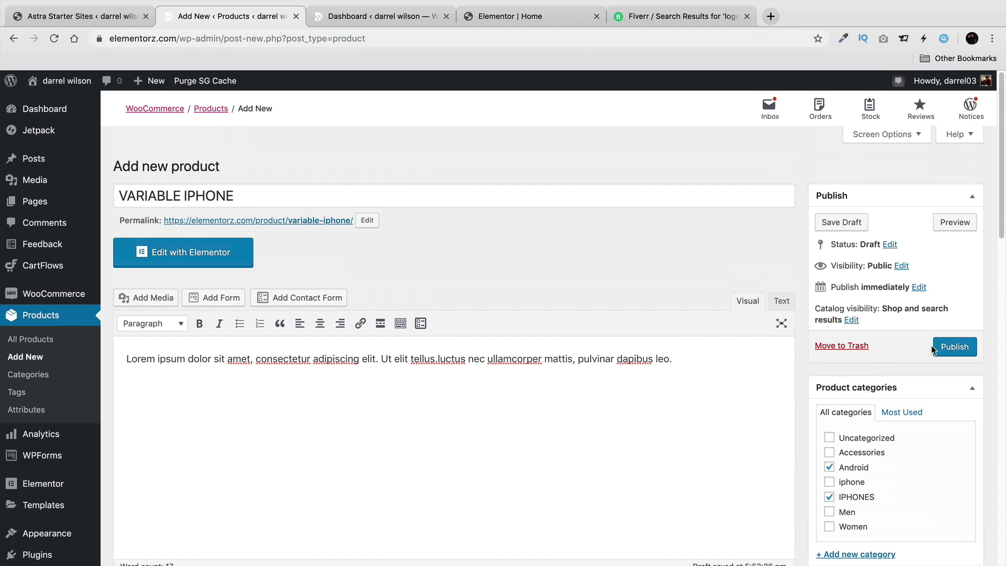
click(935, 347)
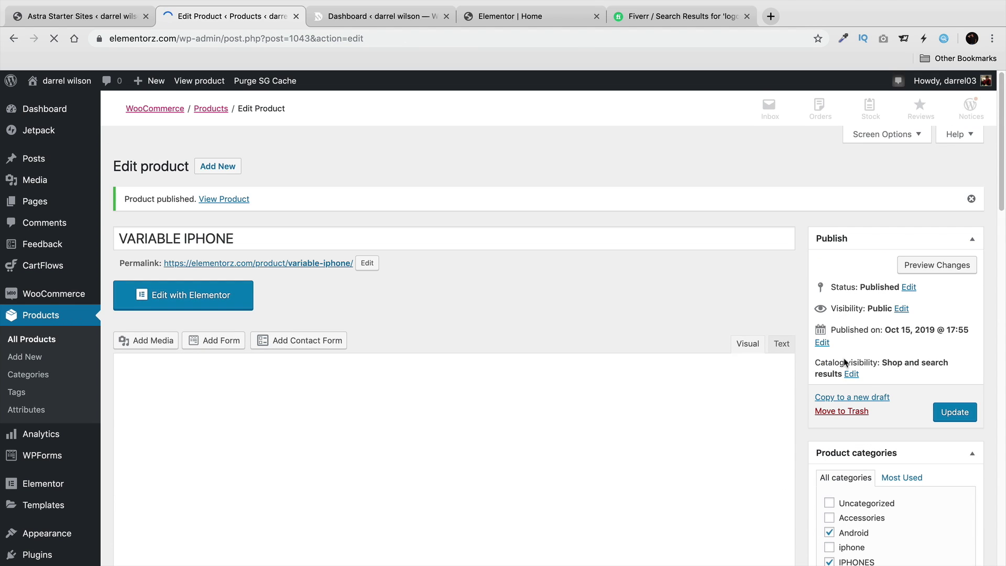
View the live product page and select Black with 16 gig.
click(225, 82)
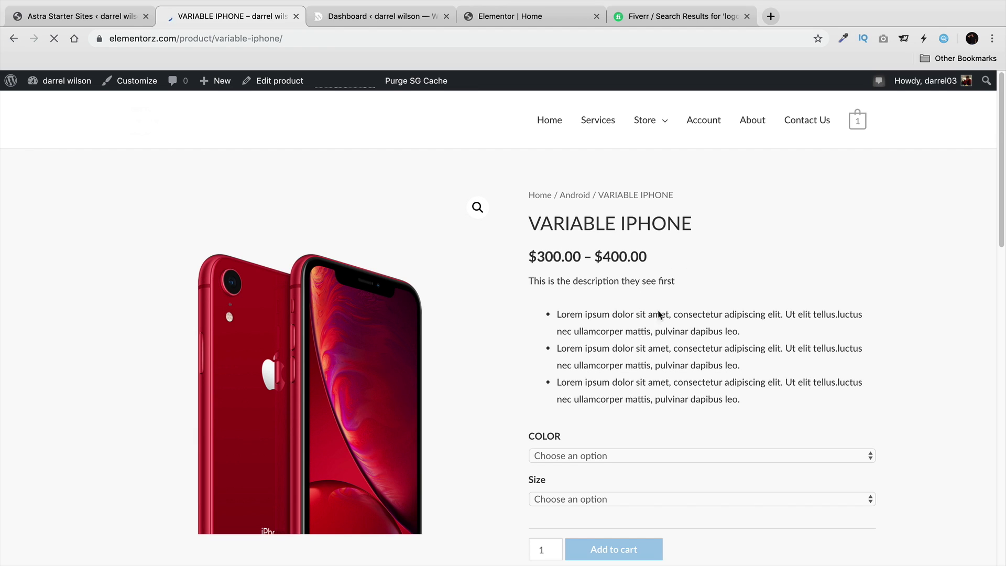
scroll(618, 332, down, 1)
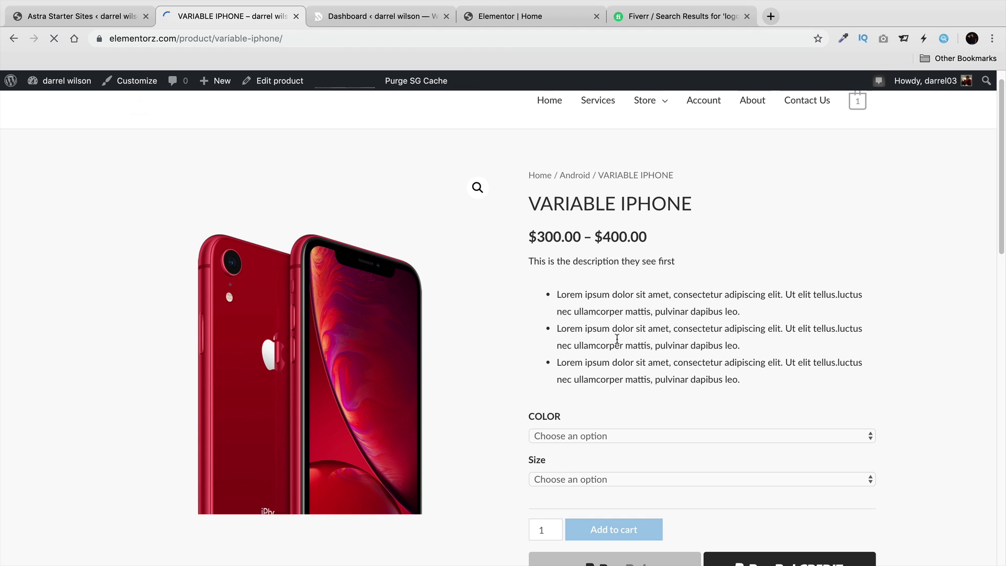
click(571, 436)
click(570, 446)
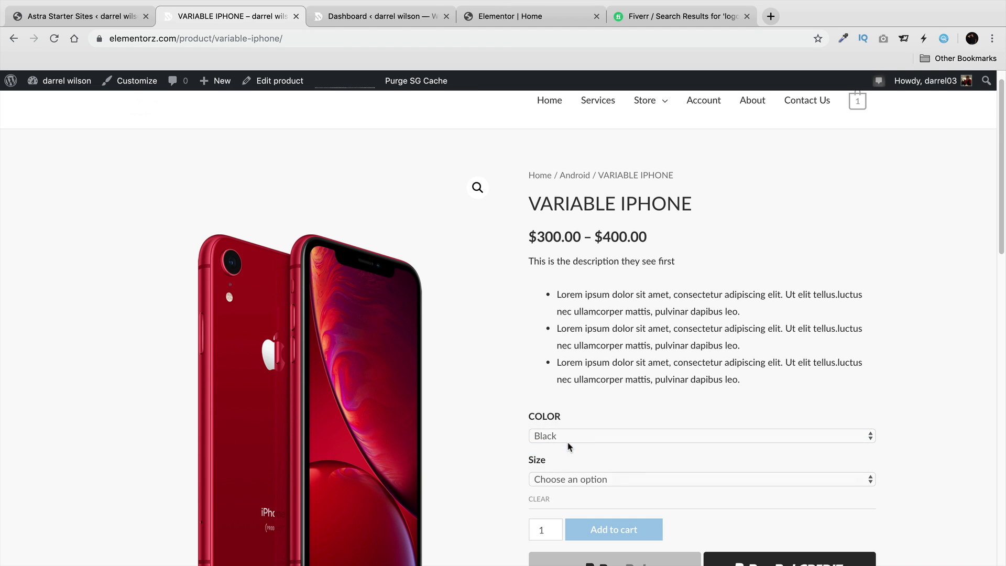
click(585, 483)
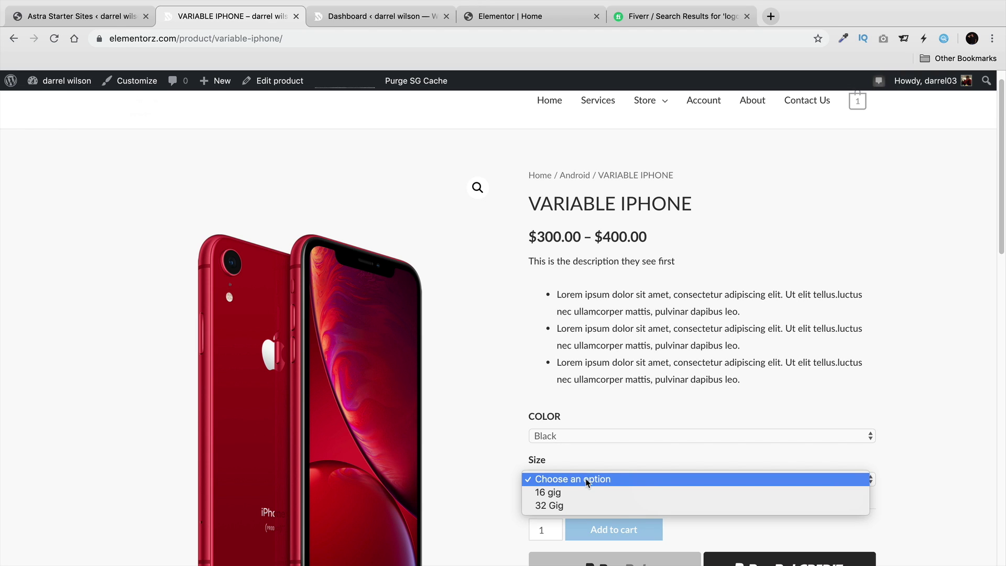
click(589, 489)
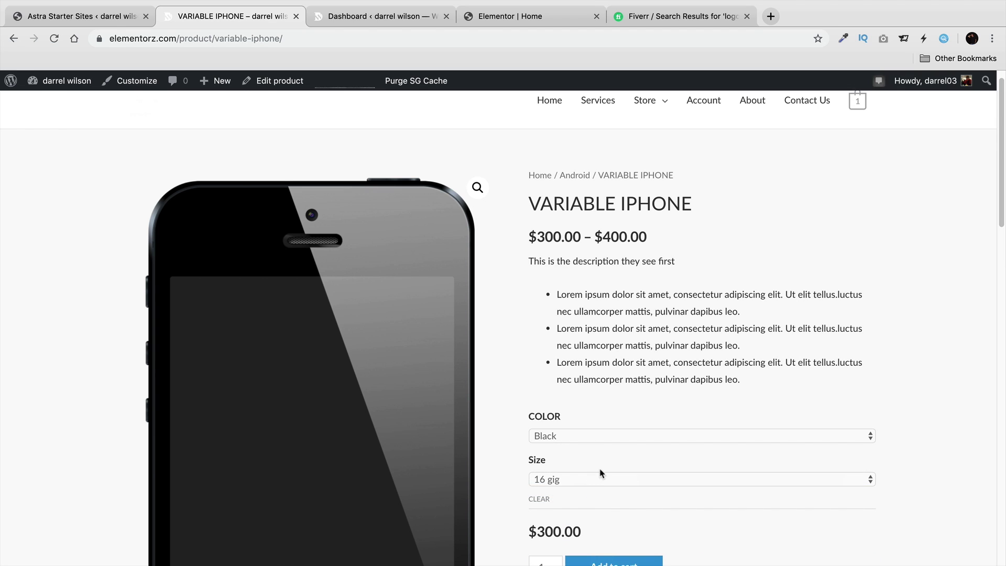
scroll(602, 468, down, 2)
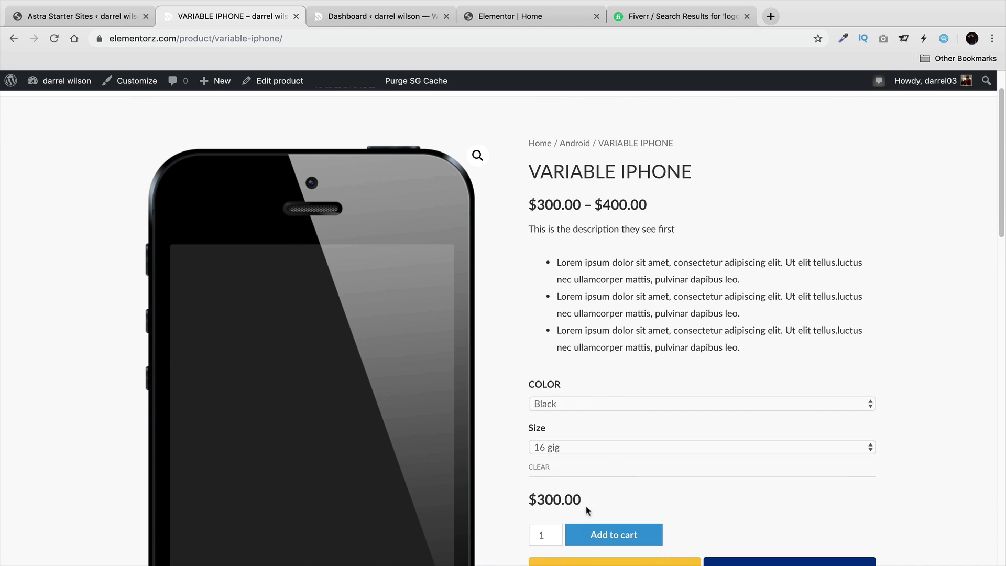
Switch to Black 32 Gig and check the $400.00 price.
click(595, 447)
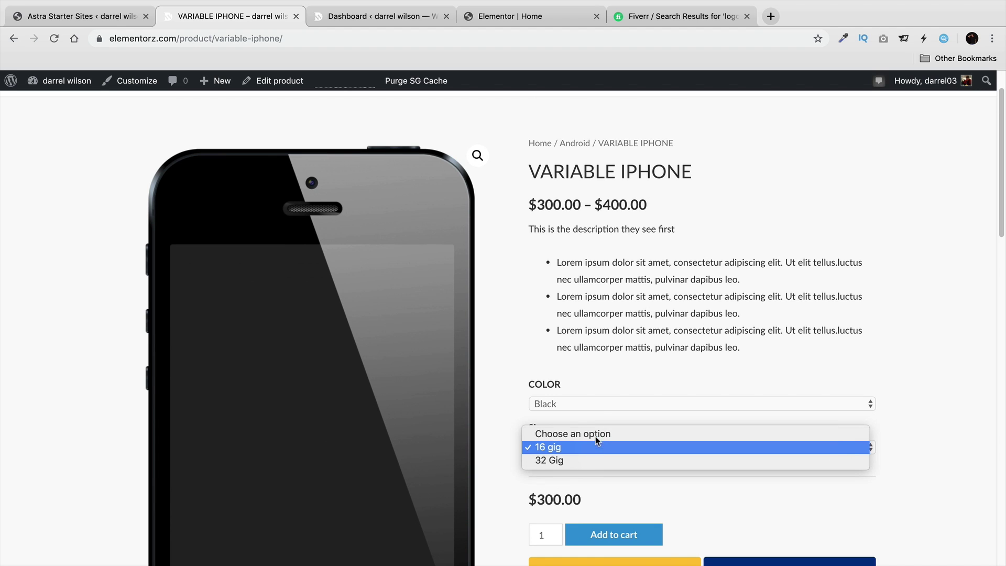
click(598, 404)
click(598, 402)
click(585, 448)
click(589, 459)
drag(589, 499, 542, 423)
scroll(523, 438, down, 3)
Change the colour to Red and the size back to 16 gig, watching the price.
click(580, 326)
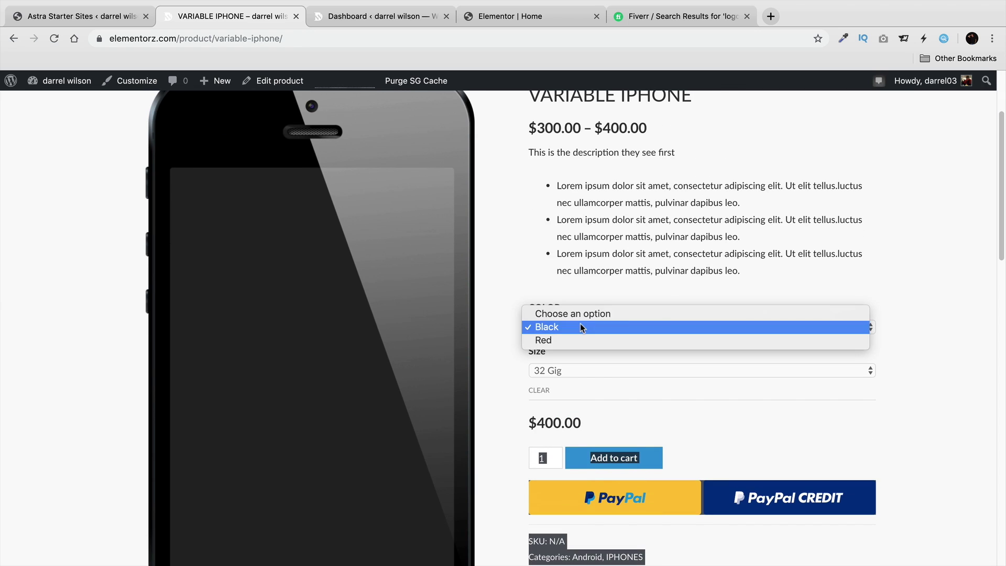
click(582, 341)
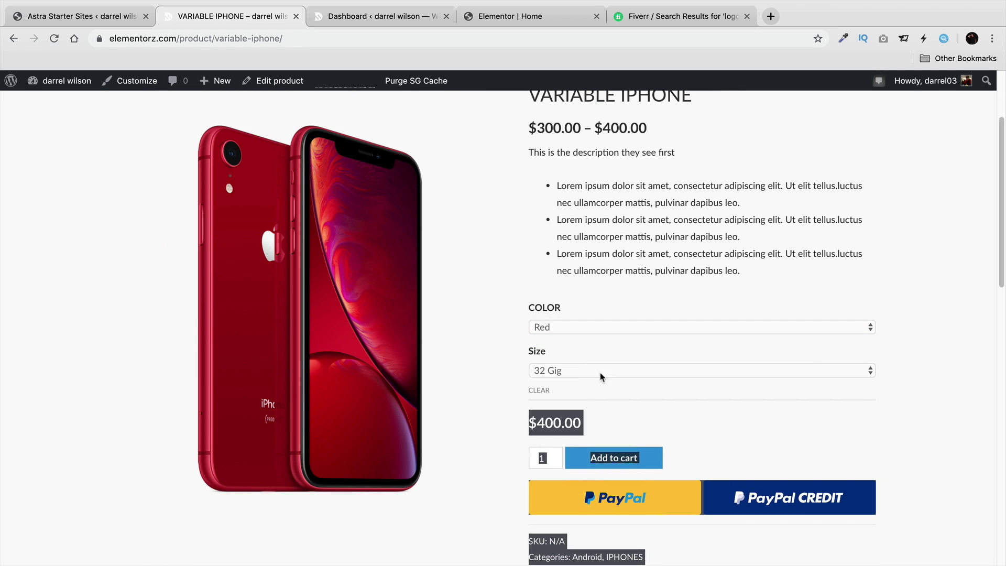
click(627, 415)
drag(592, 424, 527, 416)
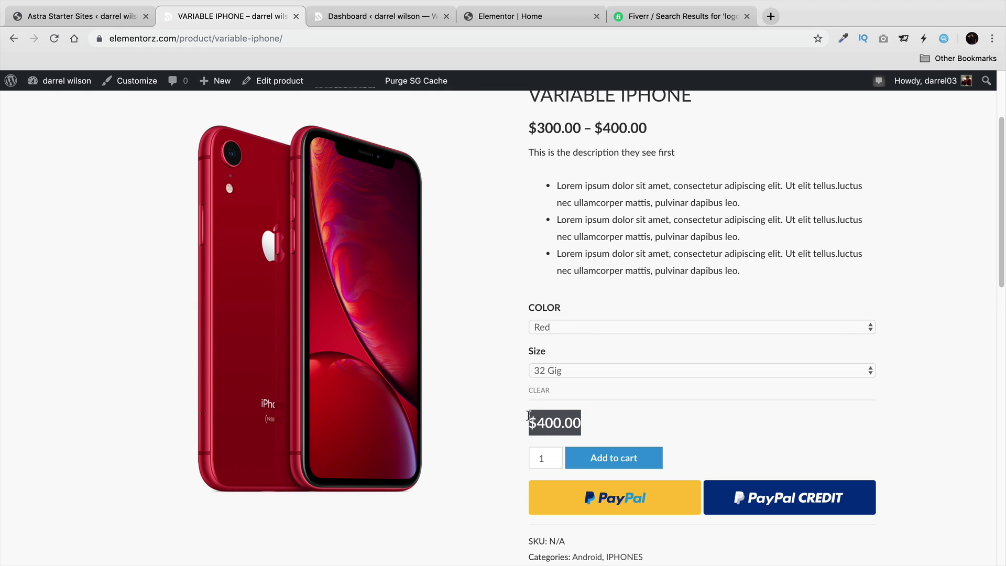
click(602, 417)
click(597, 371)
click(600, 361)
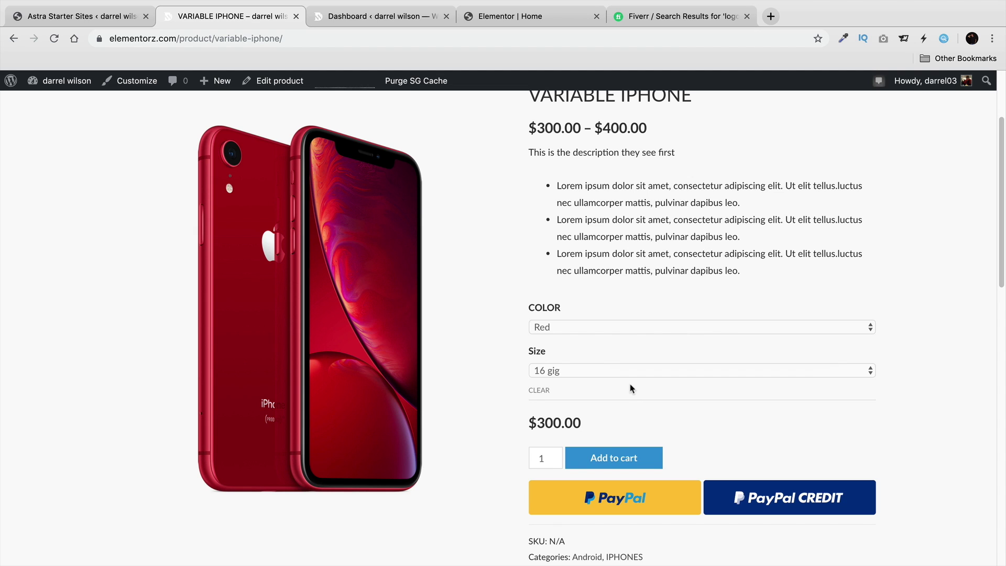
Inspect the short and long description text on the live product page.
scroll(609, 327, up, 1)
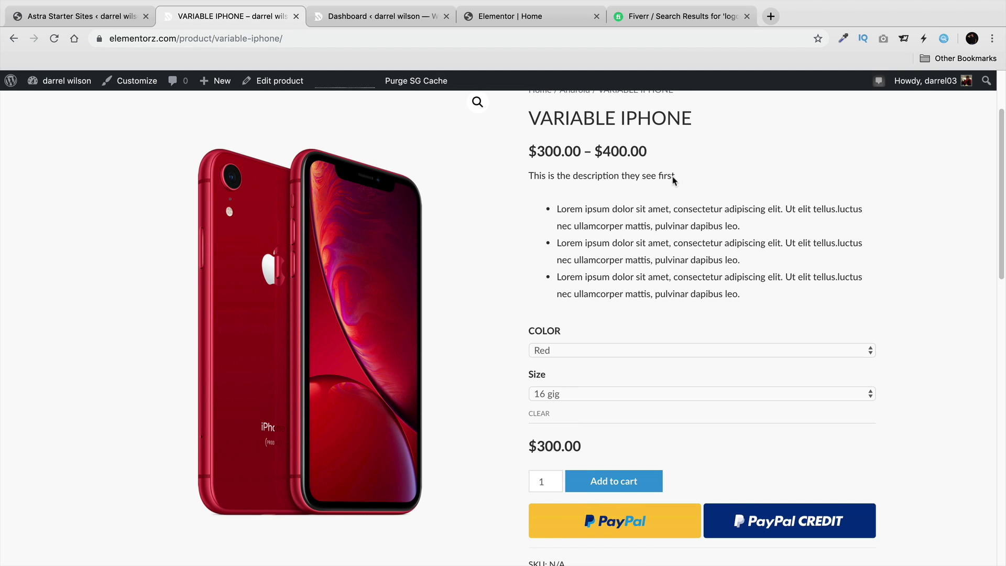
drag(674, 179, 527, 180)
click(649, 227)
drag(752, 295, 537, 218)
click(611, 223)
scroll(627, 242, down, 5)
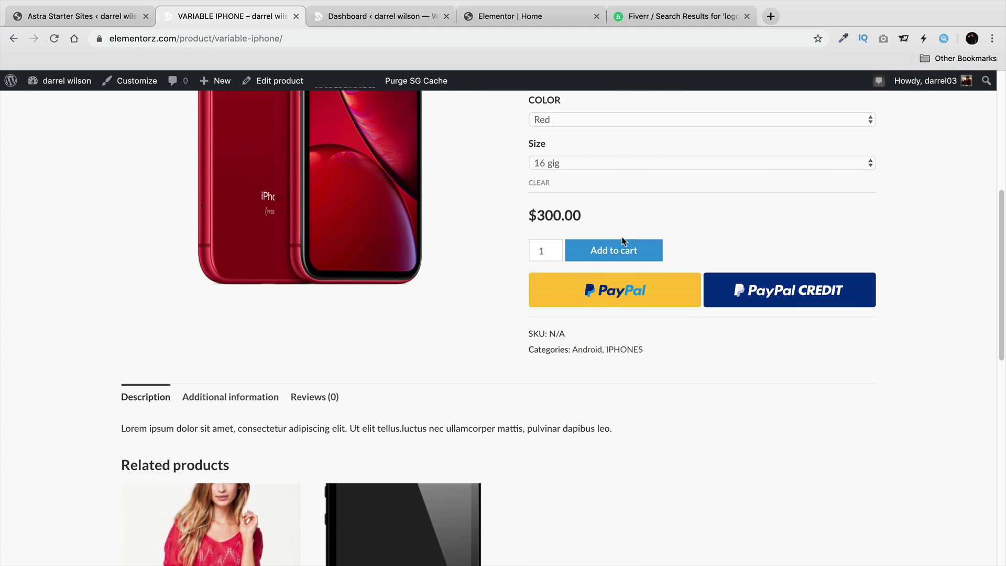
drag(126, 428, 609, 419)
scroll(610, 416, up, 5)
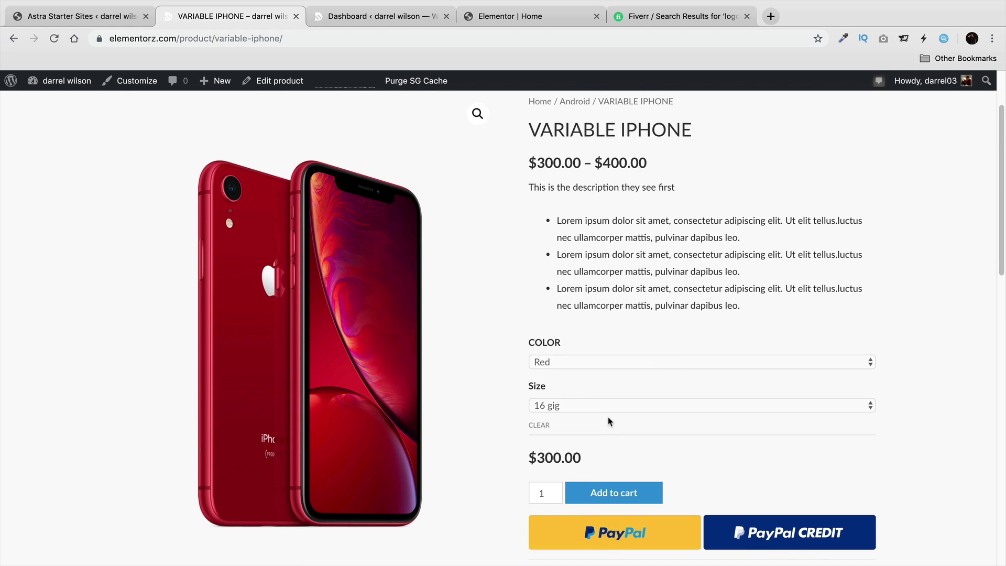
scroll(607, 416, up, 2)
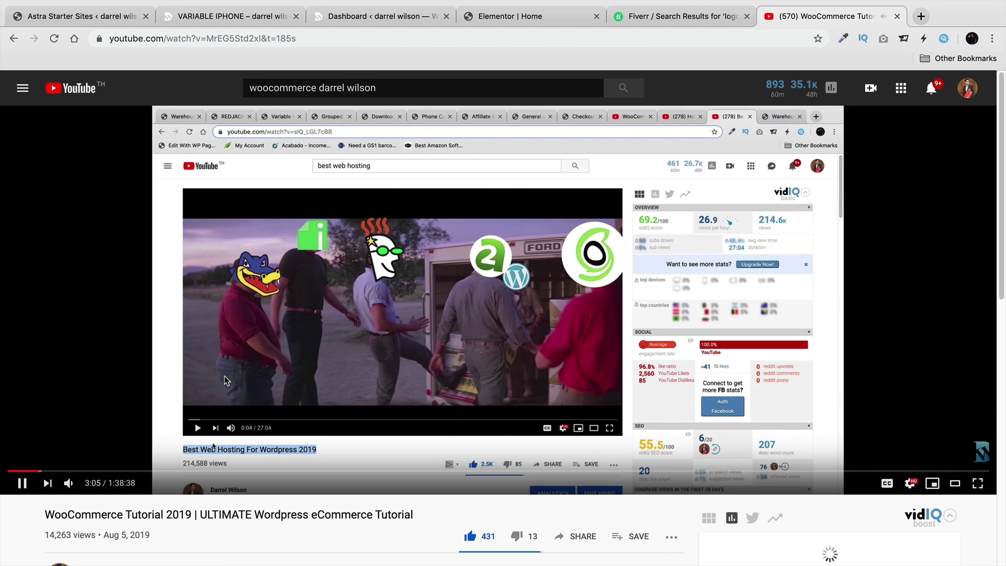
Pause the tutorial and skip ahead to its product page scene.
click(115, 308)
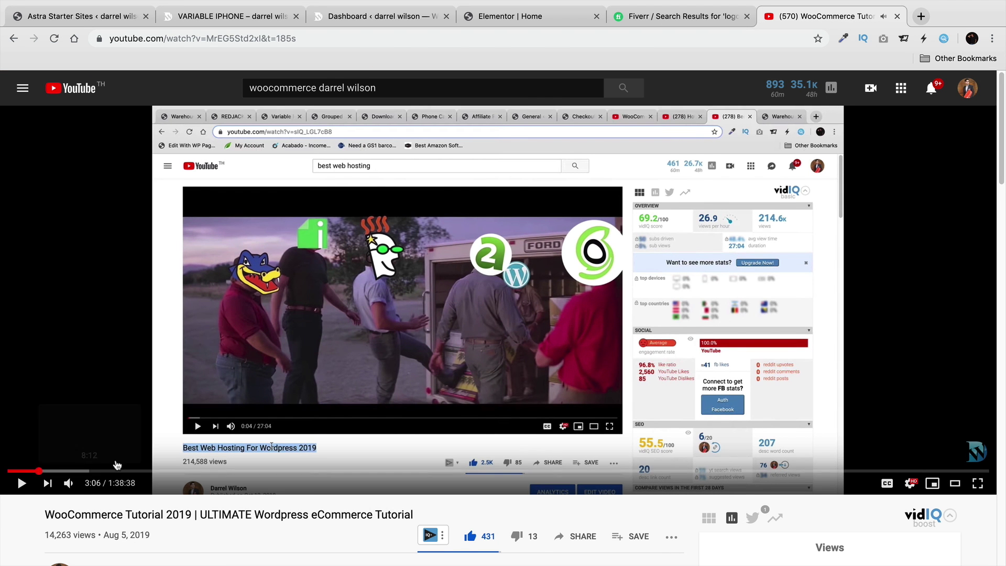
scroll(117, 465, down, 1)
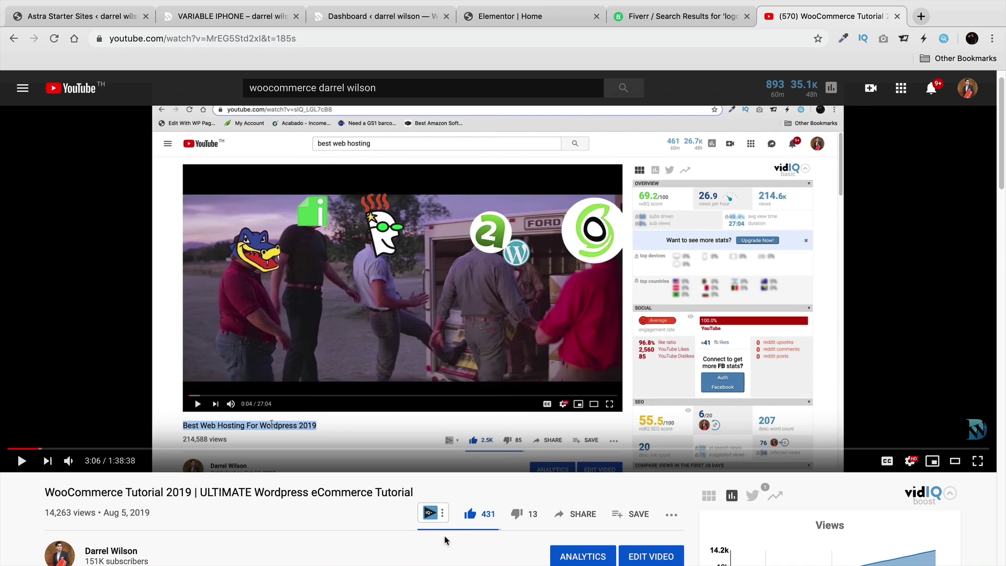
click(267, 450)
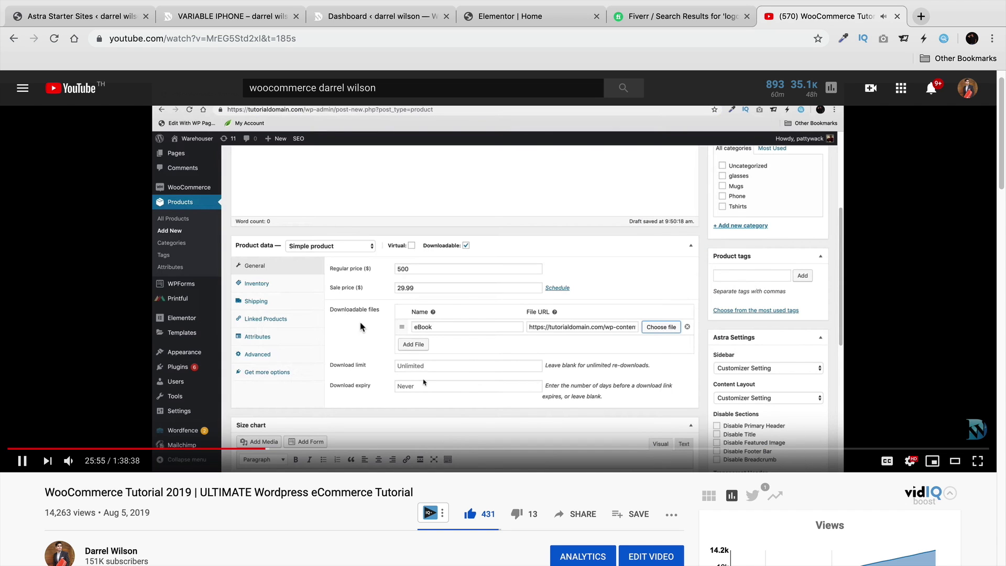
click(365, 325)
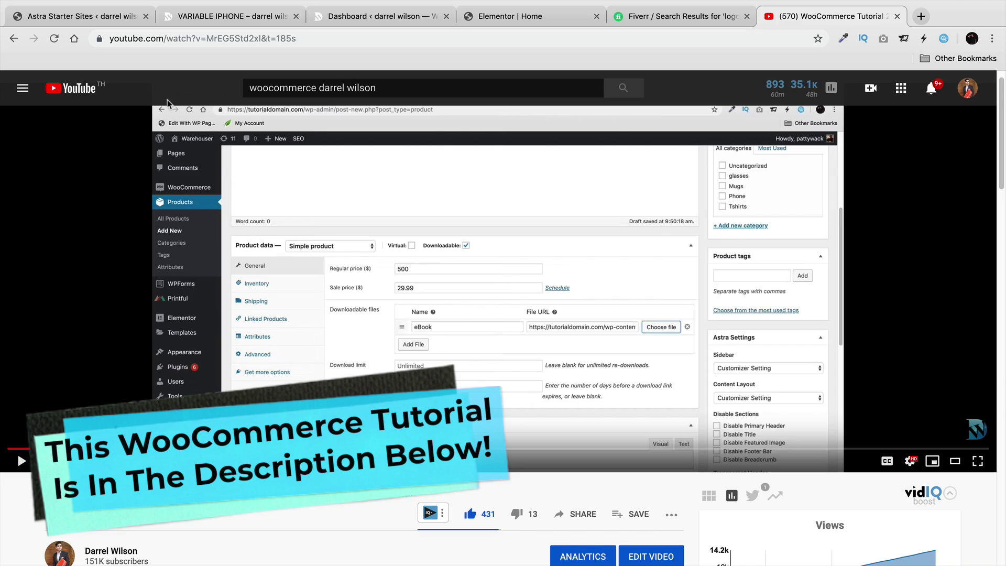
Open the How To Make A Wordpress Website video, scrub through it, then return to the store.
click(15, 37)
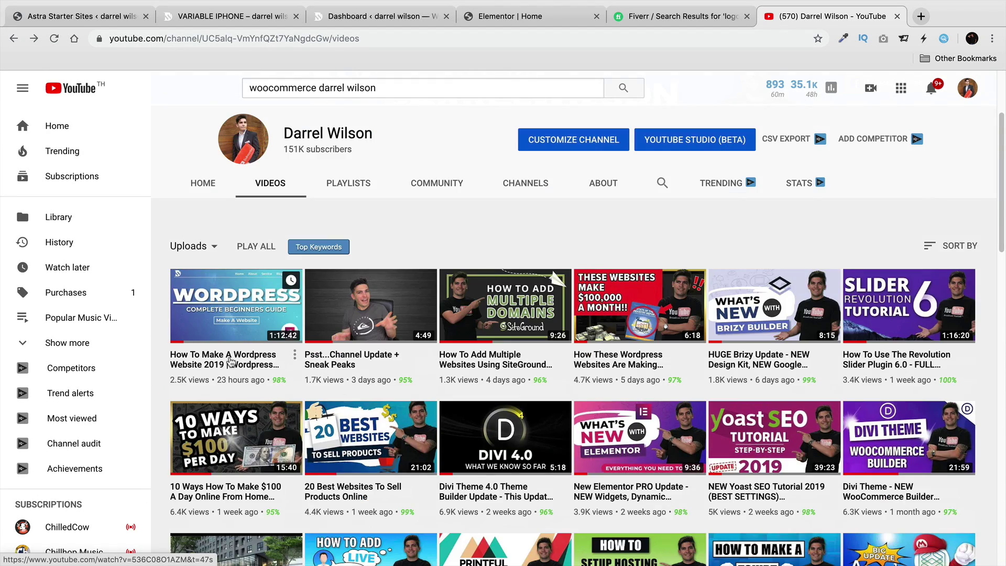
click(230, 360)
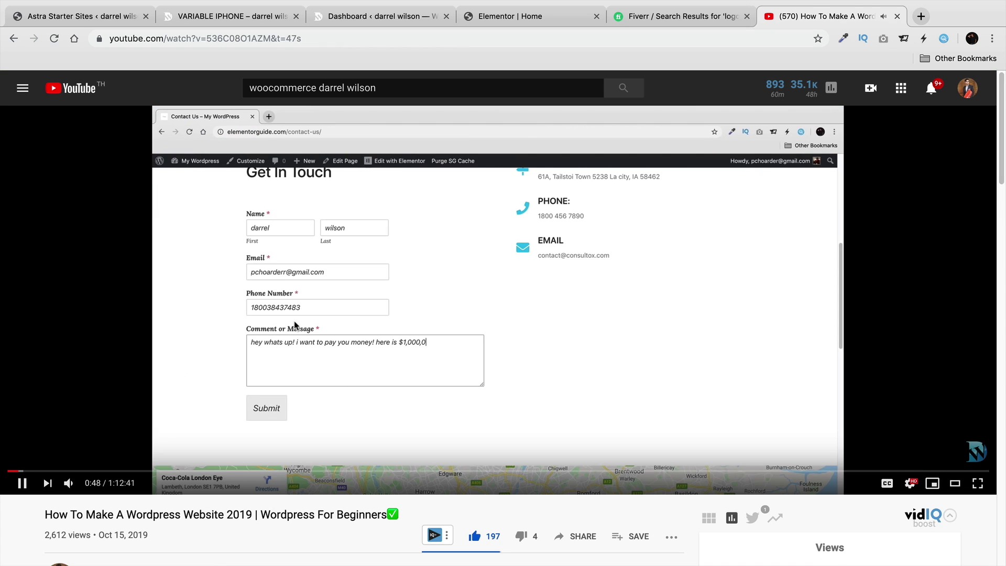
click(89, 441)
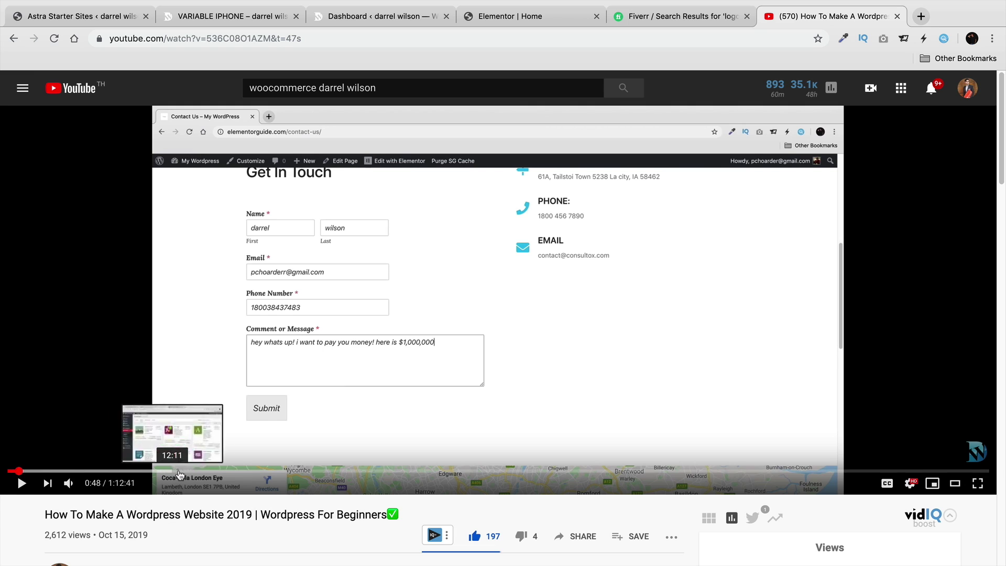
click(224, 471)
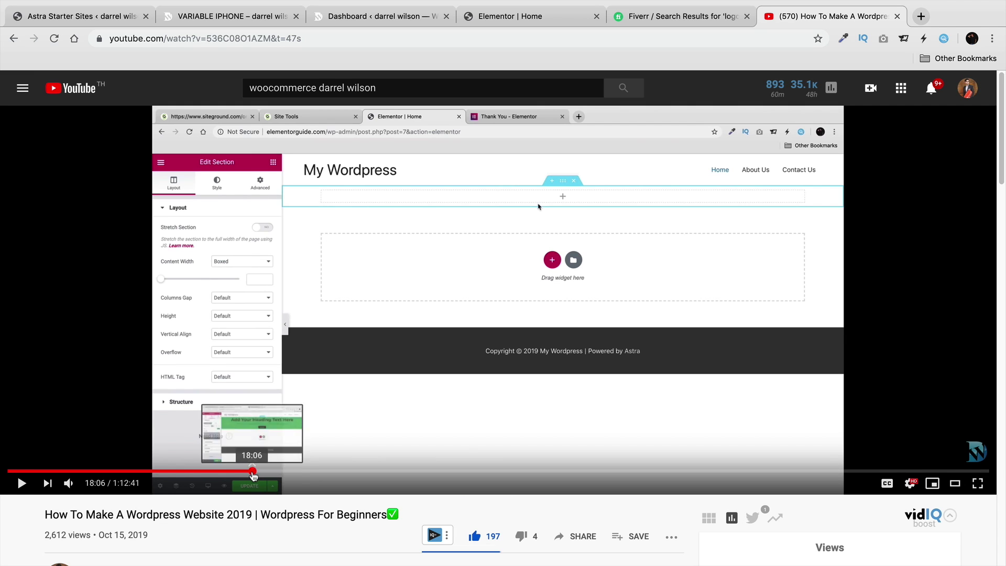
click(298, 471)
click(18, 471)
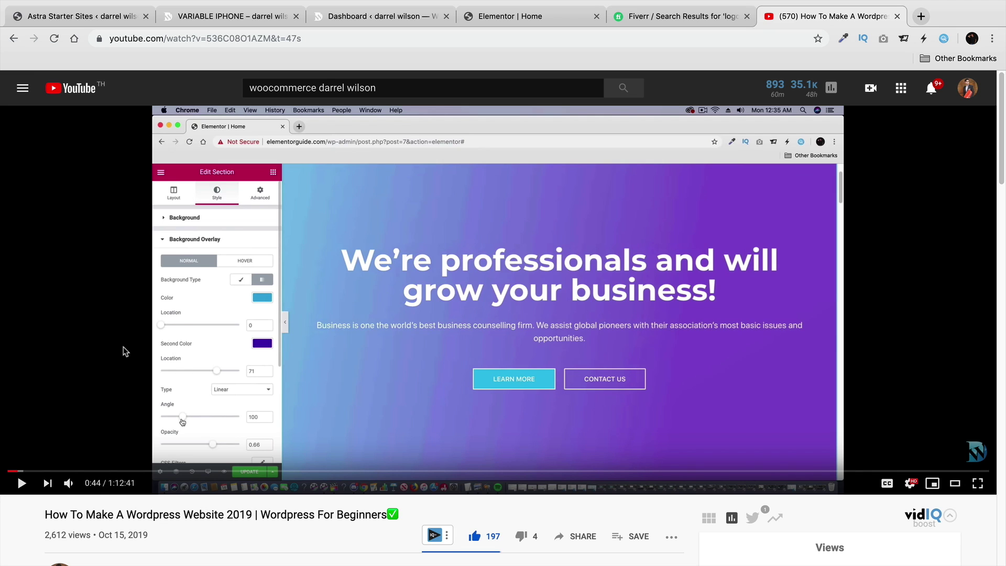
click(256, 24)
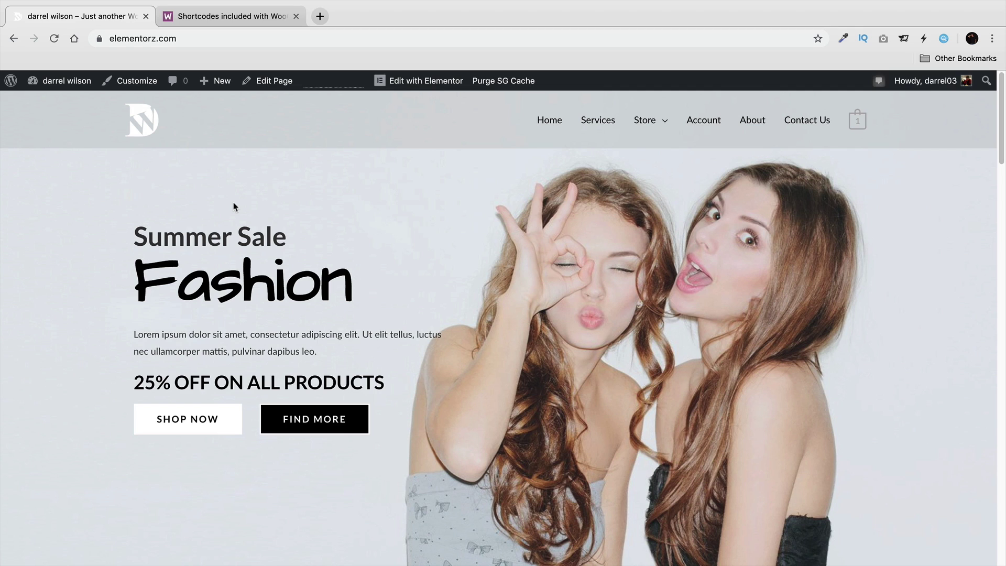
Browse the Store page's 35-product listing, then go to the admin Dashboard.
click(646, 121)
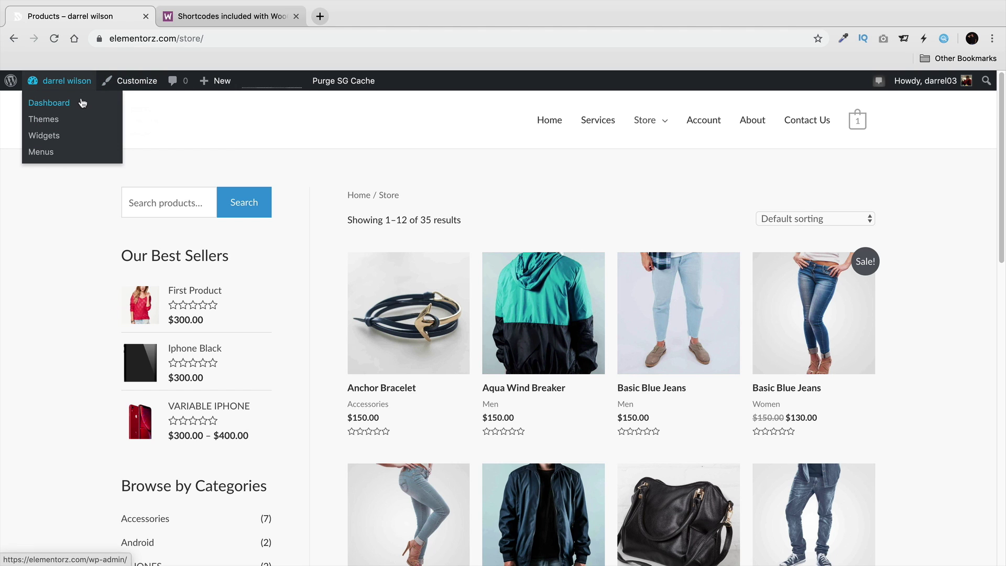
click(83, 103)
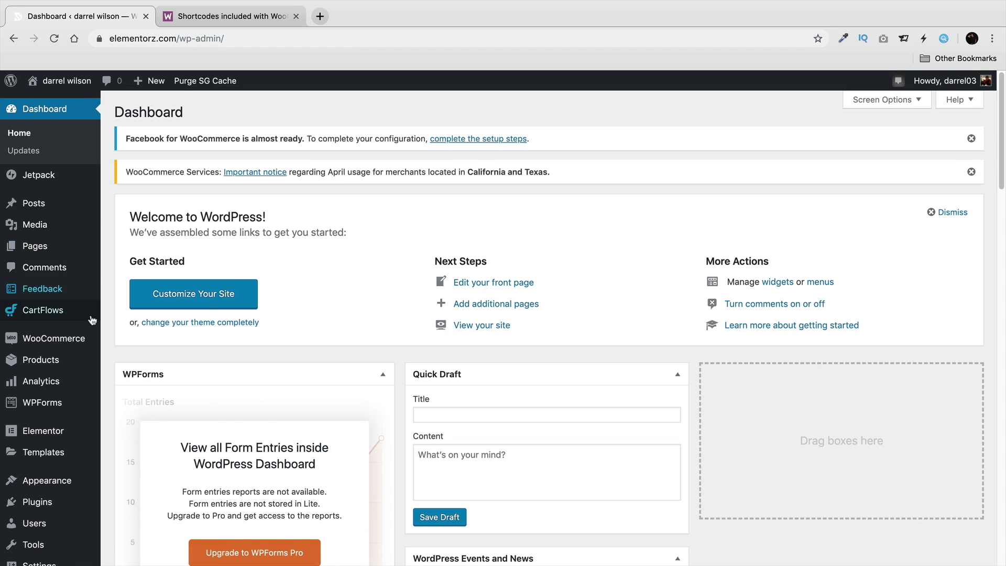
Find the Create default WooCommerce pages tool under WooCommerce Status > Tools, then visit the site.
mouse_move(87, 342)
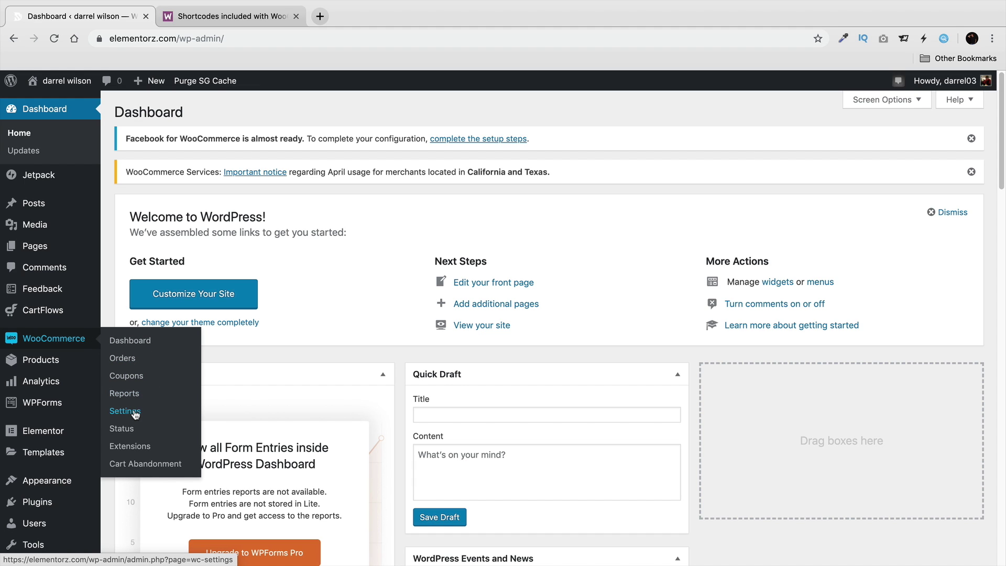
click(123, 428)
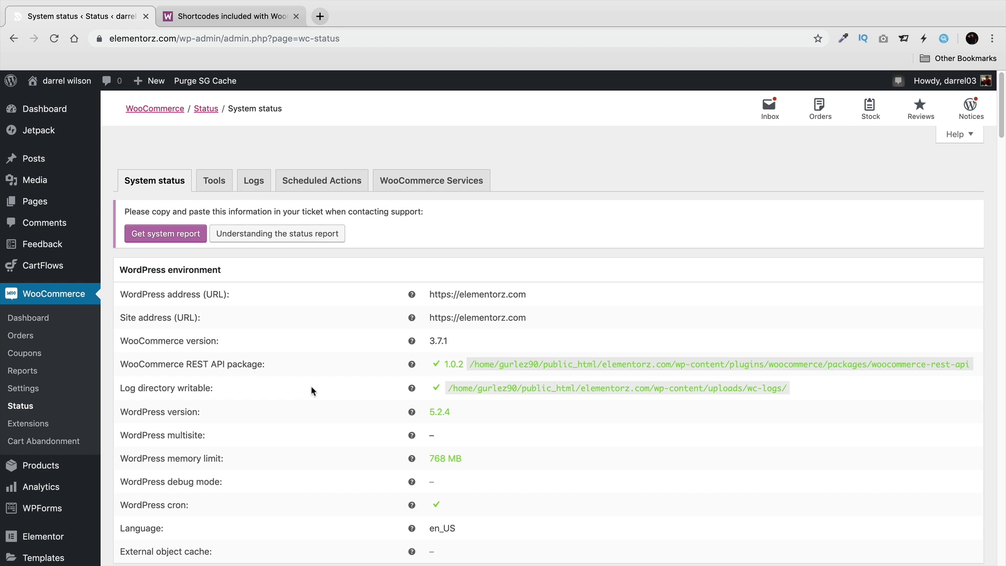
click(219, 184)
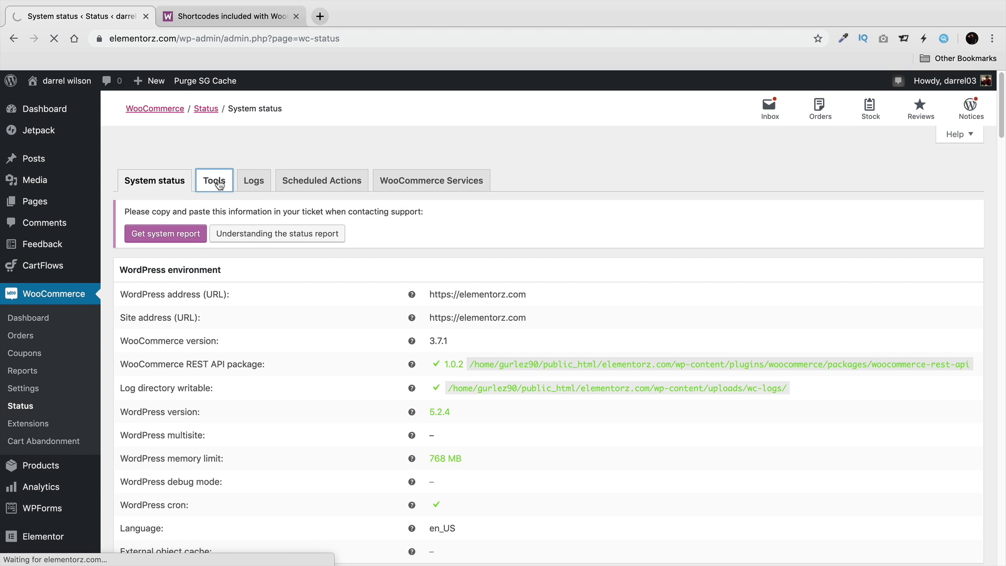
scroll(312, 254, down, 5)
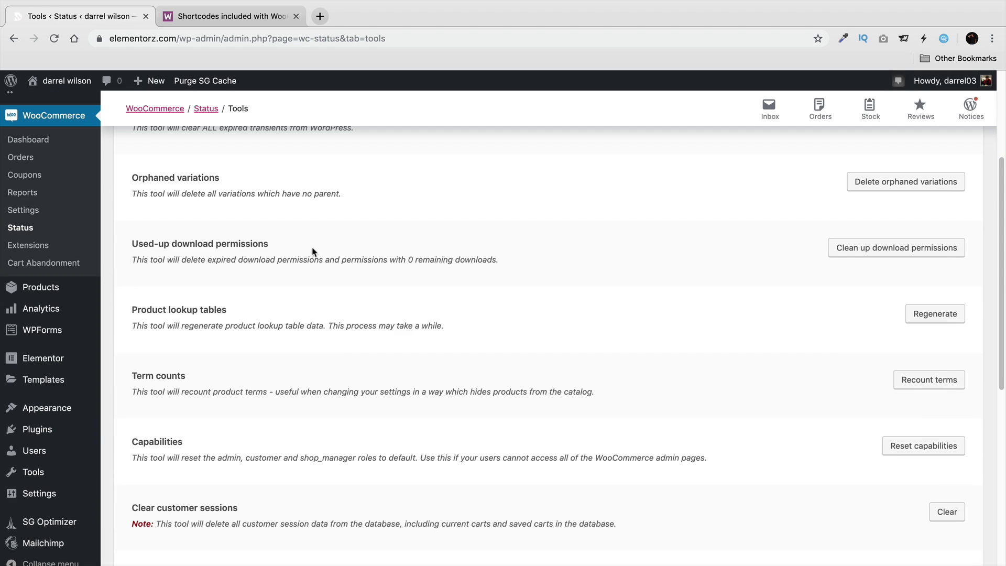
scroll(517, 254, down, 4)
scroll(527, 274, down, 1)
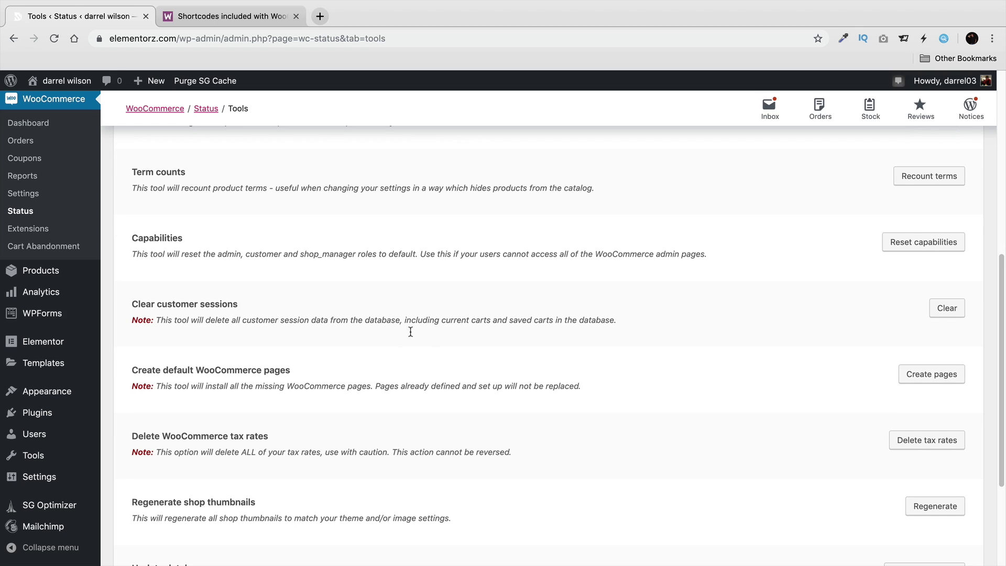
drag(154, 370, 303, 371)
click(307, 367)
mouse_move(67, 81)
click(84, 102)
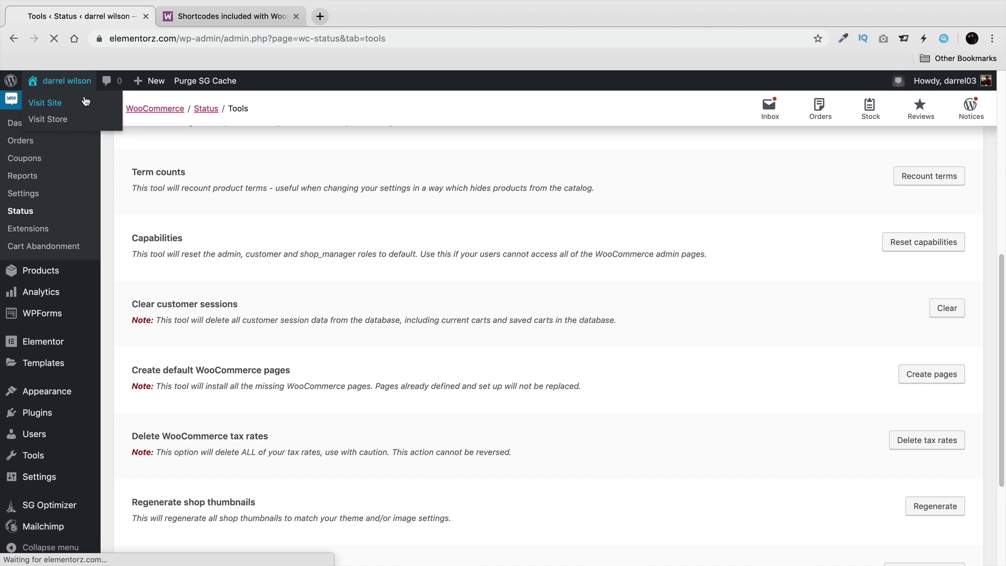
Read Scenario 1, the random sale items shortcode example, in the WooCommerce Shortcodes docs.
click(187, 21)
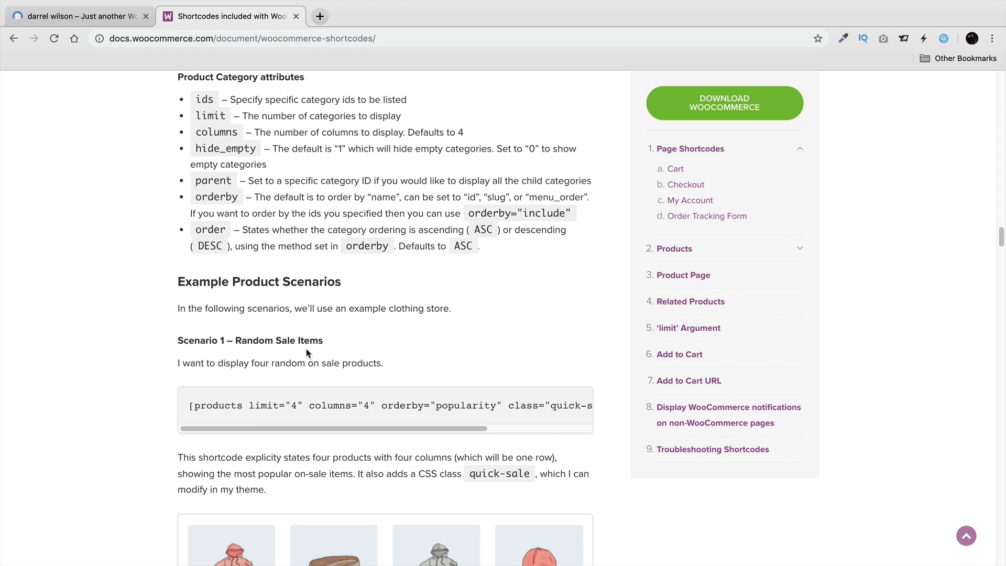
scroll(304, 353, down, 2)
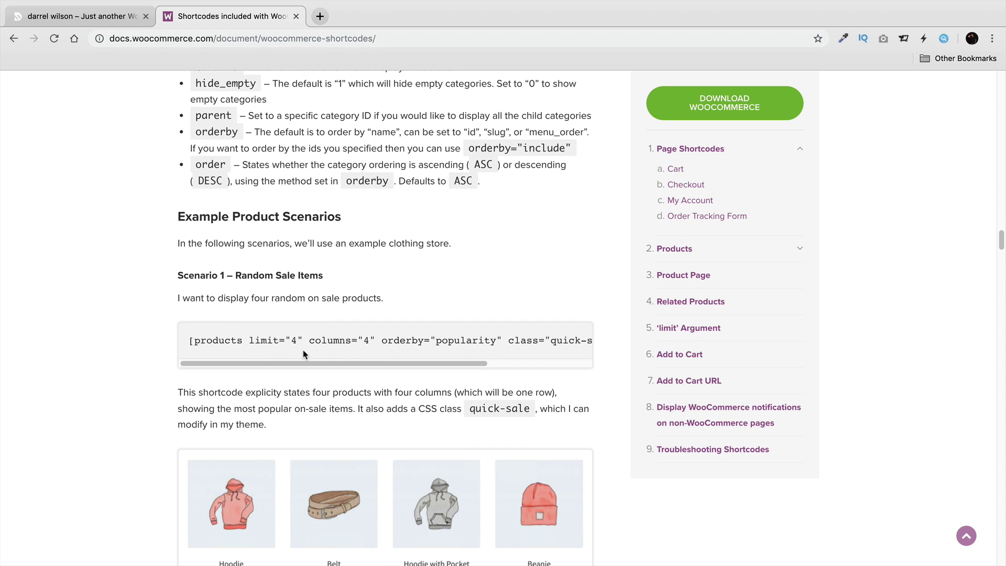
scroll(303, 363, right, 2)
scroll(312, 360, left, 2)
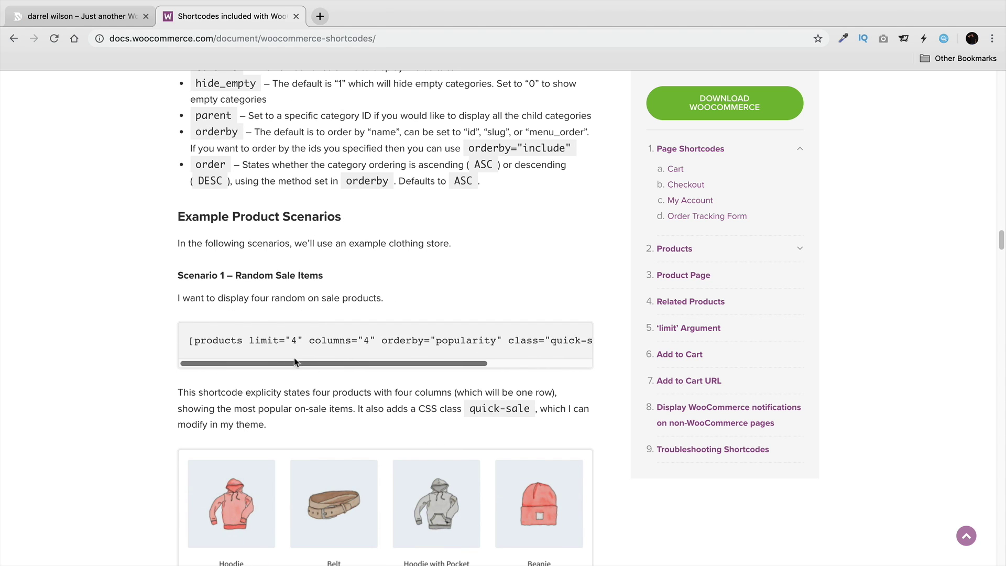
Find Featured Products on the store home page and open the page with Edit with Elementor.
click(105, 19)
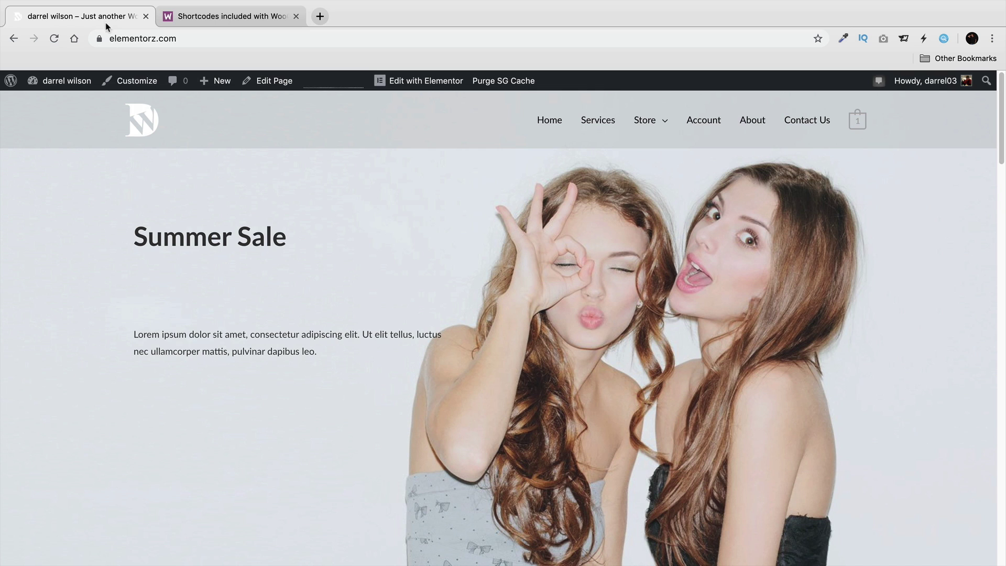
scroll(246, 312, down, 10)
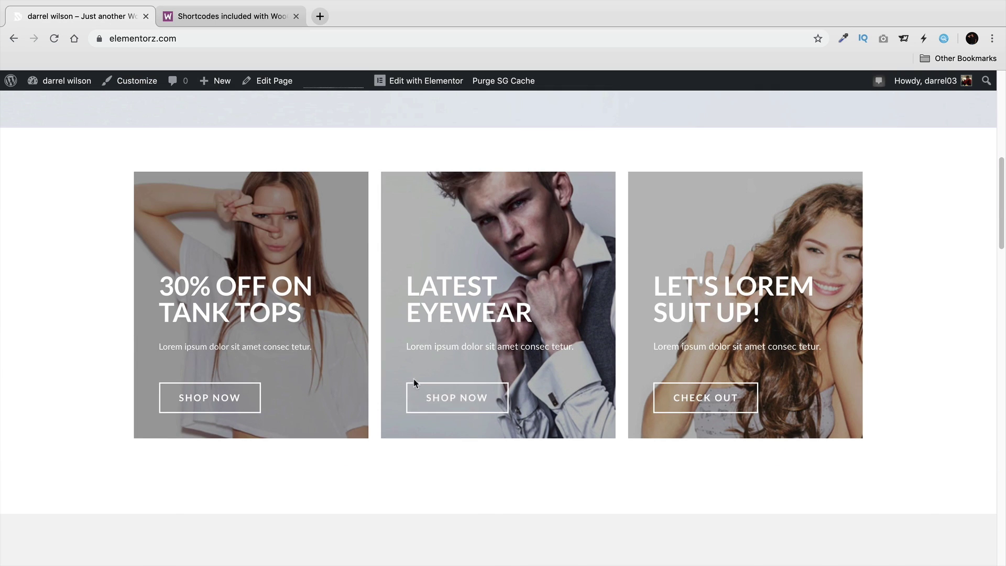
scroll(414, 380, down, 8)
scroll(443, 379, down, 3)
scroll(441, 375, up, 3)
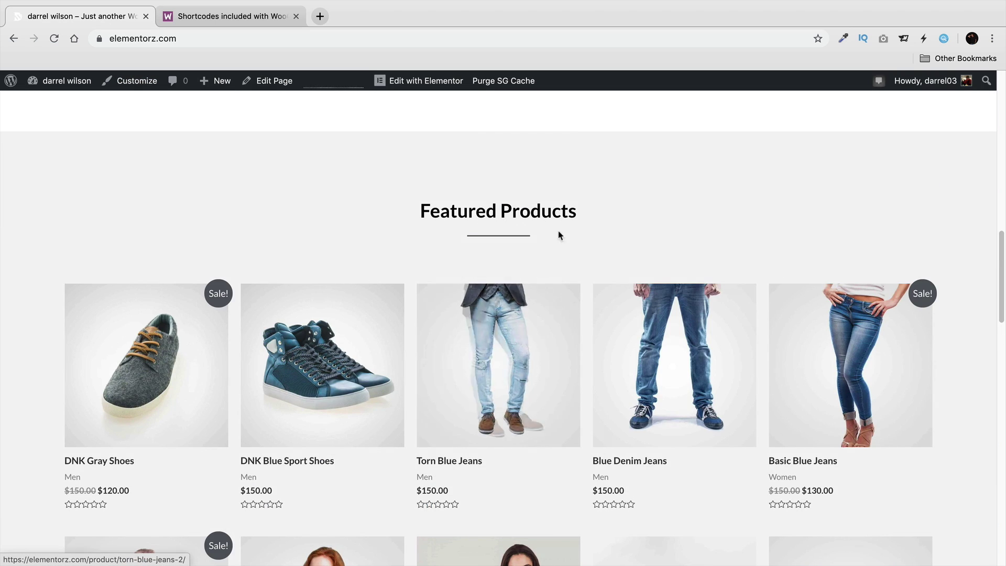
click(411, 86)
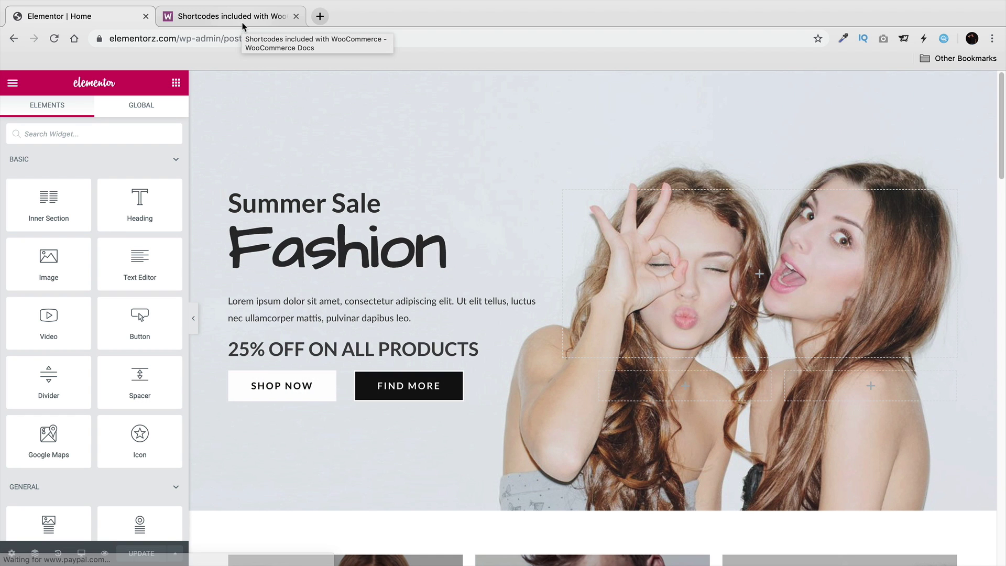
Check the Featured Products shortcode's columns="5" and limit="10" values, then return to the shortcode docs.
scroll(350, 202, down, 10)
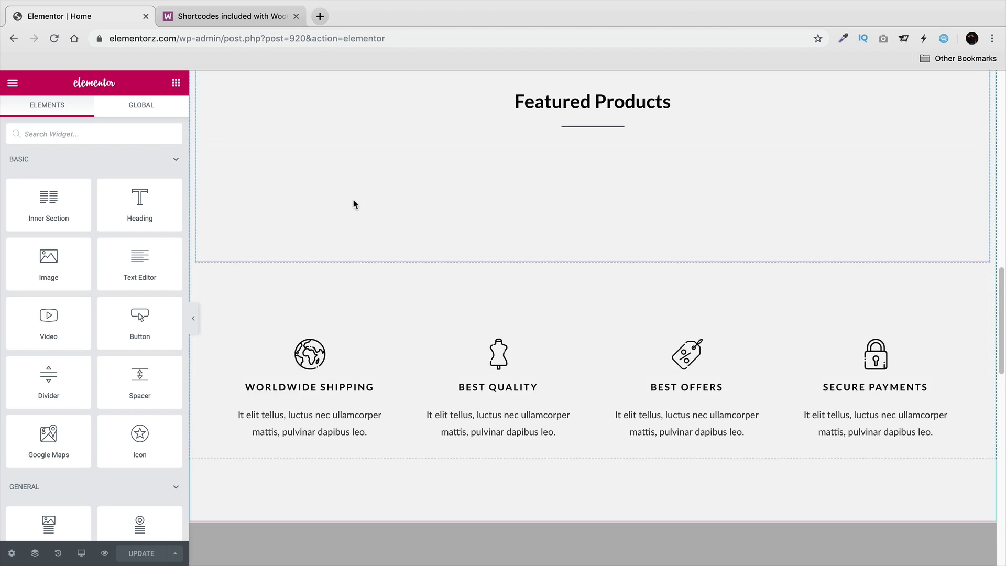
click(479, 219)
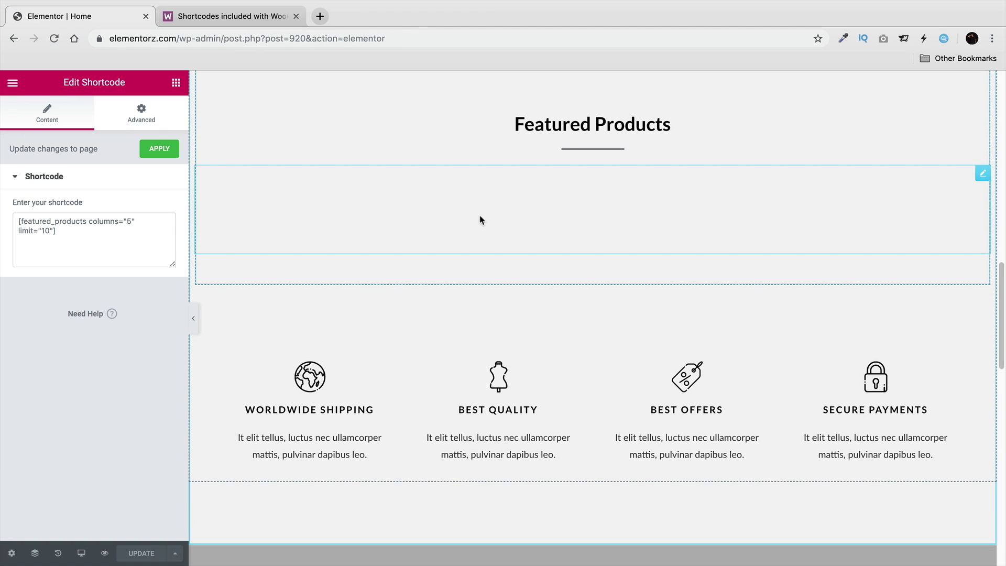
triple_click(56, 232)
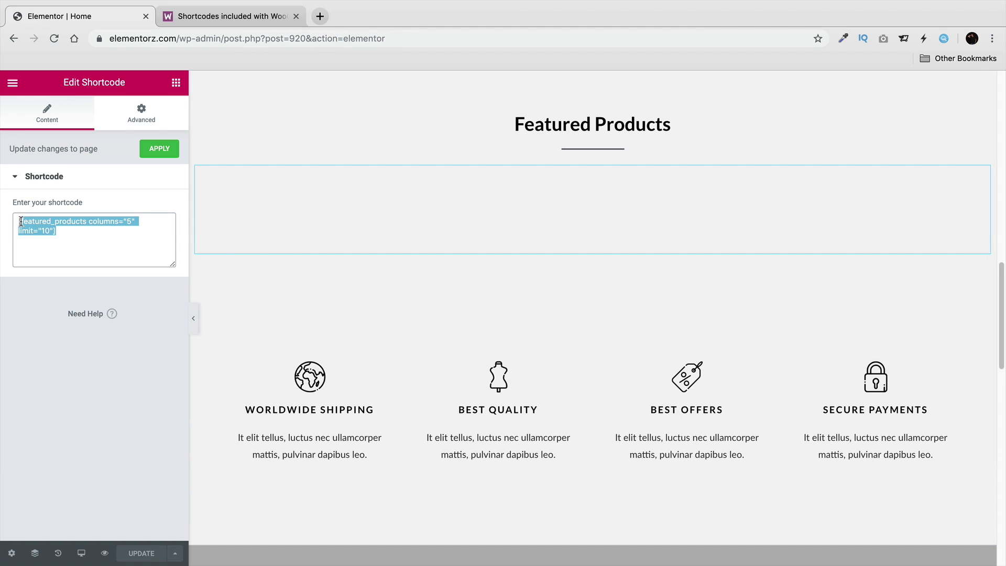
click(63, 232)
drag(89, 220, 134, 220)
drag(51, 231, 18, 231)
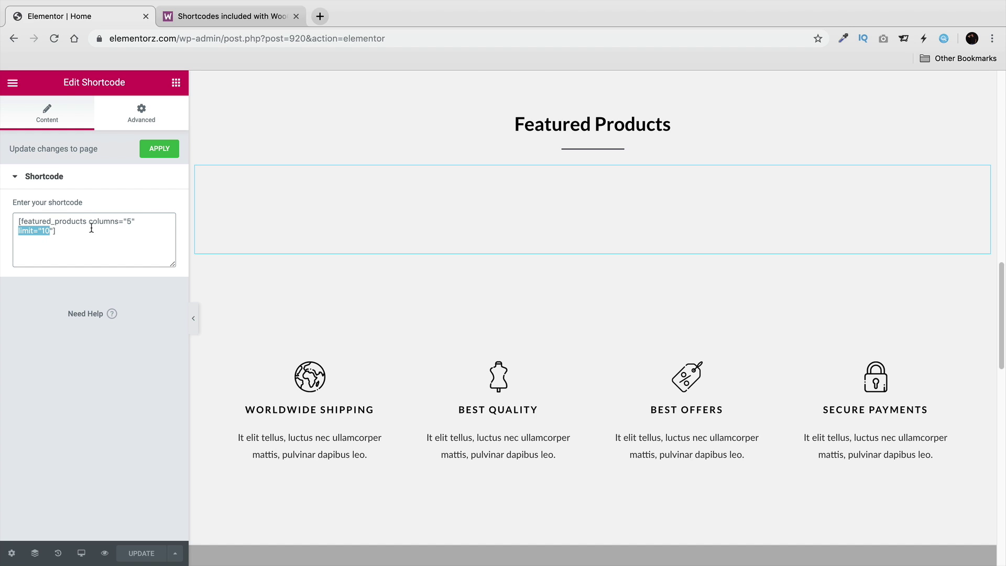
click(225, 16)
Note the columns="4" setting in the docs' shortcode example.
scroll(273, 212, up, 3)
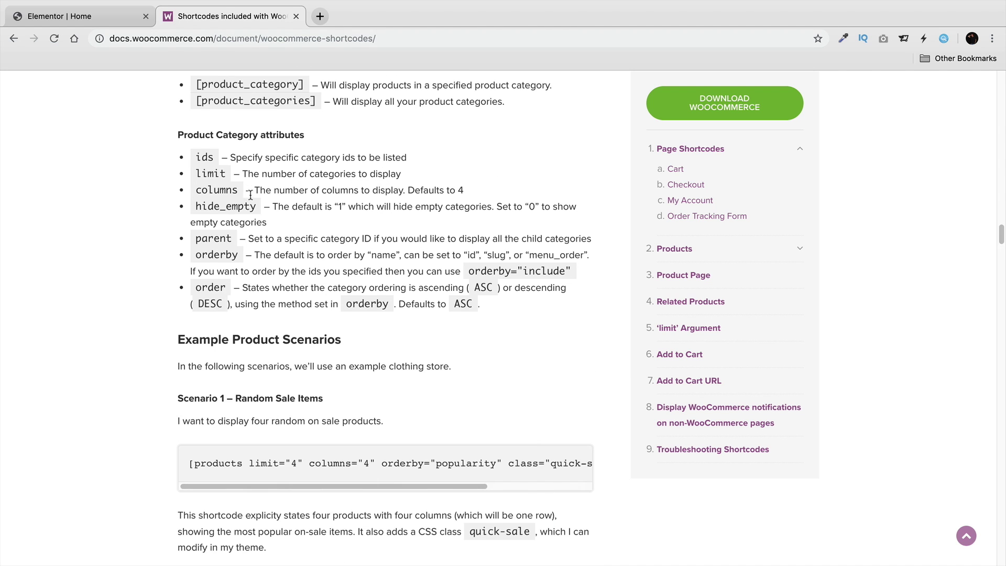
scroll(277, 211, down, 4)
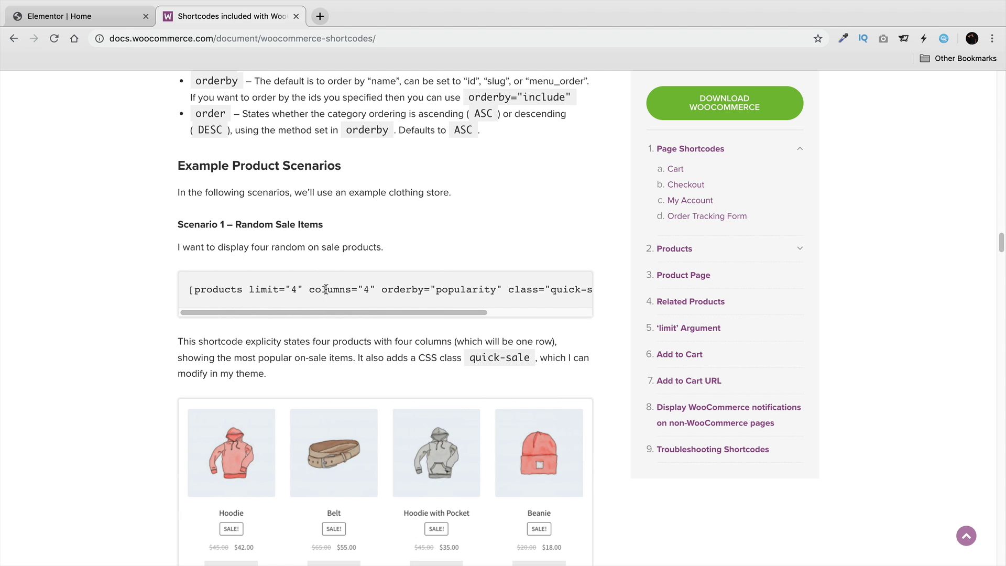
drag(313, 290, 375, 290)
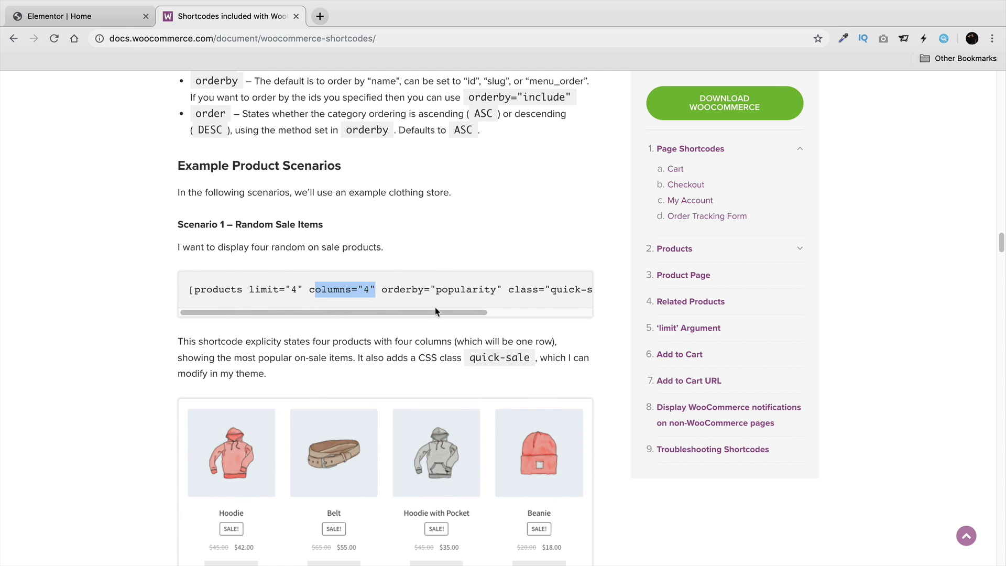
mouse_move(435, 313)
mouse_down()
mouse_move(519, 313)
mouse_move(431, 317)
mouse_up()
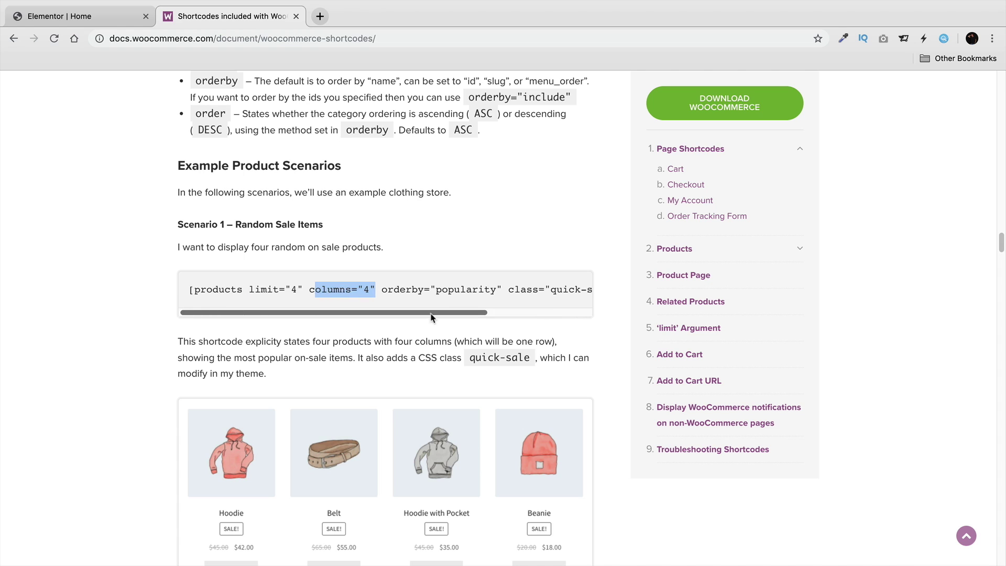
Browse the remaining shortcode Scenario examples, then return to the Elementor Home editor.
scroll(373, 330, down, 8)
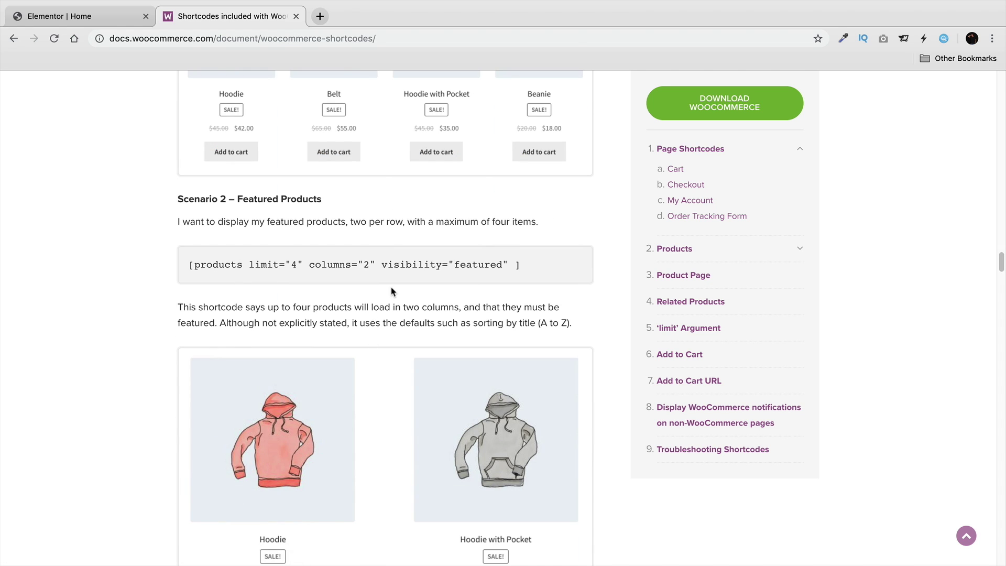
scroll(392, 291, down, 12)
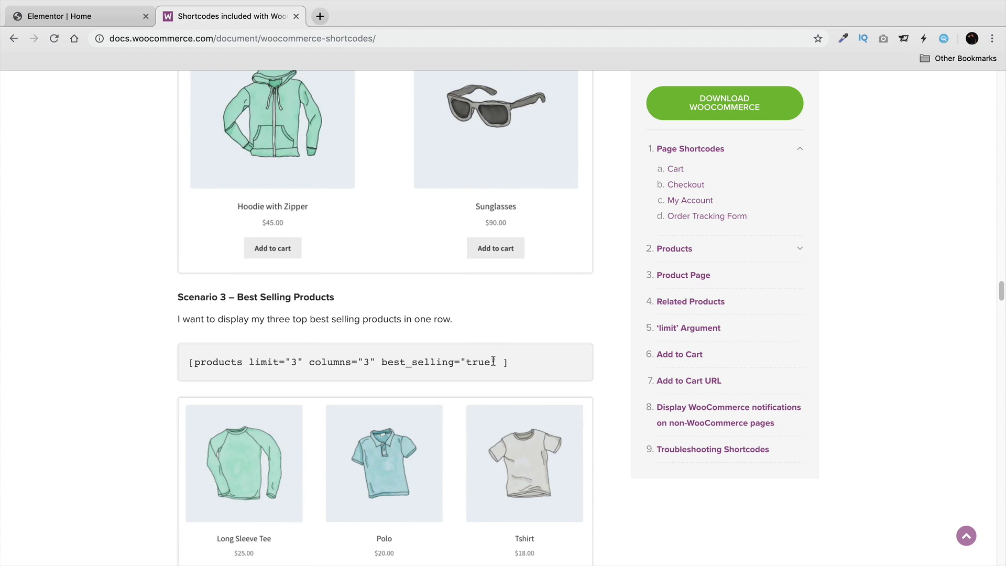
scroll(486, 358, down, 7)
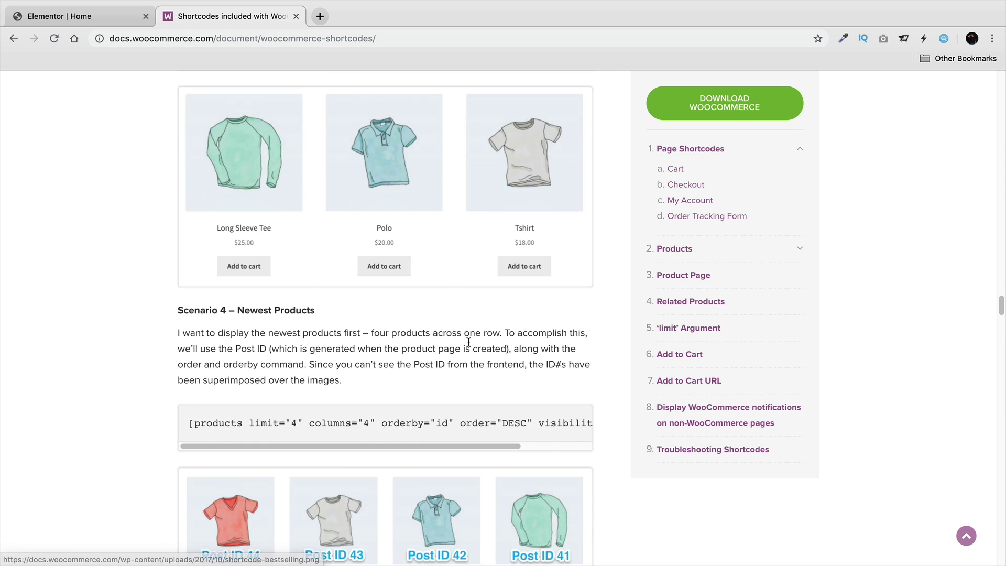
scroll(470, 341, down, 1)
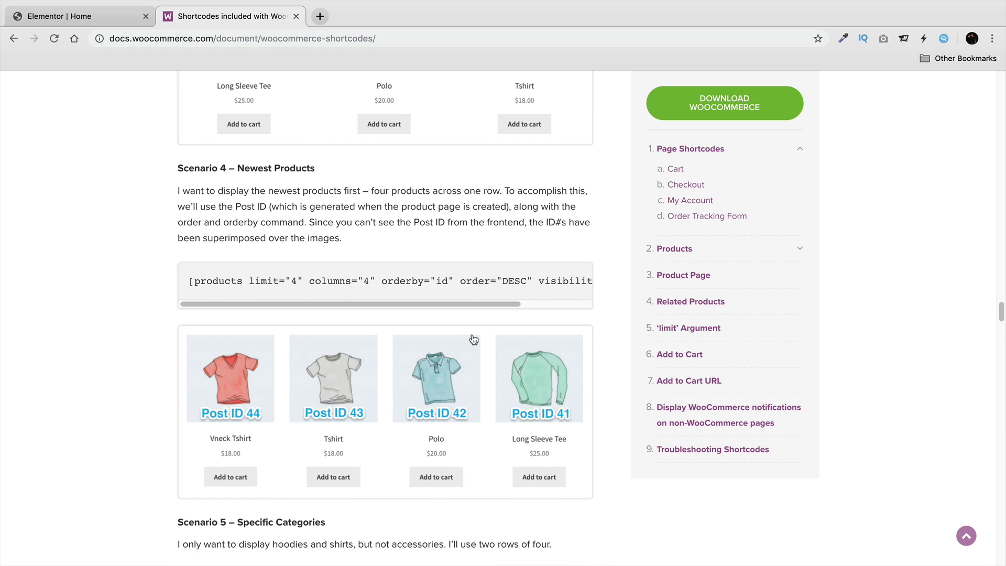
scroll(473, 340, down, 3)
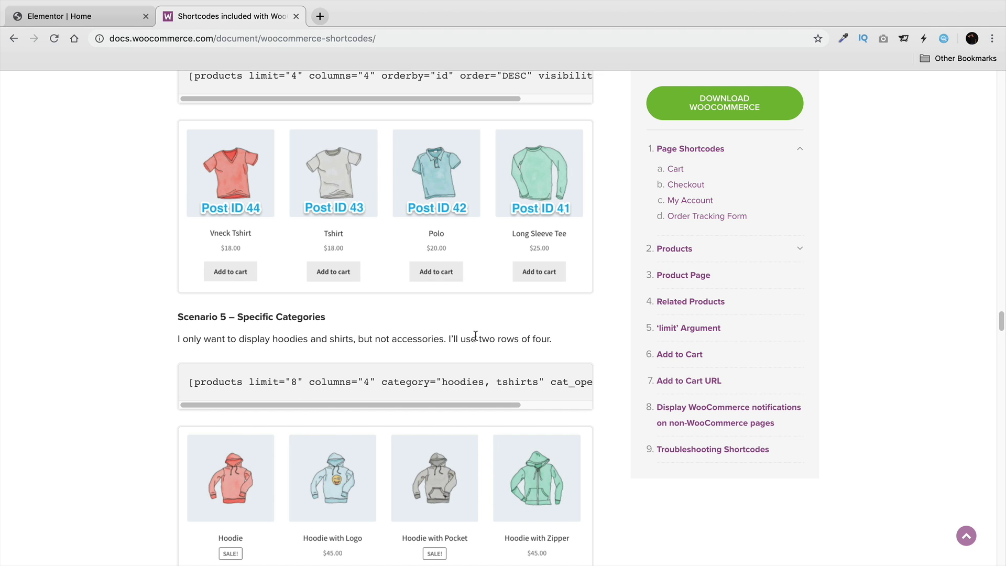
scroll(475, 334, down, 5)
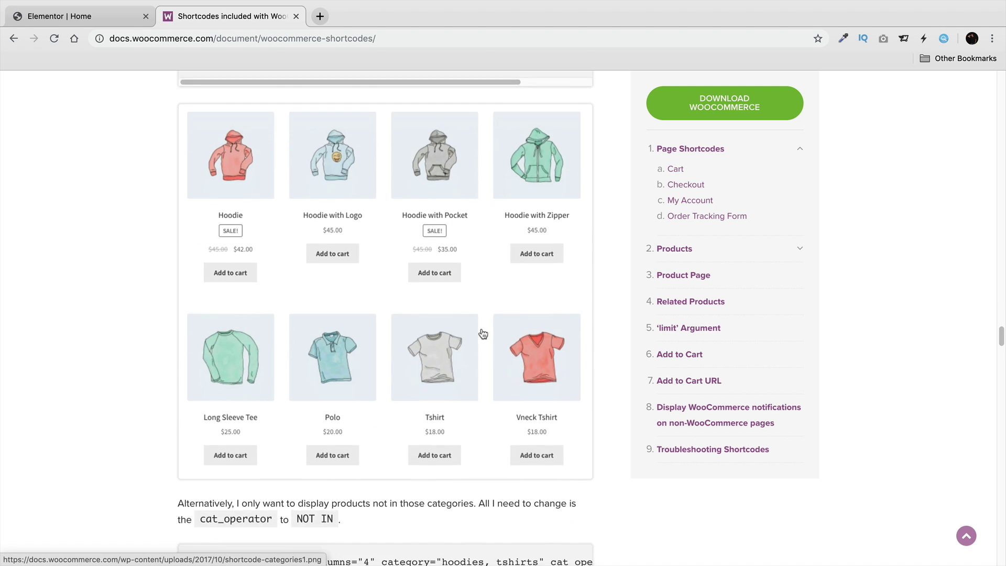
scroll(483, 333, down, 7)
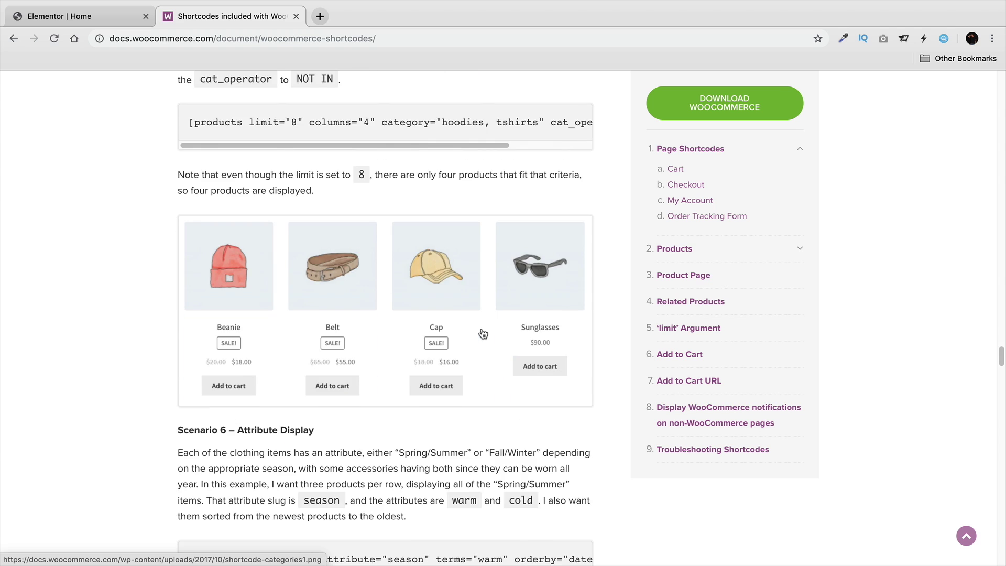
scroll(483, 333, down, 2)
scroll(479, 330, down, 1)
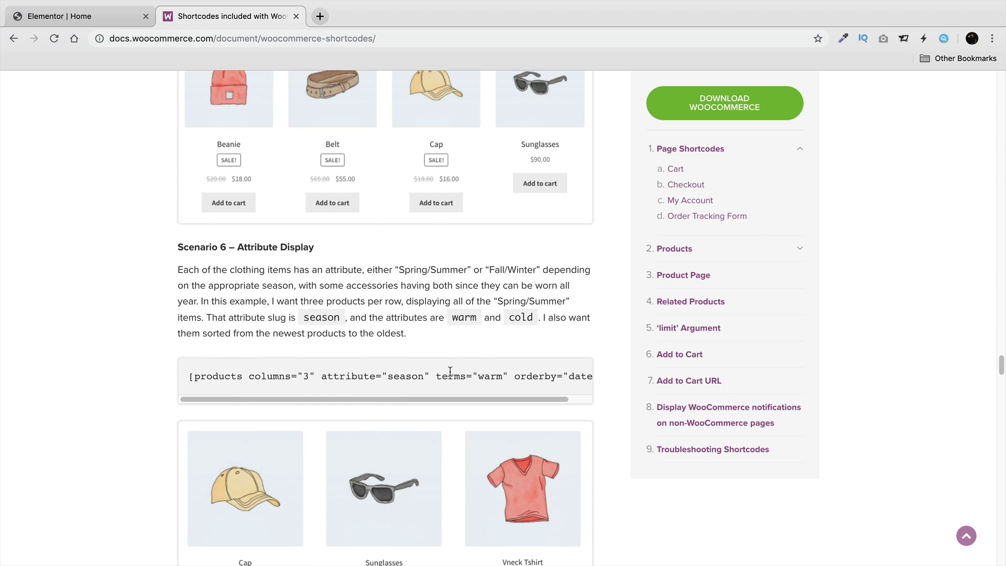
scroll(433, 345, down, 11)
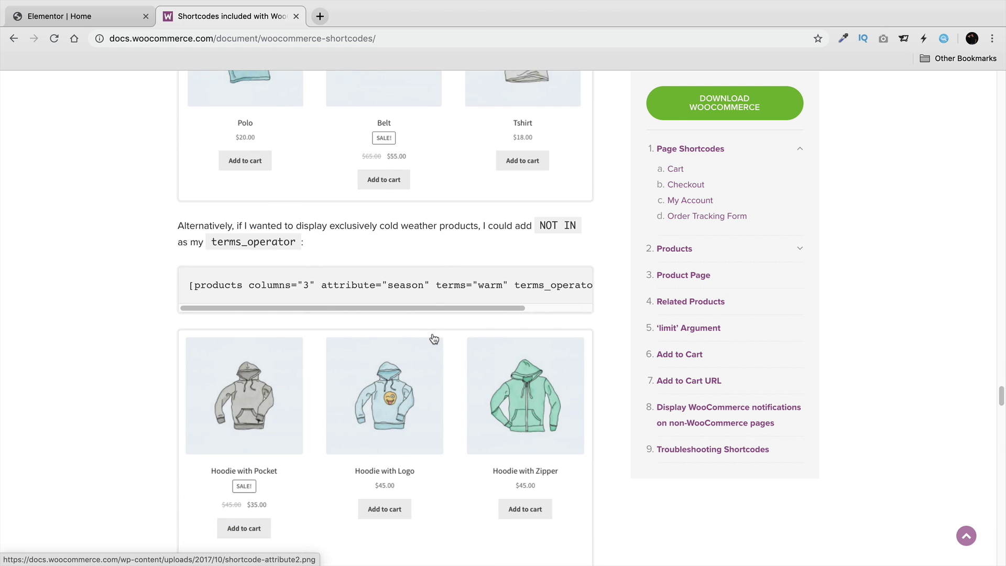
scroll(433, 339, down, 4)
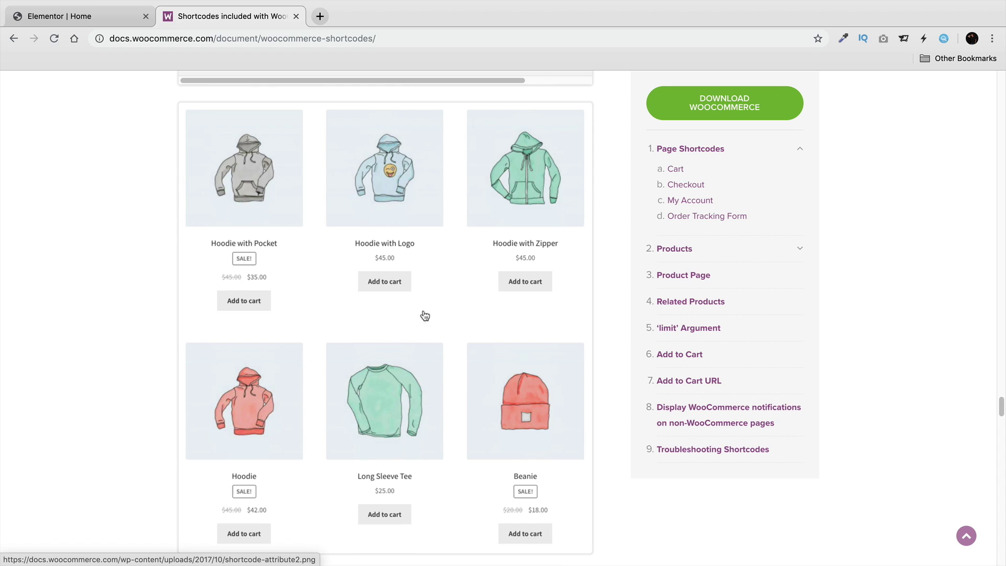
click(103, 20)
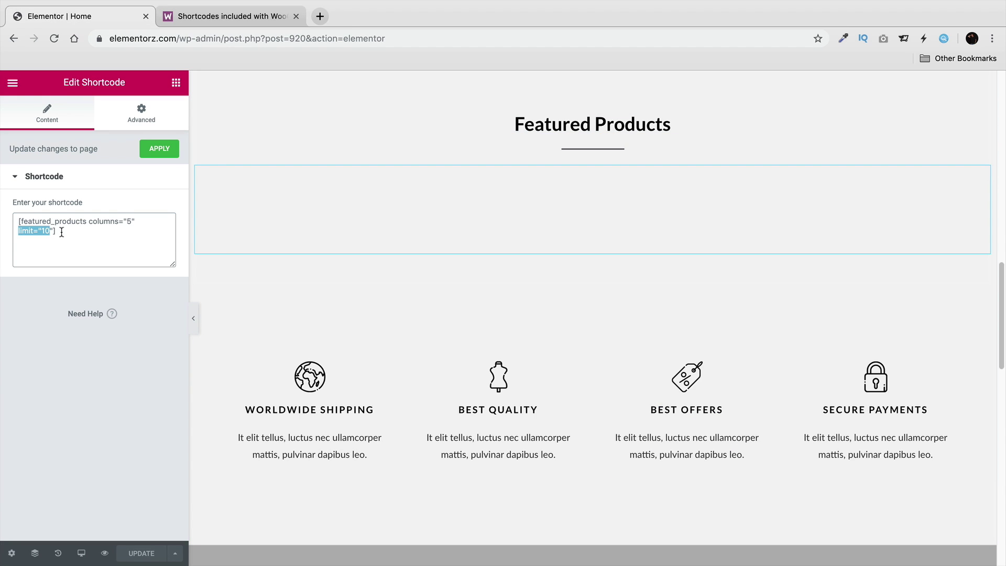
Change the Featured Products shortcode to columns="4" limit="8" and save the page.
click(132, 218)
key(BackSpace)
text(4)
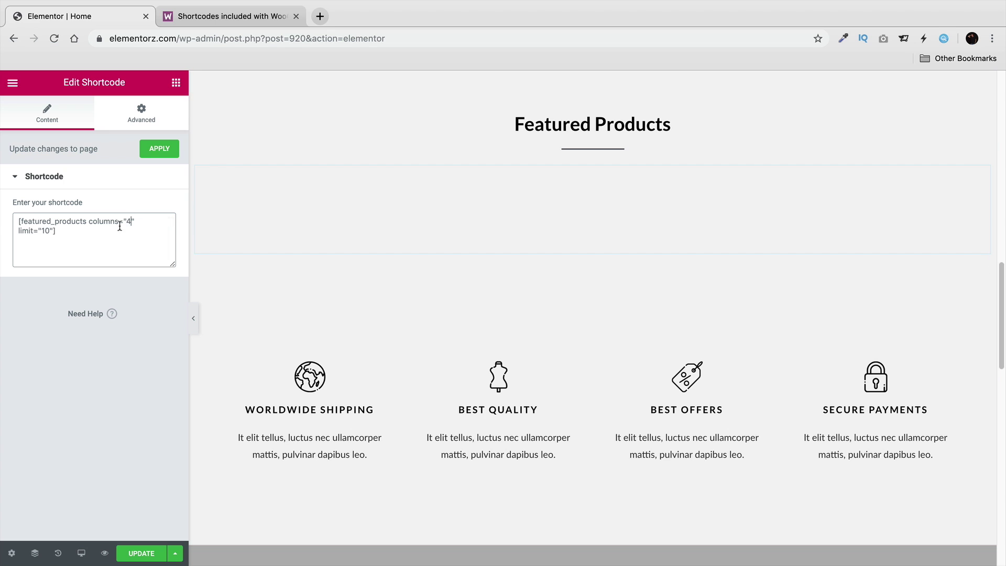
click(48, 231)
key(BackSpace)
text(8)
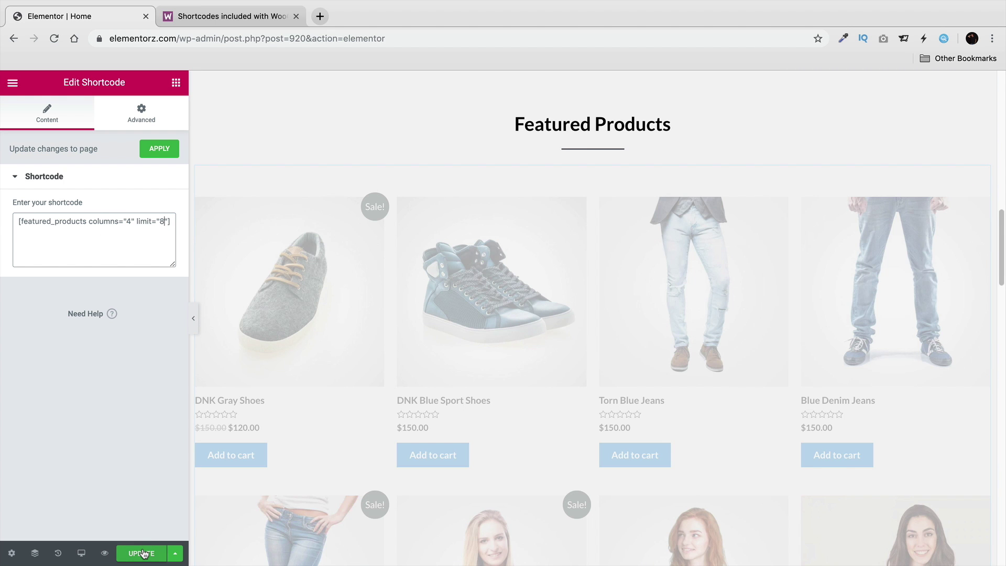
click(145, 553)
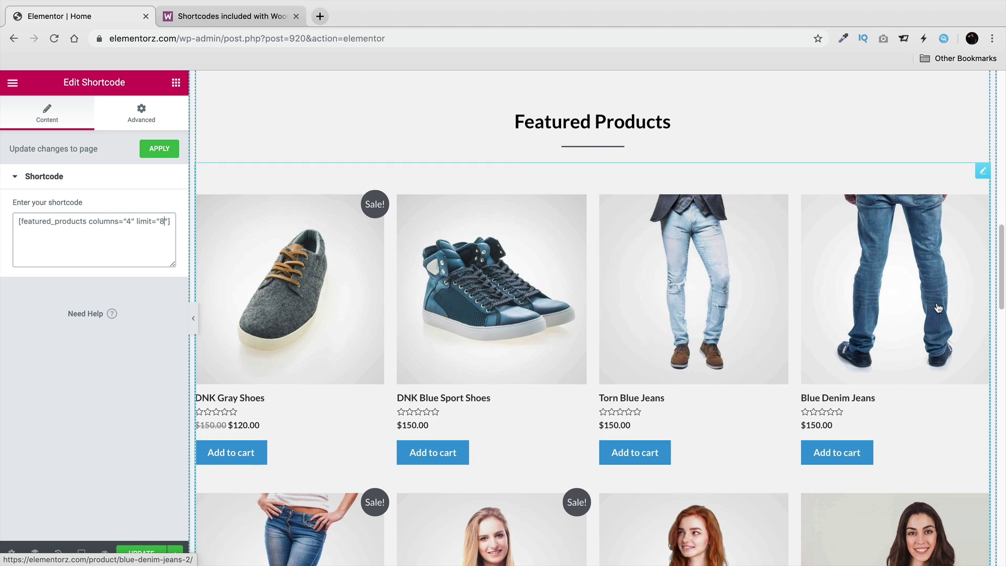
Review the updated product grid, then go back to the WooCommerce shortcodes docs.
scroll(927, 314, down, 3)
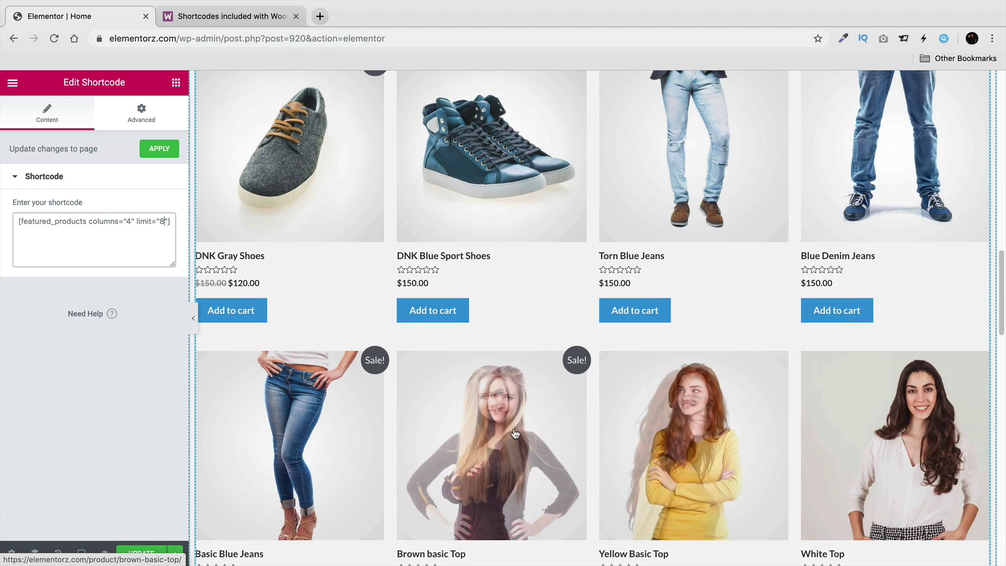
scroll(523, 419, down, 3)
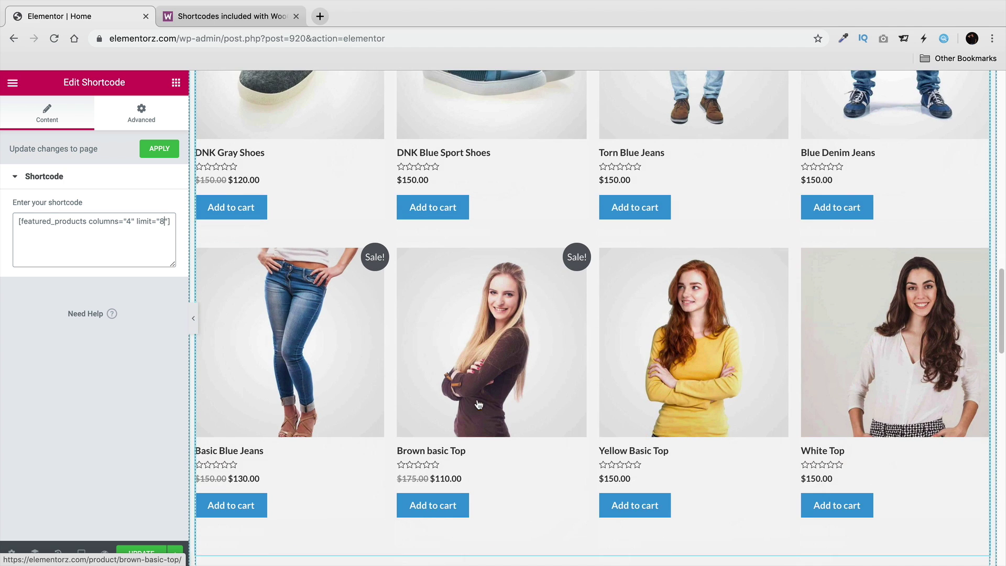
scroll(478, 389, up, 4)
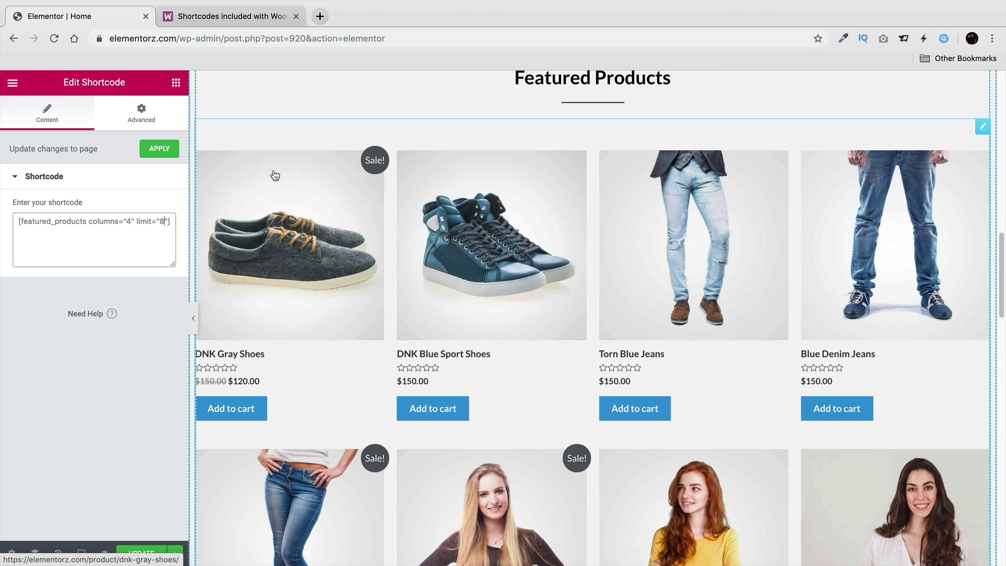
click(215, 15)
scroll(397, 368, up, 20)
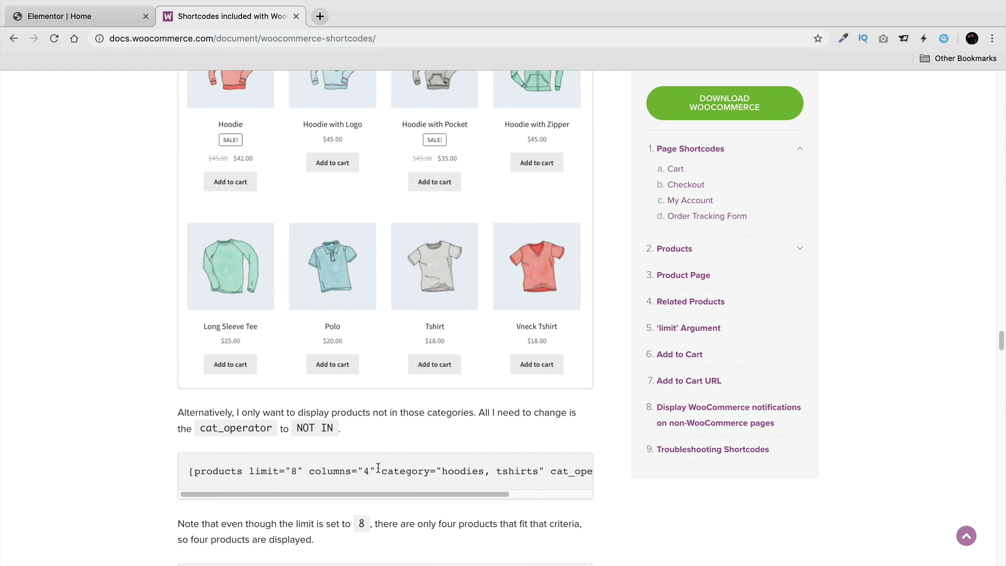
Copy the Scenario 5 products shortcode example from the docs.
drag(383, 468, 384, 469)
drag(486, 467, 204, 466)
right_click(192, 470)
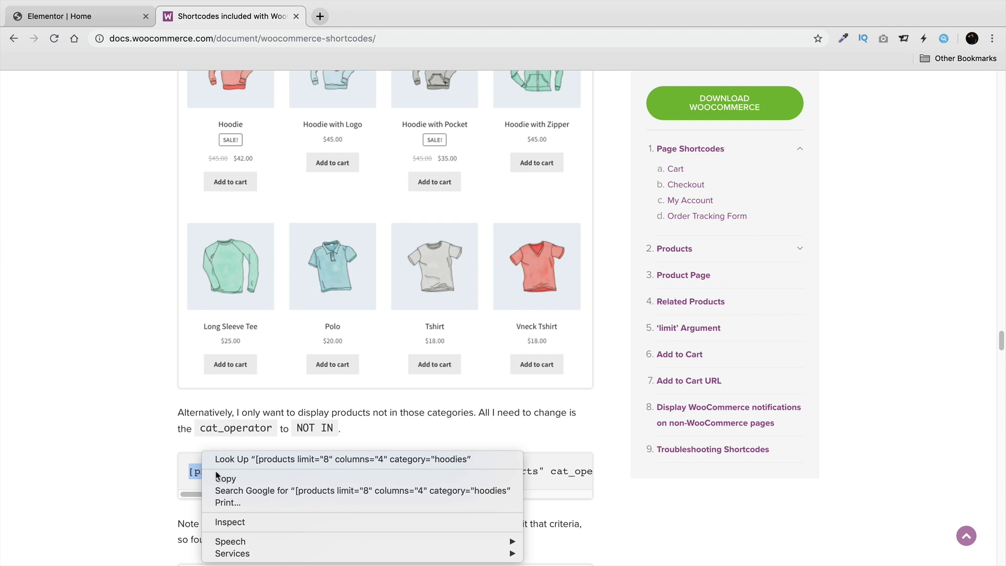
click(225, 476)
Replace the Featured Products shortcode with the copied one, using category "women" and limit 4.
click(79, 16)
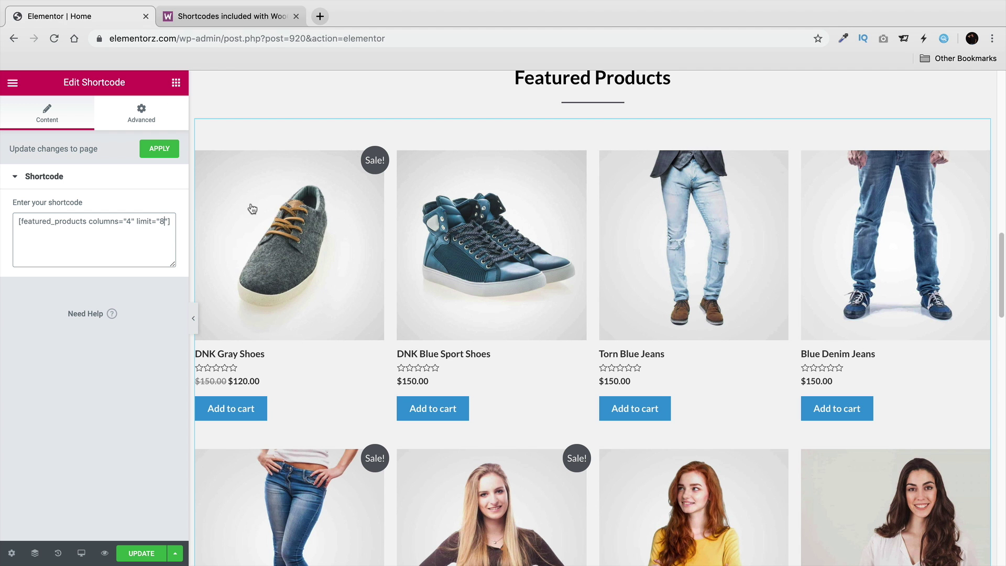
triple_click(125, 219)
right_click(125, 219)
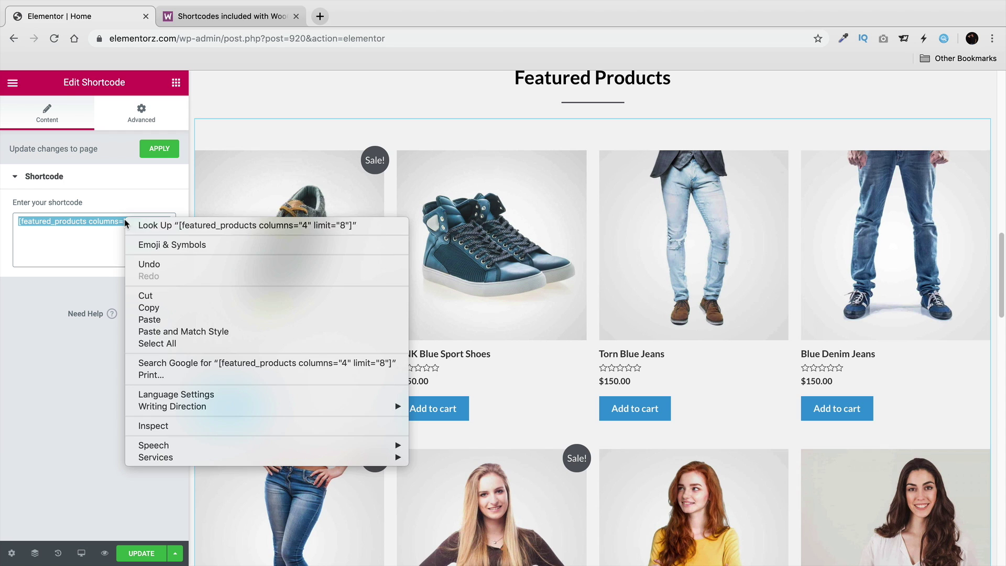
click(149, 319)
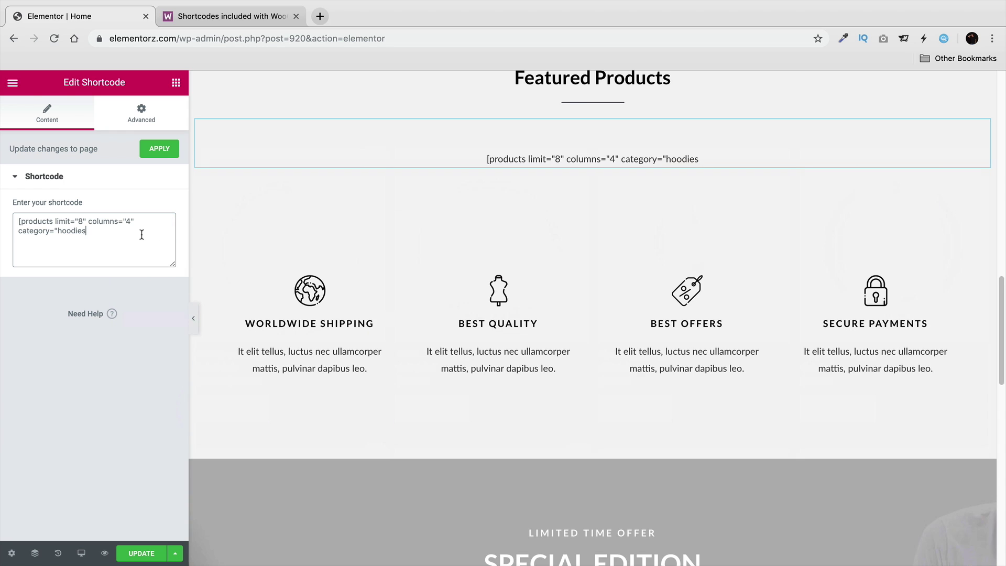
text(")
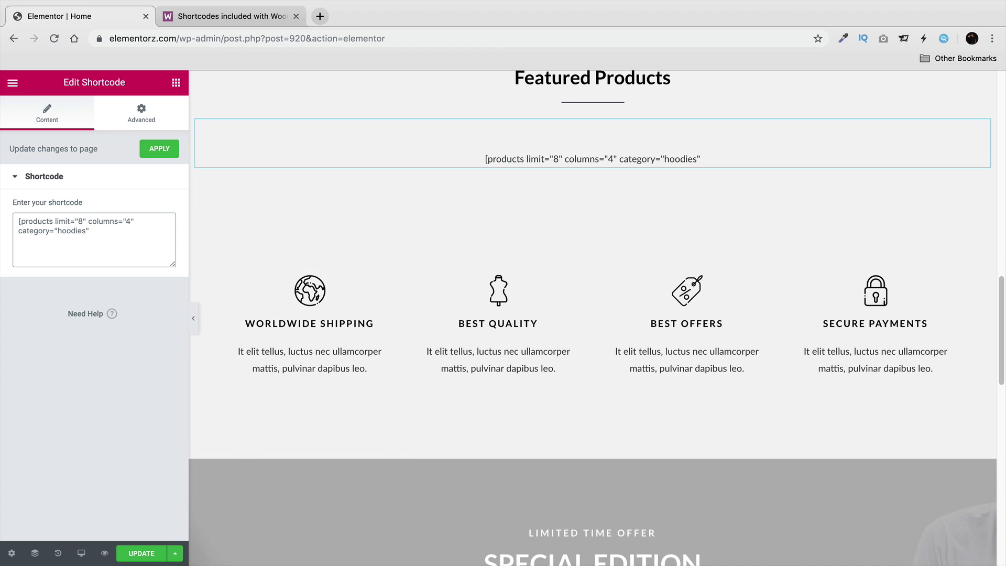
text(])
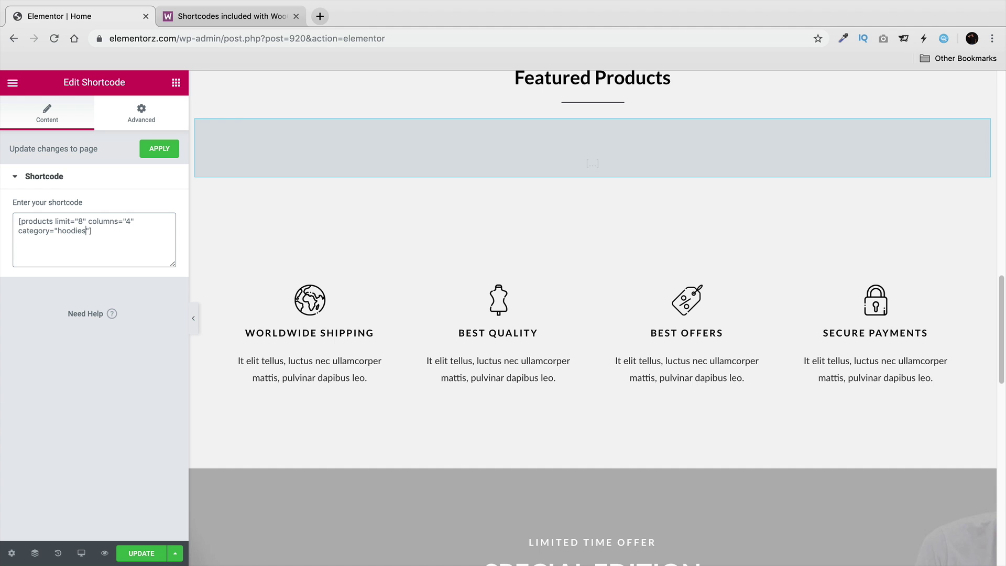
key(BackSpace)
key(BackSpace)
key(BackSpace)
key(BackSpace)
key(BackSpace)
key(BackSpace)
key(BackSpace)
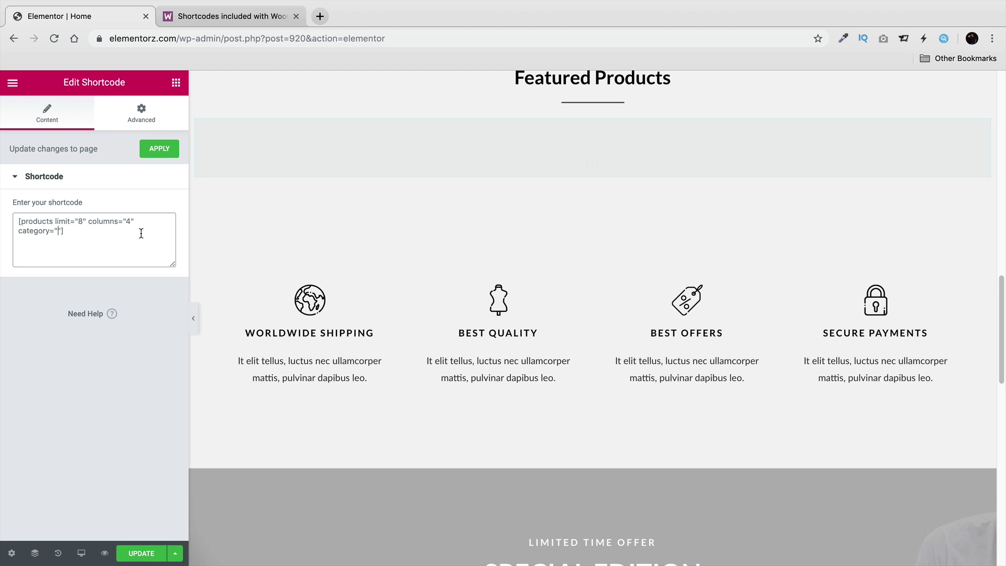
text(women)
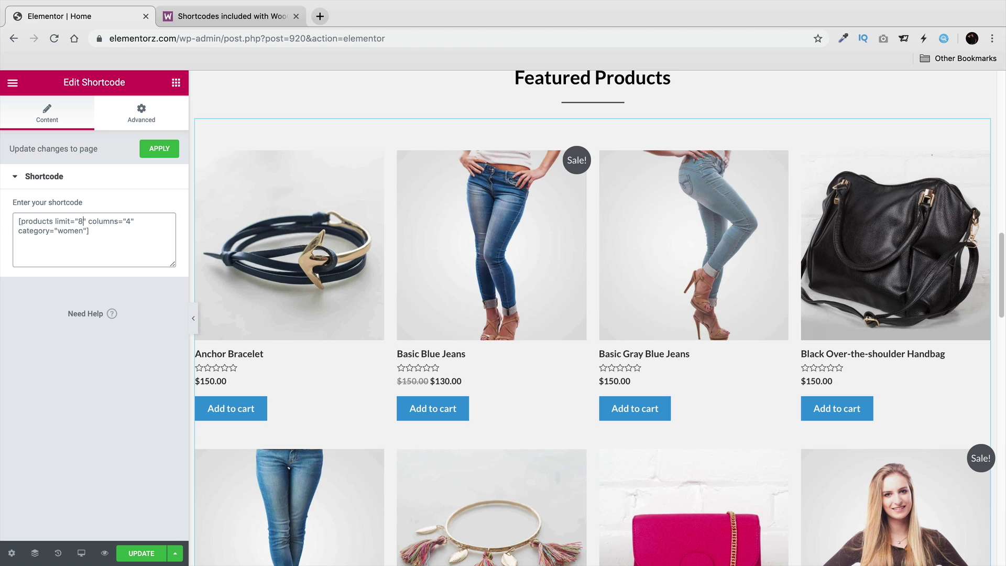
key(BackSpace)
text(4)
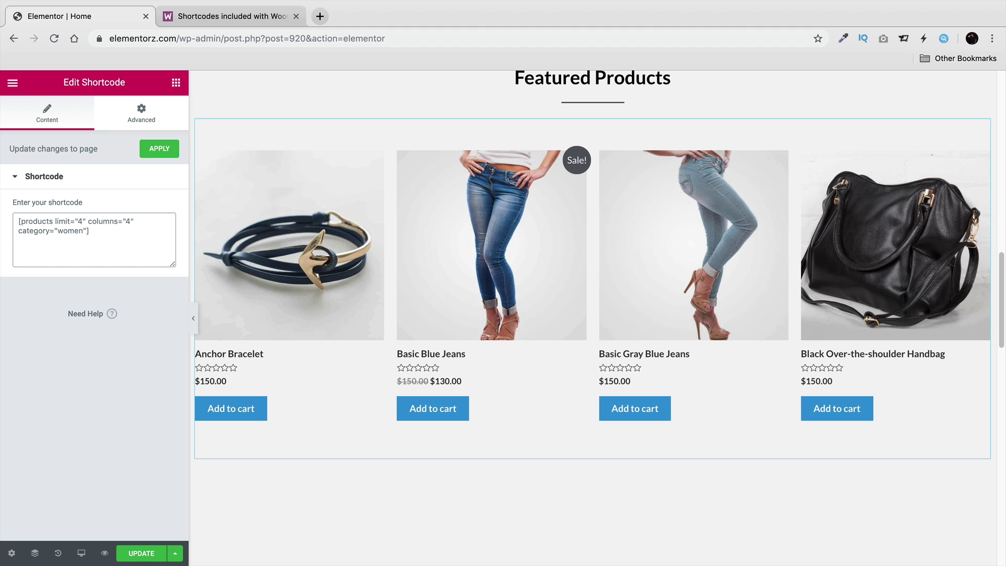
scroll(370, 258, down, 5)
scroll(386, 267, up, 4)
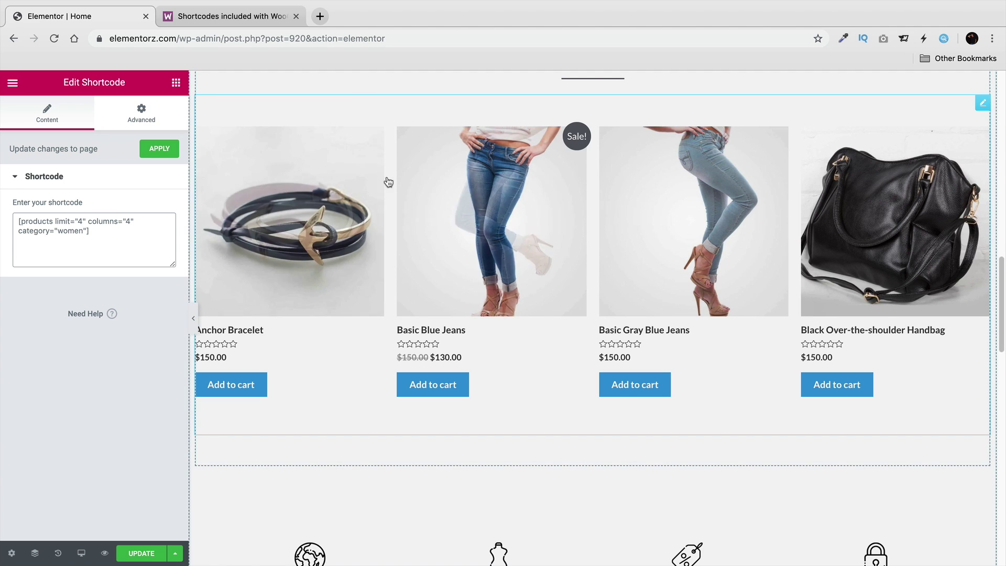
click(261, 123)
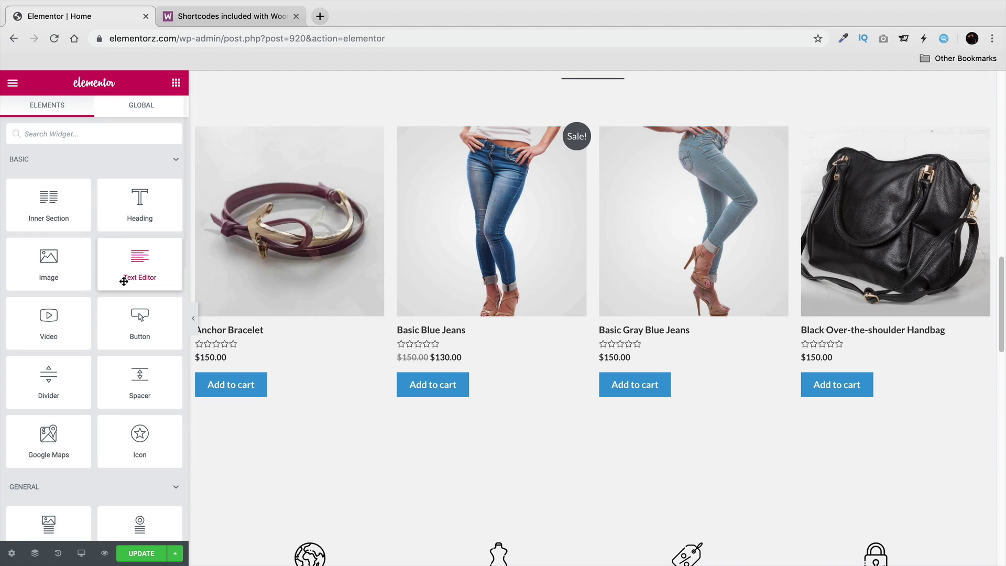
Add a Shortcode widget below the product grid with the products shortcode set to category "men".
click(102, 135)
text(short)
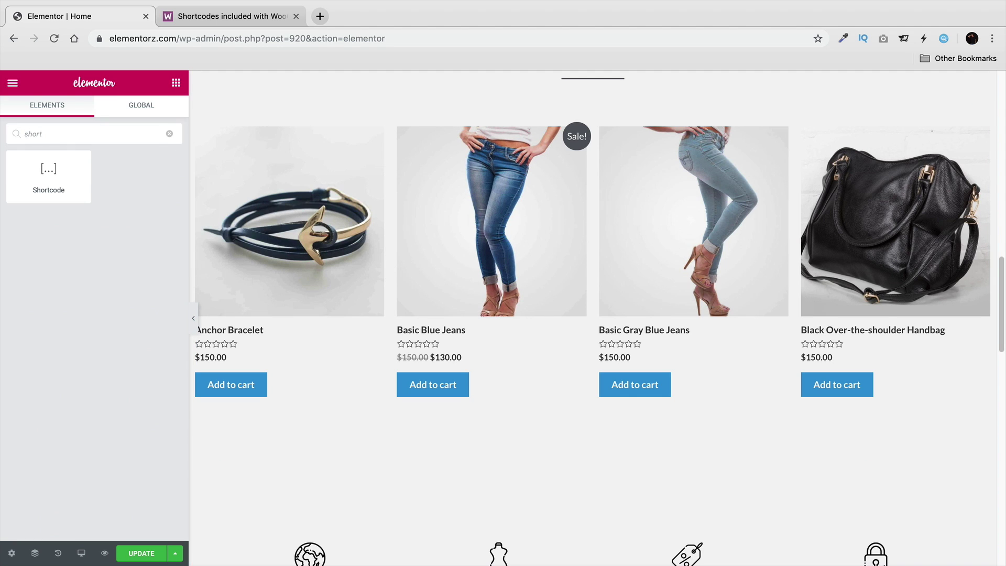
drag(62, 193, 492, 465)
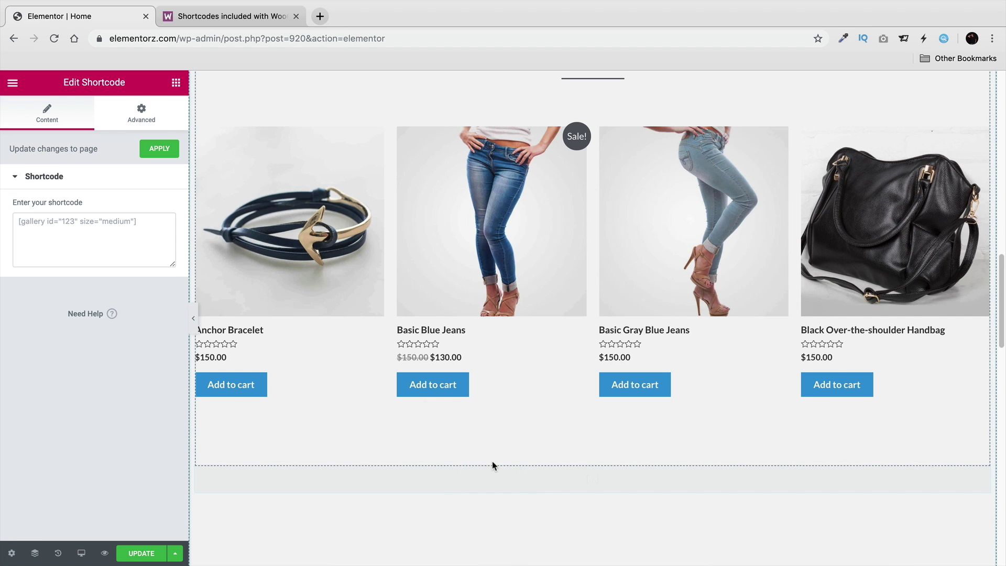
click(76, 234)
right_click(73, 228)
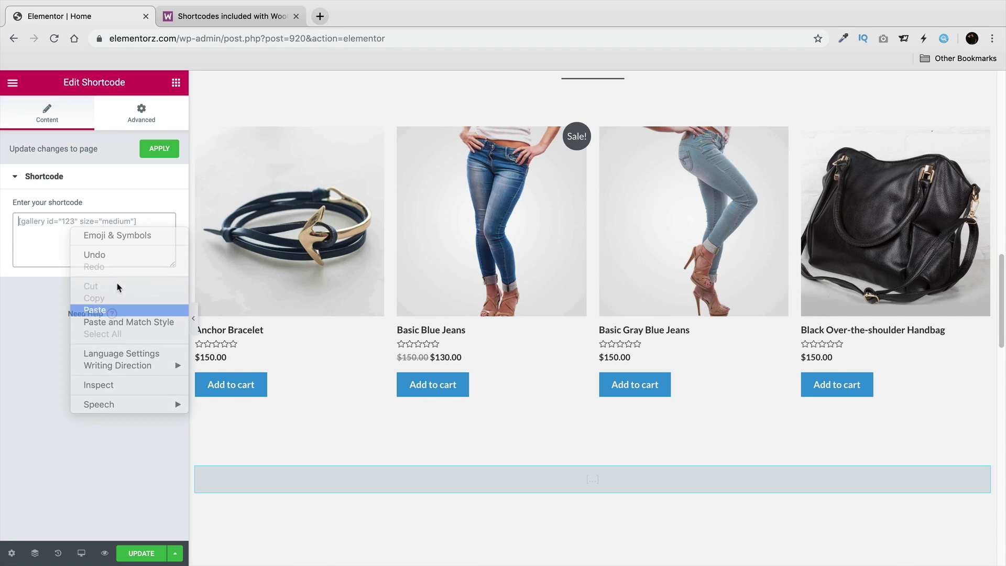
click(105, 310)
double_click(71, 231)
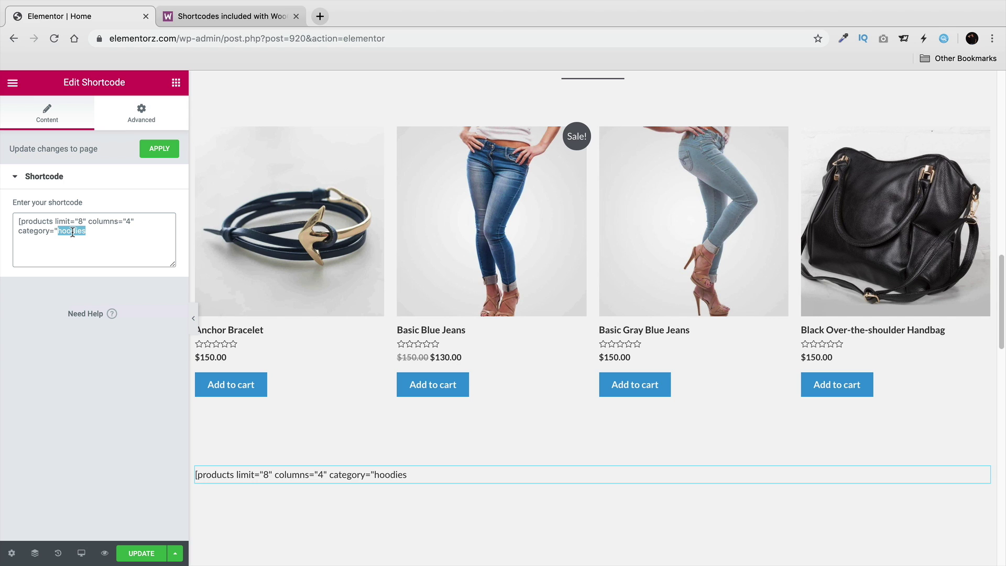
text(men")
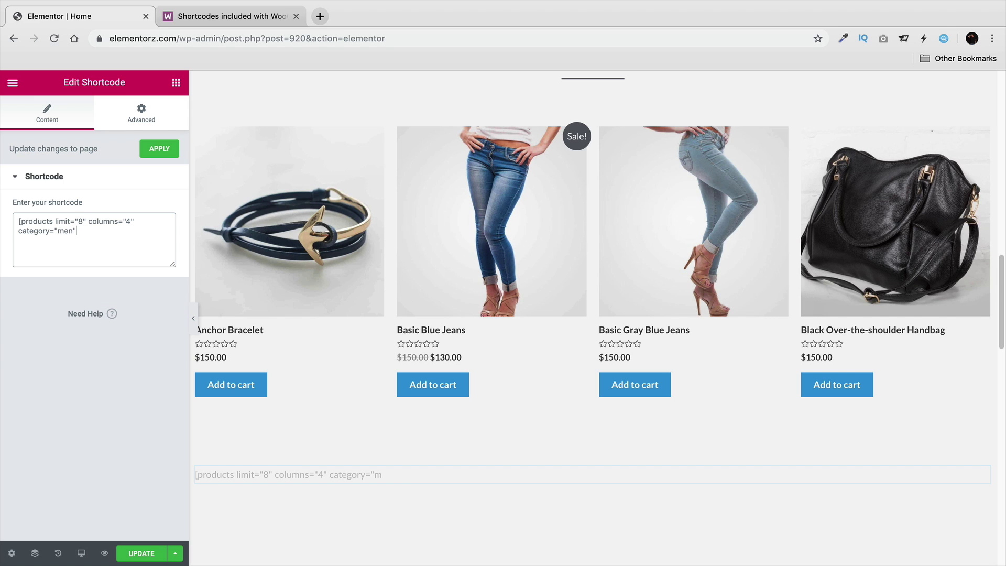
text(])
scroll(235, 304, down, 7)
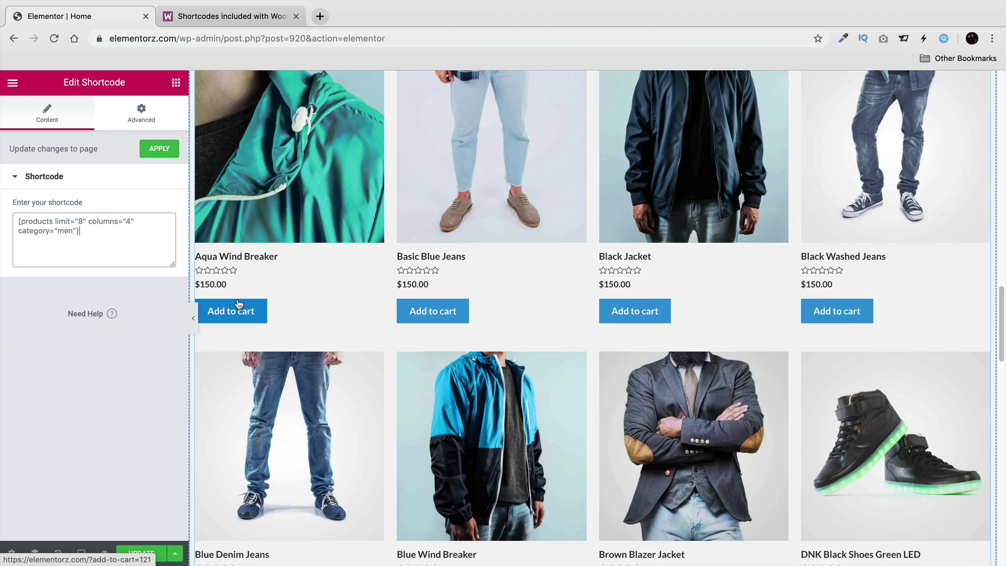
scroll(237, 301, down, 5)
scroll(241, 303, up, 8)
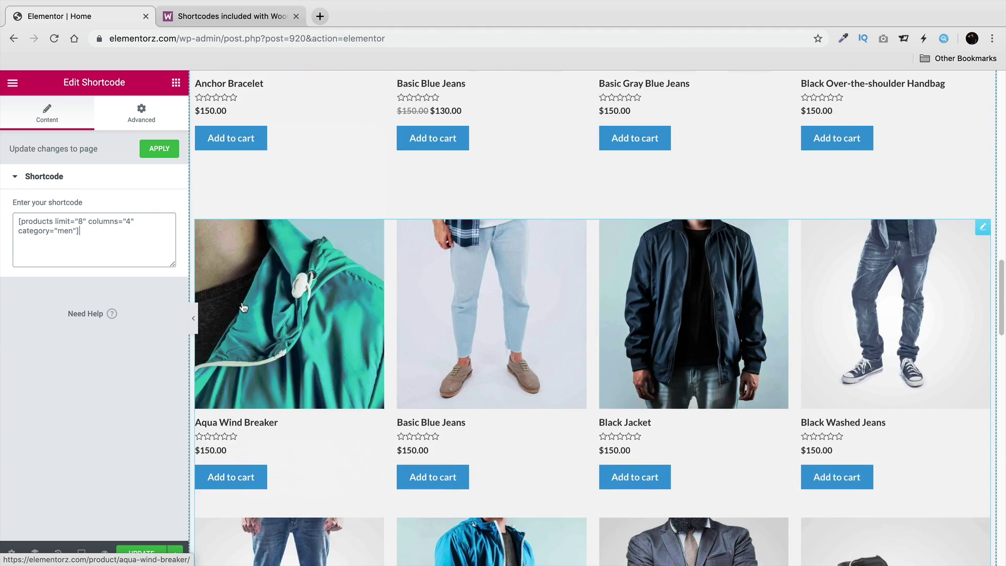
scroll(244, 307, up, 5)
Clear the new shortcode field and save the home page.
key(super+a)
key(BackSpace)
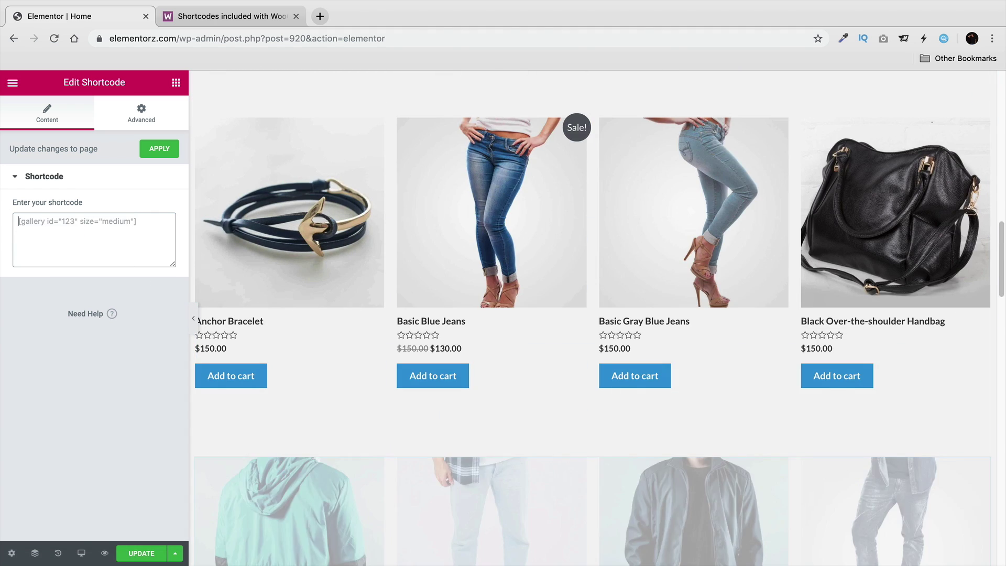
click(155, 552)
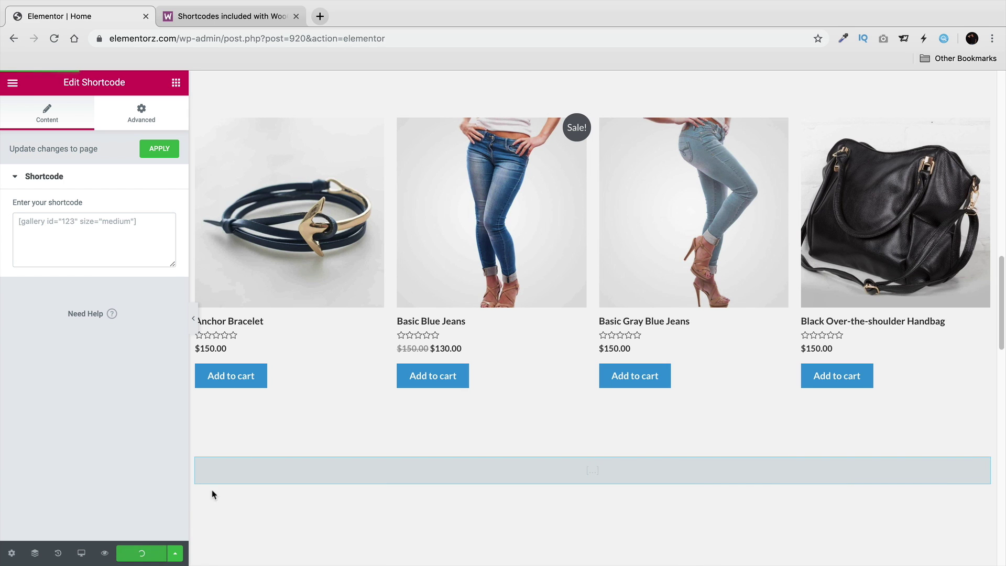
scroll(357, 424, up, 10)
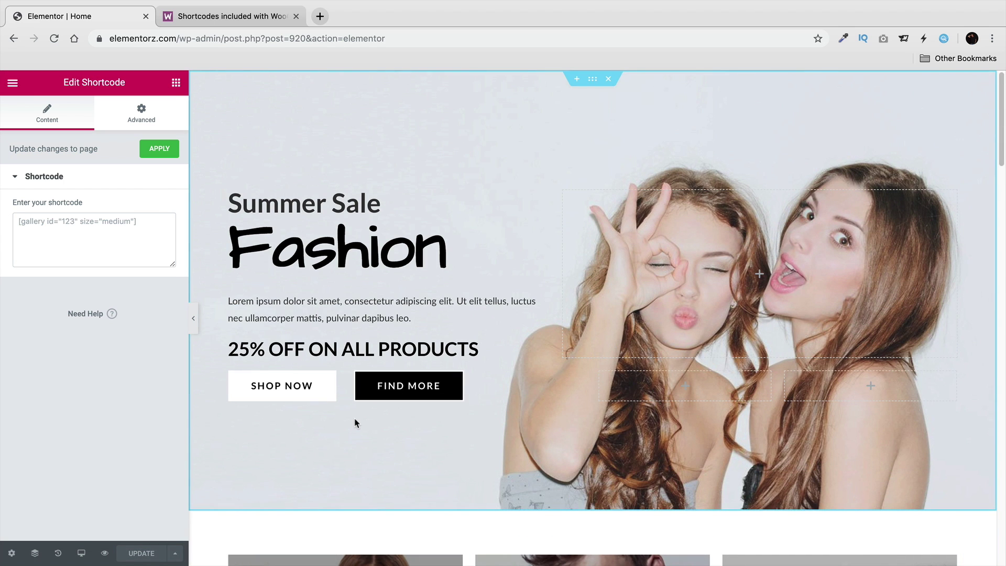
click(13, 82)
View the live home page, glance at the products shortcode example, then return to the storefront.
click(81, 384)
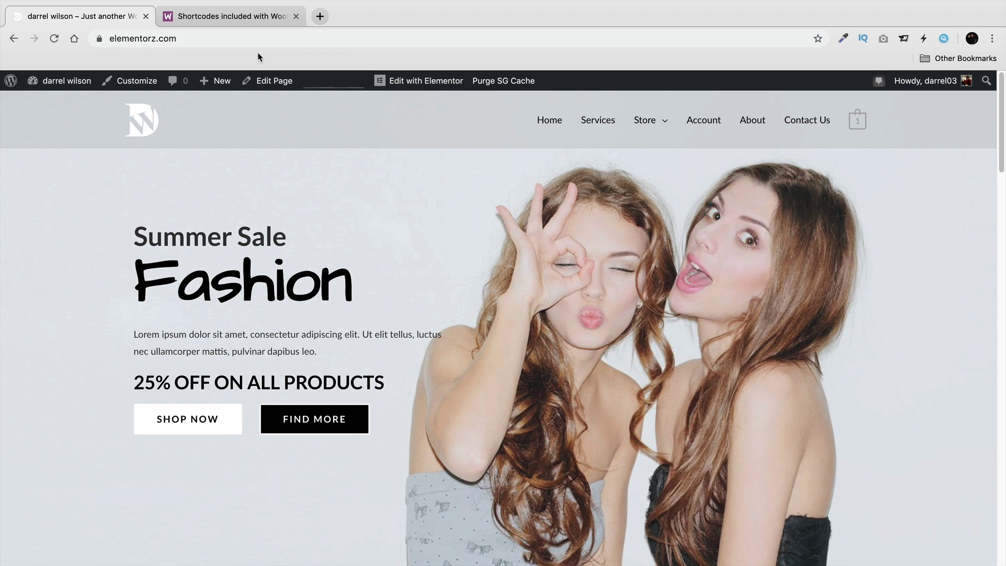
click(255, 24)
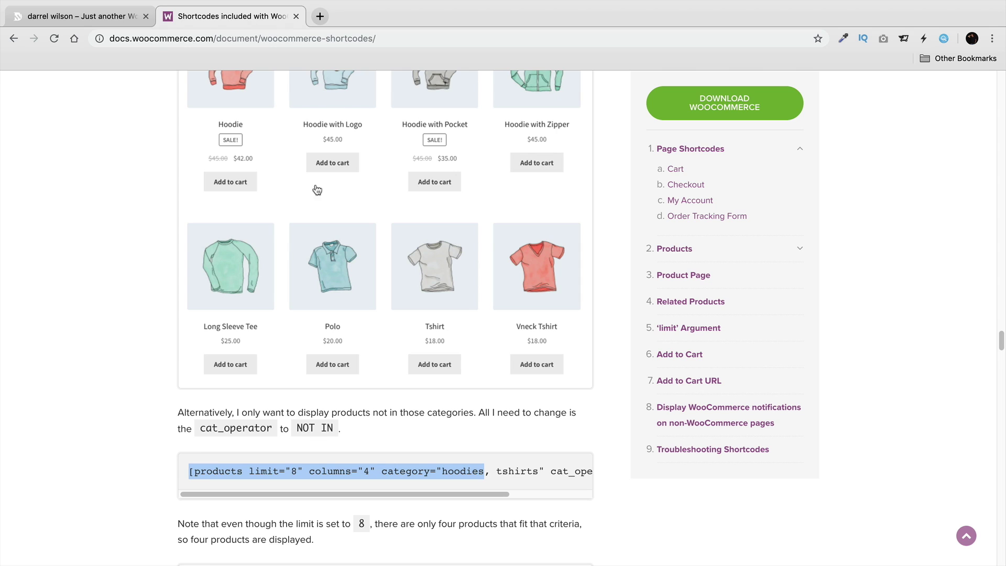
click(242, 470)
drag(242, 471, 194, 471)
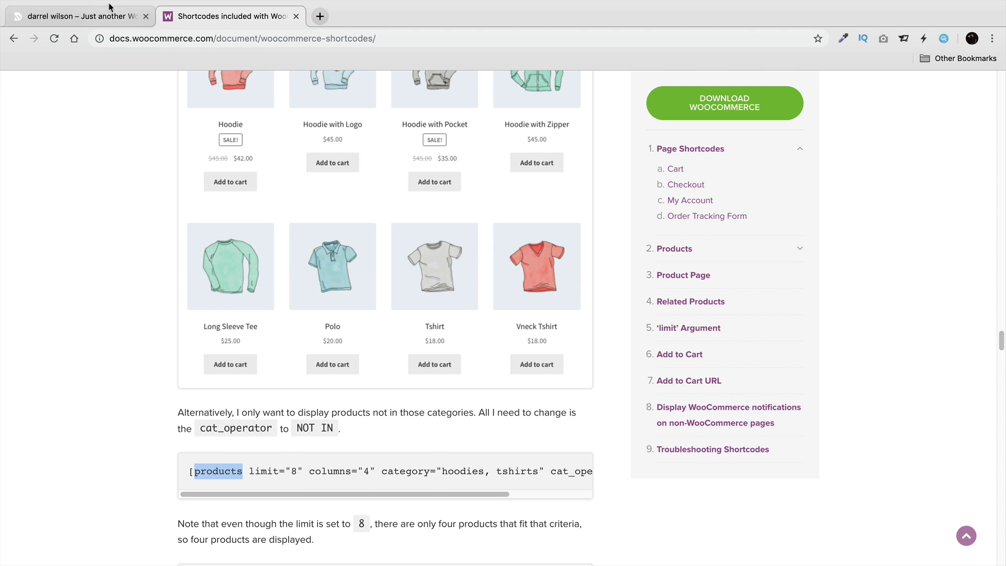
click(96, 16)
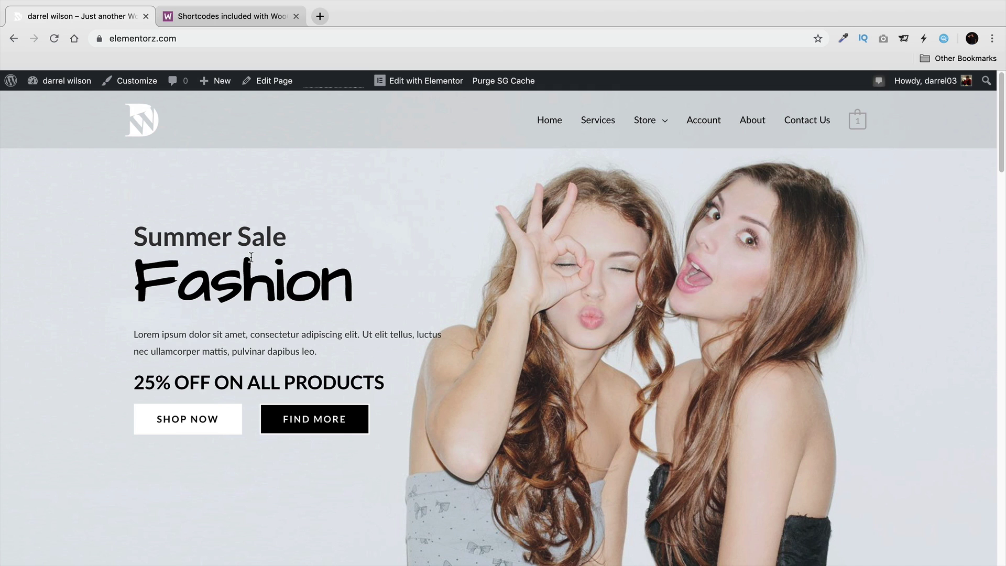
mouse_move(645, 124)
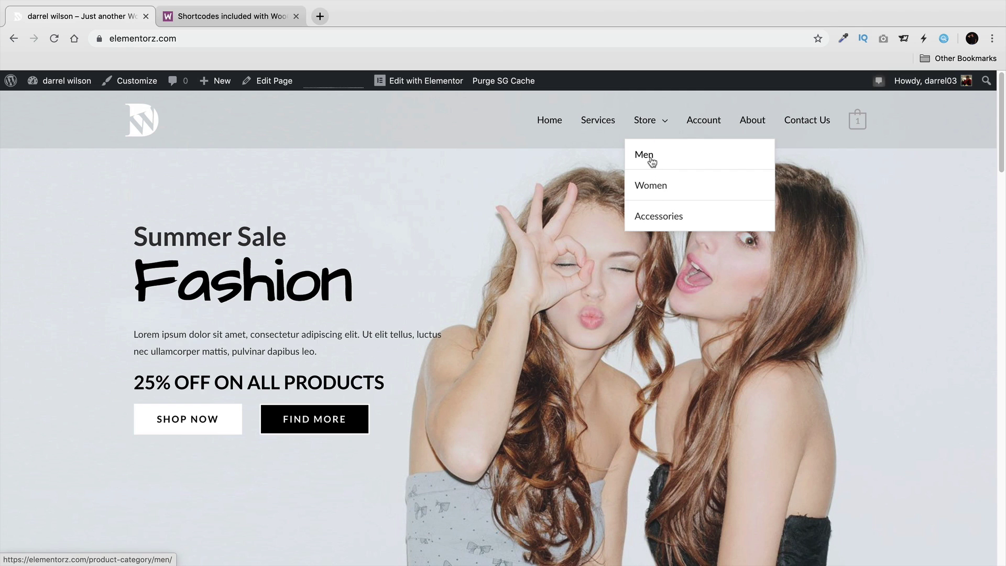
Open the IPHONES product category from the Store page.
click(643, 121)
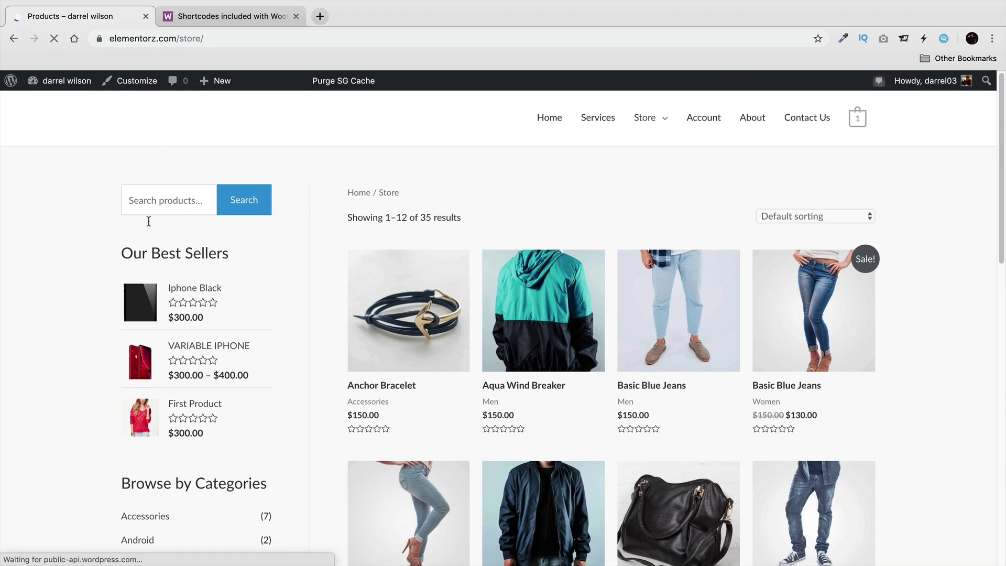
scroll(148, 221, down, 5)
click(148, 320)
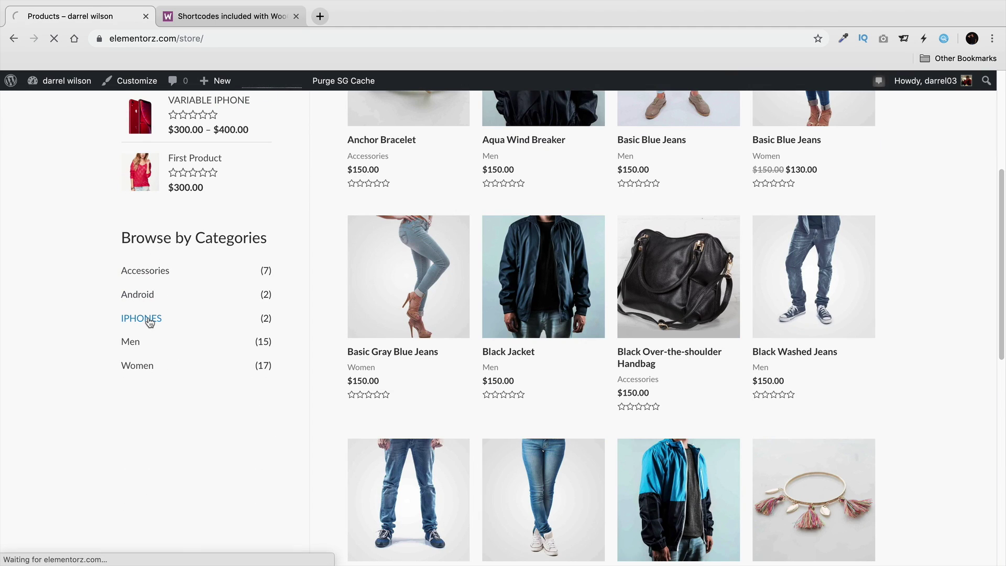
Copy the IPHONES category page address, then go to the admin Dashboard.
click(229, 39)
right_click(231, 42)
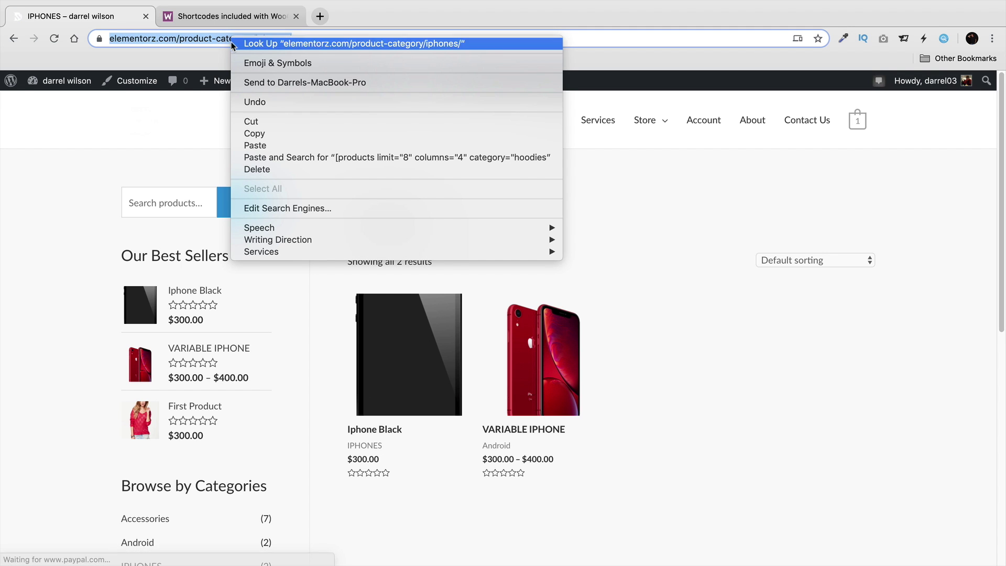
click(261, 134)
mouse_move(225, 83)
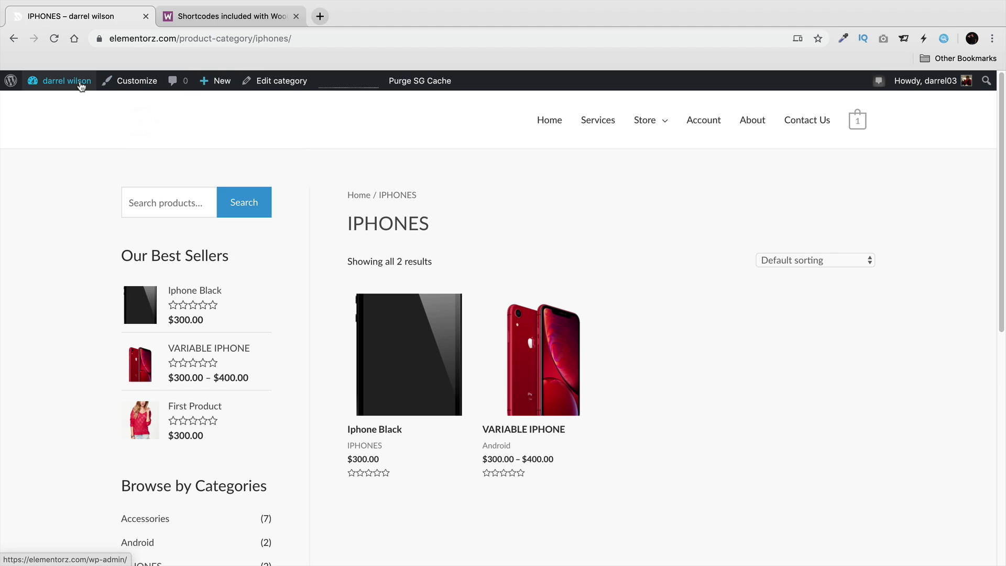
mouse_move(78, 81)
click(81, 104)
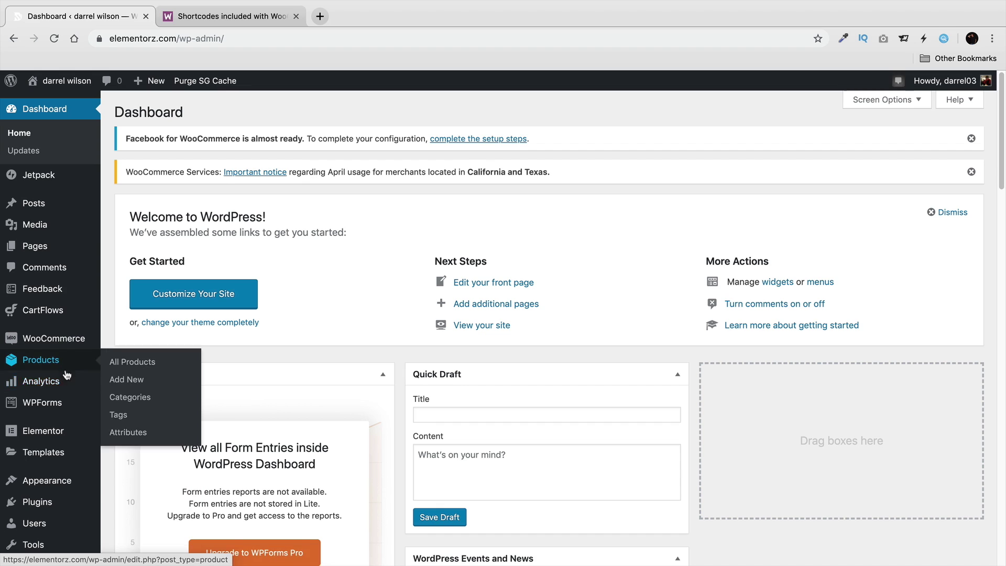
In Appearance > Menus, paste the IPHONES category address into a new Custom Link URL.
mouse_move(77, 484)
click(146, 465)
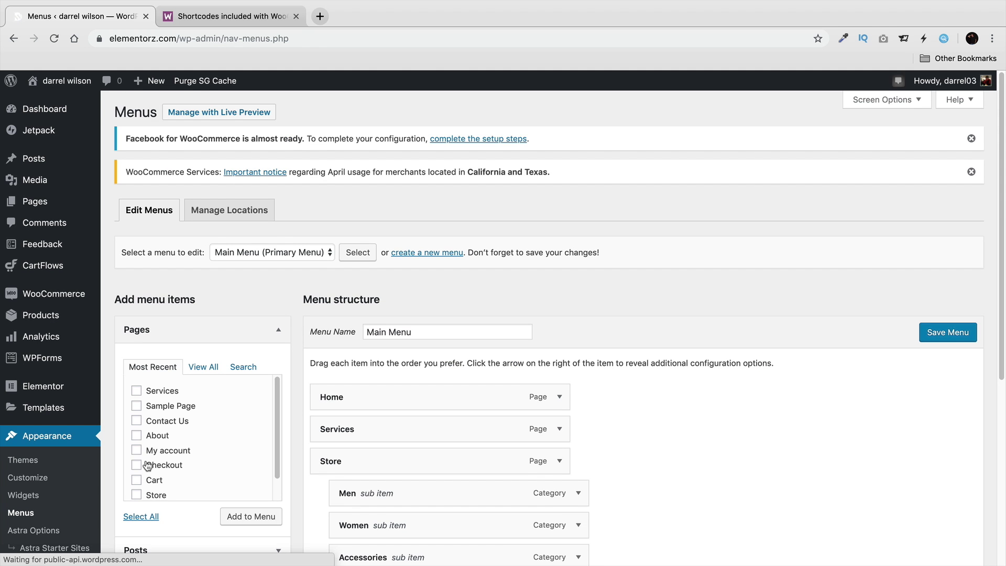
scroll(155, 445, down, 4)
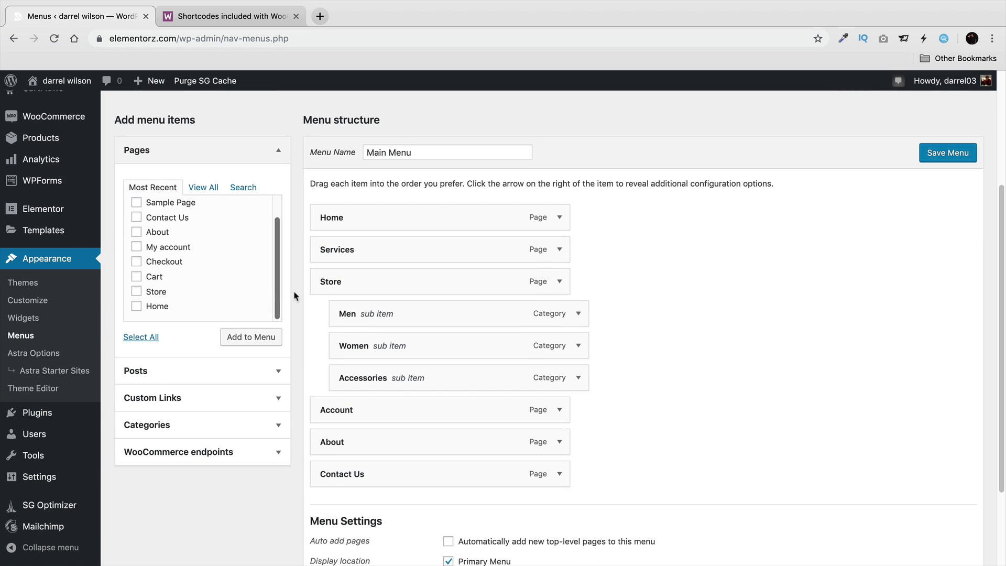
click(279, 398)
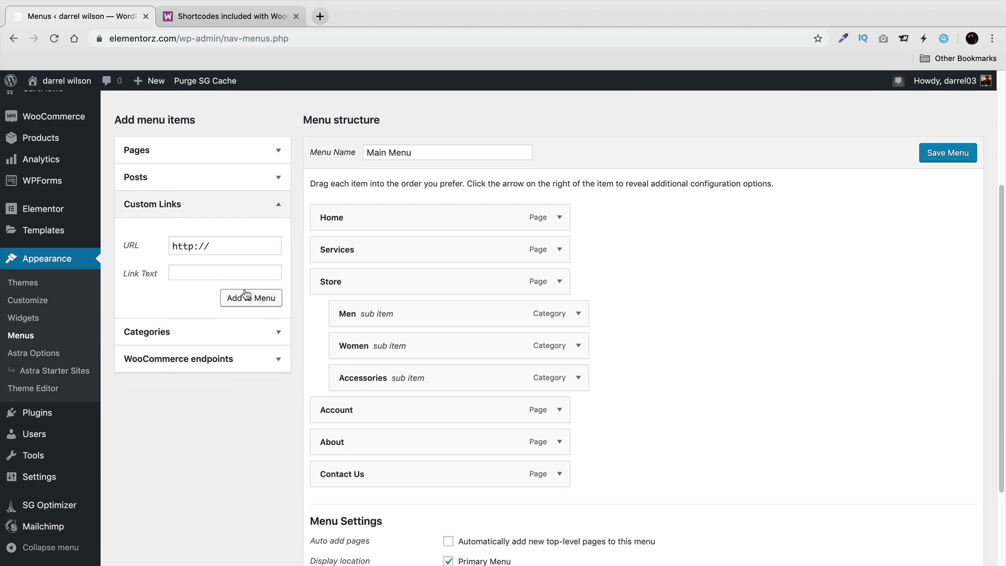
click(222, 246)
triple_click(221, 246)
right_click(223, 245)
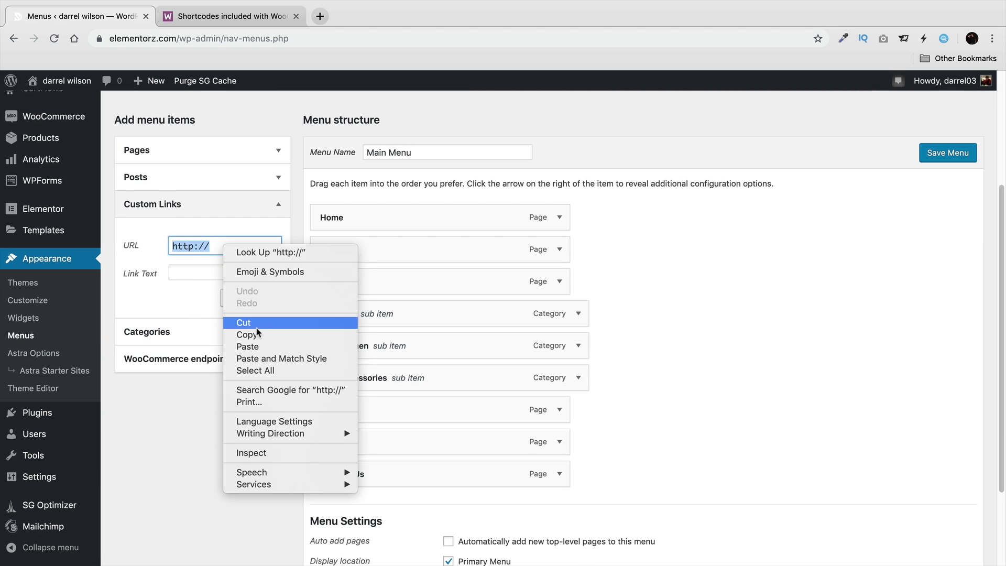
click(248, 346)
Add the link as "iPhones", nest it under Store, and save the Main Menu.
click(241, 273)
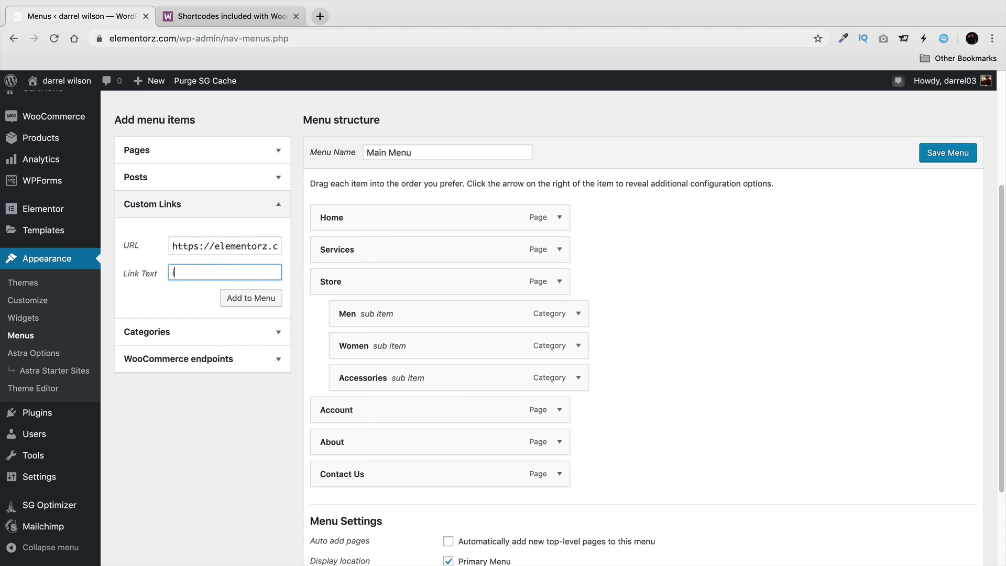
text(iPhones)
click(255, 298)
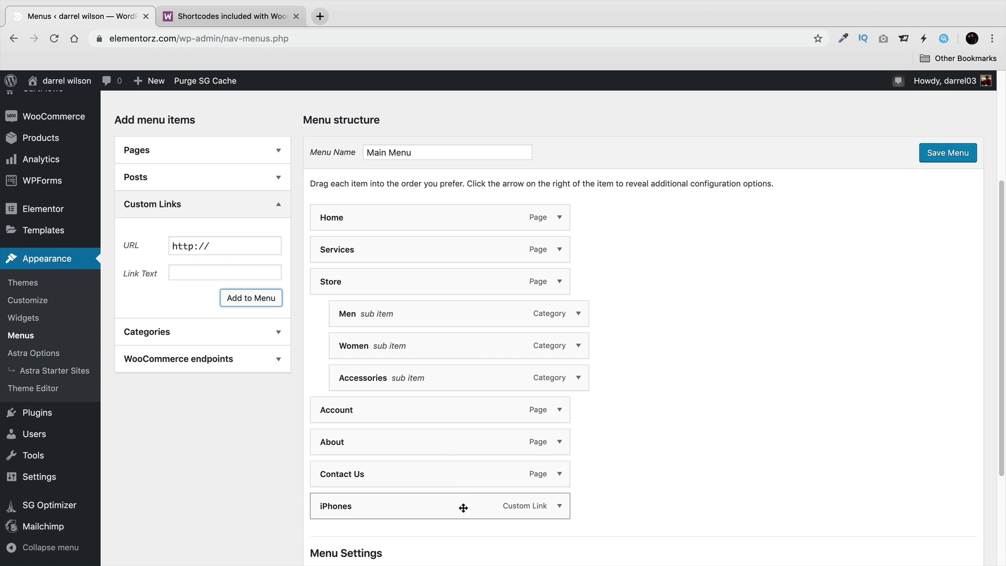
drag(461, 504, 479, 315)
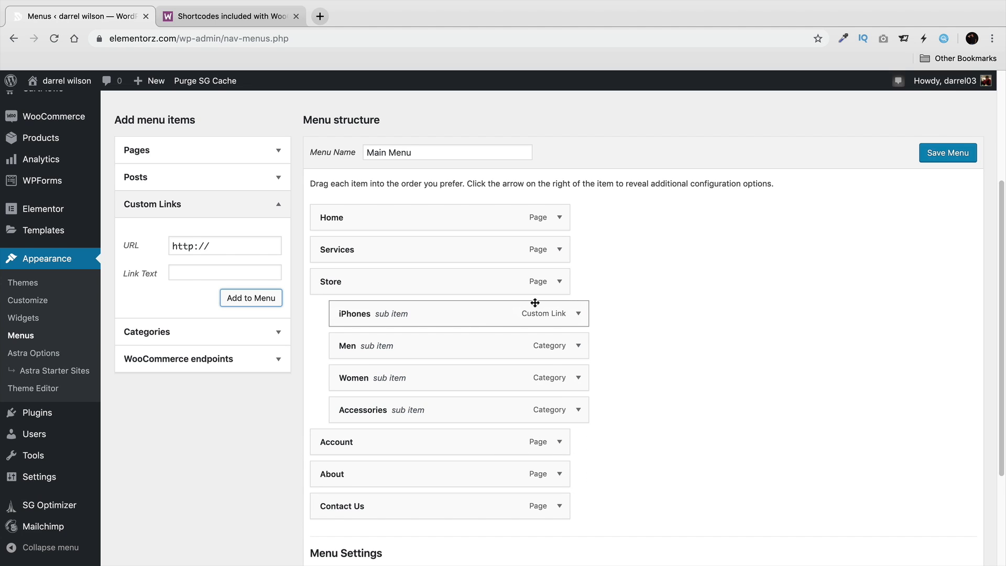
click(940, 154)
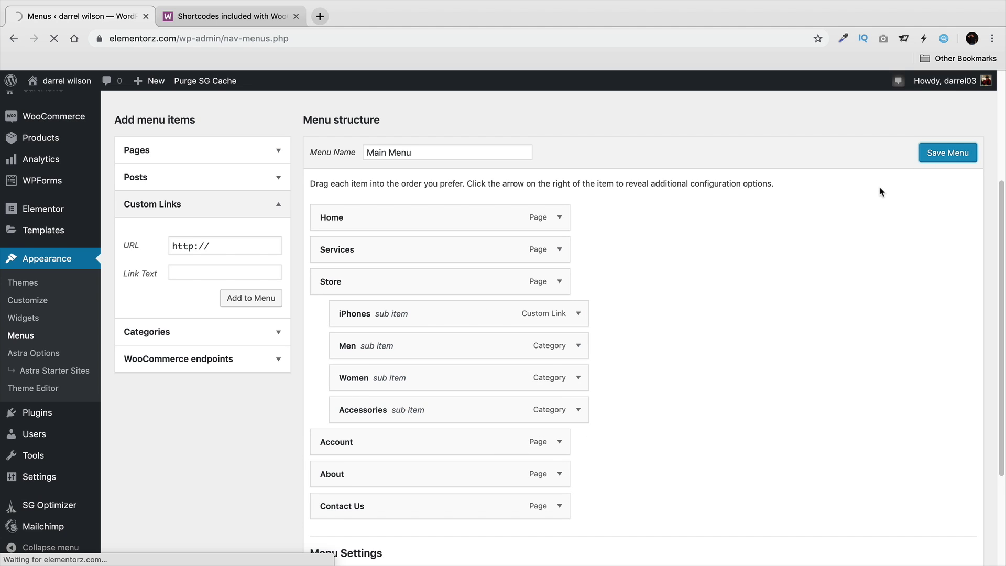
Go to the WooCommerce Product categories list.
scroll(314, 357, down, 1)
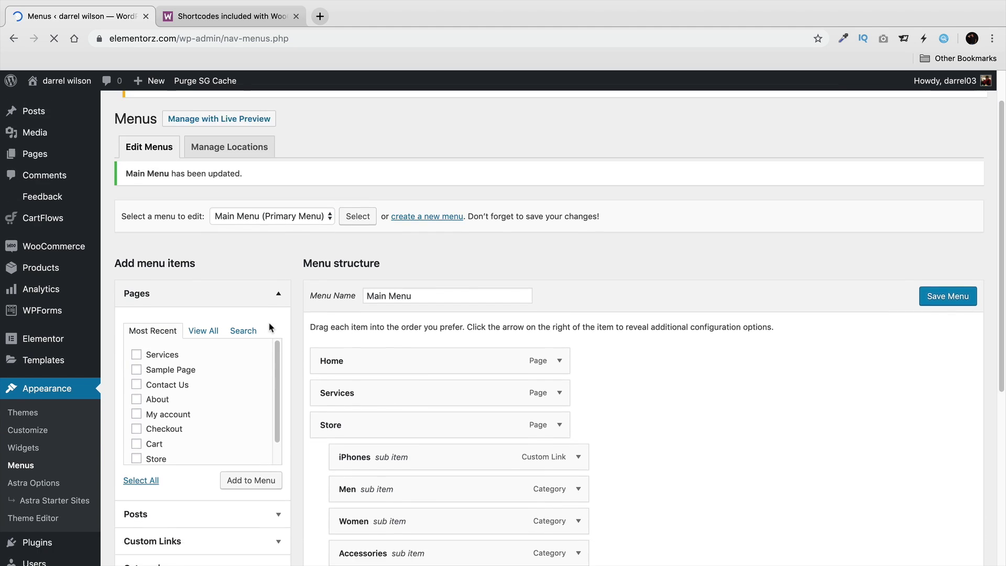
scroll(270, 328, down, 2)
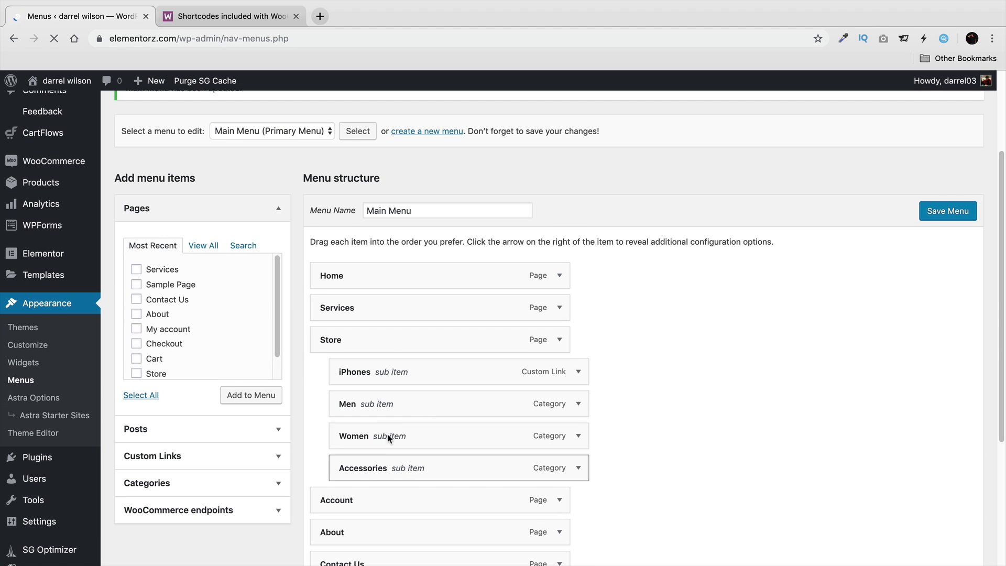
scroll(413, 398, up, 1)
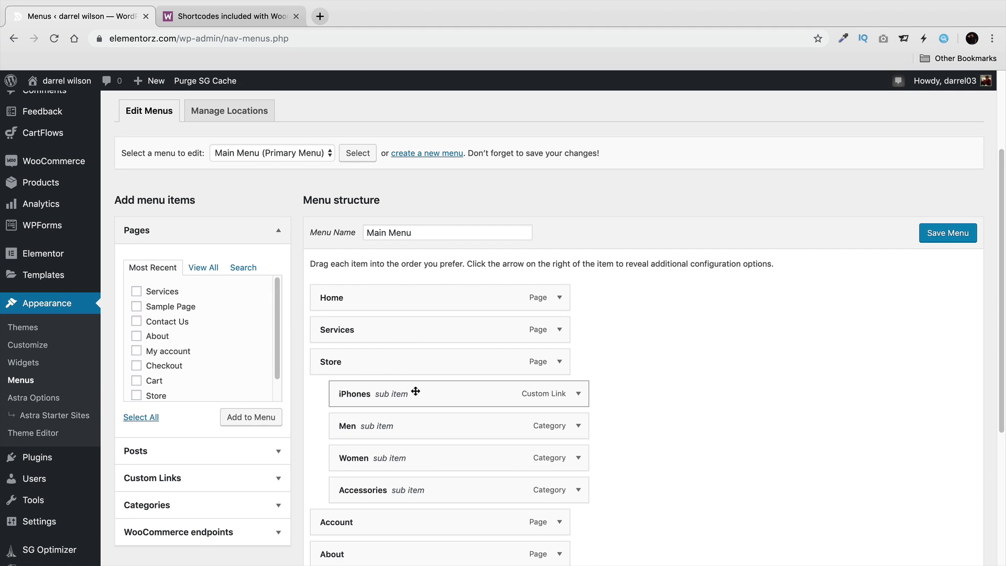
mouse_move(53, 182)
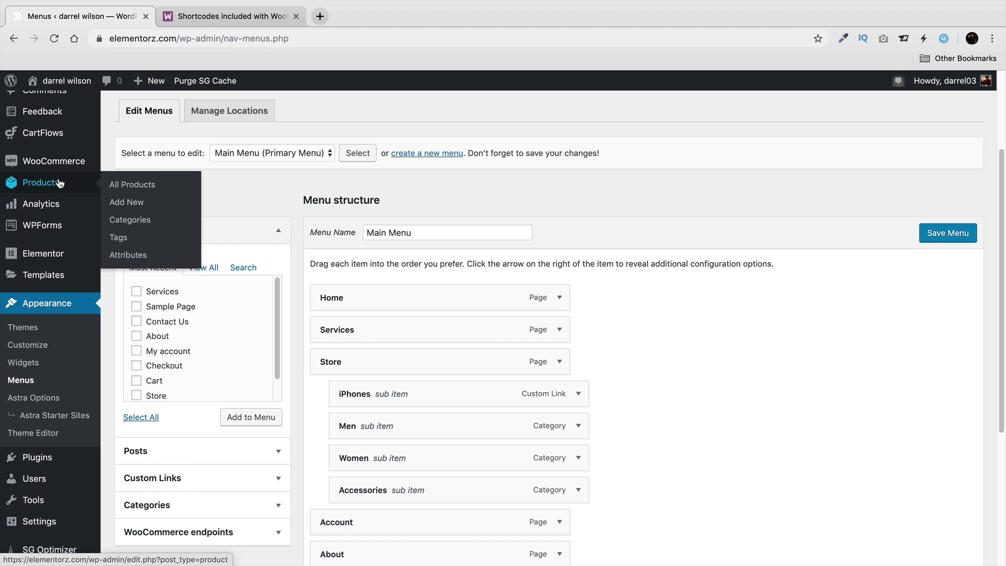
click(135, 221)
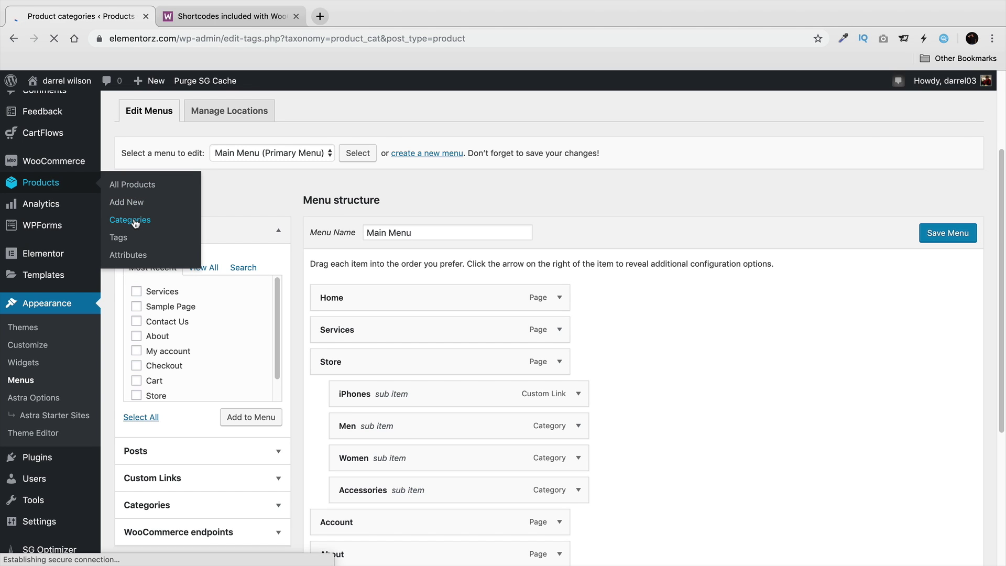
Delete the empty lowercase "iphone" category and open IPHONES for editing.
scroll(438, 287, down, 3)
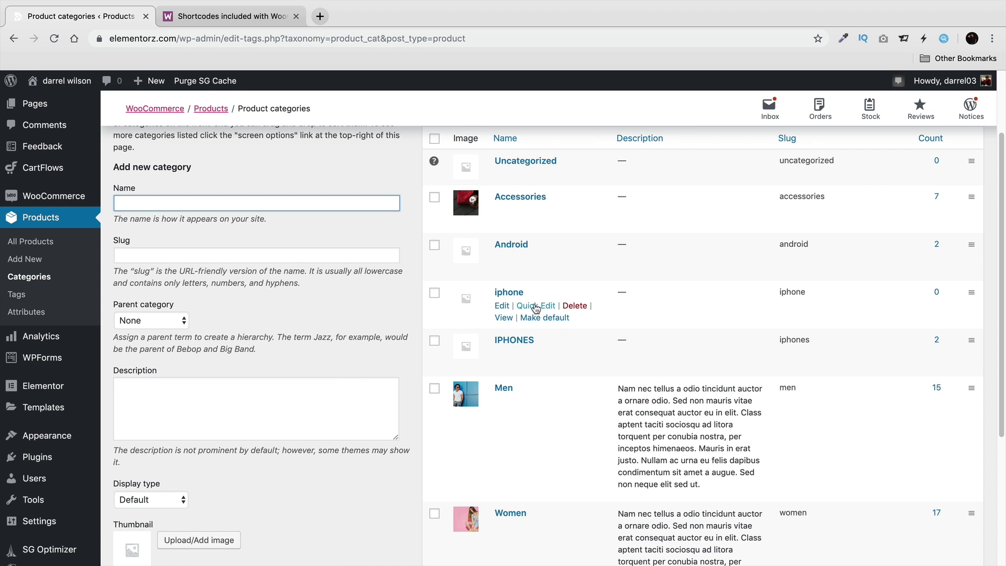
scroll(539, 325, down, 3)
scroll(540, 329, up, 3)
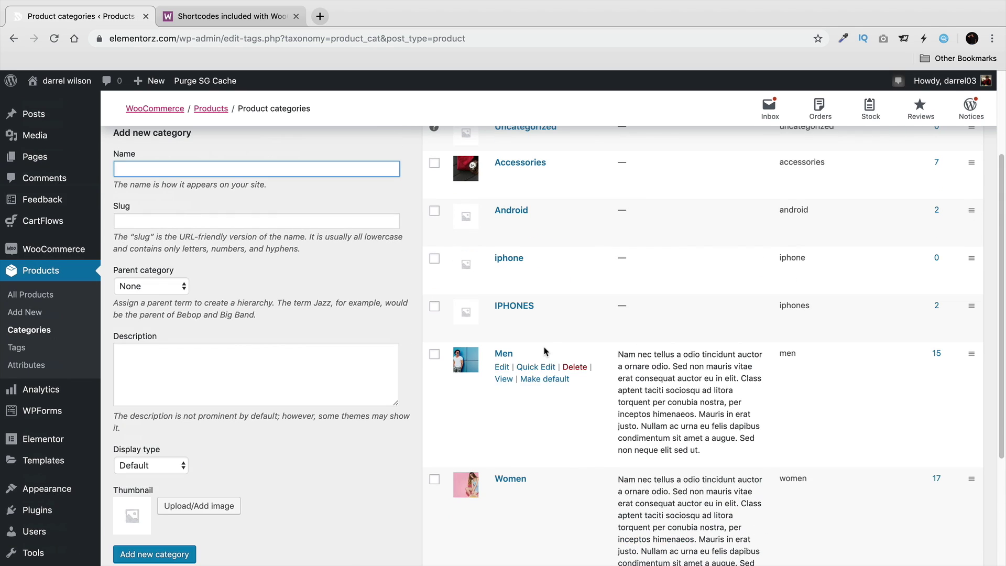
click(575, 270)
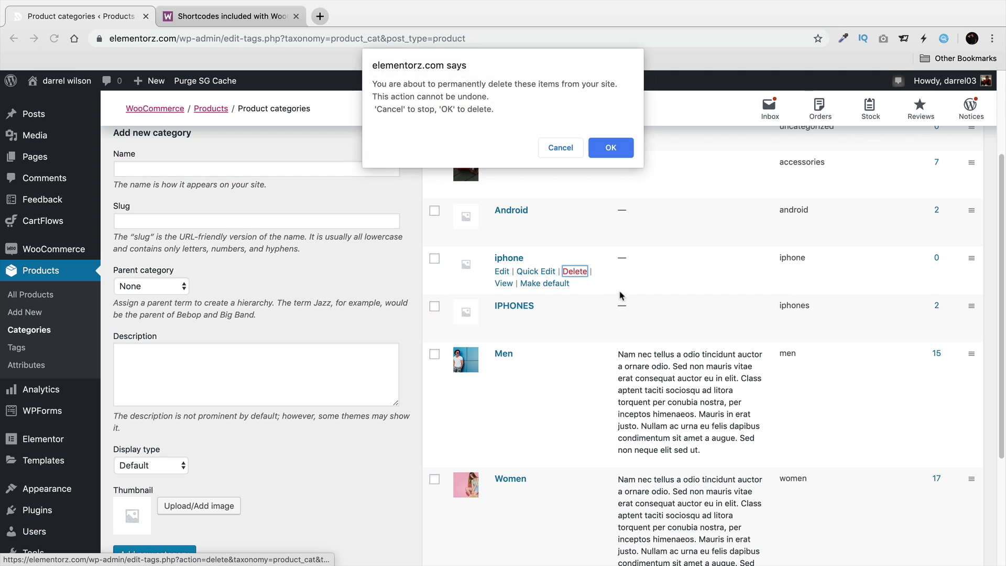
click(622, 149)
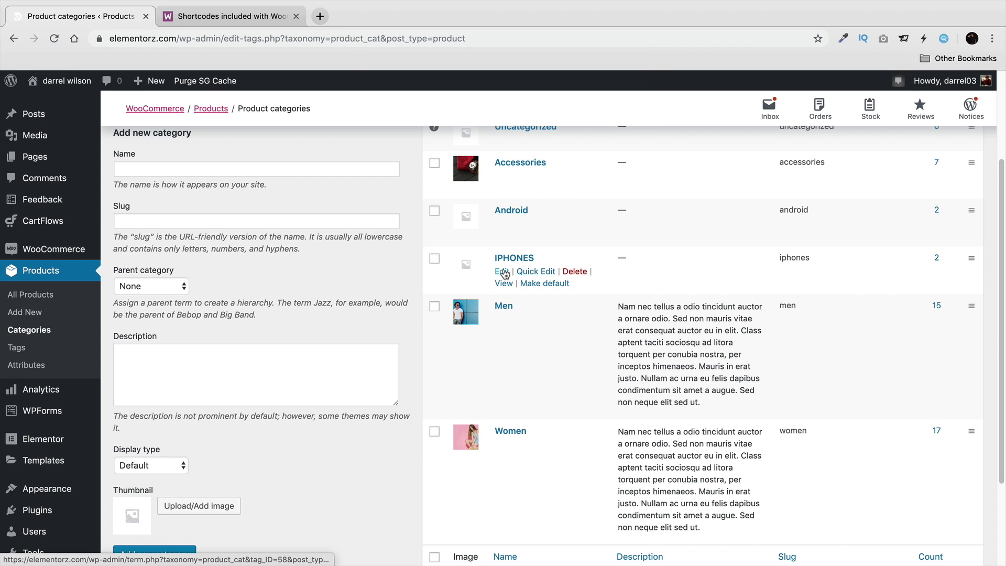
click(503, 272)
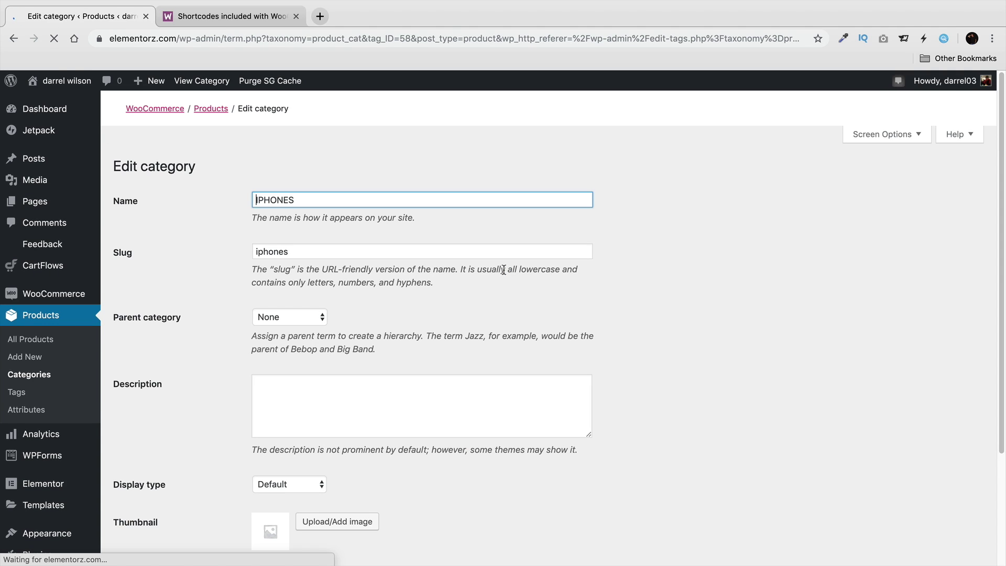
Enter the IPHONES category description "This is the iphone section! Welcome!".
click(436, 385)
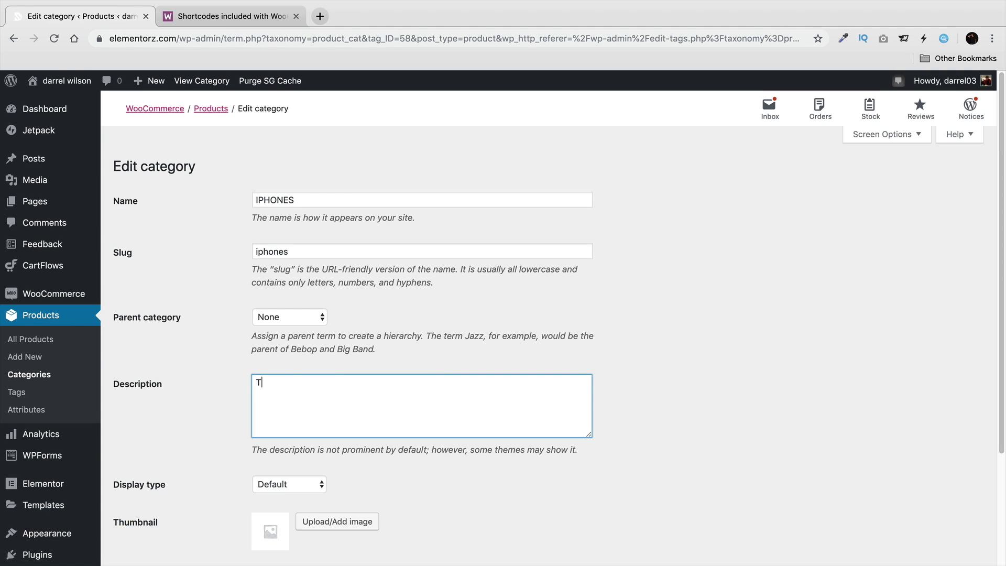
text(This is the iphone section! Welcome!)
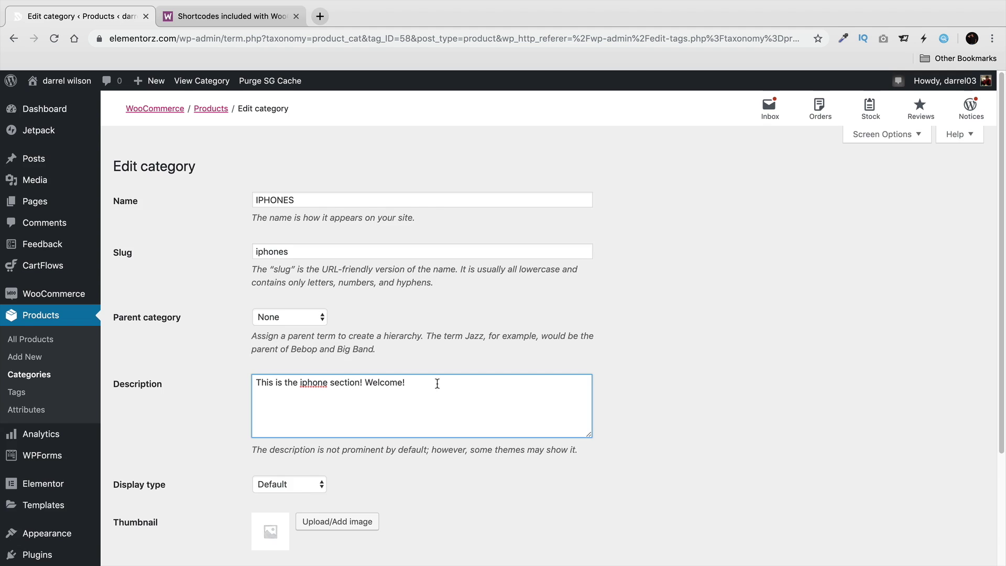
scroll(437, 383, down, 3)
Set the silver iPhone image as the category thumbnail and update the category.
click(351, 417)
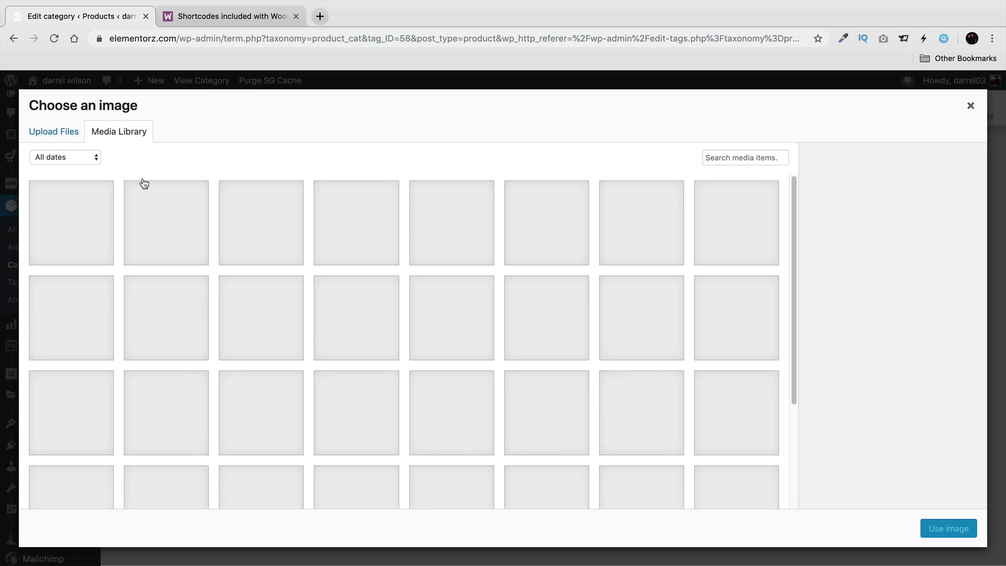
click(187, 224)
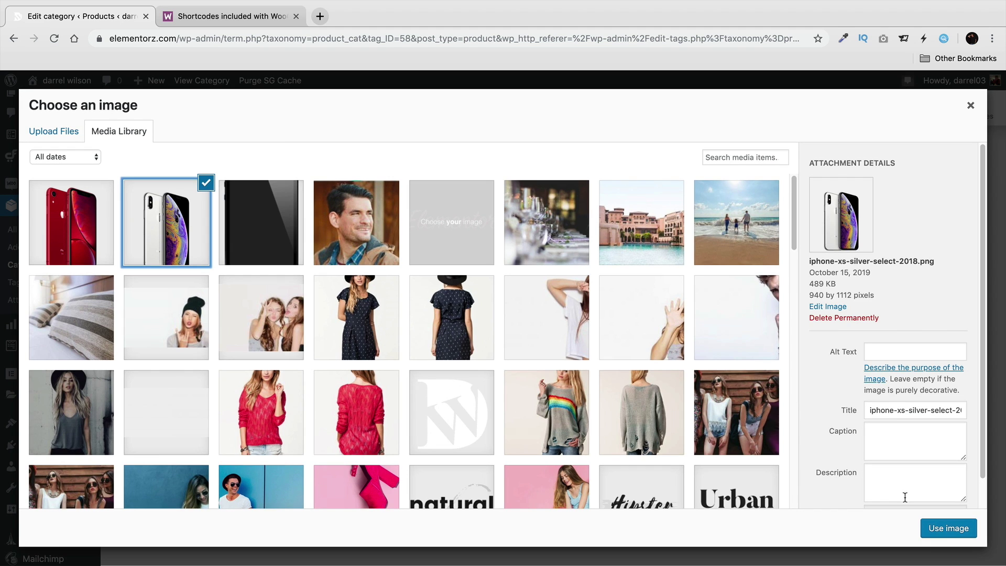
click(938, 528)
click(130, 475)
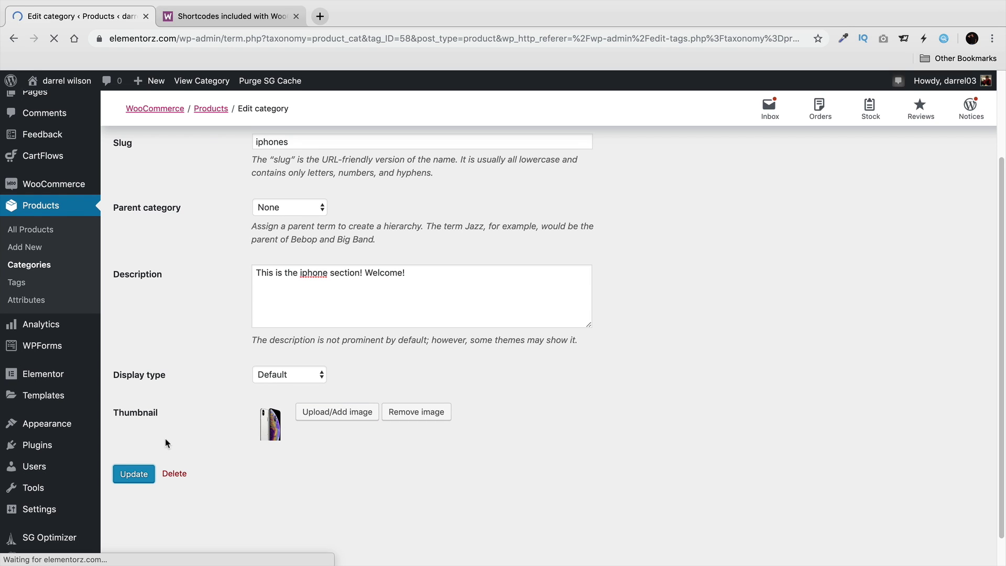
scroll(166, 443, down, 3)
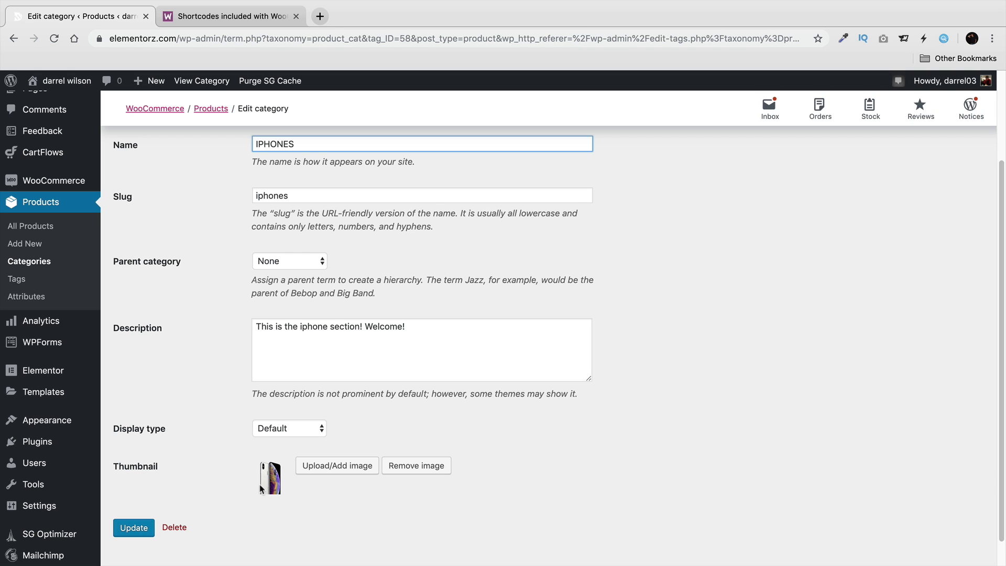
scroll(208, 402, up, 3)
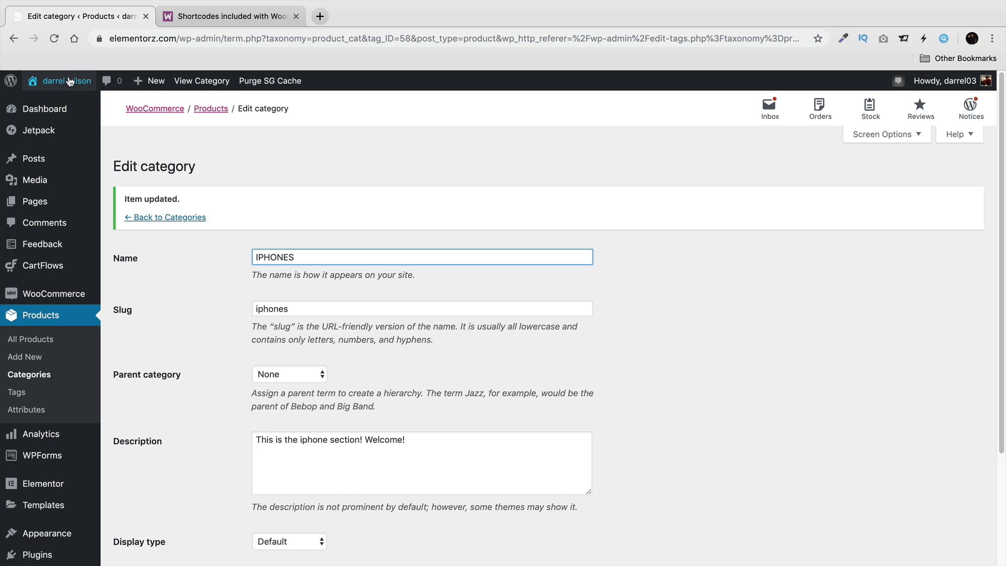
Visit the live store's Store > iPhones page and check the new description above its two products.
mouse_move(69, 81)
click(64, 103)
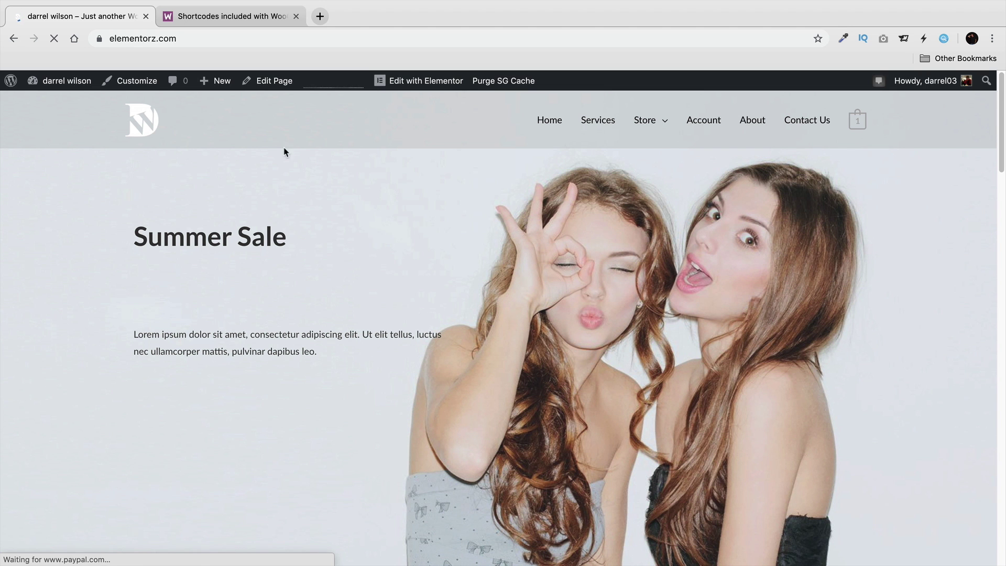
mouse_move(644, 123)
click(652, 156)
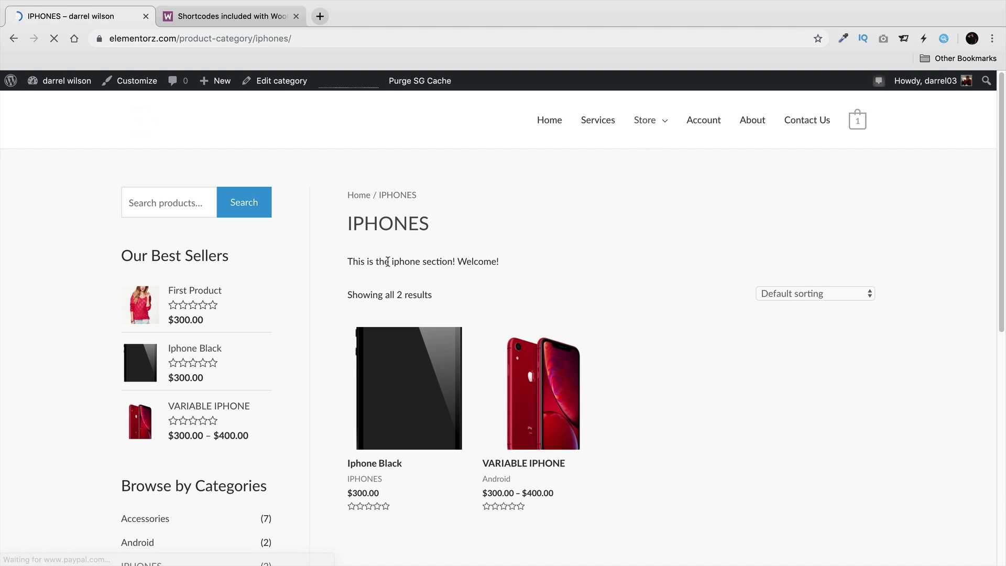
drag(350, 262, 506, 267)
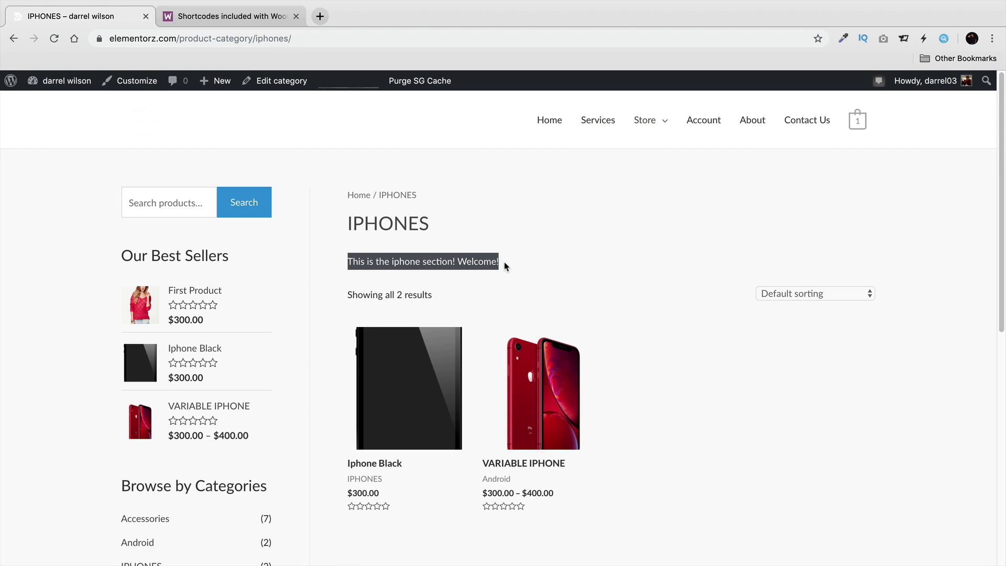
scroll(505, 266, down, 3)
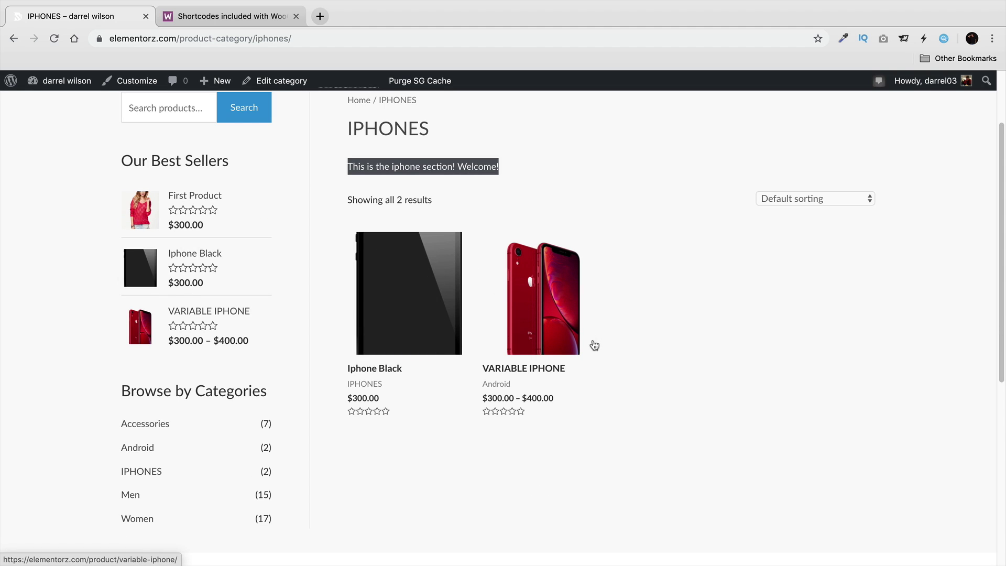
scroll(615, 371, up, 3)
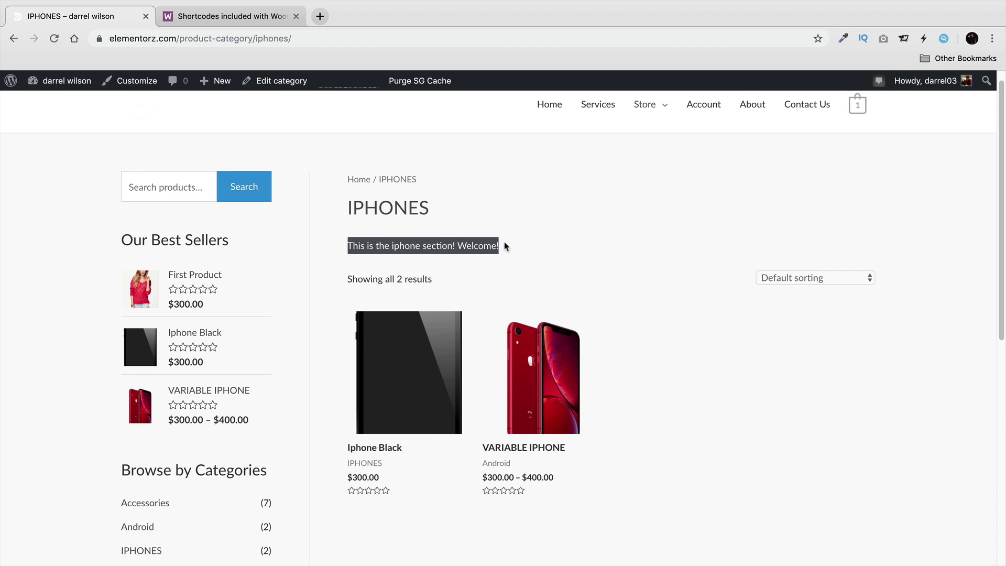
scroll(529, 250, up, 1)
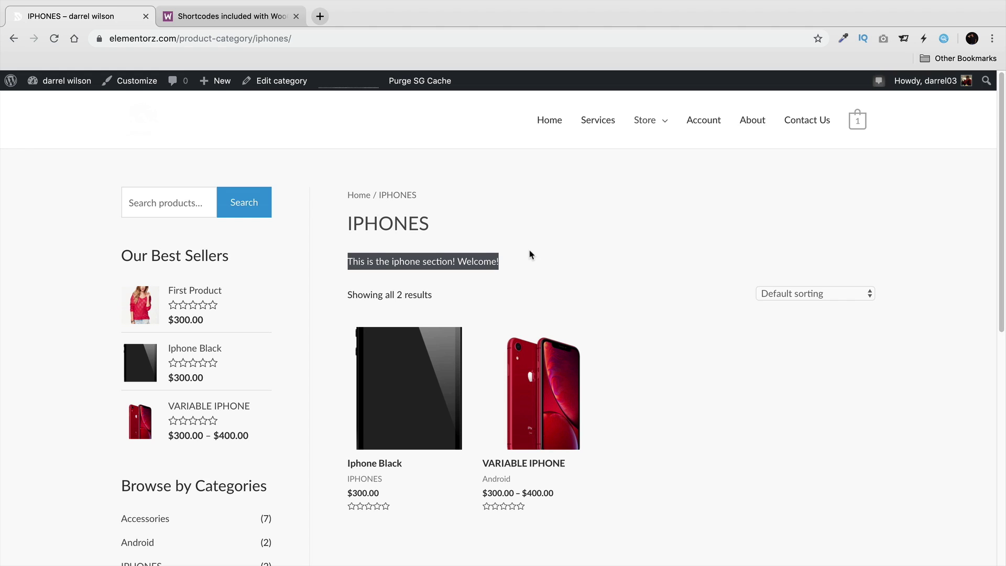
Return to the admin dashboard and open WooCommerce's General settings.
mouse_move(79, 83)
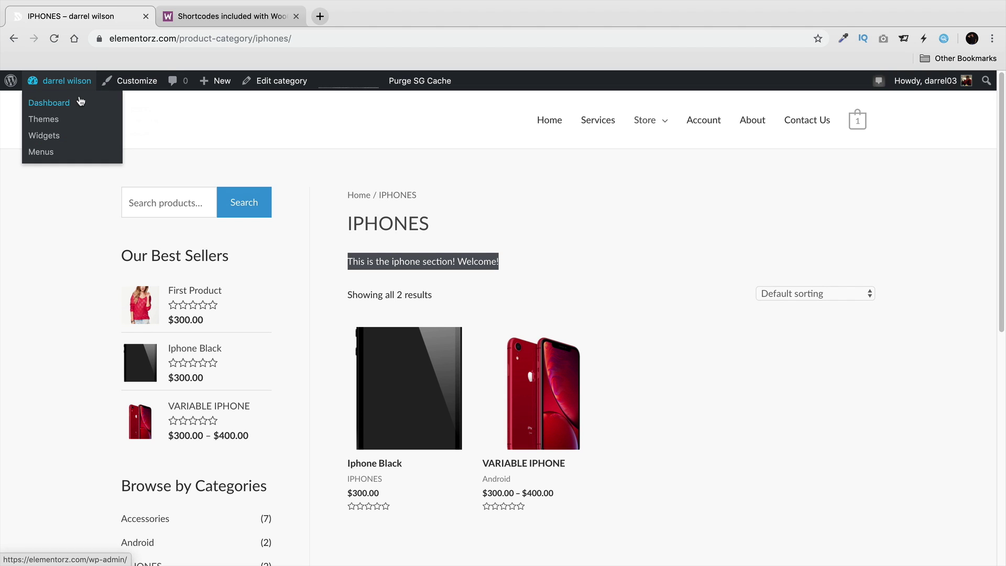
click(77, 106)
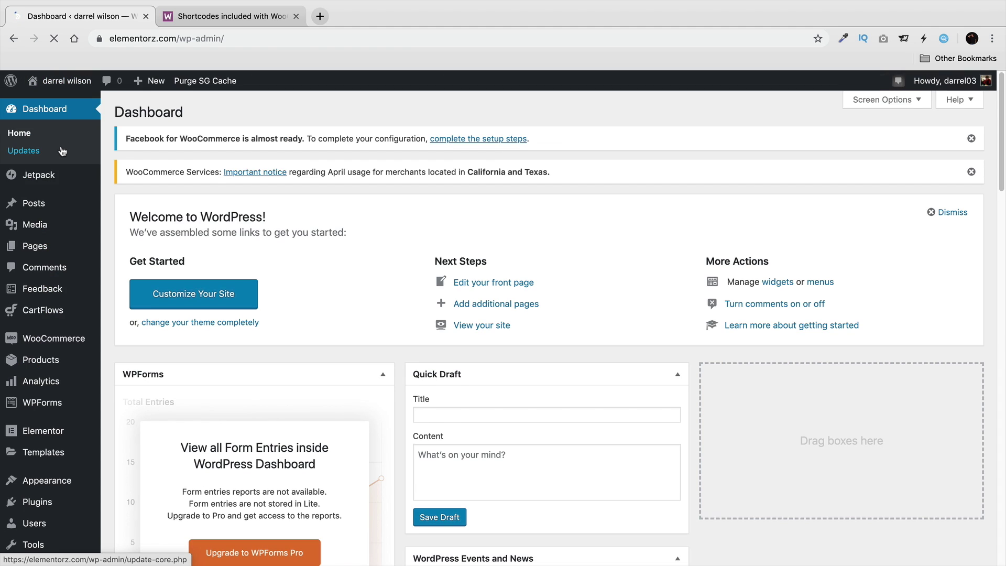
mouse_move(71, 338)
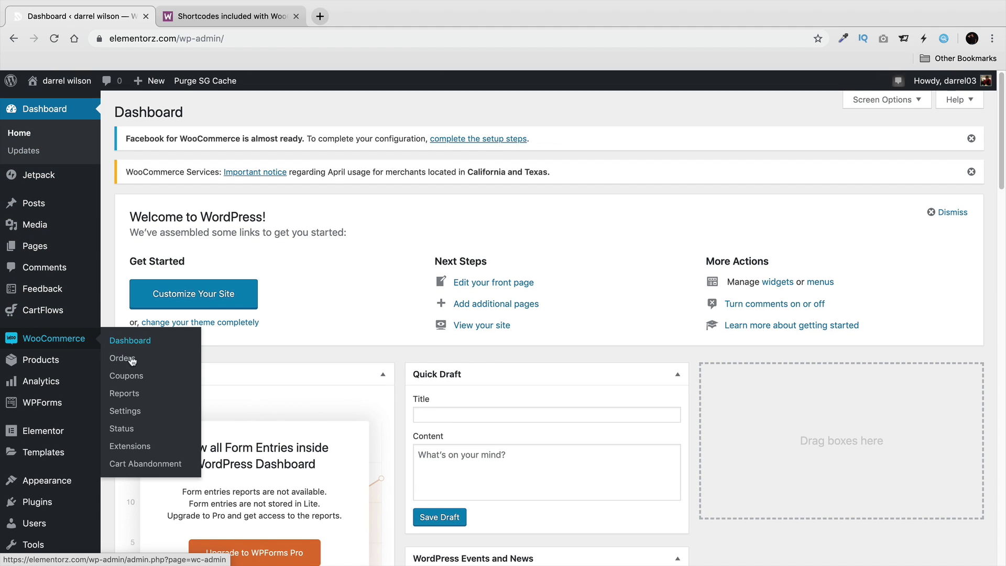
click(148, 414)
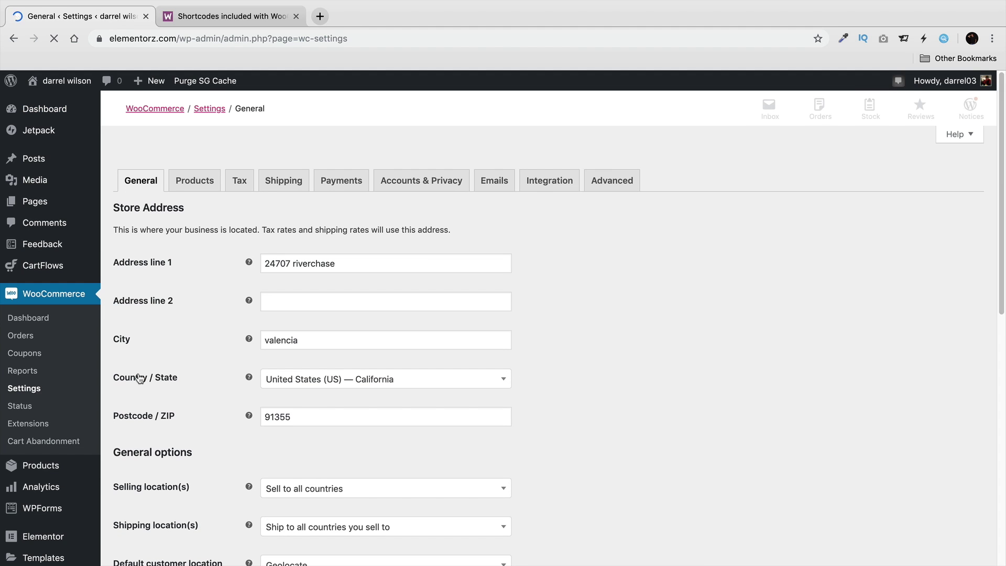
scroll(139, 374, down, 1)
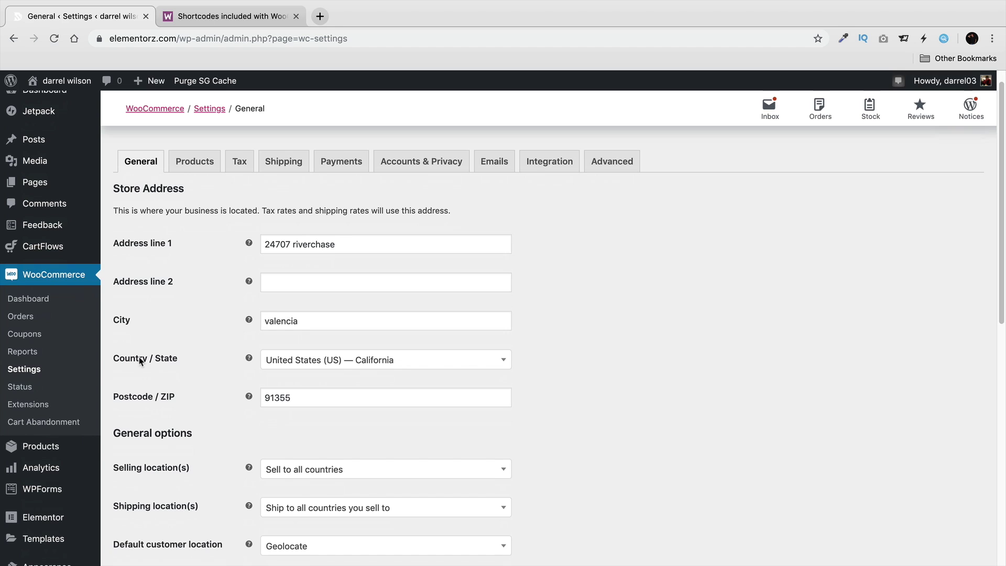
scroll(154, 357, down, 1)
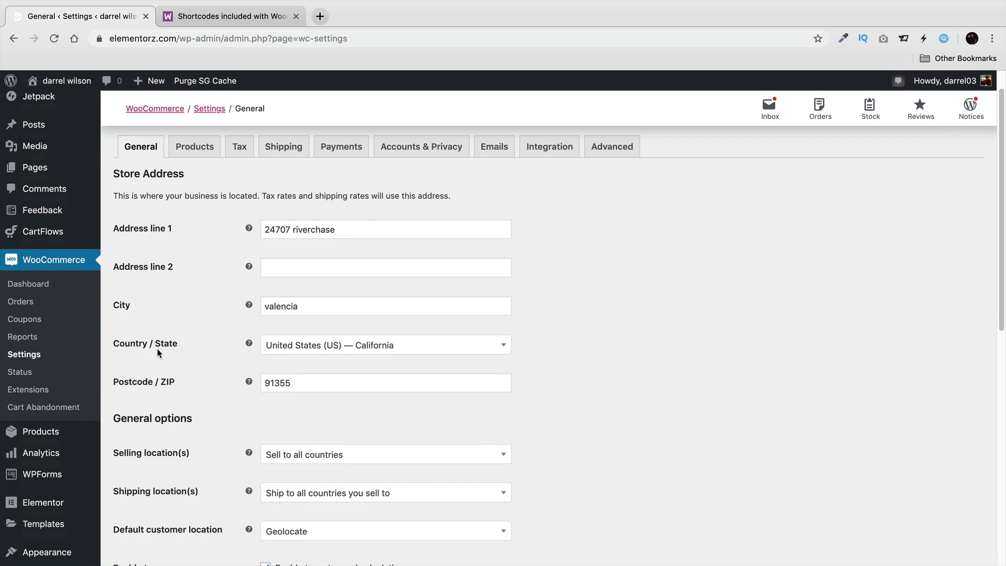
scroll(159, 352, down, 2)
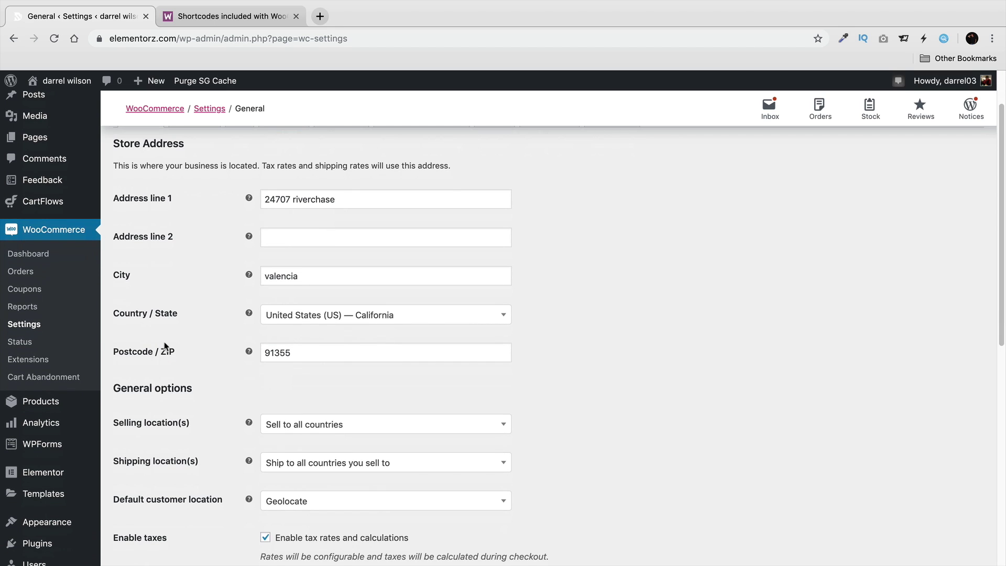
Set Selling location(s) to specific countries and add United States (US).
click(294, 427)
scroll(312, 399, down, 3)
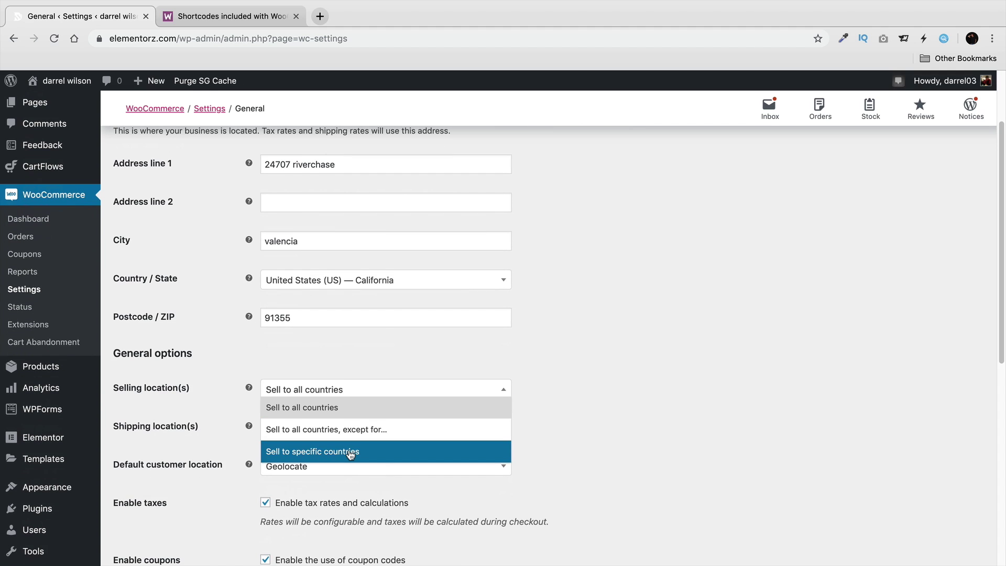
click(351, 451)
click(387, 424)
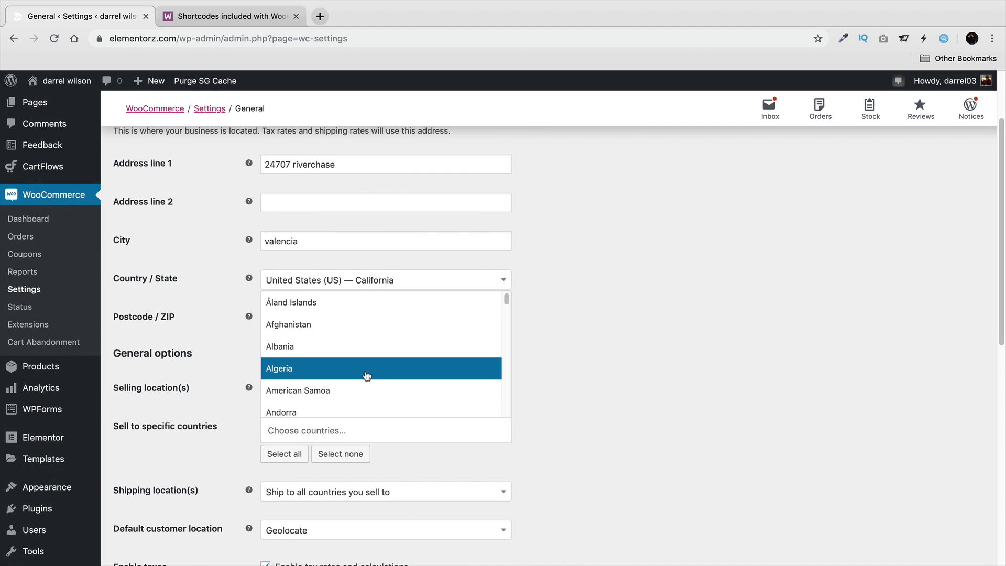
text(united)
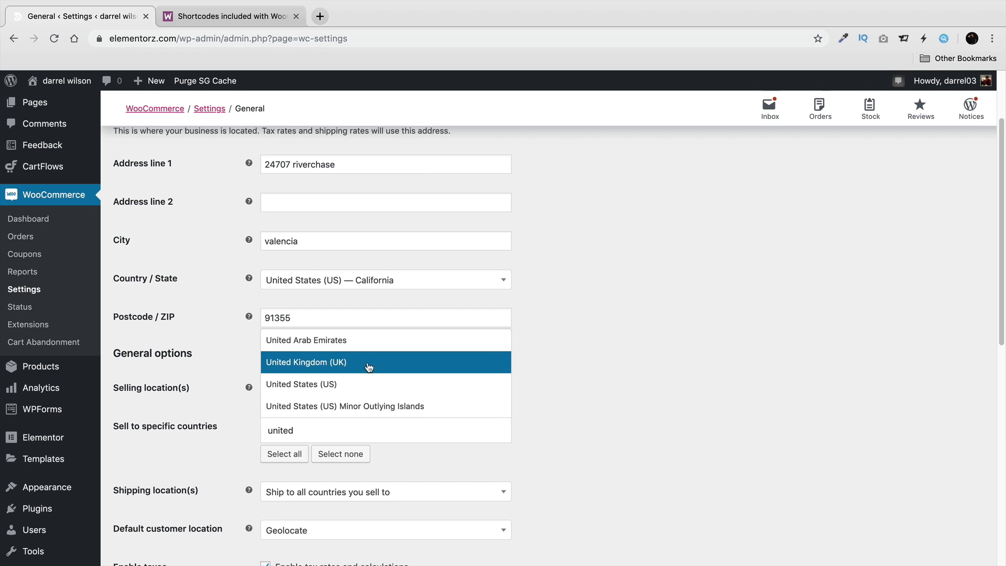
click(367, 381)
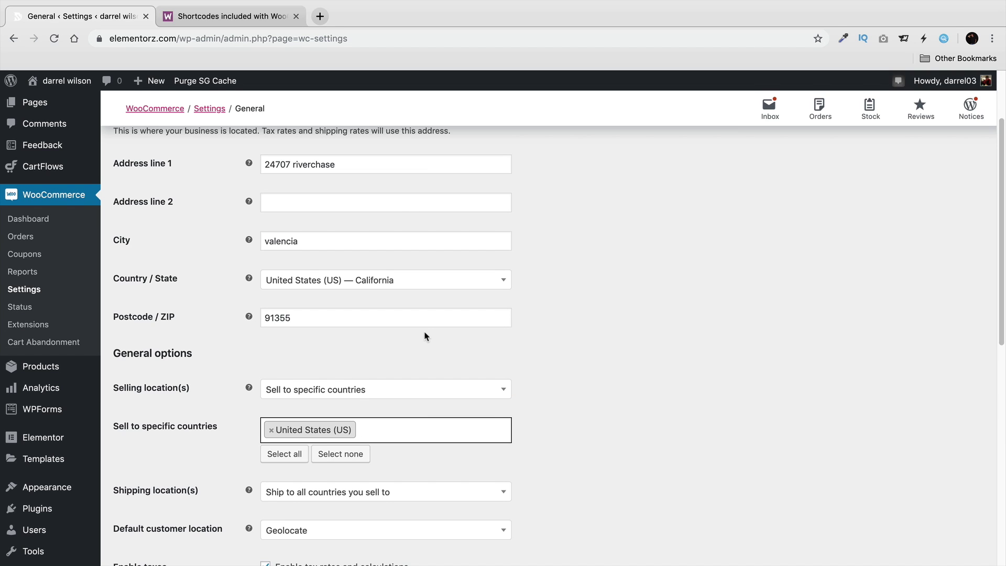
Switch to 'Sell to all countries, except for…' and exclude Norway.
click(398, 390)
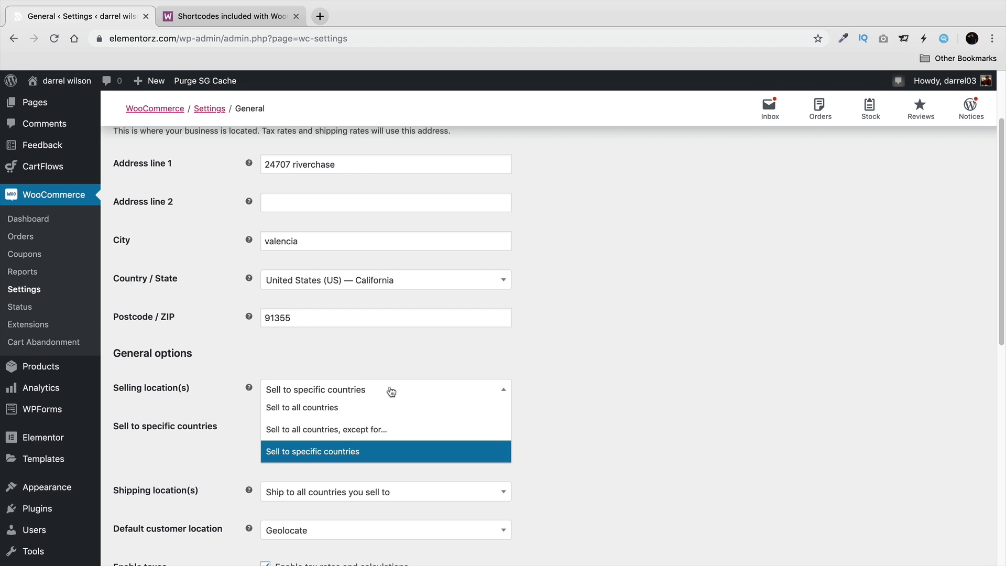
click(355, 428)
click(420, 427)
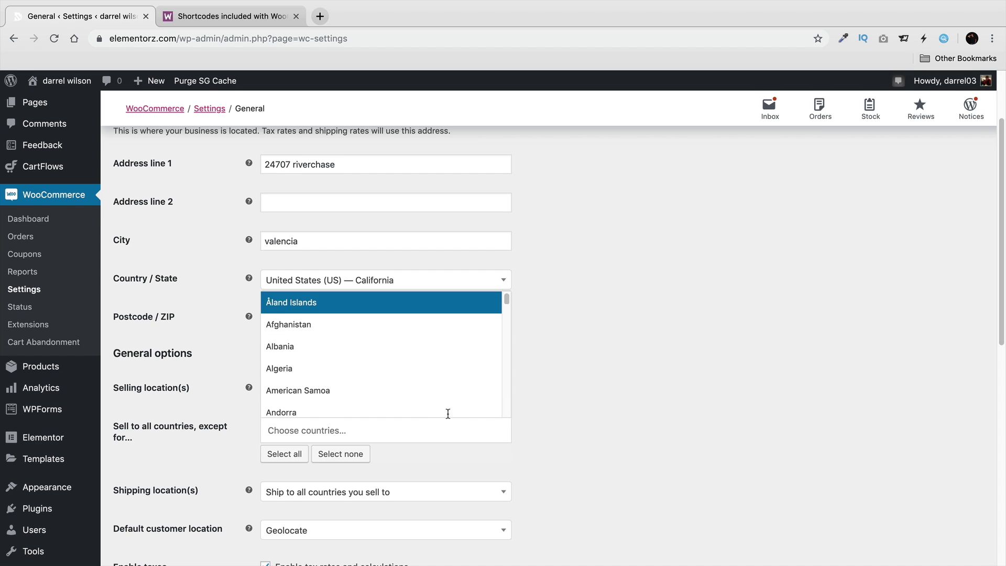
click(581, 433)
click(429, 437)
scroll(406, 372, down, 20)
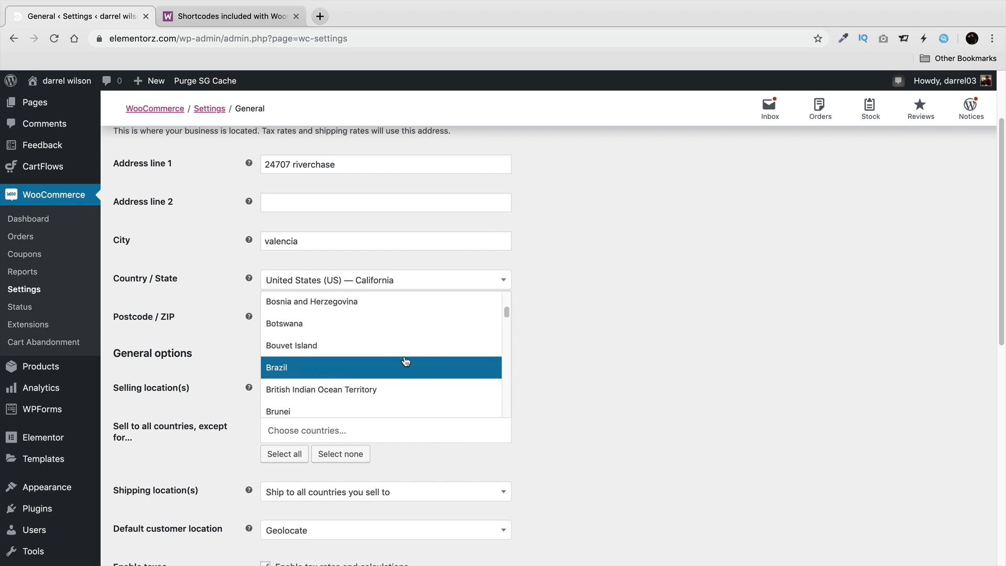
scroll(406, 360, down, 12)
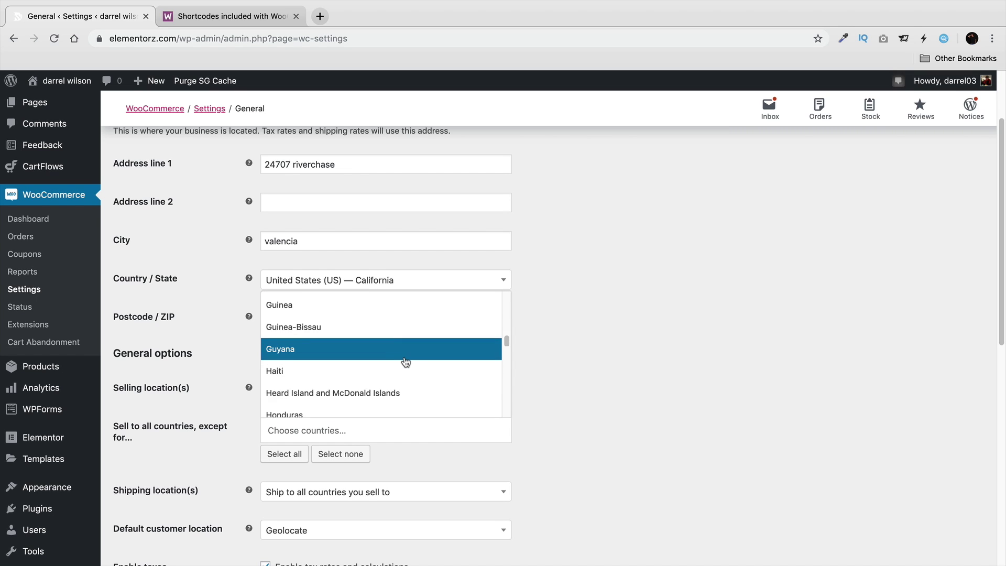
scroll(406, 362, down, 8)
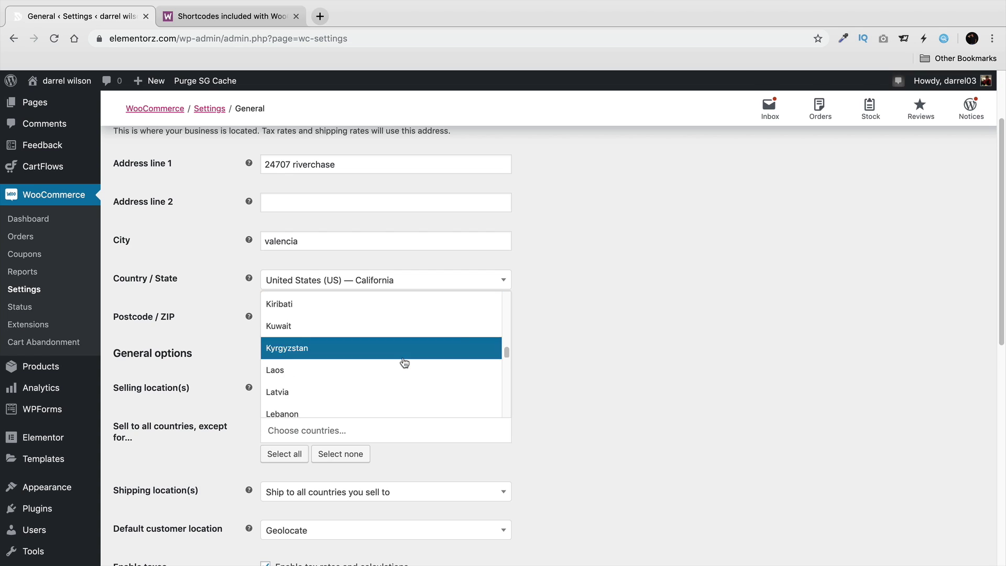
scroll(404, 362, down, 8)
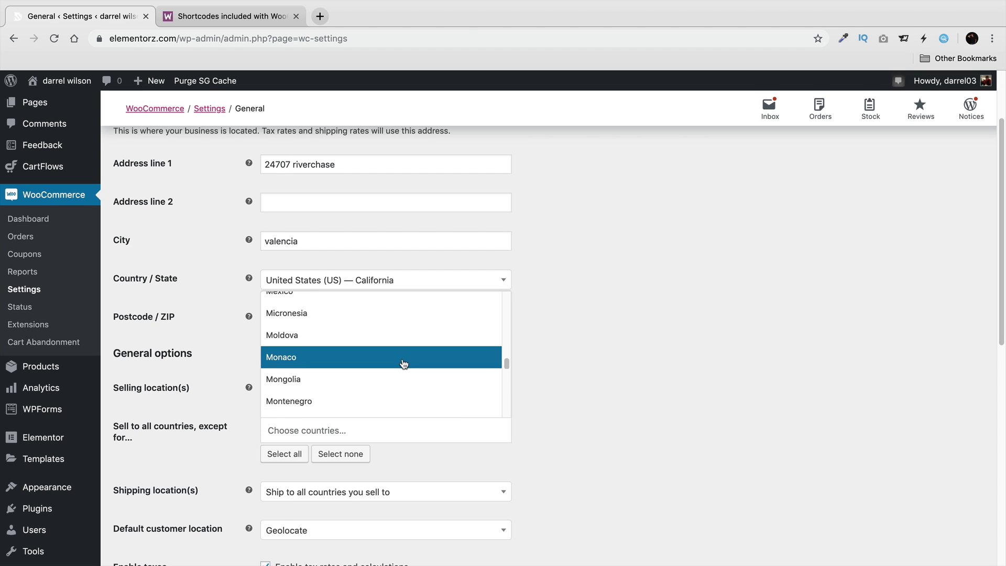
scroll(403, 363, down, 5)
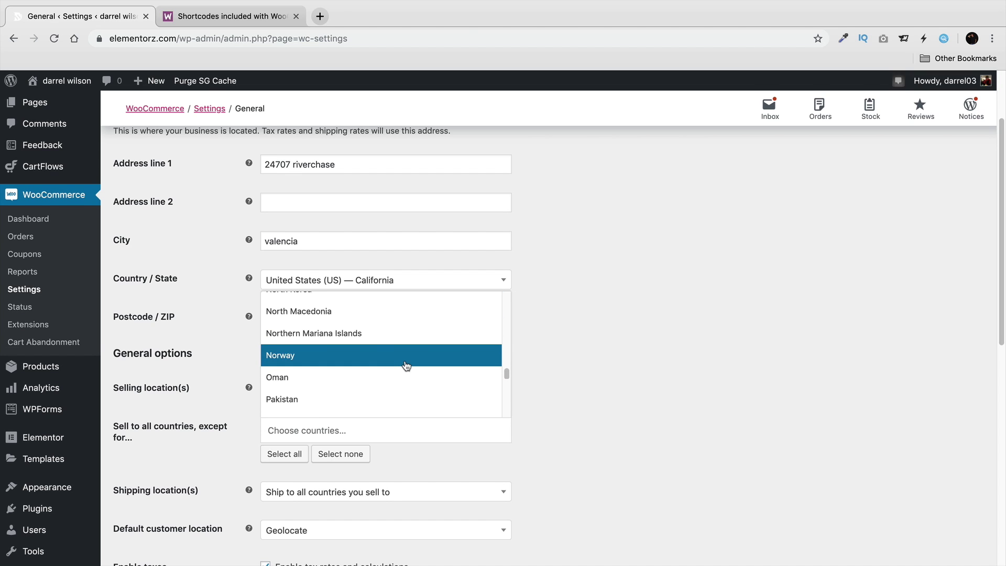
click(311, 357)
scroll(605, 438, down, 3)
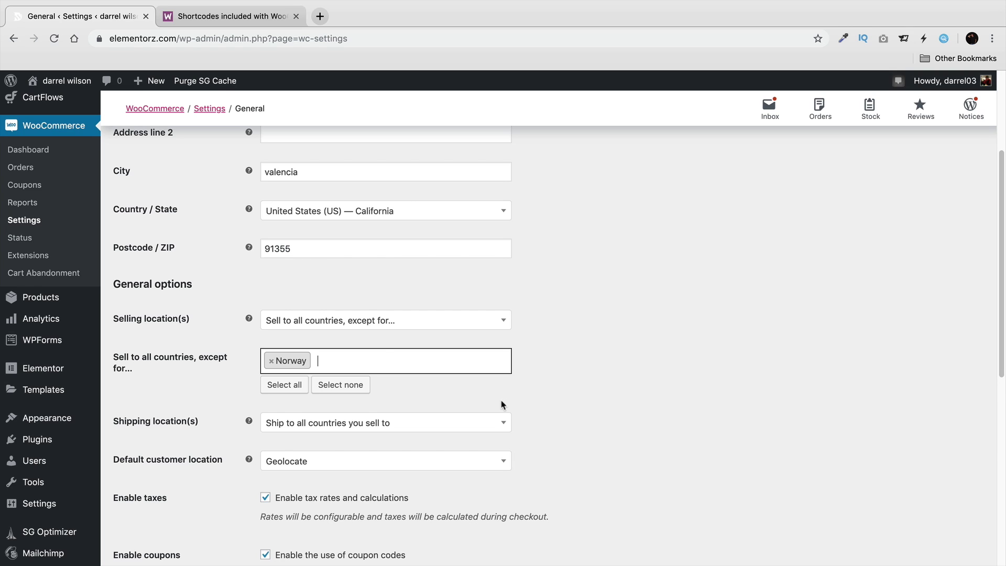
Set Shipping location(s) to all countries, keeping Geolocate as the default customer location.
scroll(502, 404, down, 3)
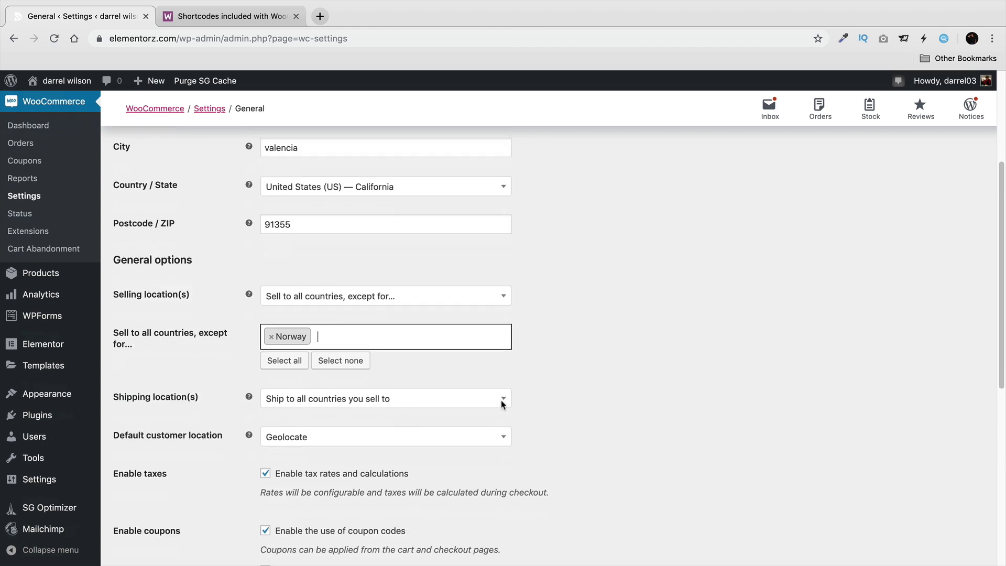
click(321, 330)
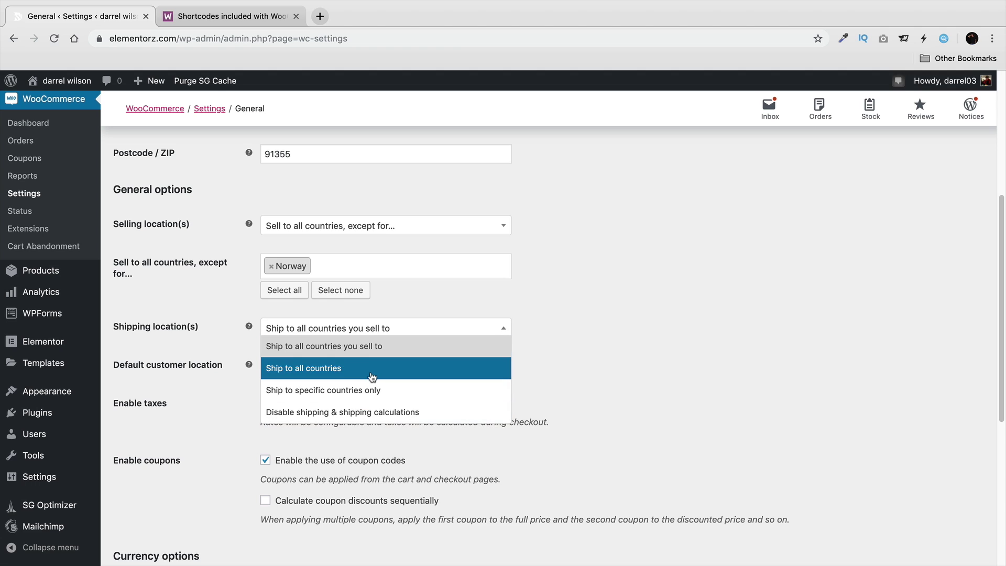
click(374, 376)
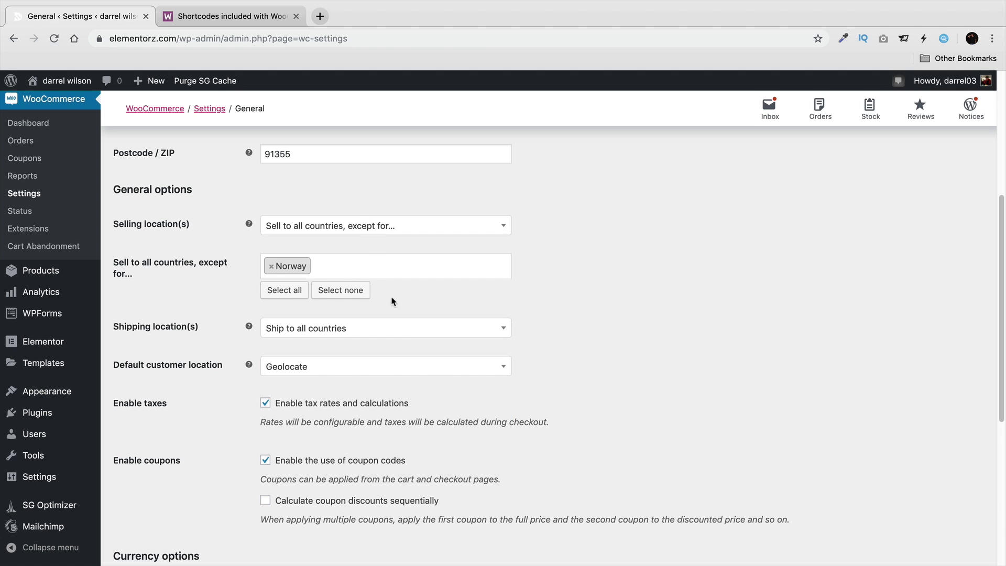
click(291, 369)
click(312, 423)
Keep United States (US) dollar currency with Left position and save the general settings.
scroll(545, 351, down, 3)
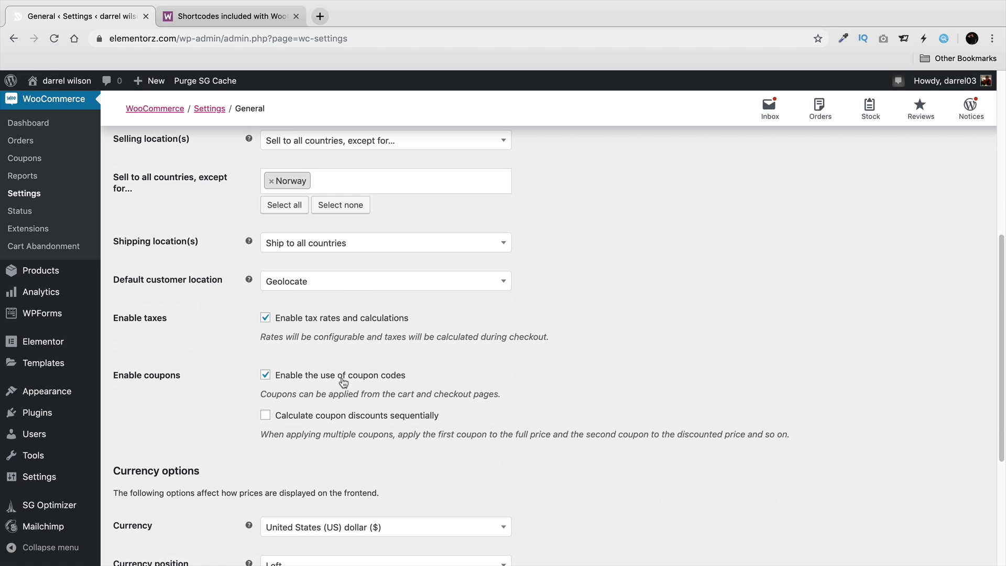
scroll(346, 380, down, 5)
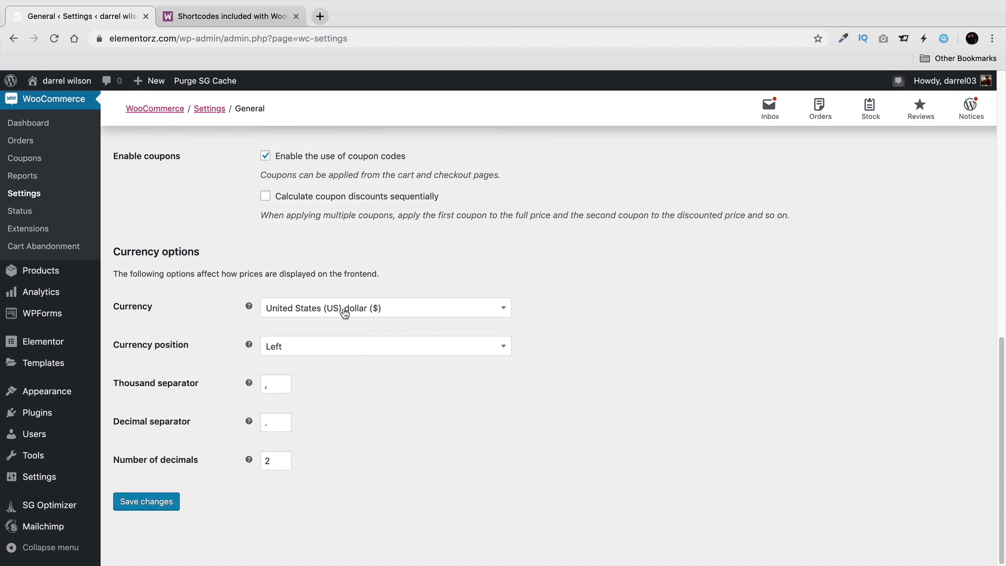
click(344, 312)
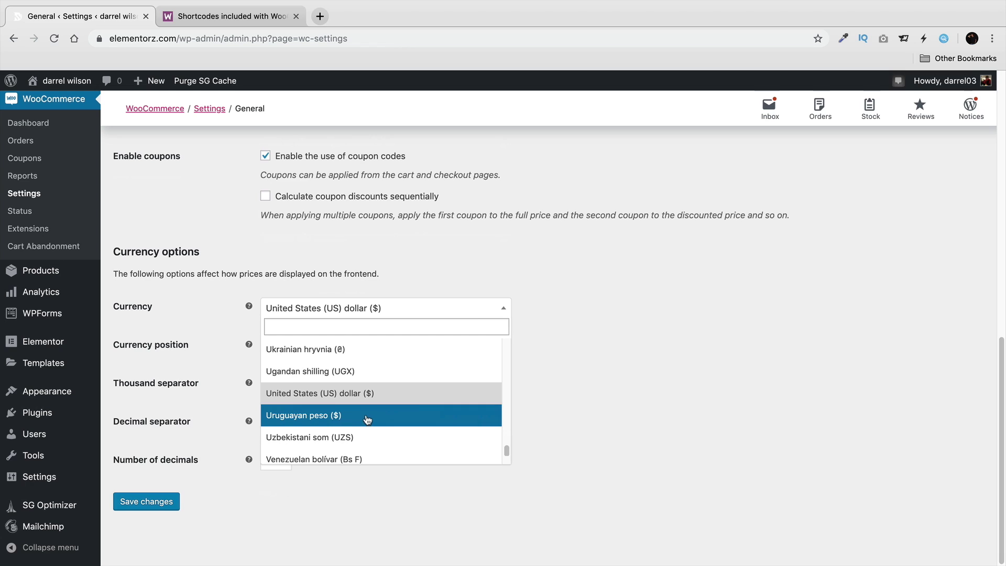
scroll(368, 415, down, 2)
scroll(369, 411, up, 3)
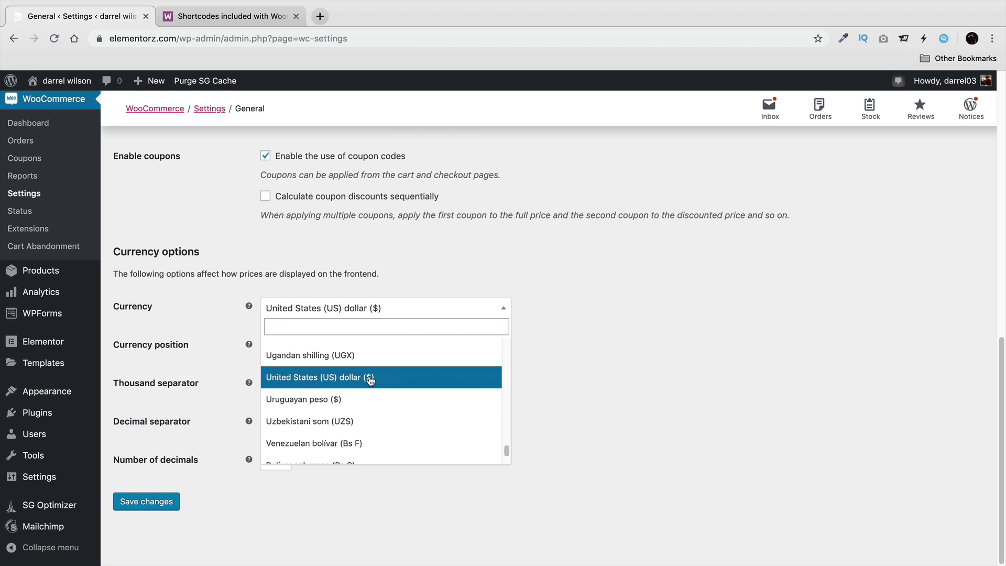
click(368, 378)
click(350, 354)
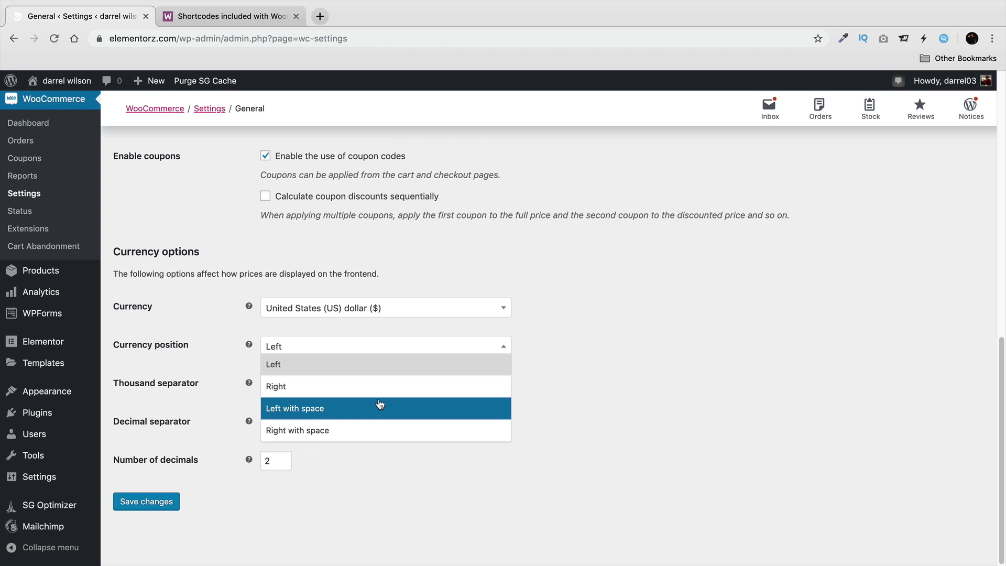
click(626, 344)
click(433, 312)
scroll(439, 375, down, 2)
scroll(440, 376, down, 3)
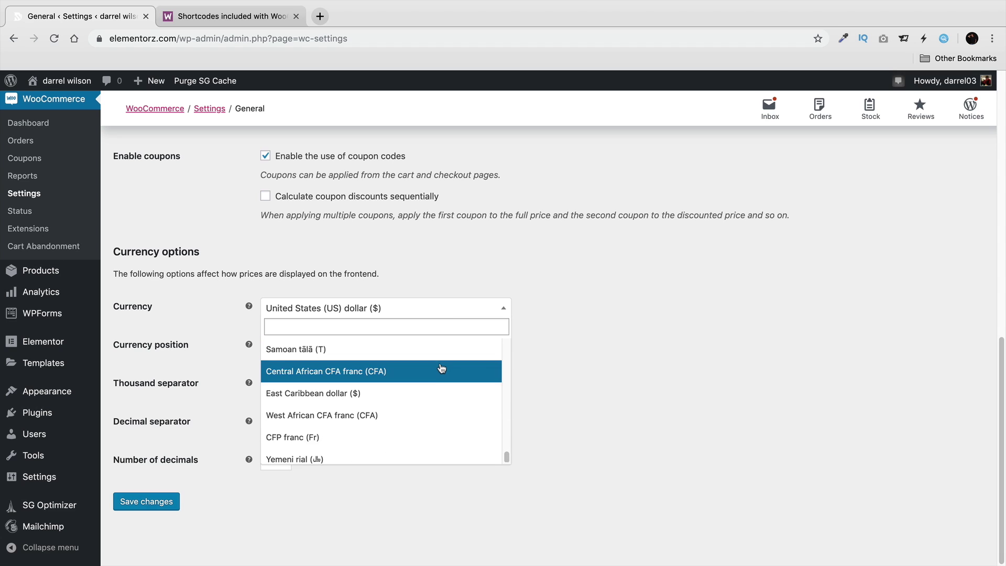
scroll(448, 395, up, 10)
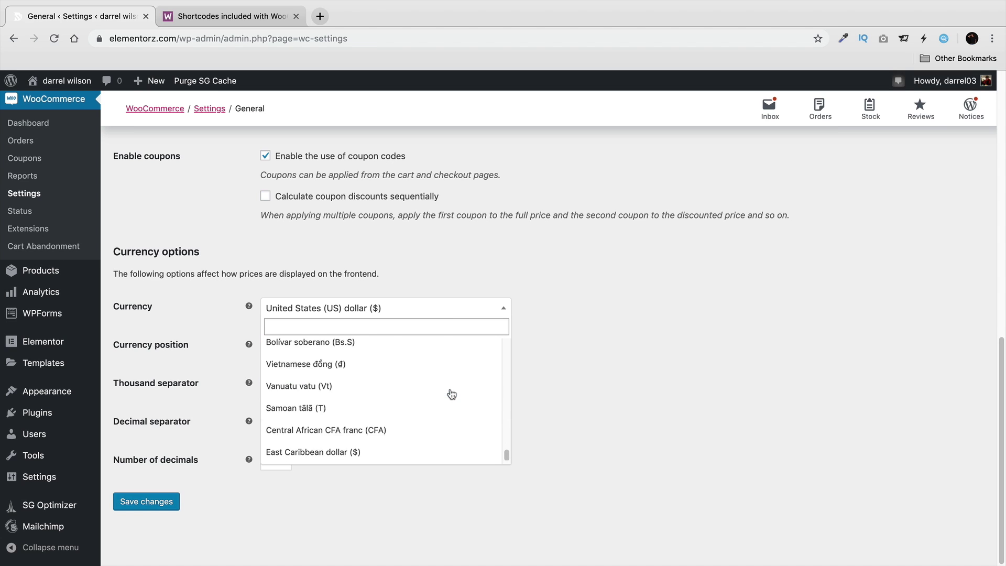
click(618, 307)
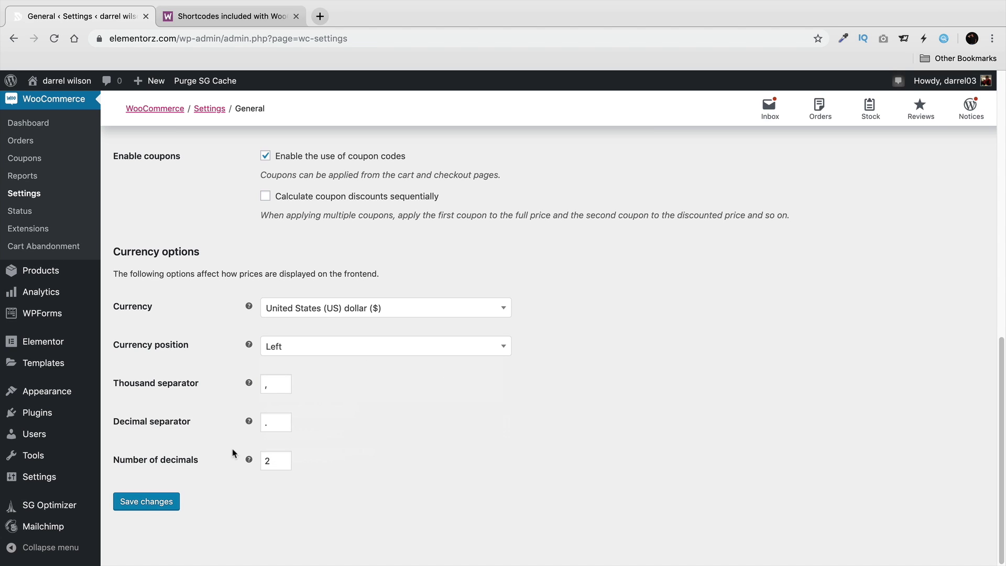
click(157, 499)
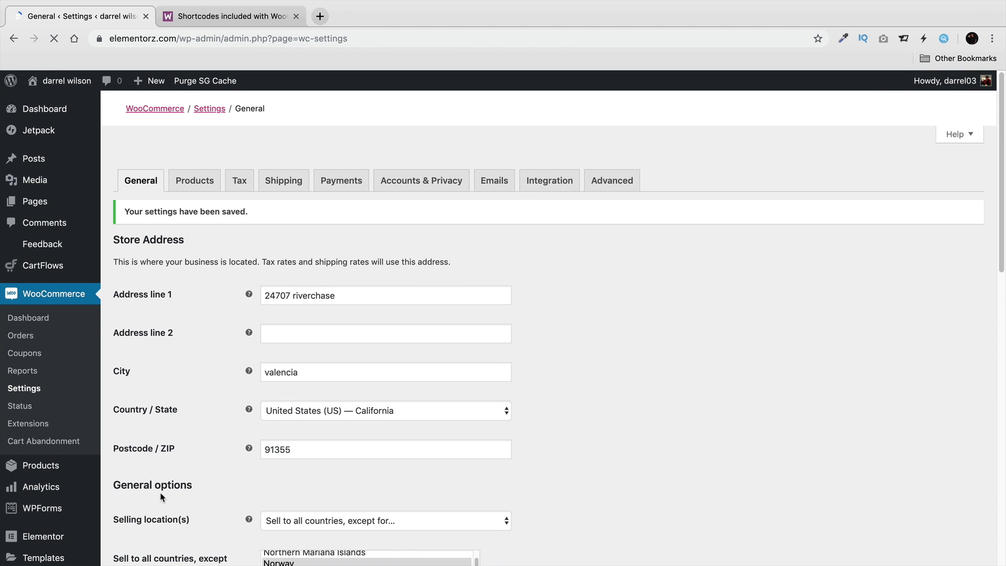
click(205, 185)
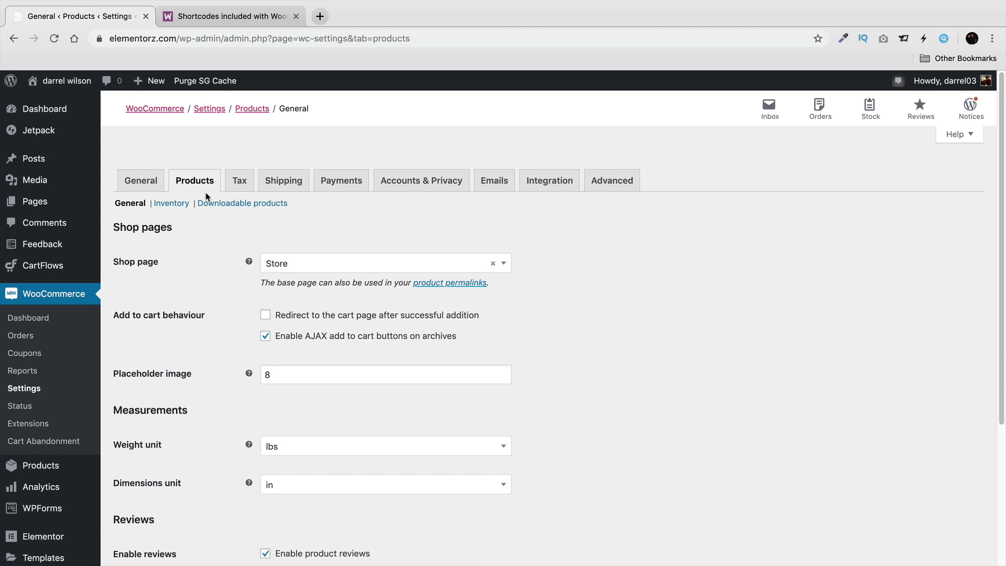
Save product settings with Store as shop page, lbs weight and in dimensions, then view Inventory.
click(329, 261)
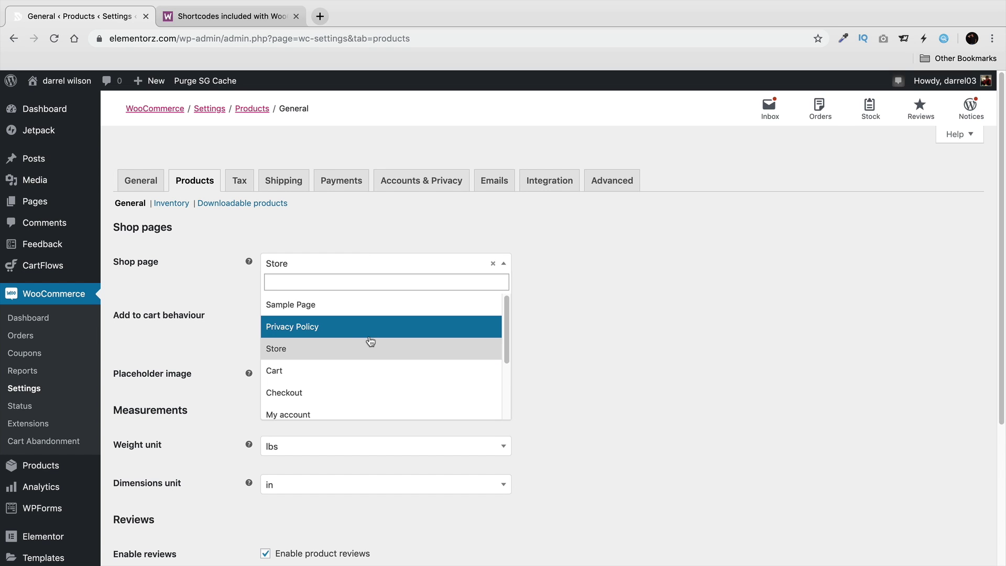
click(632, 320)
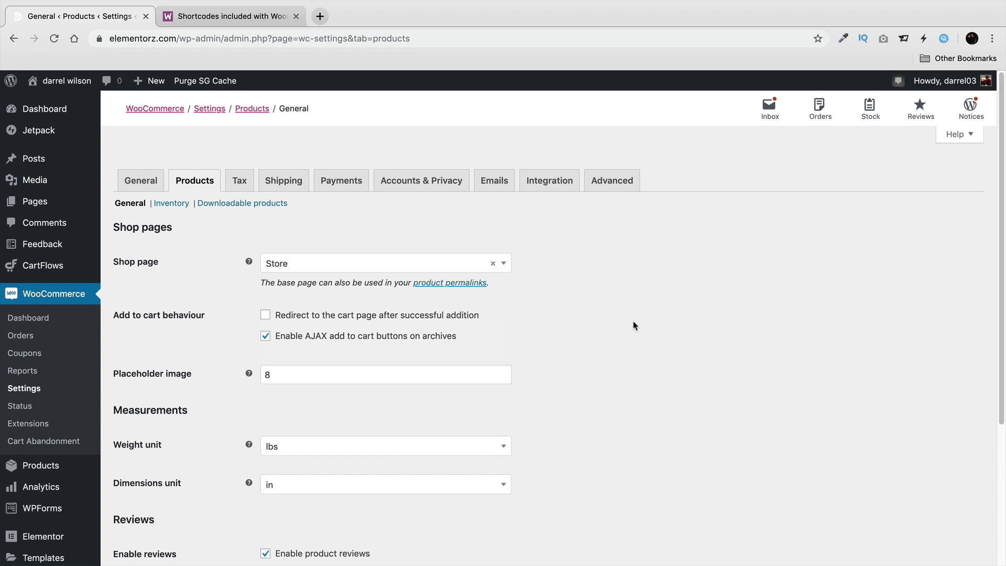
scroll(454, 370, down, 1)
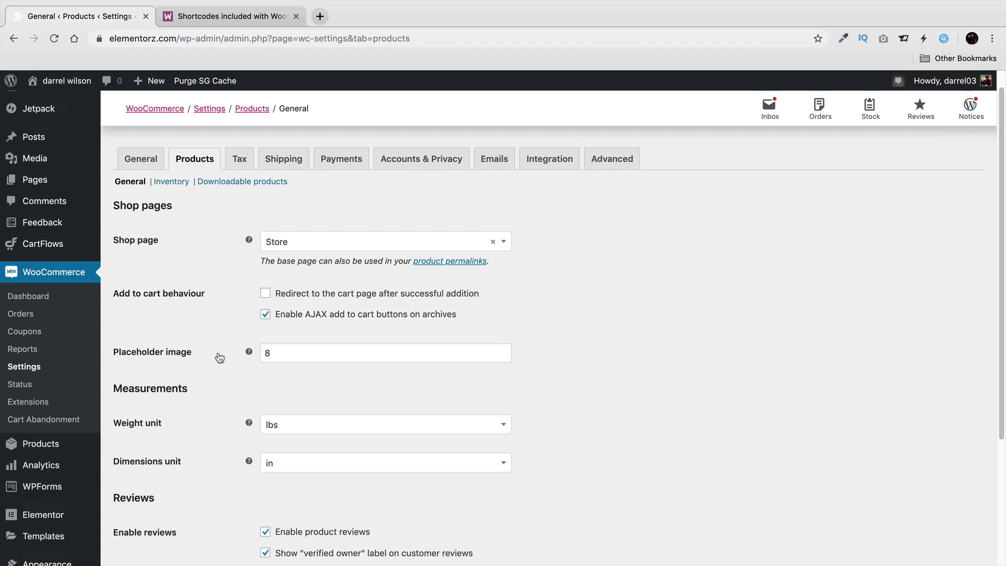
mouse_move(250, 355)
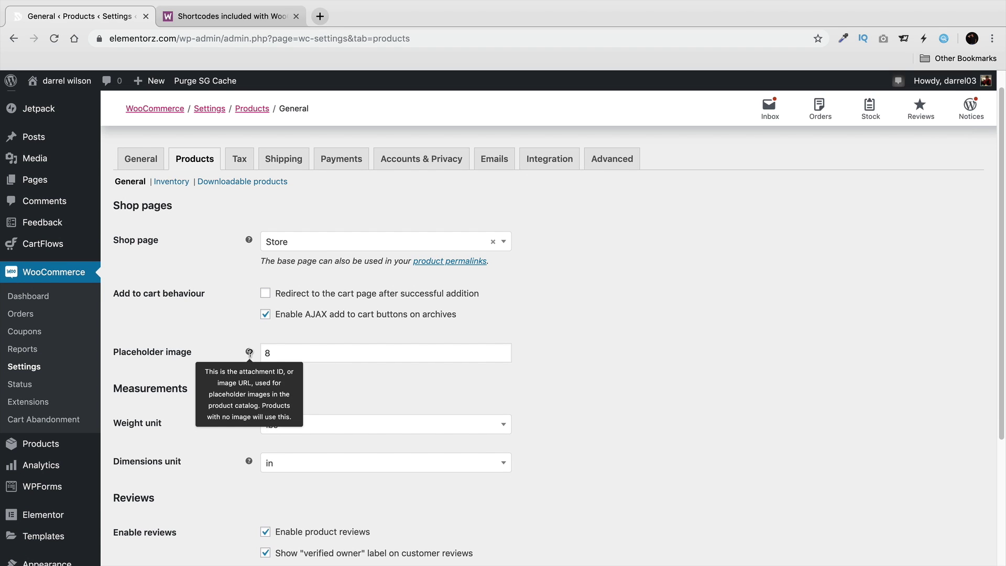
scroll(350, 384, down, 3)
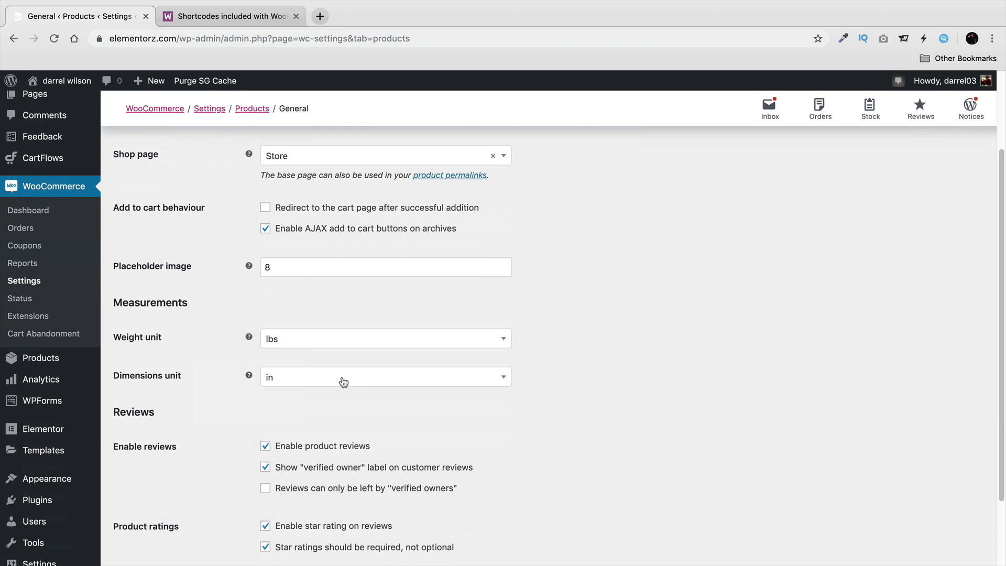
click(284, 349)
click(284, 348)
click(337, 378)
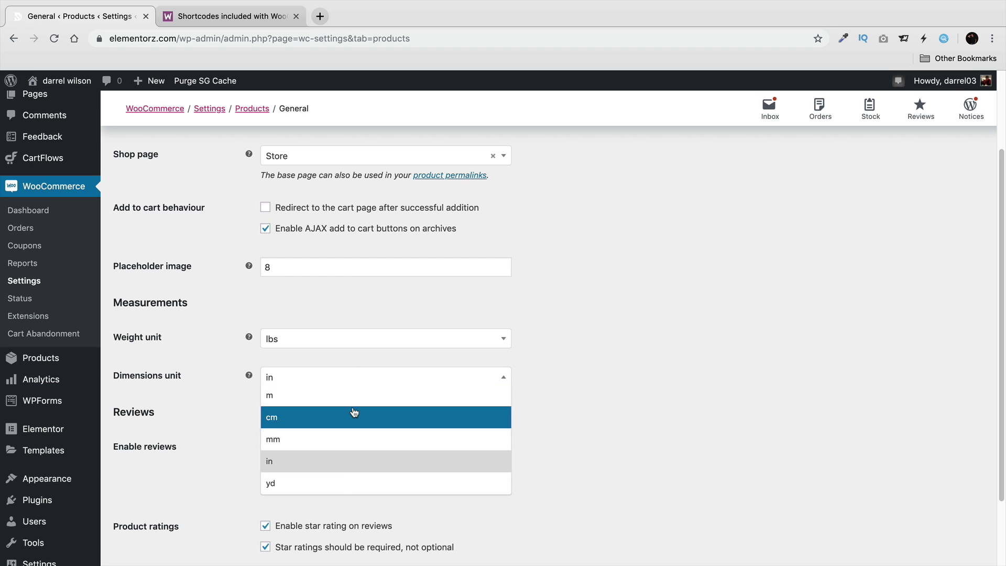
click(605, 404)
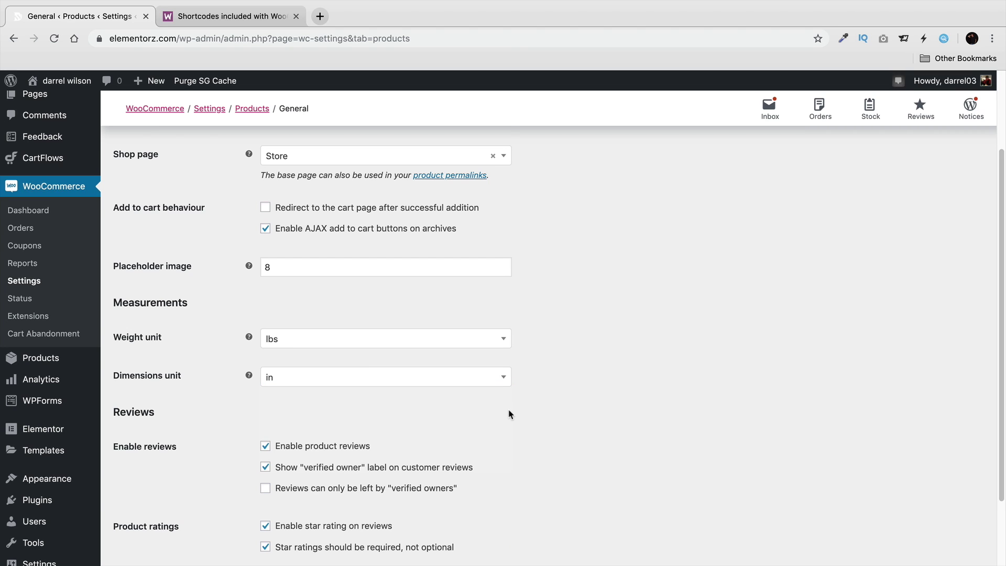
scroll(511, 406, down, 3)
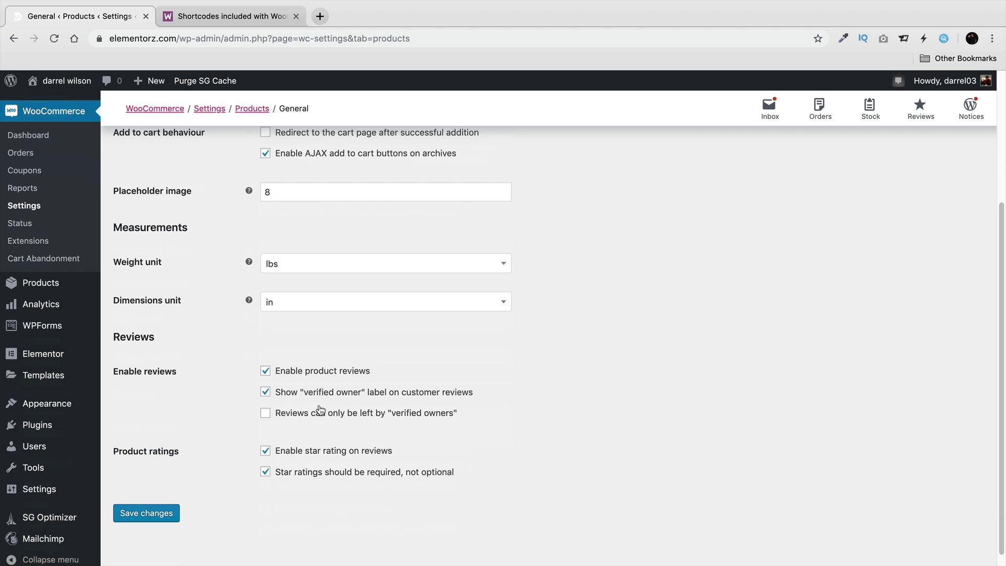
click(162, 511)
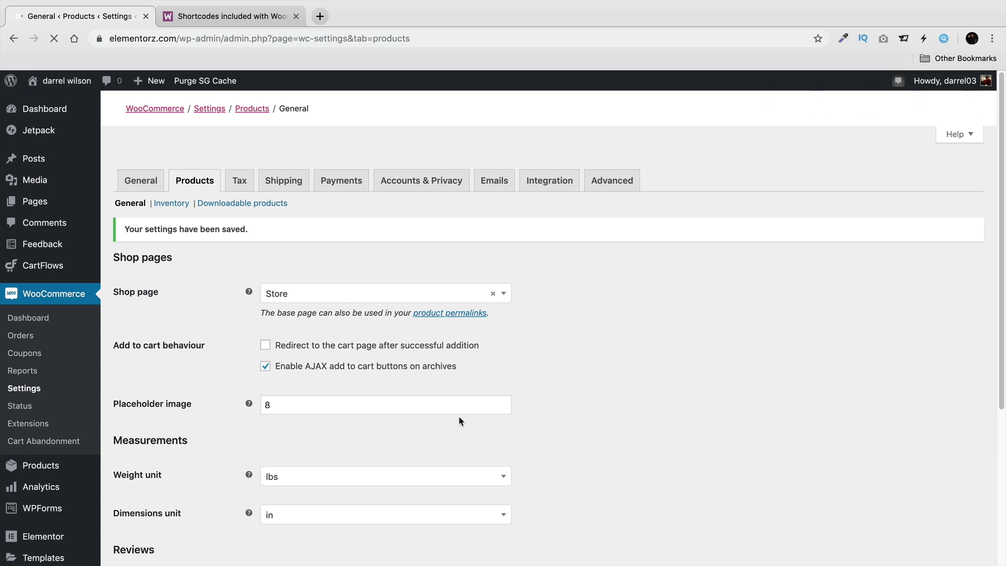
click(183, 207)
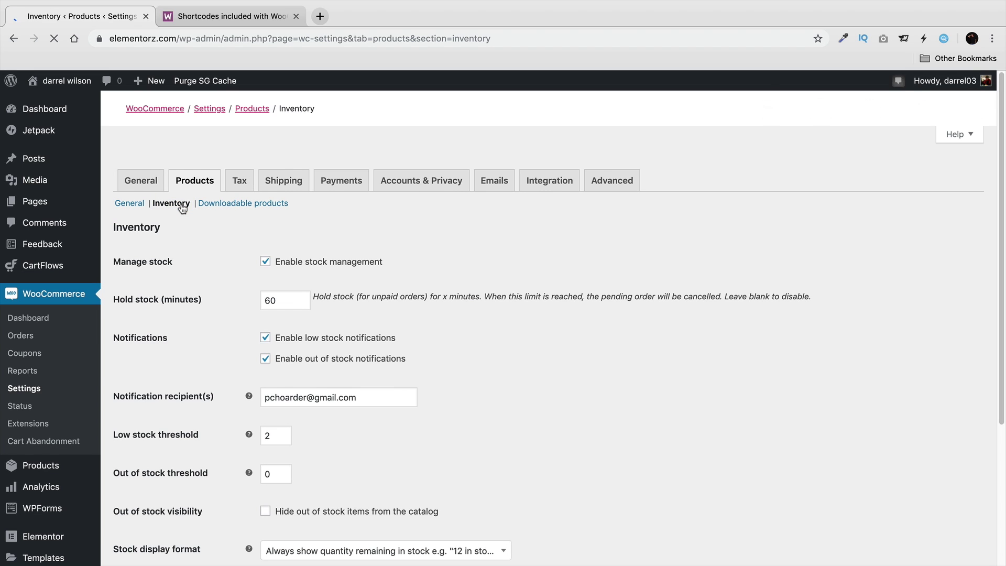
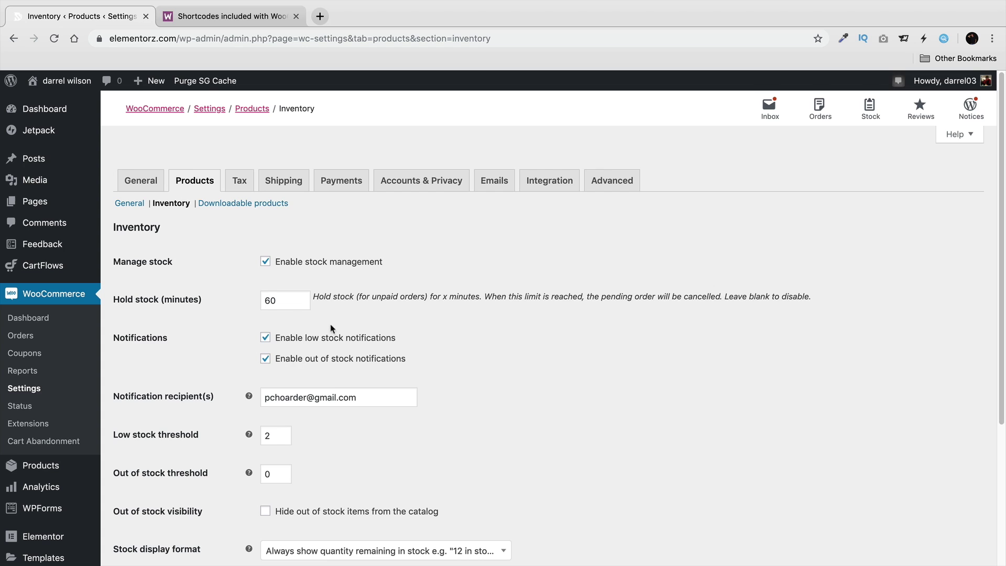
View the Downloadable products settings, then go to the Tax settings.
click(255, 205)
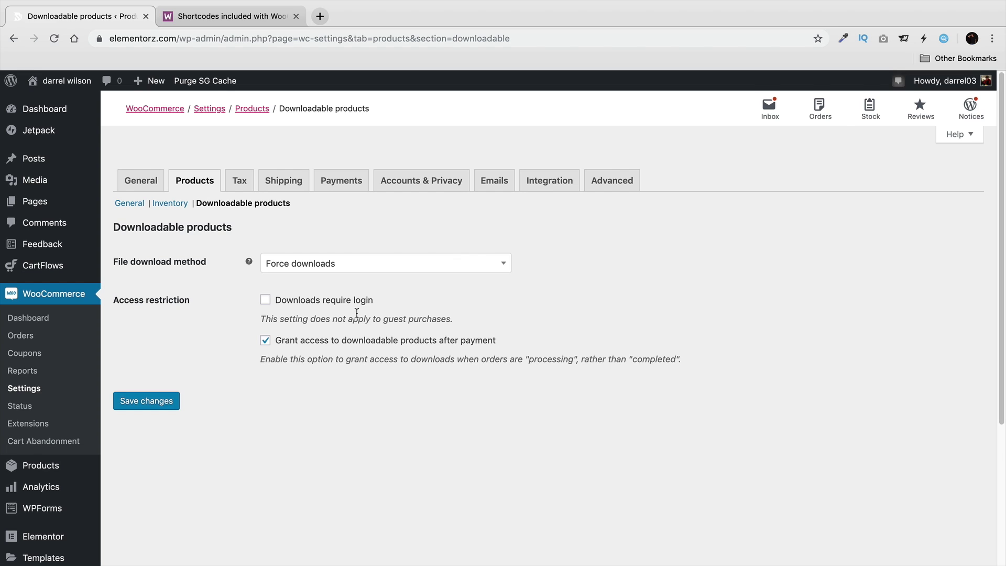
click(244, 185)
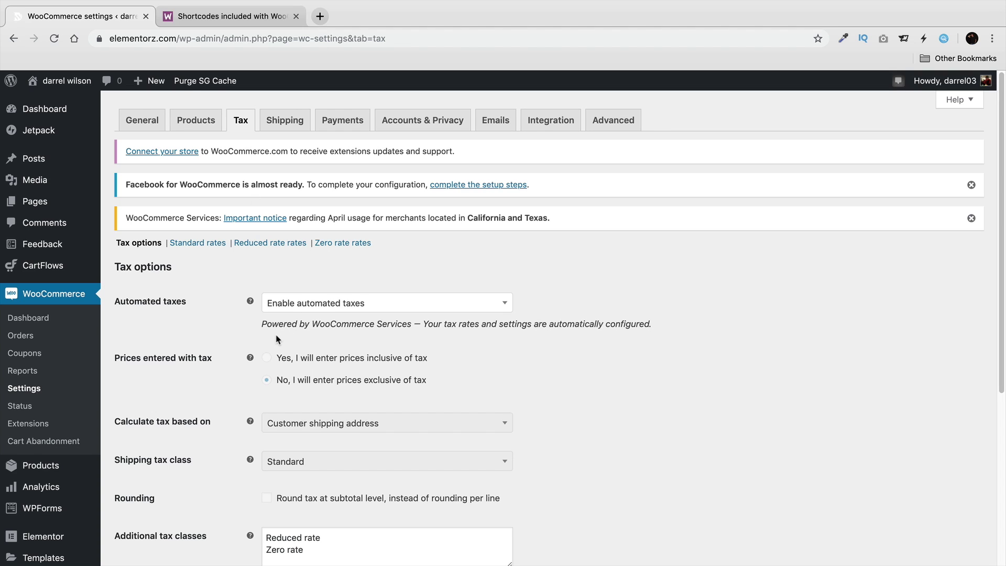
Set Automated taxes to 'Disable automated taxes' and save the tax options.
drag(272, 324, 408, 326)
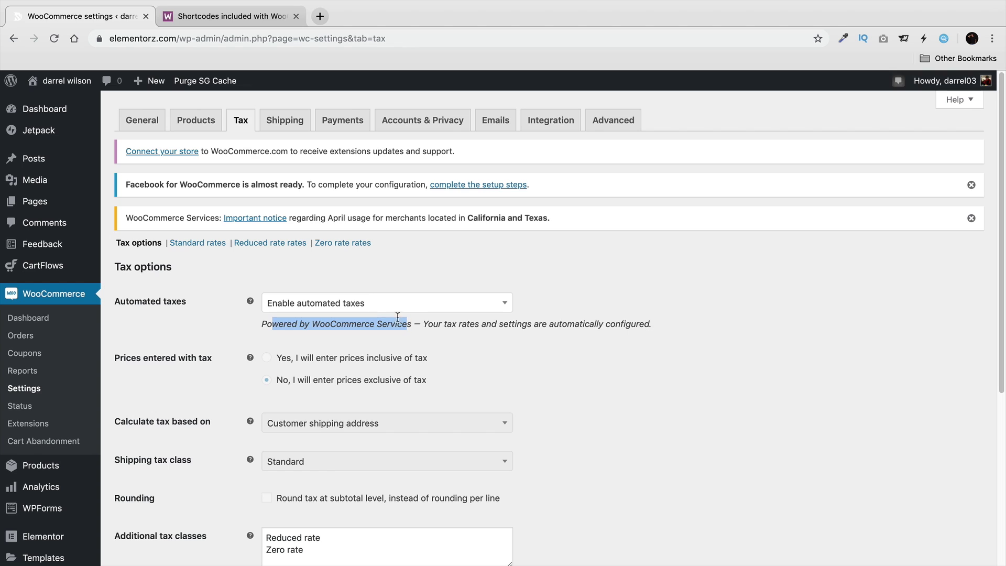
click(418, 303)
click(420, 319)
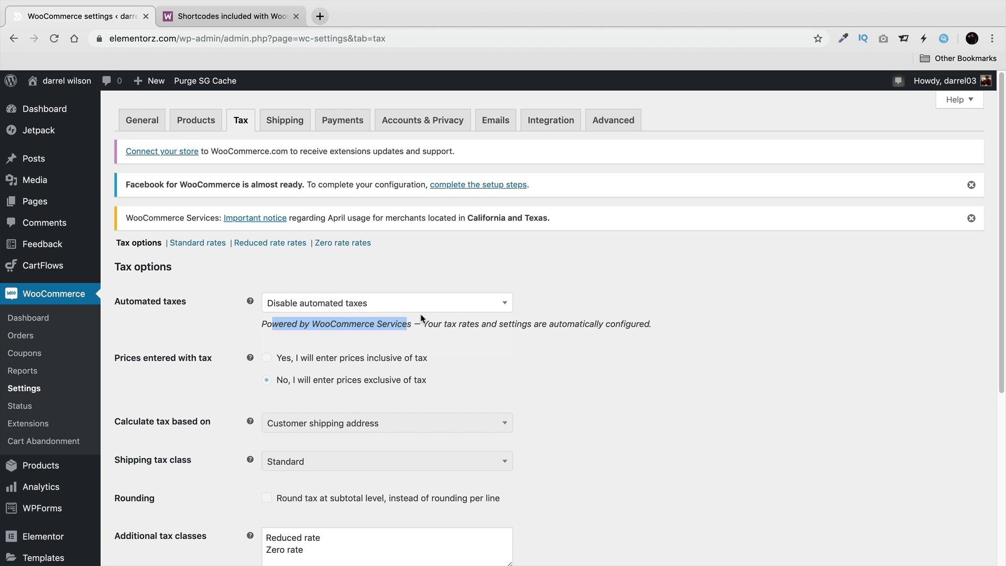
click(382, 303)
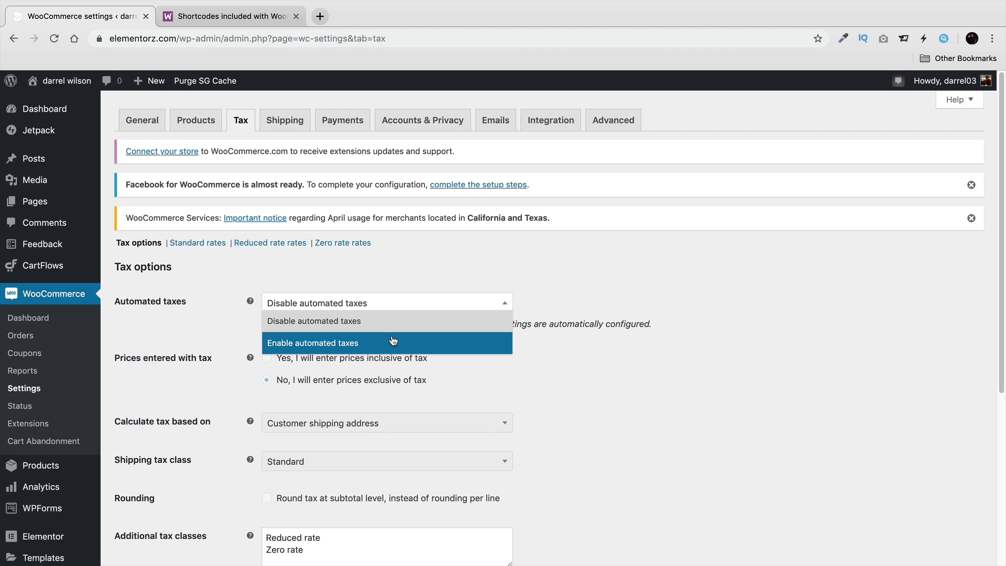
click(395, 343)
click(389, 308)
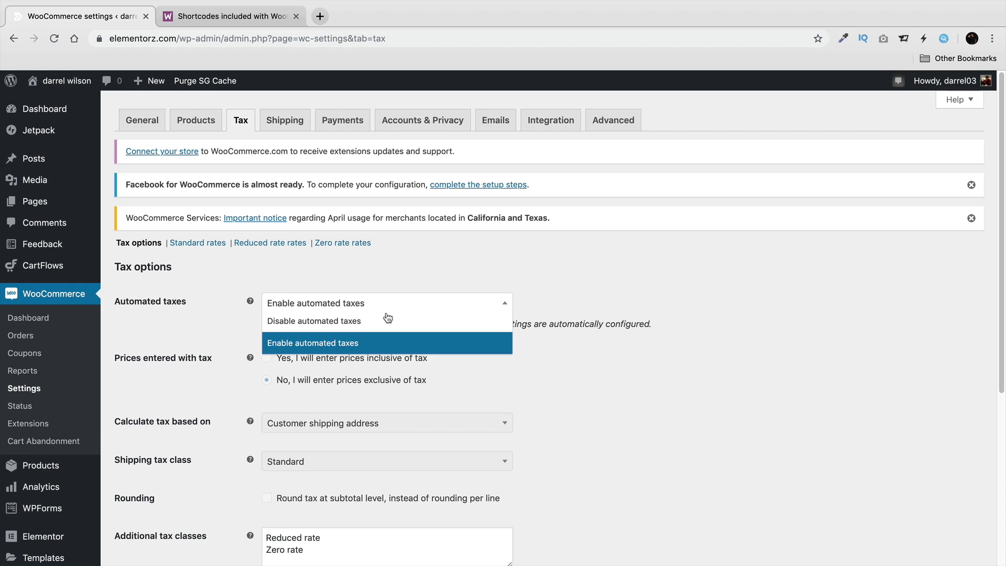
click(388, 319)
scroll(314, 335, down, 5)
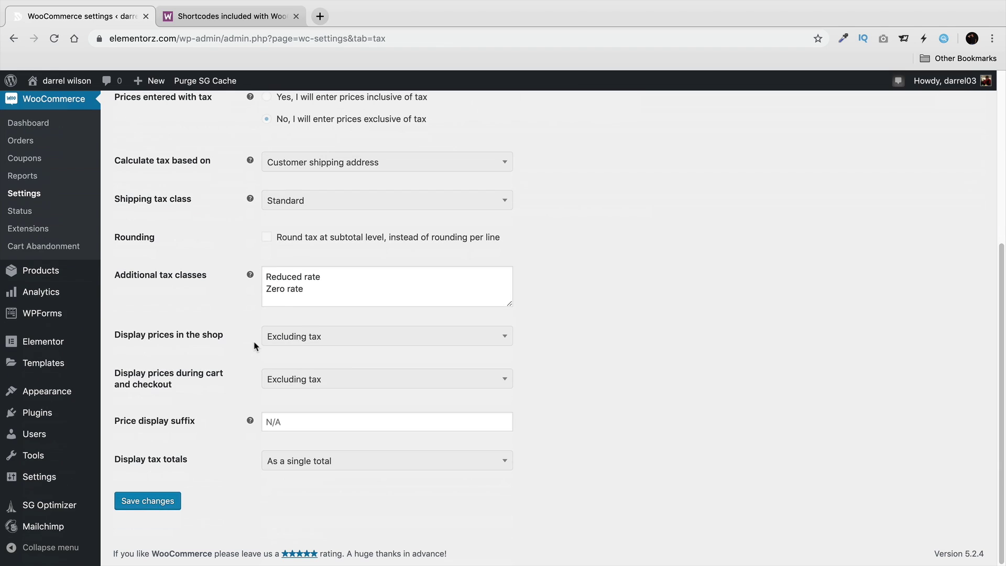
click(150, 501)
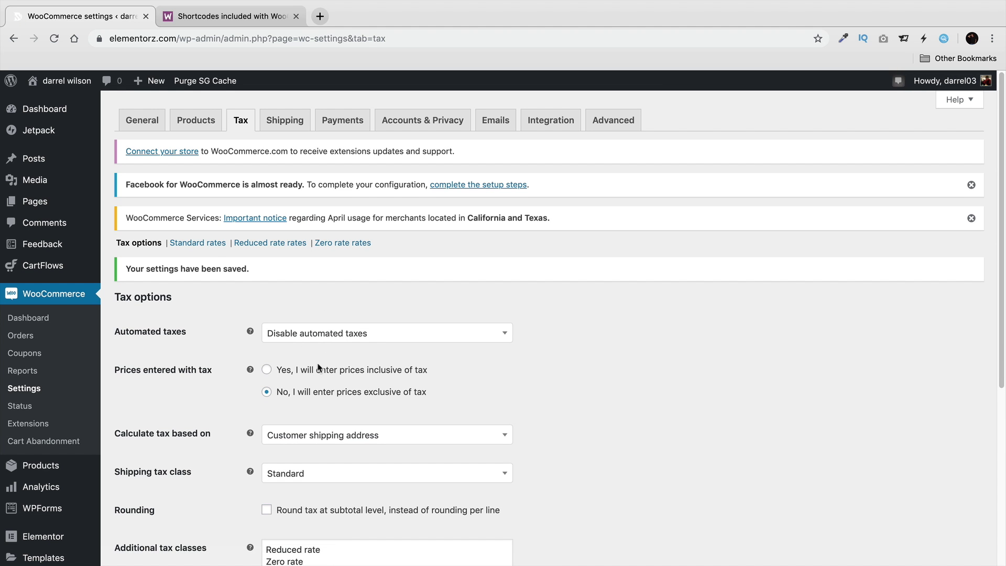
scroll(371, 364, down, 1)
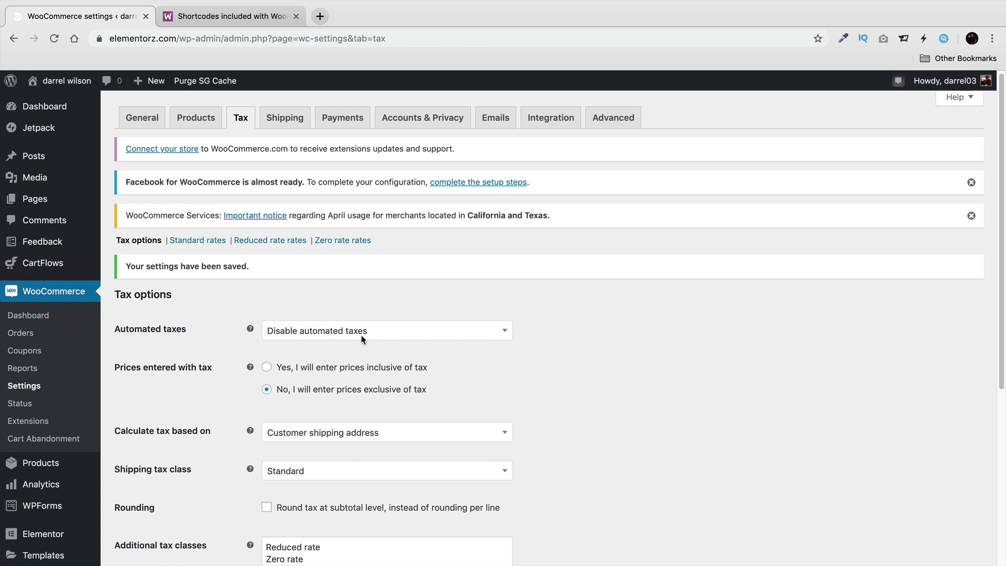
Insert a new Zero rate tax row with country code United States (US).
click(203, 243)
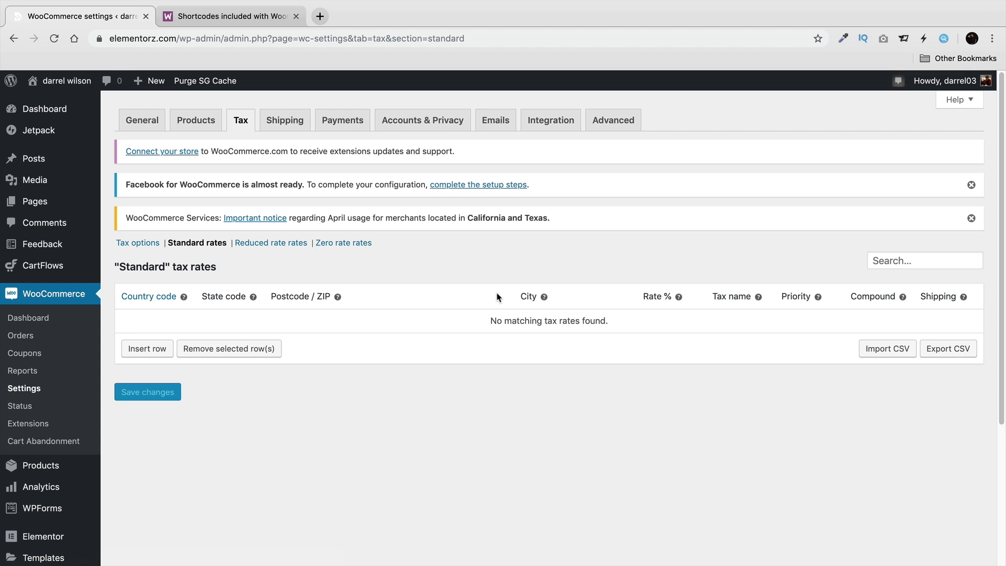
click(345, 243)
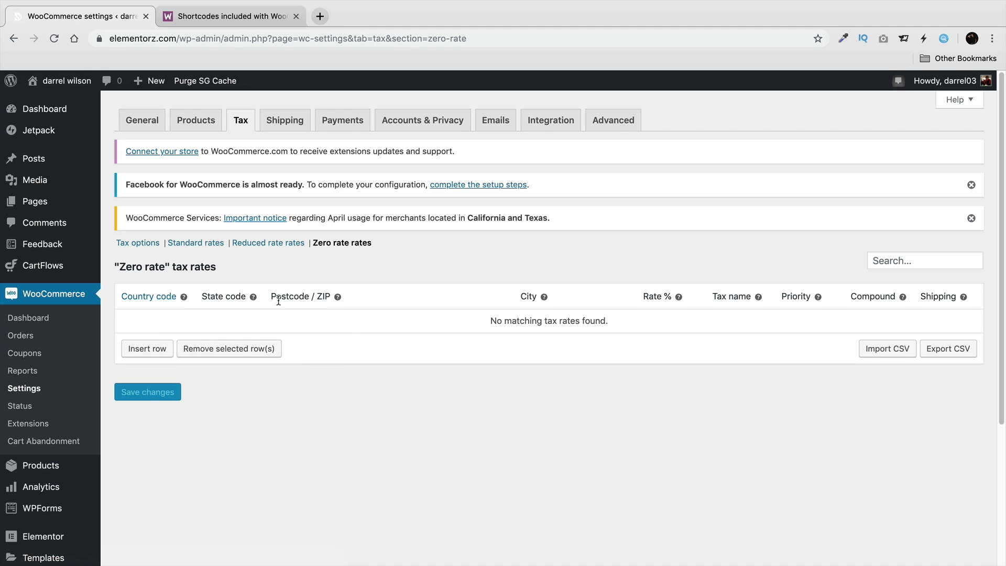
click(158, 349)
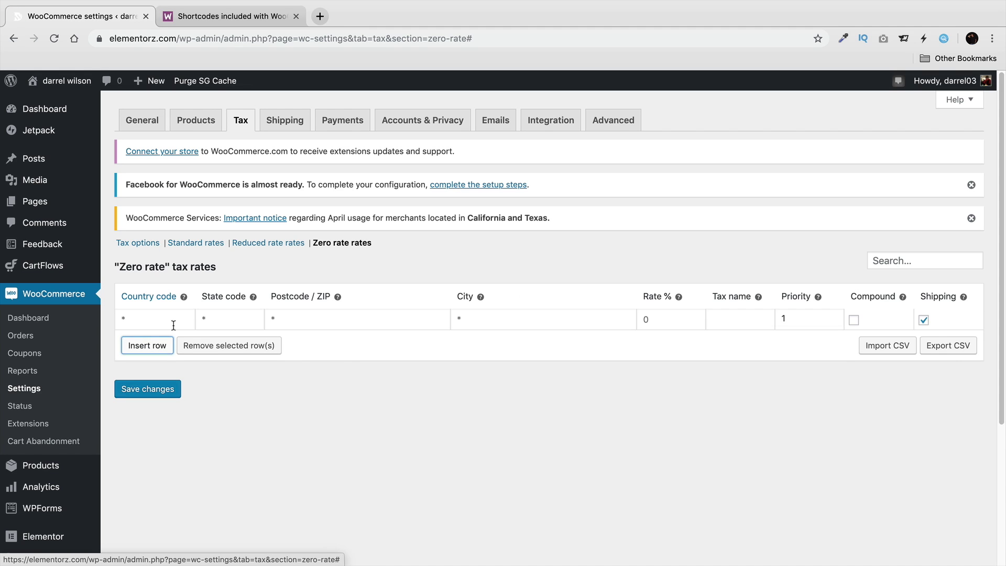
click(178, 320)
text(U)
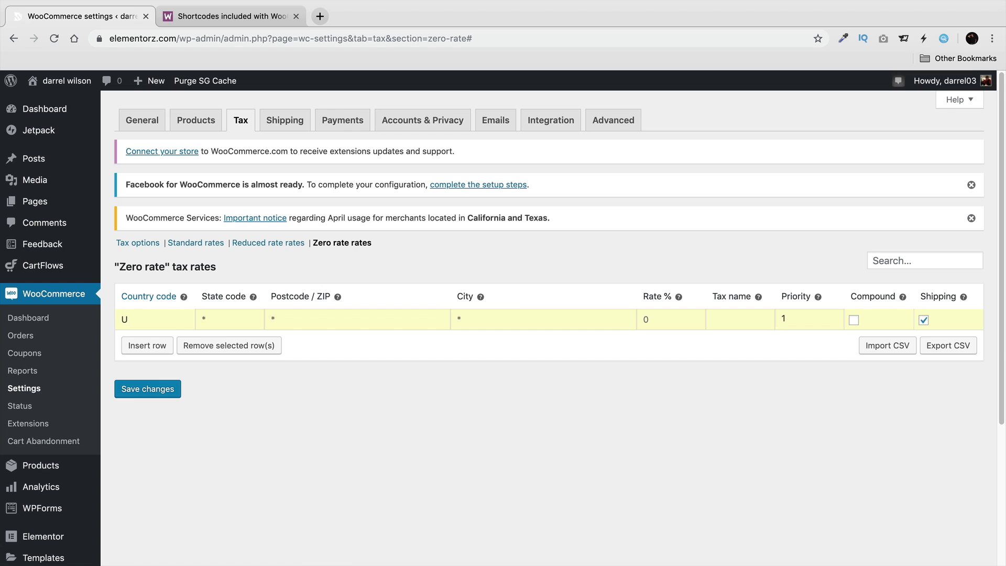
text(NI)
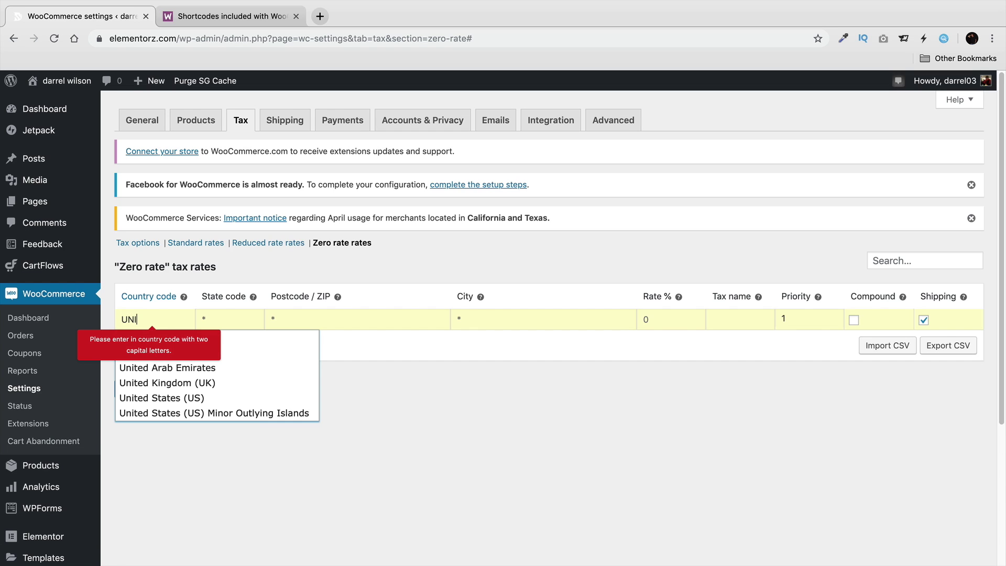
click(168, 398)
Enter CA as the row's state code and move through to the Priority field.
click(240, 321)
text(ca)
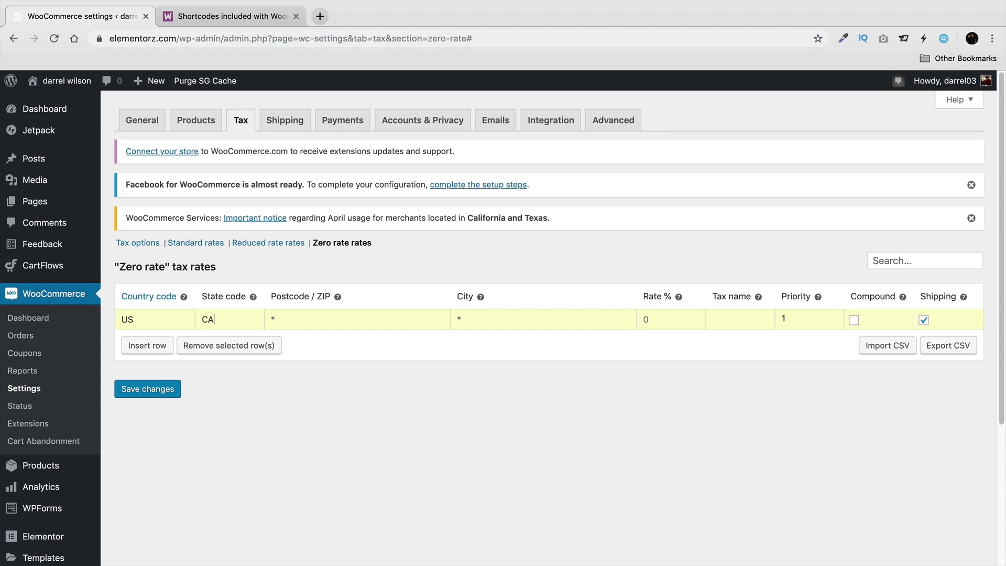
key(Tab)
click(495, 319)
click(764, 316)
key(Tab)
mouse_move(902, 297)
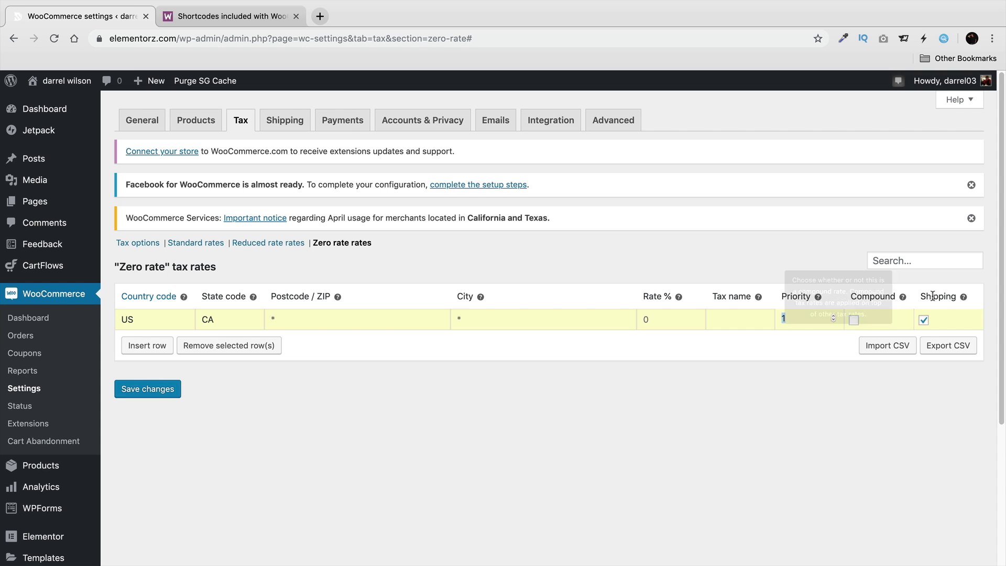
mouse_move(965, 297)
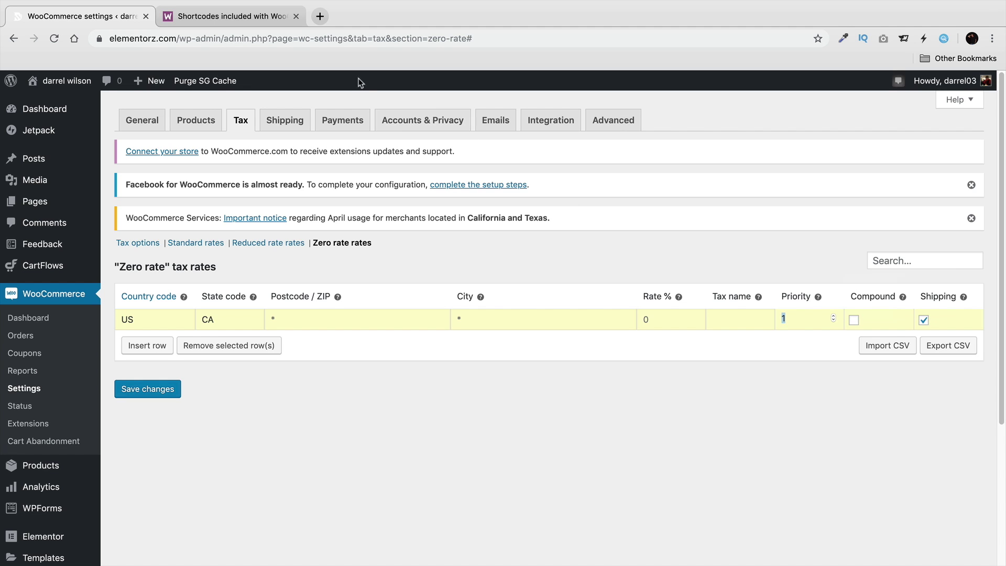
Load taxjar.com in a new tab and search for 'taxjar states'.
click(319, 17)
text(TAX)
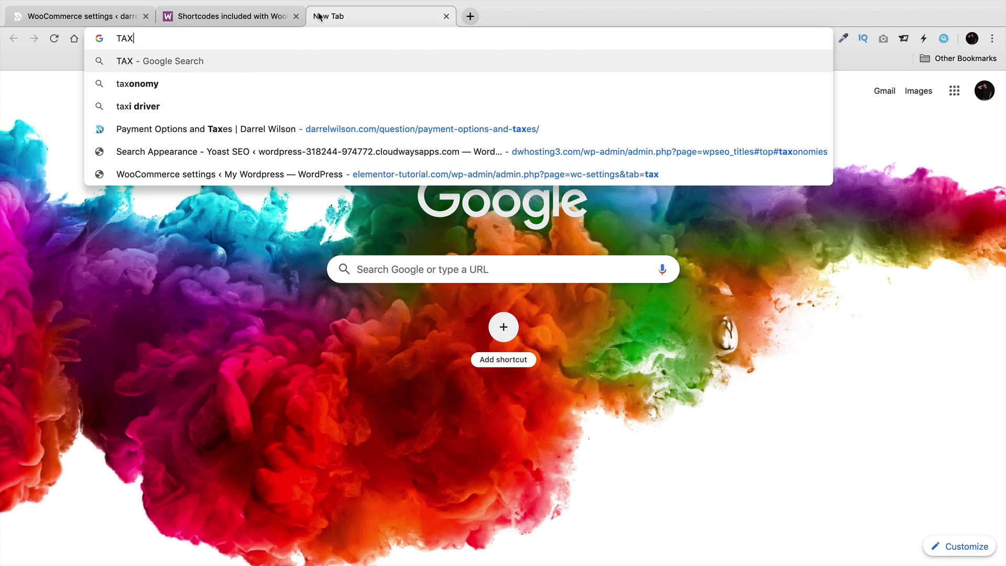
text(JAR.CO)
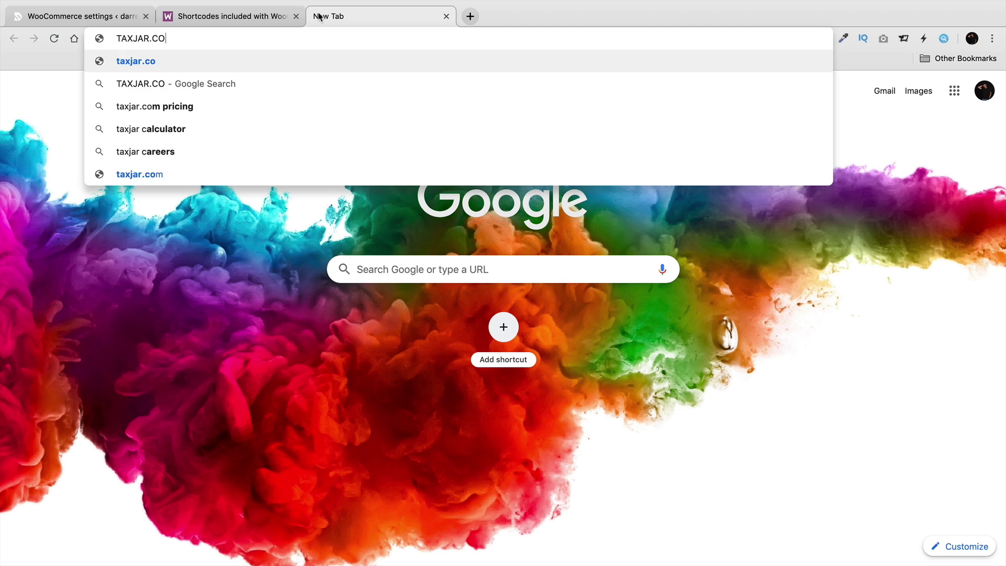
key(Return)
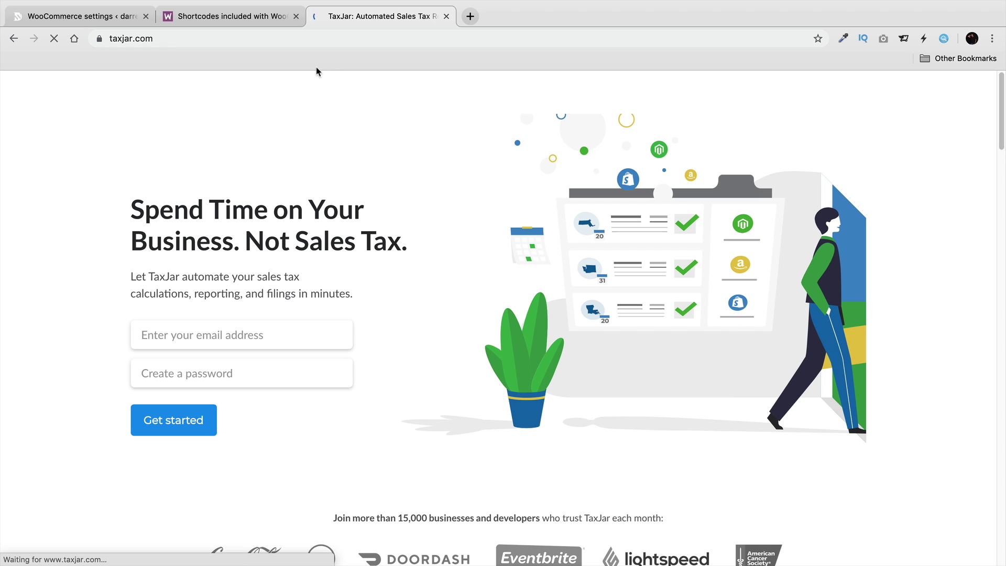
click(310, 38)
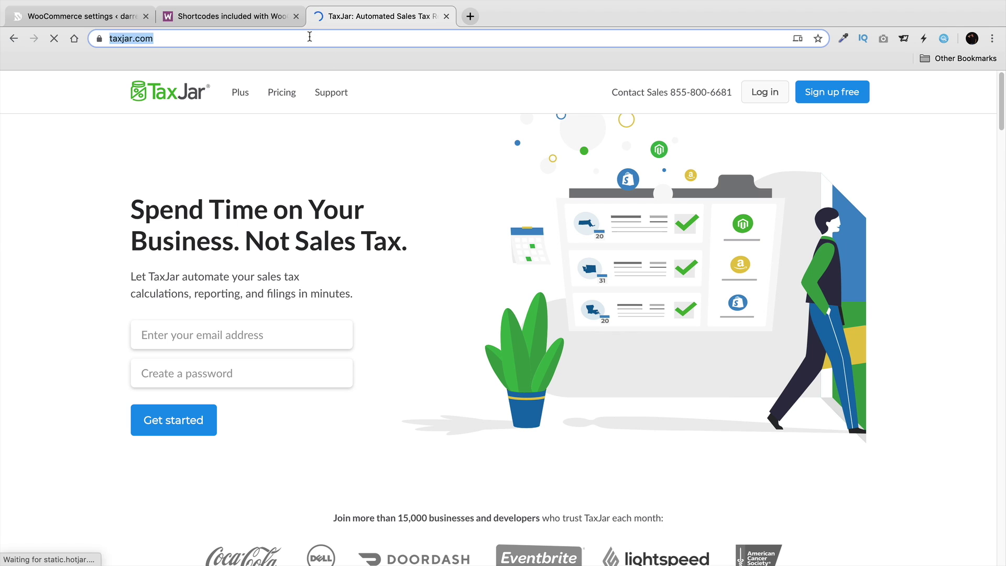
text(TAXJAR STATES)
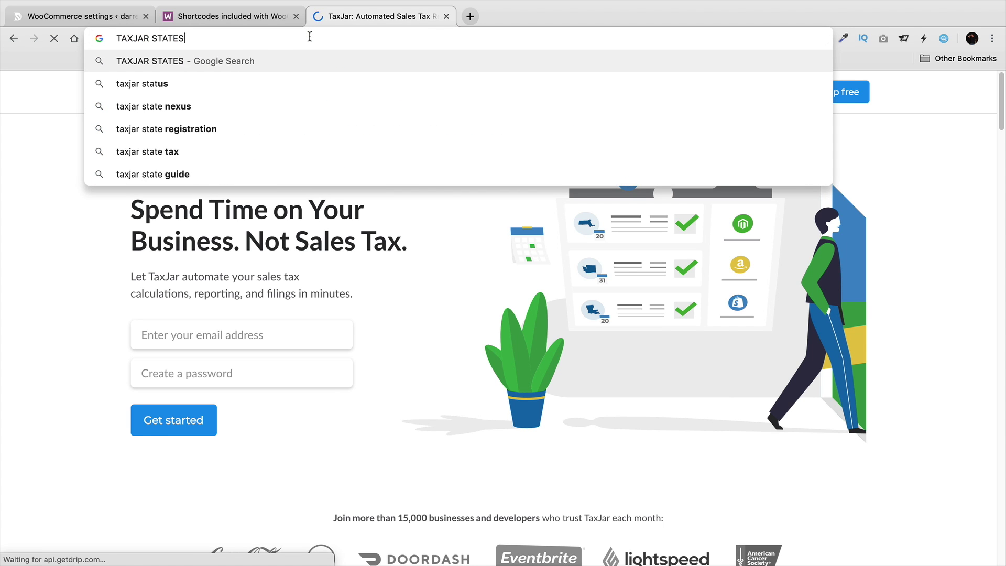
key(Return)
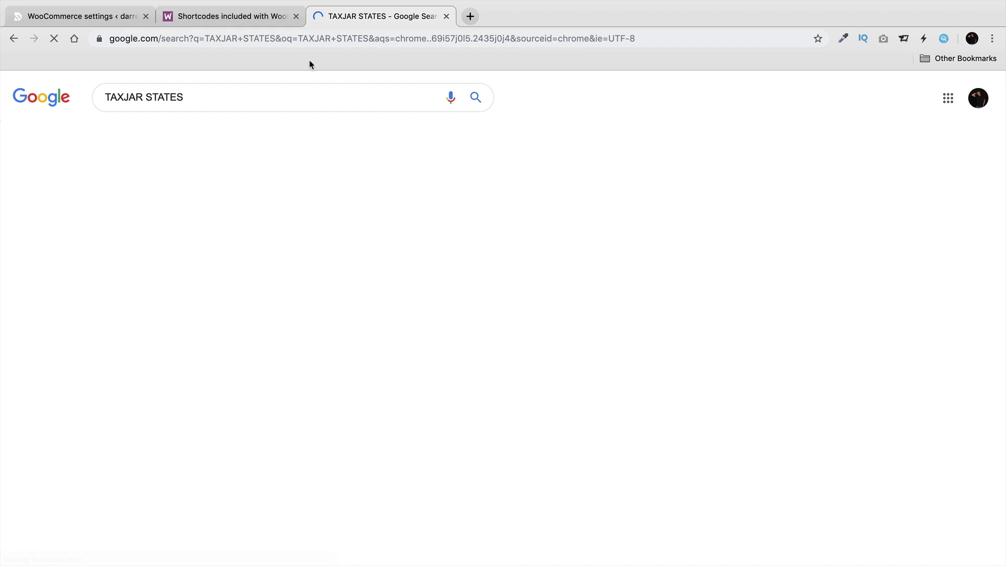
Find Nevada's 6.85% sales tax rate on TaxJar's state map, then return to WooCommerce.
click(256, 198)
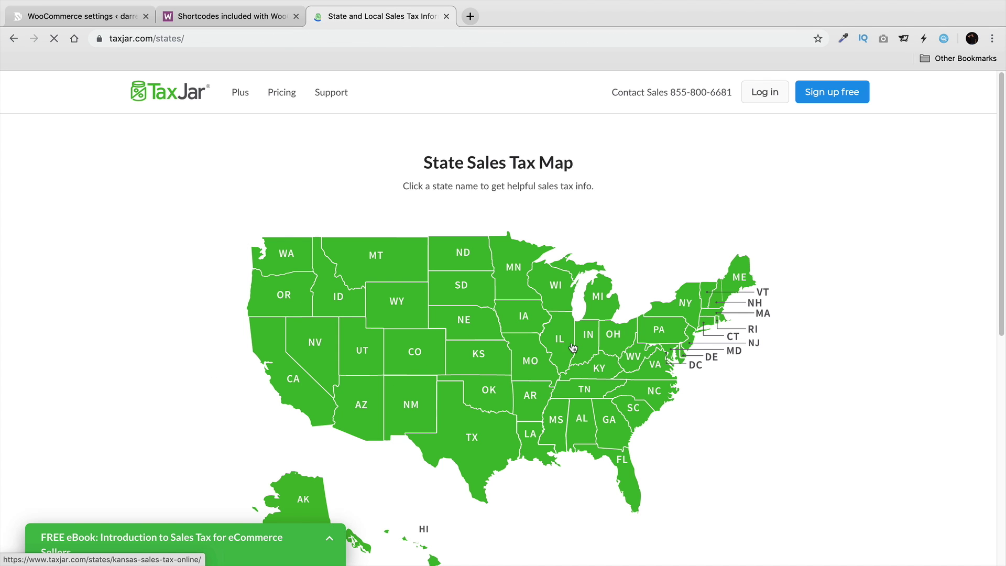
click(321, 343)
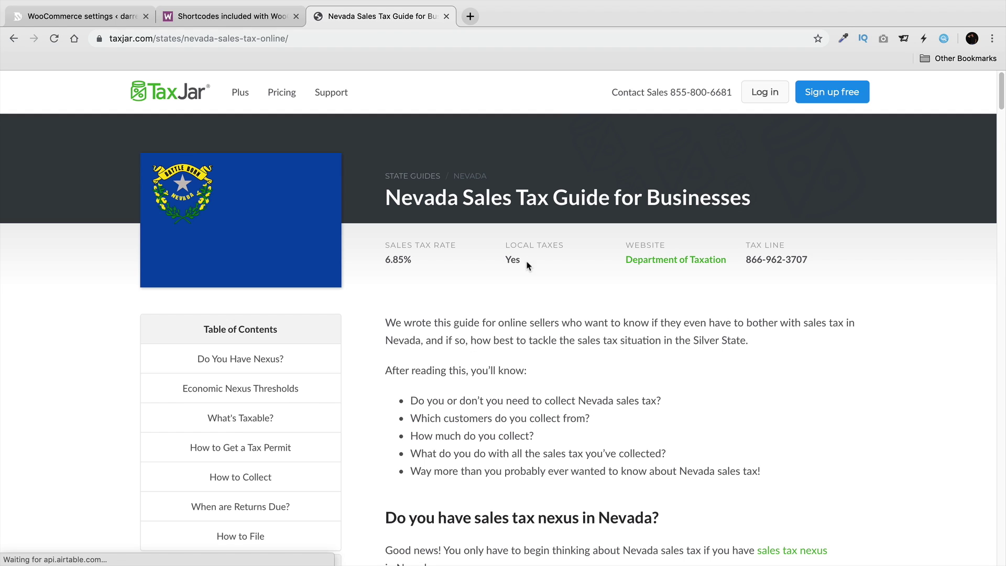
drag(523, 259, 504, 259)
drag(414, 259, 386, 258)
click(236, 21)
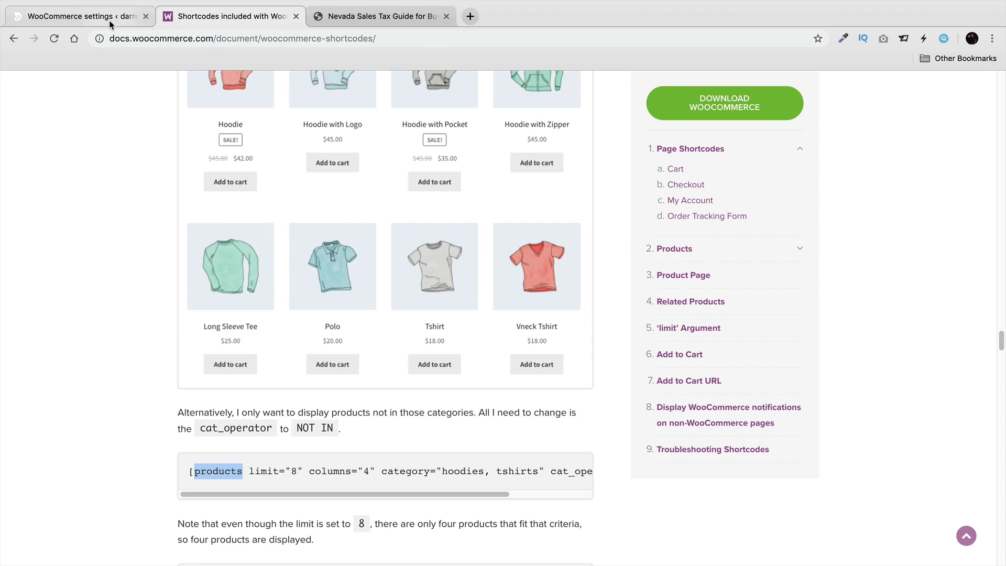
click(49, 21)
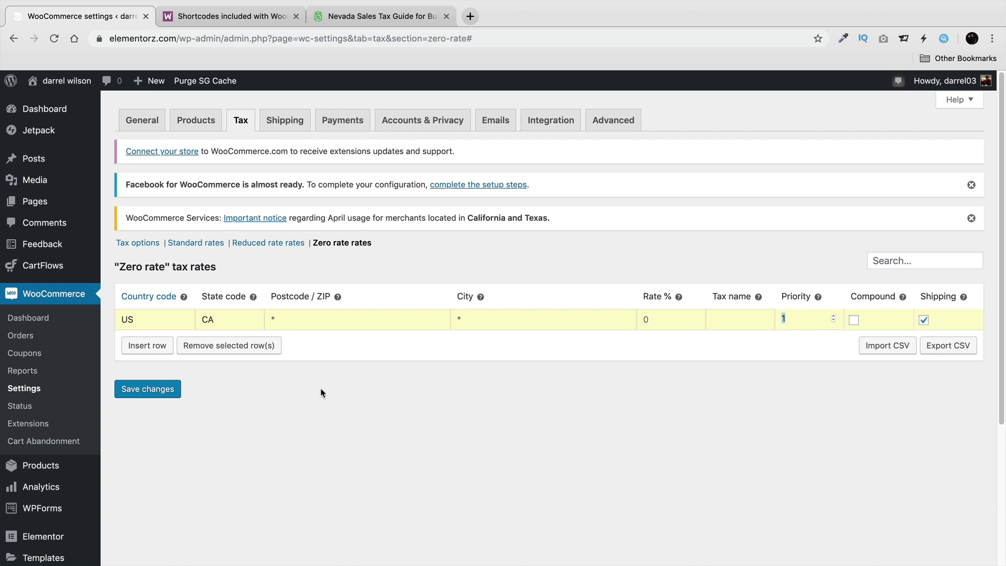
Save the US, CA zero-rate row and insert another row with country US.
click(176, 388)
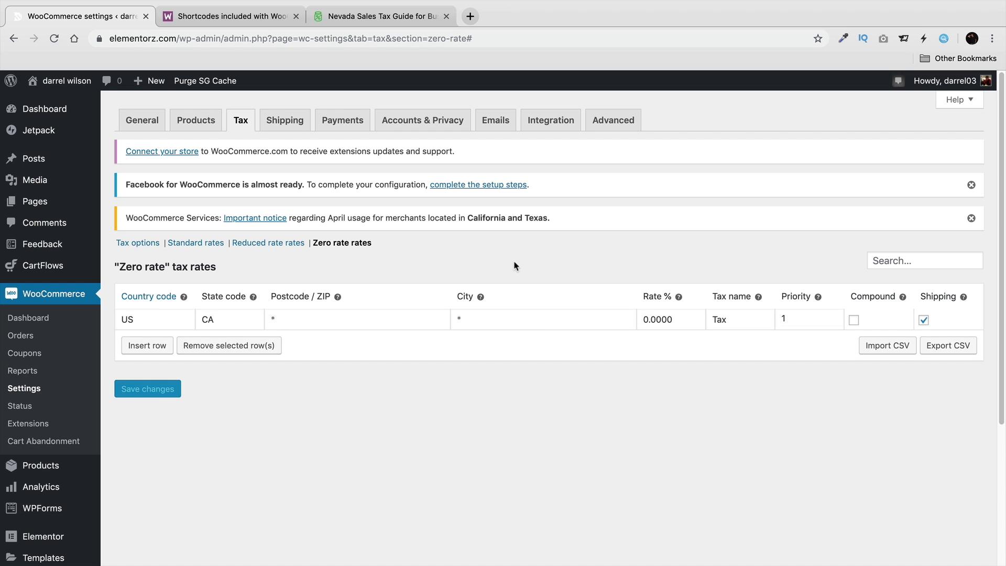
drag(681, 320, 642, 319)
click(154, 354)
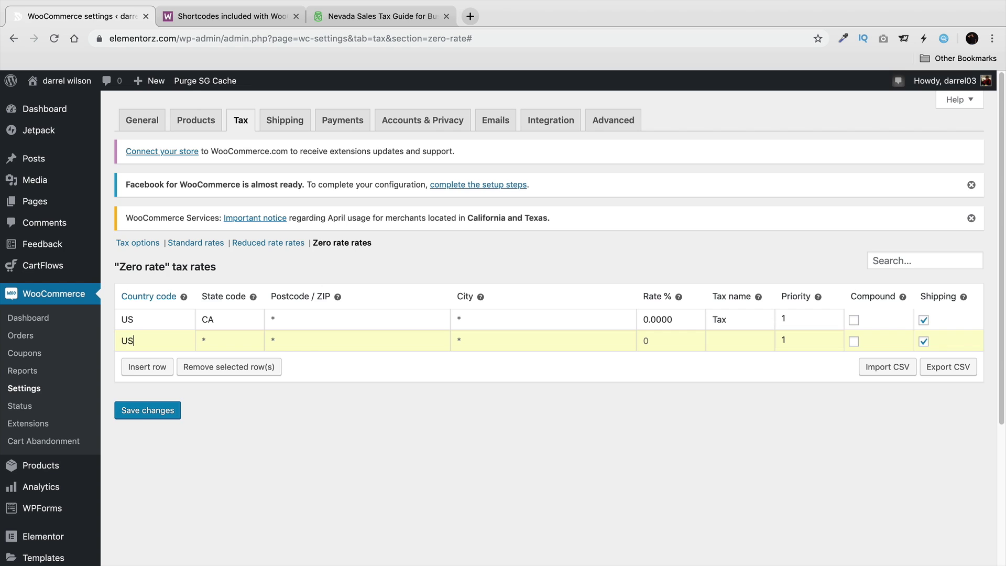
text(US)
Set the new row's state code to Florida (FL).
click(229, 339)
text(MONT)
key(BackSpace)
key(BackSpace)
text(NT)
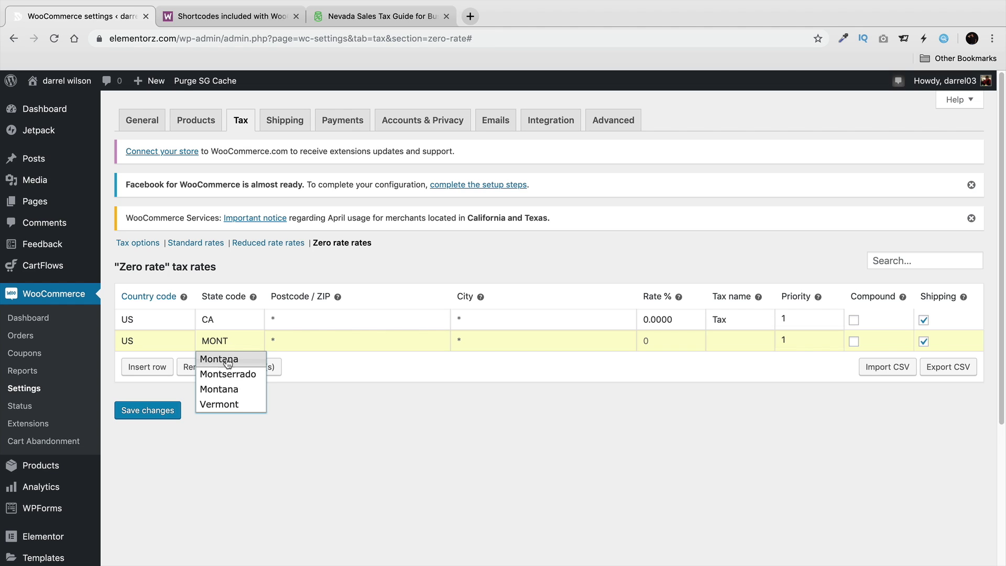
double_click(240, 341)
text(FLOR)
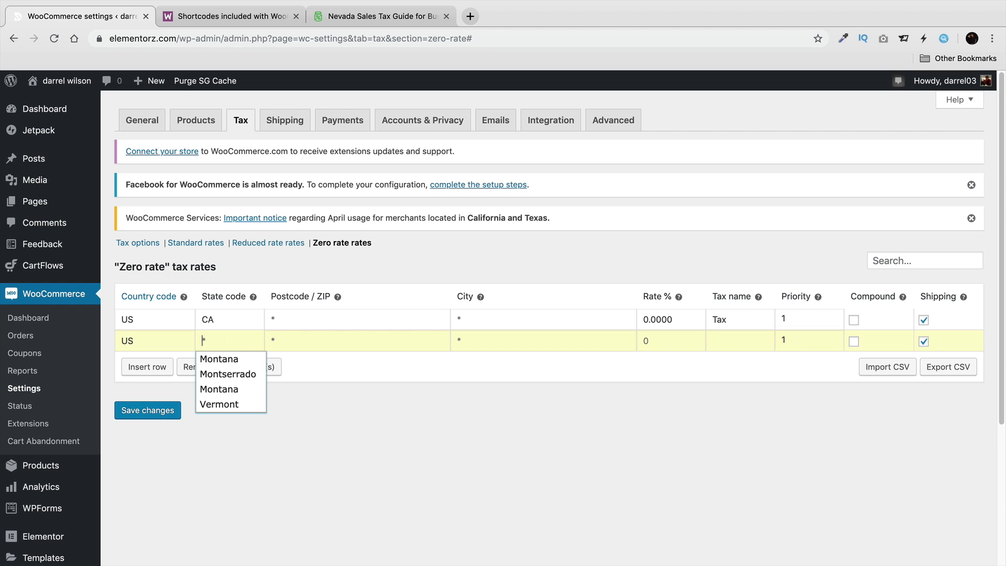
click(225, 373)
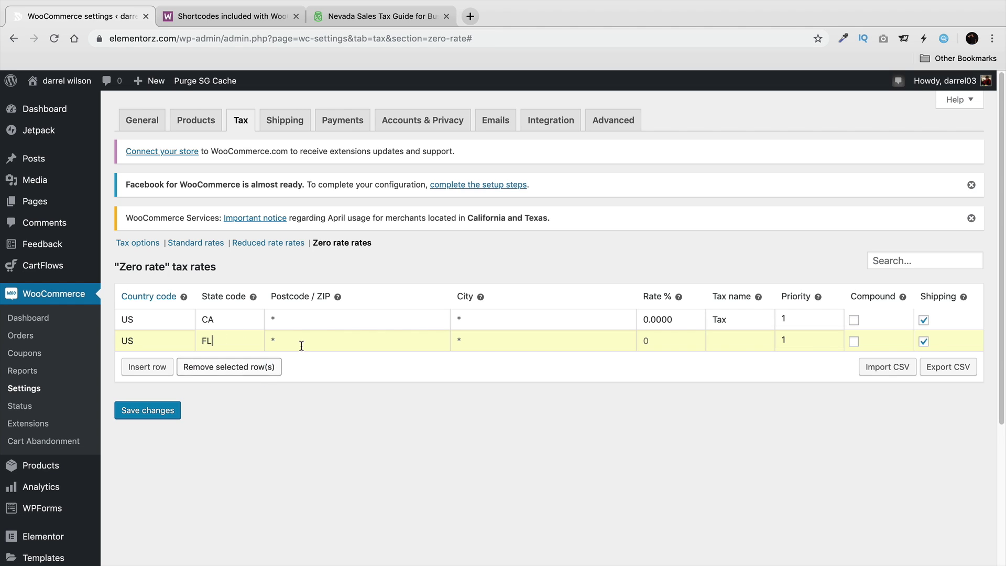
Give the Florida row a rate of 6, mark it compound, and save the table.
click(659, 344)
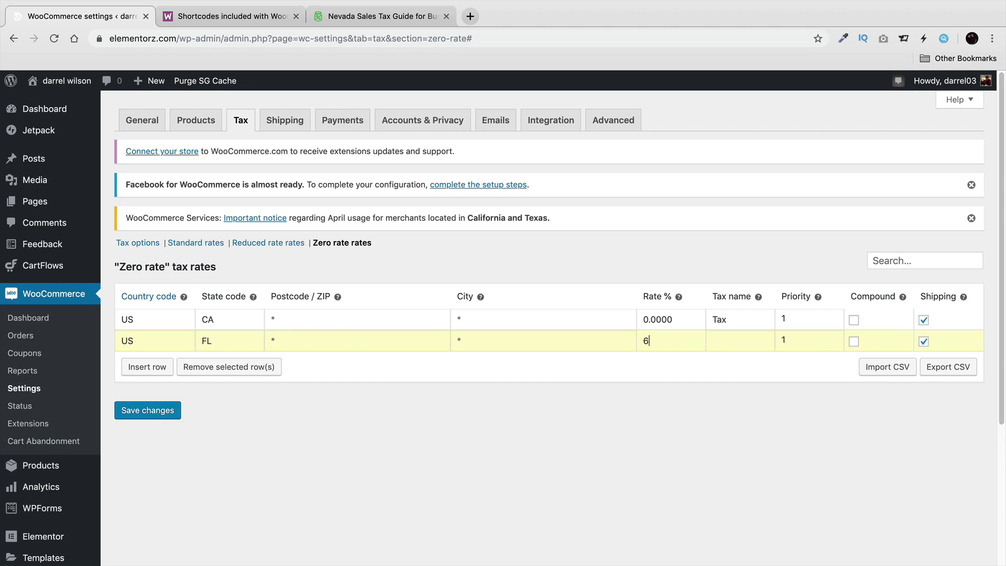
key(Tab)
click(853, 341)
click(168, 414)
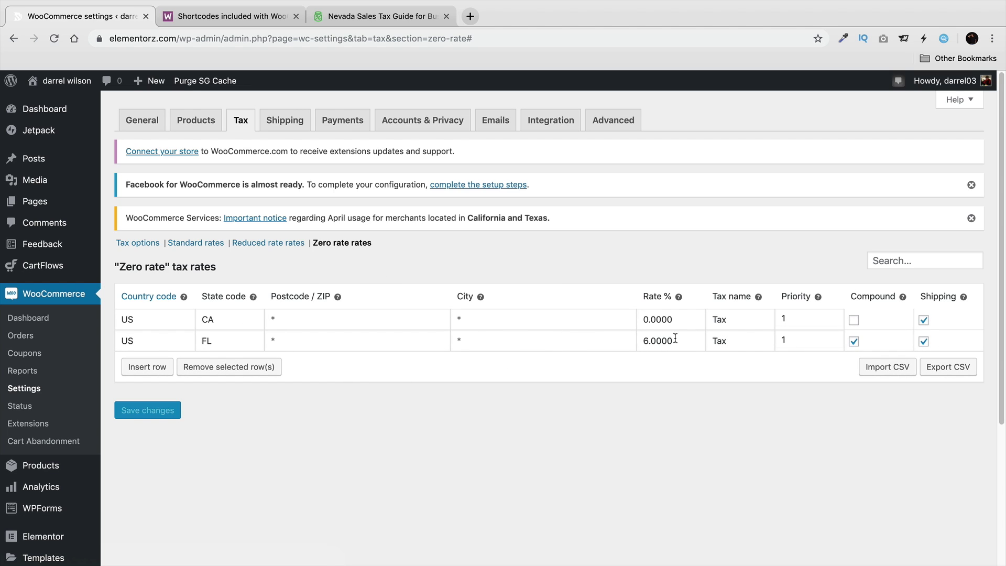
click(272, 242)
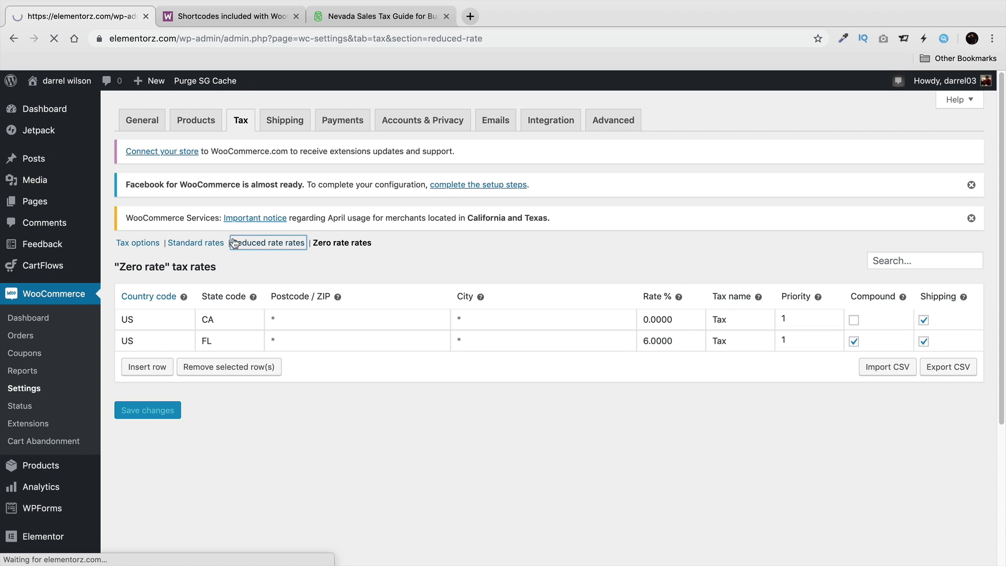
Go from the tax rates to the Shipping zones list.
click(197, 244)
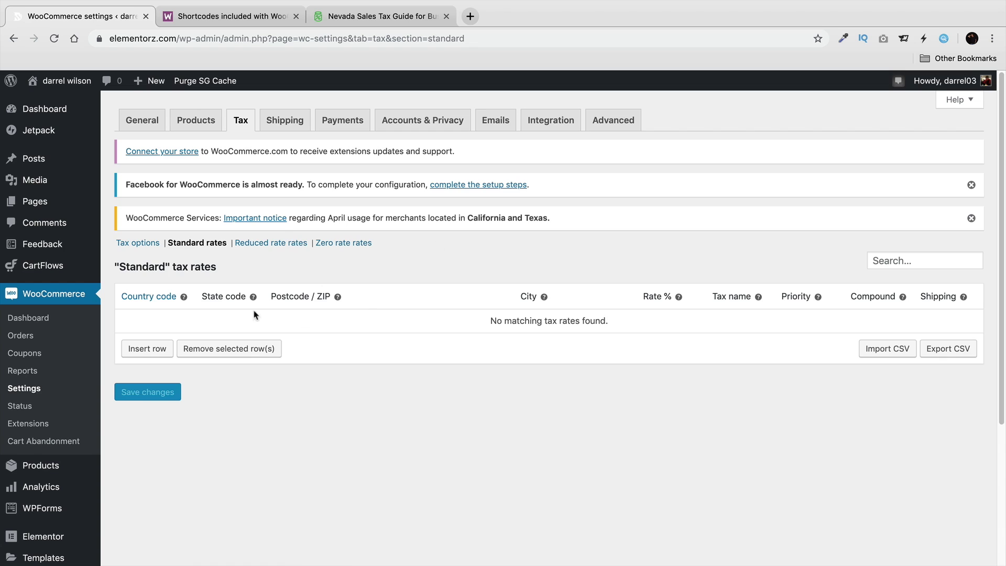
click(277, 126)
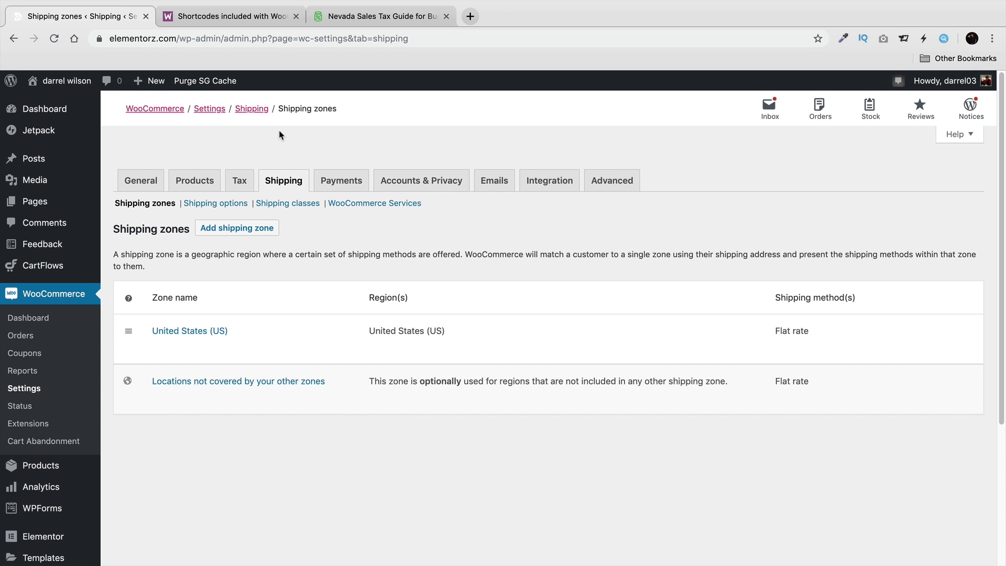
mouse_move(432, 333)
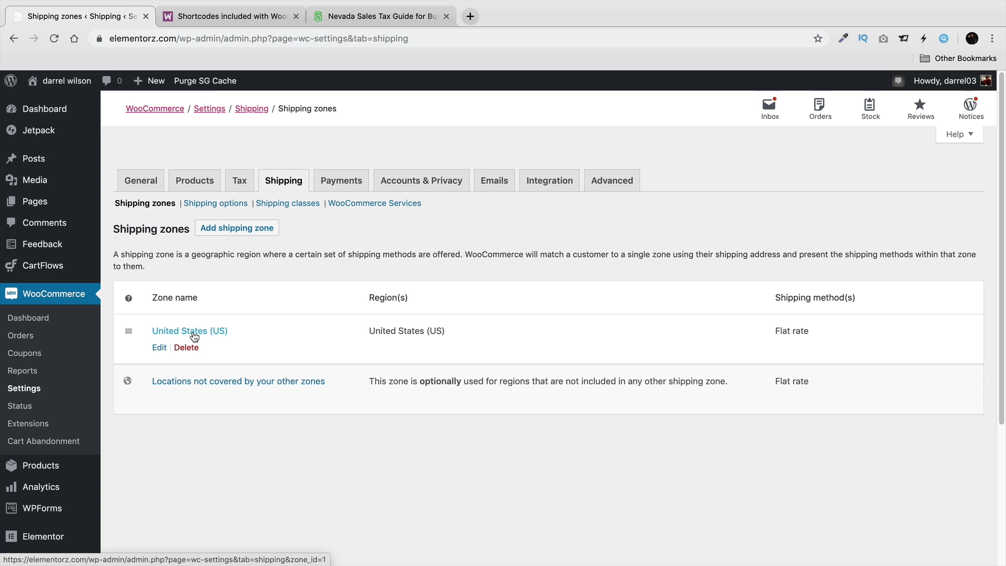
mouse_move(202, 382)
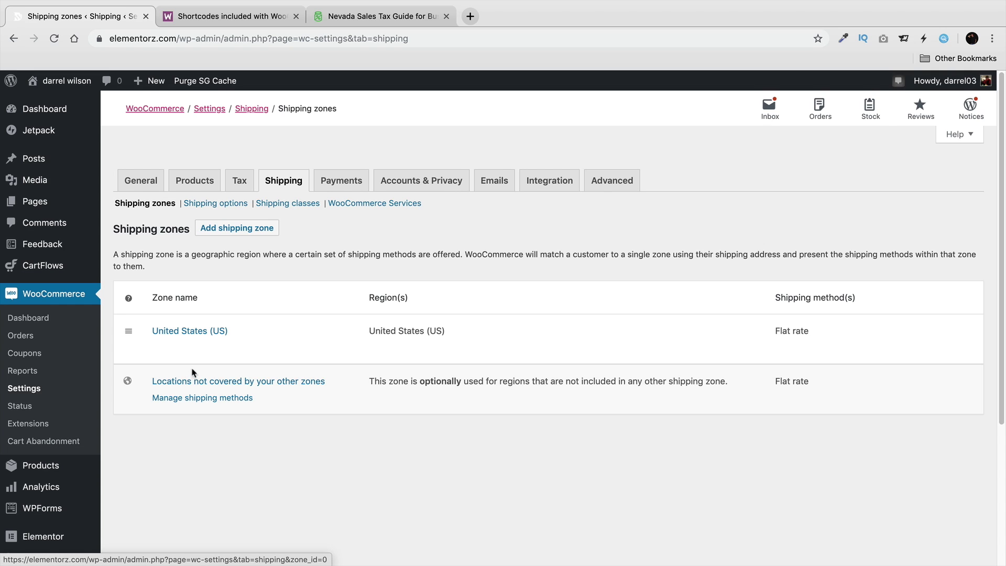
Save the United States (US) zone's Flat rate as Taxable with cost 5.
click(165, 346)
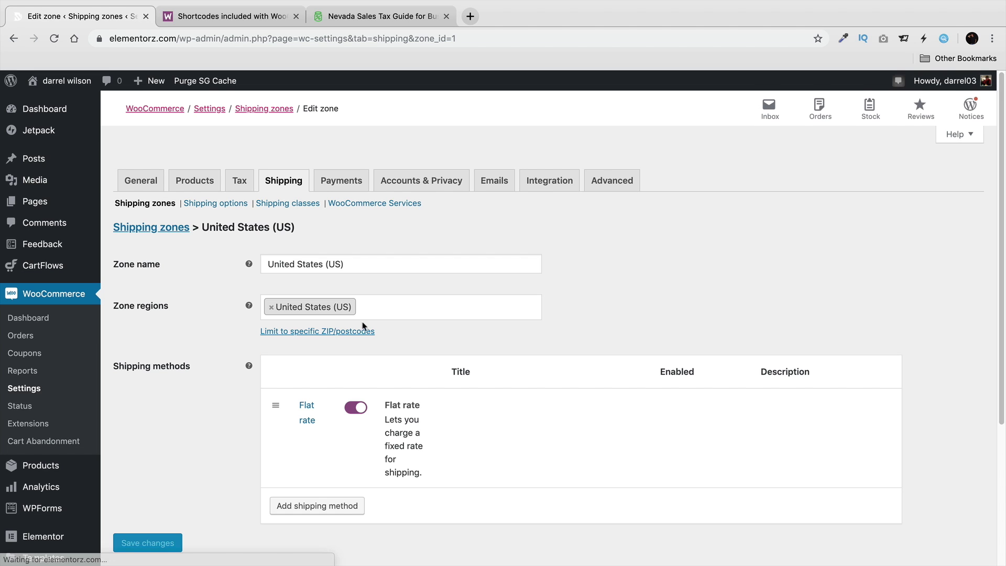
mouse_move(308, 422)
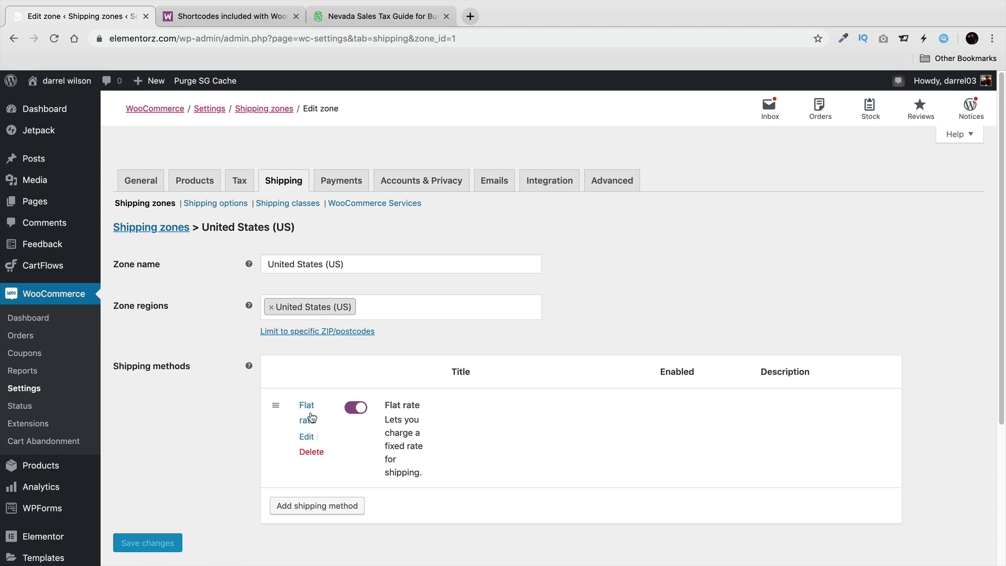
click(308, 439)
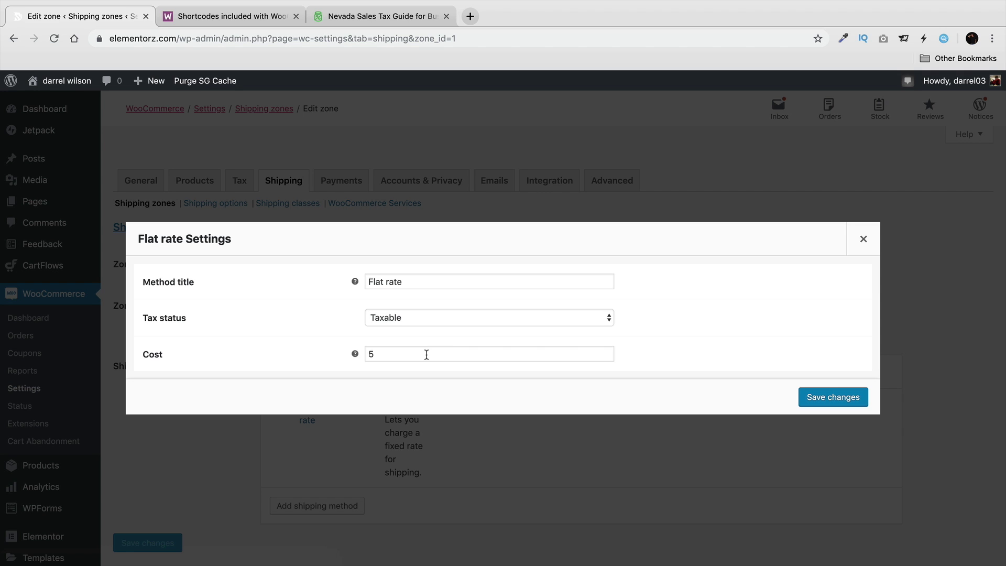
click(441, 319)
click(441, 321)
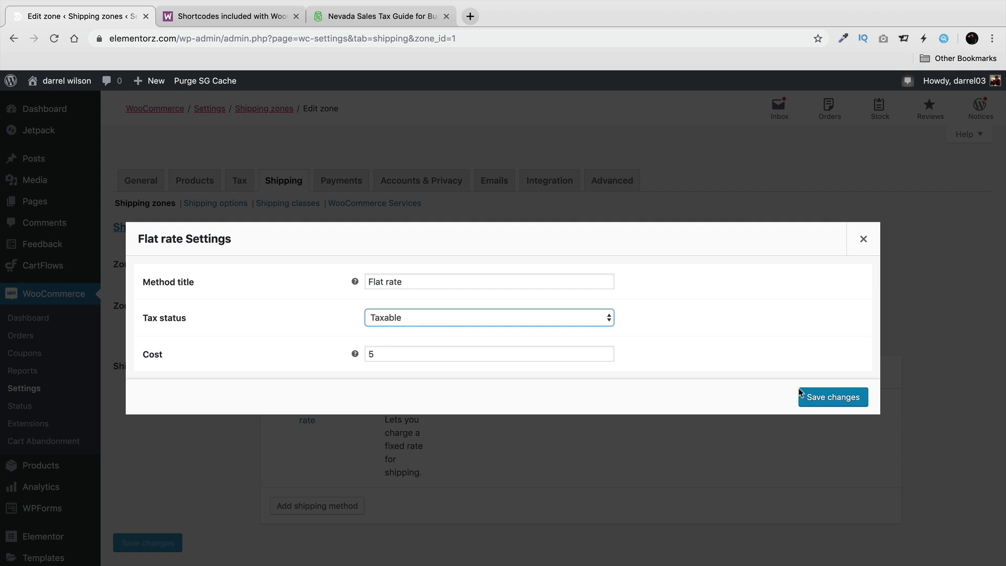
click(813, 399)
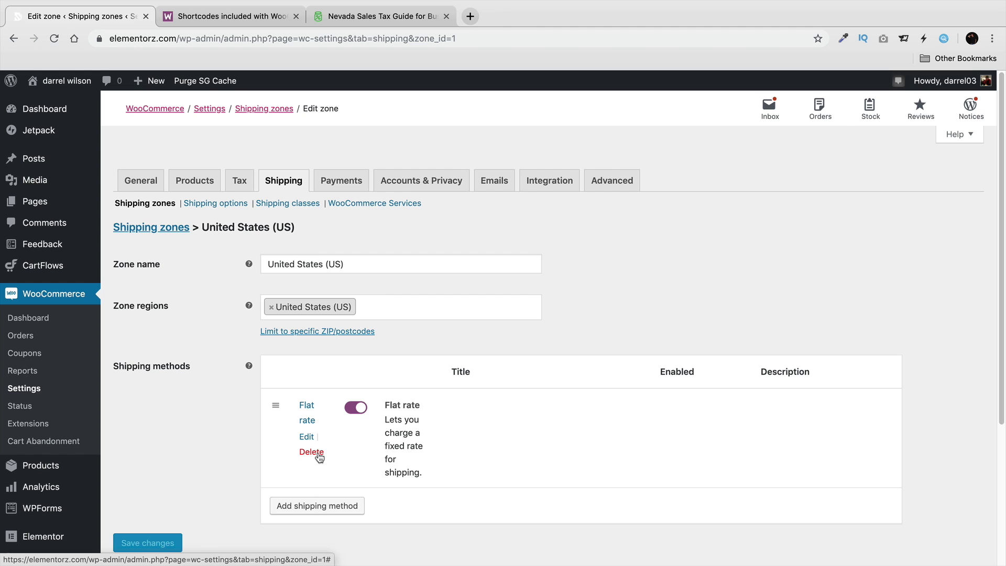
Delete the Flat rate method and add Free shipping to the US zone.
click(319, 454)
click(337, 518)
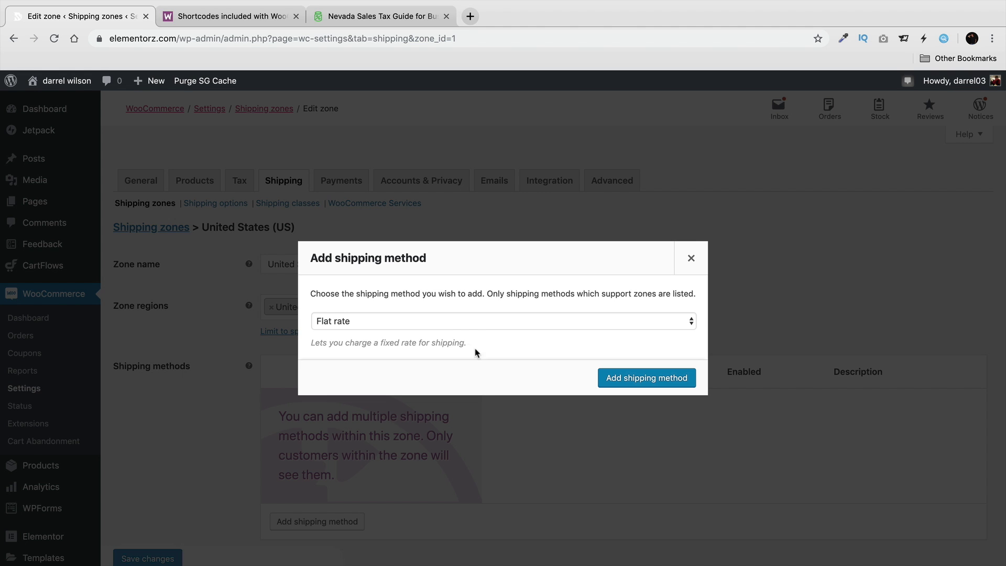
click(466, 321)
click(475, 331)
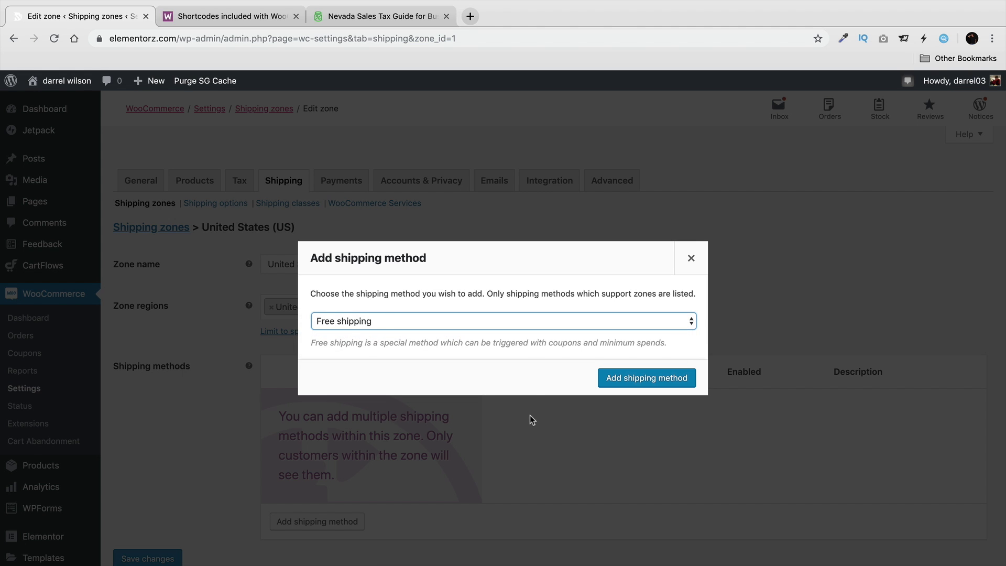
click(635, 379)
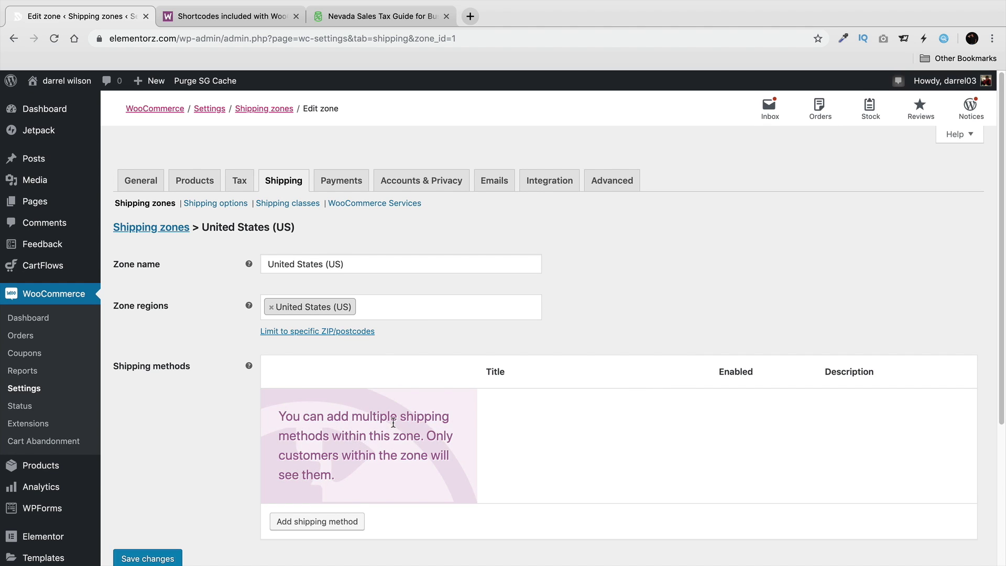
scroll(425, 419, down, 3)
Make Free shipping require a minimum order amount of 50 and save.
click(311, 340)
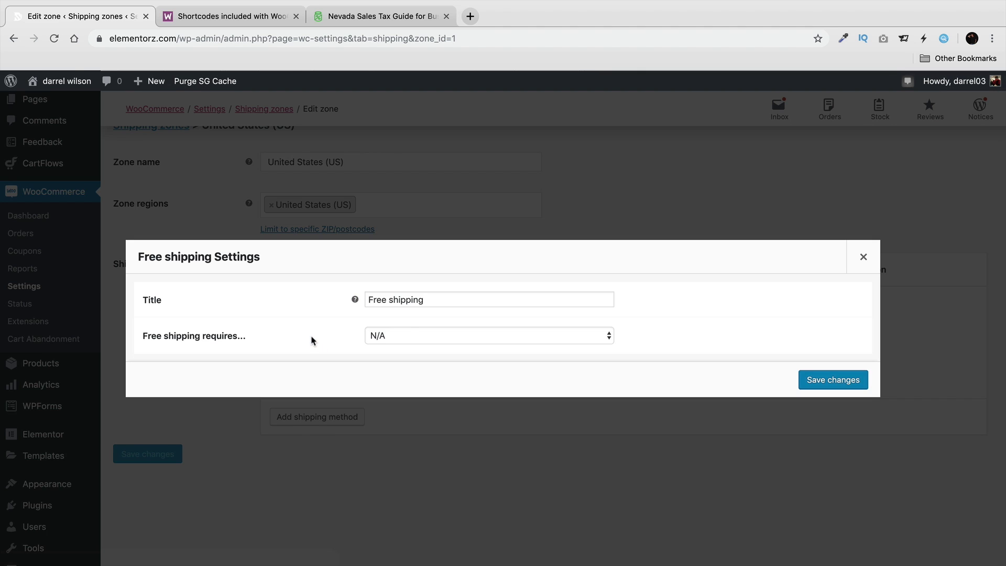
click(438, 338)
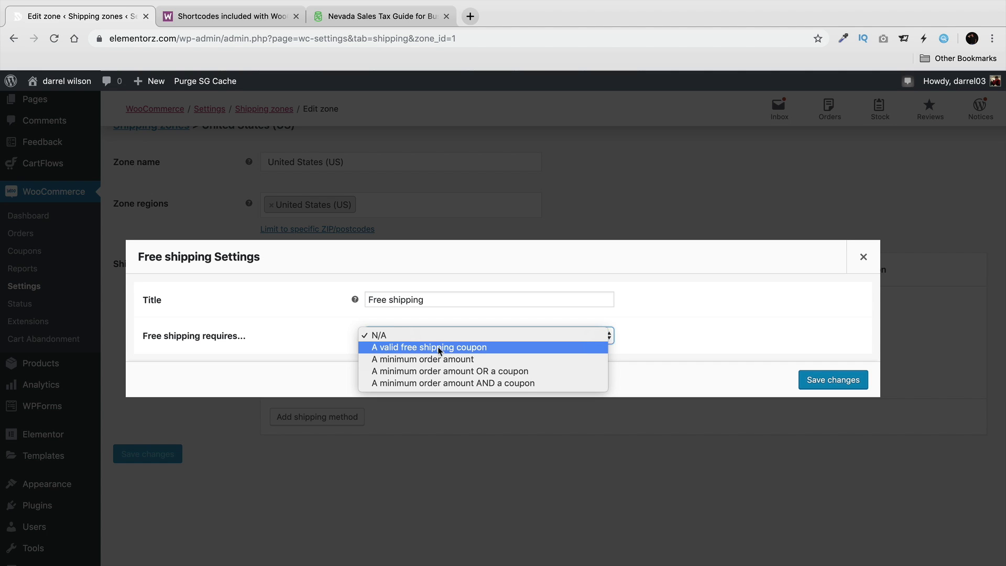
click(454, 359)
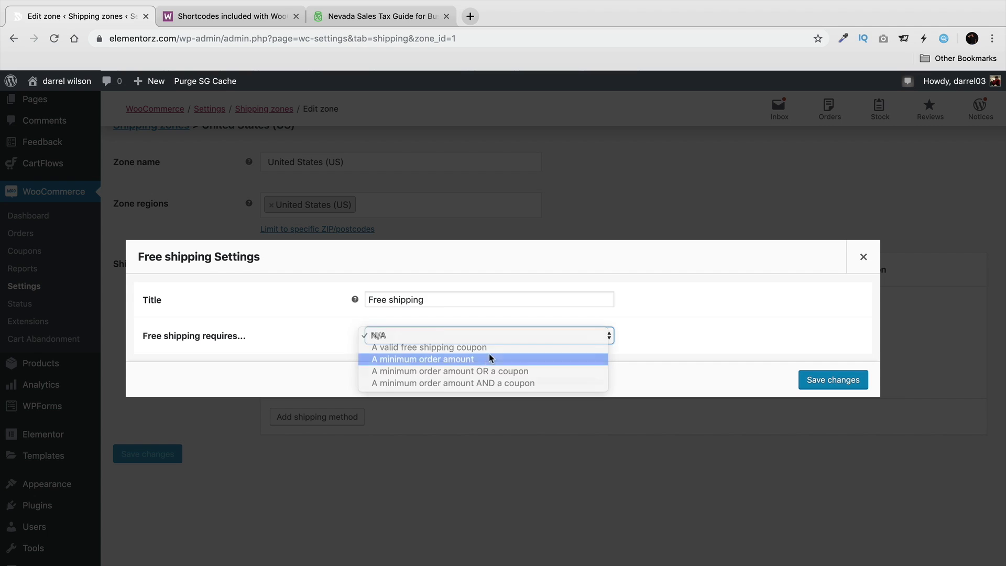
key(Tab)
text(50)
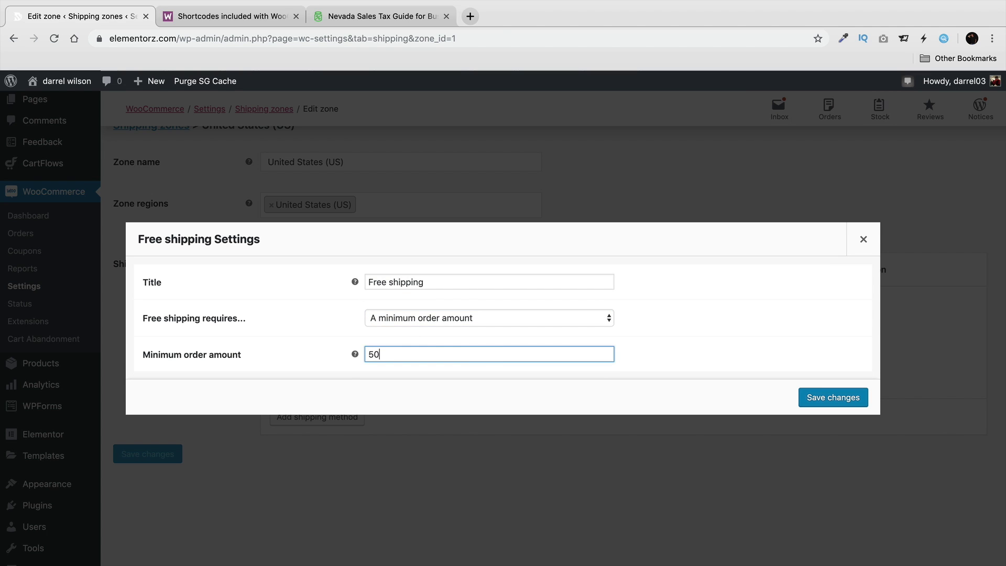
click(428, 317)
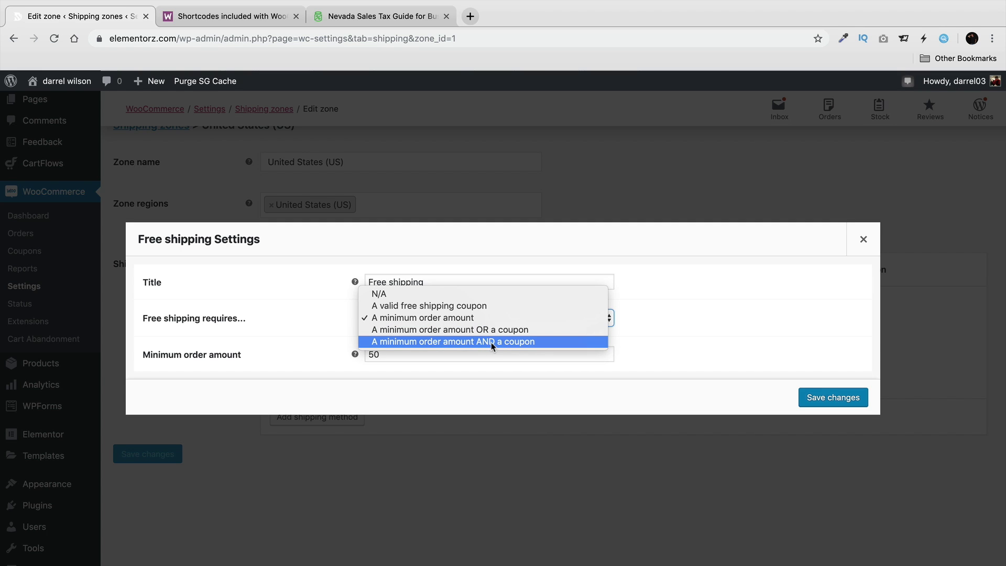
click(501, 318)
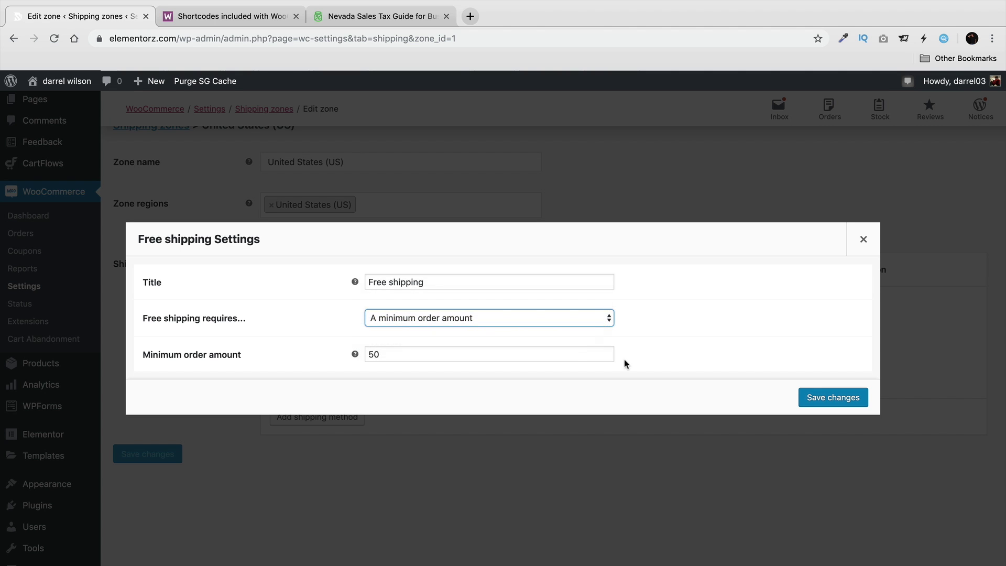
click(805, 399)
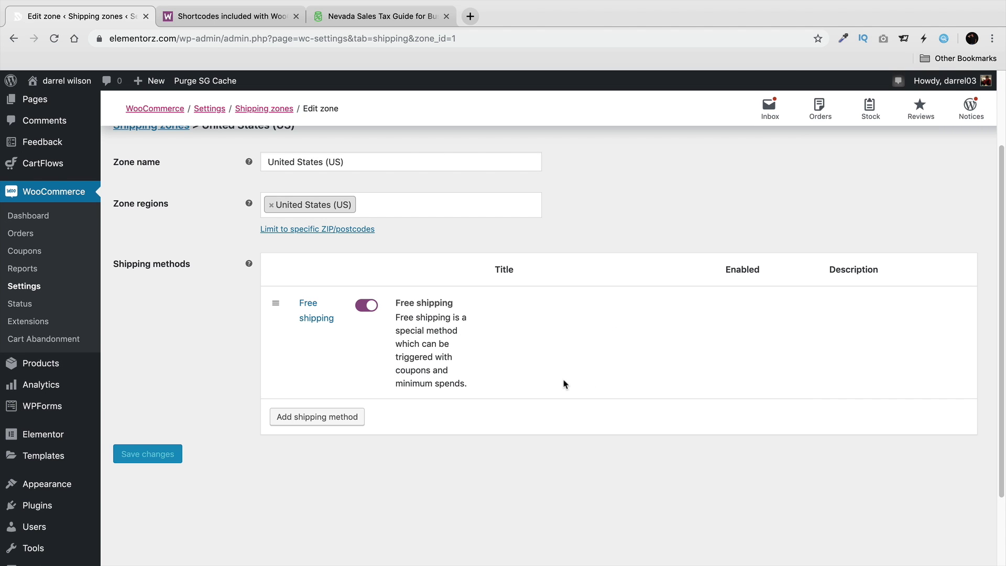
Add a Flat rate shipping method to the US zone next to Free shipping.
scroll(516, 404, up, 3)
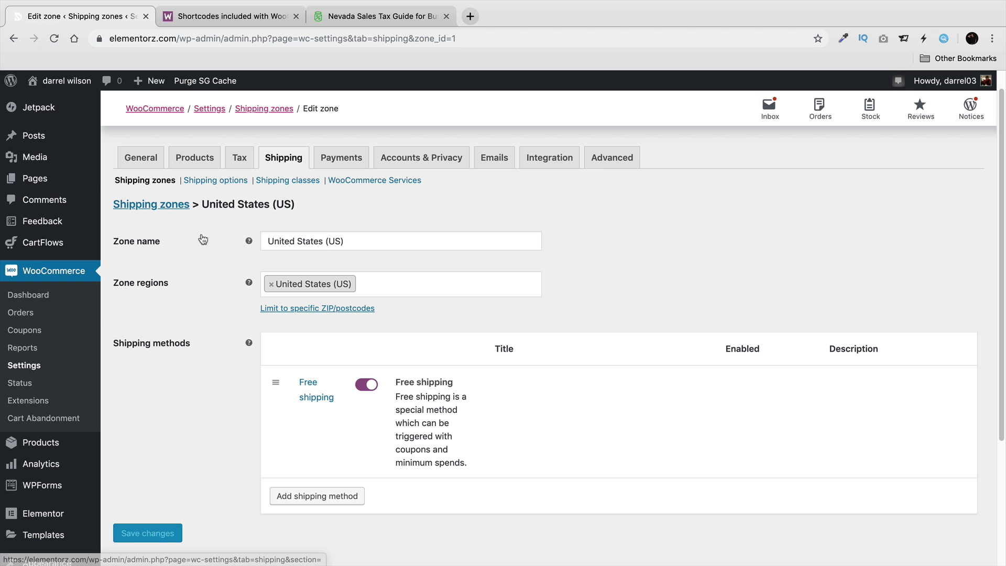
click(341, 495)
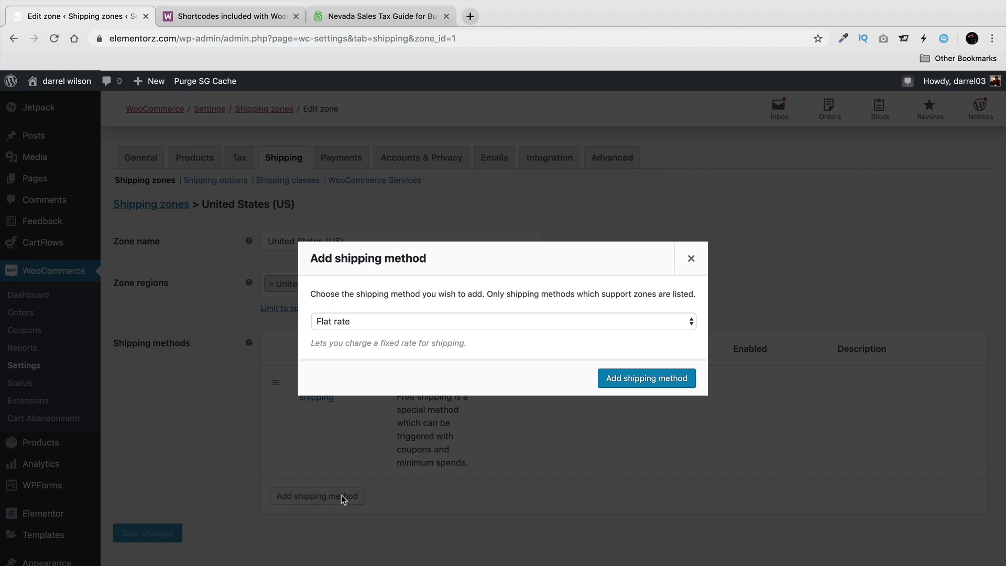
click(642, 378)
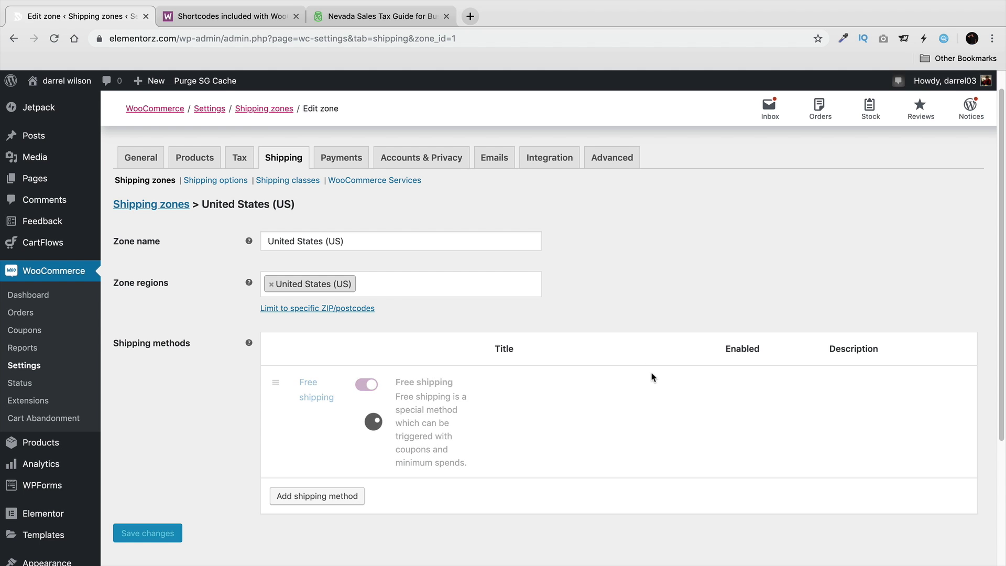
scroll(456, 410, down, 3)
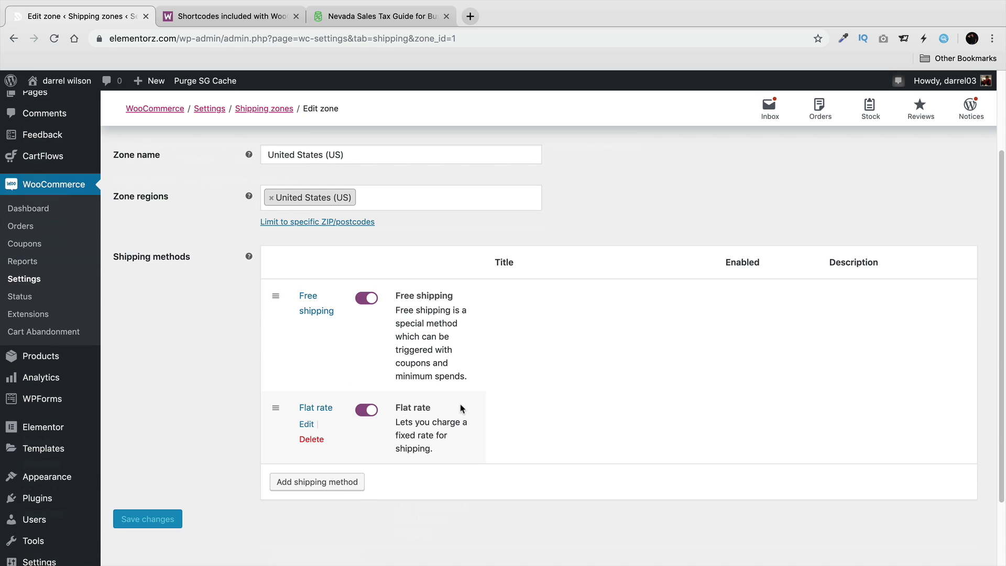
Set the new Flat rate's cost to 5 and save it.
click(306, 423)
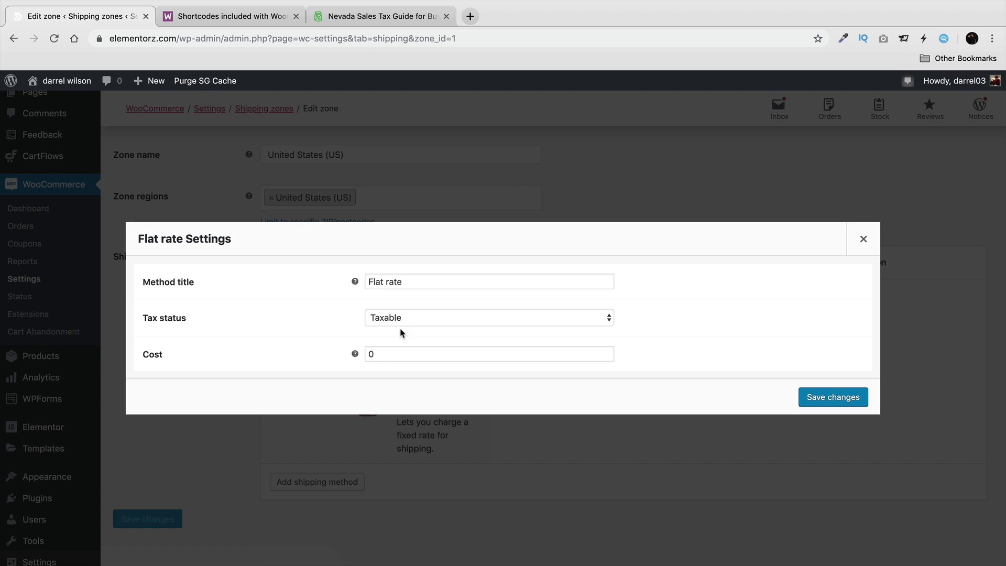
double_click(422, 353)
text(5)
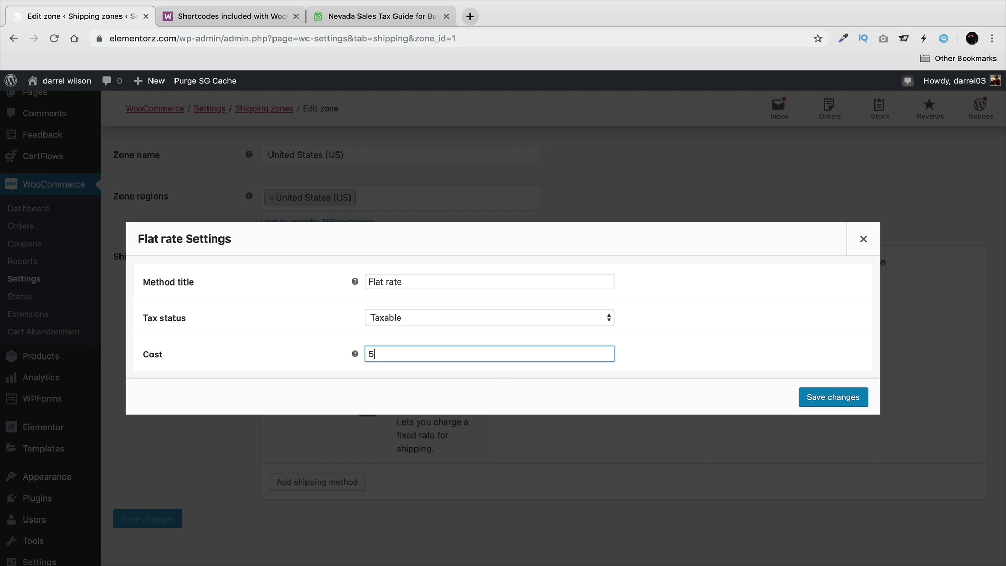
click(805, 397)
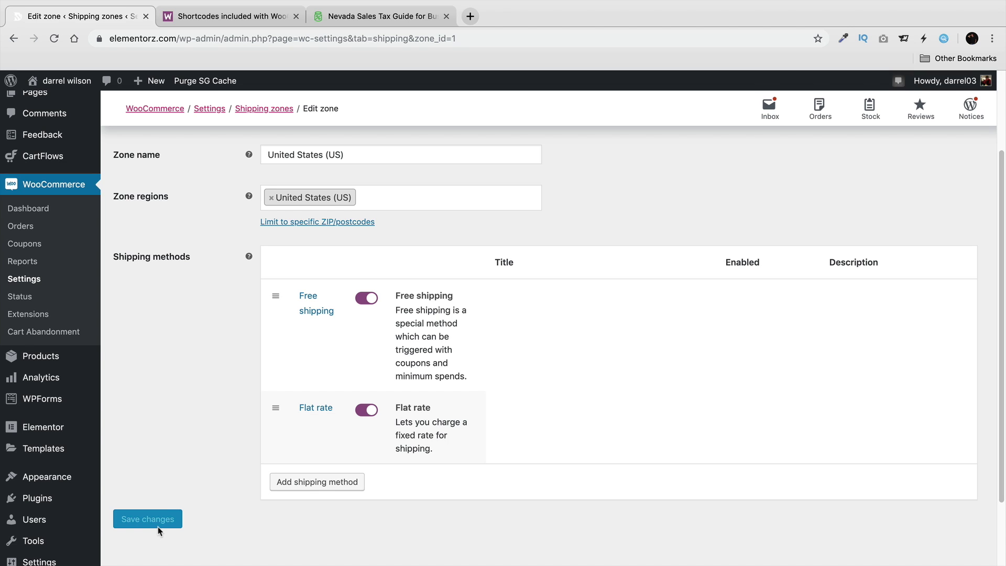
mouse_move(322, 420)
click(385, 199)
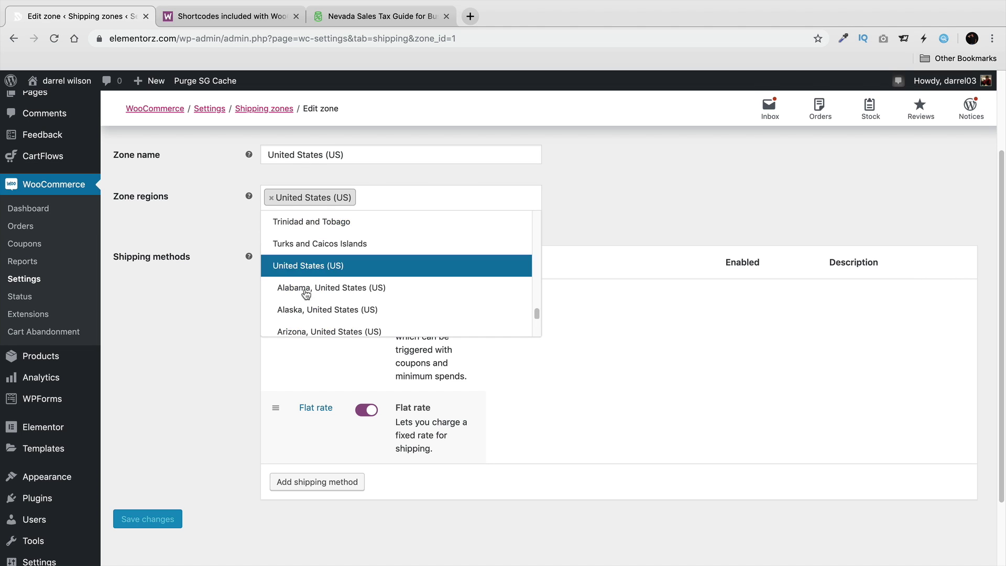
click(198, 352)
scroll(207, 362, up, 3)
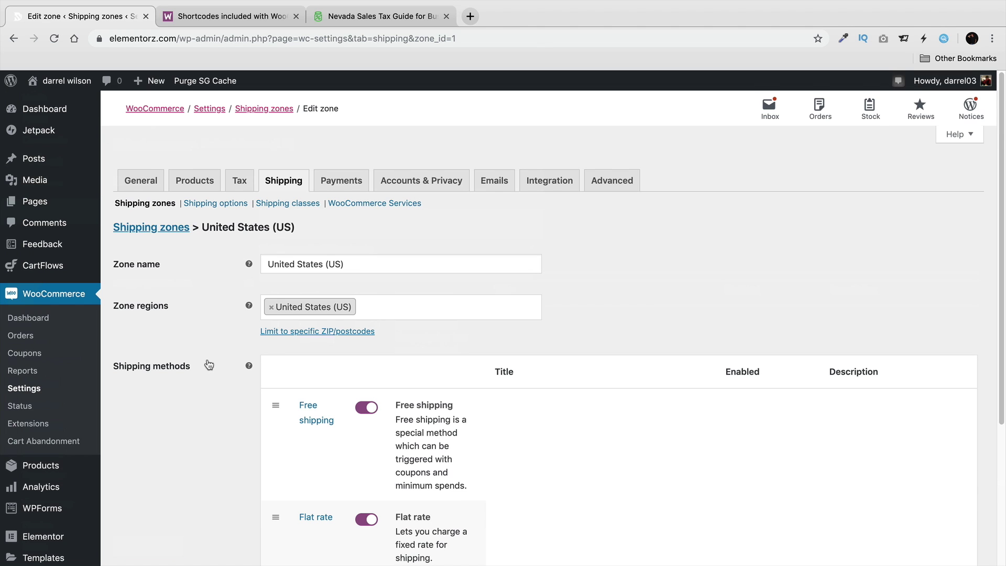
Review the 'Locations not covered by your other zones' Flat rate cost of 10 and save it.
click(171, 229)
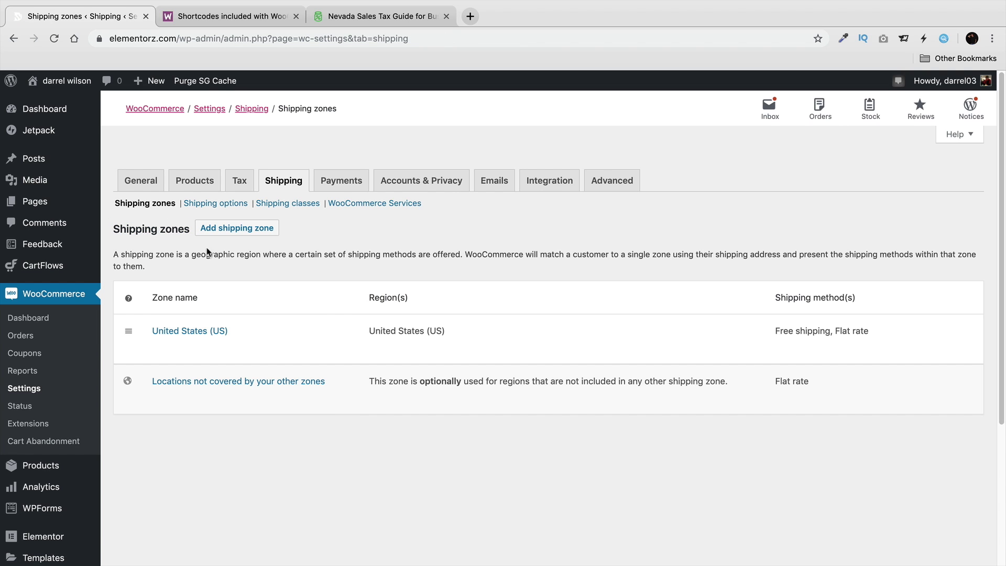
click(221, 383)
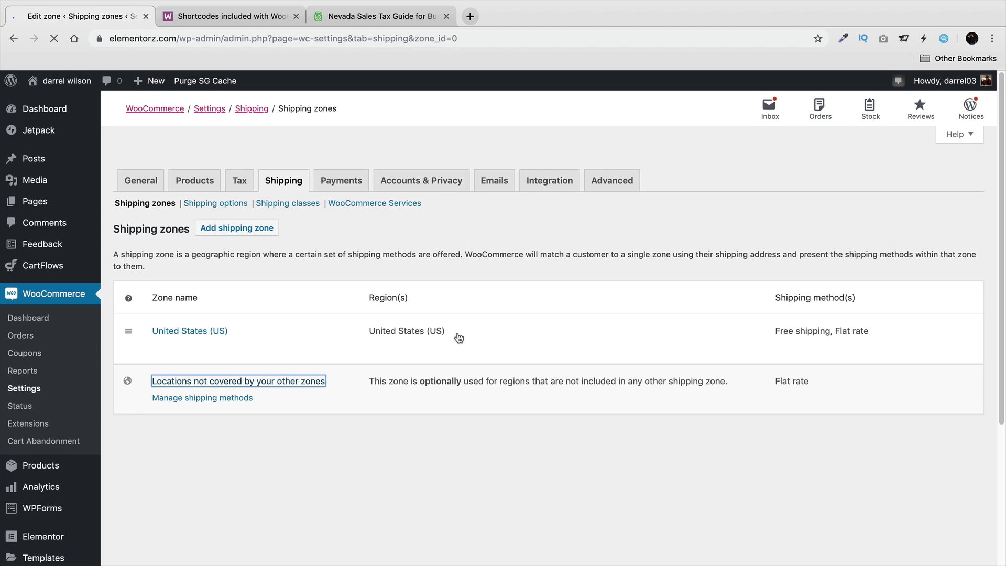
click(310, 335)
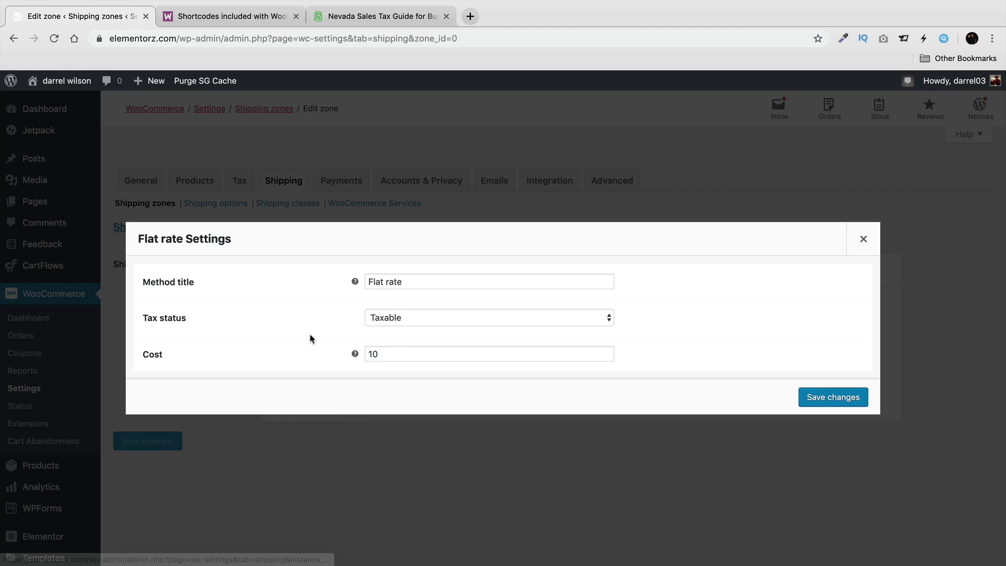
click(394, 352)
key(shift+Left)
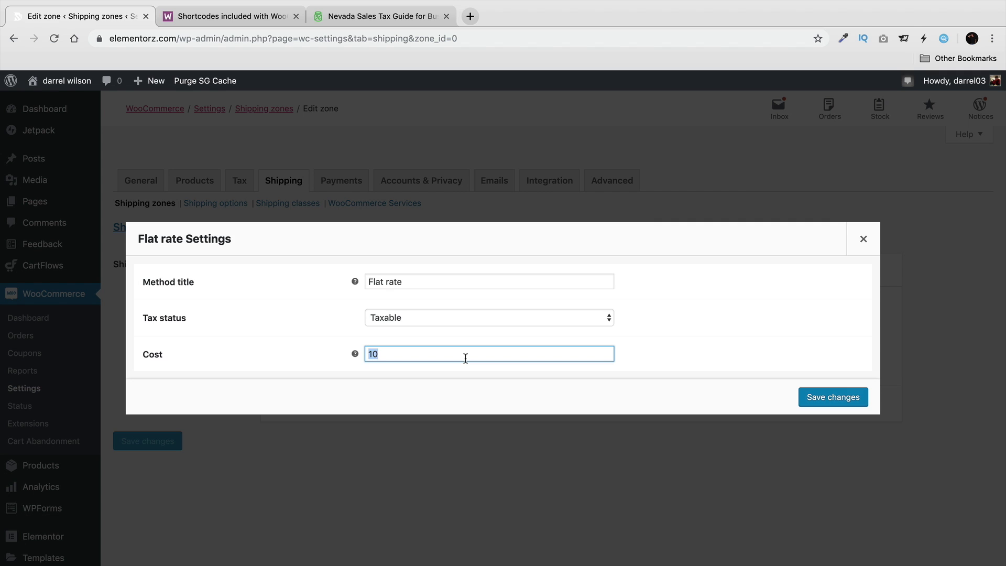
click(816, 396)
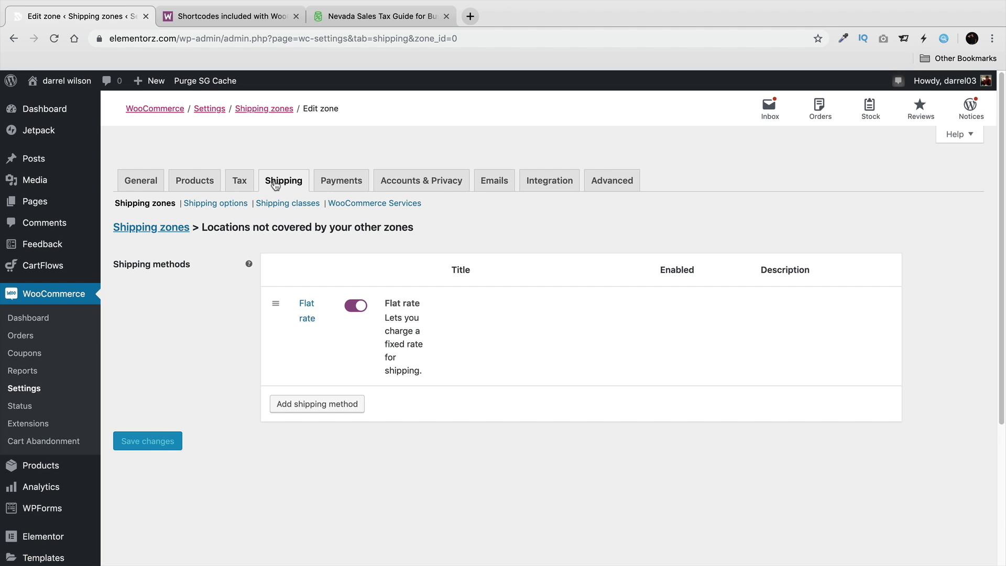
click(158, 205)
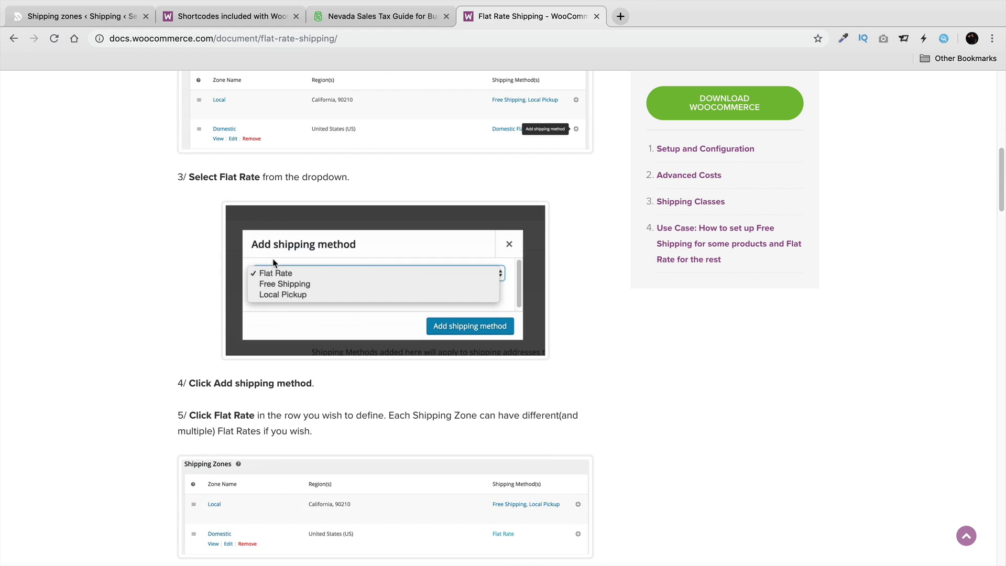
Read the Advanced Costs section, highlighting the [qty] placeholder and the examples.
scroll(273, 264, down, 10)
scroll(273, 266, down, 5)
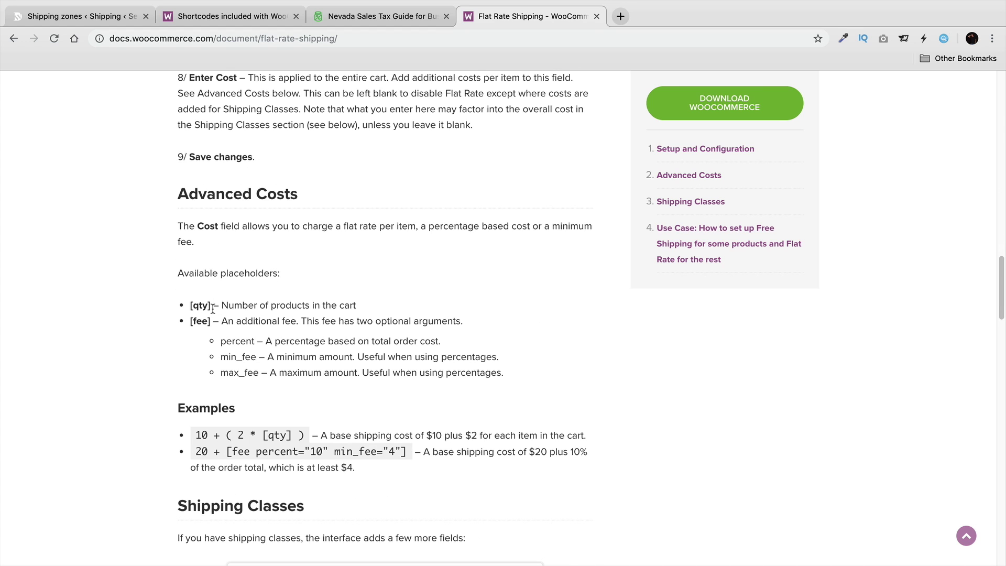
drag(212, 305, 192, 305)
scroll(257, 417, down, 1)
scroll(257, 417, down, 2)
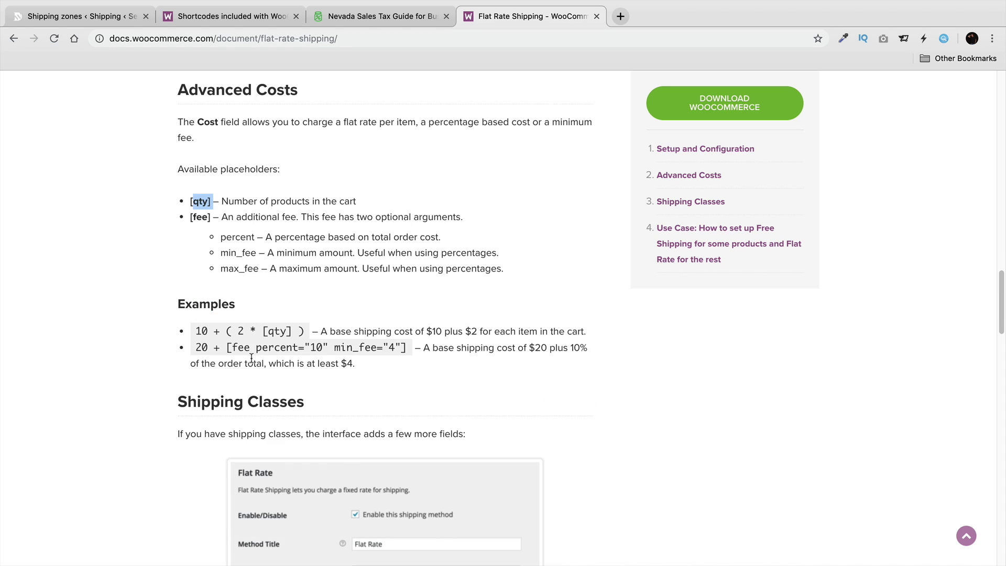
drag(195, 348, 398, 343)
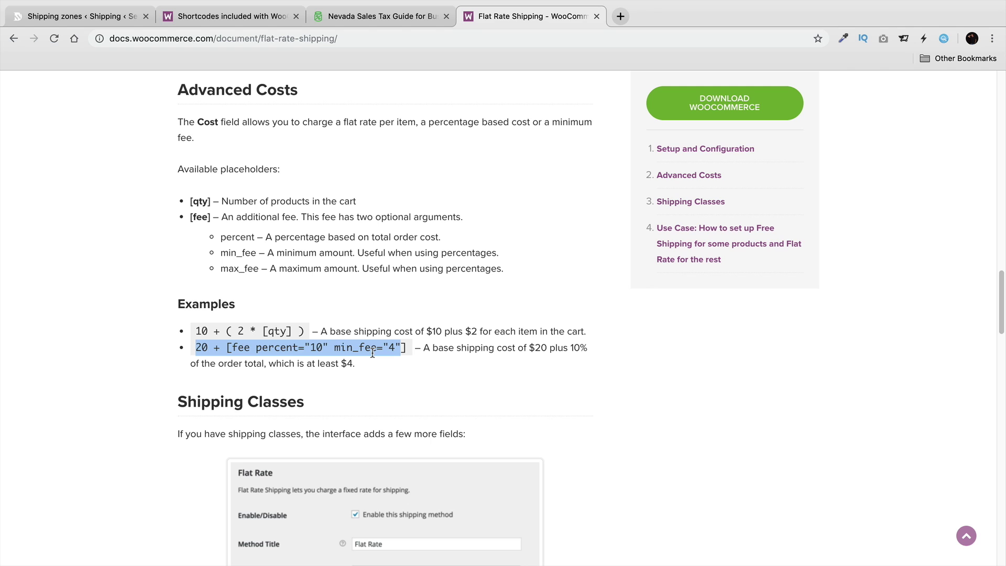
Scroll down to the free-shipping use case and highlight 'flat-rate-shipping' in the page URL.
scroll(354, 341, down, 1)
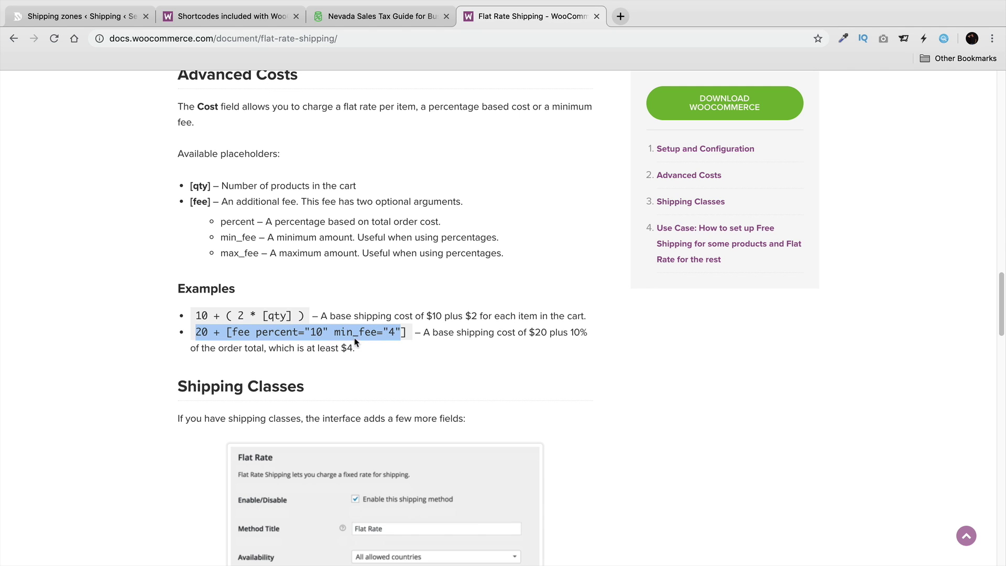
scroll(330, 319, down, 7)
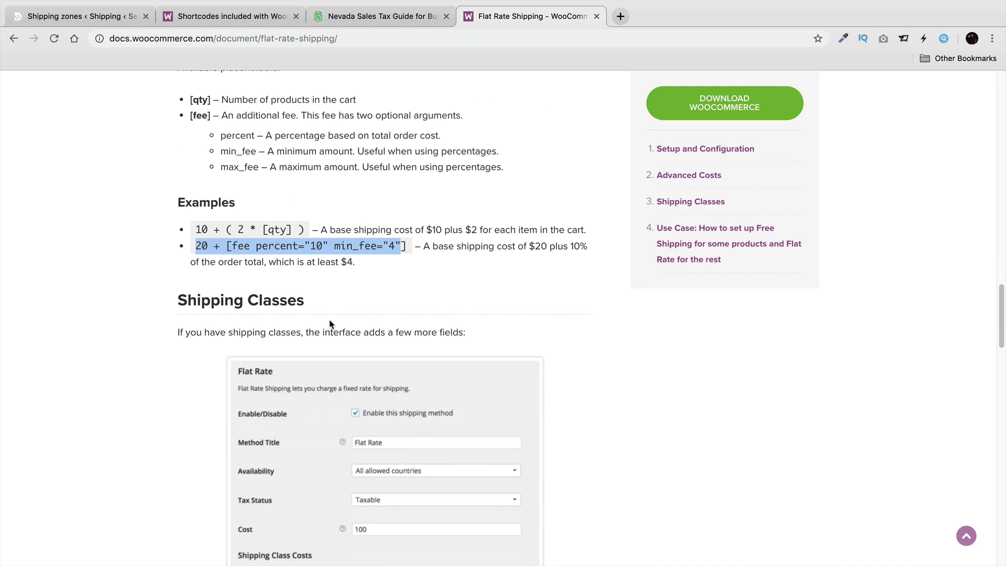
scroll(334, 318, down, 6)
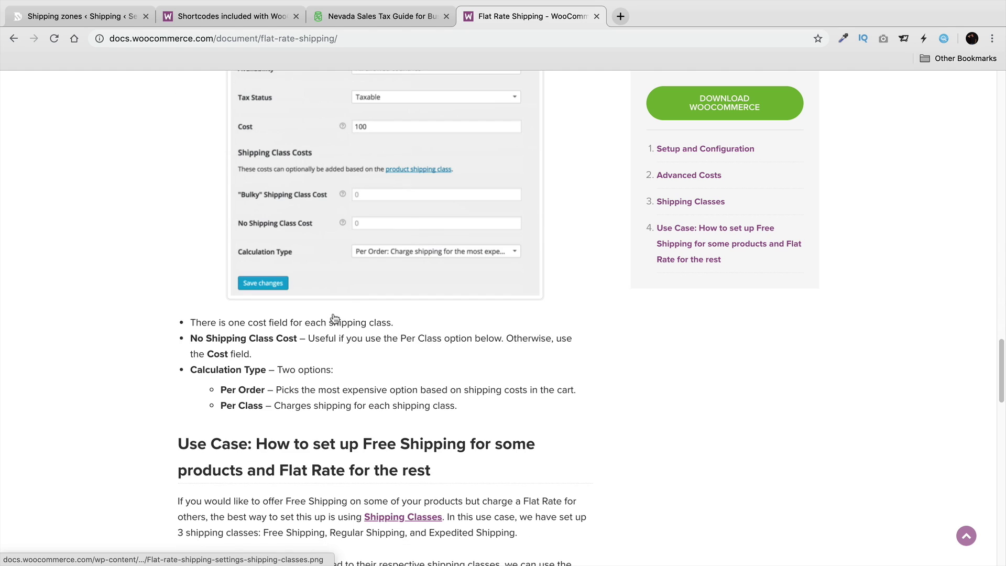
scroll(336, 325, down, 3)
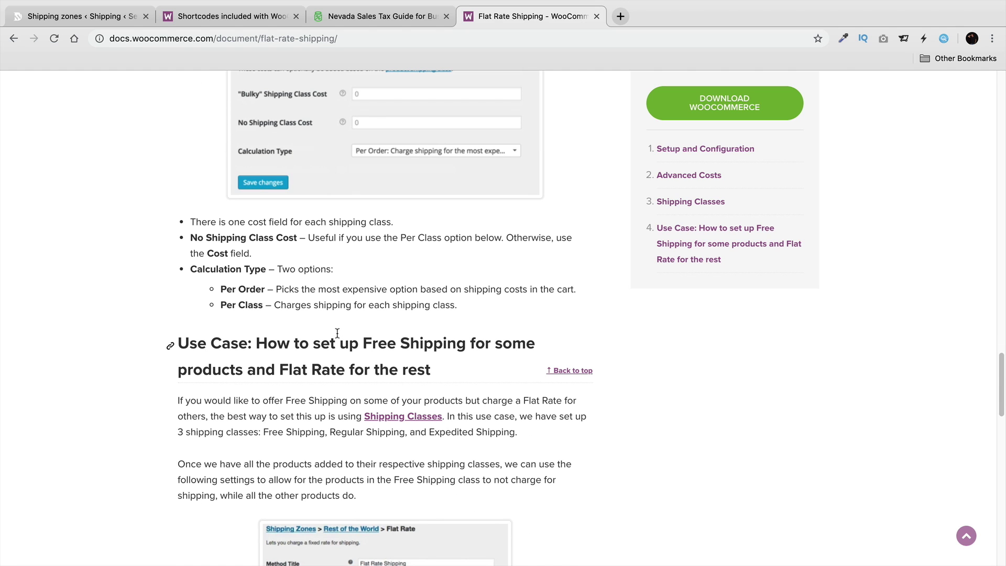
scroll(338, 331, down, 1)
scroll(341, 330, down, 2)
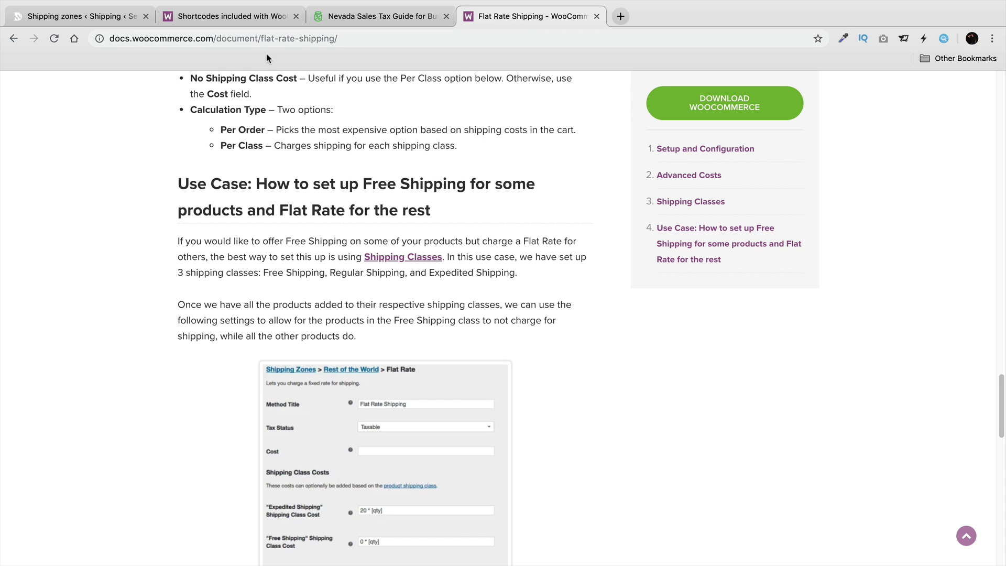
click(307, 40)
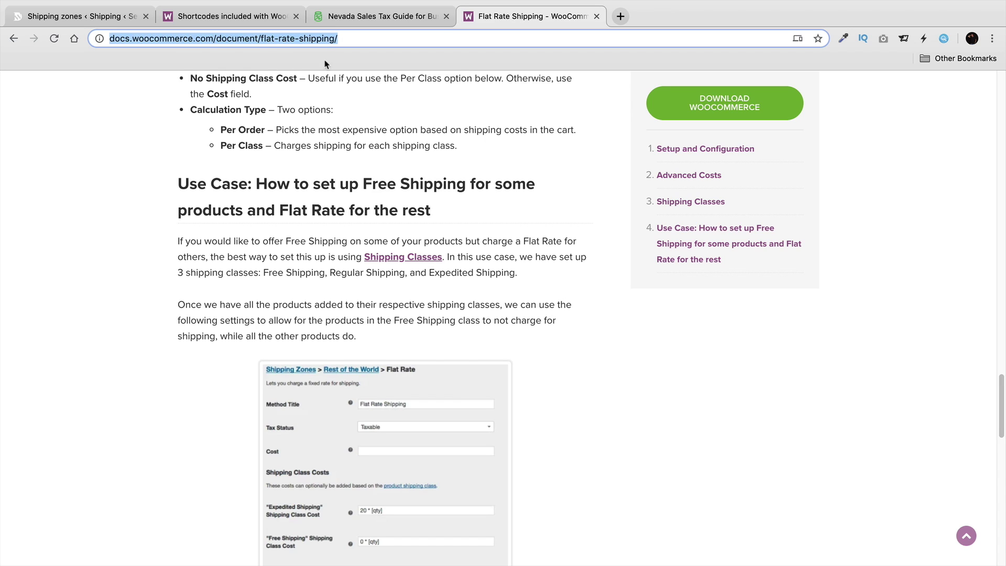
click(266, 38)
drag(289, 39, 382, 34)
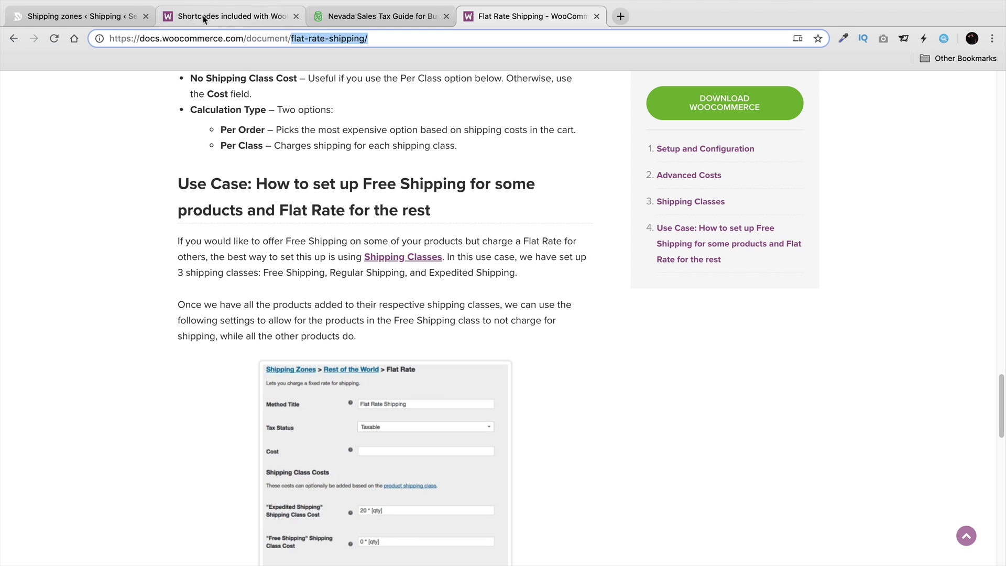
Move from Shipping zones to the Payments list, then to Accounts & Privacy settings.
click(101, 20)
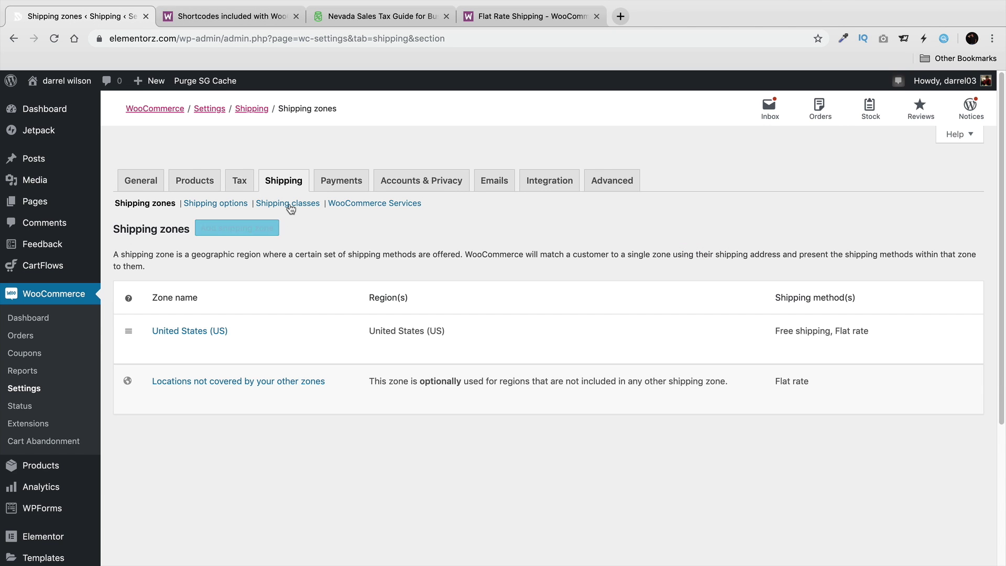
click(346, 184)
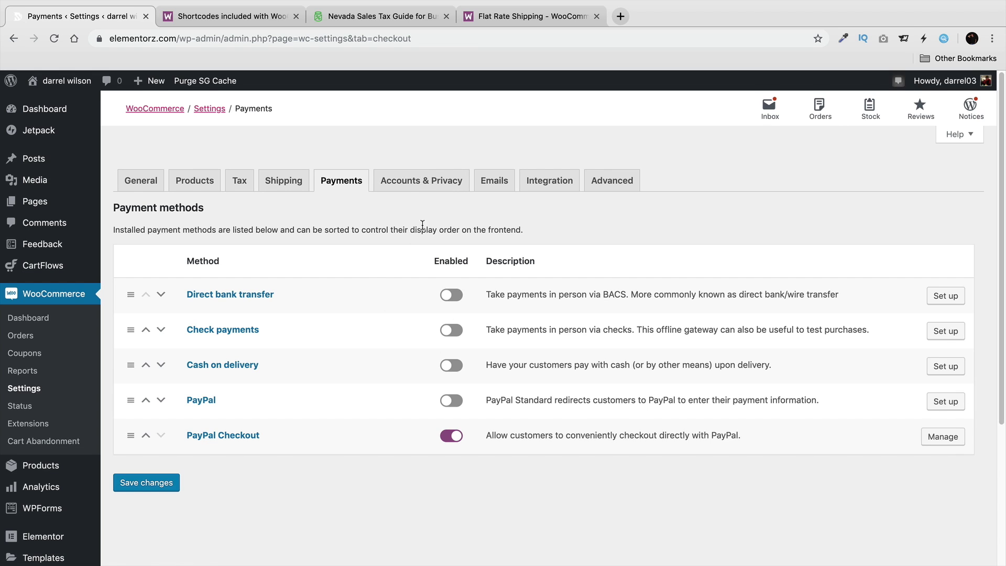
click(422, 187)
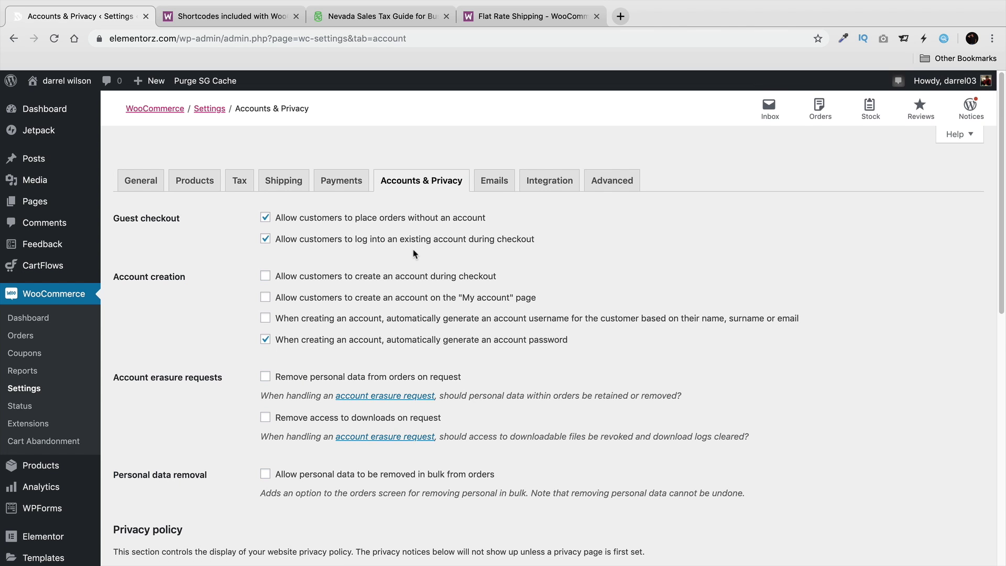
Tick and untick 'Remove personal data from orders on request', leaving it off, then go to Emails.
scroll(414, 253, down, 2)
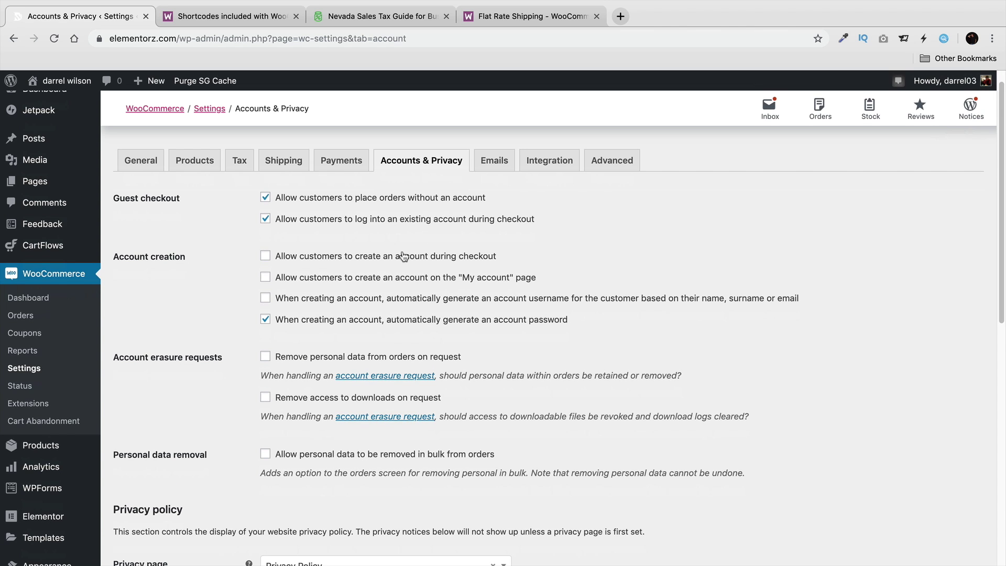
scroll(397, 246, down, 3)
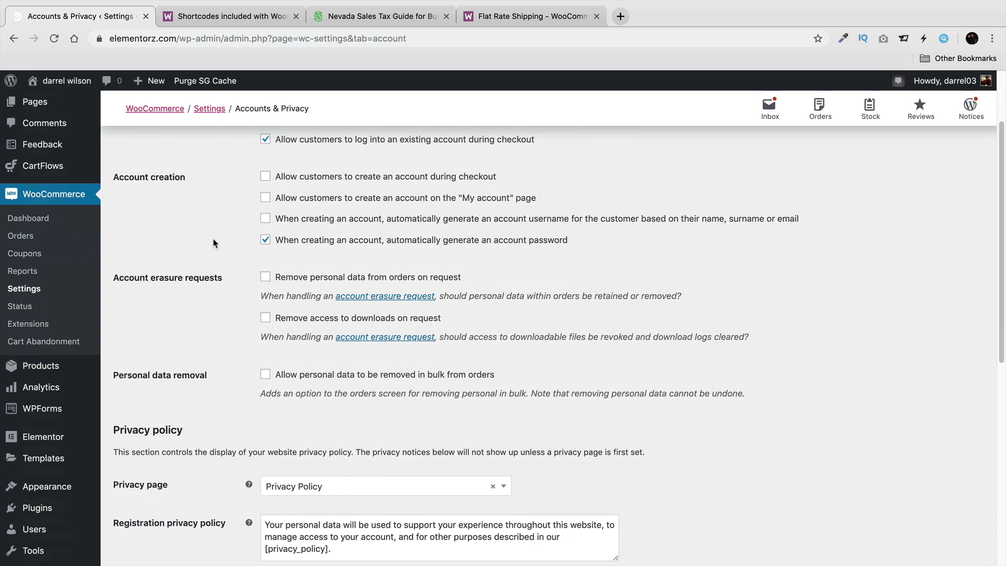
scroll(213, 243, up, 2)
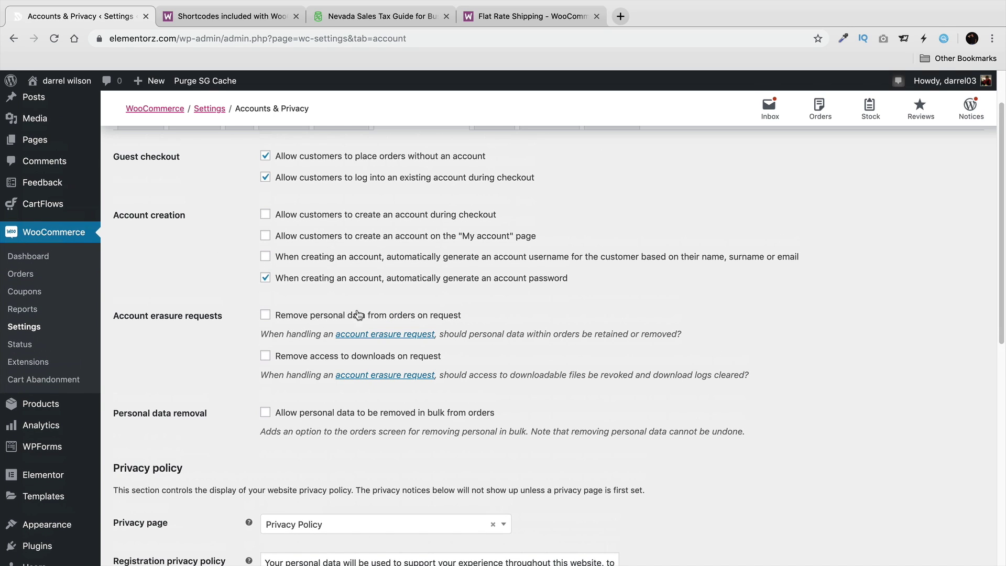
click(266, 316)
click(270, 315)
scroll(305, 367, down, 1)
scroll(306, 367, down, 3)
scroll(309, 356, up, 3)
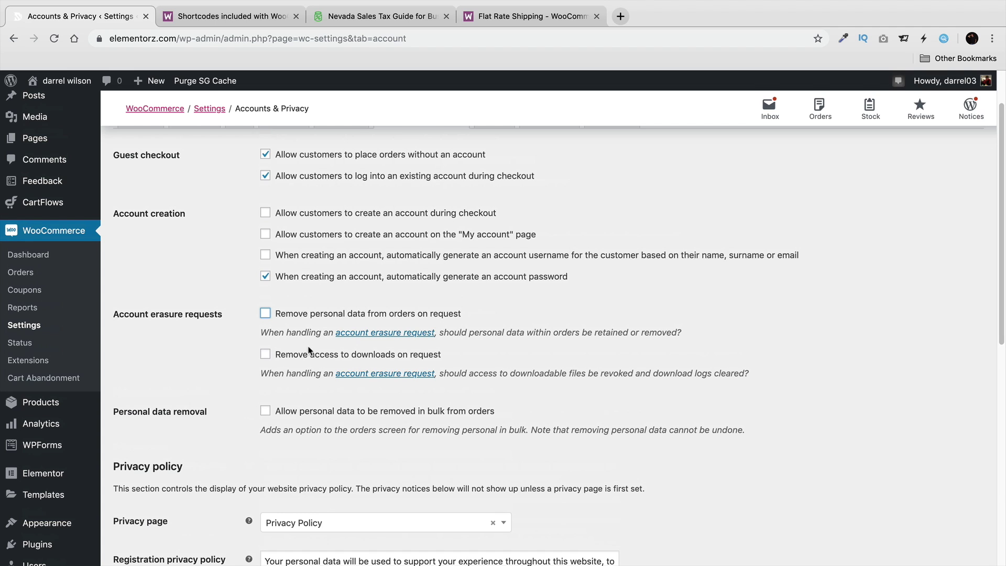
scroll(309, 352, up, 1)
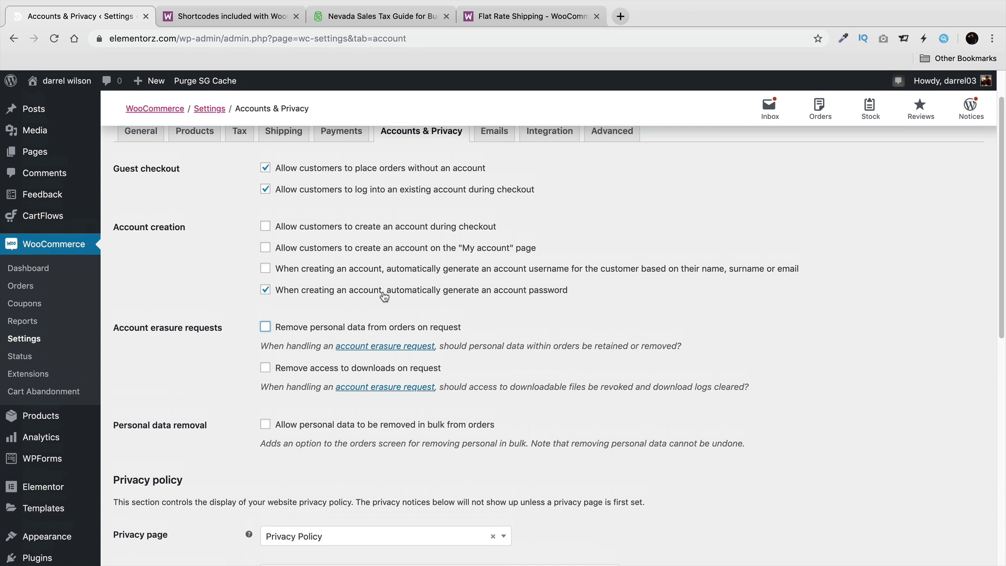
click(499, 129)
Leave the page without saving, browse the email notifications, and go to the Integration tab.
click(591, 197)
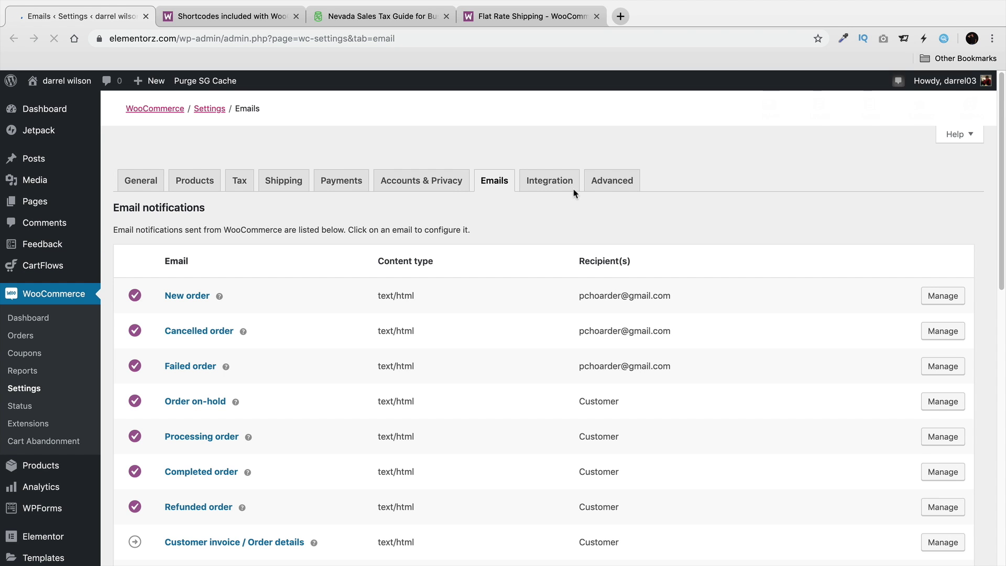
scroll(509, 234, down, 2)
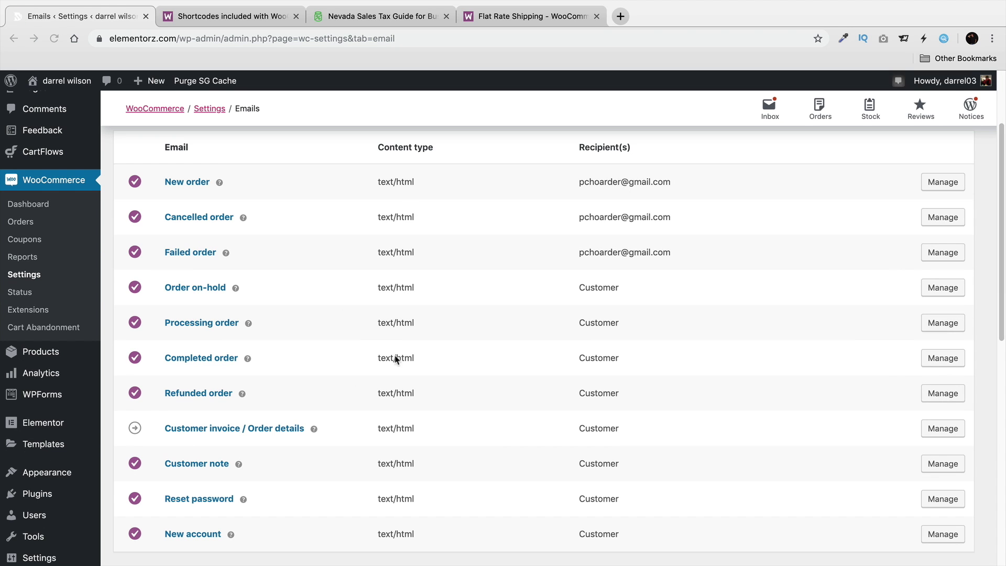
scroll(445, 330, down, 2)
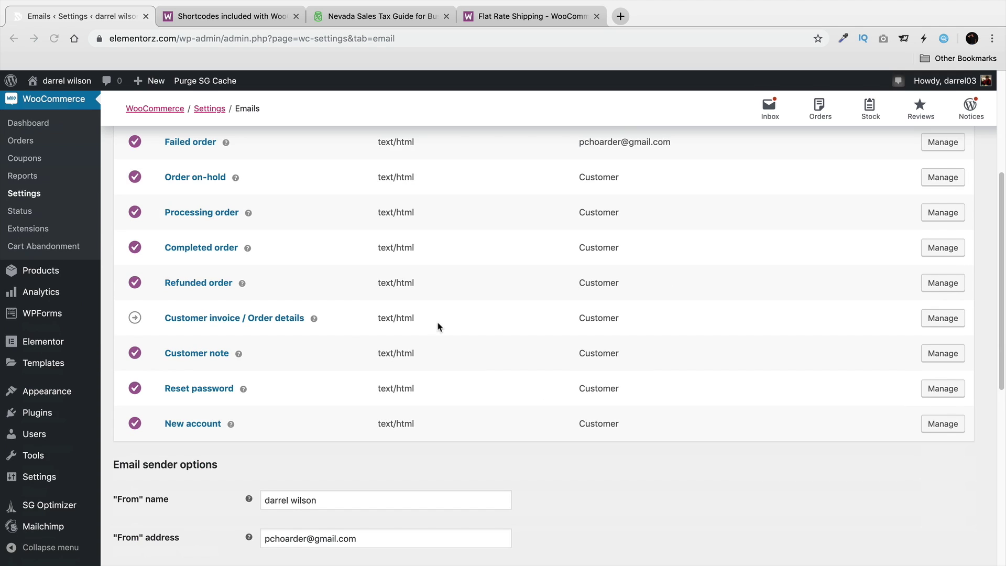
scroll(442, 298, up, 4)
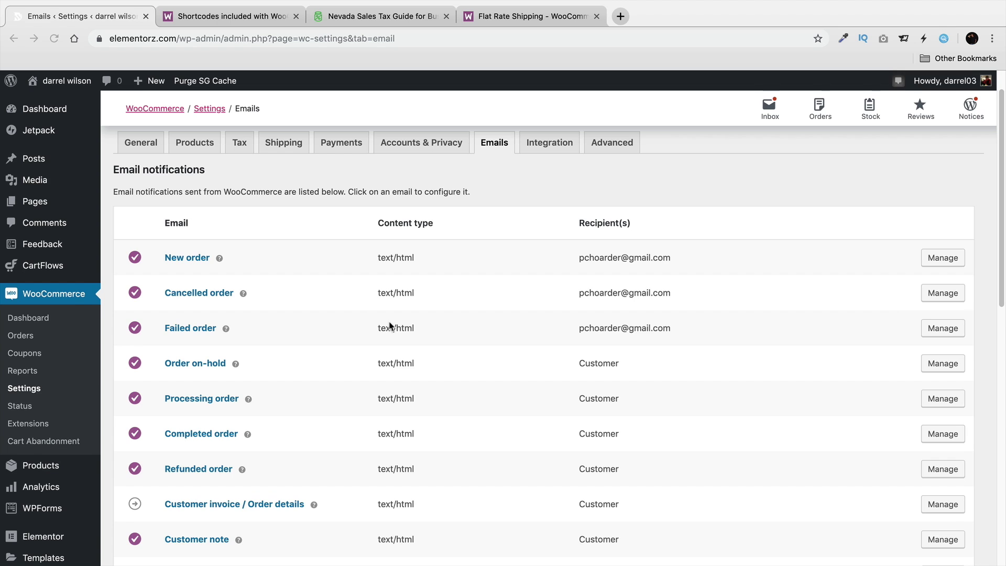
click(548, 146)
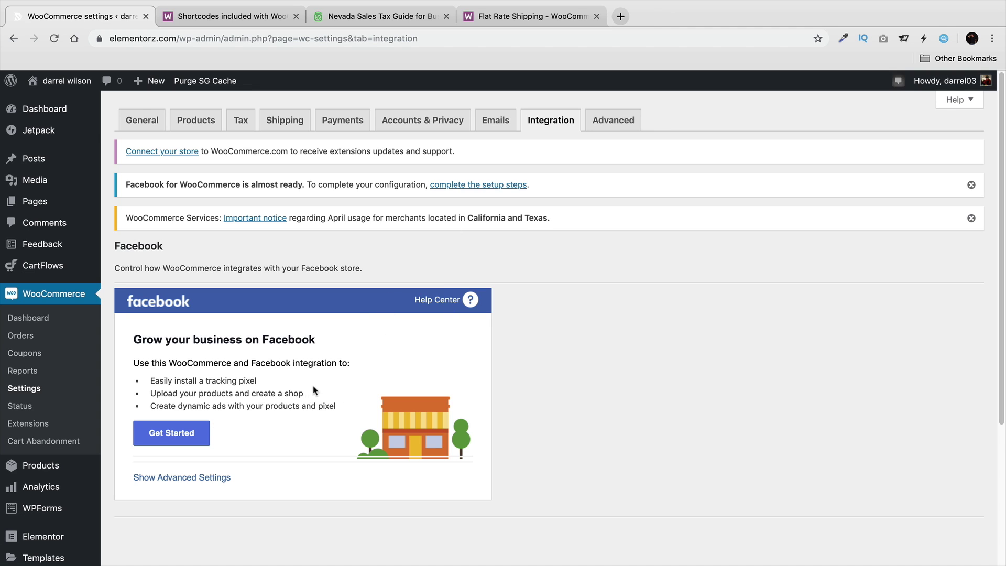
In Advanced page setup, keep 'My account' as the account page and save the changes.
click(612, 126)
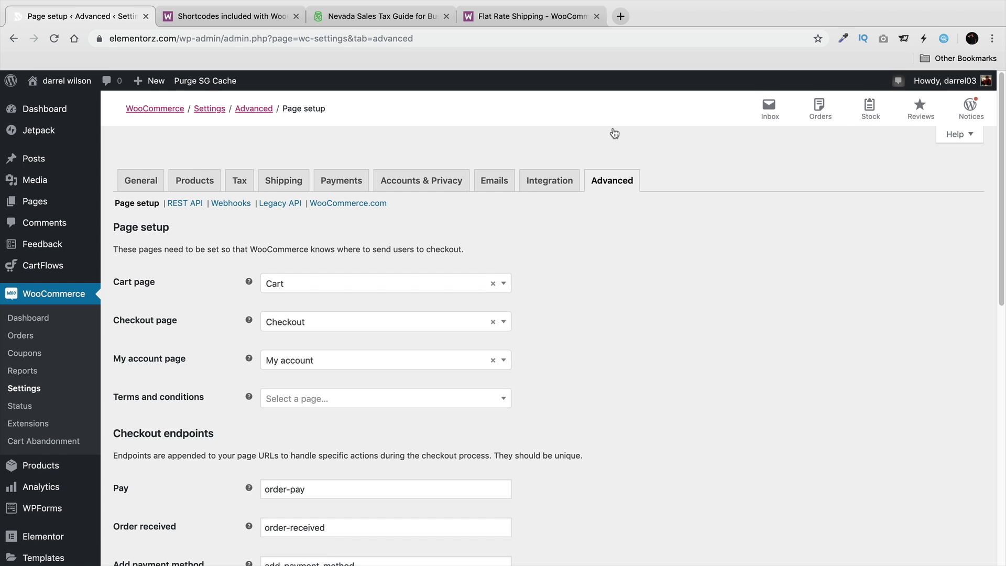
scroll(596, 272, down, 2)
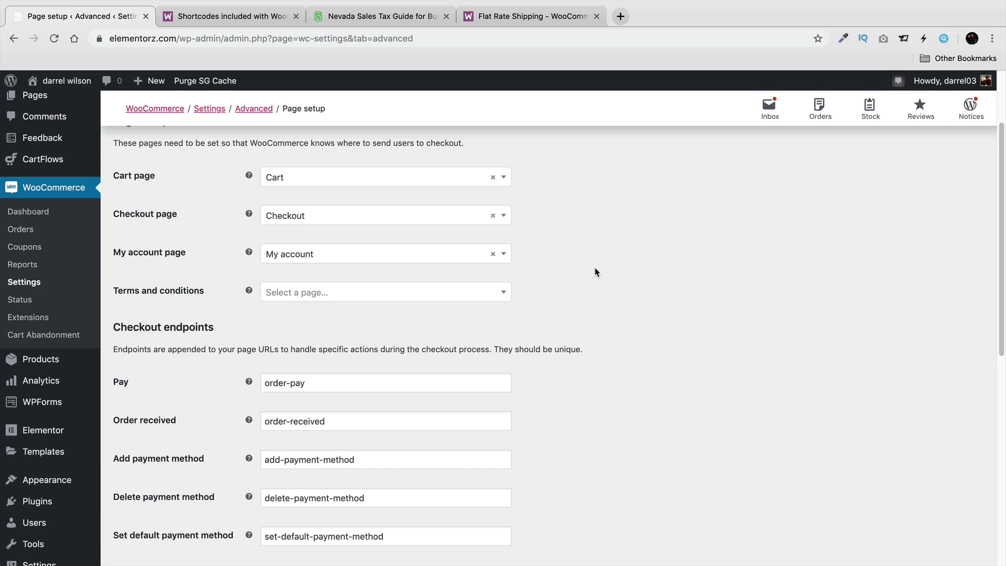
click(433, 256)
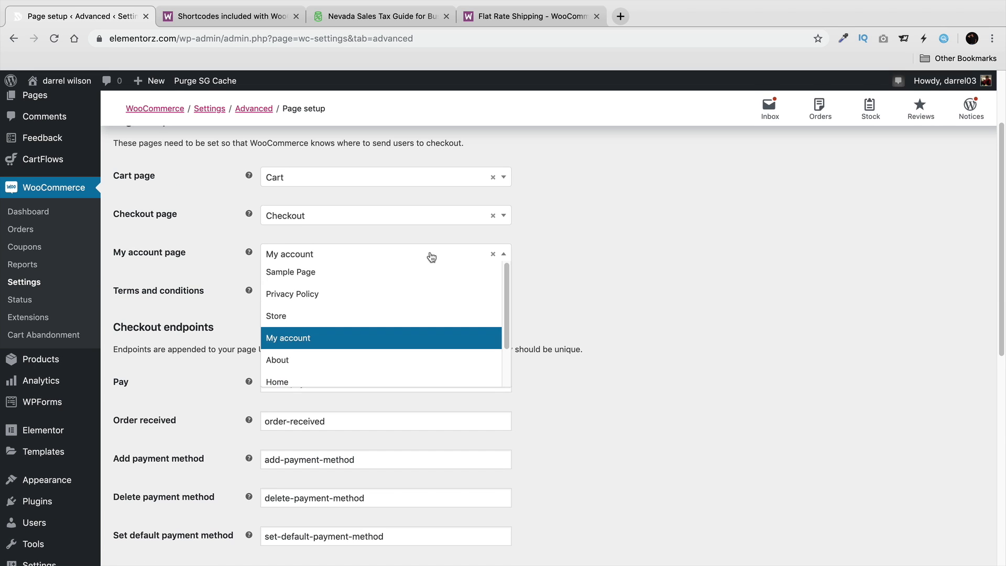
click(428, 333)
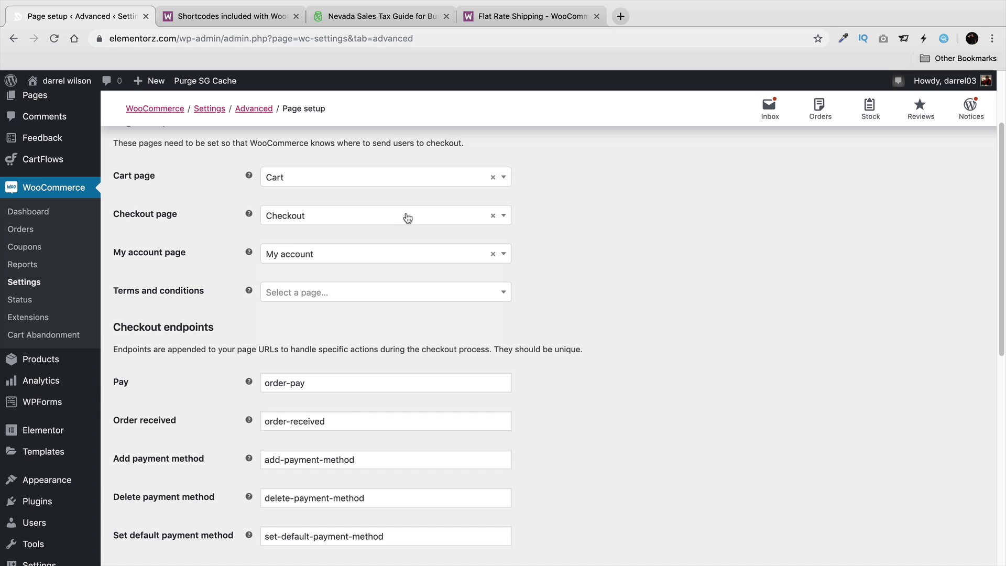
scroll(490, 263, down, 4)
scroll(557, 306, down, 4)
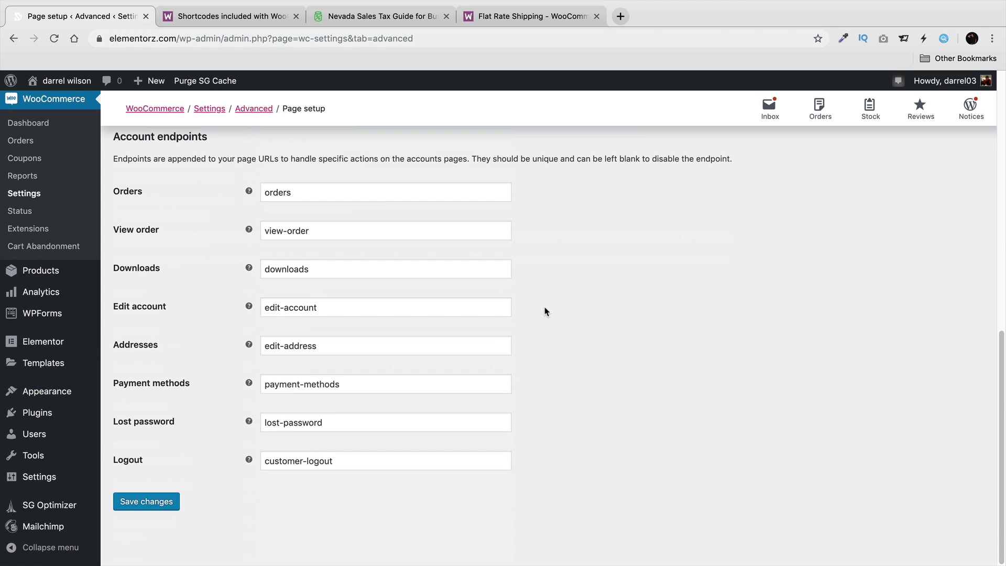
click(163, 504)
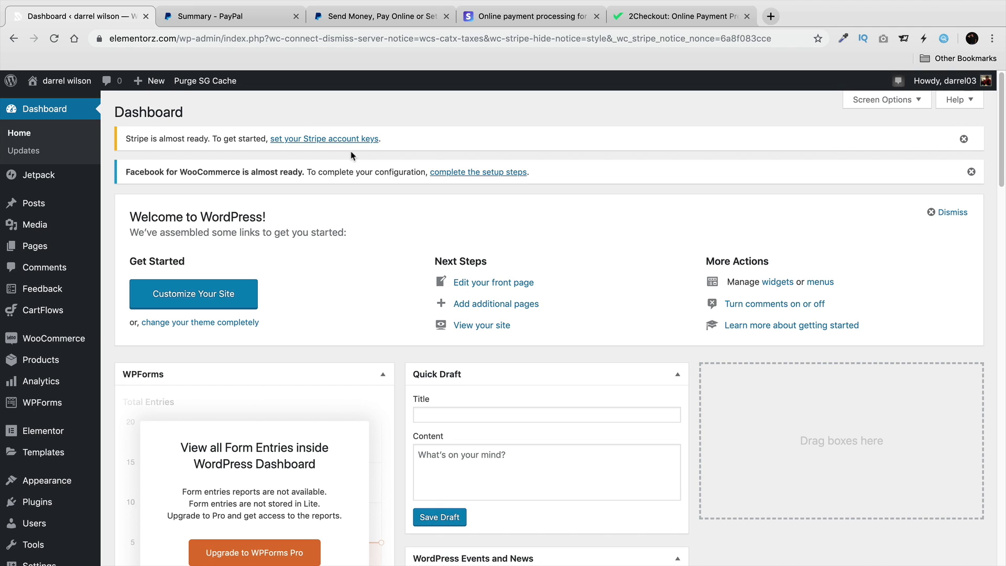
Look over the 2Checkout homepage, PayPal account summary and Stripe homepage in their tabs.
click(675, 15)
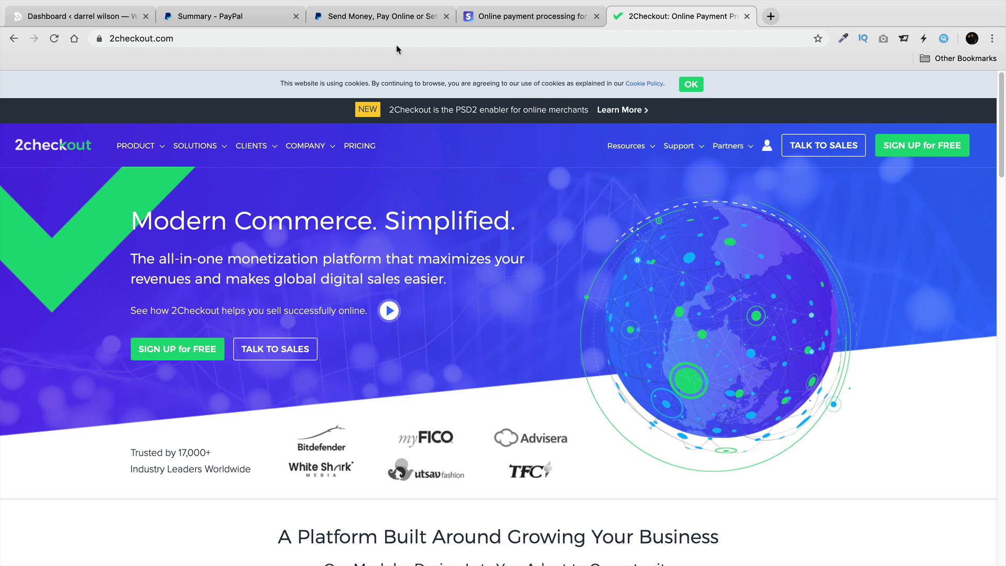
click(277, 22)
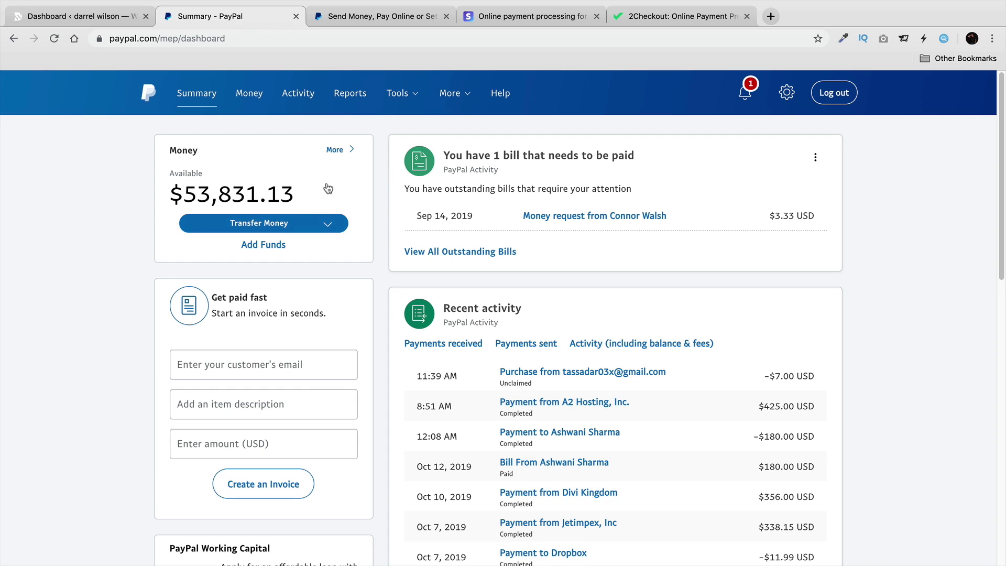
click(483, 21)
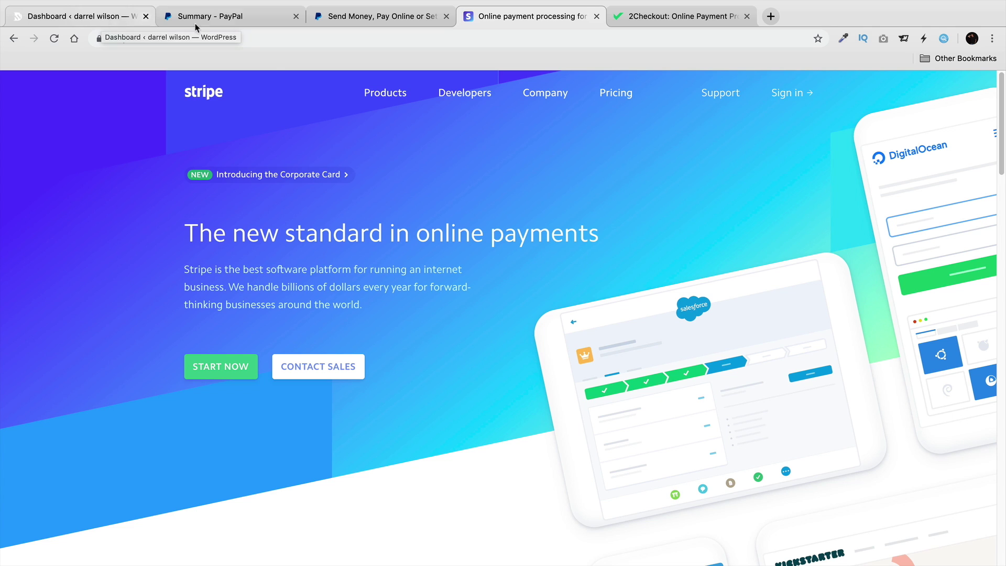
Start a PayPal sign-up with a Personal Account, then return to the WordPress dashboard.
click(348, 21)
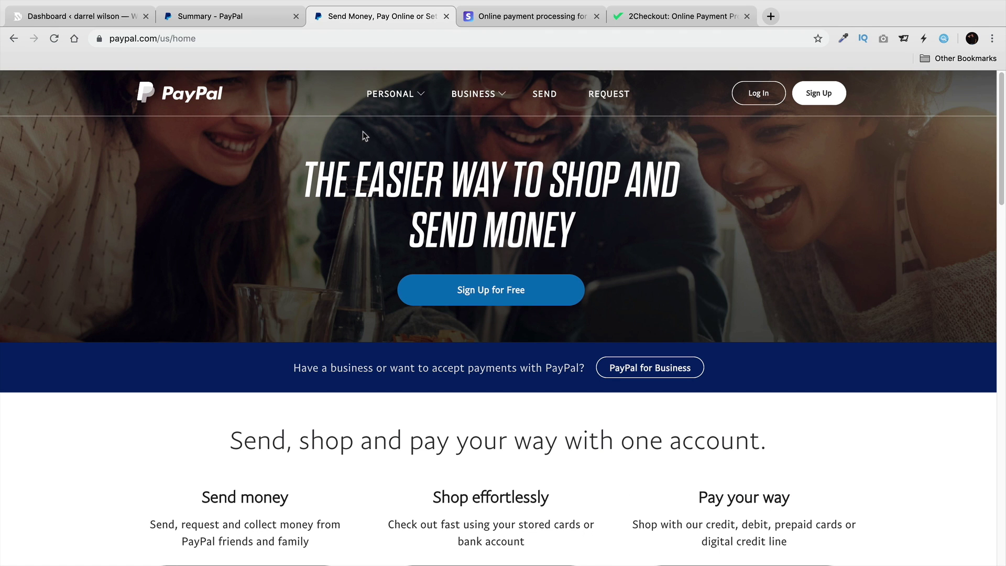
click(826, 99)
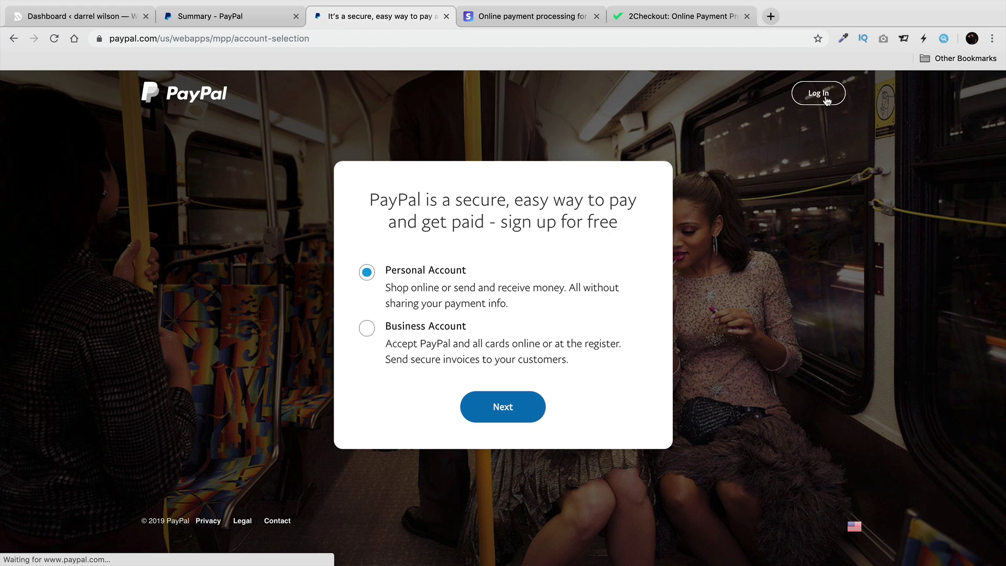
click(503, 407)
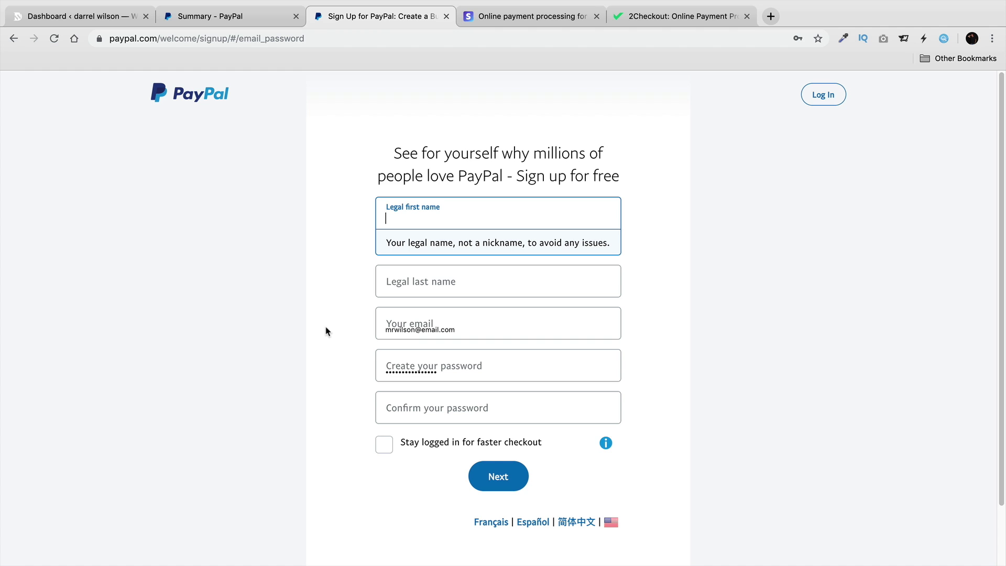
click(211, 17)
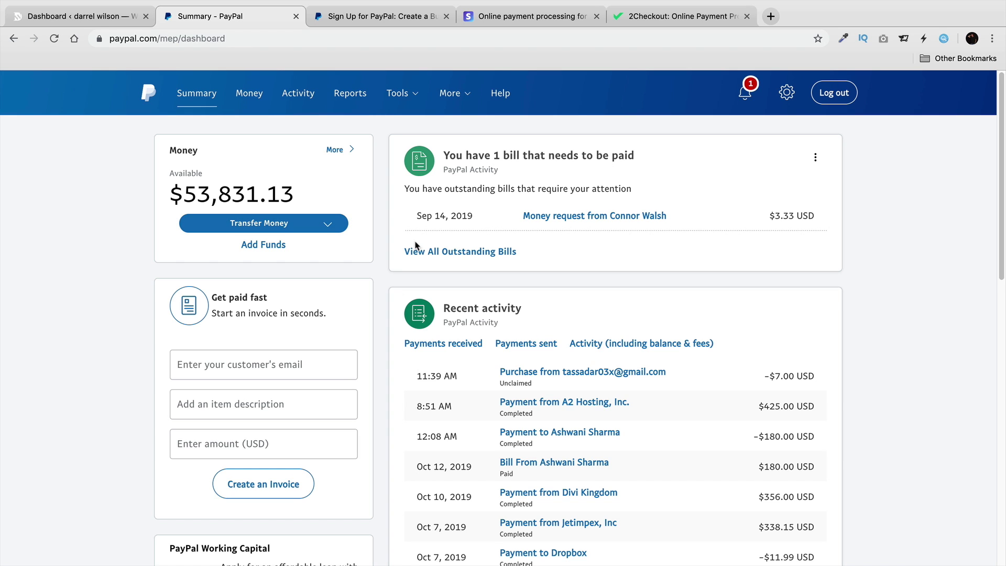
click(109, 20)
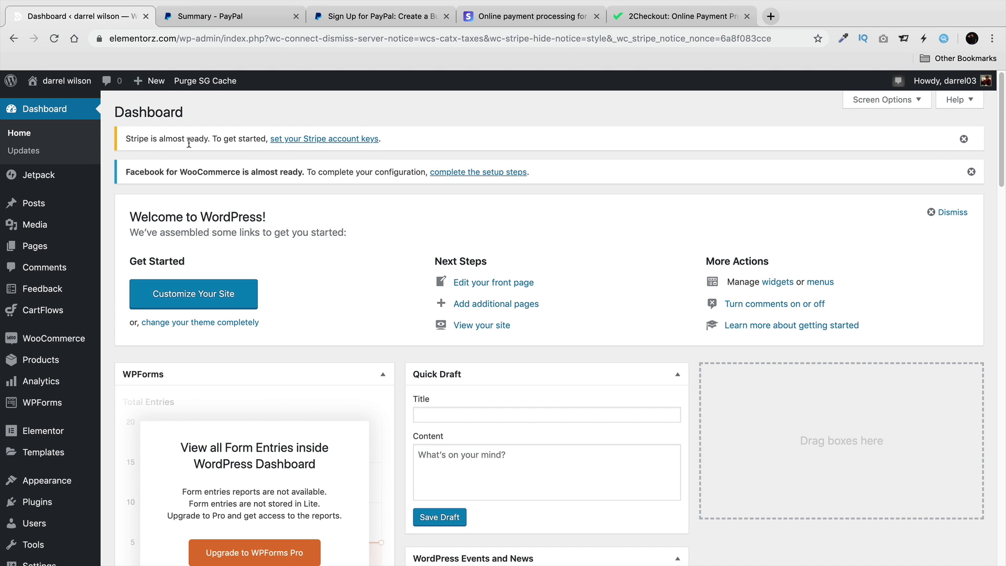
In WooCommerce Payments, open PayPal Standard, check its email and save it enabled, then visit the site.
click(349, 22)
click(112, 23)
mouse_move(58, 347)
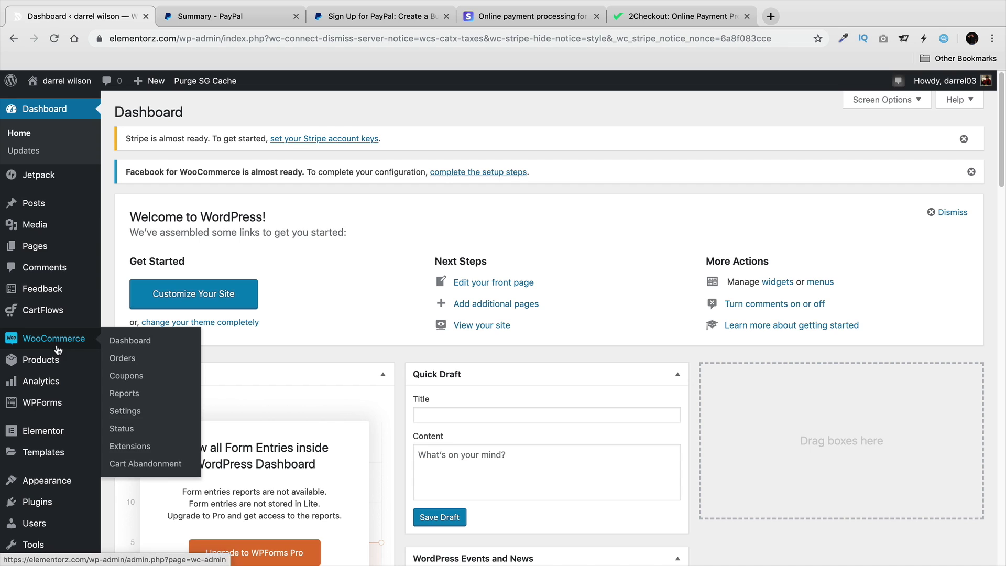
click(136, 411)
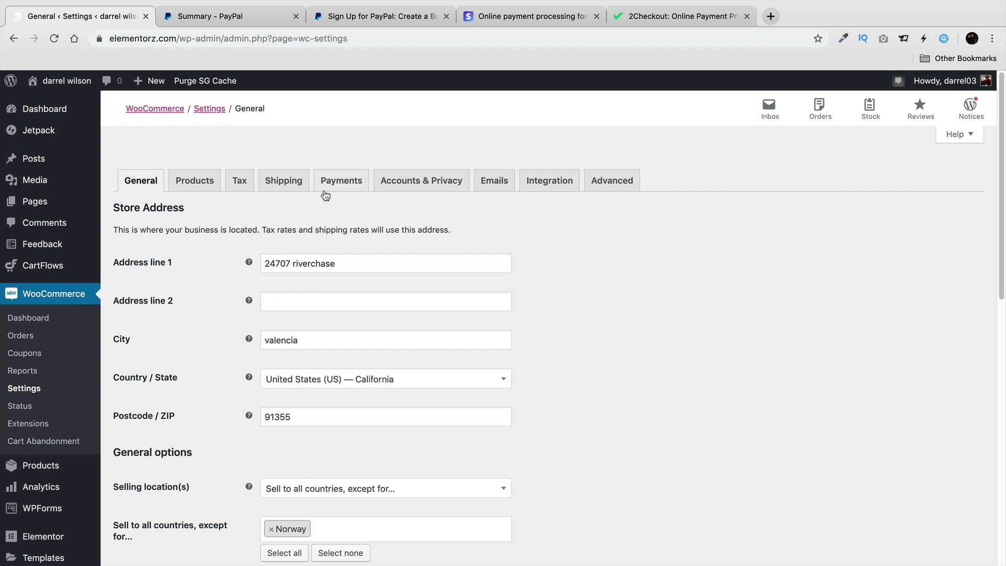
click(342, 185)
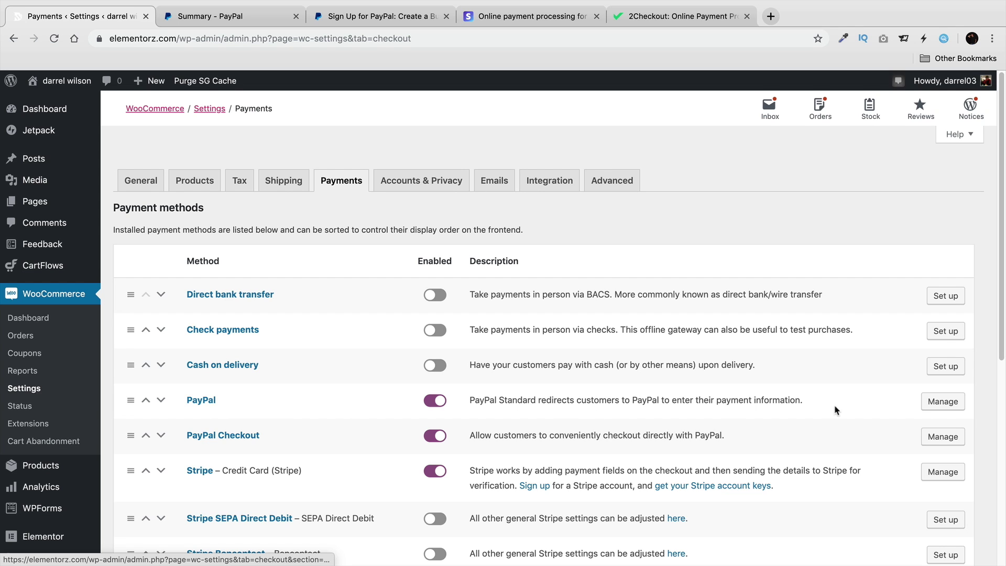
click(953, 405)
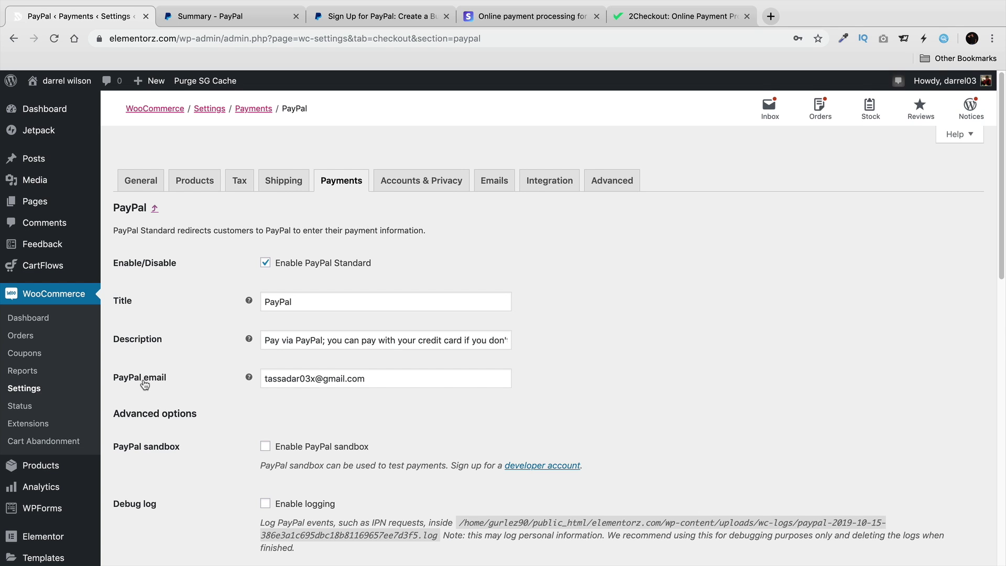
drag(389, 379, 259, 378)
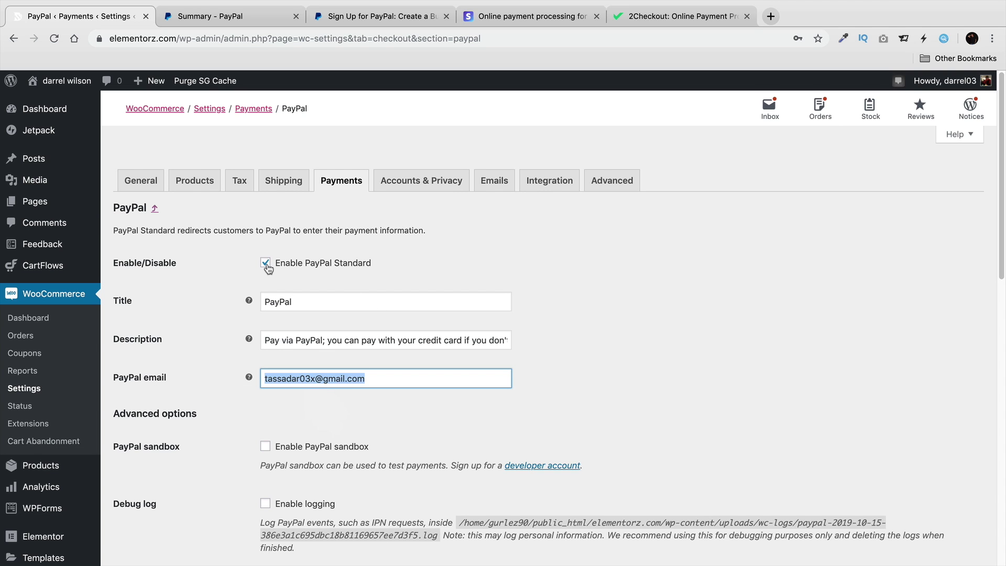
scroll(217, 372, down, 10)
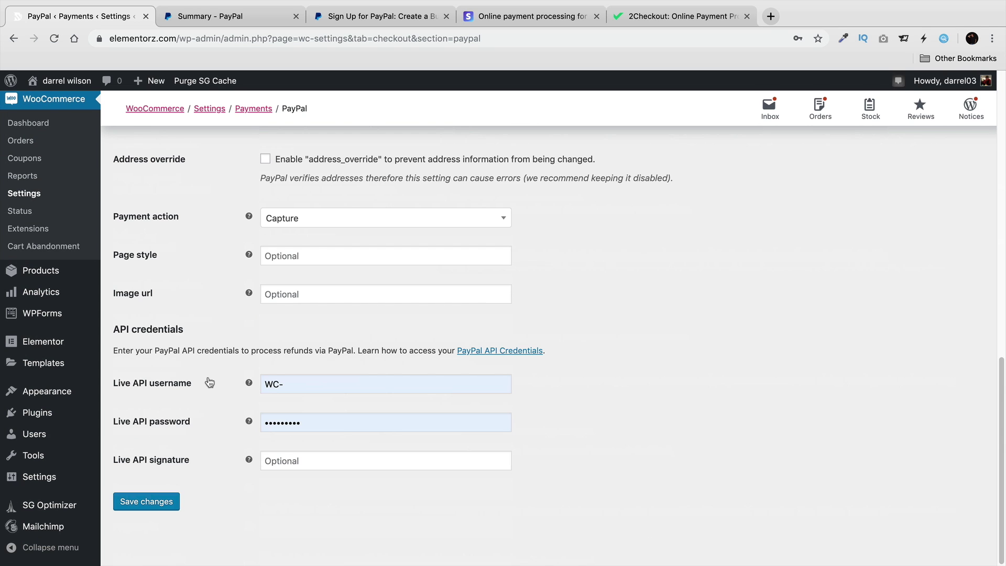
click(165, 501)
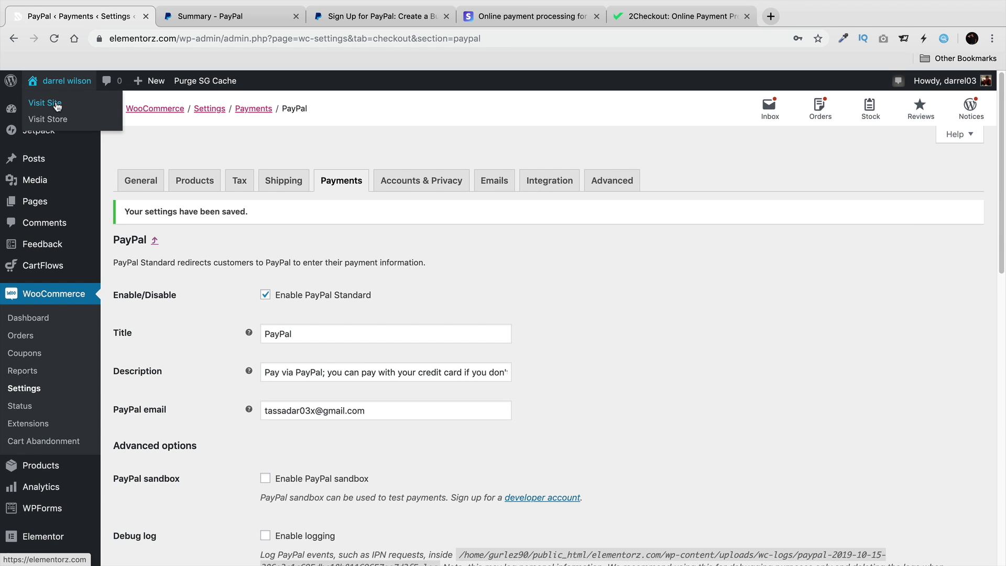
click(57, 103)
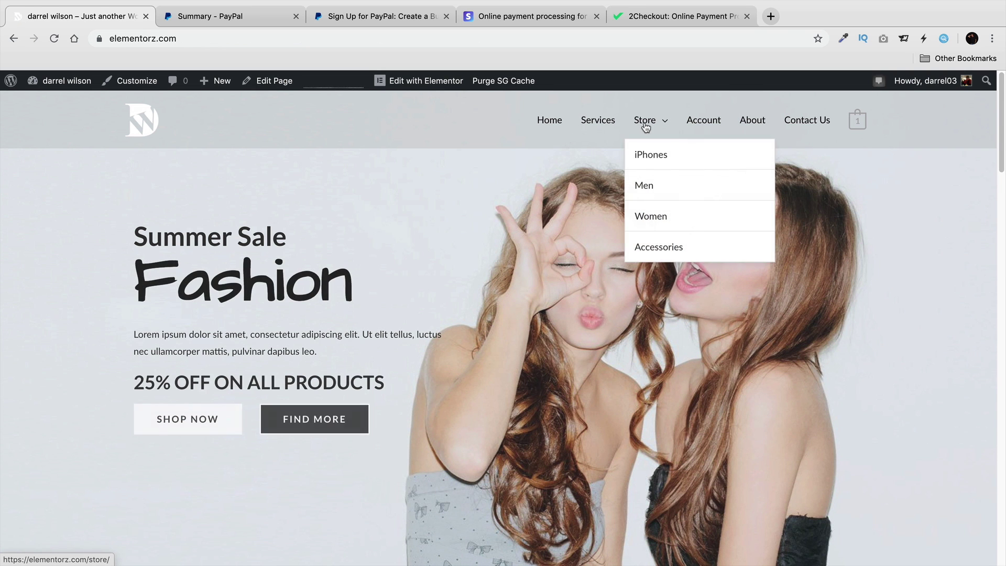
Open the Black Jacket product page from the store listing.
click(645, 127)
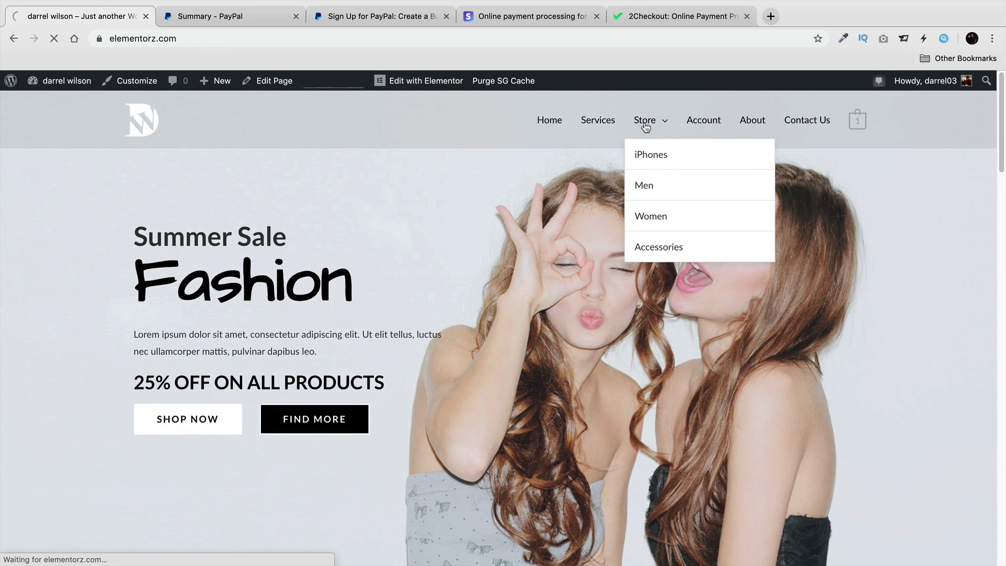
scroll(602, 272, down, 4)
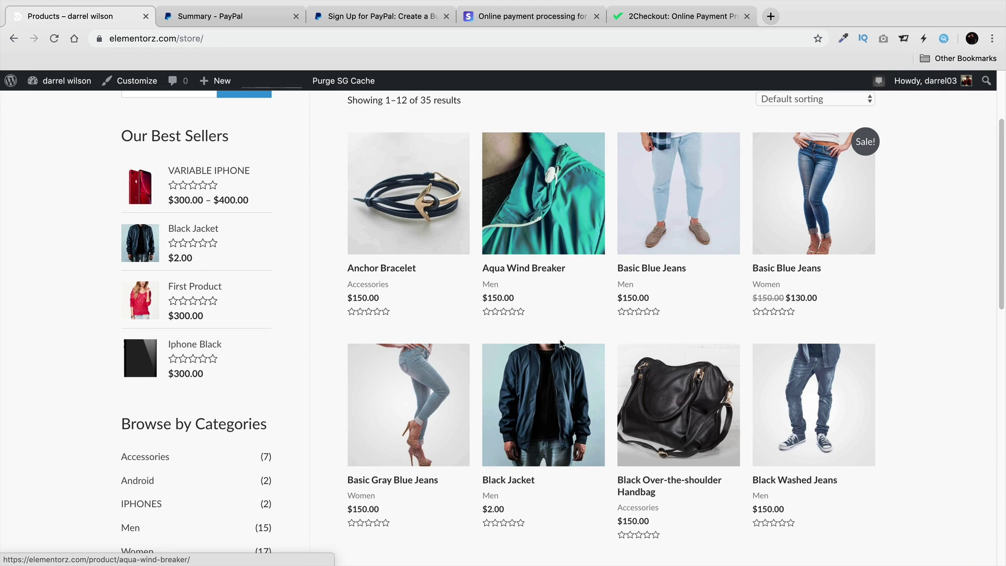
click(526, 422)
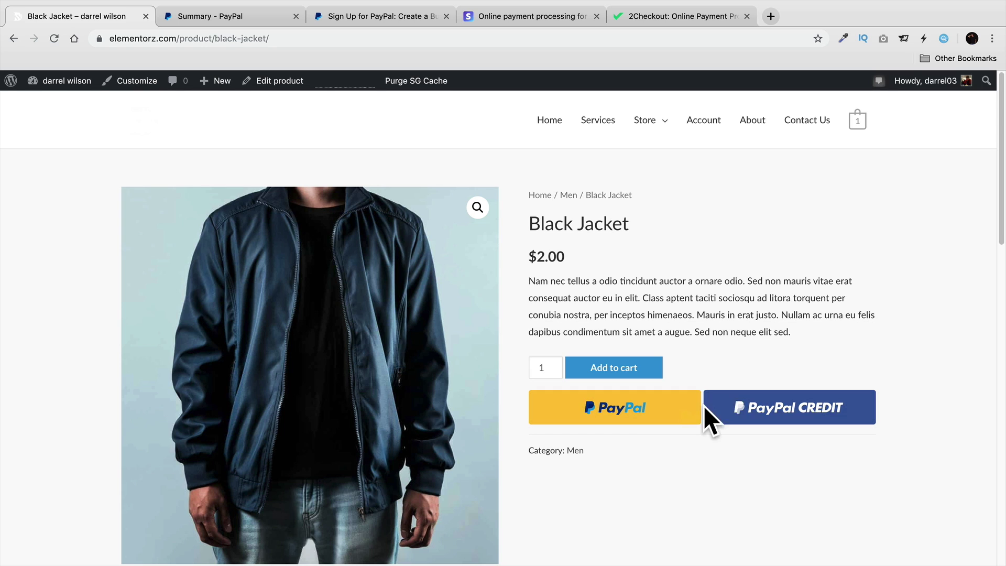
View the cart, checking the $5.00 flat-rate shipping and $7.00 total, and proceed to checkout.
mouse_move(852, 130)
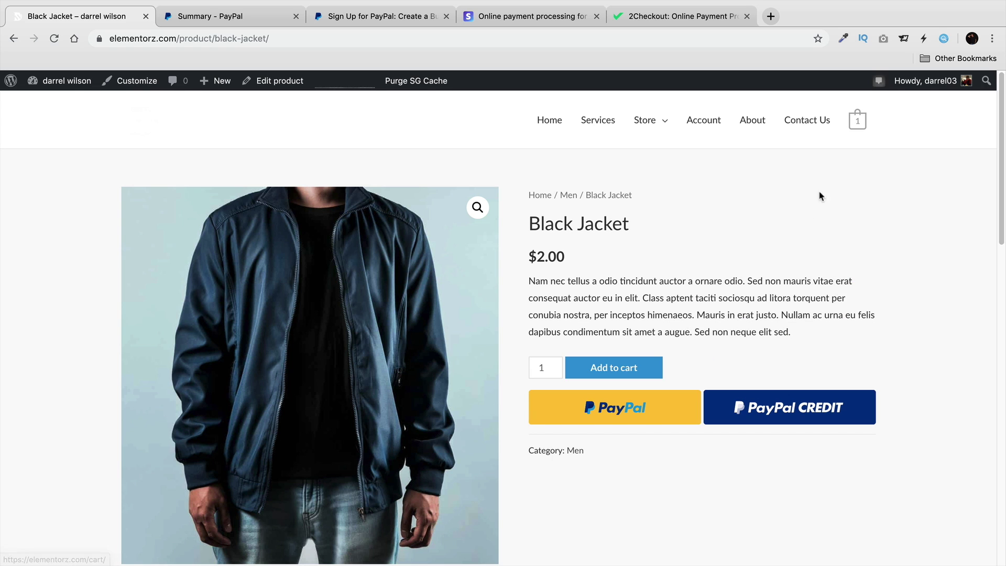
click(817, 251)
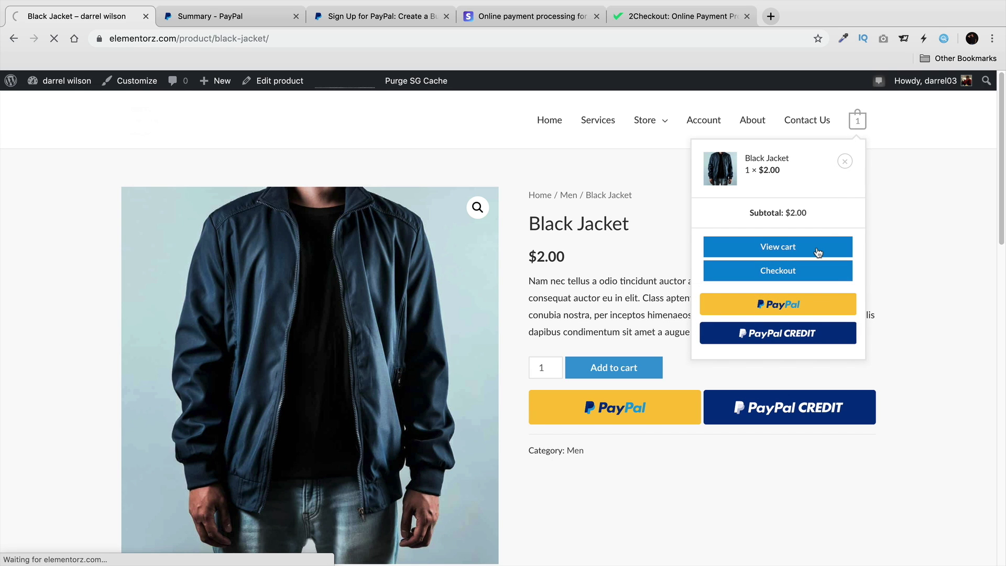
scroll(759, 306, down, 5)
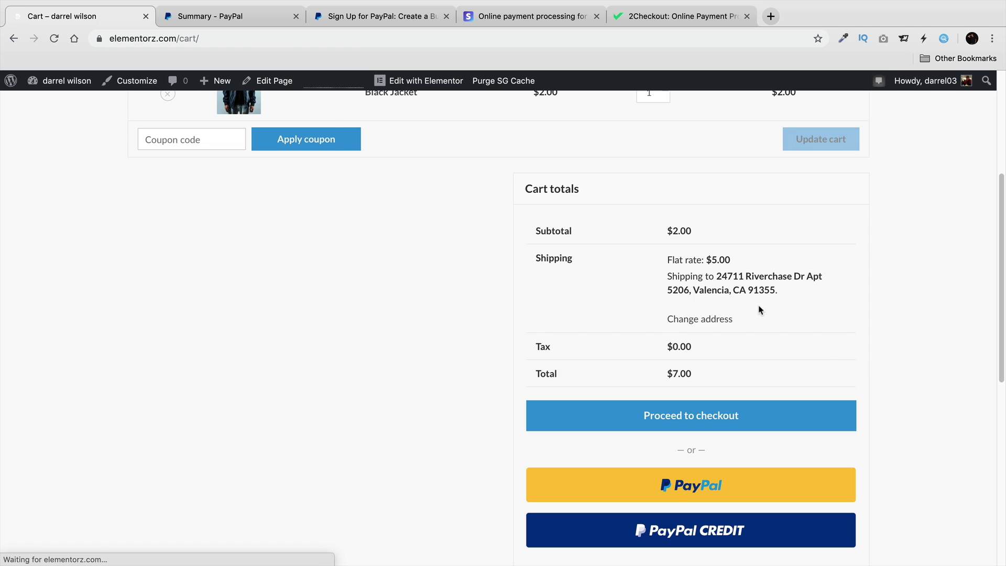
scroll(512, 247, up, 3)
scroll(618, 325, down, 1)
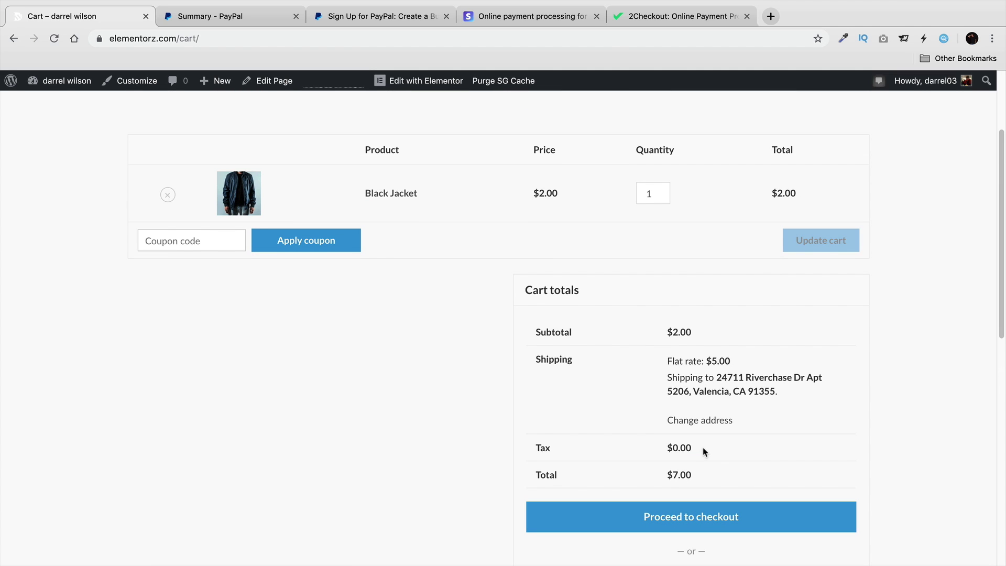
drag(707, 469, 659, 474)
drag(732, 360, 711, 362)
click(733, 516)
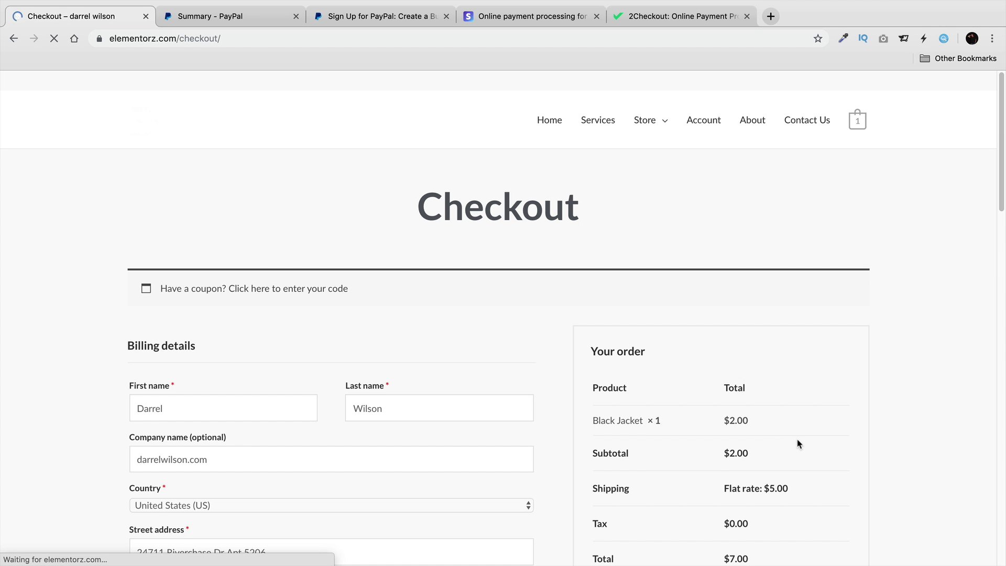
Place the $7.00 Black Jacket order via PayPal, then close the PayPal sign-up tab.
scroll(661, 384, down, 3)
scroll(666, 381, down, 2)
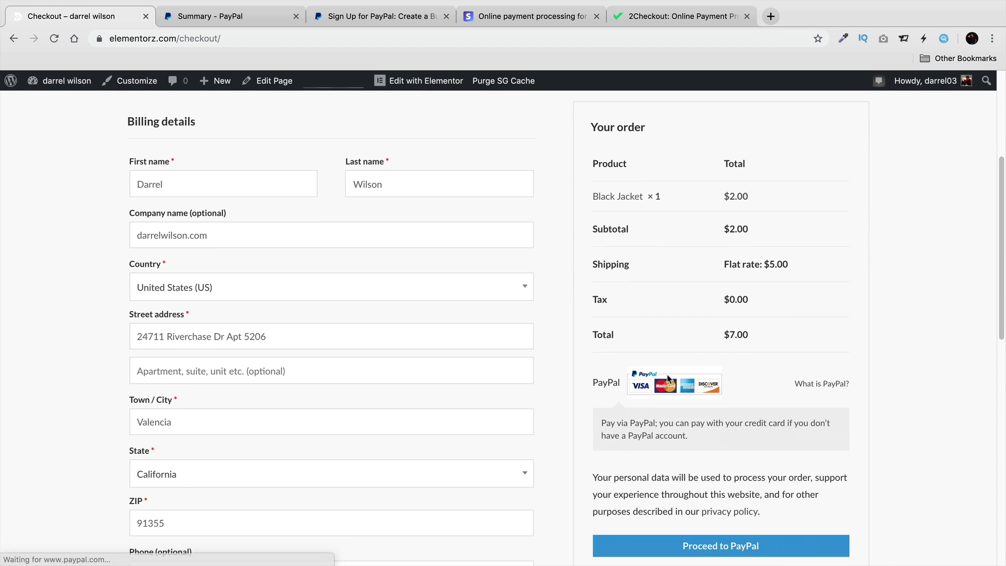
click(729, 534)
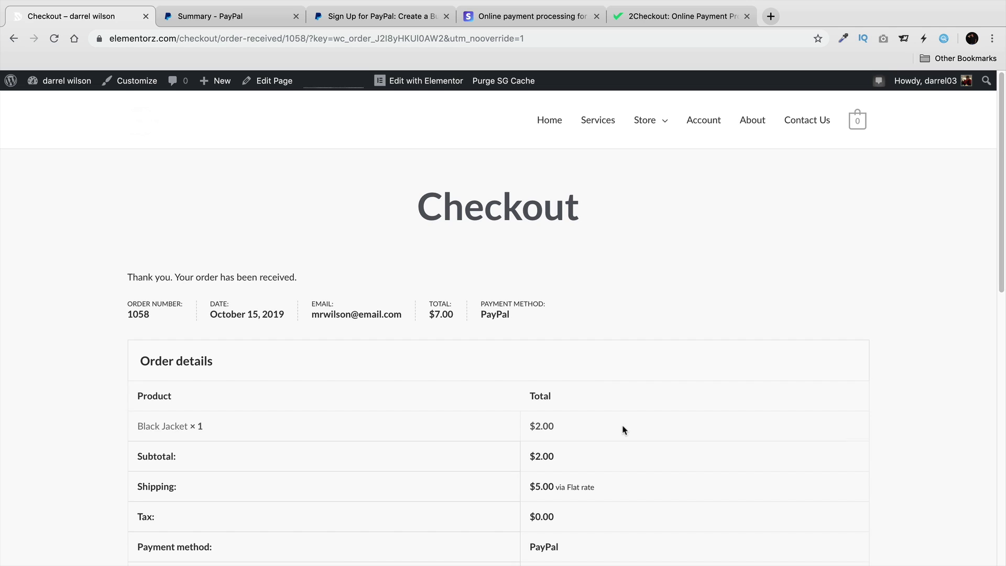
scroll(623, 429, down, 2)
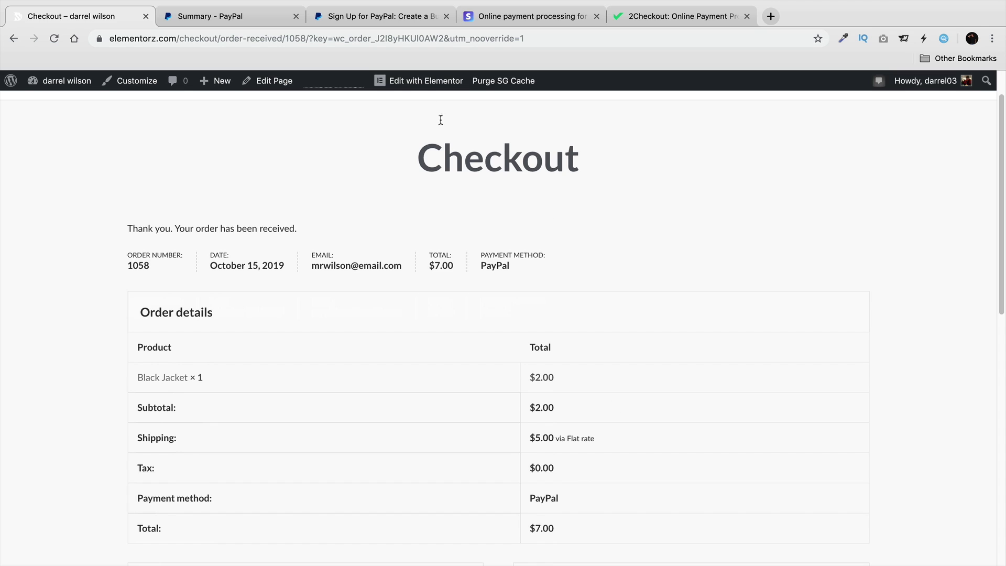
click(377, 16)
click(445, 16)
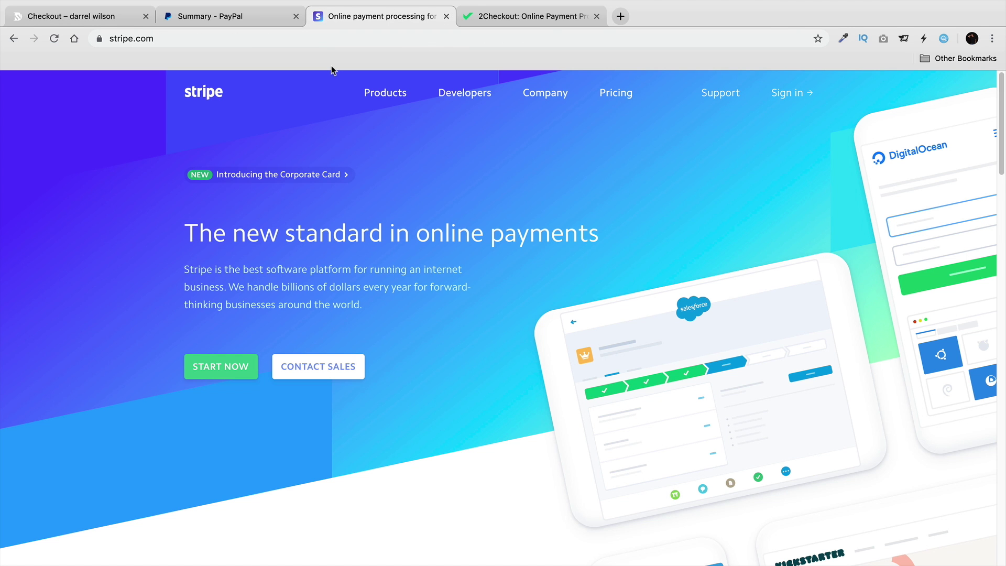
Review the order-received page, PayPal summary and Stripe test dashboard, then return to WordPress admin.
click(105, 17)
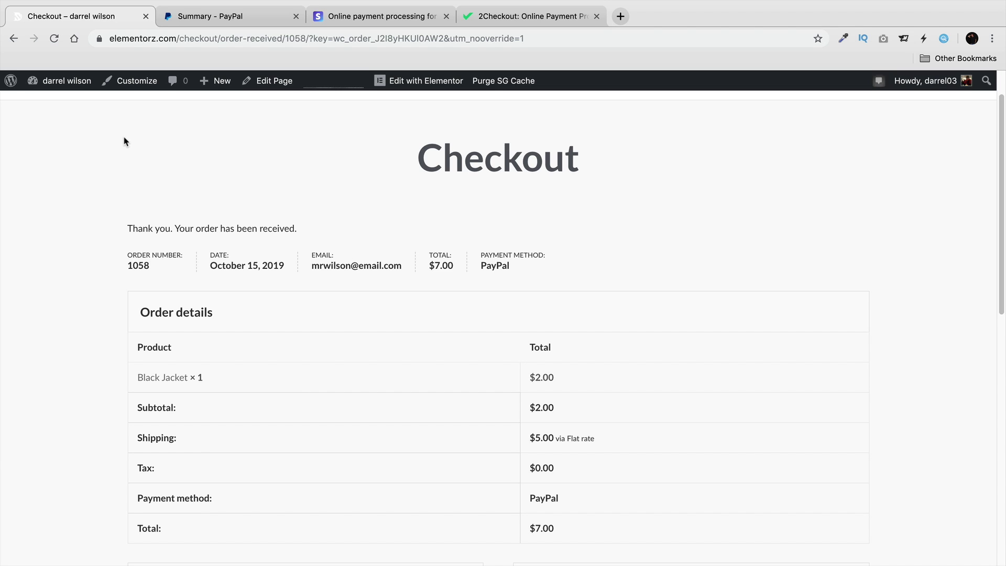
click(232, 20)
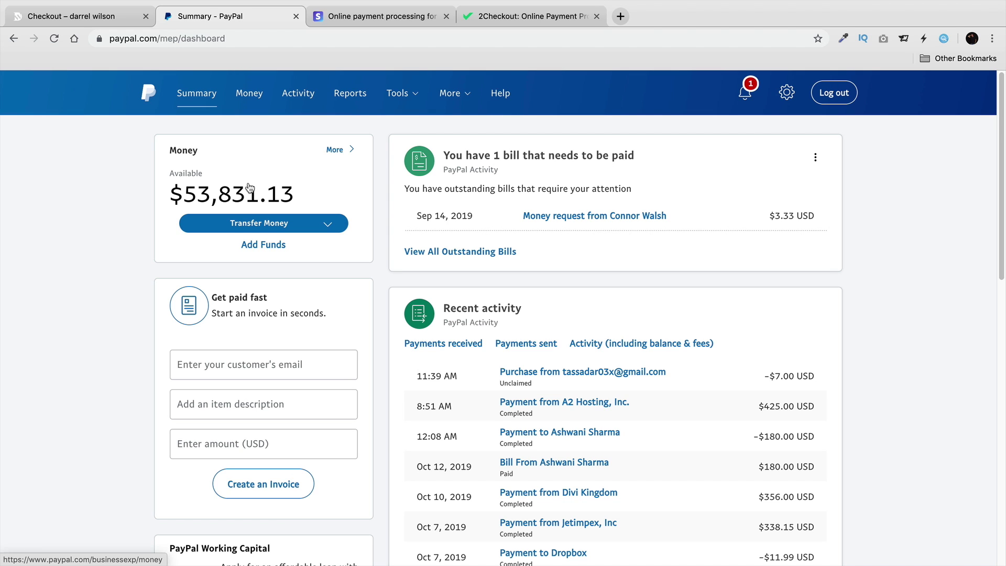
click(89, 21)
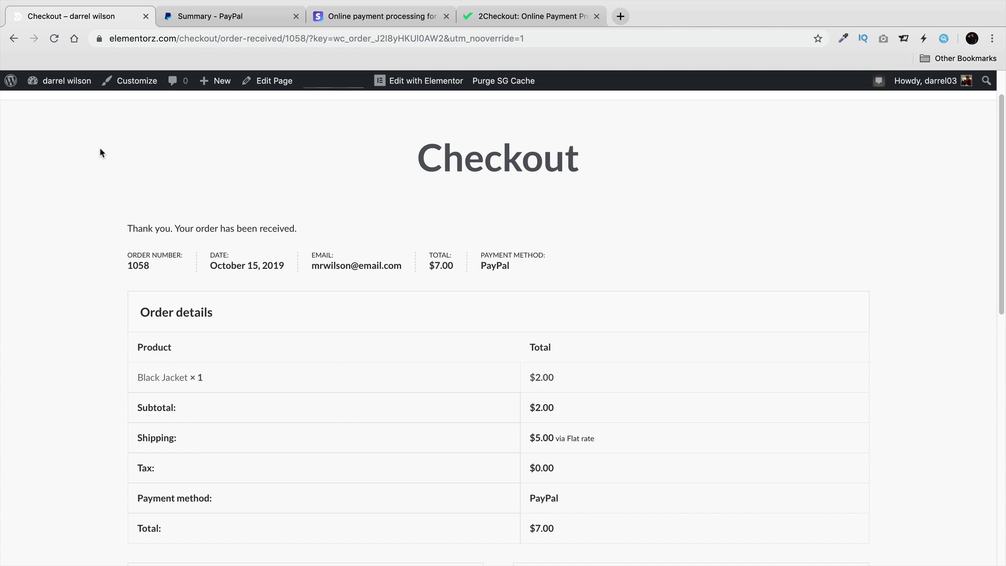
scroll(157, 252, up, 2)
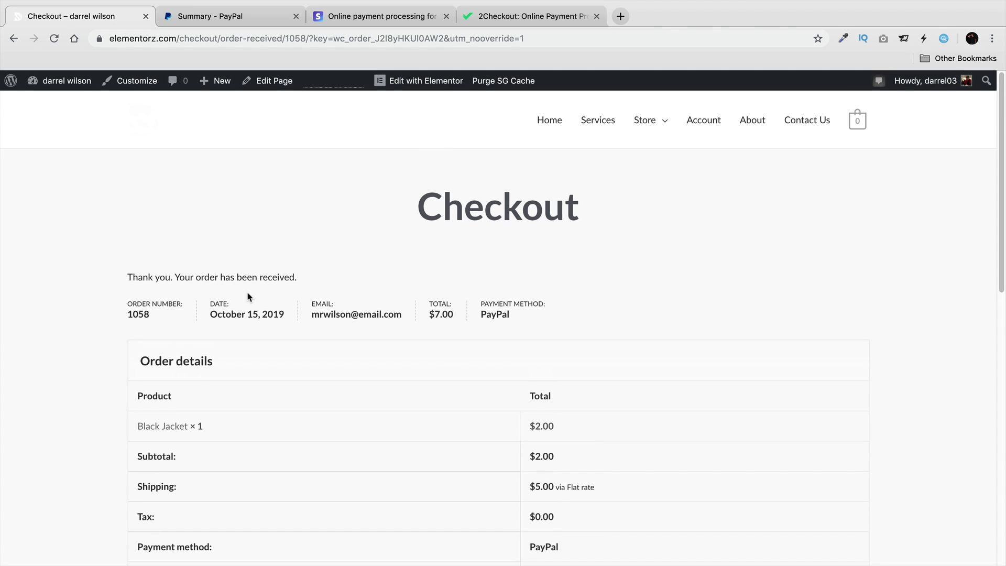
click(367, 16)
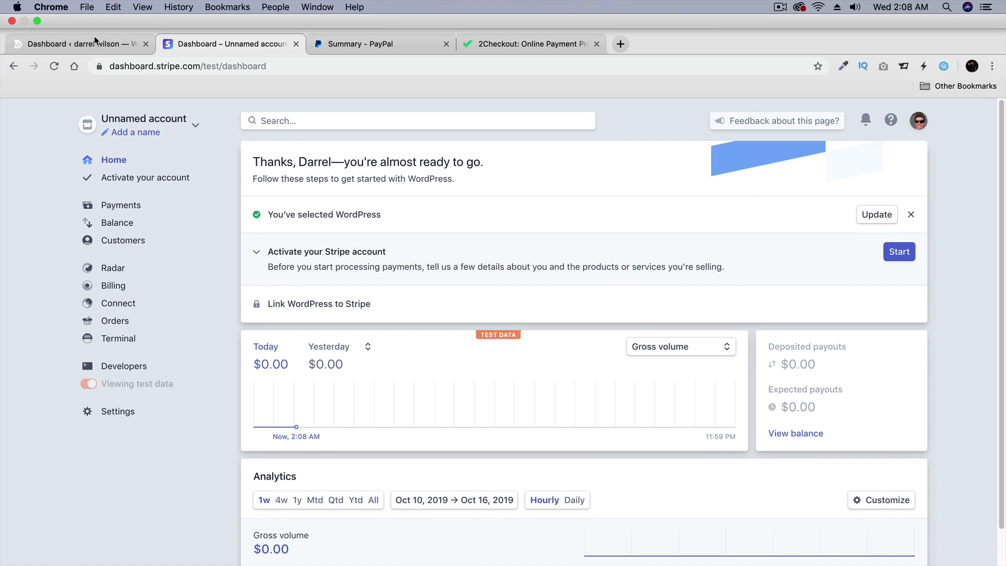
click(95, 16)
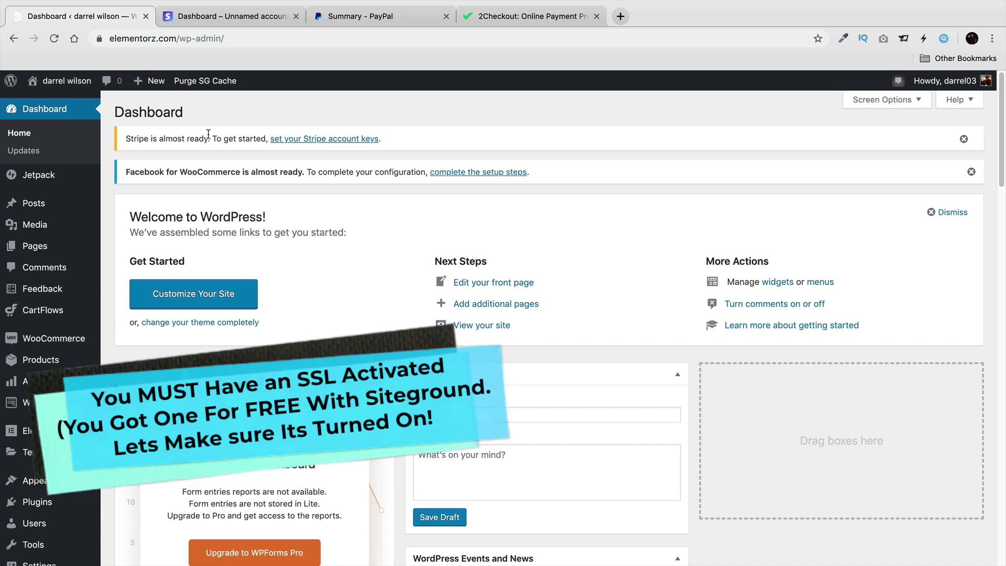
Check the site's connection security details, then go to Plugins > Add New.
click(100, 39)
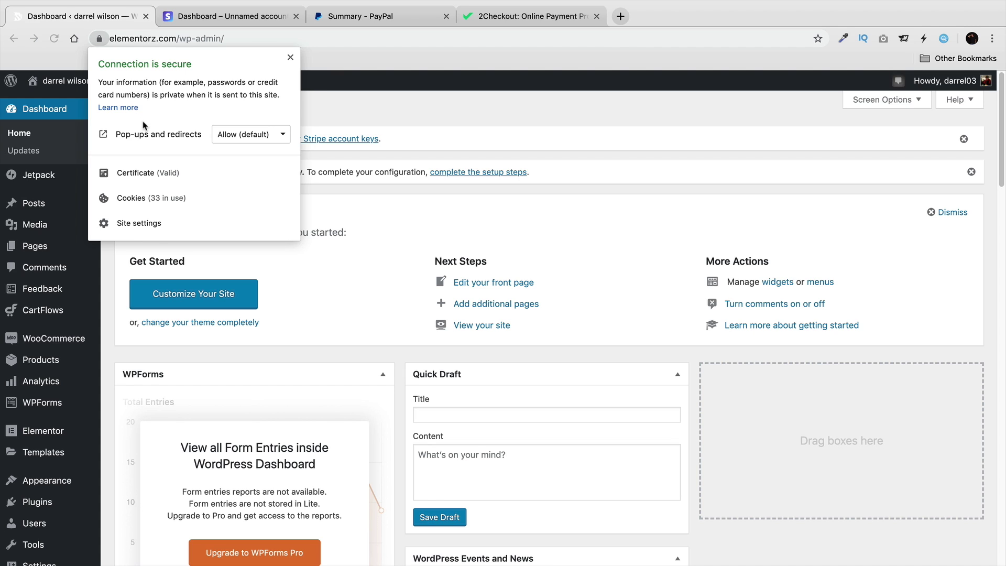
click(273, 261)
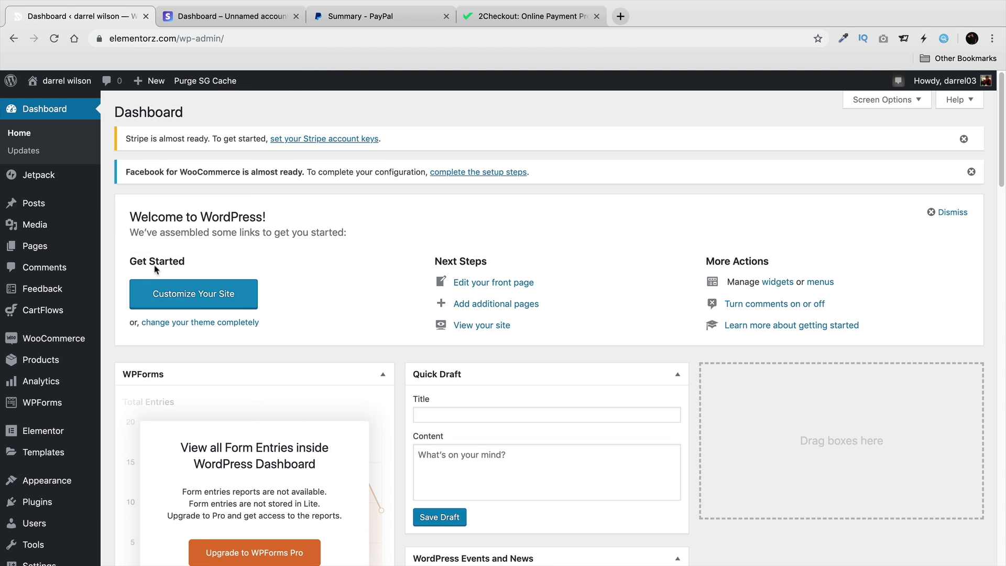
mouse_move(39, 501)
click(140, 514)
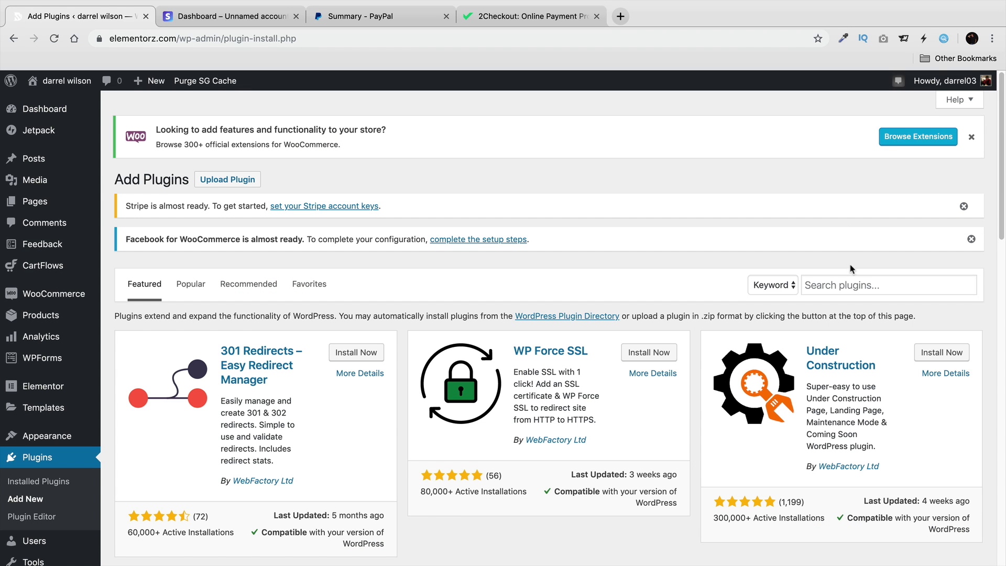
Search for 'really simple ssl', then install and activate the Really Simple SSL plugin.
click(848, 284)
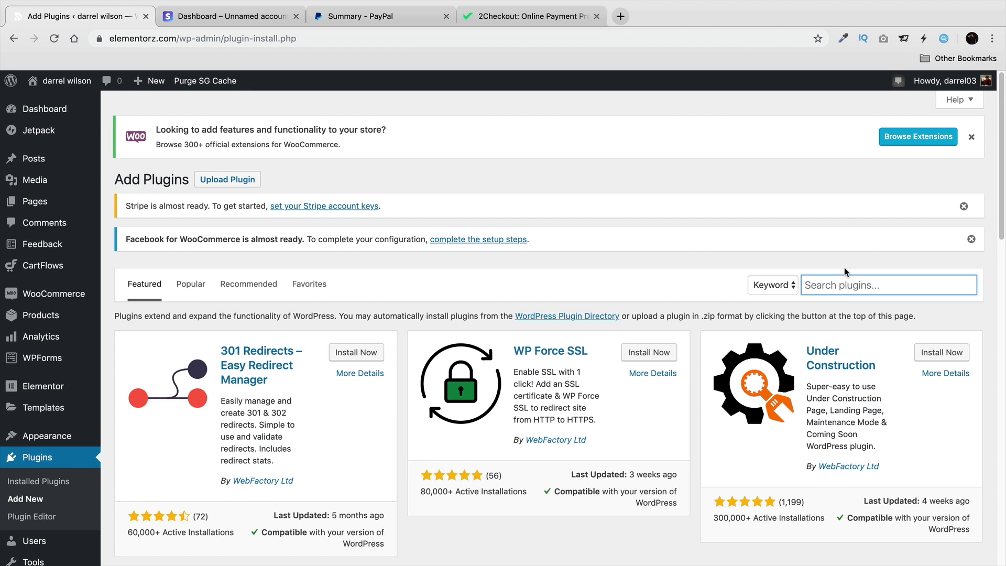
text(really s)
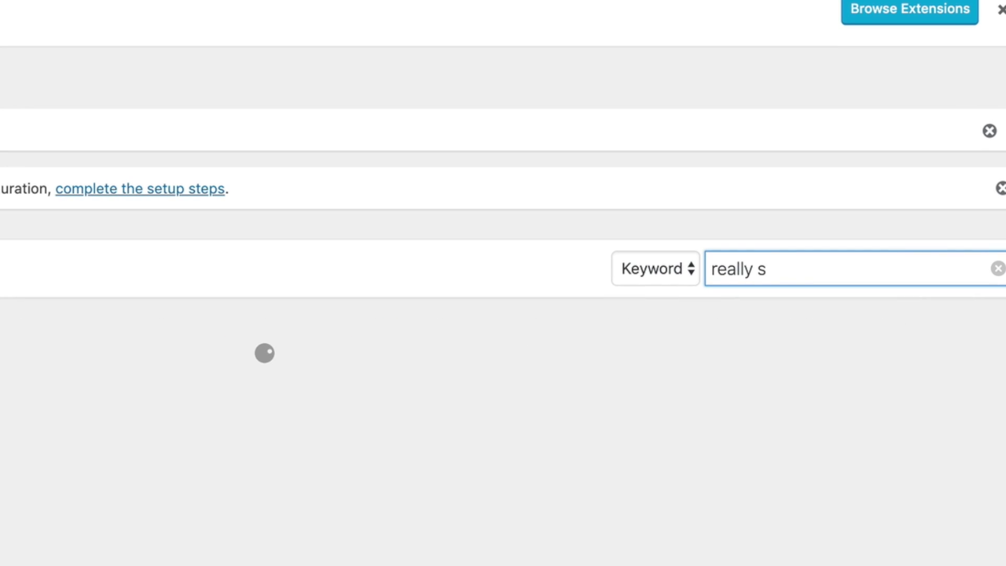
text(imple ssl)
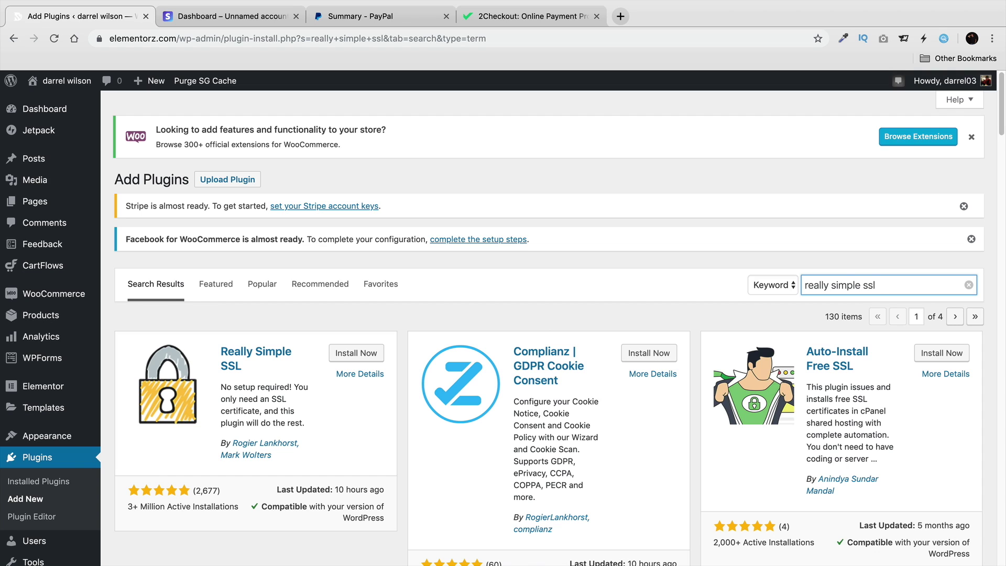
click(349, 354)
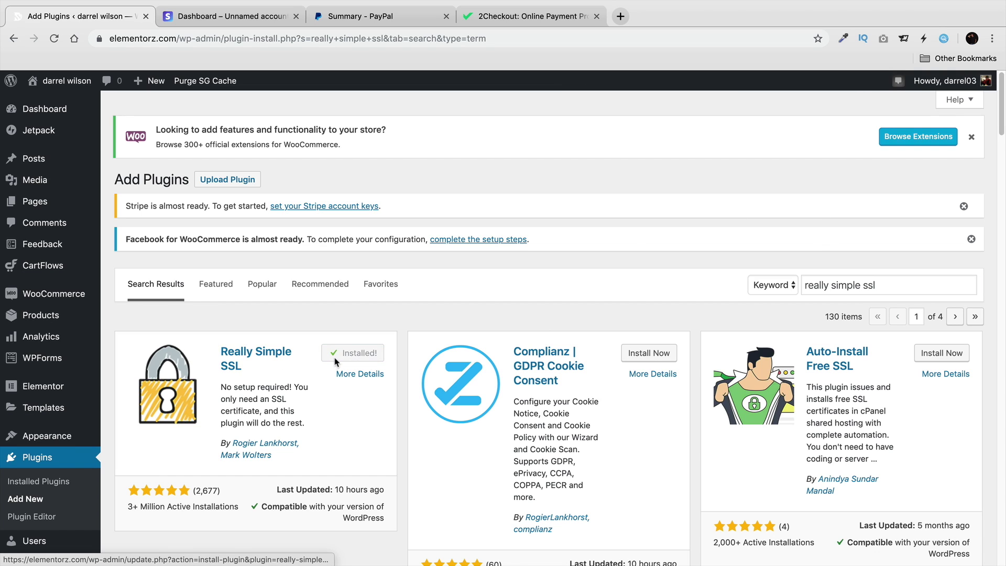
click(373, 355)
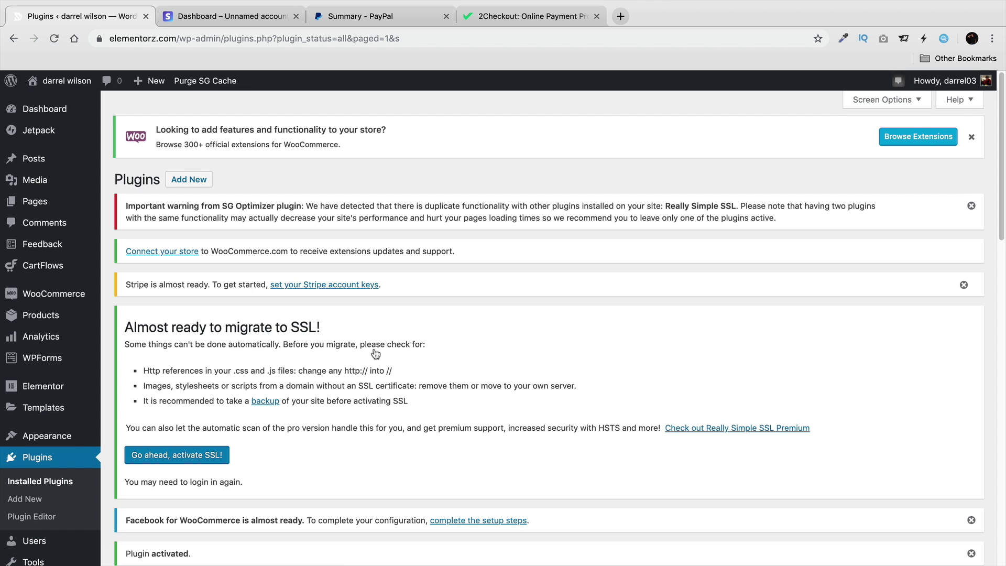
Check the site's connection security info and glance at the Stripe dashboard tab.
click(100, 38)
click(196, 15)
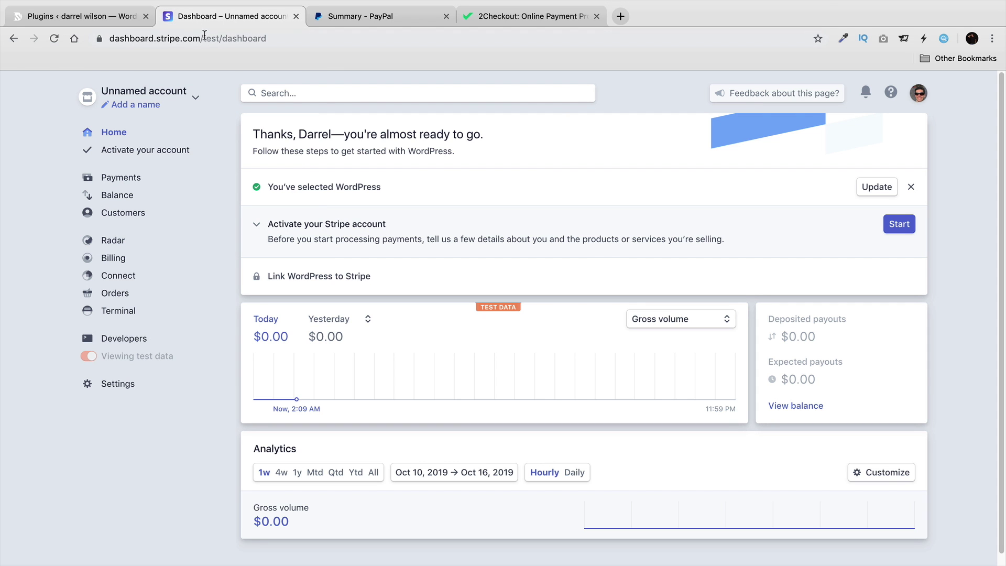
click(108, 17)
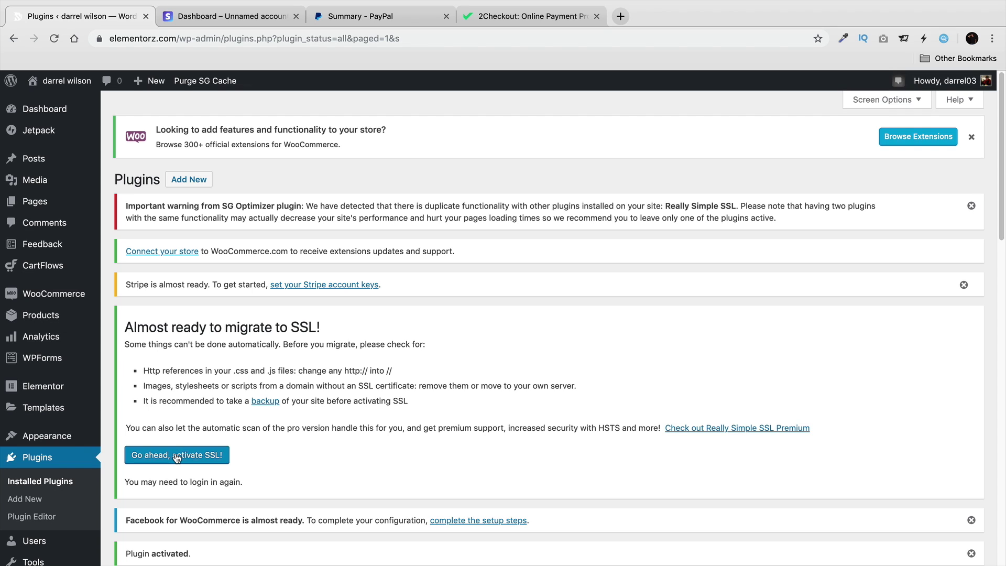
Dismiss the SG Optimizer, WooCommerce extensions, Stripe setup and Facebook for WooCommerce notices.
click(969, 207)
click(971, 137)
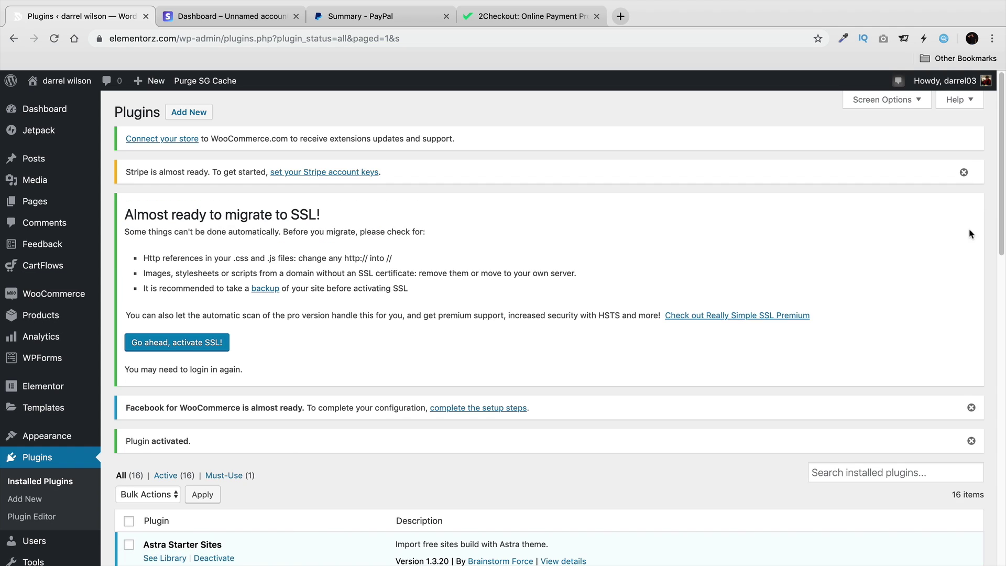
click(964, 171)
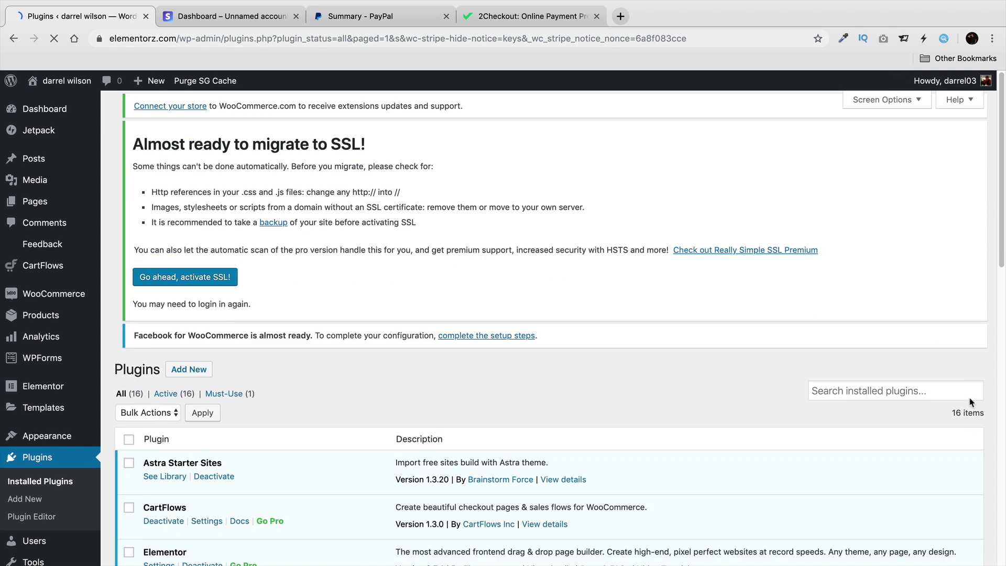
click(970, 378)
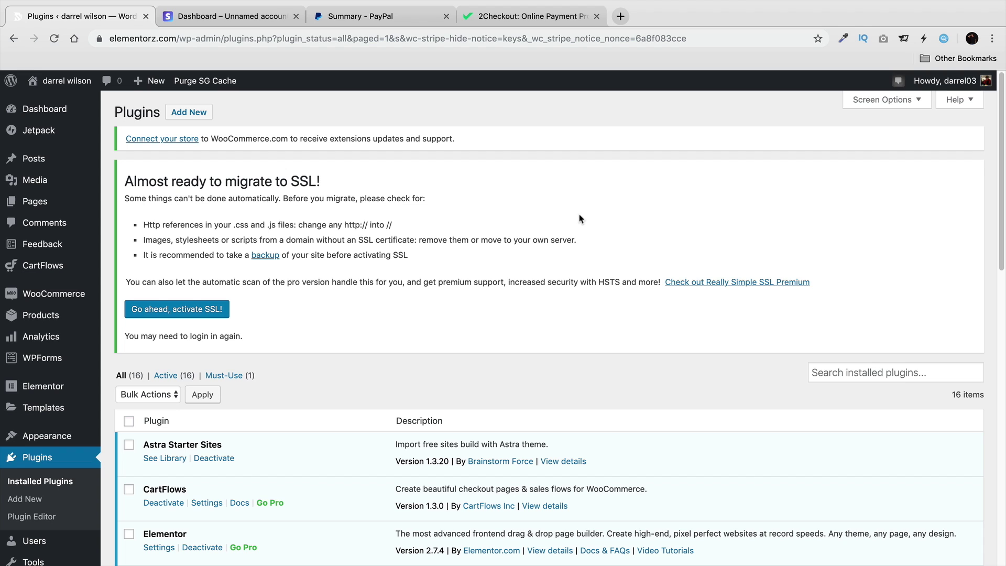
Recheck the site's connection security details from the lock icon, then close them.
click(100, 38)
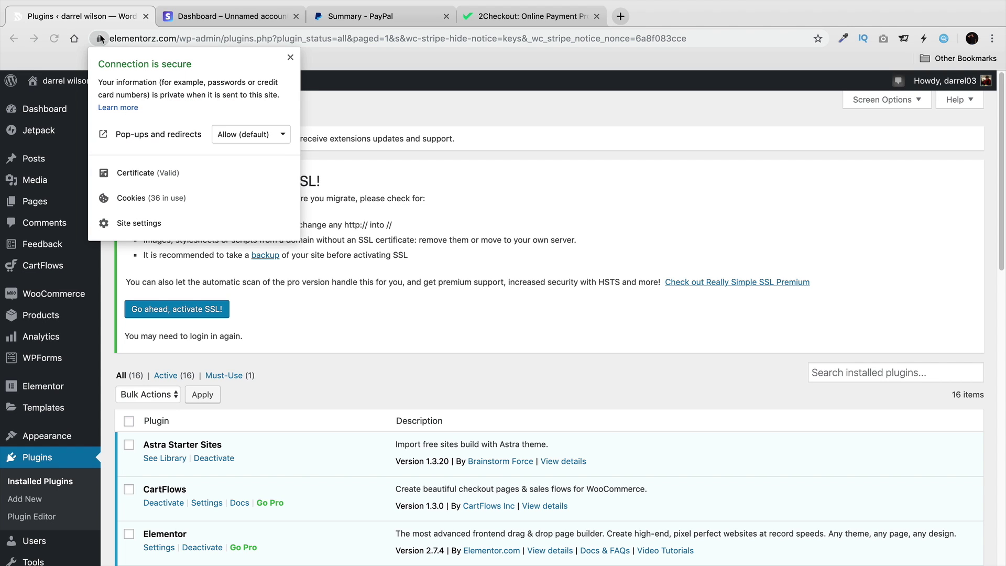
click(181, 17)
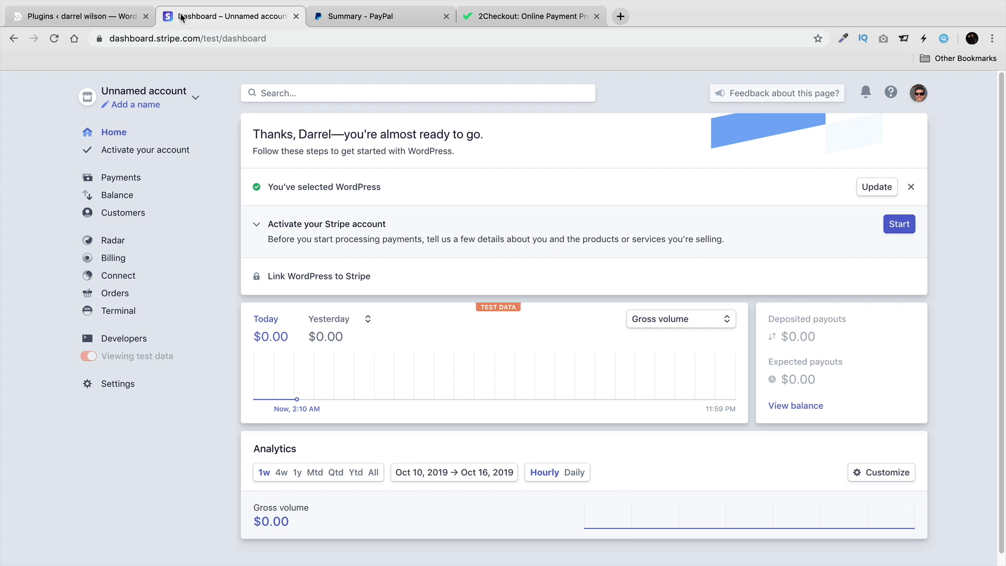
click(108, 17)
click(101, 38)
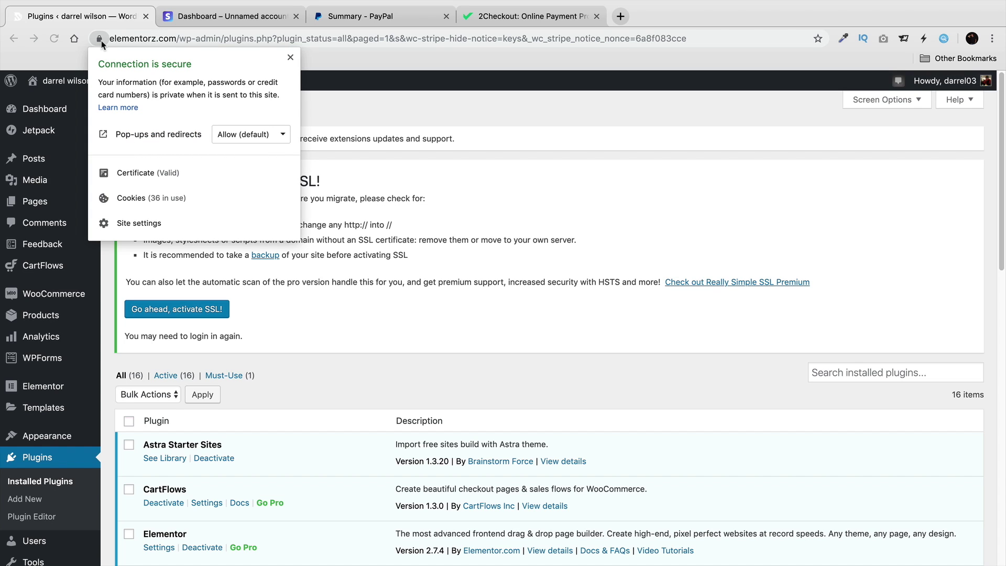
click(297, 284)
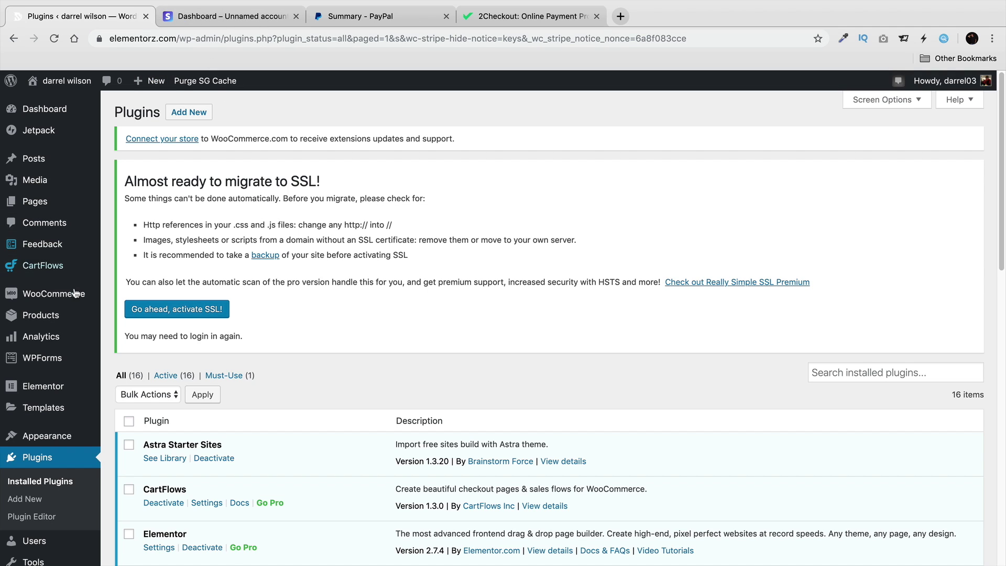
Open WooCommerce Settings > Payments and manage the Stripe payment method.
mouse_move(78, 293)
click(143, 366)
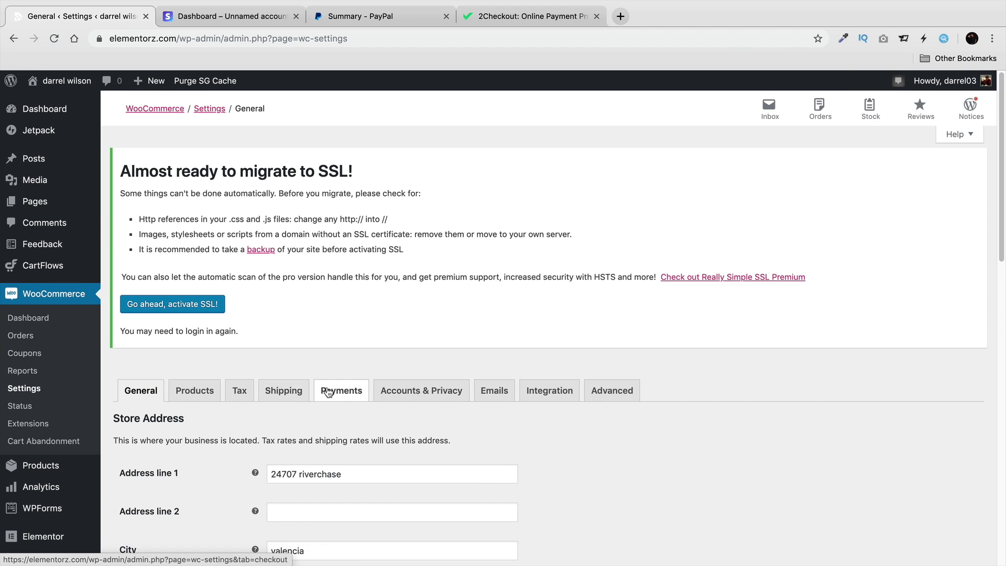
scroll(336, 387, down, 3)
click(342, 291)
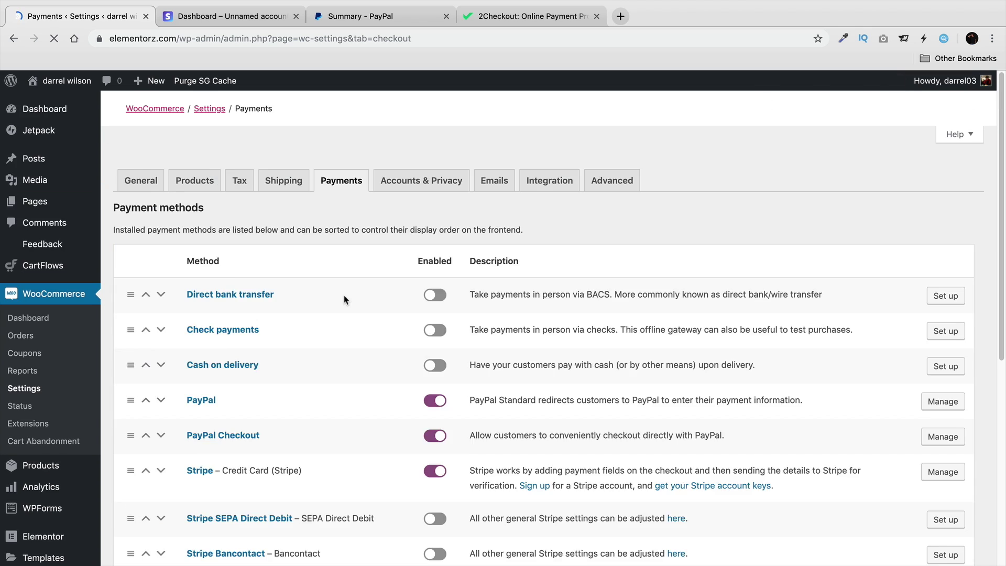
scroll(343, 300, down, 1)
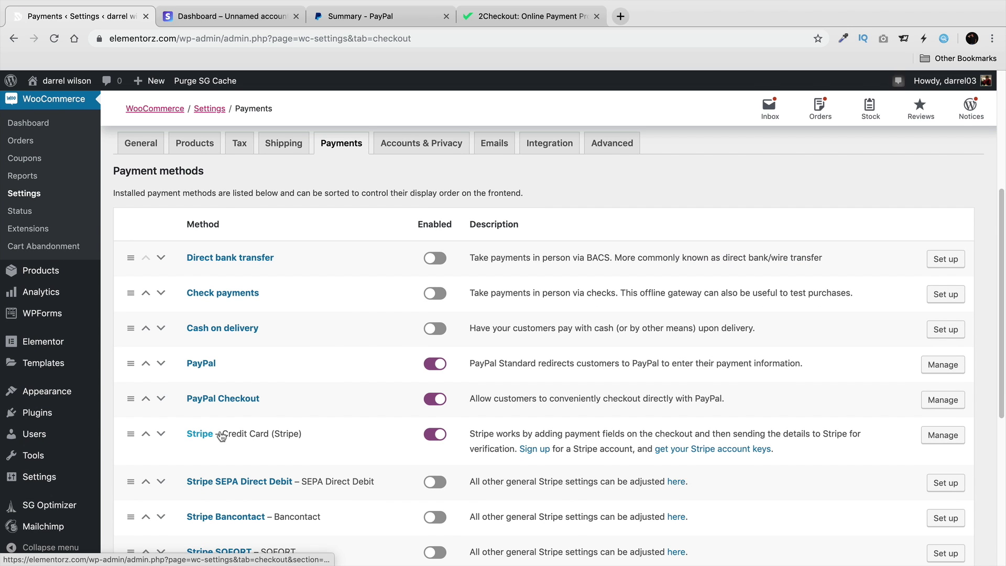
click(943, 441)
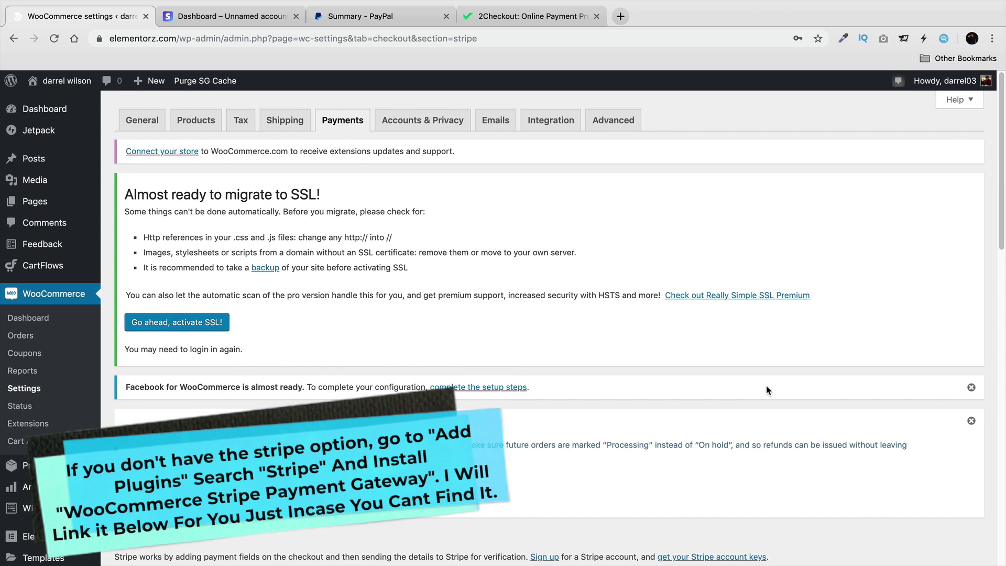
Dismiss the PayPal and Facebook notices on Stripe settings, then go to the Stripe dashboard.
scroll(534, 362, down, 4)
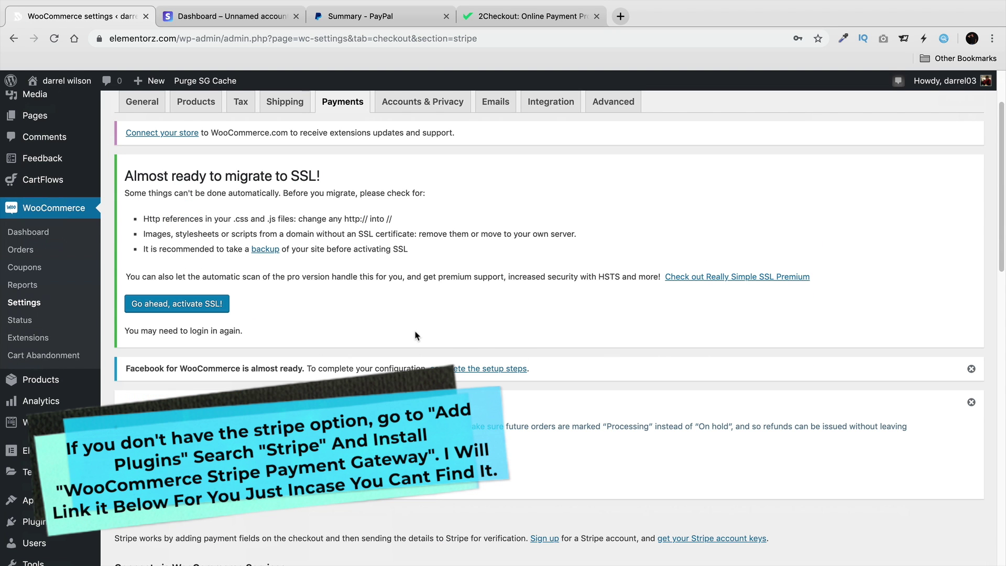
scroll(360, 319, down, 6)
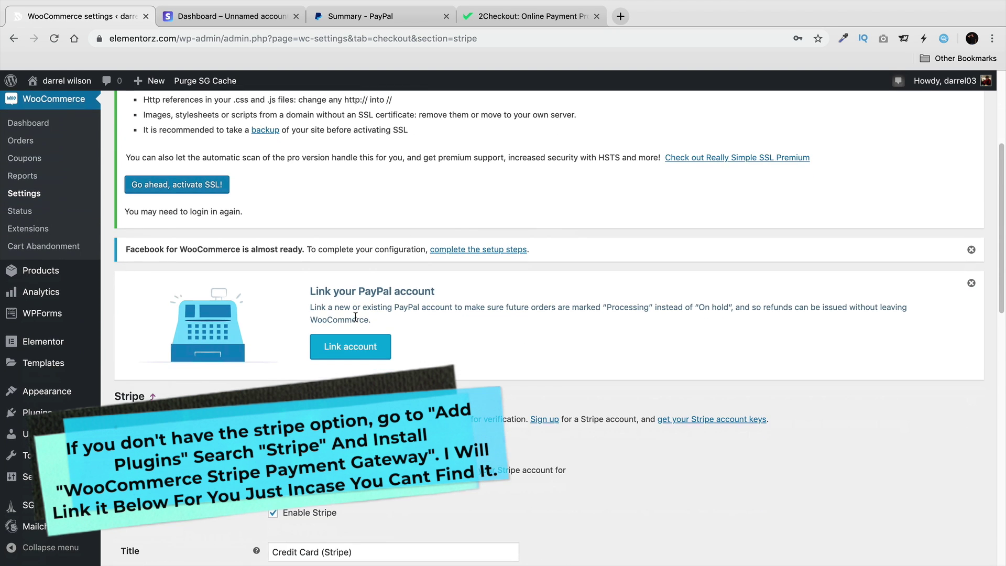
click(970, 265)
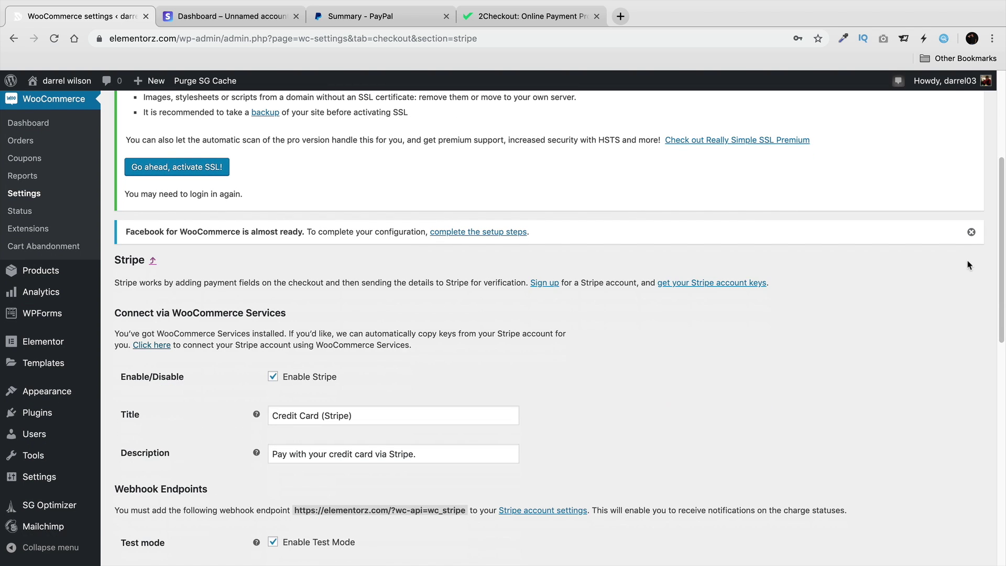
click(972, 233)
scroll(751, 293, down, 5)
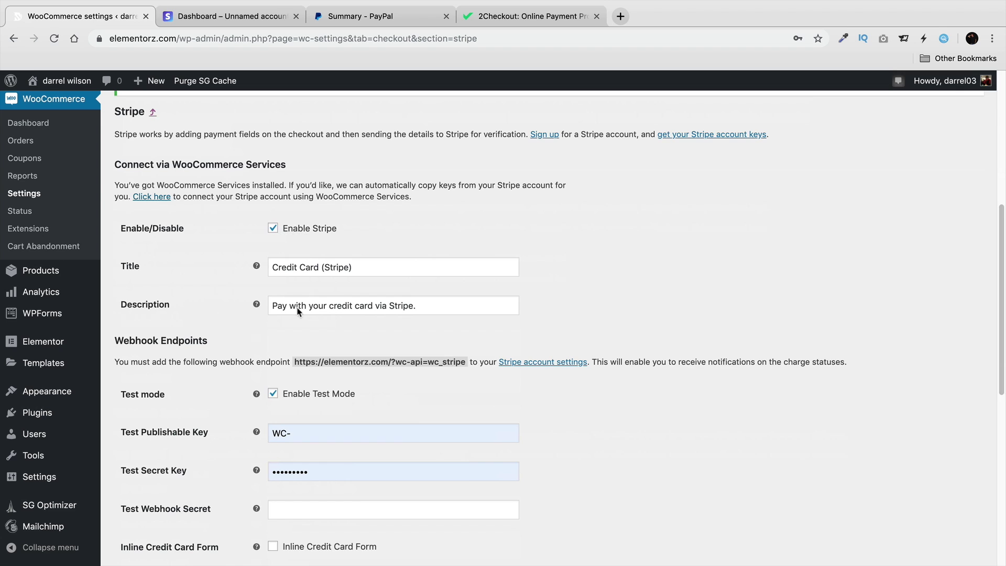
scroll(283, 345, down, 1)
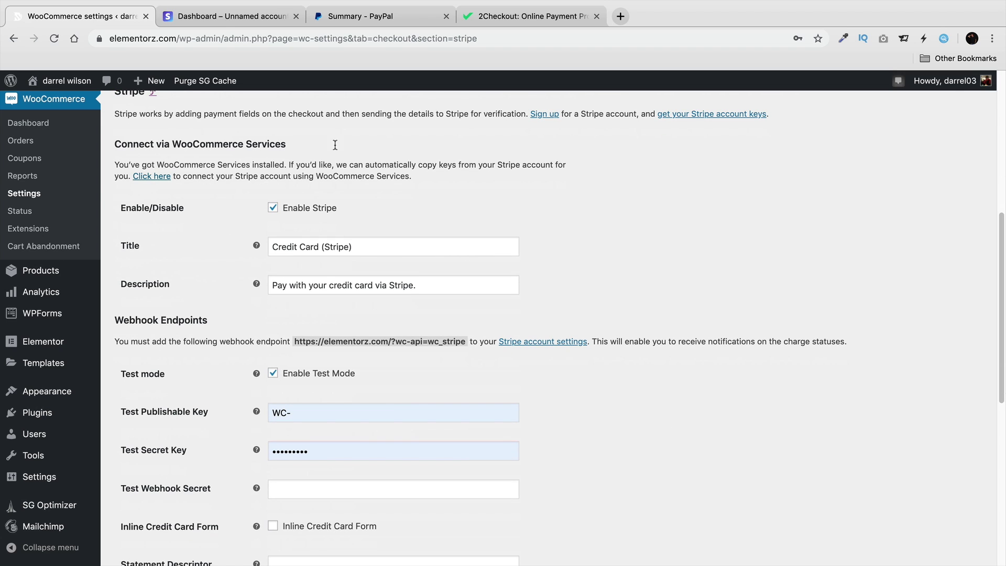
click(227, 22)
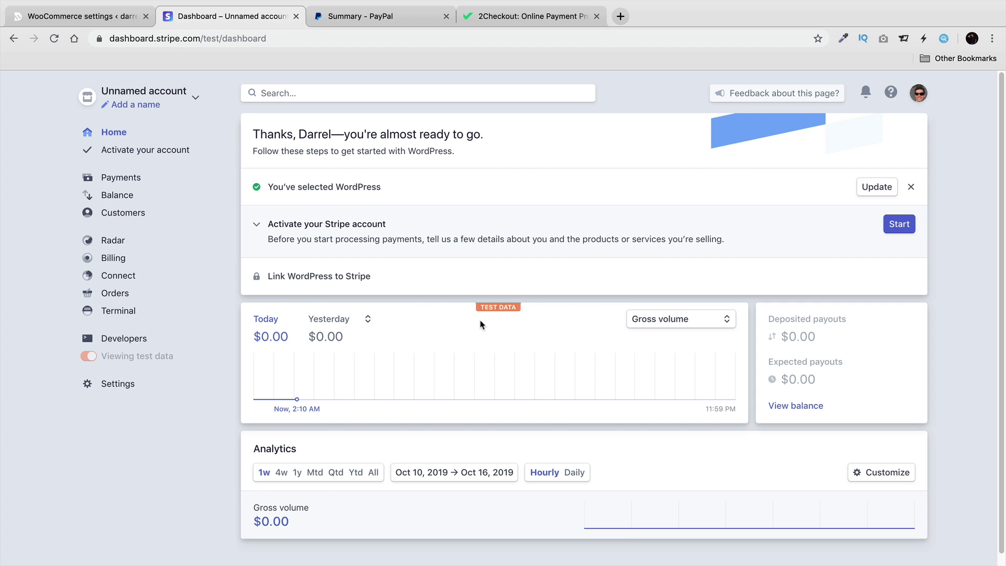
mouse_move(87, 358)
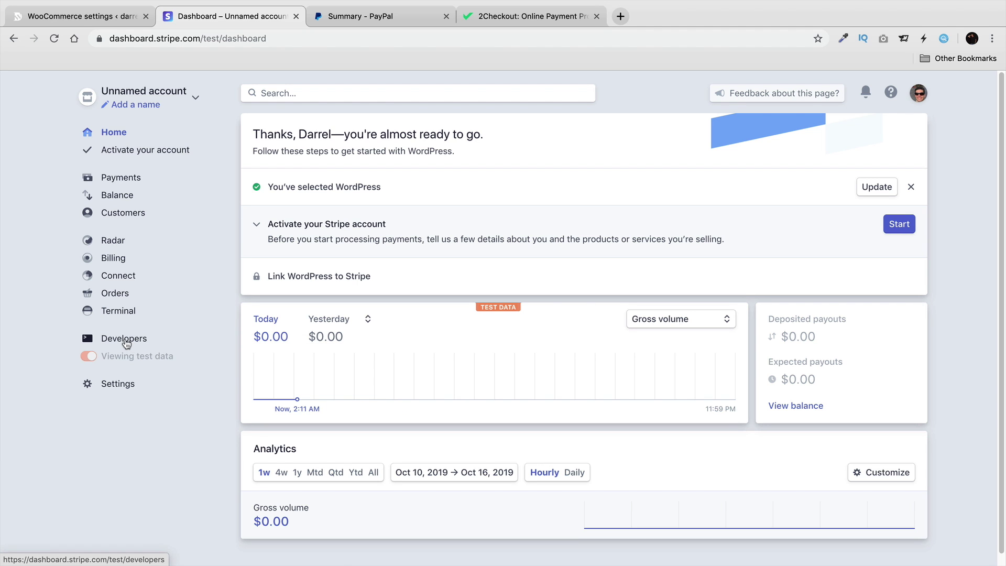
Open Developers > API keys, reveal the test secret key and copy the publishable key.
click(128, 340)
click(120, 356)
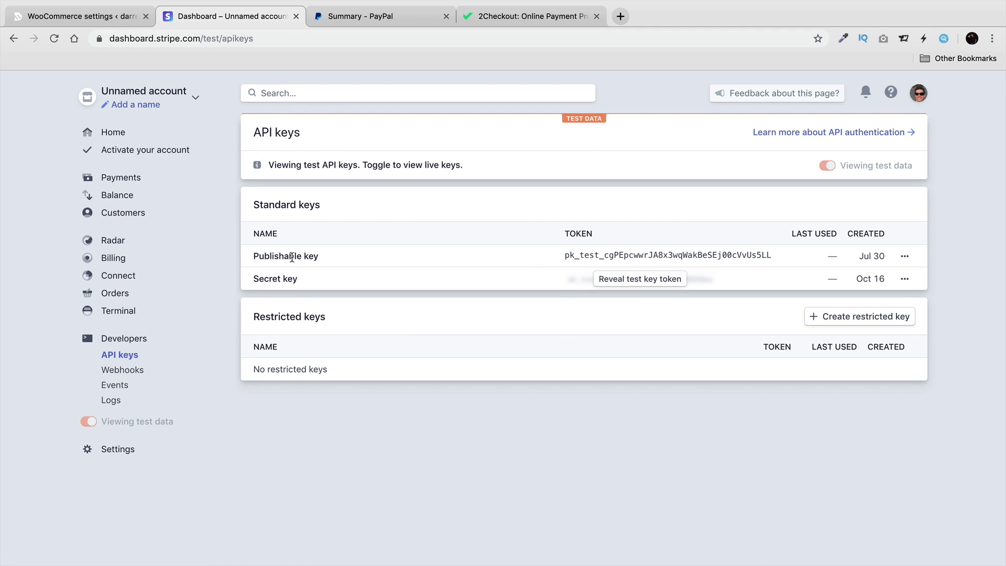
drag(254, 256, 319, 263)
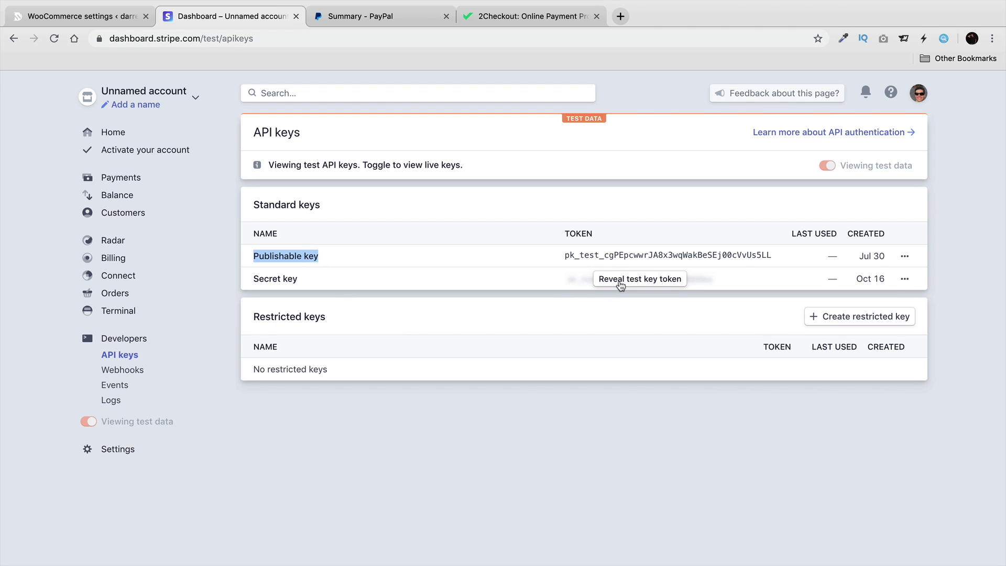
click(621, 282)
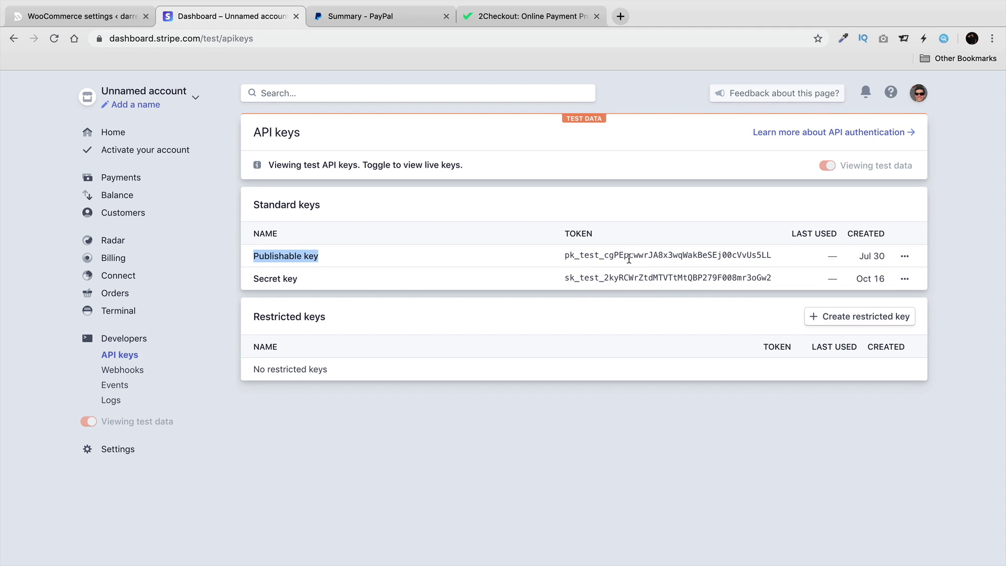
double_click(627, 255)
right_click(627, 257)
click(639, 279)
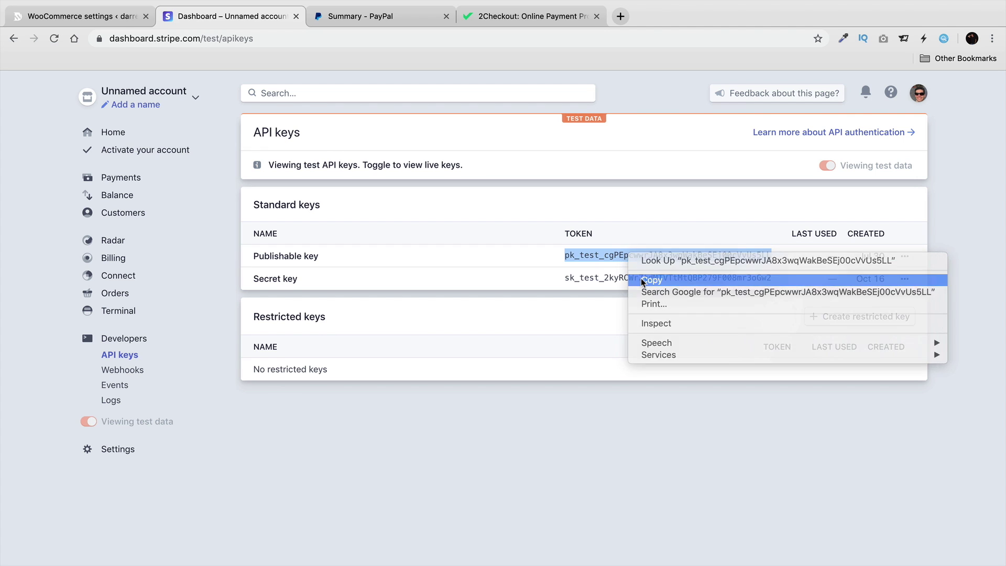
Paste the copied pk_test key into WooCommerce's Test Publishable Key field.
click(95, 17)
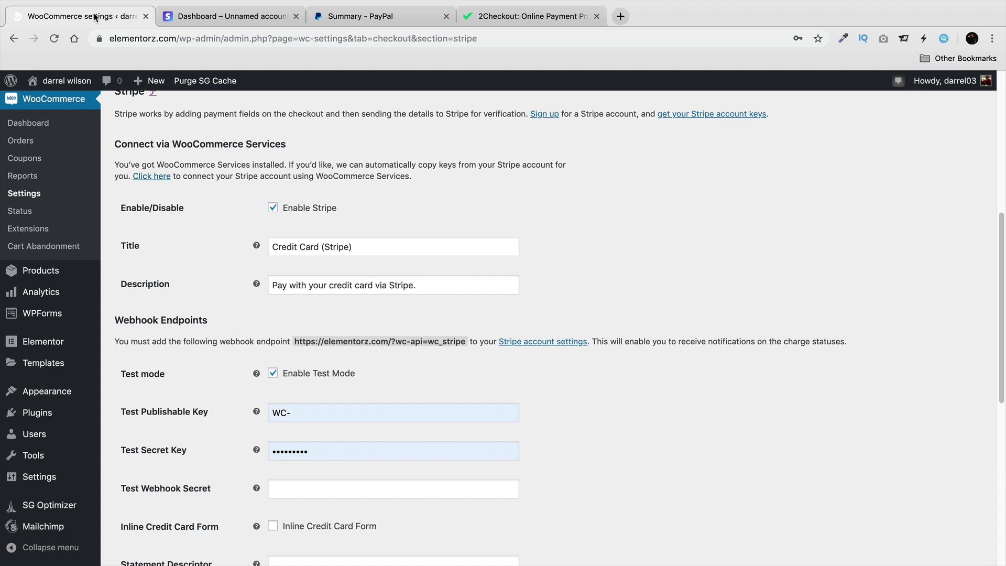
triple_click(314, 409)
right_click(317, 411)
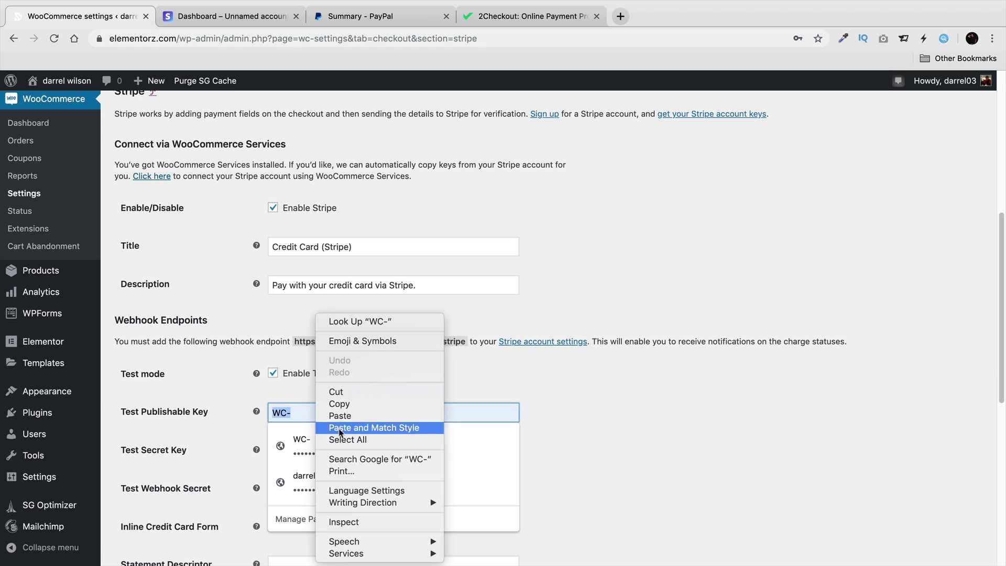
click(353, 418)
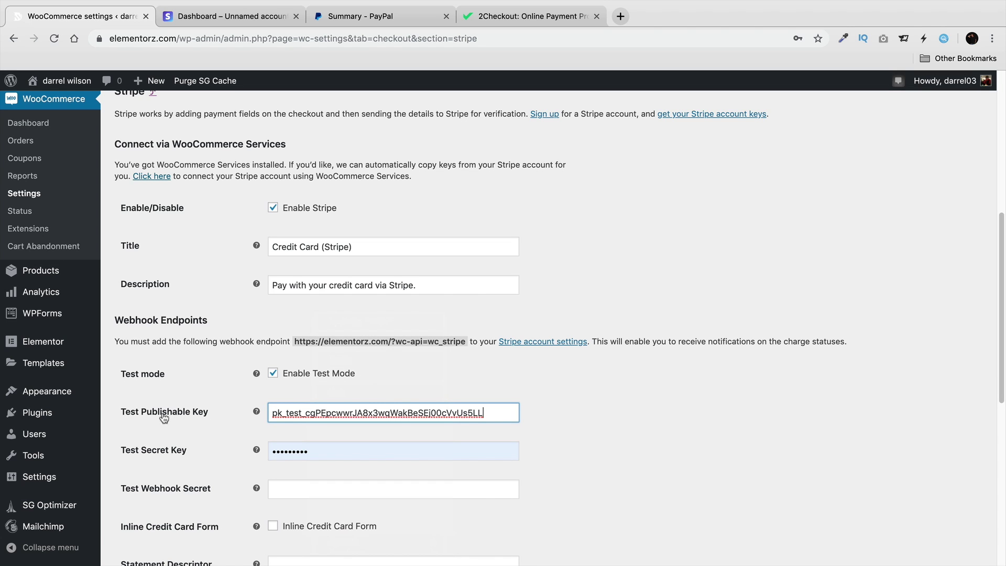
Copy the sk_test secret key from Stripe and paste it into Test Secret Key.
click(330, 15)
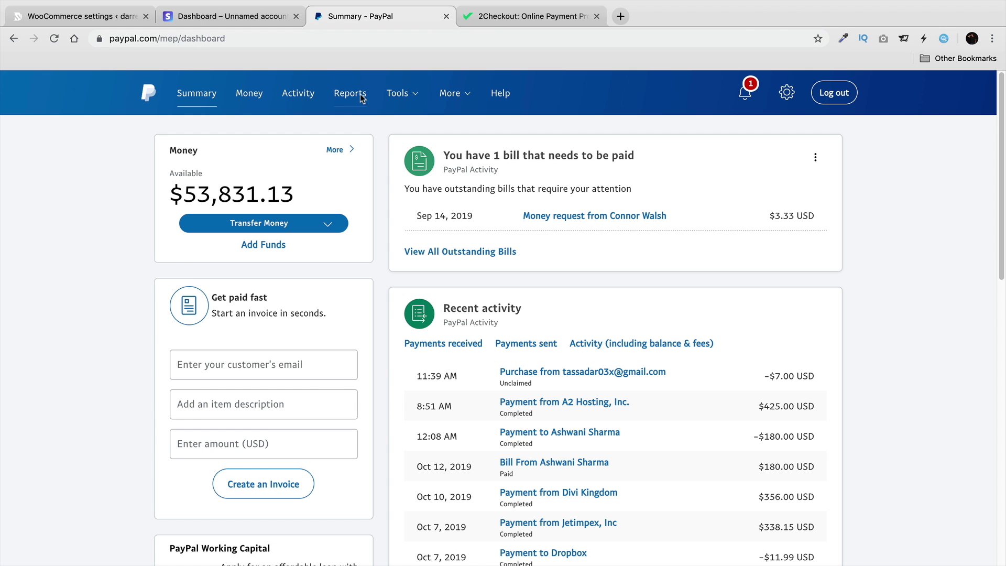
click(241, 16)
drag(563, 277, 769, 281)
right_click(762, 279)
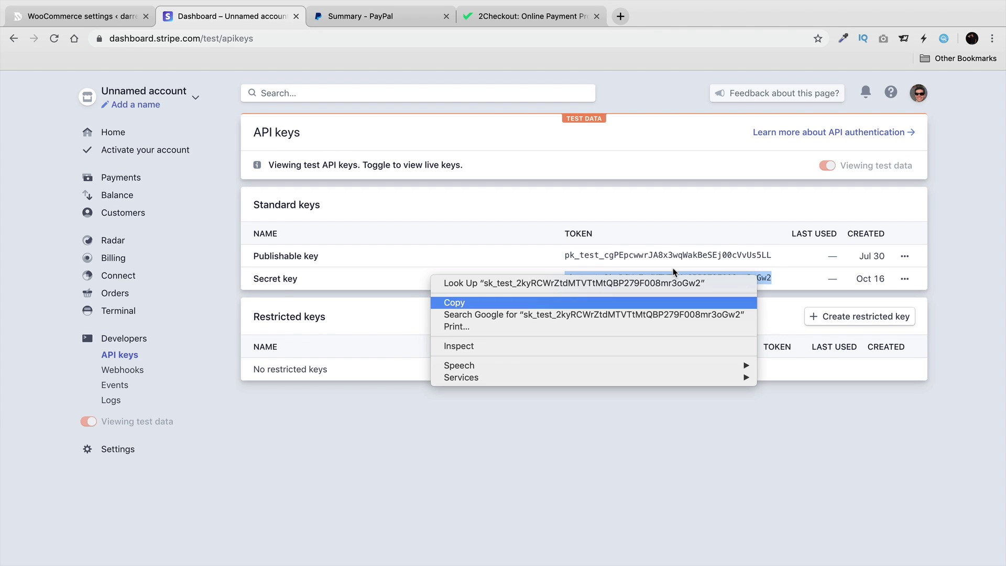
key(Return)
click(103, 21)
double_click(321, 445)
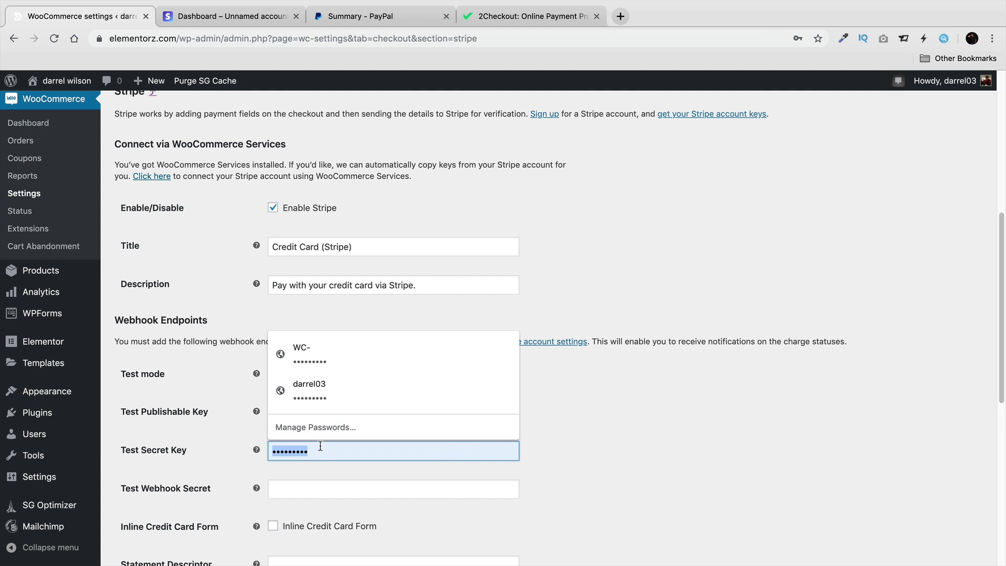
right_click(319, 447)
click(294, 449)
right_click(294, 449)
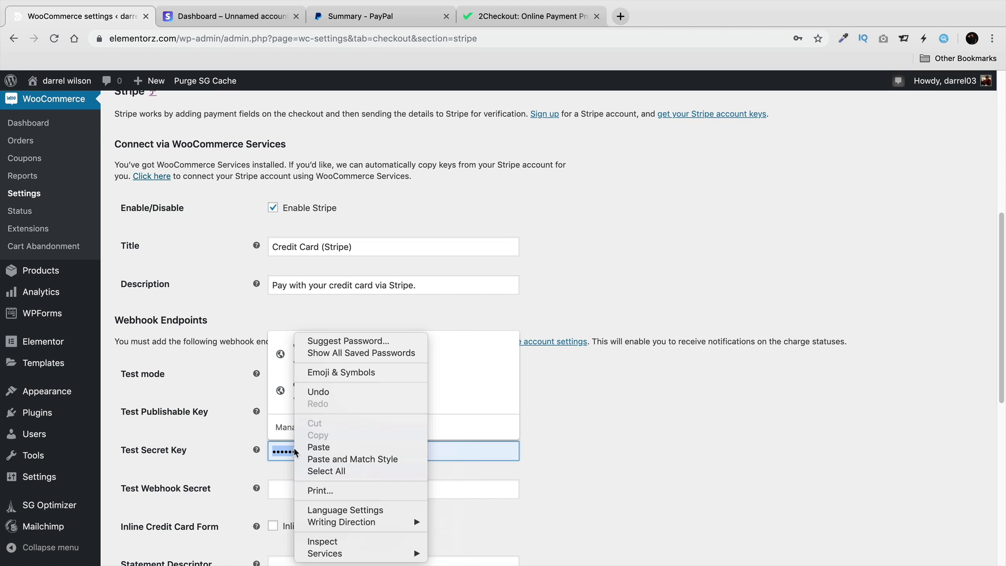
click(316, 446)
click(570, 401)
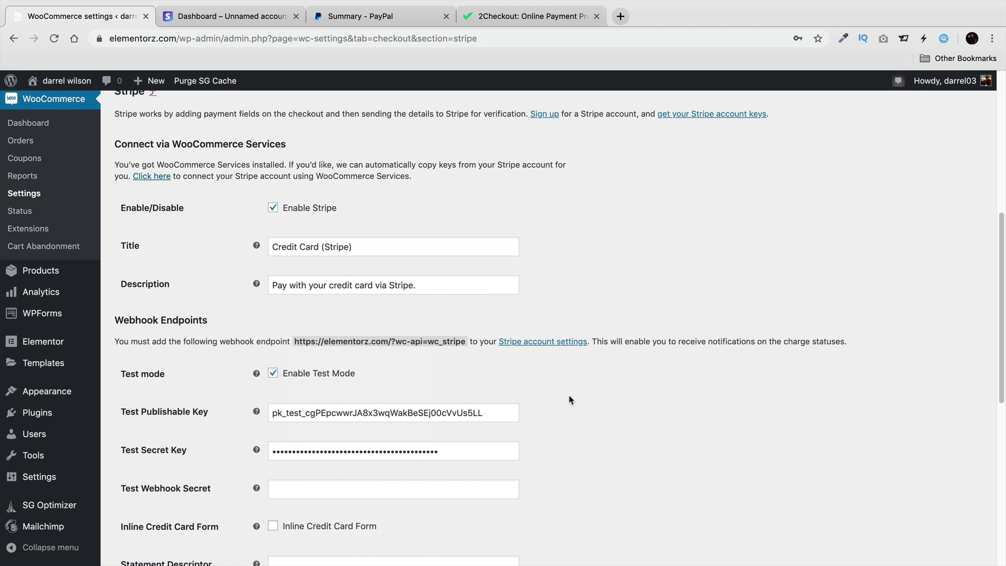
Save the Stripe payment settings and visit the storefront home page.
scroll(568, 403, down, 8)
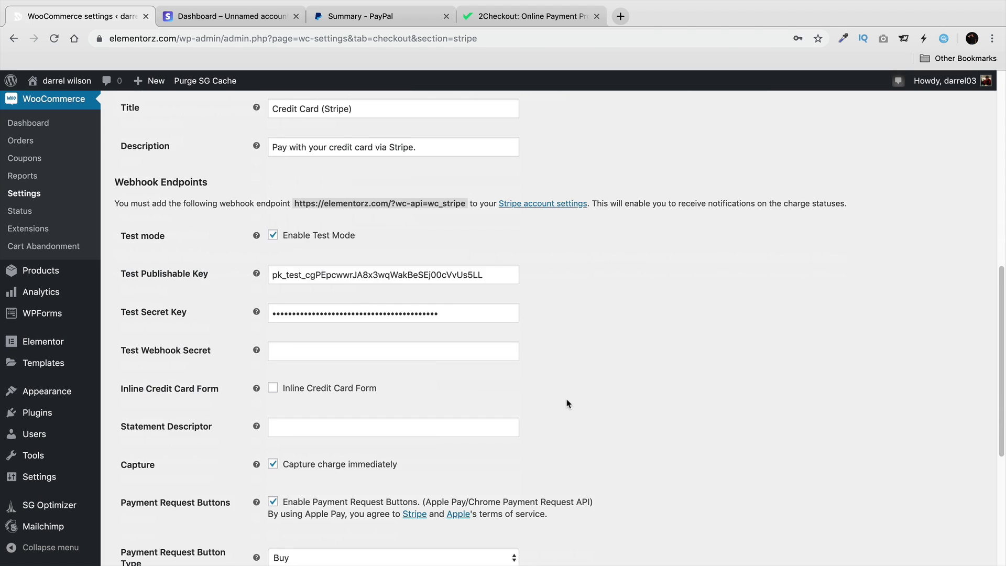
click(166, 500)
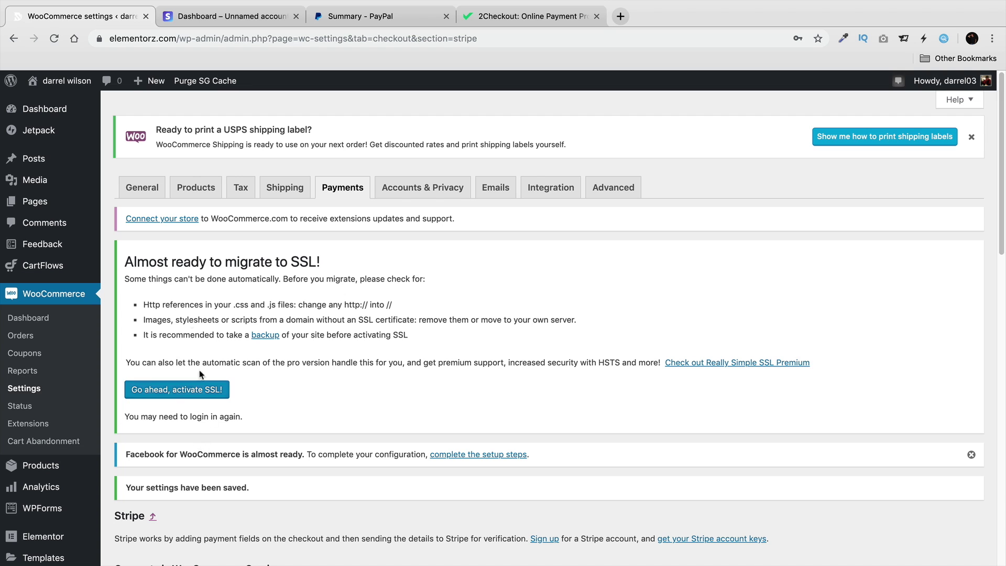
mouse_move(60, 81)
click(55, 104)
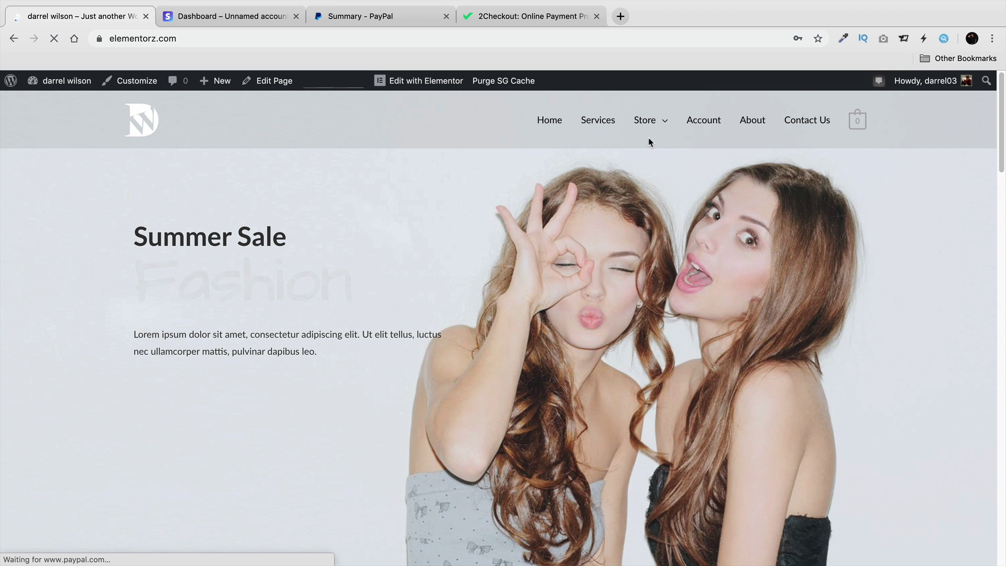
mouse_move(653, 139)
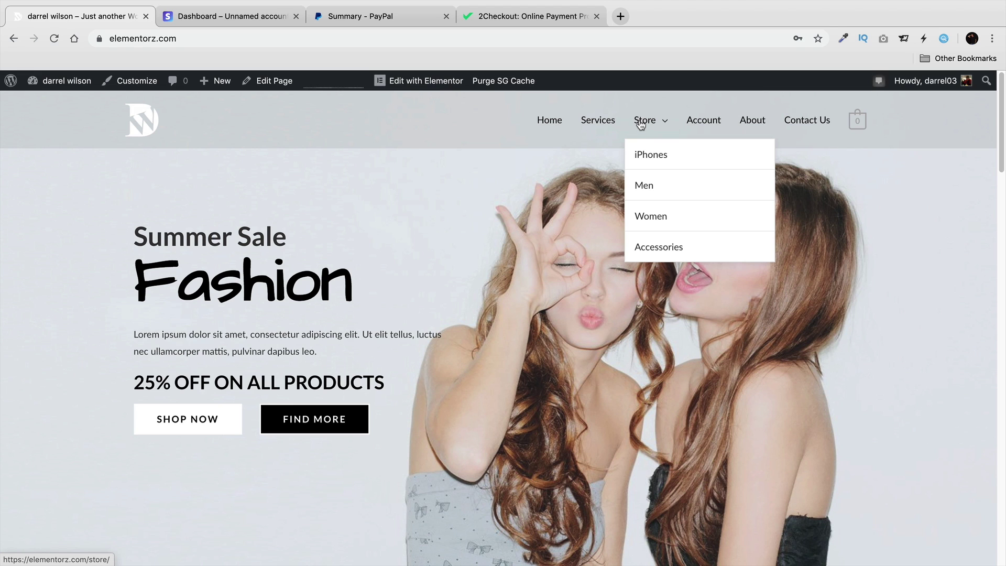
Add three Anchor Bracelets to the cart from the store's product page.
click(640, 122)
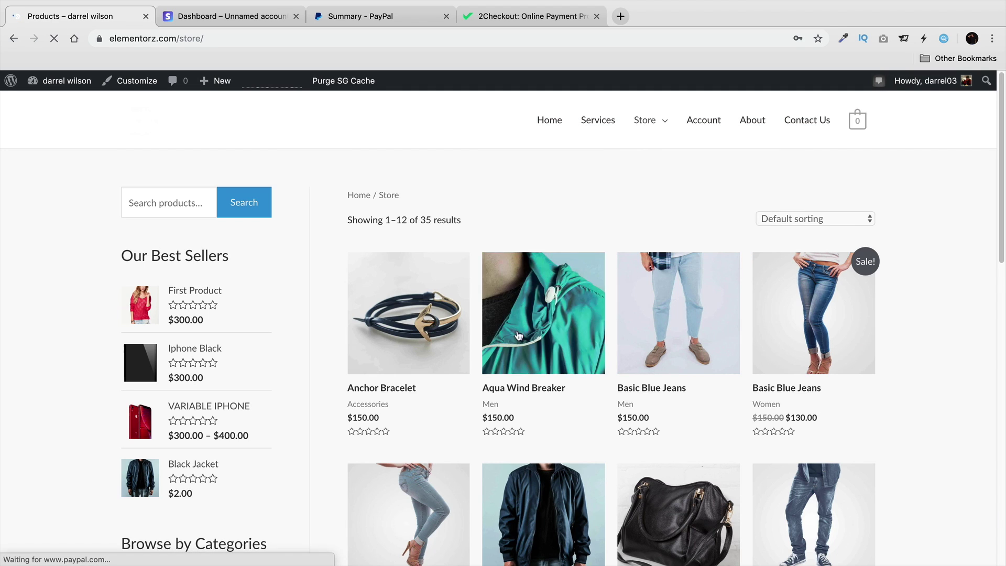
click(418, 337)
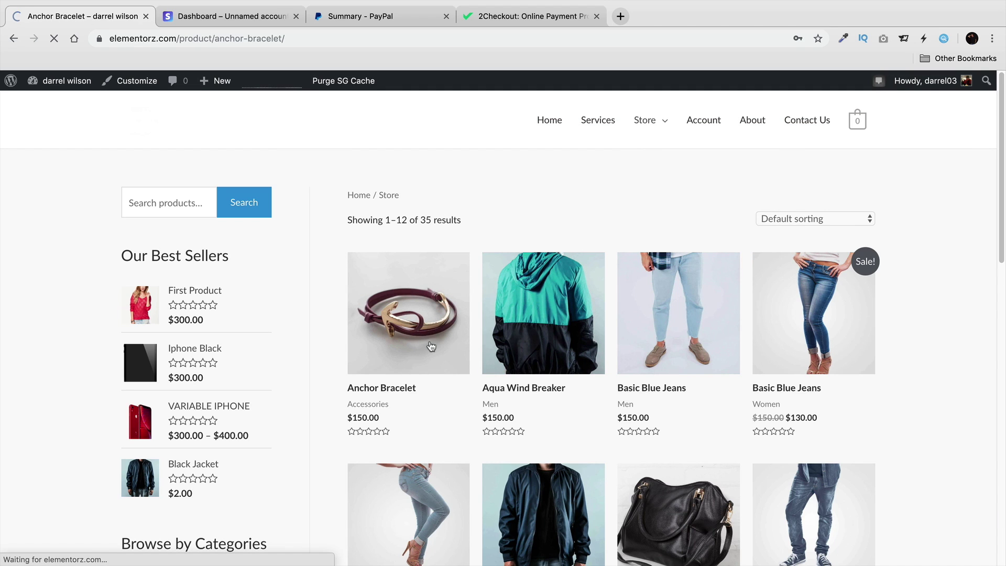
double_click(531, 374)
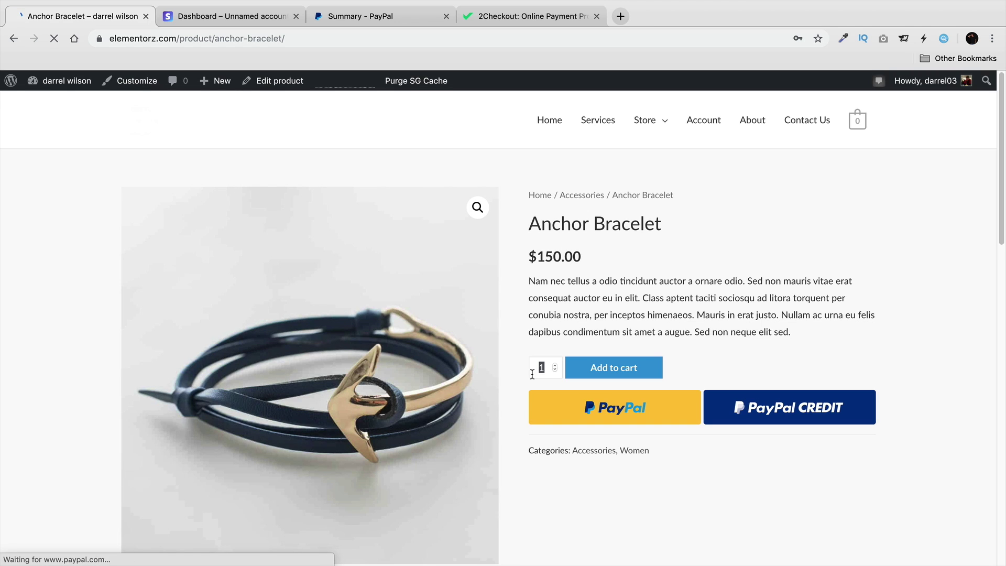
text(3)
click(623, 373)
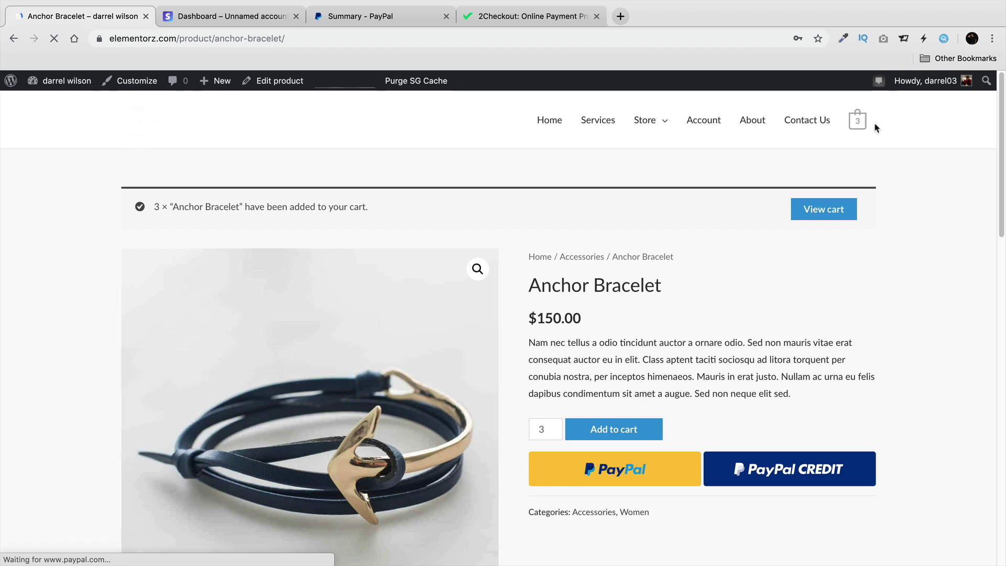
Open the cart, check the $450.00 subtotal, and proceed to checkout.
click(857, 122)
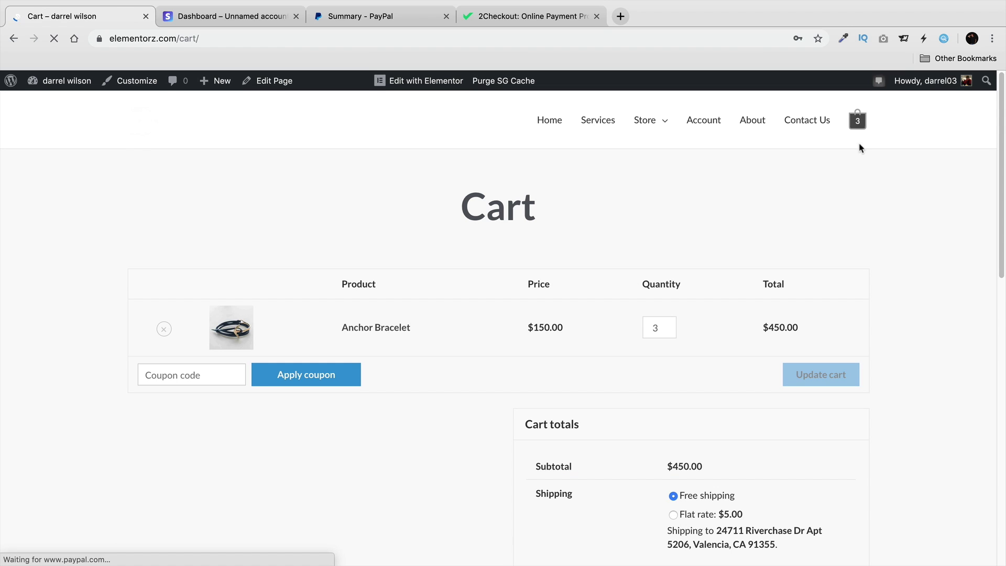
scroll(891, 283, down, 2)
scroll(763, 327, down, 2)
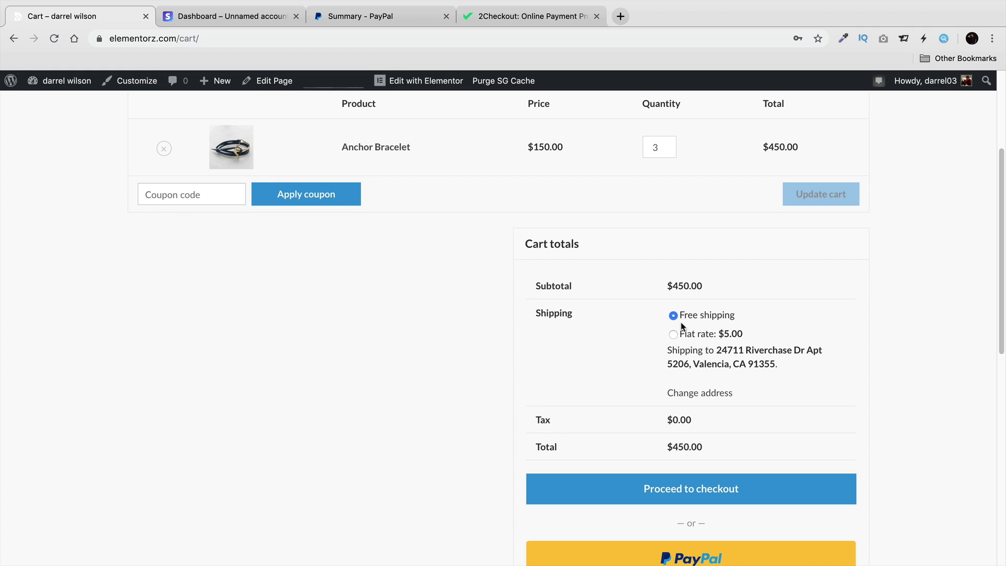
drag(701, 285, 658, 290)
click(658, 290)
click(711, 499)
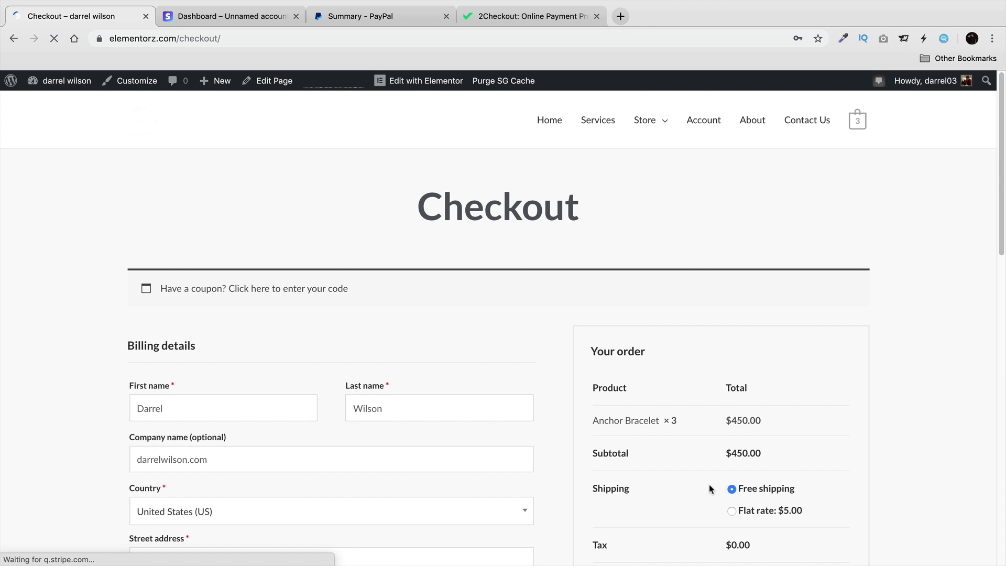
Pay with Credit Card (Stripe) using the test card number, expiry and CVC, and place the order.
scroll(708, 488, down, 6)
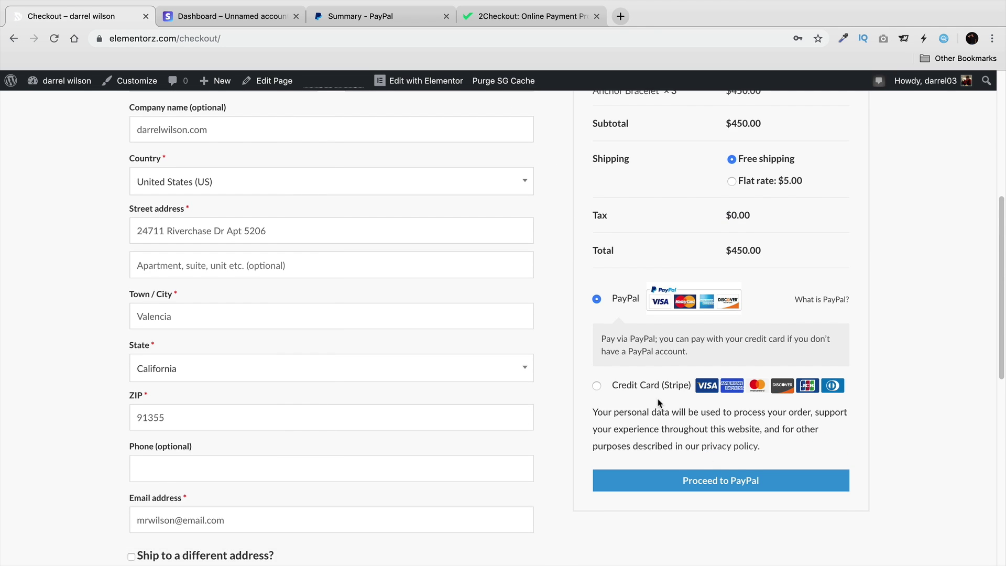
click(597, 385)
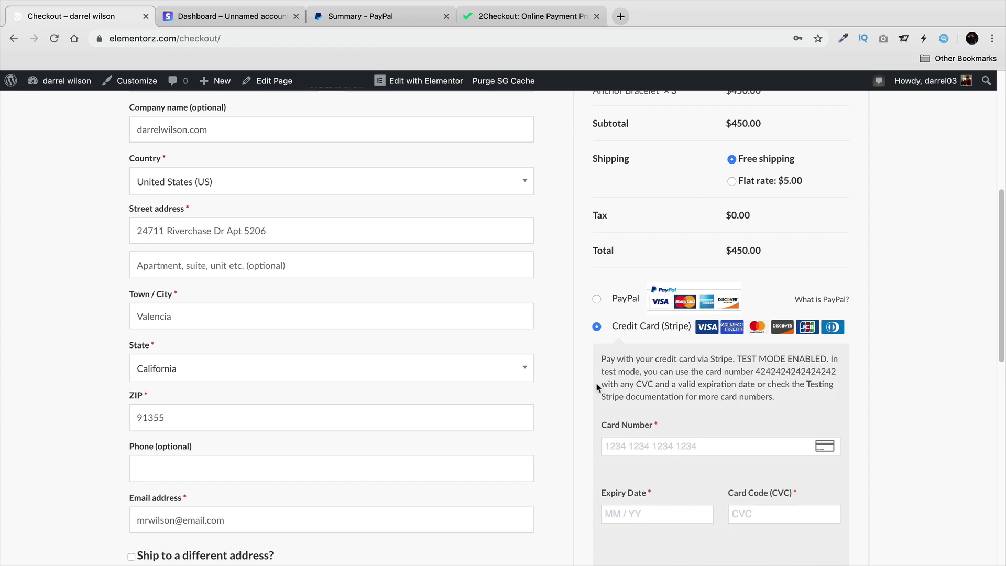
click(702, 444)
text(424242424242424)
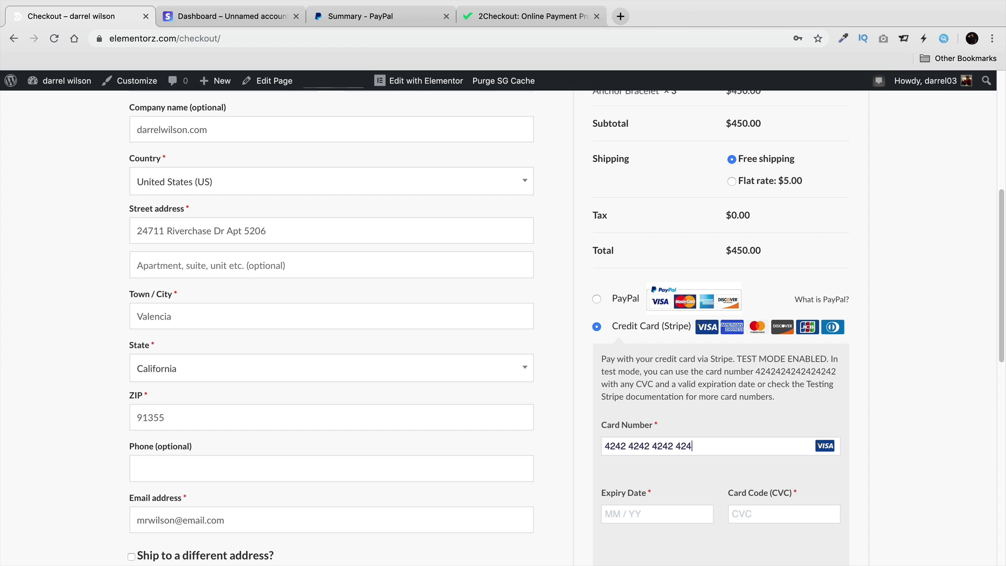
text(1234)
text(123)
scroll(733, 450, down, 1)
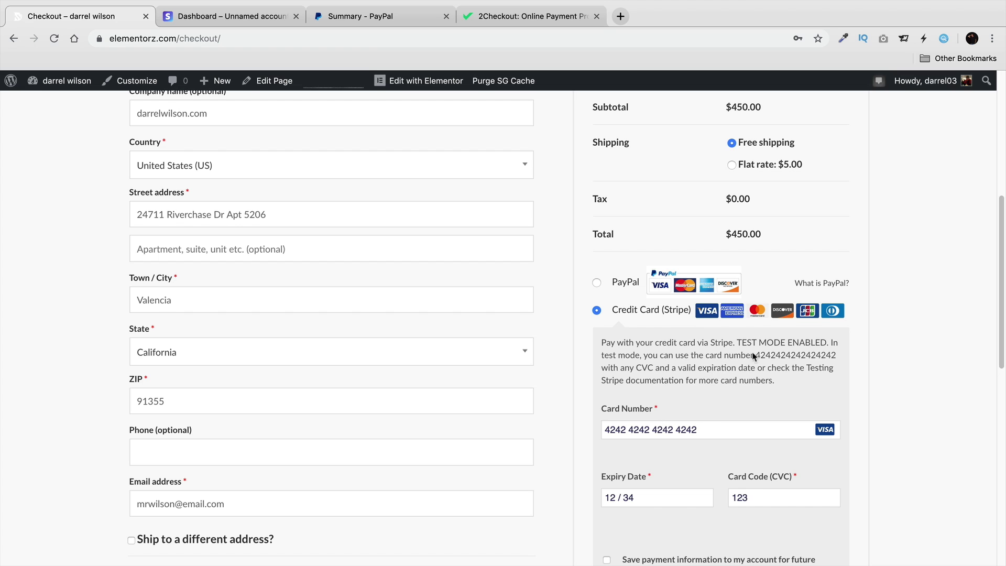
scroll(746, 356, down, 6)
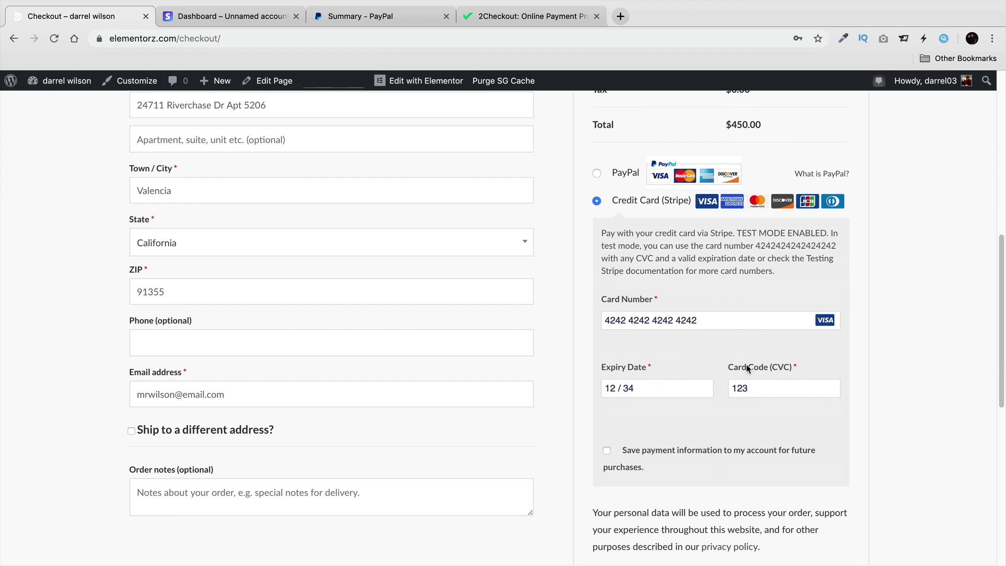
click(694, 365)
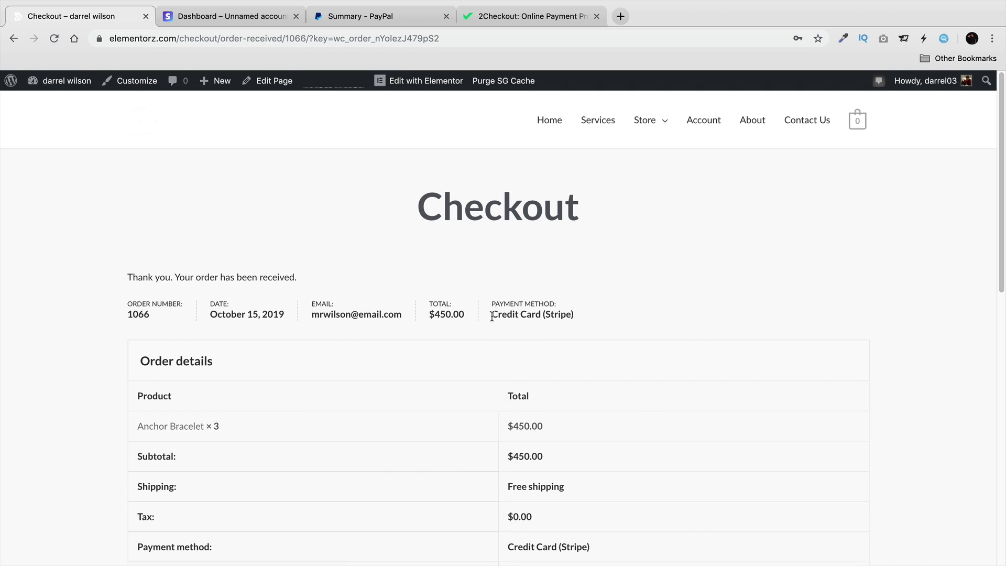
Highlight the Credit Card (Stripe) payment method on the order-received page.
drag(490, 311, 577, 320)
click(550, 317)
click(544, 314)
drag(543, 314, 589, 316)
click(557, 313)
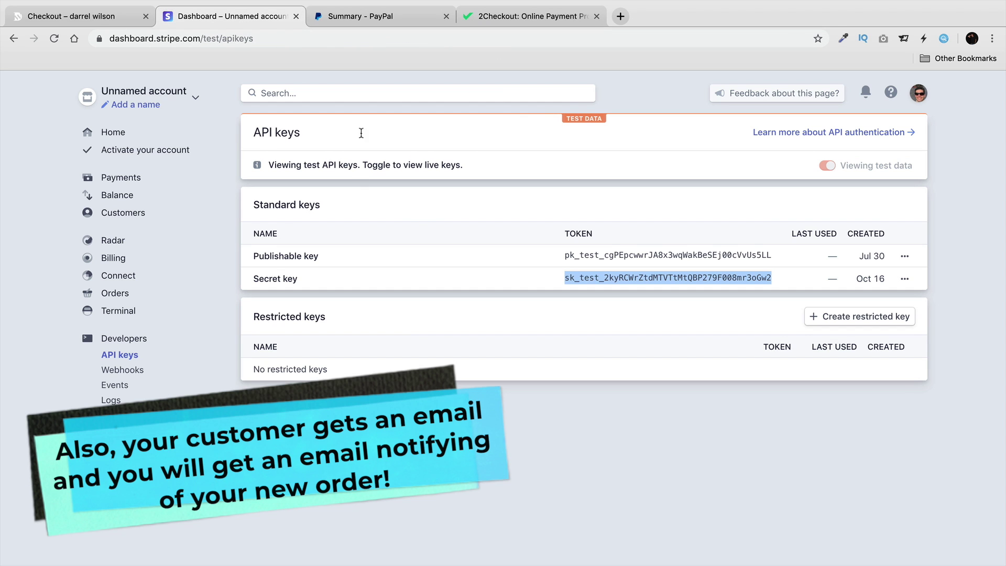
Check today's $450.00 gross volume, then open API keys and select the publishable test key.
click(126, 136)
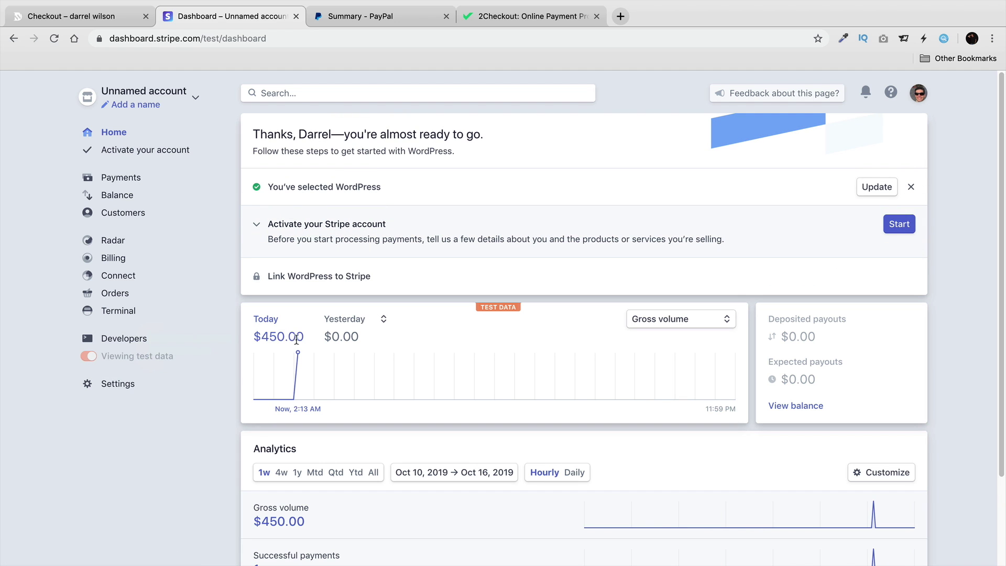
drag(303, 338, 244, 352)
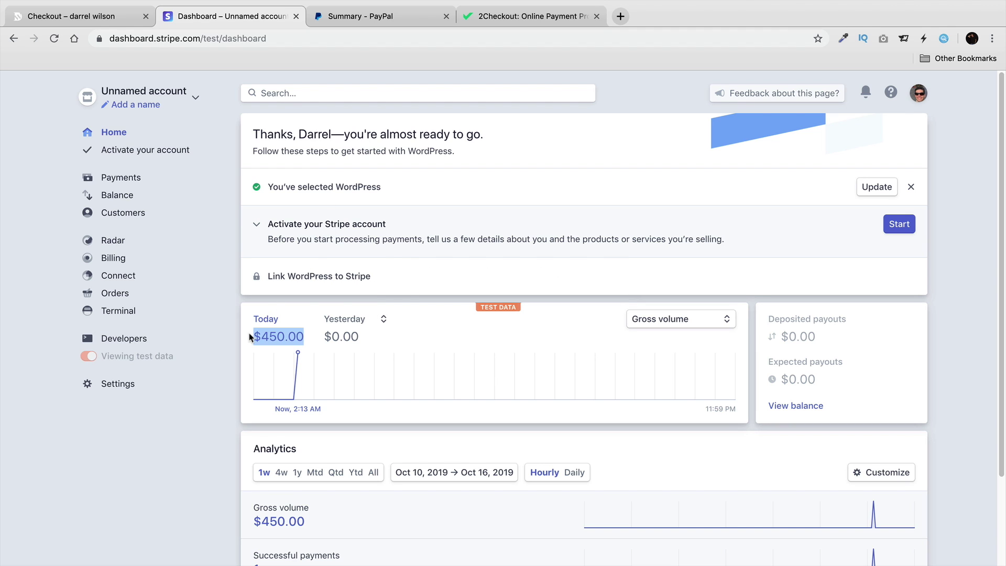
mouse_move(97, 358)
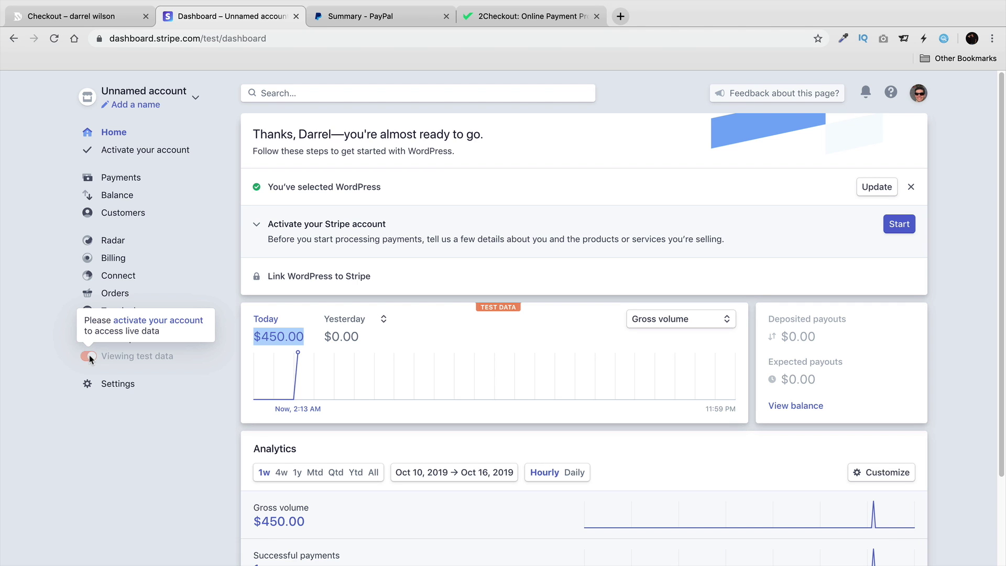
click(115, 341)
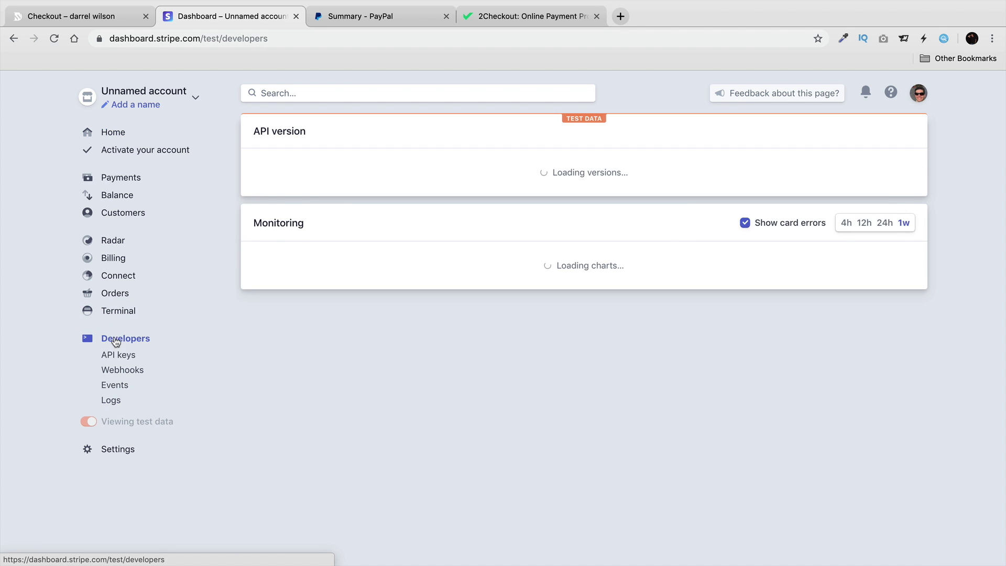
click(119, 355)
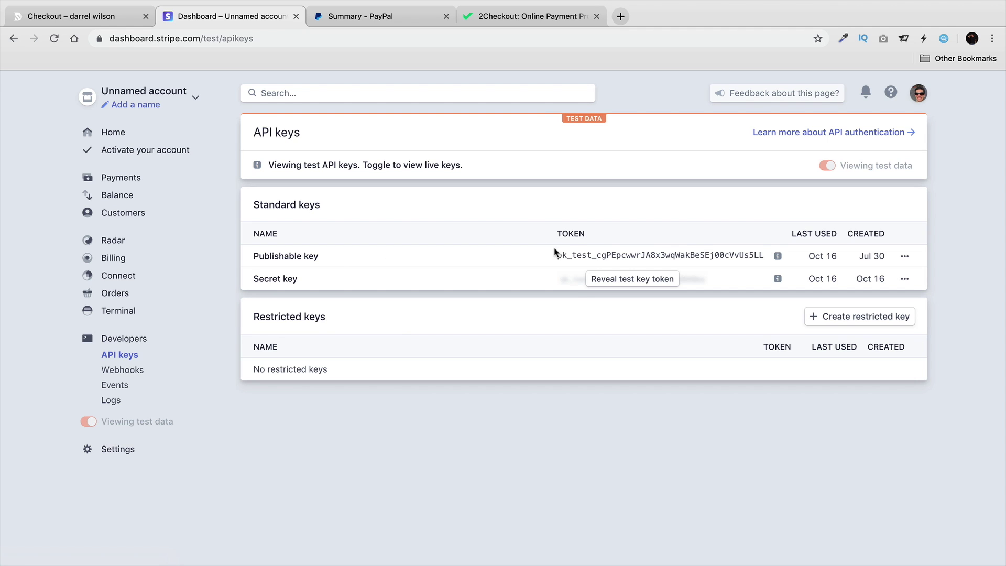
drag(762, 254, 545, 257)
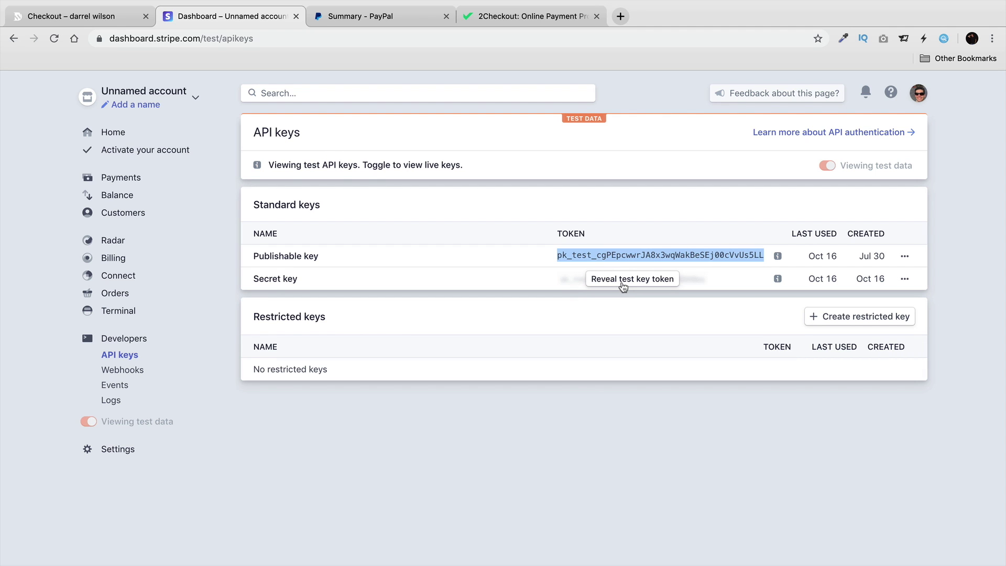
Go from the order confirmation to the store home page, then to the WordPress Dashboard.
click(106, 21)
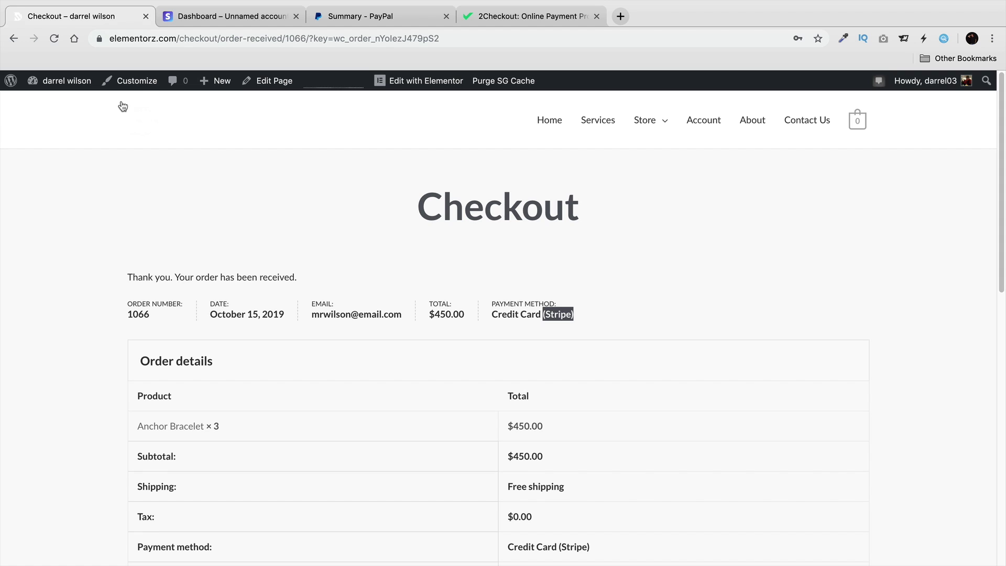
click(549, 125)
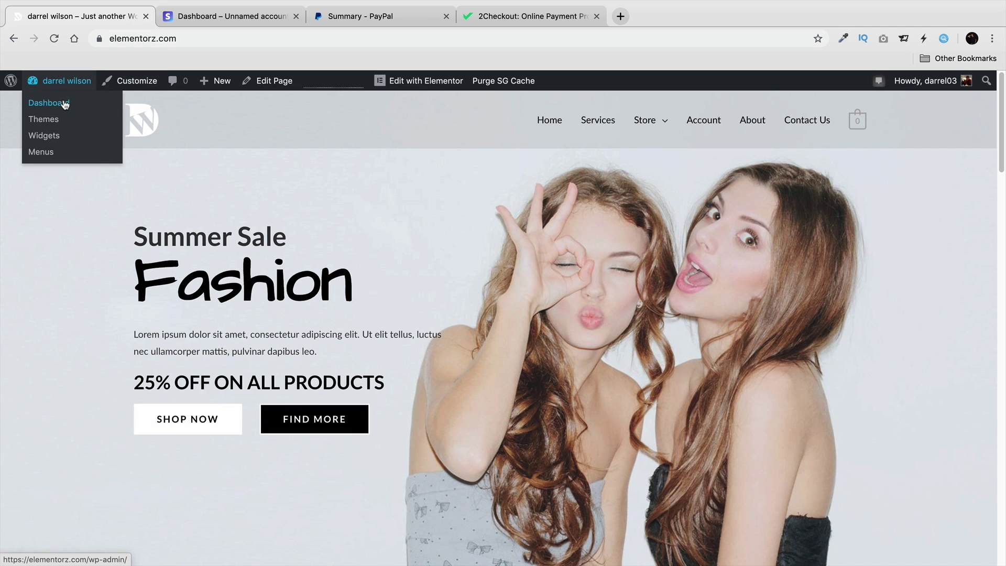
click(64, 104)
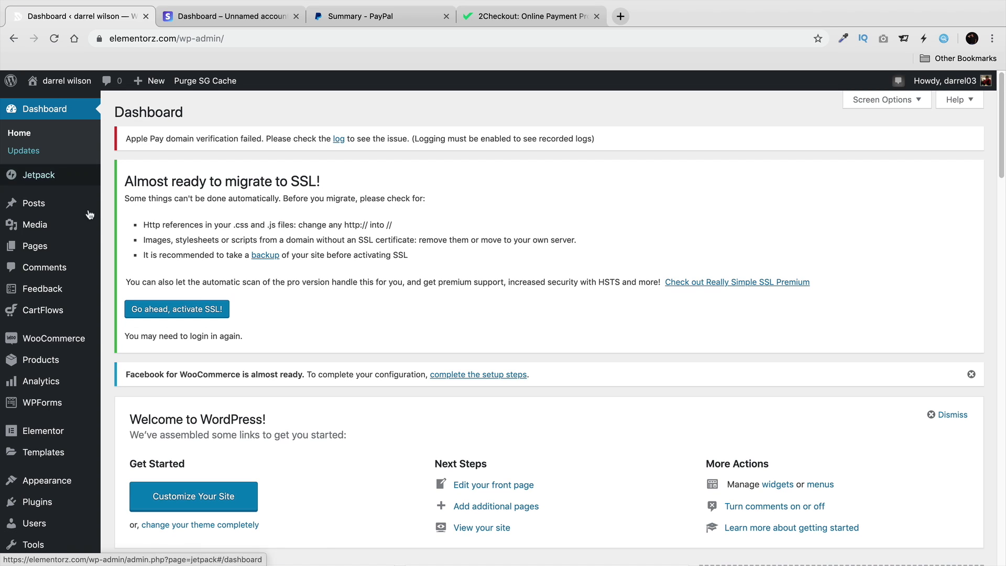
Open WooCommerce Coupons and review the get15off coupon's February 14, 2018 expiry.
mouse_move(77, 338)
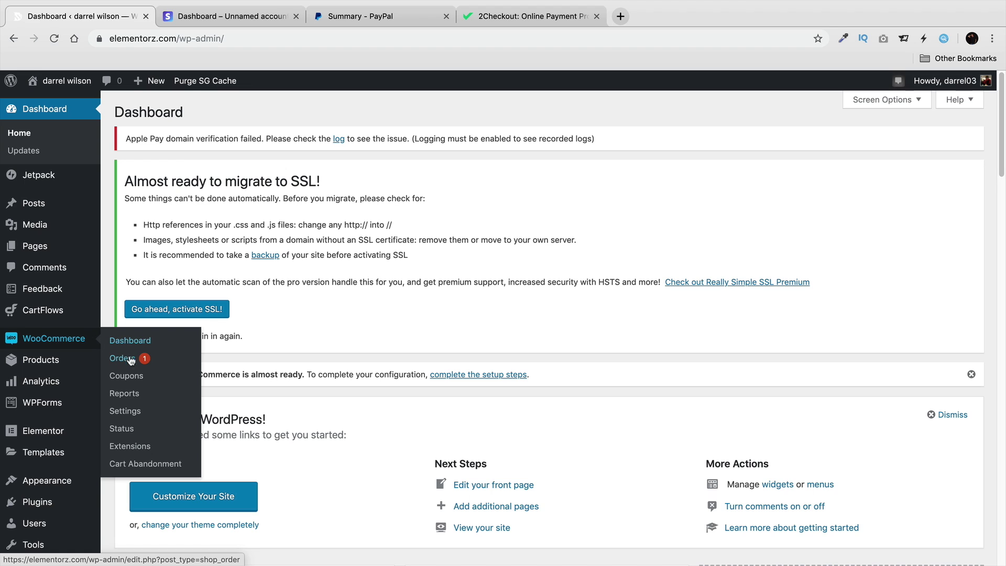
click(138, 375)
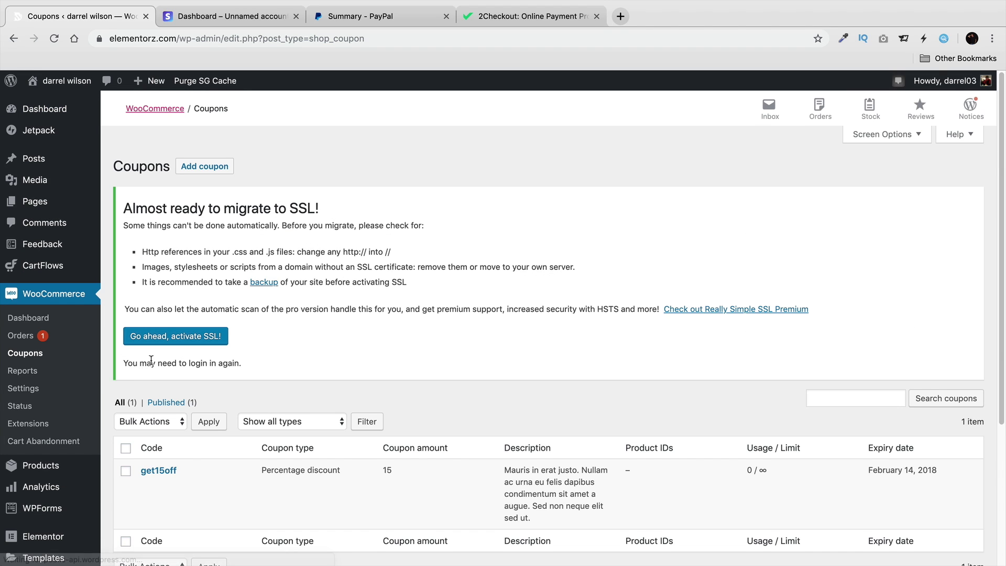
scroll(157, 357, down, 3)
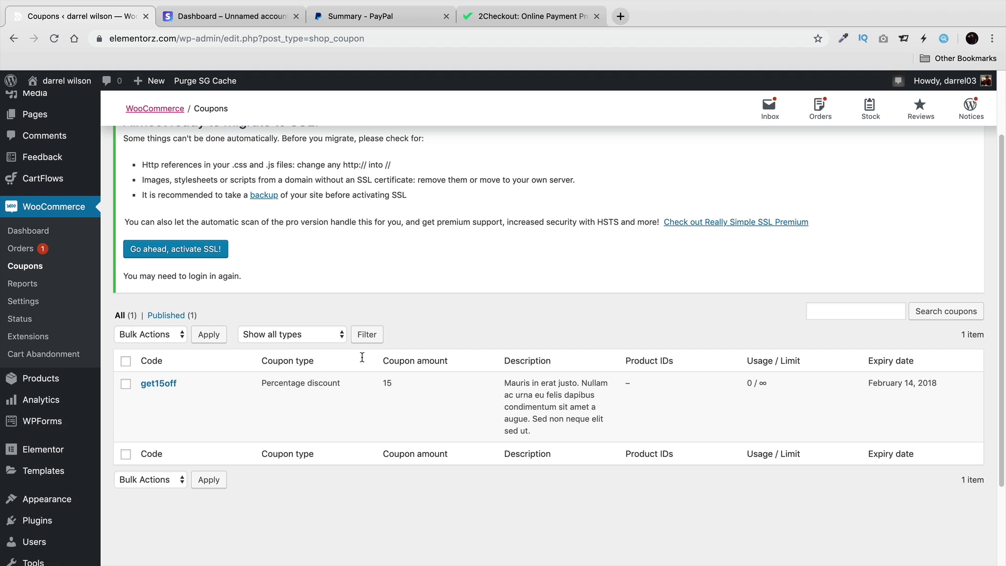
drag(940, 386, 773, 362)
scroll(554, 309, up, 3)
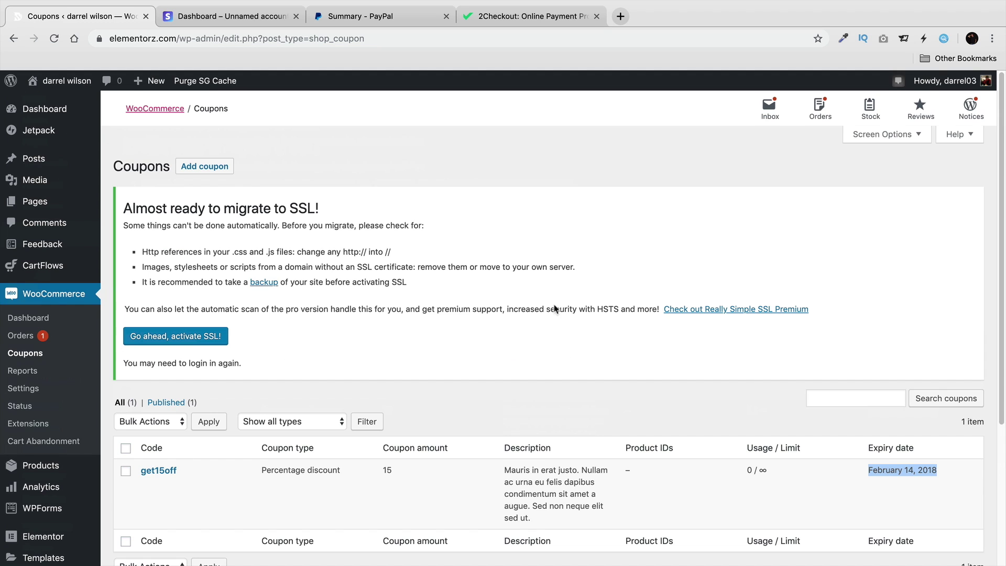
Add a new coupon with its code and the description 'Gives 15% off'.
click(207, 168)
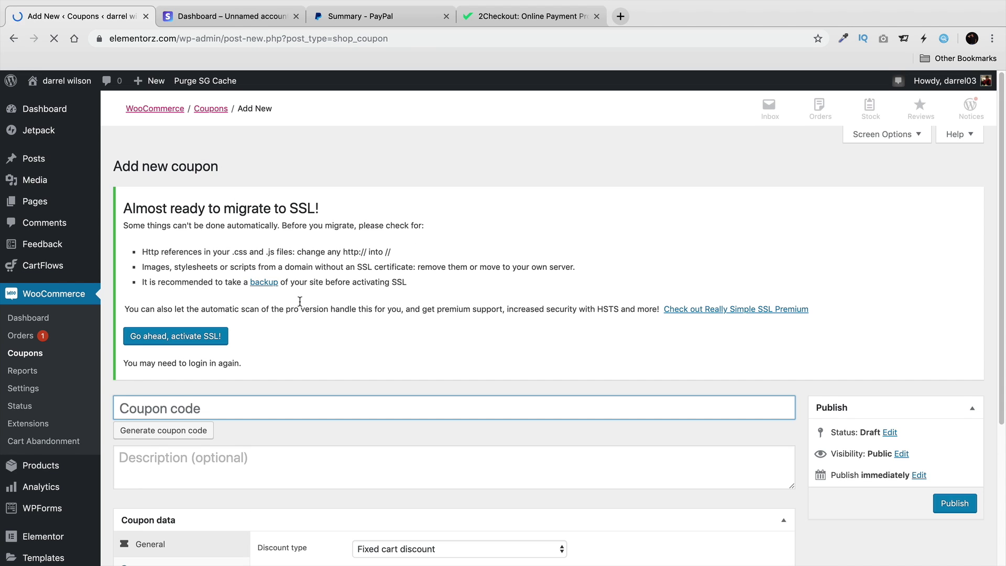
scroll(296, 303, down, 2)
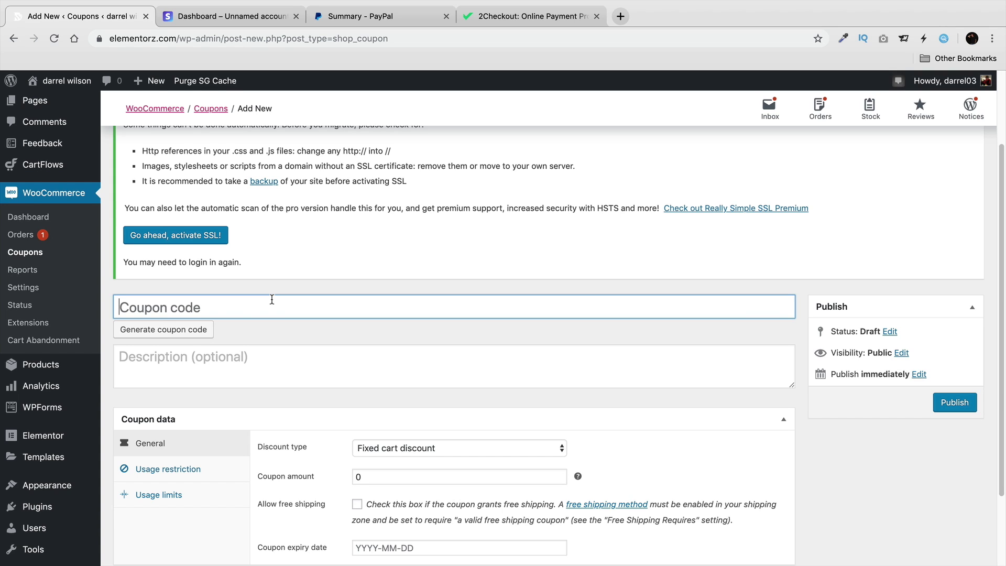
text(DArrel)
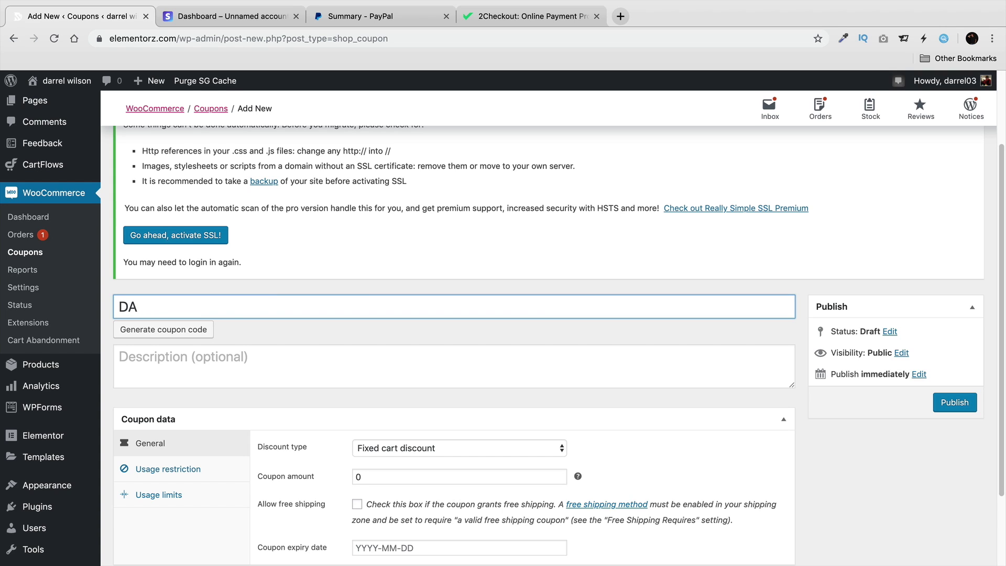
key(BackSpace)
key(BackSpace)
text(Darre)
key(Tab)
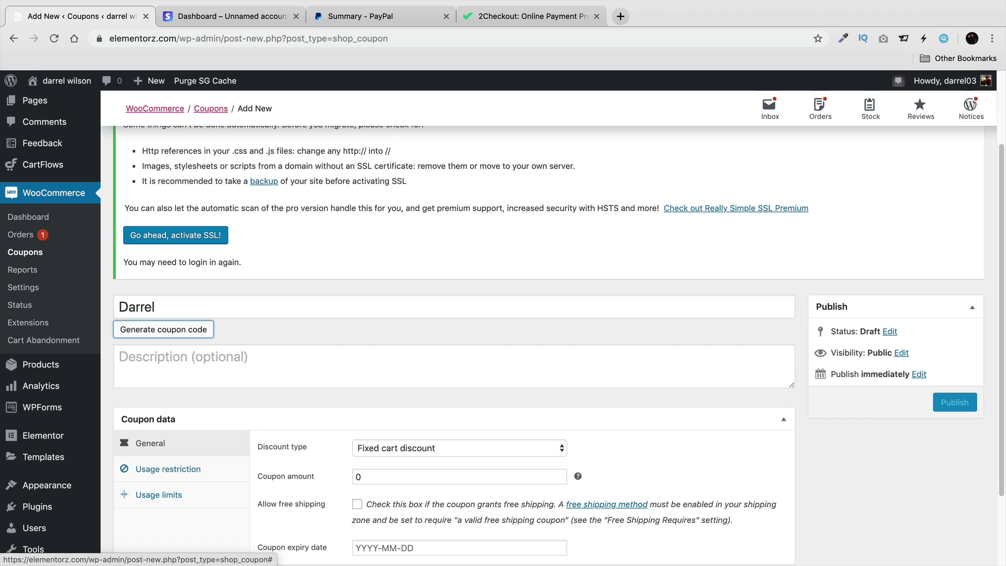
key(Tab)
text(ves 15% off)
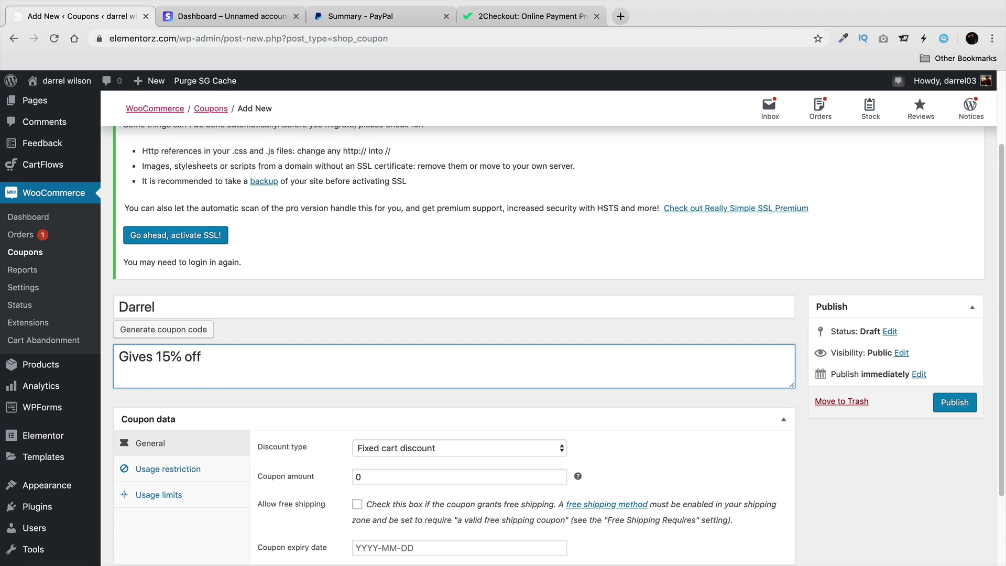
Set the discount type to Fixed product discount with a coupon amount of 10.
scroll(276, 285, down, 4)
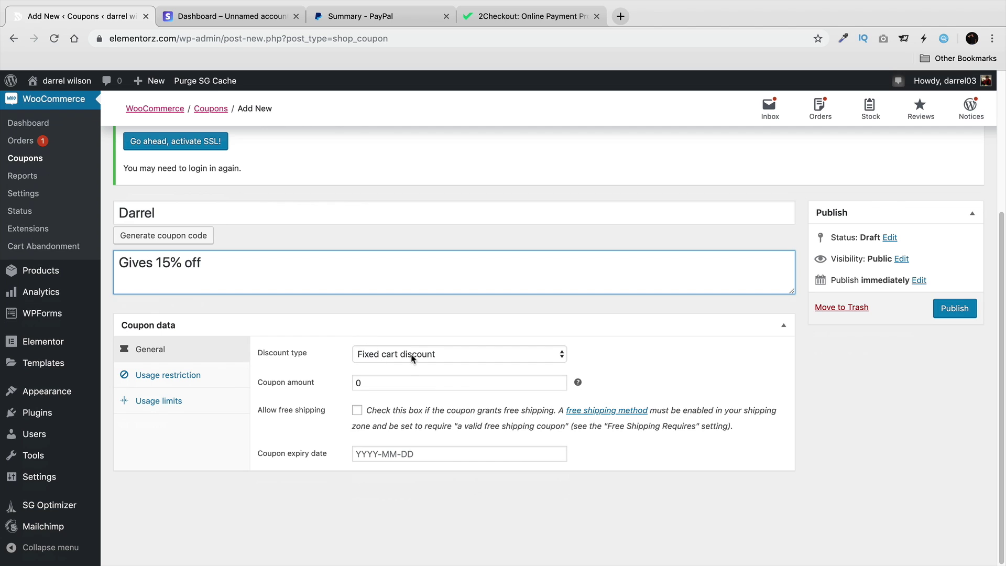
click(416, 352)
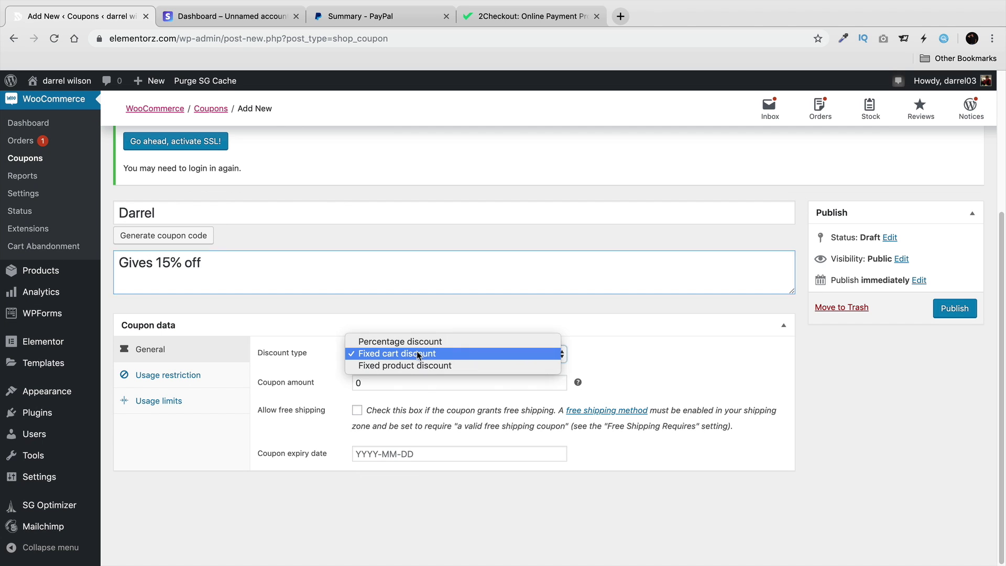
click(421, 342)
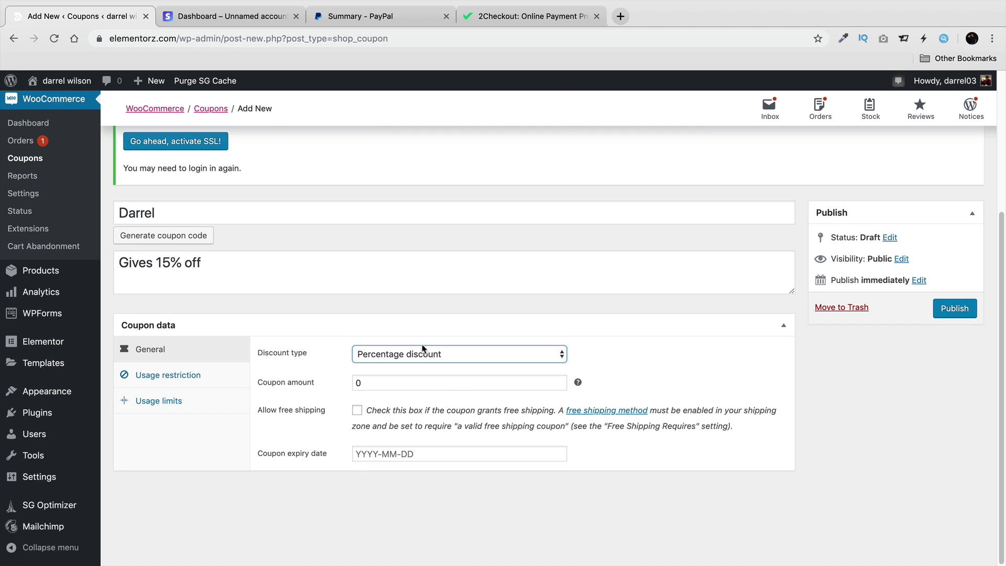
double_click(410, 384)
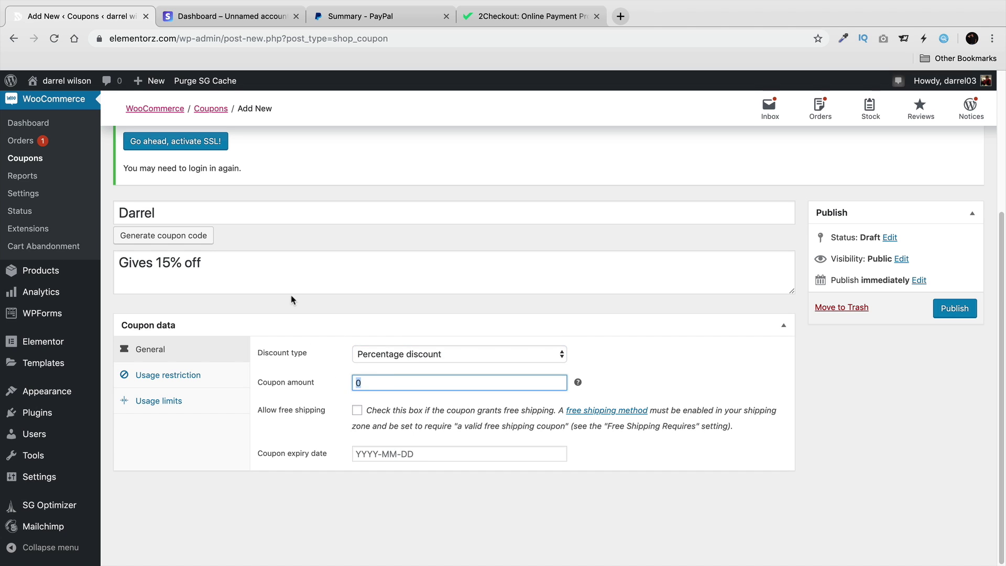
text(10)
click(430, 354)
click(425, 363)
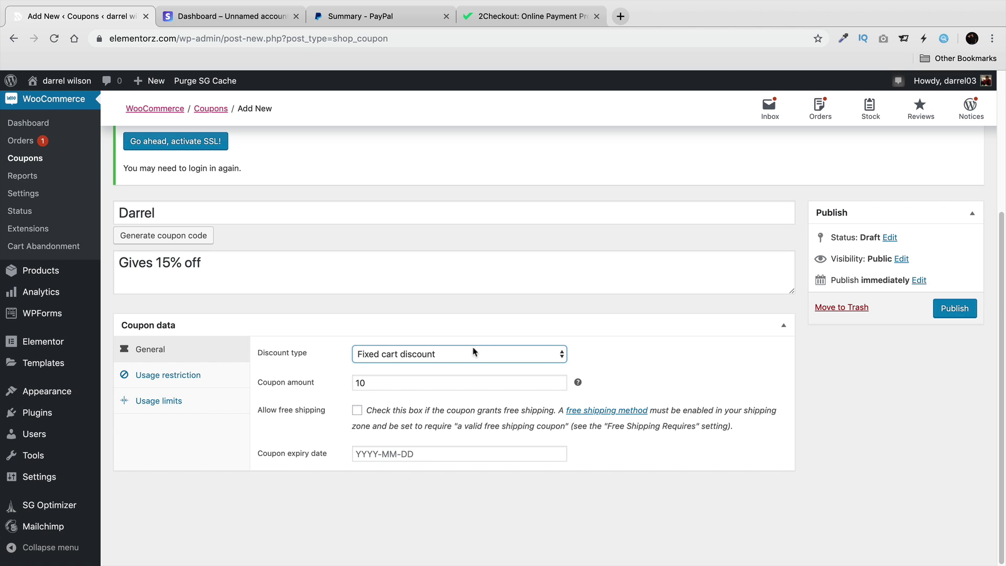
click(396, 358)
click(399, 365)
Allow free shipping and set the coupon expiry date to 2019-10-31.
click(356, 411)
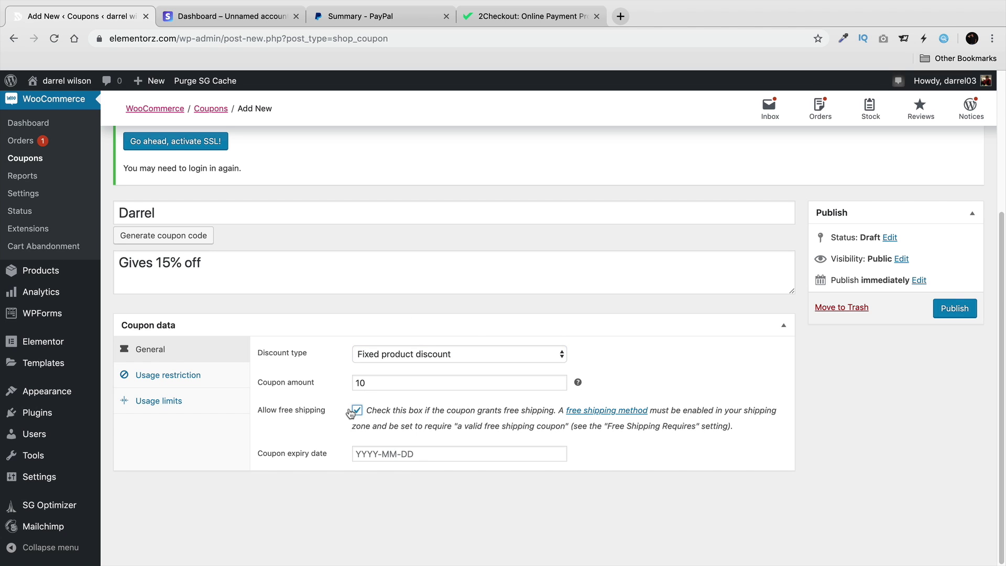
click(378, 454)
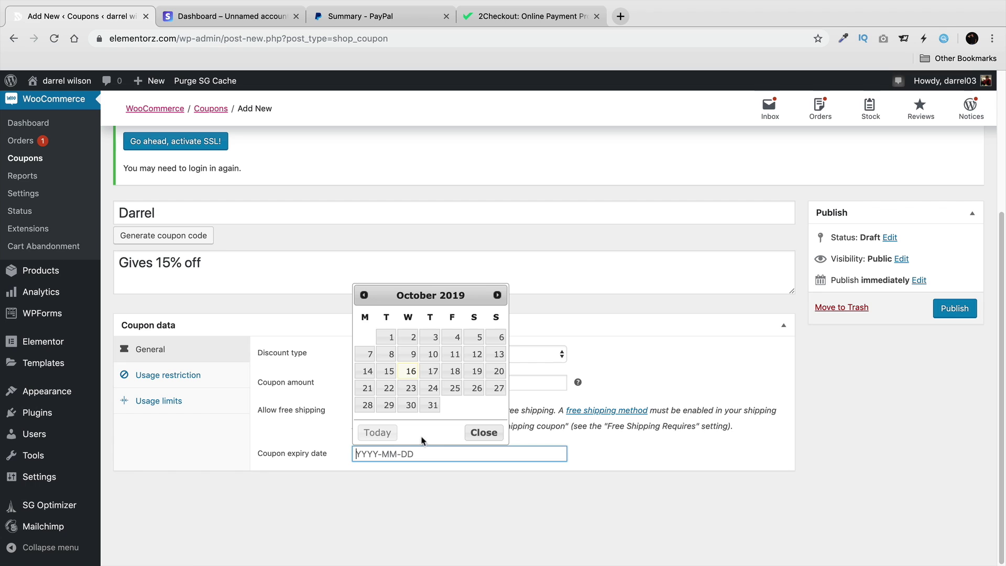
click(431, 405)
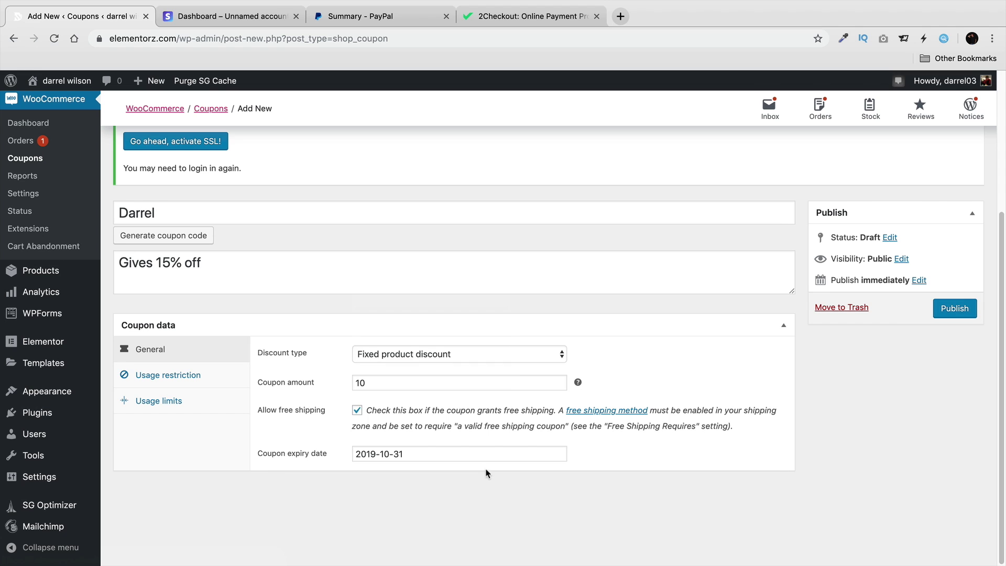
click(209, 375)
Enter 50 in the coupon's Minimum spend field under Usage restriction.
scroll(331, 333, down, 2)
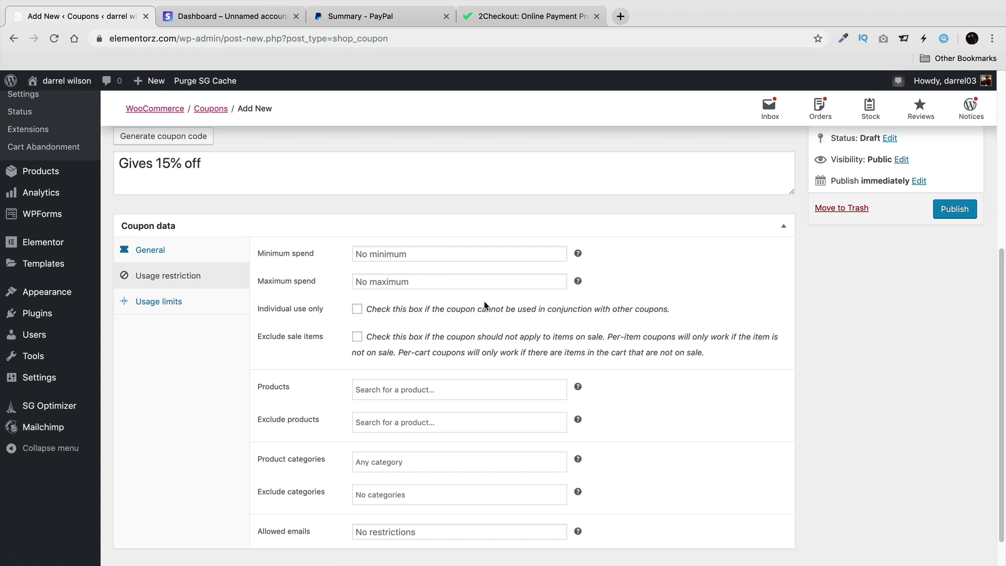
click(412, 252)
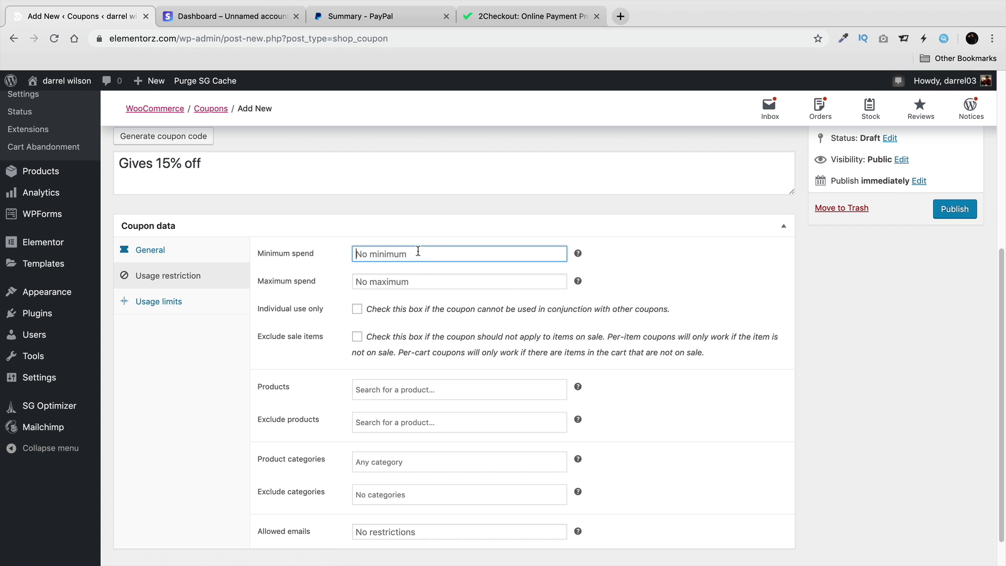
text(50)
key(Tab)
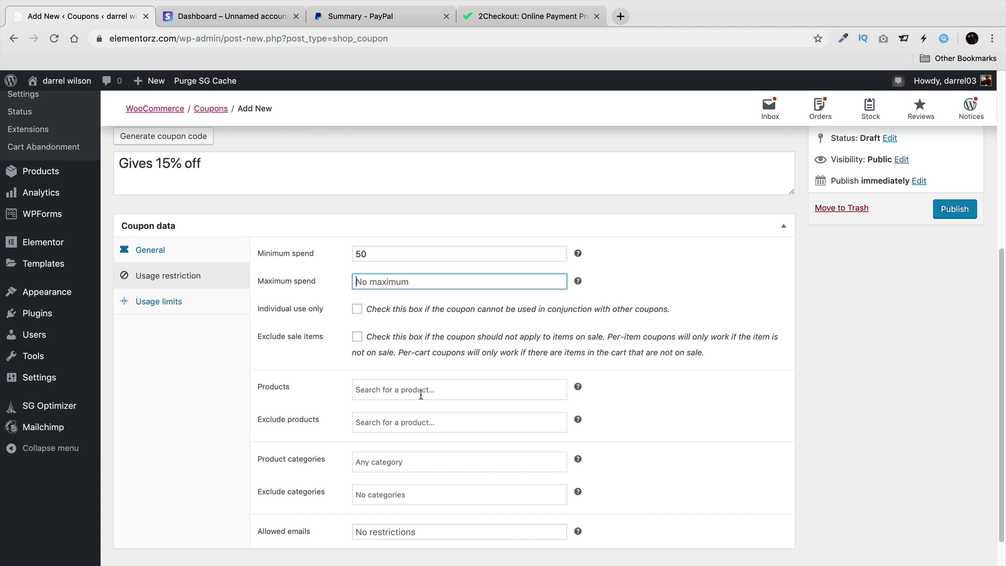
Add Variable Product and DNK Cross Tshirt to the coupon's products, then remove both again.
click(421, 394)
text(red)
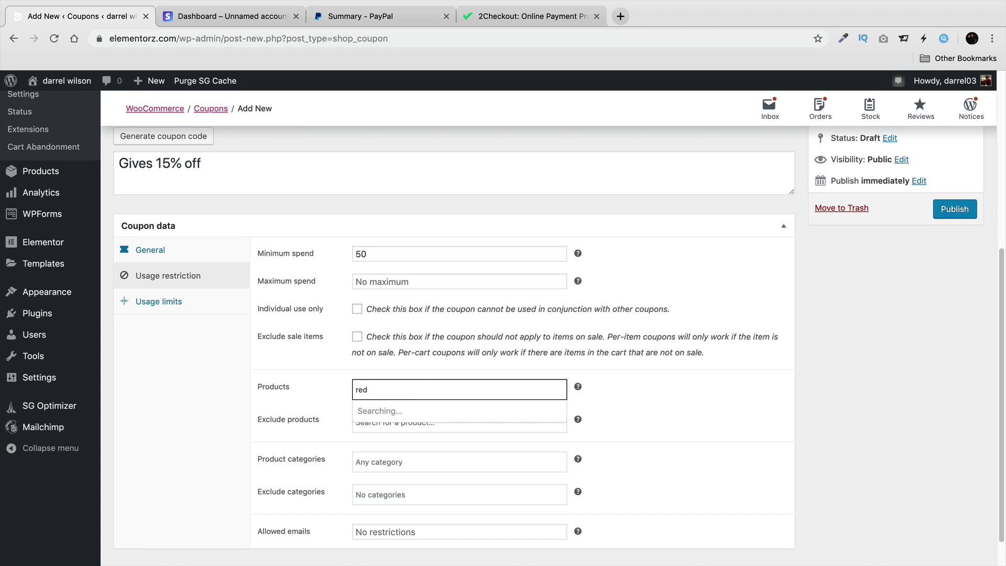
click(423, 409)
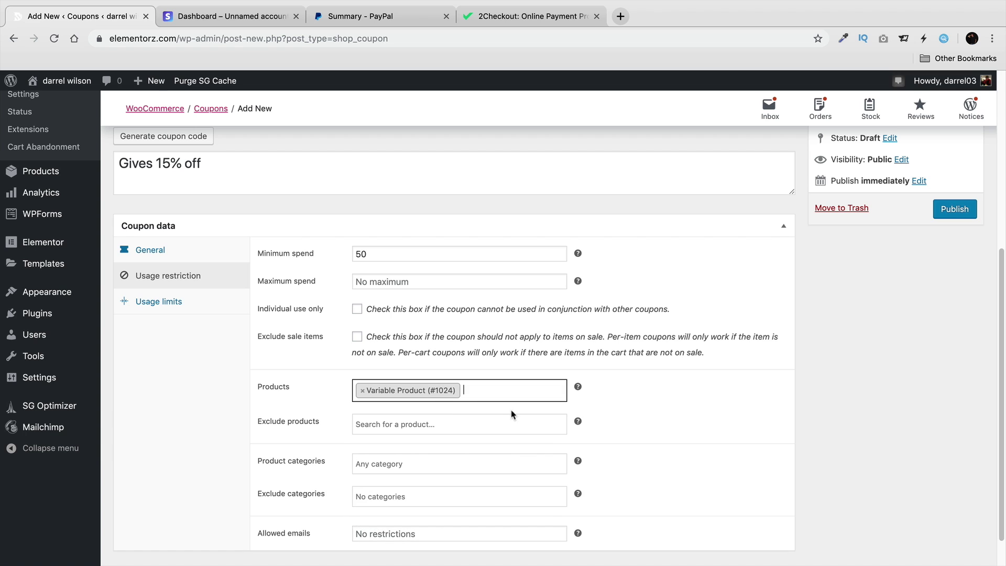
text(shirt)
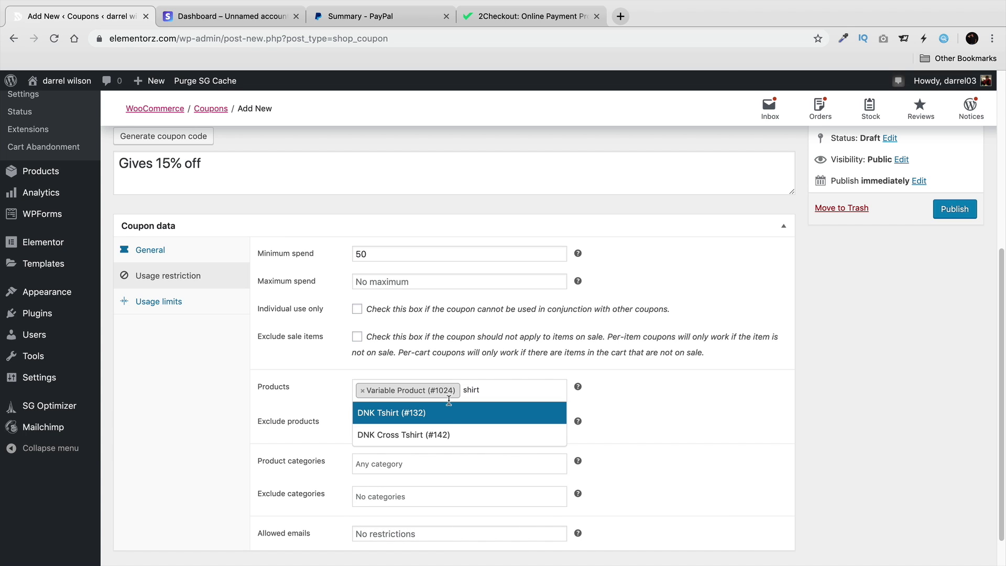
click(449, 427)
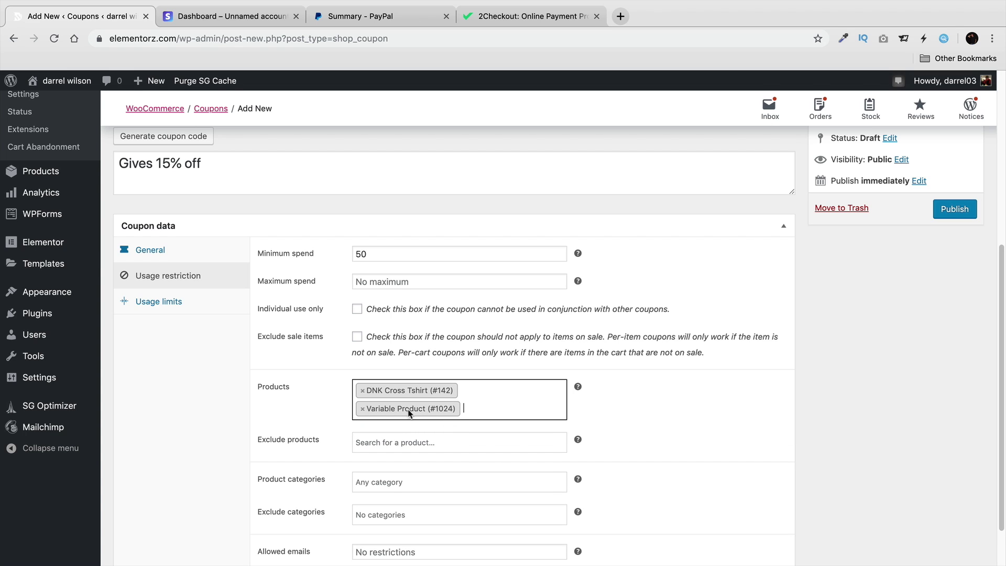
click(362, 409)
click(362, 390)
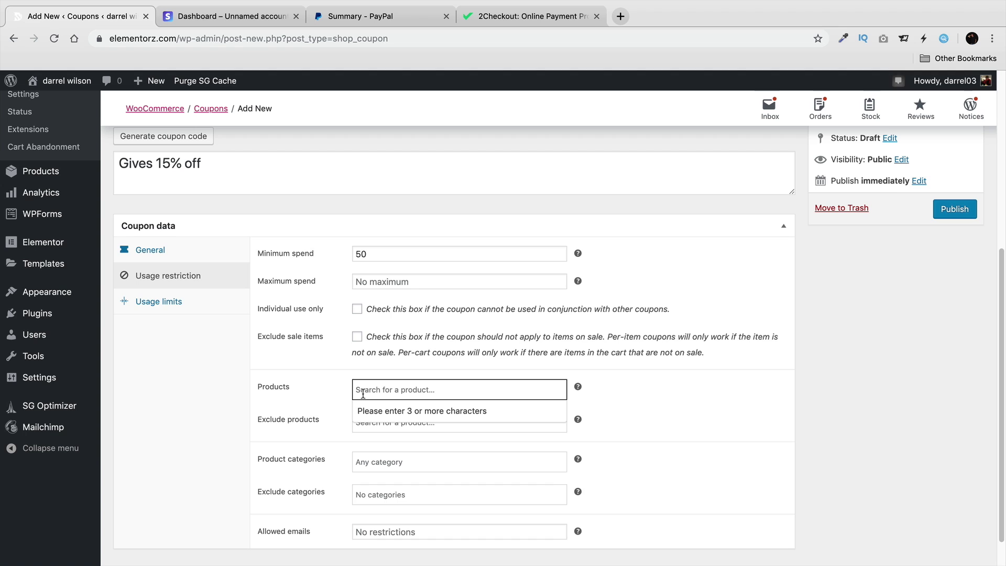
click(345, 417)
Exclude DNK Blue Sport Shoes from the coupon, then leave the excluded products field empty.
click(398, 421)
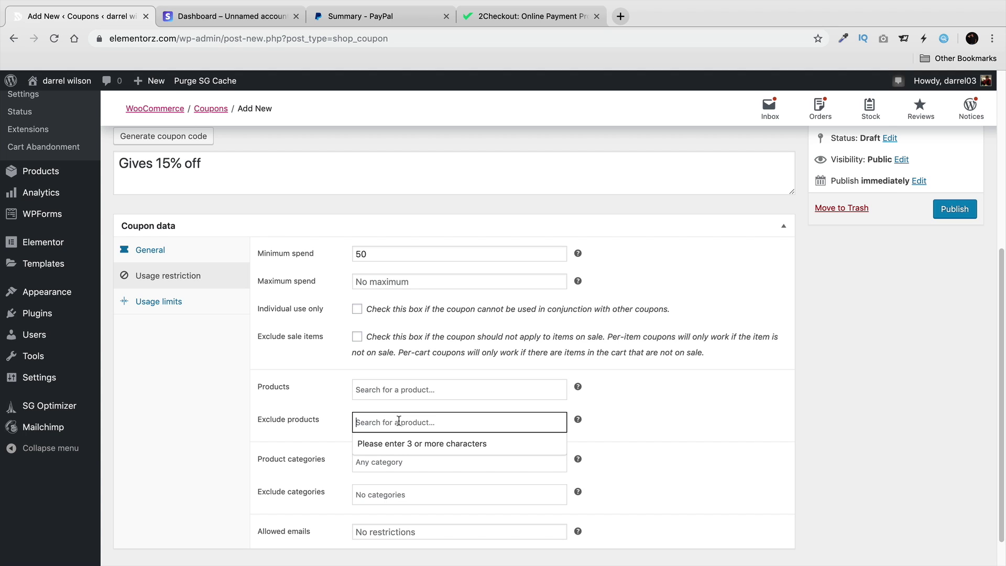
text(shoes)
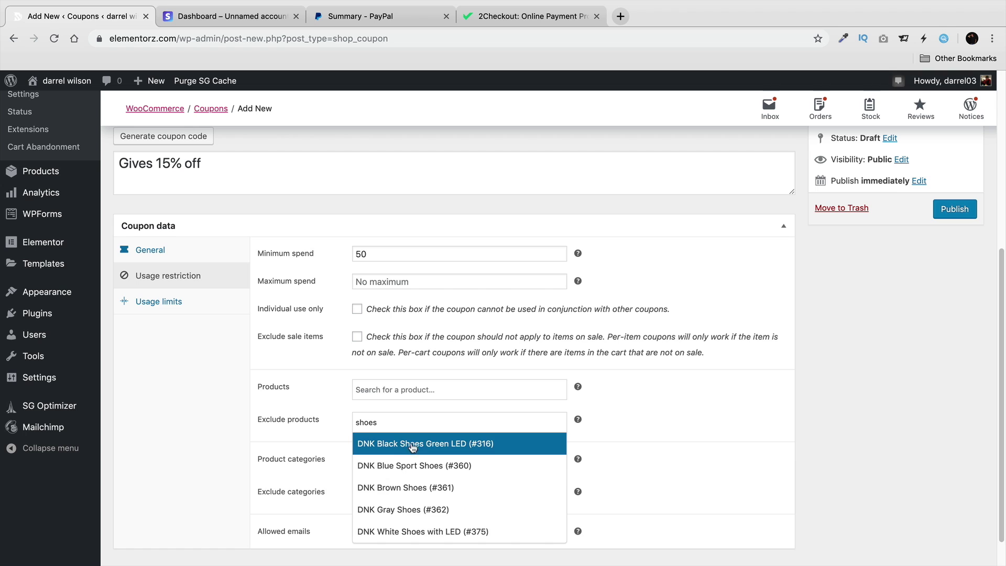
click(480, 461)
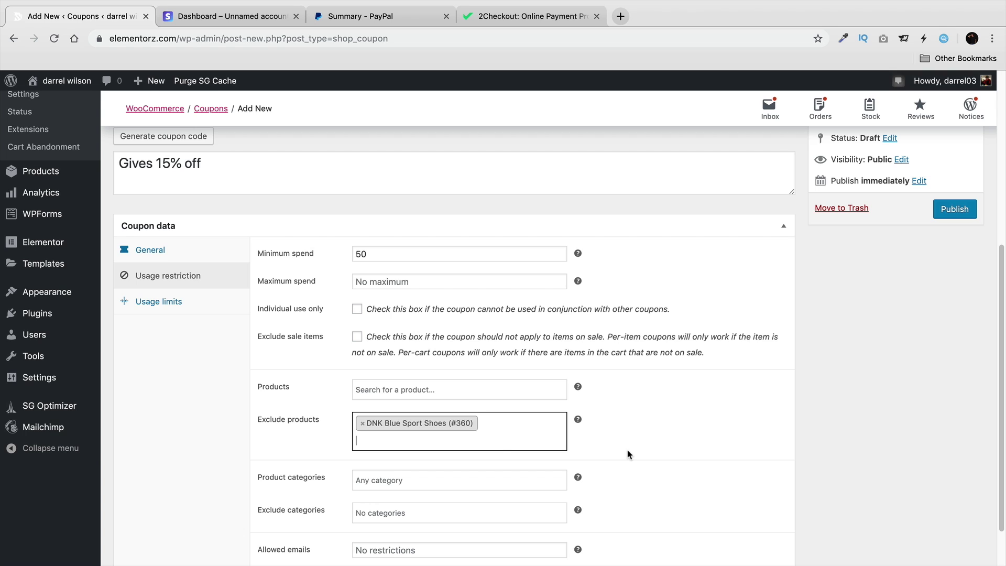
text(-)
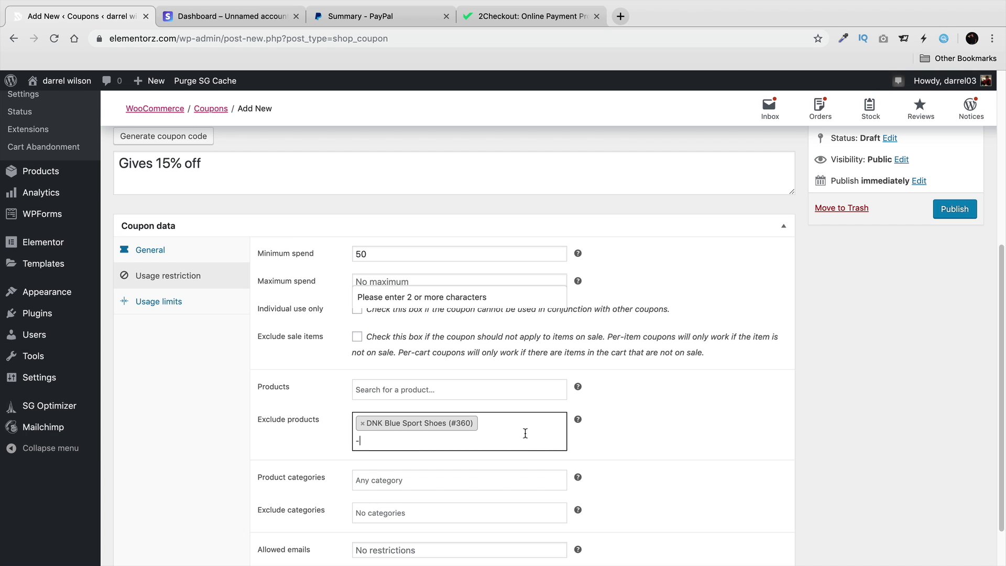
key(BackSpace)
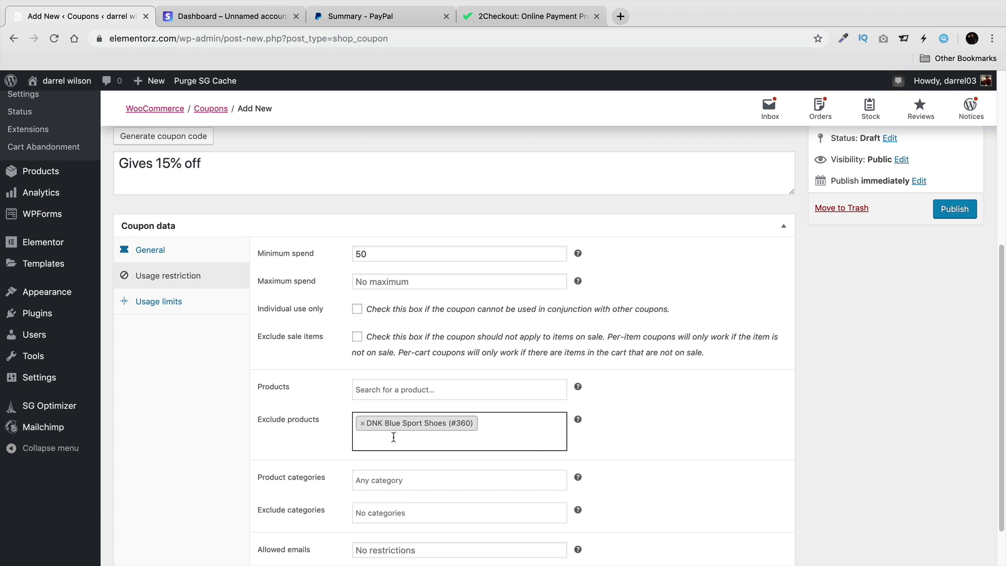
click(409, 434)
key(BackSpace)
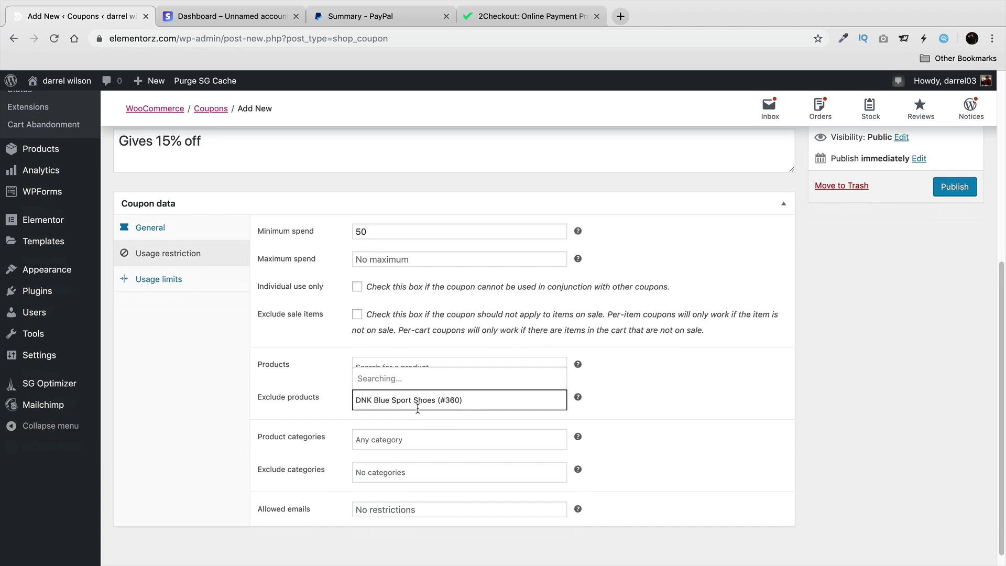
click(452, 398)
click(641, 395)
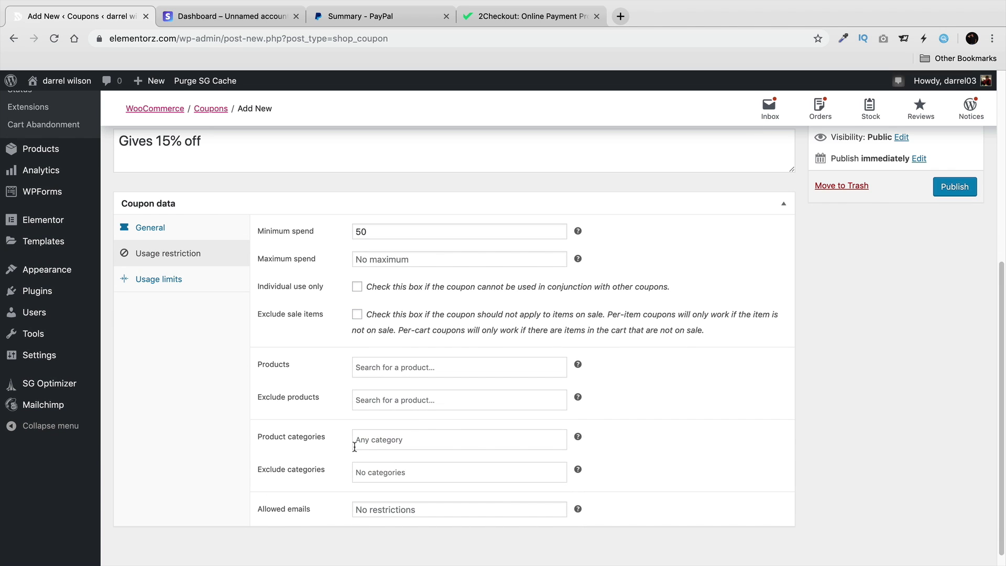
Limit the coupon to 100 uses overall and 2 uses per user.
click(187, 280)
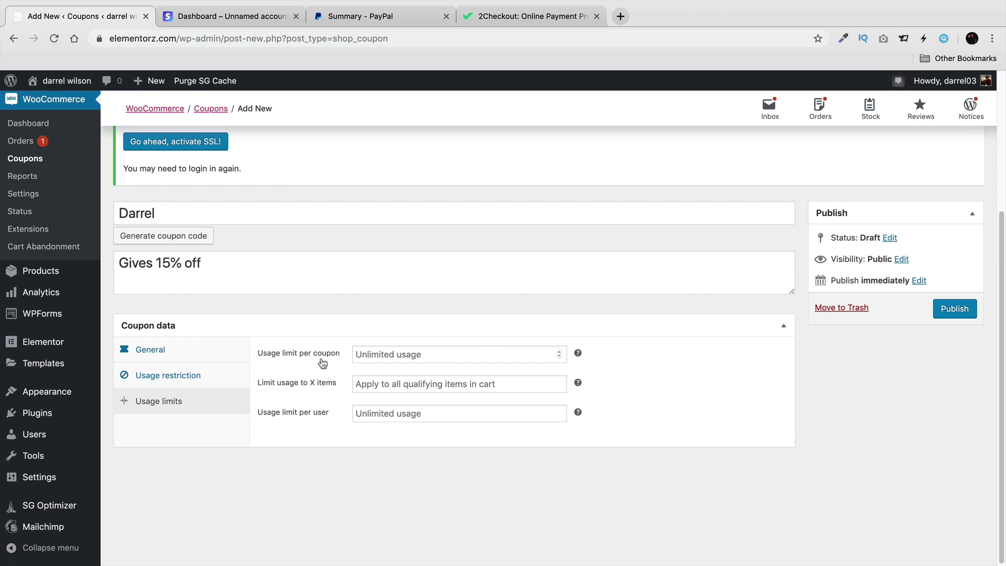
click(373, 355)
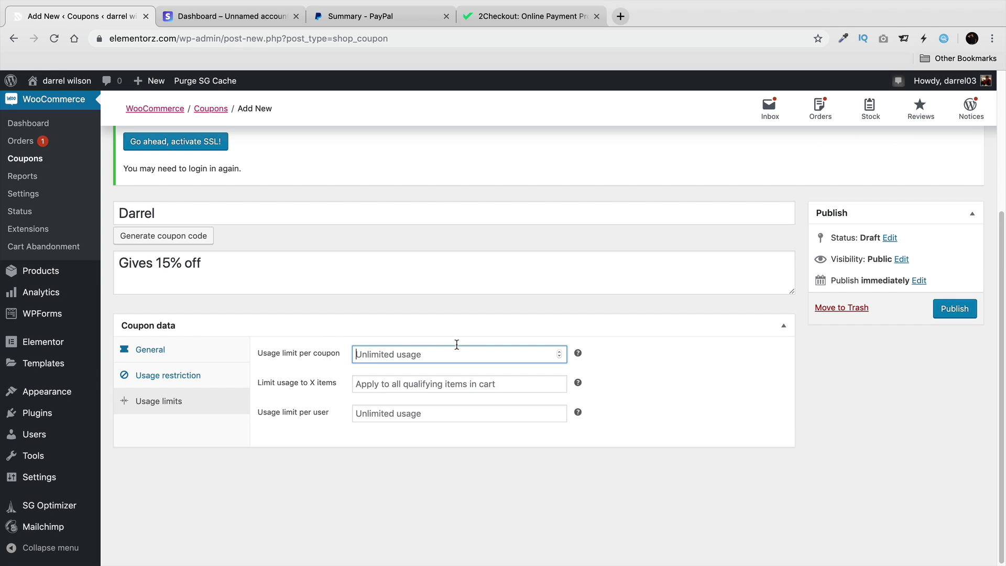
text(100)
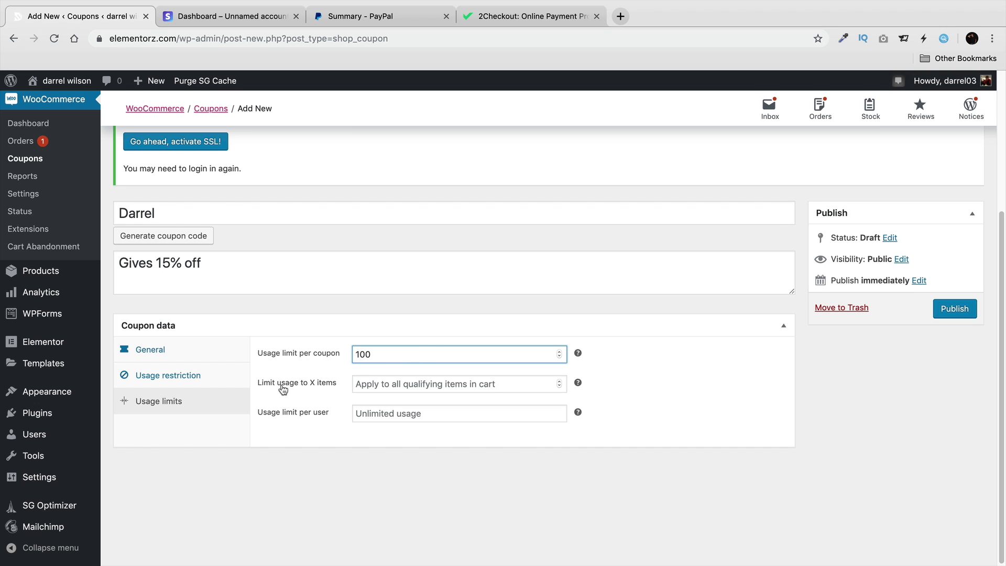
click(375, 385)
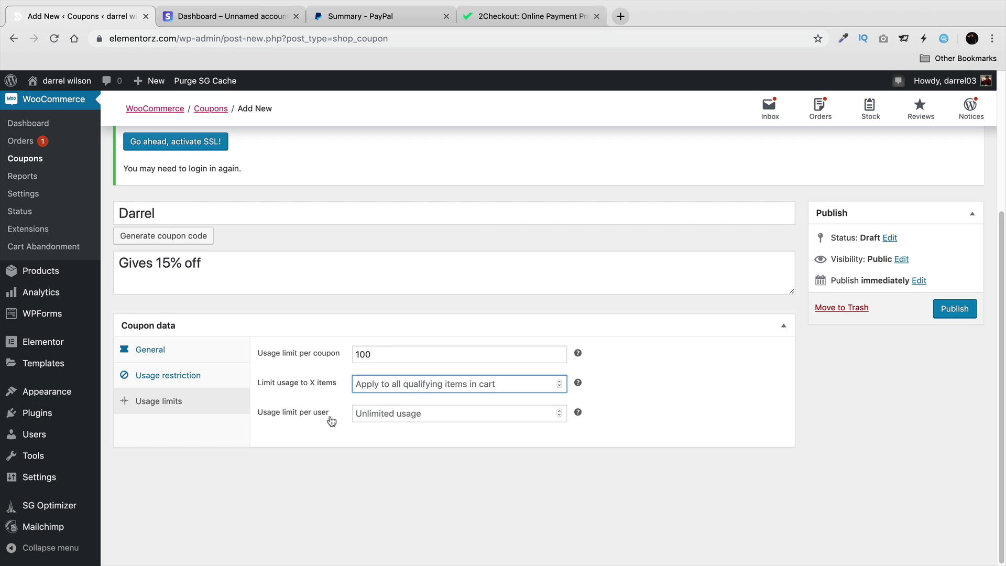
click(330, 417)
text(2)
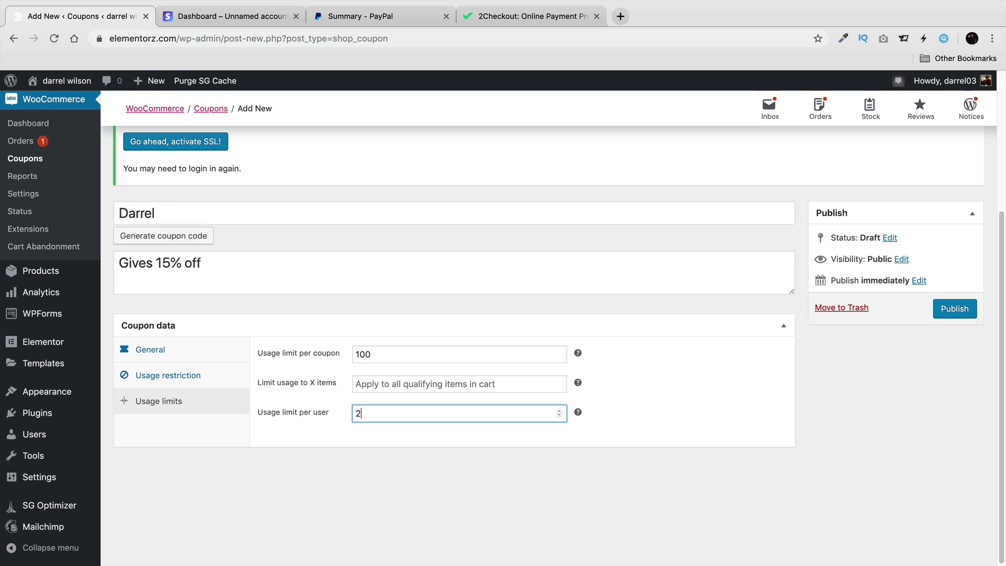
Make the coupon a 15 Percentage discount and publish it.
click(185, 350)
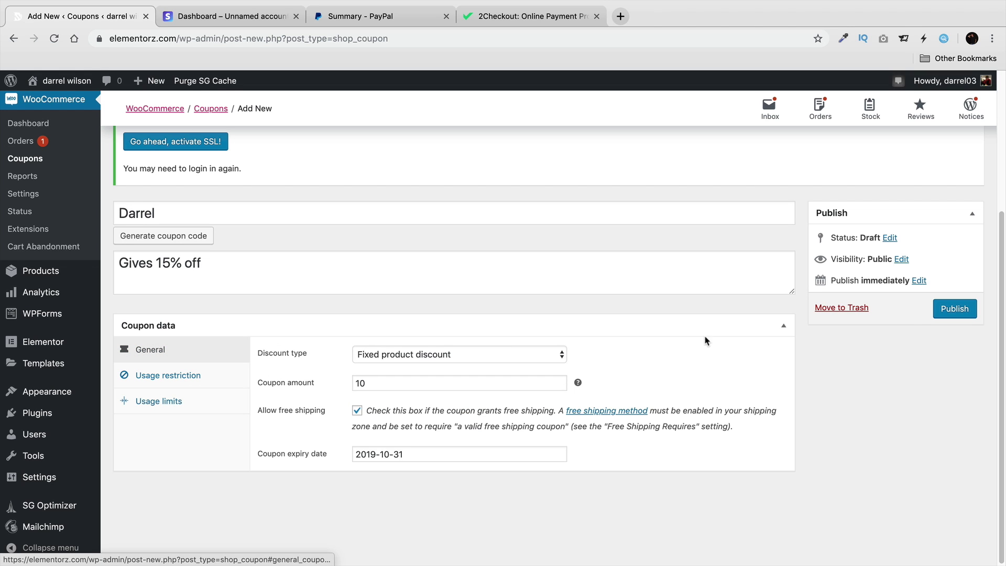
click(437, 355)
click(403, 329)
double_click(423, 378)
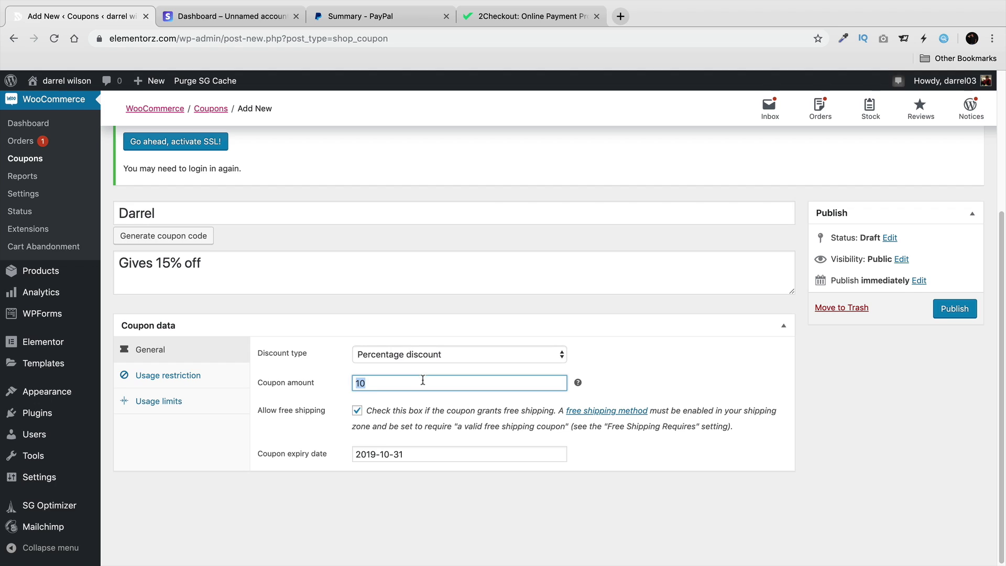
text(15)
click(971, 316)
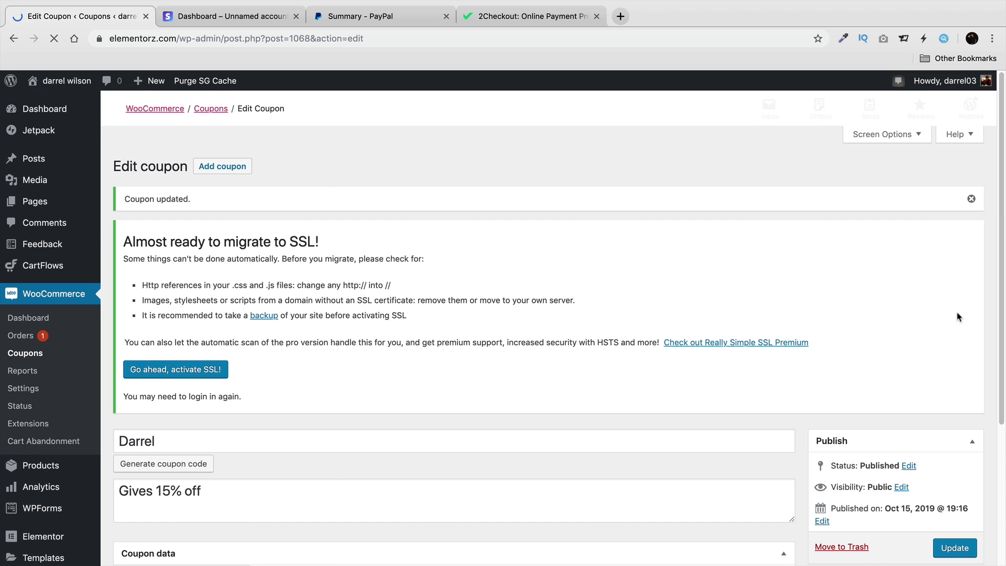
Add 5 Basic Blue Jeans to the cart from the store and view the $750.00 cart.
mouse_move(62, 81)
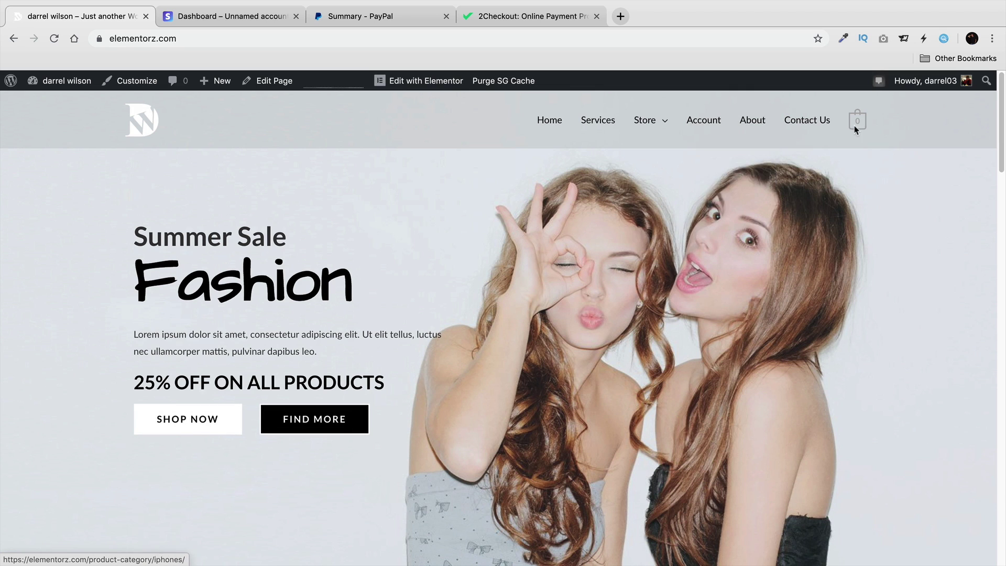
click(654, 129)
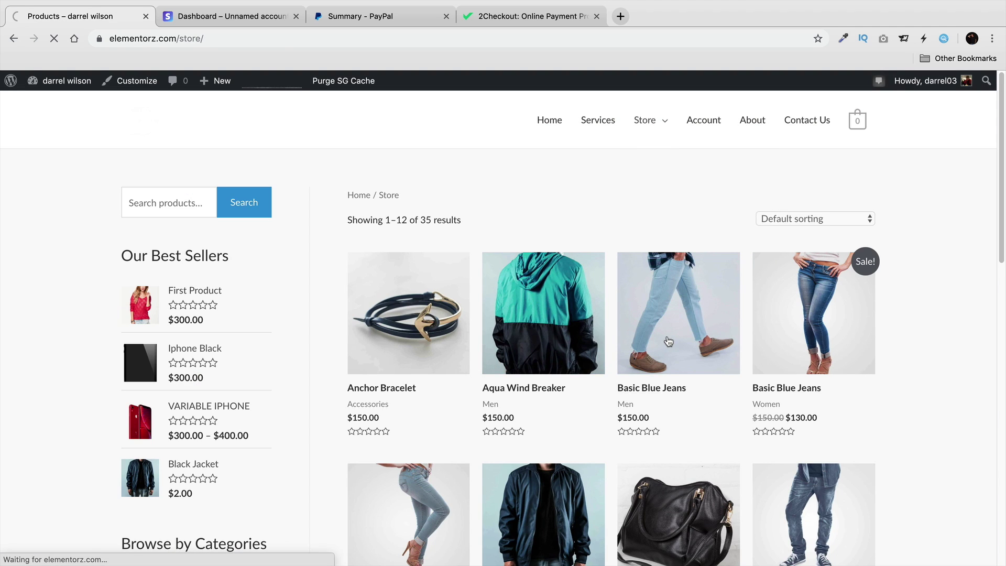
click(668, 341)
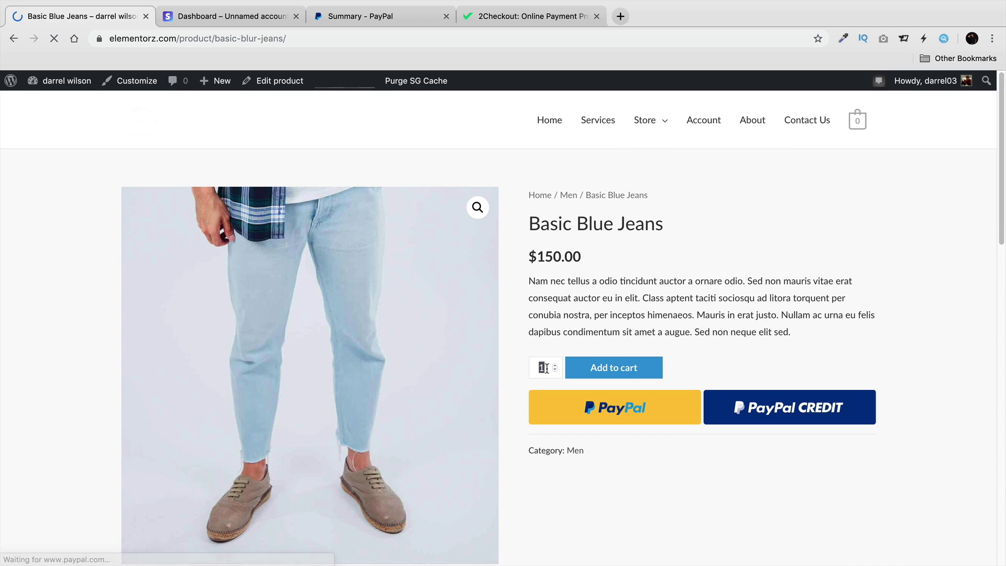
text(5)
click(607, 368)
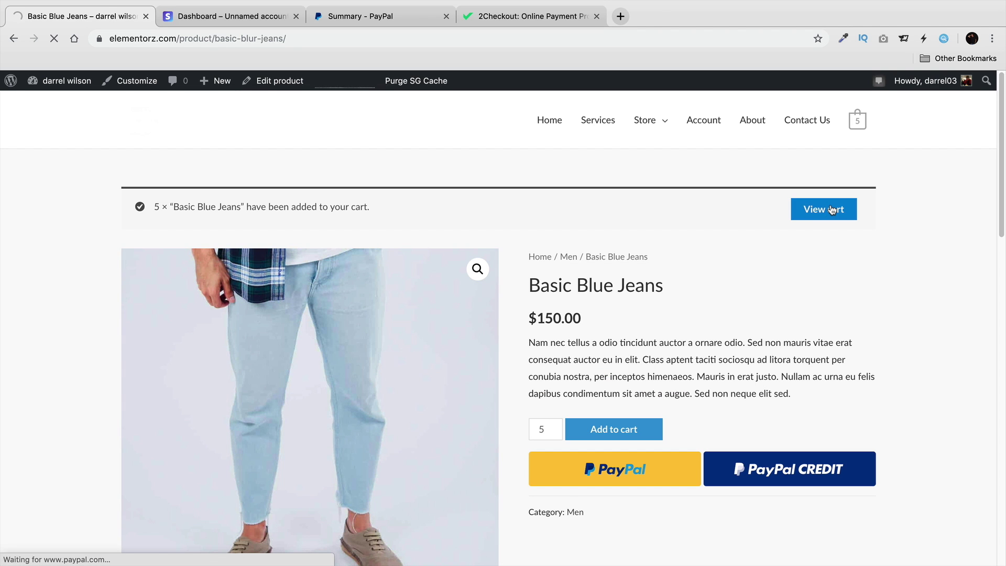
click(832, 209)
scroll(760, 340, down, 5)
Apply the new coupon code to the cart.
scroll(576, 335, up, 2)
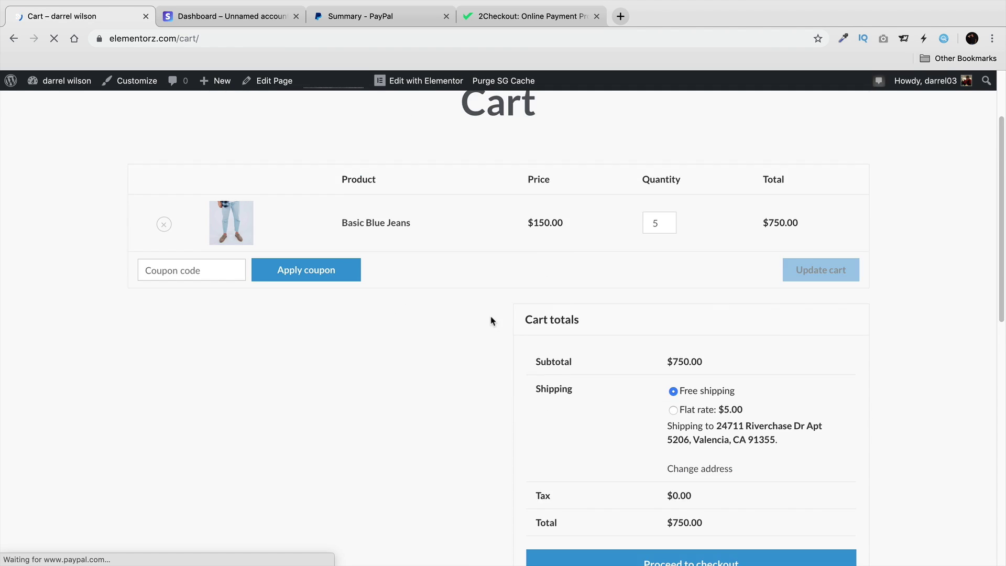
click(199, 262)
text(darrel)
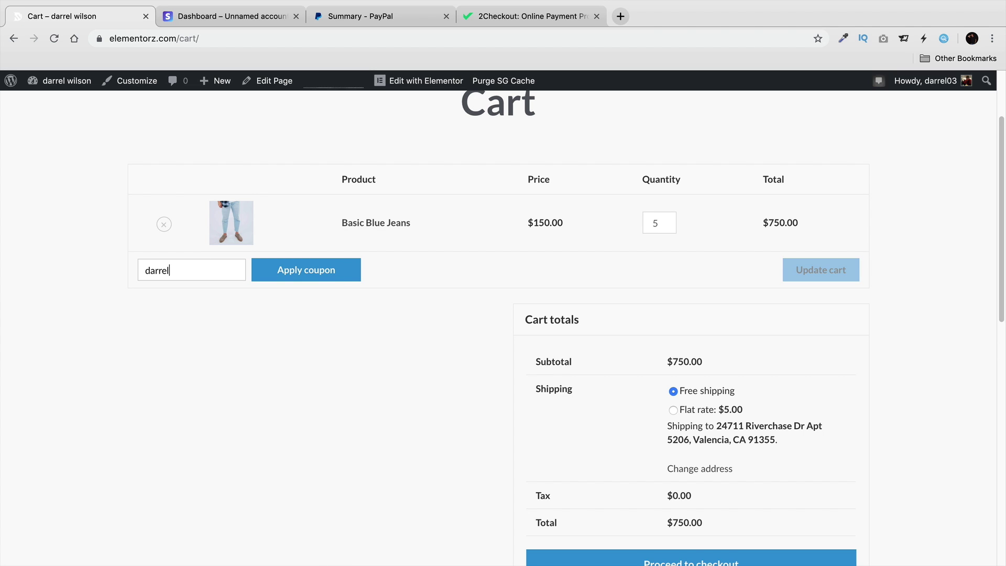
click(294, 276)
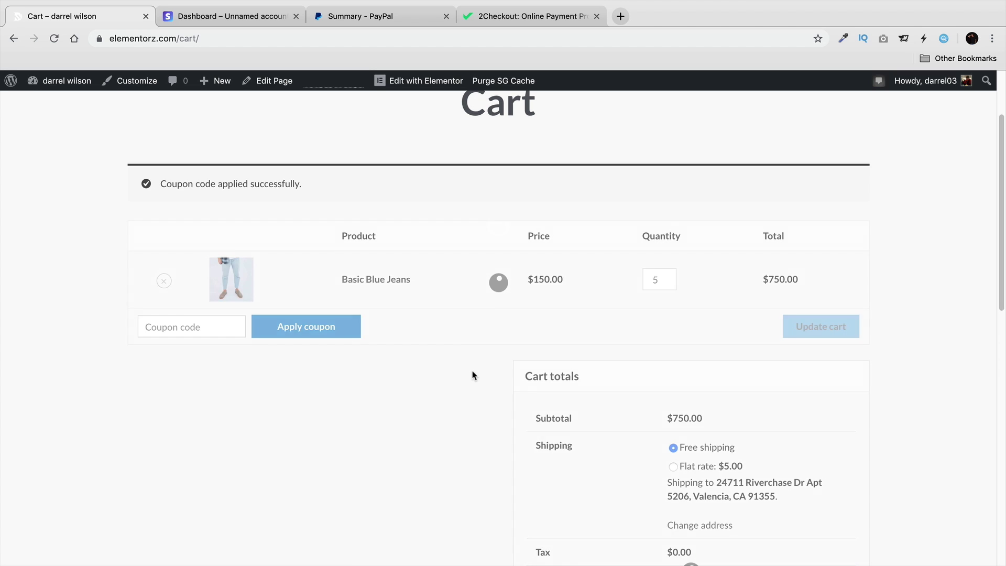
Proceed to checkout with the $112.50 discount, then return to the Store page.
scroll(471, 375, down, 4)
scroll(644, 225, up, 4)
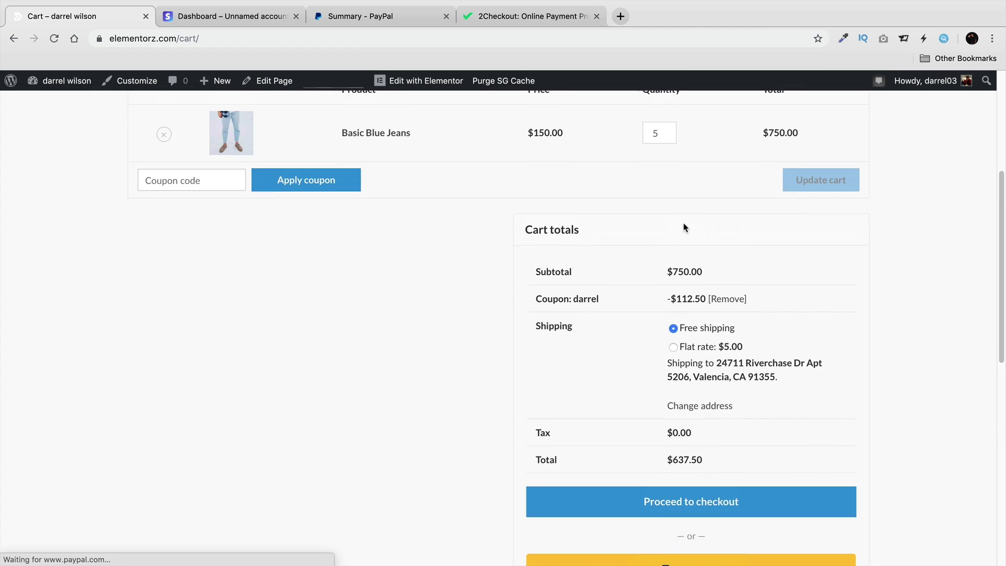
scroll(689, 367, down, 3)
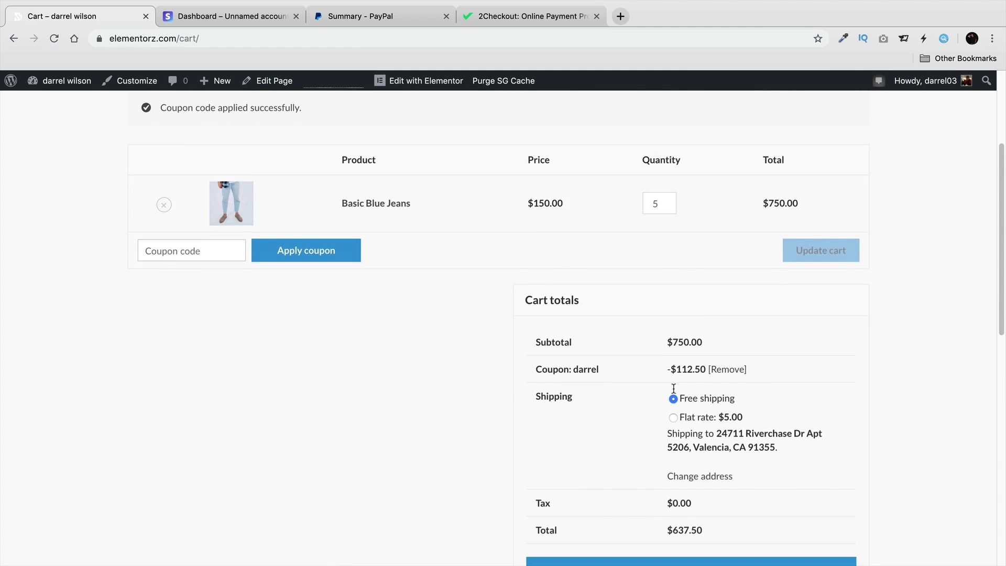
scroll(676, 315, down, 1)
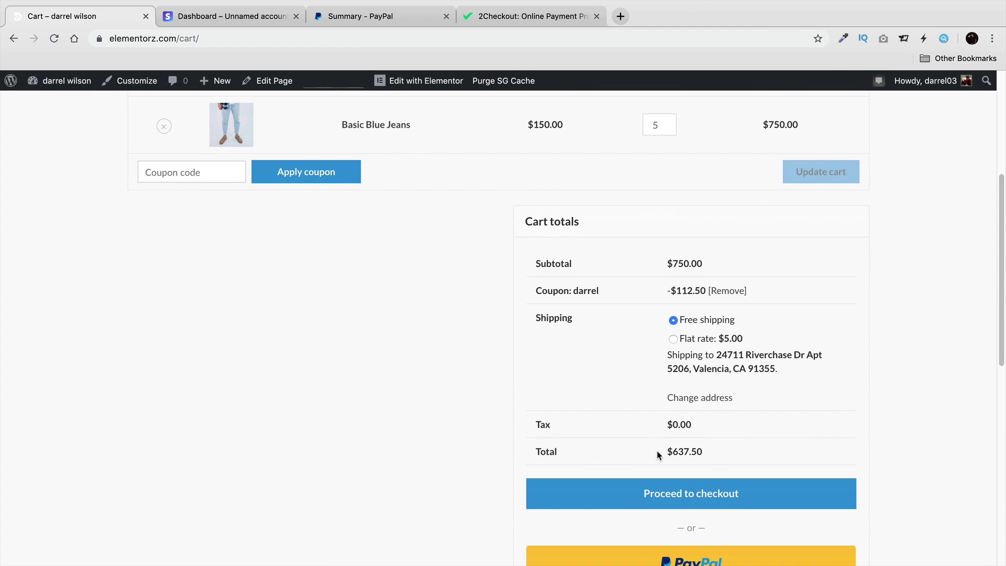
drag(705, 452, 658, 446)
click(690, 494)
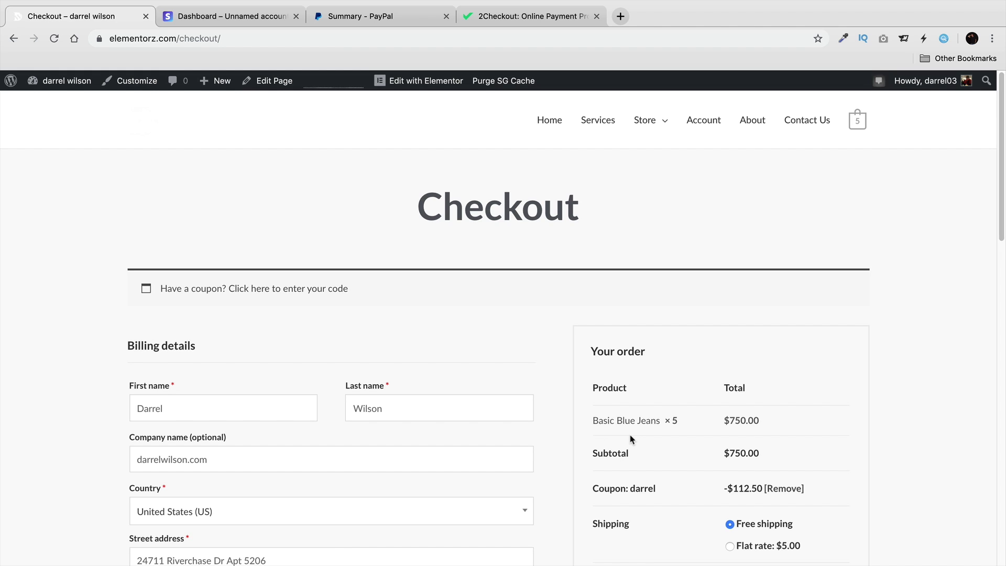
mouse_move(641, 124)
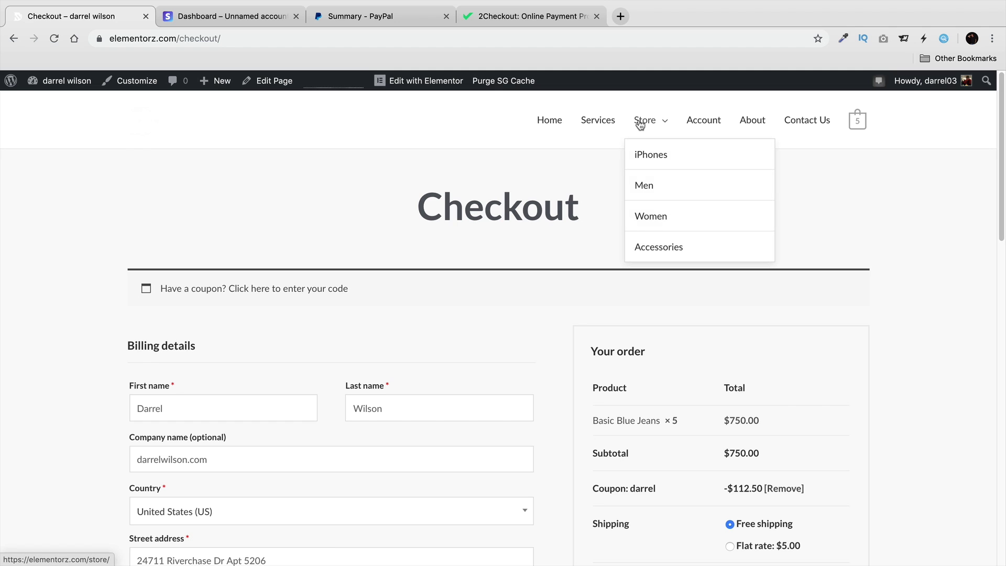
click(639, 124)
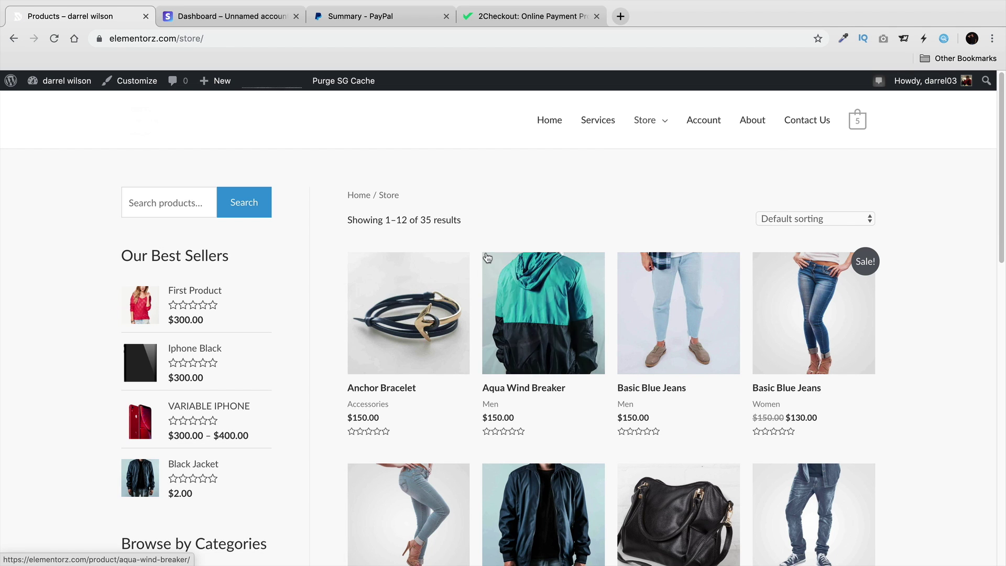
Review the Customizer's WooCommerce Single Product, Cart, Checkout and Product Images options.
click(135, 82)
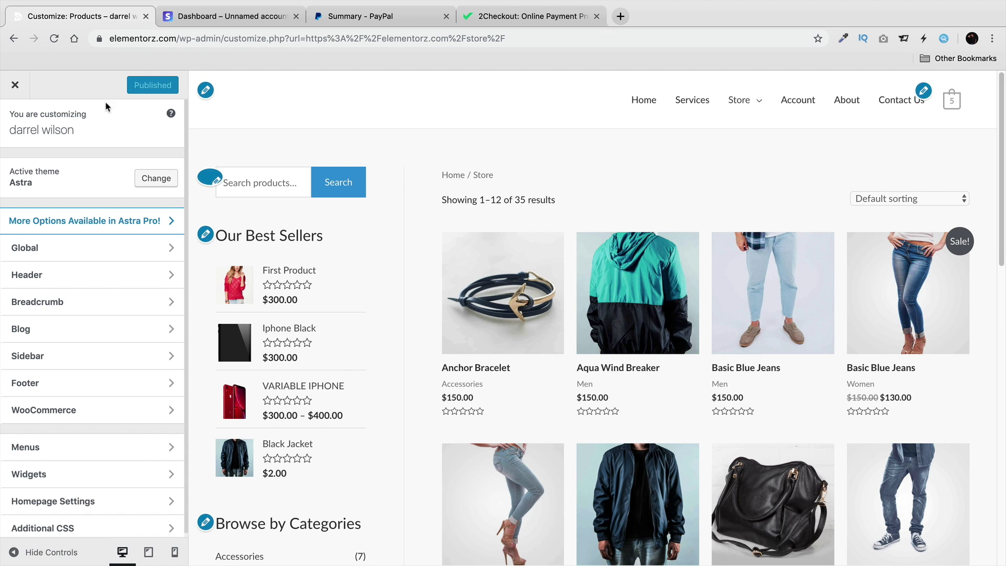
click(77, 410)
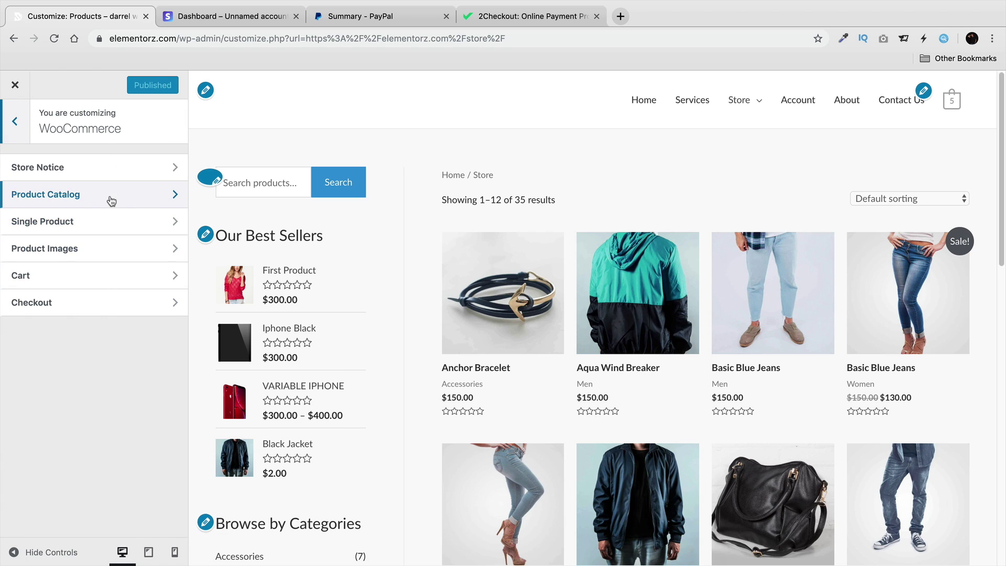
click(111, 221)
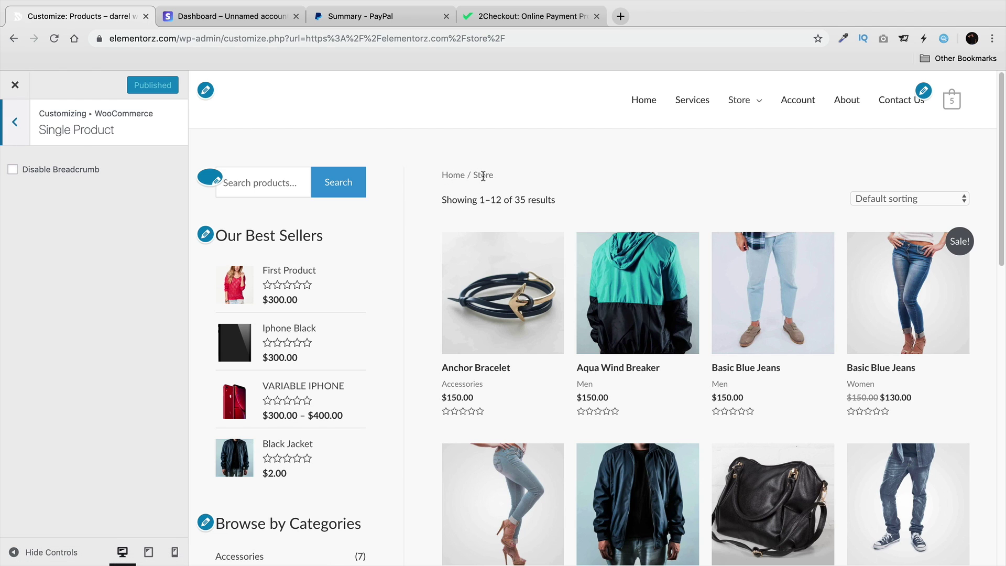
click(15, 125)
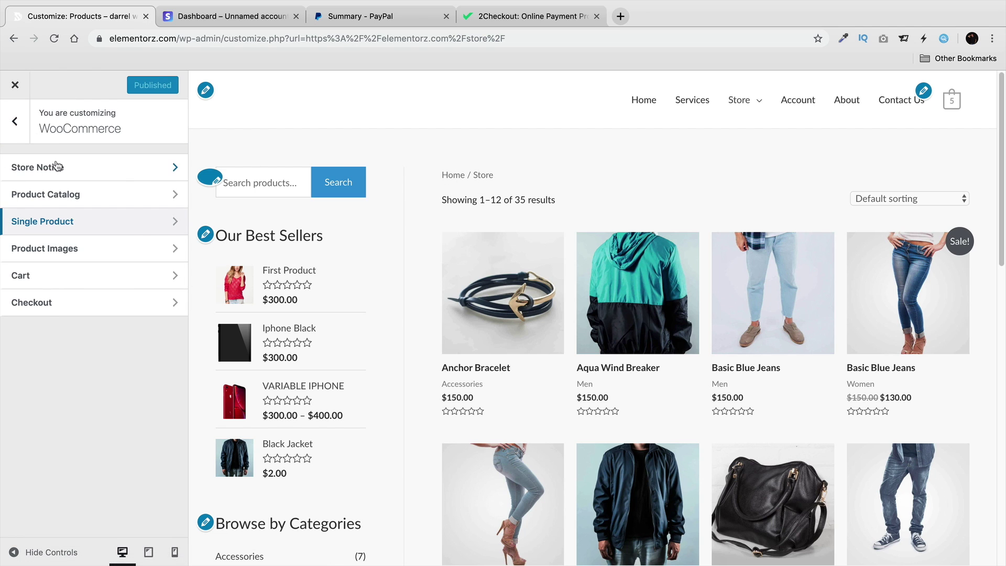
click(81, 276)
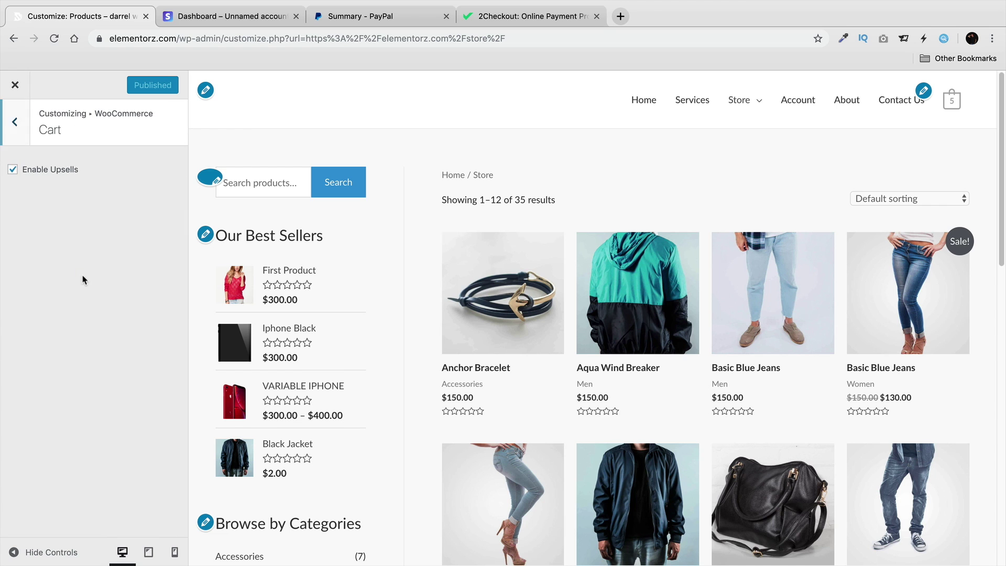
click(24, 128)
click(85, 305)
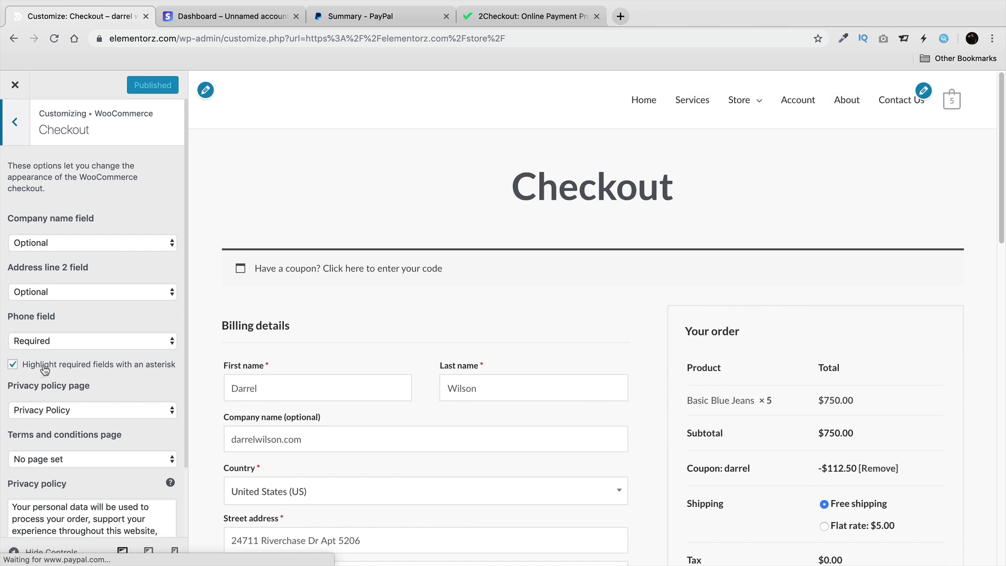
scroll(73, 370, down, 1)
scroll(272, 356, down, 3)
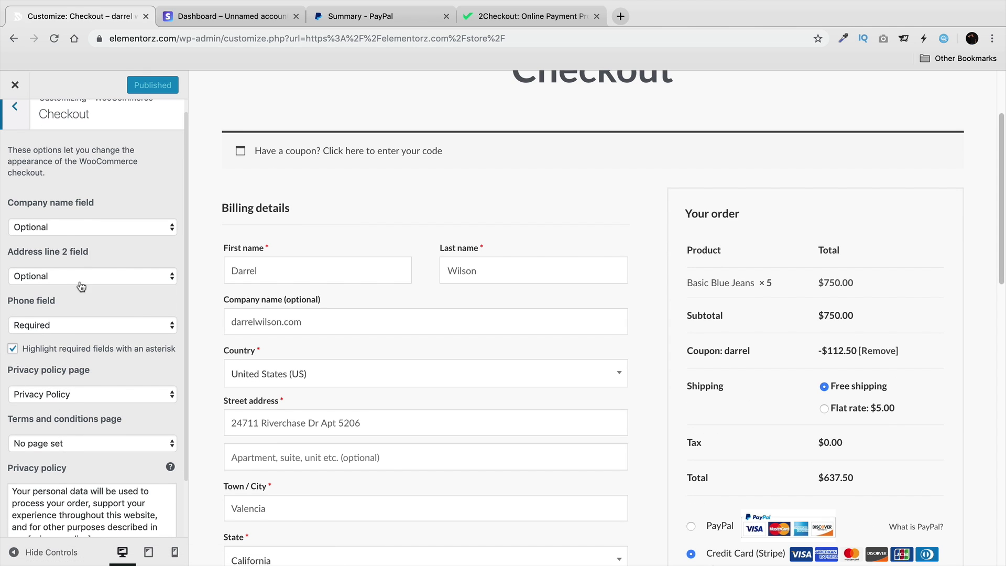
scroll(72, 393, up, 1)
click(11, 128)
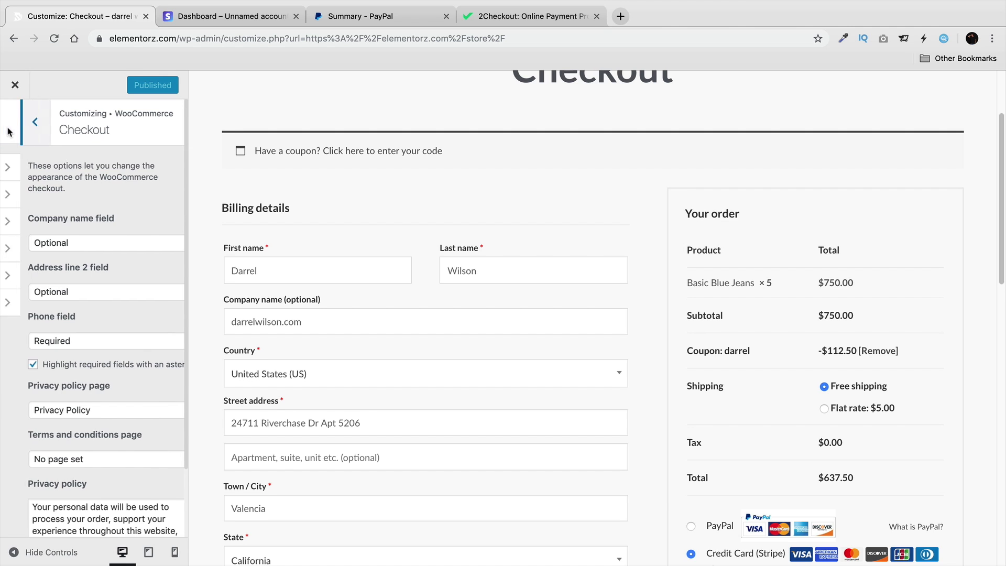
click(52, 221)
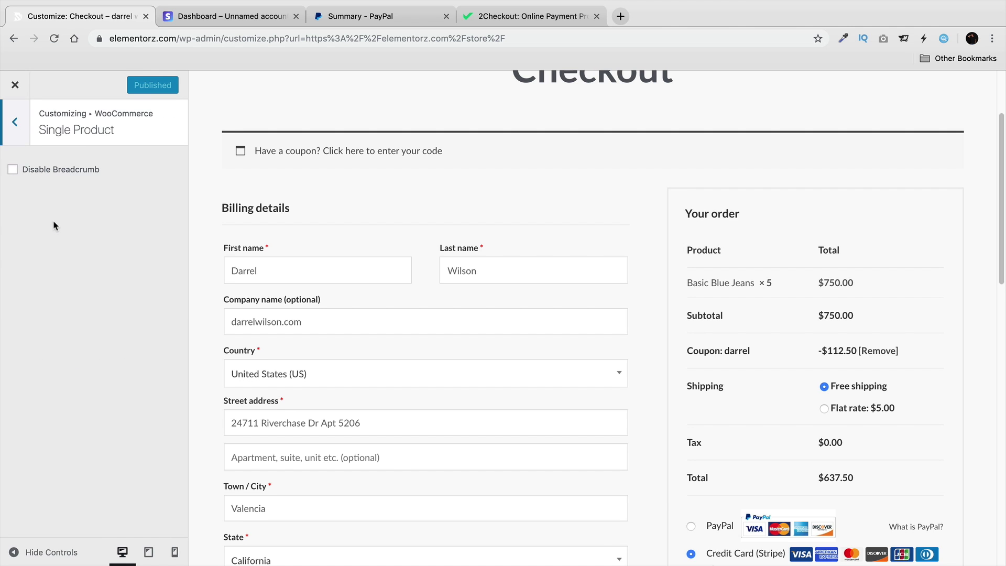
click(15, 125)
click(79, 245)
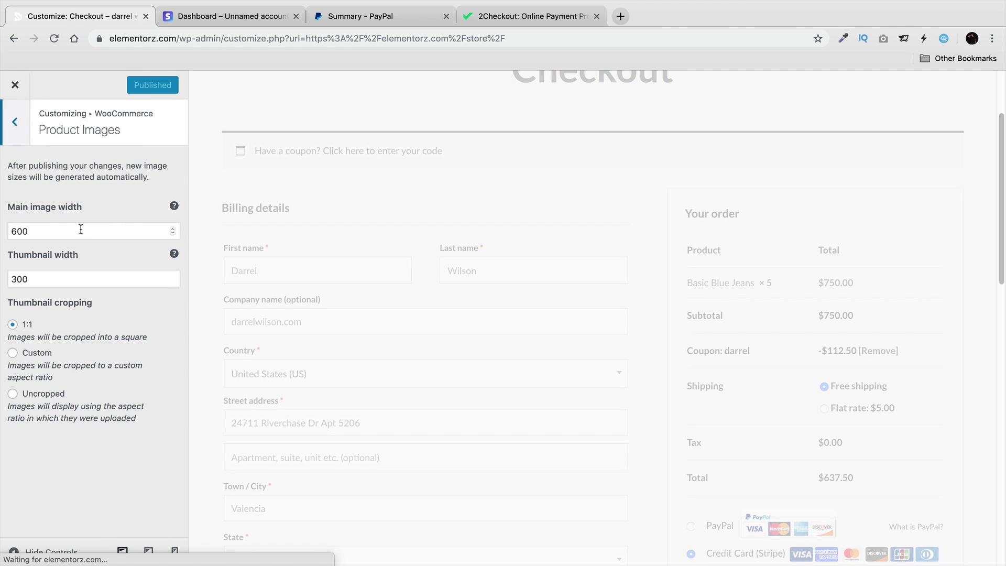
click(15, 131)
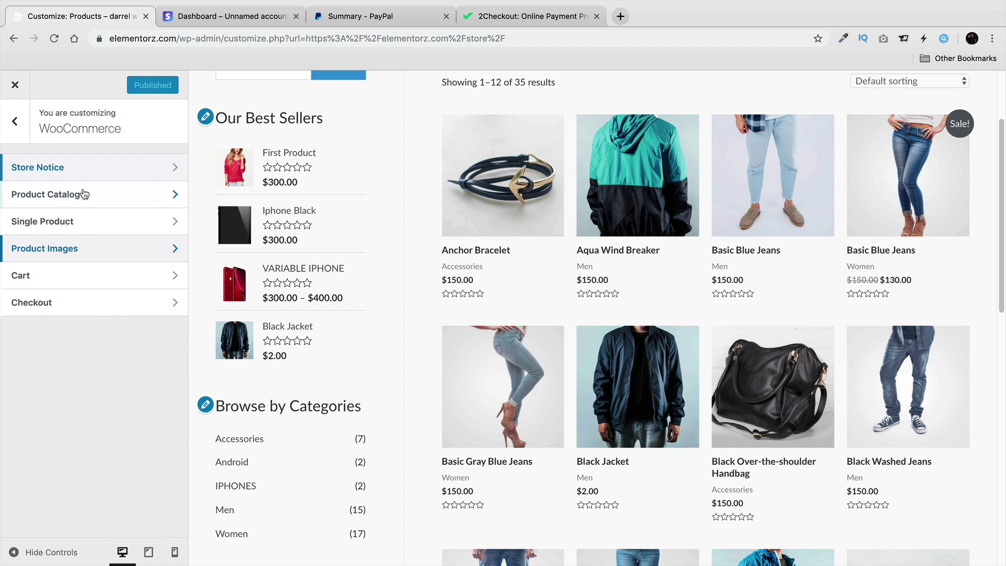
Enable Add To Cart in the Product Catalog's Shop Product Structure.
click(84, 194)
scroll(100, 305, down, 3)
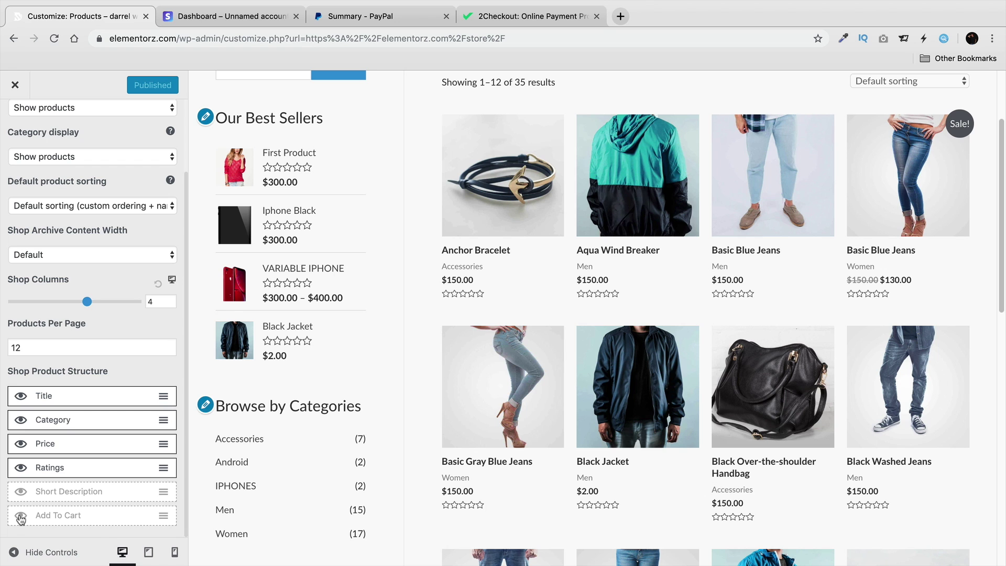
click(21, 515)
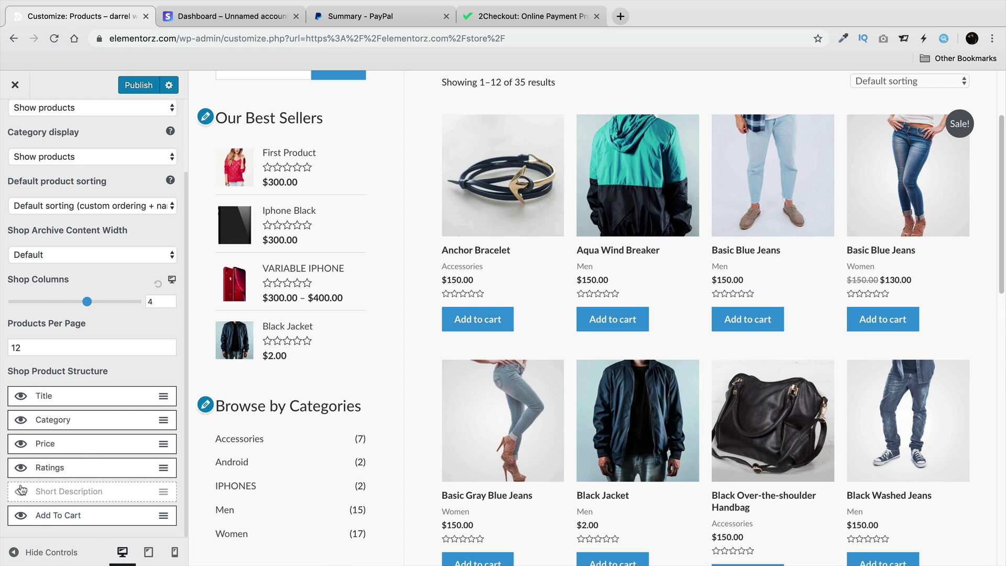
Hide ratings and short descriptions on shop products, keeping category display as Show products.
click(21, 491)
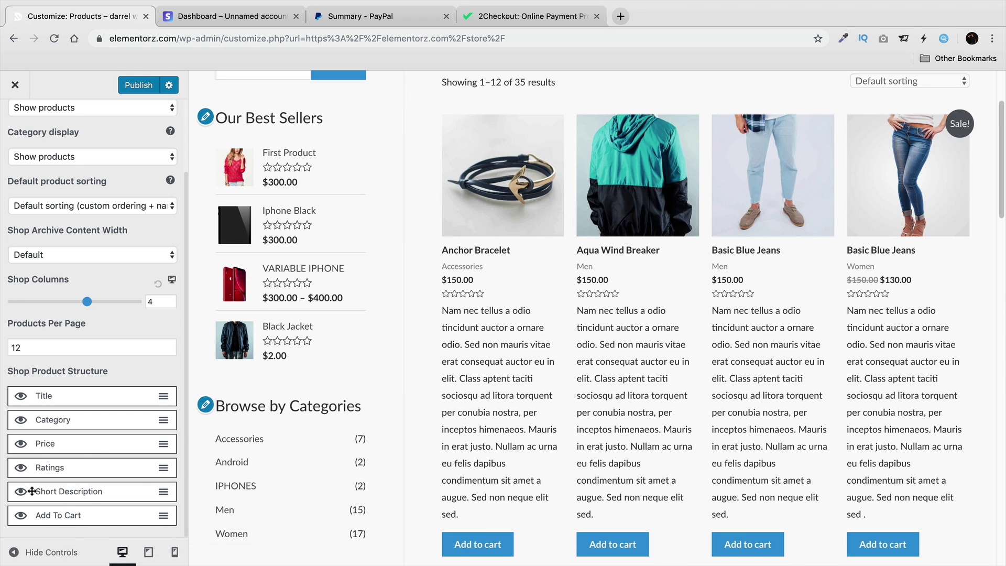
scroll(21, 499, up, 1)
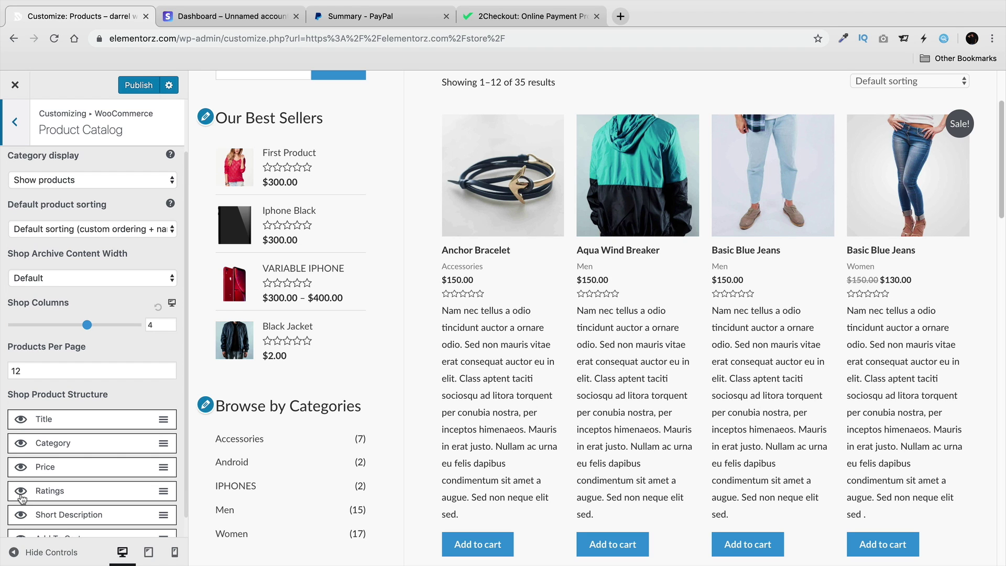
click(21, 492)
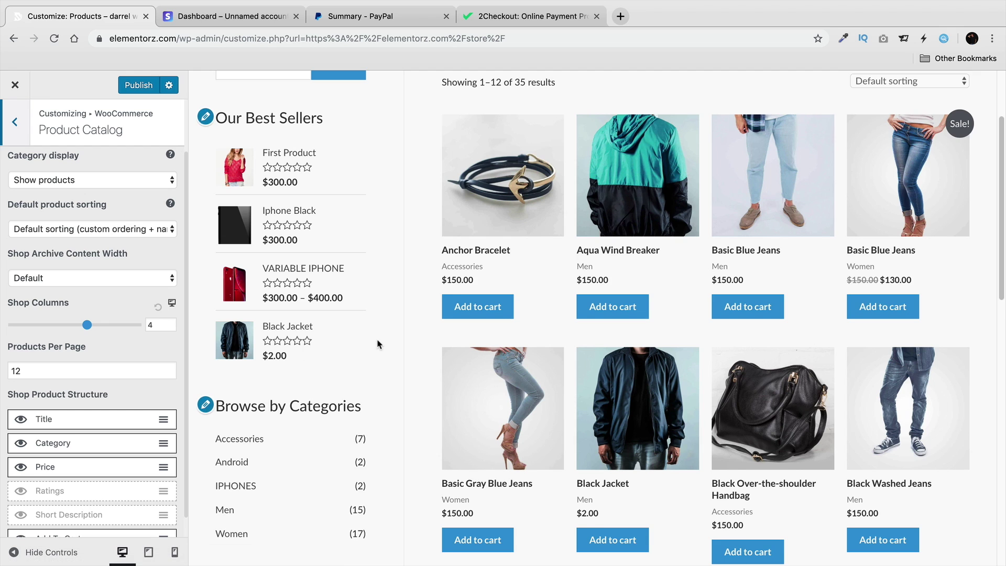
scroll(376, 343, down, 3)
scroll(377, 343, down, 4)
scroll(397, 356, up, 5)
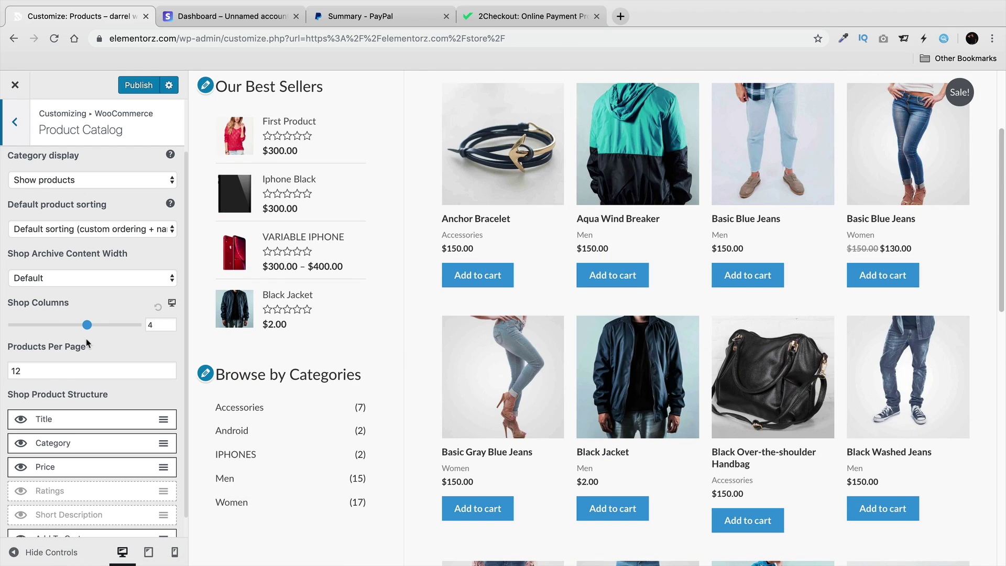
scroll(86, 339, up, 2)
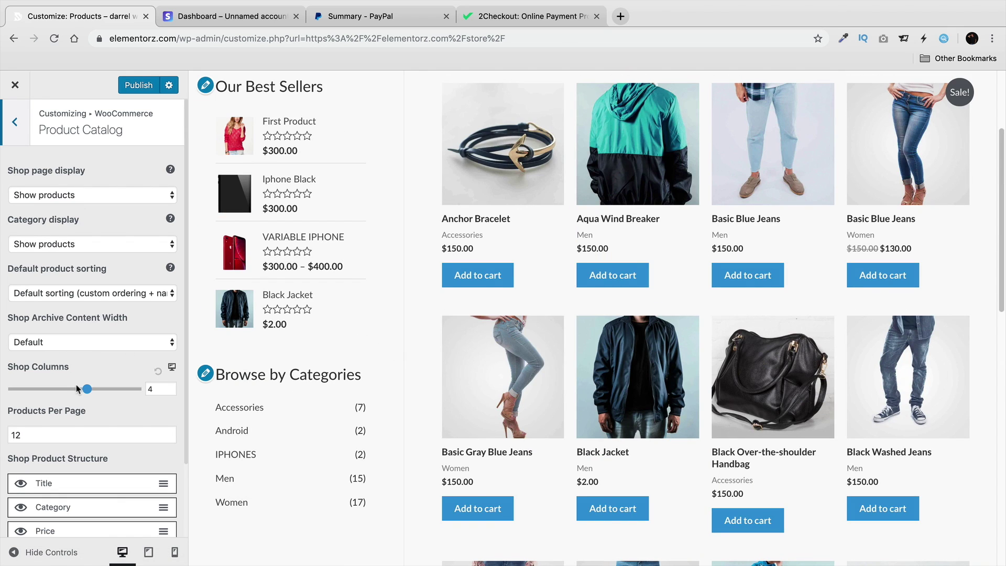
scroll(83, 391, down, 2)
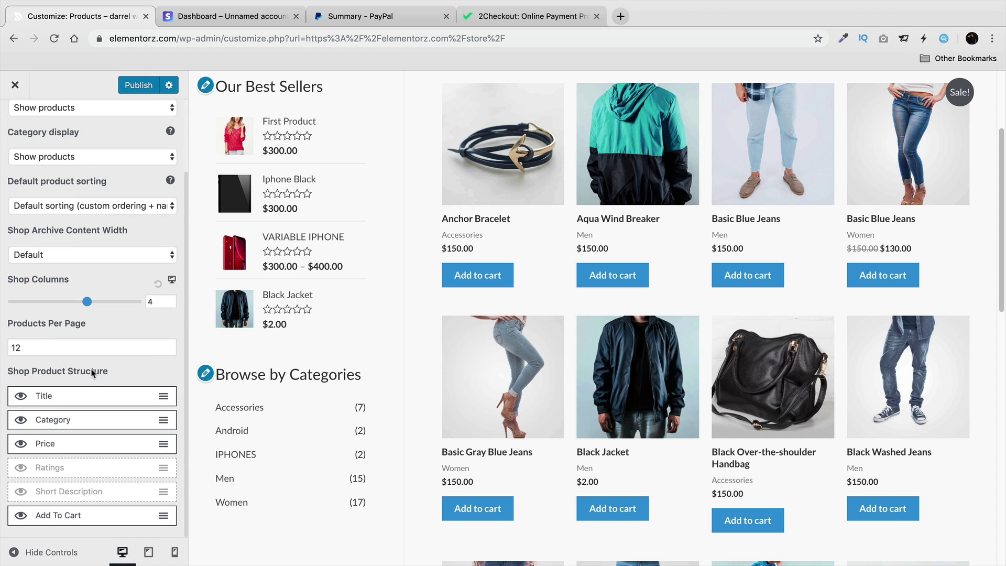
scroll(63, 369, up, 2)
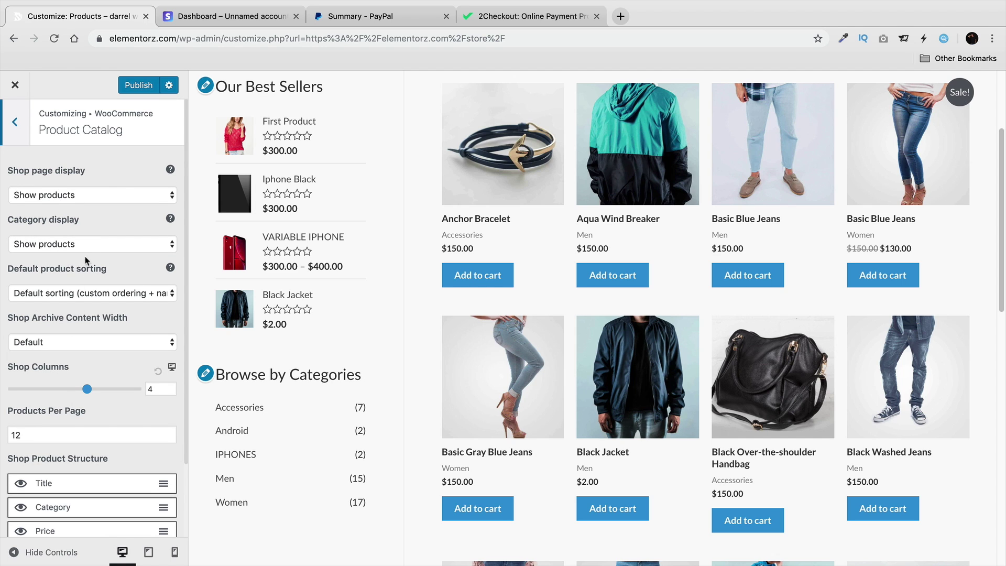
click(92, 243)
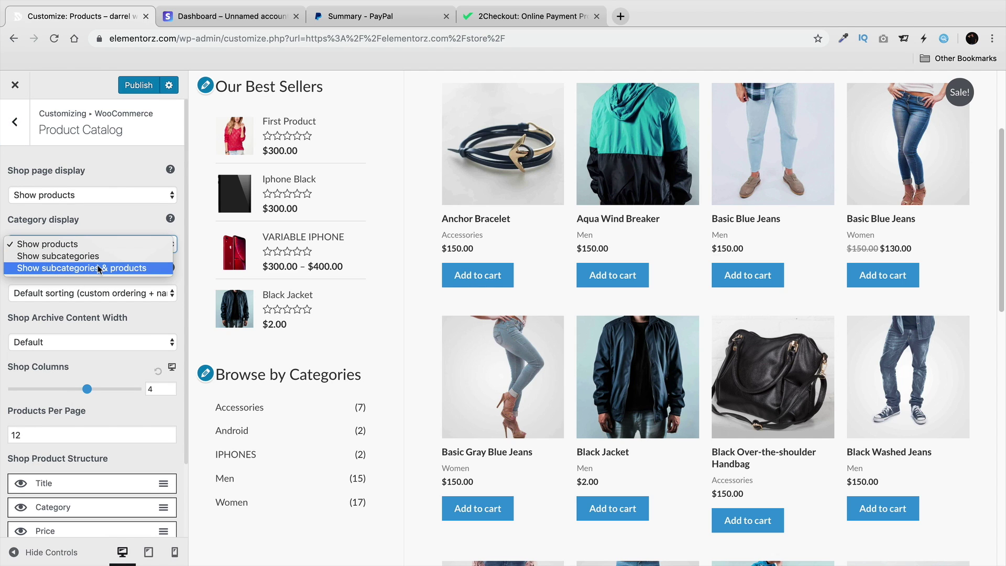
click(126, 244)
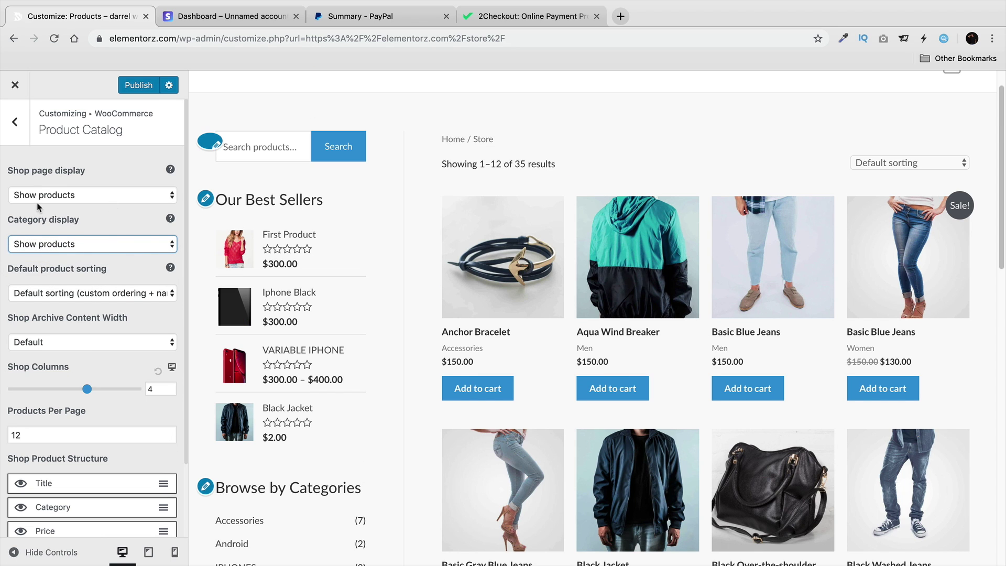
Set the WooCommerce sidebar to Right Sidebar and publish the Customizer change.
click(20, 135)
click(16, 123)
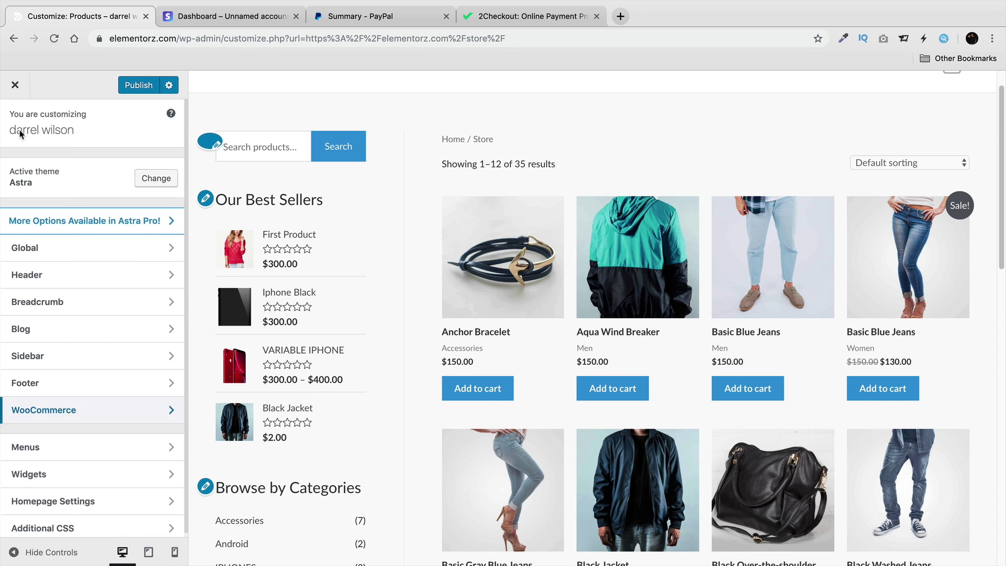
click(35, 356)
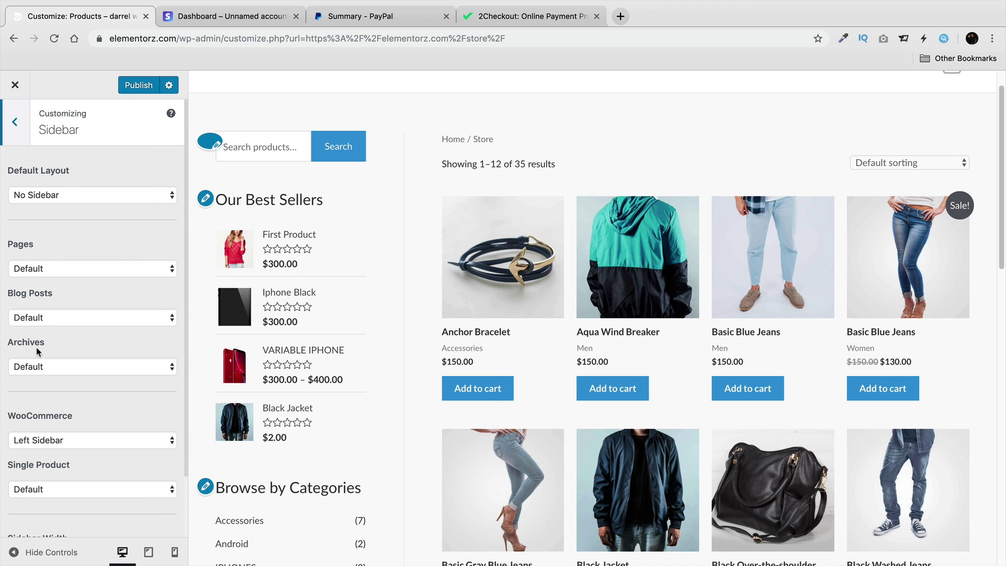
click(76, 440)
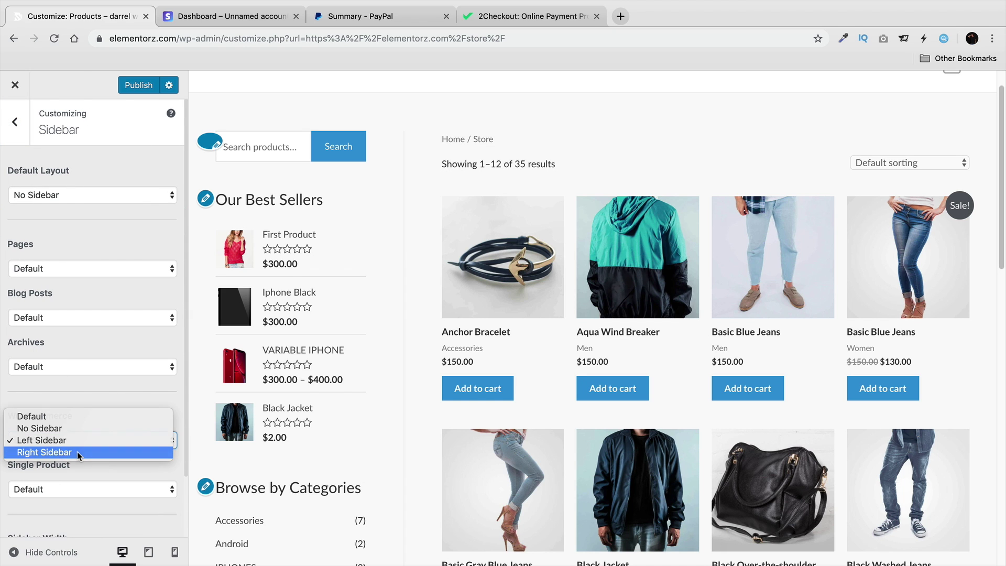
click(77, 451)
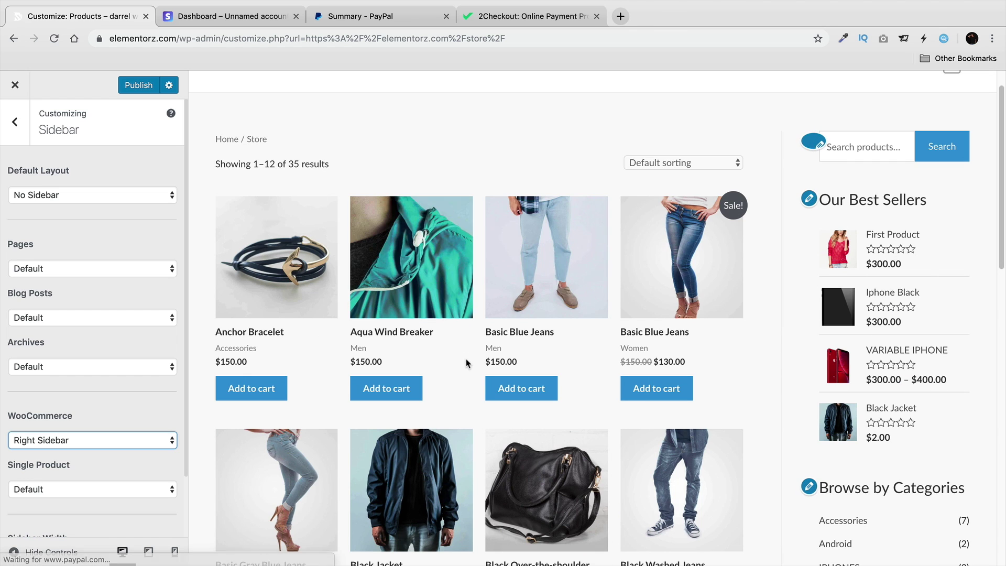
scroll(831, 341, down, 5)
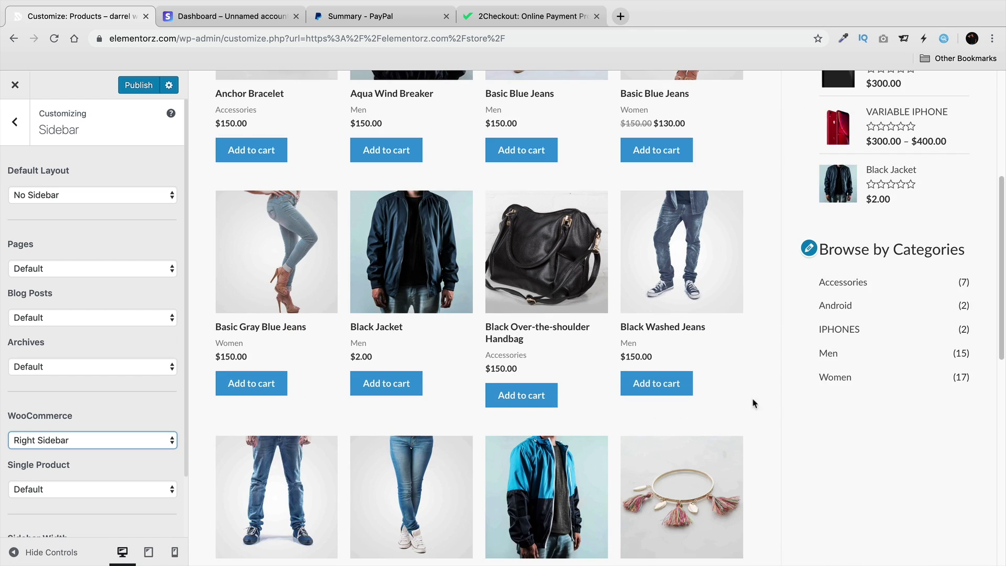
scroll(754, 387, up, 5)
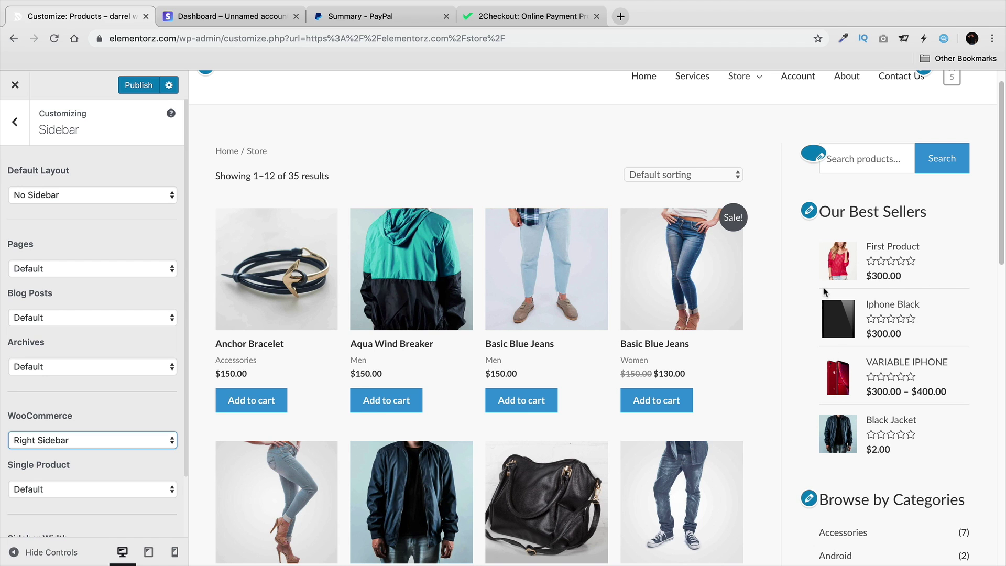
scroll(825, 192, down, 5)
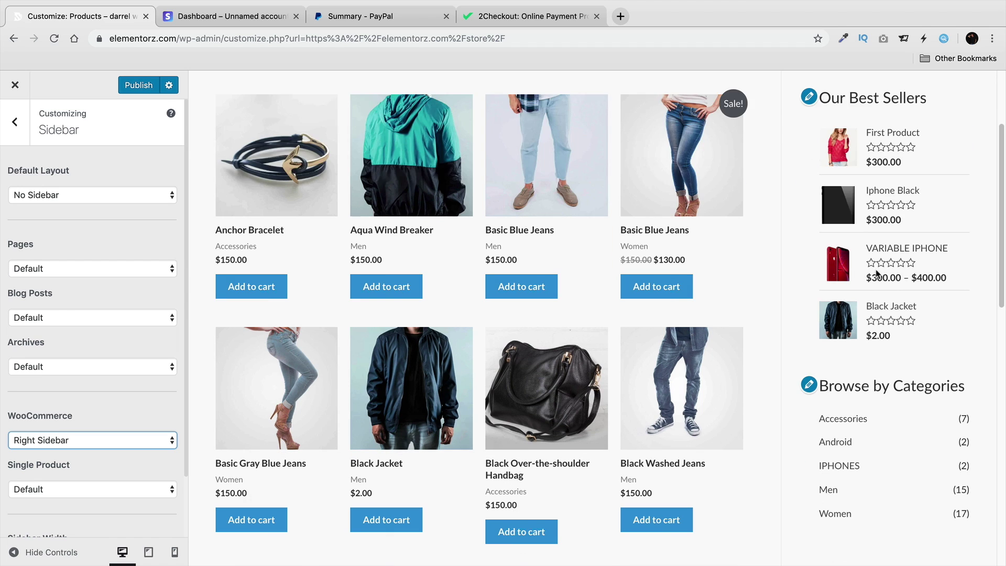
scroll(889, 286, up, 5)
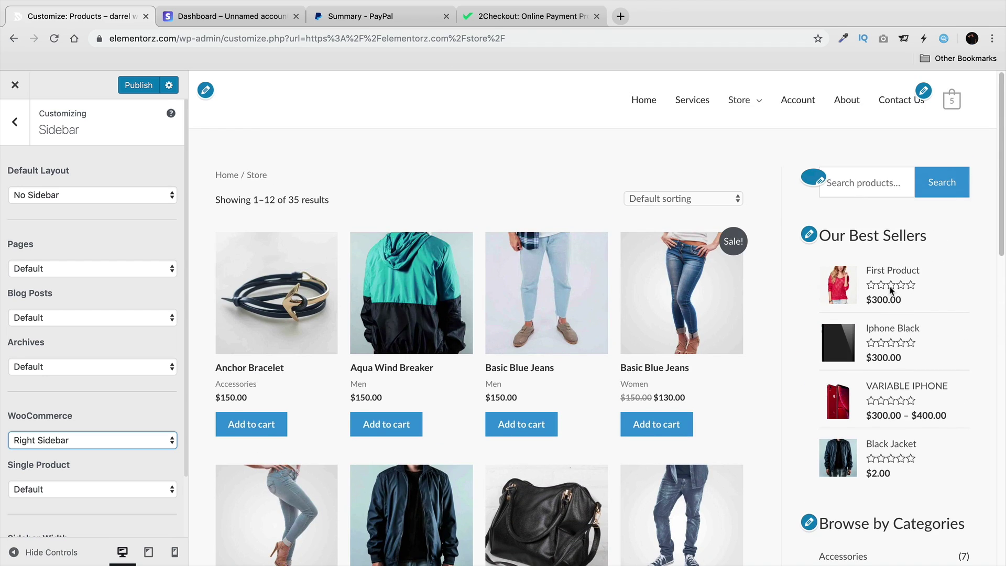
click(138, 85)
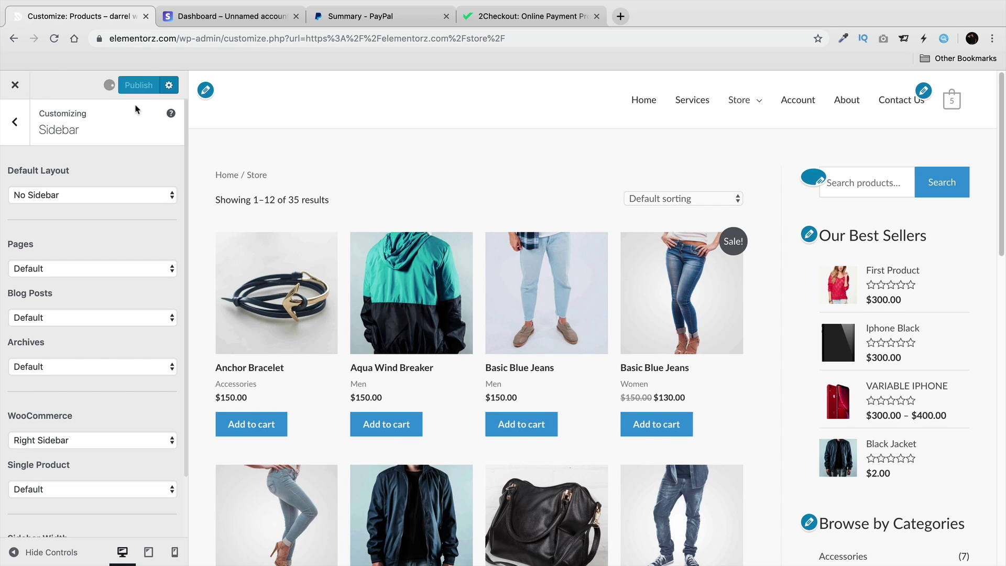
click(24, 130)
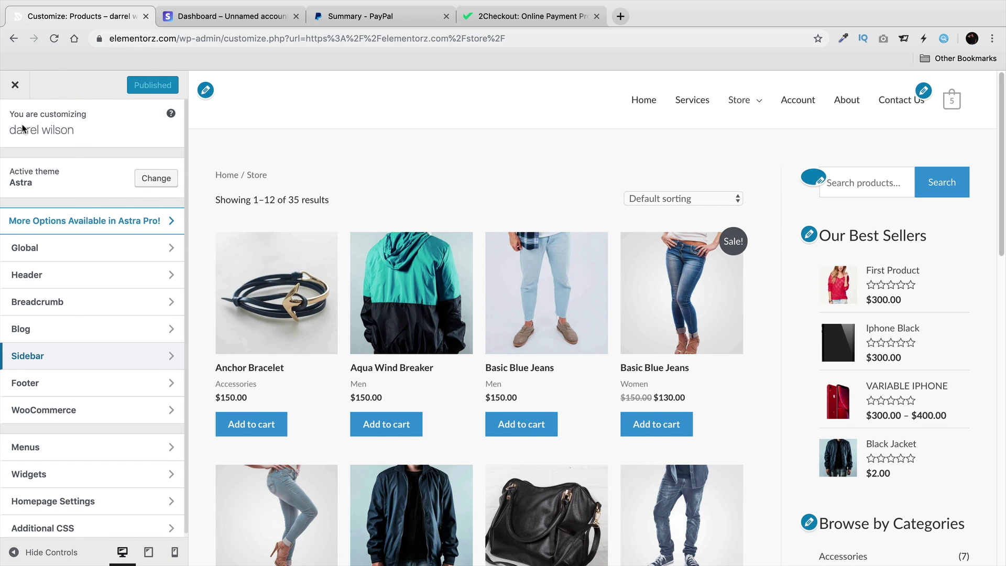
Move Filter Products by Price to second place in the WooCommerce Sidebar and publish.
click(88, 474)
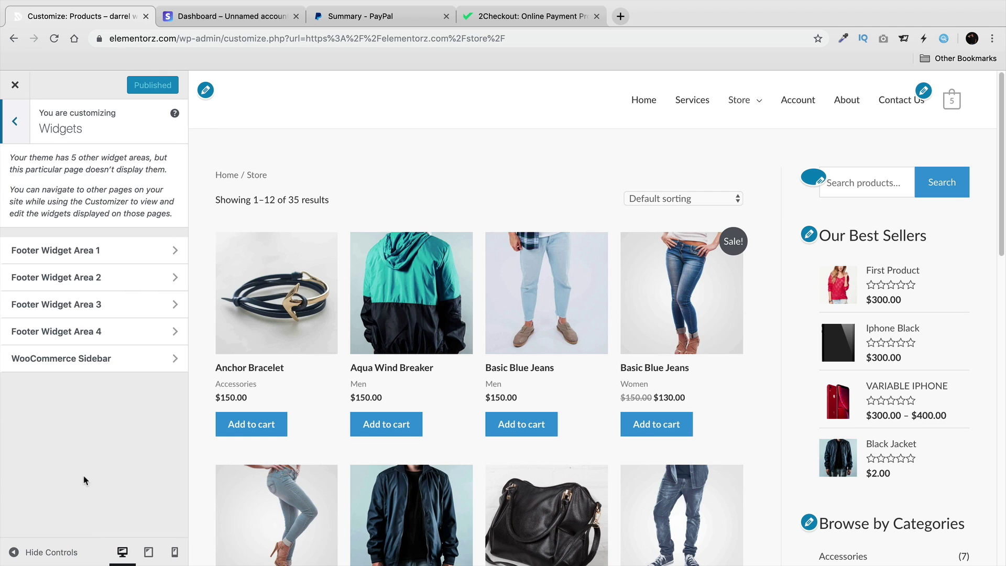
click(83, 359)
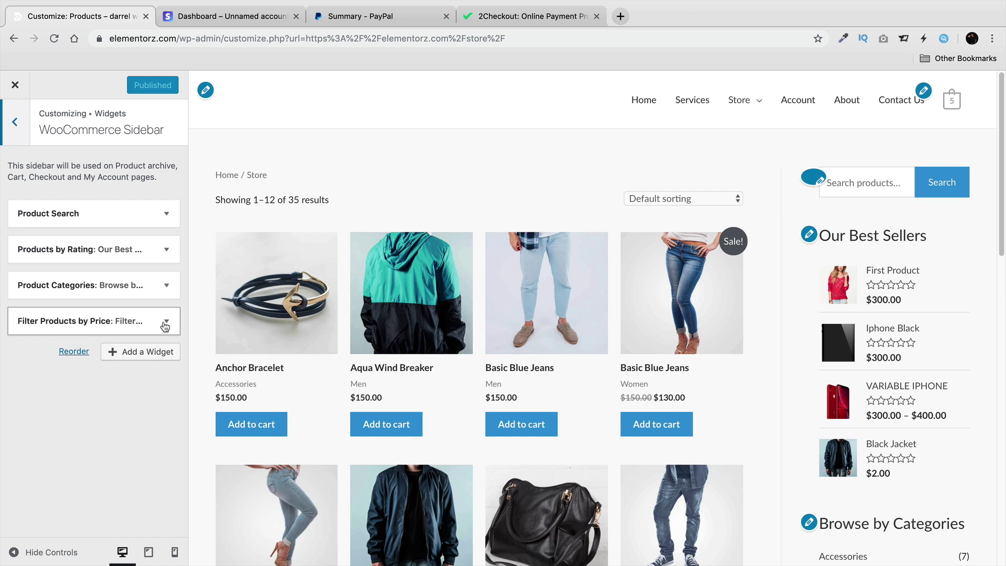
drag(164, 325, 130, 249)
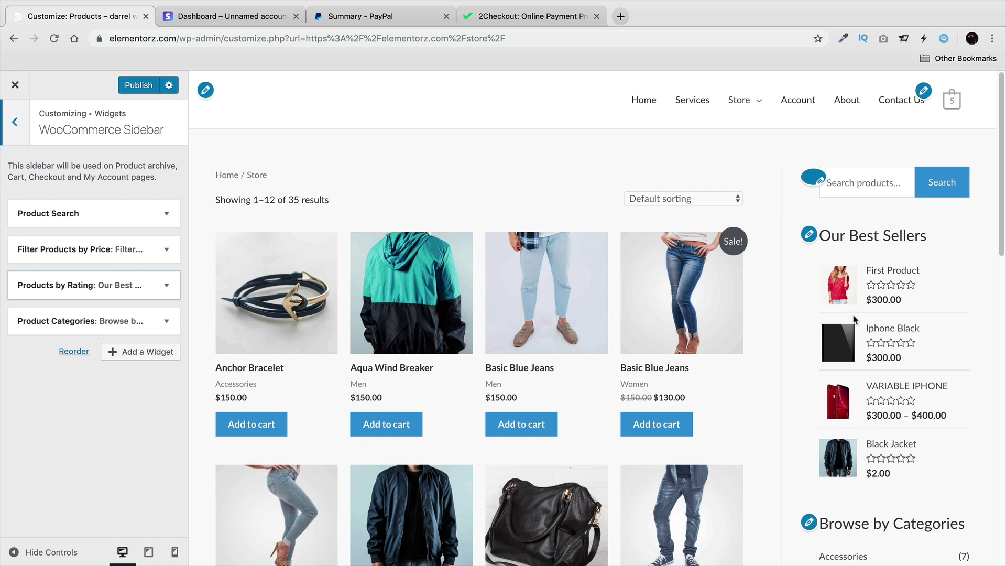
scroll(854, 361, down, 4)
scroll(854, 371, down, 2)
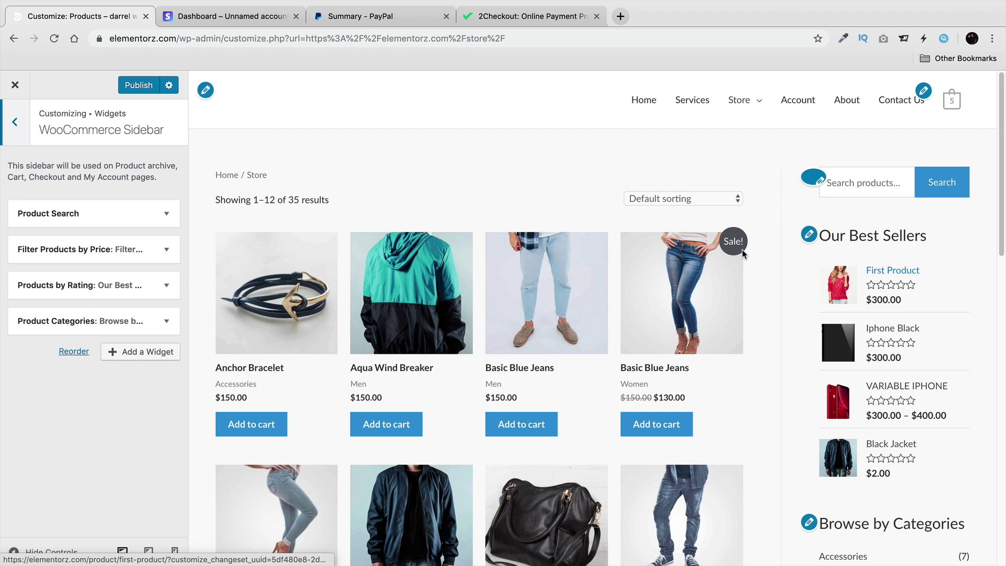
click(130, 89)
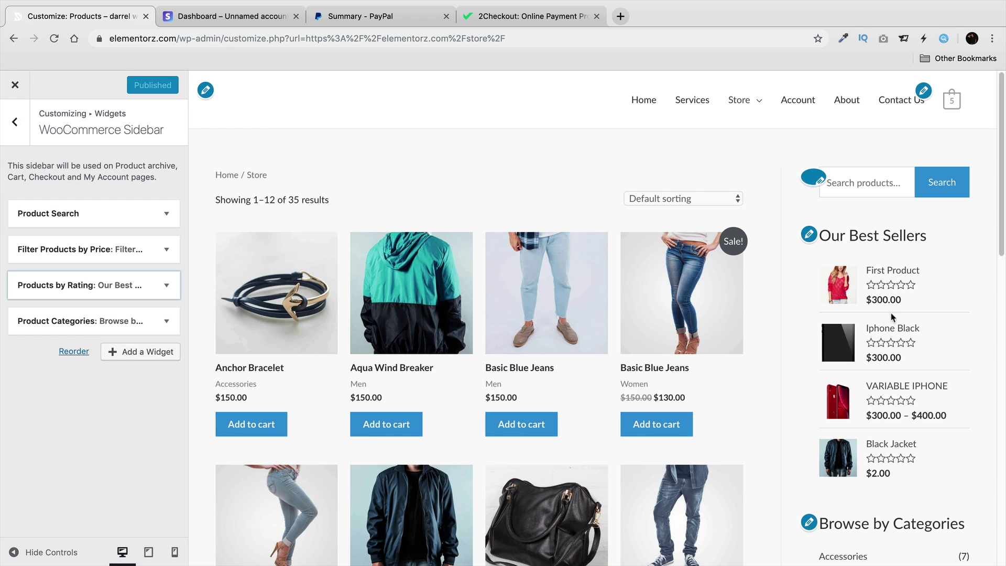
Add a Product Search widget to the sidebar, delete the duplicate, and publish.
click(139, 349)
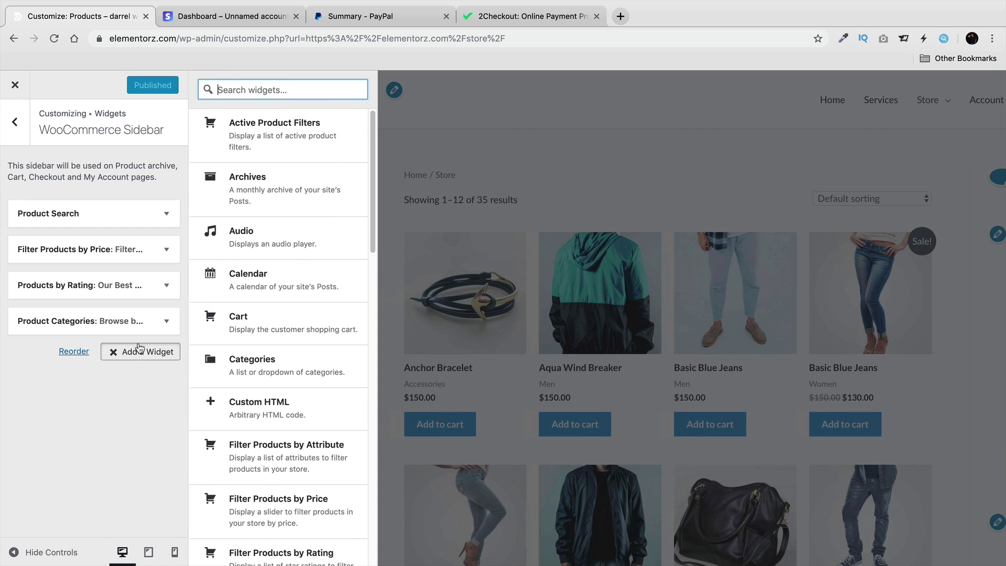
scroll(210, 356, down, 5)
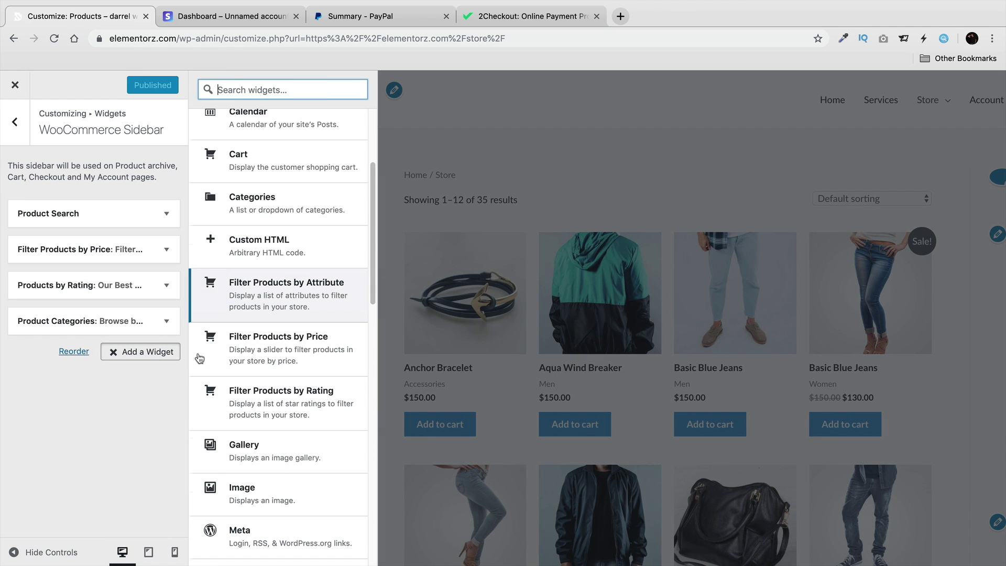
scroll(280, 369, down, 4)
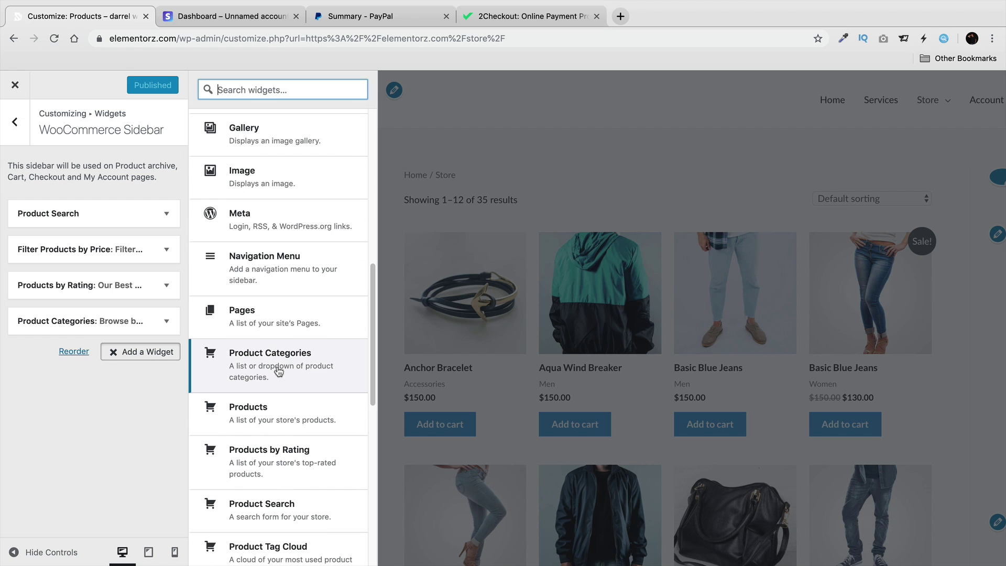
scroll(294, 365, down, 1)
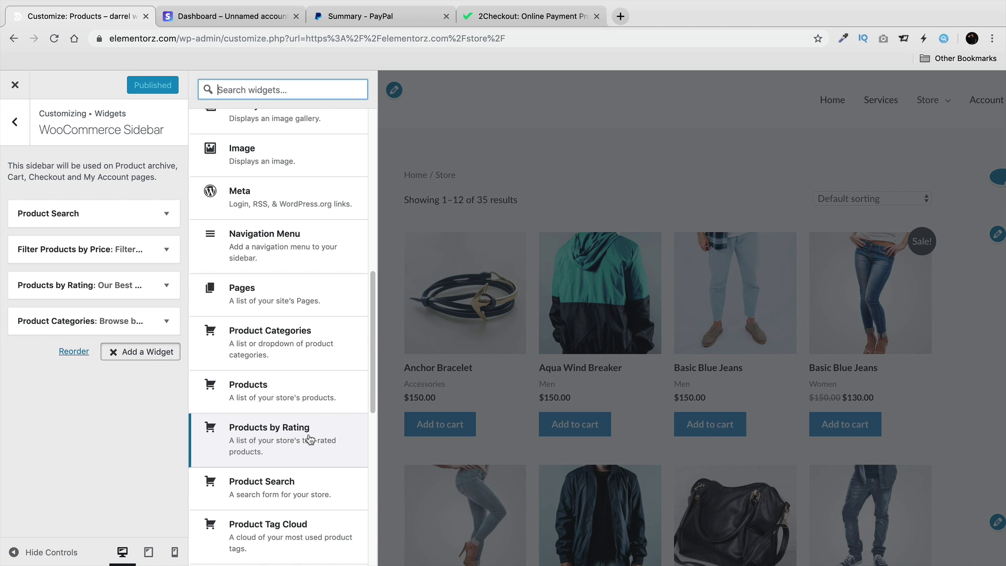
click(314, 489)
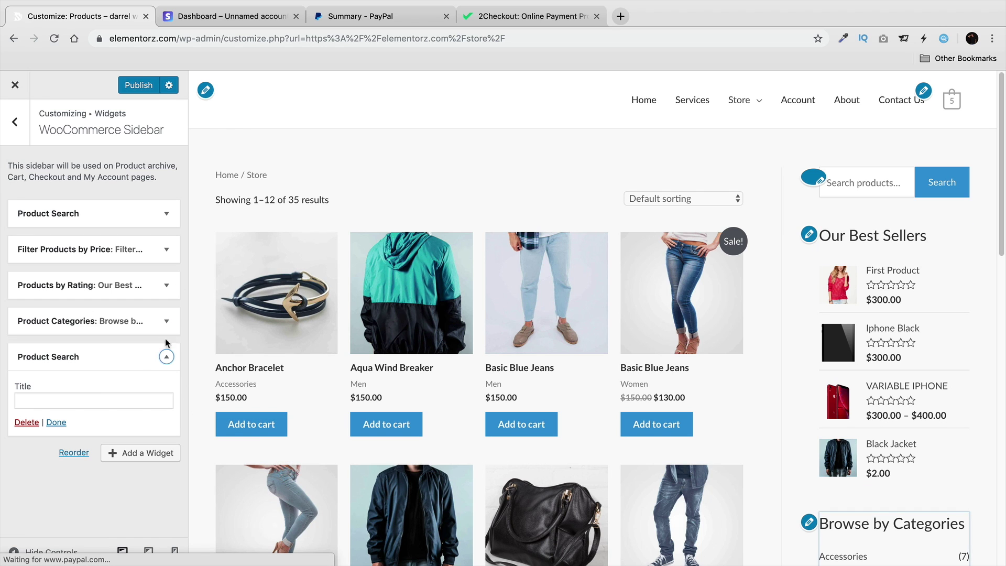
drag(164, 346, 143, 255)
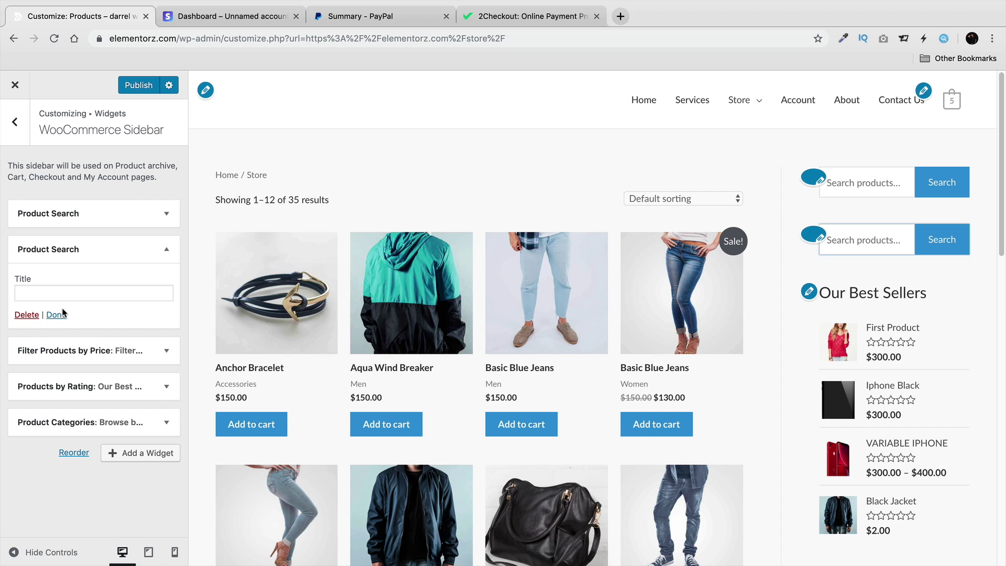
click(26, 315)
click(138, 85)
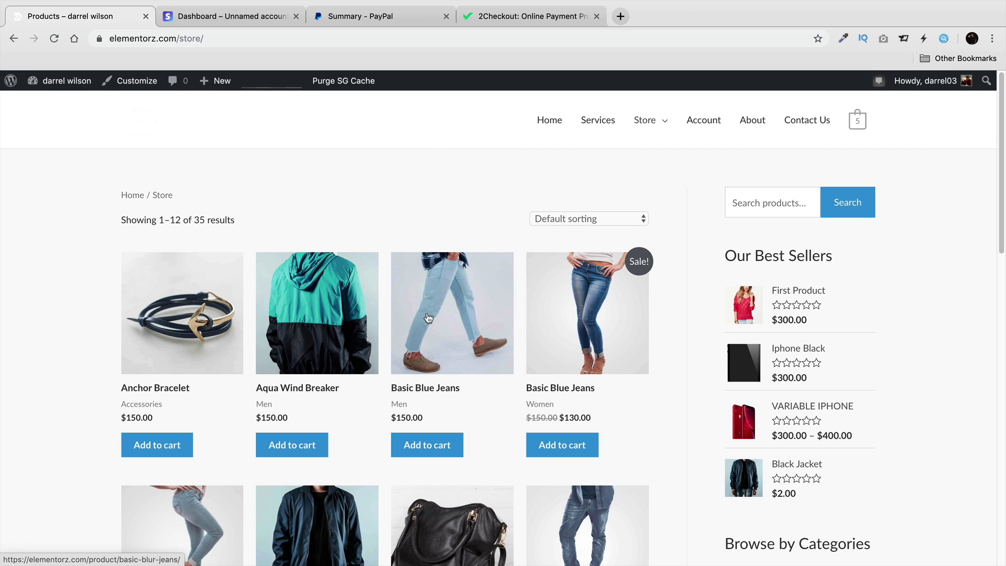
Open the store's Account page and edit it with Elementor.
mouse_move(654, 125)
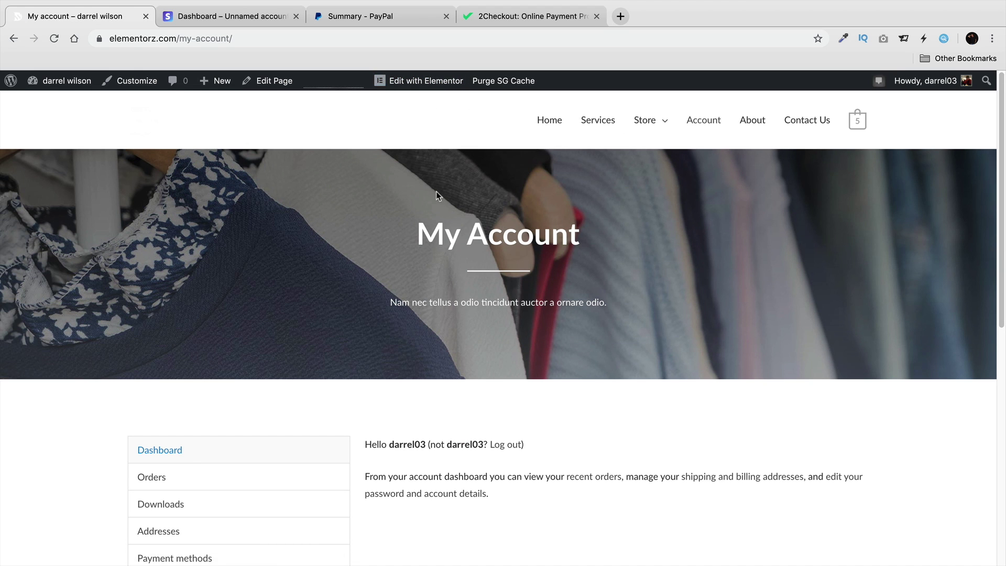
click(421, 82)
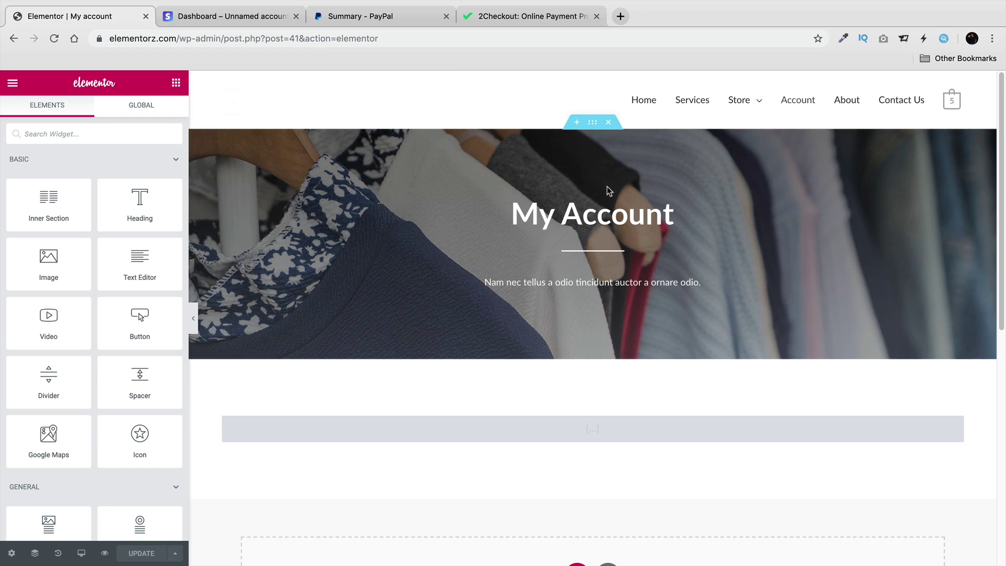
Set the My Account hero section's background image to Account-Section.jpg.
click(592, 124)
click(94, 112)
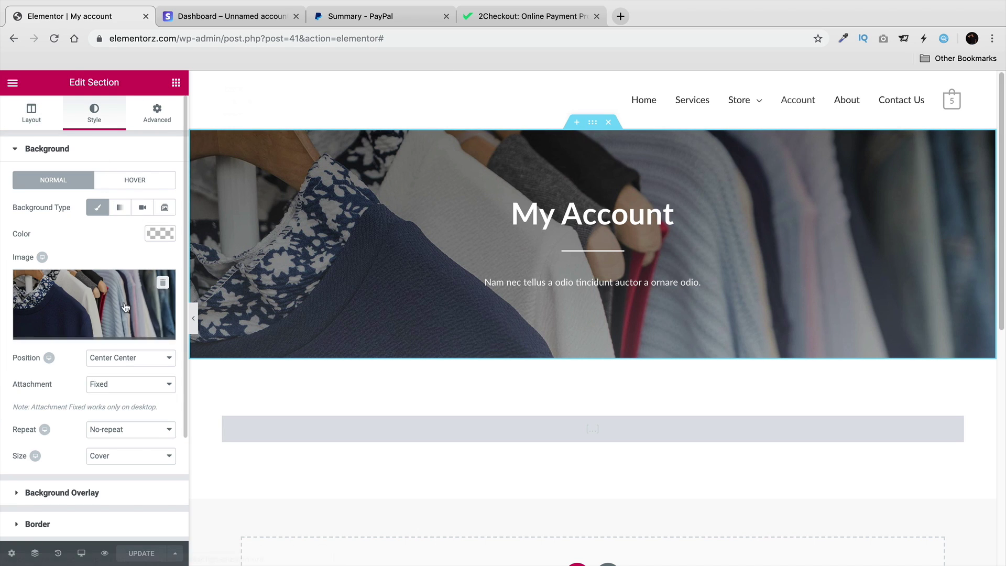
click(112, 331)
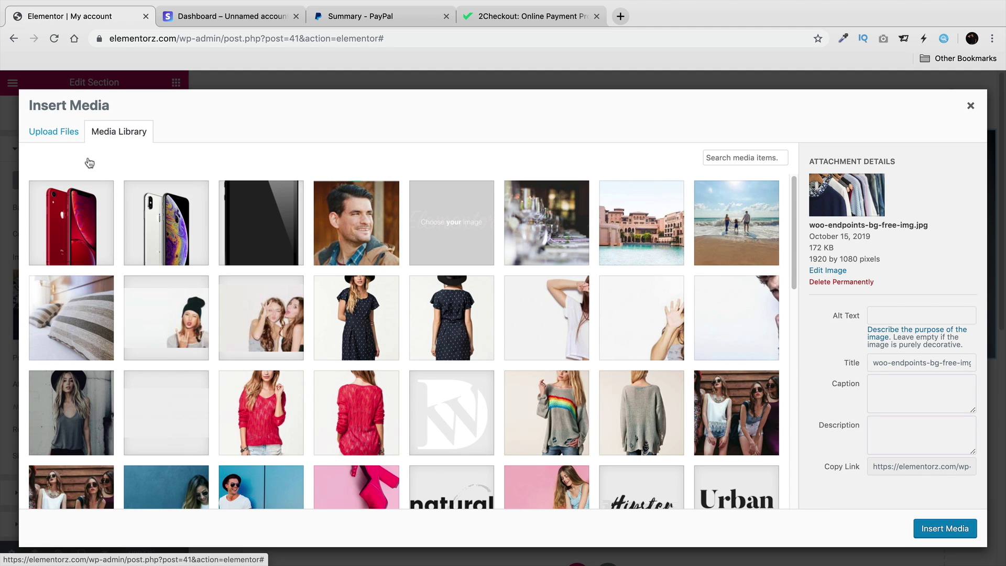
scroll(157, 377, down, 2)
click(71, 413)
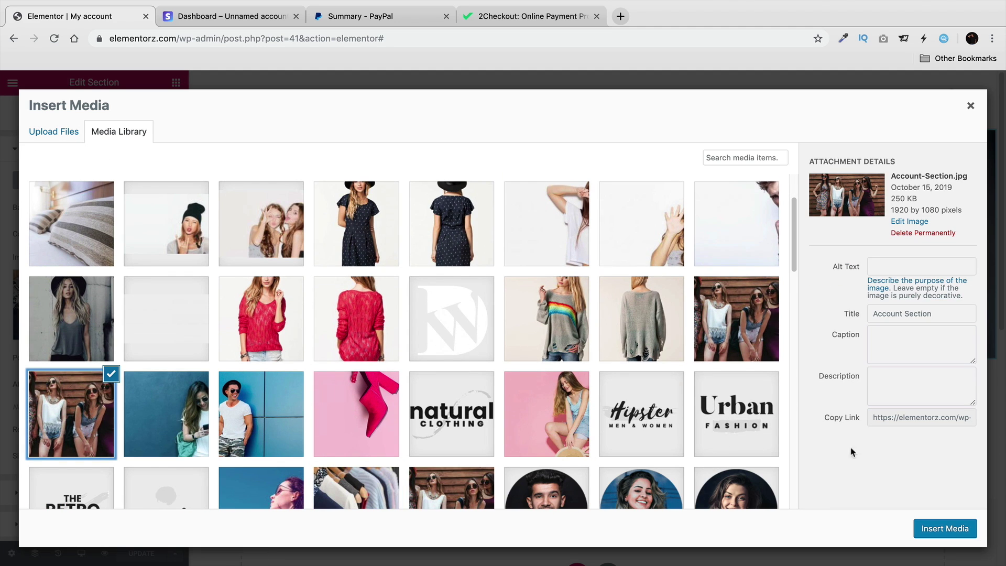
click(963, 525)
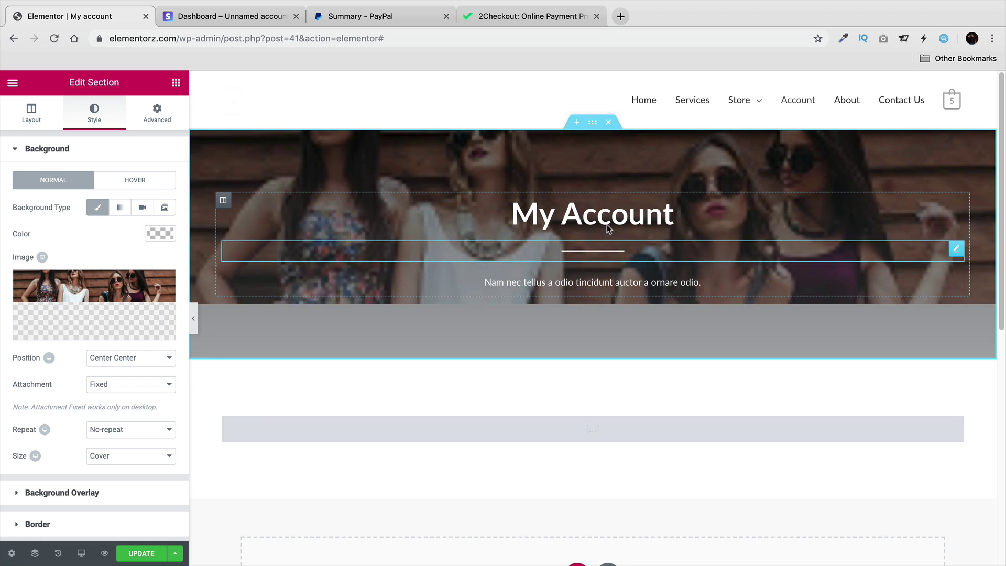
Select the account shortcode text, then update the page and view it live.
click(532, 433)
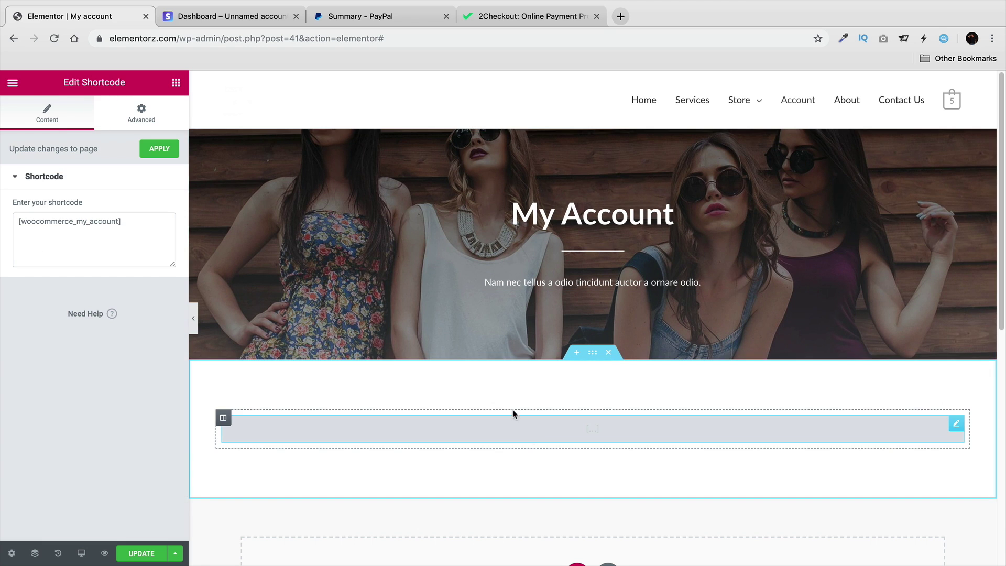
drag(133, 220, 13, 218)
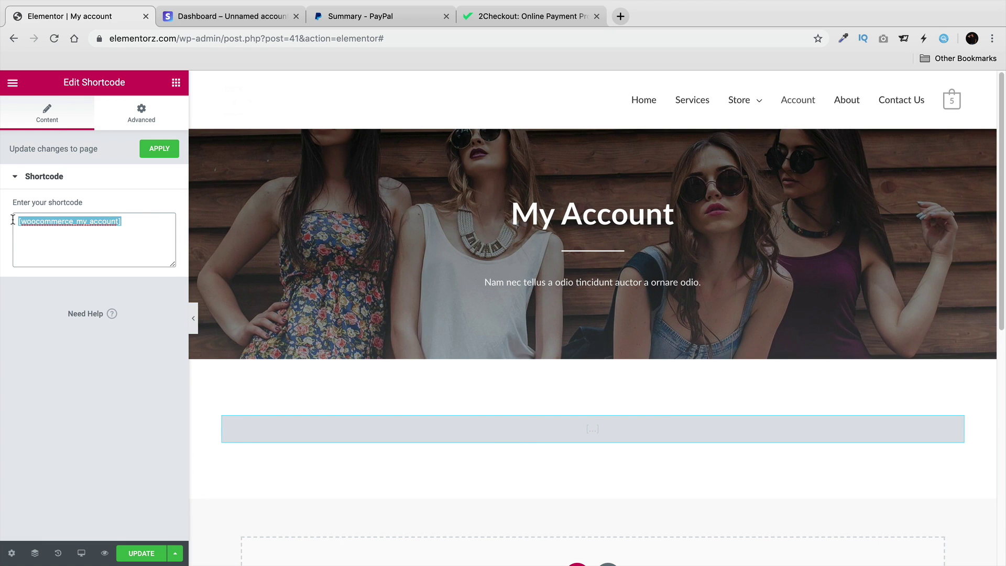
click(121, 231)
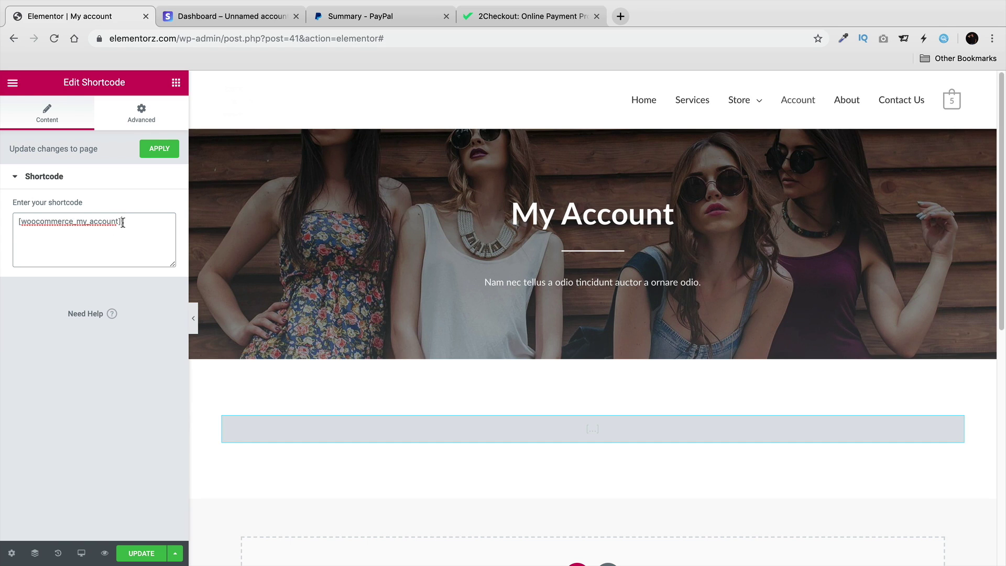
drag(123, 222, 2, 226)
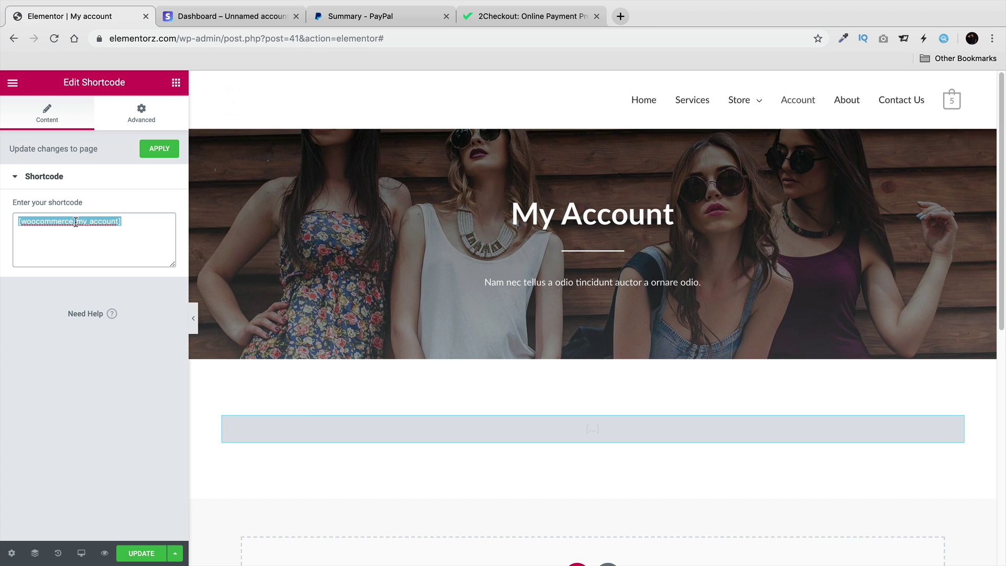
click(152, 549)
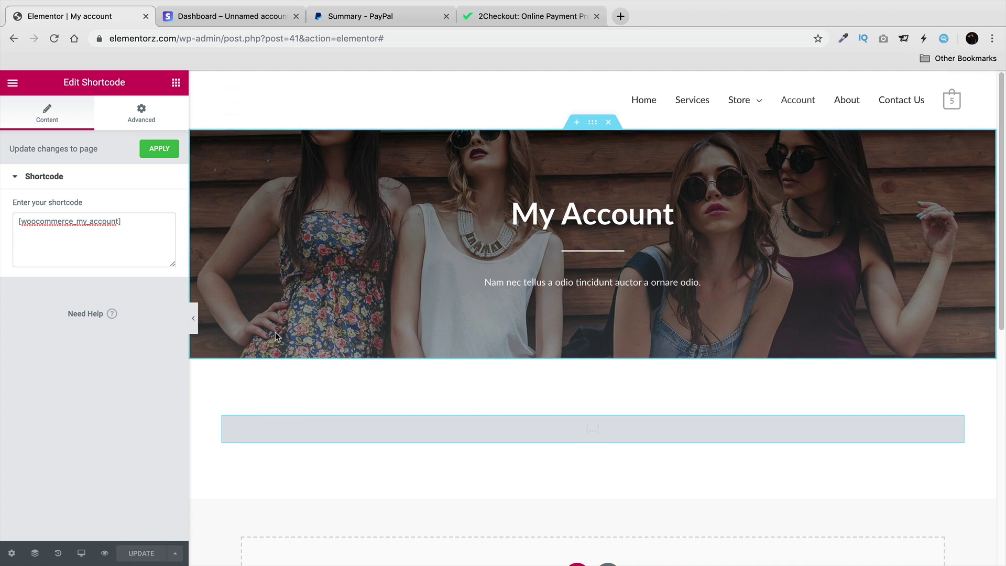
click(14, 83)
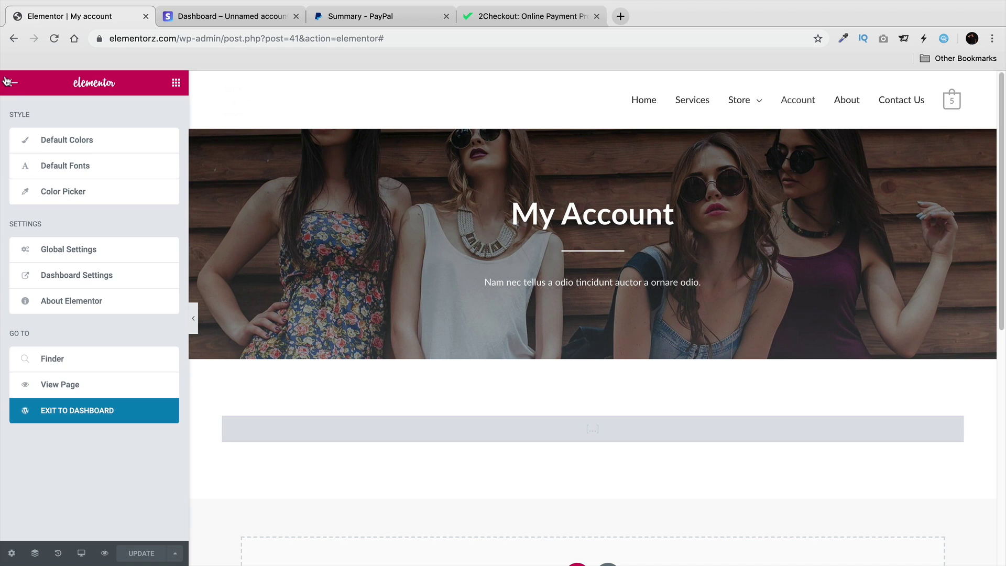
click(99, 388)
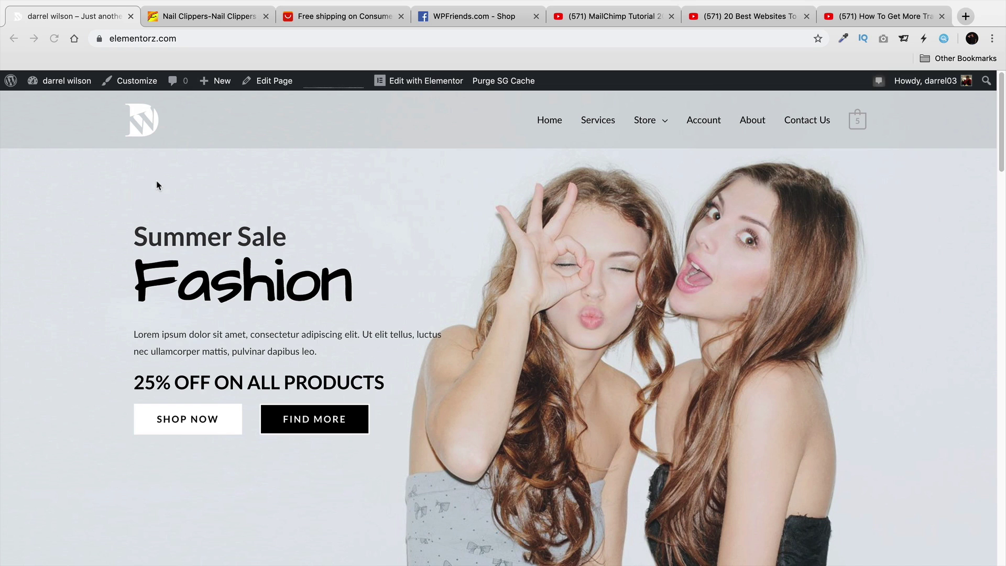
Switch to the browser tab showing Alibaba's nail clippers search results.
click(210, 16)
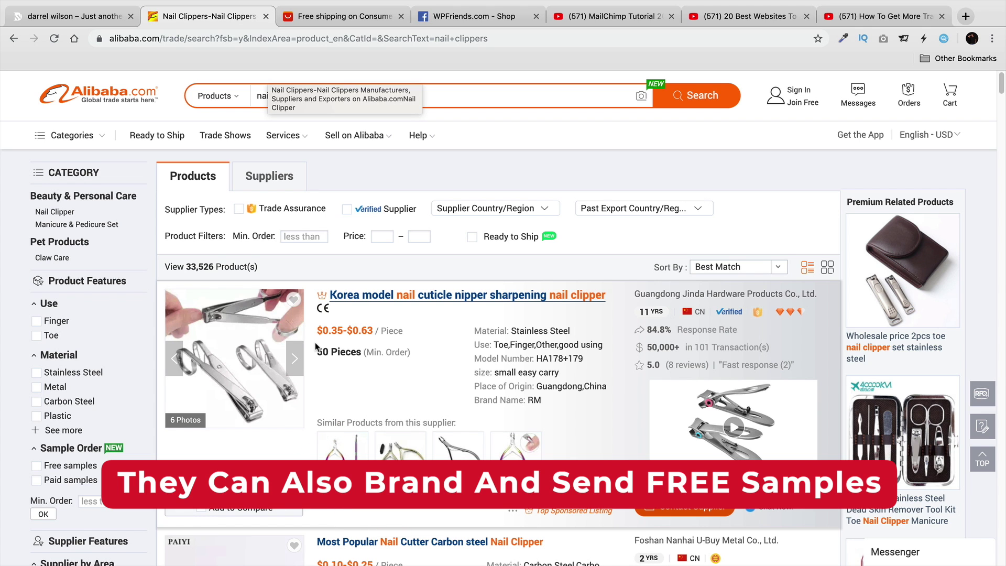
scroll(316, 345, down, 3)
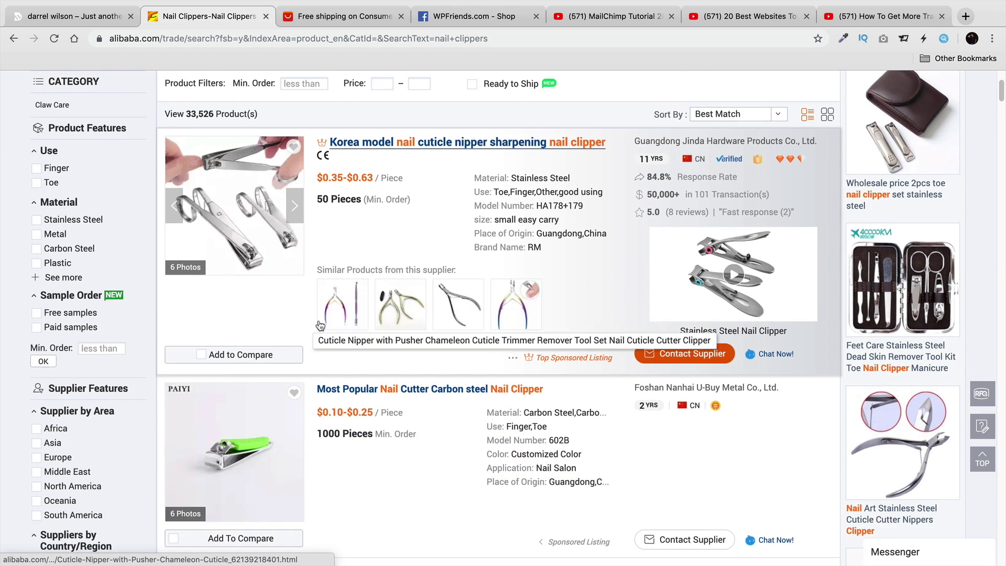
scroll(319, 325, down, 2)
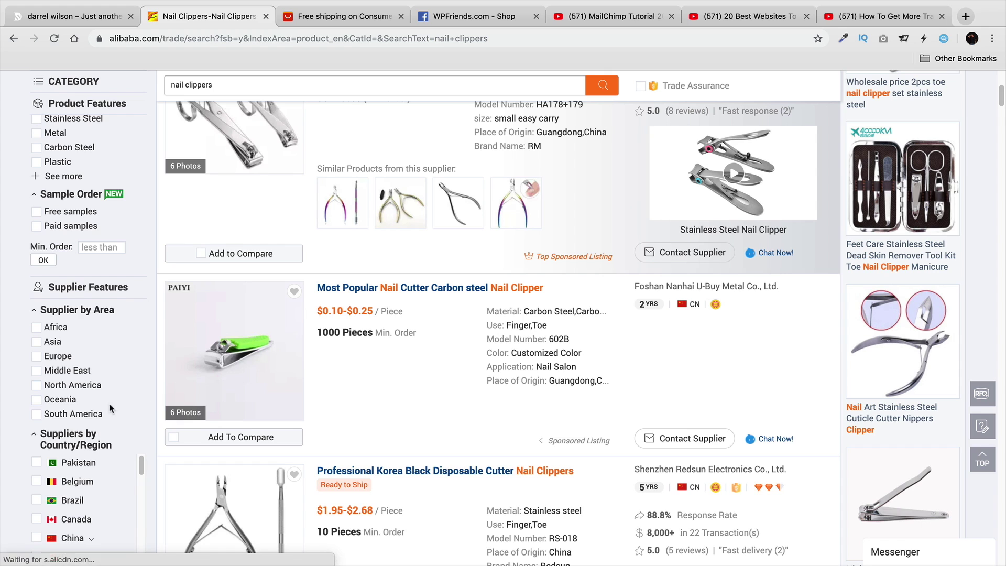
scroll(389, 366, down, 3)
scroll(389, 366, down, 3)
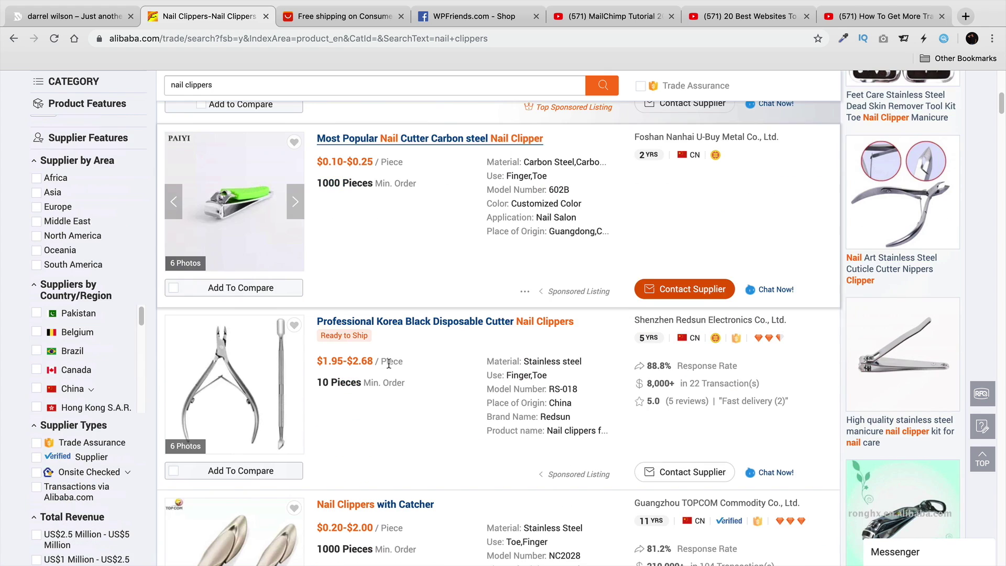
scroll(389, 366, down, 3)
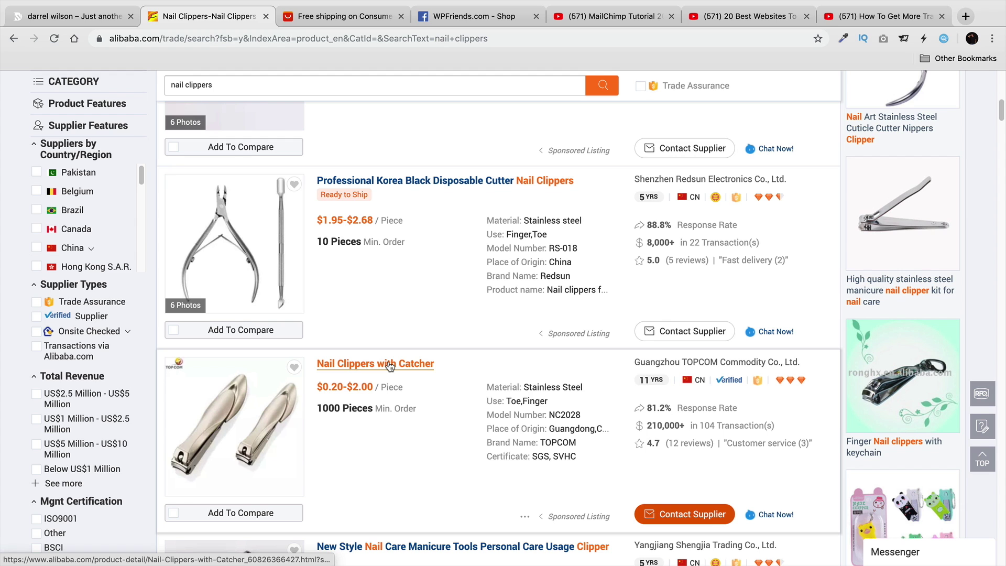
scroll(401, 365, down, 3)
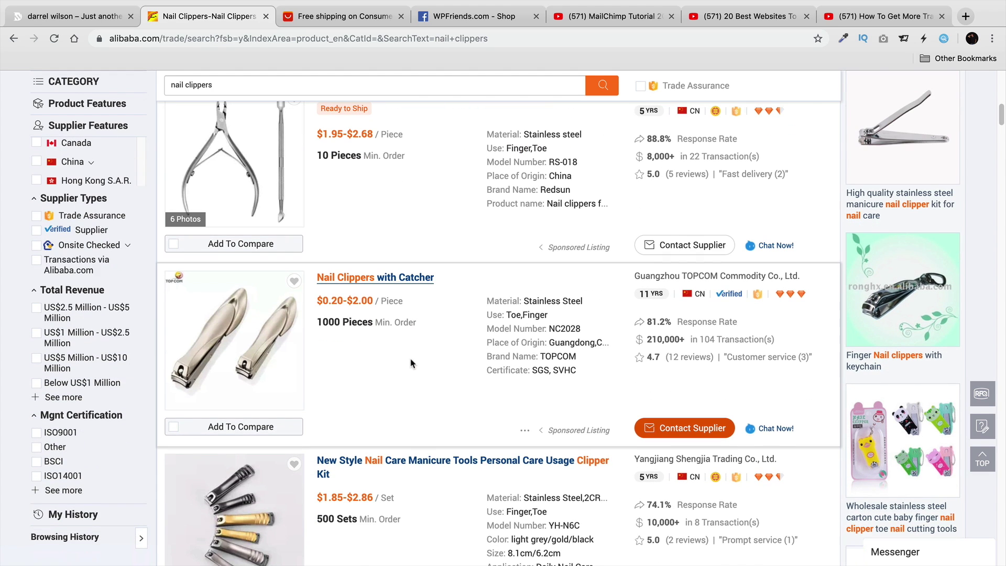
scroll(412, 365, down, 2)
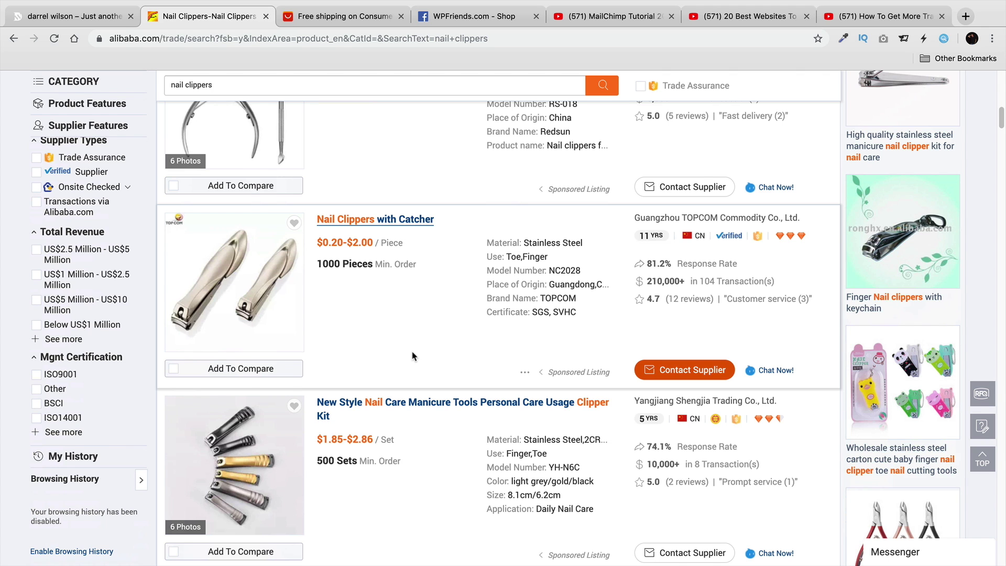
scroll(409, 352, down, 6)
scroll(410, 354, down, 10)
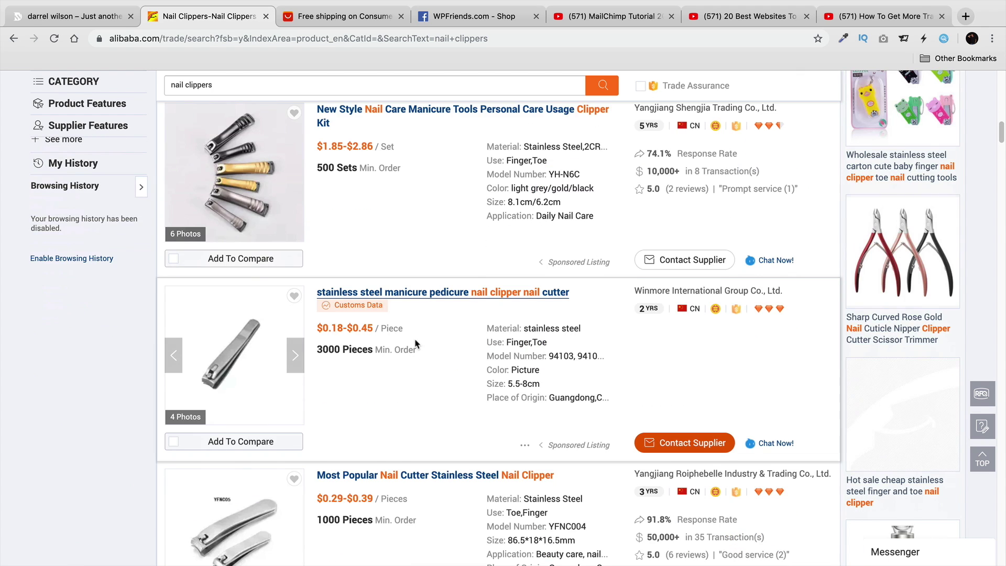
scroll(416, 343, down, 7)
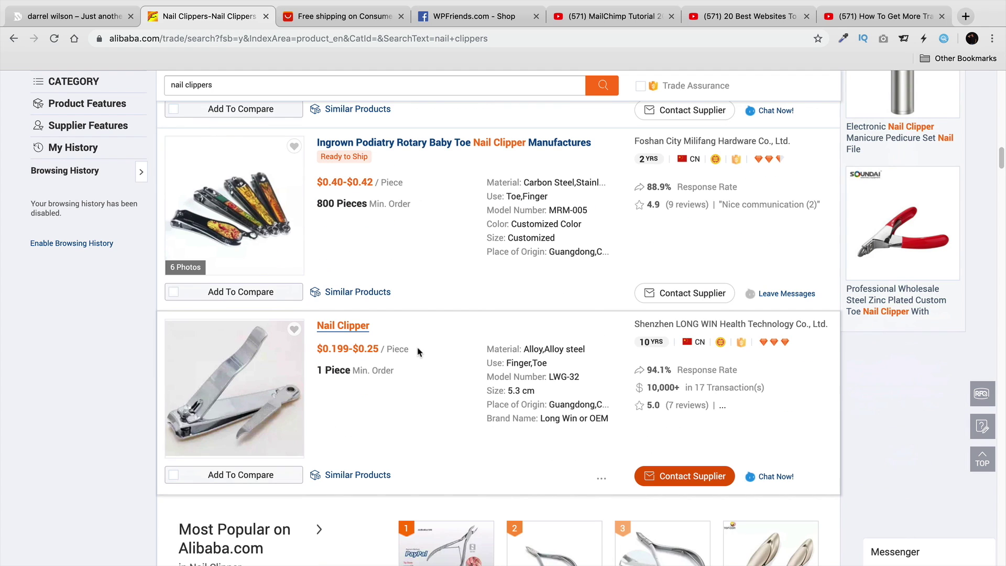
scroll(392, 340, up, 7)
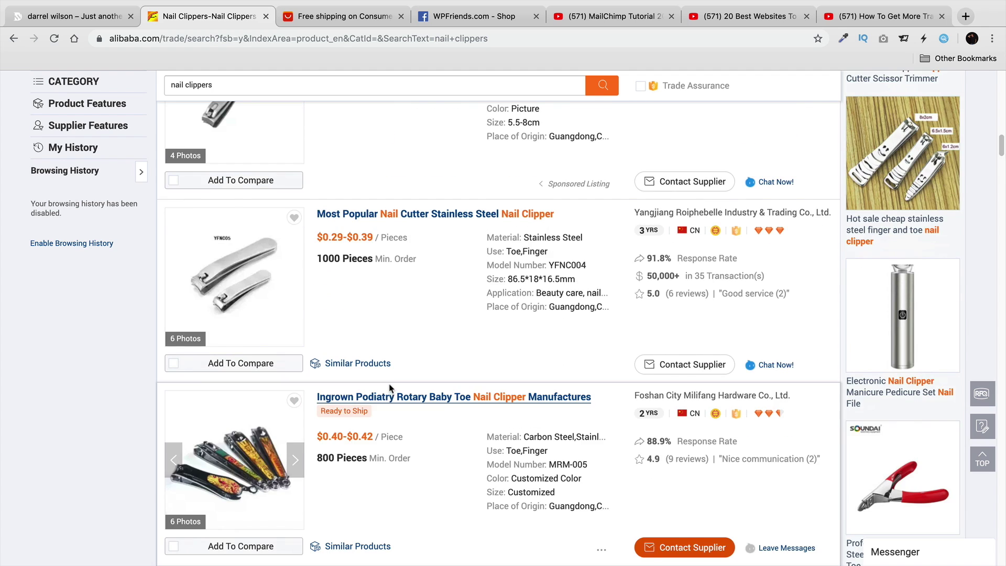
scroll(390, 390, up, 3)
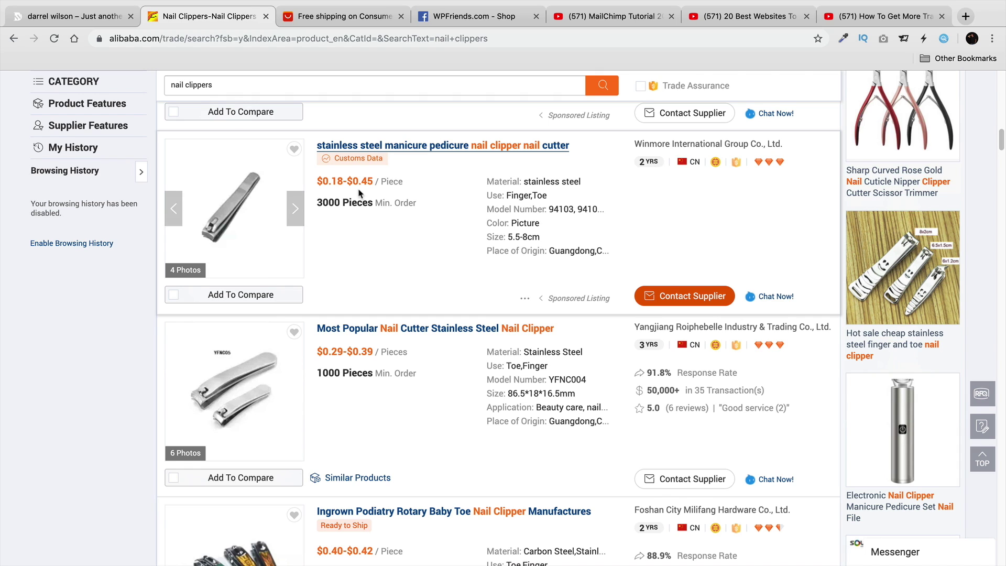
drag(316, 184, 350, 182)
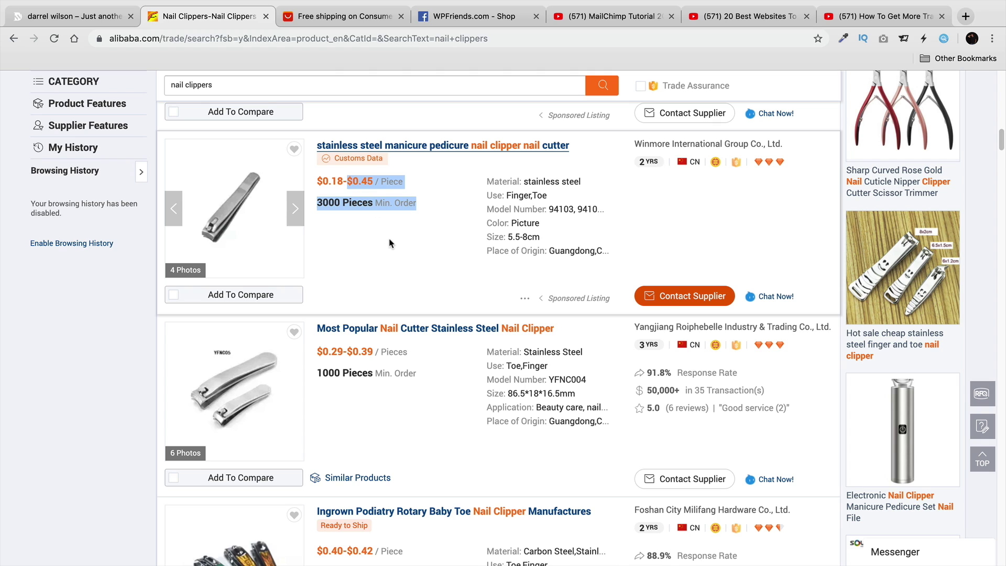
scroll(468, 453, down, 15)
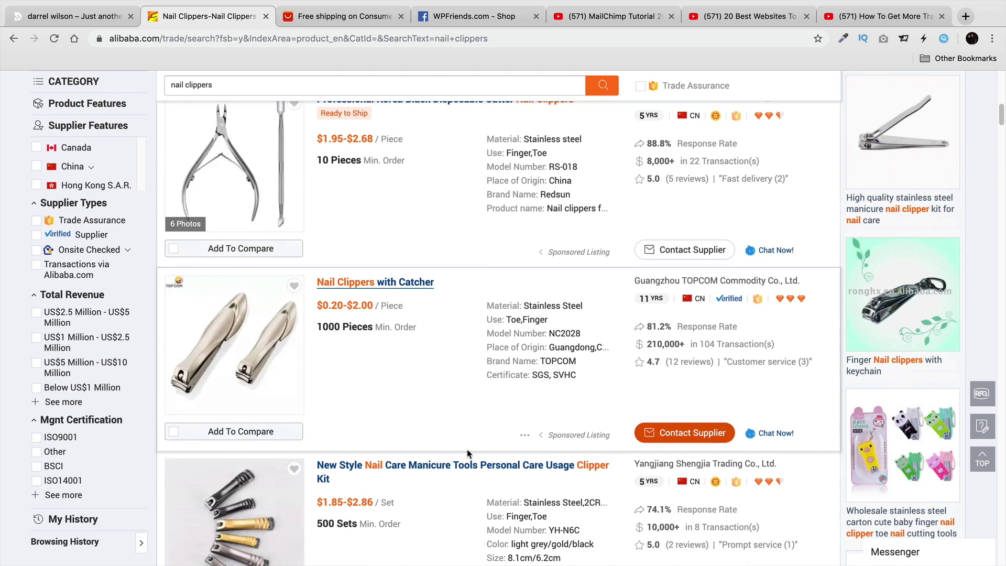
scroll(468, 445, up, 2)
scroll(468, 440, up, 2)
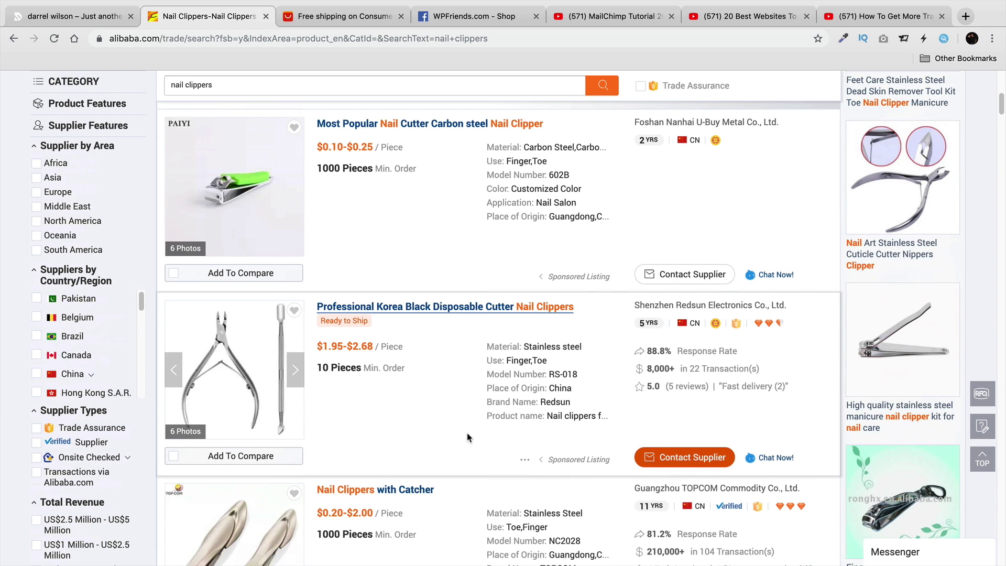
scroll(468, 437, up, 8)
click(336, 100)
click(337, 99)
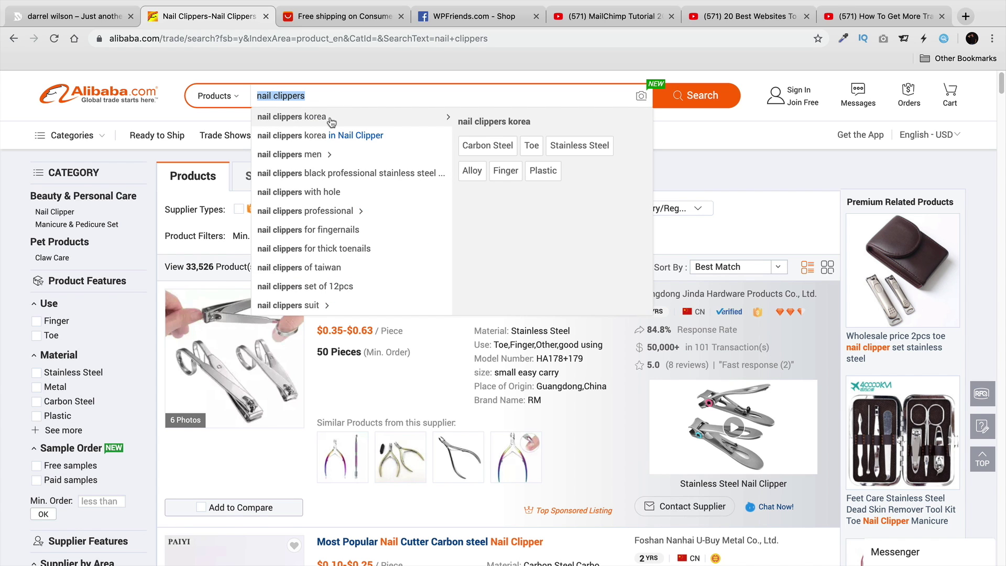
click(240, 100)
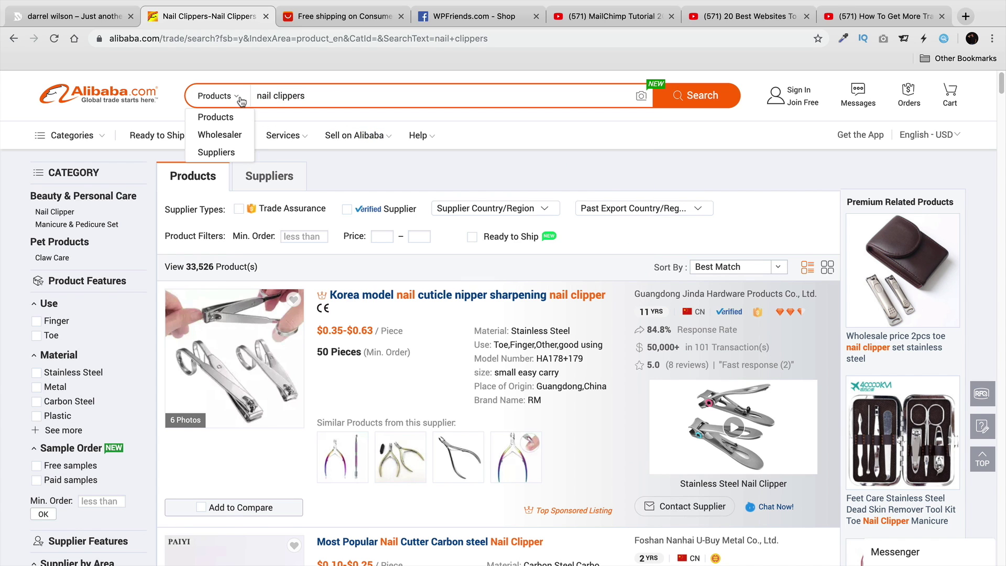
click(342, 96)
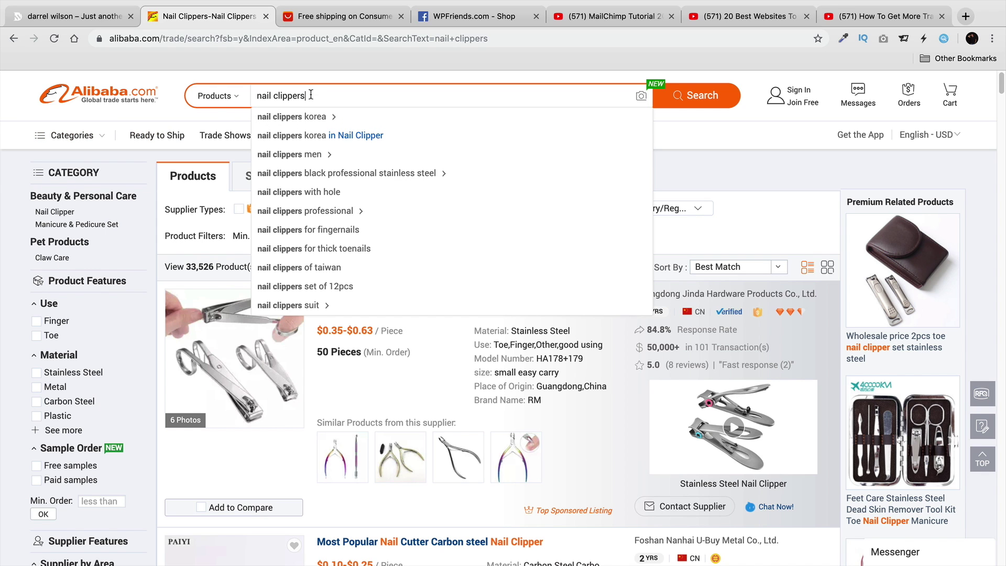
double_click(309, 95)
triple_click(309, 95)
Search Alibaba for 'sticker' and scroll through the results.
text(sticker)
key(Return)
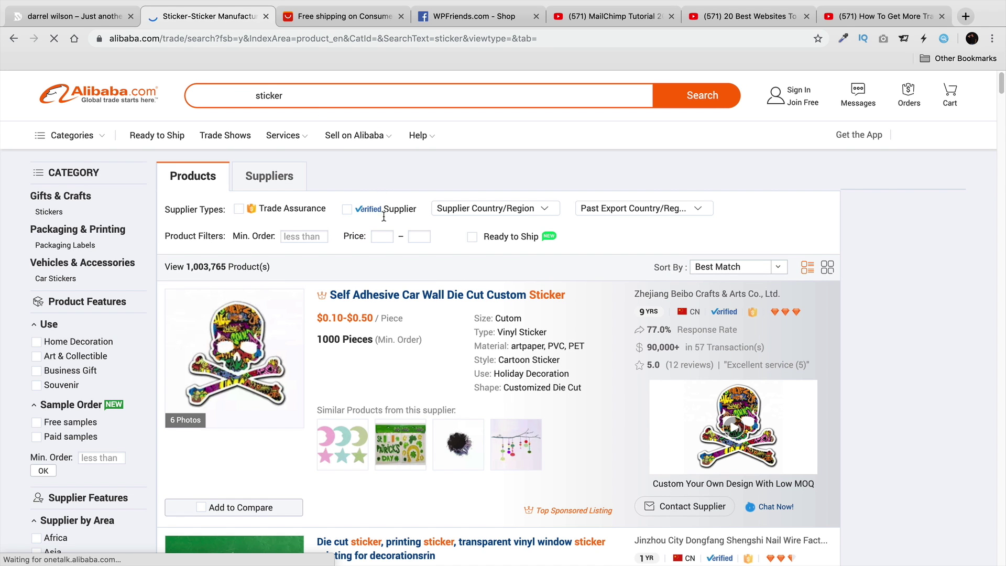
scroll(445, 293, down, 8)
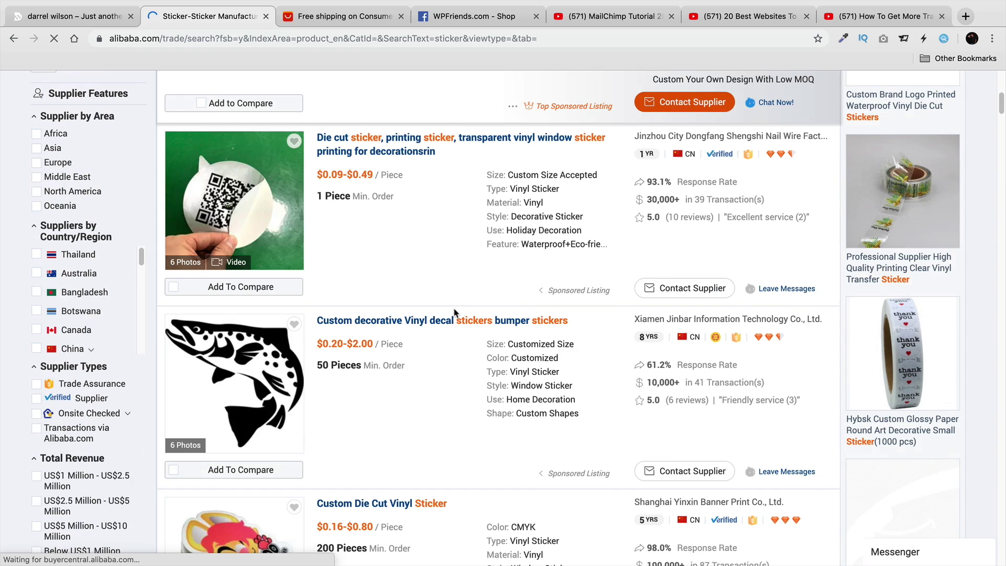
scroll(454, 312, down, 3)
scroll(366, 293, down, 3)
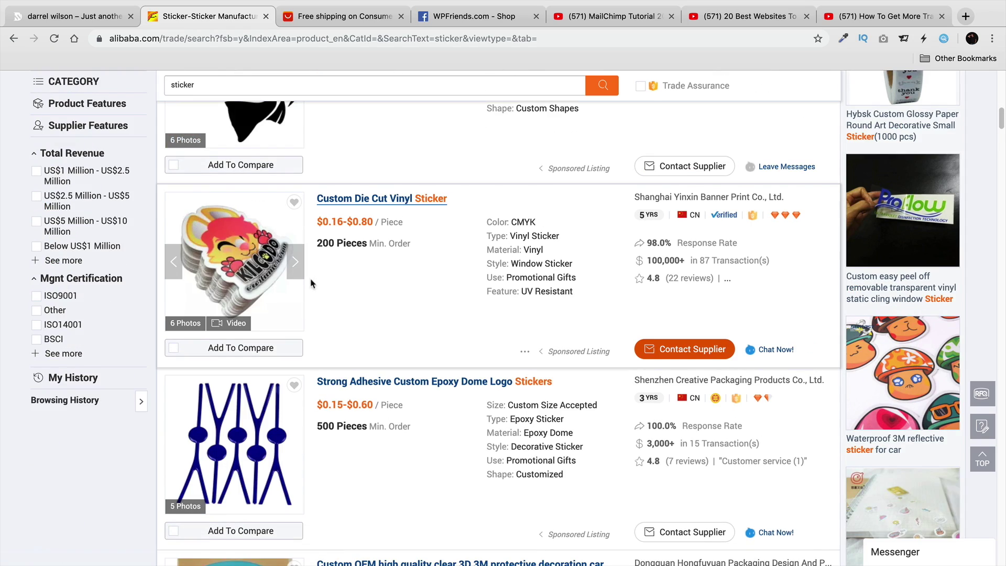
scroll(395, 317, down, 7)
scroll(414, 324, up, 15)
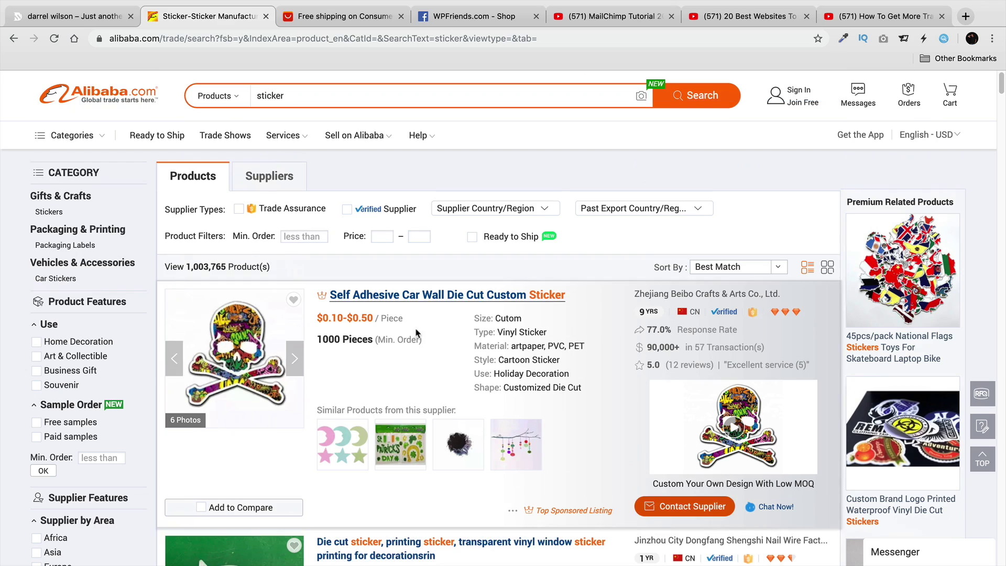
Replace the search with 'iphone cases' and browse the 498,899 product results.
click(363, 100)
text(iphone cases)
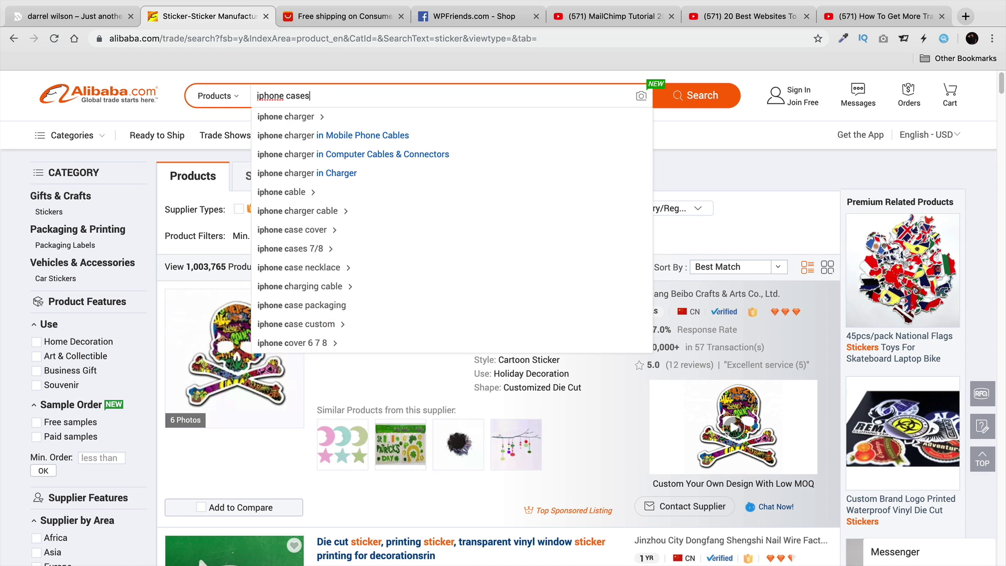
key(Return)
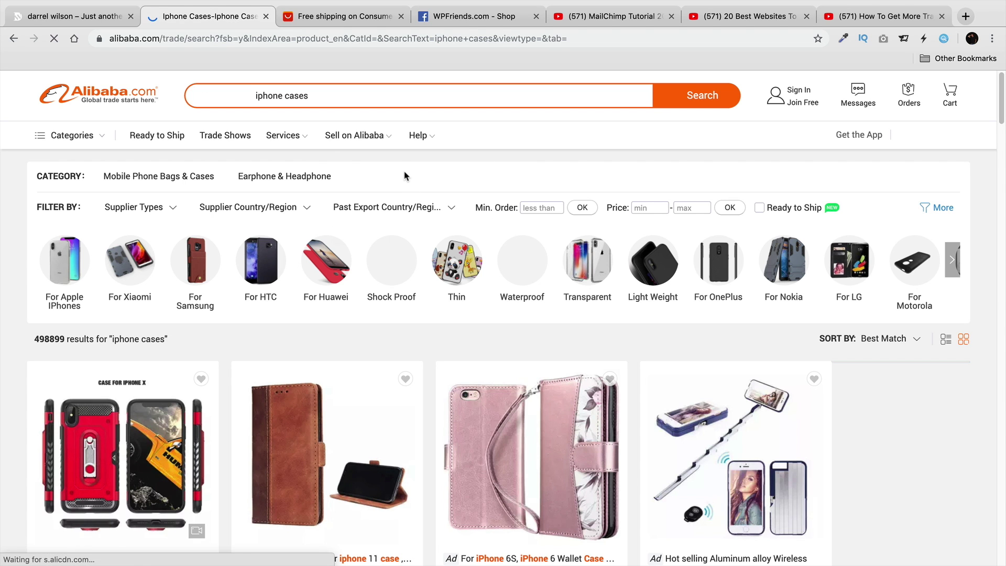
scroll(209, 346, down, 4)
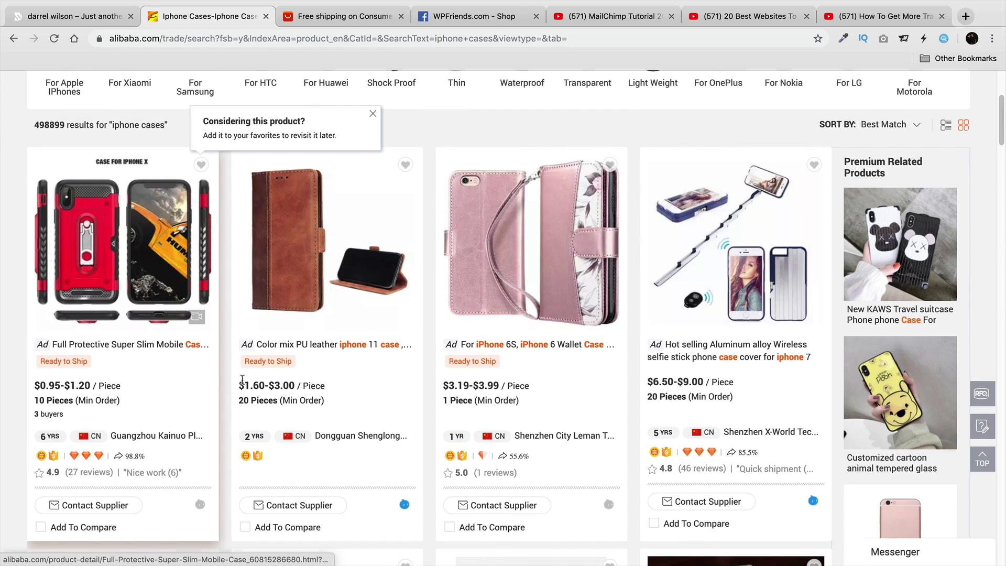
scroll(90, 345, down, 5)
scroll(91, 346, down, 1)
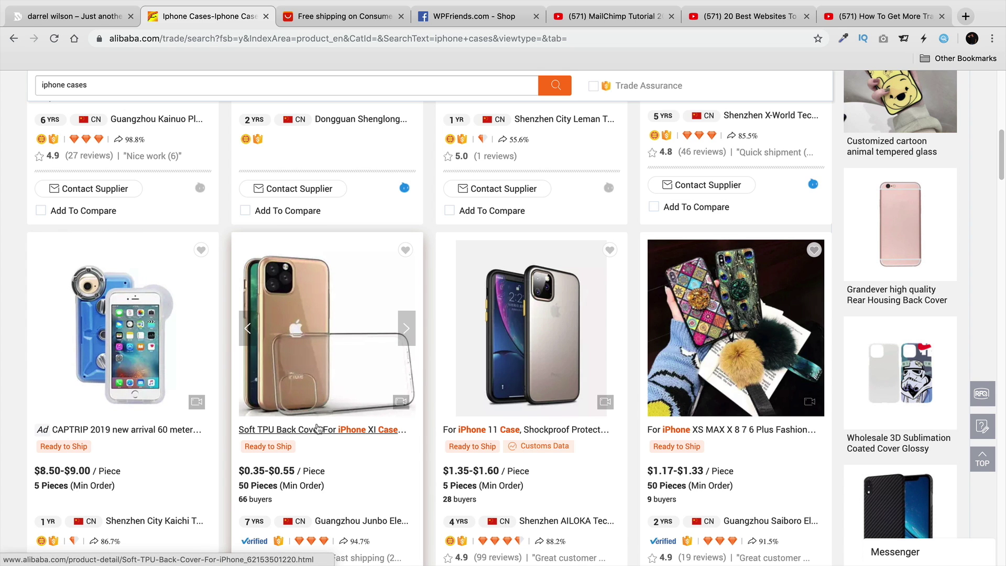
scroll(314, 430, down, 7)
scroll(317, 417, down, 8)
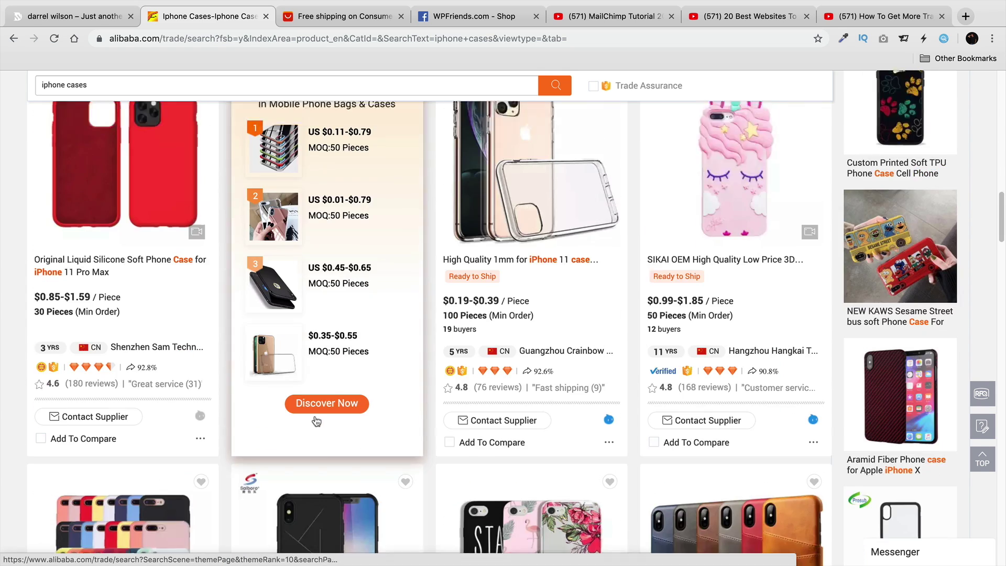
scroll(328, 384, up, 20)
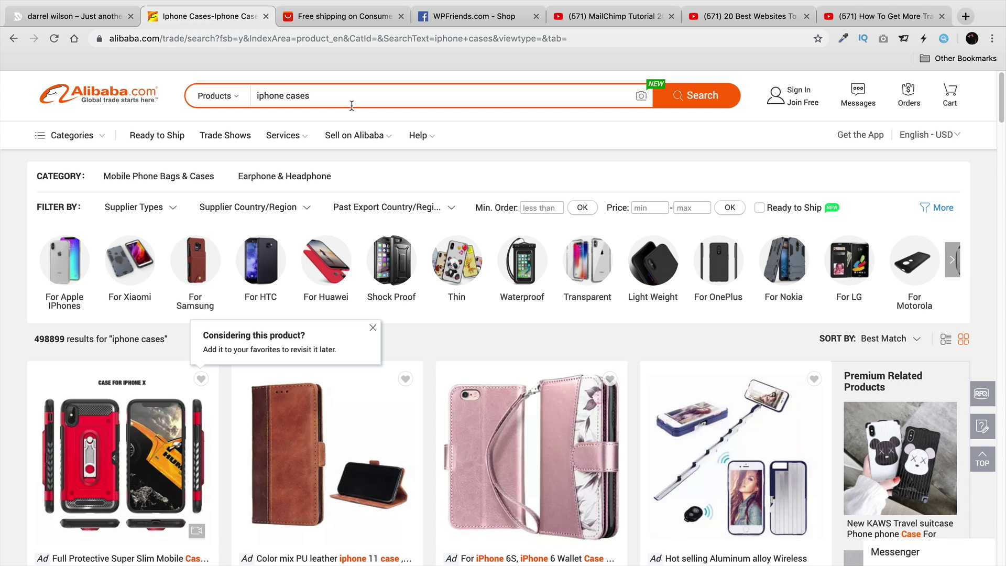
Search Alibaba for 'baby toys' via the suggestion and highlight the 387,616 result count.
triple_click(352, 106)
text(baby)
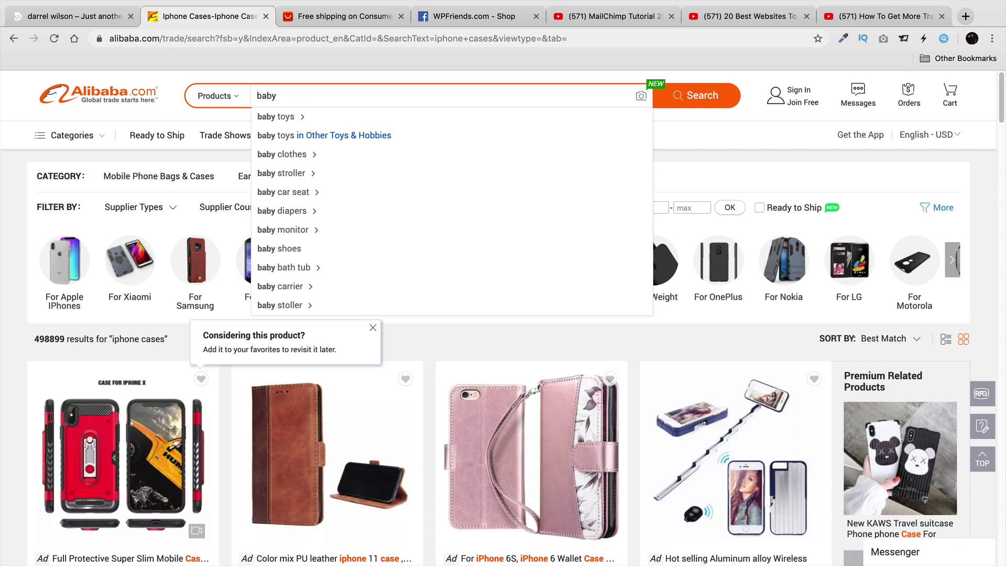
key(Down)
key(Return)
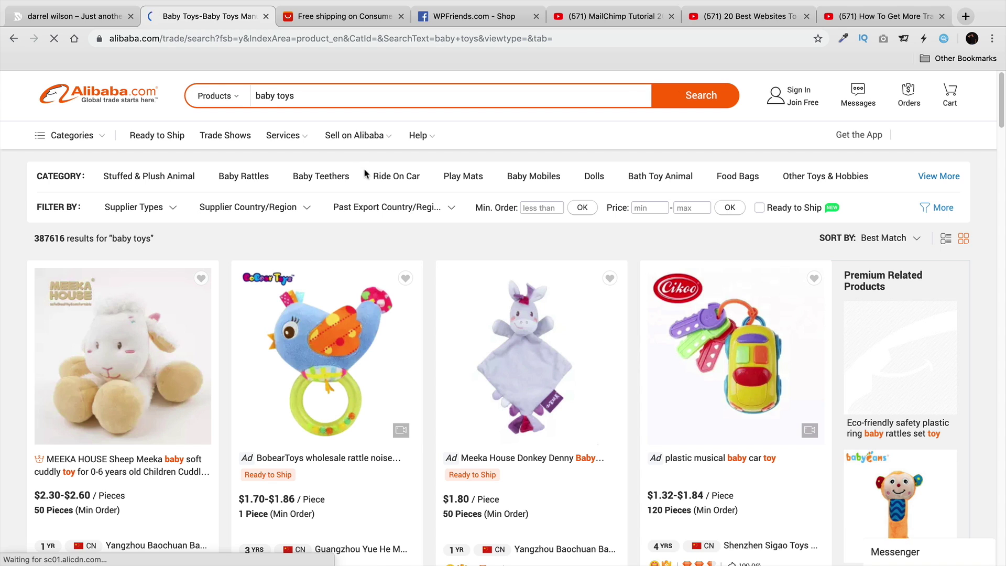
mouse_move(391, 158)
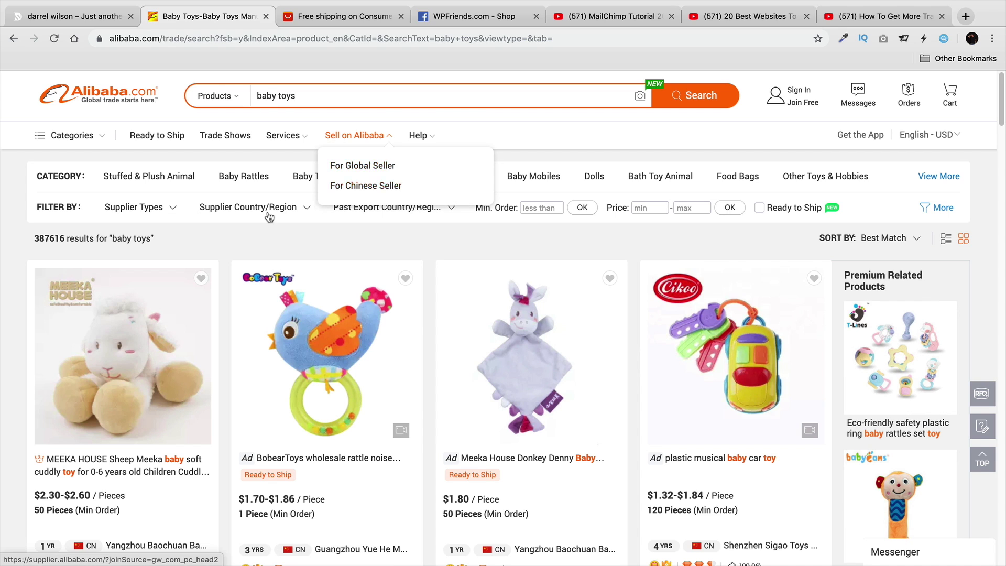
drag(51, 237, 32, 236)
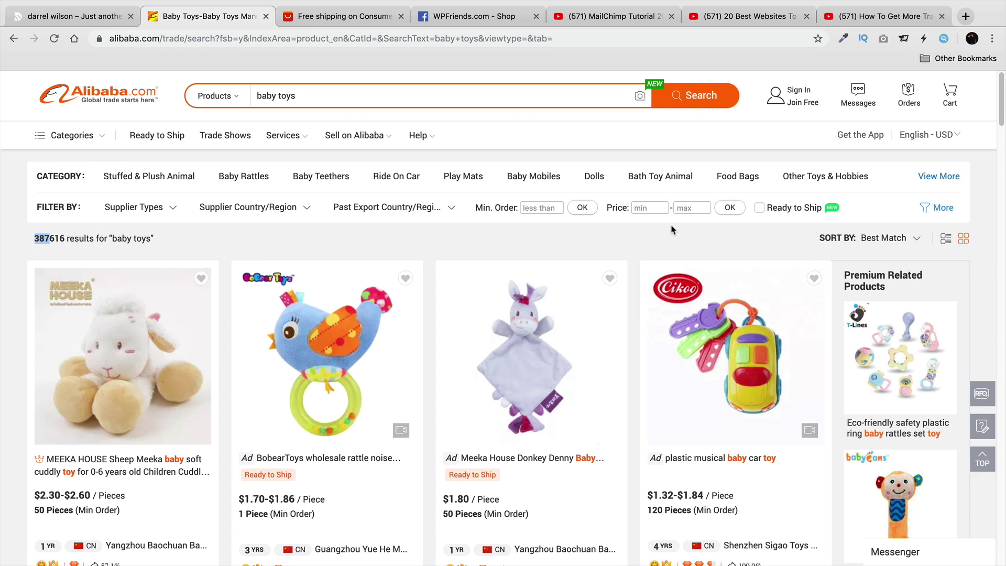
Browse the AliExpress Consumer Electronics listing, then the Alibaba baby toys results.
click(354, 30)
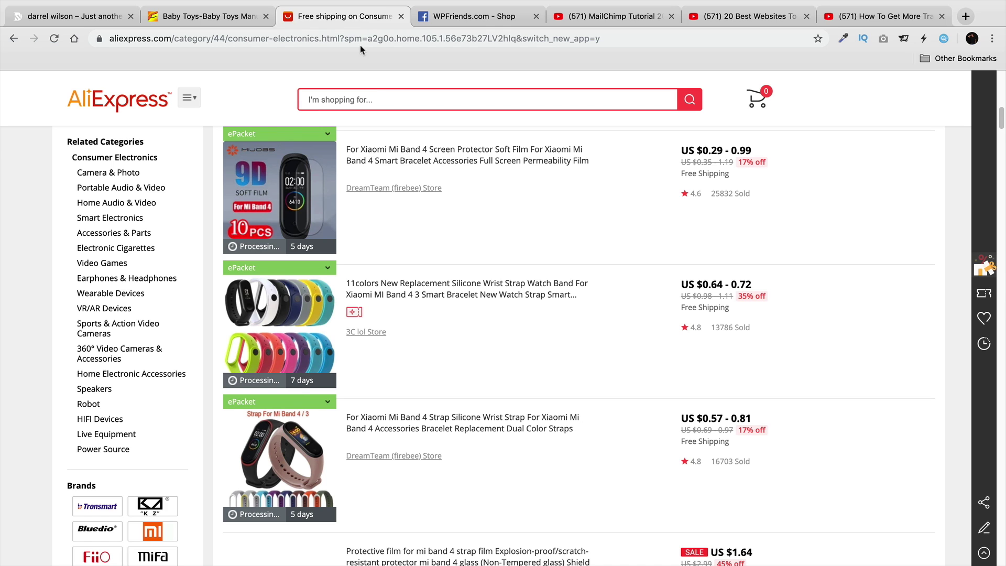
scroll(589, 282, down, 4)
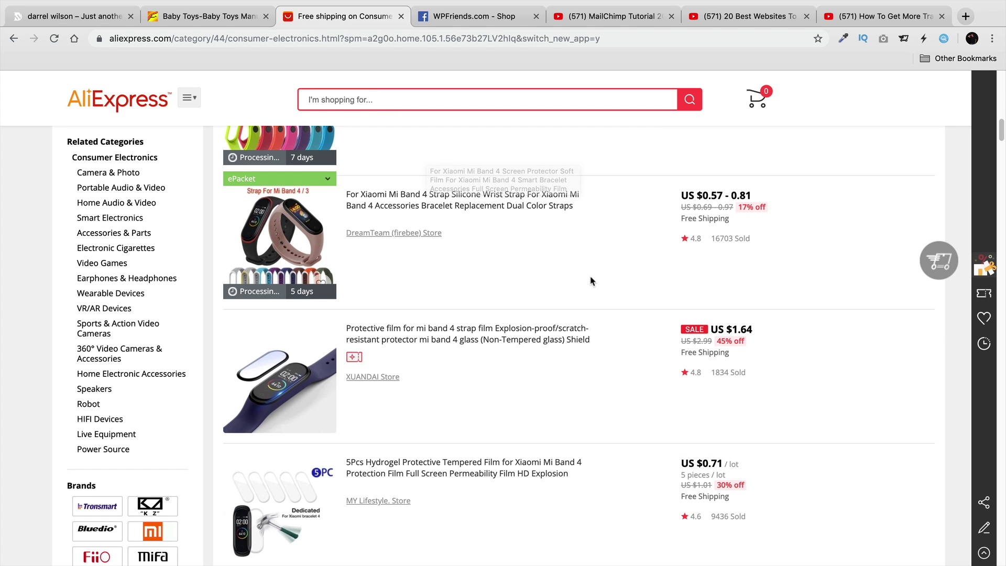
scroll(588, 280, down, 5)
scroll(588, 280, down, 6)
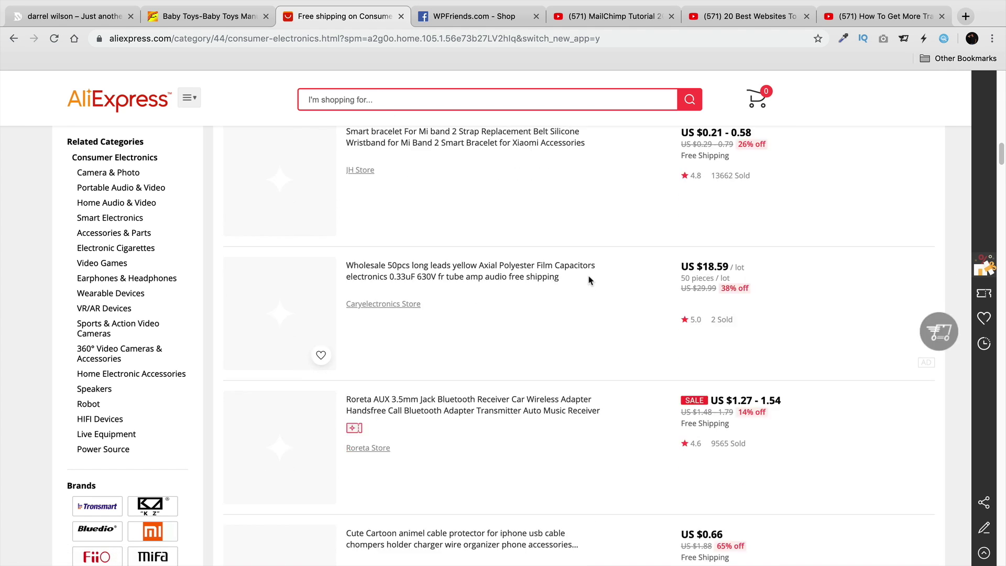
click(221, 25)
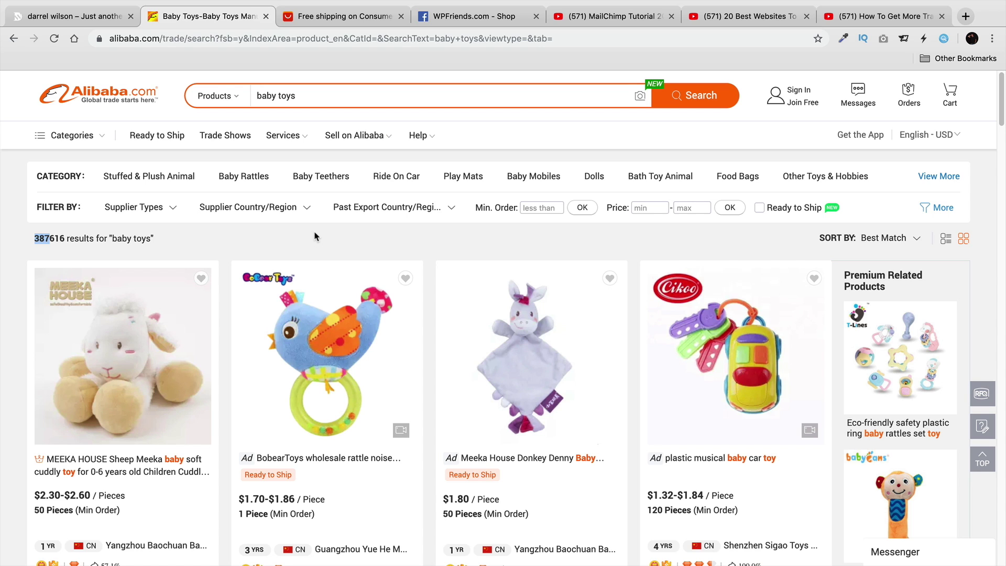
mouse_move(288, 293)
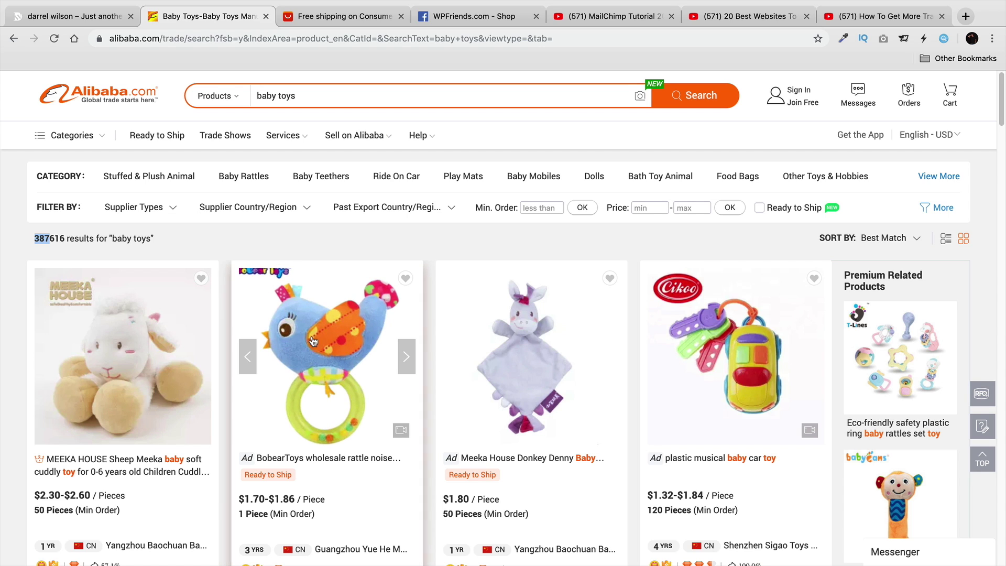
scroll(369, 351, down, 10)
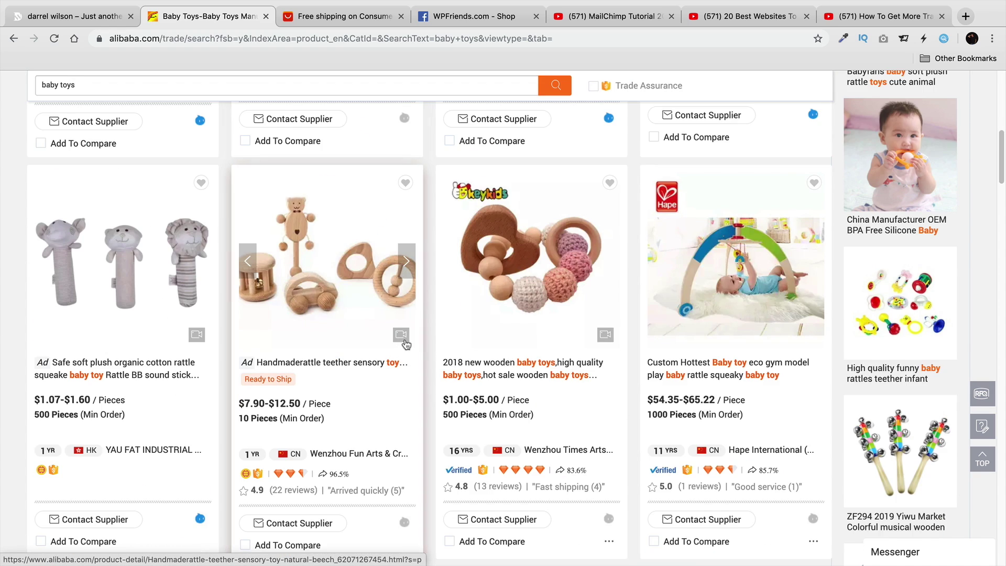
scroll(405, 344, down, 6)
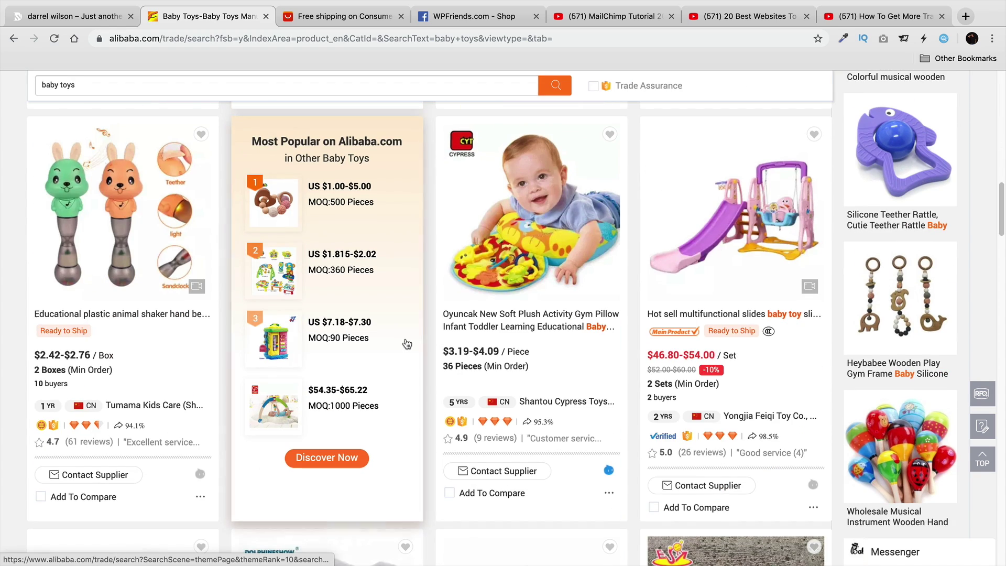
scroll(407, 344, down, 6)
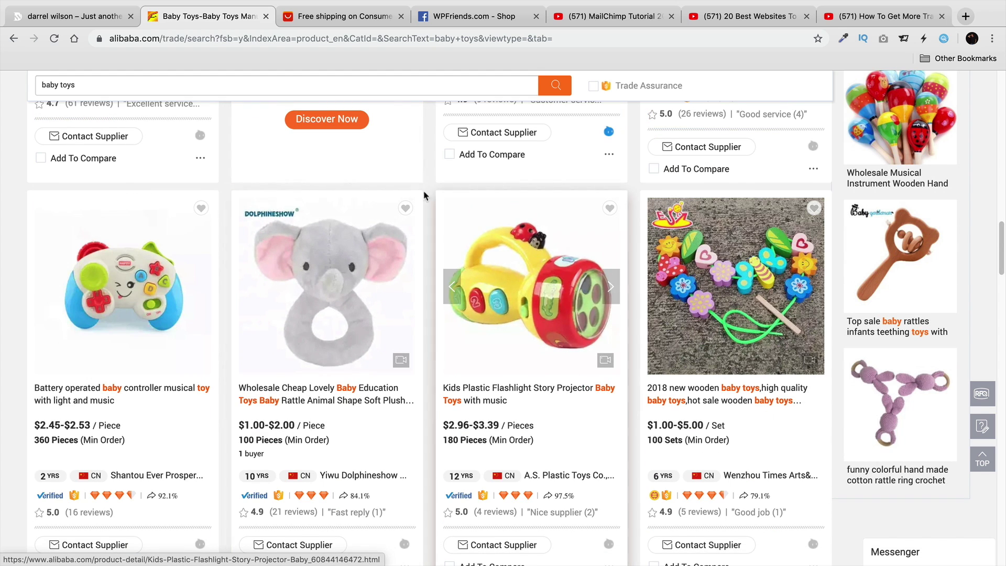
Open Electronic Cigarettes from AliExpress Consumer Electronics and scroll its listings.
click(352, 25)
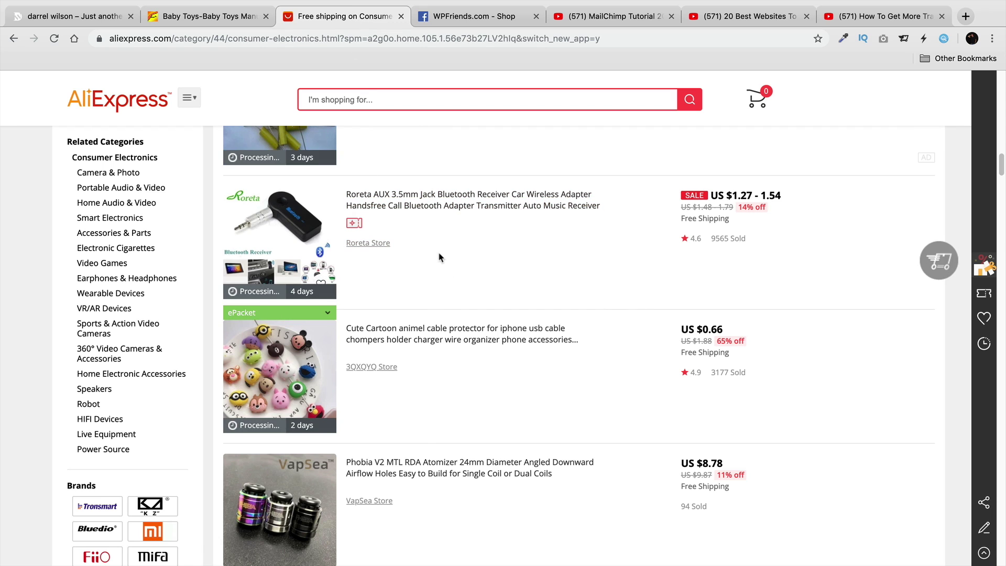
scroll(452, 337, down, 4)
scroll(450, 335, down, 2)
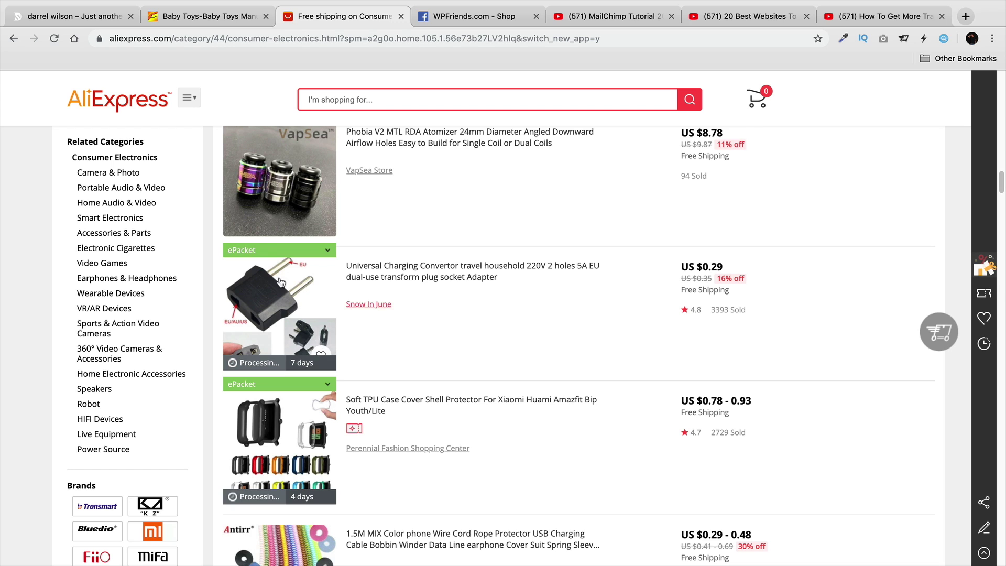
click(151, 249)
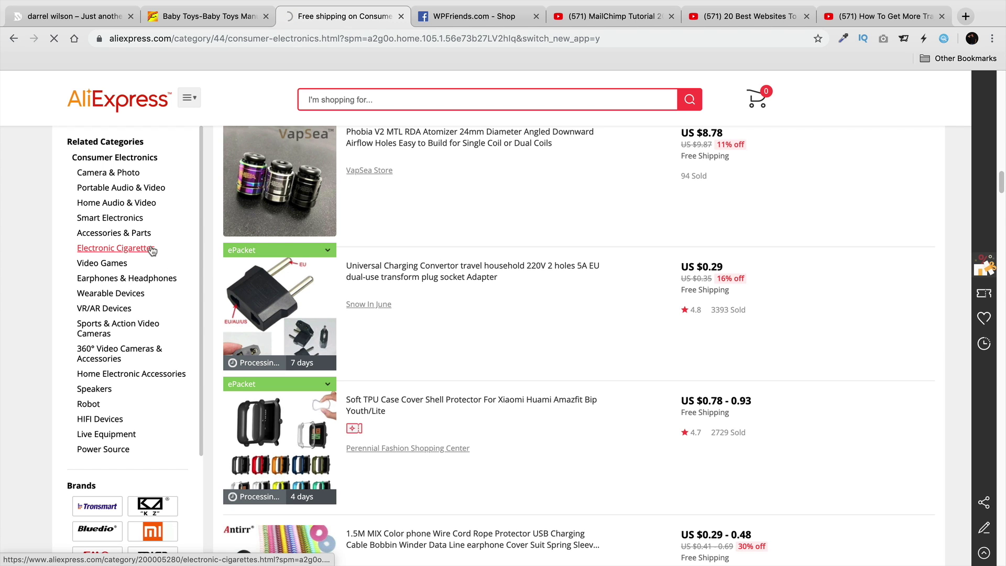
click(149, 248)
scroll(563, 296, down, 5)
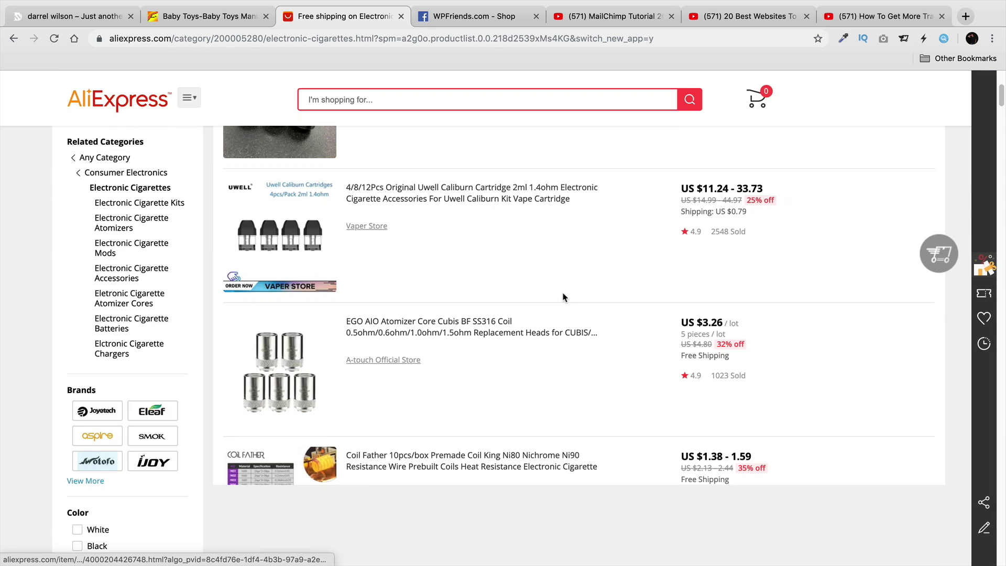
scroll(563, 294, down, 2)
scroll(563, 293, down, 2)
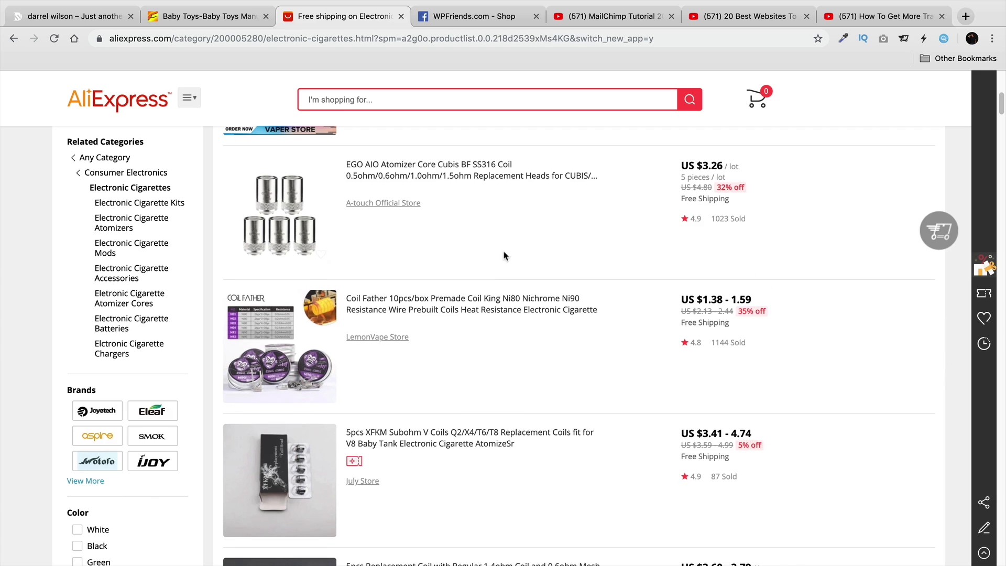
scroll(482, 229, up, 1)
Open the White Basic Sleevless Top in the WPFriends.com Facebook Shop and check out on the website.
click(475, 21)
scroll(70, 399, down, 2)
scroll(70, 398, down, 4)
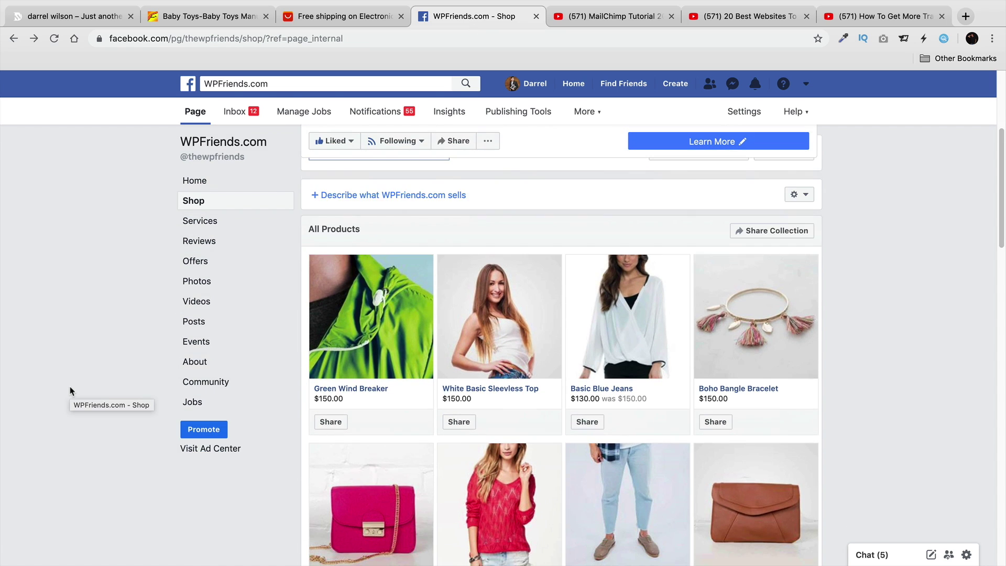
scroll(78, 385, down, 2)
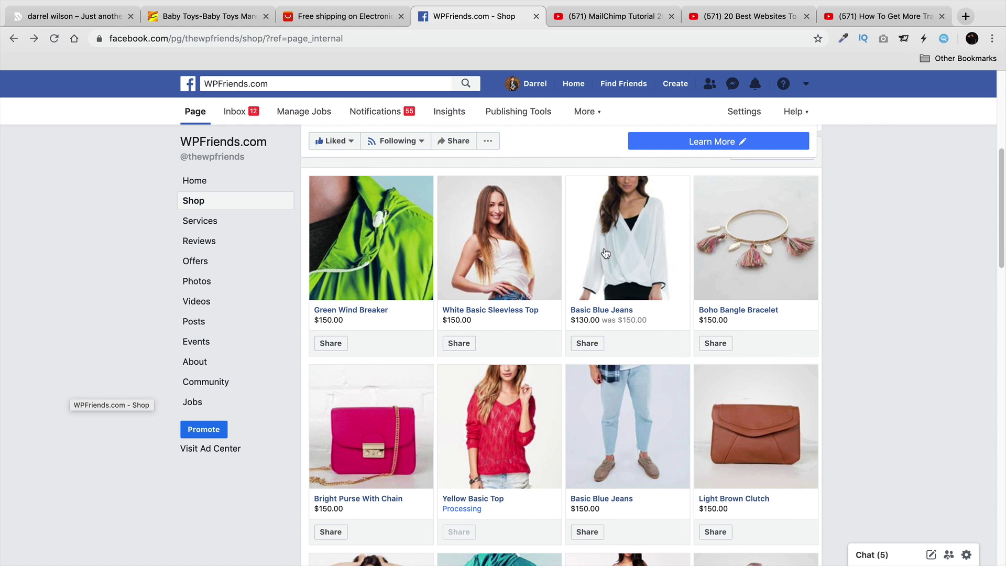
click(507, 245)
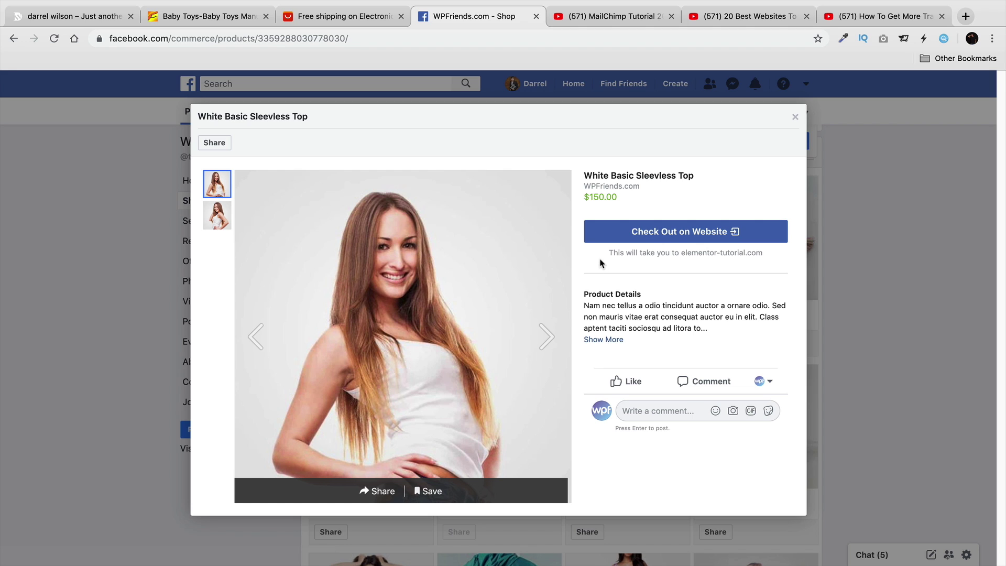
click(649, 237)
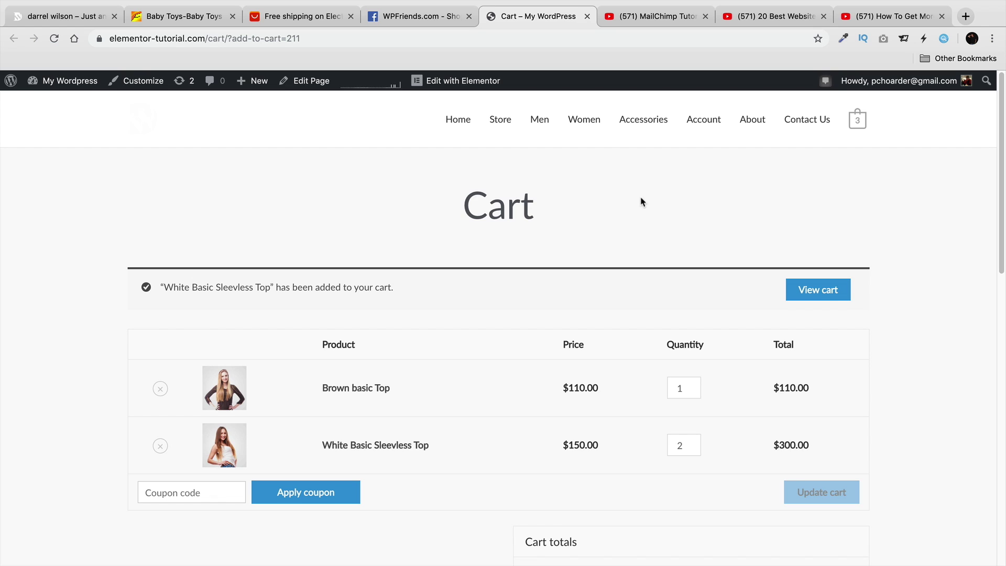
Launch Get Started from the Facebook for WooCommerce settings under Installed Plugins.
click(46, 19)
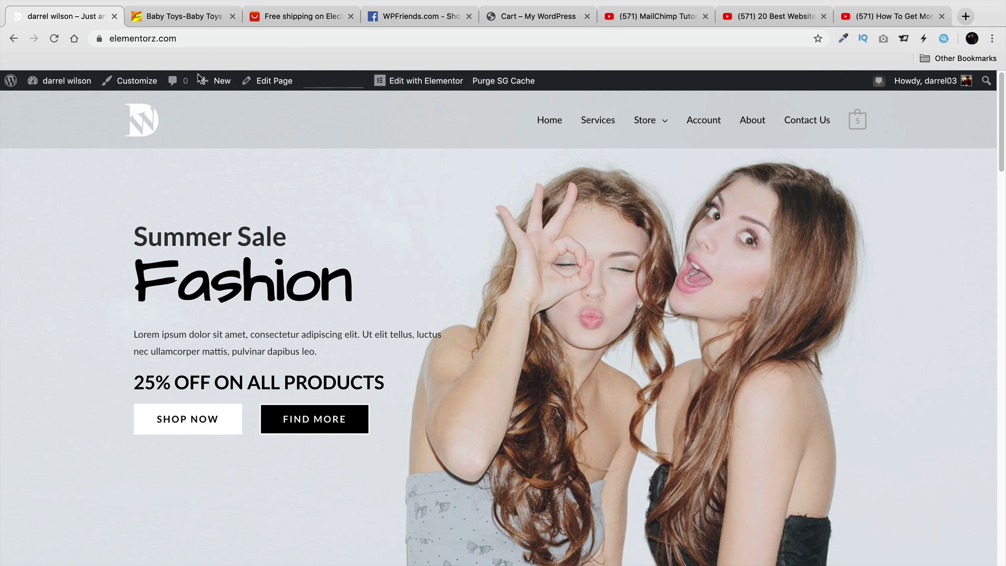
mouse_move(84, 80)
click(78, 103)
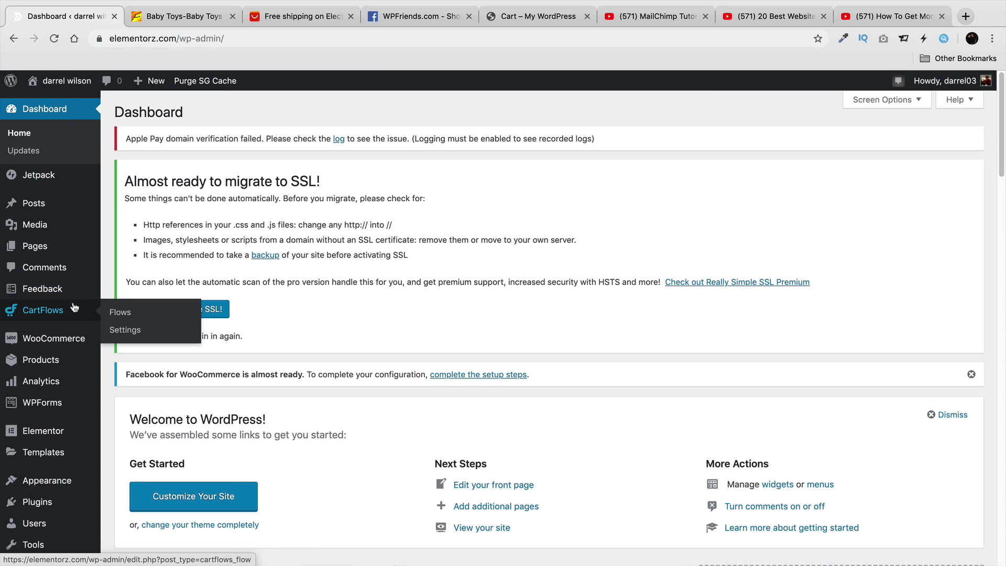
mouse_move(100, 508)
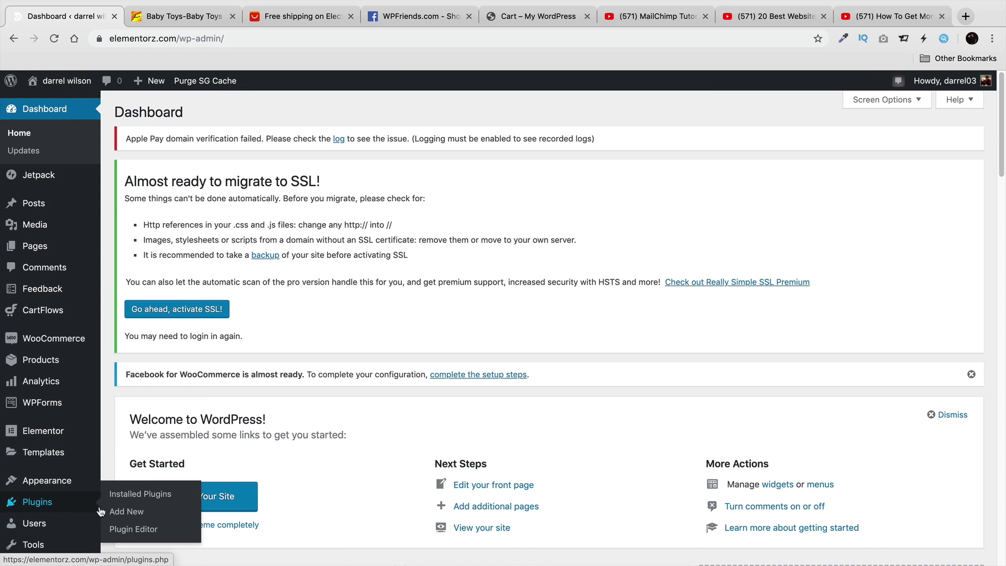
click(137, 491)
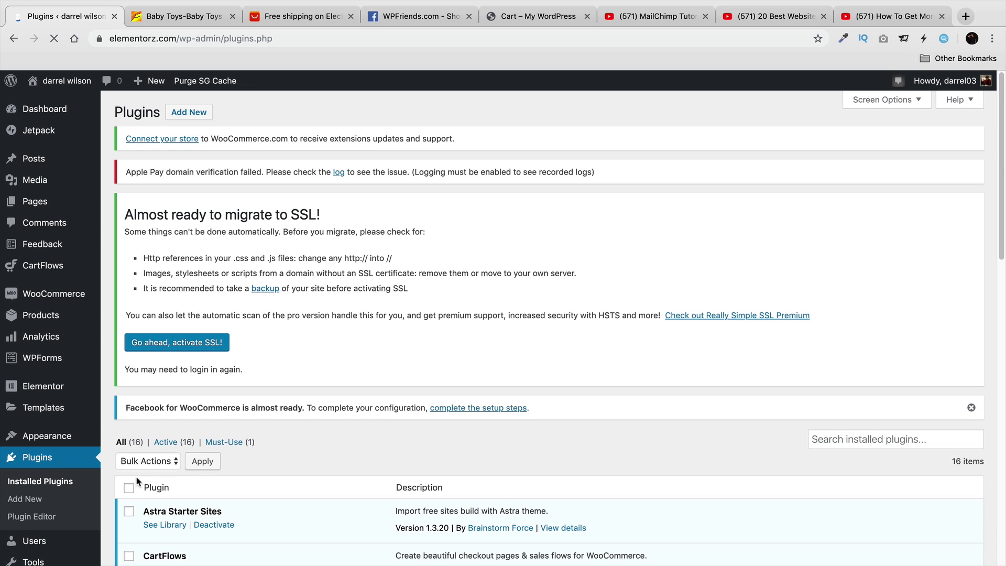
scroll(352, 402, down, 8)
scroll(352, 403, down, 3)
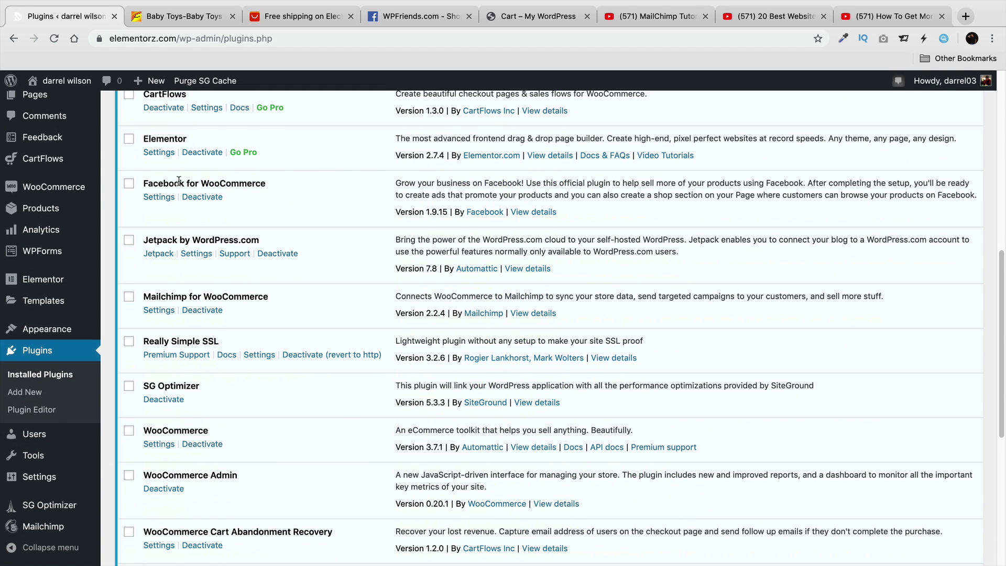
click(157, 198)
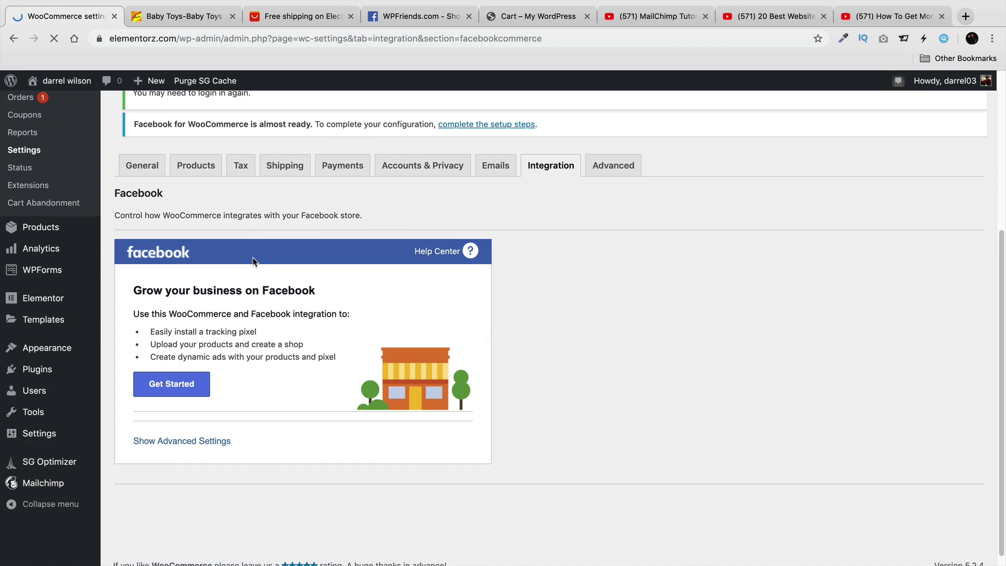
click(169, 392)
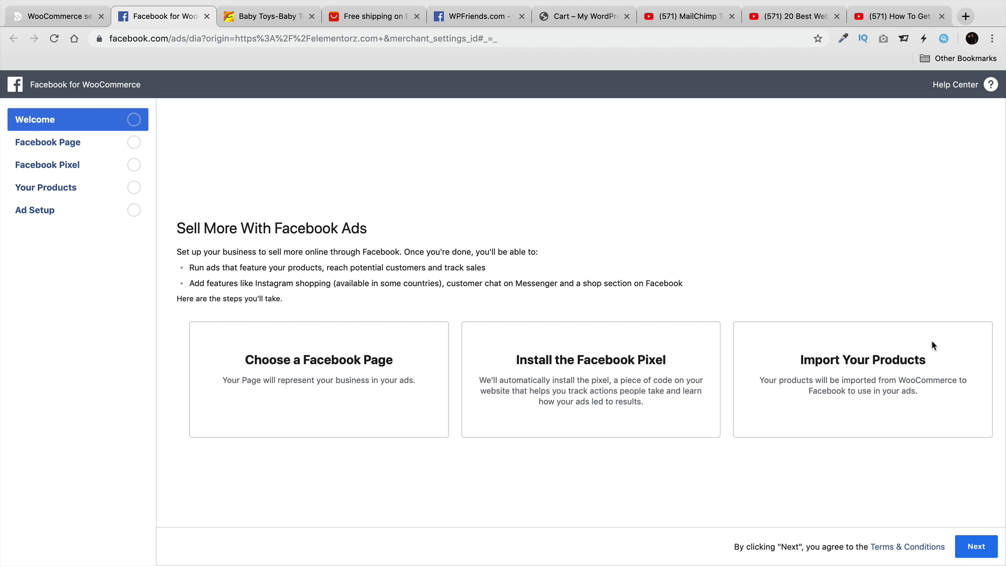
Run the setup wizard with WPFriends.com as the Facebook Page, importing the 35 products.
click(975, 547)
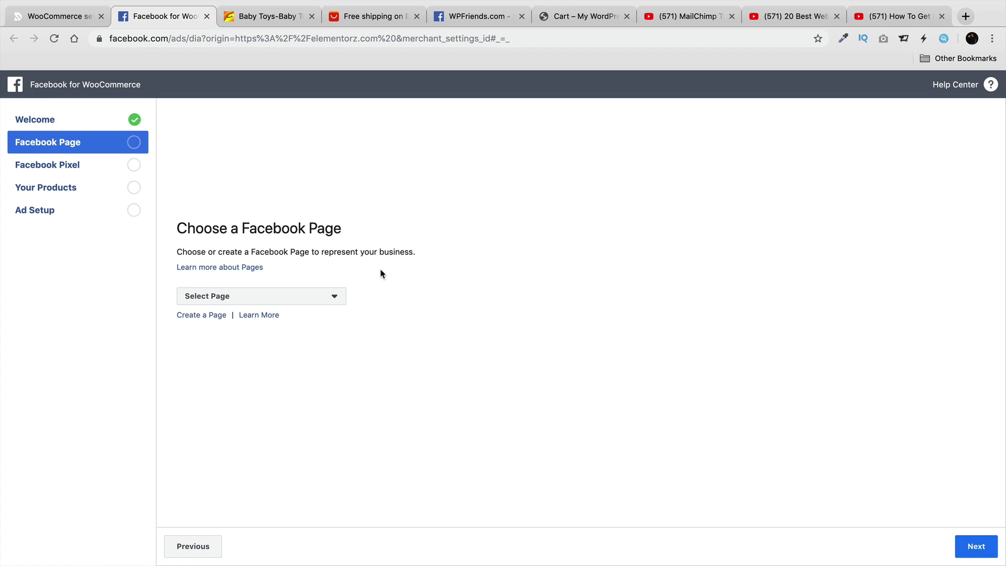
click(301, 296)
click(330, 413)
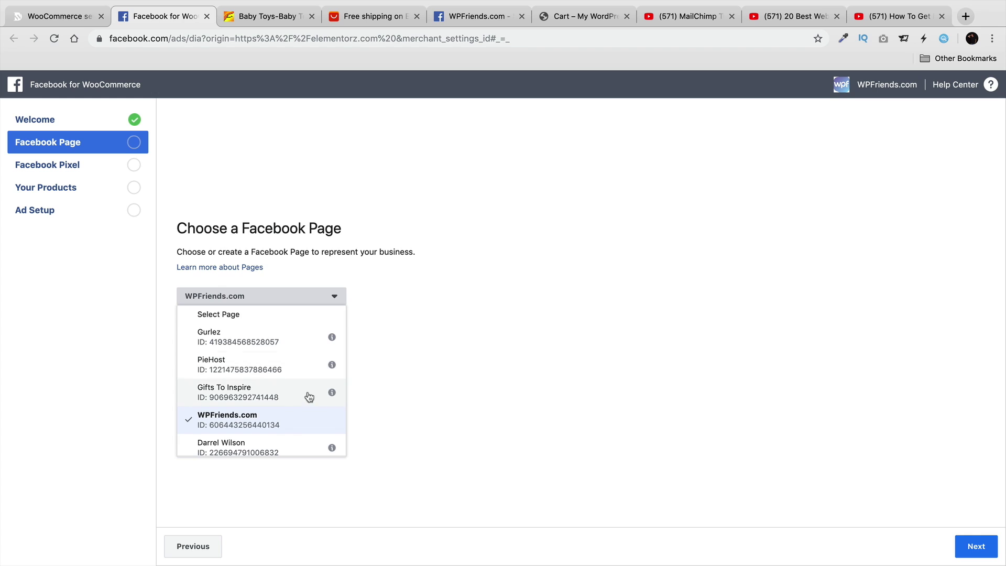
click(977, 546)
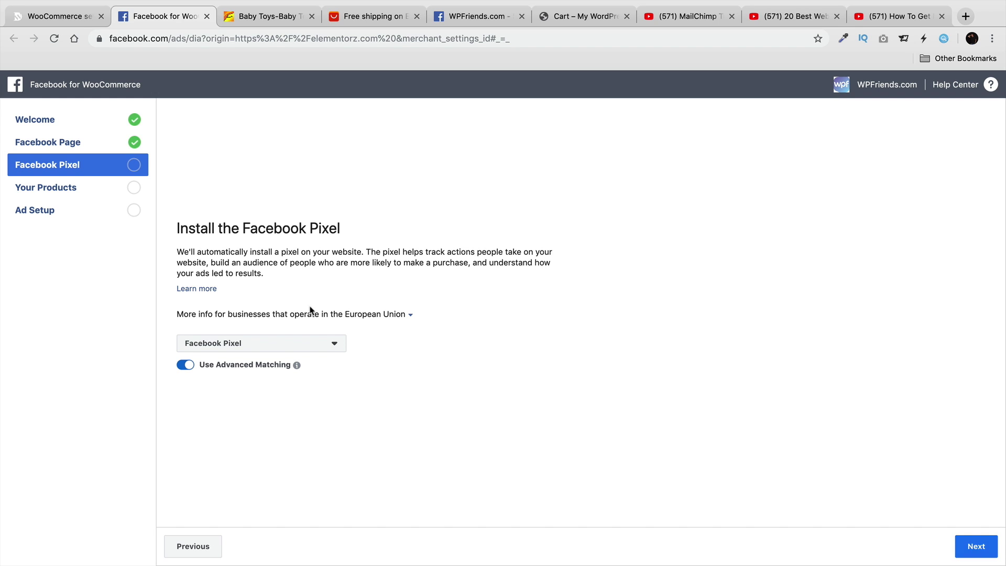
click(975, 544)
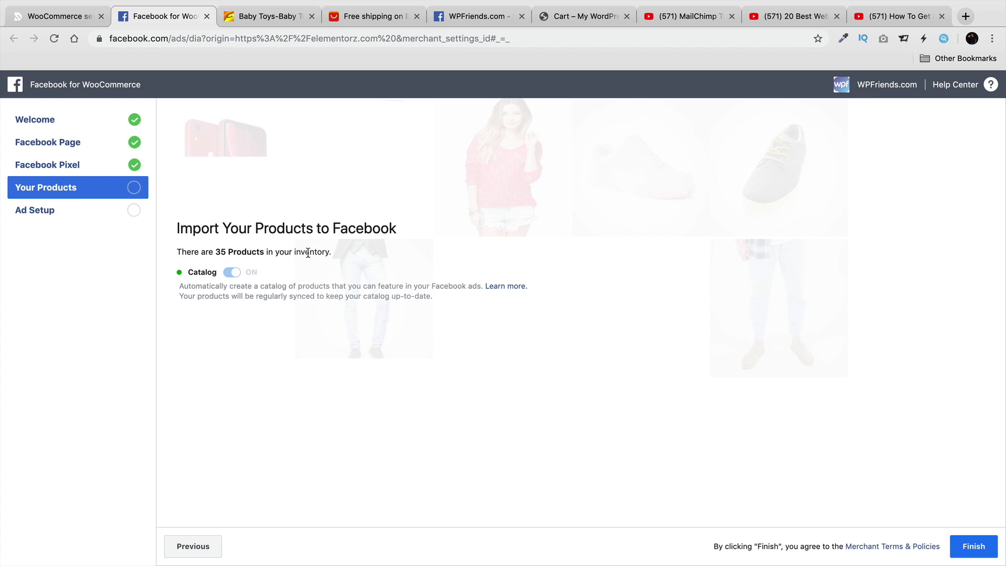
click(963, 547)
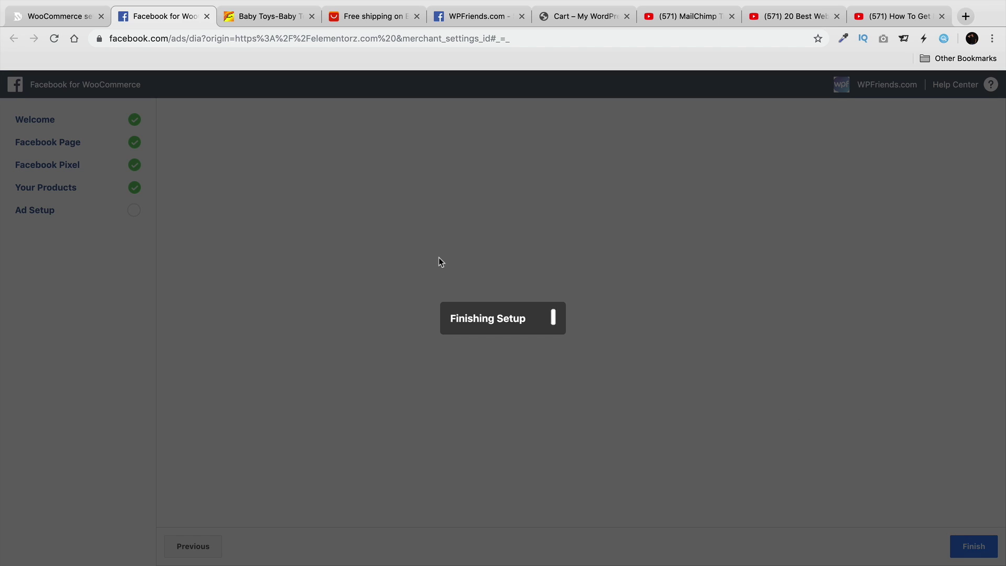
Dismiss the Setup Complete confirmation and visit the live site from the admin bar.
click(74, 16)
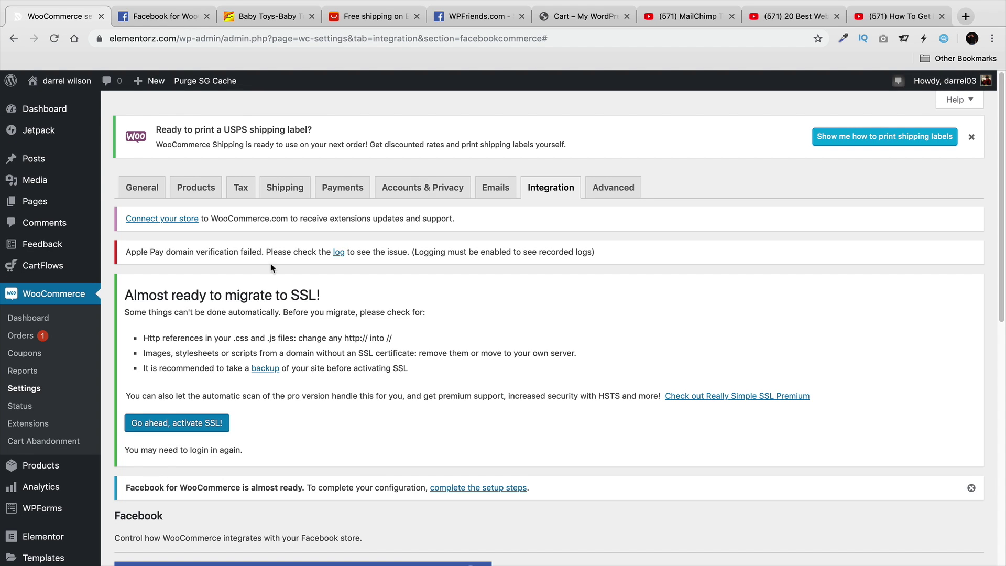
click(165, 18)
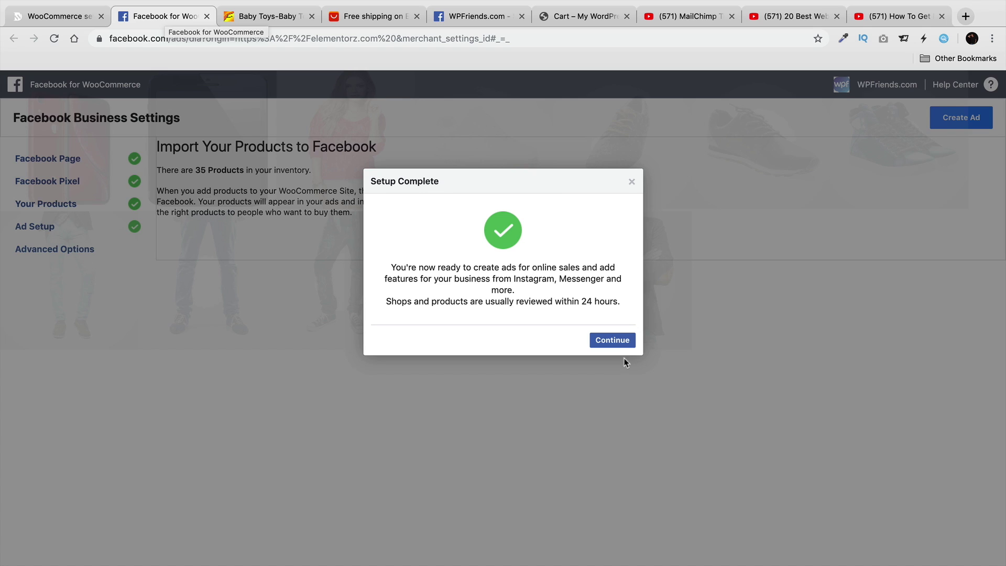
click(623, 344)
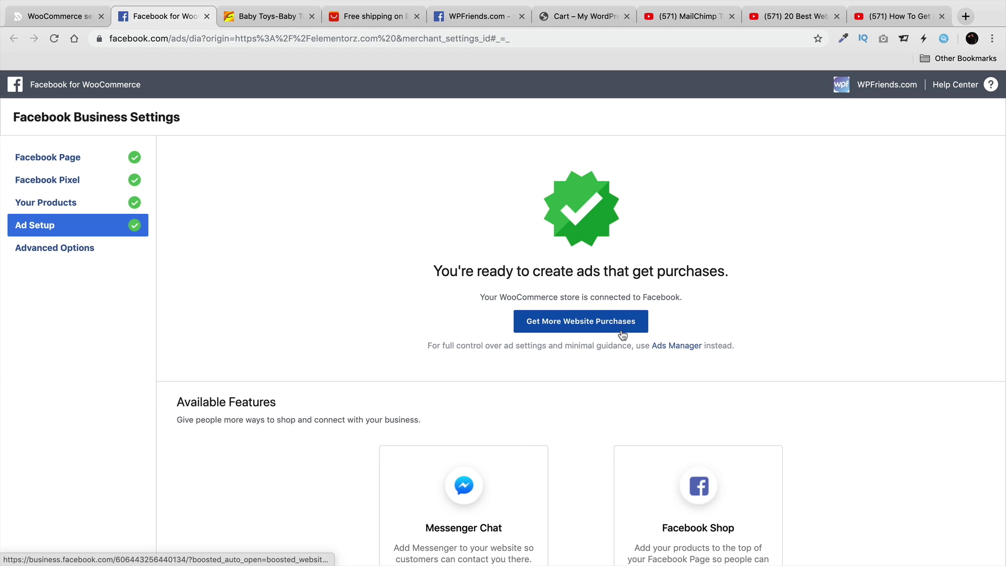
click(67, 17)
mouse_move(59, 84)
click(60, 103)
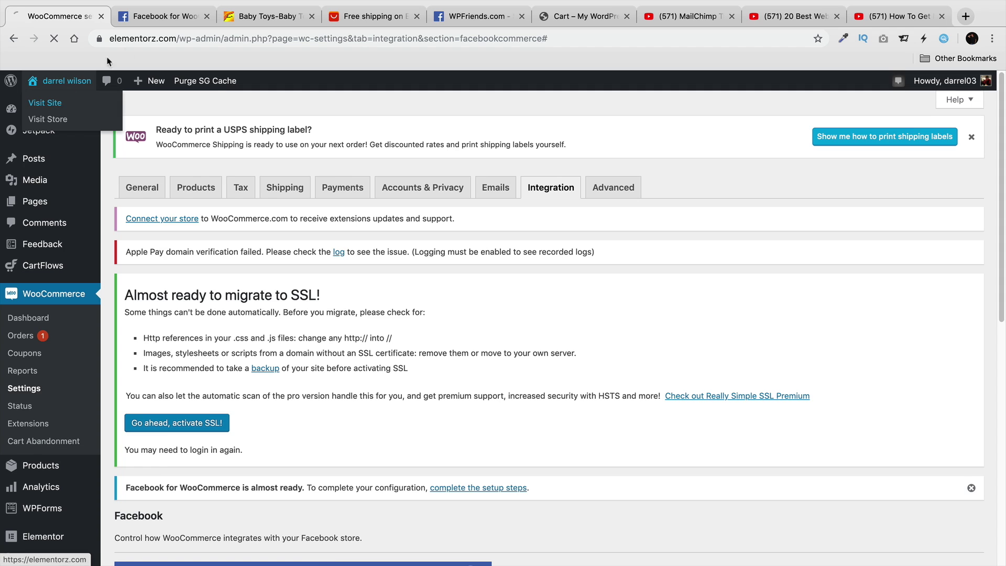
Review the live home page and the store page listing 35 products, then return to Dashboard.
click(176, 17)
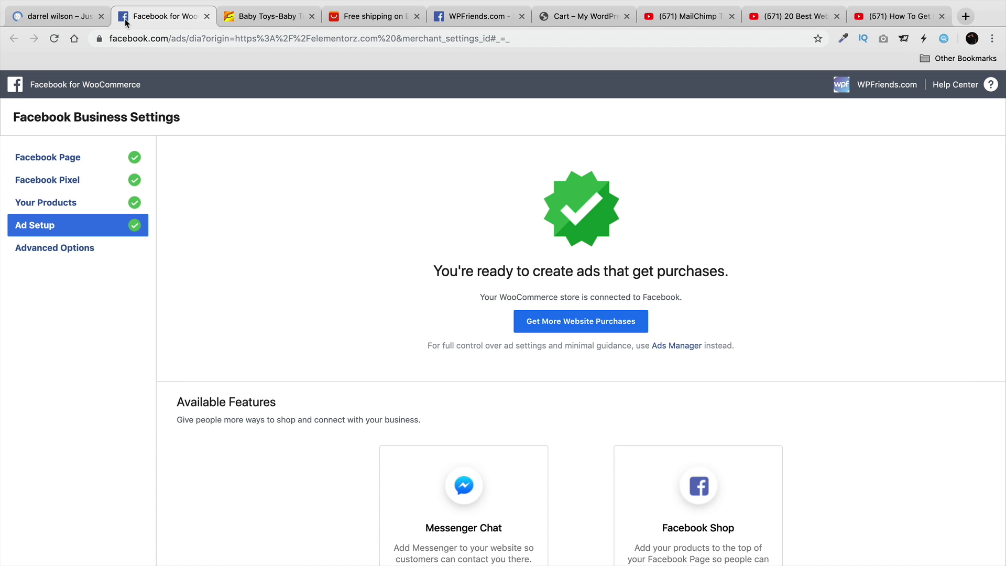
click(77, 16)
click(644, 120)
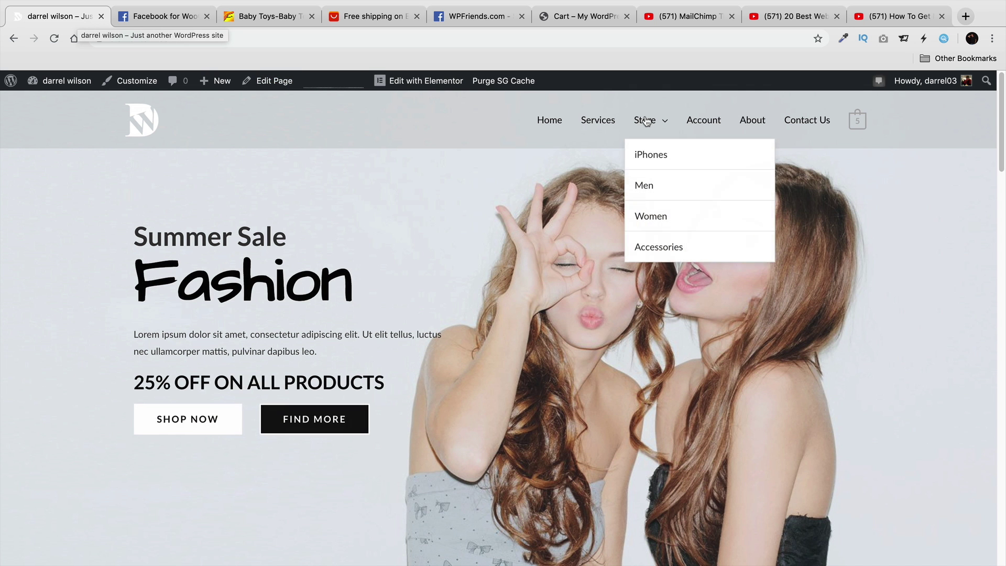
click(178, 17)
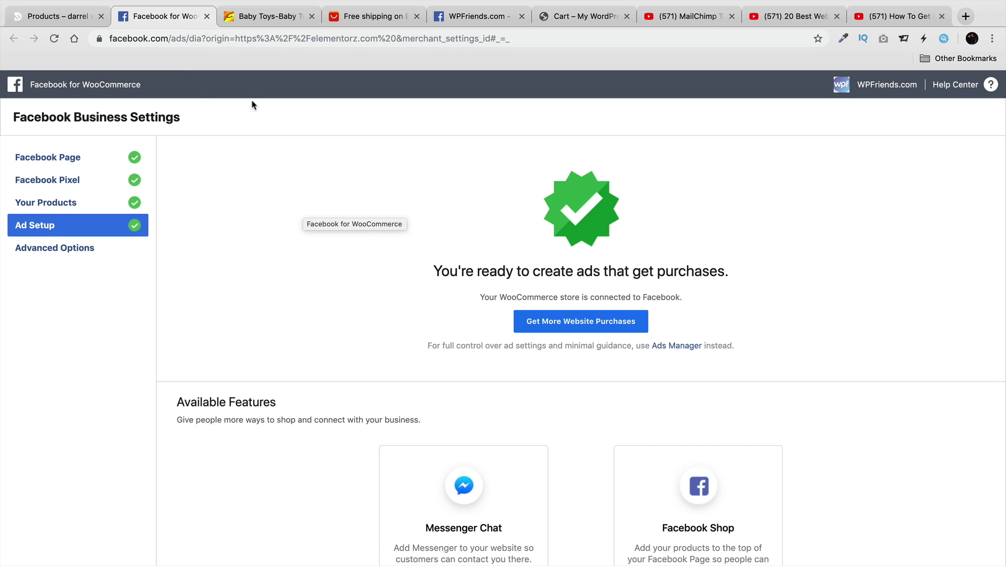
click(73, 17)
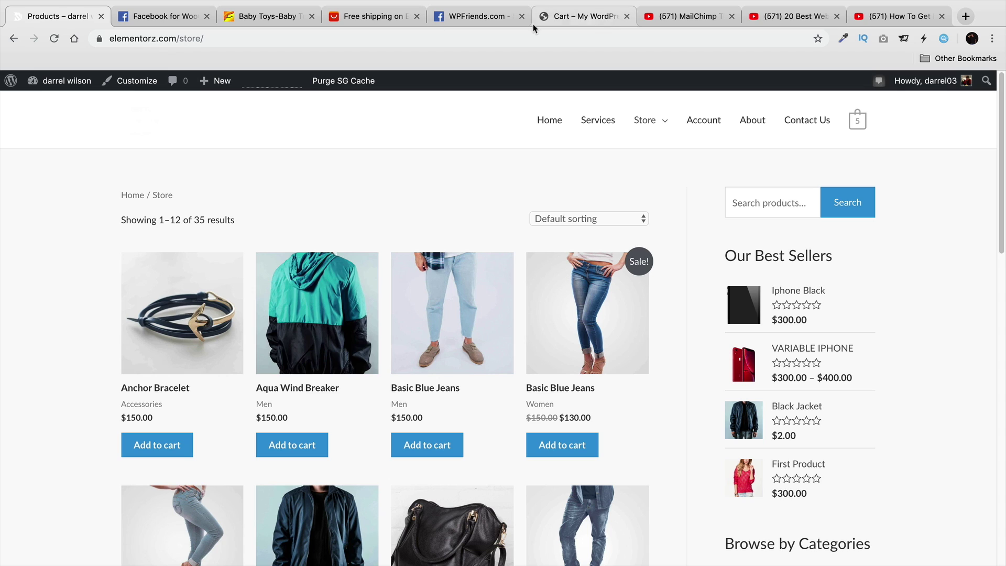
click(57, 107)
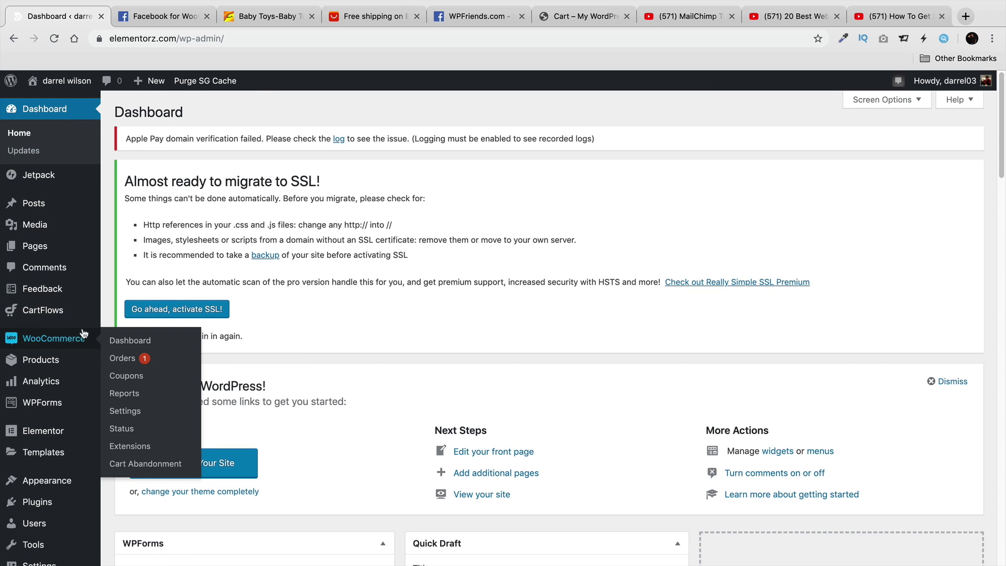
Open Mailchimp for WooCommerce settings from Installed Plugins, then move to the MailChimp tutorial video.
mouse_move(76, 505)
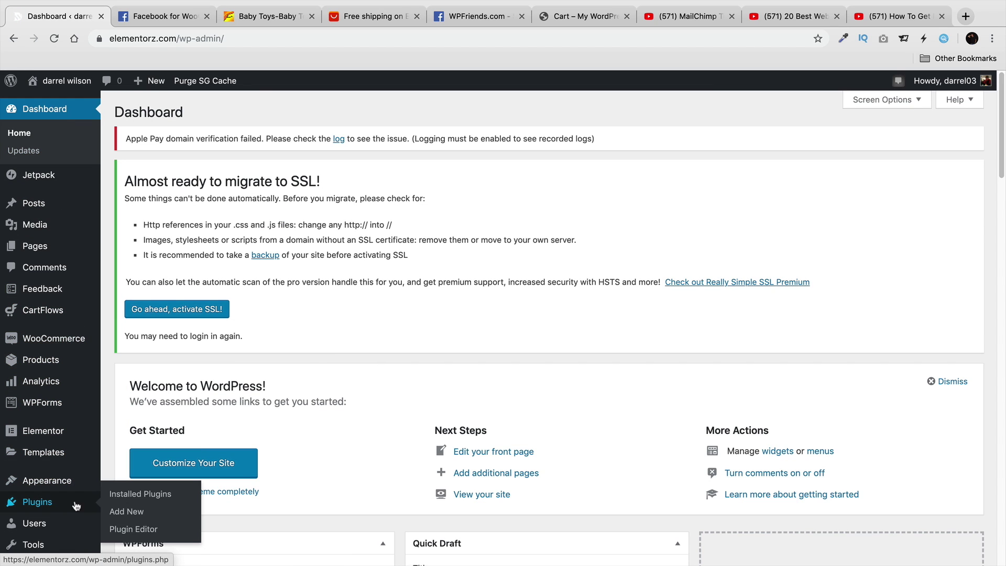
click(152, 499)
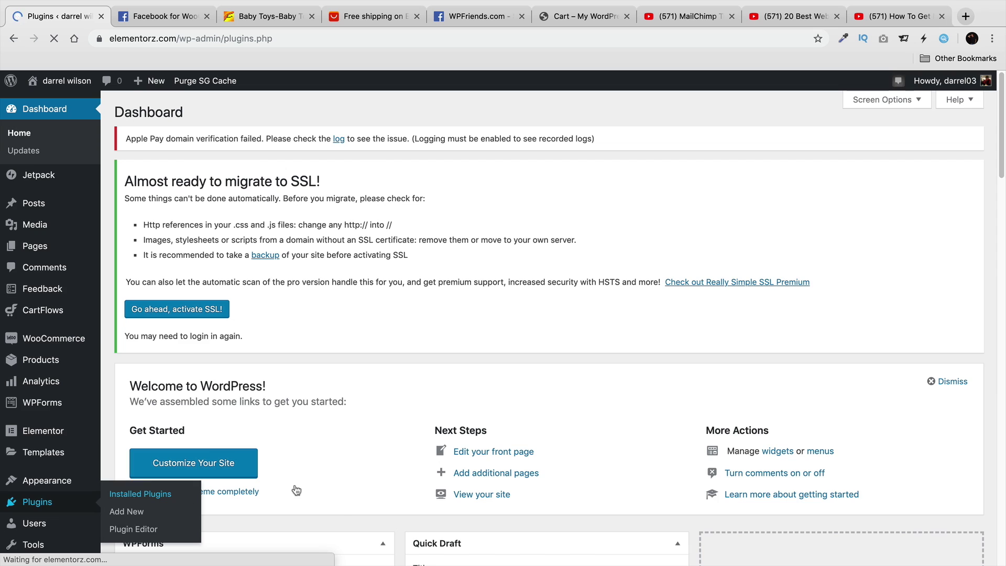
scroll(357, 473, down, 9)
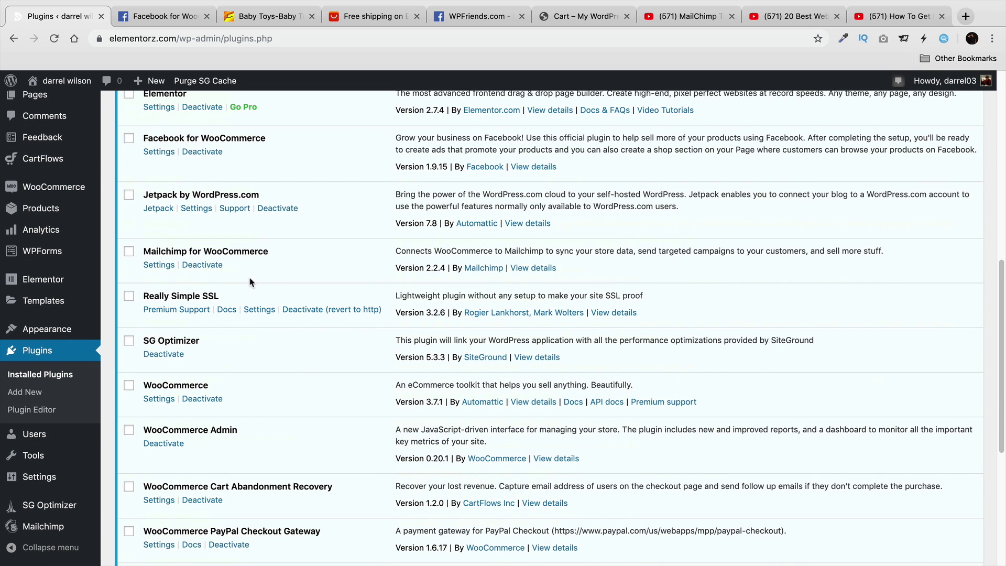
click(159, 265)
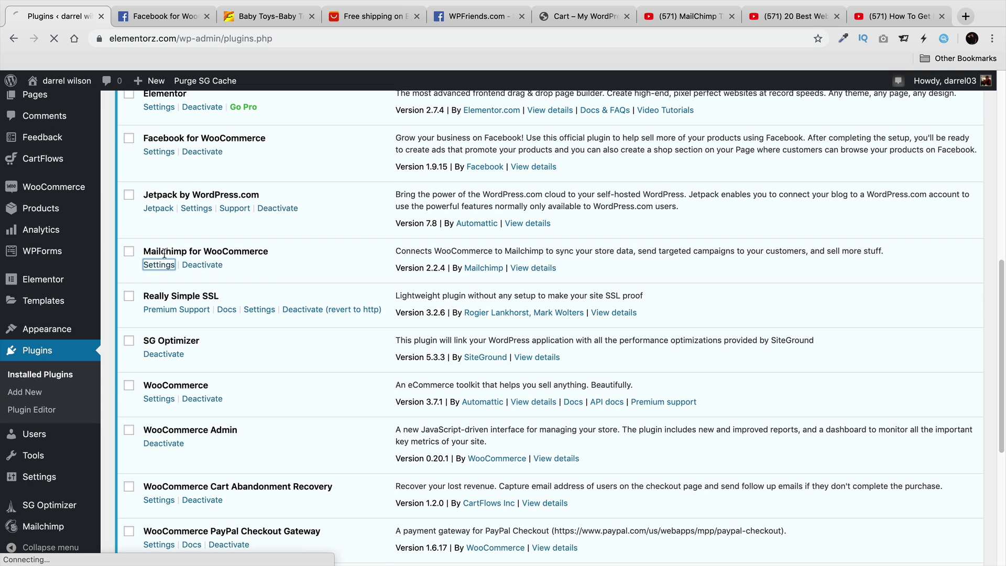
drag(161, 251, 249, 252)
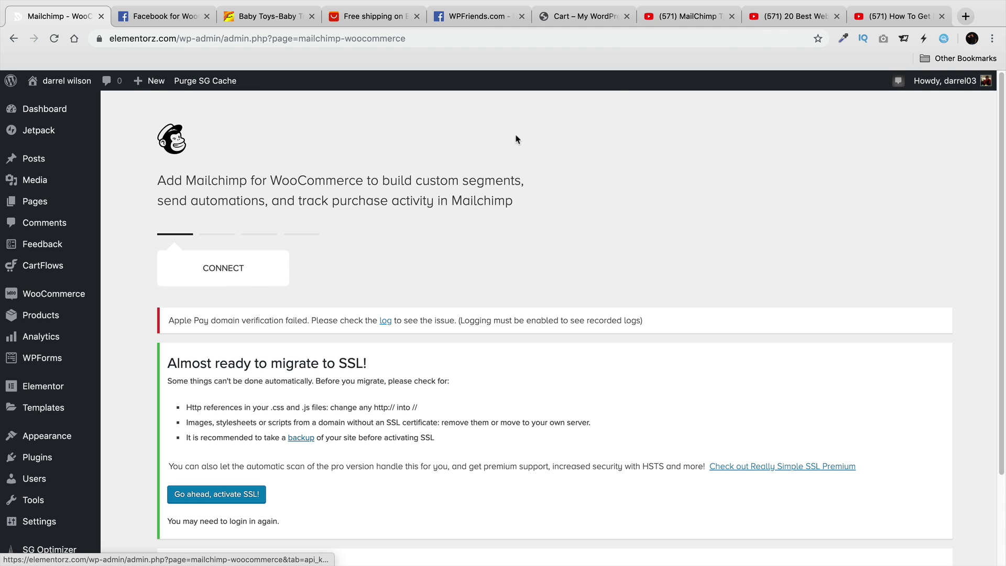
click(673, 17)
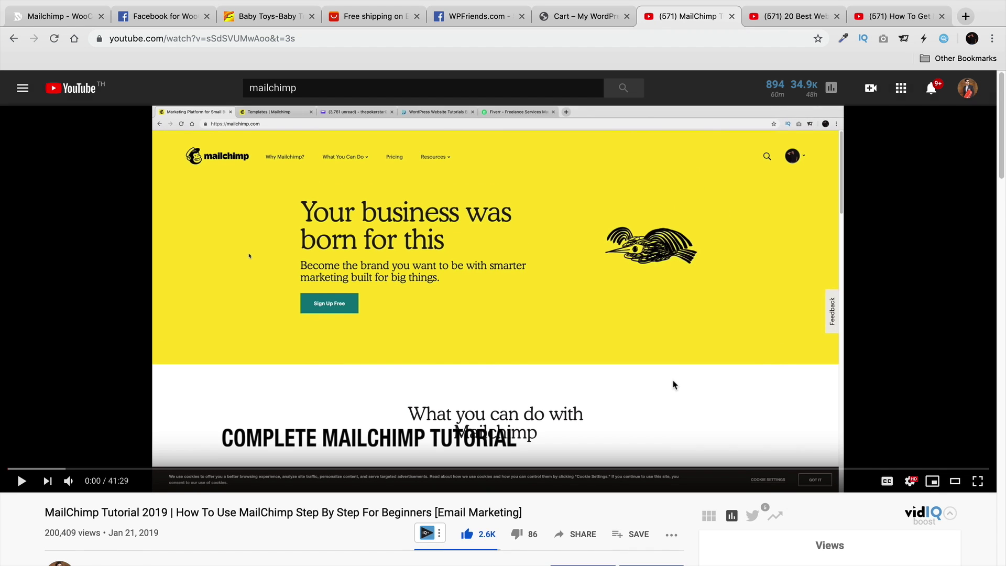
Skim the MailChimp tutorial and Mailchimp setup page, then open the '20 Best Websites To Sell Products Online' video.
scroll(673, 384, down, 2)
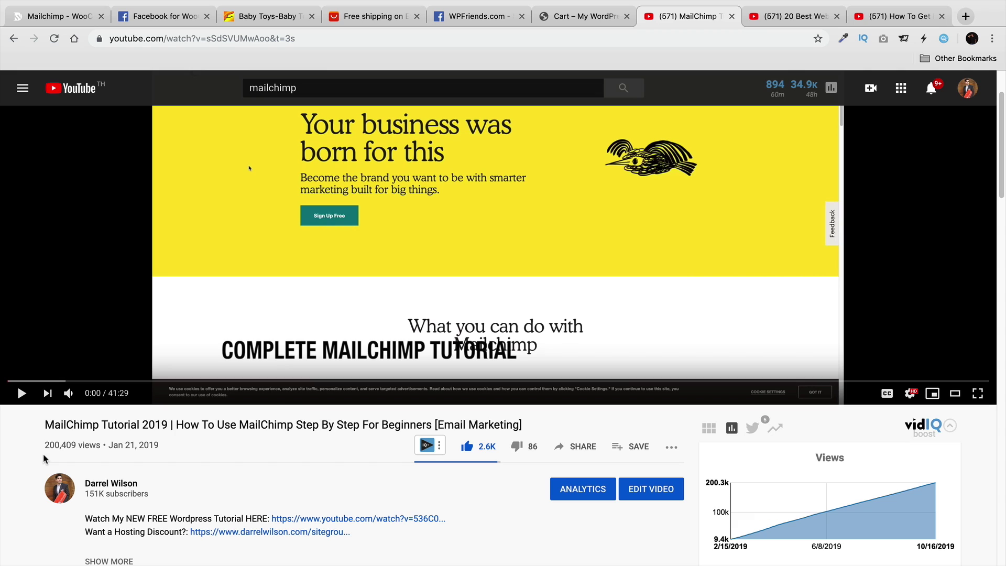
scroll(163, 427, up, 2)
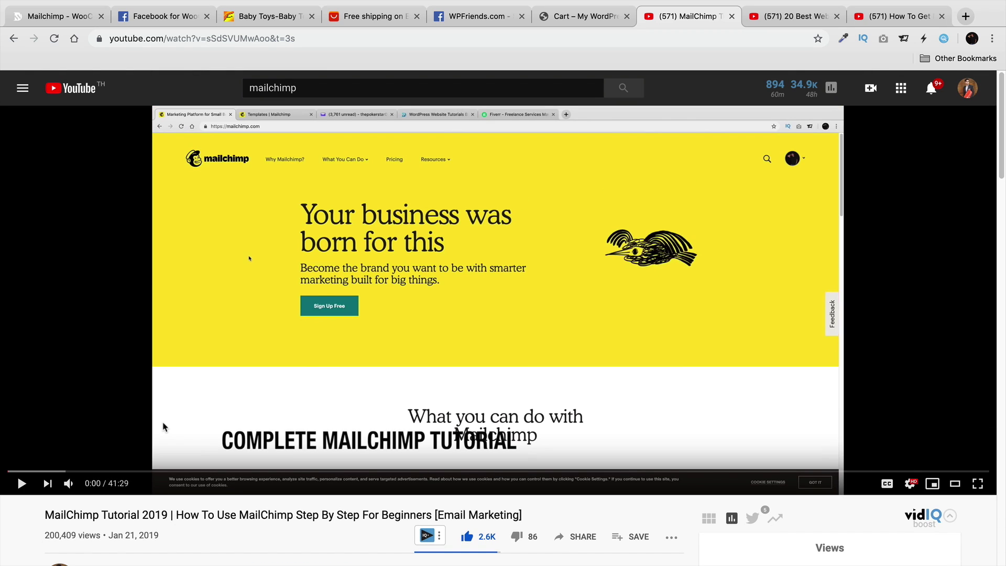
click(63, 16)
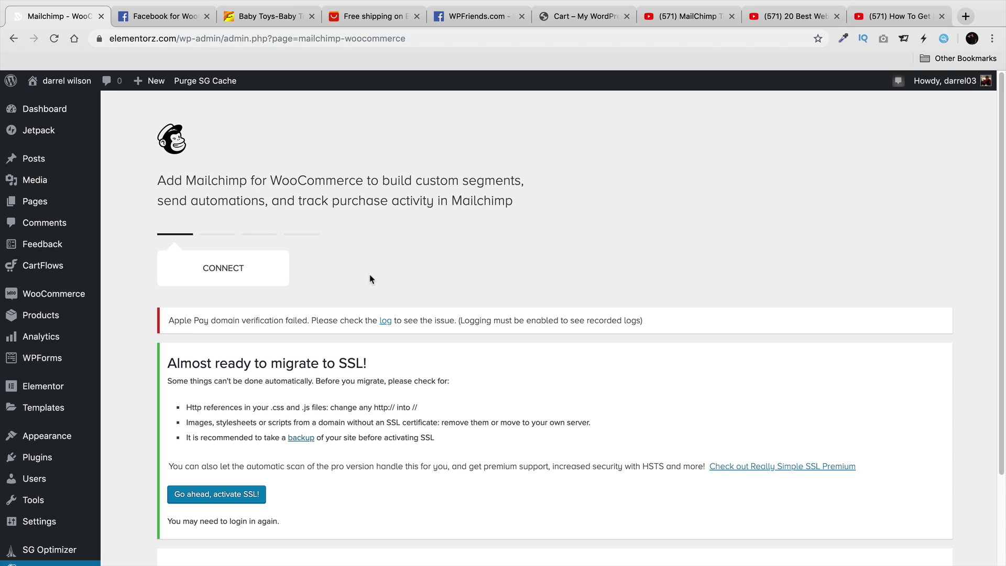
click(661, 16)
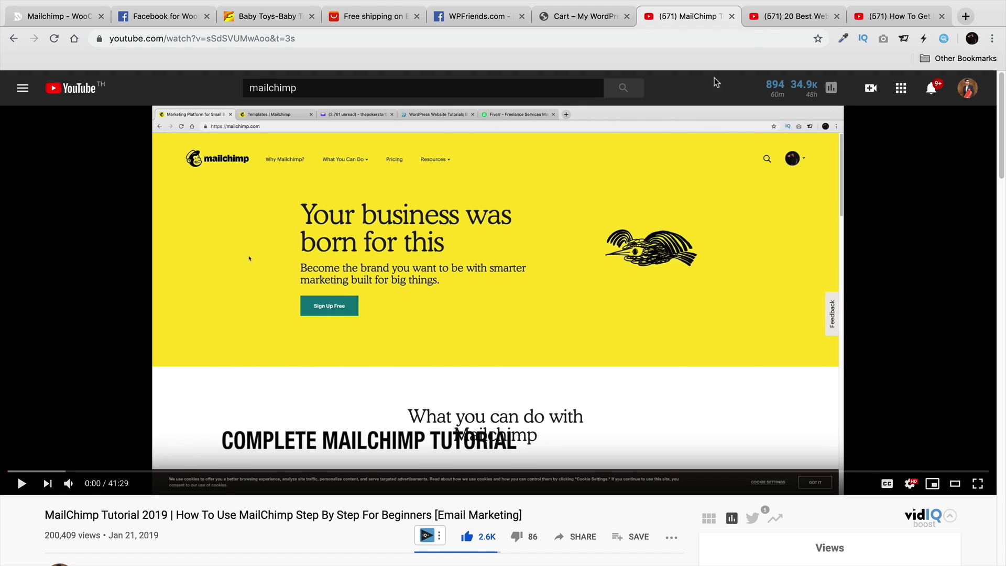
click(791, 16)
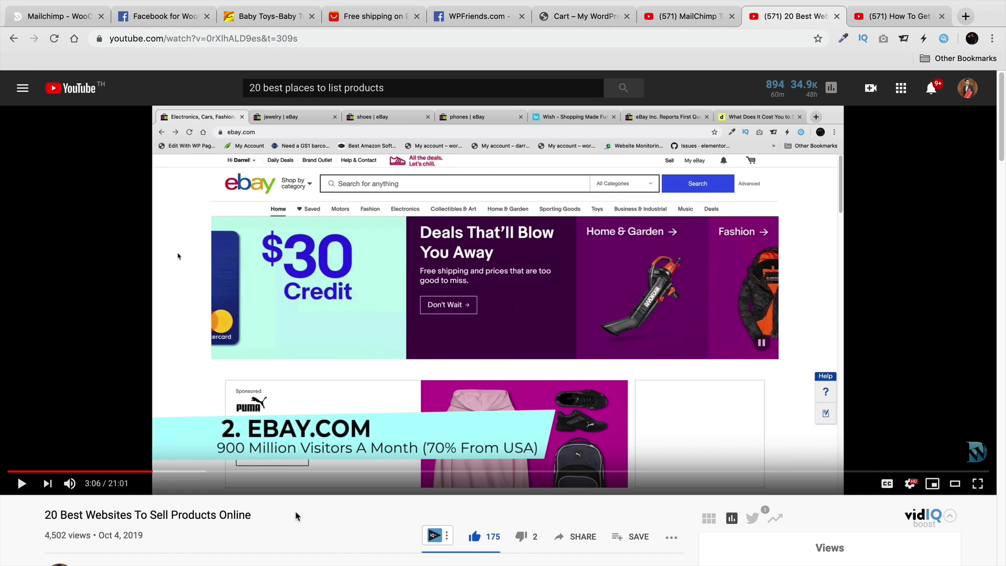
Bring up the 'How To Get More Traffic To Your Website' video.
click(905, 18)
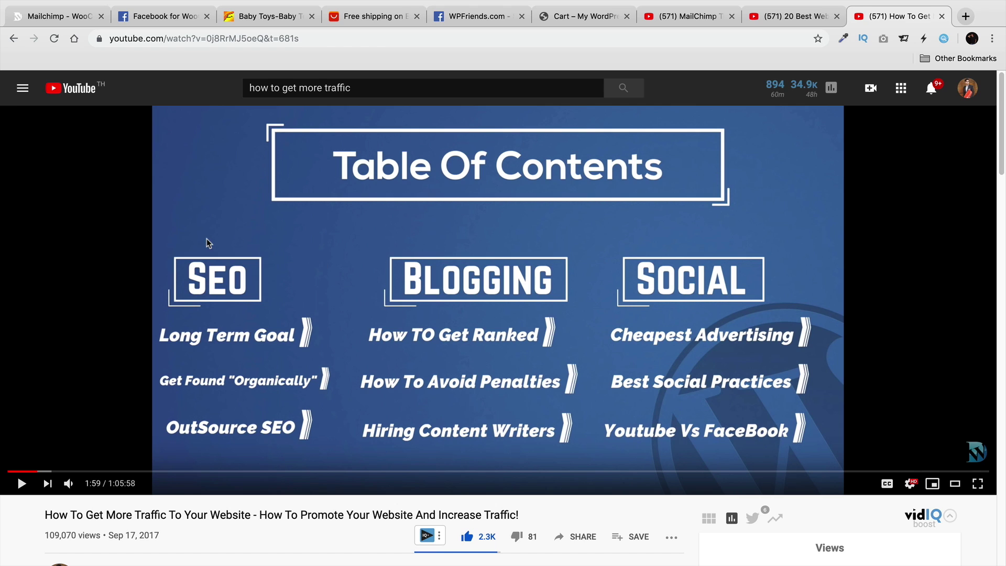
Search YouTube for 'facebook ads darrel wilson', pause the Complete FaceBook Ads Tutorial 2019, then view the live site.
double_click(407, 84)
triple_click(408, 84)
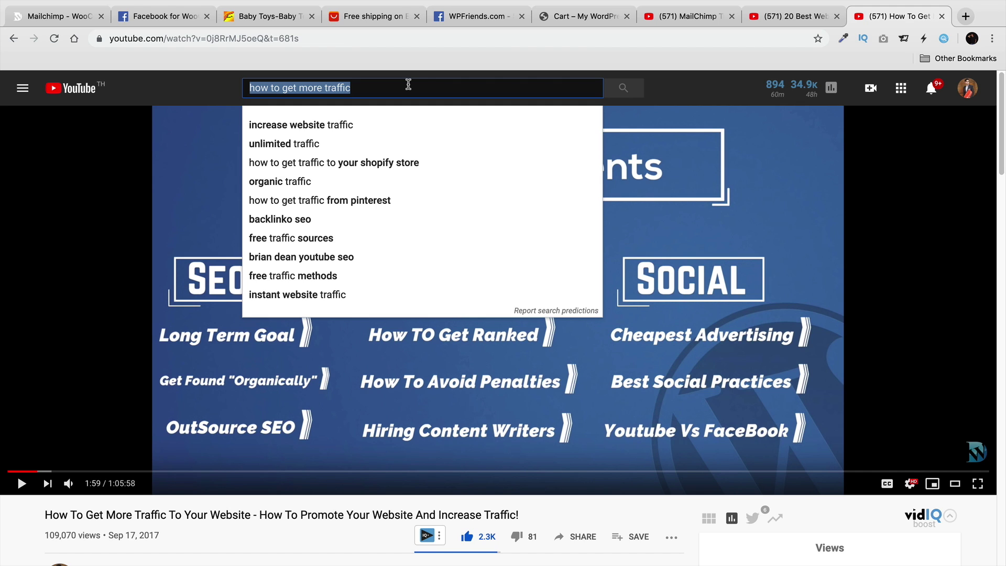
text(face)
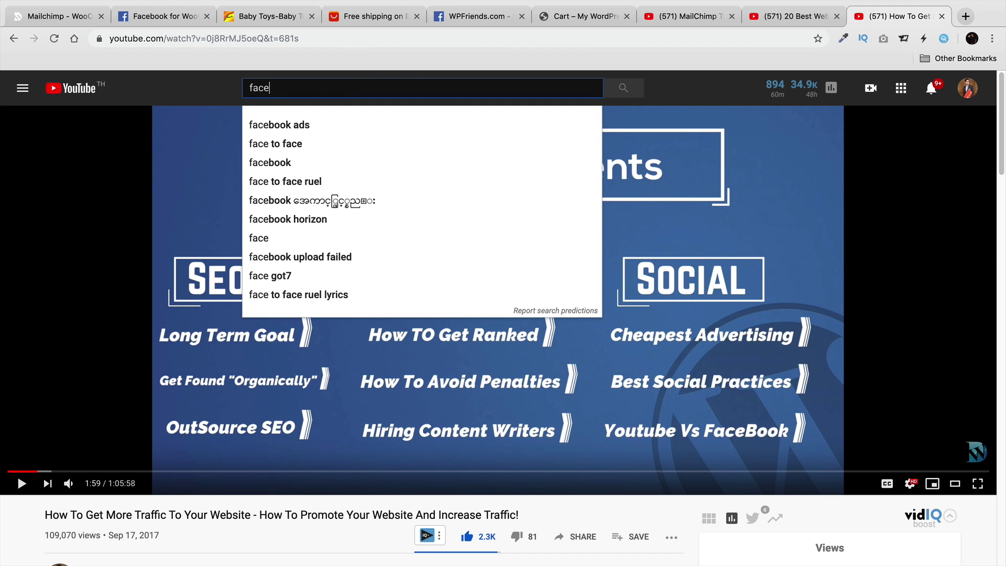
text(book ads dar)
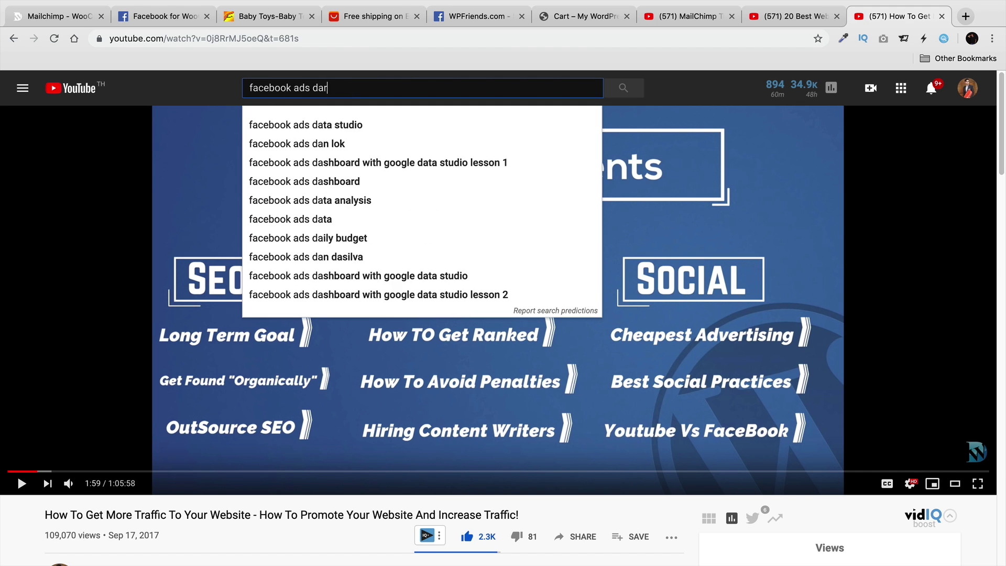
text(rel wilson)
key(Return)
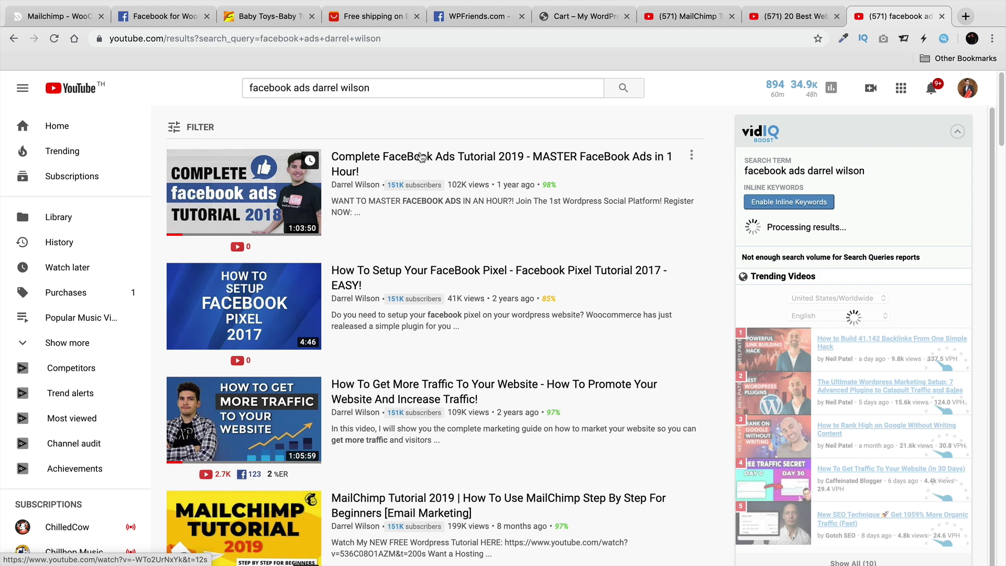
click(421, 157)
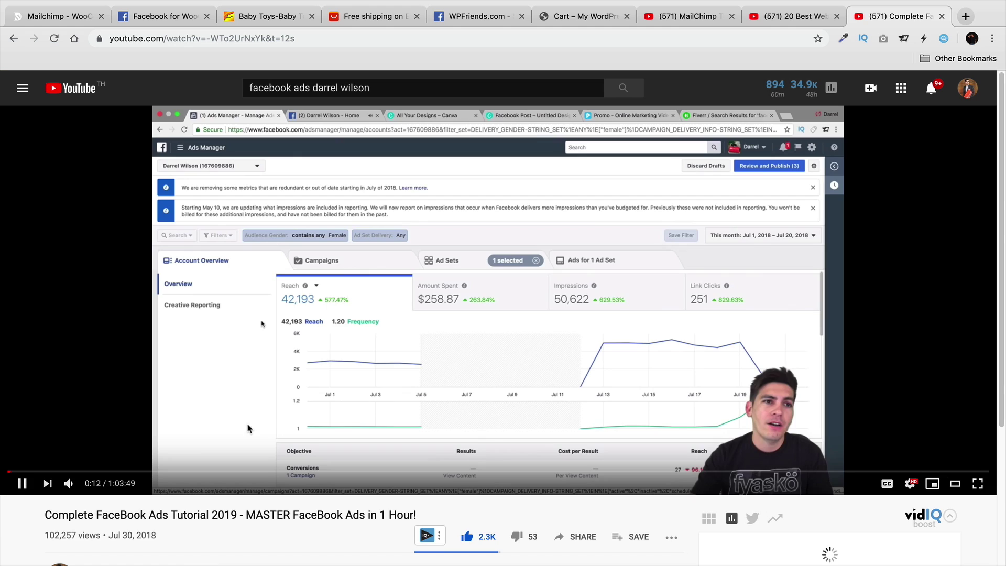
click(166, 405)
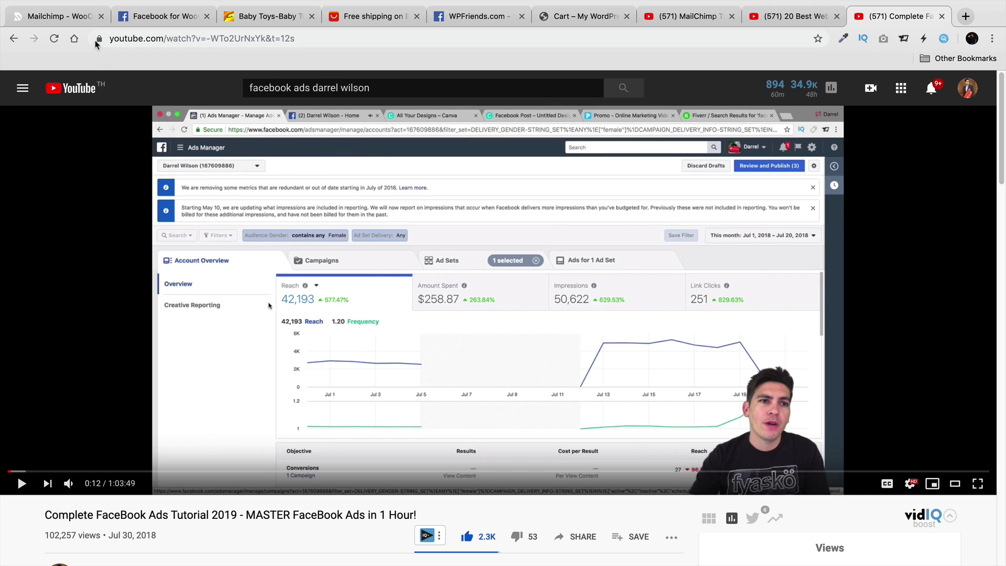
click(71, 19)
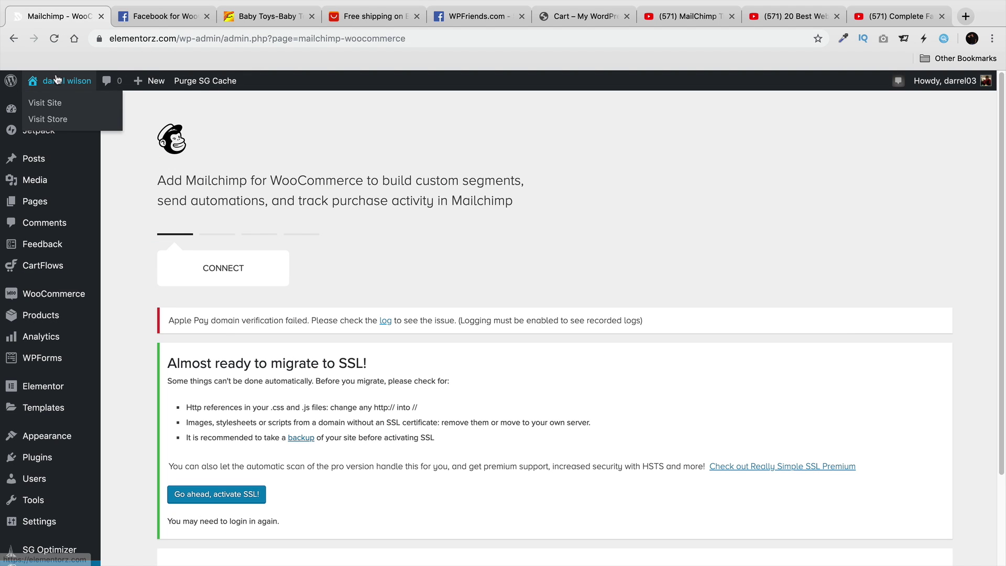
click(53, 103)
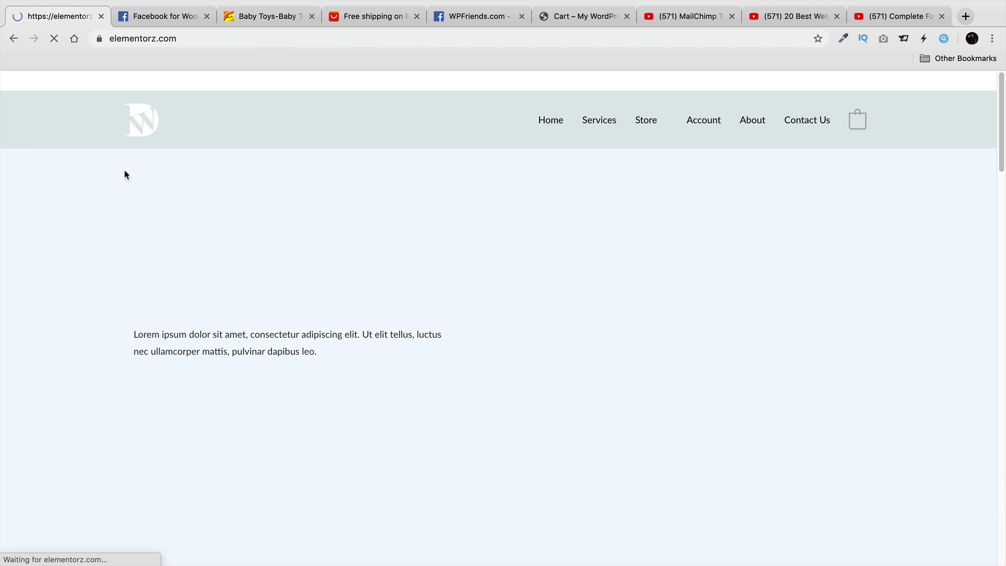